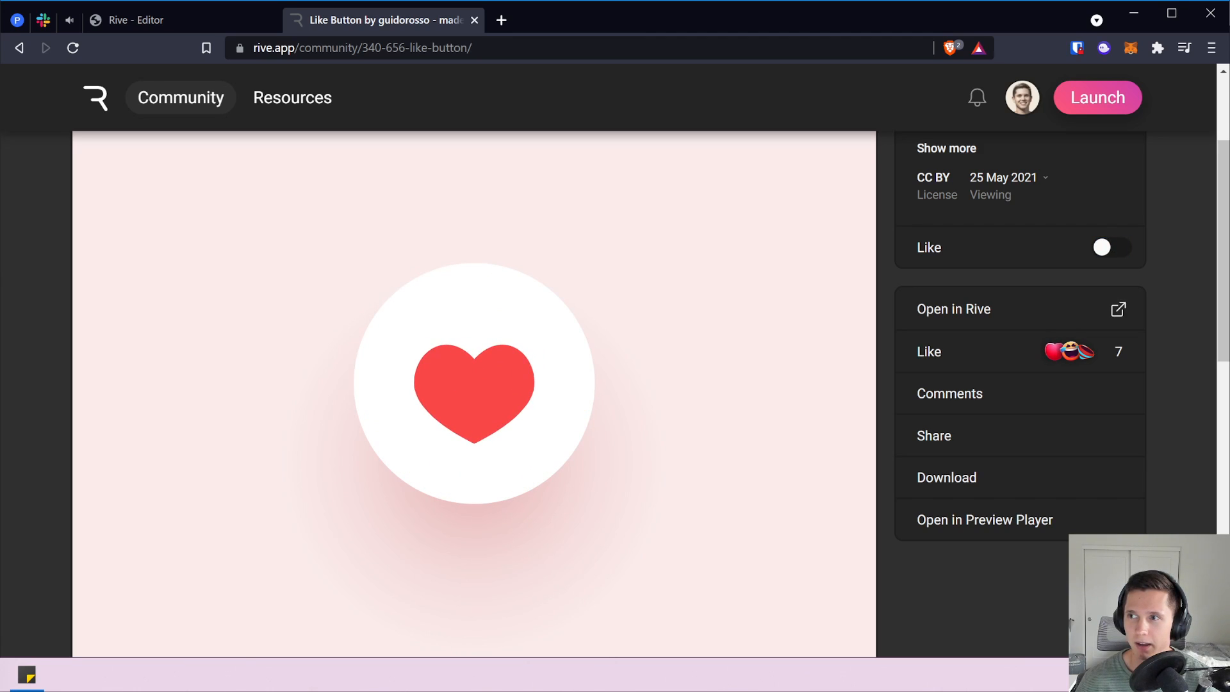
key(alt+Tab)
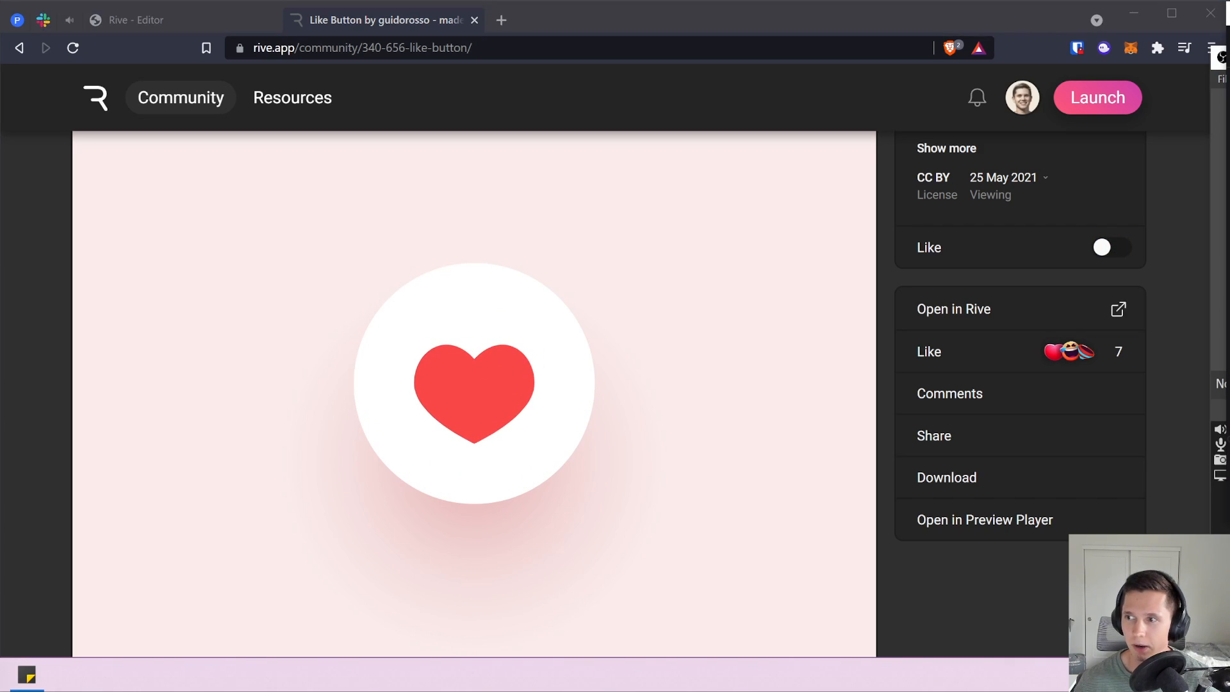
click(367, 46)
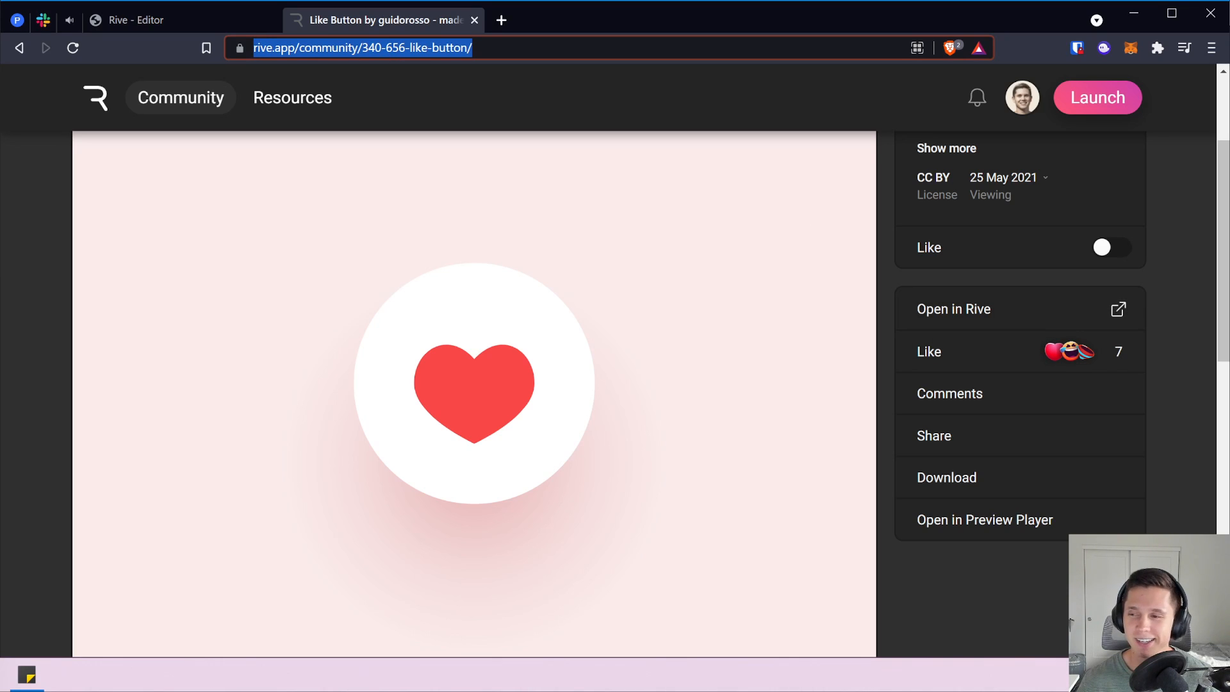
key(alt+Tab)
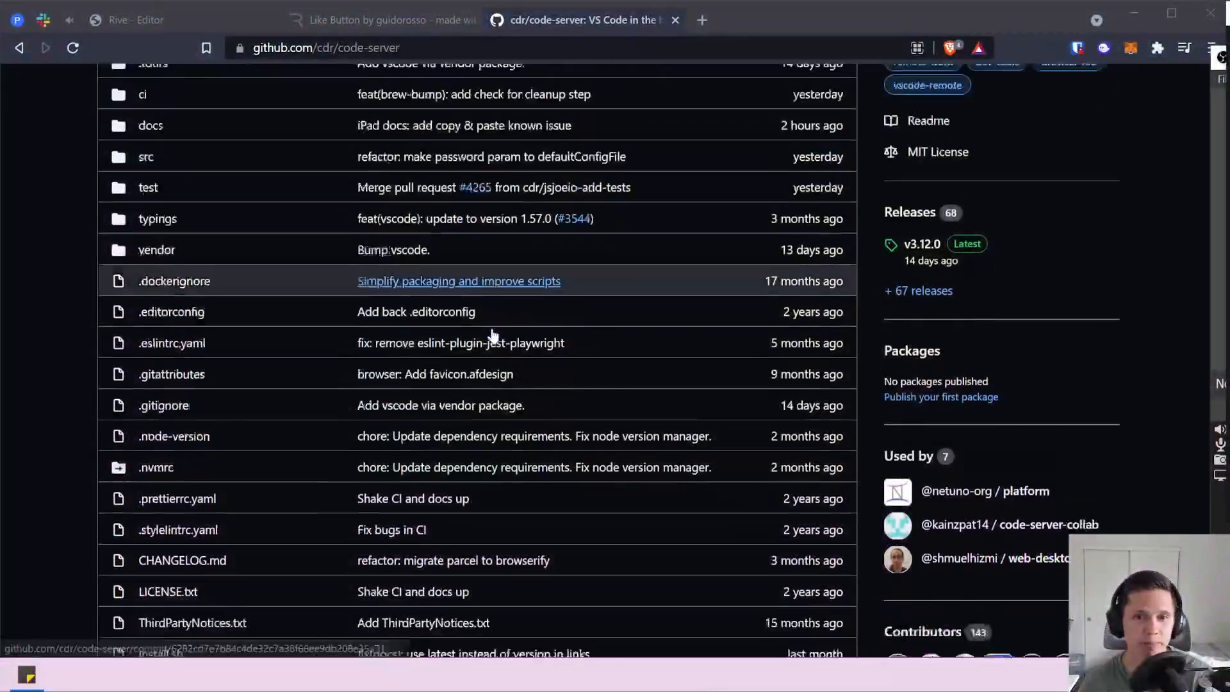
Look through the code-server repository's file list and README.
scroll(492, 335, down, 6)
scroll(493, 334, down, 3)
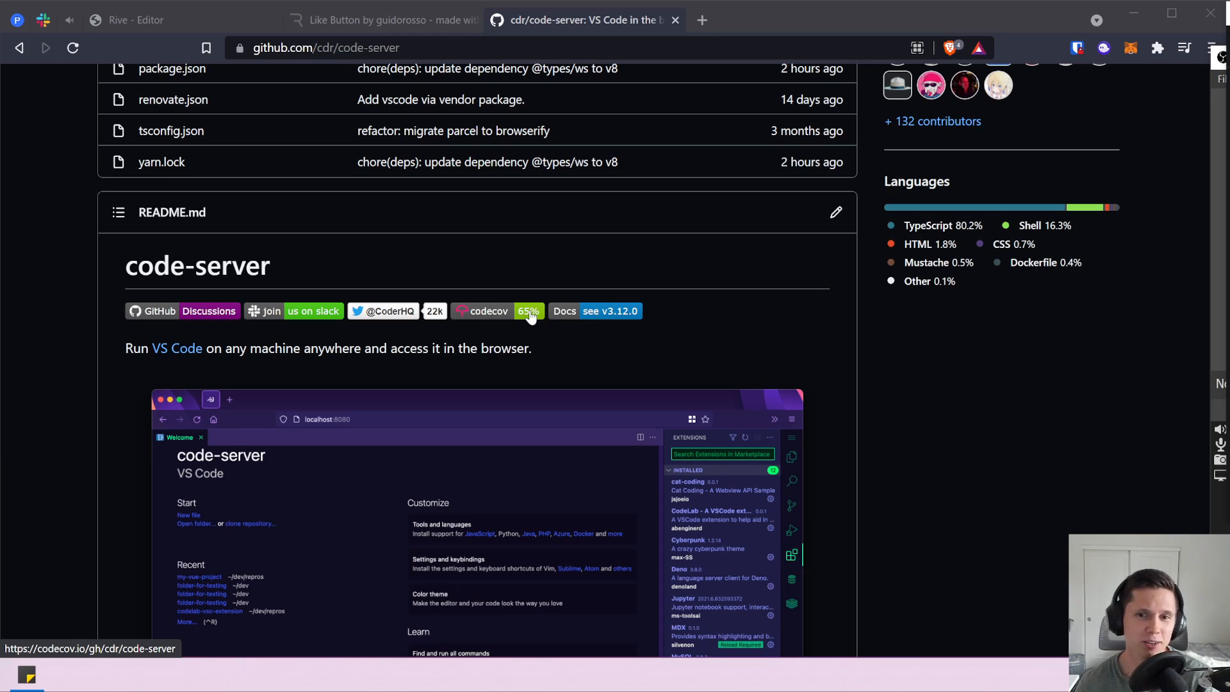
scroll(531, 316, down, 2)
scroll(530, 316, up, 1)
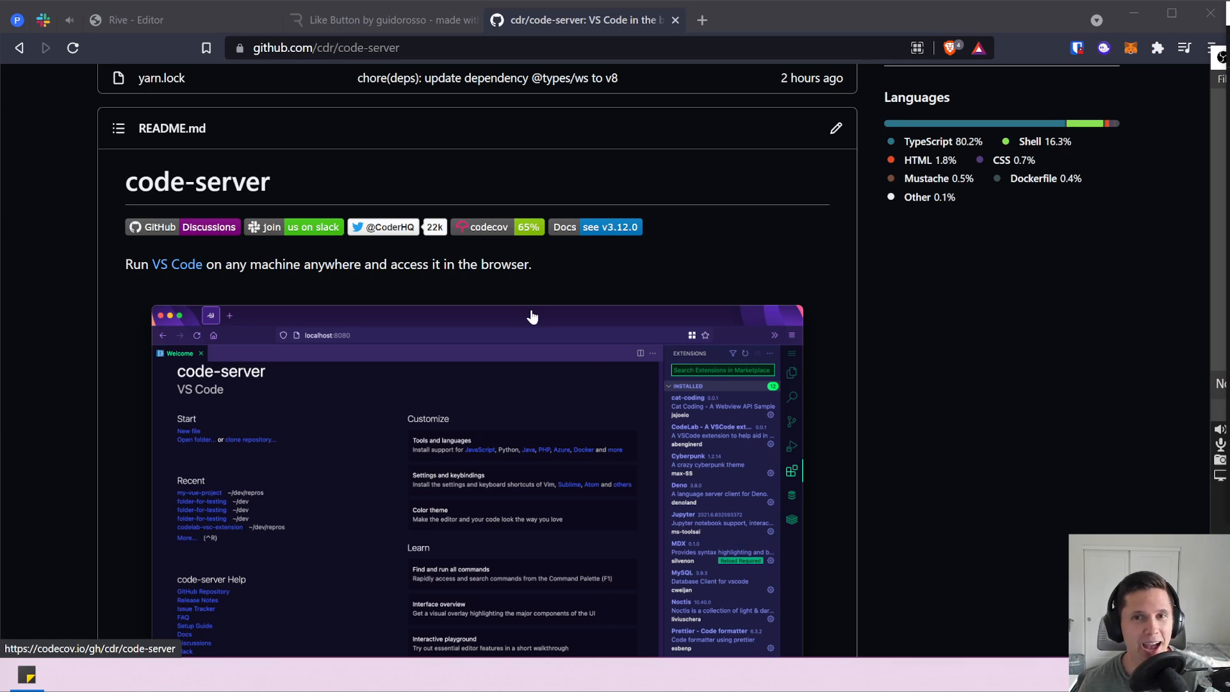
scroll(607, 355, up, 4)
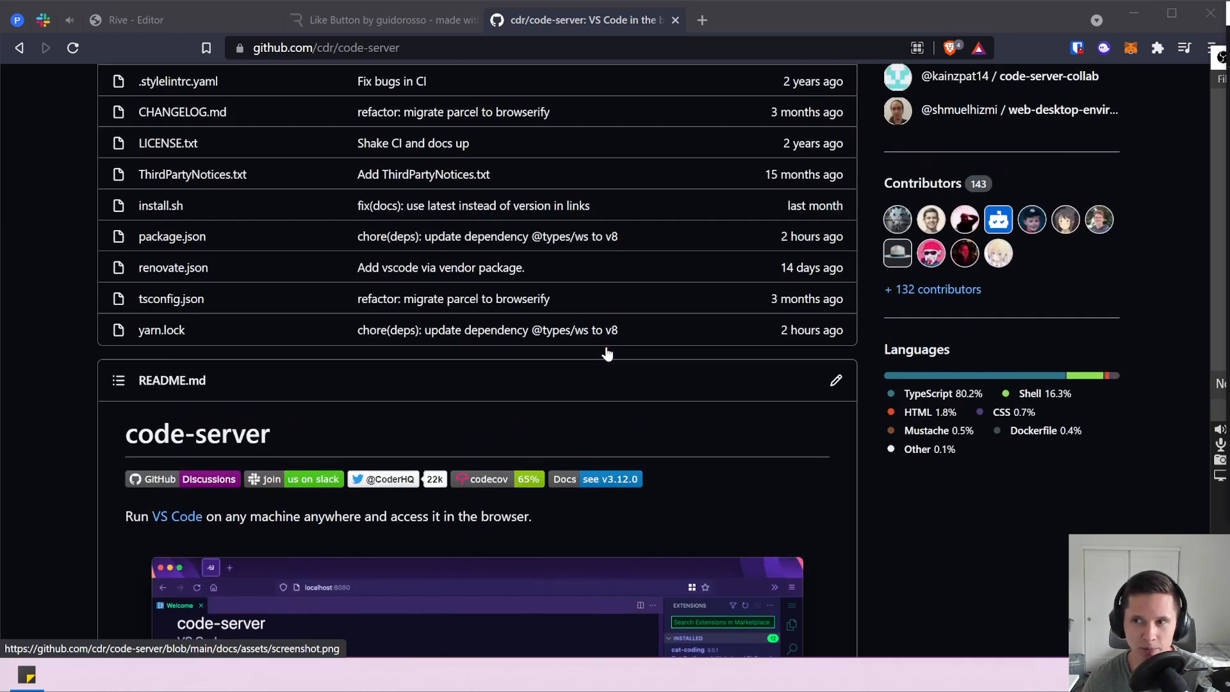
scroll(607, 354, up, 10)
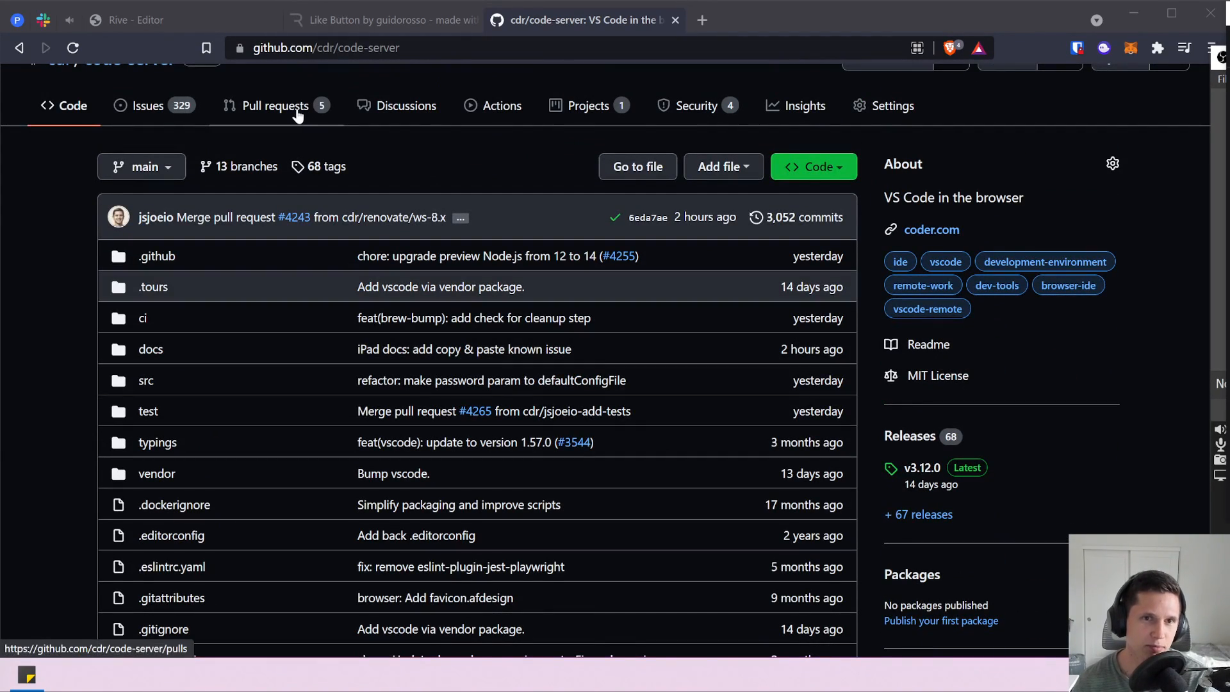
Open code-server pull request #4275, which adds a test for readSocketPath, and read its title and TODO list.
click(275, 106)
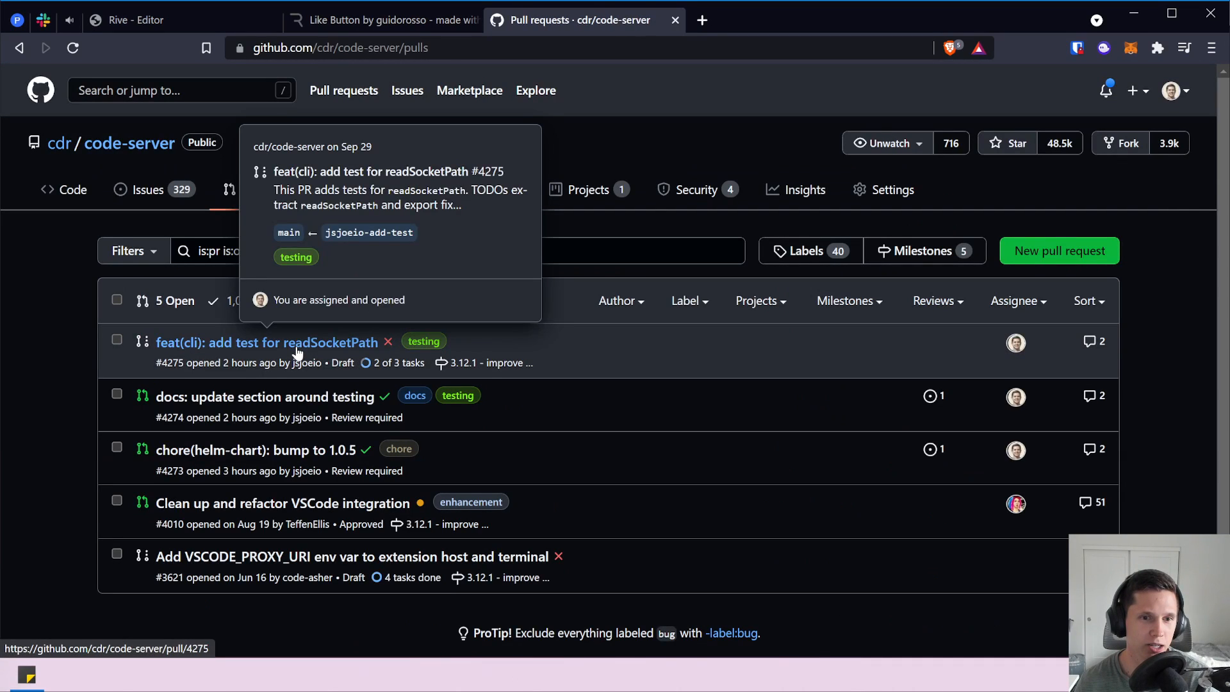
click(295, 346)
scroll(297, 352, down, 2)
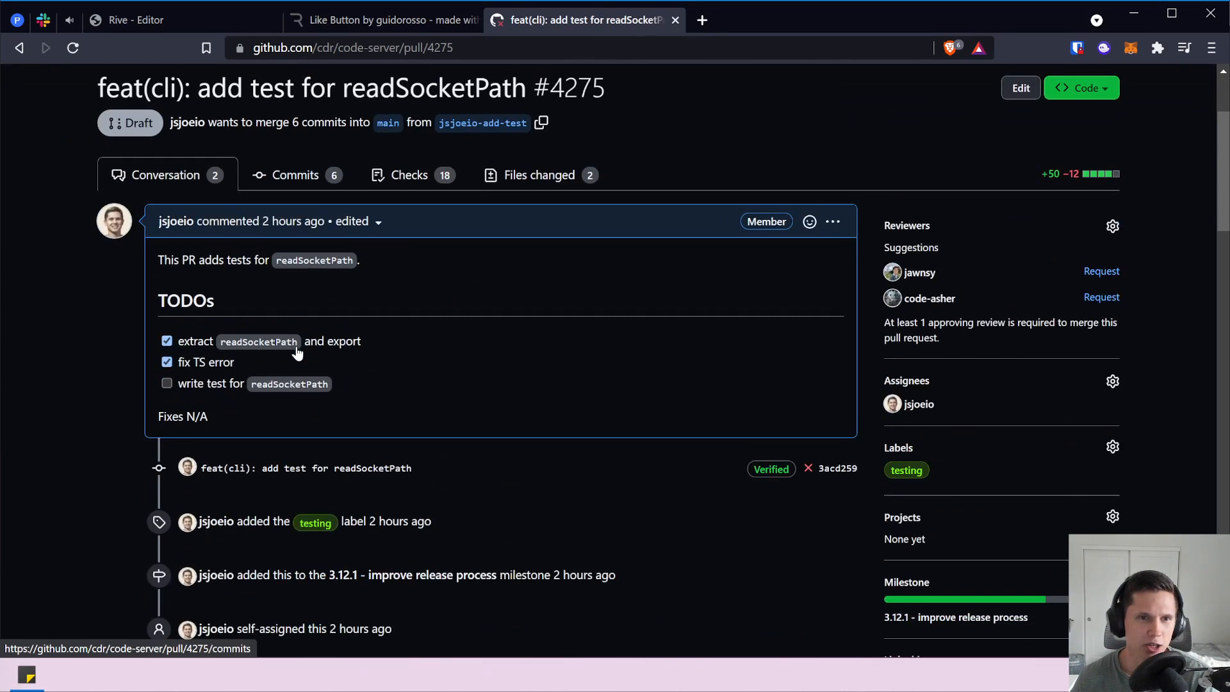
scroll(294, 349, up, 1)
drag(526, 173, 351, 176)
click(469, 176)
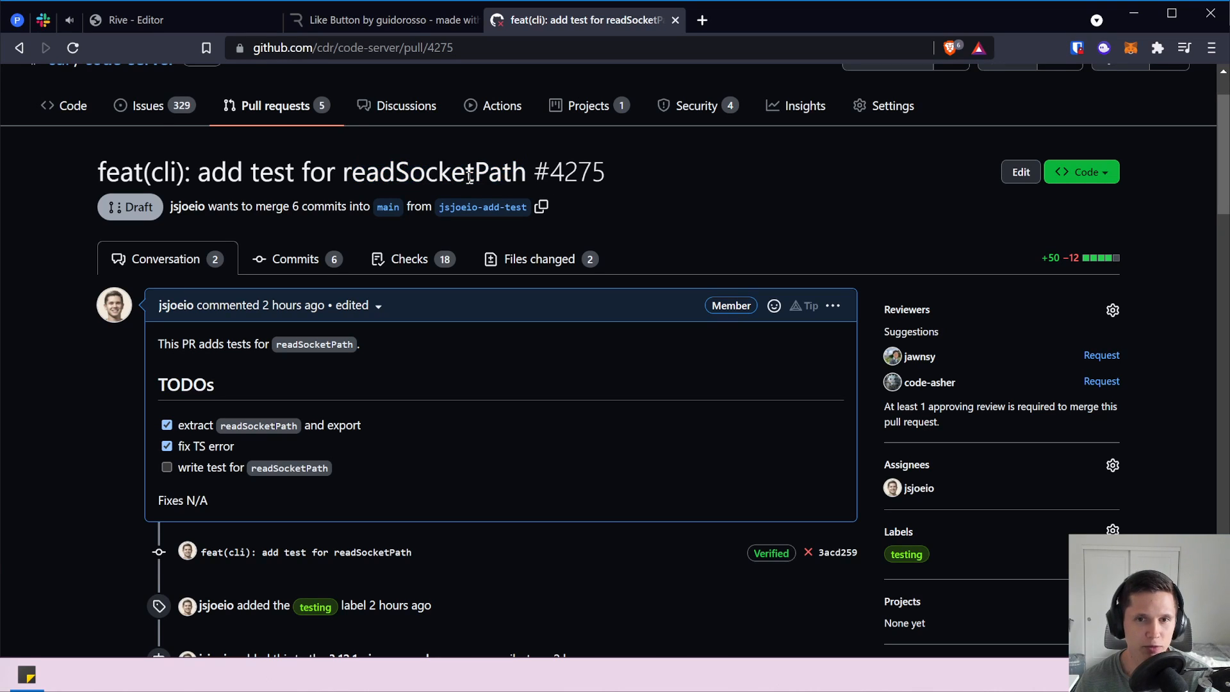
Open the pull request's changed files and examine the readSocketPath function and its path argument in src/node/cli.ts.
click(526, 261)
scroll(231, 367, down, 5)
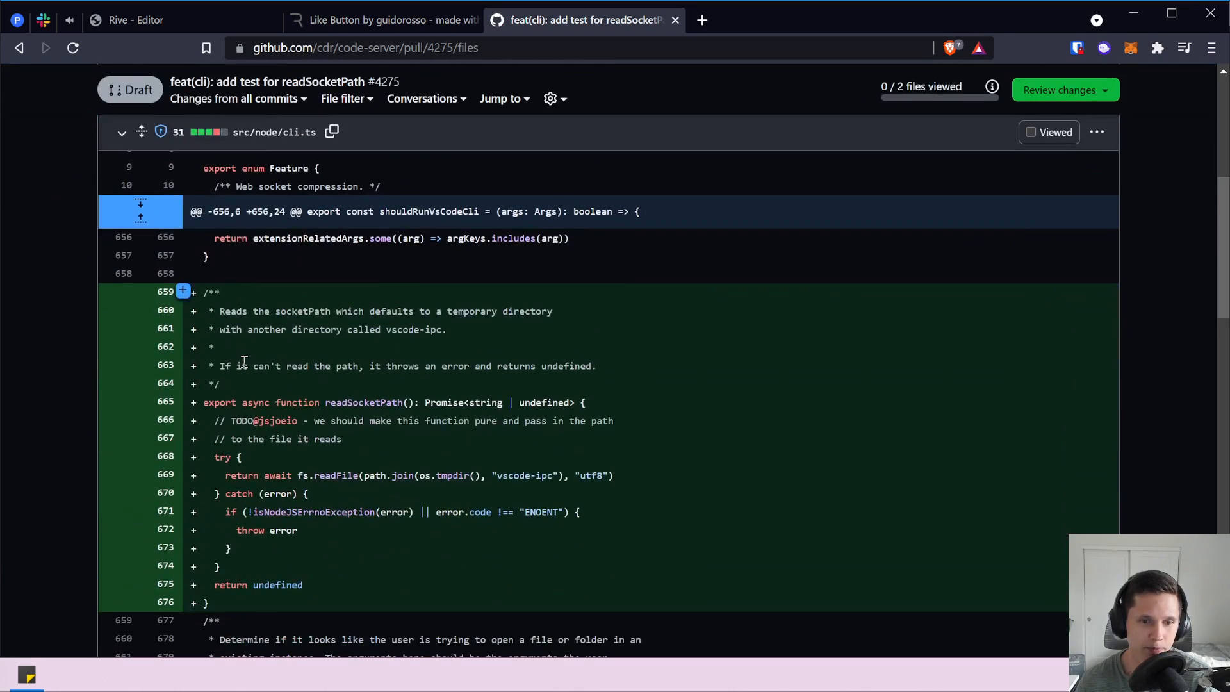
scroll(244, 362, down, 3)
double_click(334, 233)
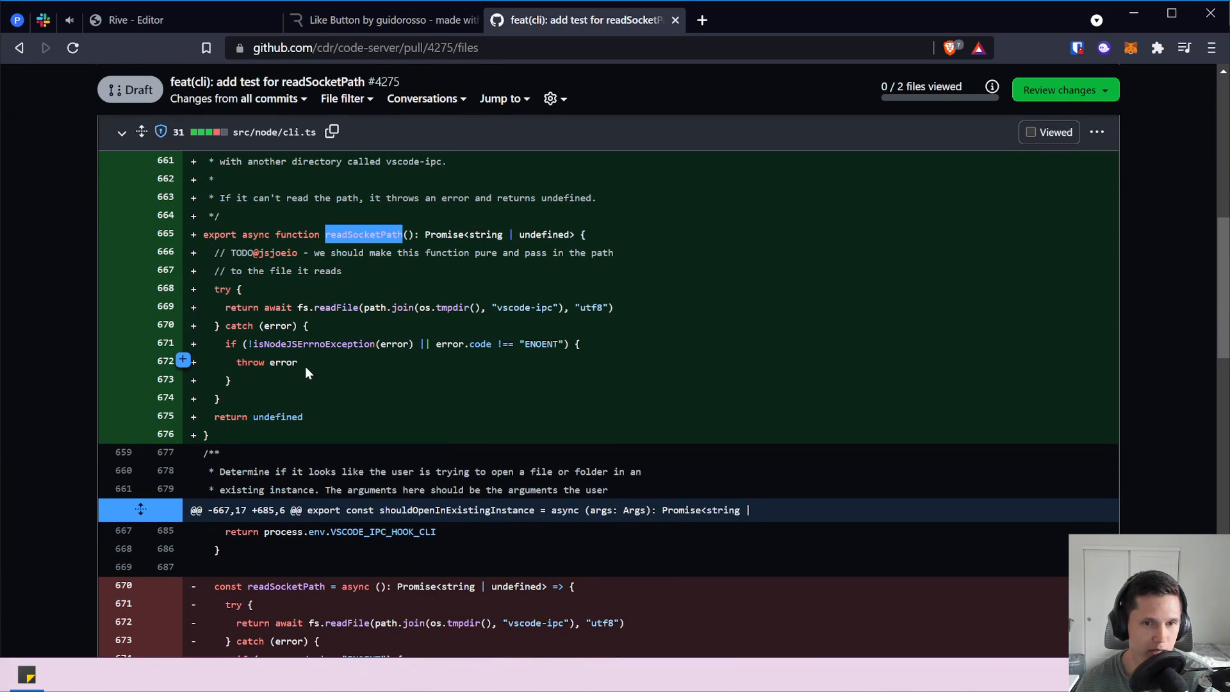
drag(309, 308, 480, 307)
click(331, 309)
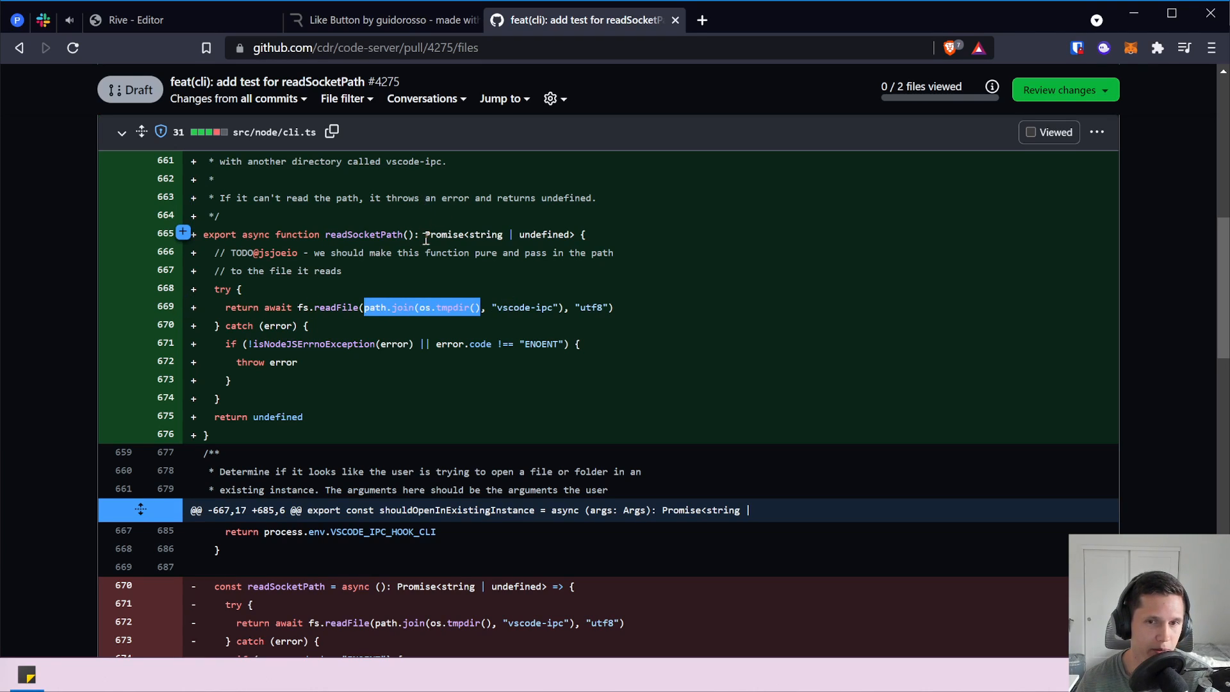
drag(414, 235, 320, 234)
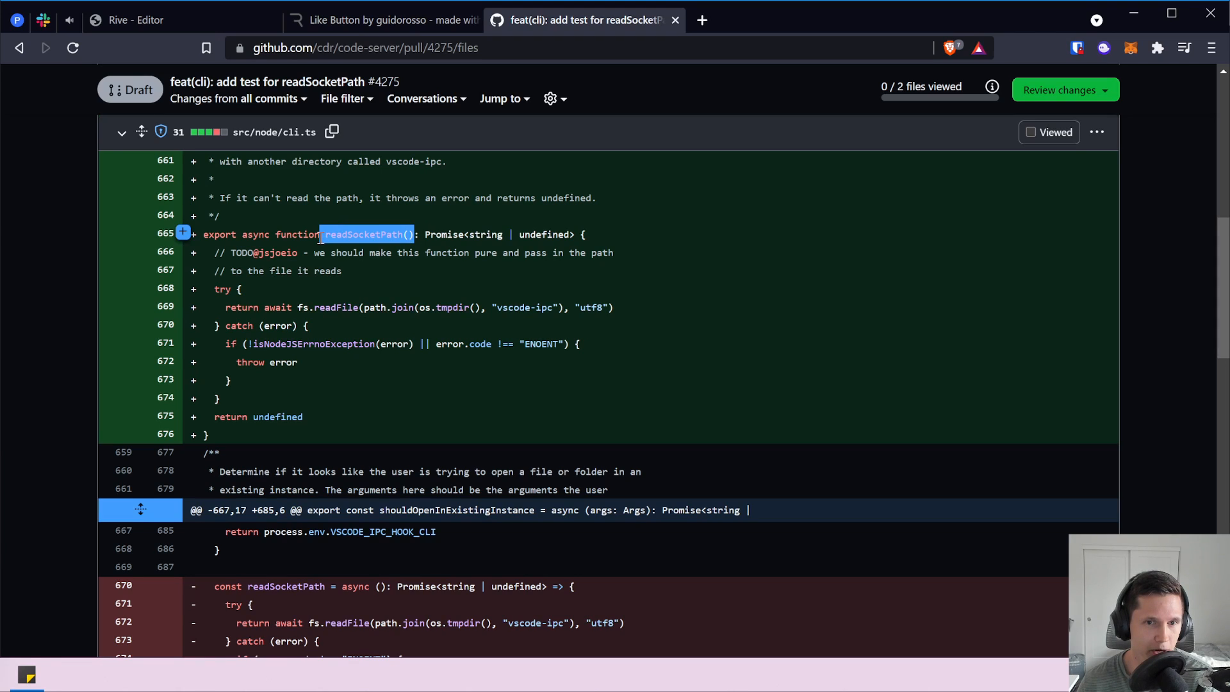
drag(204, 289, 258, 378)
click(268, 386)
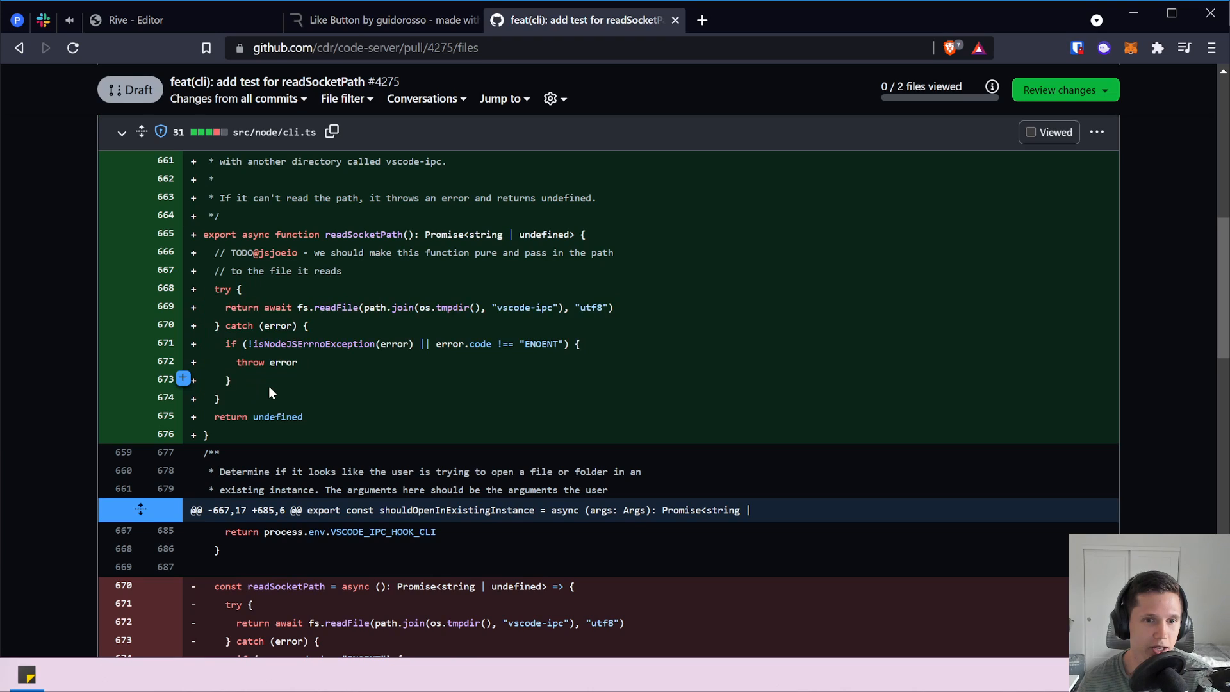
Examine the readFile call and the catch block's error check with isNodeJSErrnoException and ENOENT.
drag(315, 308, 360, 309)
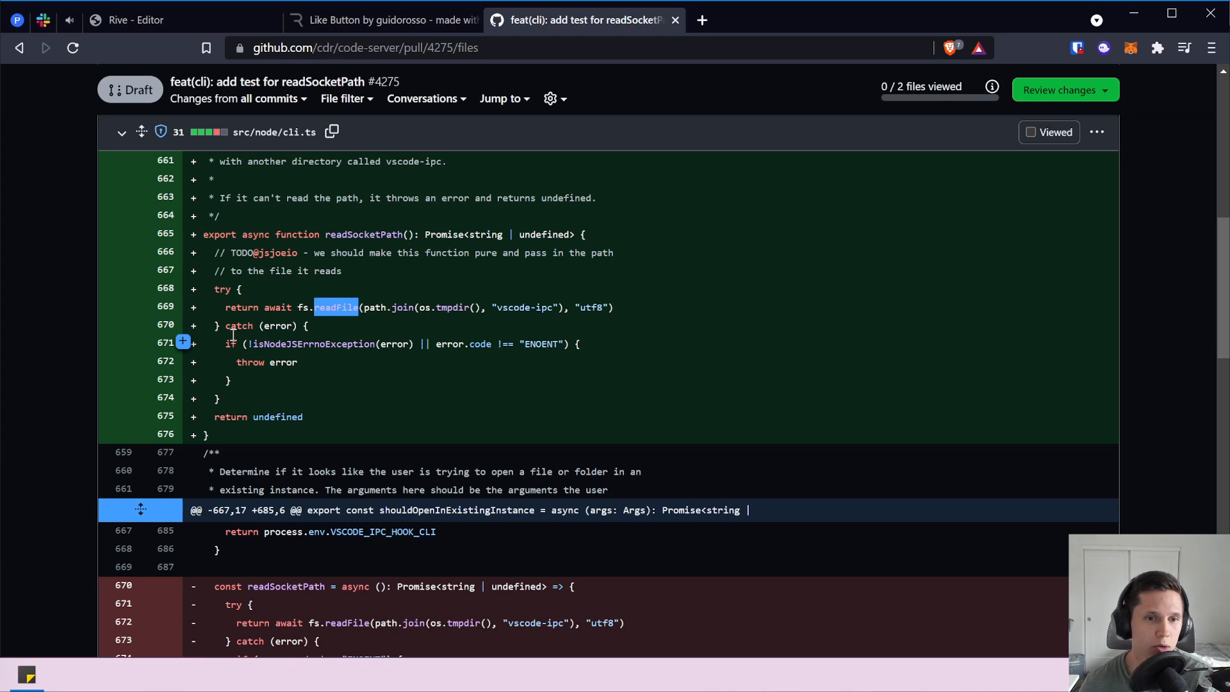
drag(228, 344, 258, 382)
click(292, 379)
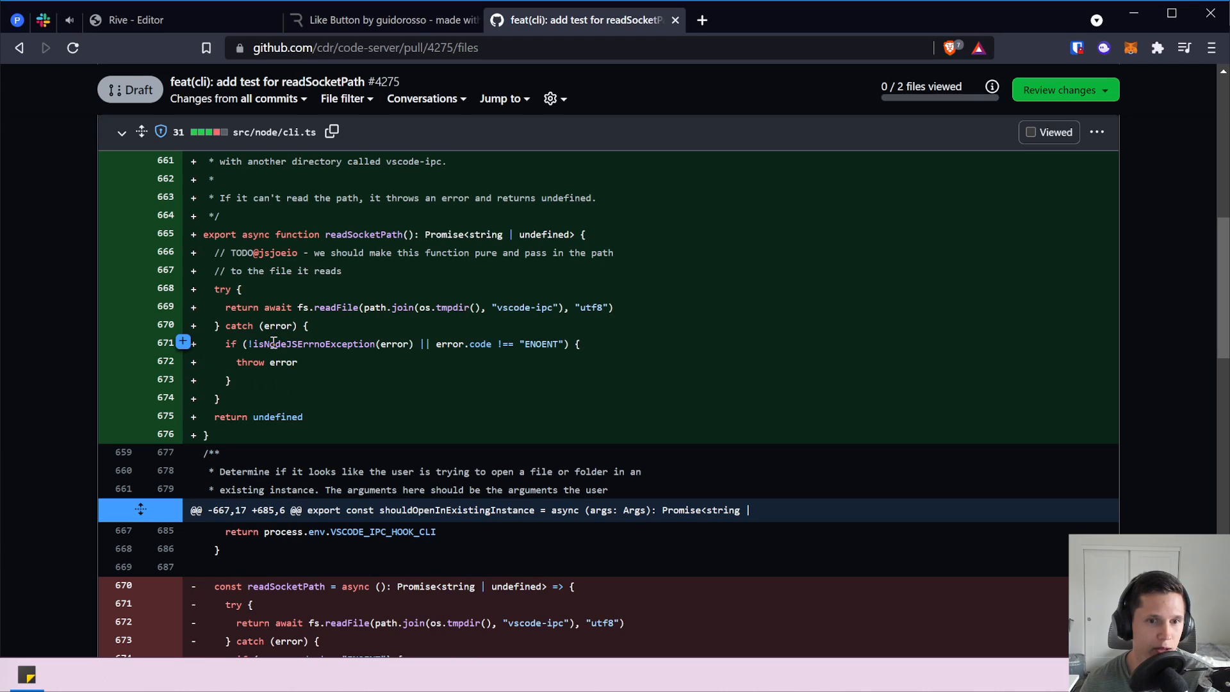
drag(276, 344, 310, 344)
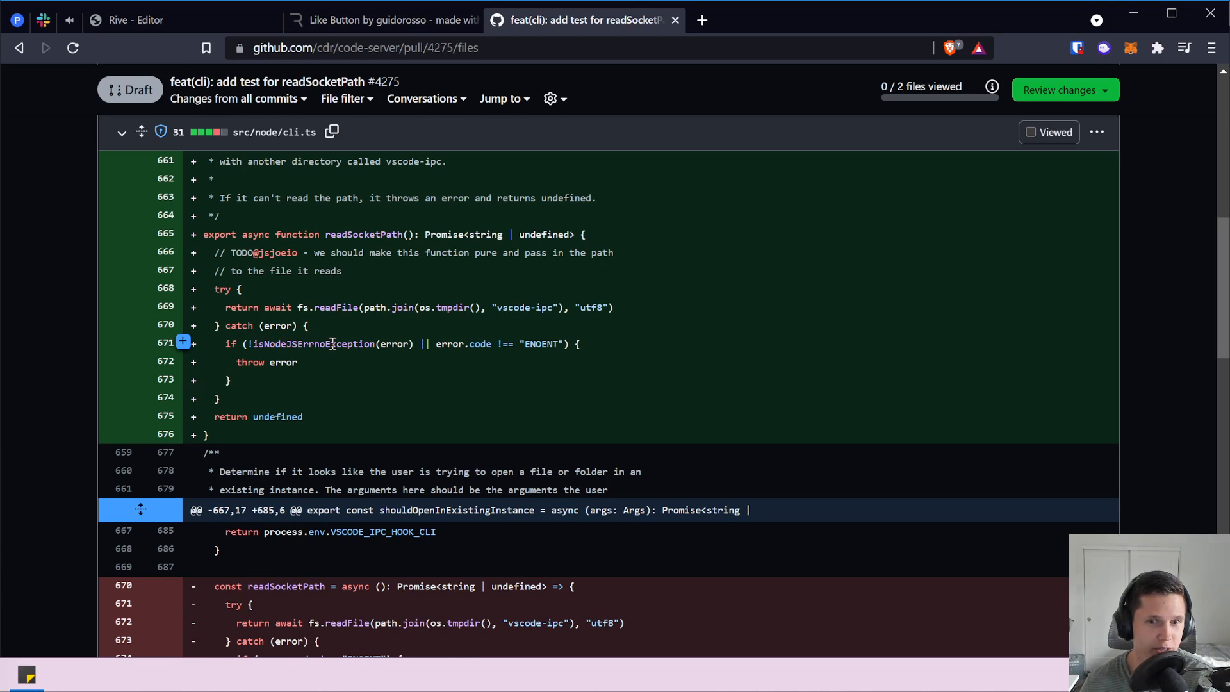
double_click(333, 344)
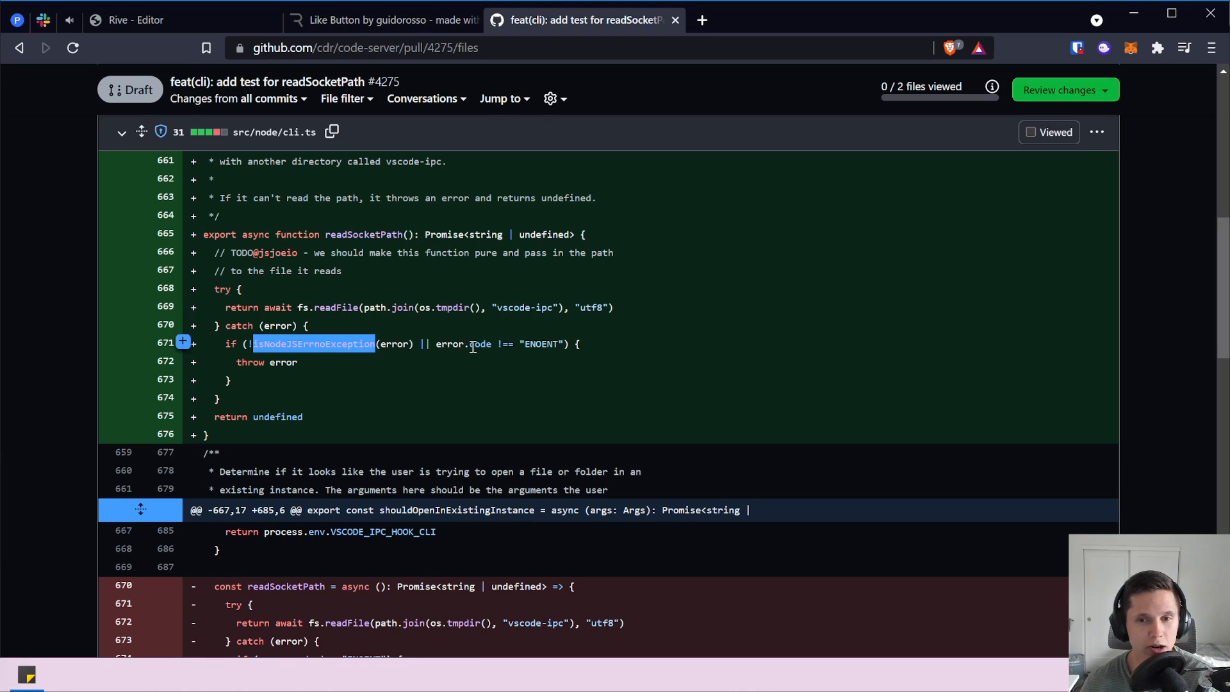
drag(524, 344, 562, 344)
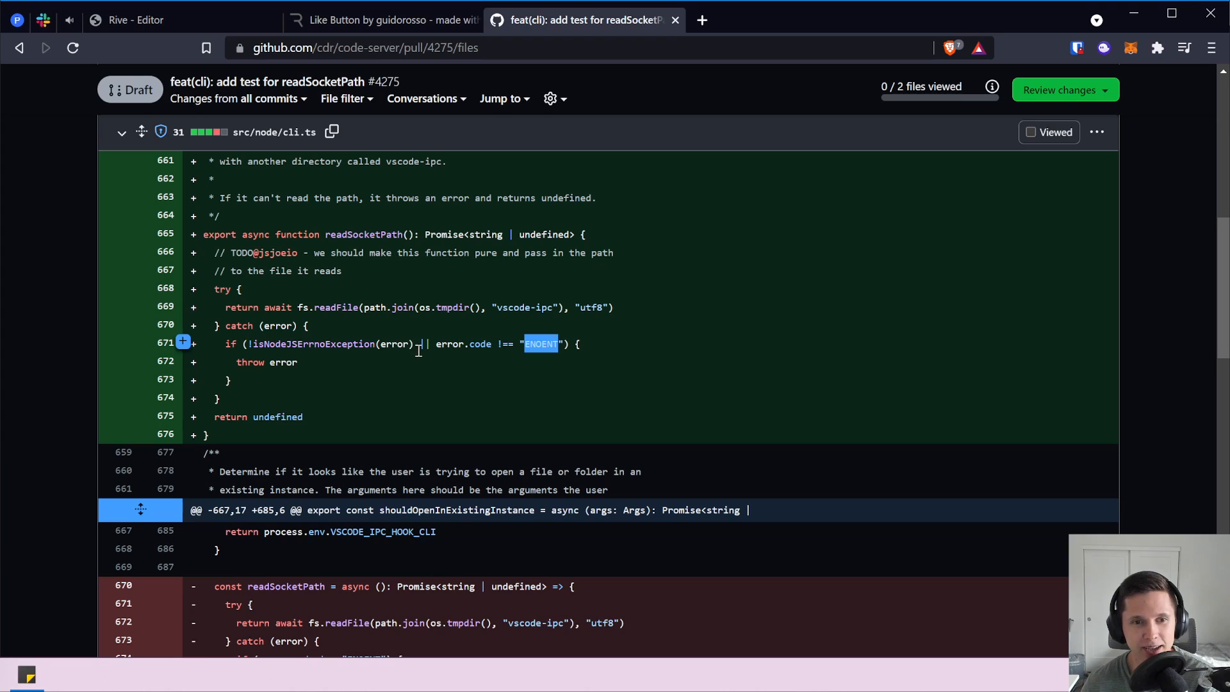
click(334, 351)
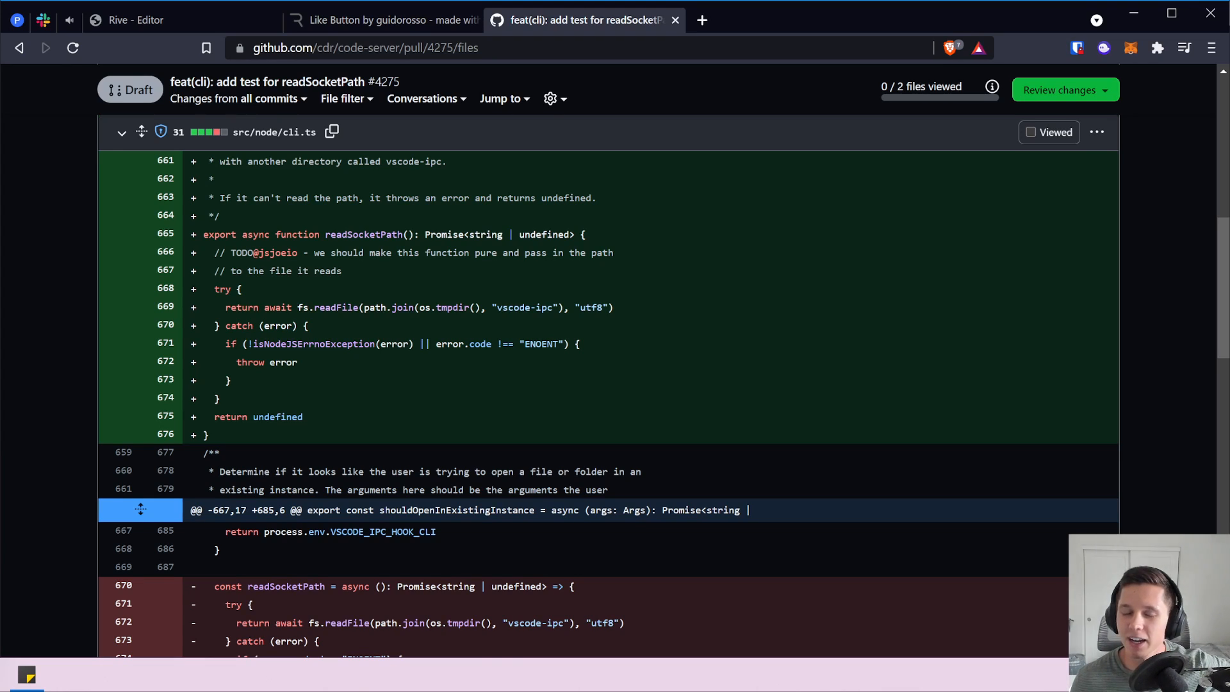
Open the run-wasm contributor's GitHub profile in a new browser tab.
key(alt+Tab)
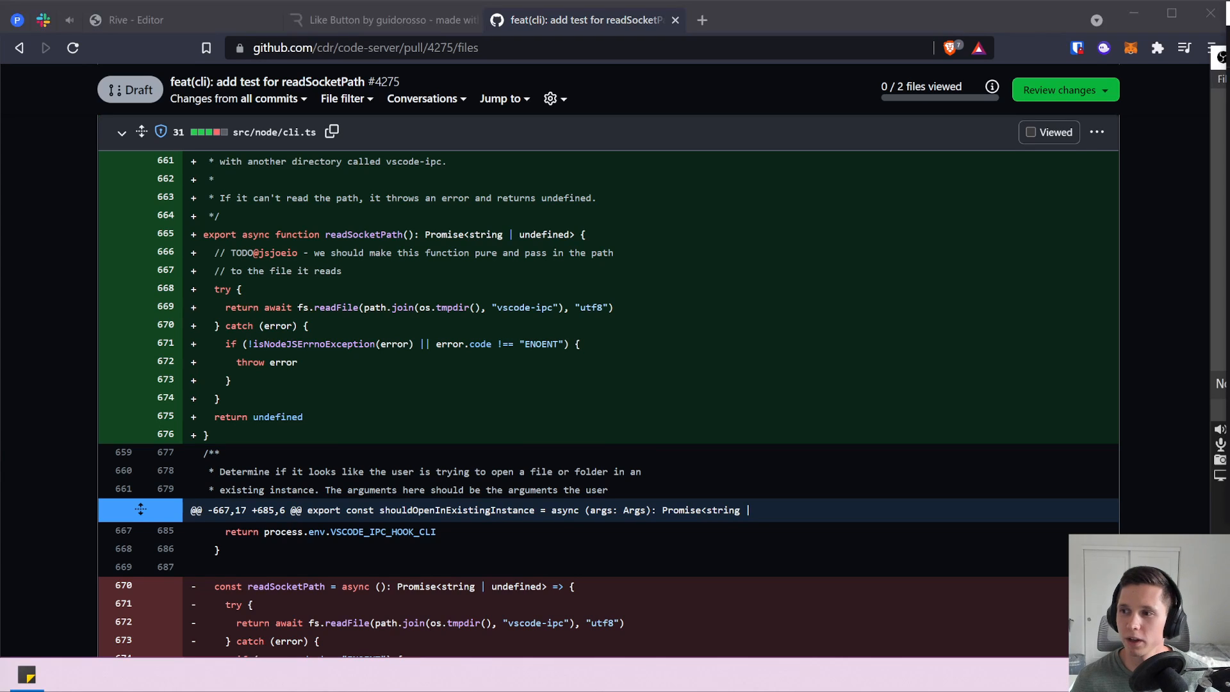
click(785, 271)
key(ctrl+t)
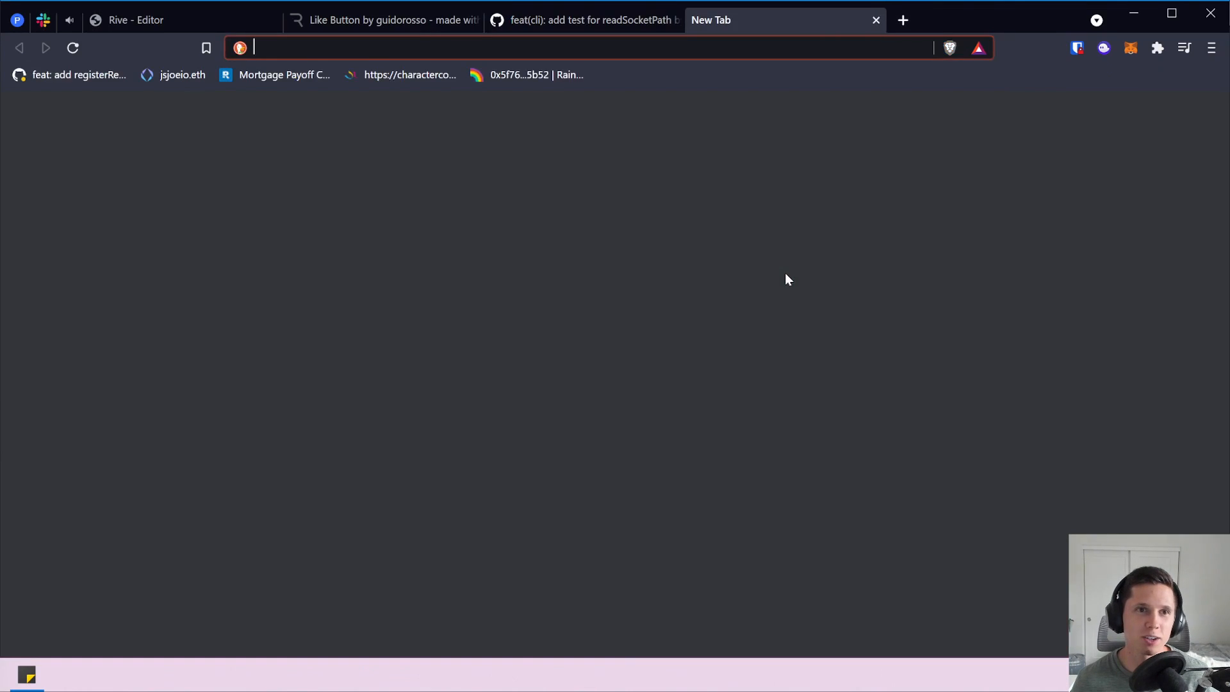
text(dhaiwat10ag)
key(ctrl+a)
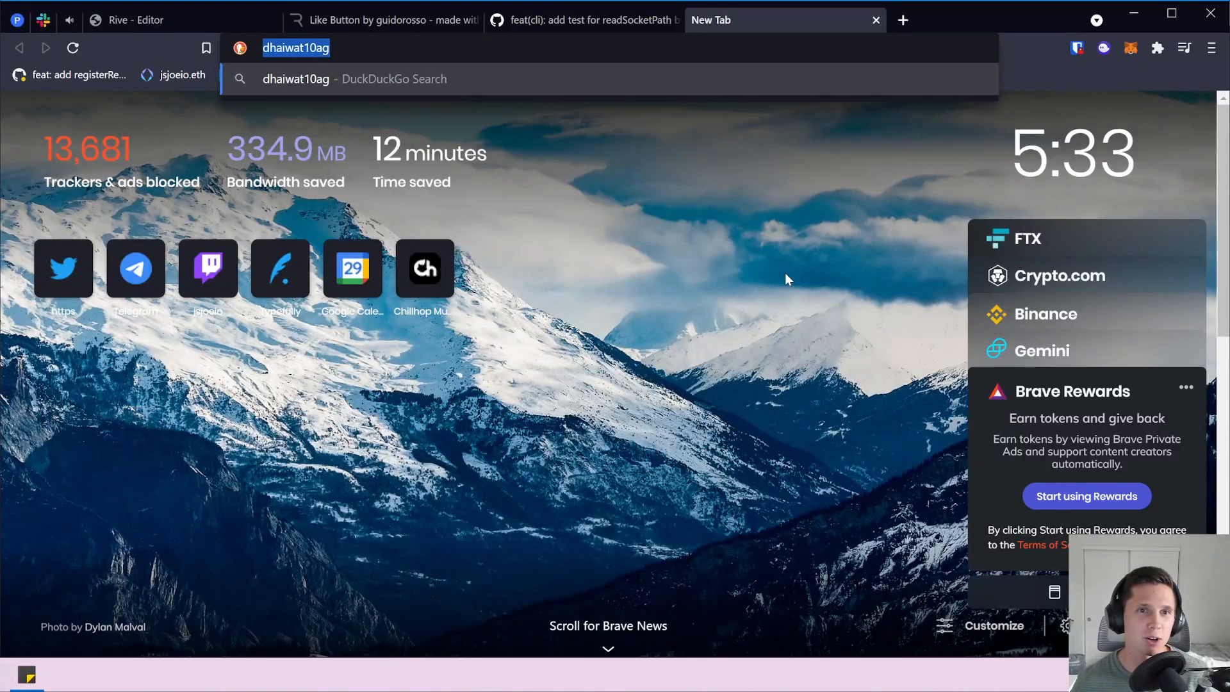
text(github.com/dhaiwat10:)
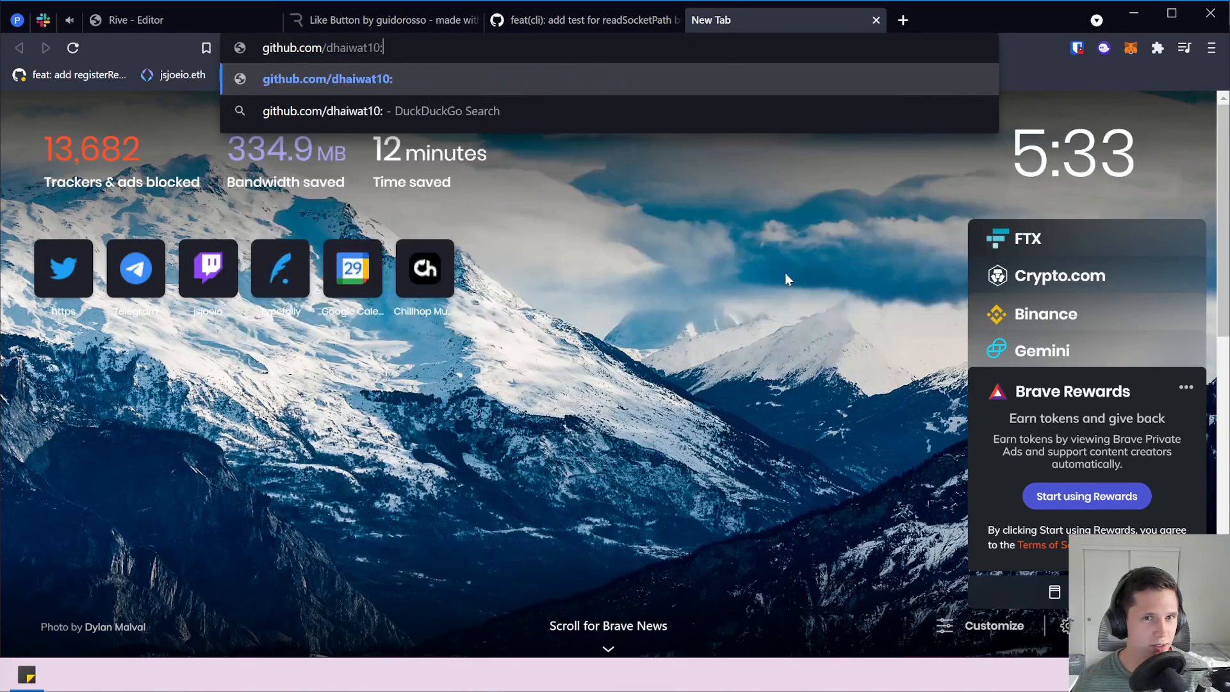
key(BackSpace)
key(Return)
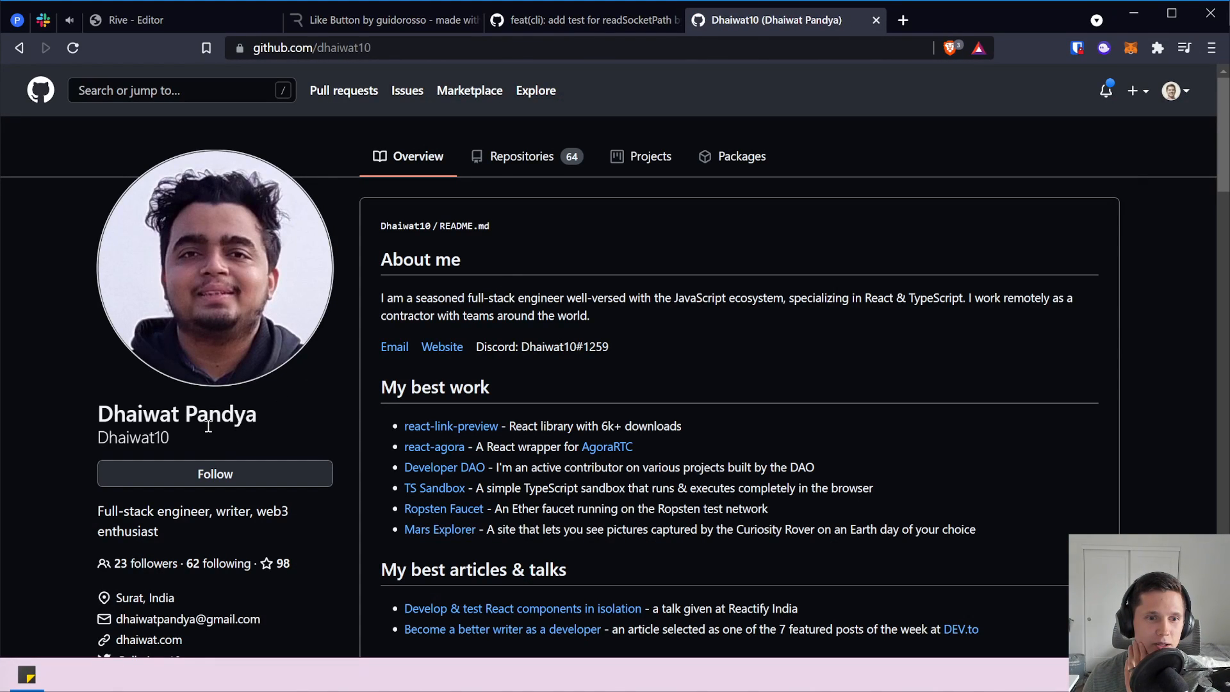
Look over the contributor's profile, including the open-source contributions and pinned repositories.
drag(179, 408, 101, 411)
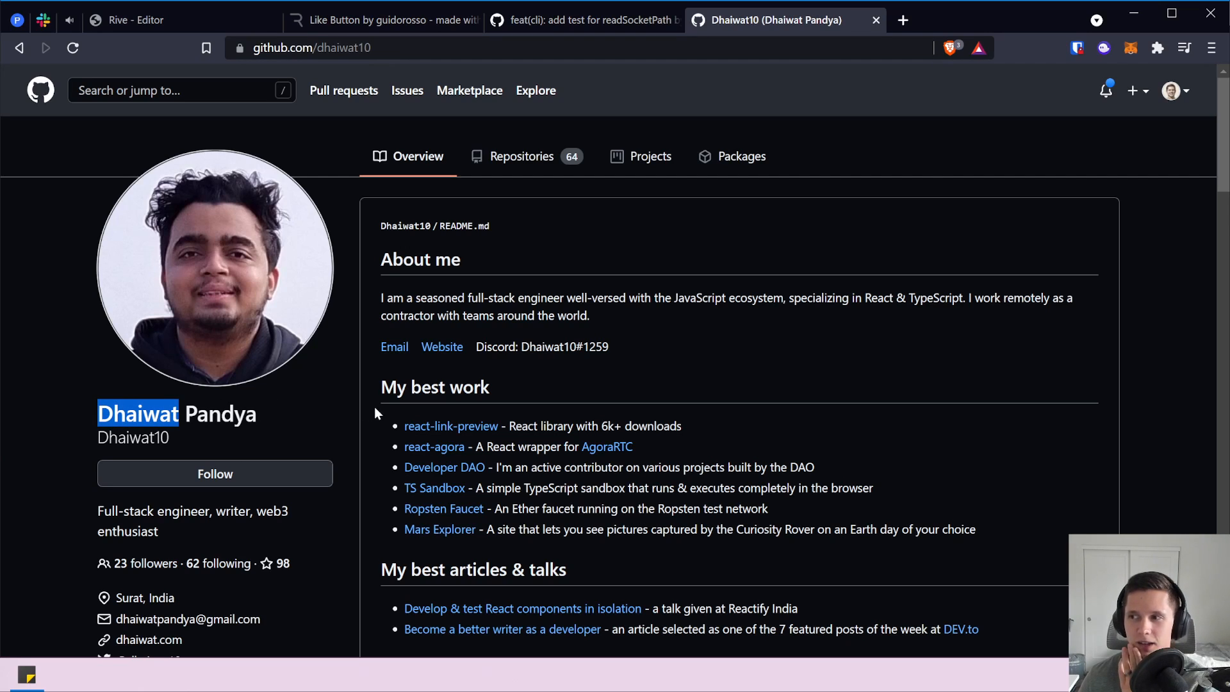
click(665, 325)
scroll(671, 321, down, 2)
scroll(711, 361, down, 3)
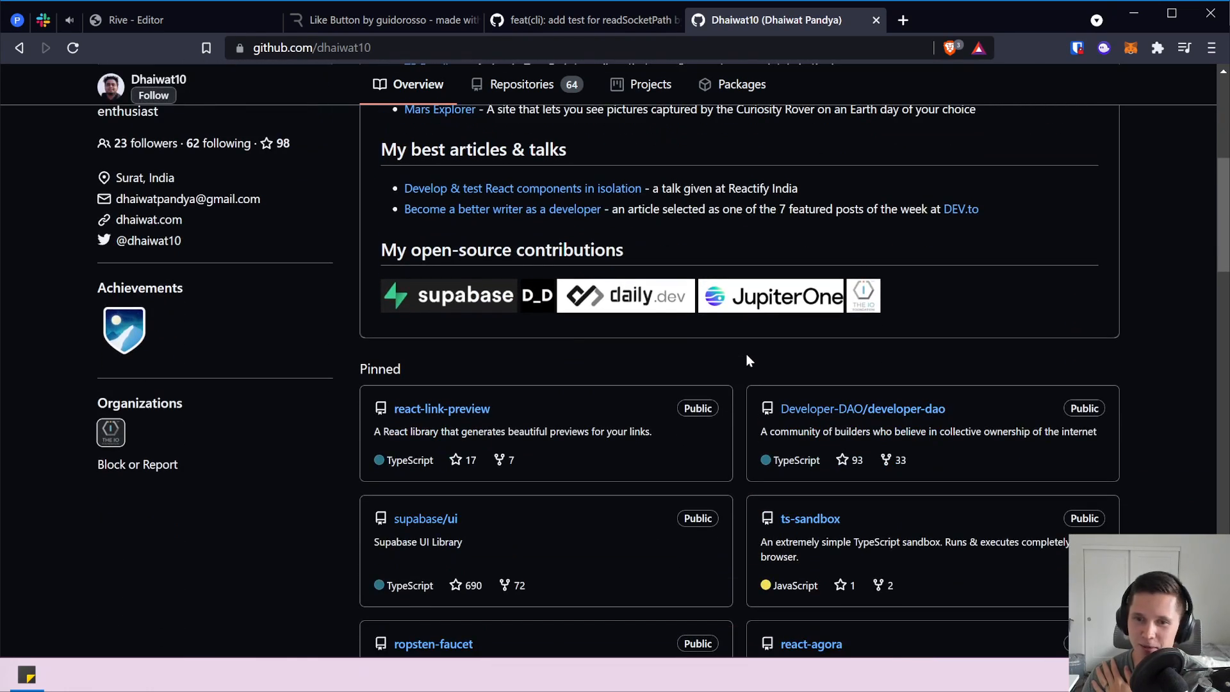
scroll(652, 298, up, 3)
click(598, 25)
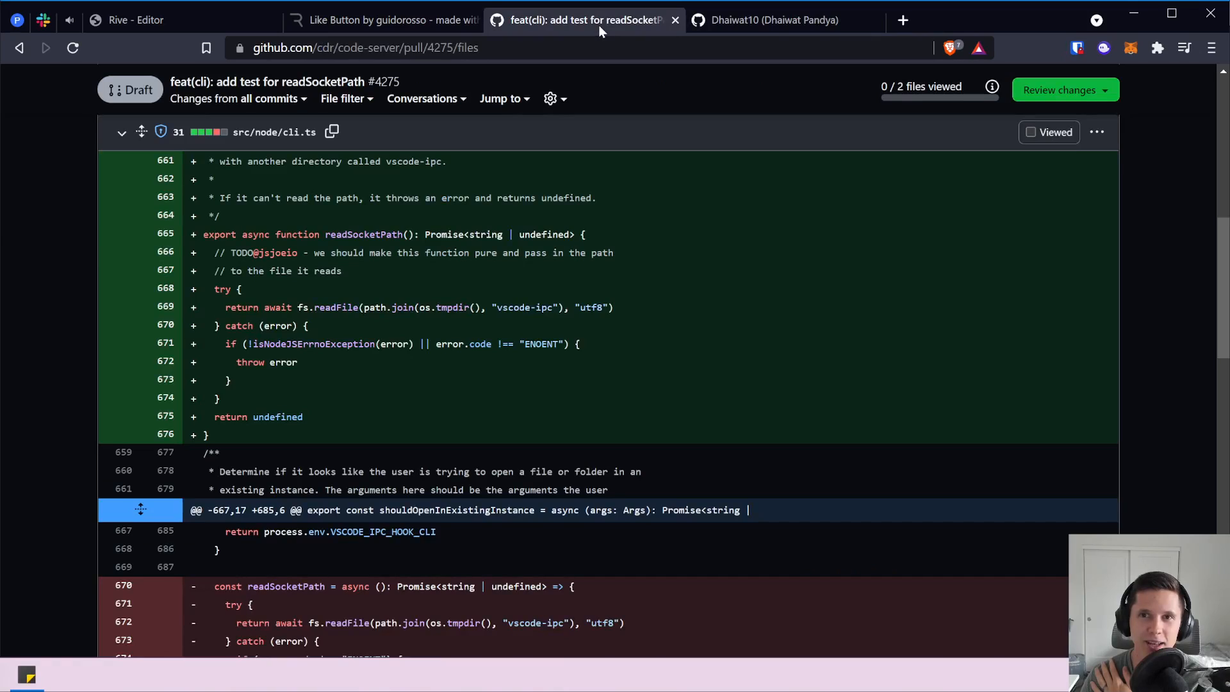
click(757, 22)
Open runwasm.com in a new tab and go to the project's GitHub repository.
key(ctrl+t)
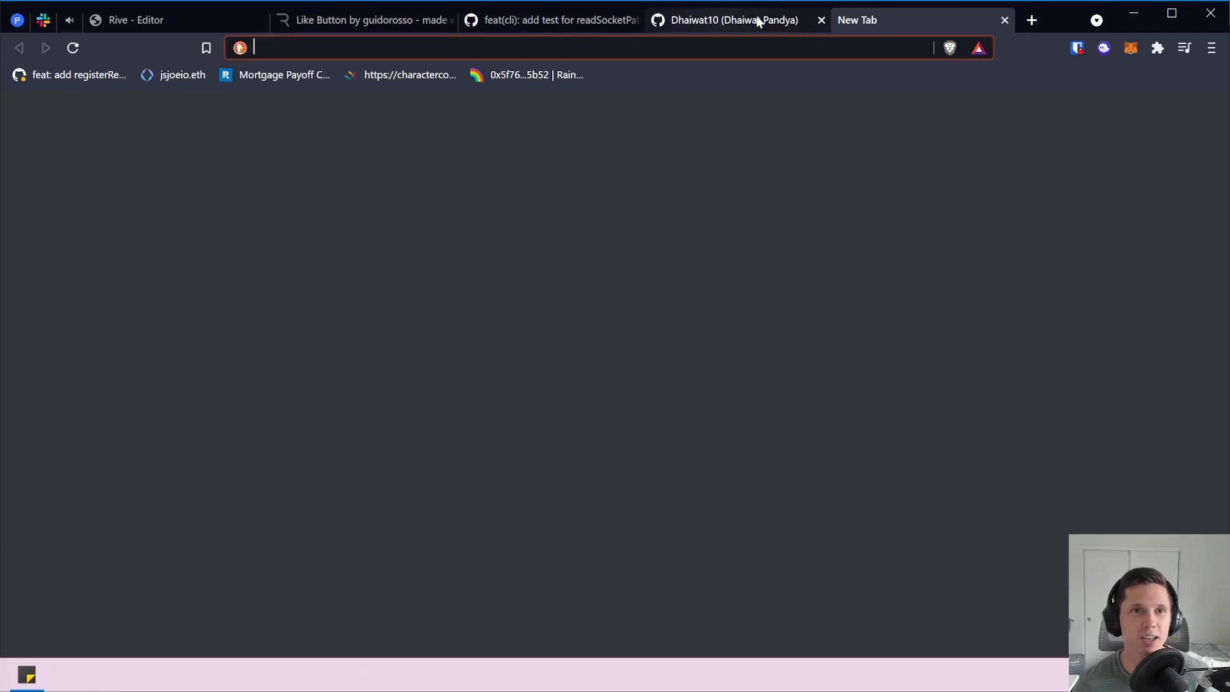
text(runwasm.com)
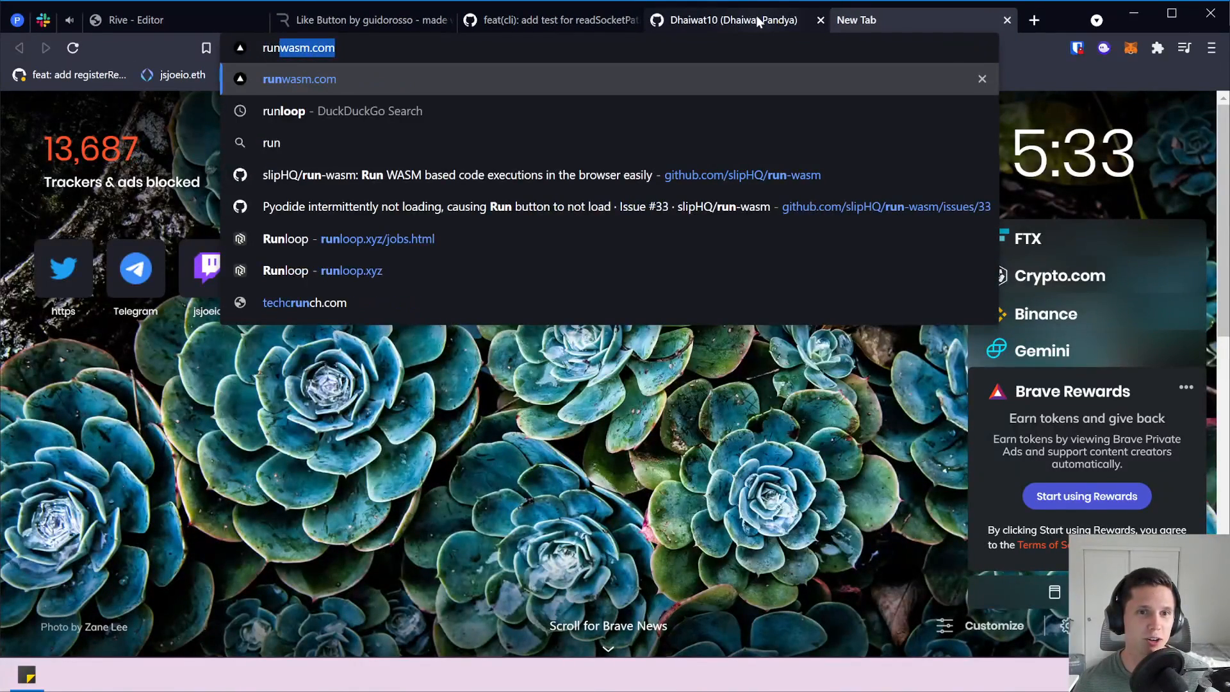
key(Return)
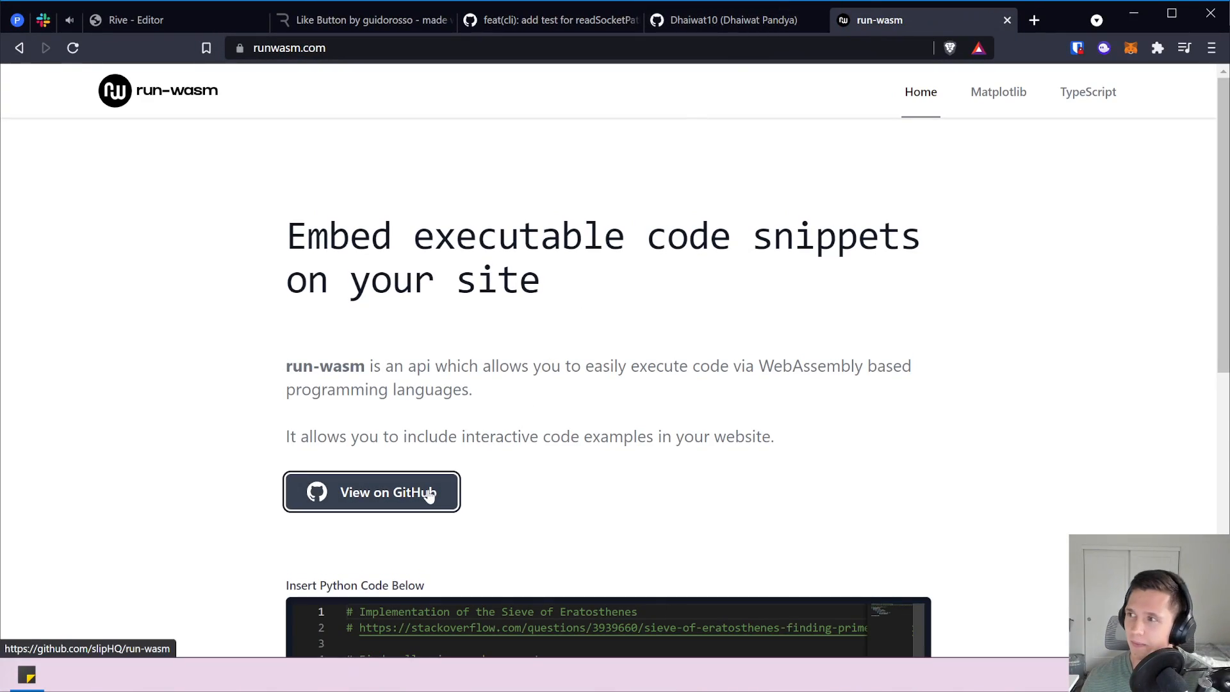
click(428, 496)
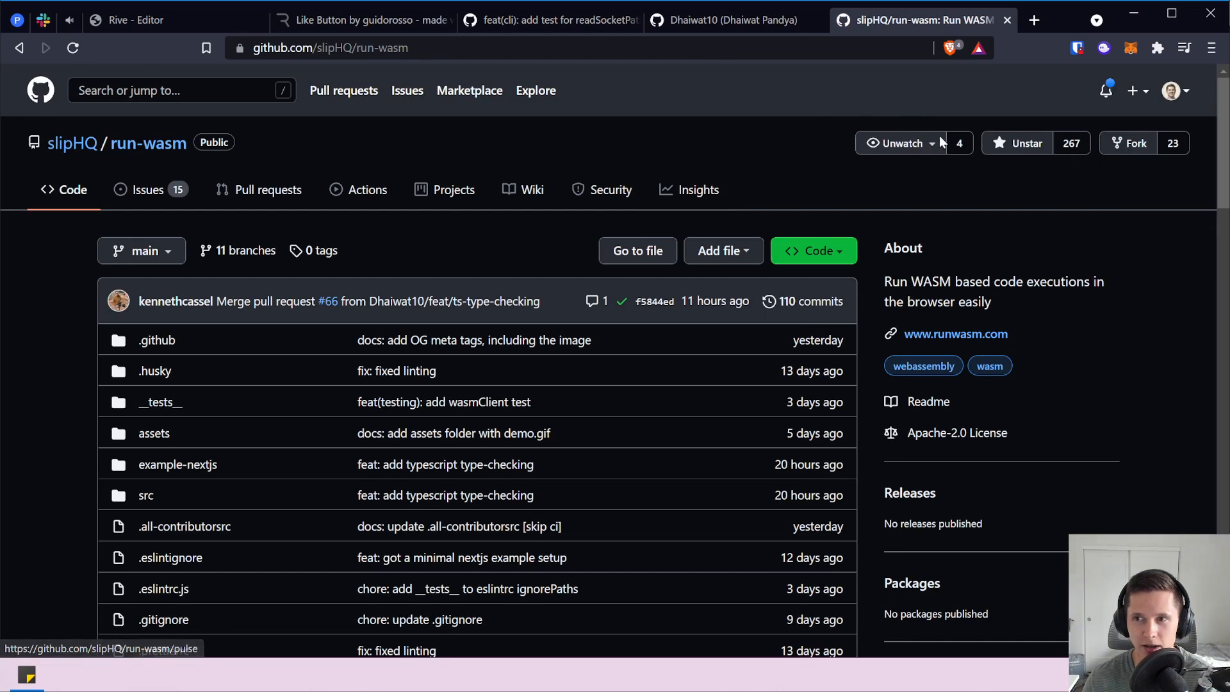
Open the issues list of the slipHQ/run-wasm repository.
click(932, 142)
click(779, 186)
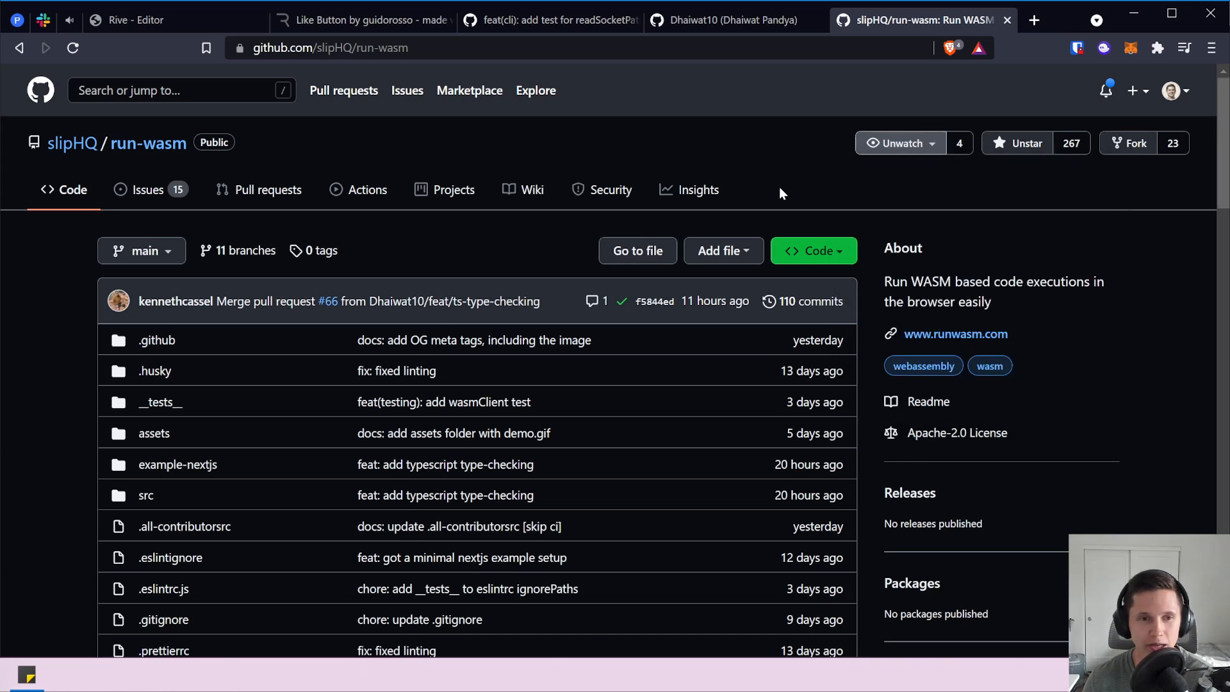
click(148, 194)
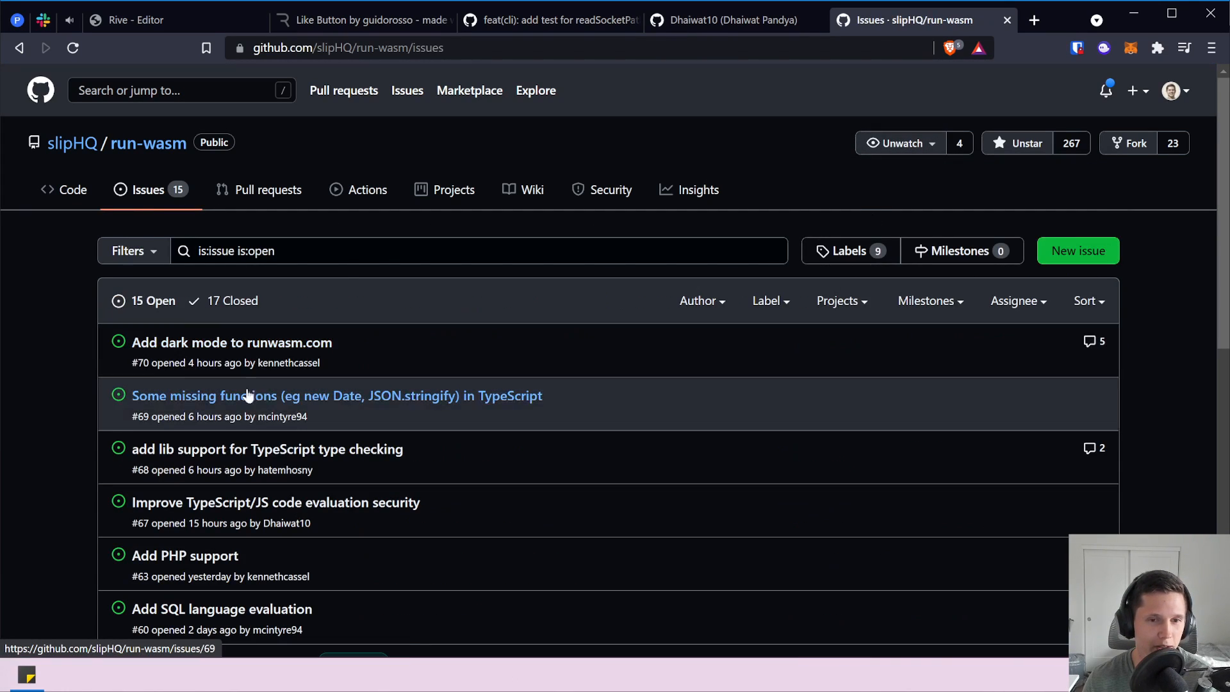
Open the issue "add lib support for TypeScript type checking" and look over its comments, briefly checking the contributor's profile tab.
scroll(419, 347, down, 4)
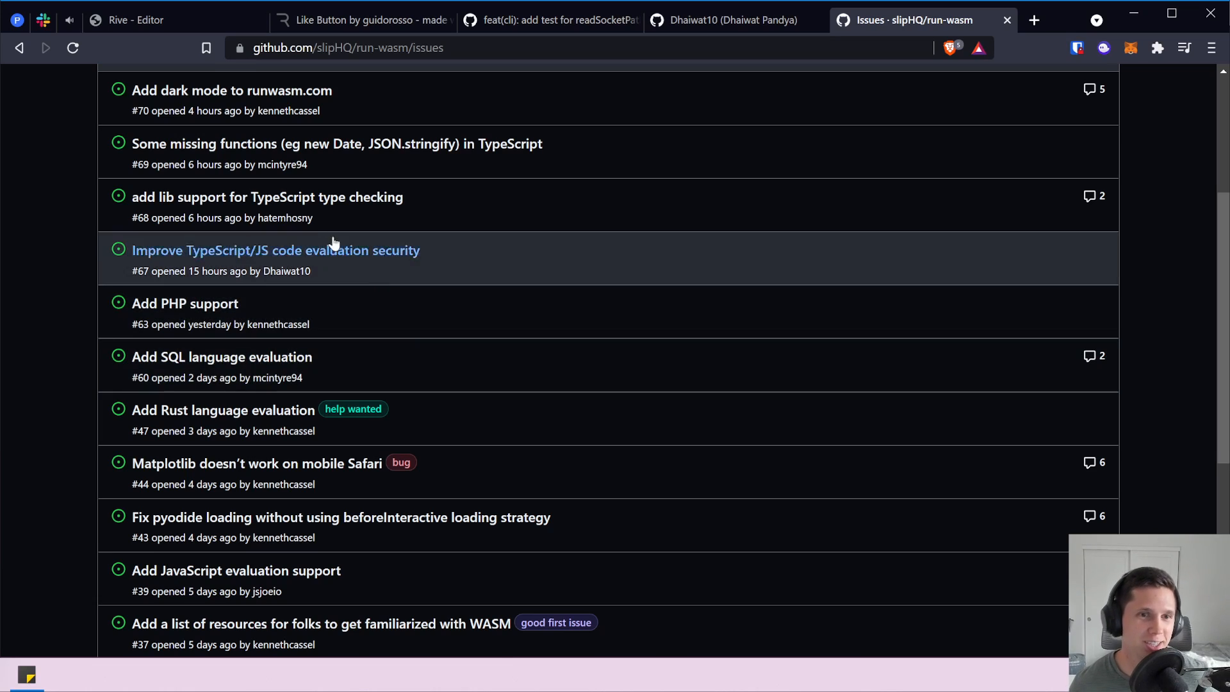
mouse_move(315, 199)
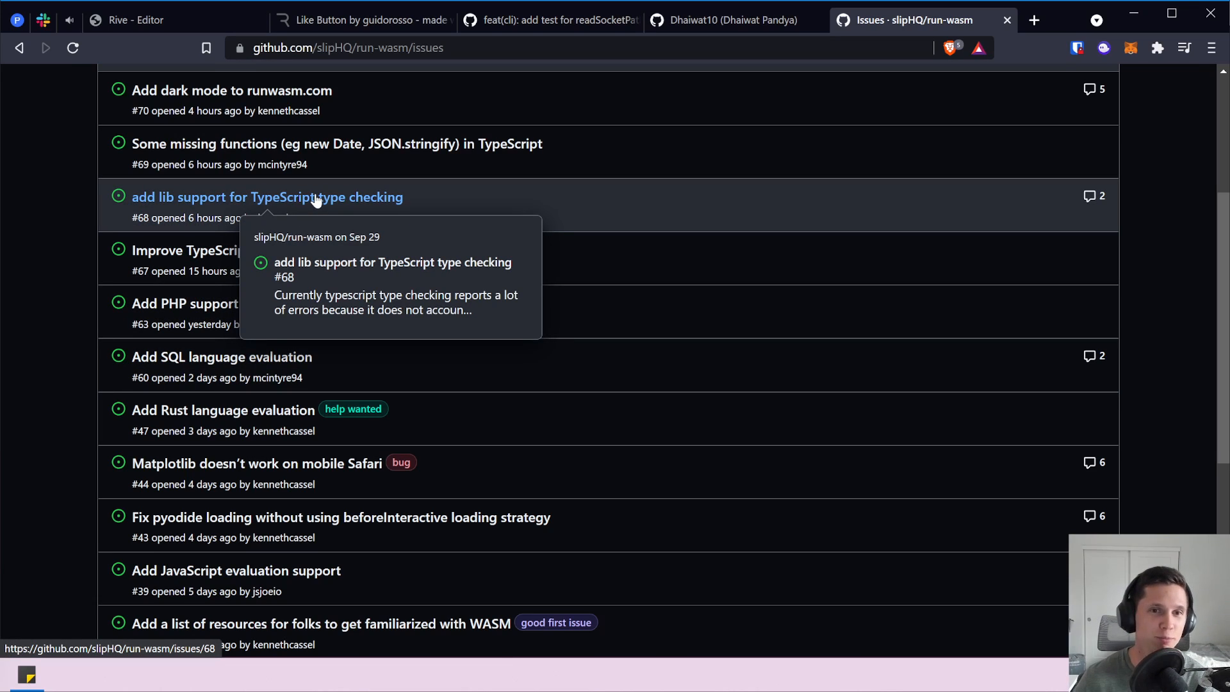
click(315, 198)
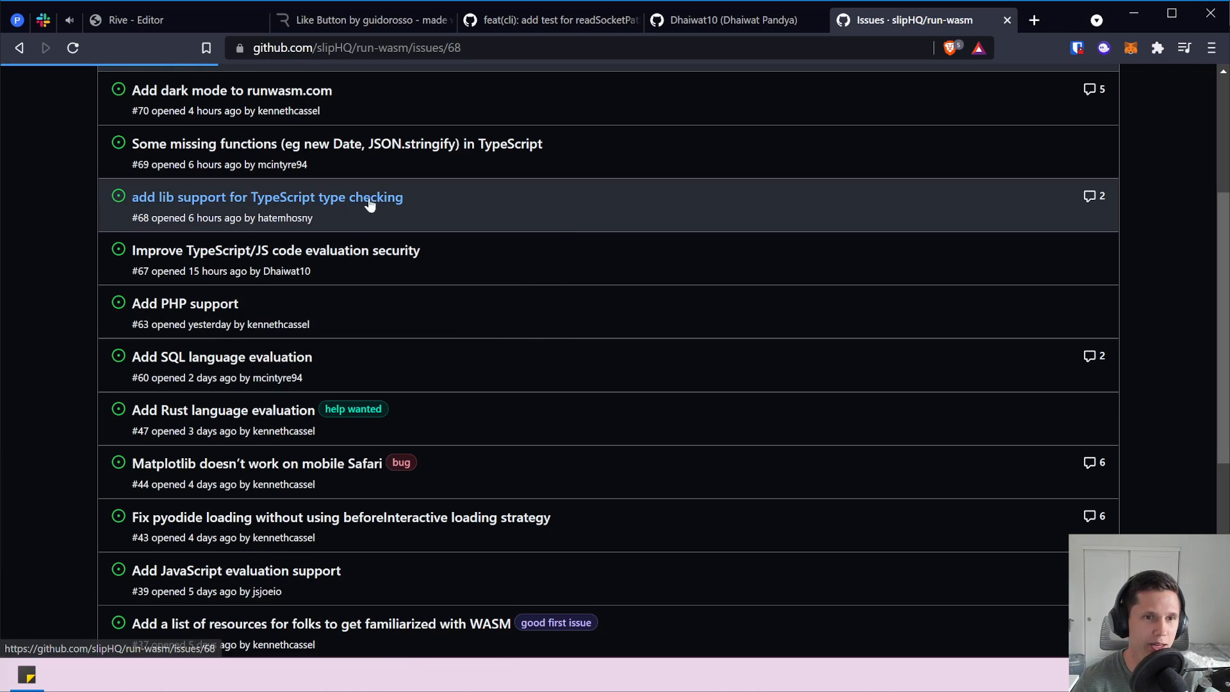
scroll(481, 220, down, 7)
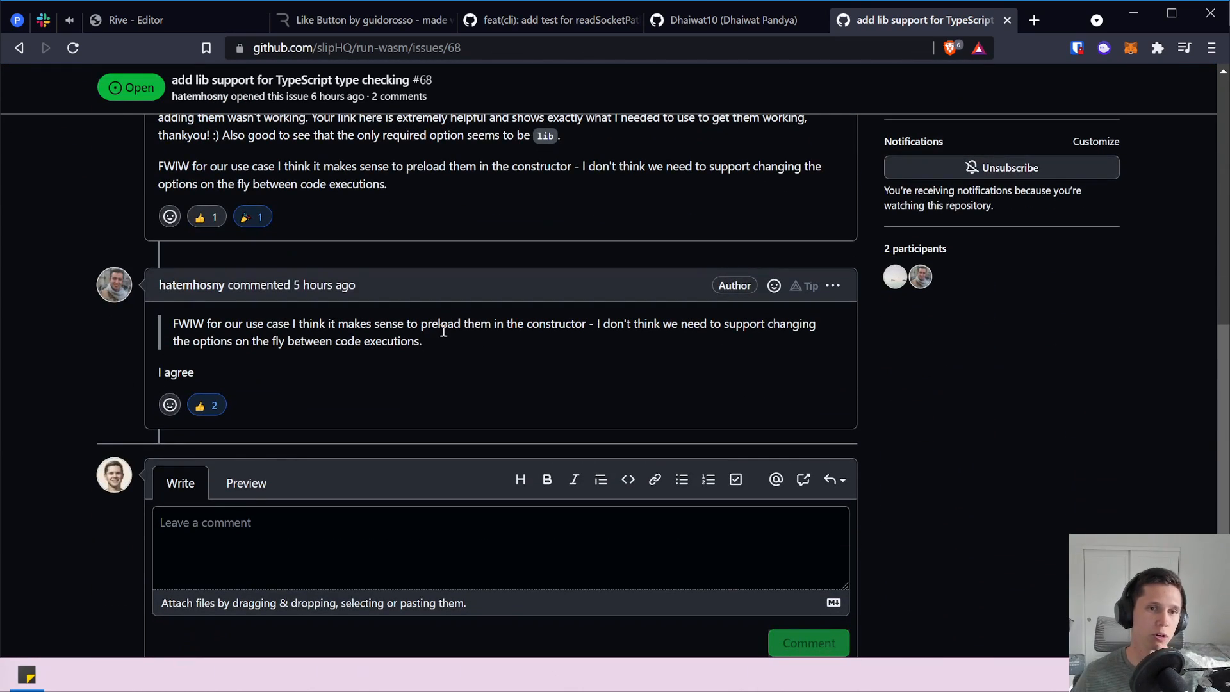
mouse_move(226, 126)
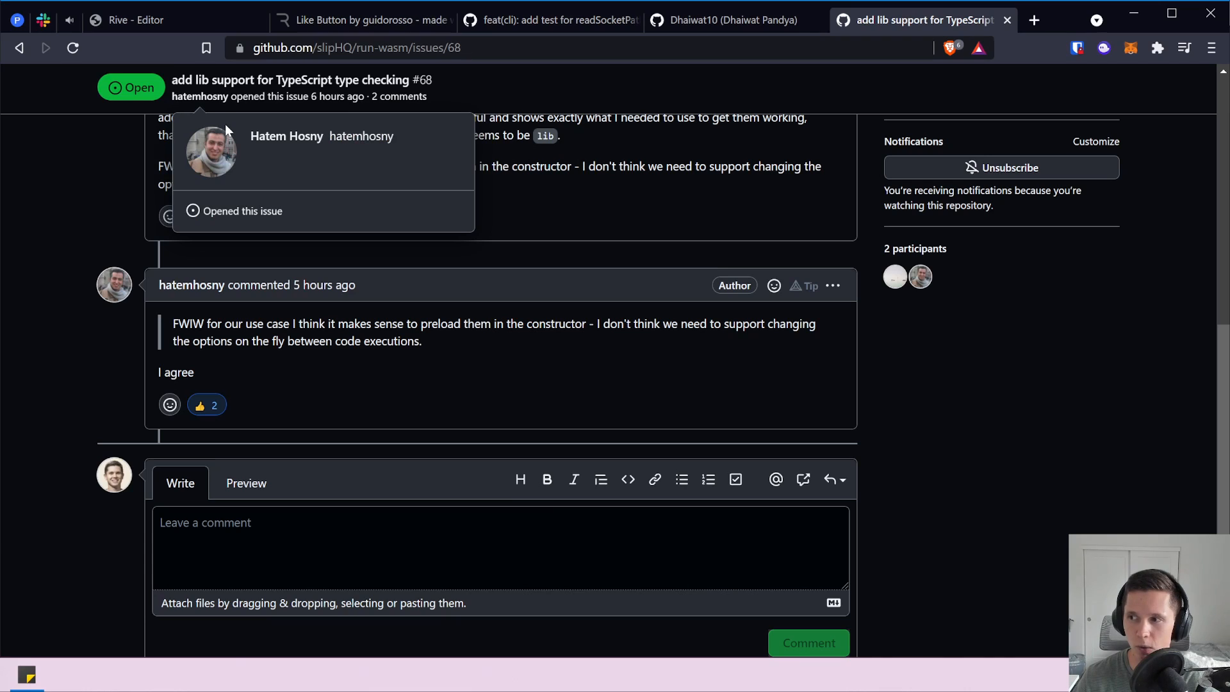
click(782, 25)
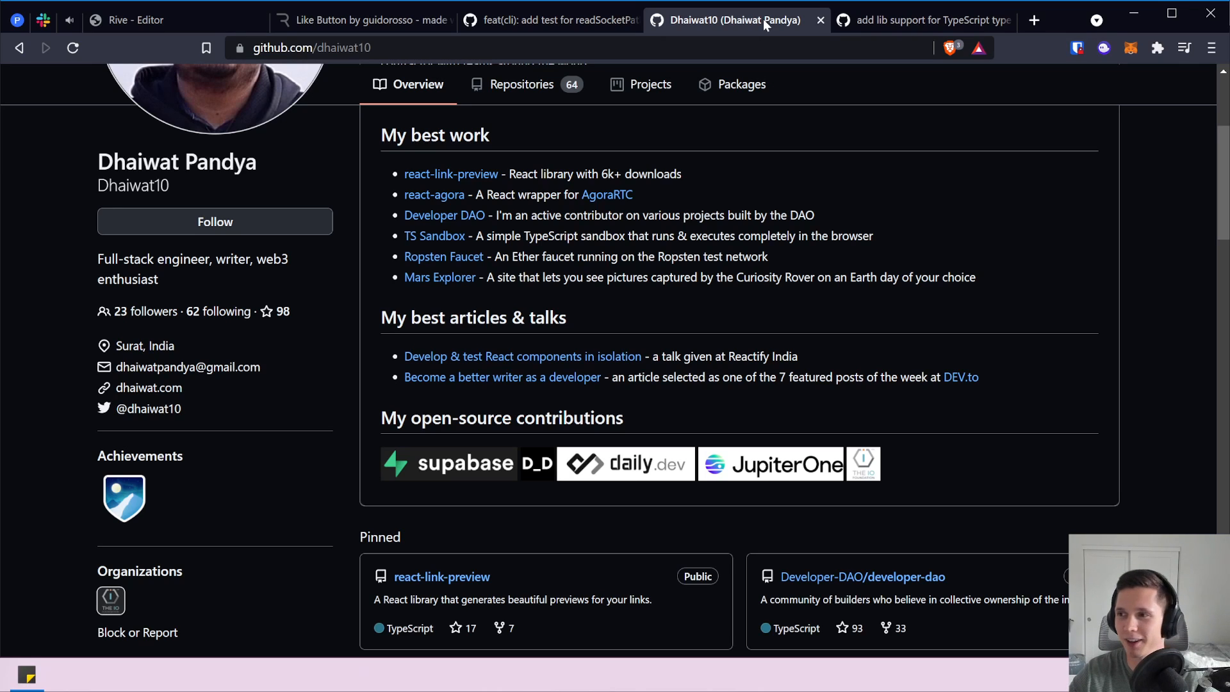
click(939, 19)
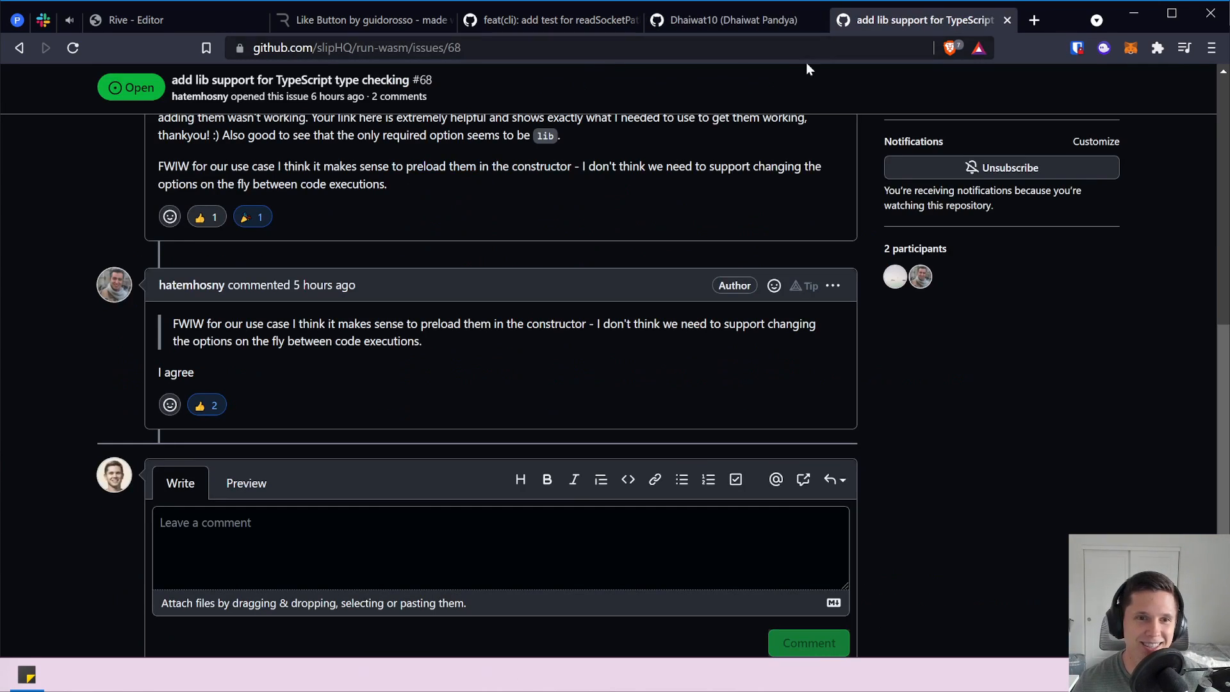
key(ctrl+t)
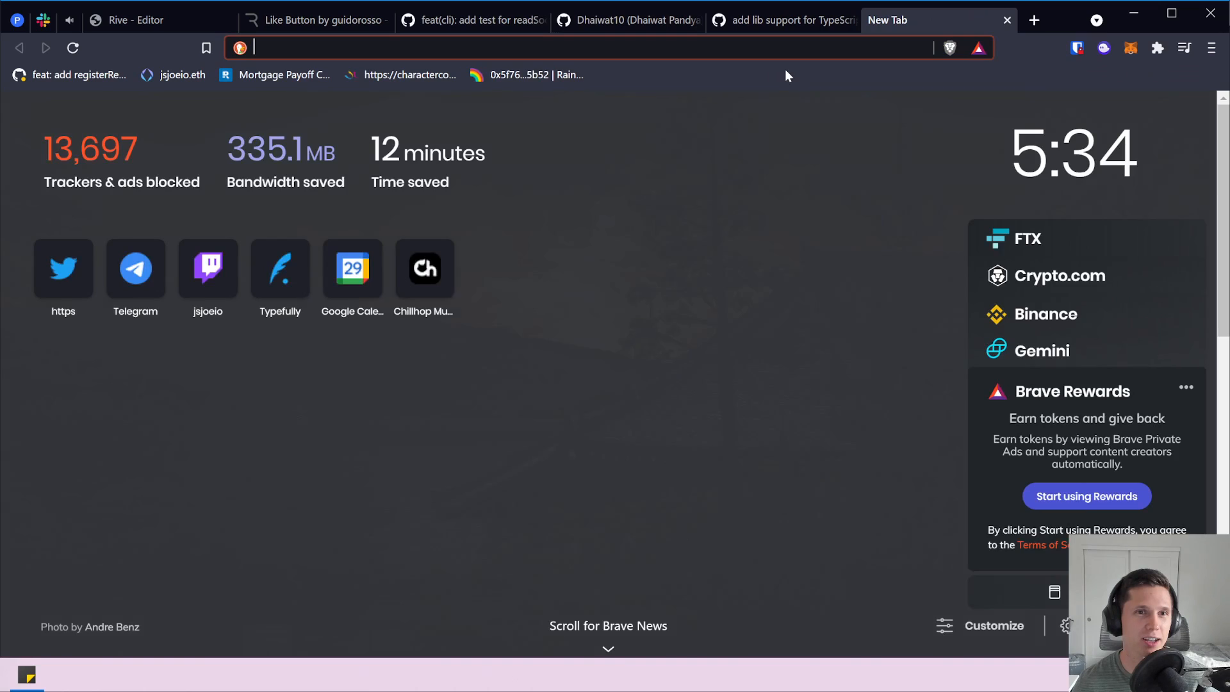
text(day -)
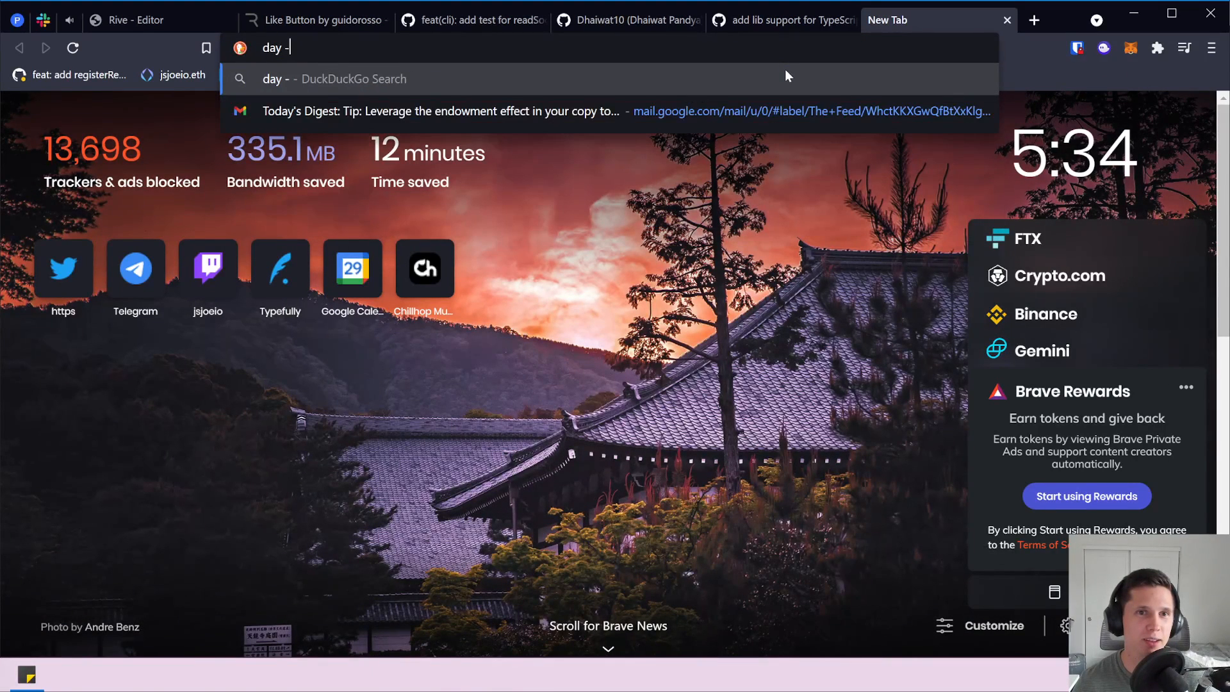
text( watt)
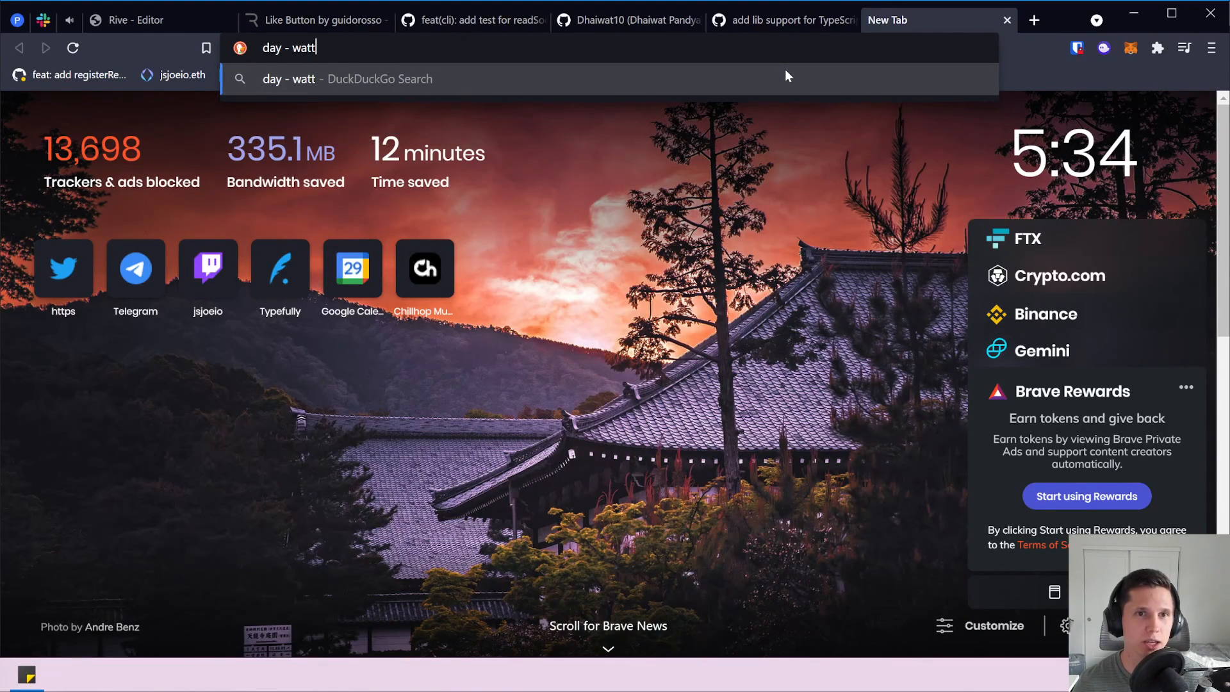
key(ctrl+a)
key(alt+Tab)
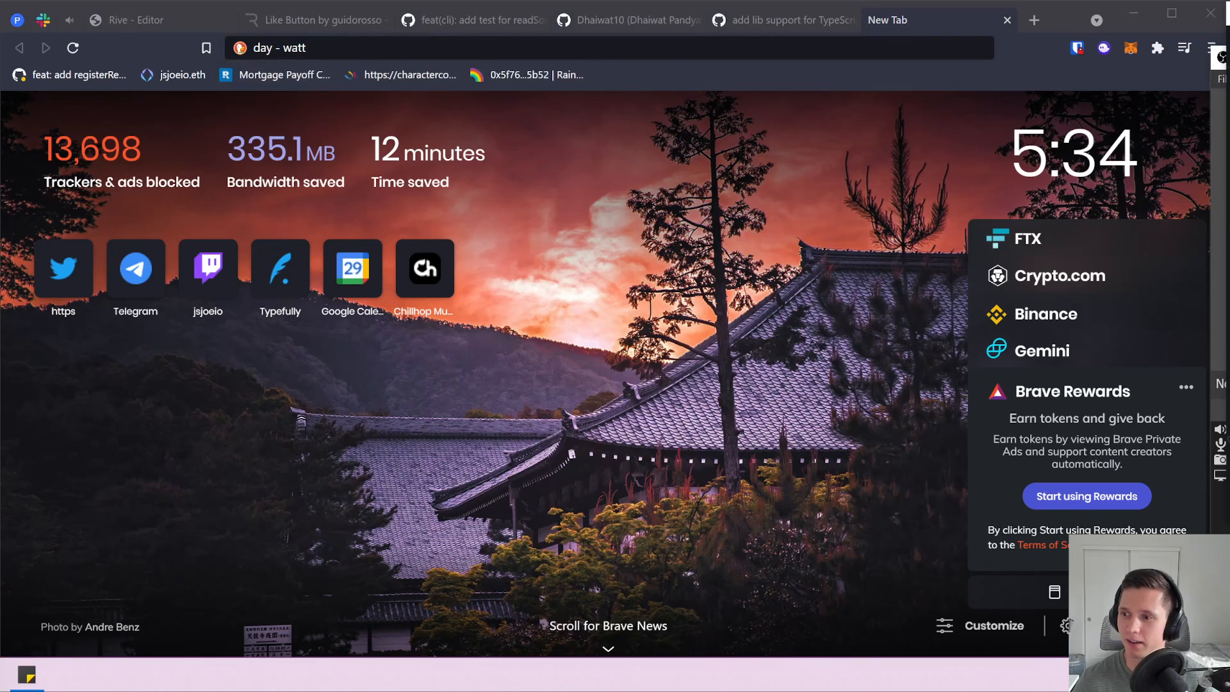
click(796, 11)
Revisit the contributor's profile, the readSocketPath pull request and the TypeScript type checking issue in their open tabs.
click(587, 19)
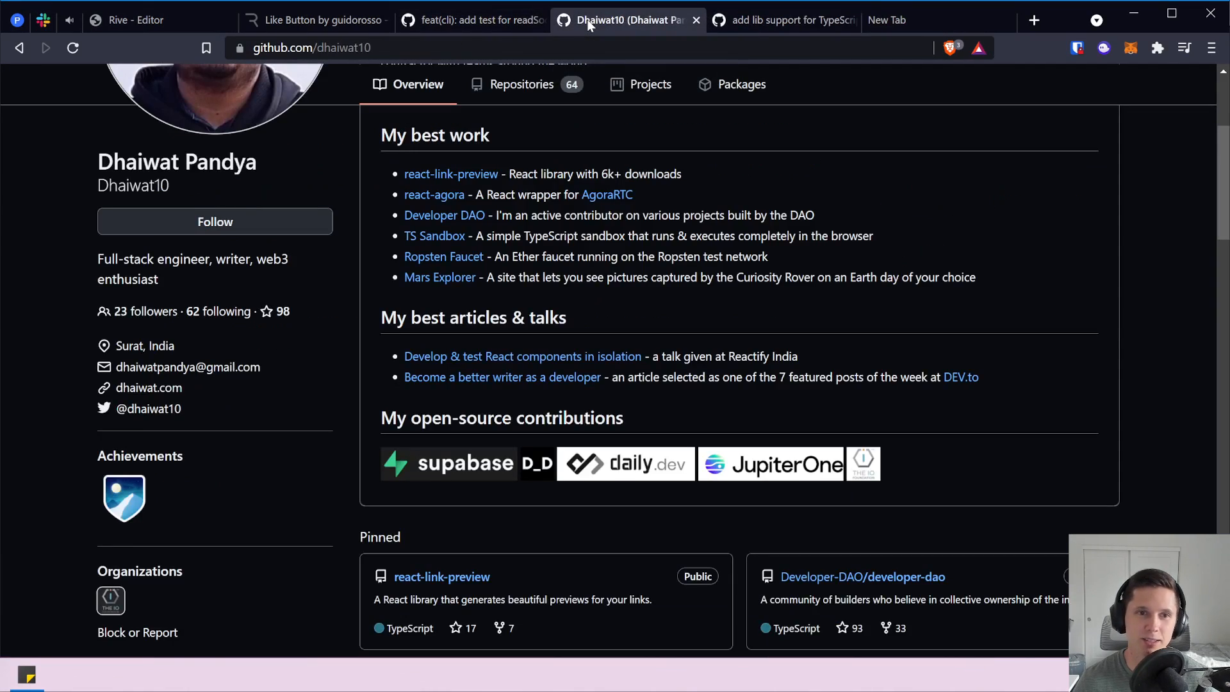
click(459, 26)
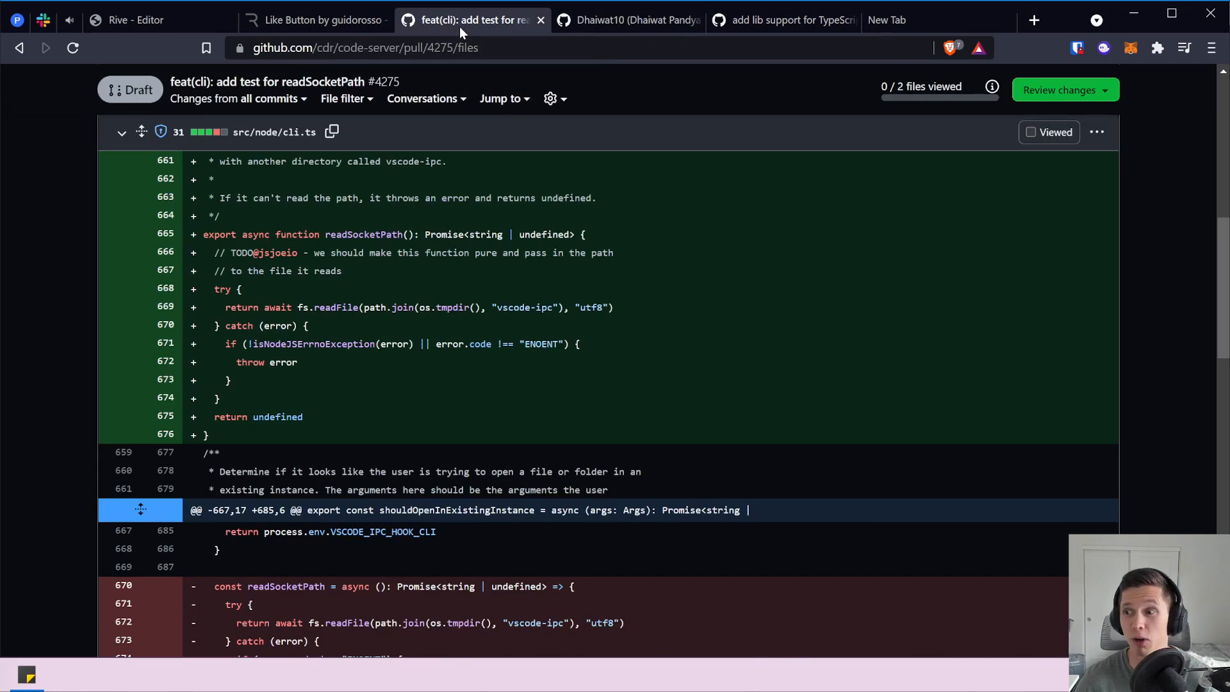
click(615, 18)
click(795, 19)
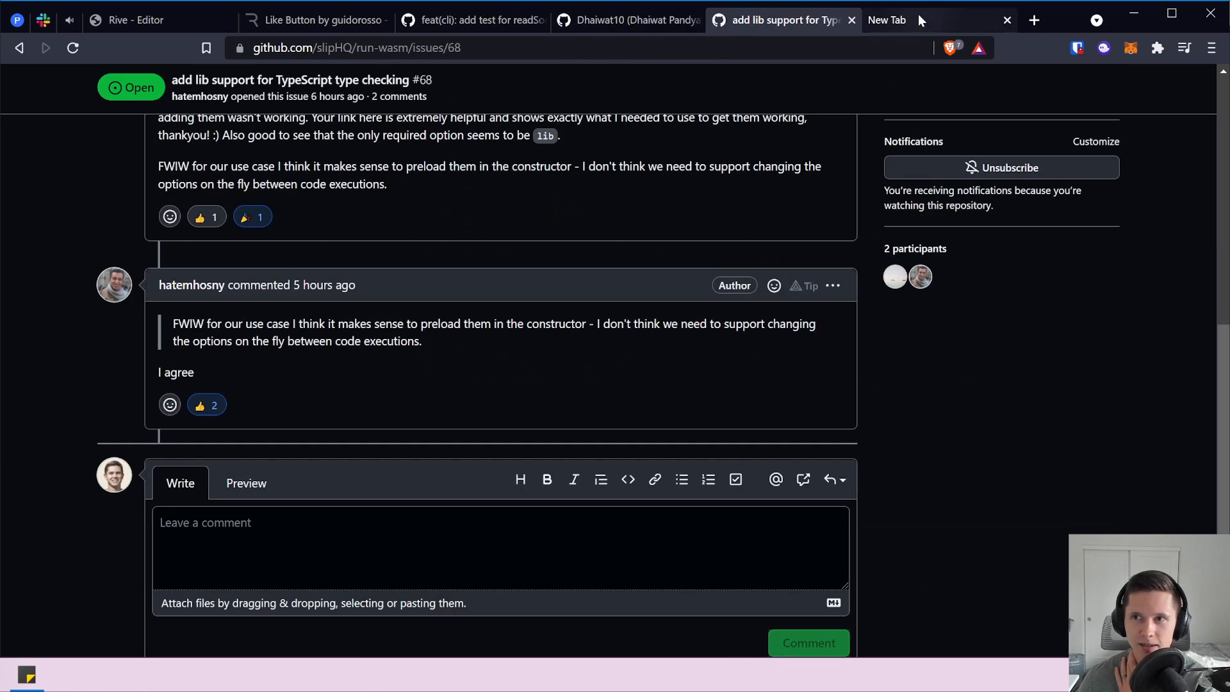
scroll(724, 66, up, 5)
Open the TypeScript page of runwasm.com in the empty tab and run its sample code.
click(933, 11)
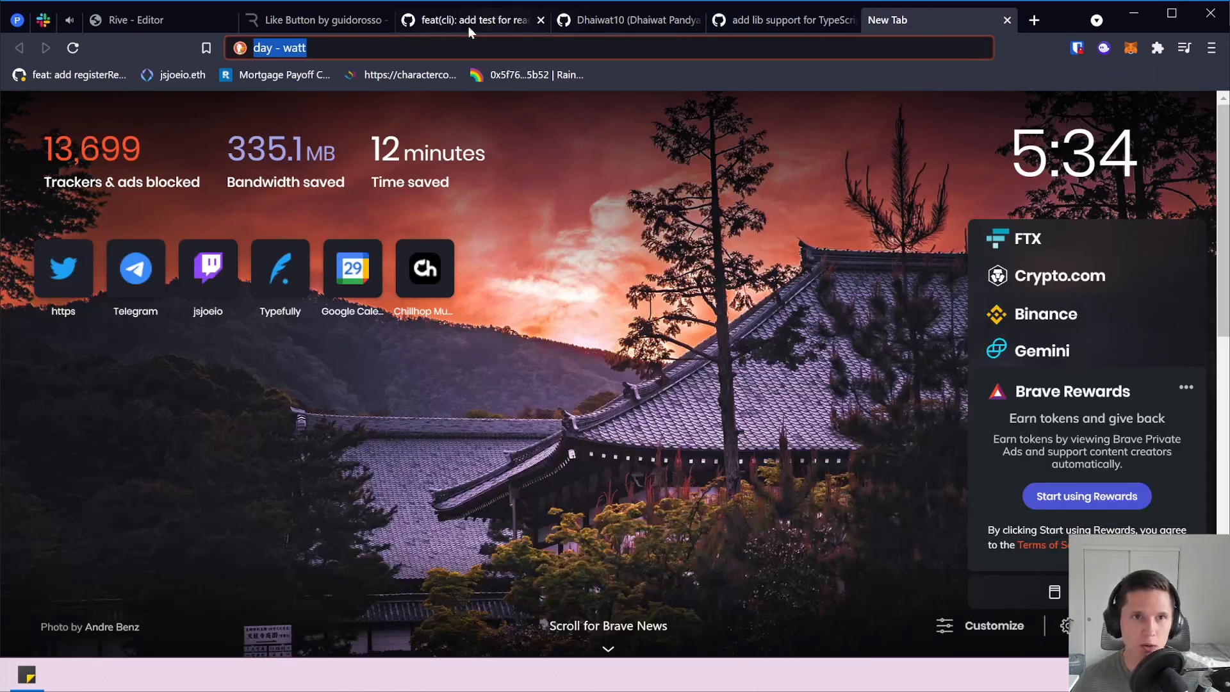
text(runwasm.com)
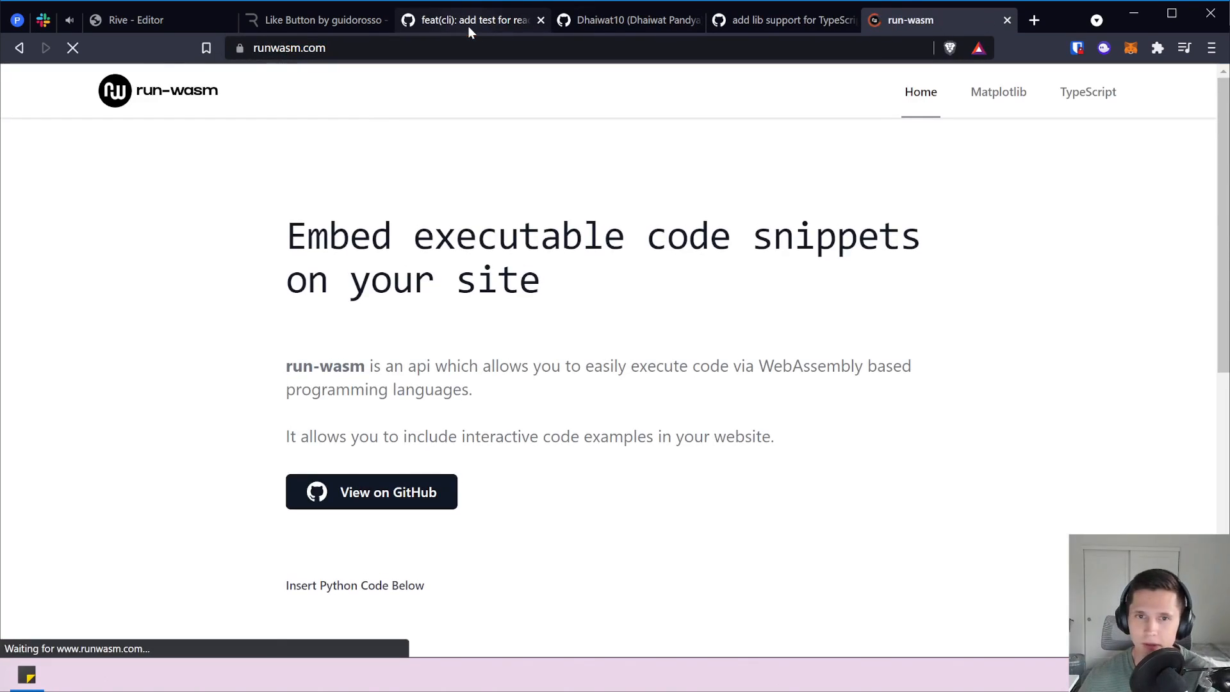
click(1092, 93)
scroll(410, 269, down, 10)
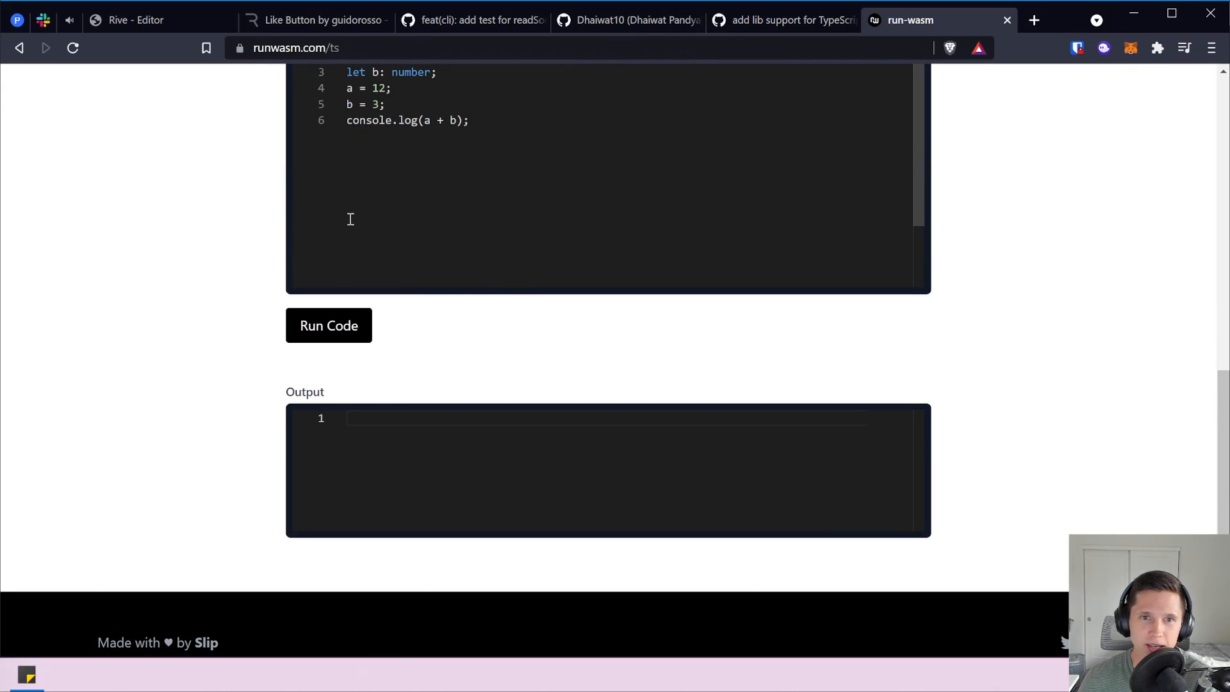
scroll(507, 219, up, 4)
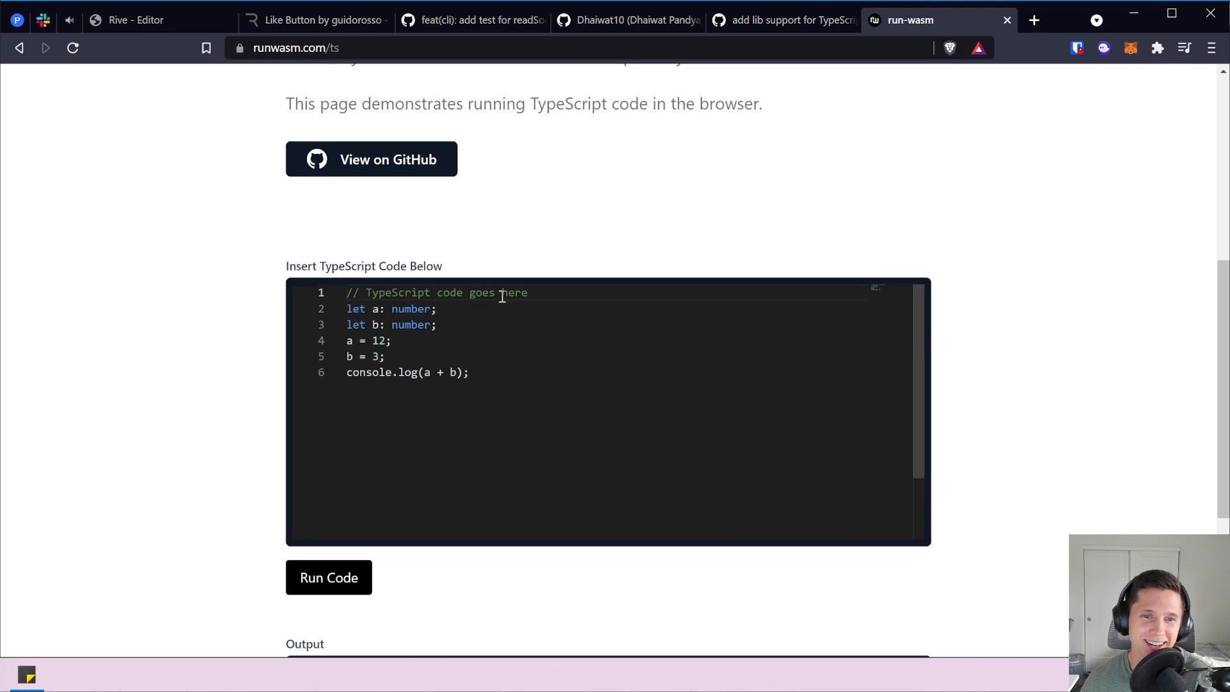
scroll(244, 527, down, 3)
click(331, 415)
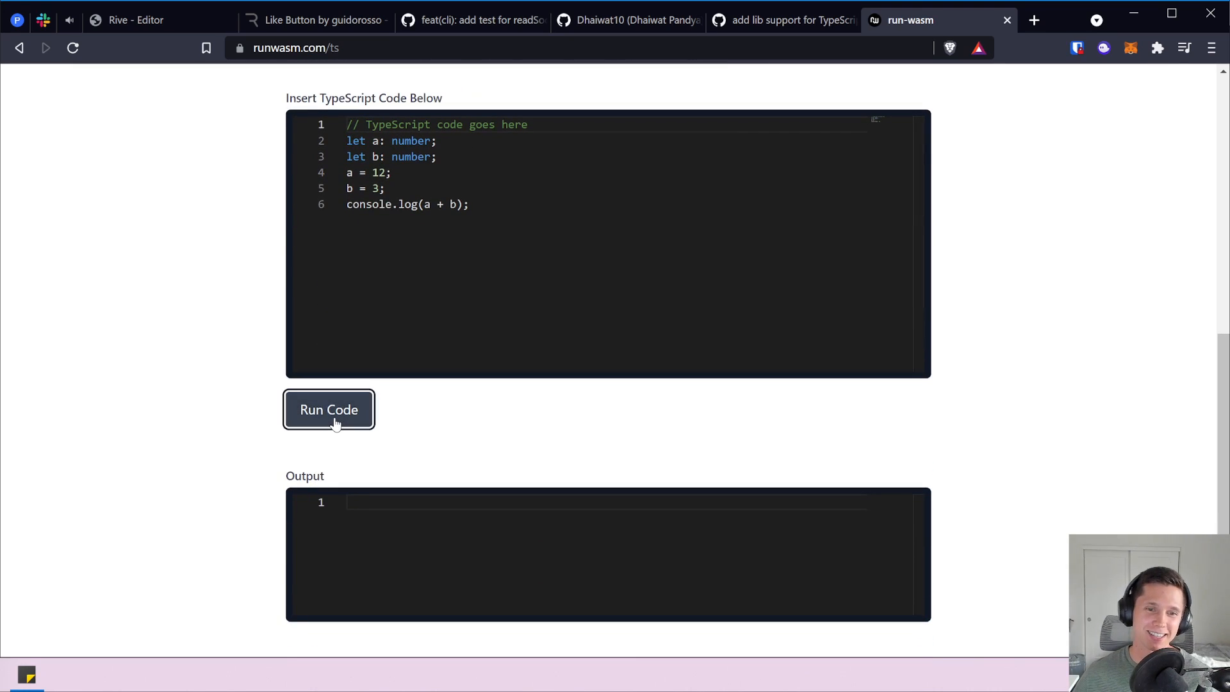
Replace the sample code below the comment with an empty function hi that takes the parameter name: string.
drag(501, 212, 315, 179)
drag(560, 202, 264, 146)
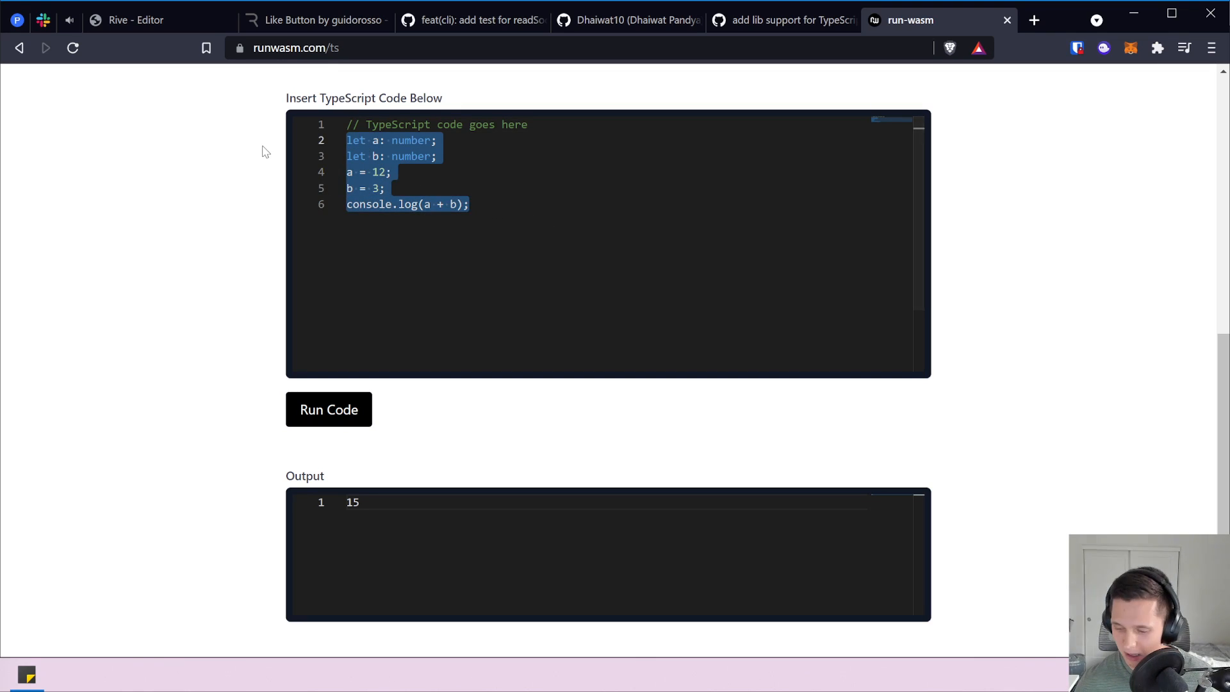
text(function hi())
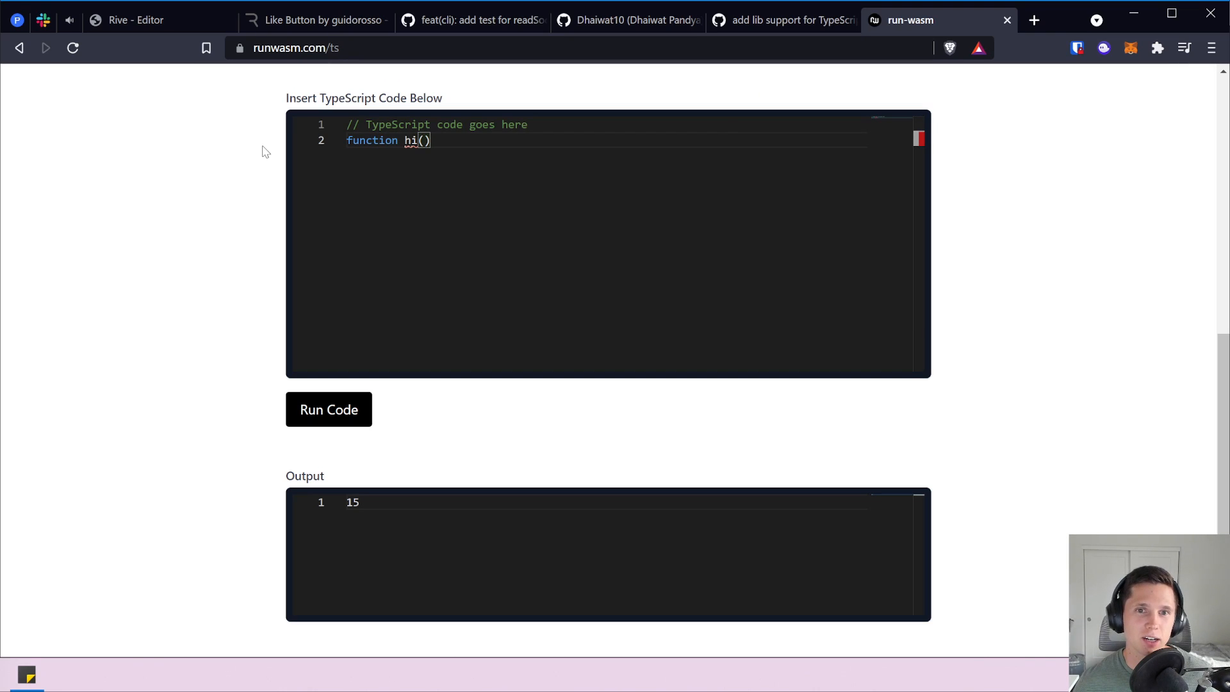
text(name: string) P)
key(BackSpace)
text({)
key(Return)
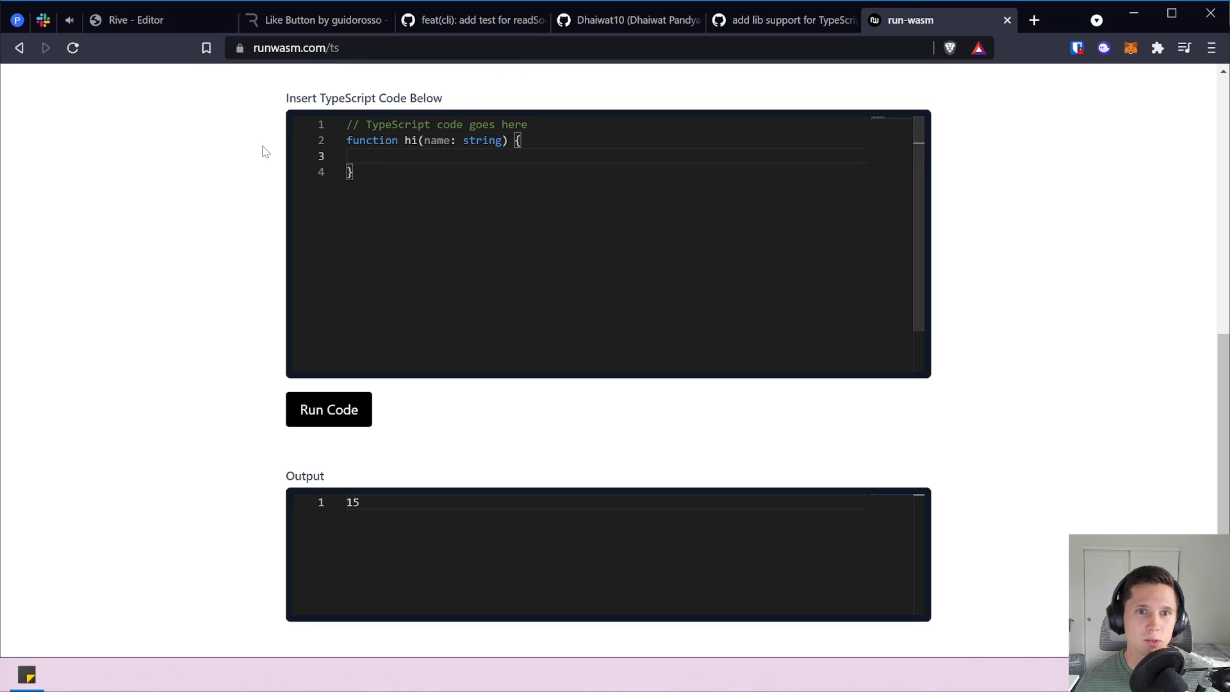
Make the function body log the template string `hi ${name}! Happy Wednesday!` to the console.
text(console.log(`)
text(hi $)
text({name})
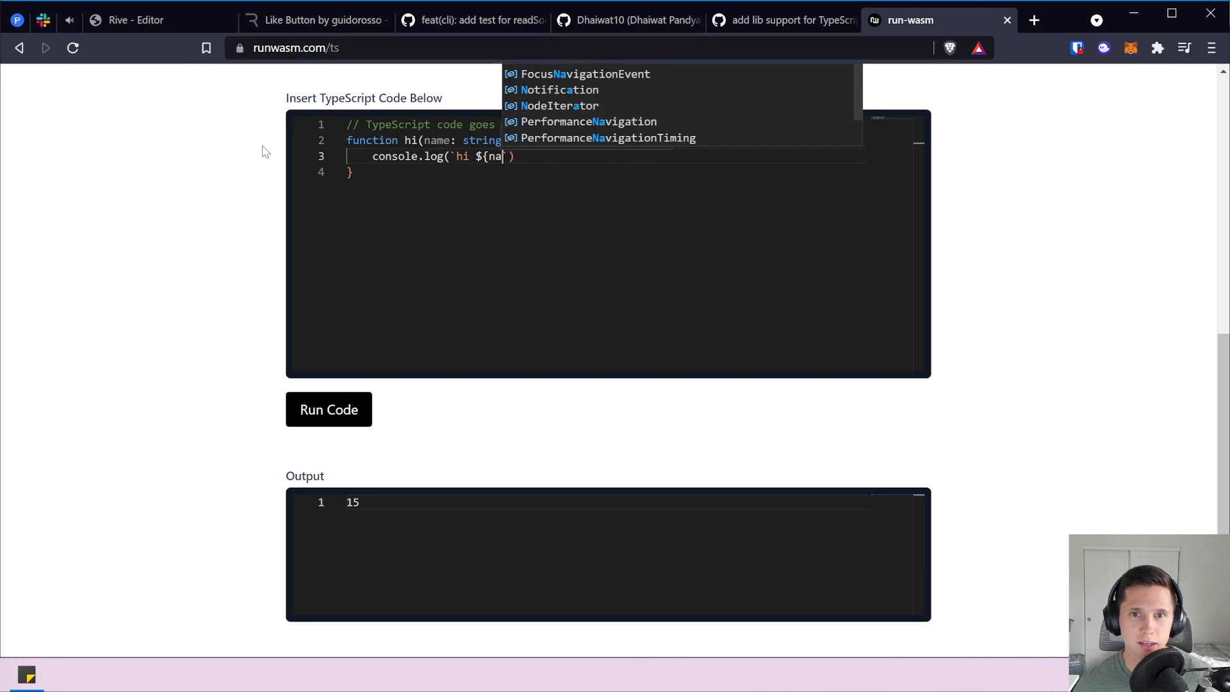
text(! Happy Wed)
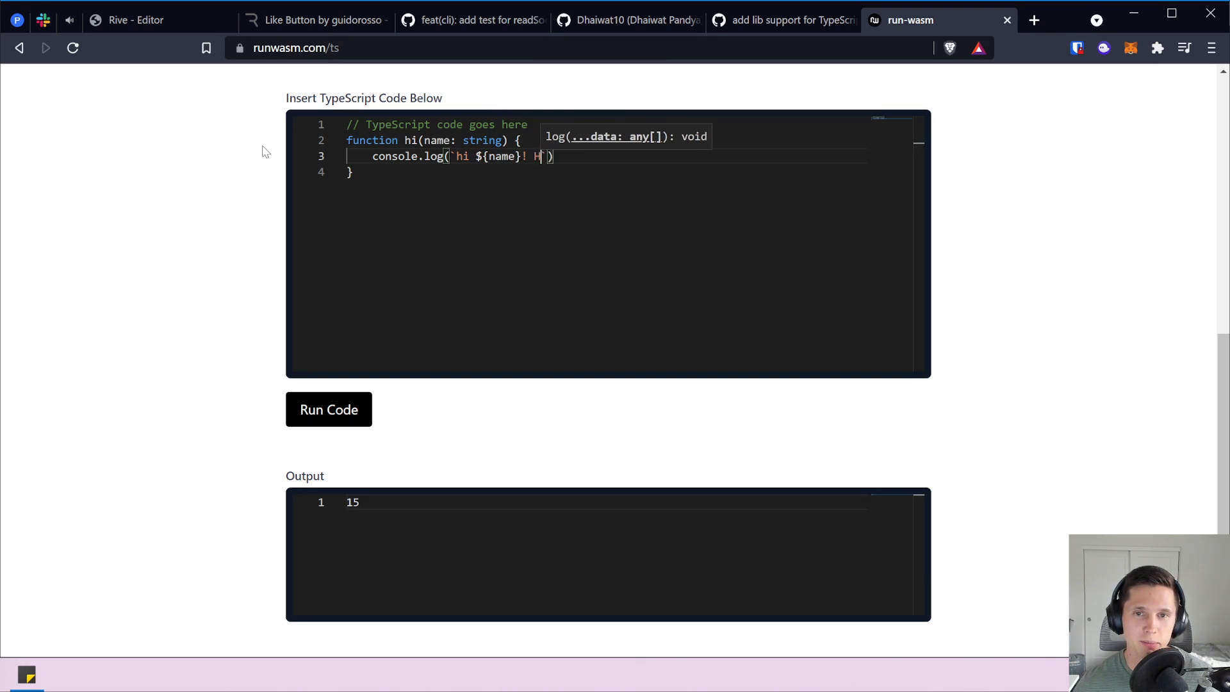
text(nesday!)
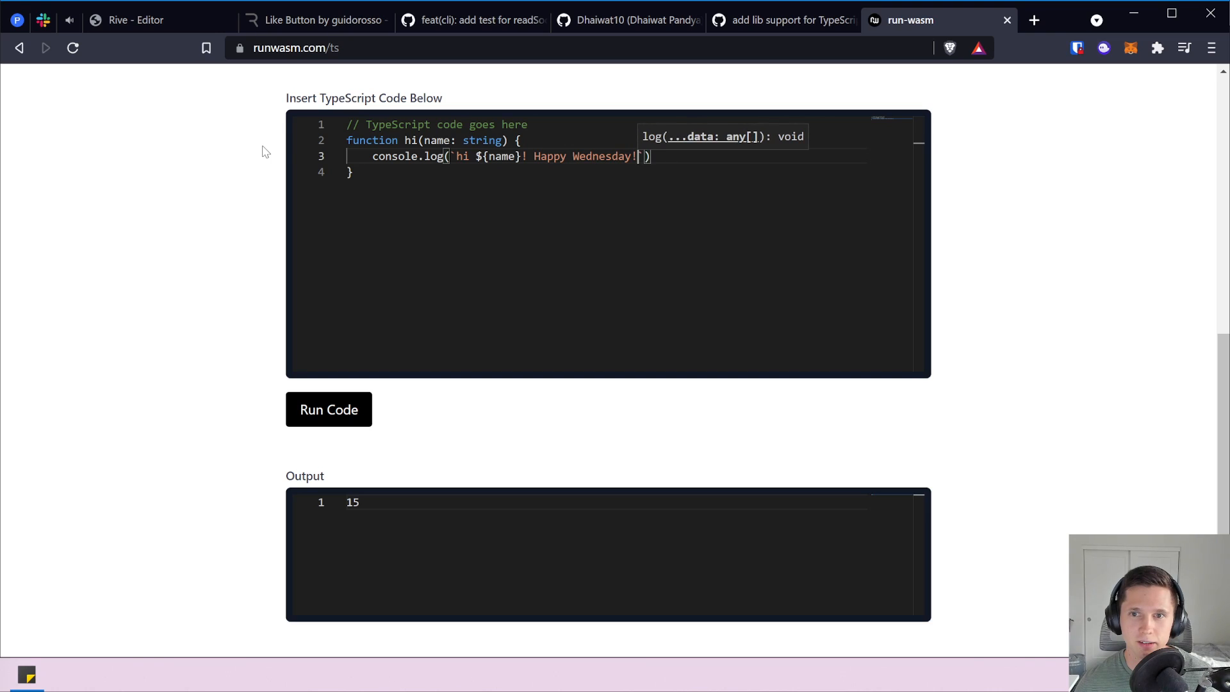
Below the function, call hi with the contributor's first name as a string, run the code and highlight the output line.
click(456, 184)
key(Return)
key(Return)
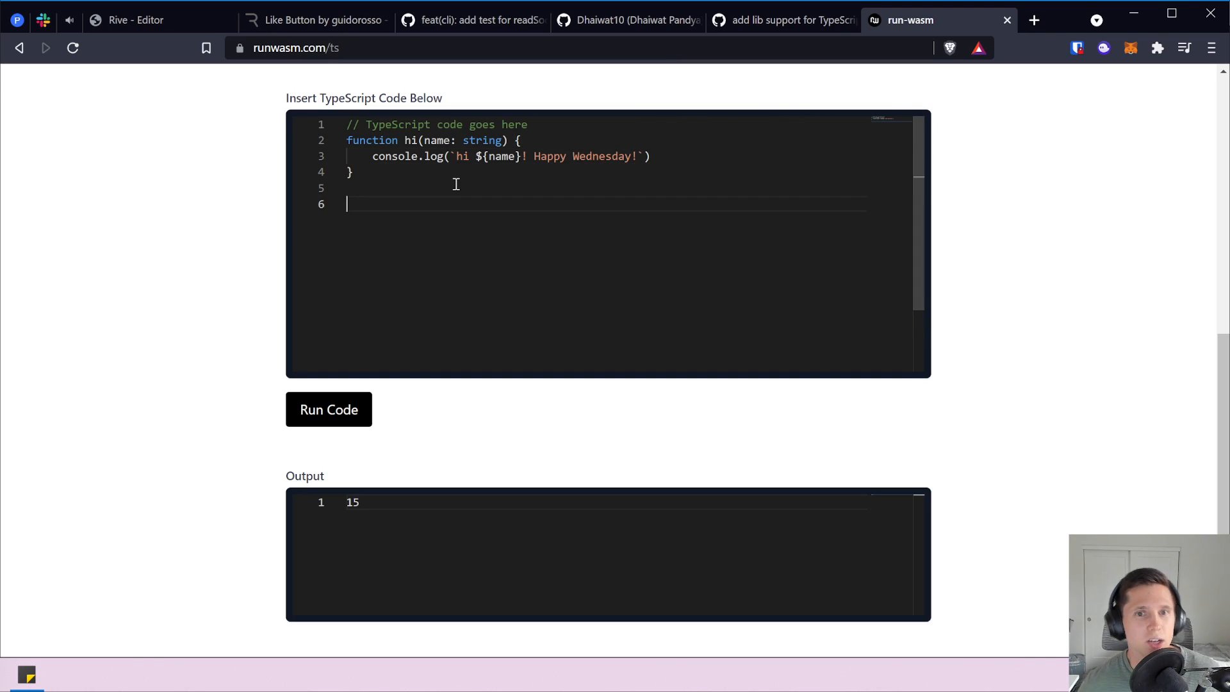
text(hi(")
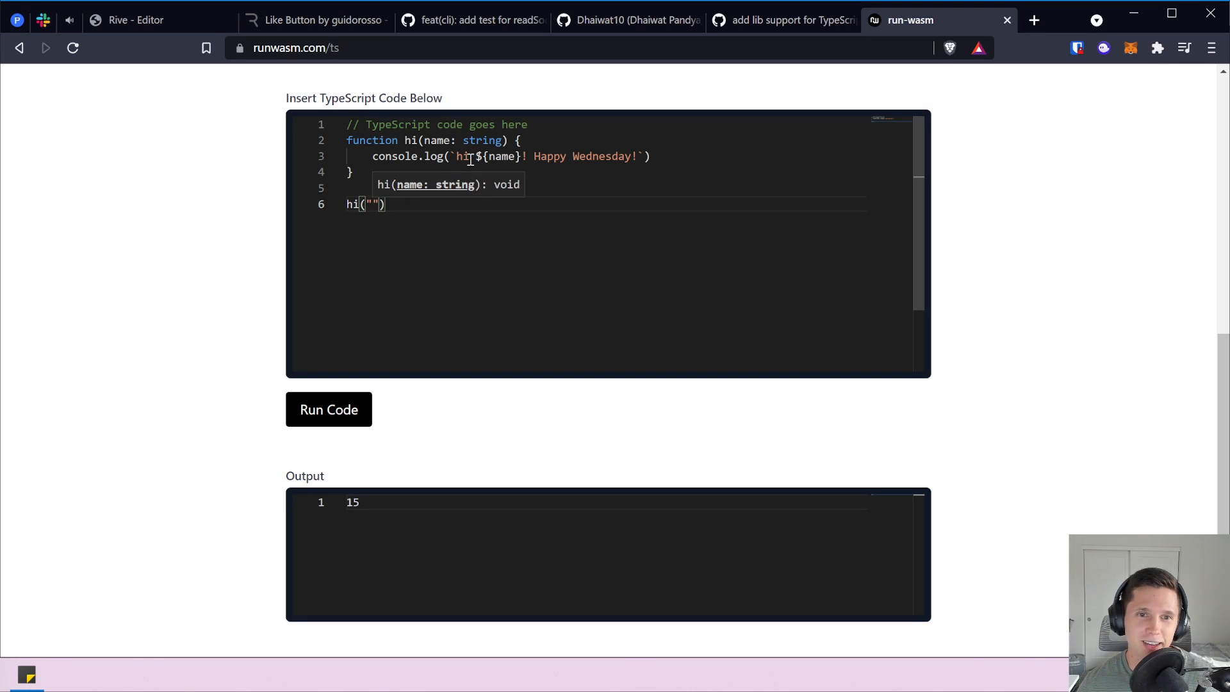
text(dhaiwat)
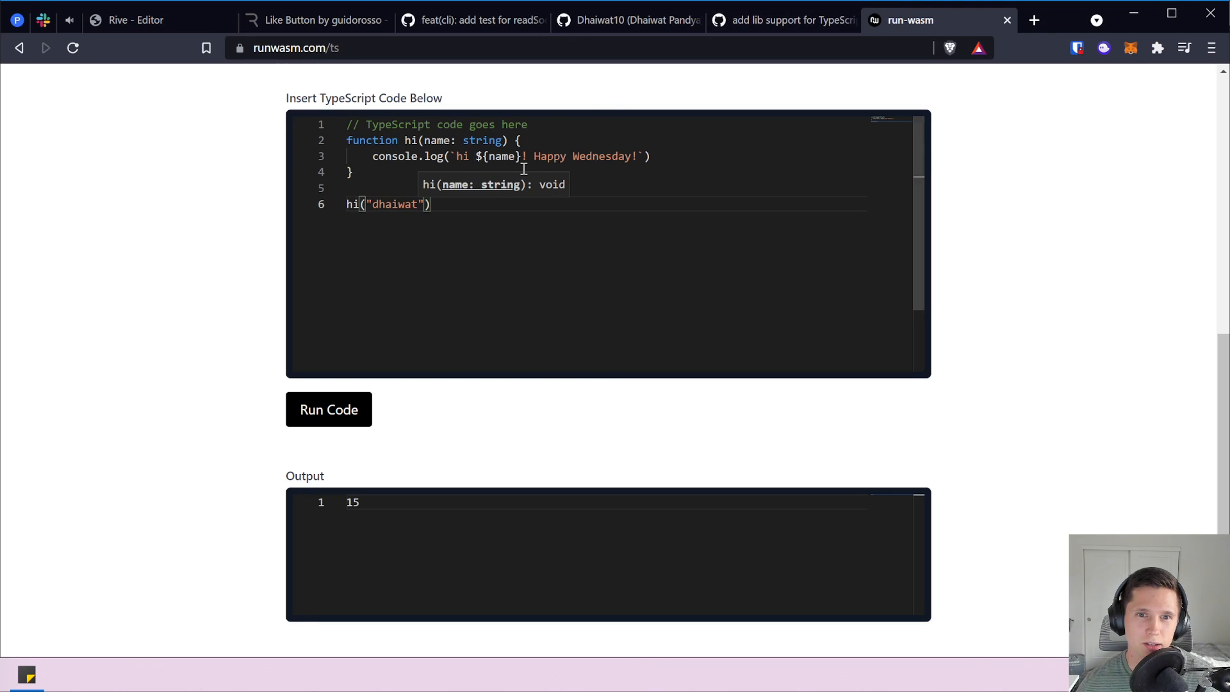
click(348, 417)
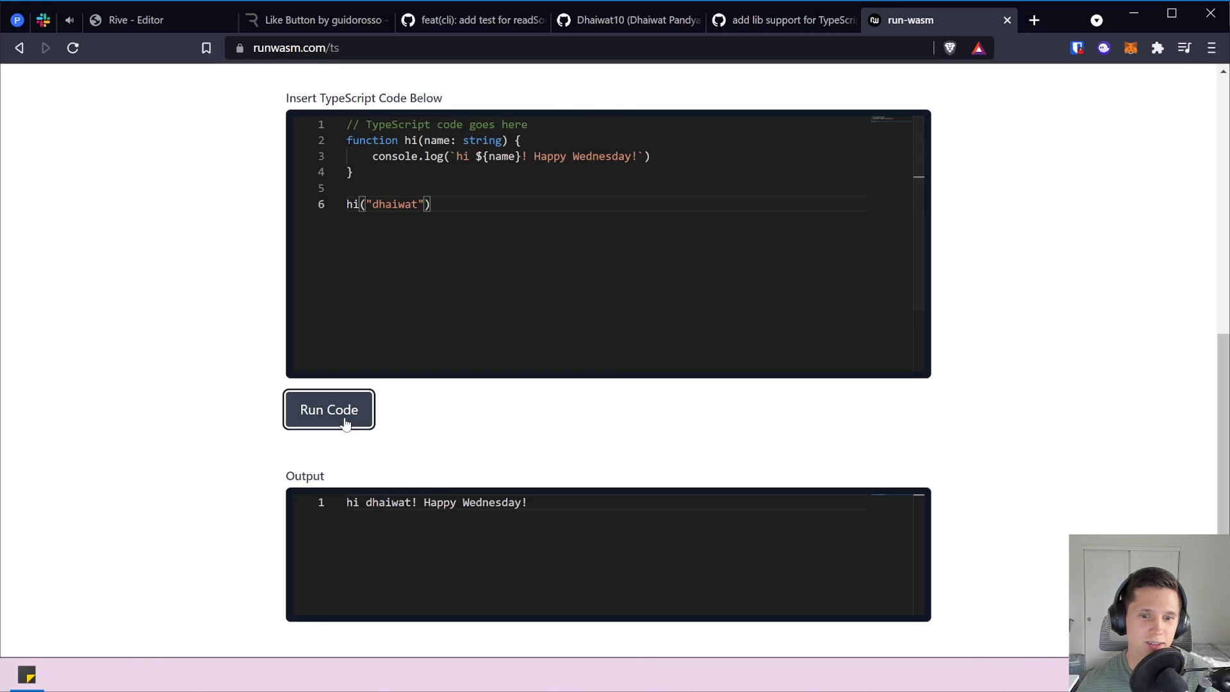
drag(558, 506, 336, 510)
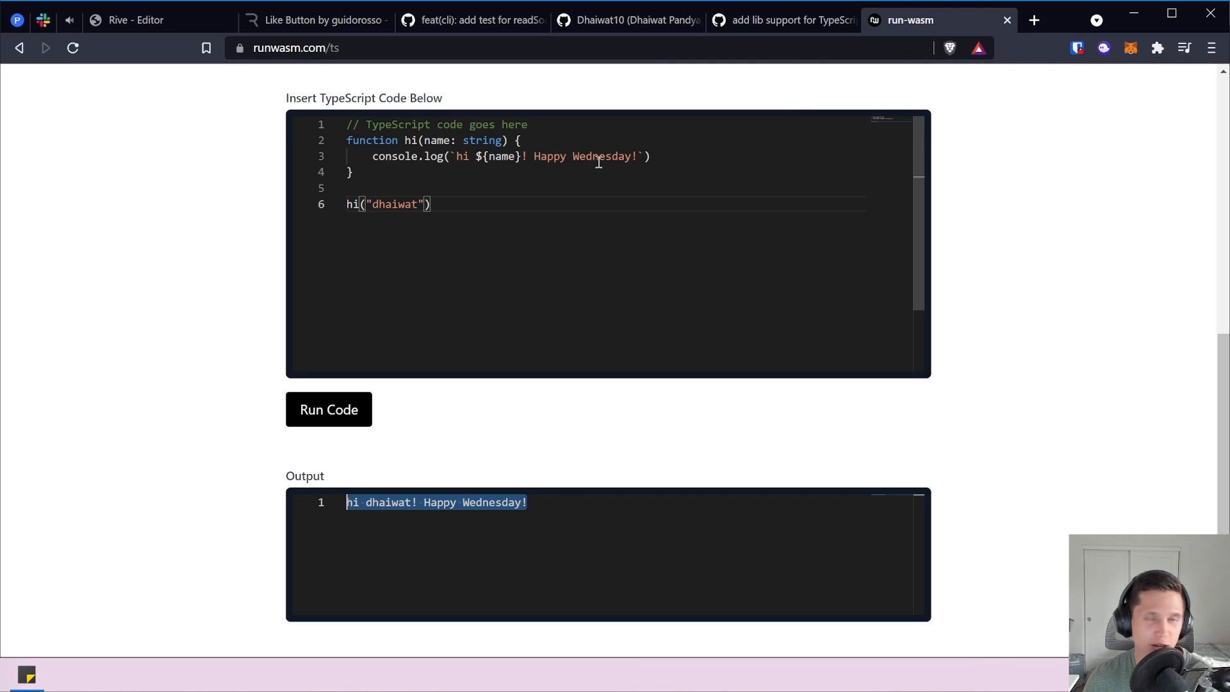
Close the run-wasm demo tab and revisit the Rive files page and the contributor's GitHub profile.
click(1007, 20)
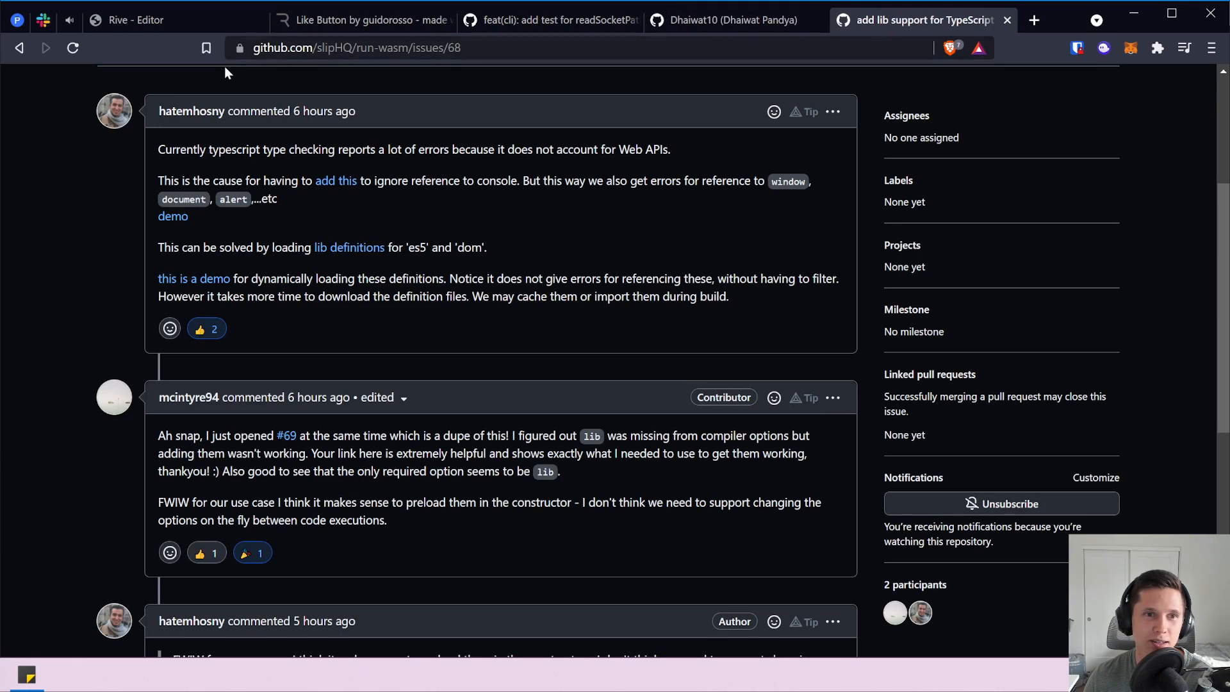
key(alt+Tab)
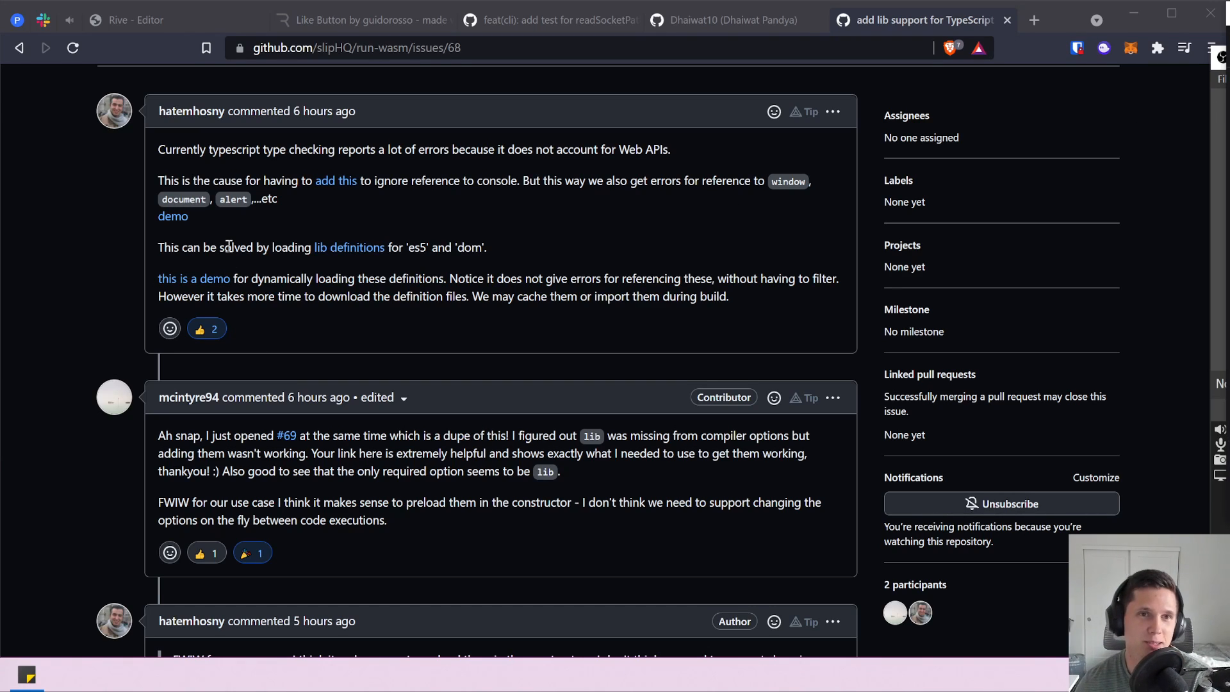
click(192, 19)
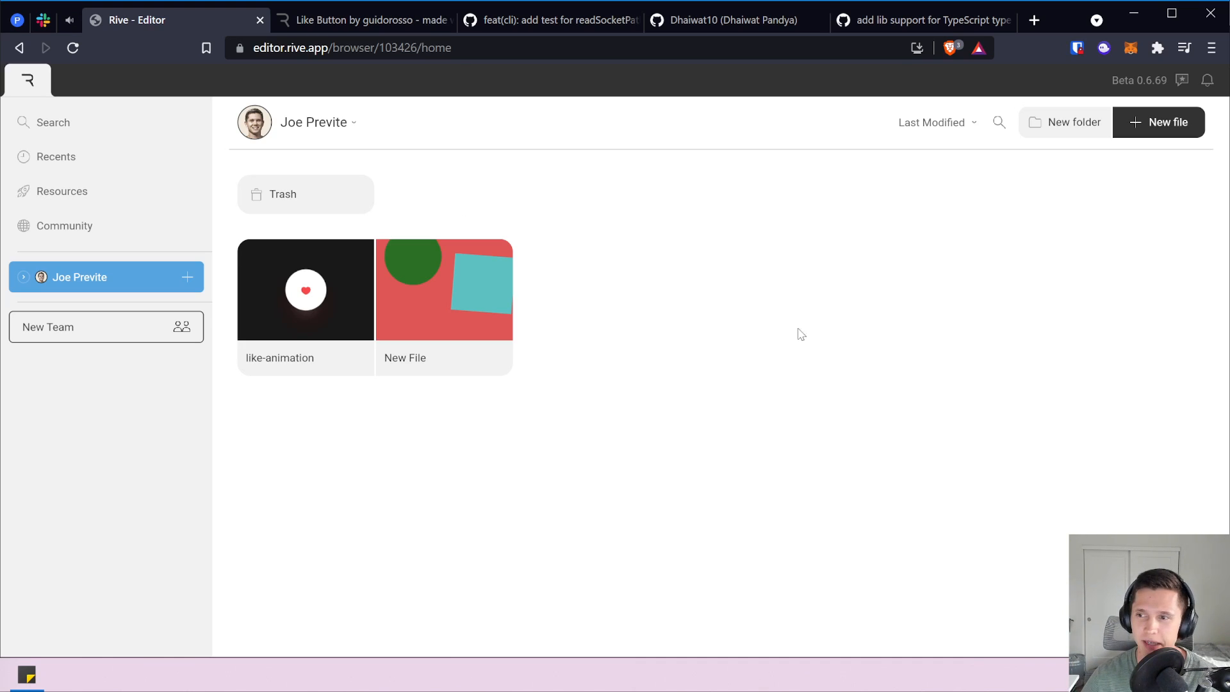
key(alt+Tab)
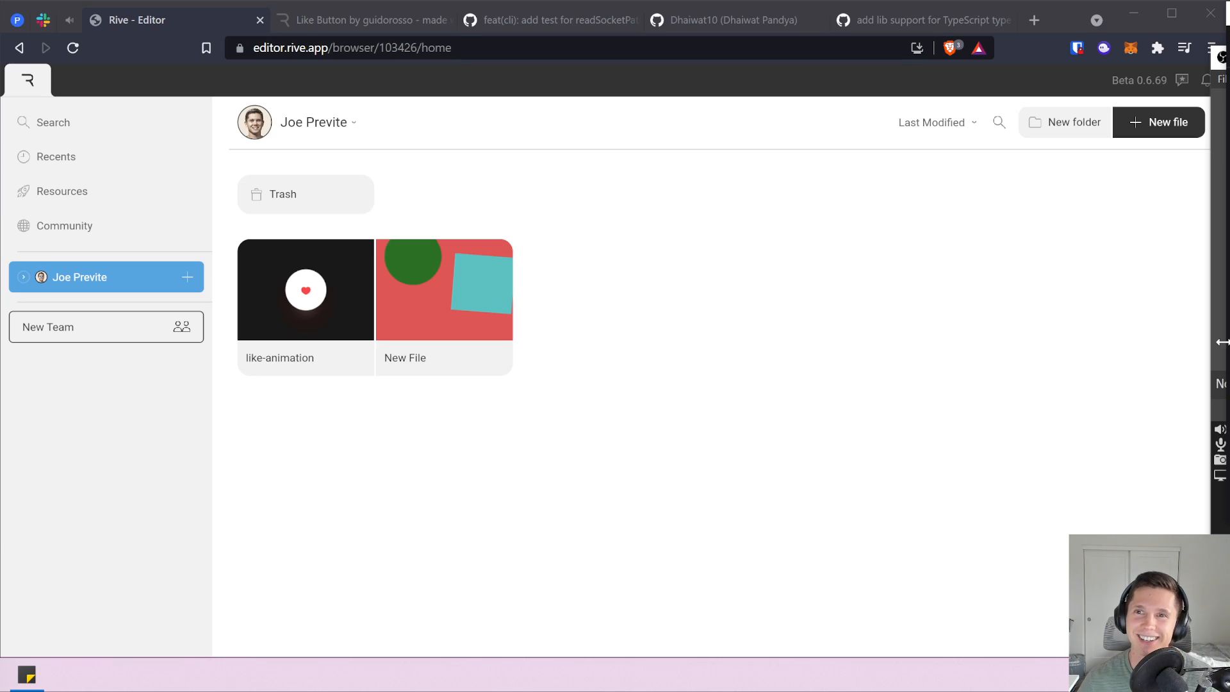
click(704, 19)
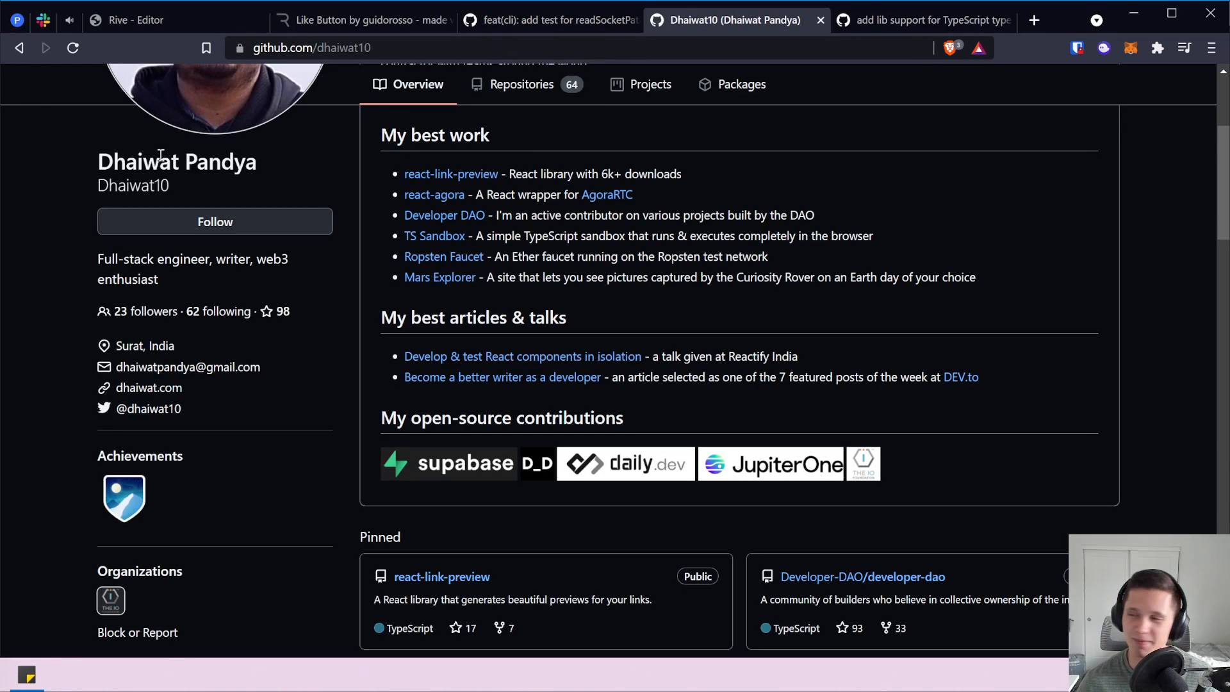
Copy the contributor's first name from the GitHub profile and search the web for it with "pronounciation" in a new tab.
double_click(121, 168)
key(ctrl+c)
key(ctrl+t)
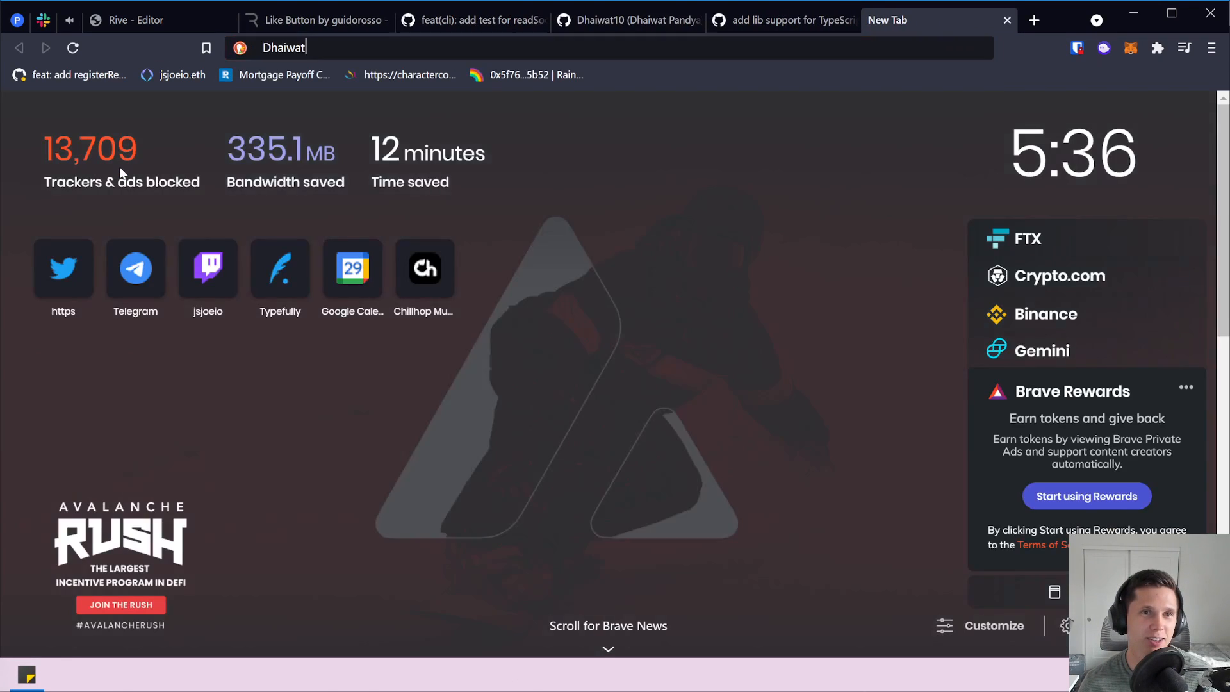
key(ctrl+v)
text(prnnounciatin)
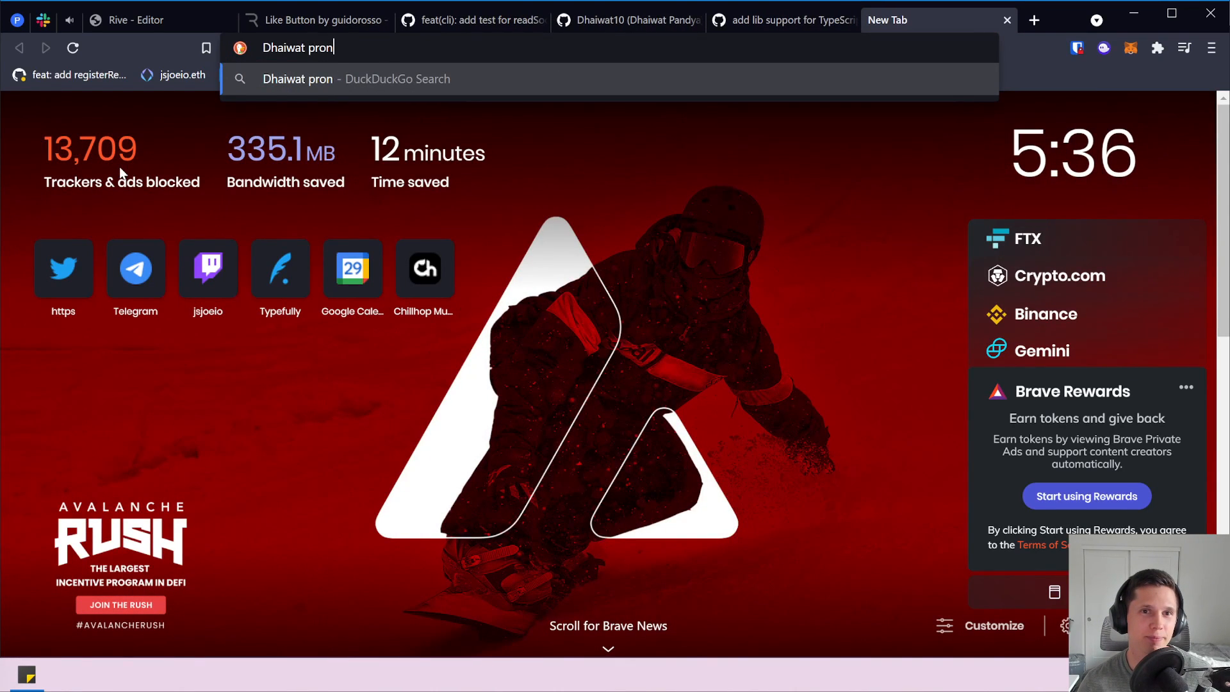
key(BackSpace)
text(on)
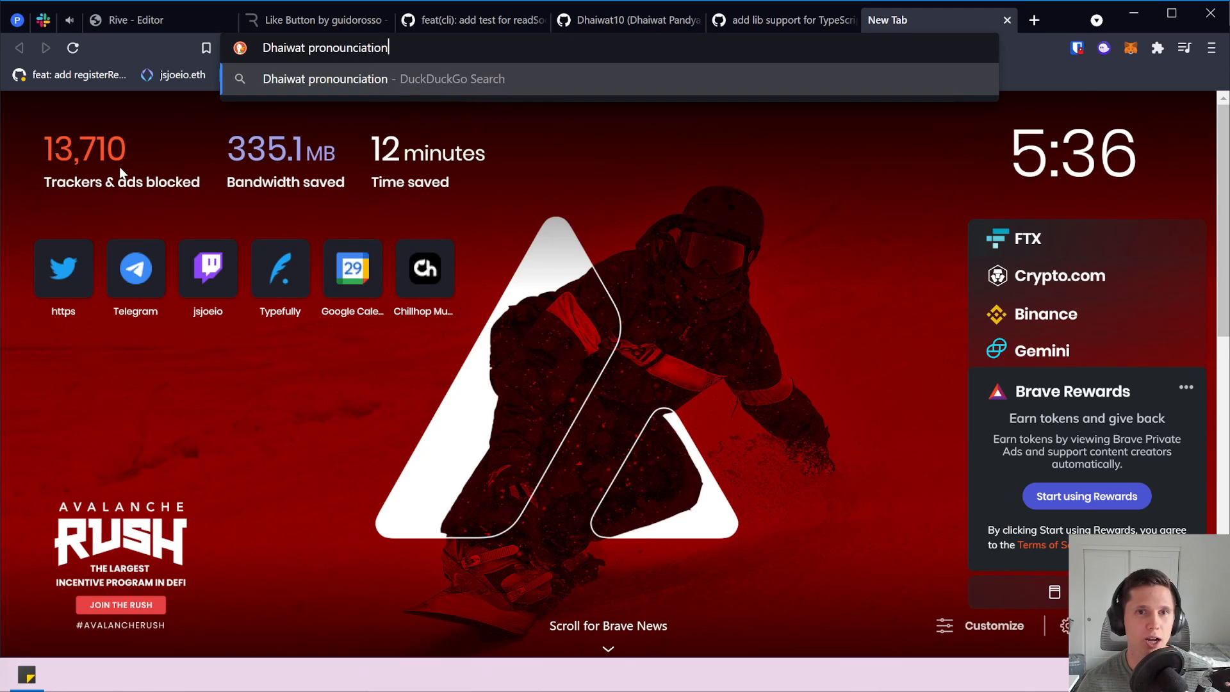
key(Return)
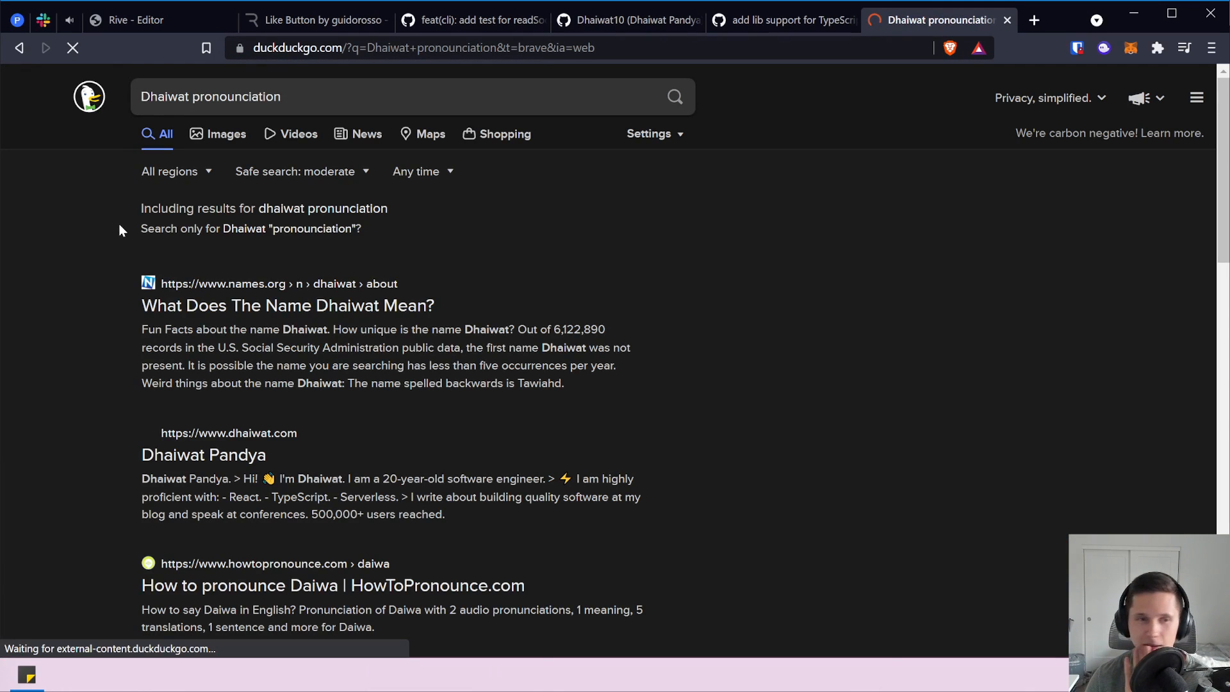
Open the contributor's personal website from the search results in a new tab and view it.
scroll(221, 432, down, 3)
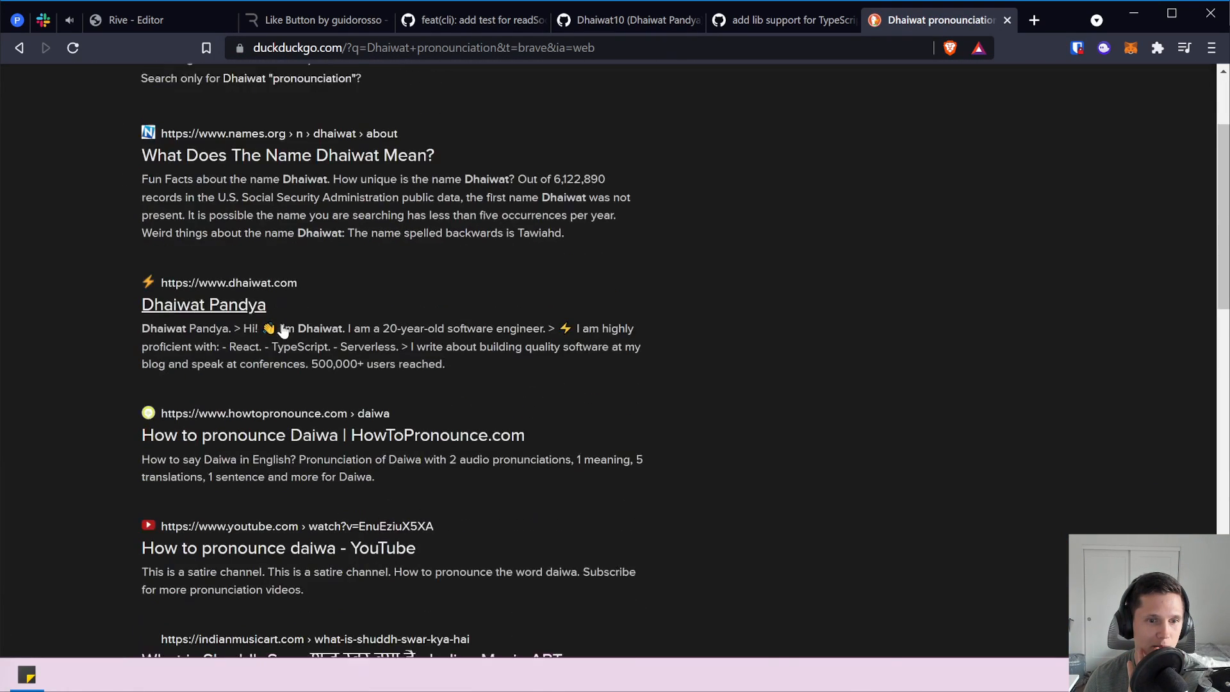
right_click(216, 294)
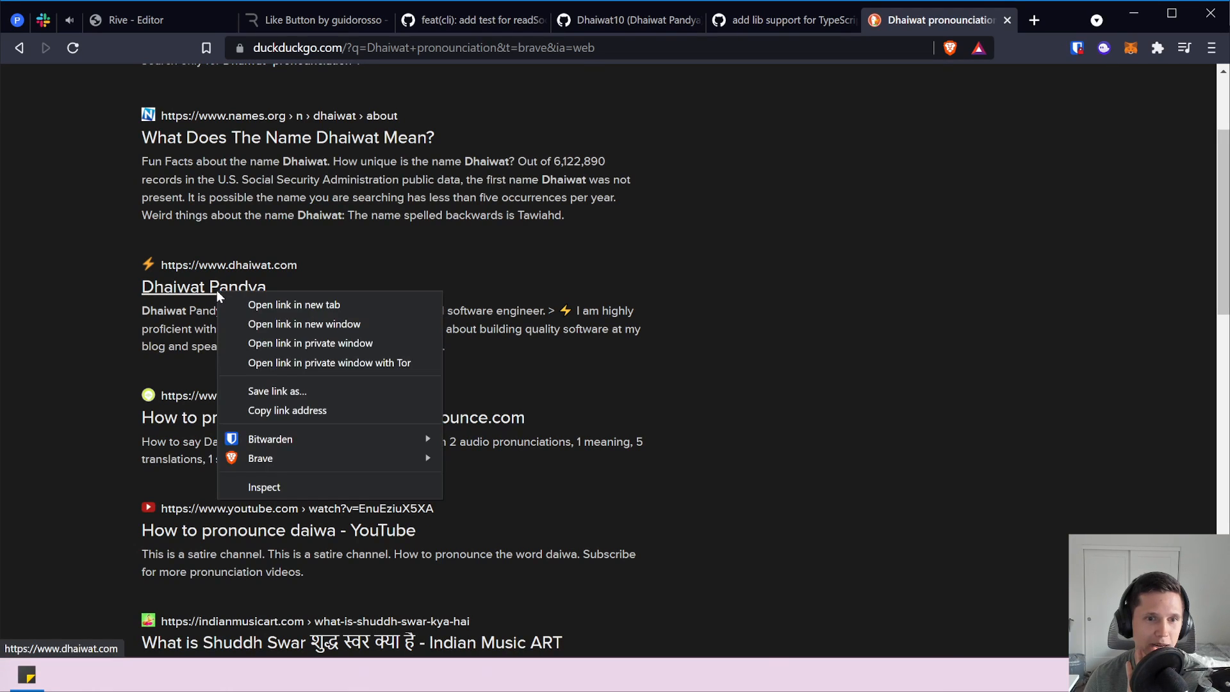
click(246, 303)
click(968, 24)
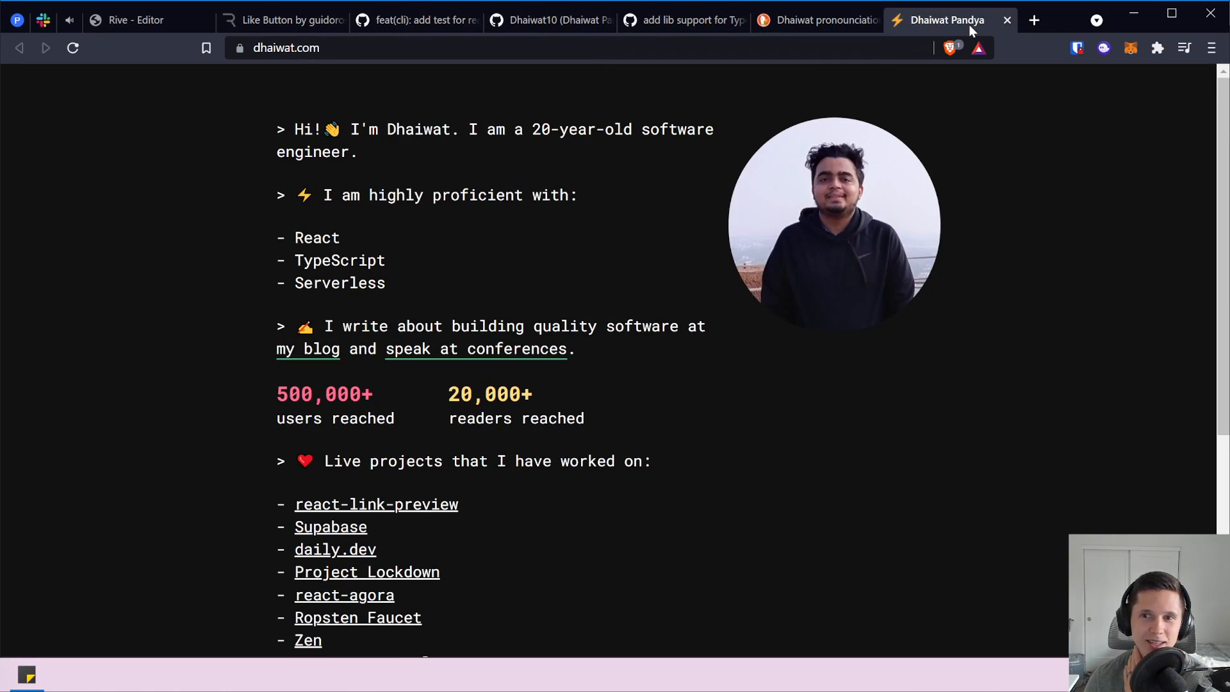
Return to the search results and look through them for a pronunciation guide to the contributor's first name.
click(813, 20)
scroll(566, 247, up, 3)
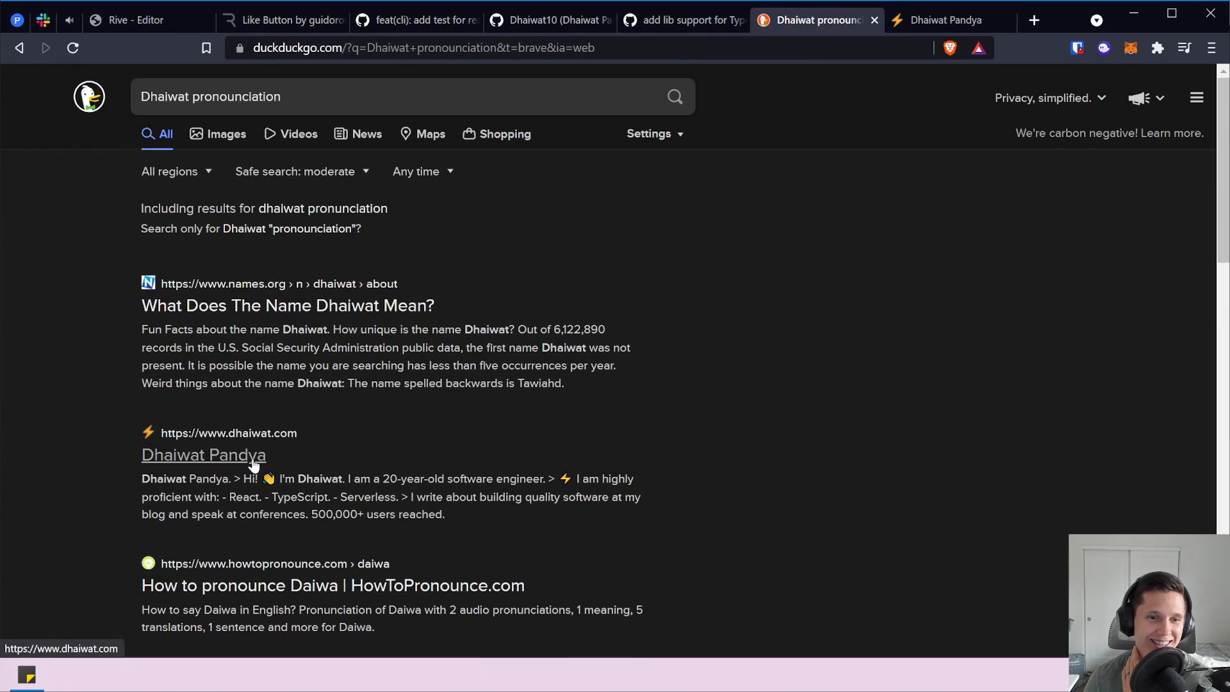
scroll(245, 455, down, 3)
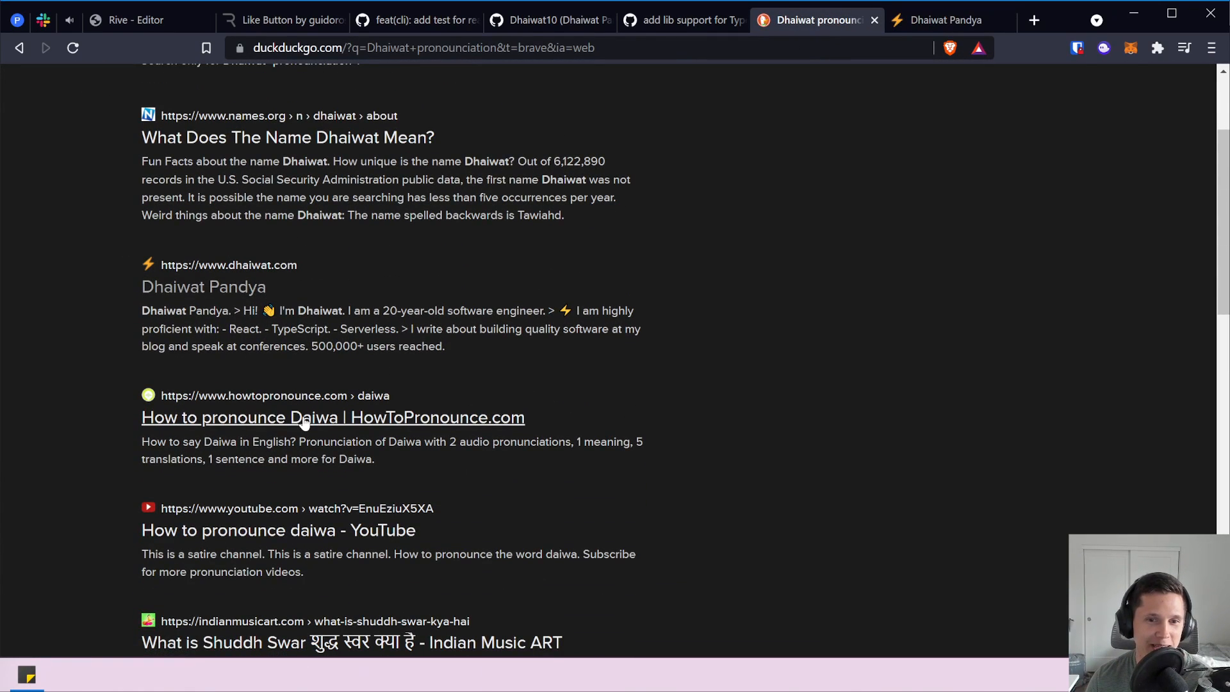
scroll(318, 419, down, 3)
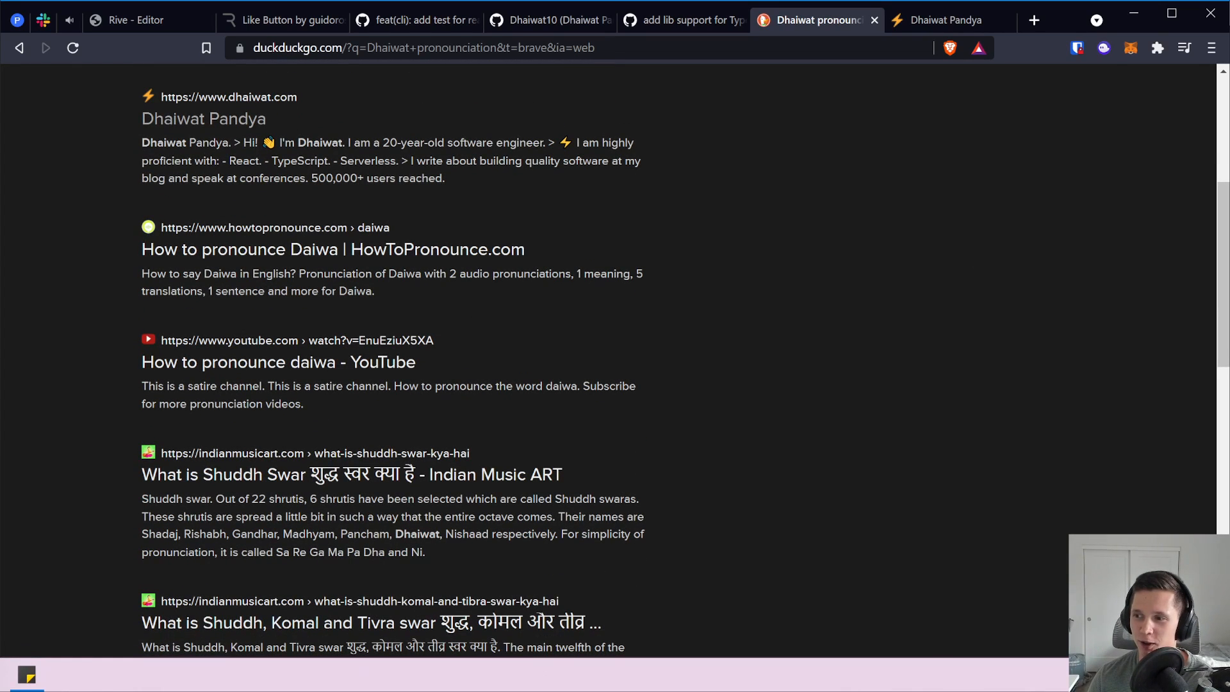
scroll(406, 186, up, 5)
scroll(242, 384, down, 1)
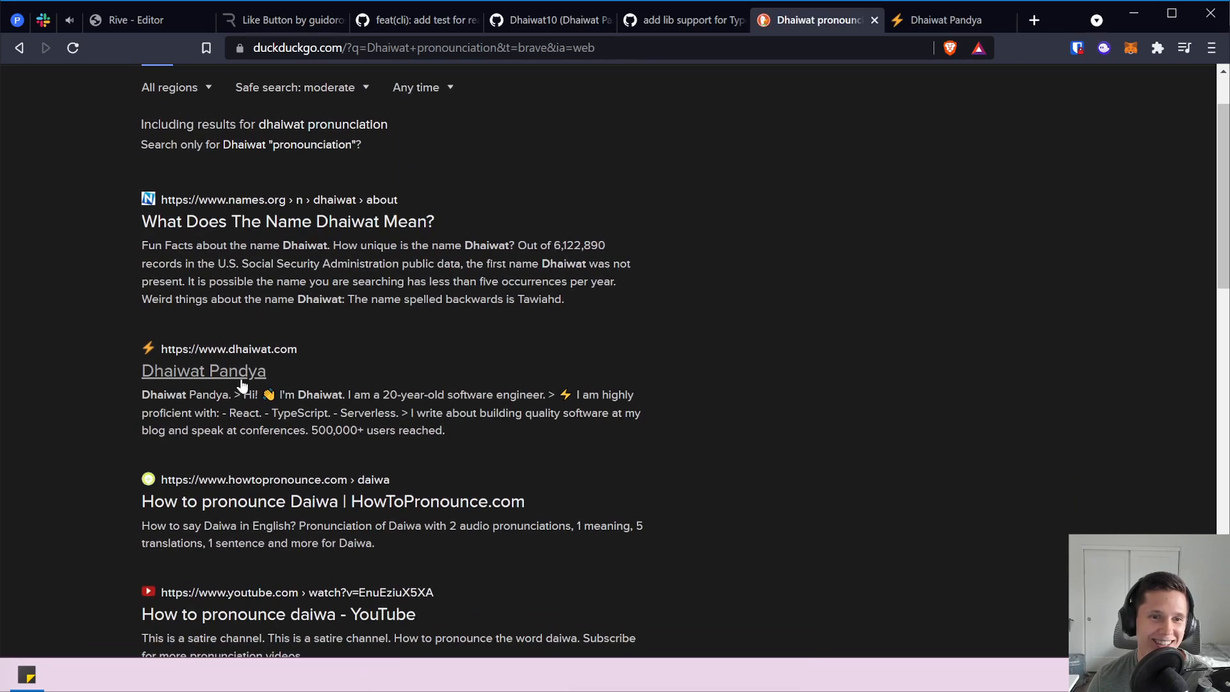
Open the names.org result about the contributor's first name and go to its pronunciation section.
click(312, 224)
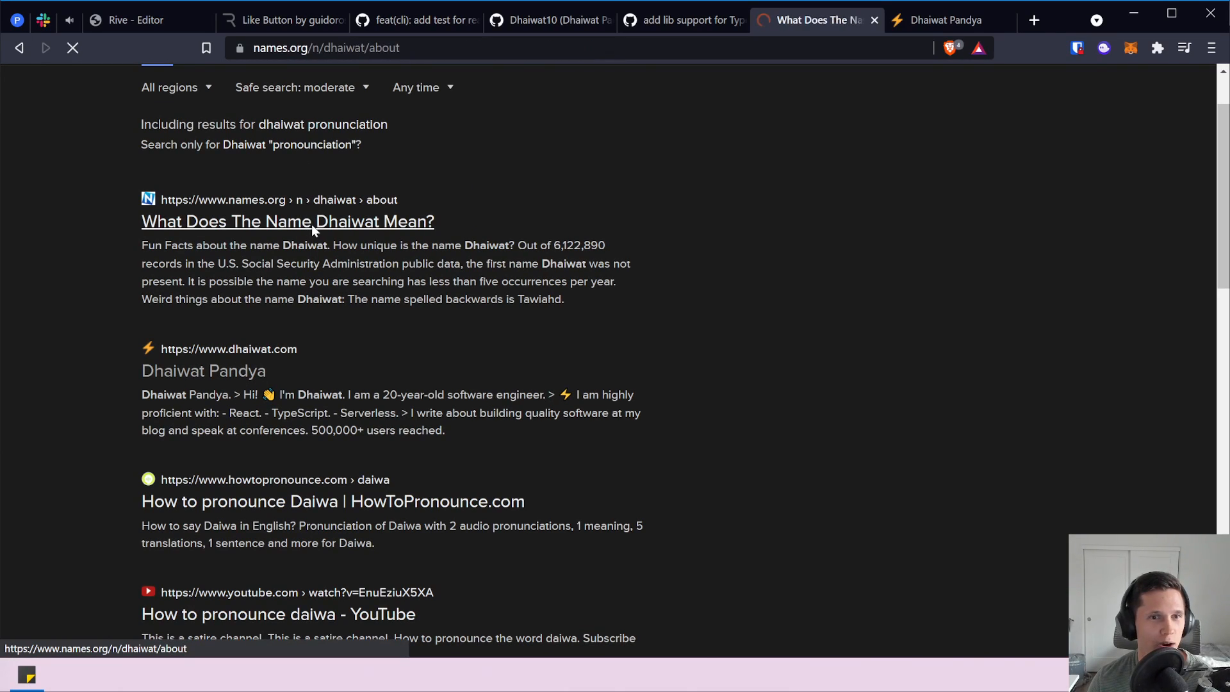
scroll(403, 358, down, 6)
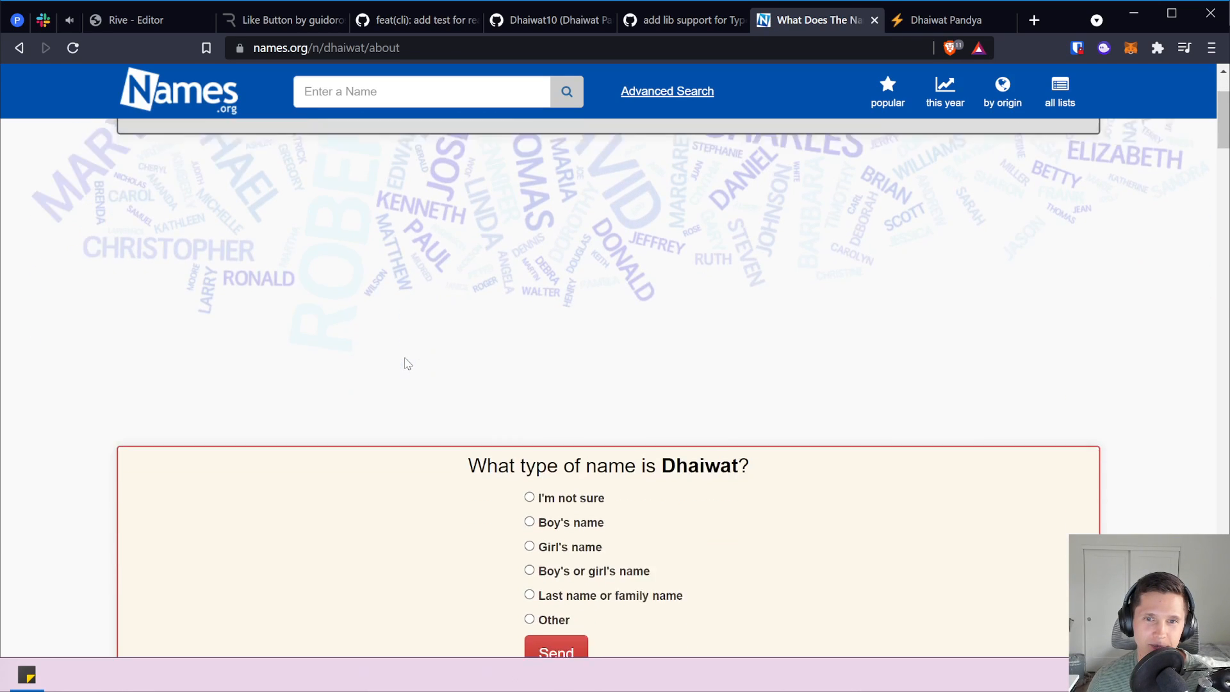
scroll(409, 339, up, 4)
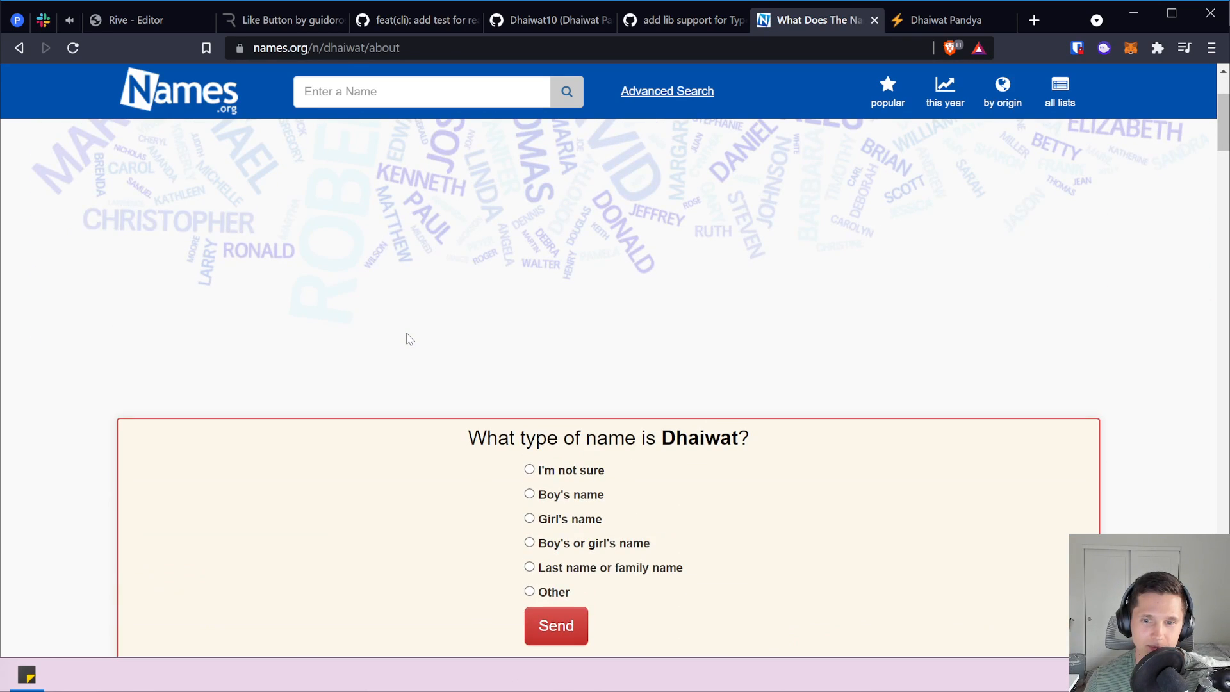
scroll(410, 339, up, 3)
scroll(408, 337, down, 5)
scroll(409, 336, up, 5)
click(537, 184)
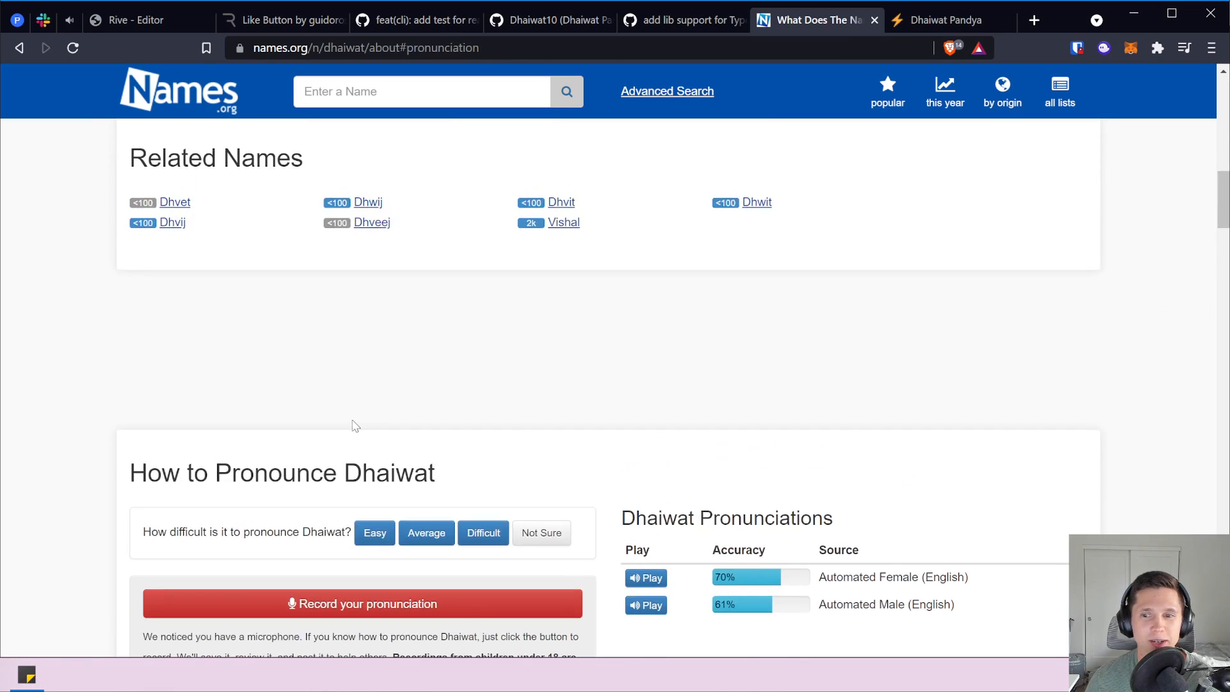
Play the automated female and male English pronunciations of the name, repeating the male one.
click(645, 579)
scroll(679, 556, down, 3)
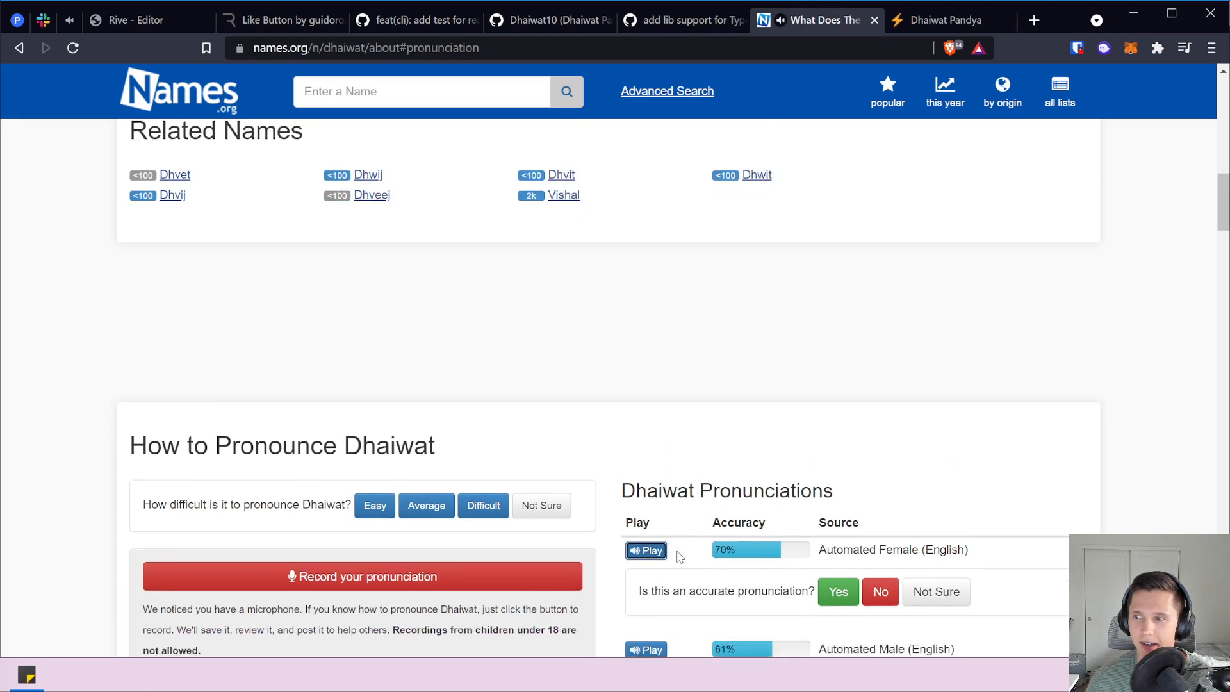
click(645, 516)
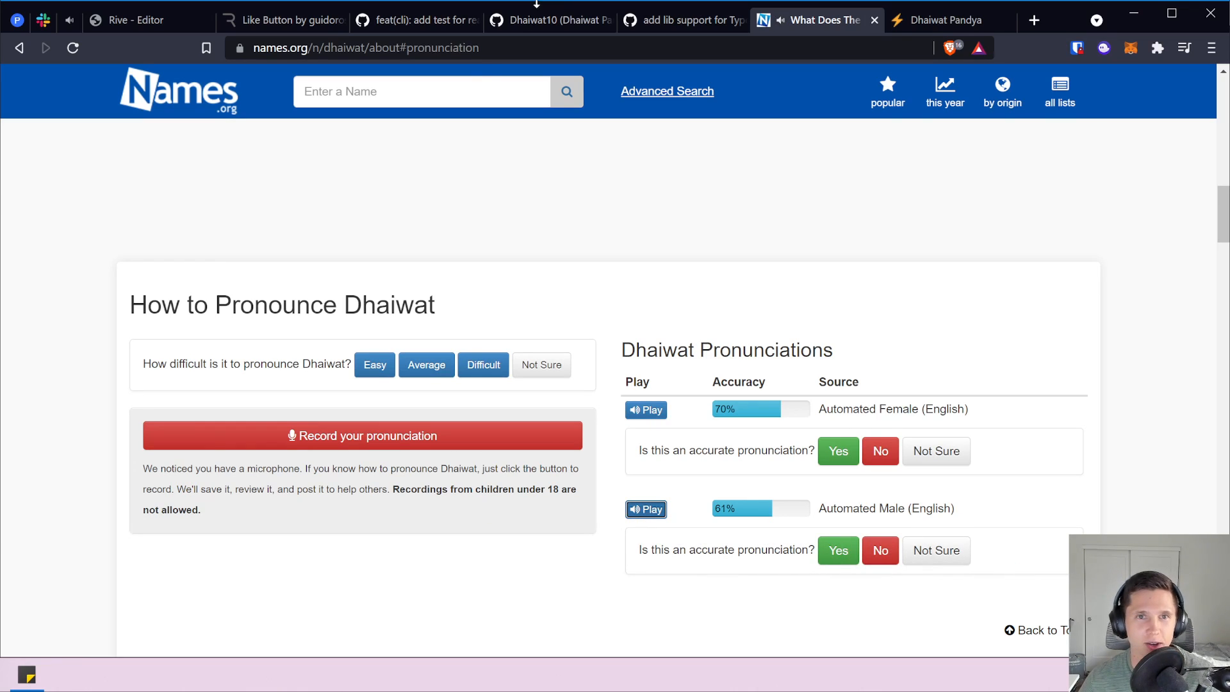
click(479, 51)
key(alt+Tab)
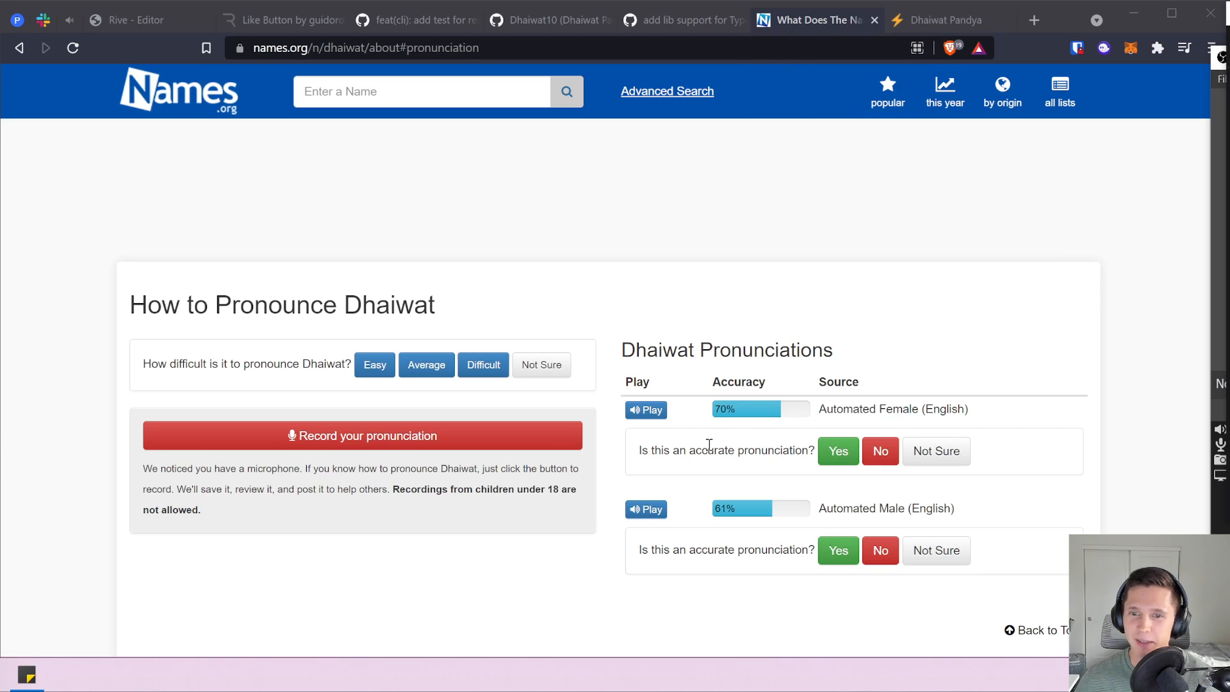
click(652, 511)
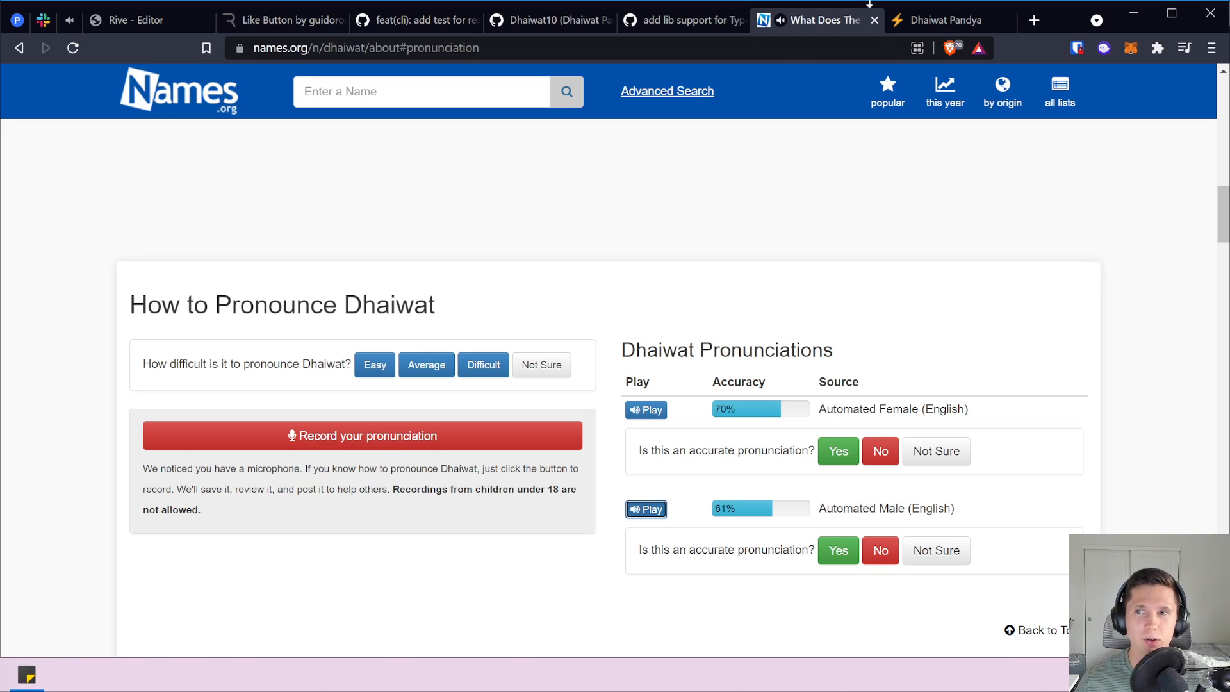
Close the names.org tab, reopen it and pin it in the browser.
click(875, 21)
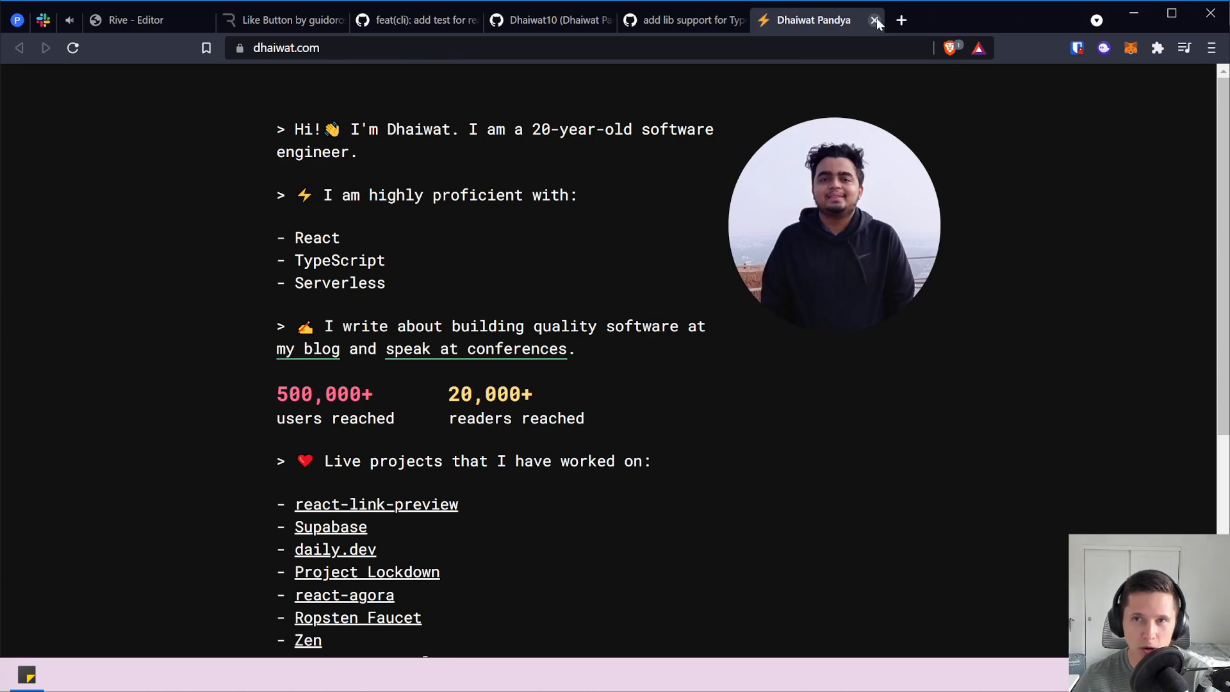
key(ctrl+shift+t)
right_click(822, 21)
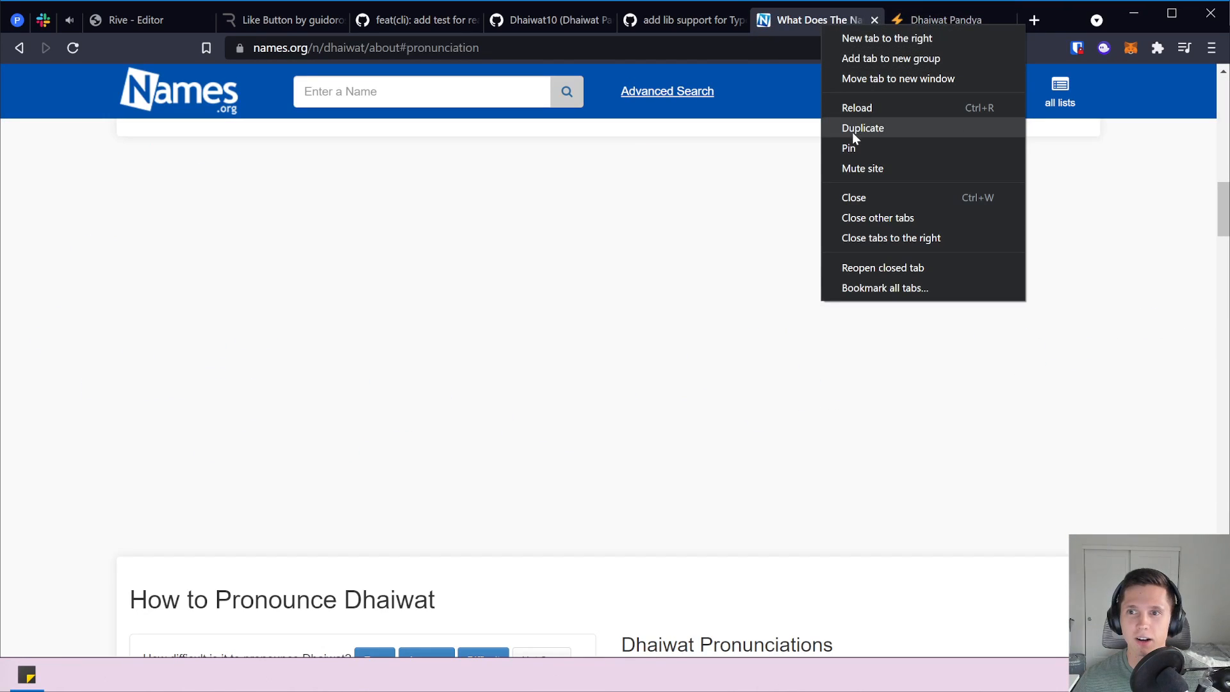
click(859, 146)
Close the contributor's personal website and the open GitHub tabs, keeping the Rive pages.
click(884, 20)
key(ctrl+w)
key(ctrl+w)
key(ctrl+w)
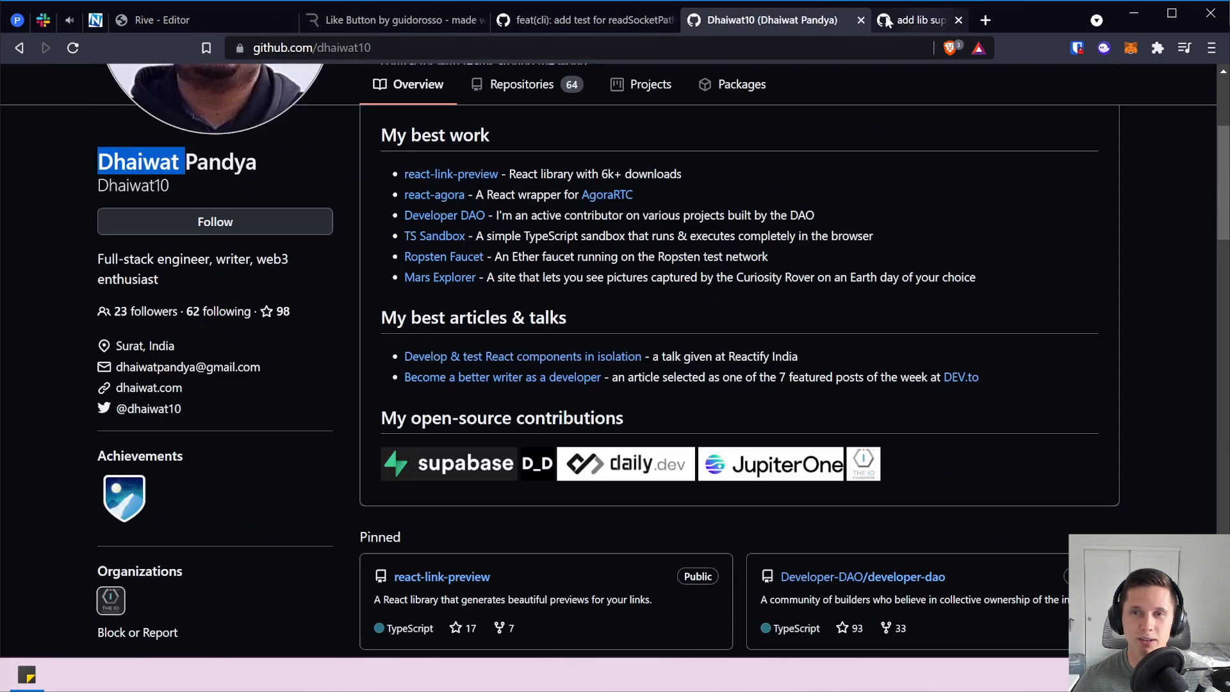
key(ctrl+w)
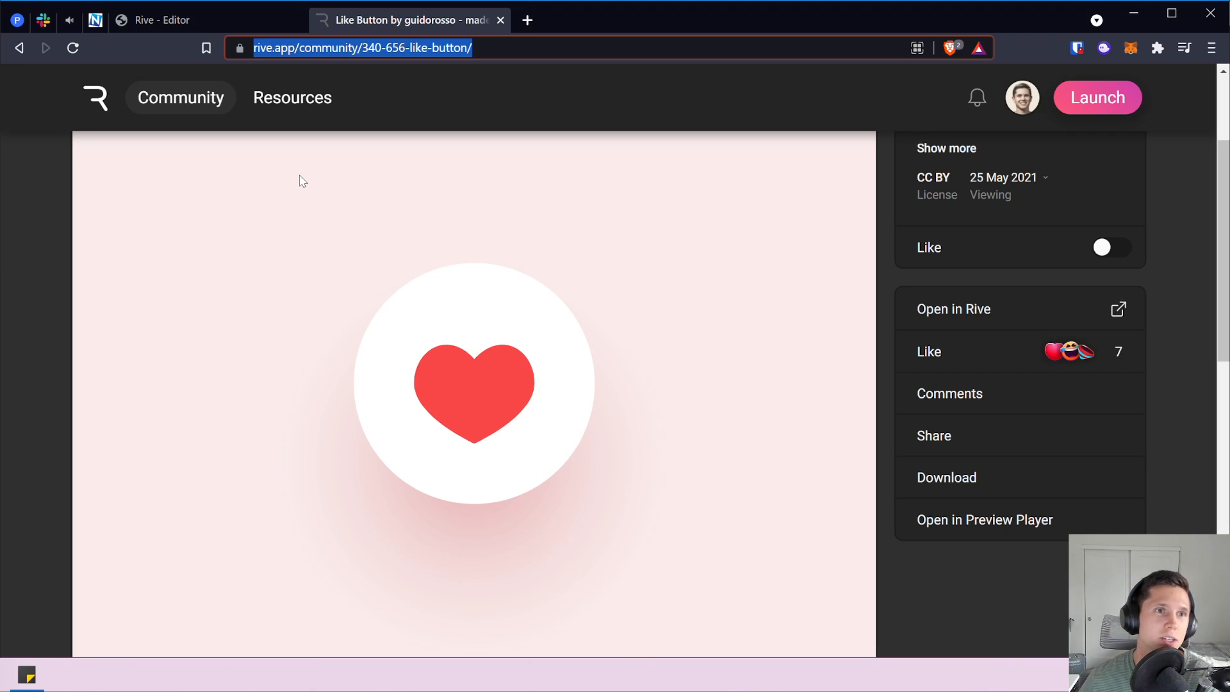
Check the Chillhop radio tab, return to the Rive Like Button page and switch its Like toggle on.
click(67, 21)
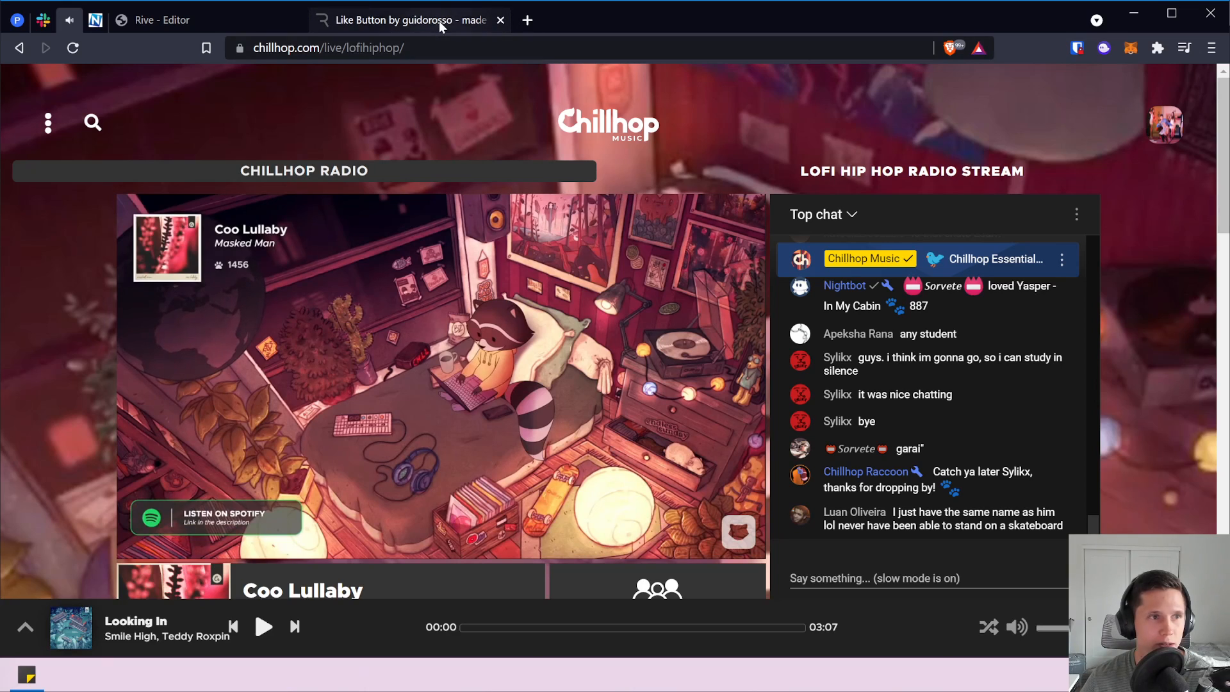
click(439, 20)
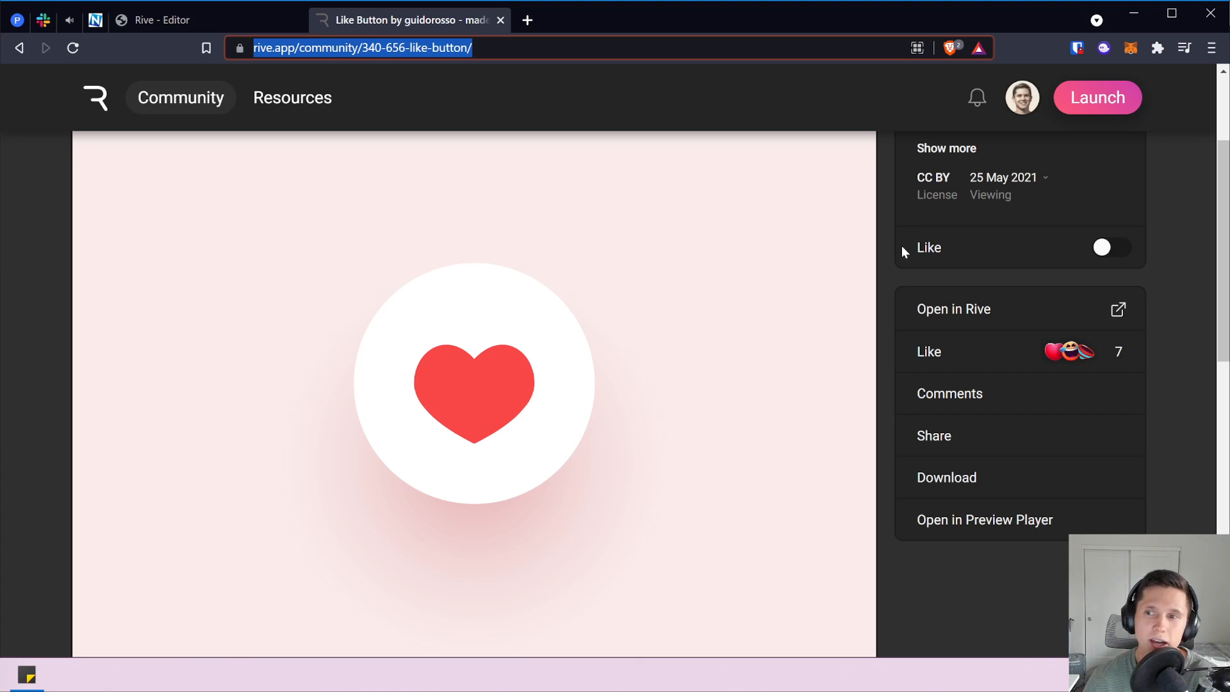
click(1110, 251)
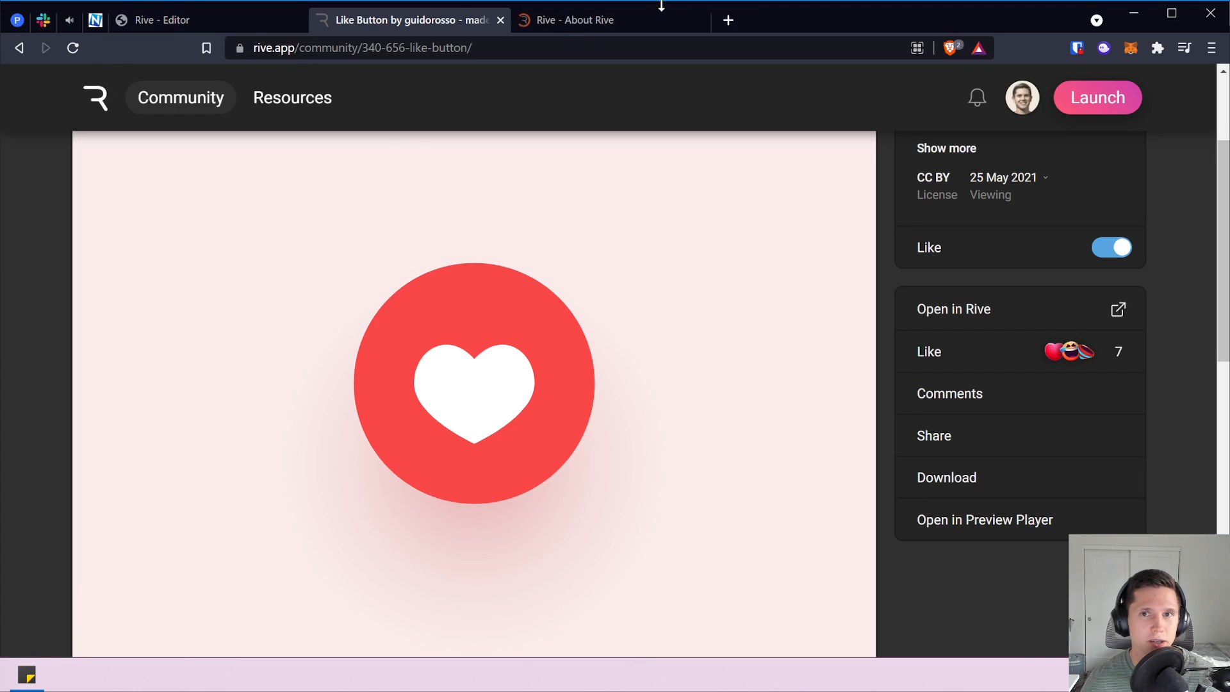
View the Rive home page from the introduction down to the interactive State Machine examples.
click(639, 23)
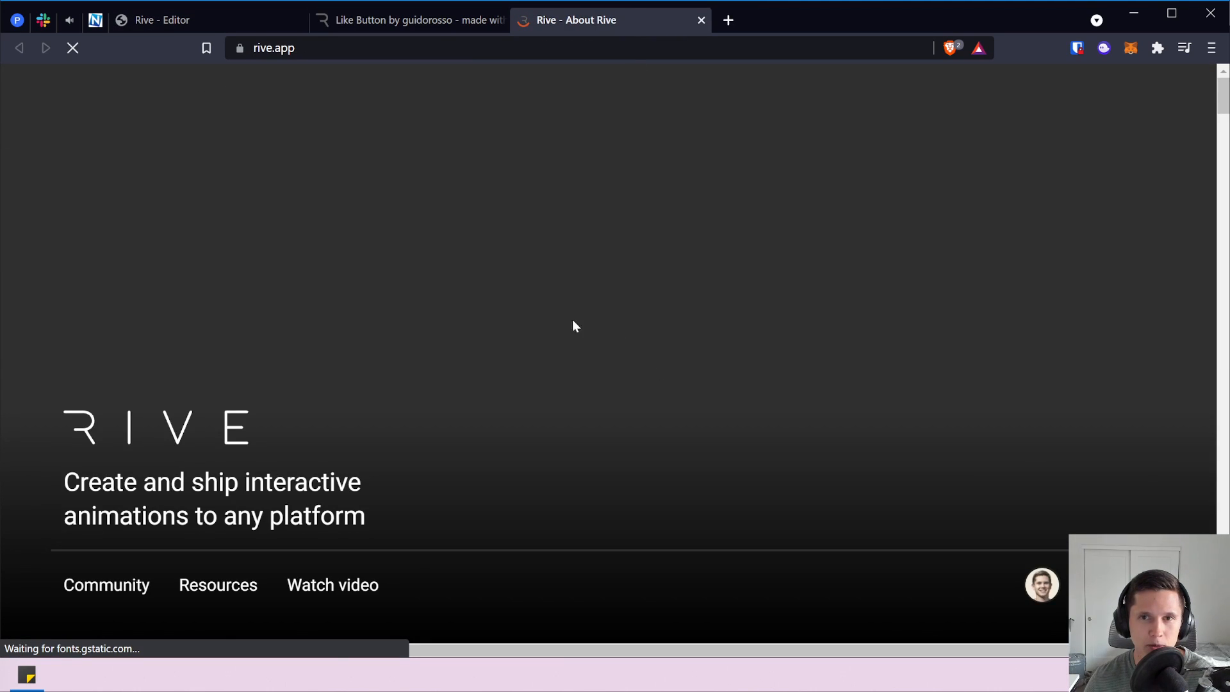
scroll(608, 345, down, 15)
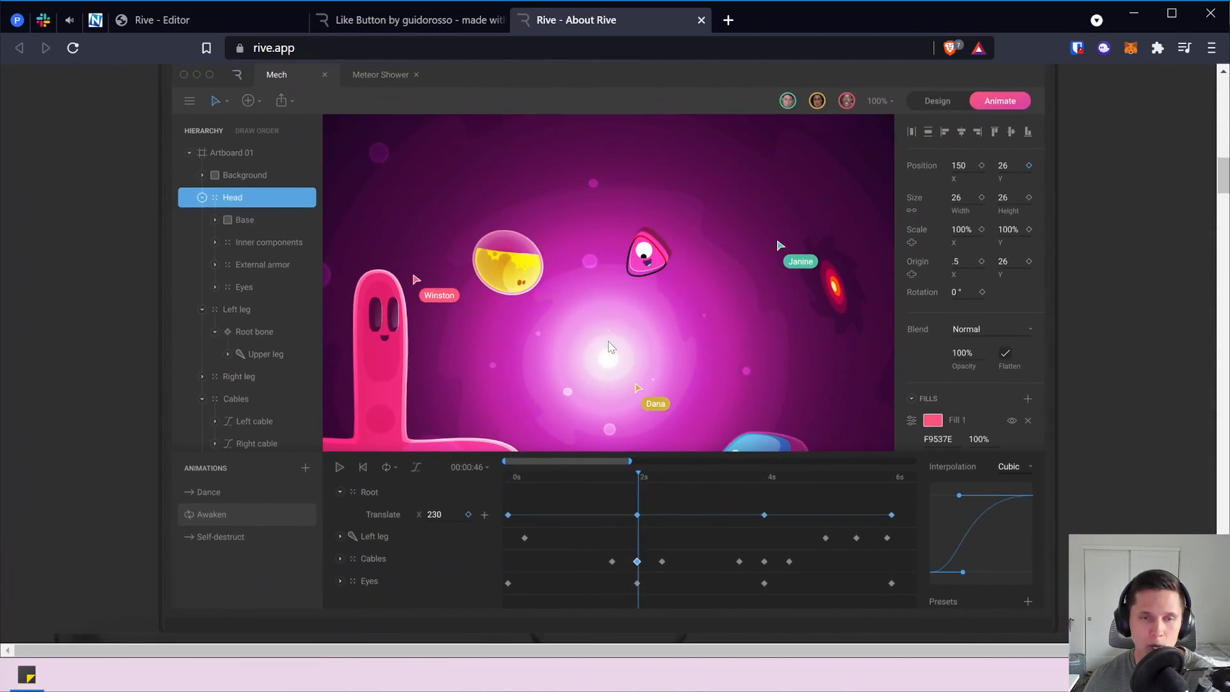
scroll(609, 346, down, 15)
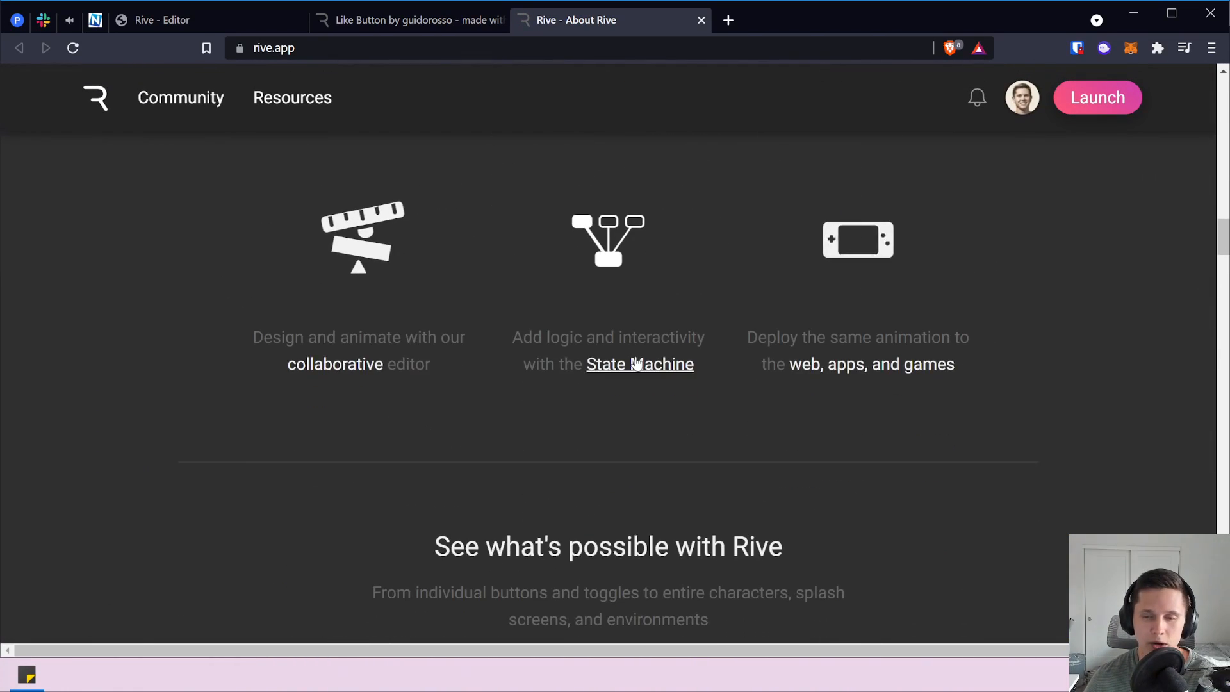
scroll(636, 363, down, 15)
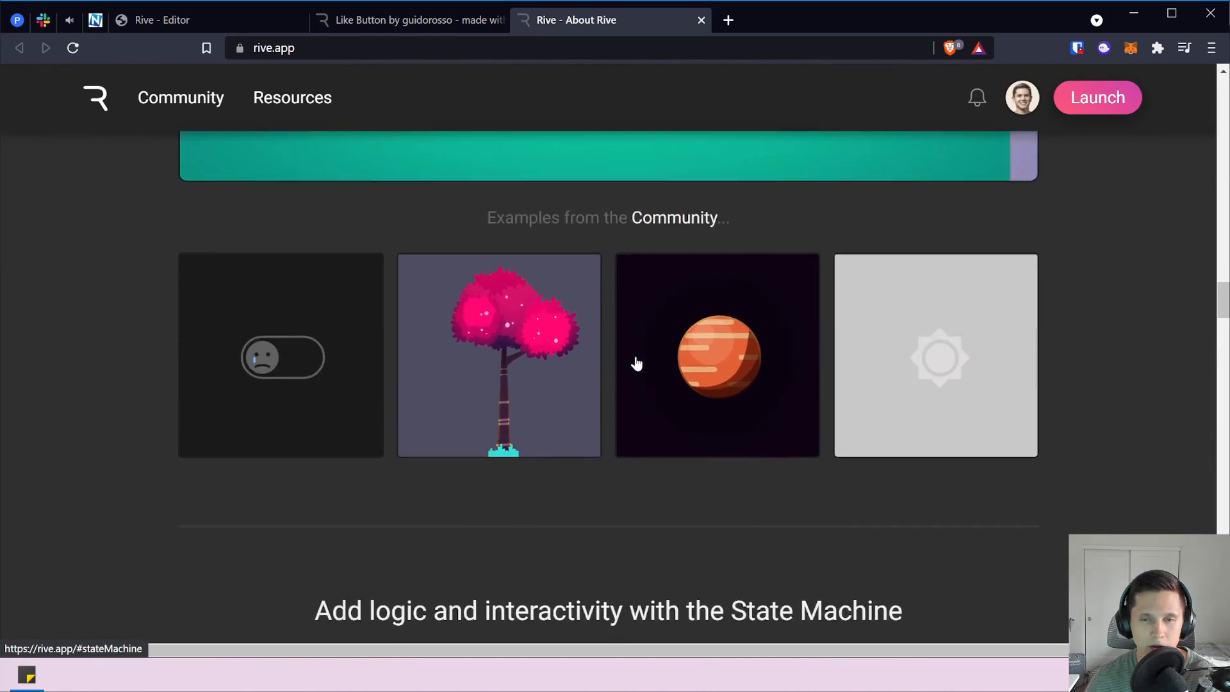
scroll(636, 359, down, 4)
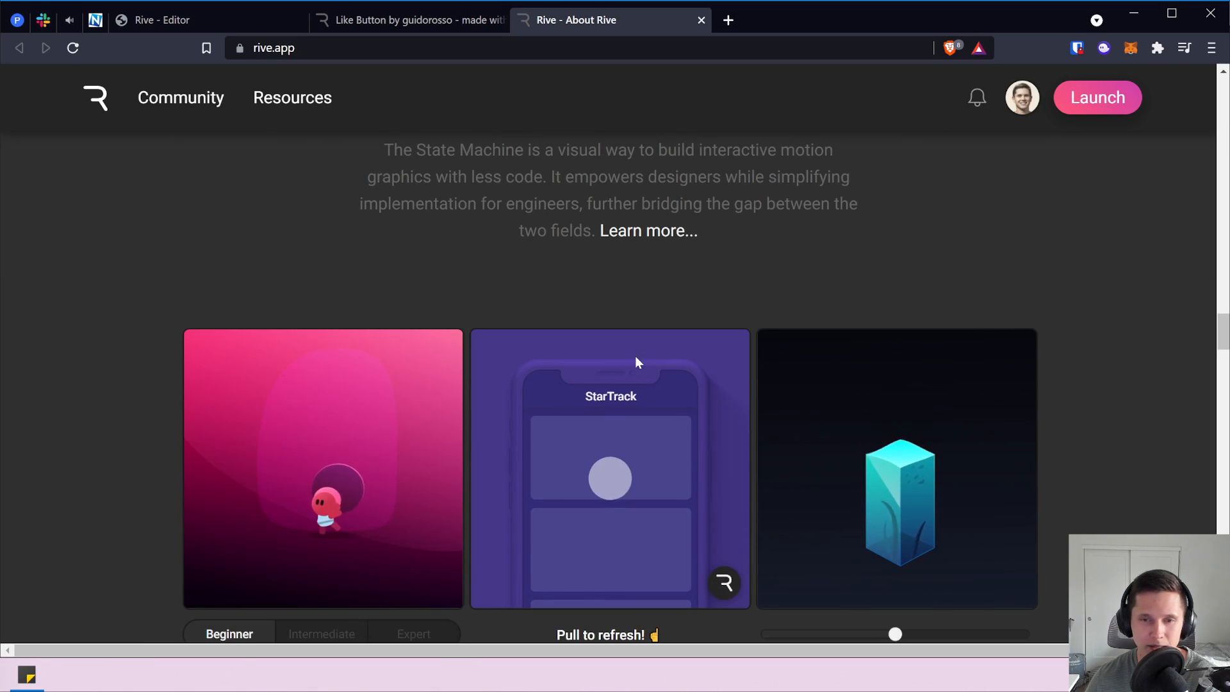
scroll(635, 355, down, 3)
Switch the character example to Intermediate, back to Beginner and again to Intermediate.
click(350, 468)
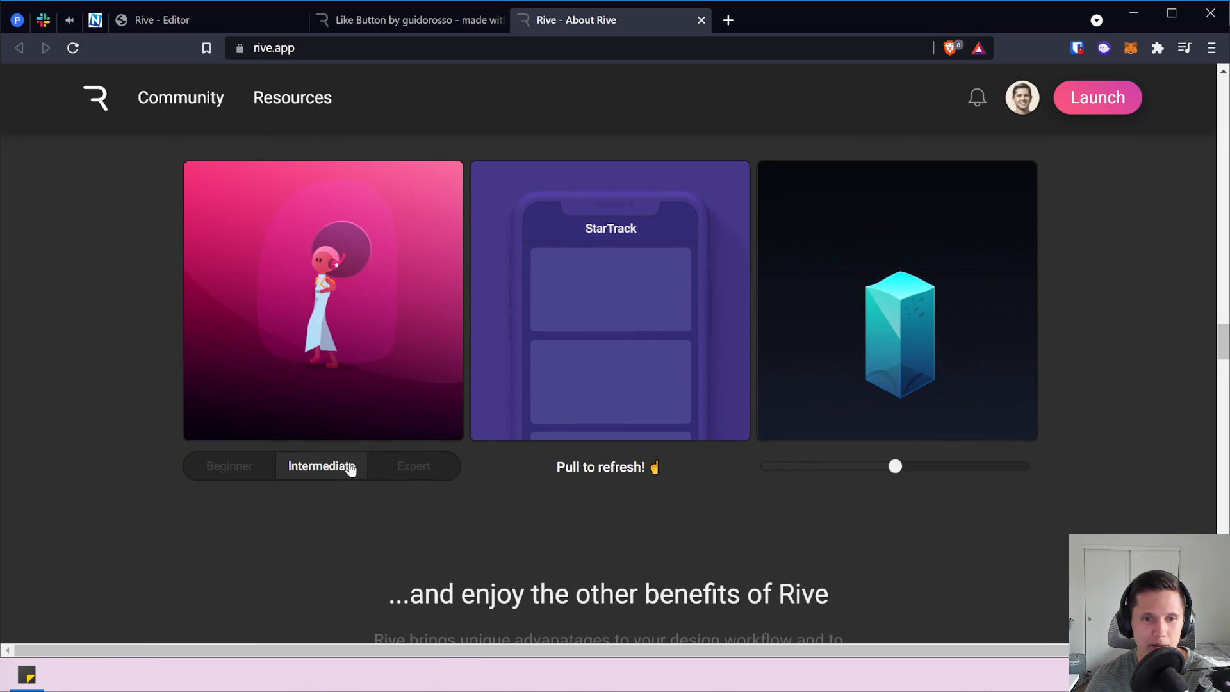
click(265, 472)
click(318, 468)
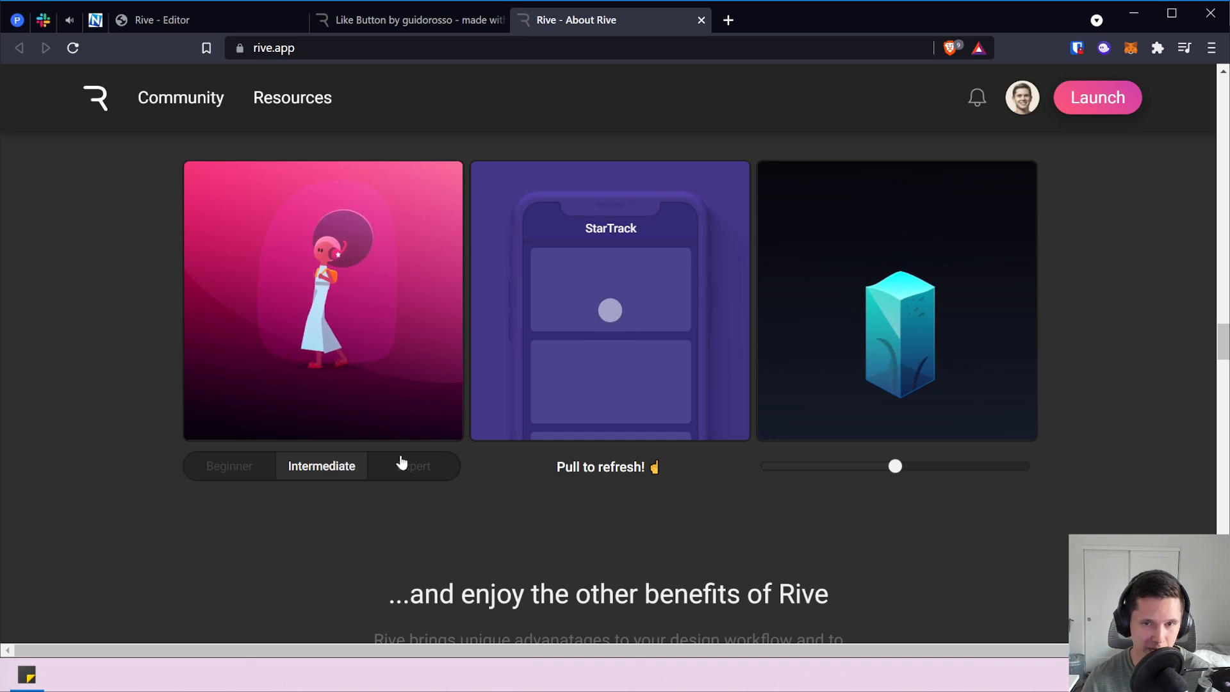
View the Rive benefits section covering realtime collaboration, tiny file sizes and smooth playback.
scroll(487, 432, down, 8)
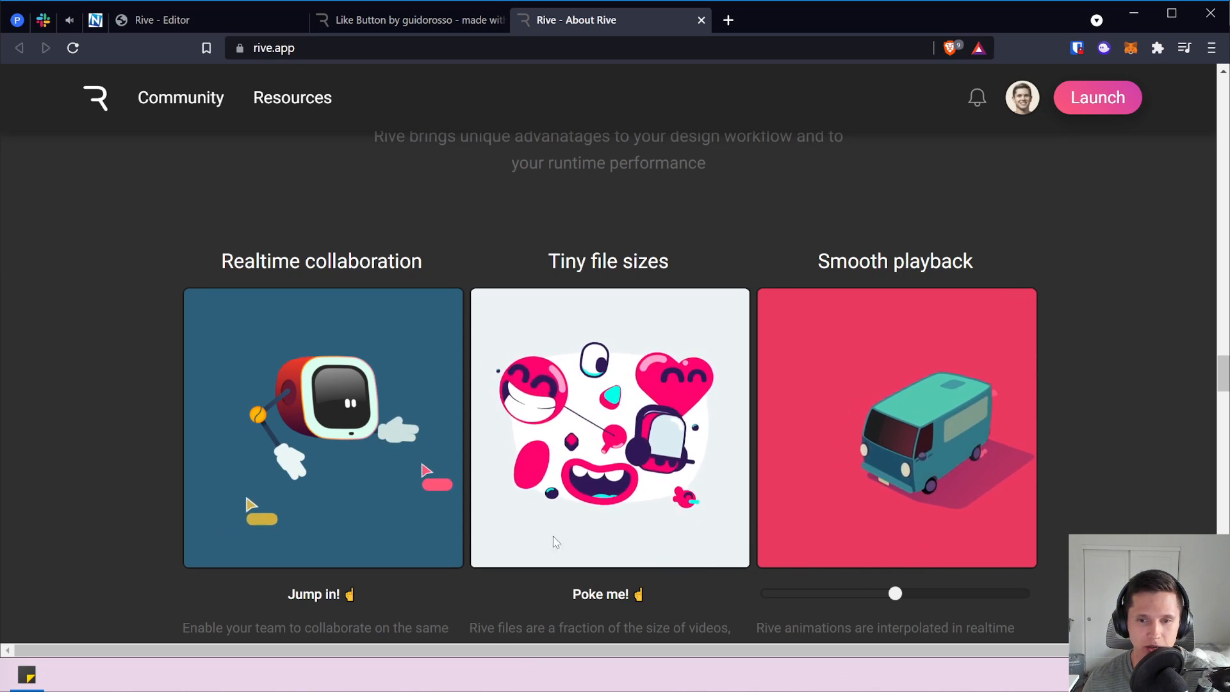
scroll(590, 475, down, 3)
scroll(591, 482, up, 1)
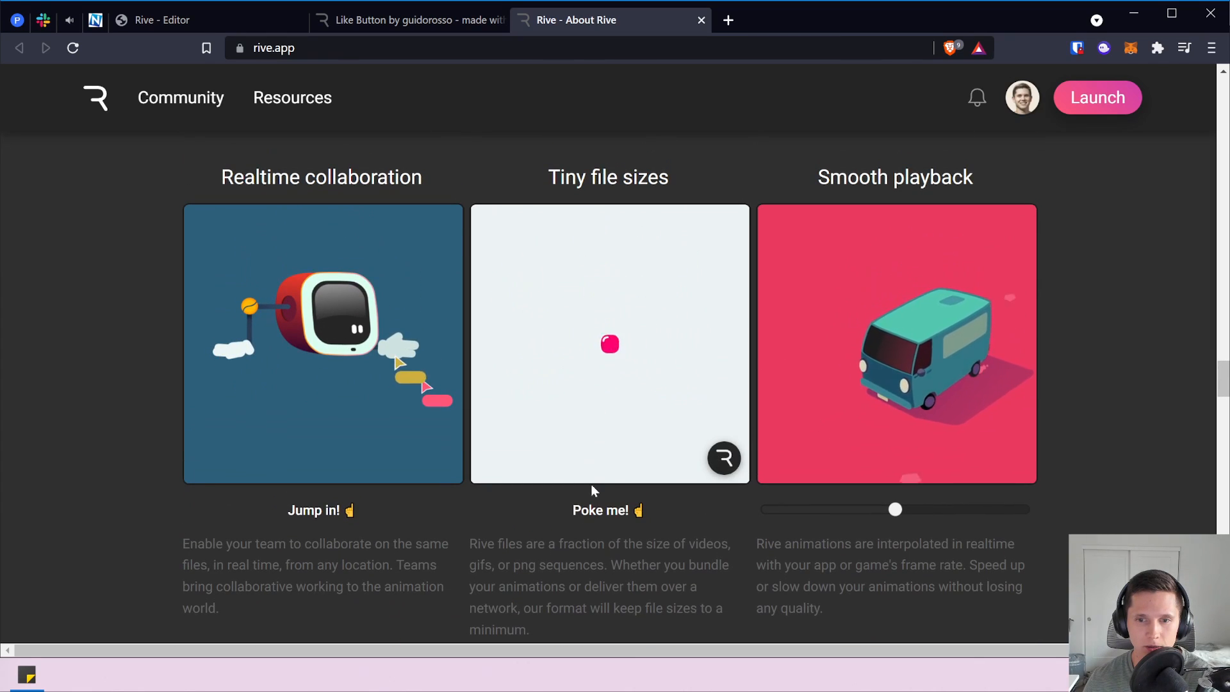
Poke the Tiny file sizes animation several times, and slow down and speed up the Smooth playback van.
click(596, 435)
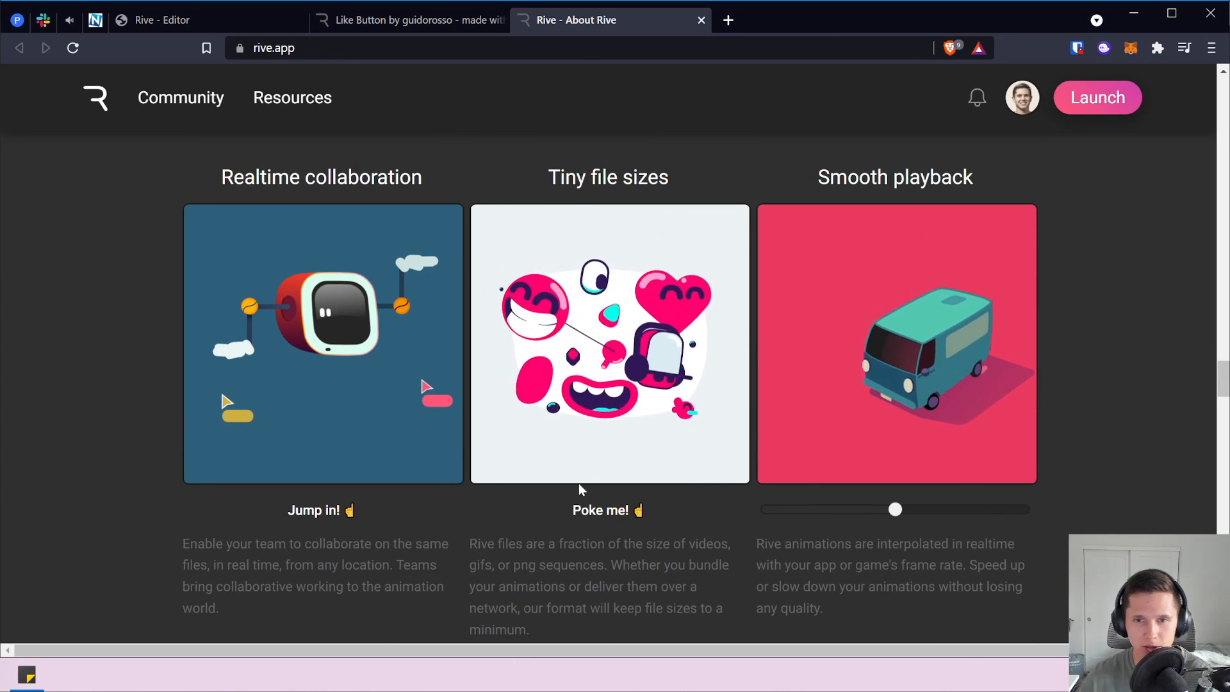
click(595, 413)
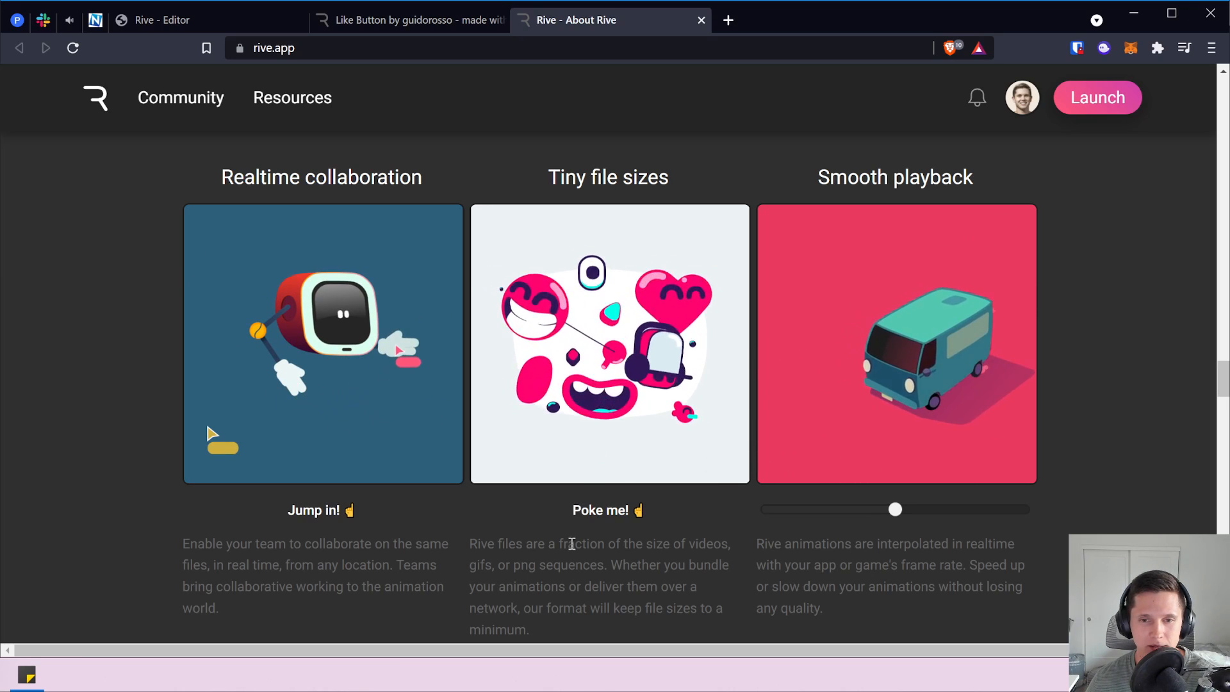
click(589, 450)
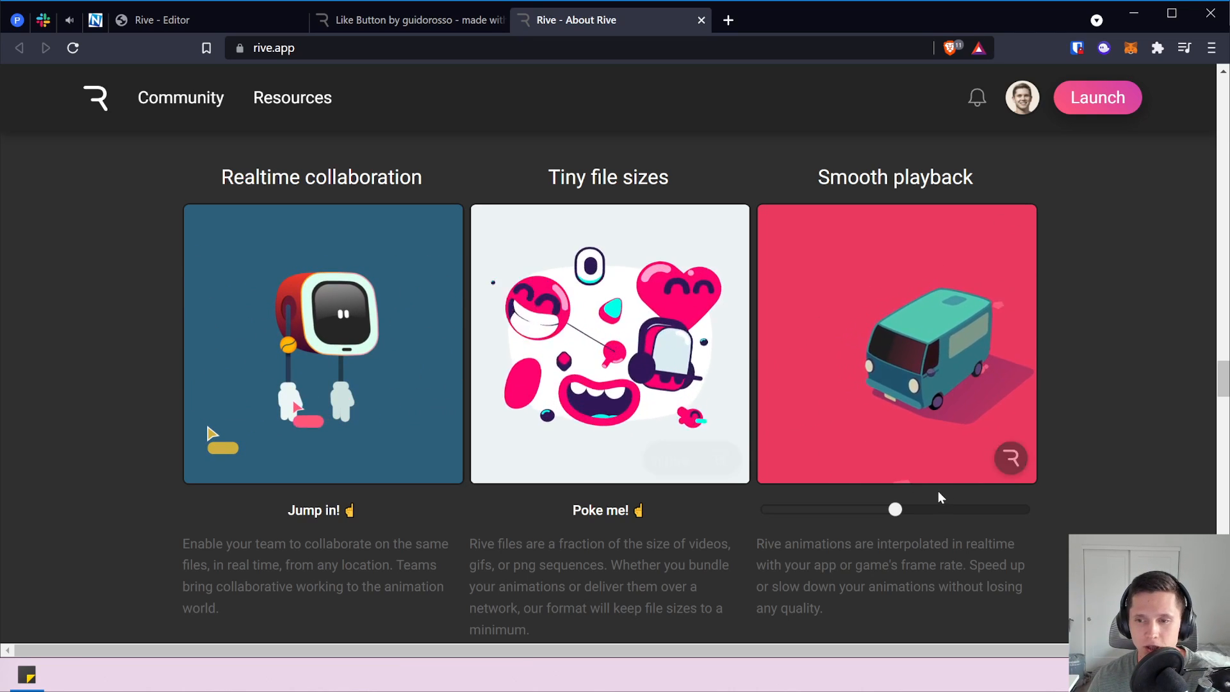
drag(898, 509, 800, 509)
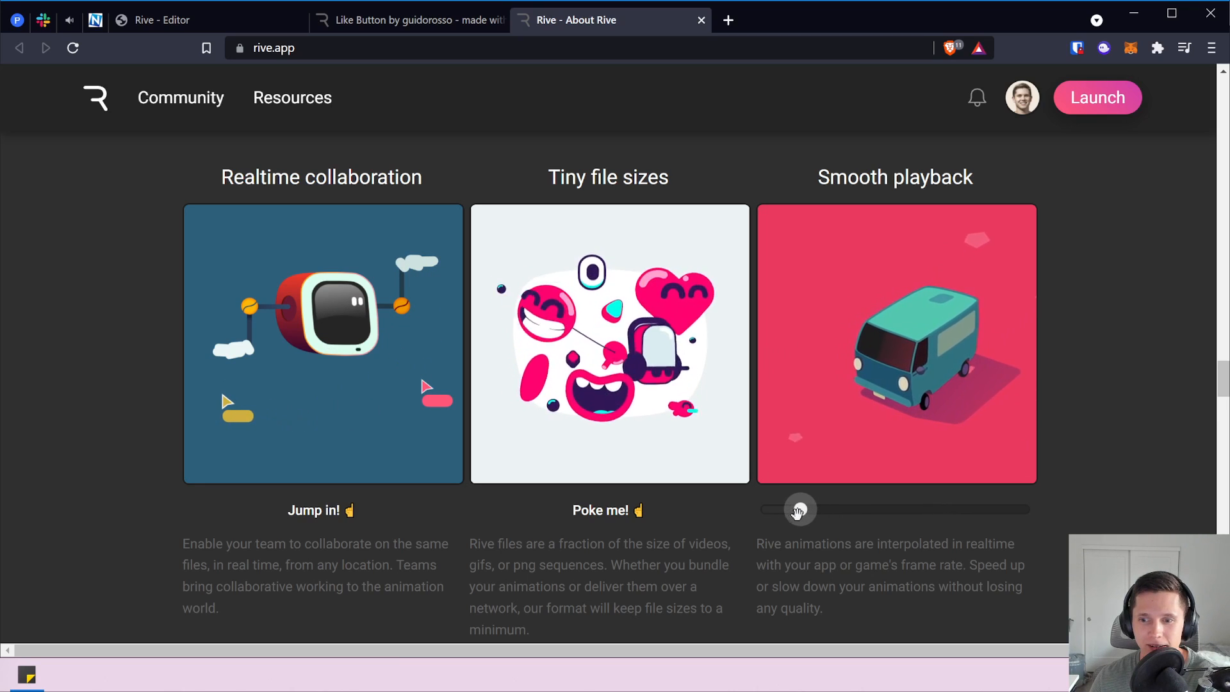
drag(800, 509, 925, 508)
Switch on Night time in the Animation mixing example.
scroll(812, 480, down, 8)
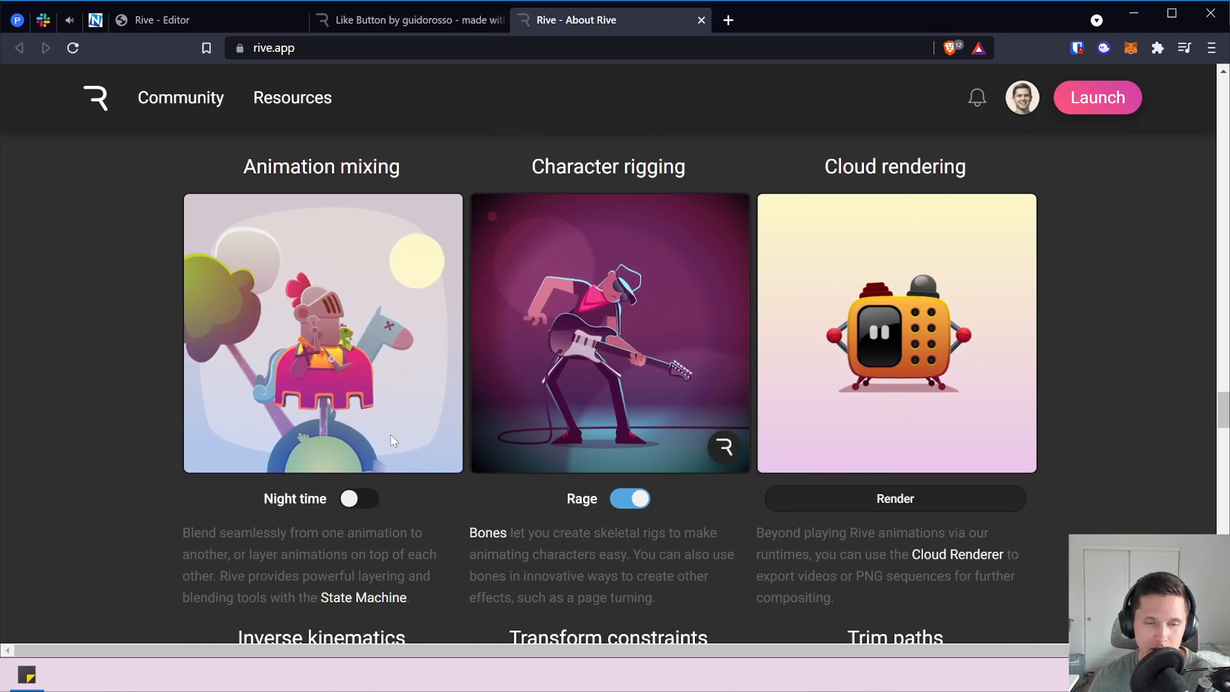
click(352, 500)
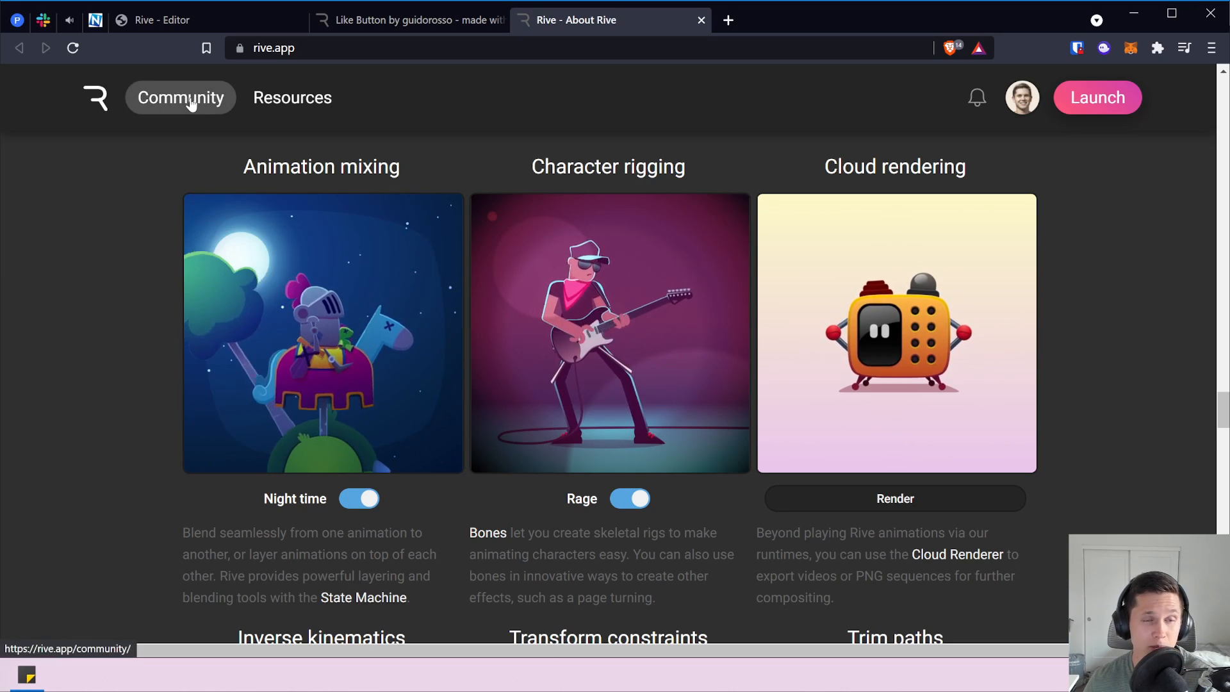
View the Inverse kinematics, Transform constraints and Trim paths examples on the Rive home page.
scroll(299, 210, down, 3)
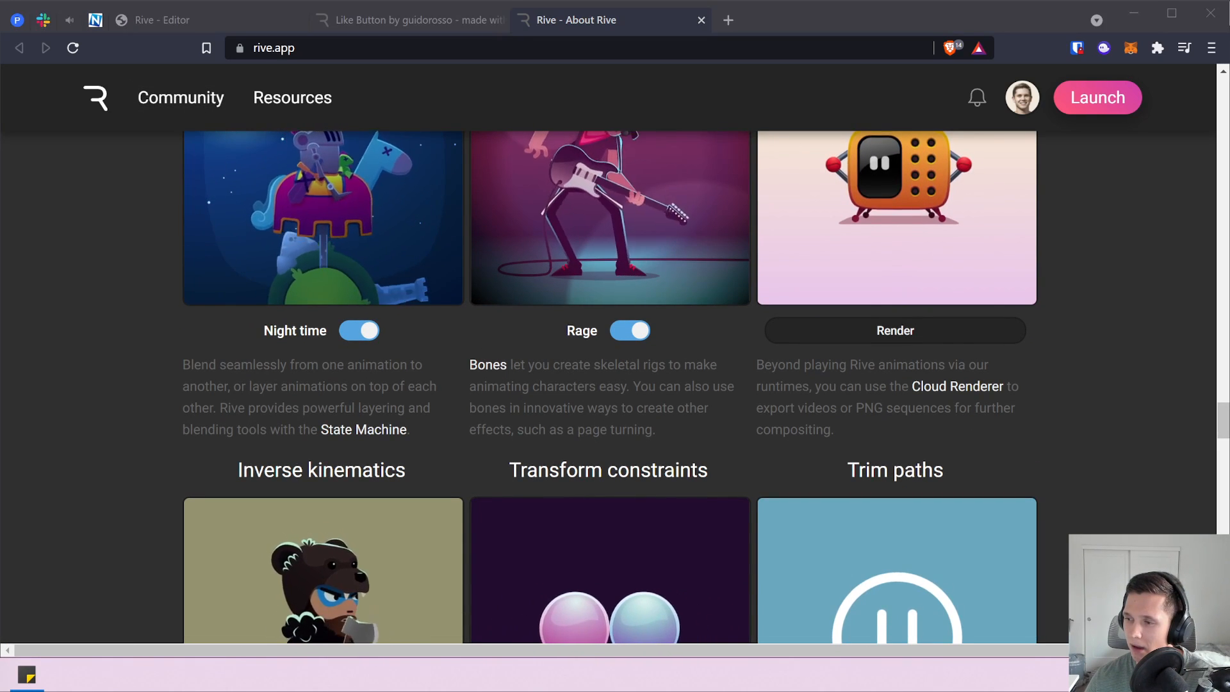
key(alt+Tab)
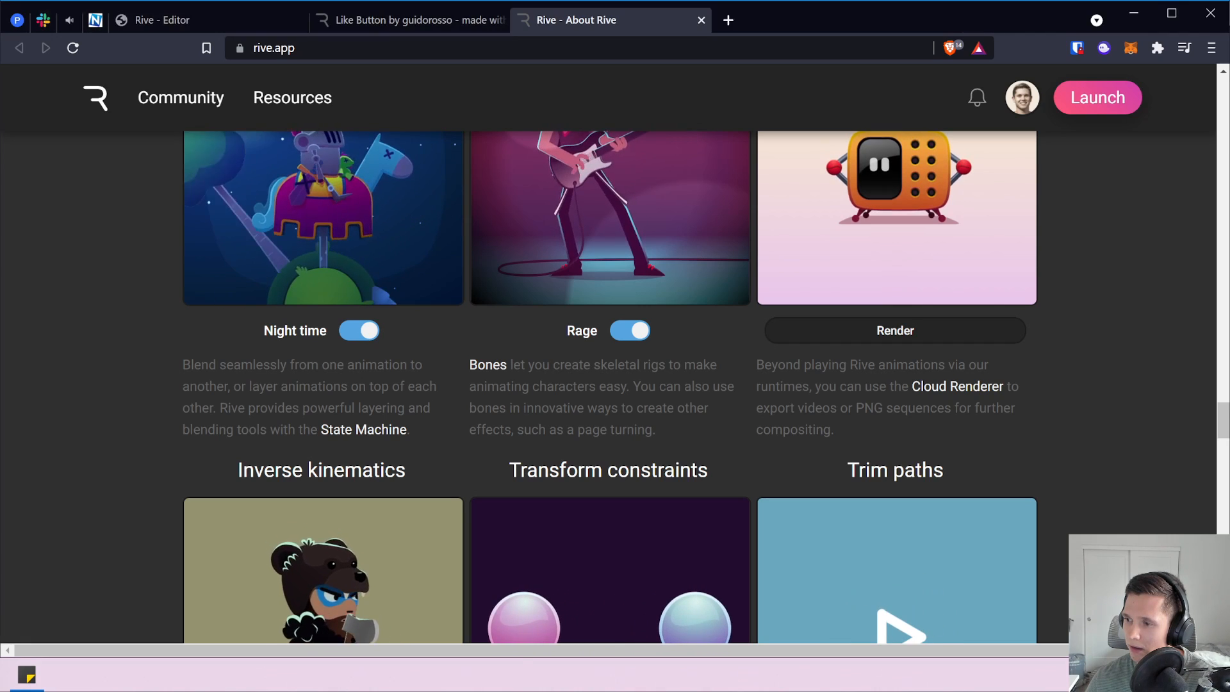
key(alt+Tab)
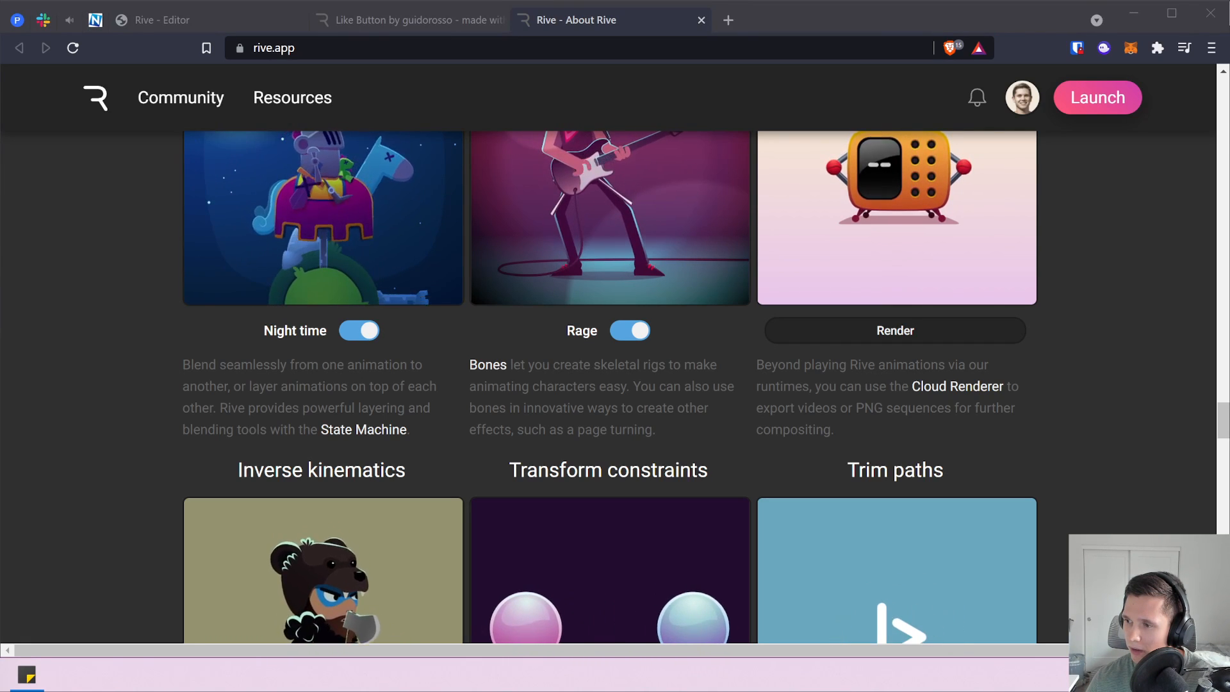
key(alt+Tab)
scroll(207, 425, down, 2)
scroll(208, 410, down, 3)
scroll(210, 395, up, 3)
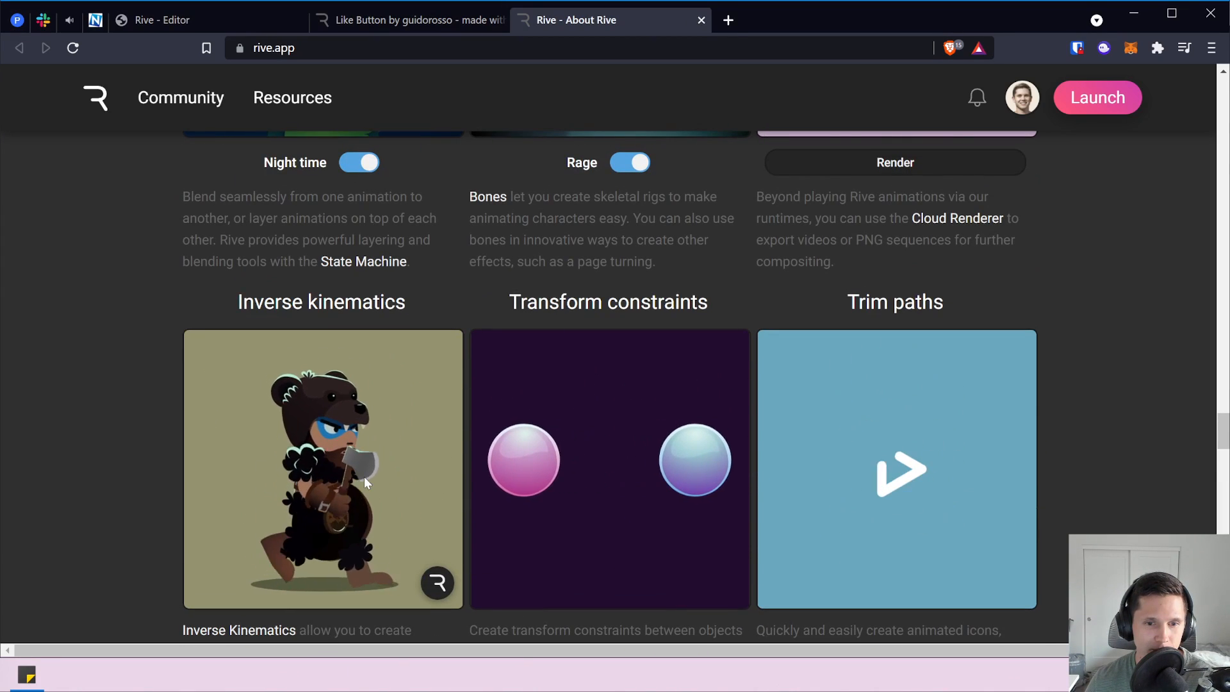
scroll(795, 452, down, 1)
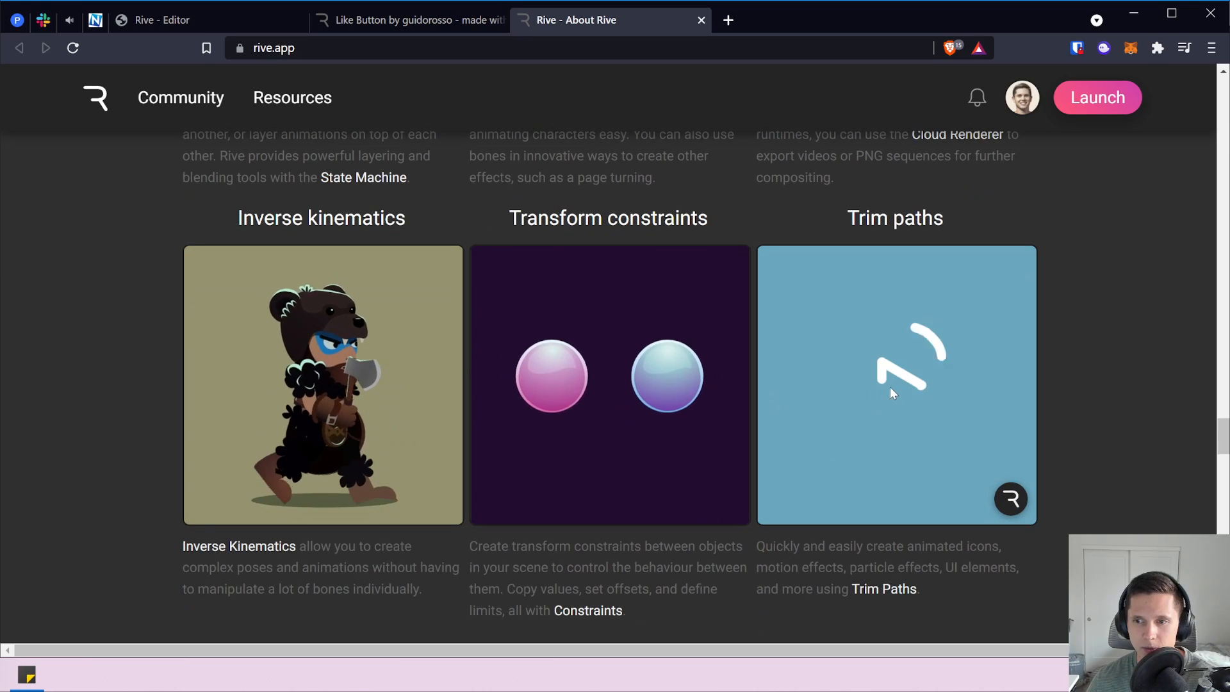
scroll(737, 389, down, 3)
Toggle Rage off and on in the Character rigging example and start a render in the Cloud rendering example.
scroll(736, 388, up, 5)
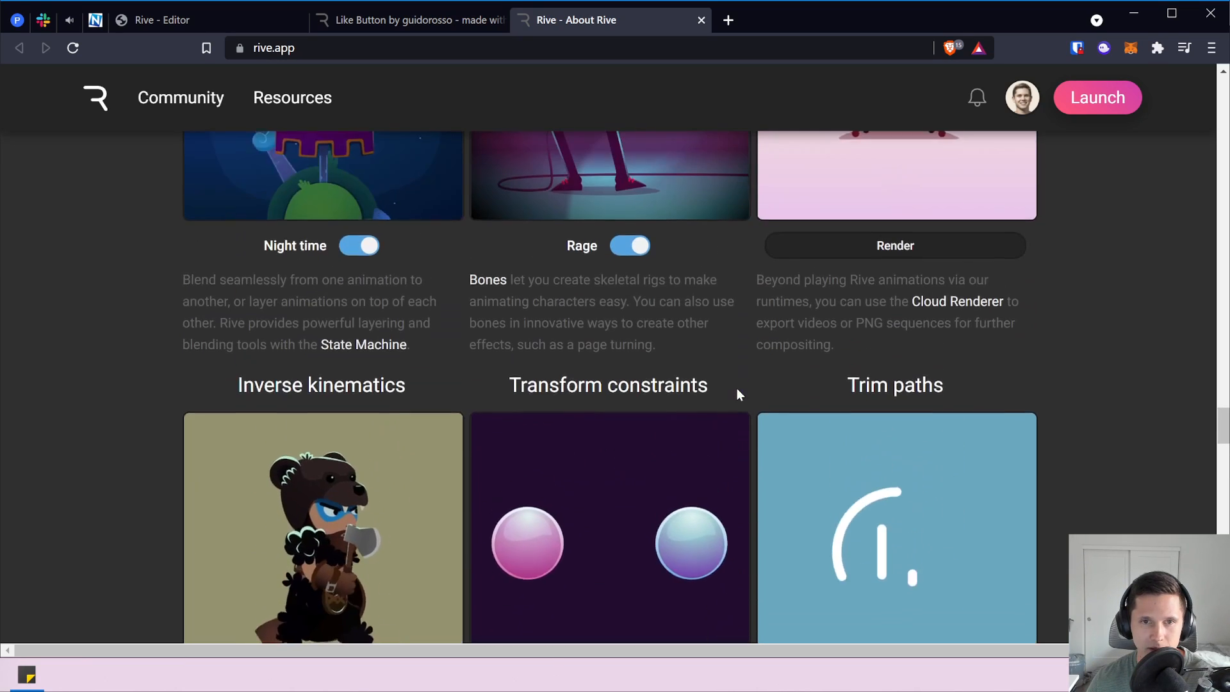
scroll(737, 389, up, 6)
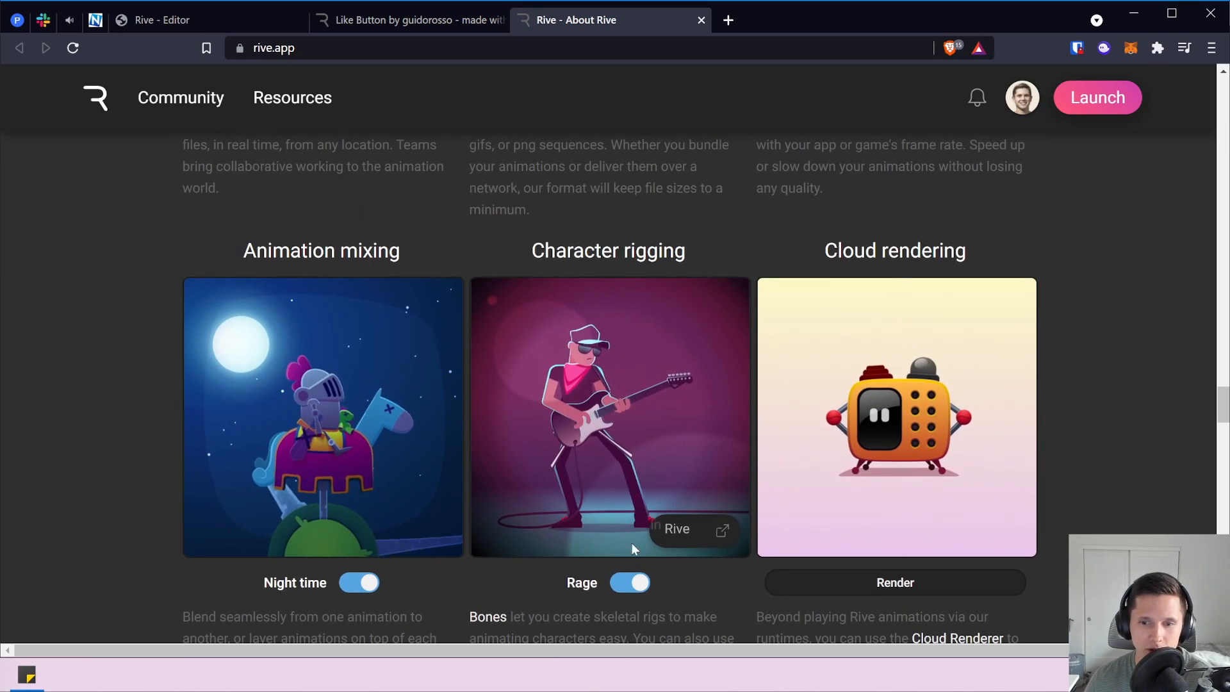
click(634, 582)
click(640, 583)
click(892, 581)
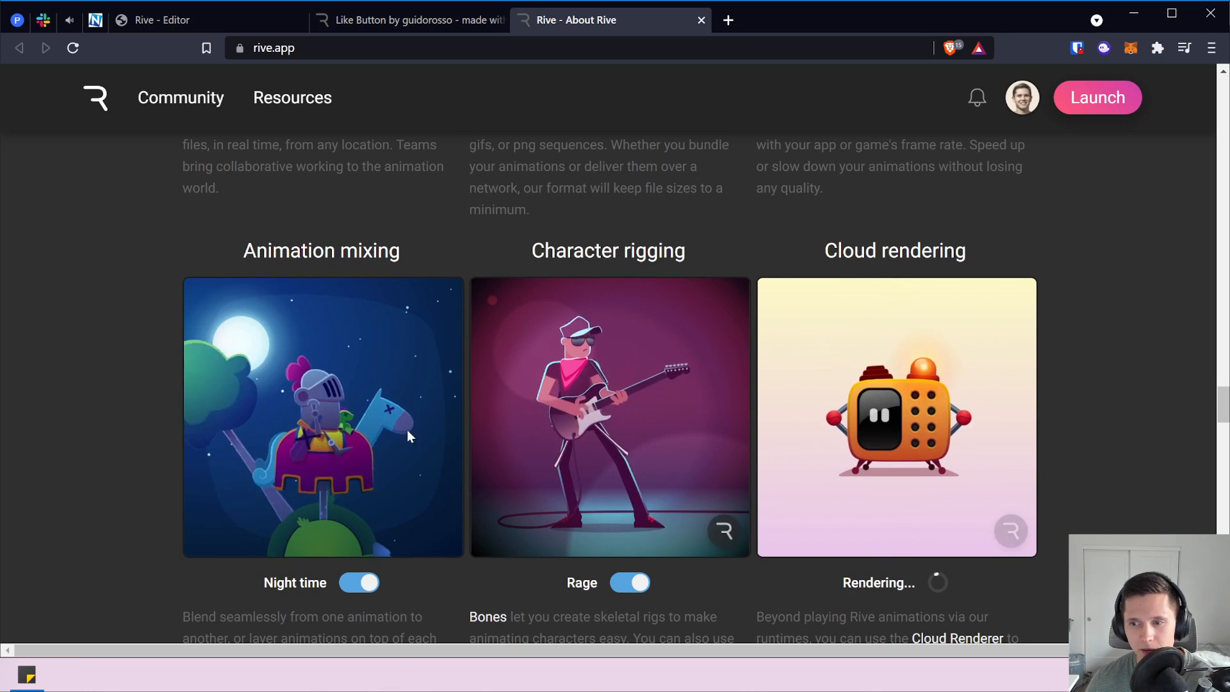
Open the Rive Community showcase and browse its featured animations, with a brief look back at the Like Button page.
click(193, 100)
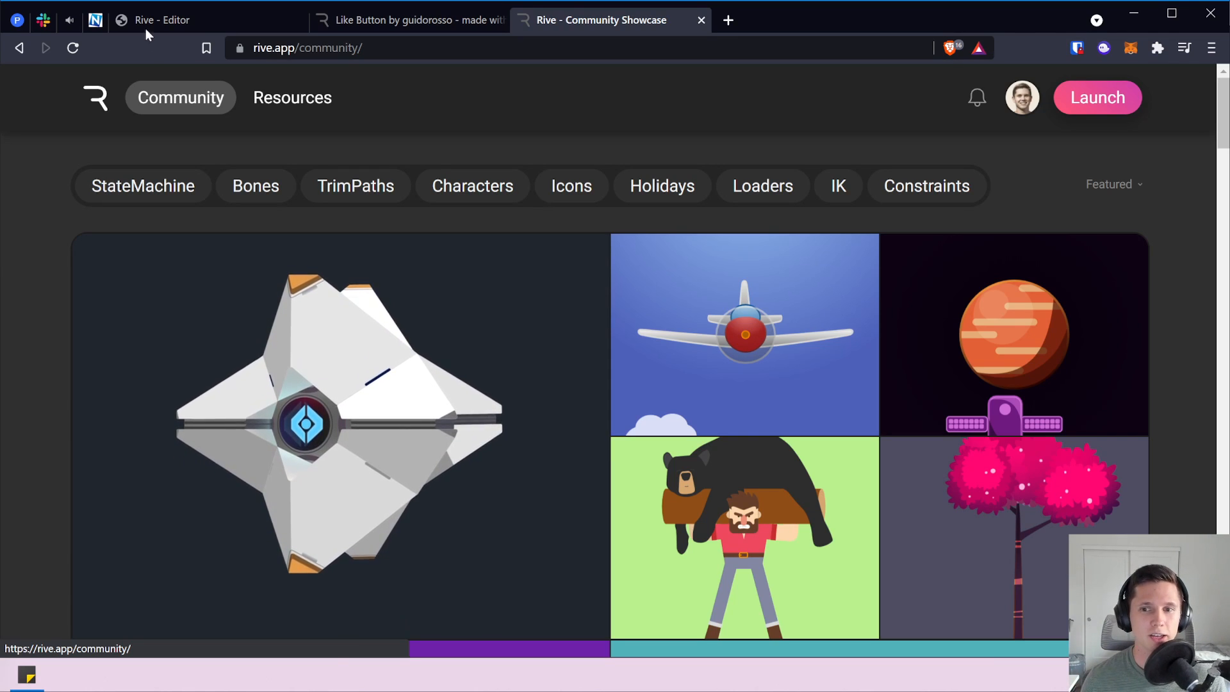
scroll(420, 286, down, 1)
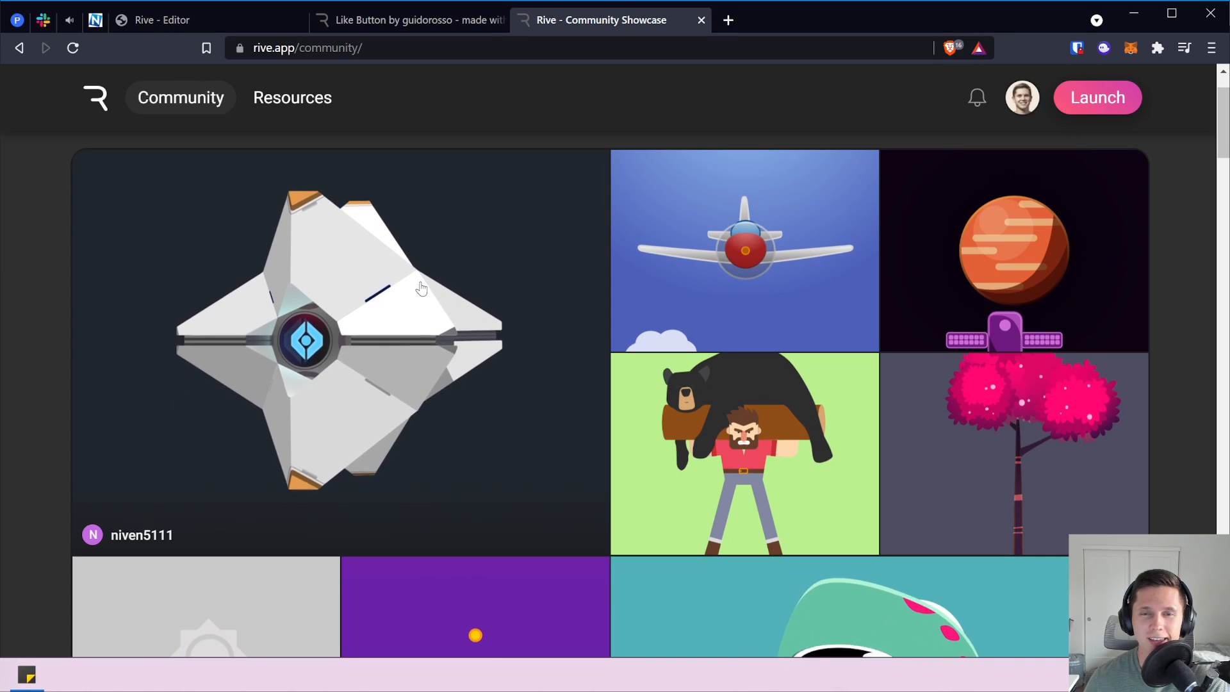
click(451, 17)
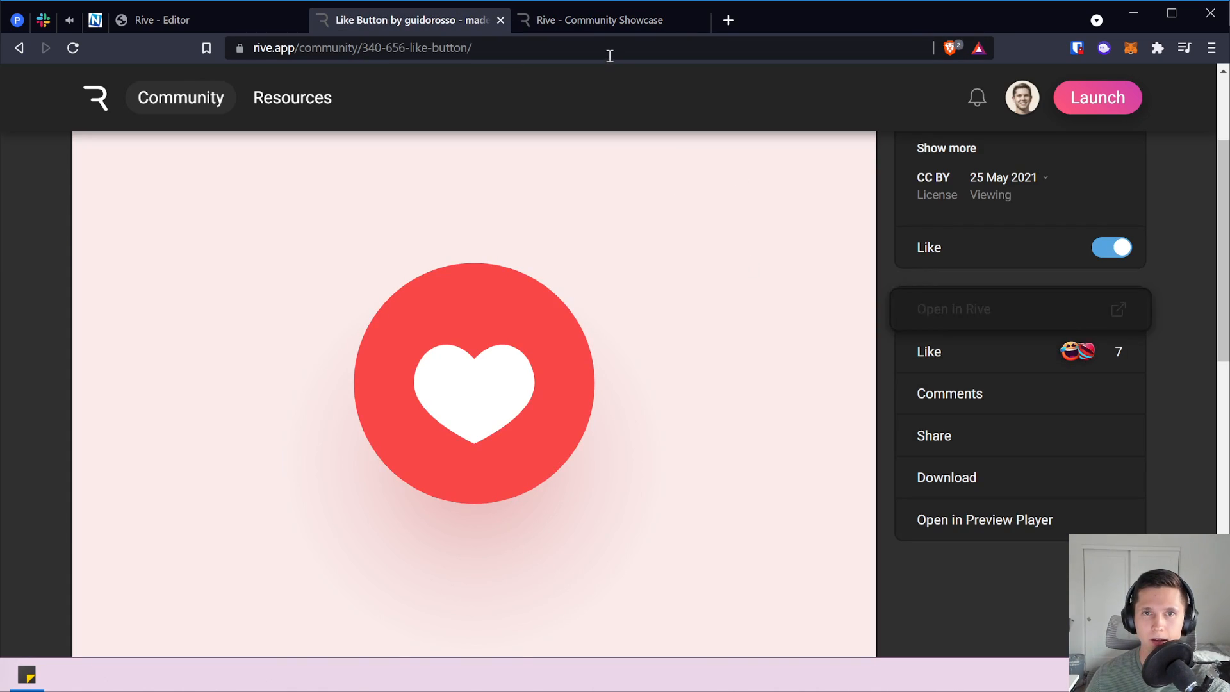
click(587, 22)
scroll(832, 422, down, 3)
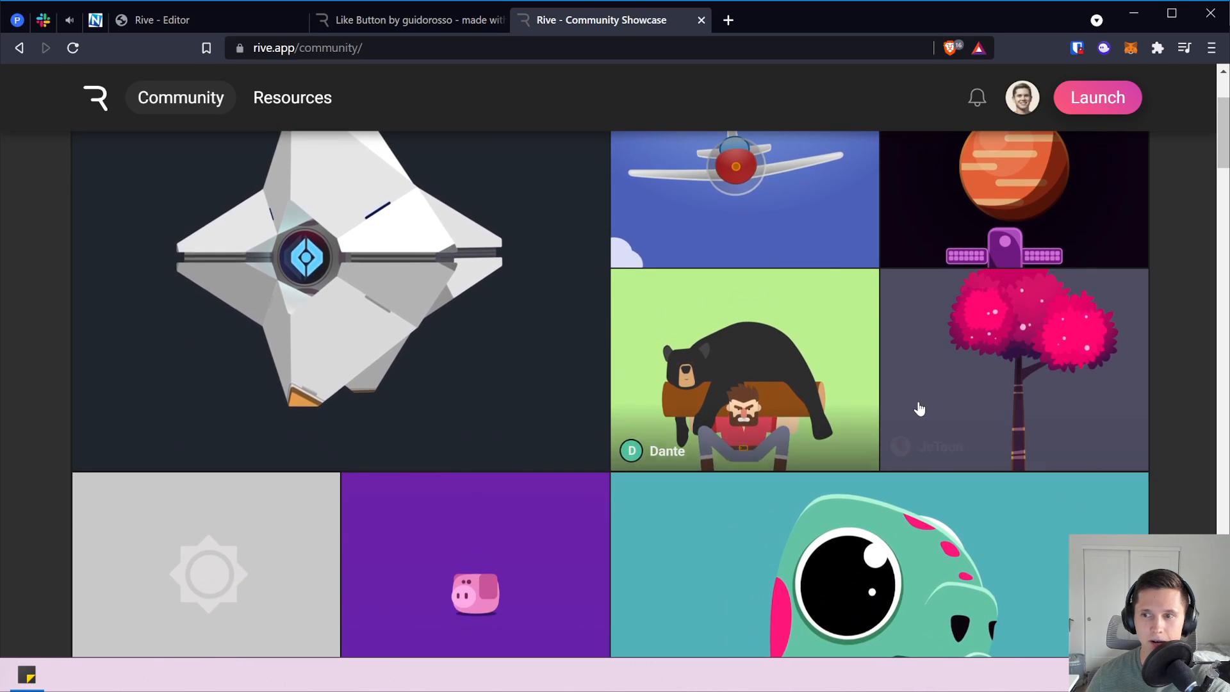
scroll(640, 448, up, 3)
scroll(378, 481, down, 3)
scroll(378, 480, down, 2)
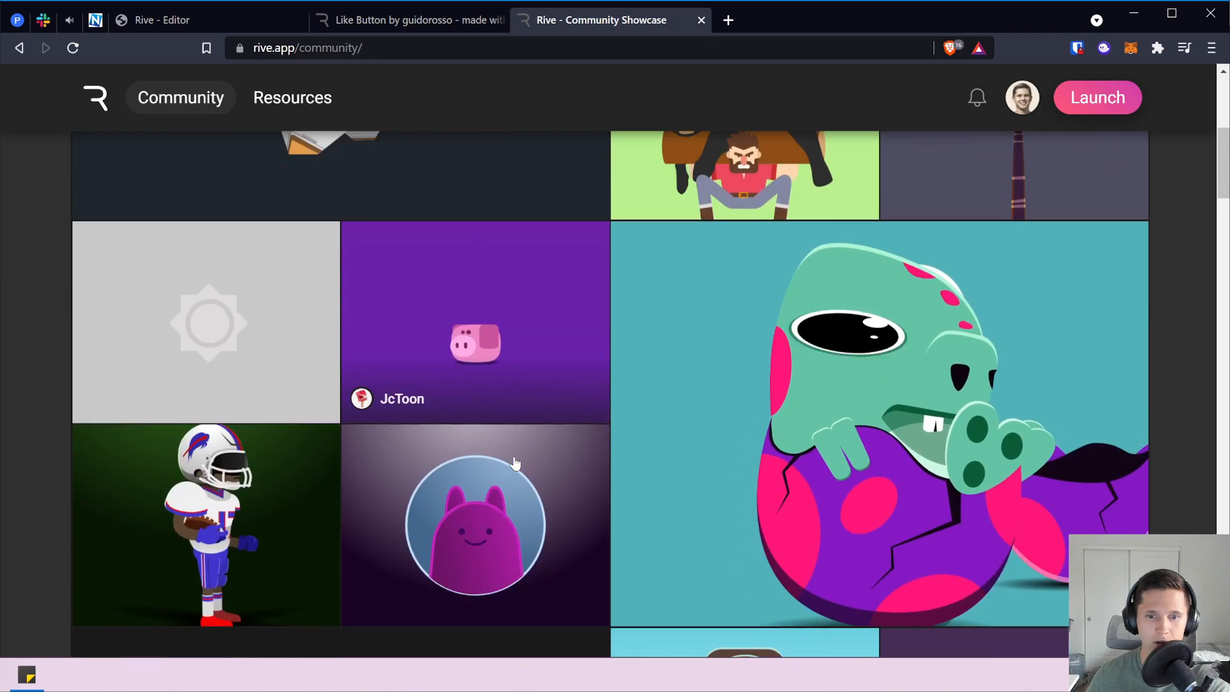
Open the Piggy Bank community animation in the Rive editor and expand its Group and Piggy layers.
click(500, 338)
scroll(576, 384, down, 3)
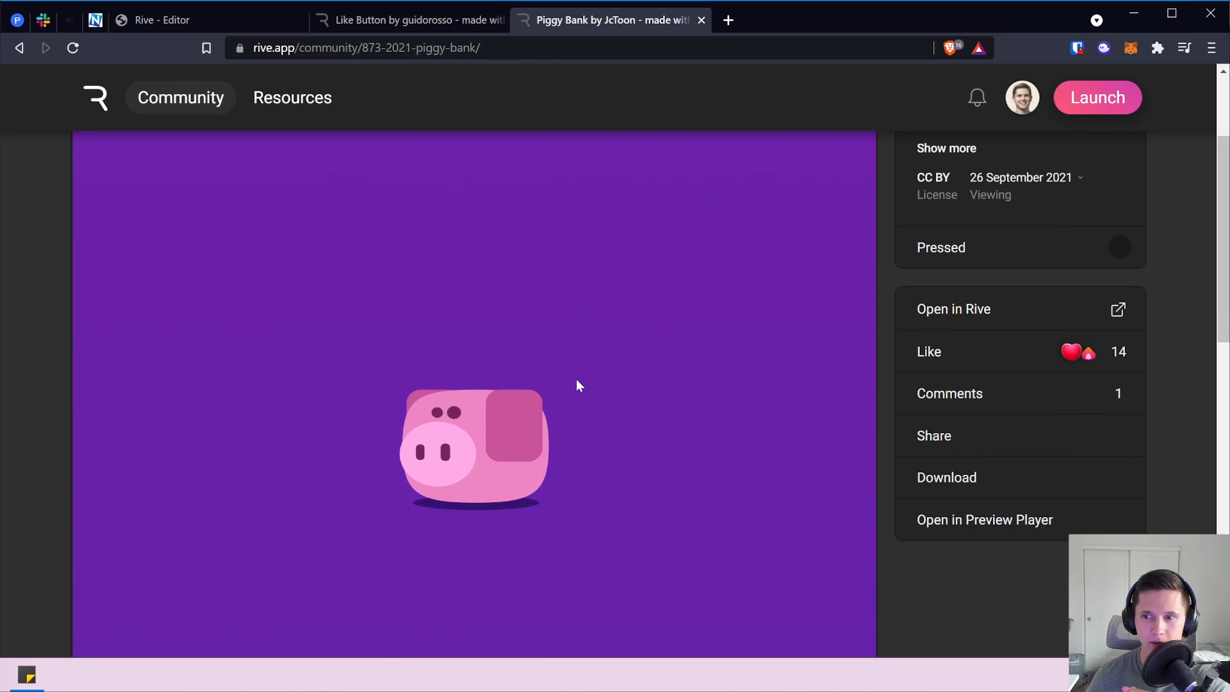
click(943, 317)
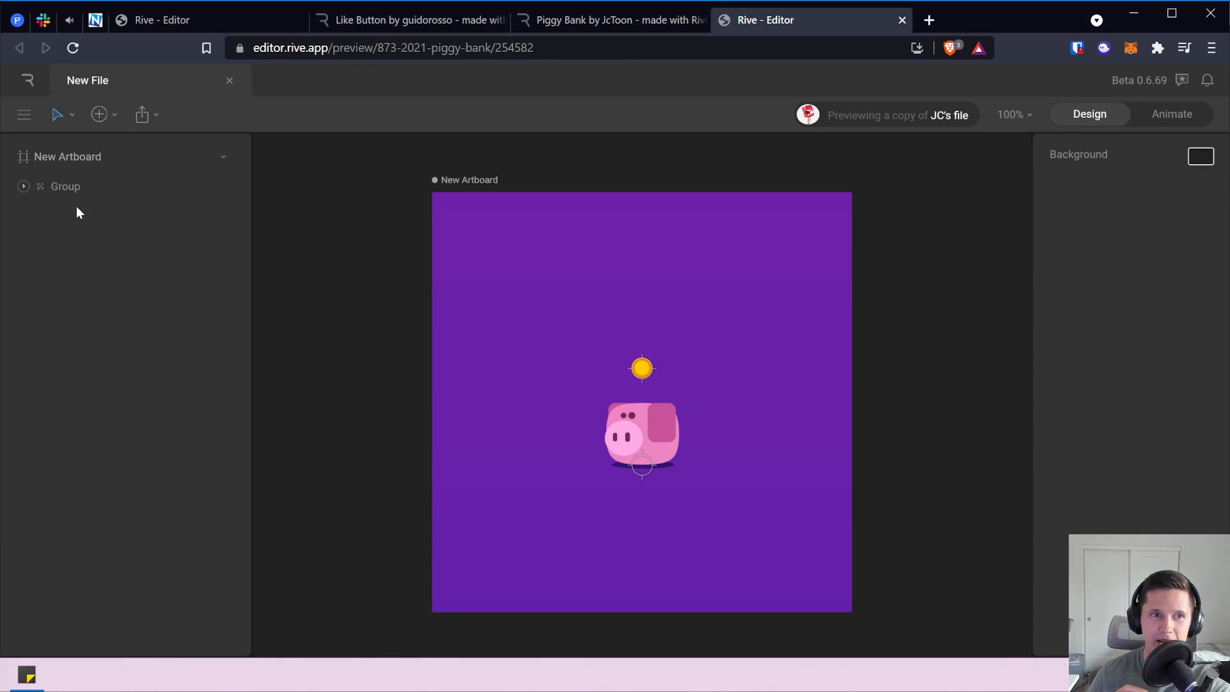
click(22, 186)
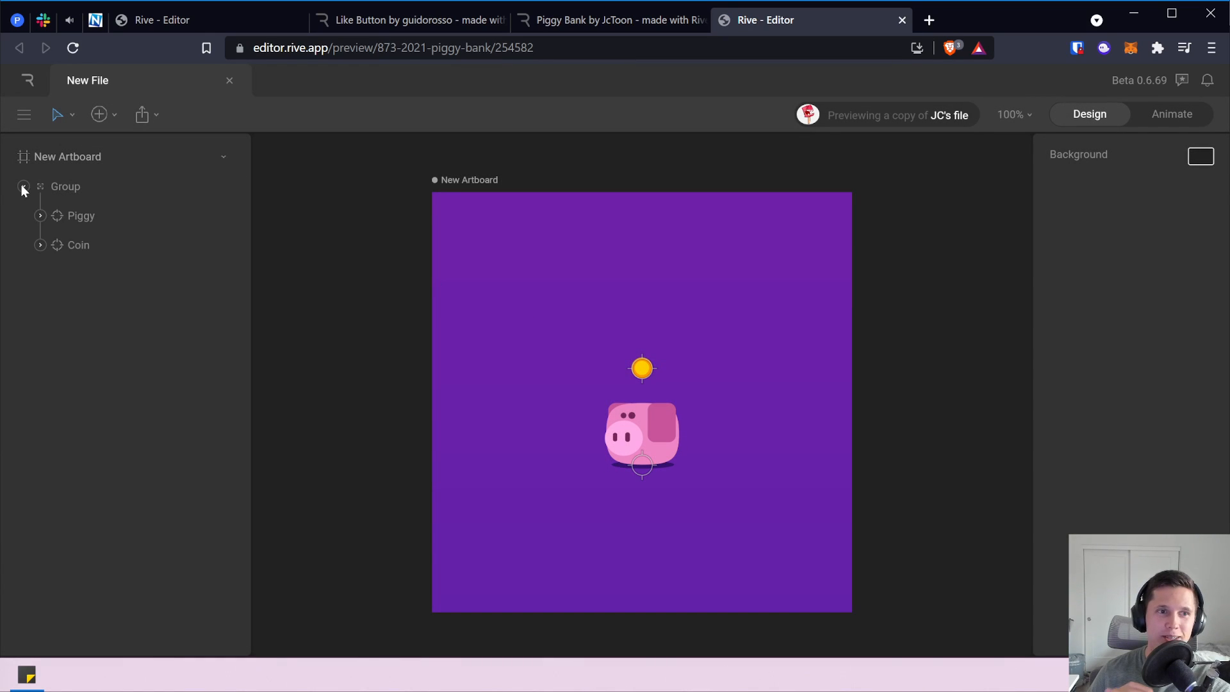
click(41, 214)
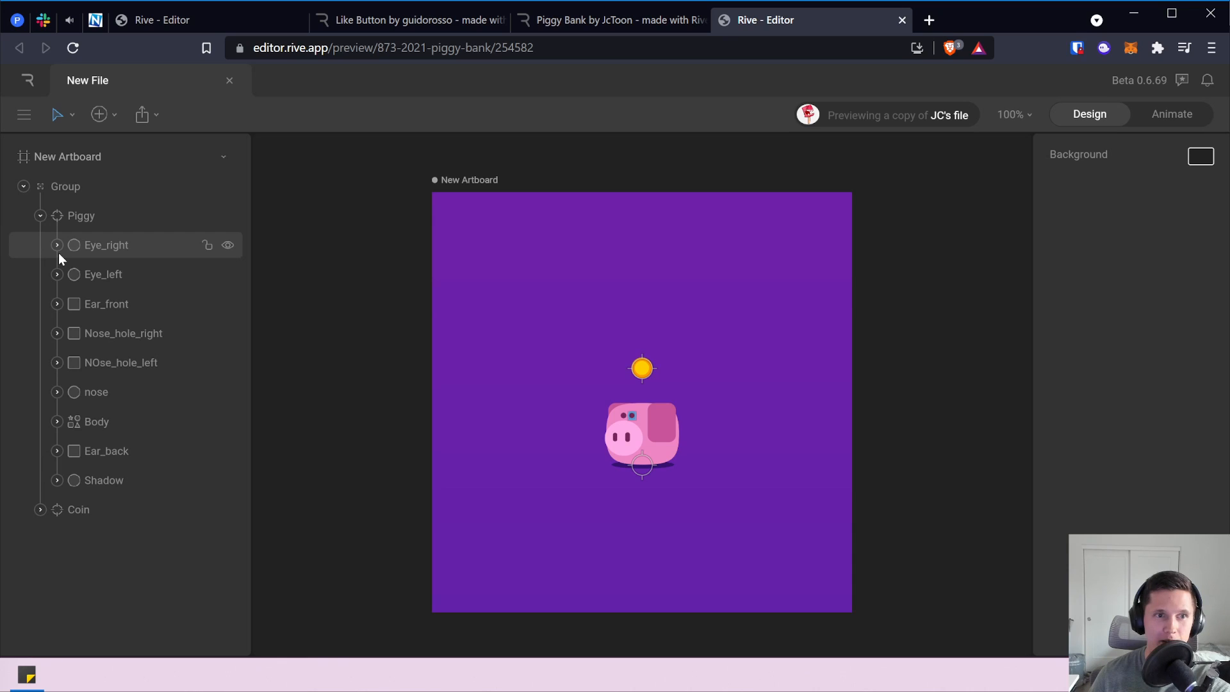
Switch the Piggy Bank file to Animate mode, back to Design and again to Animate.
click(1185, 118)
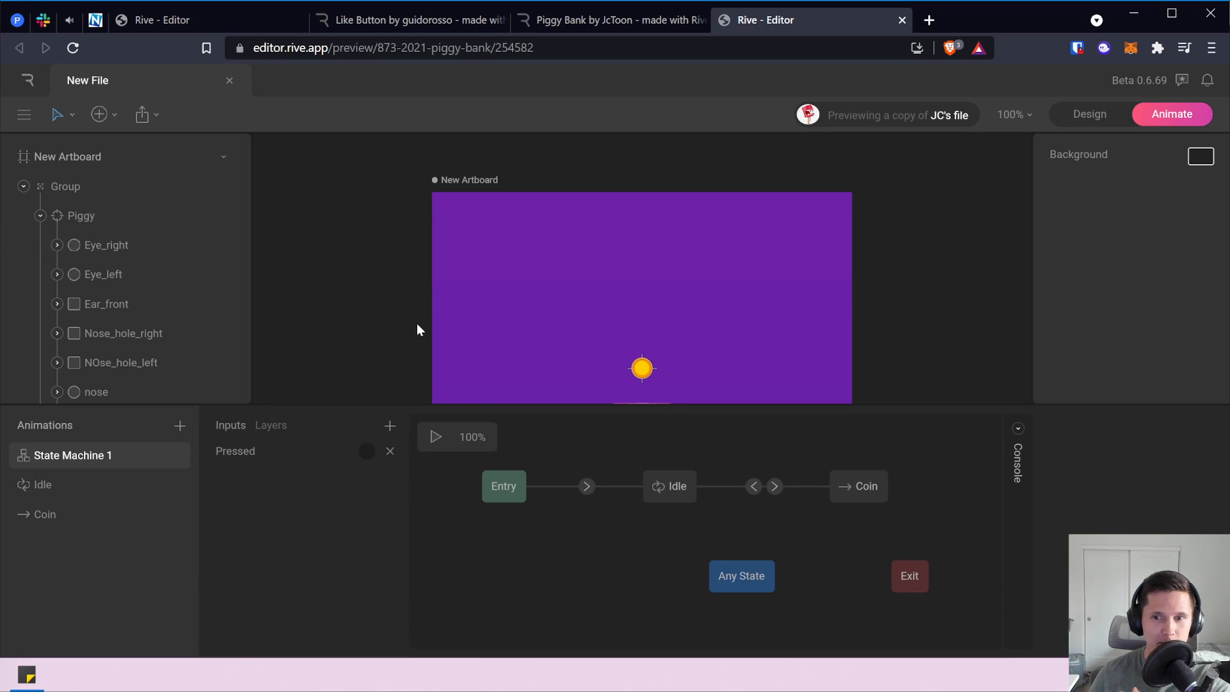
scroll(416, 326, down, 5)
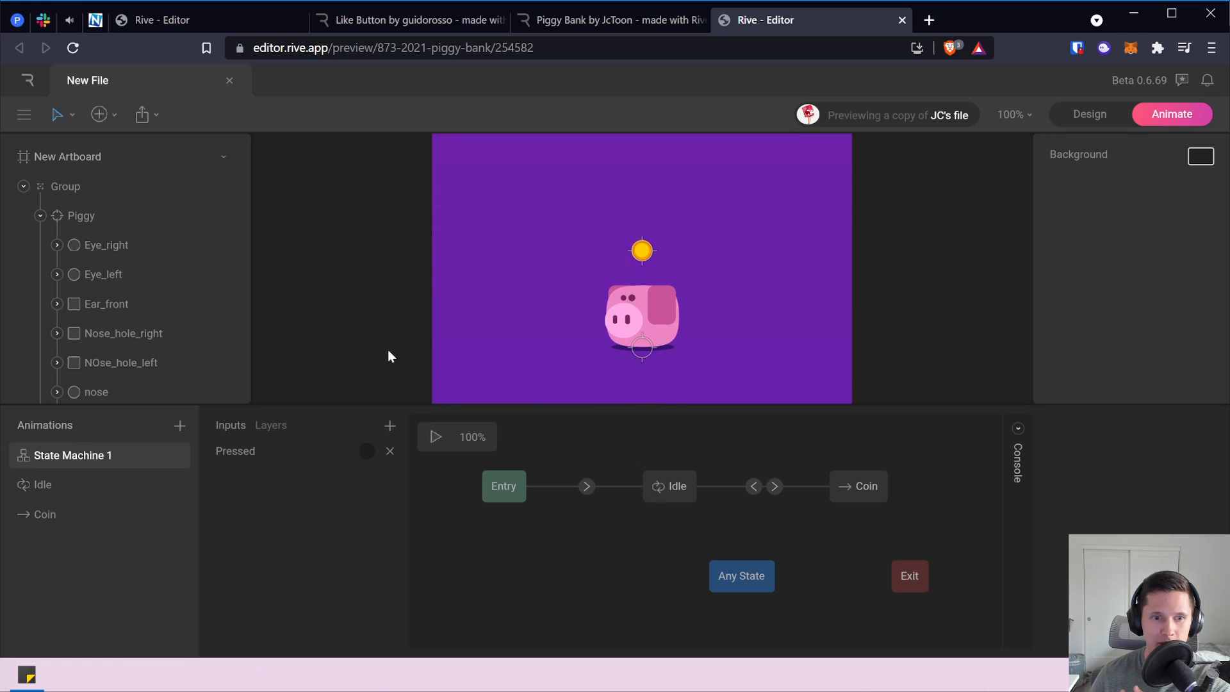
click(1098, 114)
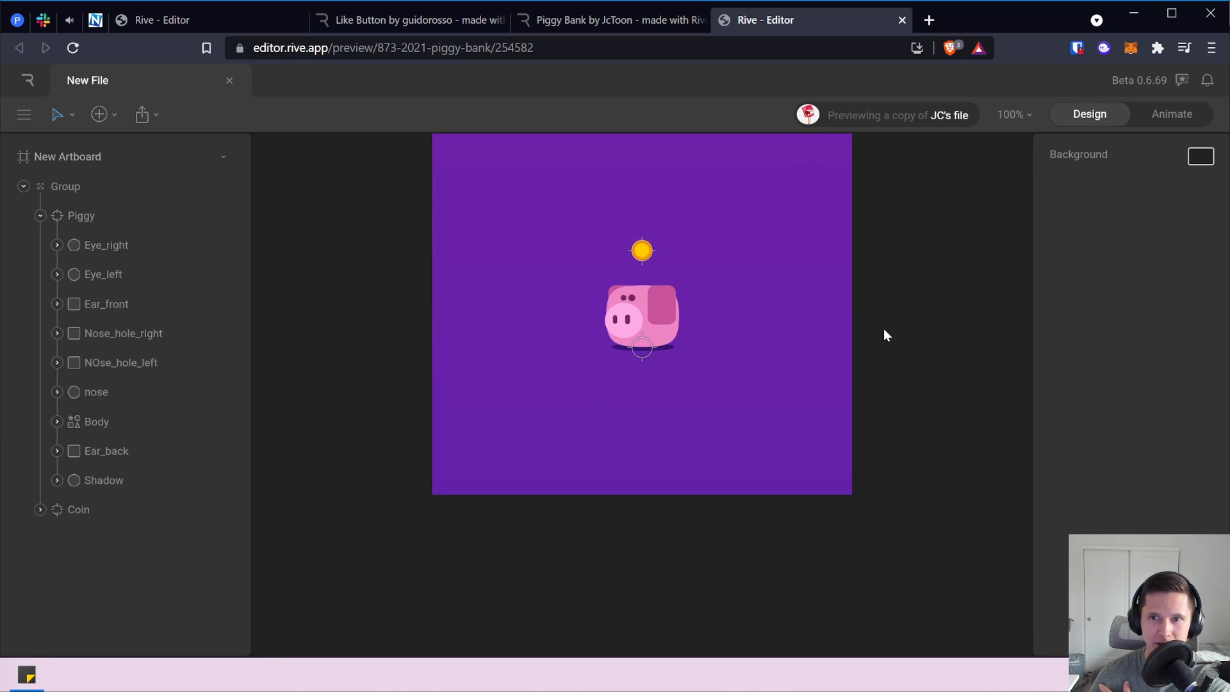
click(1199, 121)
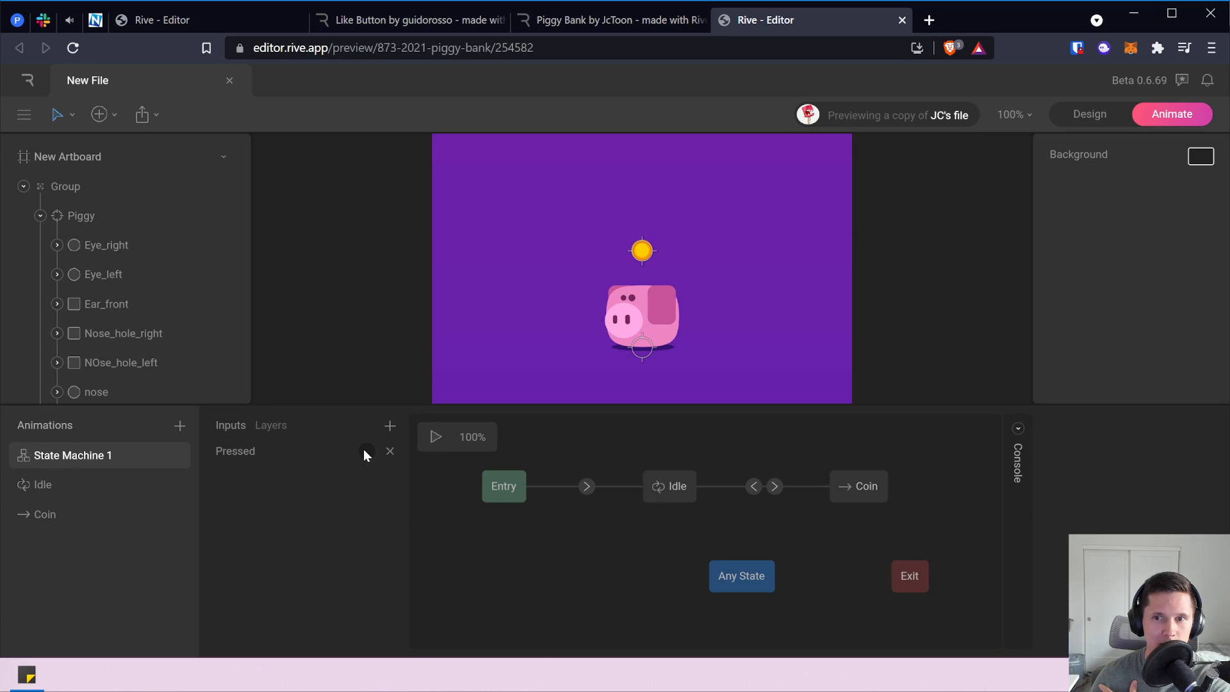
Play State Machine 1 and trigger its Pressed input several times to run the Coin animation.
click(437, 441)
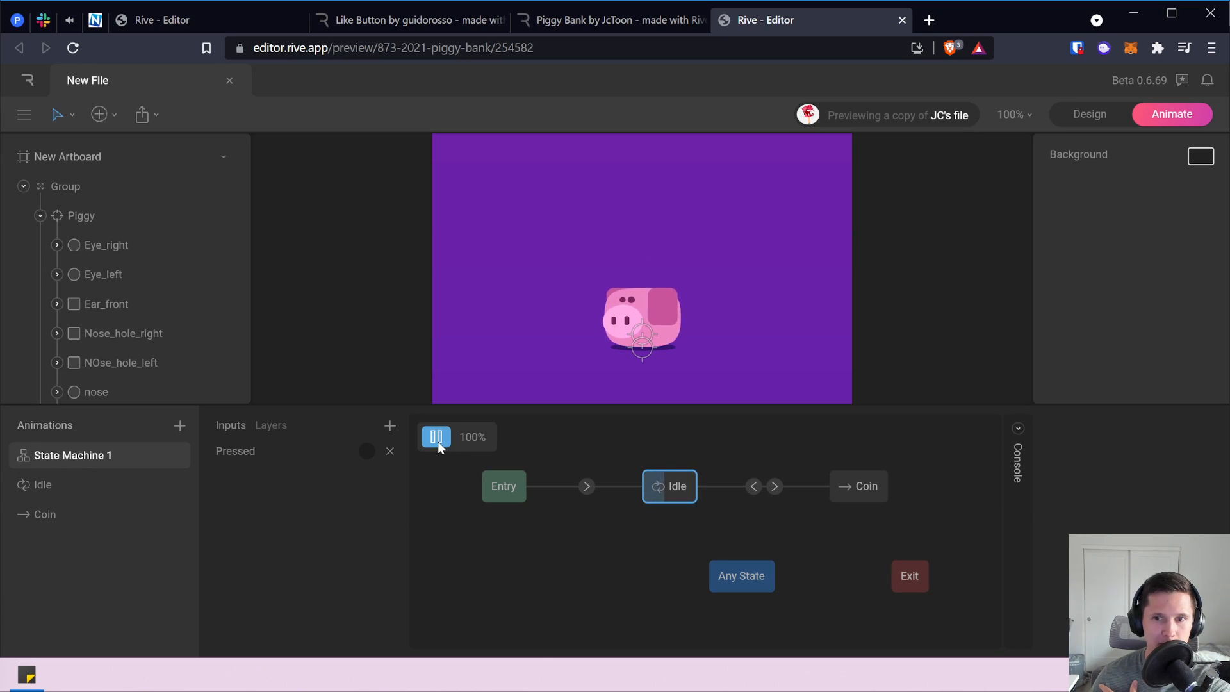
click(366, 451)
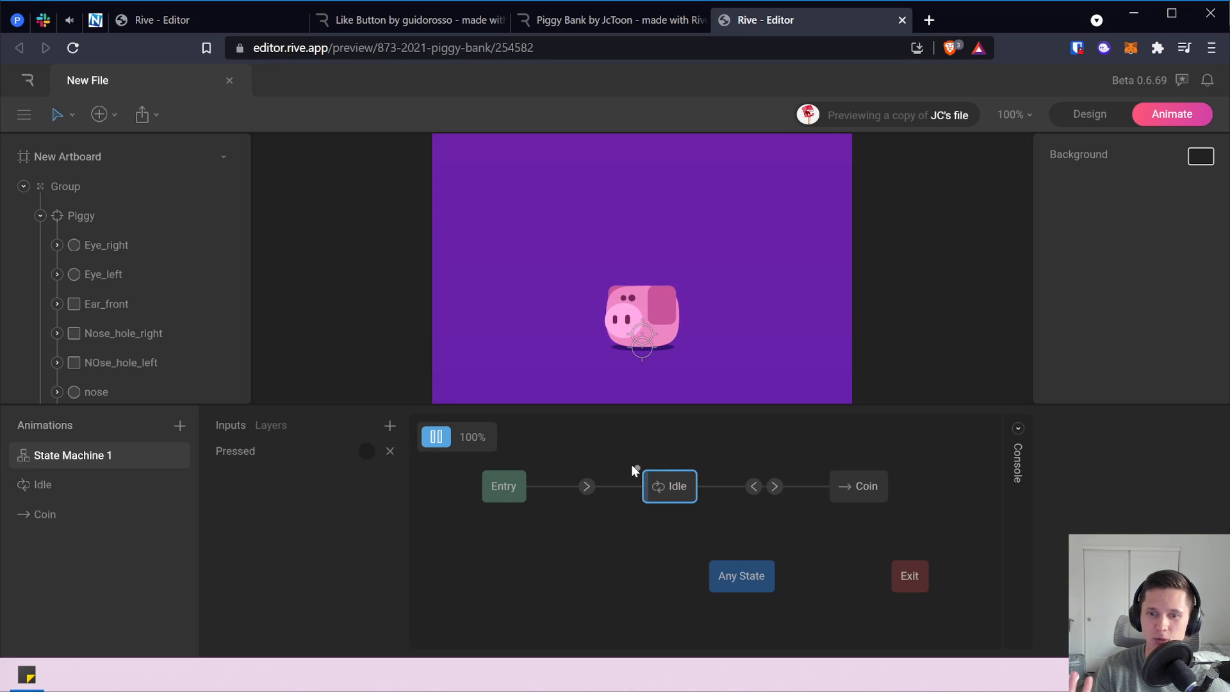
click(364, 451)
click(364, 451)
click(363, 451)
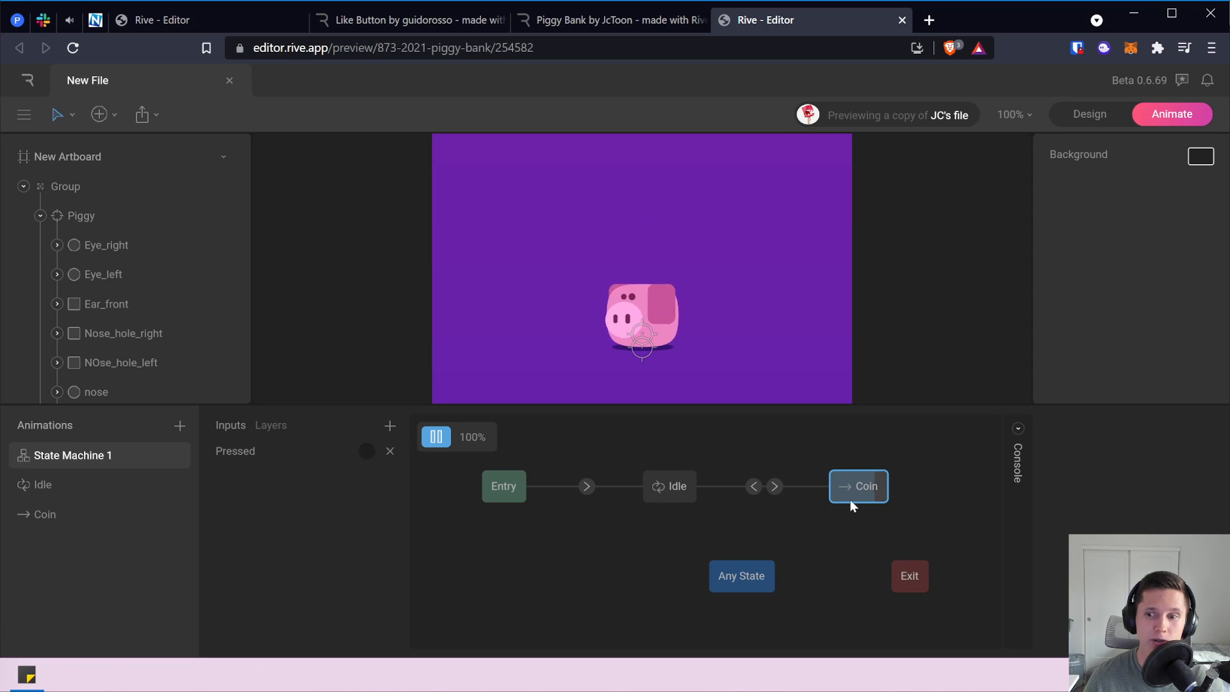
click(362, 451)
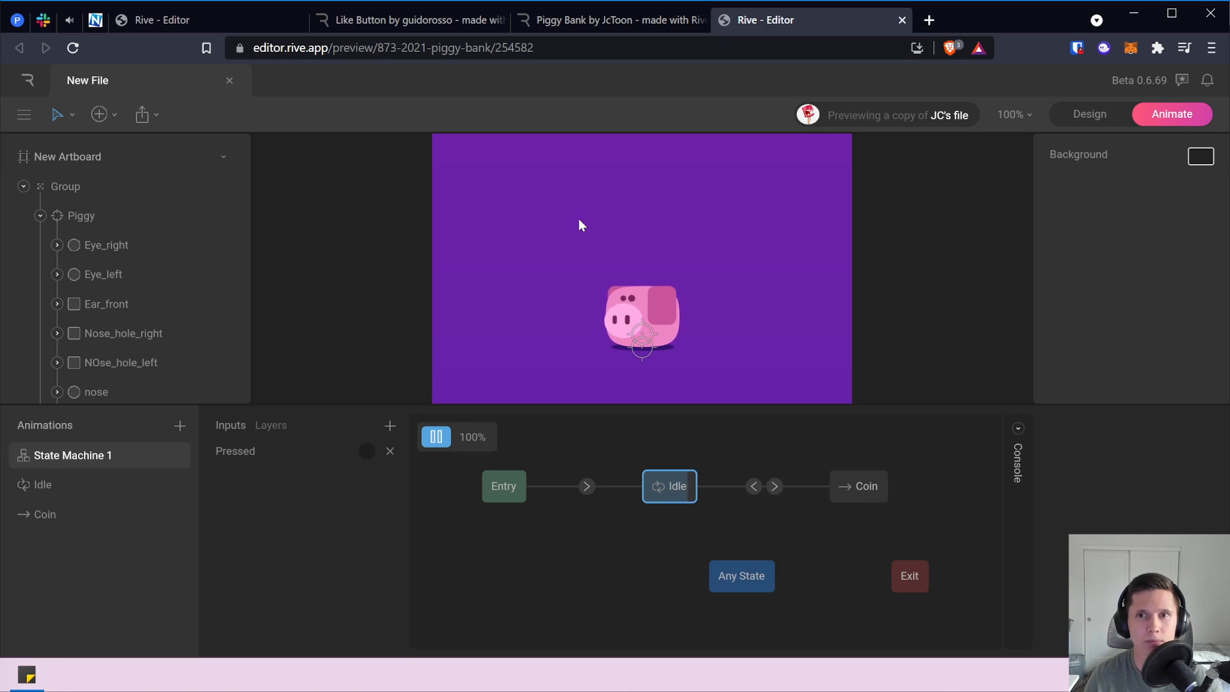
Open dribbble.com in a new browser tab.
click(928, 16)
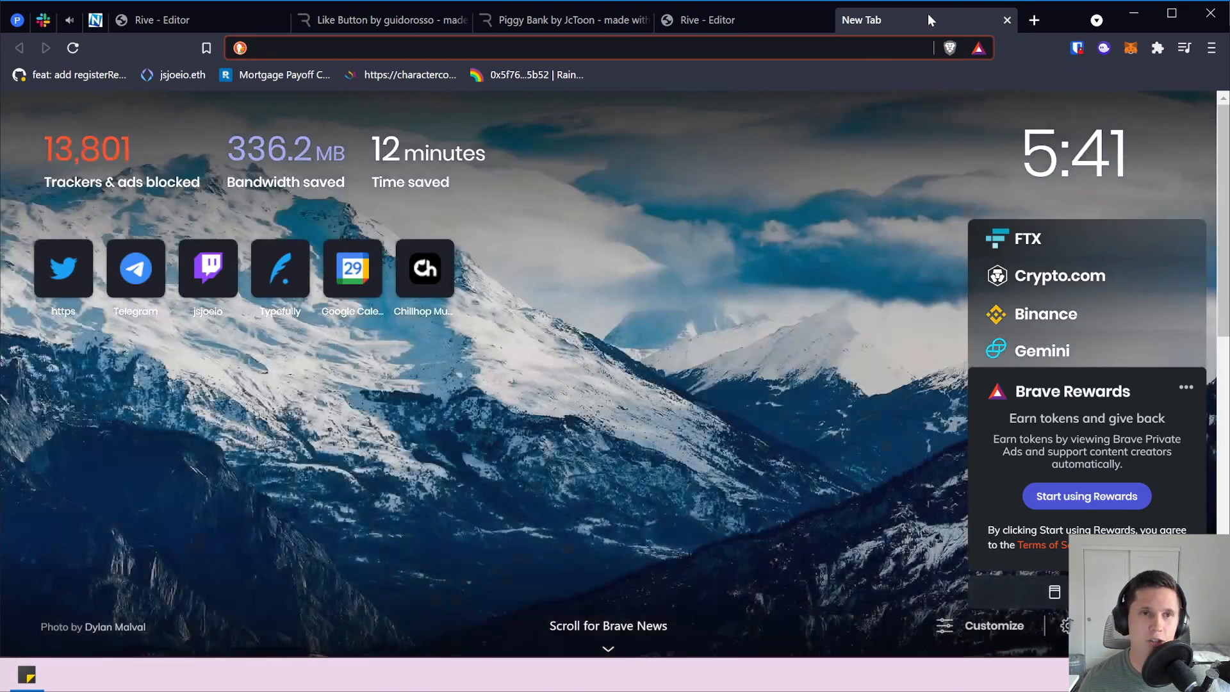
text(dribb)
key(Return)
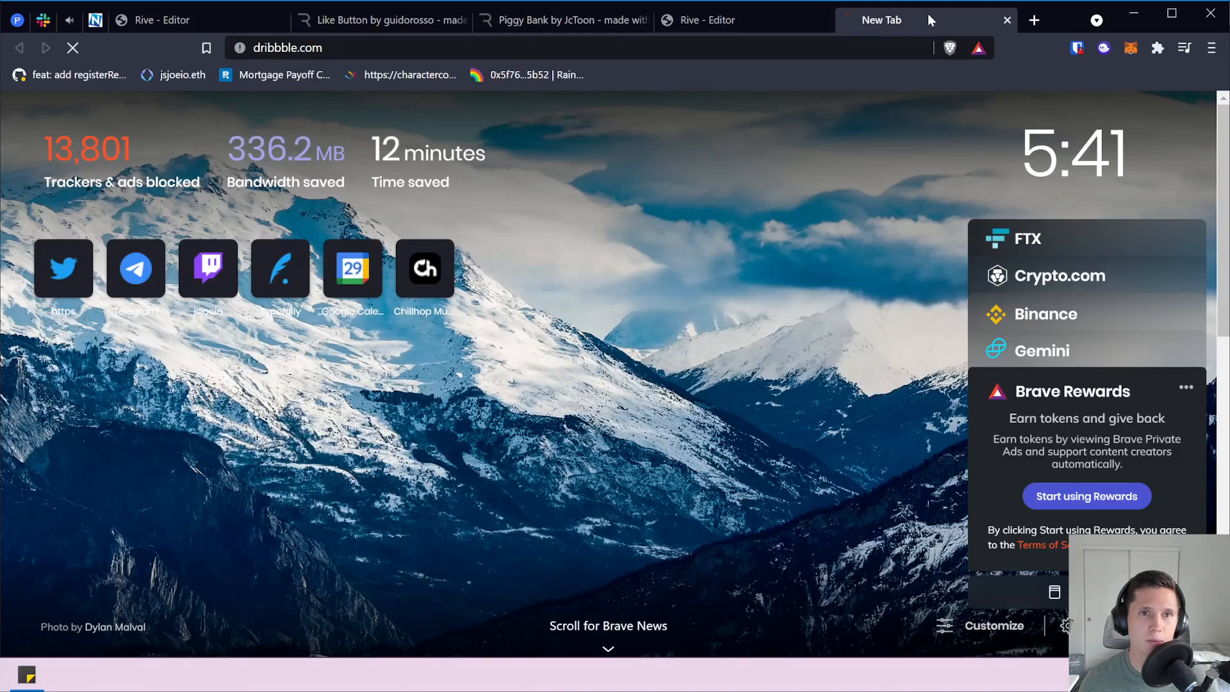
Open the Sisteron shot from the popular Dribbble shots and dismiss the Google sign-in prompt.
scroll(460, 366, down, 5)
click(459, 367)
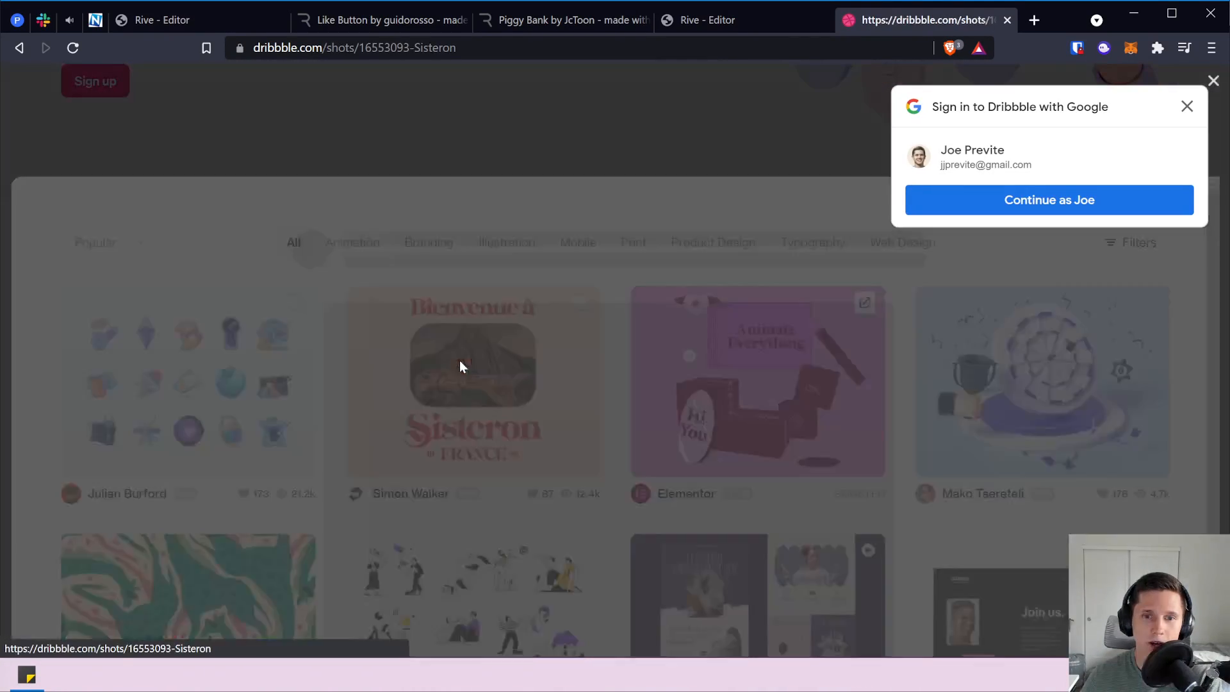
click(1187, 106)
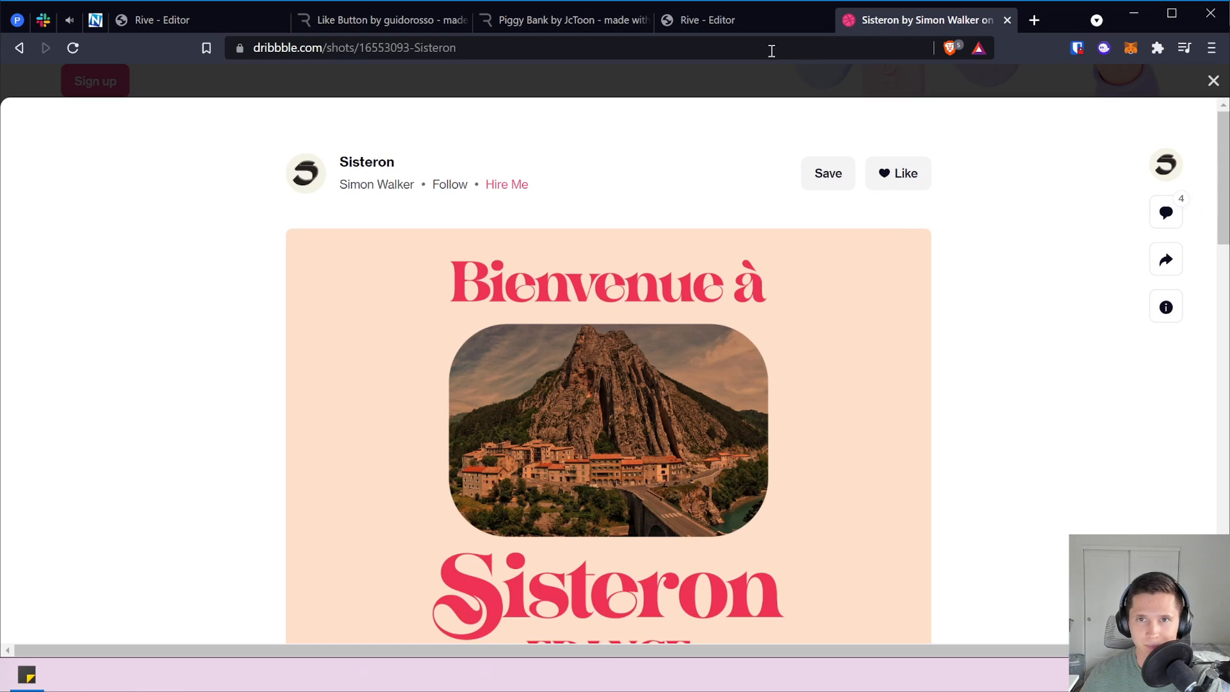
Return to the Rive editor's file browser and open the like-animation file.
click(362, 20)
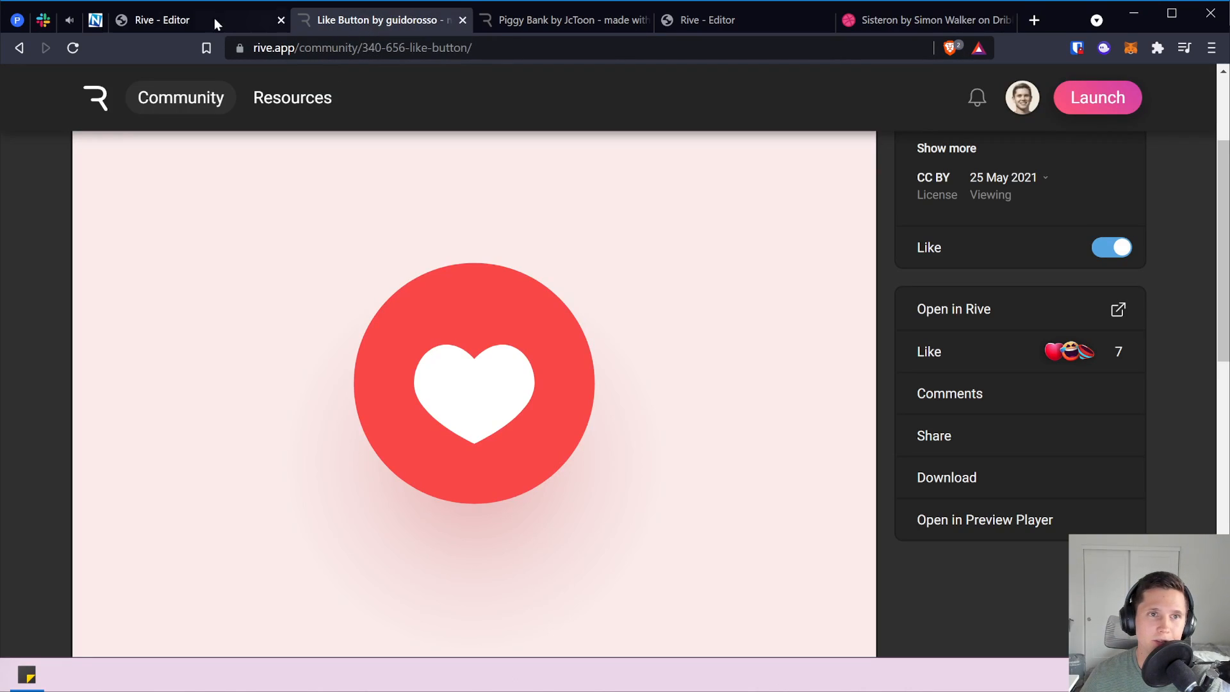
click(192, 18)
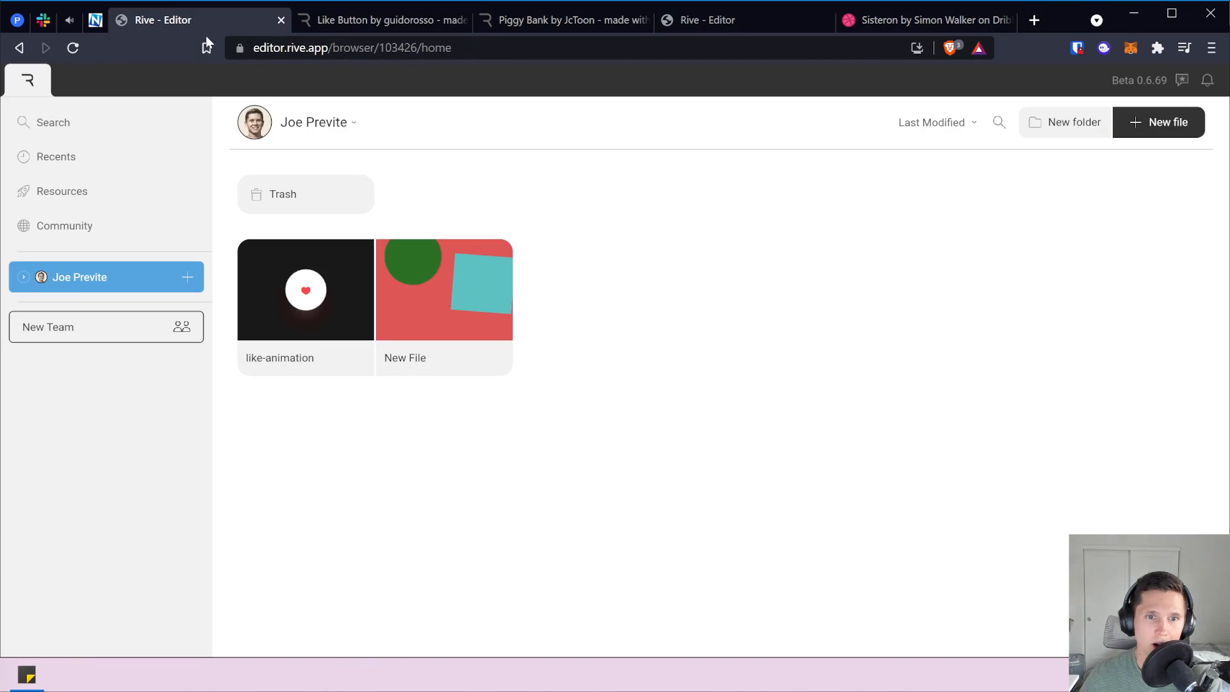
double_click(303, 269)
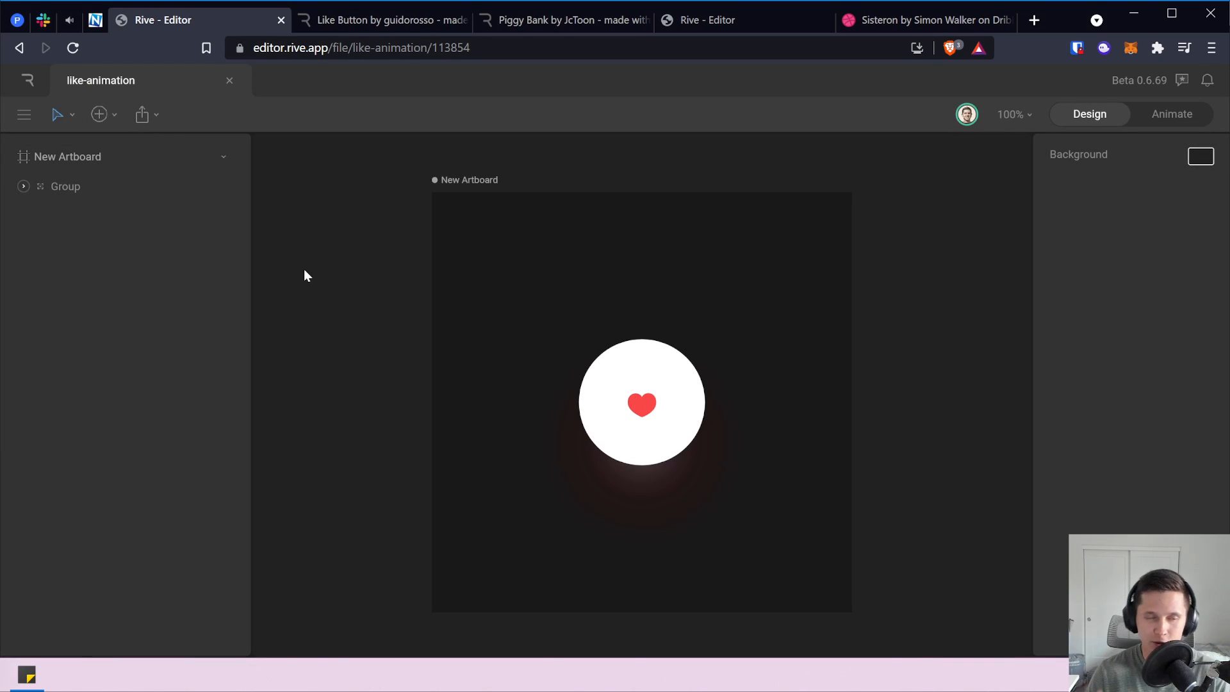
React to the Like Button community post with an emoji and open its file in the Rive editor.
click(385, 20)
mouse_move(1035, 318)
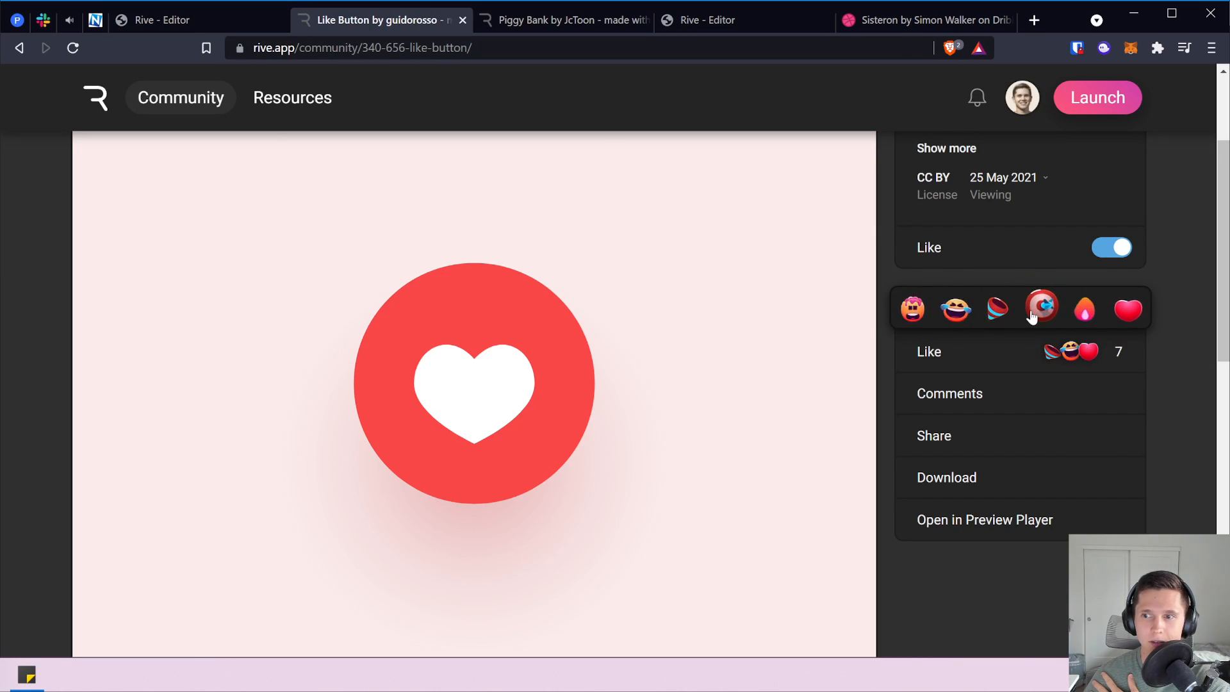
click(922, 310)
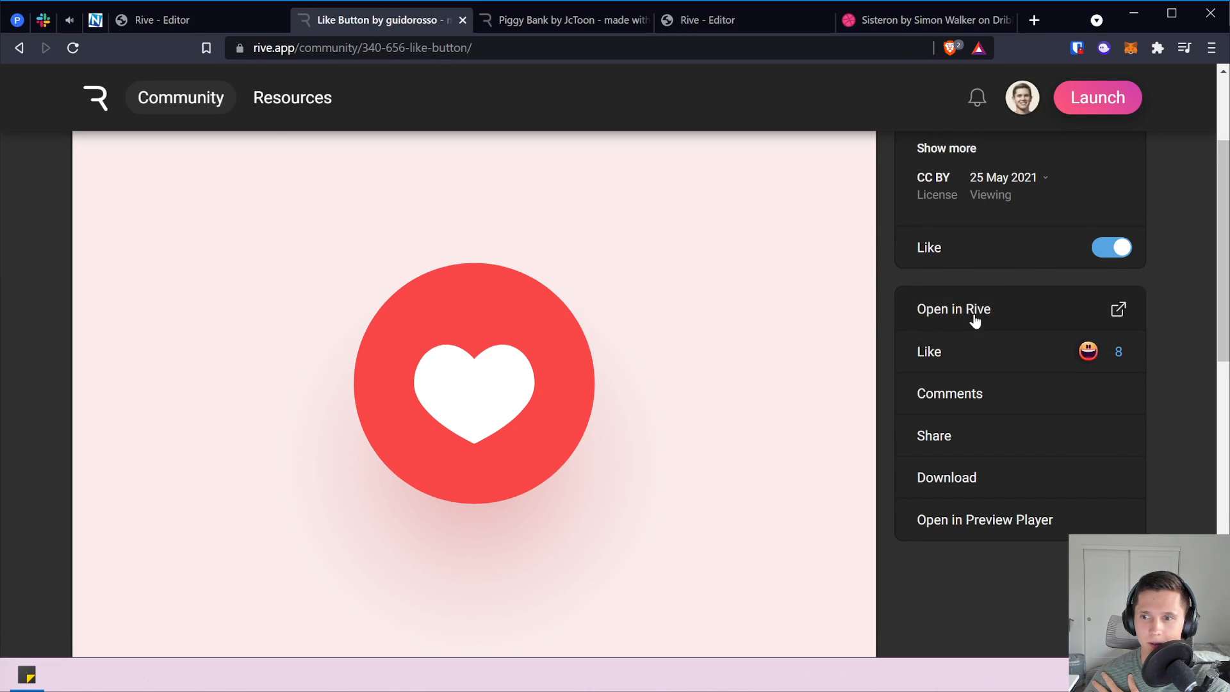
click(970, 312)
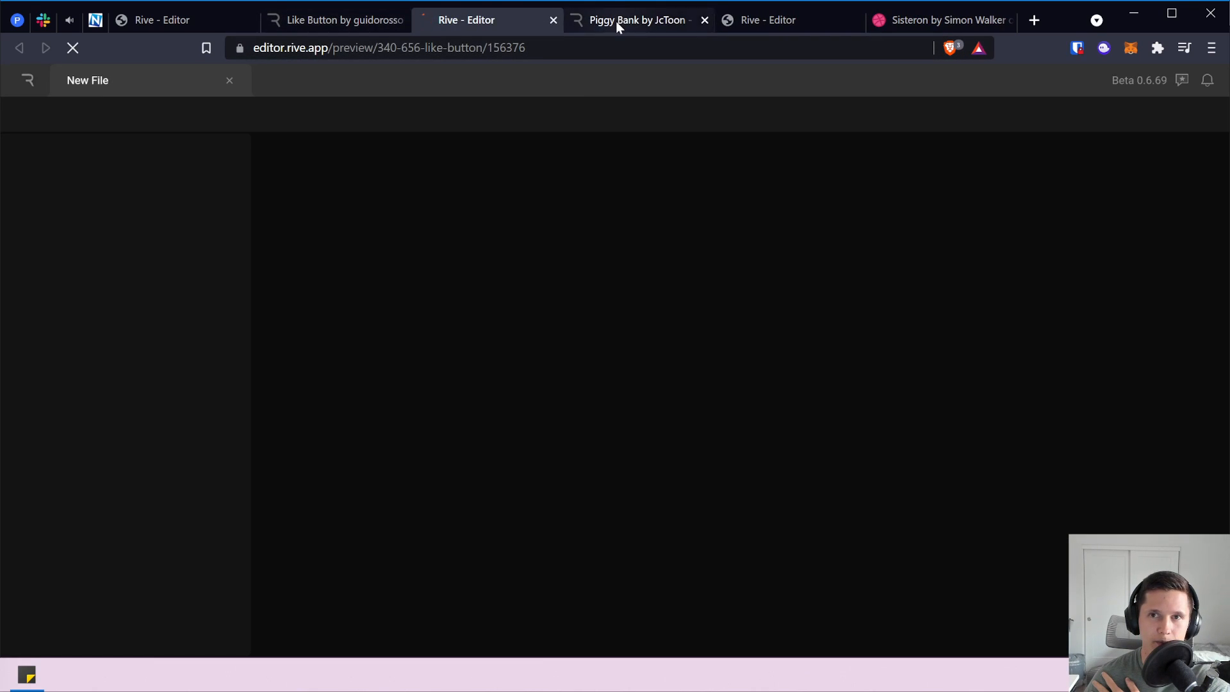
Close the Piggy Bank page, its editor and the Dribbble tab, and expand Group in the Like Button preview.
click(616, 22)
click(705, 20)
click(705, 20)
click(702, 20)
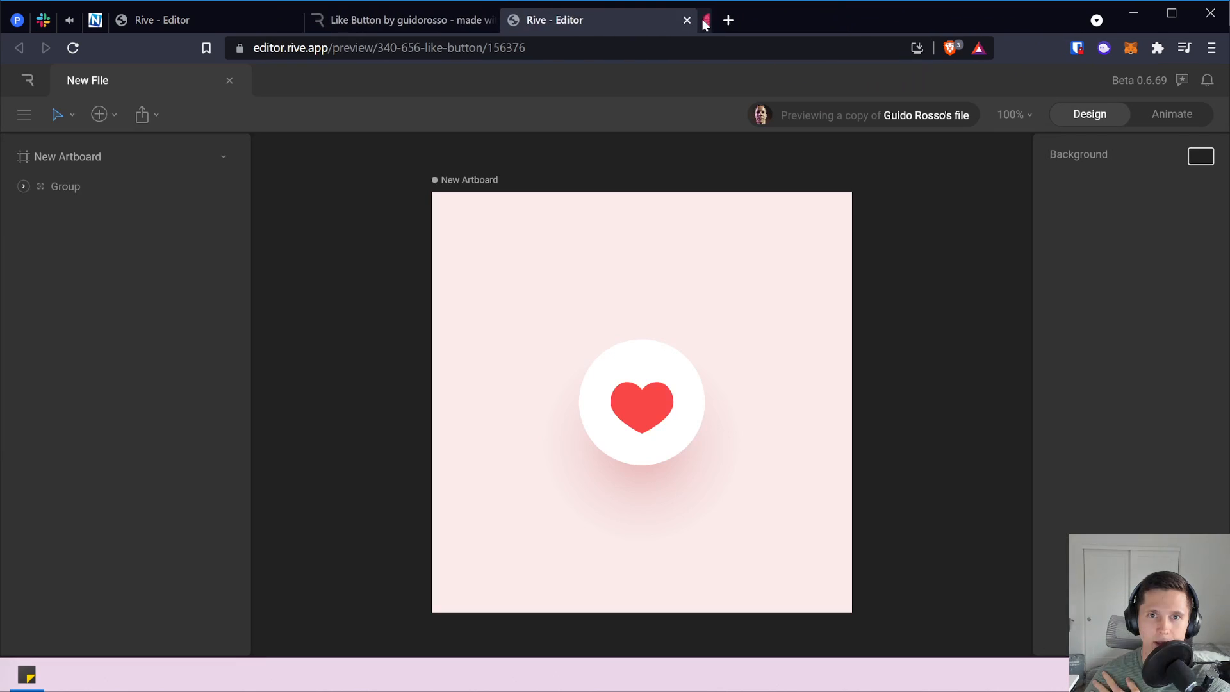
click(23, 186)
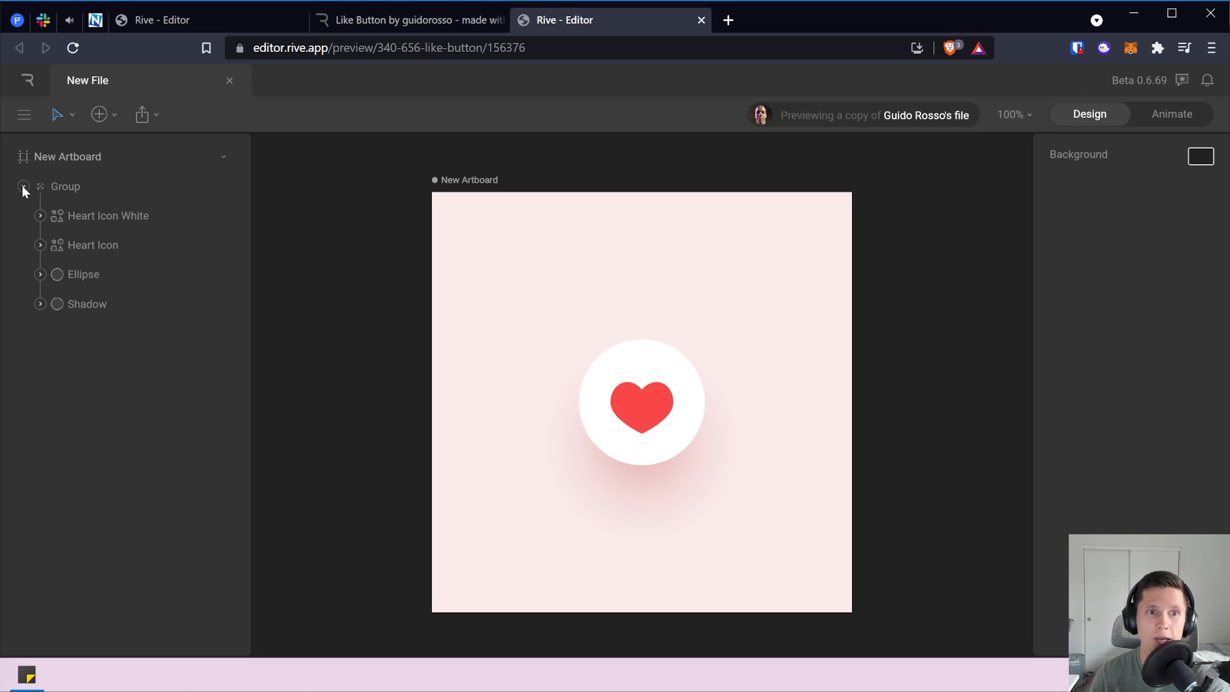
Check like-animation against the Like Button community page and select Group in the like-animation file.
click(177, 20)
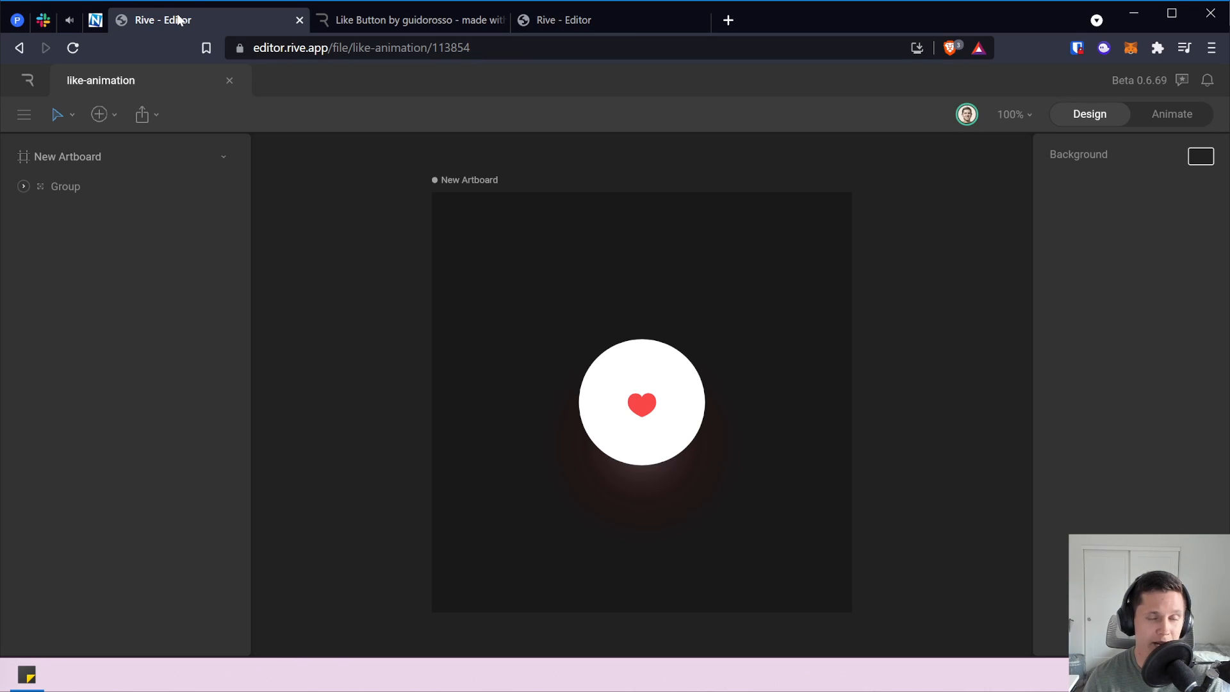
click(388, 20)
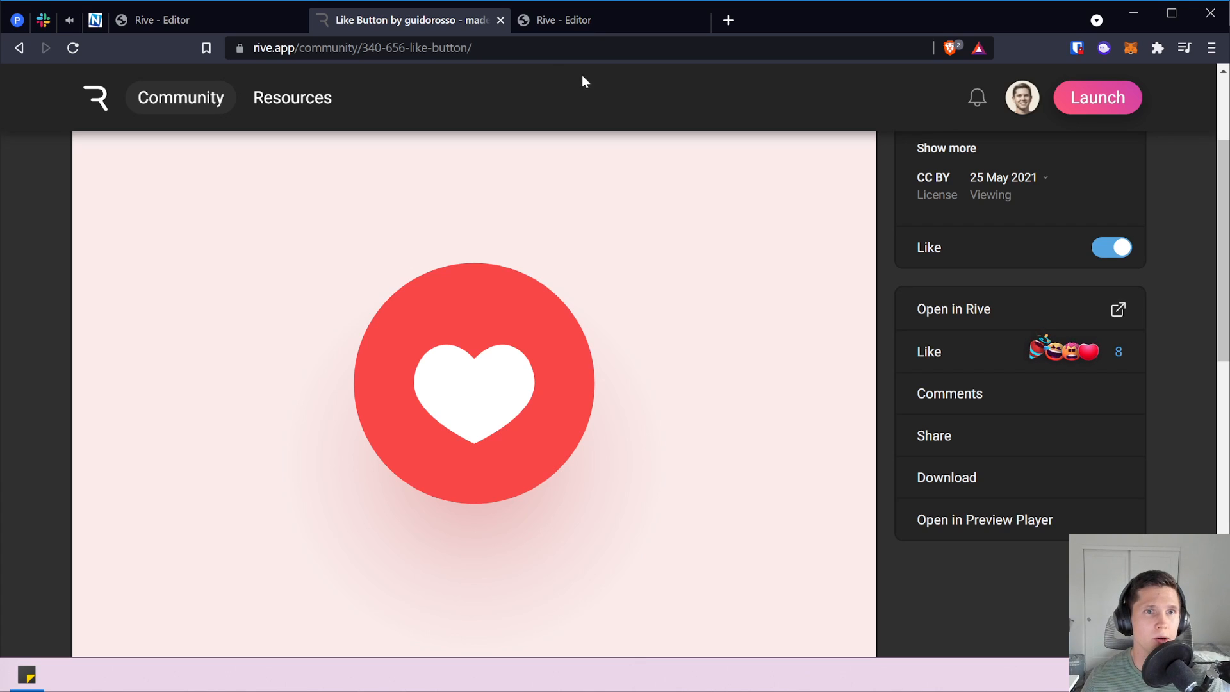
click(240, 18)
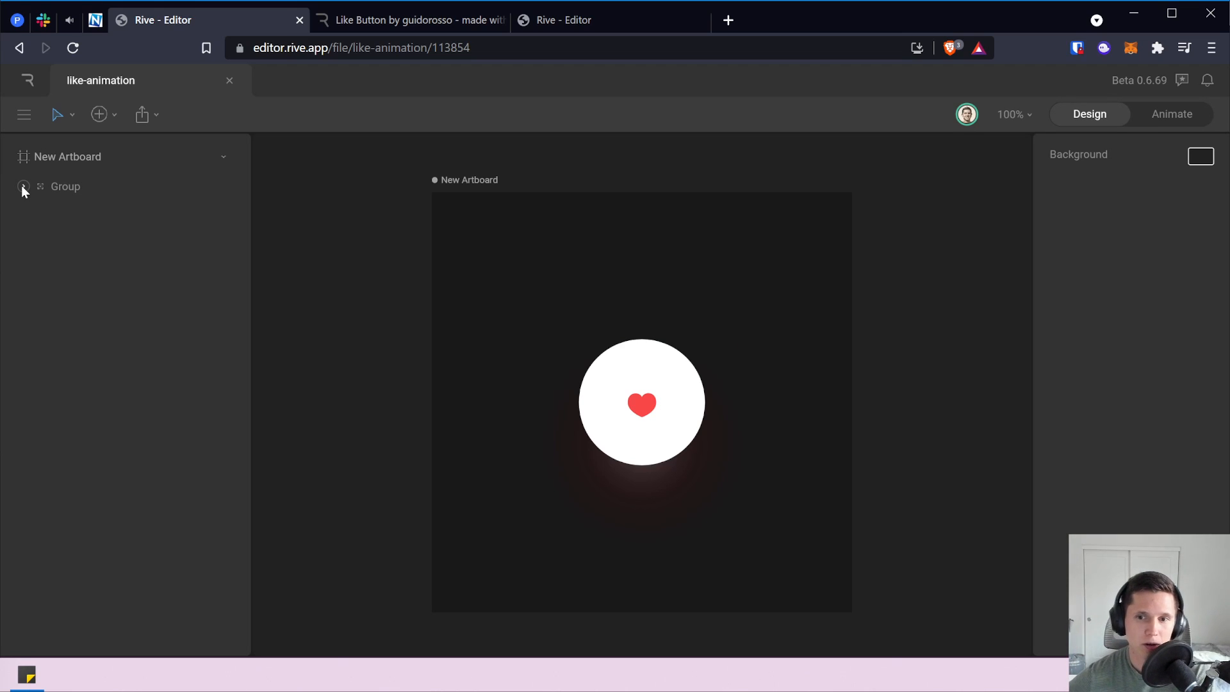
key(alt+Tab)
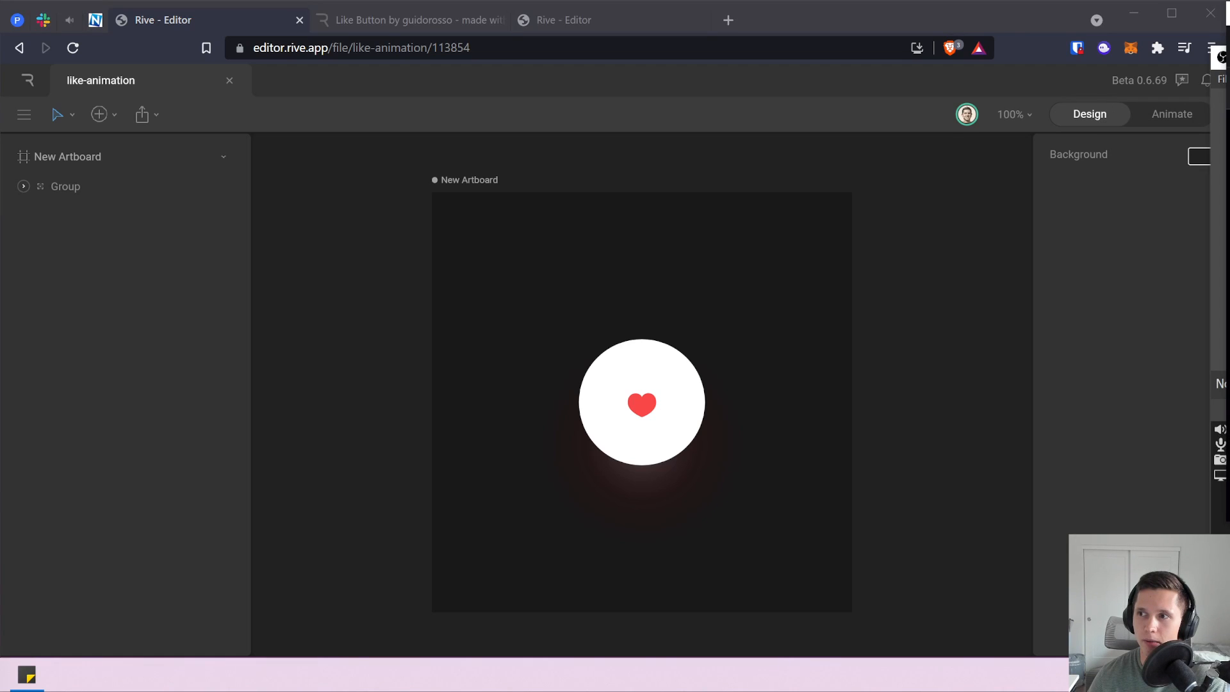
click(32, 187)
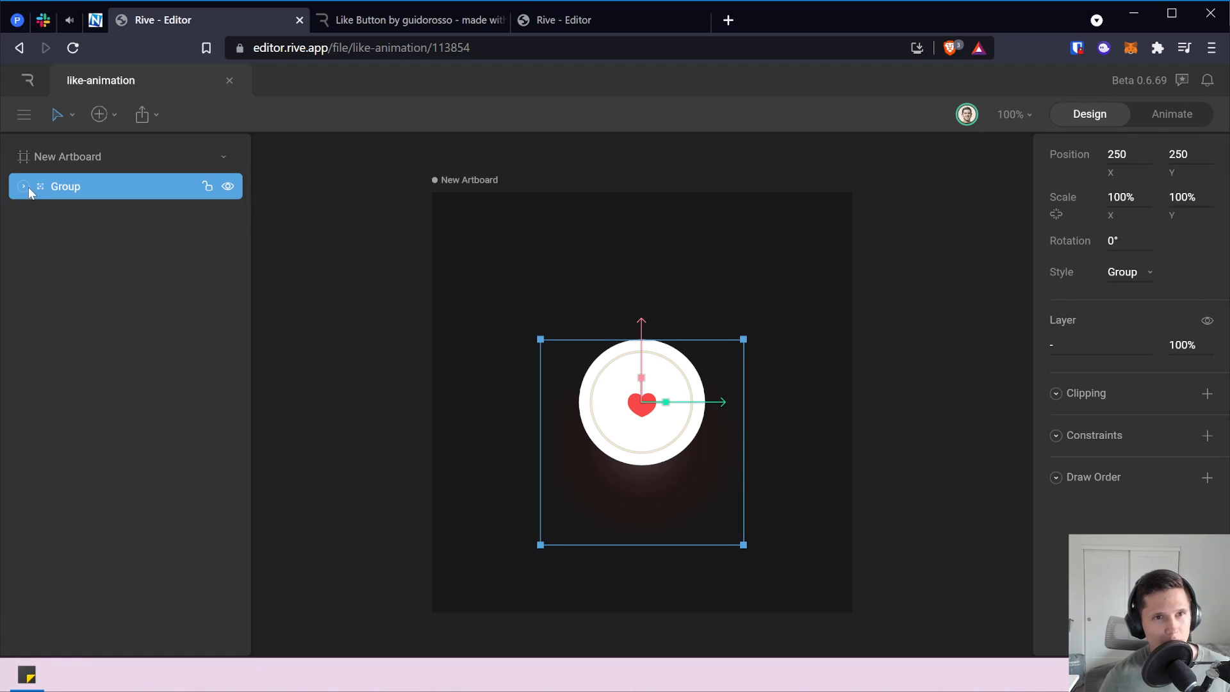
Reorder the browser tabs so the Like Button preview file sits directly beside the like-animation file.
click(410, 25)
drag(418, 25, 613, 22)
click(358, 21)
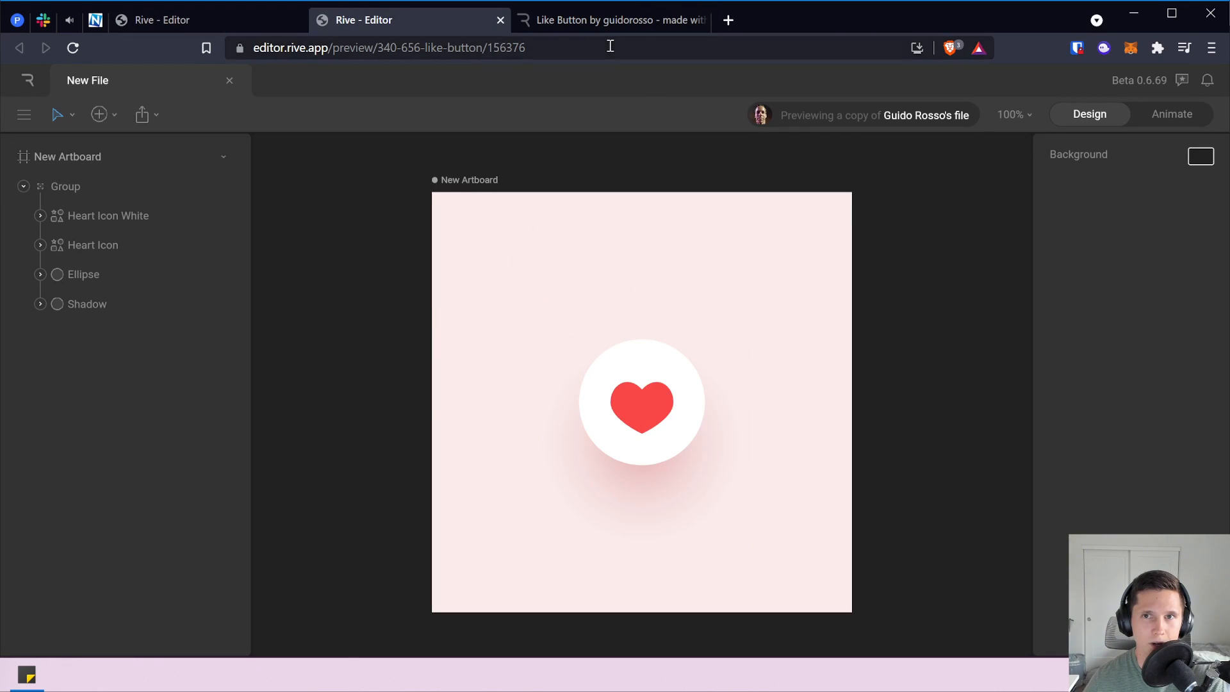
Compare the Like Button community page and its preview file with the like-animation file.
click(614, 23)
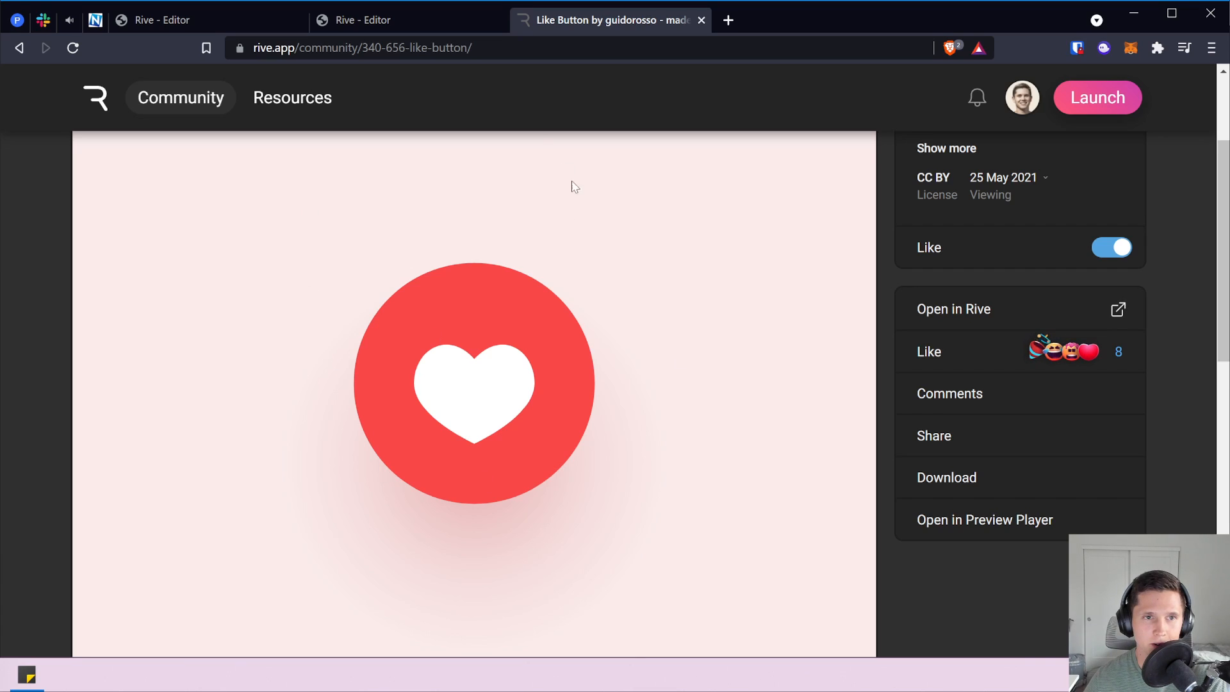
click(396, 21)
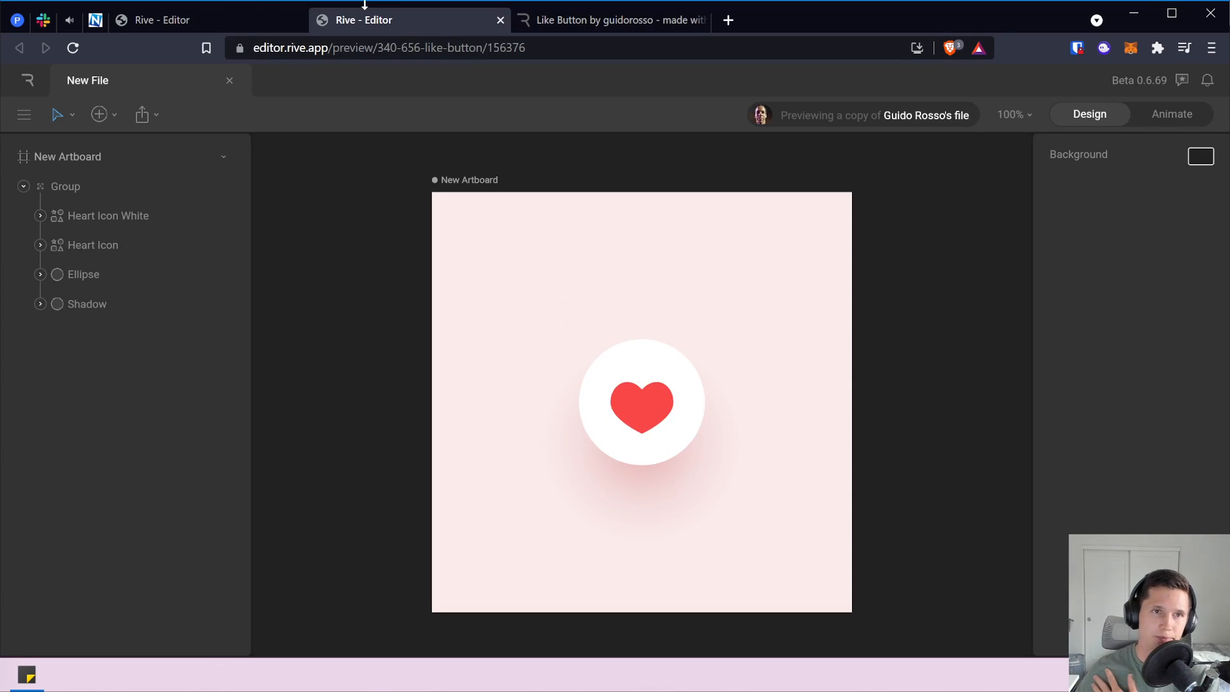
click(232, 17)
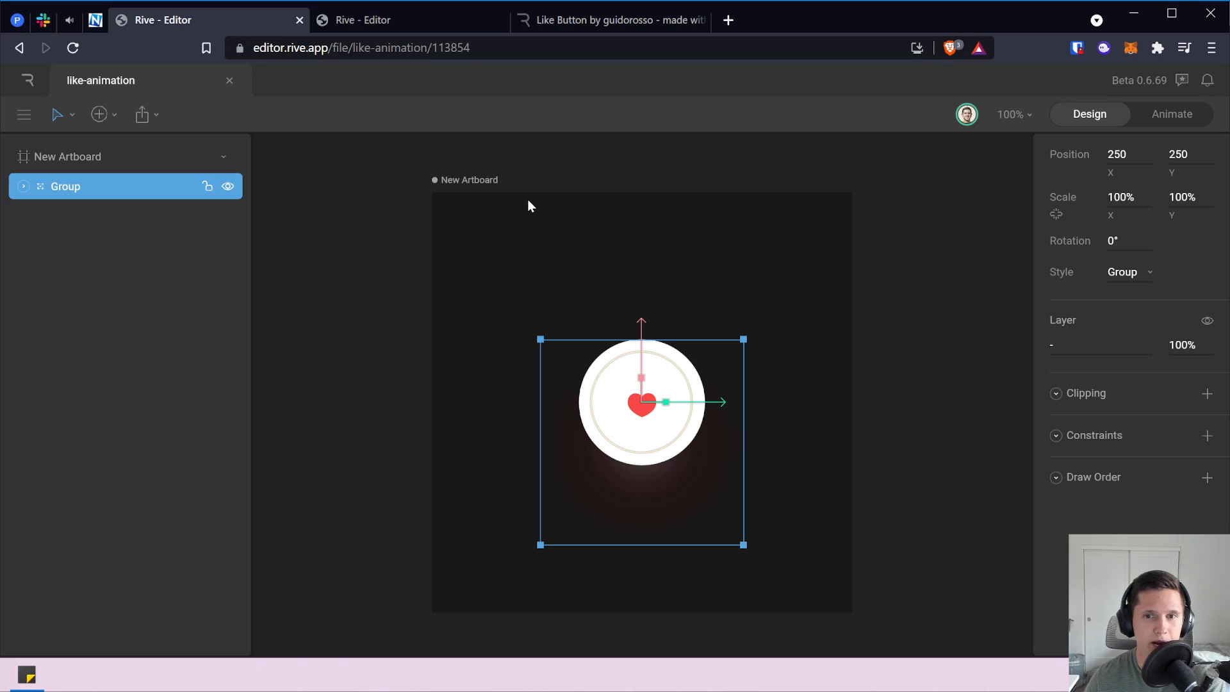
click(434, 24)
click(255, 20)
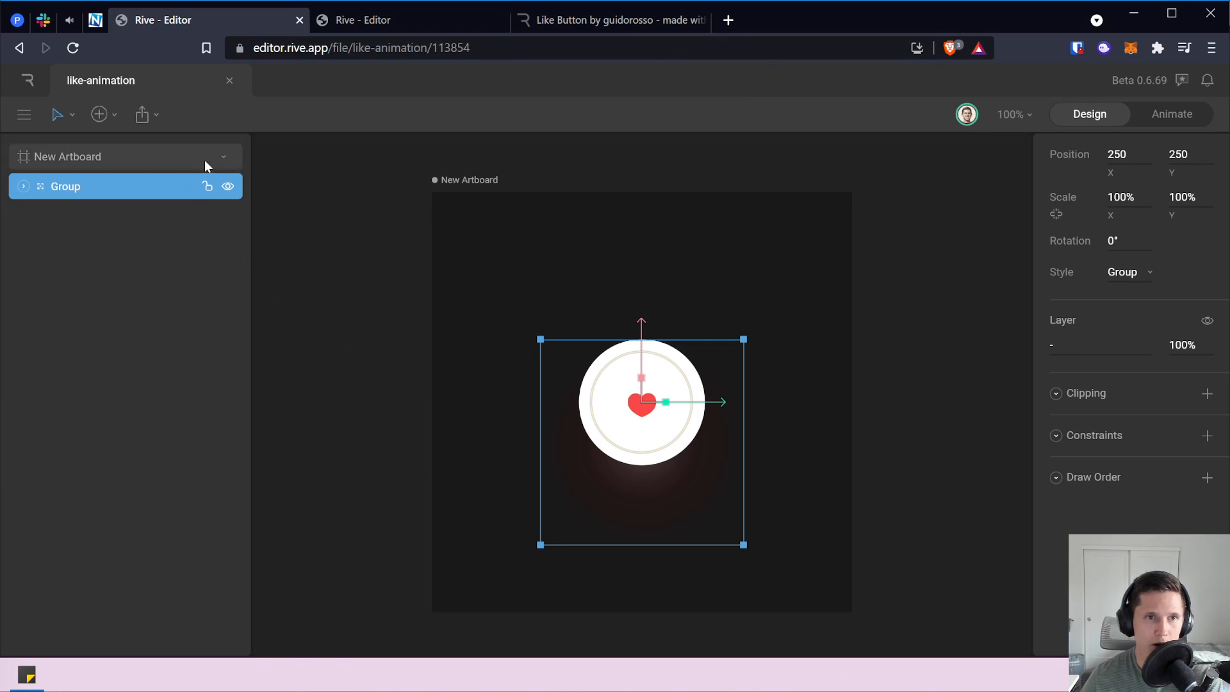
Switch like-animation to Animate mode, then play and pause its On animation.
click(1171, 114)
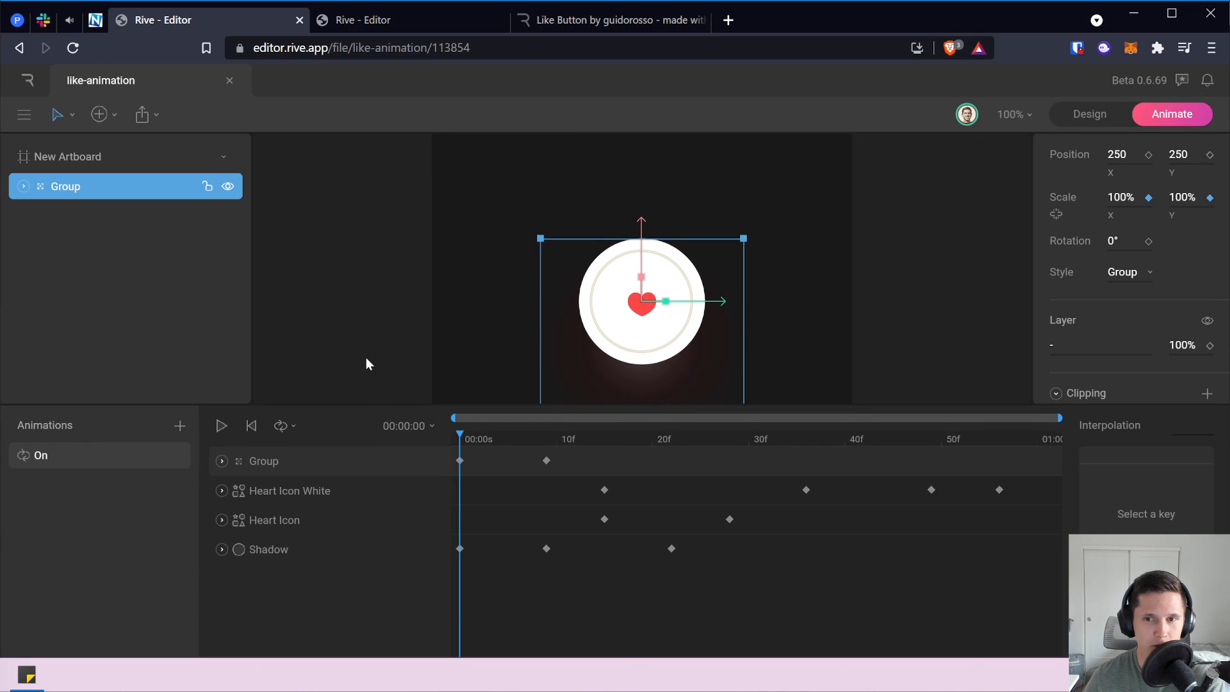
click(223, 425)
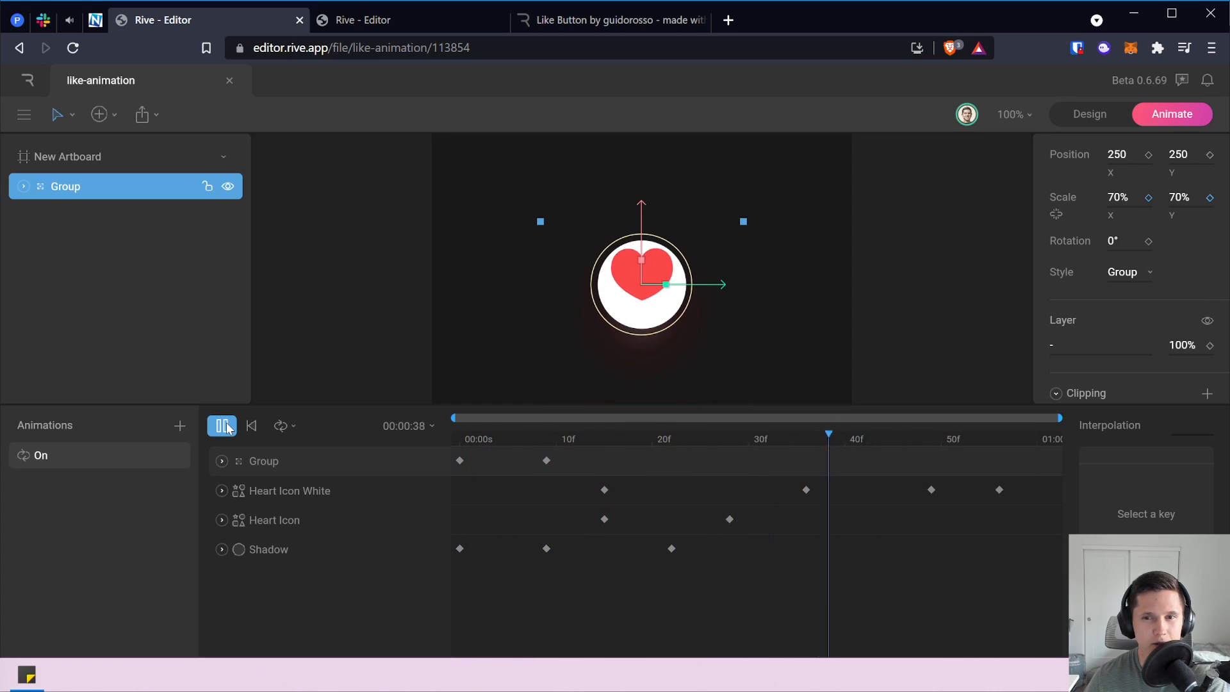
click(224, 426)
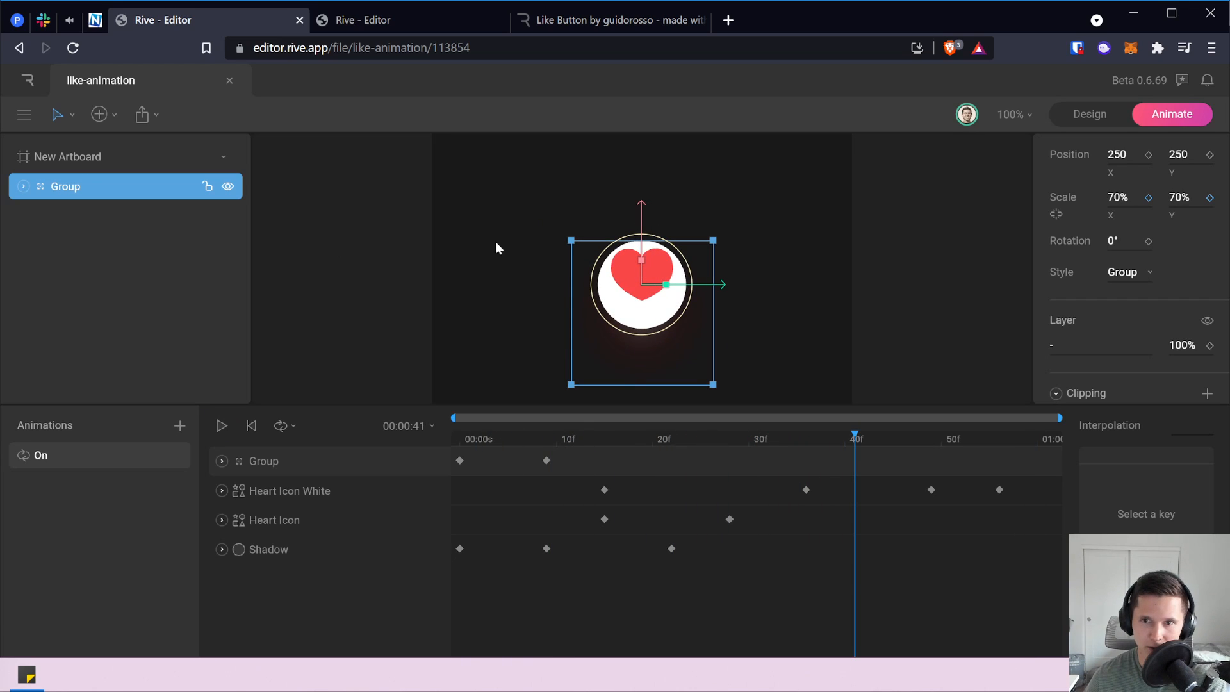
Switch like-animation to Design mode, back to Animate and again to Design.
click(1089, 113)
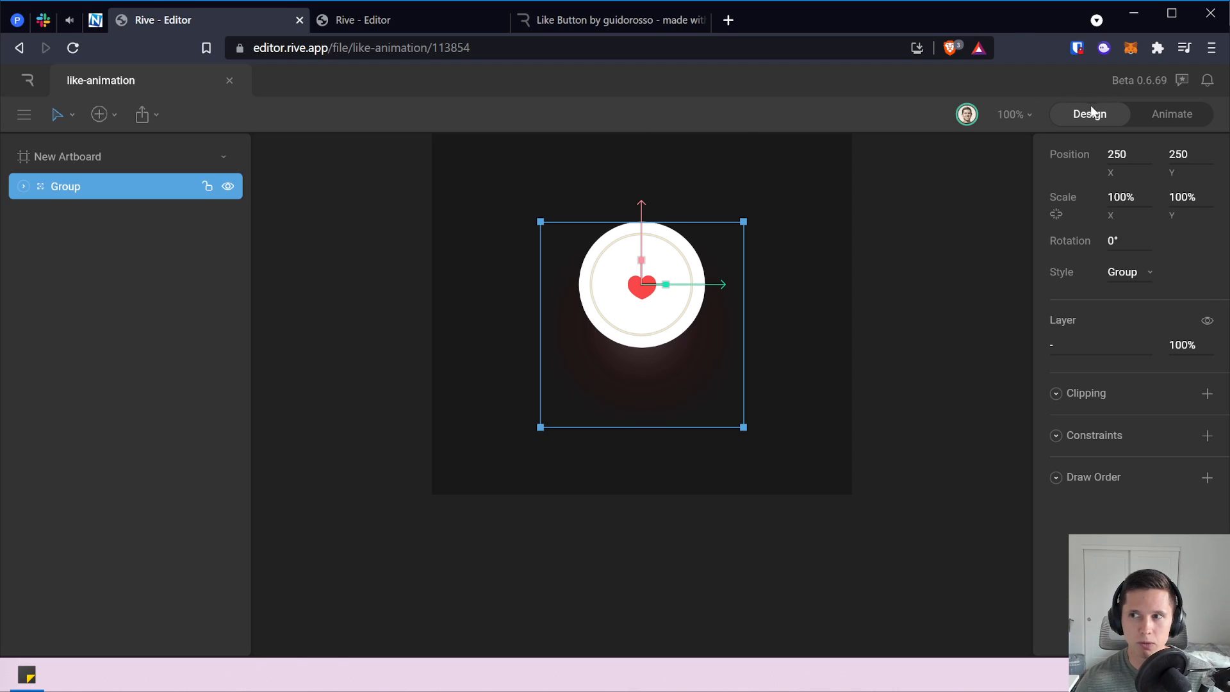
click(1156, 115)
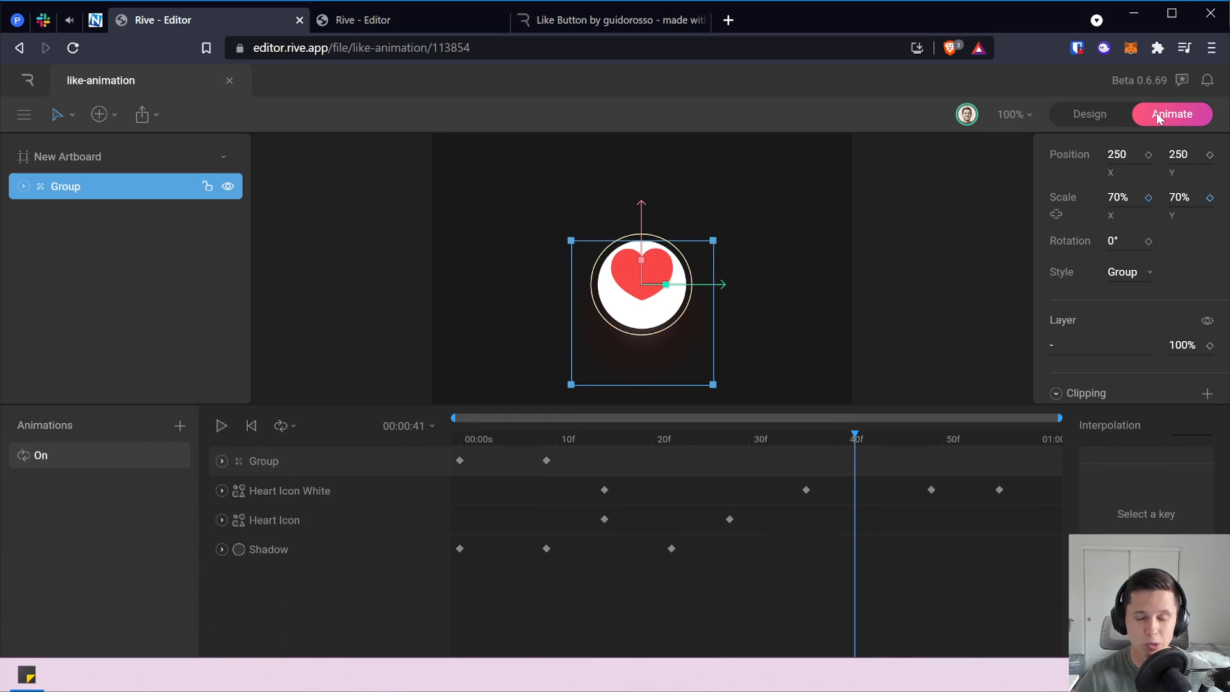
key(Tab)
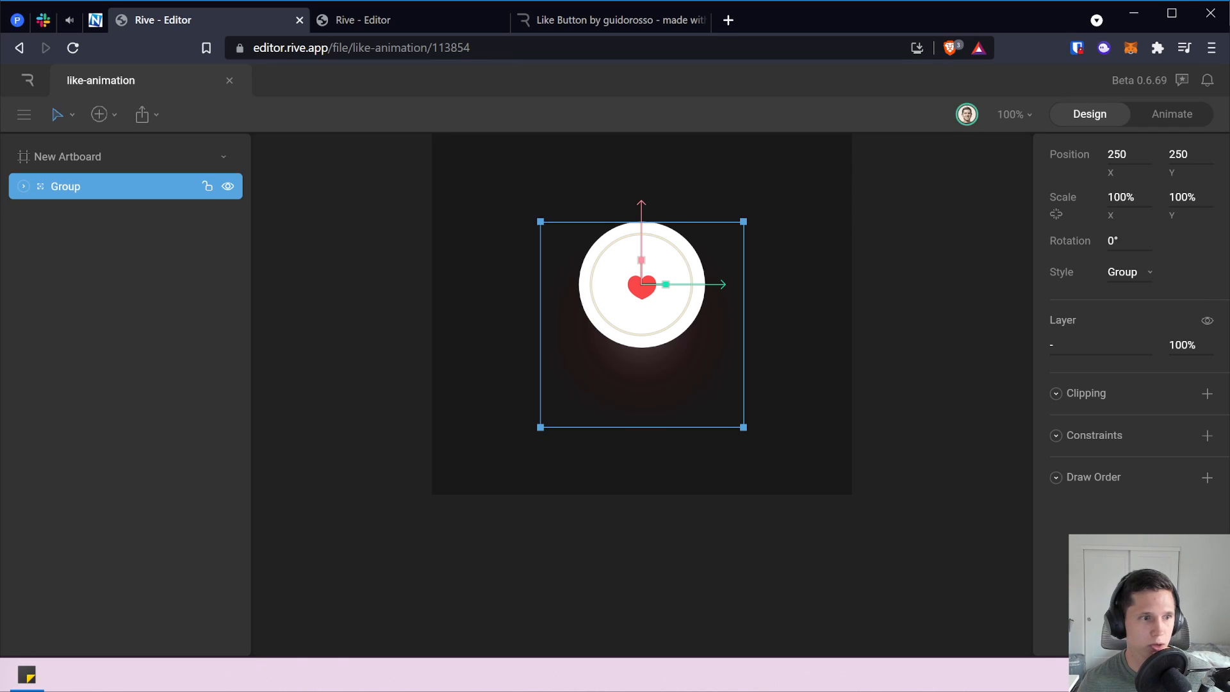
Expand Group, select Heart Icon and toggle its visibility off and on twice.
click(24, 186)
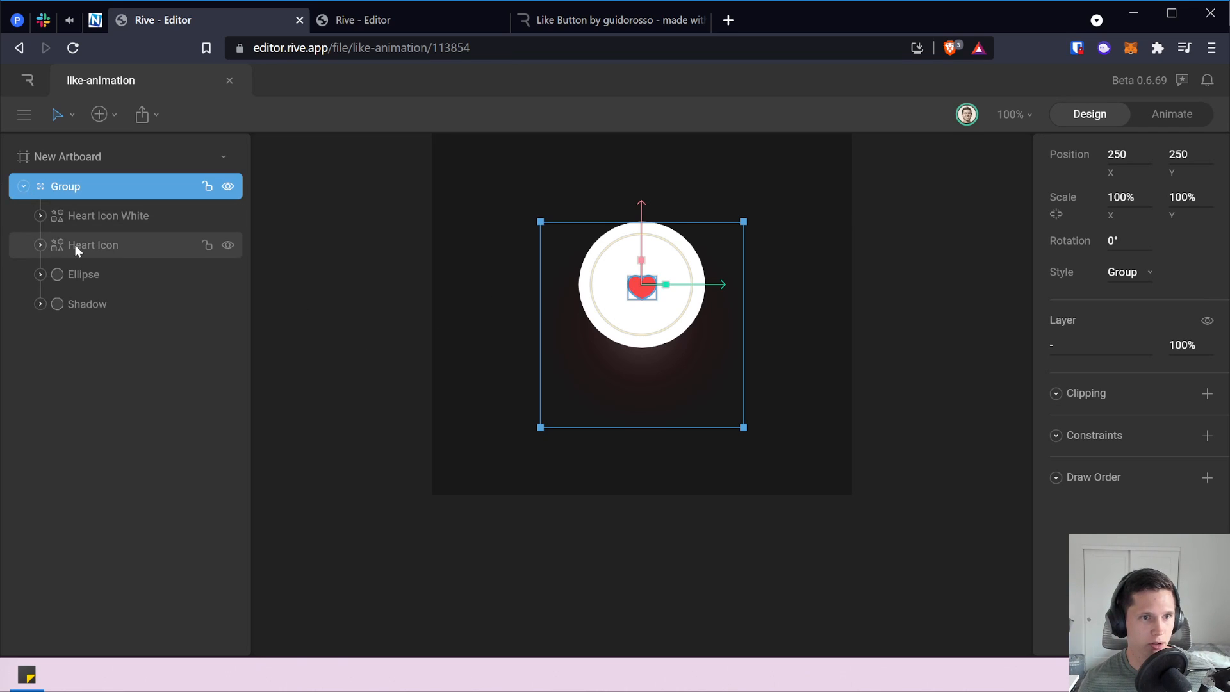
click(122, 247)
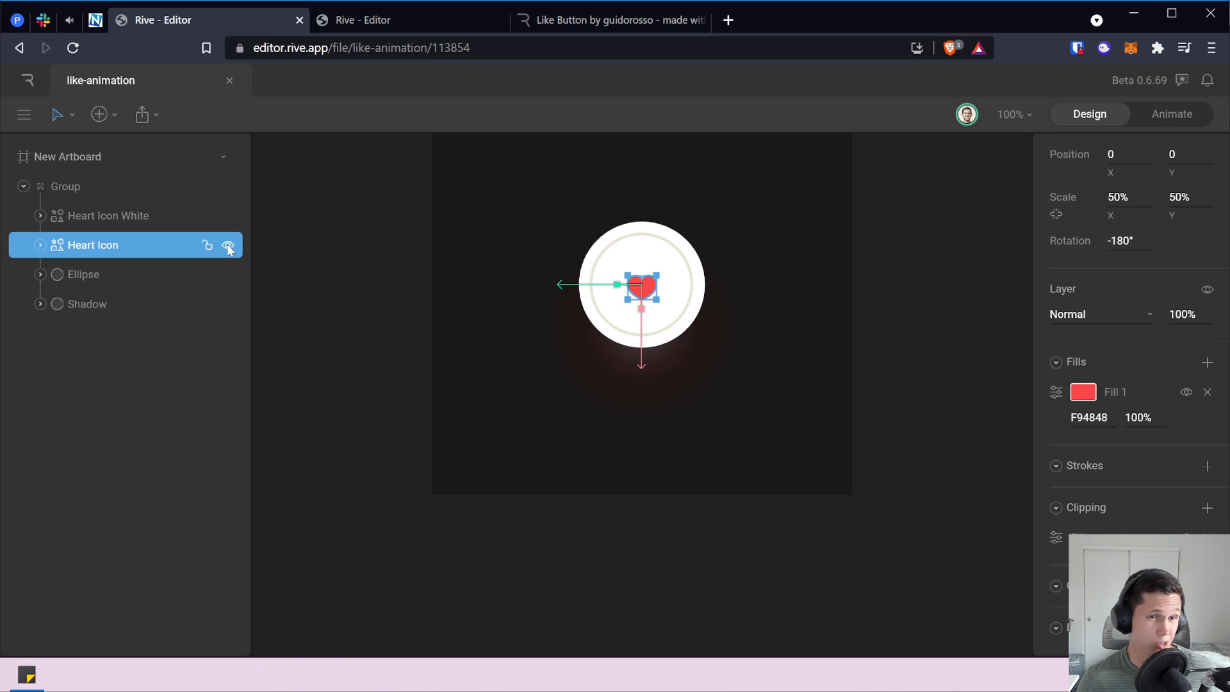
click(227, 244)
click(227, 244)
click(226, 244)
click(226, 244)
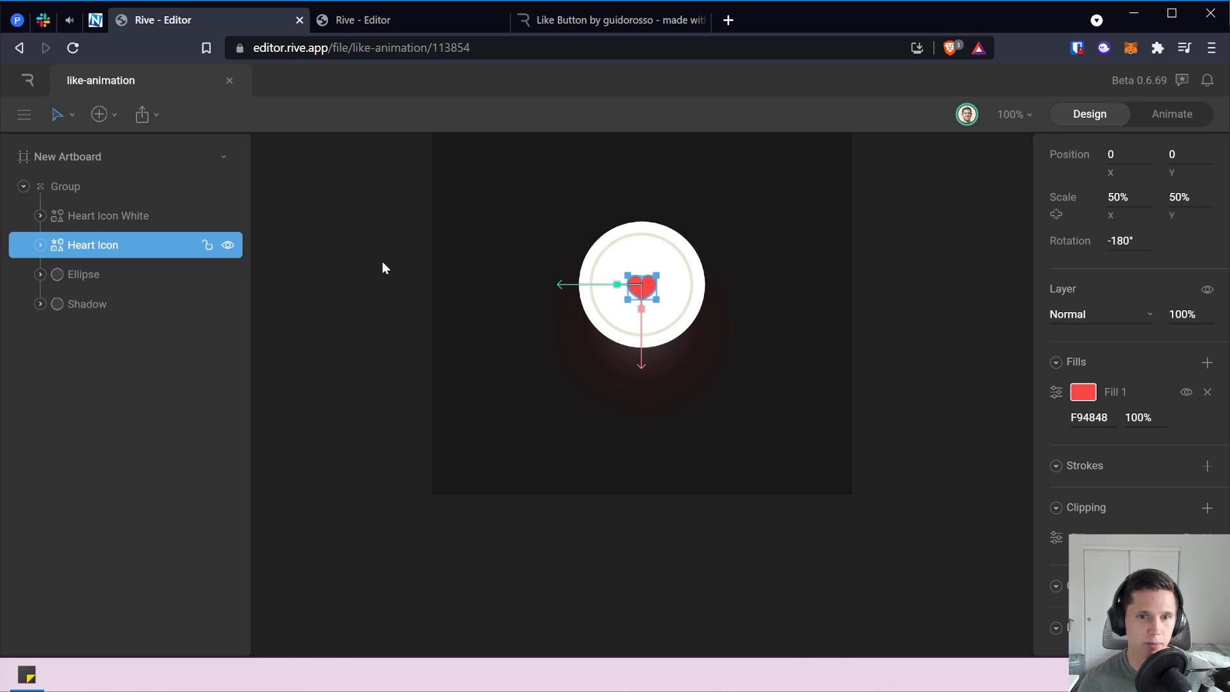
Activate Freeze and shift the Heart Icon's origin down to Y 3.5 while its artwork stays in place.
key(y)
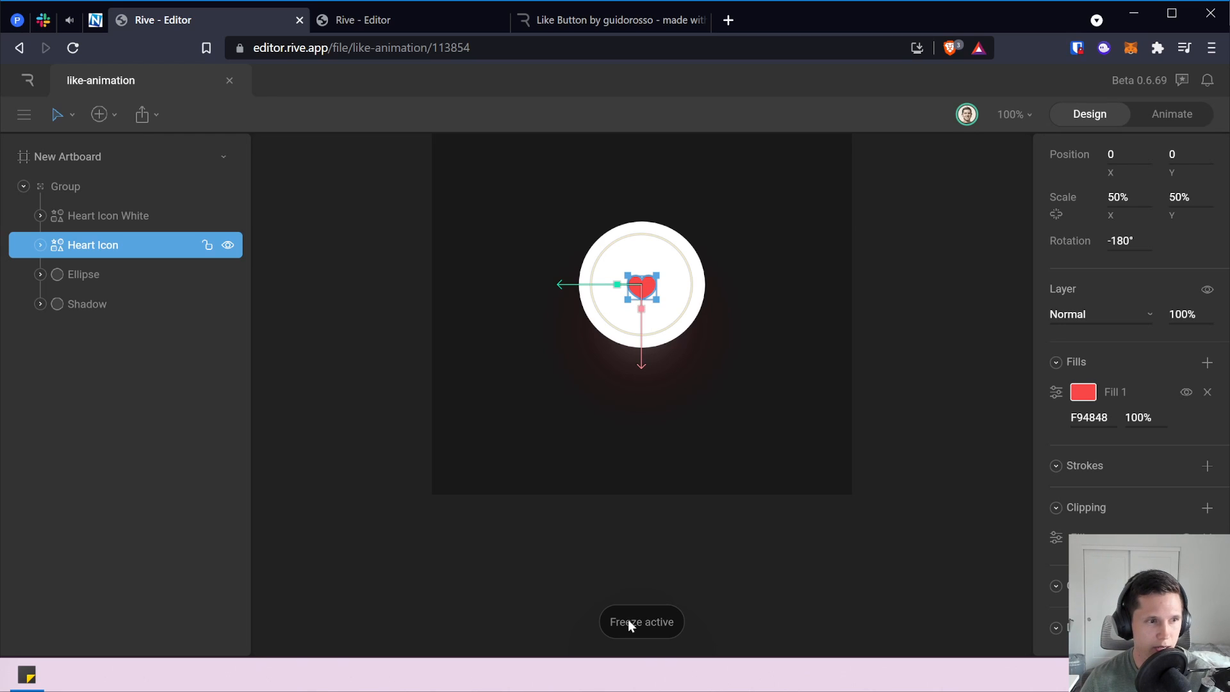
scroll(616, 451, up, 3)
scroll(618, 448, up, 1)
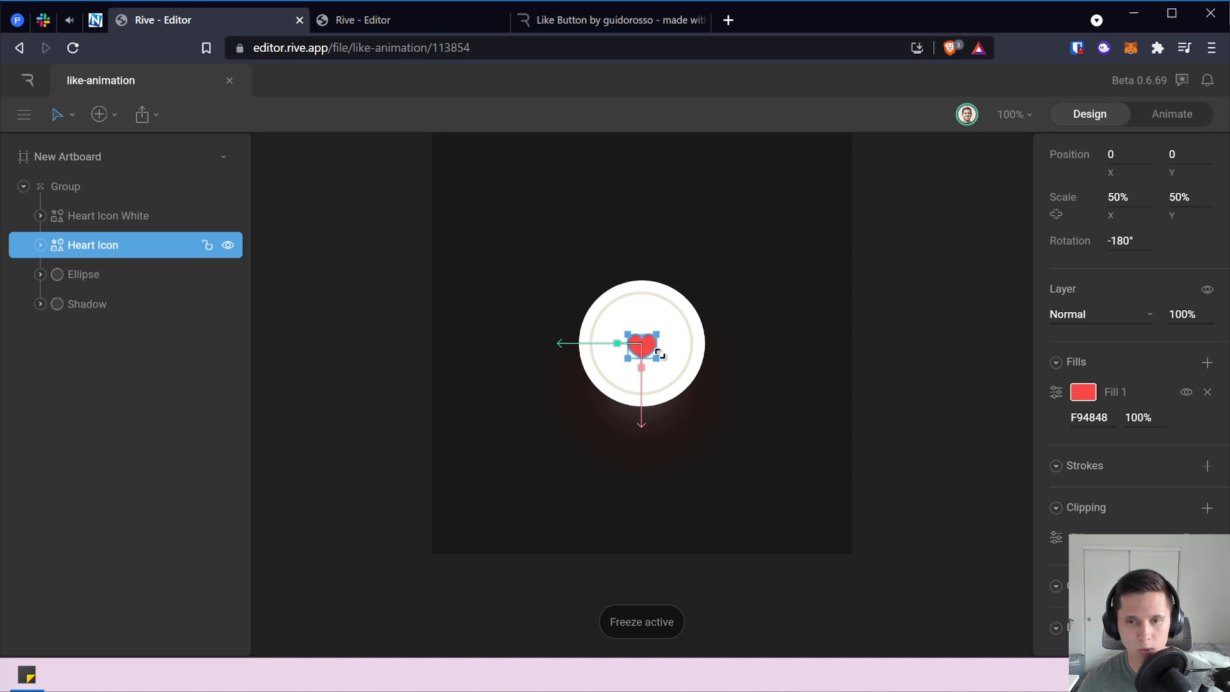
scroll(649, 349, up, 6)
scroll(651, 363, up, 4)
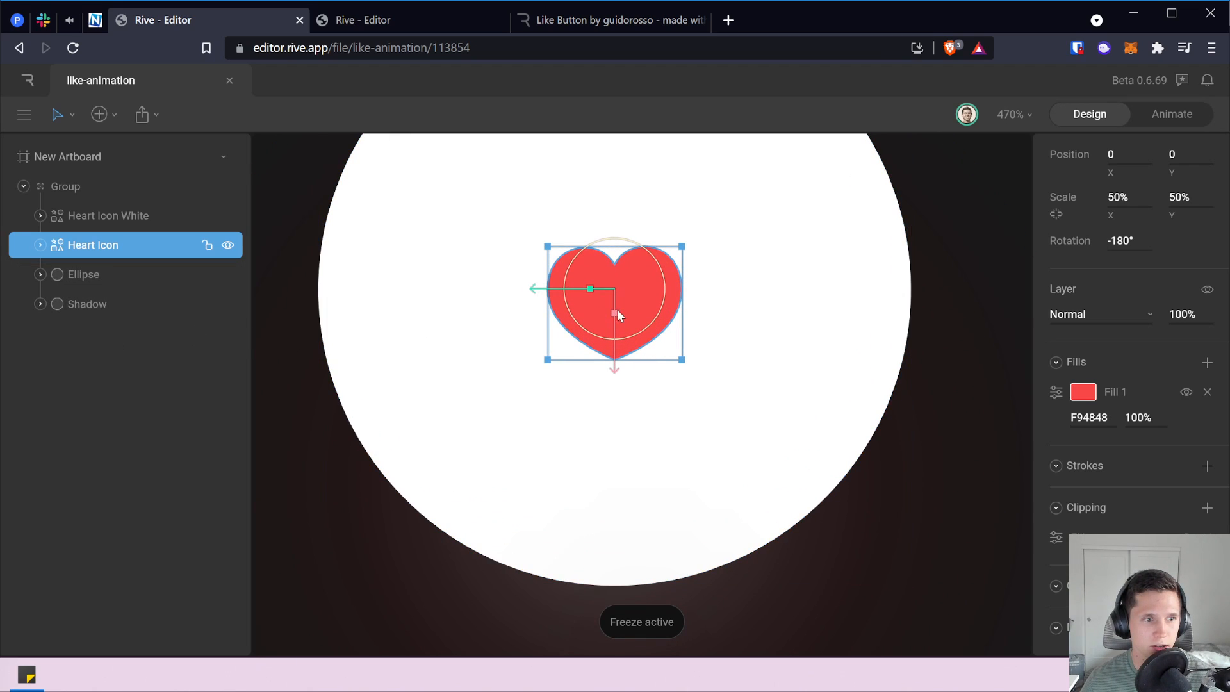
mouse_move(637, 315)
mouse_down()
mouse_move(636, 300)
mouse_move(643, 341)
mouse_move(636, 311)
mouse_move(638, 329)
mouse_up()
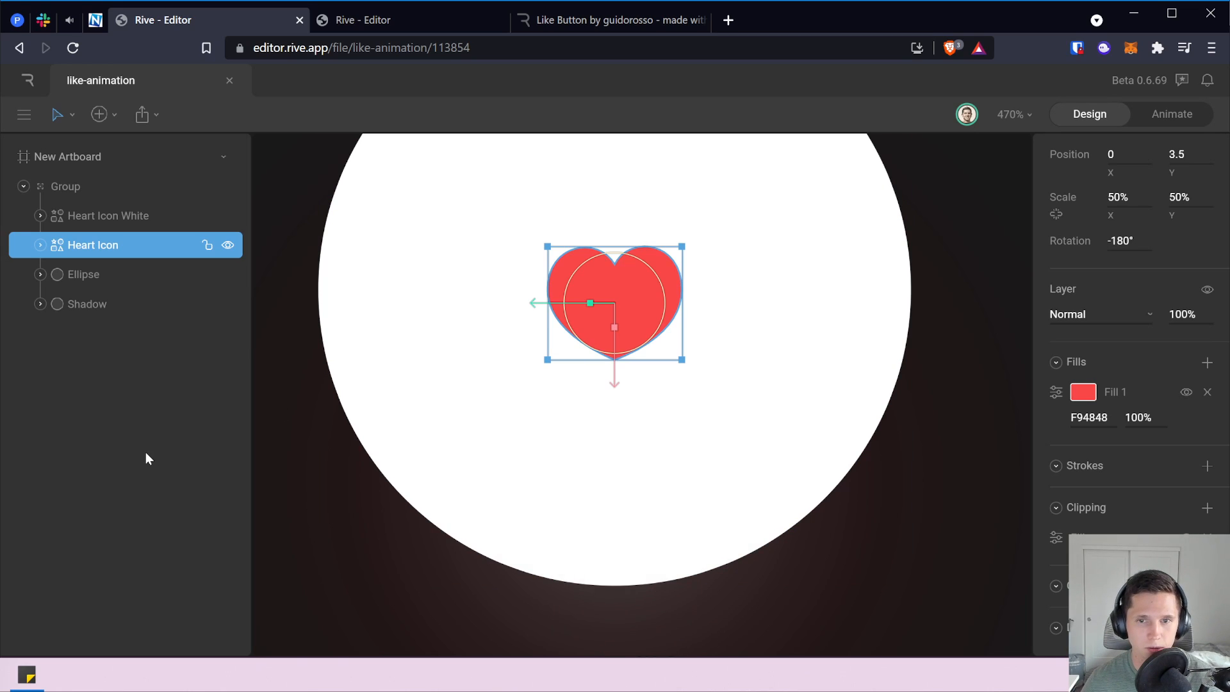
Undo the Heart Icon's origin shift and redo it.
scroll(532, 418, down, 1)
scroll(533, 418, down, 1)
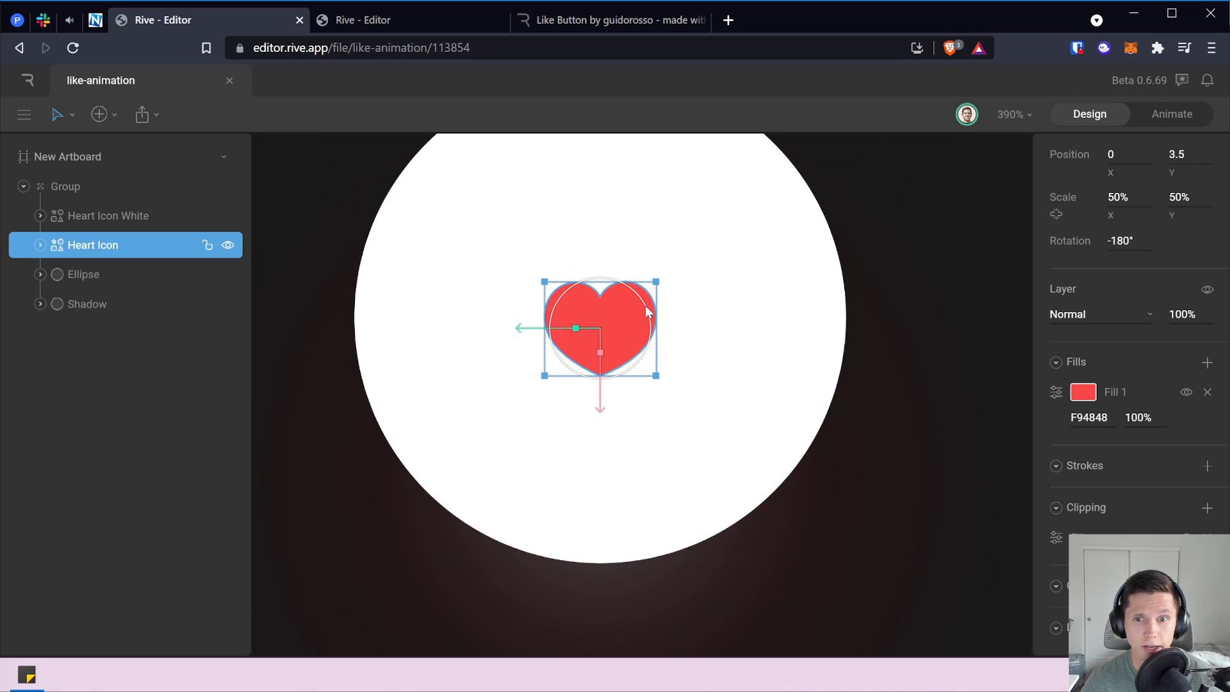
mouse_move(612, 328)
mouse_down()
mouse_move(626, 325)
mouse_move(573, 327)
mouse_move(615, 322)
mouse_up()
key(ctrl+z)
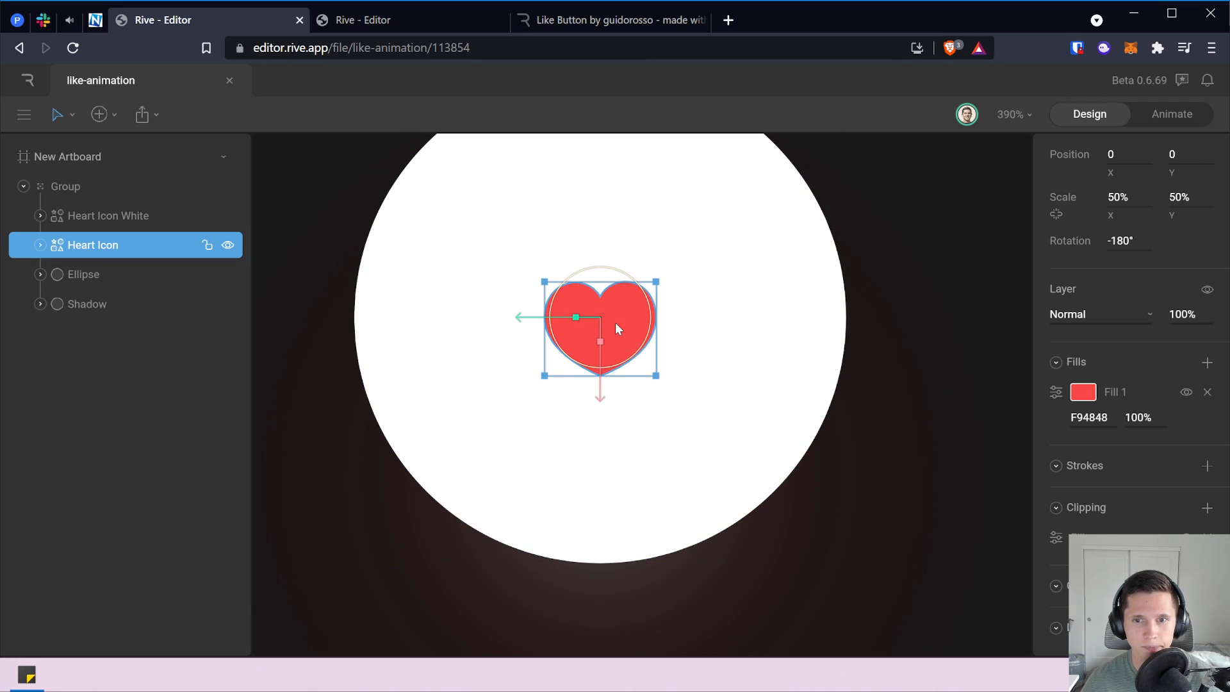
key(ctrl+z)
key(ctrl+shift+z)
key(ctrl+shift+z)
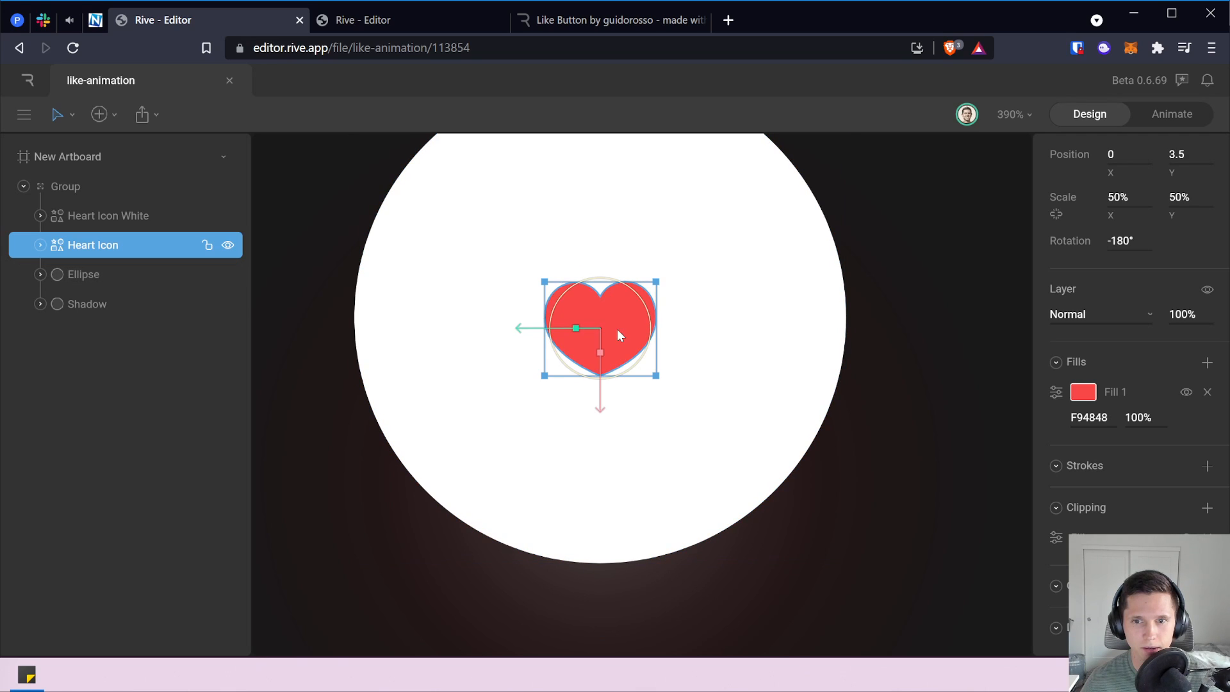
Move the Heart Icon up to Y position 0, centring it in the white circle.
mouse_move(632, 337)
mouse_down()
mouse_move(639, 292)
mouse_move(629, 316)
mouse_up()
scroll(635, 337, up, 2)
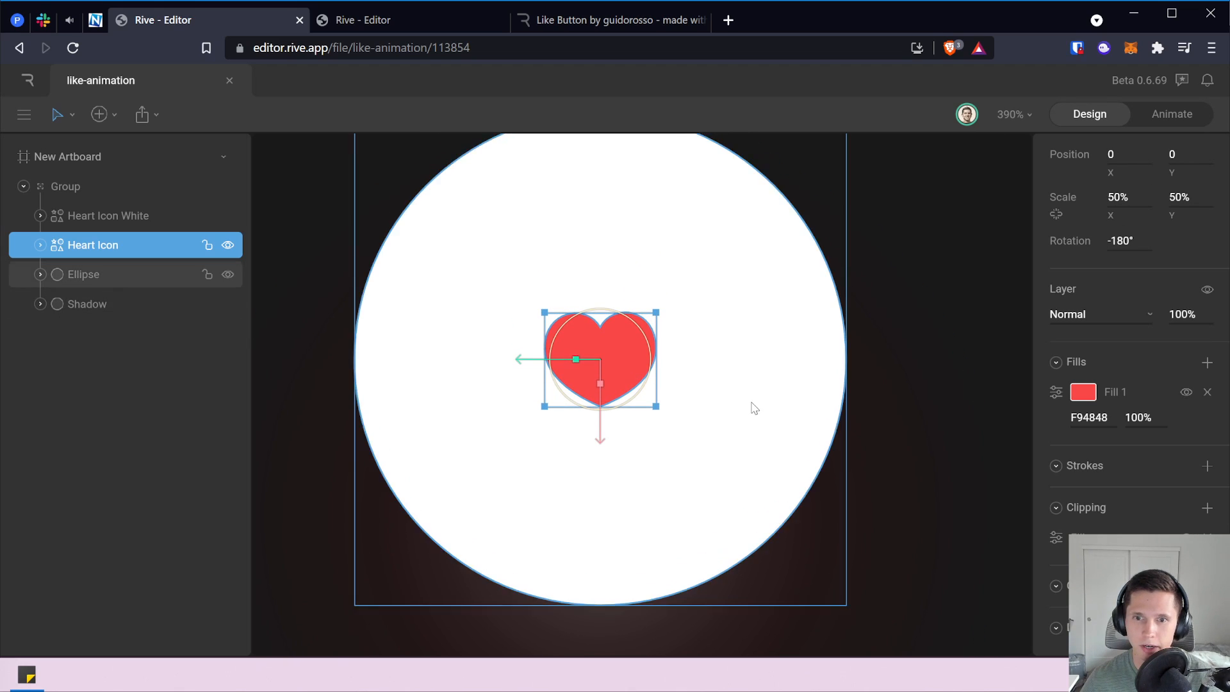
Deselect everything on the artboard and switch the like-animation file to Animate mode.
scroll(750, 410, down, 5)
scroll(752, 413, down, 2)
click(474, 398)
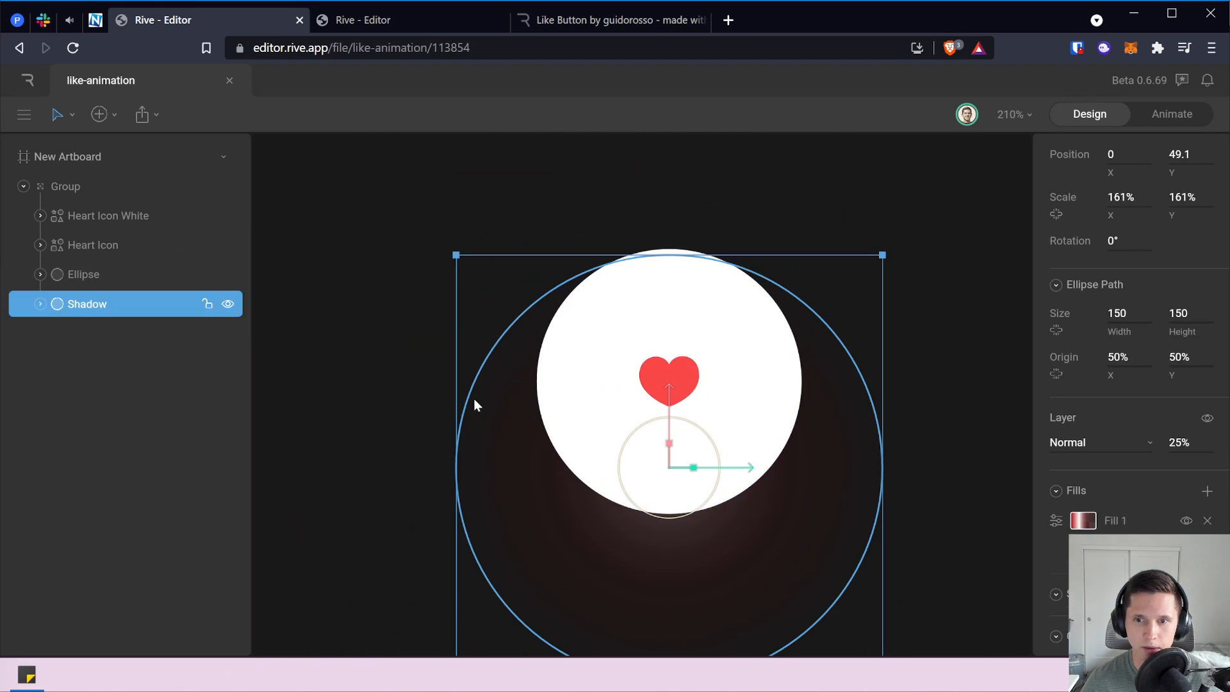
click(403, 410)
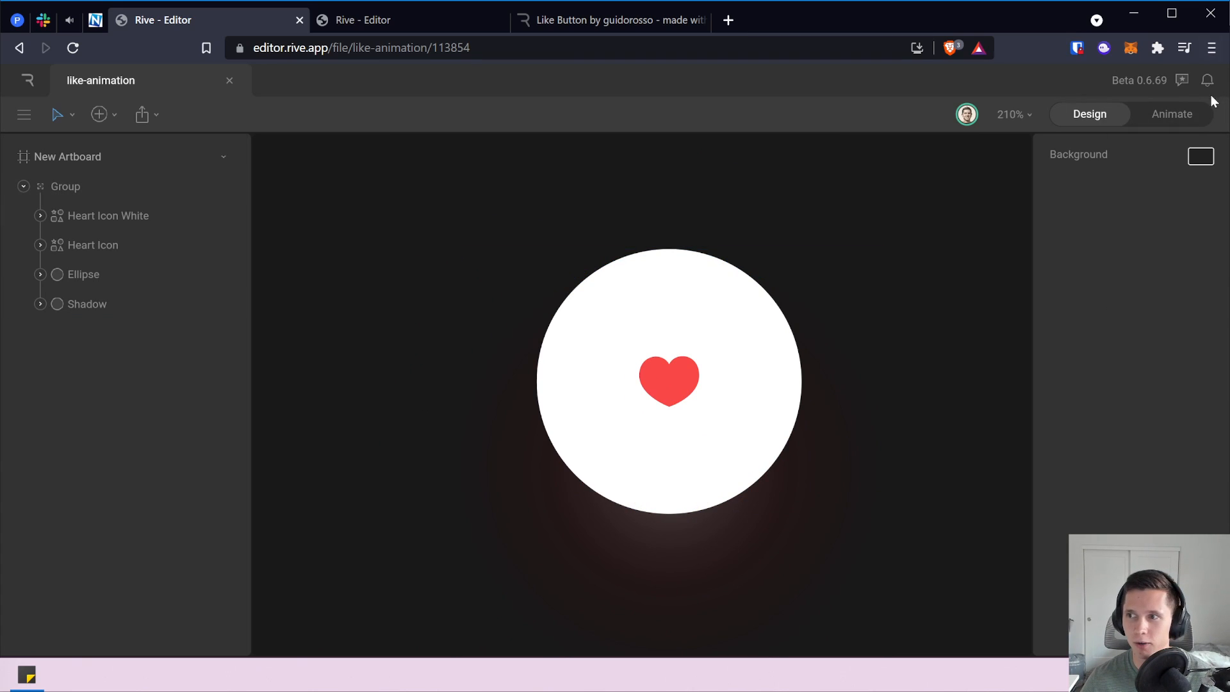
click(1183, 114)
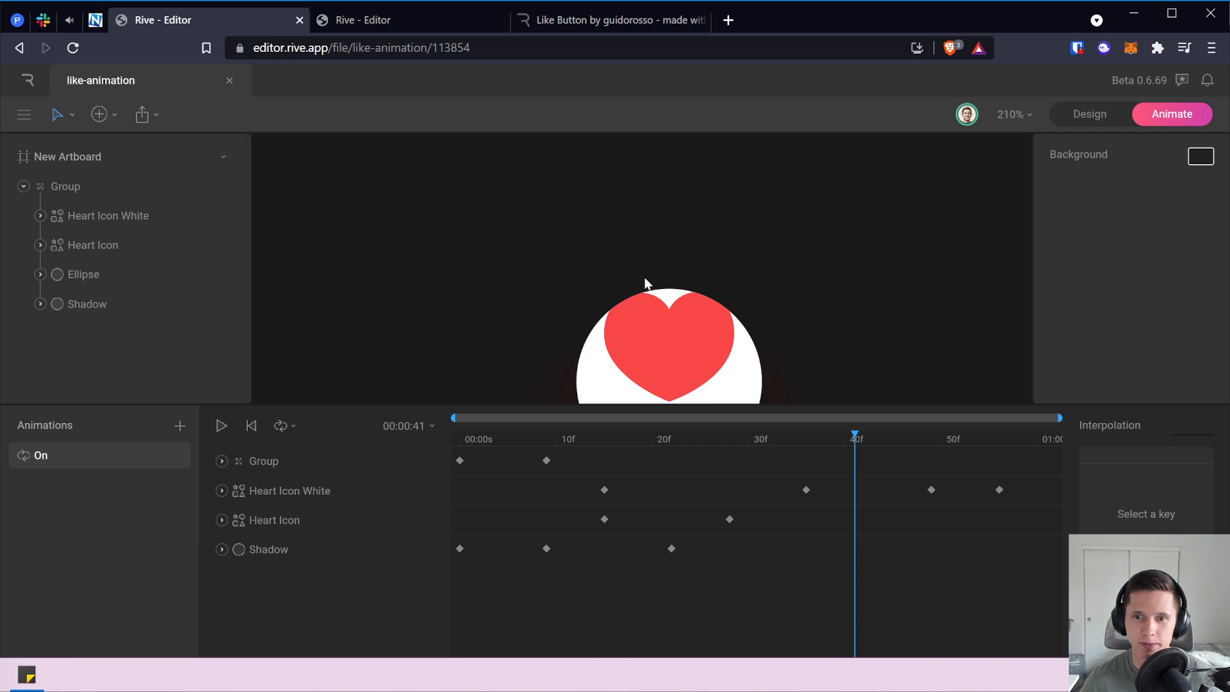
Move the Heart Icon down to Y position 0 at 00:00:41 of the On animation, centring it in the white circle.
scroll(579, 245, down, 3)
click(677, 247)
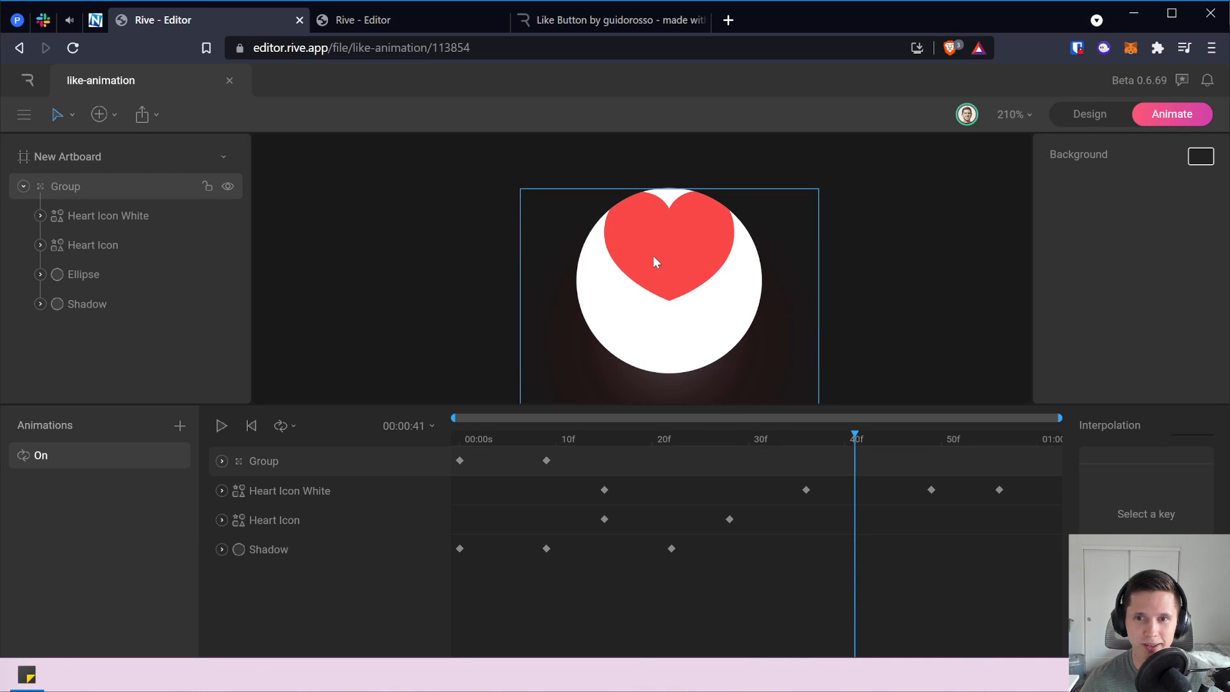
click(123, 250)
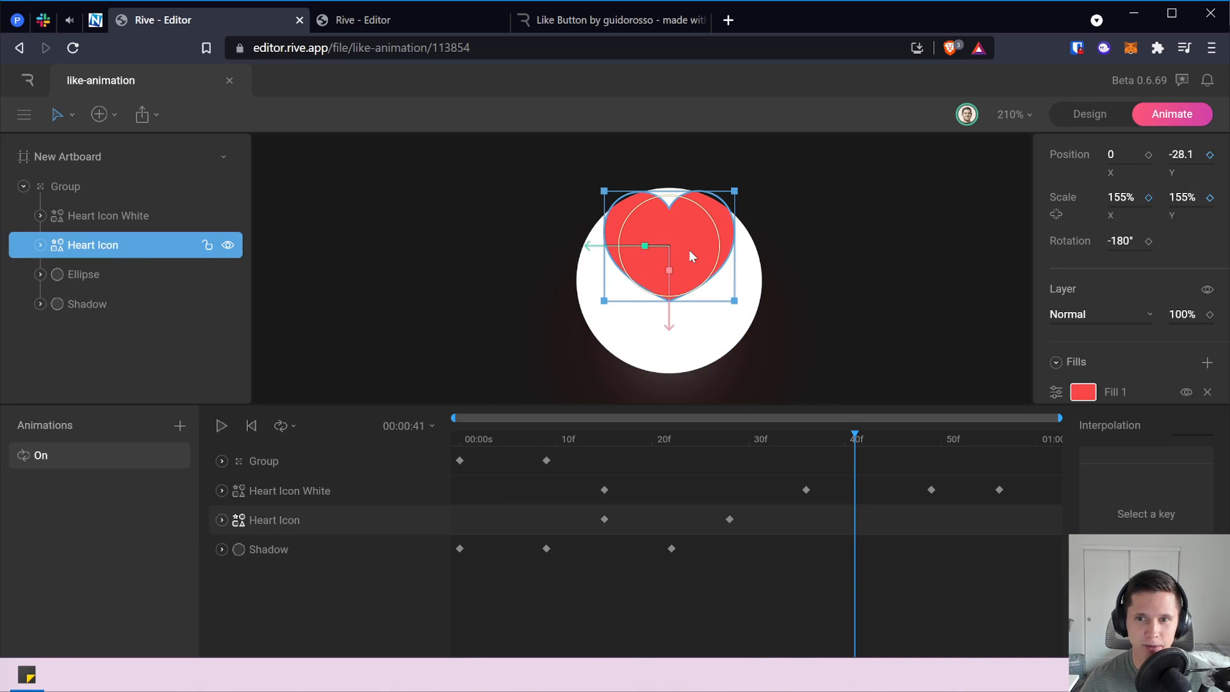
drag(689, 245, 691, 283)
click(889, 279)
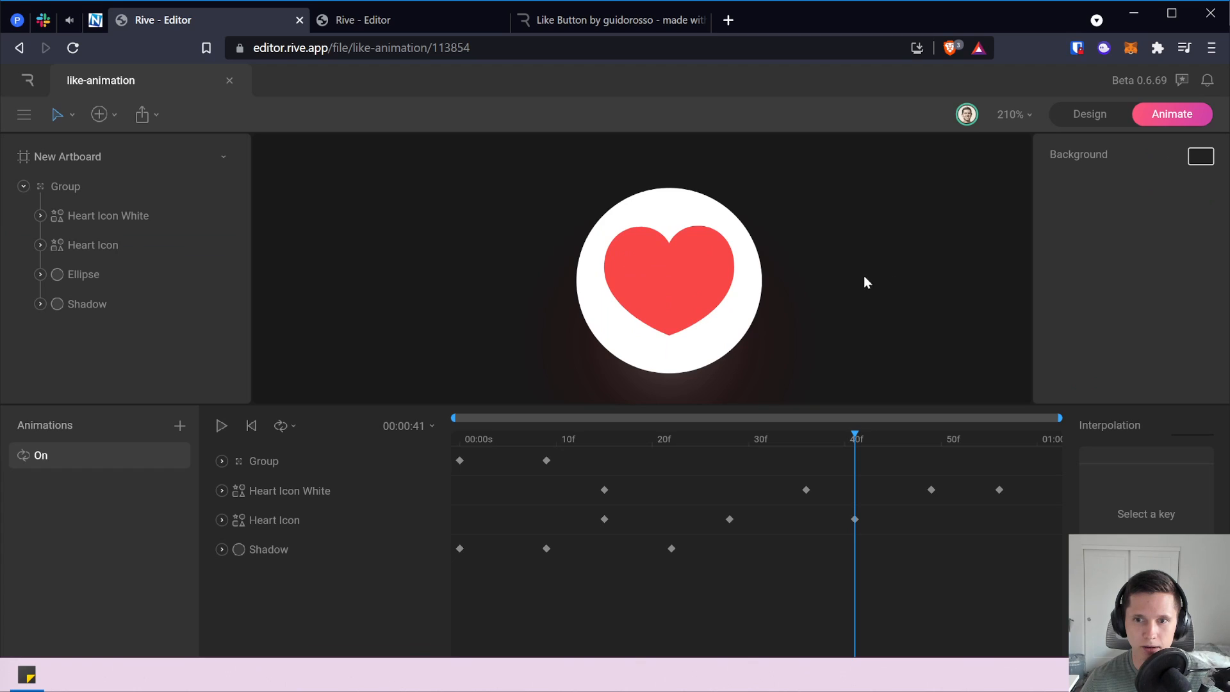
Select the Heart Icon at 00:00:41, check its centred placement in the white circle and clear the selection.
scroll(941, 276, down, 2)
scroll(942, 277, down, 2)
click(778, 278)
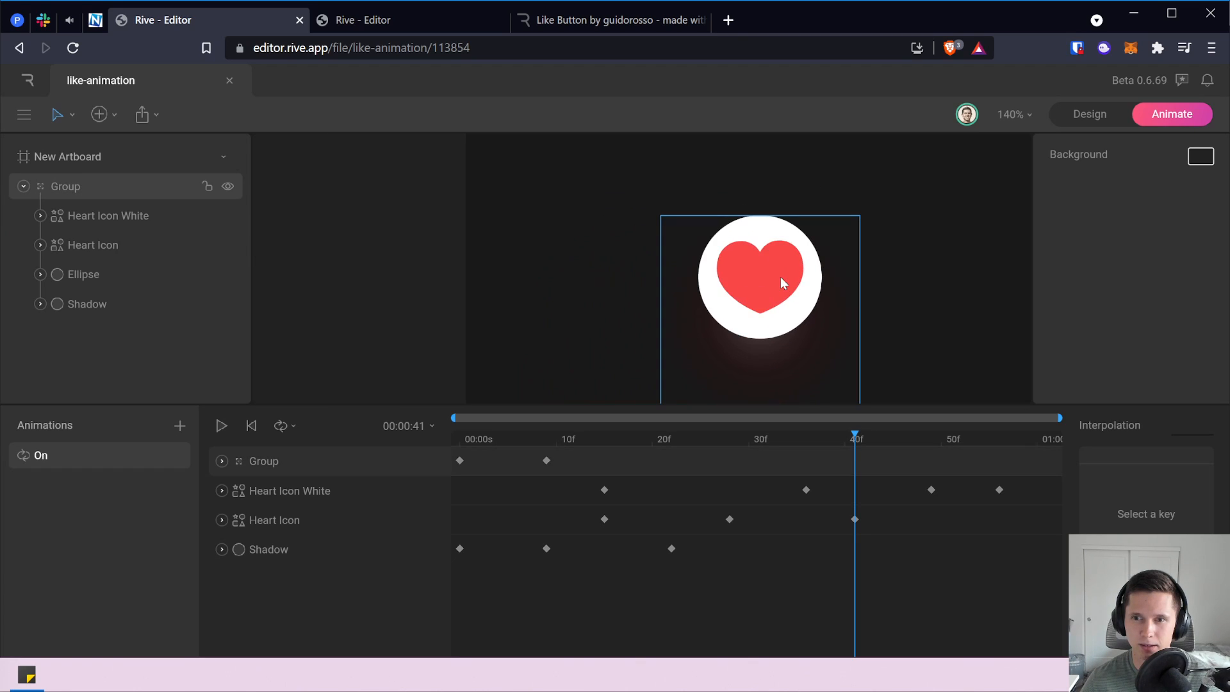
scroll(737, 285, right, 1)
click(715, 282)
click(715, 282)
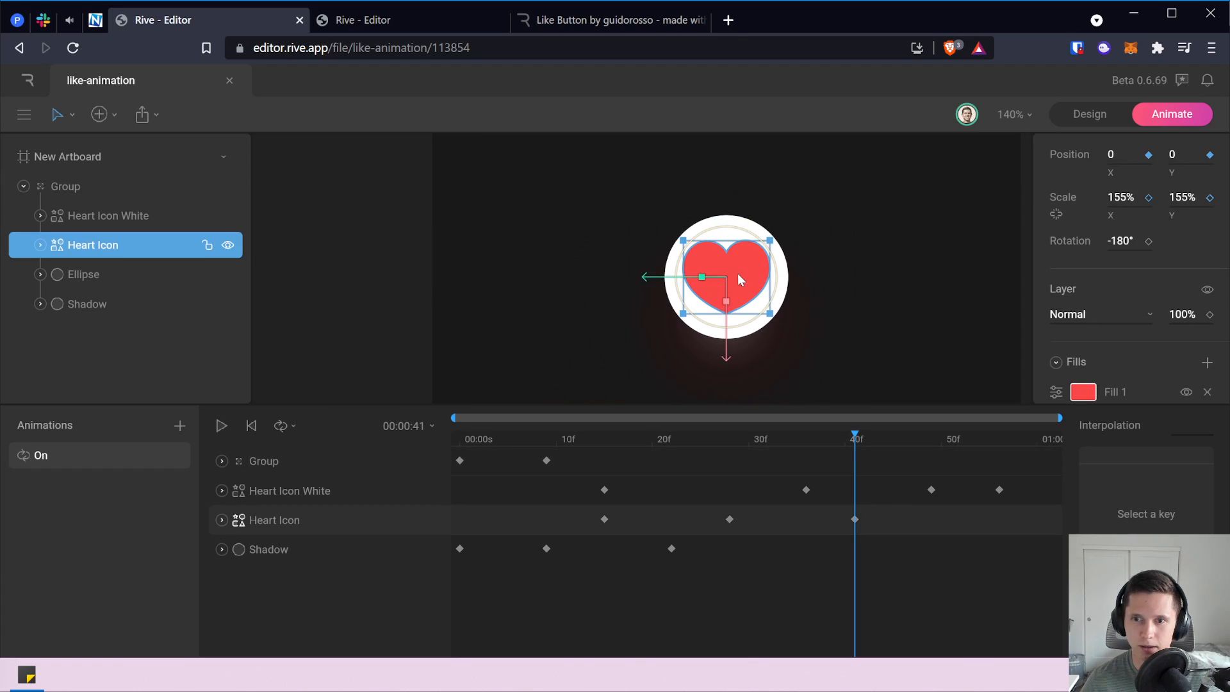
drag(739, 282, 735, 275)
click(874, 266)
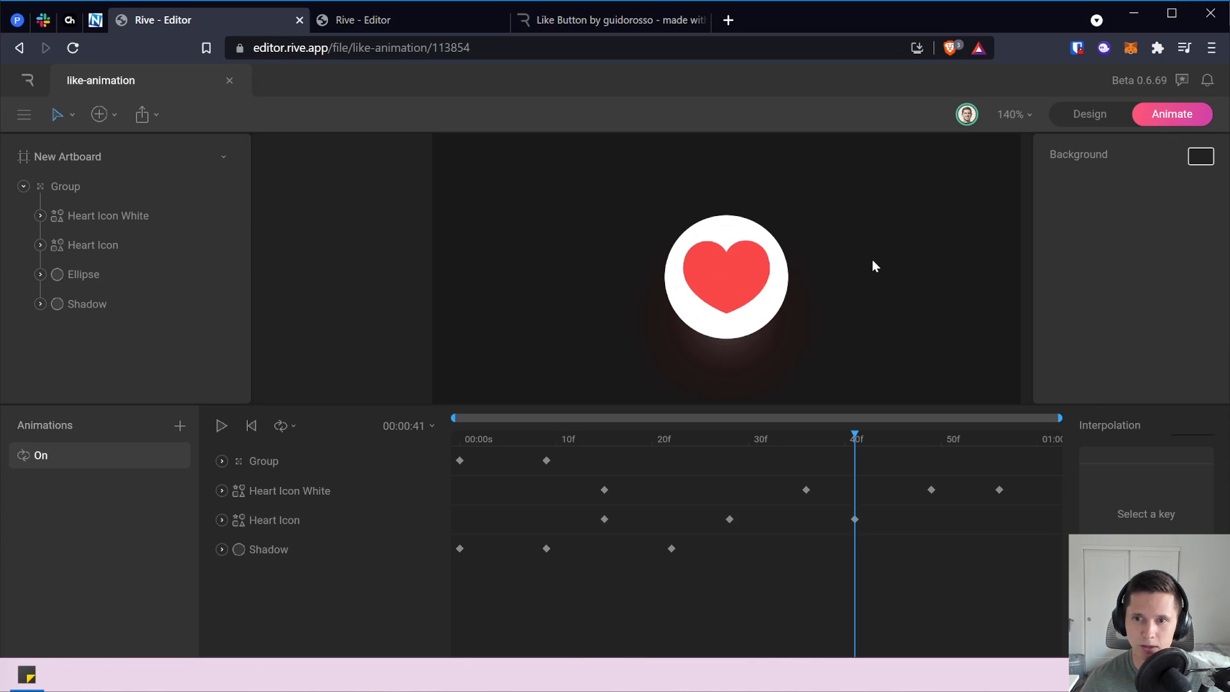
Play and pause the On animation several times, including once from 00:00:00, to review the heart's motion.
click(222, 426)
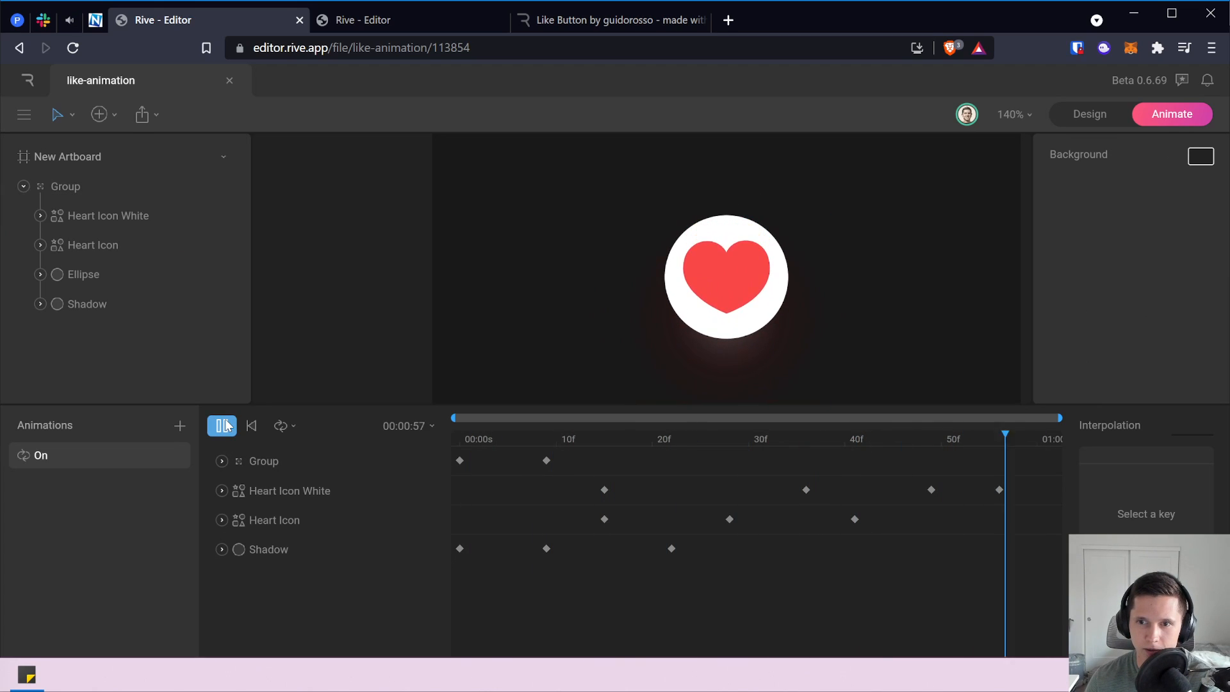
click(224, 425)
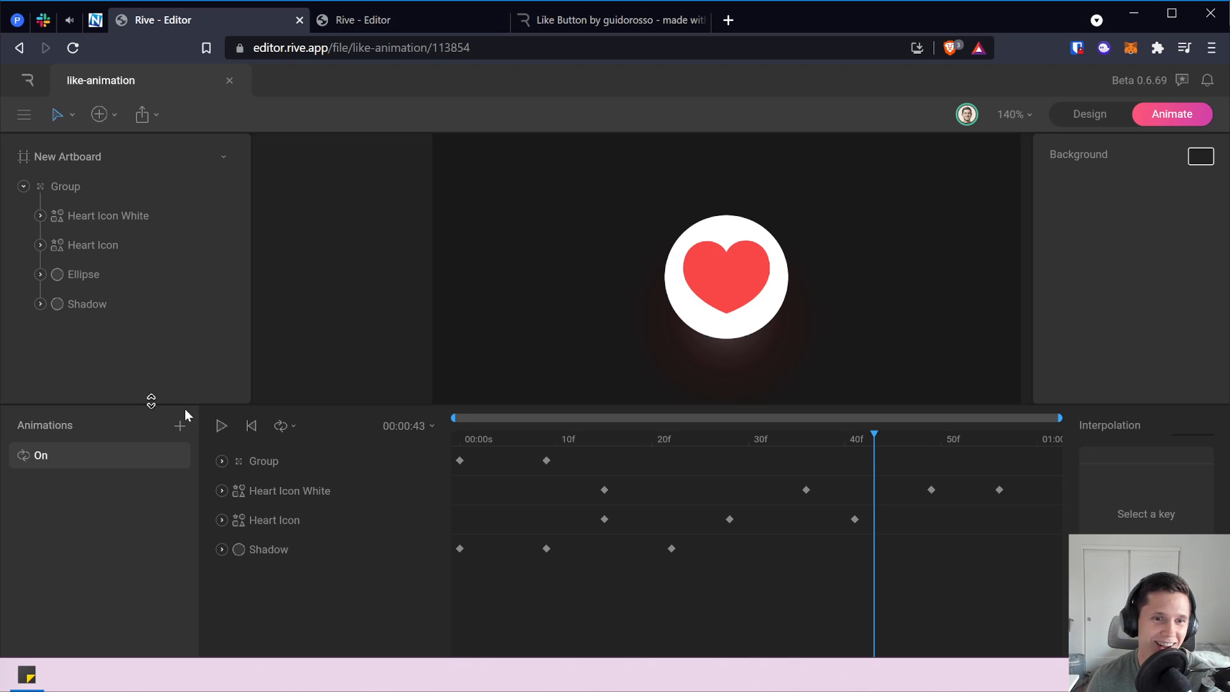
click(221, 425)
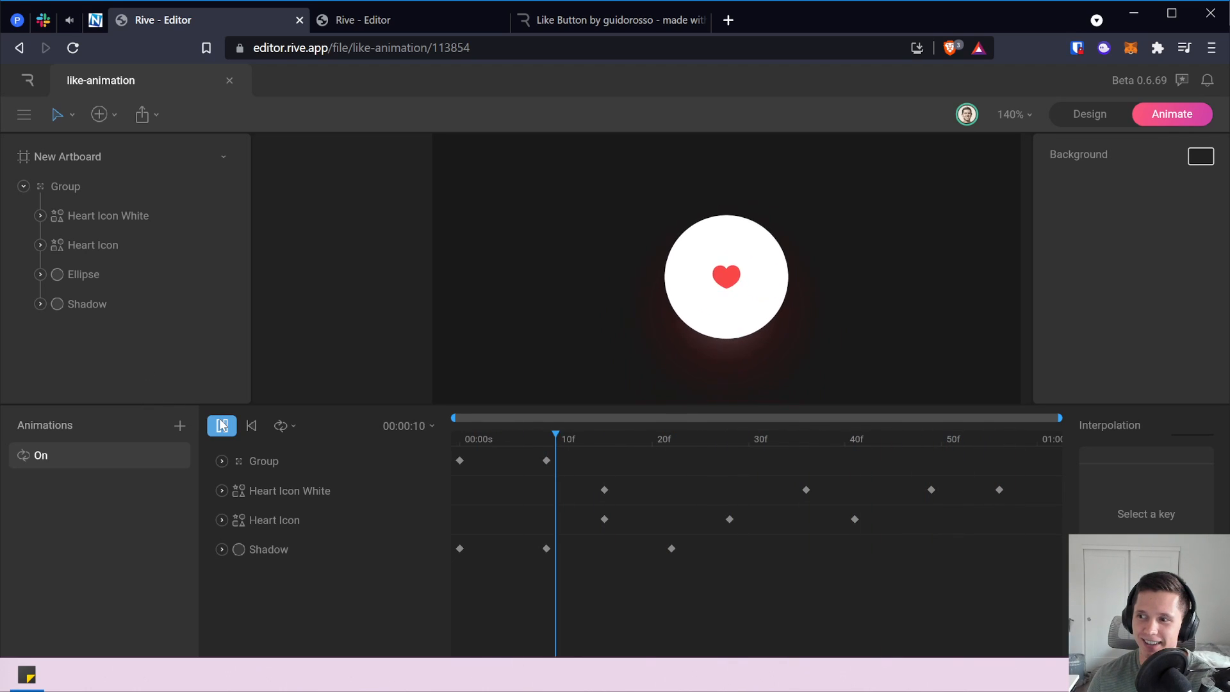
click(221, 425)
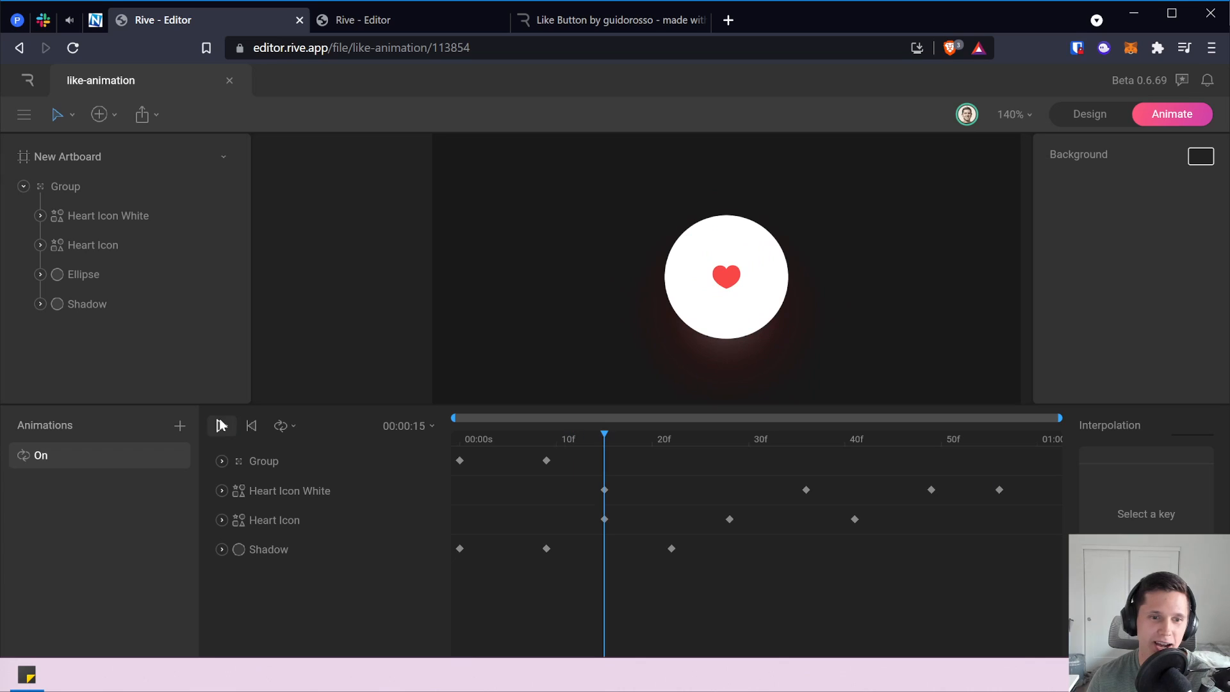
drag(482, 433, 447, 440)
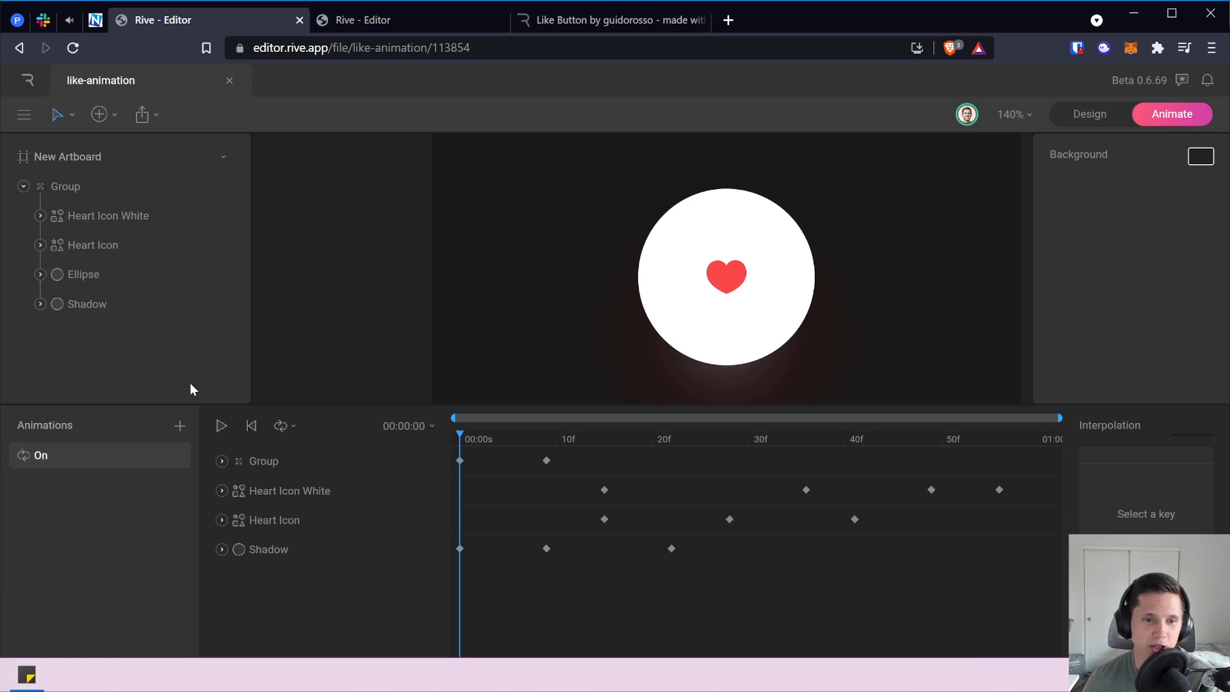
click(221, 434)
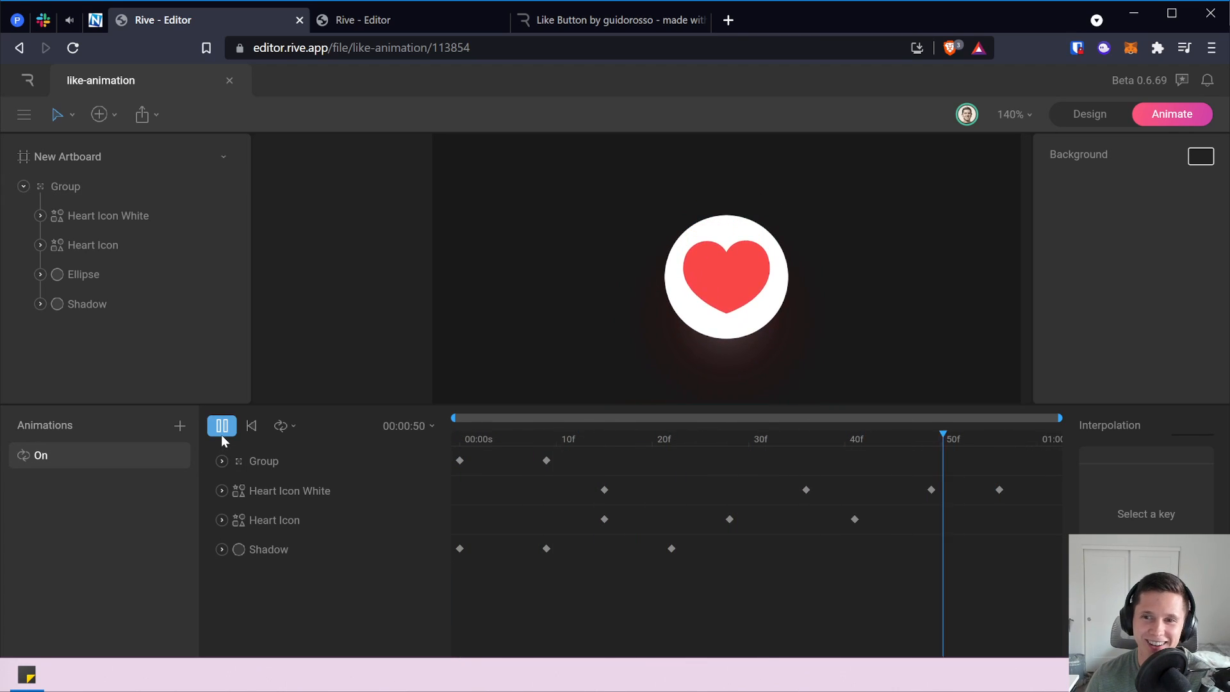
click(227, 428)
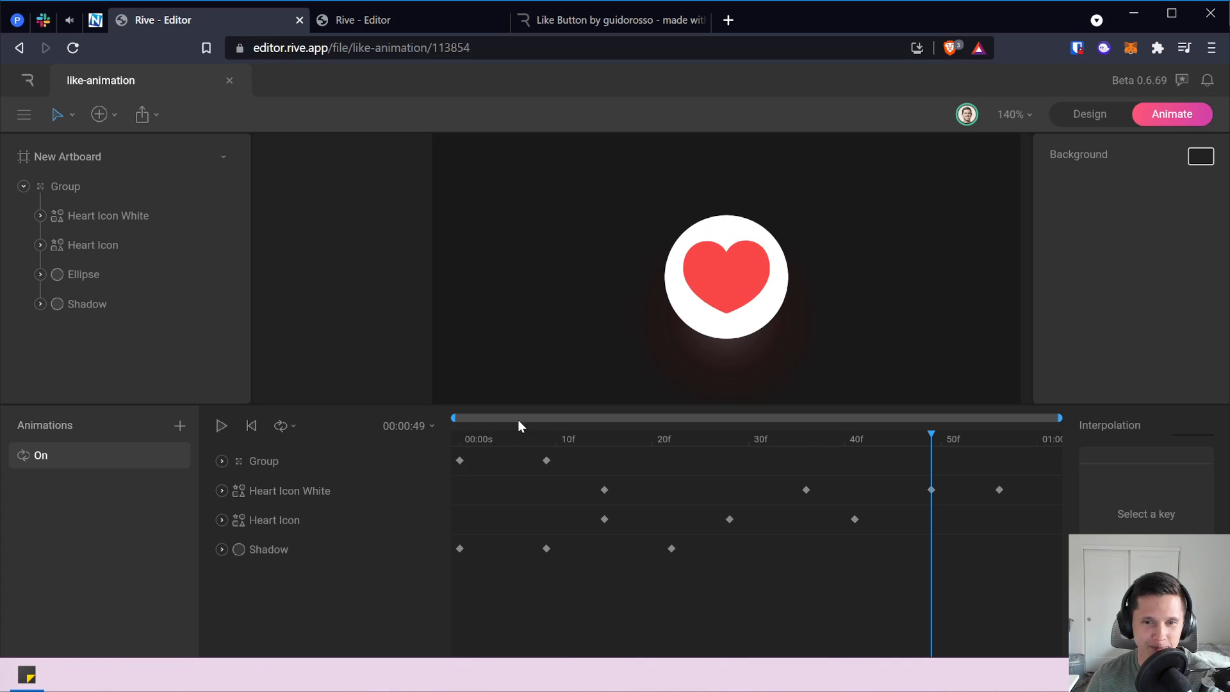
Open the Like Button community page and toggle its Like input off and on again.
click(590, 18)
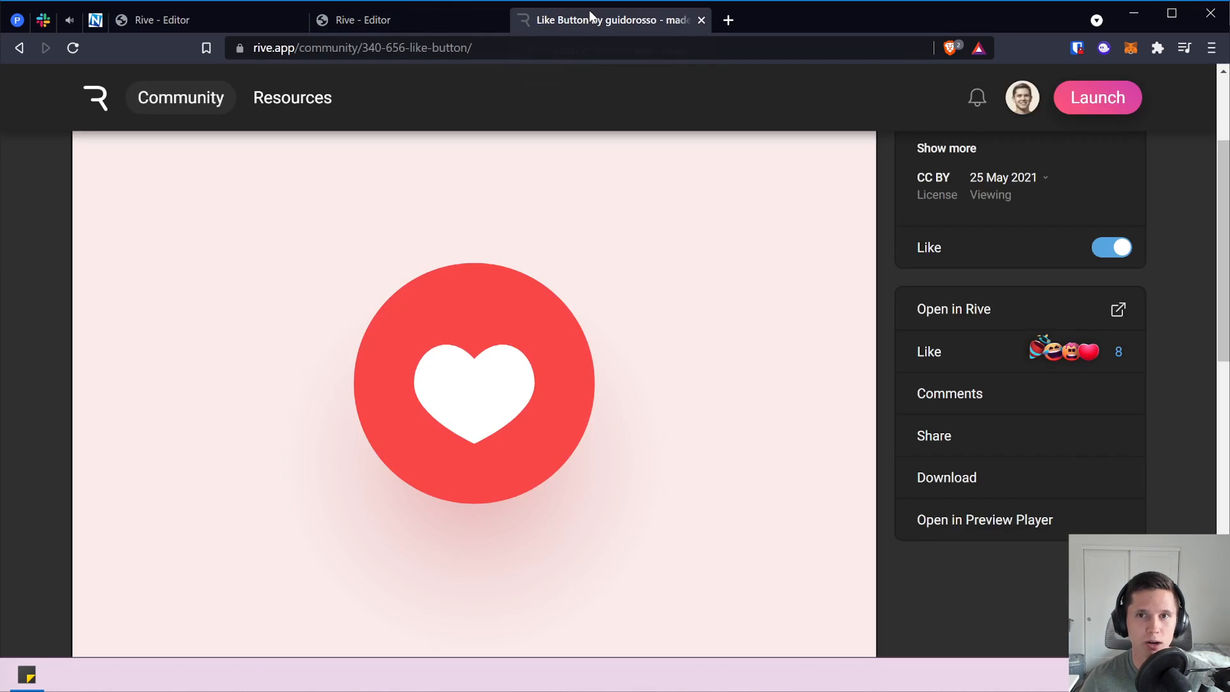
click(1121, 255)
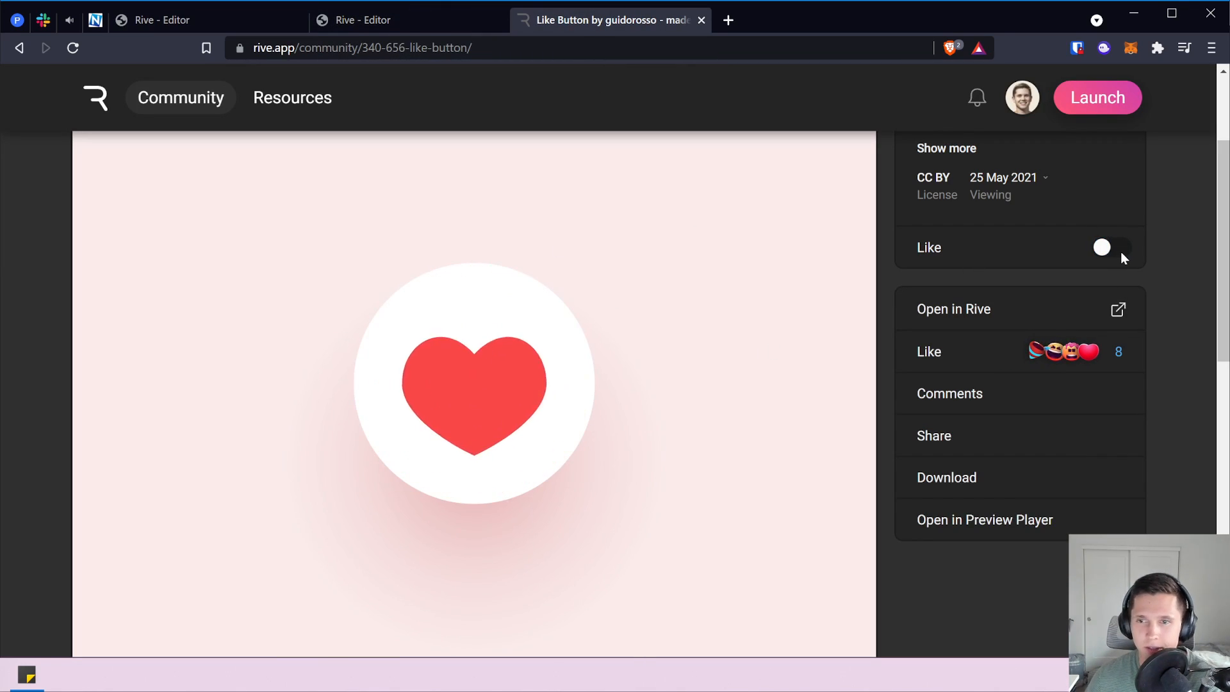
click(1120, 251)
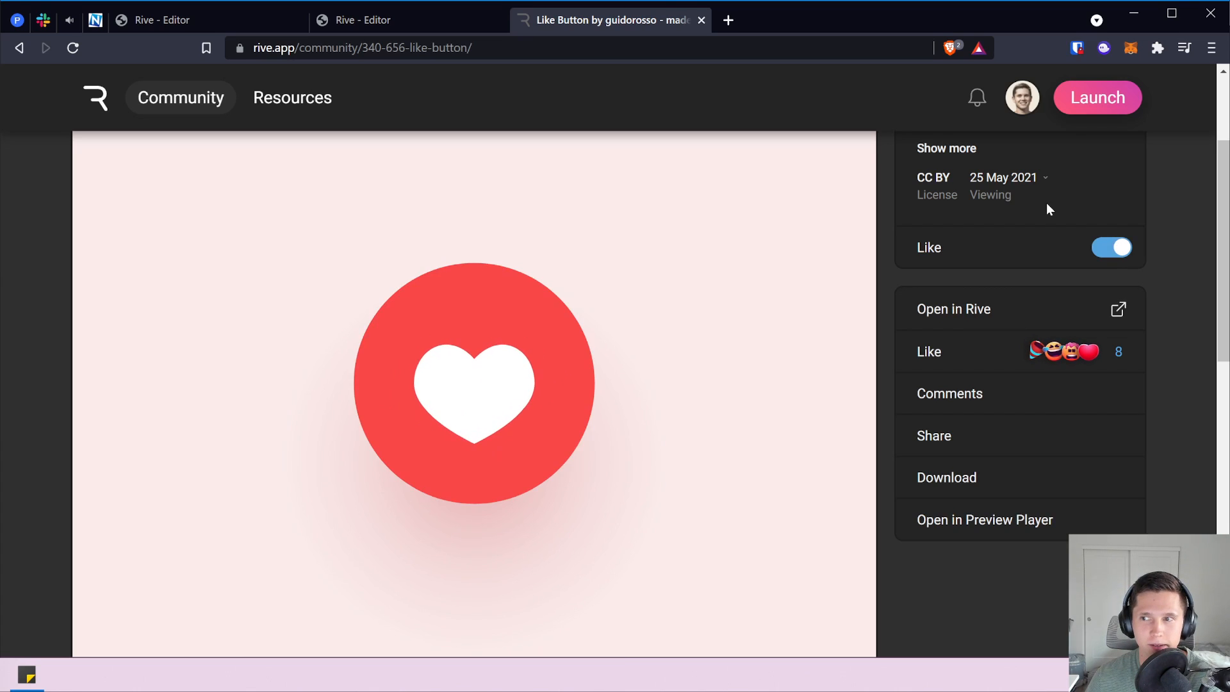
Return to the like-animation file, expand the Heart Icon's keyframe tracks and scrub from 00:00:00 to 00:00:20.
click(211, 18)
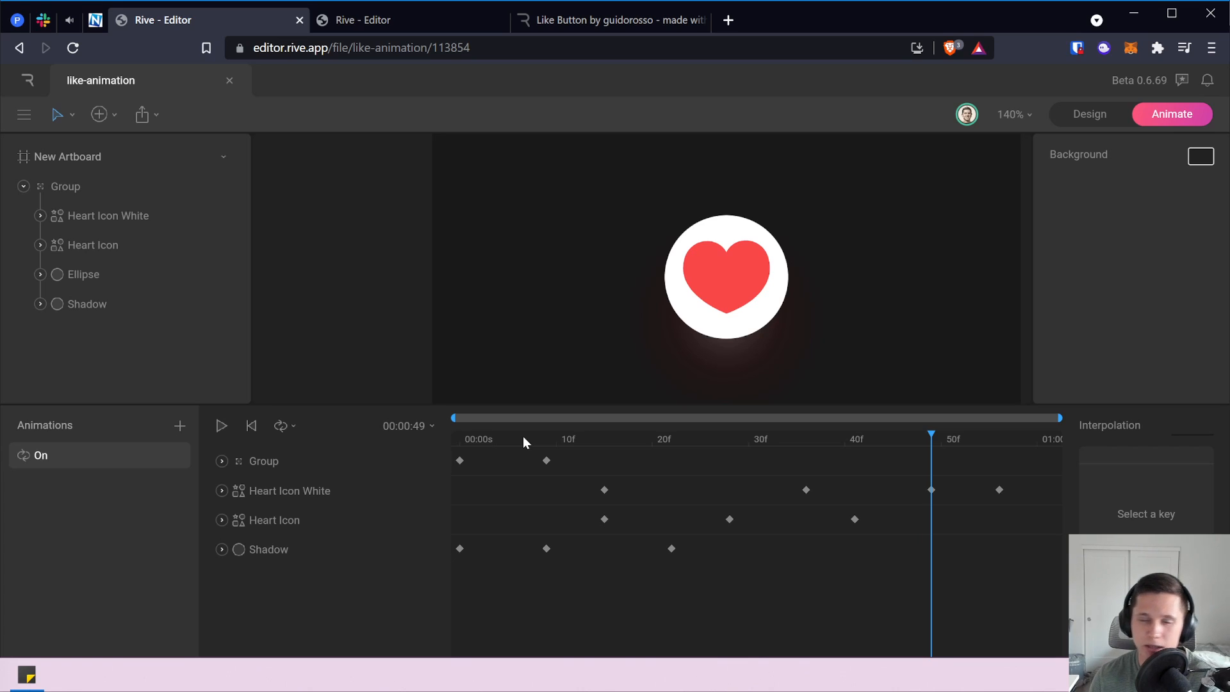
drag(523, 436, 455, 440)
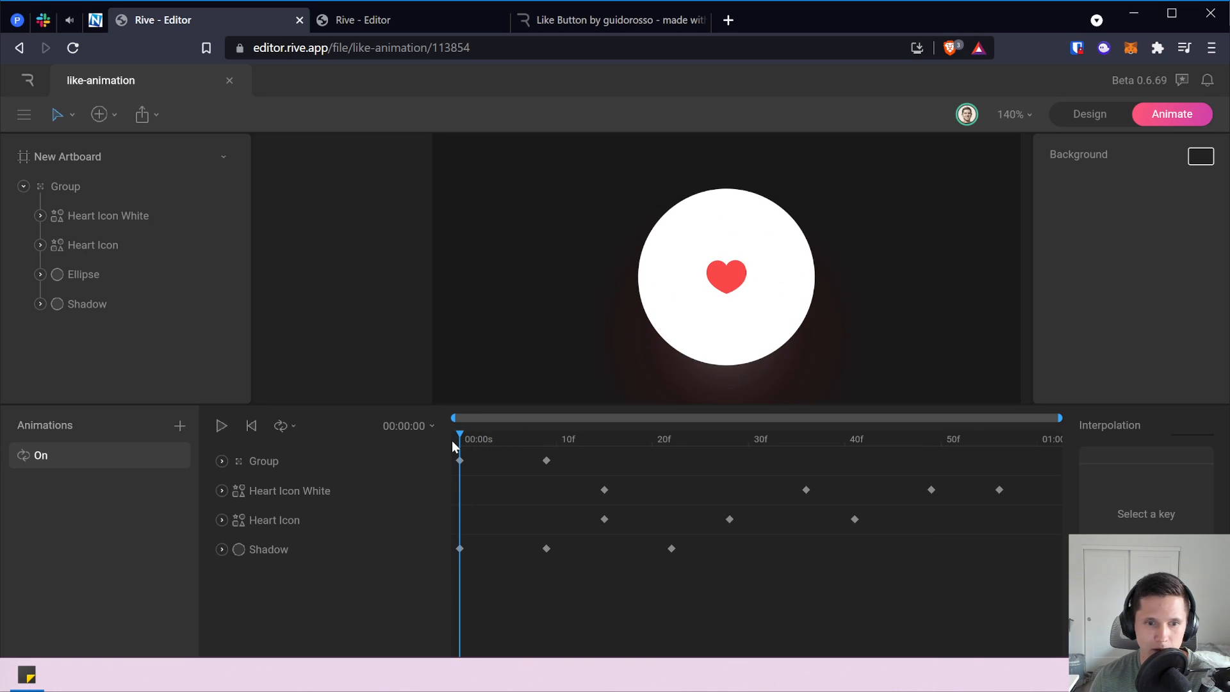
click(217, 520)
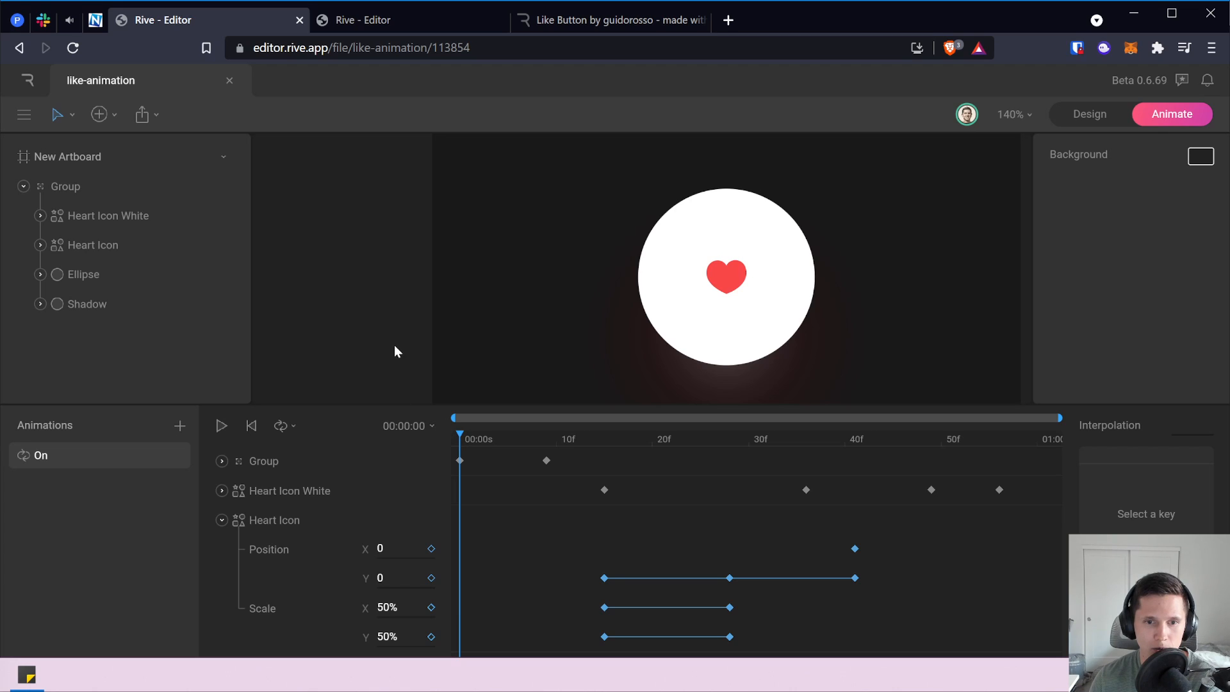
scroll(396, 347, down, 1)
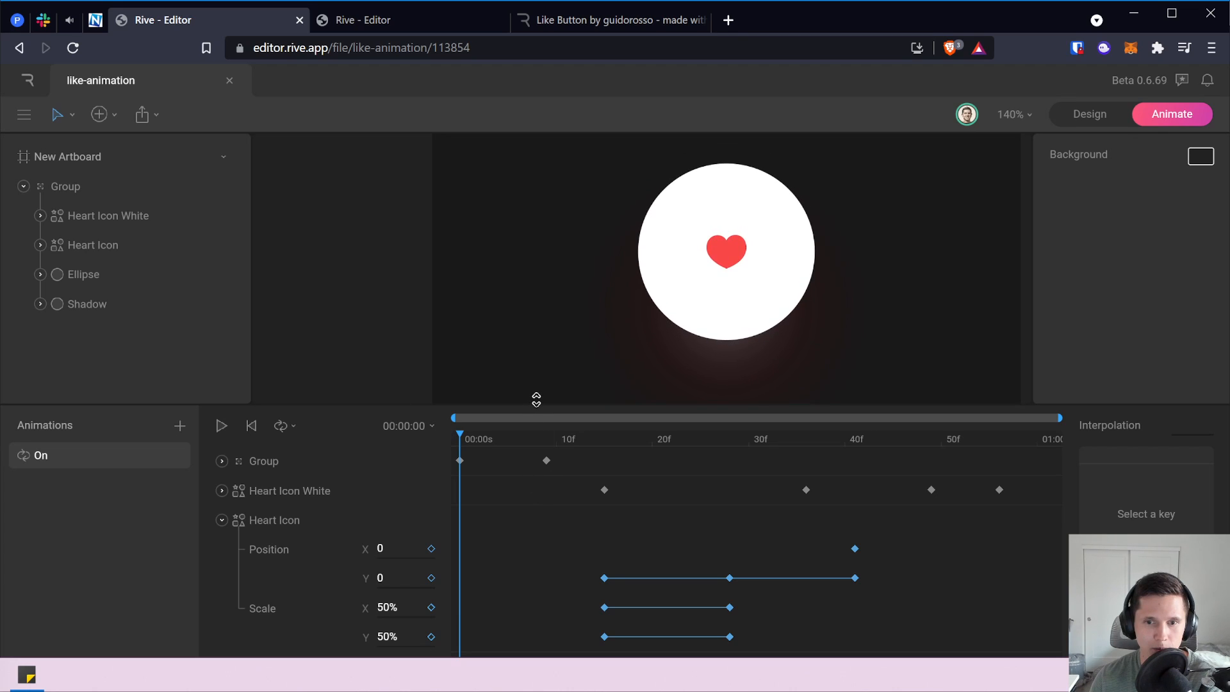
drag(537, 400, 536, 366)
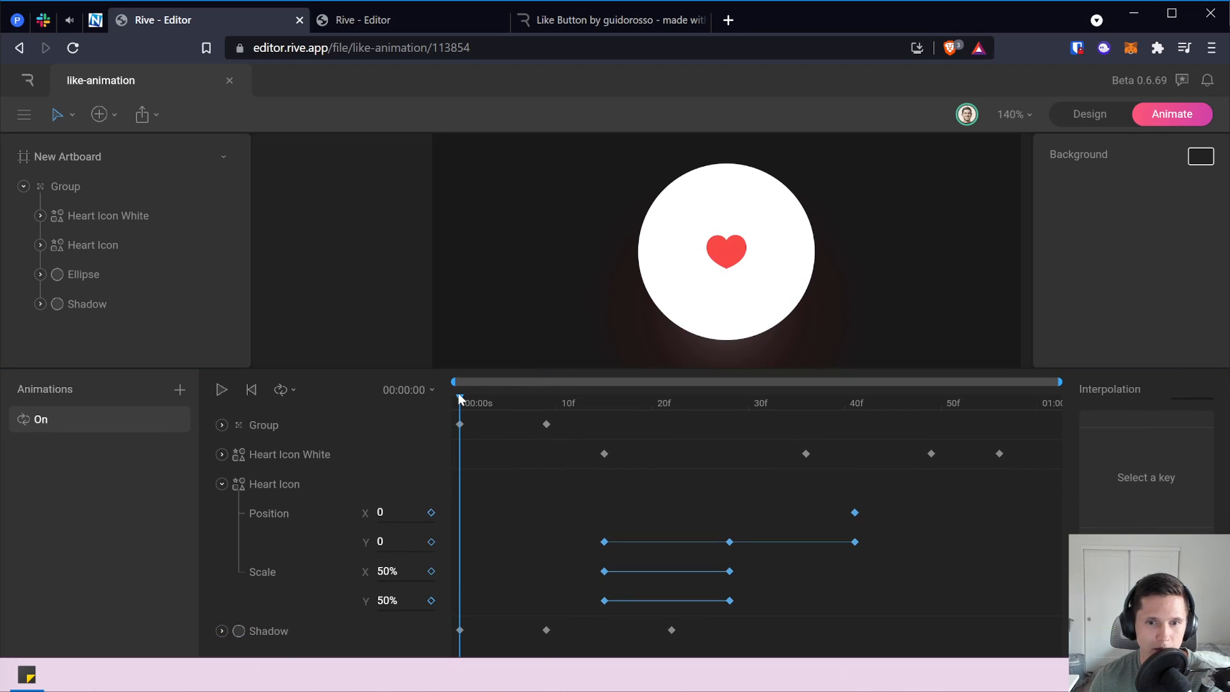
drag(481, 397, 654, 417)
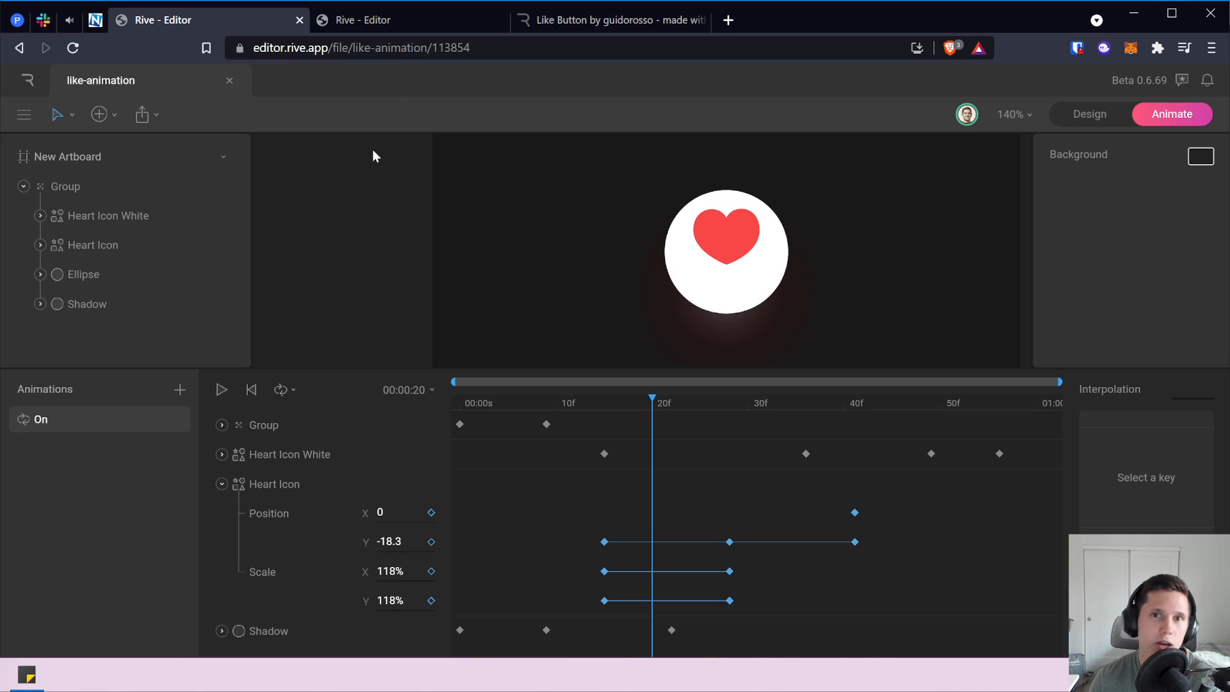
Switch to the preview copy of the Like Button file and open its On animation in Animate mode with an enlarged timeline.
click(421, 21)
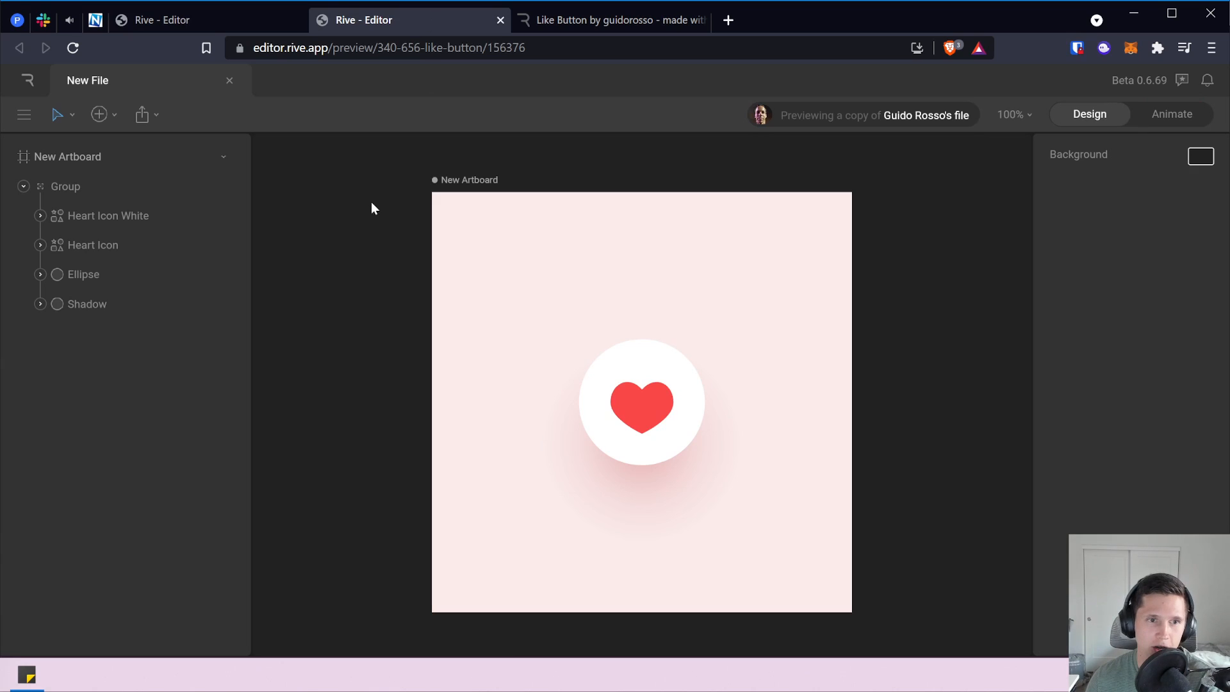
click(1171, 115)
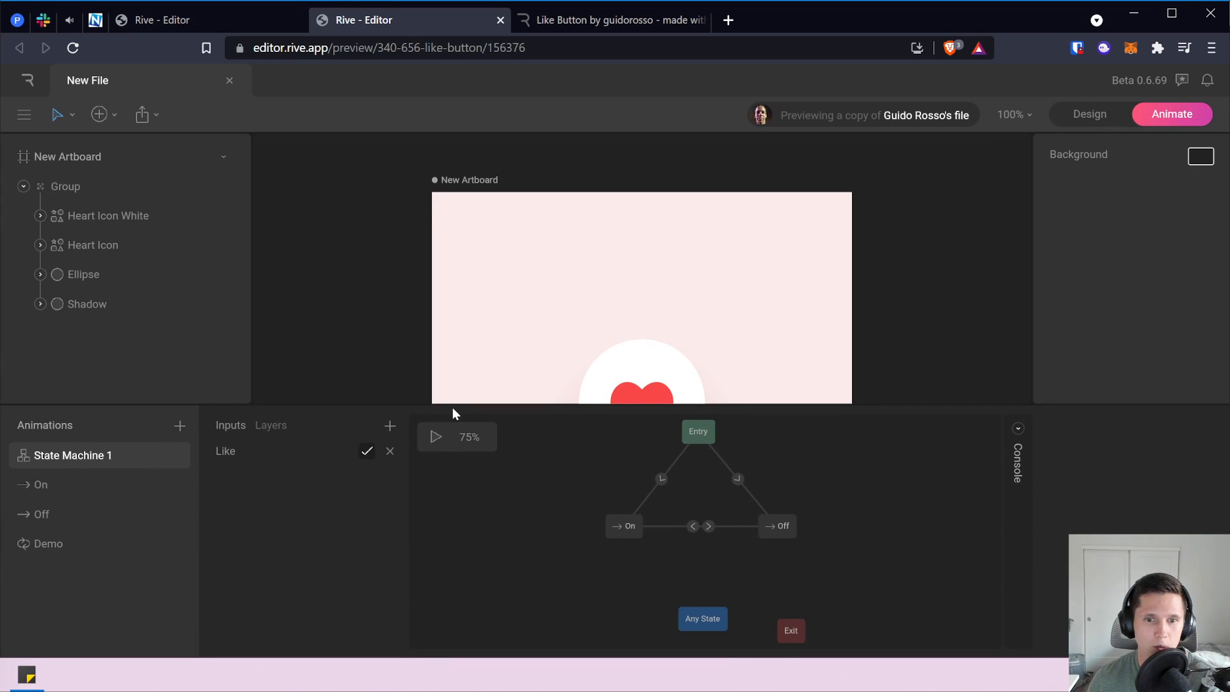
drag(455, 405, 448, 347)
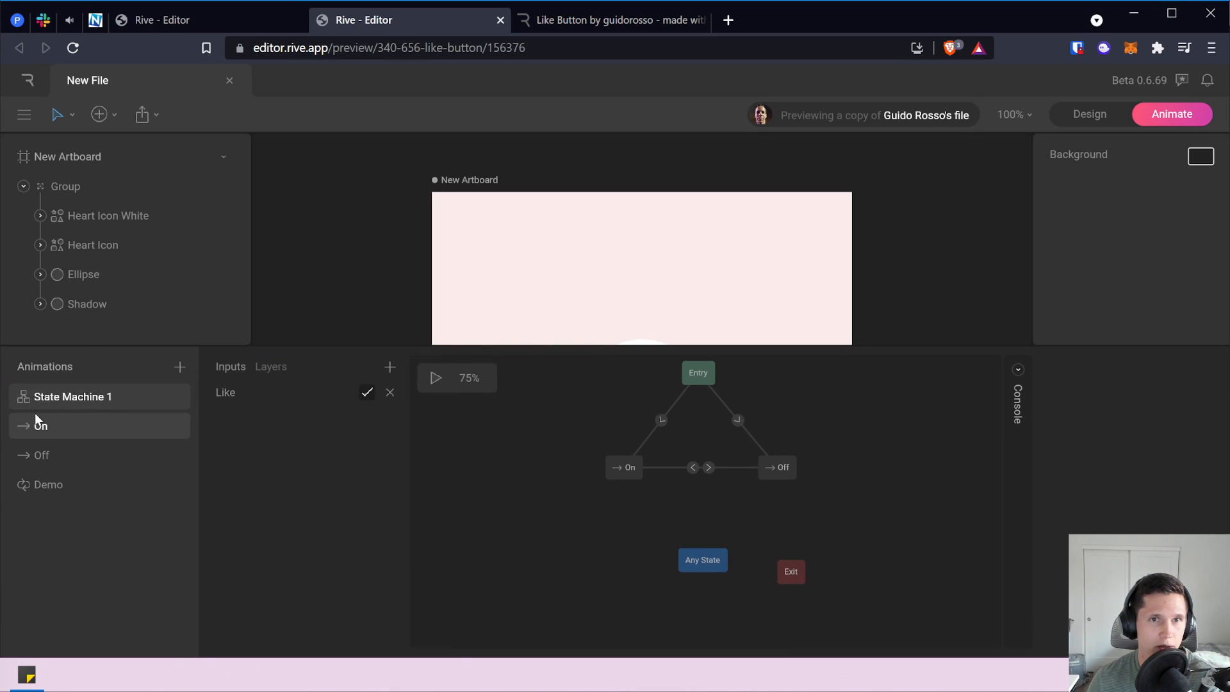
click(37, 419)
click(252, 14)
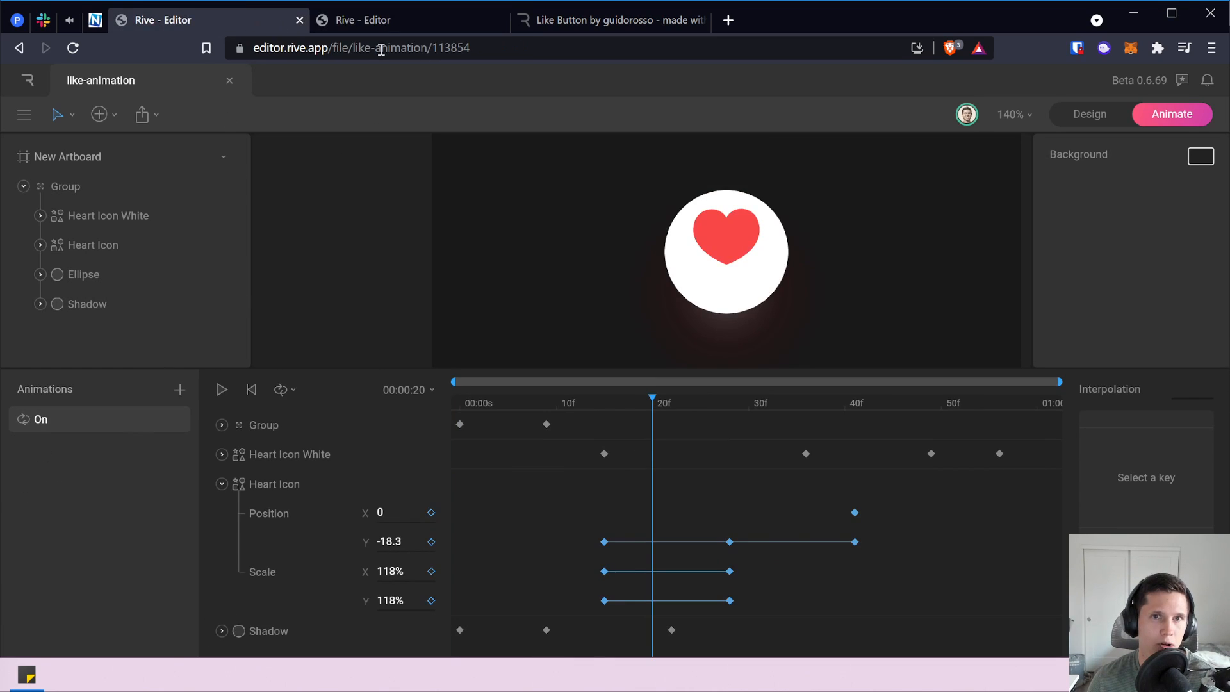
click(392, 21)
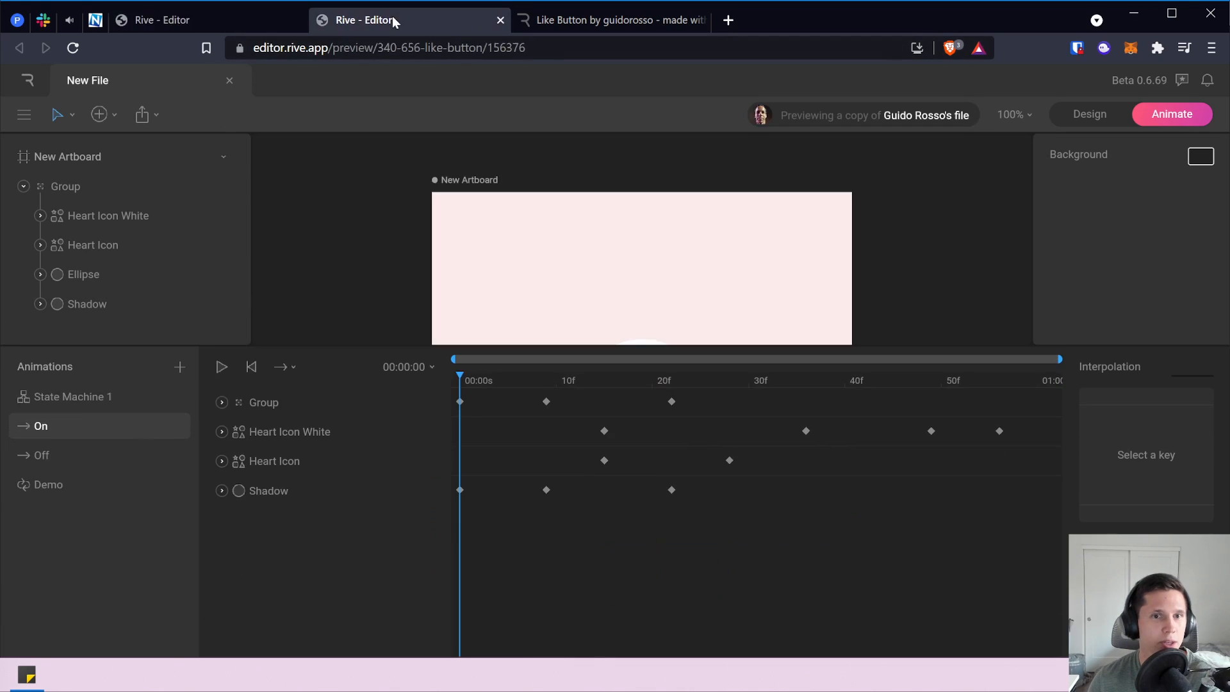
Examine the Heart Icon's position and scale keyframes at 00:00:15 and 00:00:28 in the preview's On animation, and return to the like-animation file.
click(222, 461)
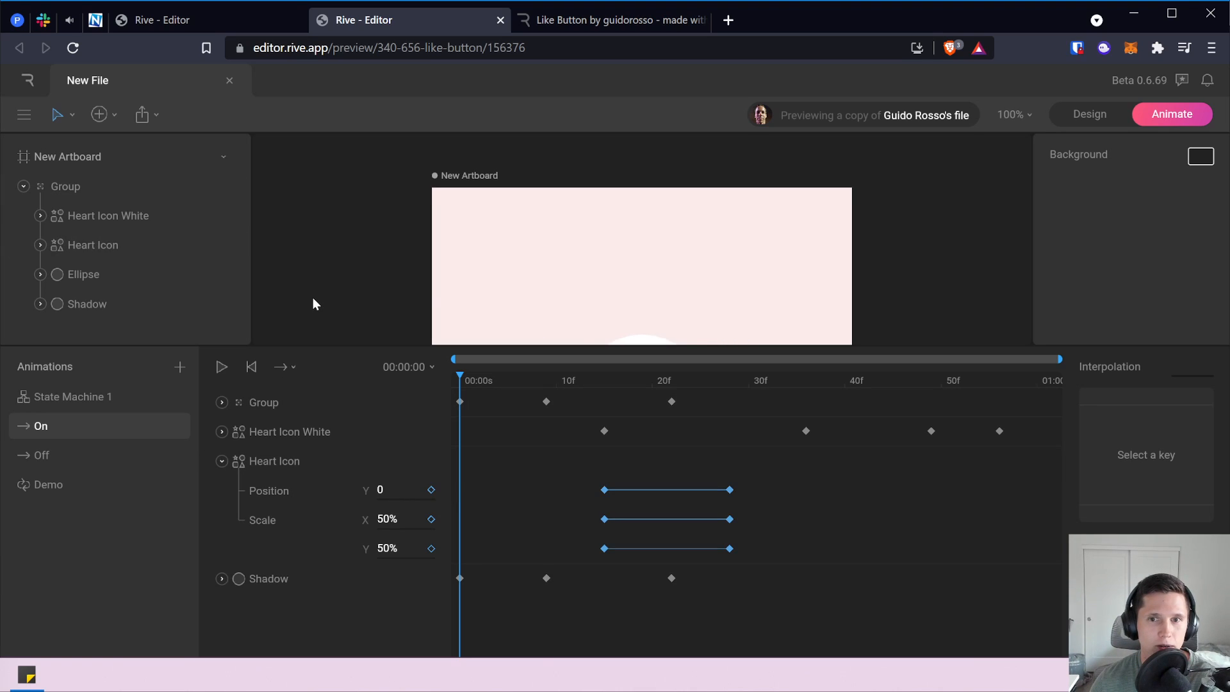
scroll(313, 297, down, 5)
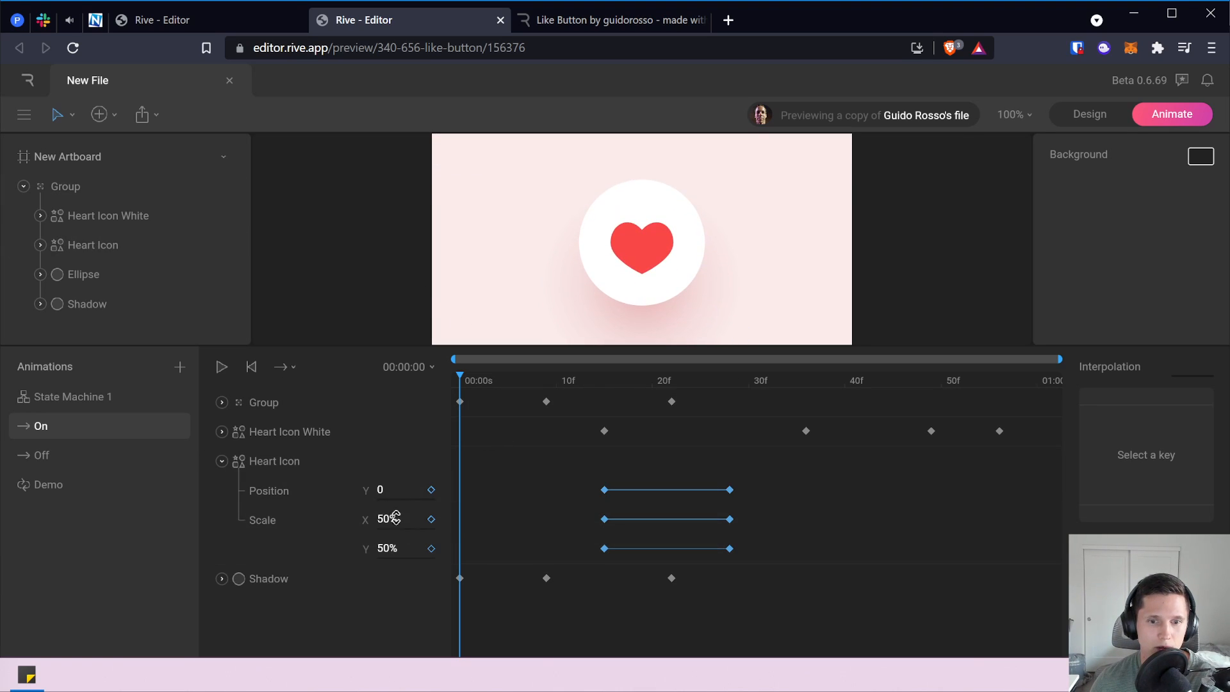
drag(463, 378, 606, 376)
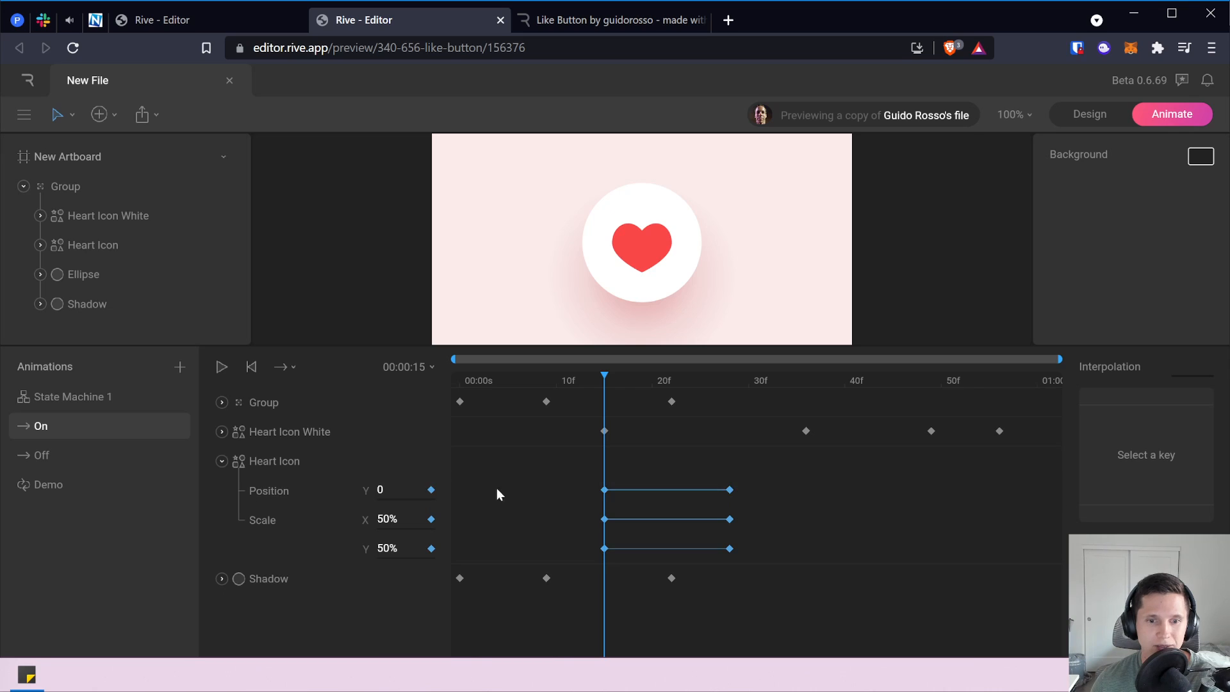
drag(605, 377, 733, 392)
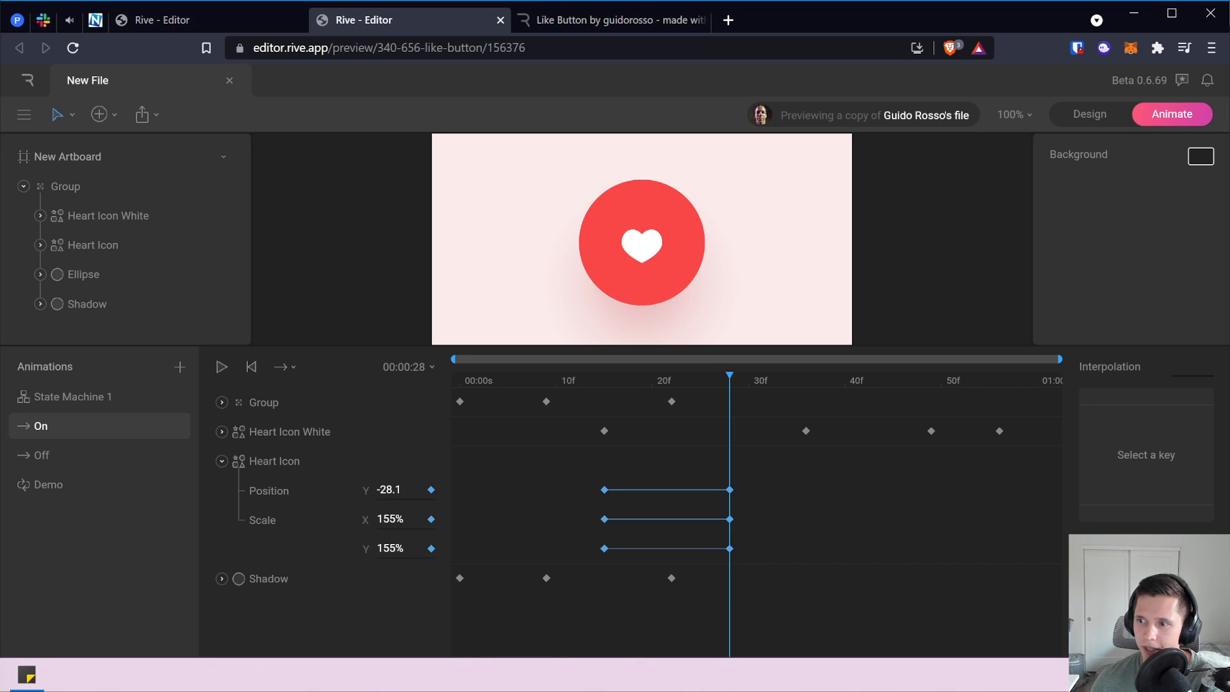
click(217, 21)
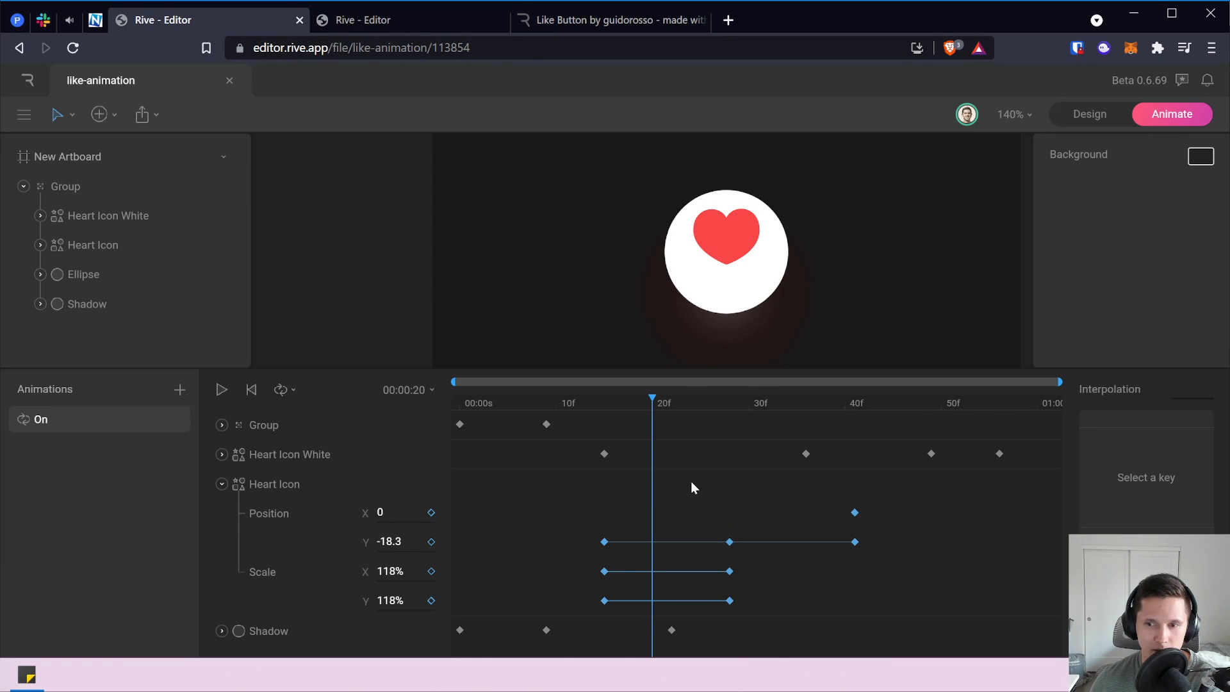
Delete the Heart Icon's X position keyframe in like-animation's On animation and return the playhead to 00:00:00.
click(855, 512)
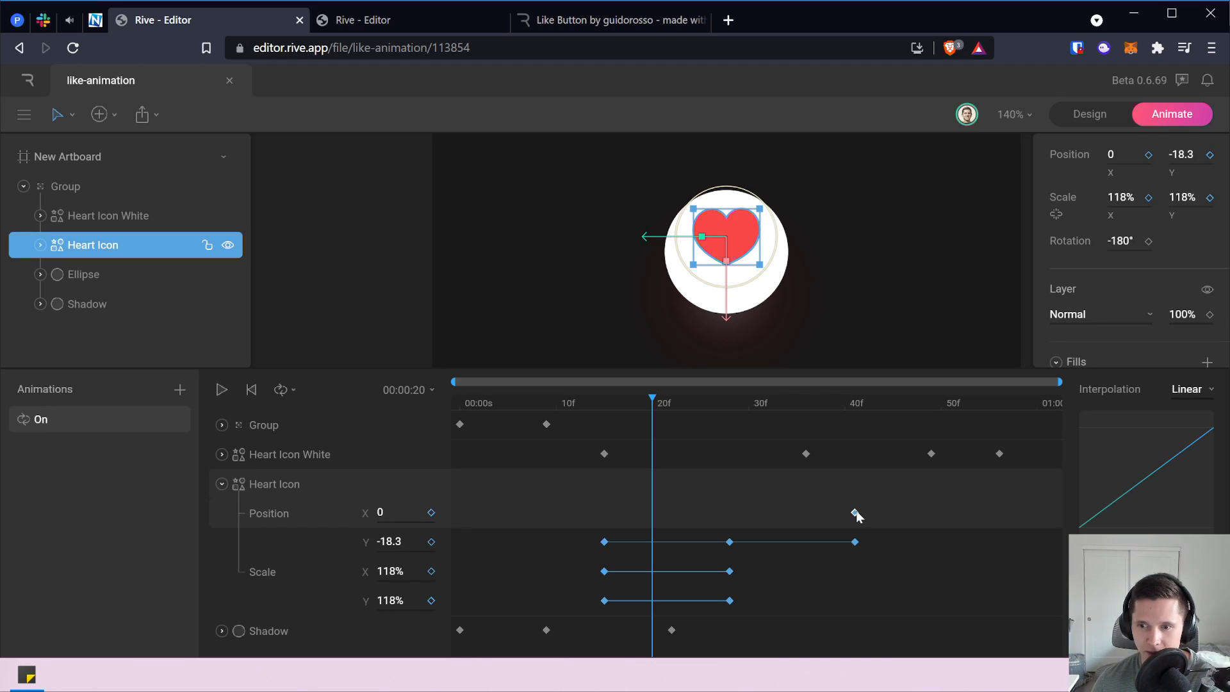
key(Delete)
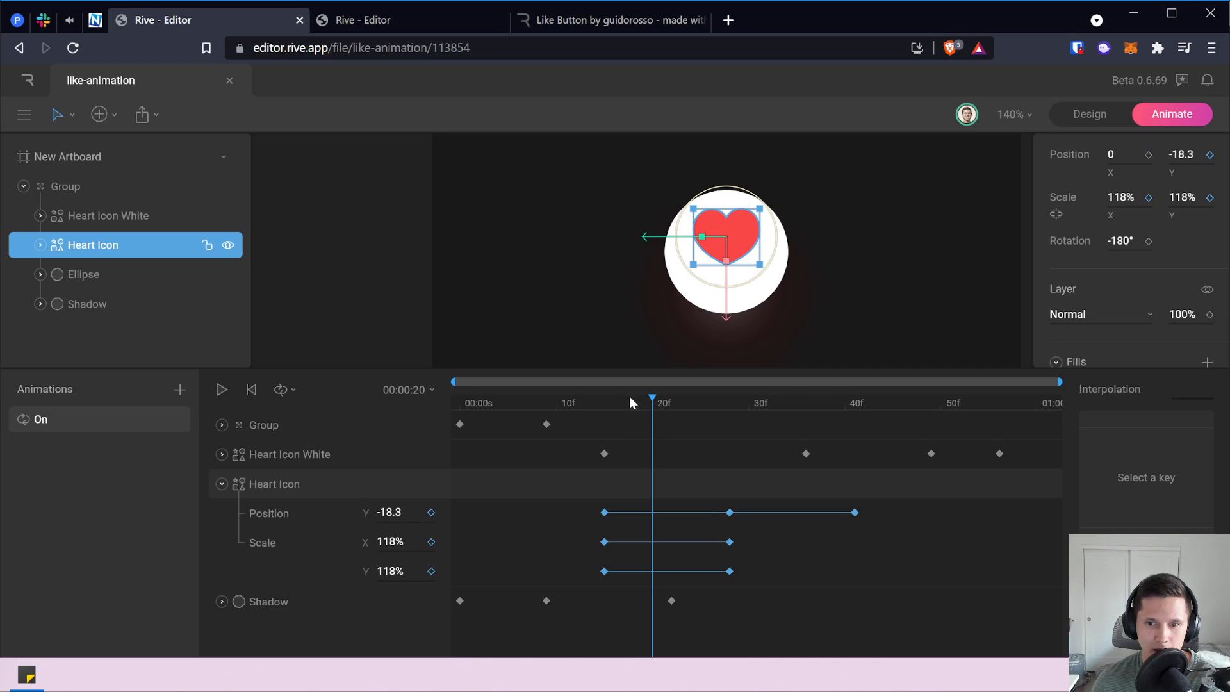
drag(617, 399, 409, 444)
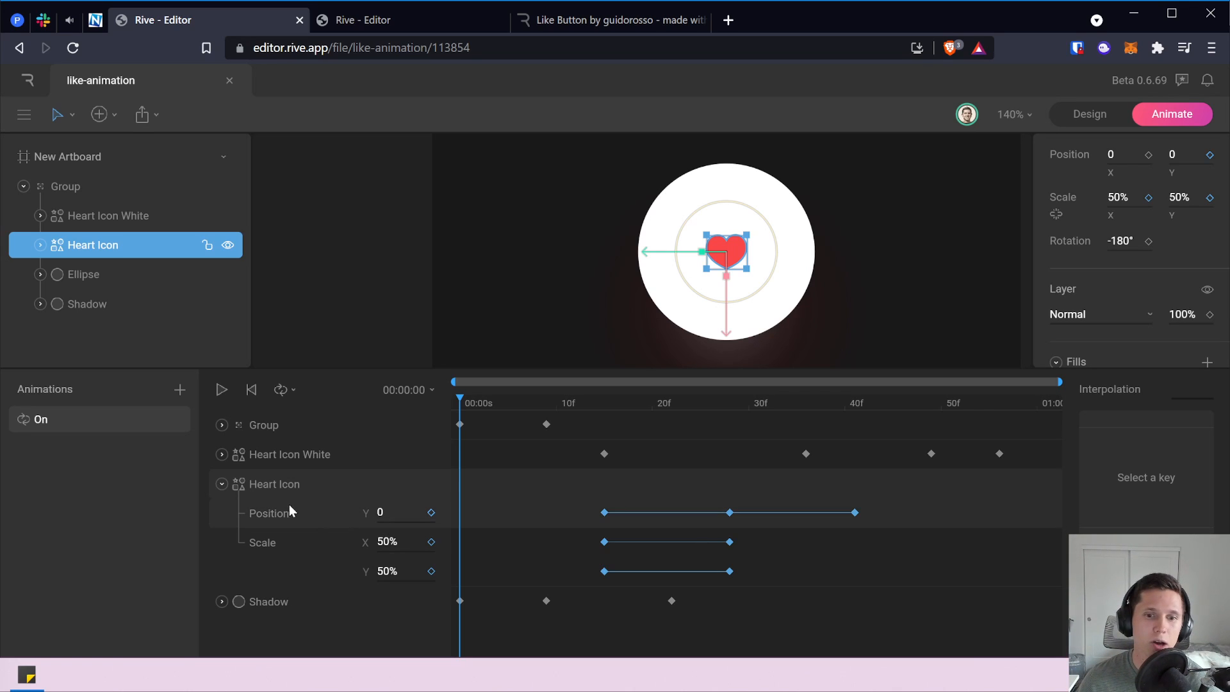
Delete all three of the Heart Icon's Y position keyframes, keeping only its scale keyframes.
click(603, 513)
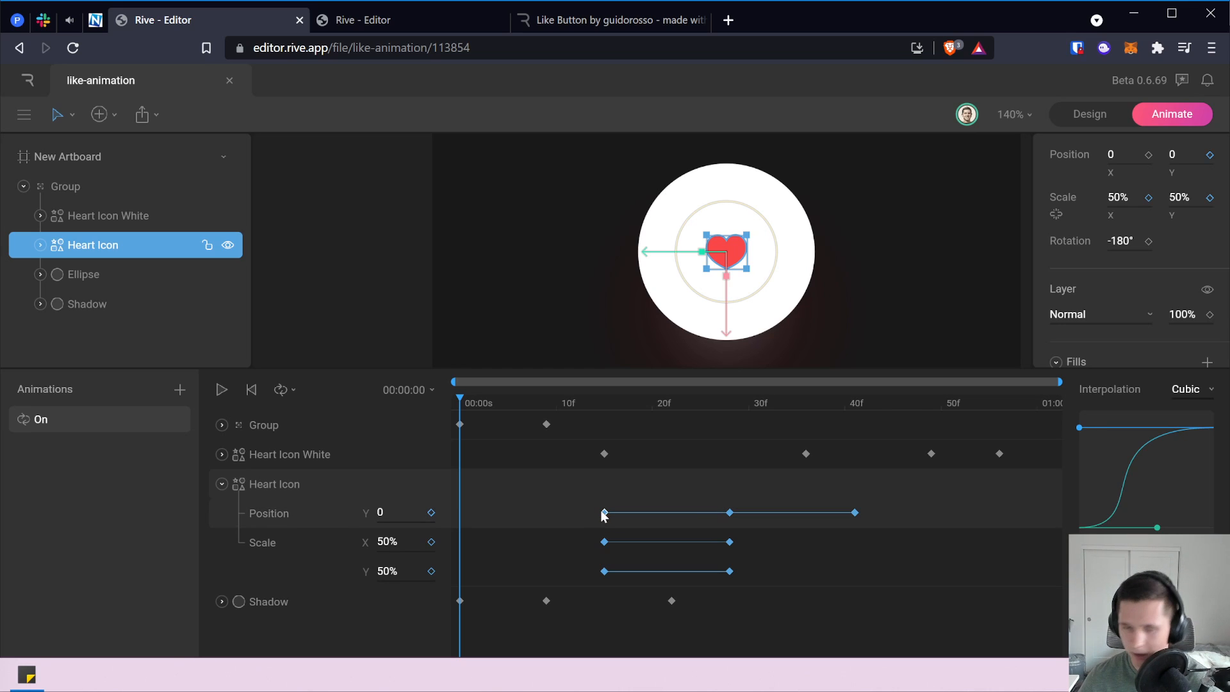
key(Delete)
click(730, 513)
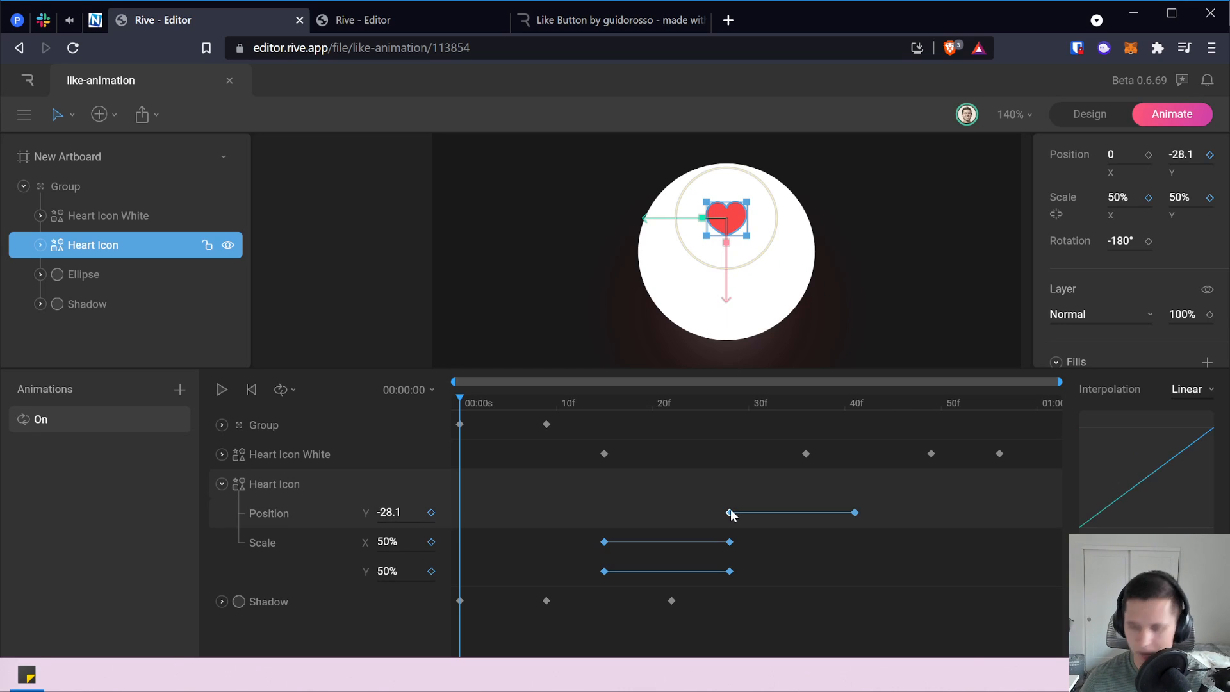
key(Delete)
click(856, 513)
key(Delete)
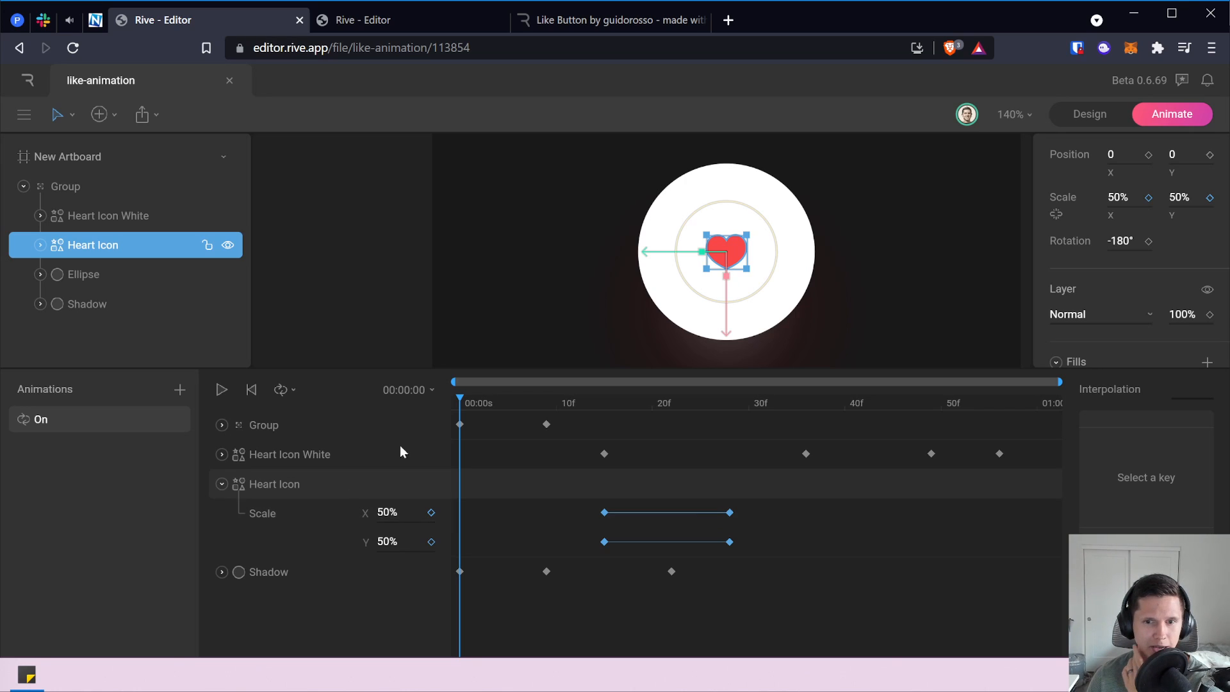
Deselect the Heart Icon, play the like-animation file's On animation and pause it.
click(369, 292)
click(220, 396)
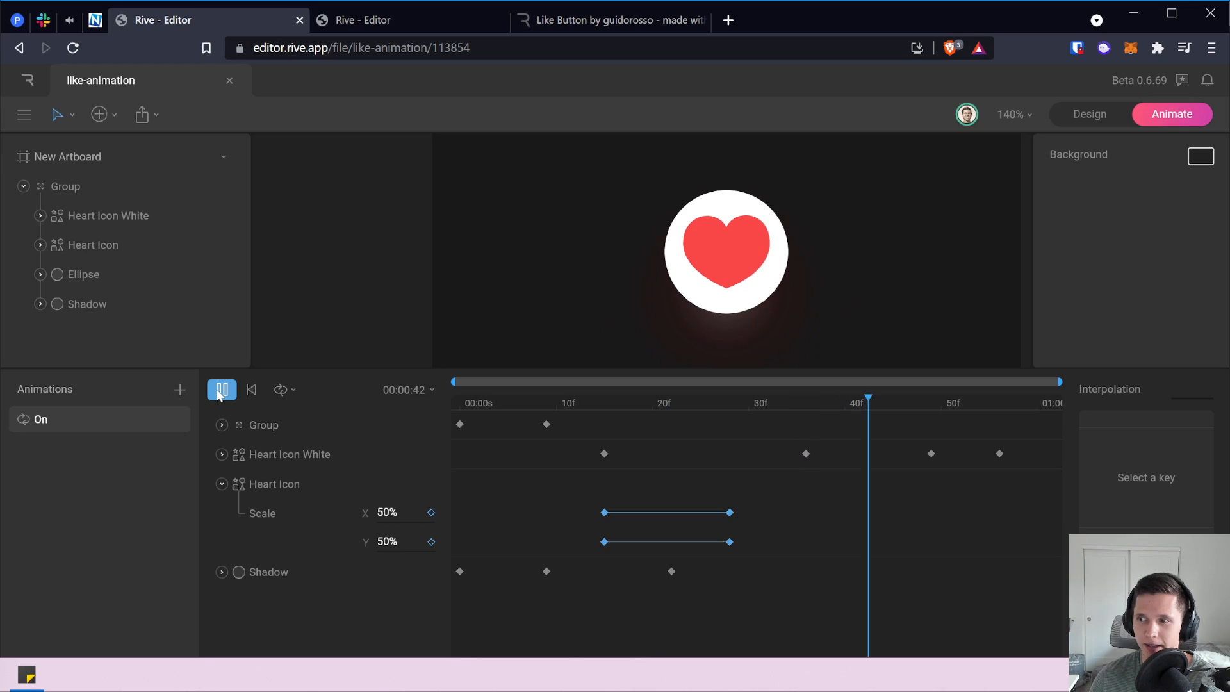
click(221, 389)
Open the Like Button community page and toggle its Like input off and on twice to compare the motion.
click(459, 23)
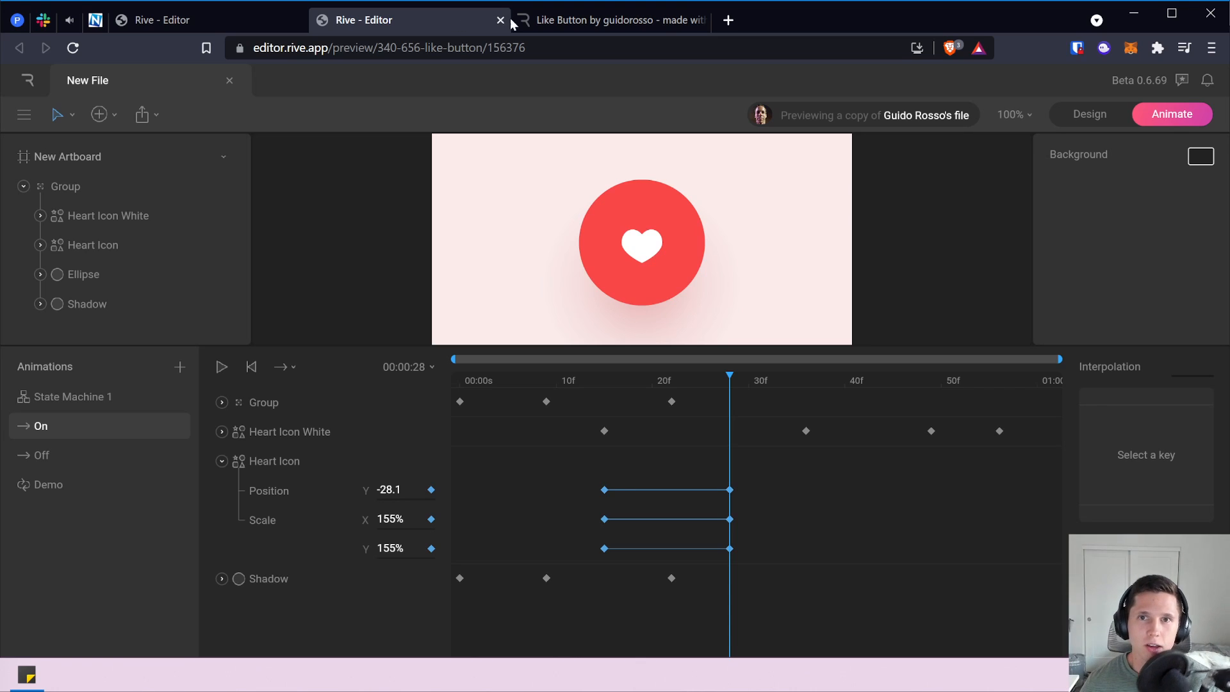
click(564, 23)
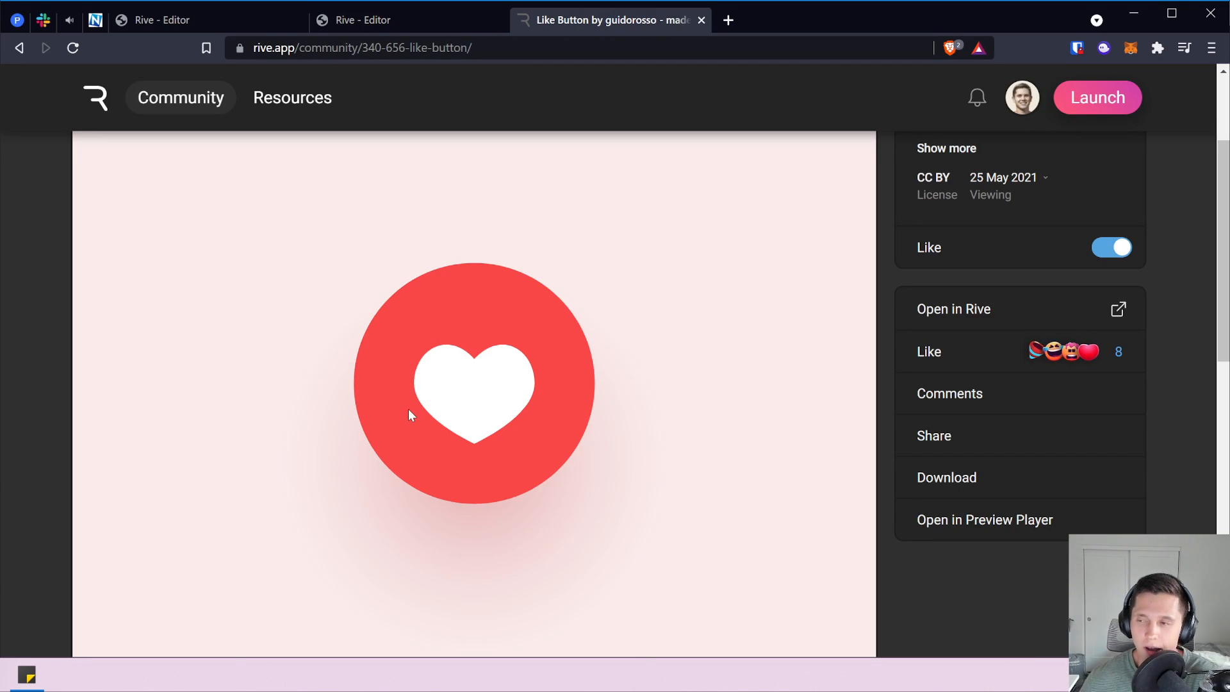
click(1110, 252)
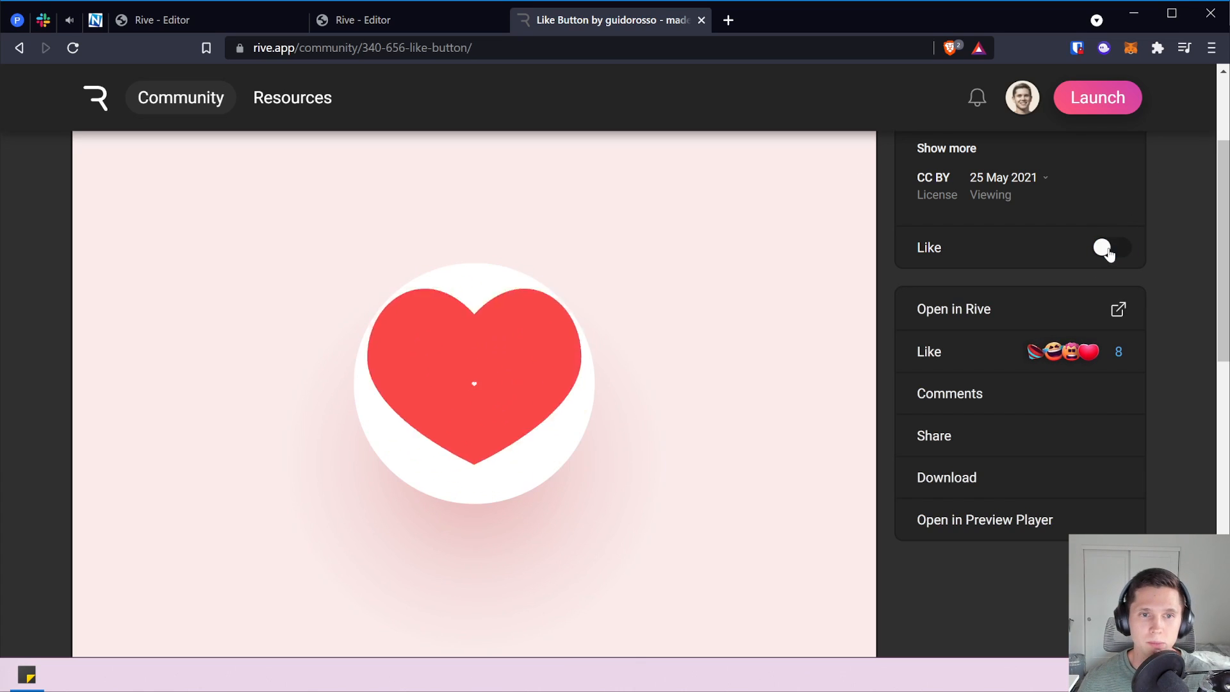
click(1110, 252)
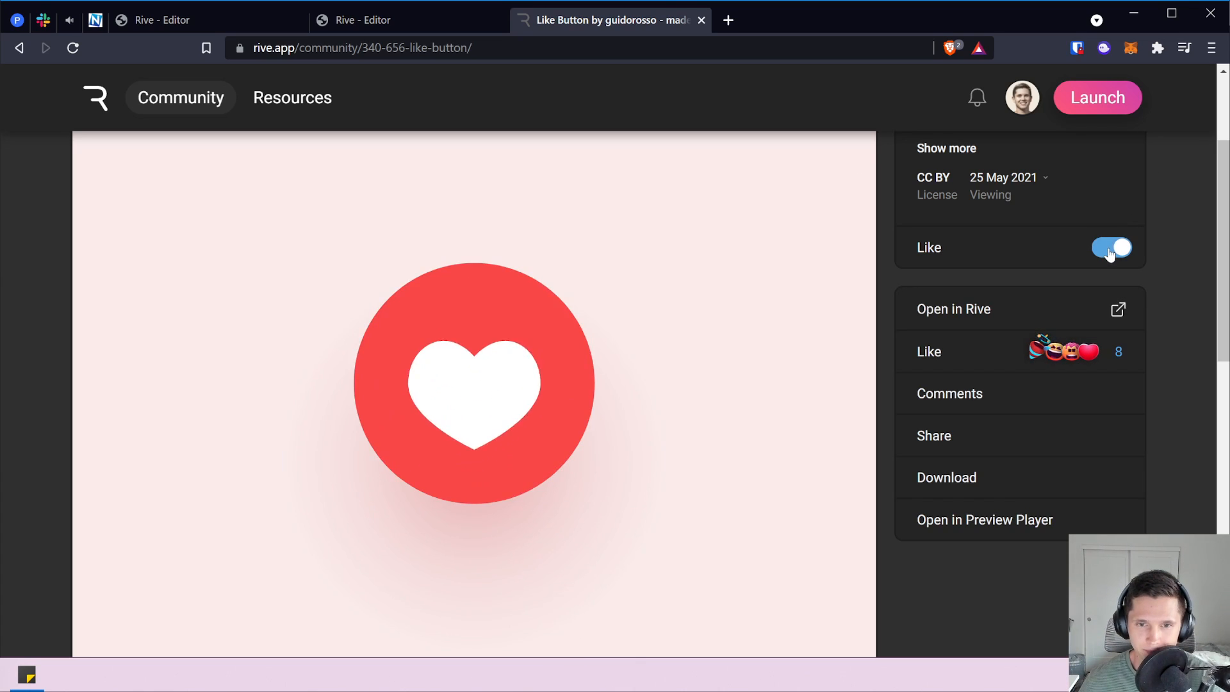
click(1110, 252)
click(1110, 252)
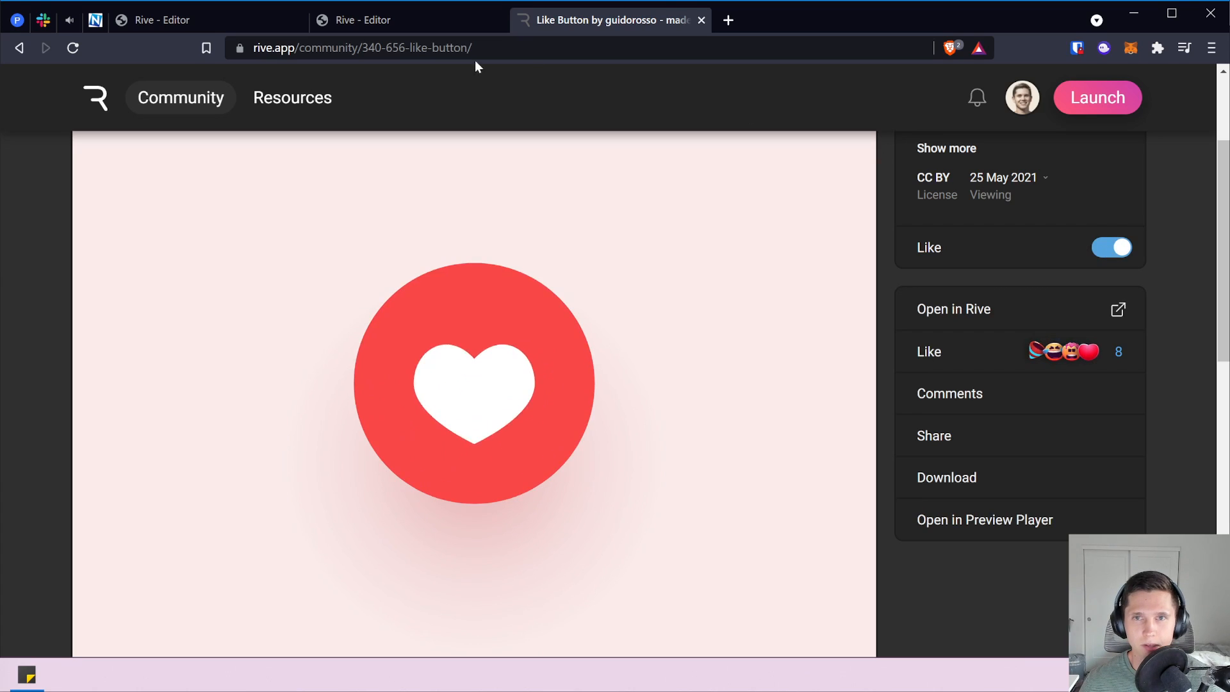
click(431, 50)
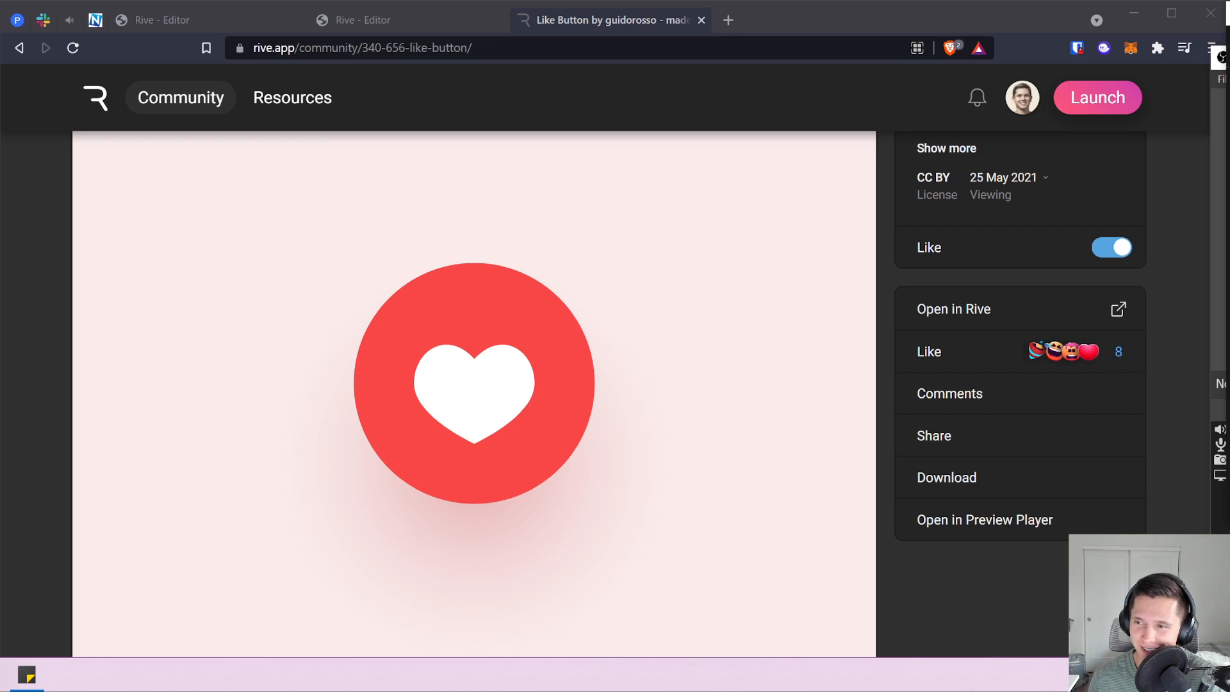
Return to the preview copy of the Like Button file and play its On animation from 00:00:00.
click(425, 15)
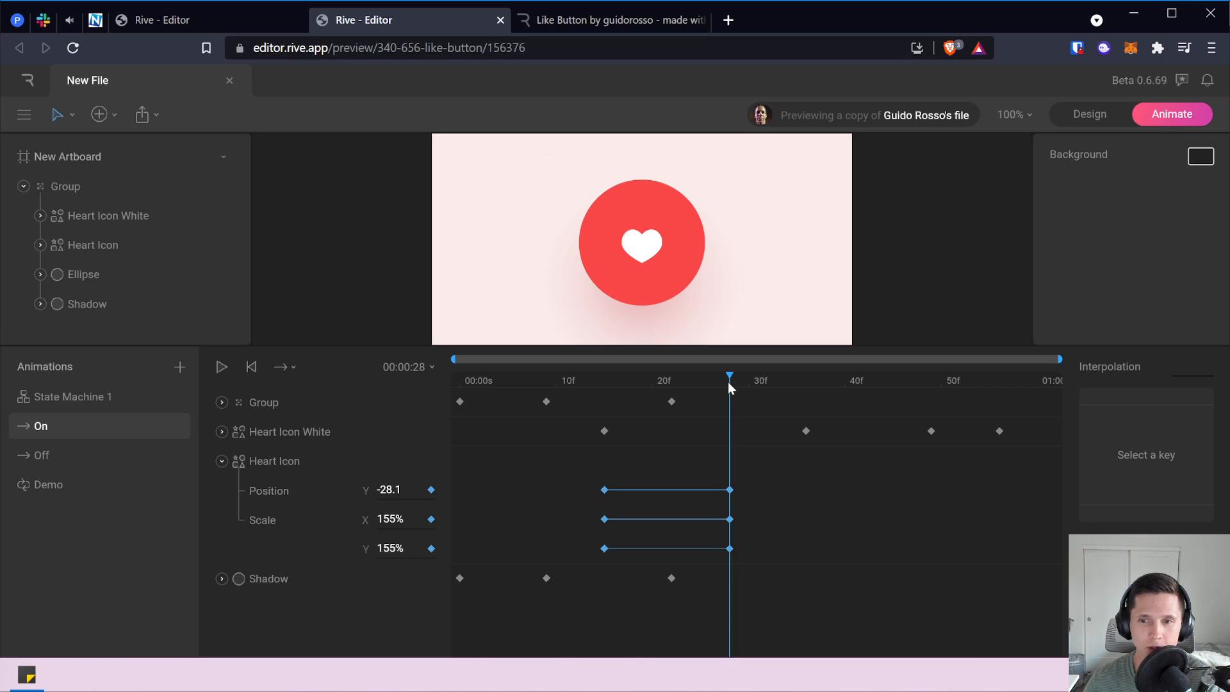
drag(728, 376, 412, 382)
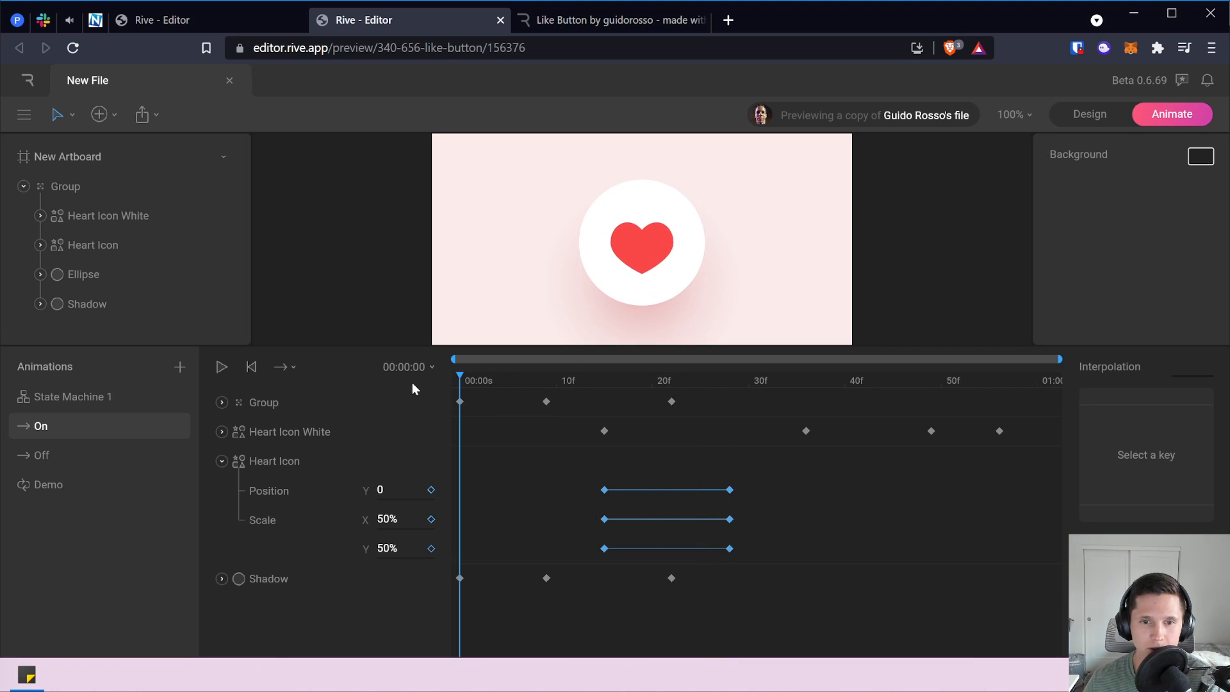
click(221, 367)
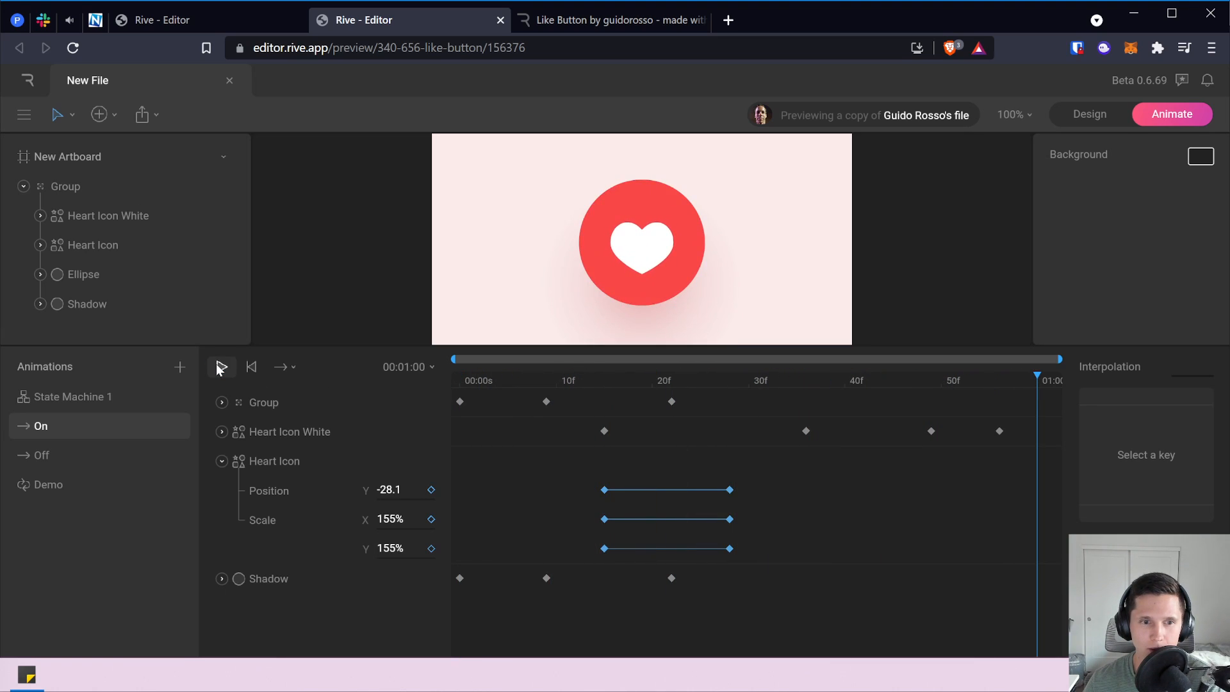
Set the preview's On animation to Loop, play it and pause it.
click(280, 369)
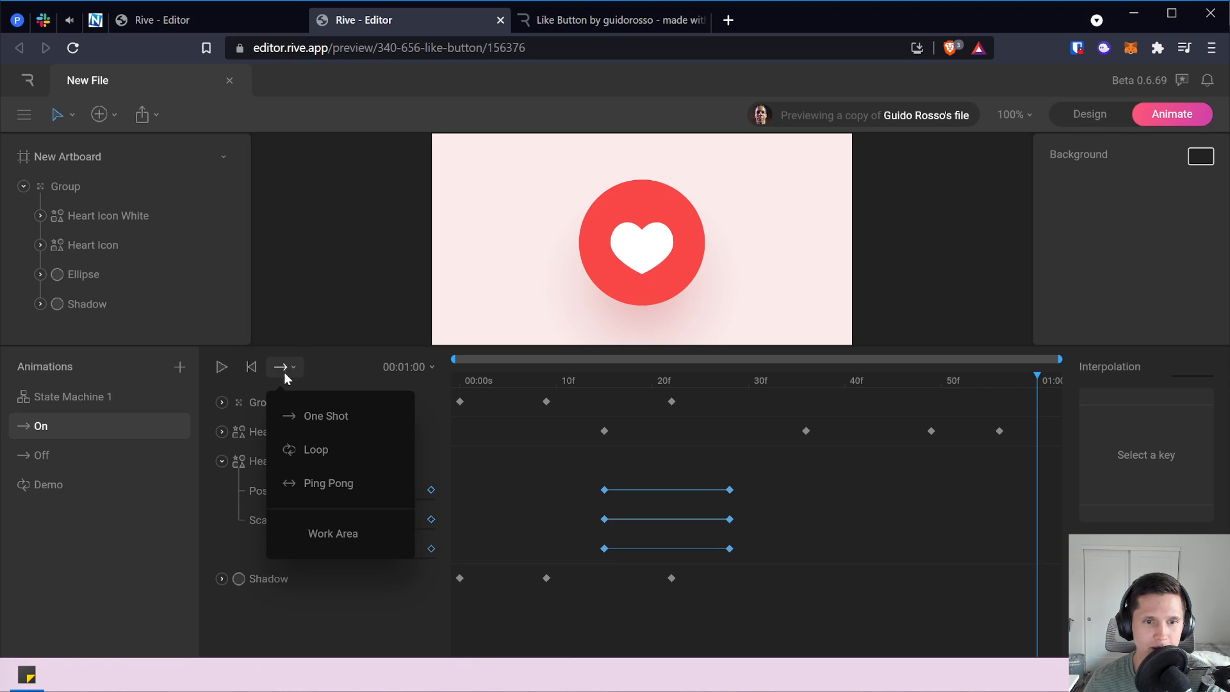
click(328, 454)
click(222, 367)
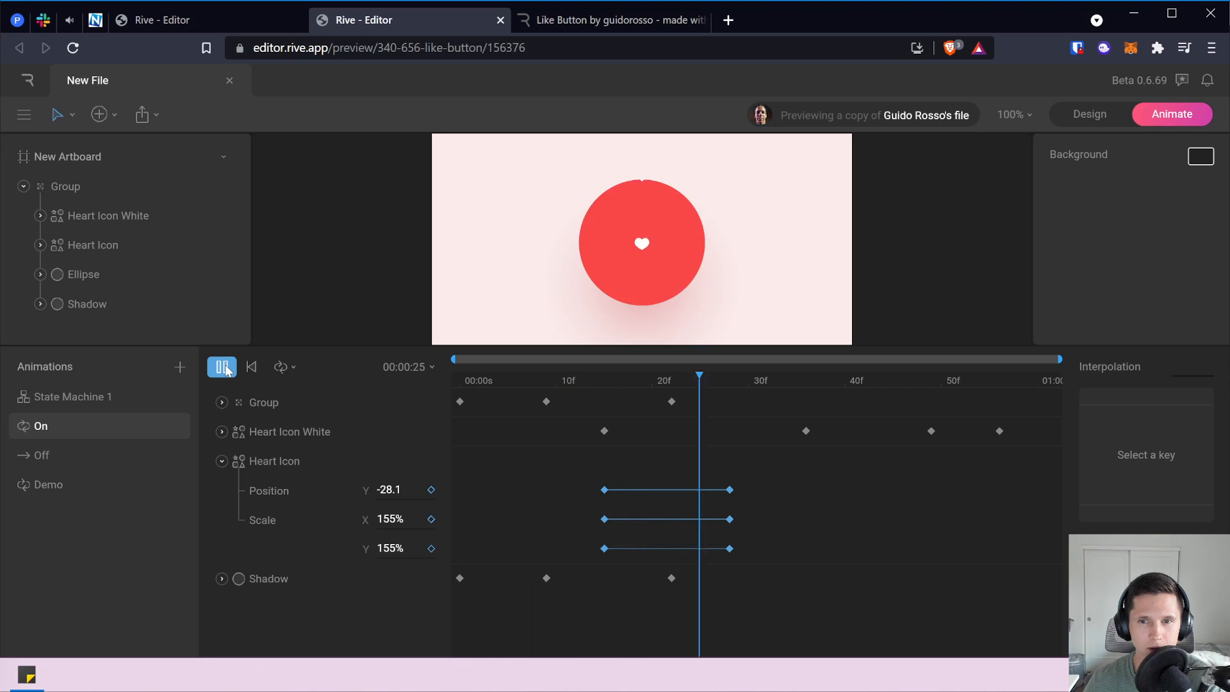
click(224, 369)
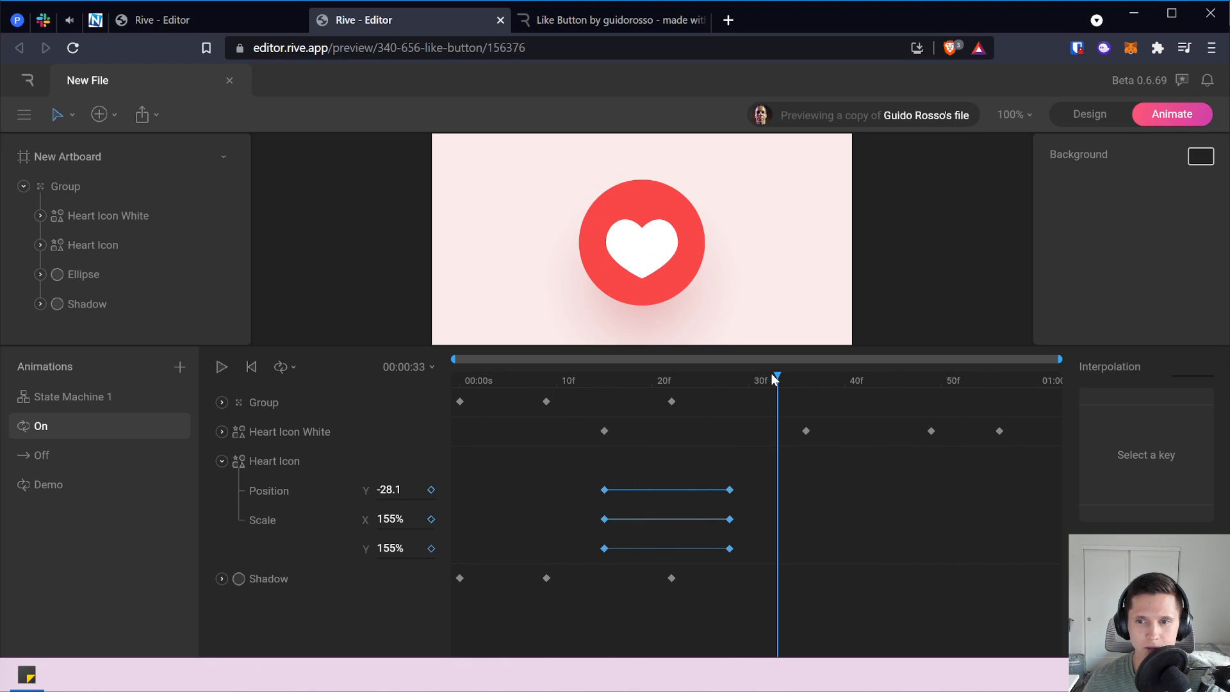
Scrub the preview's On animation backward and step frame by frame to 00:00:00 to examine its opening motion.
drag(777, 377, 591, 388)
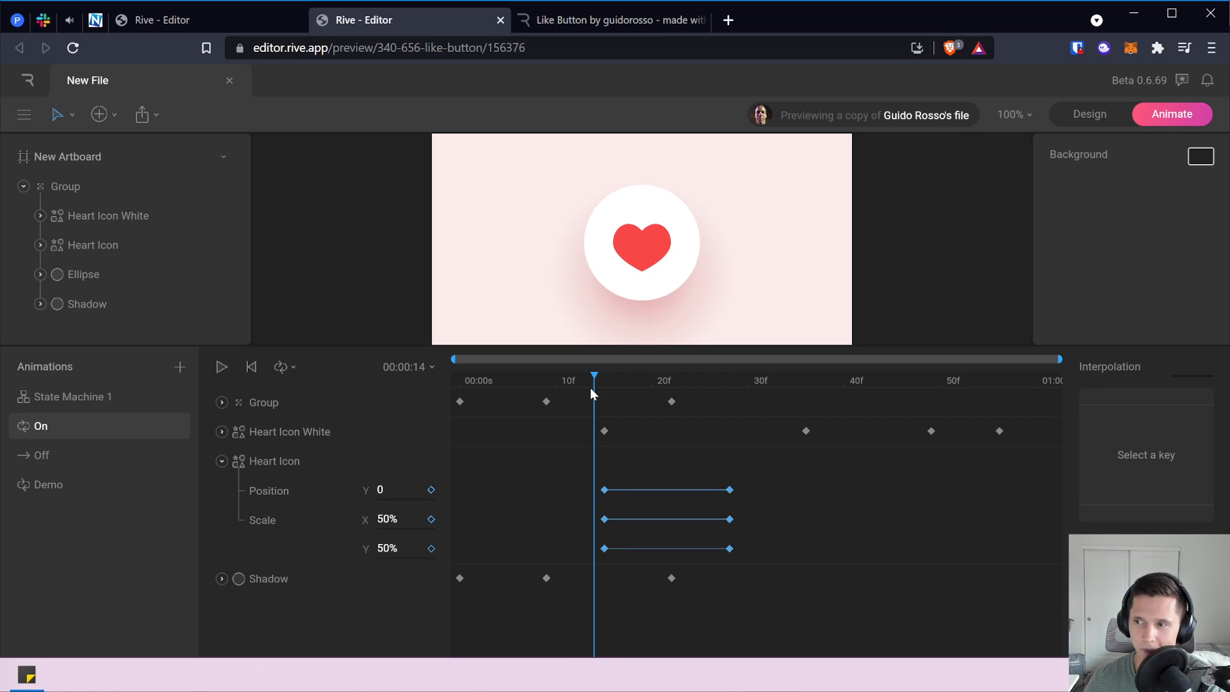
drag(590, 387, 497, 404)
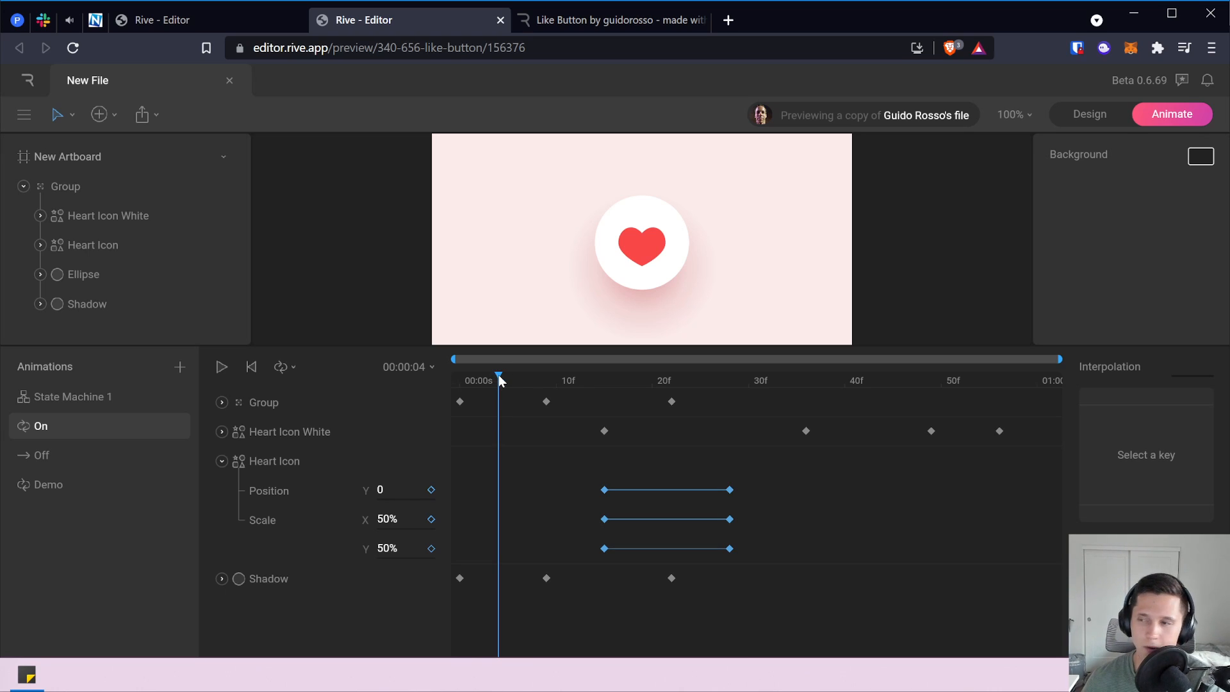
drag(499, 380, 517, 378)
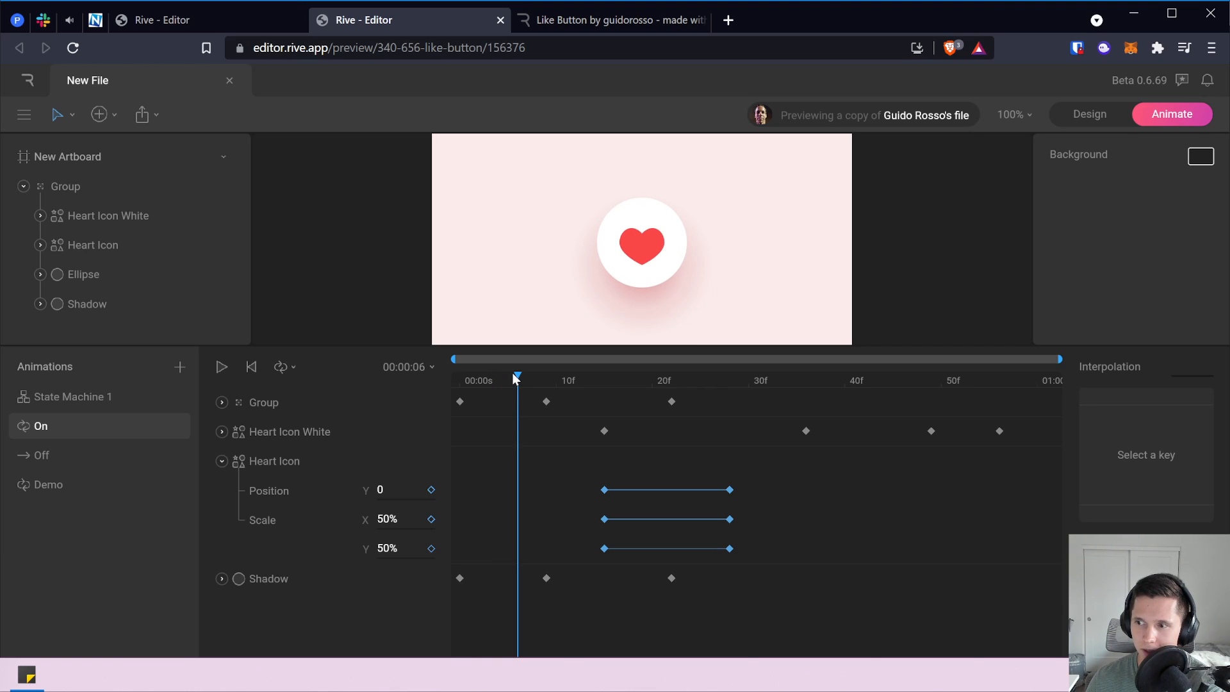
key(Left)
key(Left)
key(Left)
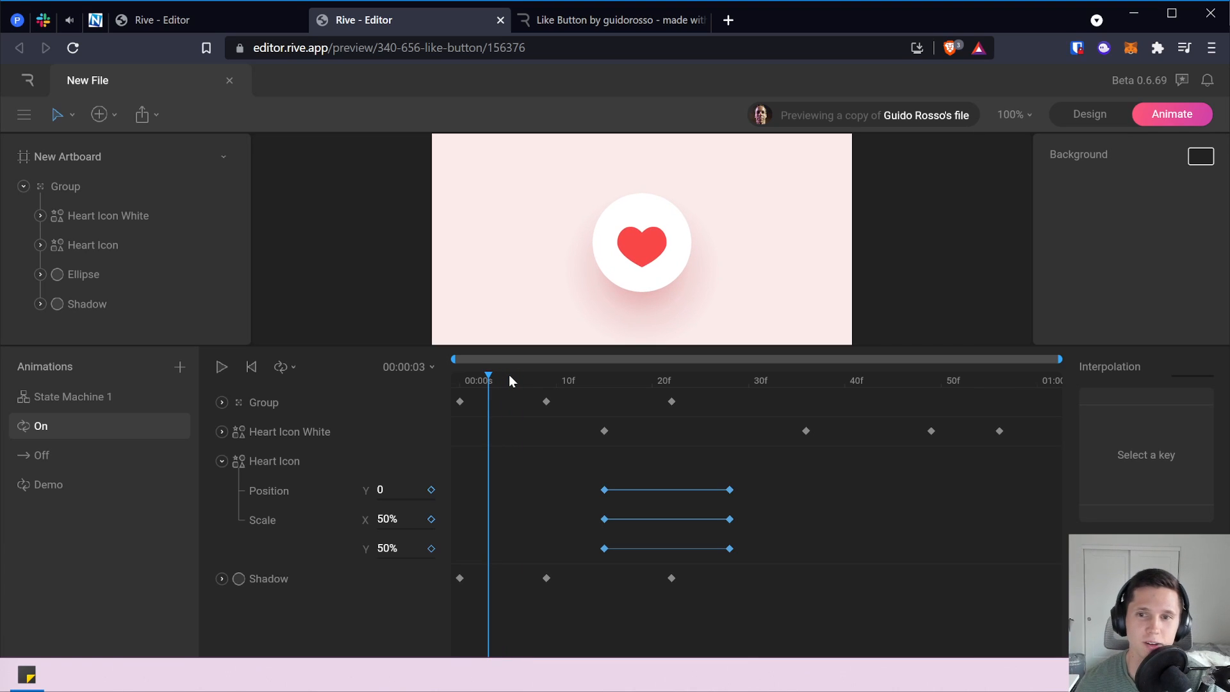
key(Left)
key(Right)
key(Right)
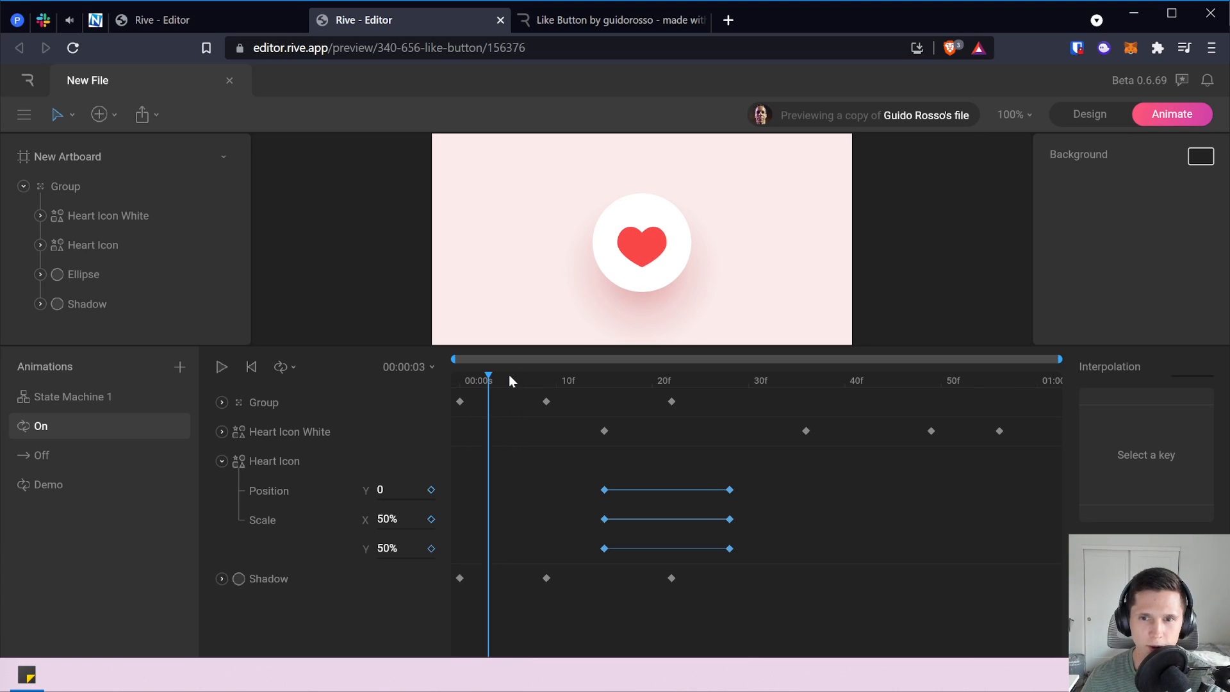
key(Left)
key(Left)
key(Left)
key(Left)
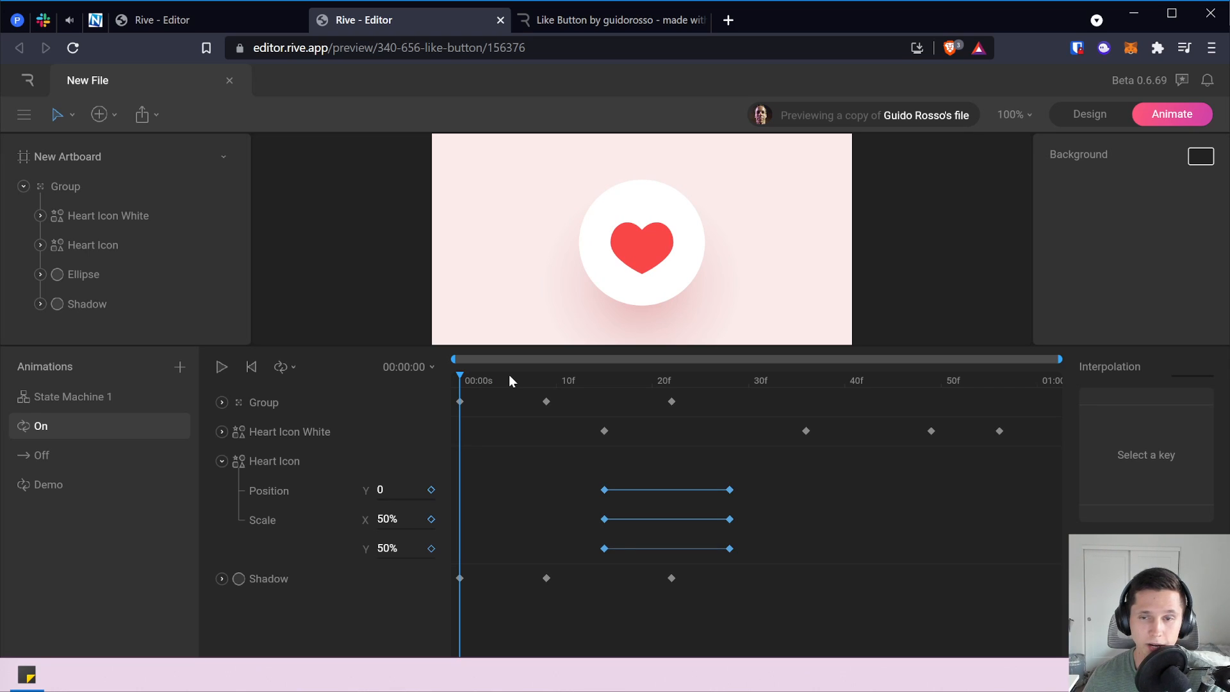
Step frame by frame from 00:00:00 past the second Group keyframe and back to 00:00:08 to examine the circle's size.
key(Right)
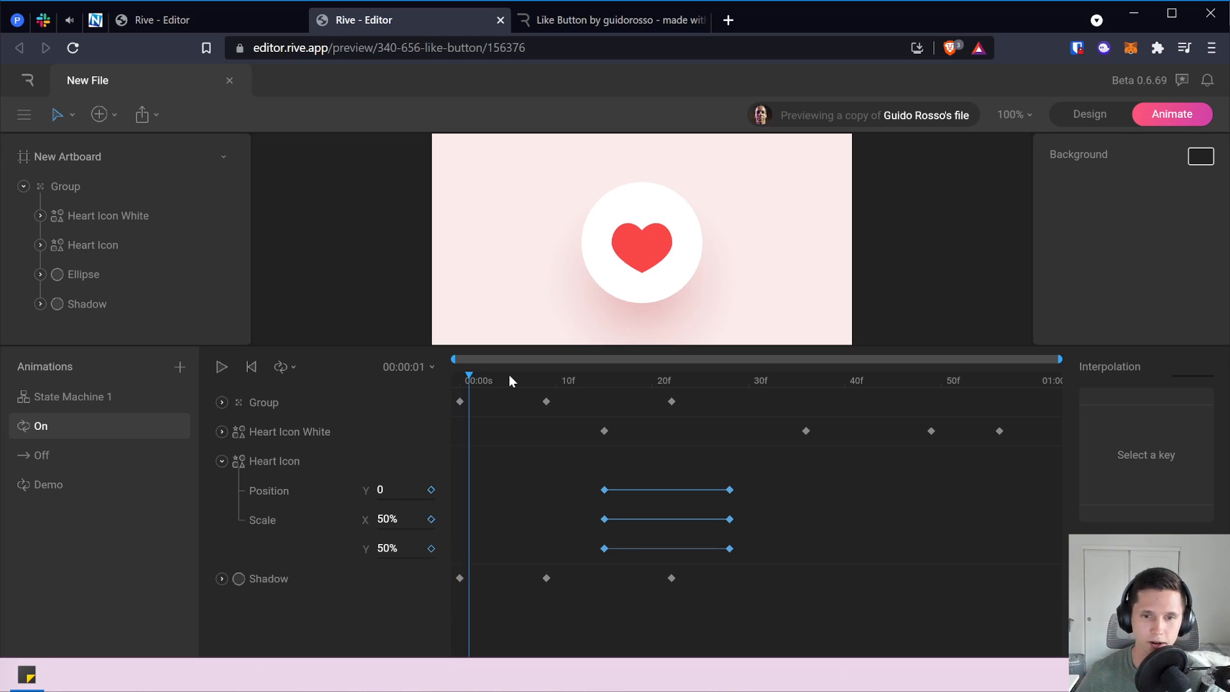
key(Right)
key(Right)
key(Right)
key(Right)
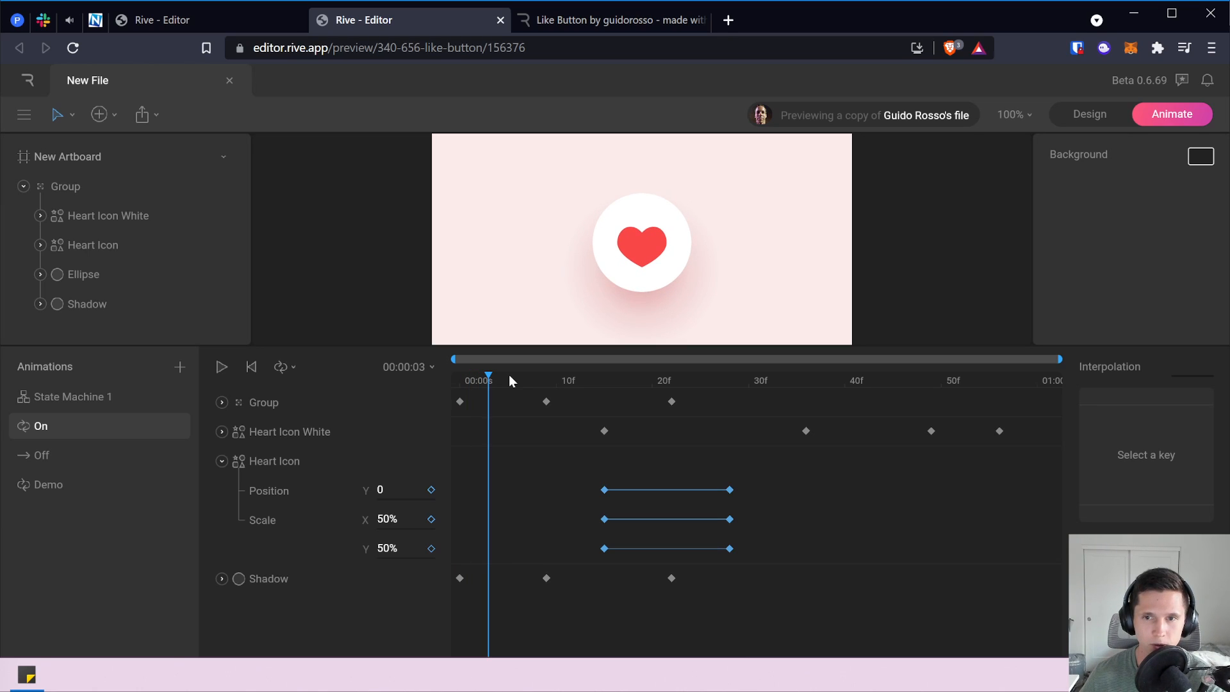
key(Right)
key(Right)
key(Right)
key(Right)
key(Right)
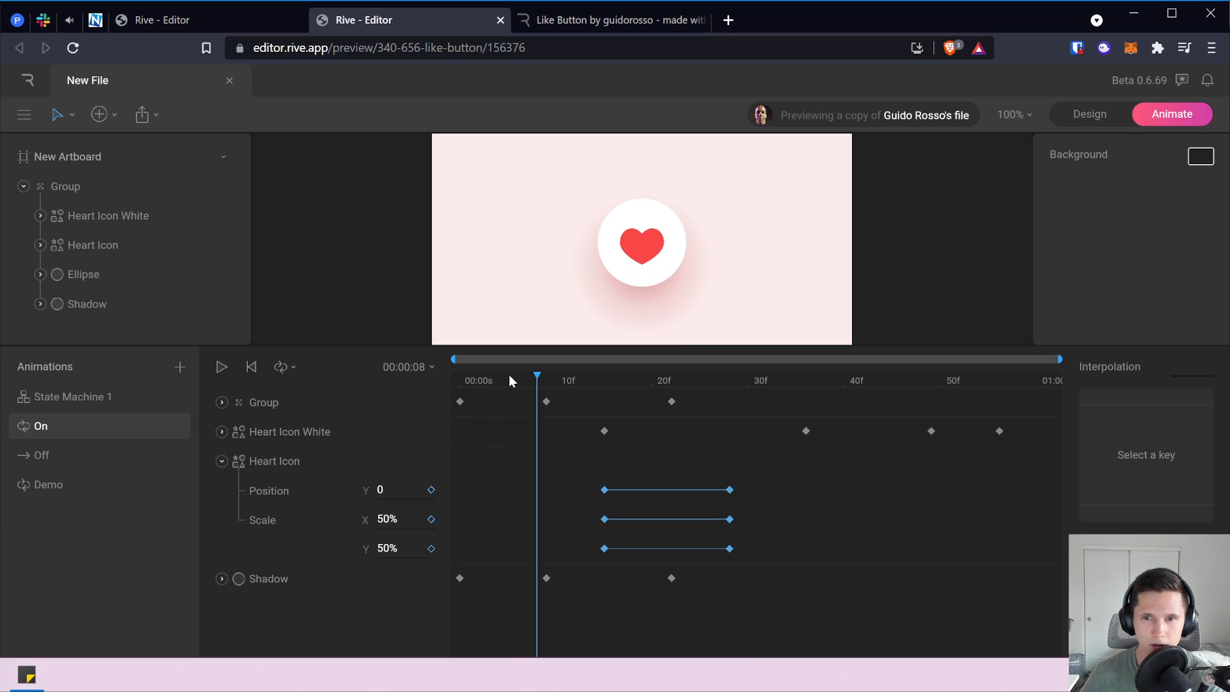
key(Right)
key(Right)
key(Left)
key(Left)
key(Left)
key(Left)
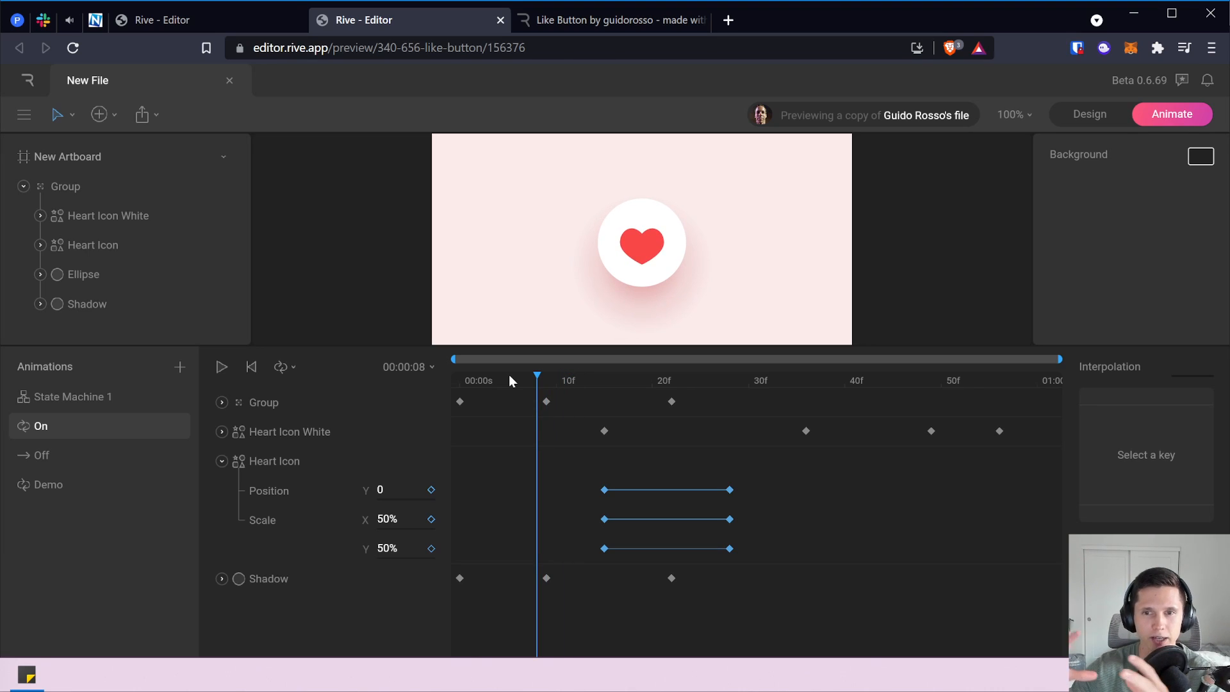
Step frame by frame from 00:00:08 to 00:00:16 to examine the circle's change before the heart's first keyframes.
key(Right)
key(Right)
key(Right)
key(Right)
key(Right)
key(Right)
key(Right)
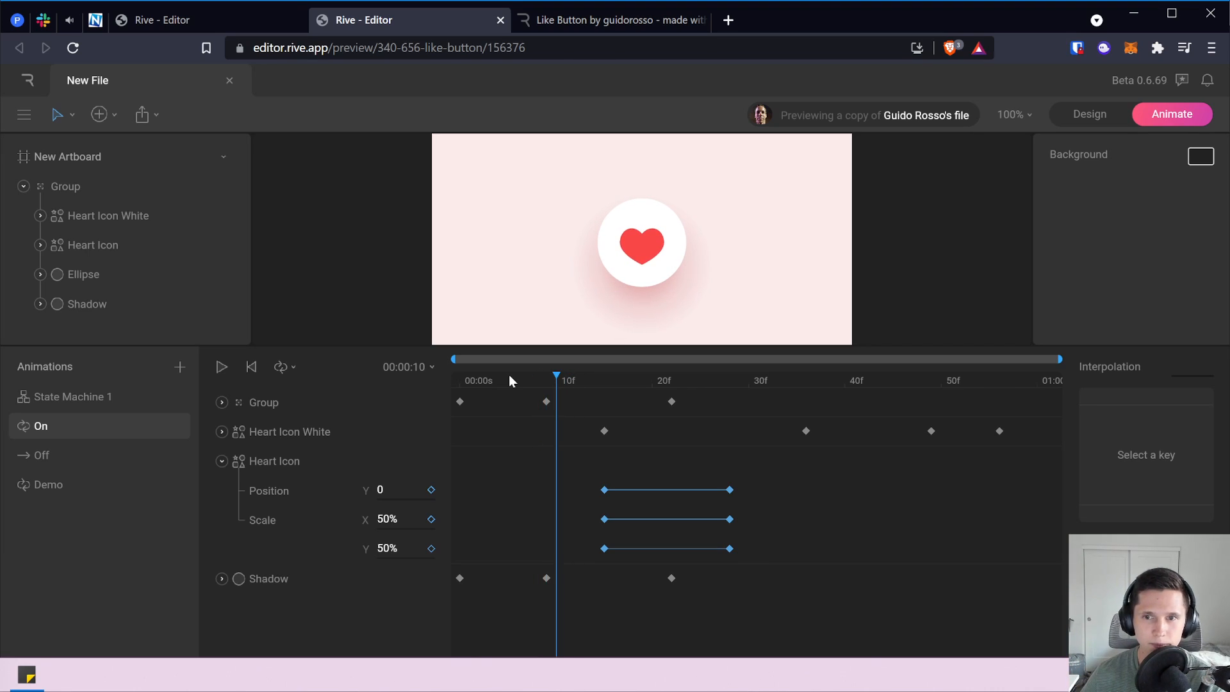
key(Right)
key(Right)
key(Right)
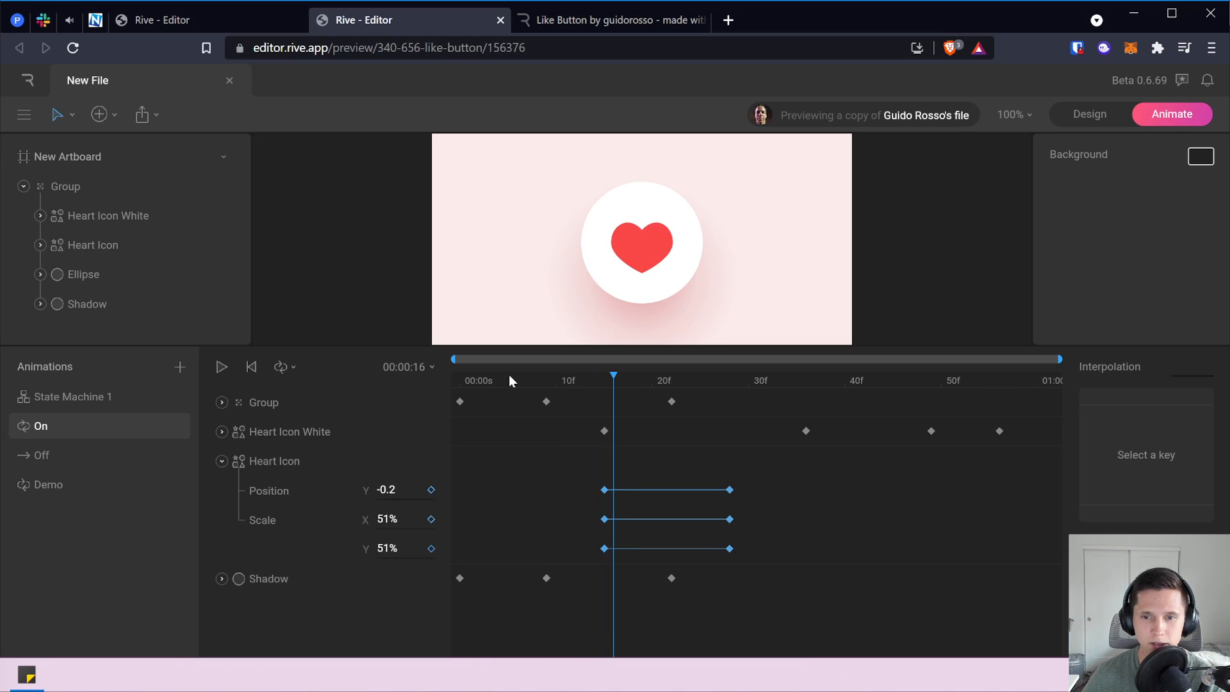
key(Left)
key(Left)
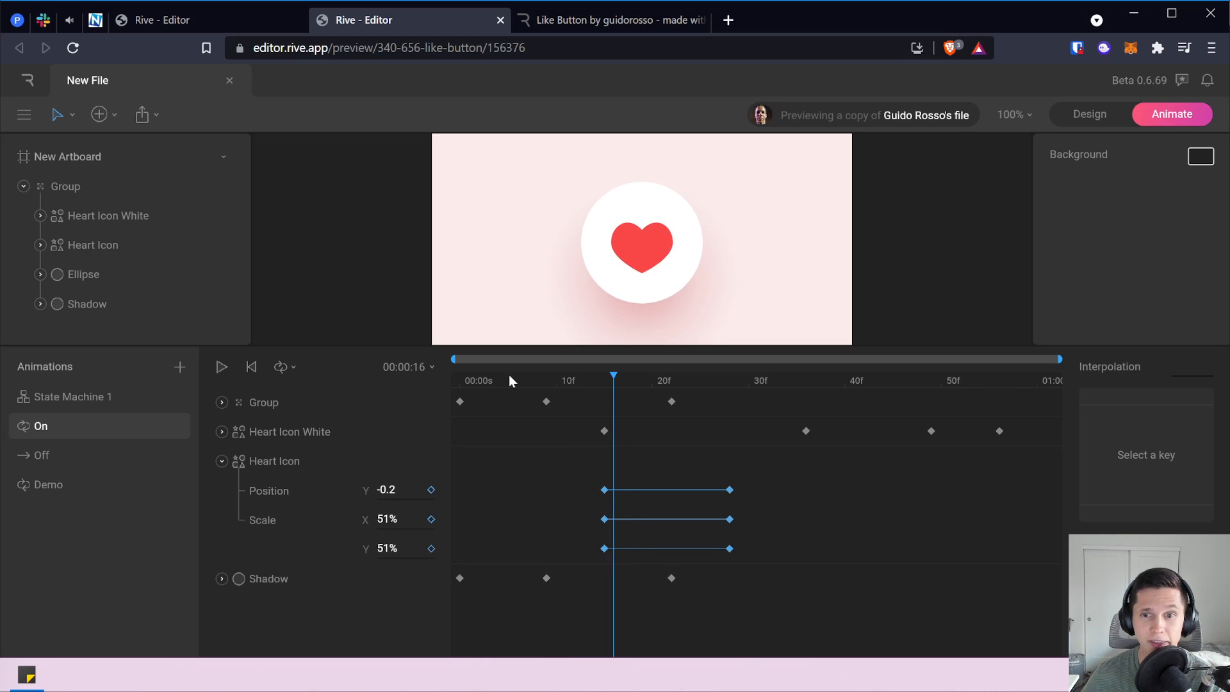
Step frame by frame from 00:00:16 to 00:00:22 to examine how the red heart's position and scale change.
key(Right)
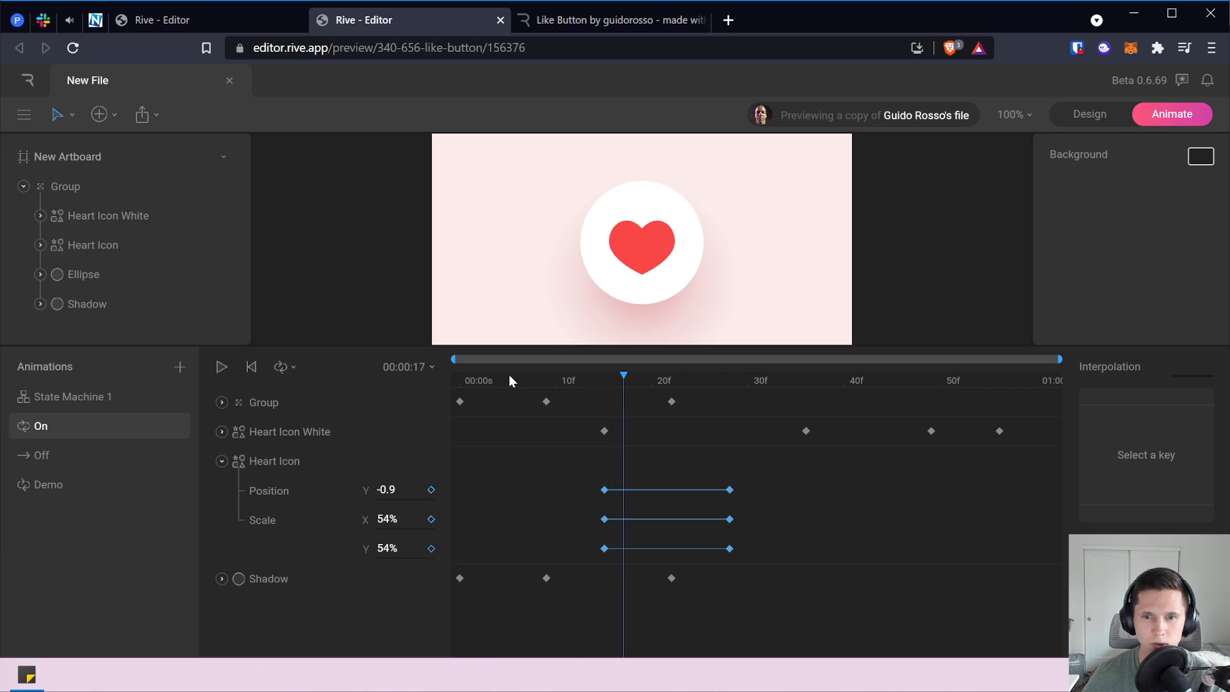
key(Right)
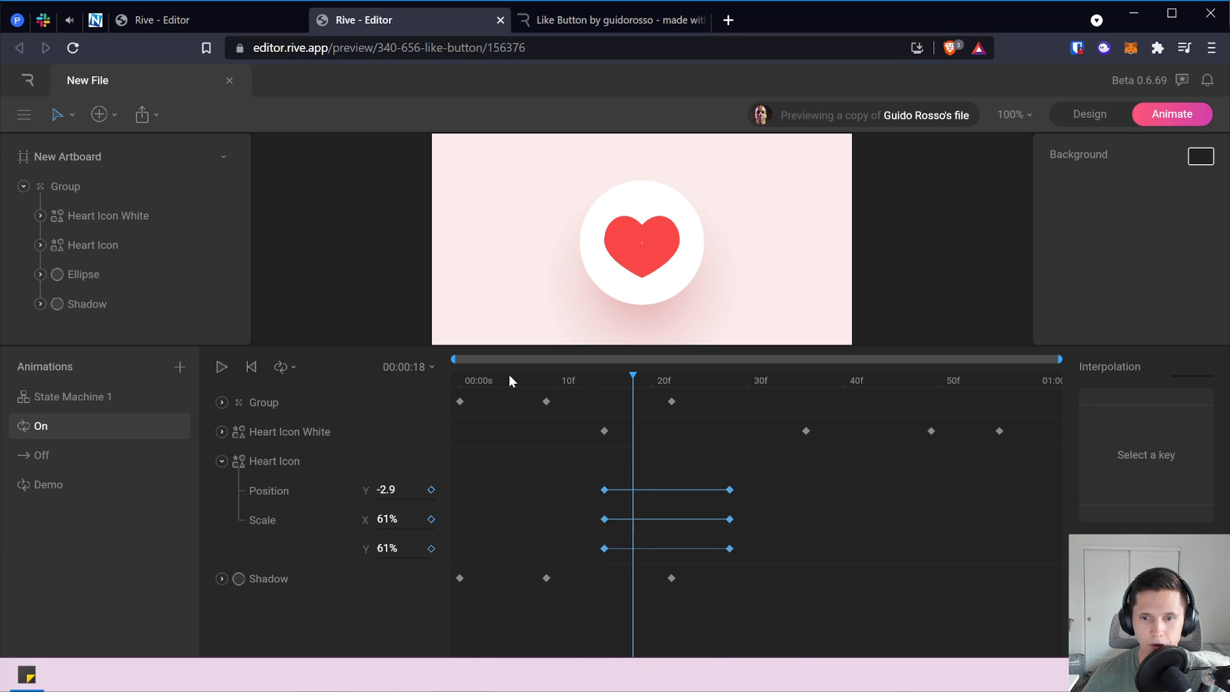
key(Right)
key(Right)
key(Right)
key(Right)
key(Right)
key(Right)
key(Right)
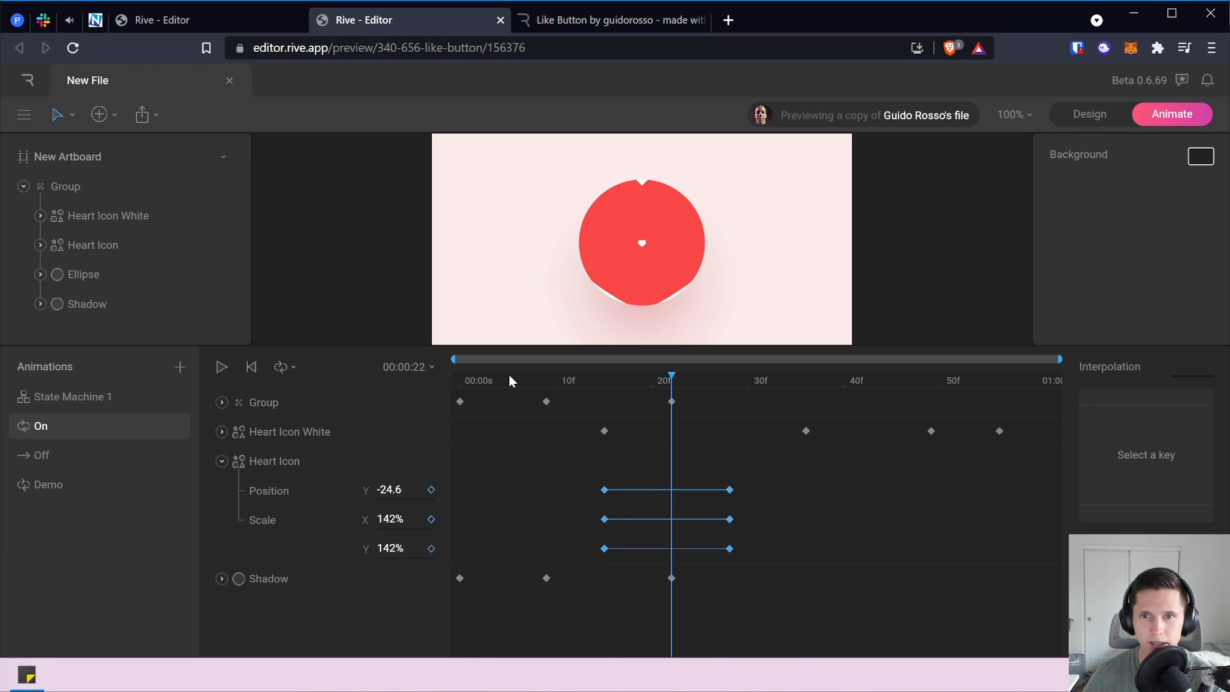
Step frame by frame past 00:00:22 and back to 00:00:17 to re-examine the red heart's growth inside the circle.
key(Right)
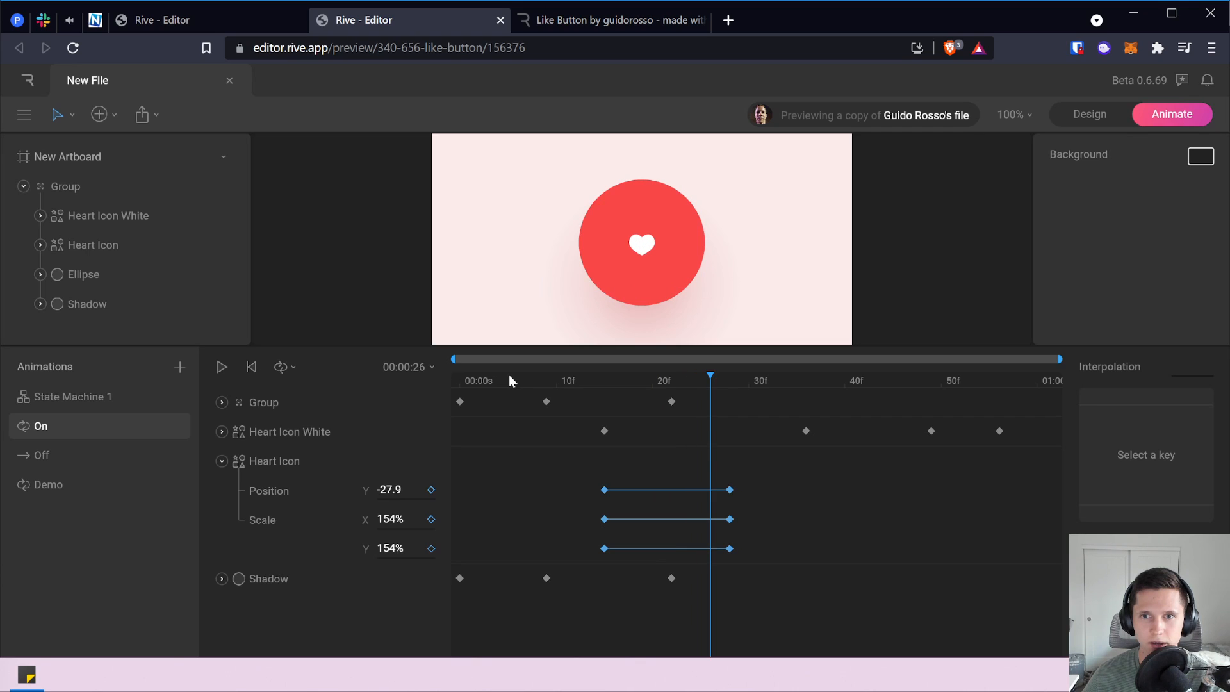
key(Left)
key(Left)
key(Left)
key(Left)
key(Left)
key(Left)
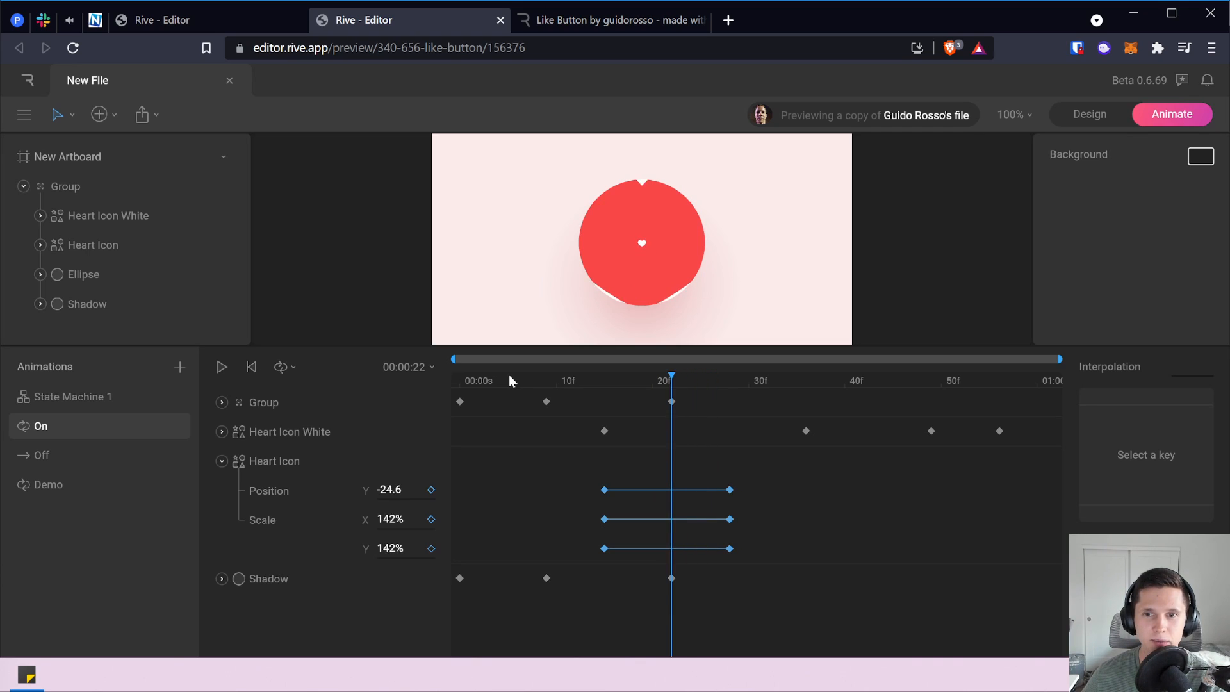
key(Left)
key(Left)
key(Left)
key(Left)
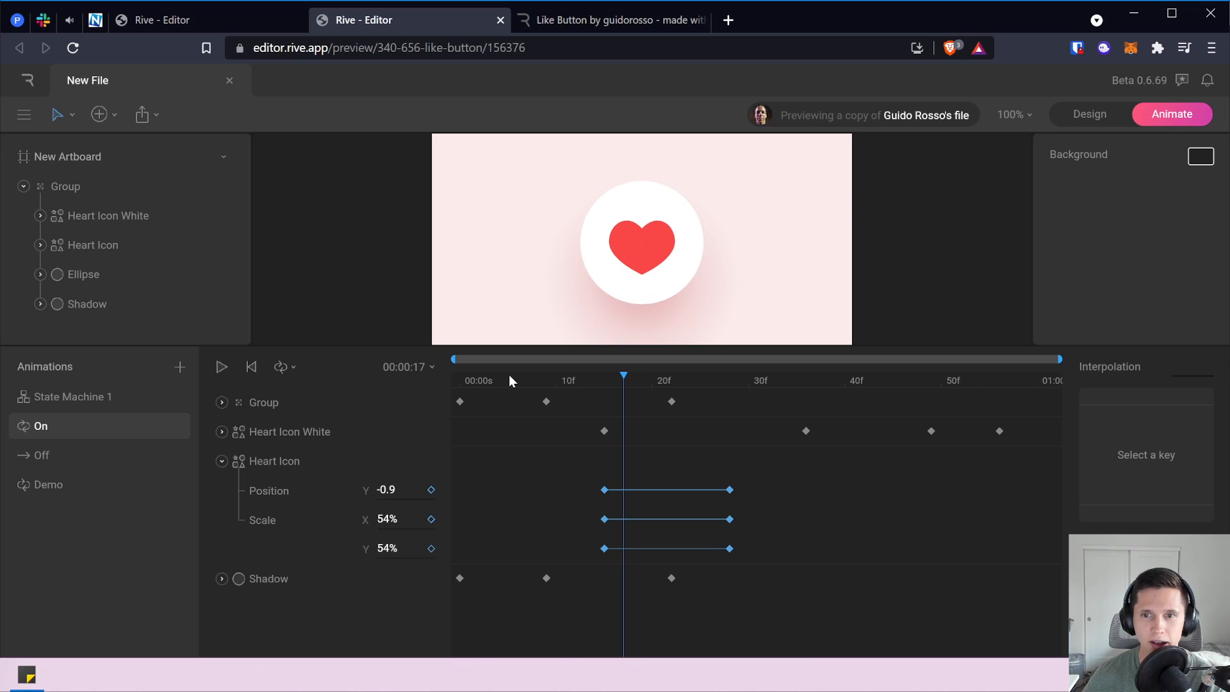
Step frame by frame from 00:00:17 to 00:00:32 to examine the red heart filling the circle and the white heart growing.
key(Right)
key(Right)
key(Right)
key(Right)
key(Right)
key(Right)
key(Right)
key(Right)
key(Right)
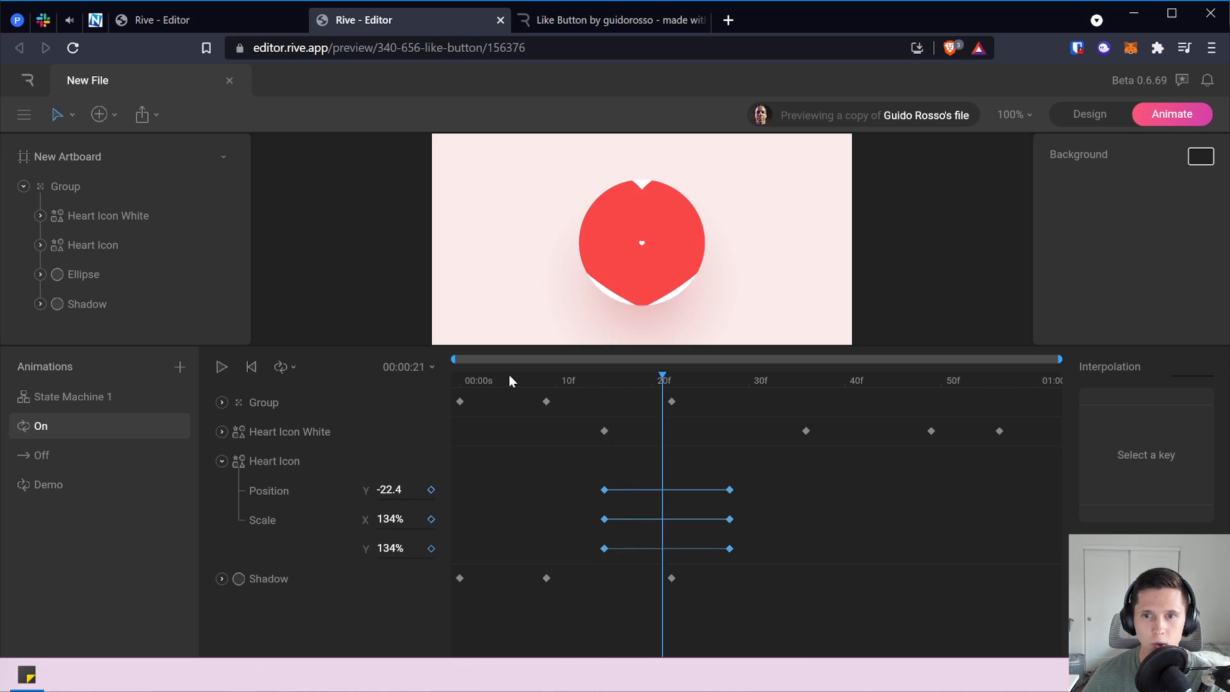
key(Right)
key(Right)
key(Right)
key(Right)
key(Right)
key(Right)
key(Right)
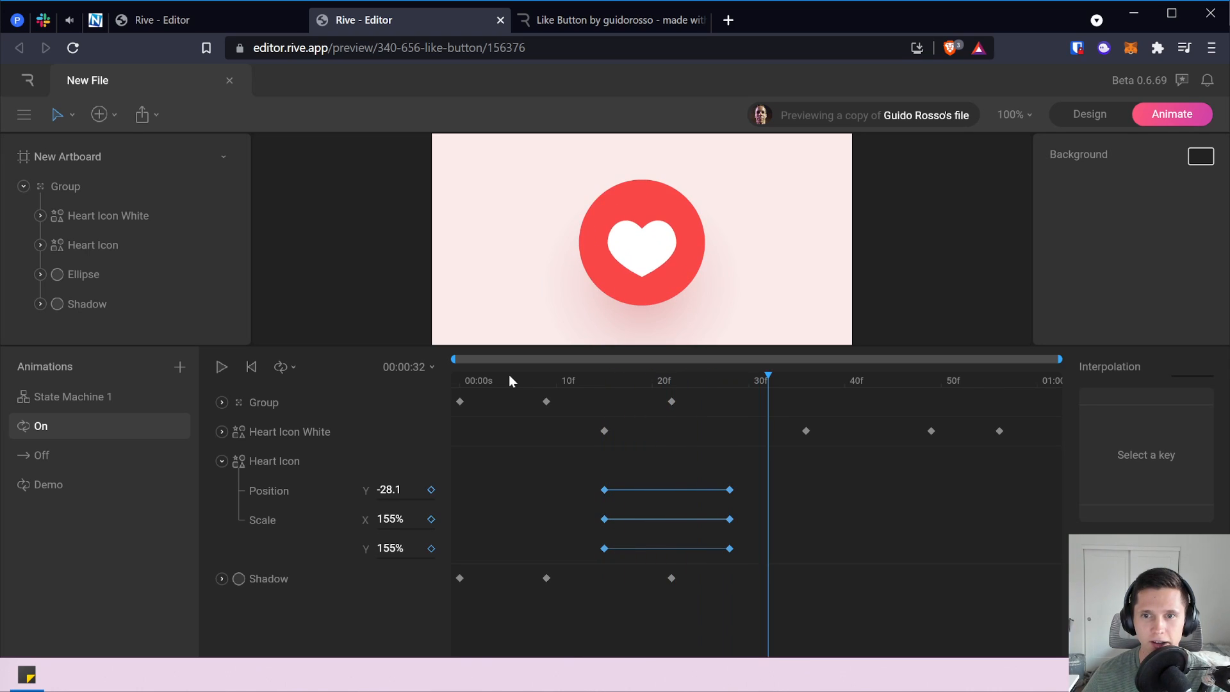
Step frame by frame from 00:00:32 to 00:00:43 to examine the white heart's scaling around its second keyframe.
key(Right)
key(Right)
key(Right)
key(Right)
key(Right)
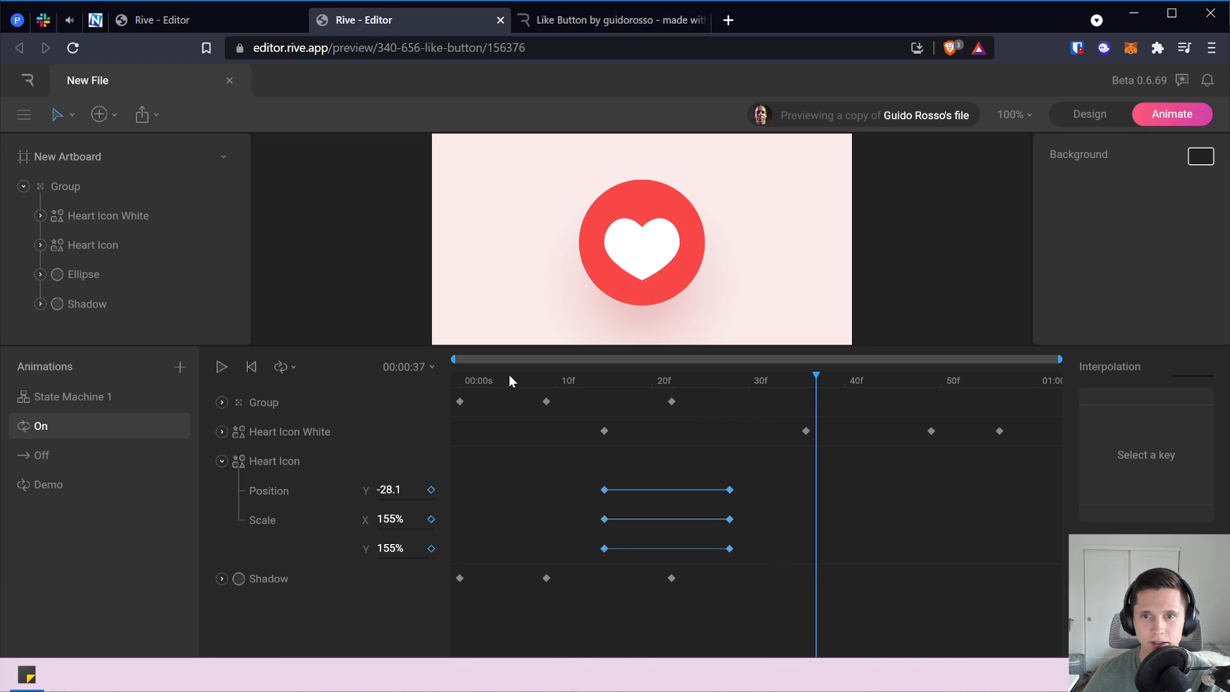
key(Right)
key(Right)
key(Right)
key(Right)
key(Right)
key(Right)
key(Right)
key(Right)
key(Right)
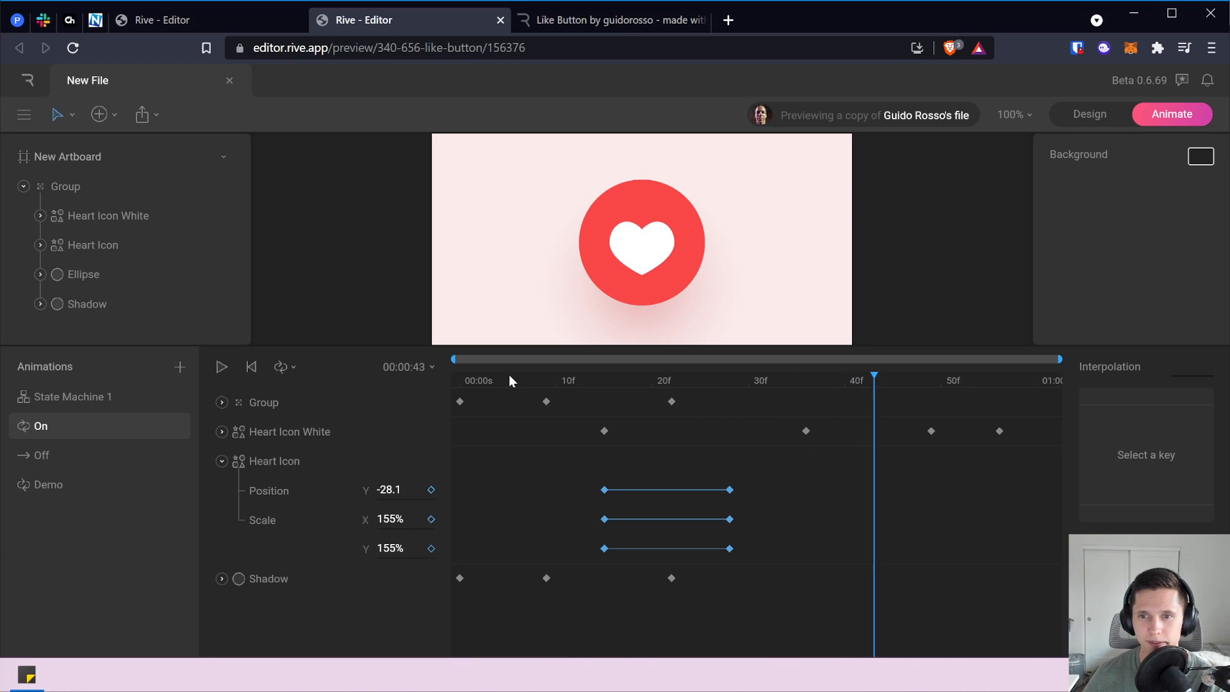
Step frame by frame past 00:00:54 and back to 00:00:53 to examine the white heart settling between its last keyframes.
key(Right)
key(Right)
key(Right)
key(Right)
key(Right)
key(Right)
key(Right)
key(Right)
key(Right)
key(Right)
key(Right)
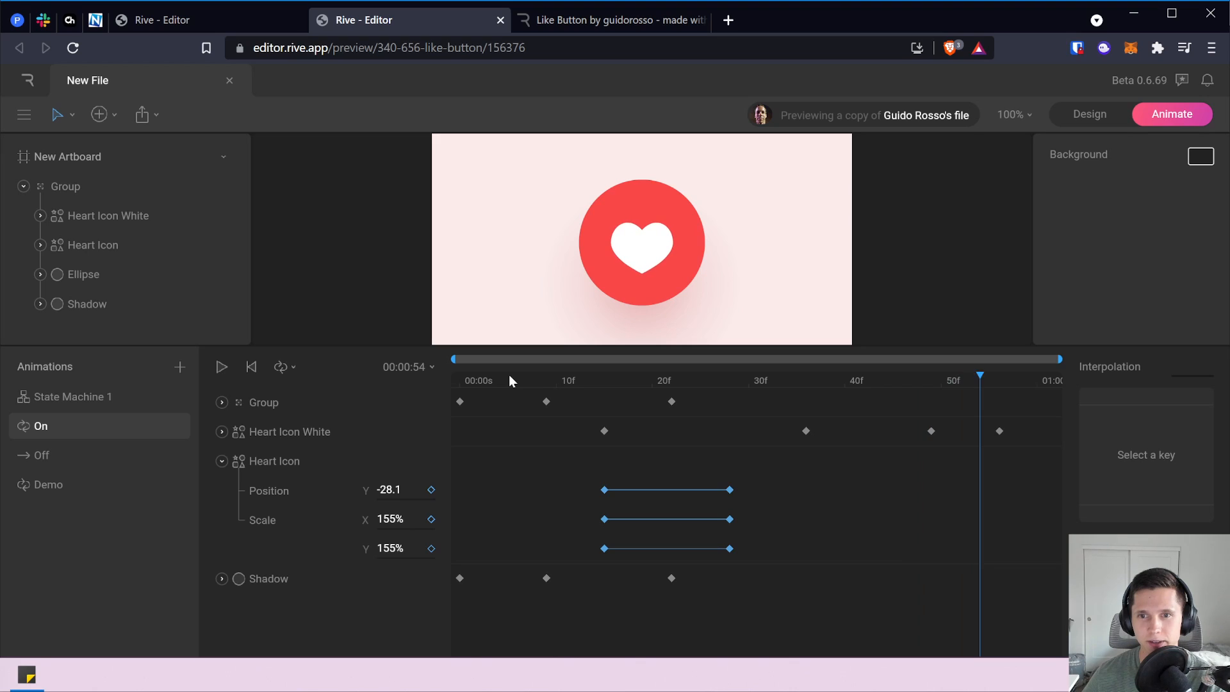
key(Right)
key(Right)
key(Right)
key(Left)
key(Left)
key(Left)
key(Left)
key(Left)
key(Left)
key(Left)
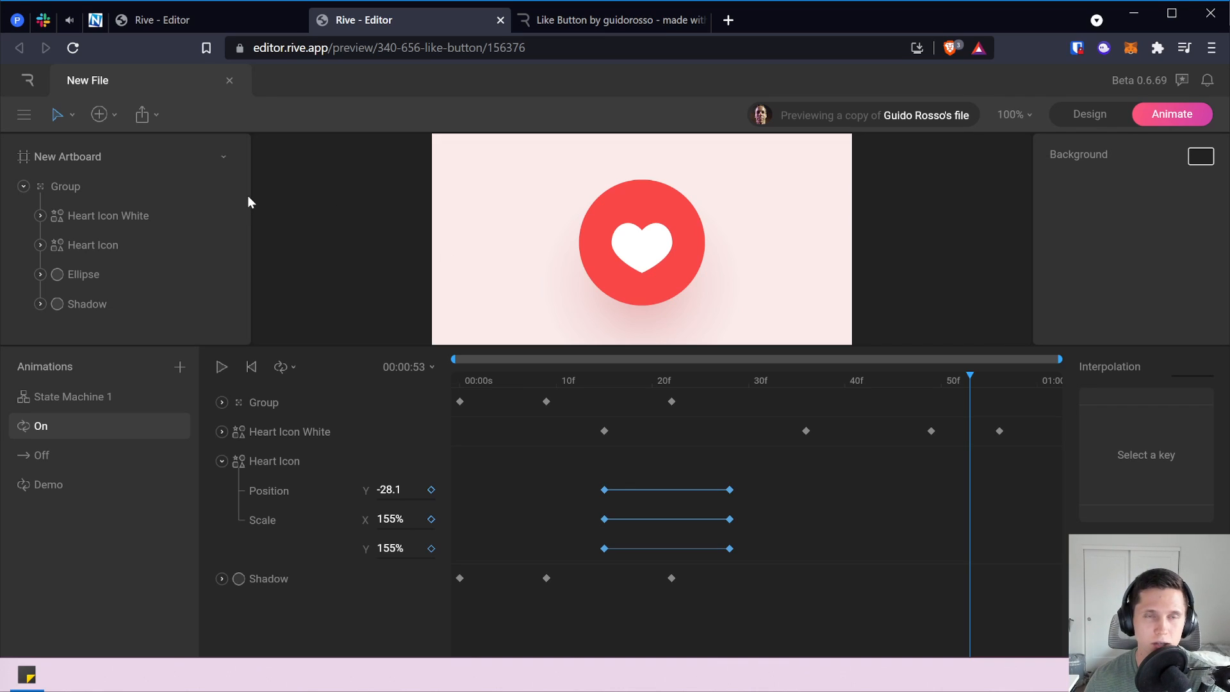
Switch to the like-animation file and rewind its On animation to 00:00:00.
click(235, 20)
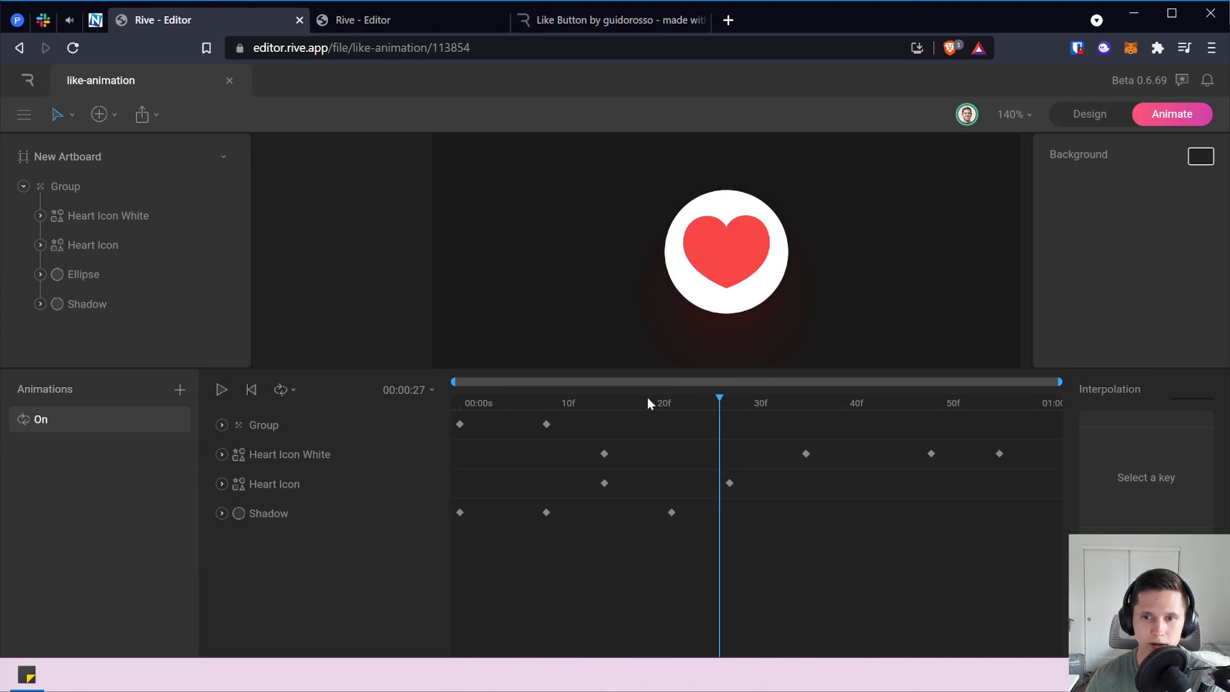
click(624, 399)
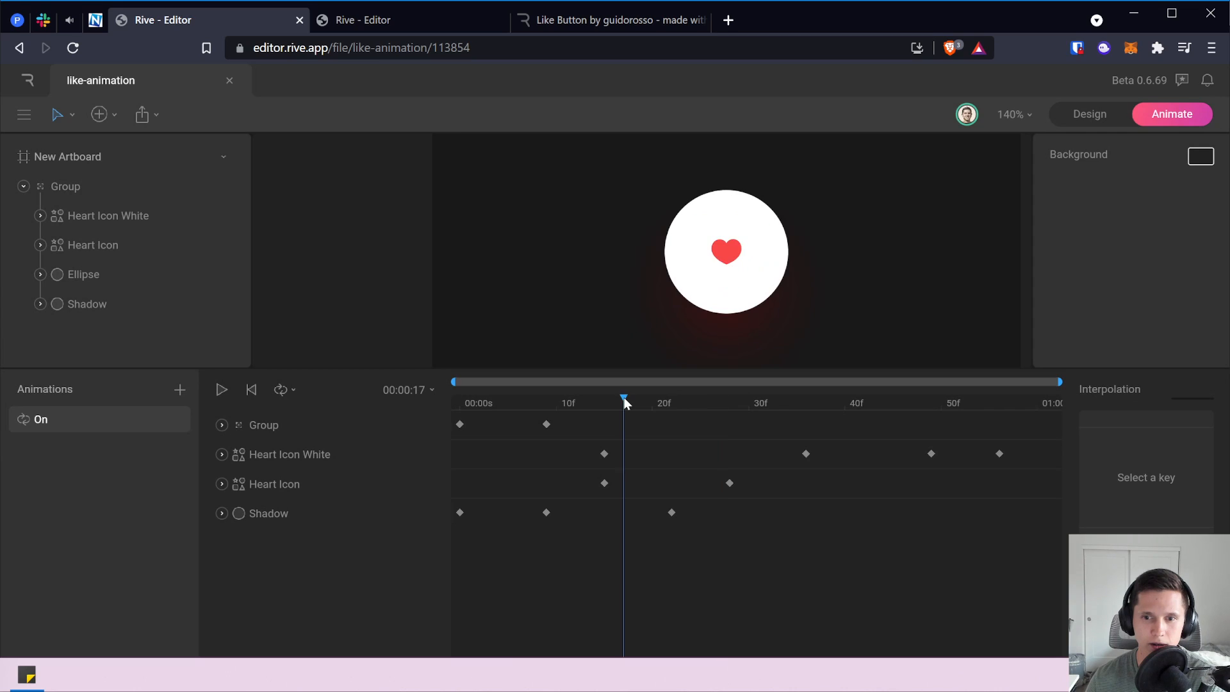
drag(619, 402, 437, 428)
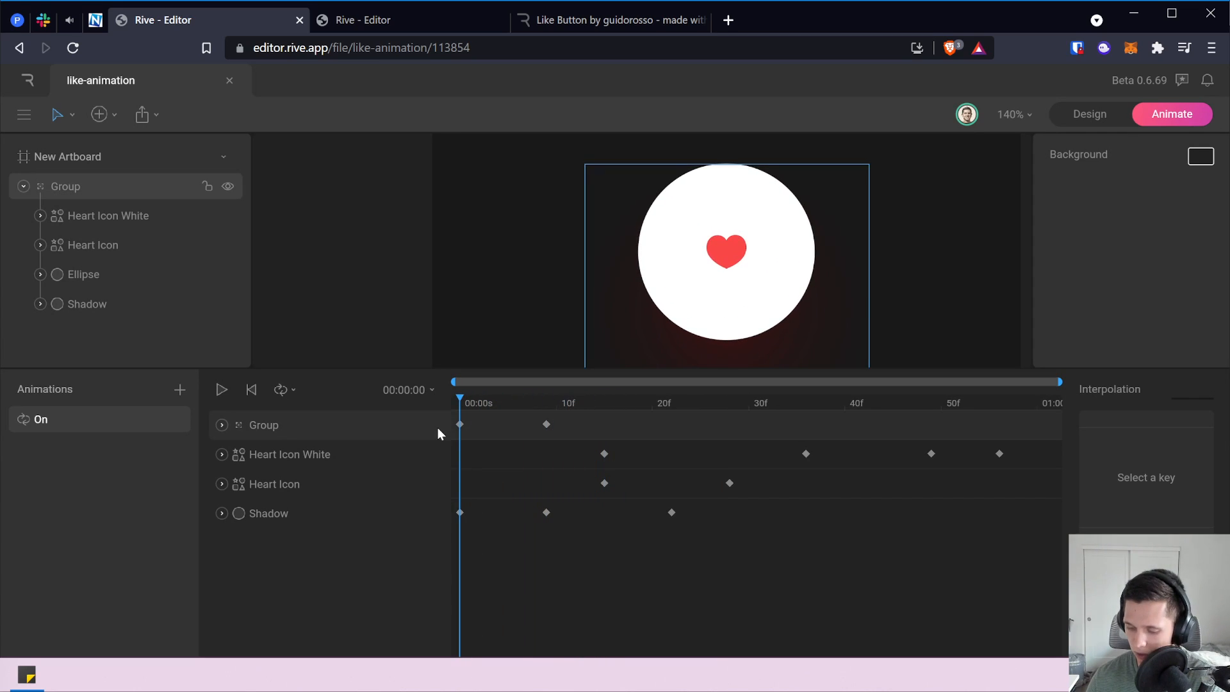
Step the like-animation file's On animation from 00:00:00 to 00:00:15 to examine the circle up to the heart's first keyframes.
key(period)
key(period)
key(period)
key(period)
key(period)
key(period)
key(period)
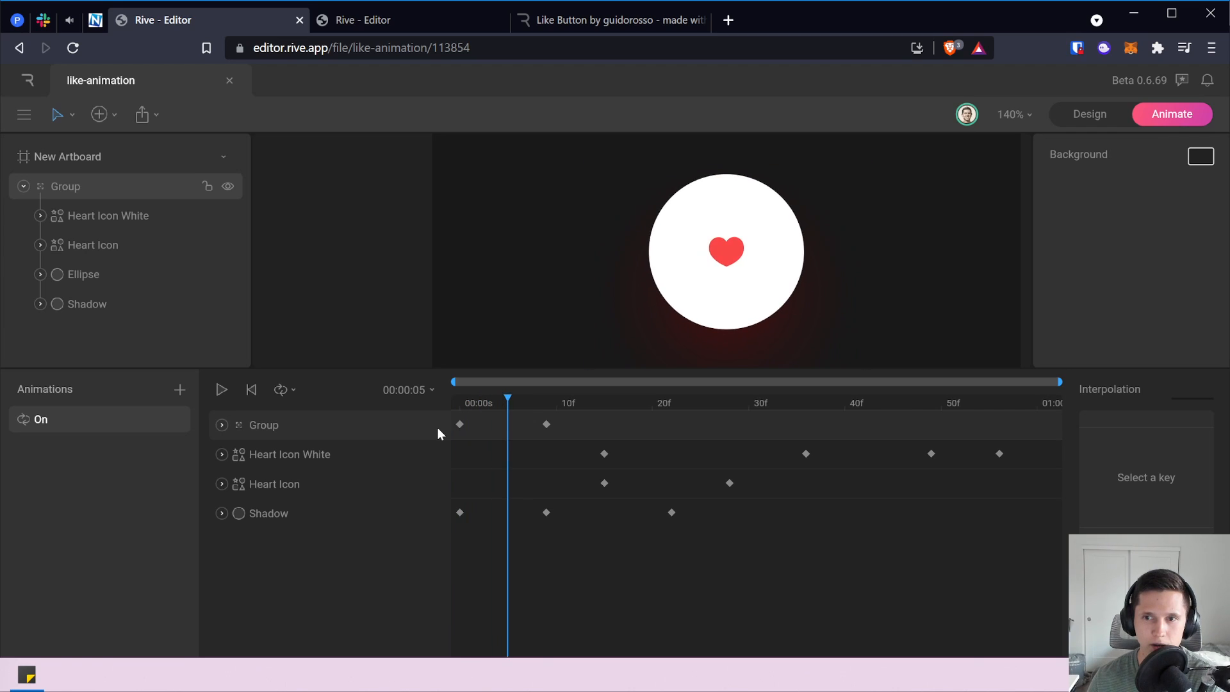
key(period)
key(period)
key(period)
key(period)
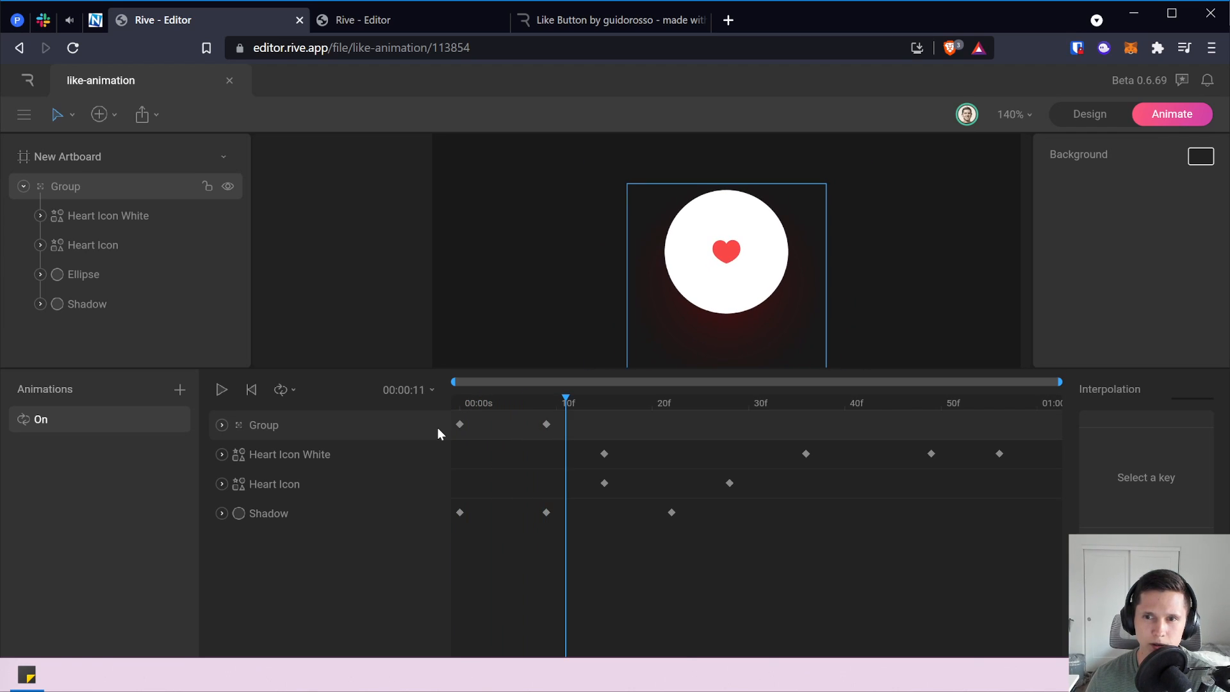
key(period)
key(period)
key(period)
key(period)
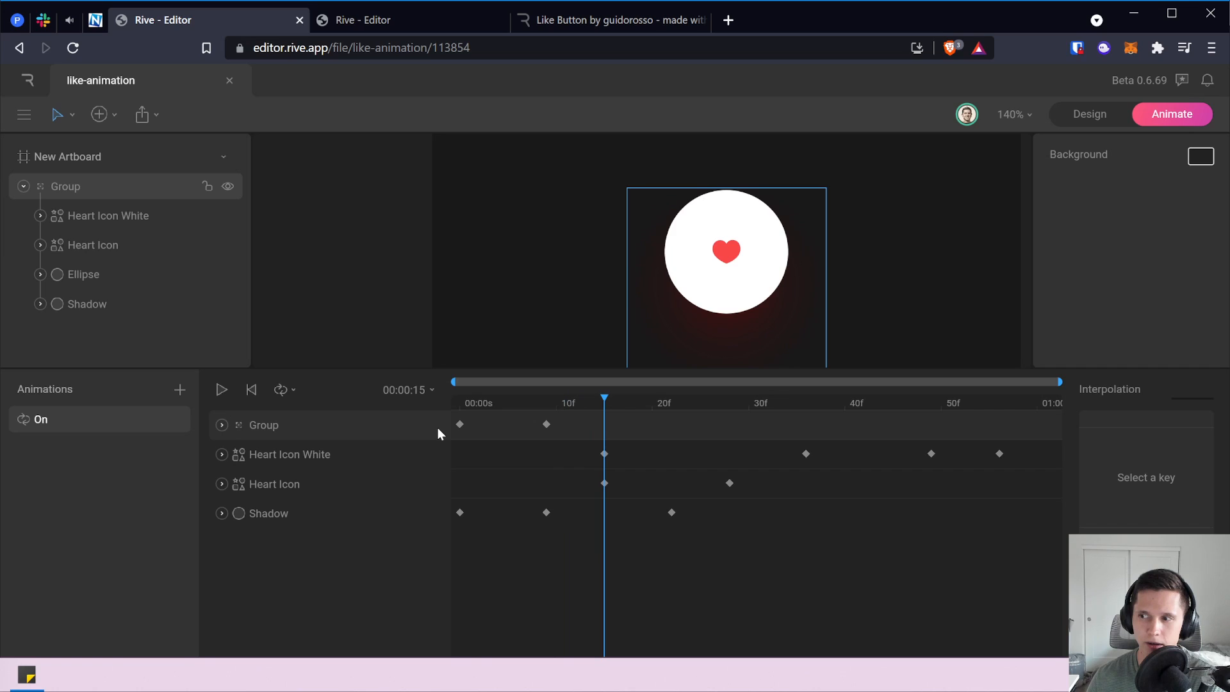
Step frame by frame from 00:00:15 to 00:00:28 to examine the red heart's growth between its two keyframes.
key(period)
key(period)
key(period)
key(period)
key(period)
key(period)
key(period)
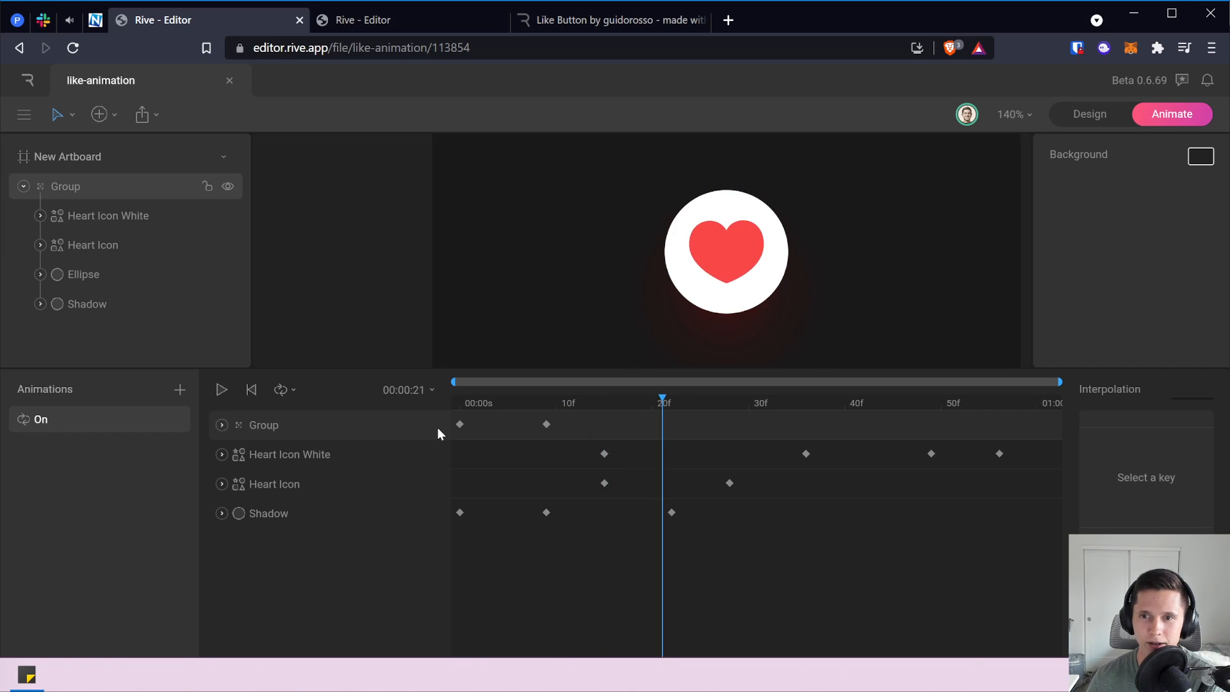
key(period)
key(period)
key(period)
key(period)
key(period)
key(period)
key(period)
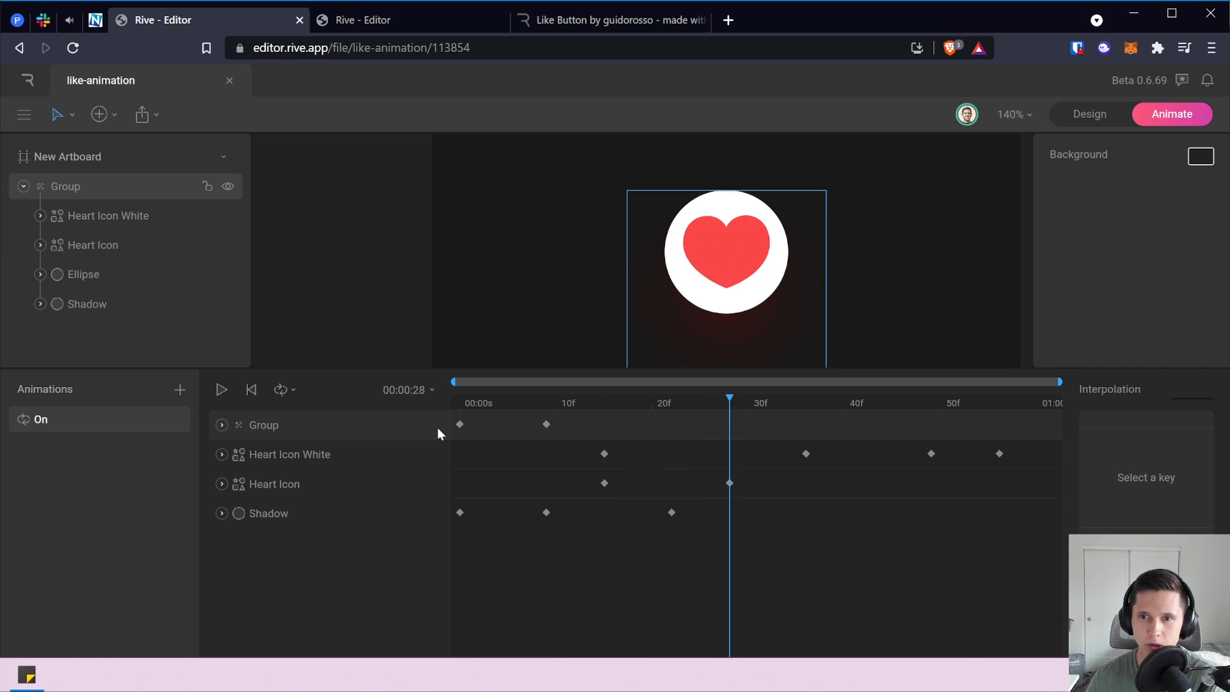
Step frame by frame from 00:00:28 to 00:00:51 to check for a white heart transition after the red heart's last keyframe.
key(period)
key(period)
key(period)
key(period)
key(period)
key(period)
key(period)
key(period)
key(period)
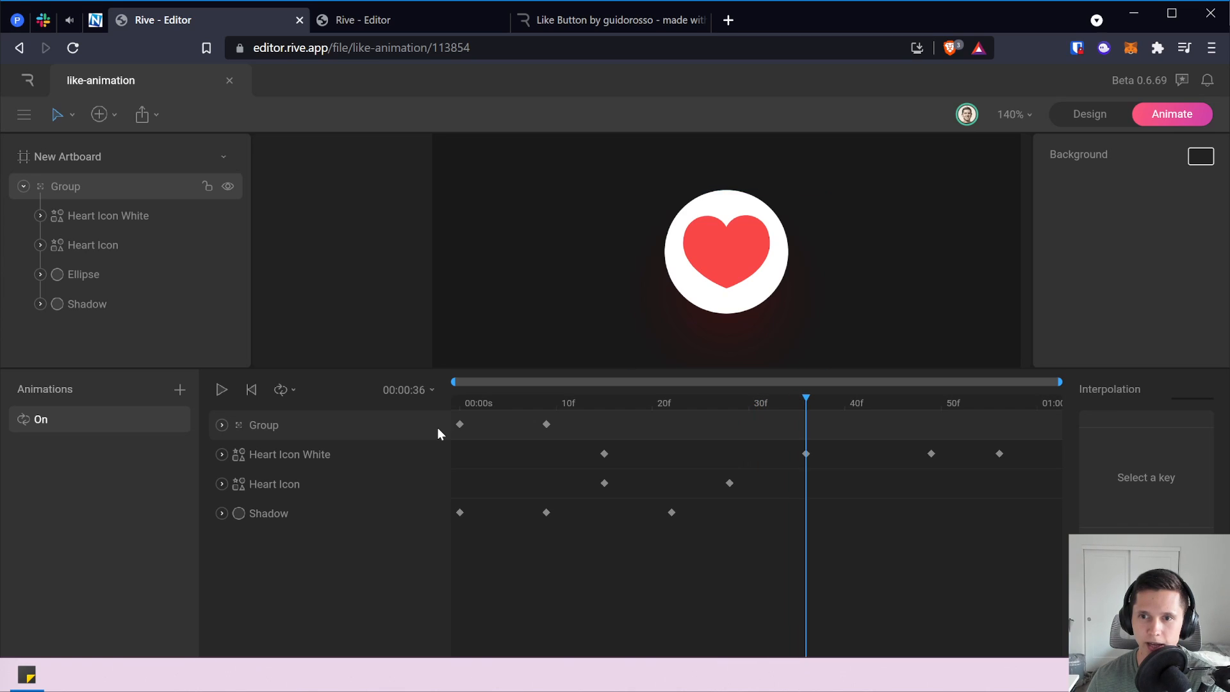
key(period)
key(period)
key(period)
key(period)
key(period)
key(period)
key(period)
key(period)
key(period)
key(period)
key(period)
key(period)
key(period)
key(period)
key(period)
key(period)
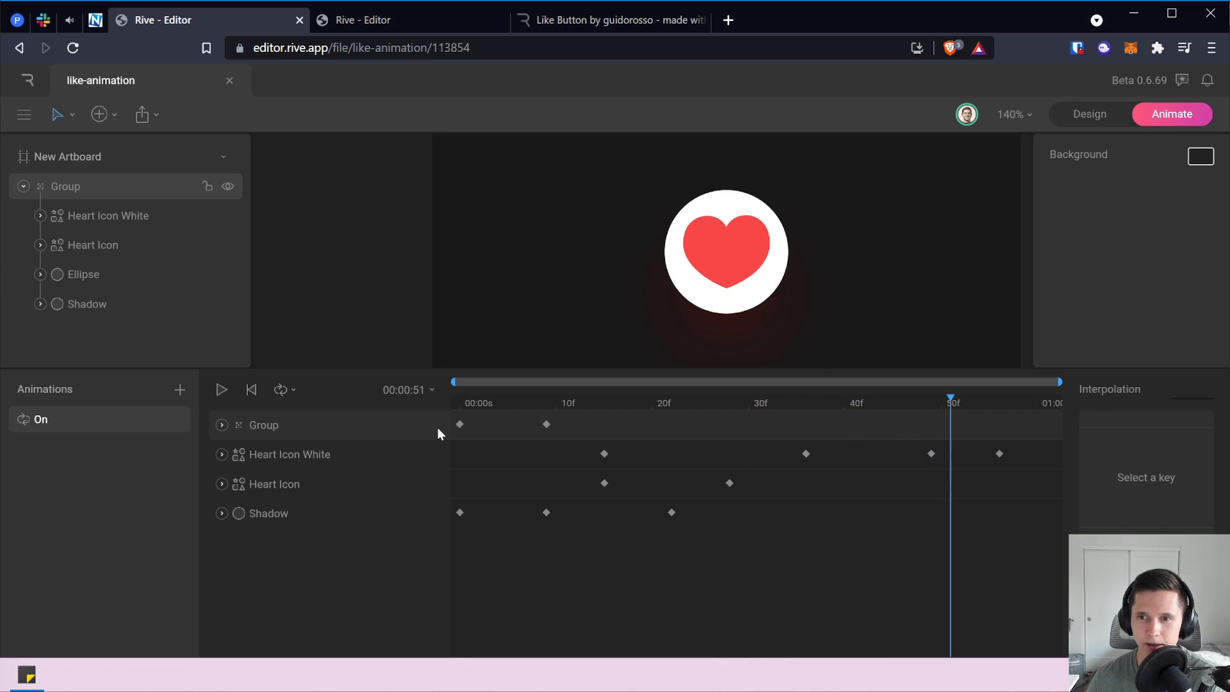
Step backward from 00:00:51 to 00:00:26 to recheck the red heart's final size against the circle.
key(comma)
key(comma)
key(comma)
key(comma)
key(comma)
key(comma)
key(comma)
key(comma)
key(comma)
key(comma)
key(comma)
key(comma)
key(comma)
key(comma)
key(comma)
key(comma)
key(comma)
key(comma)
key(comma)
key(comma)
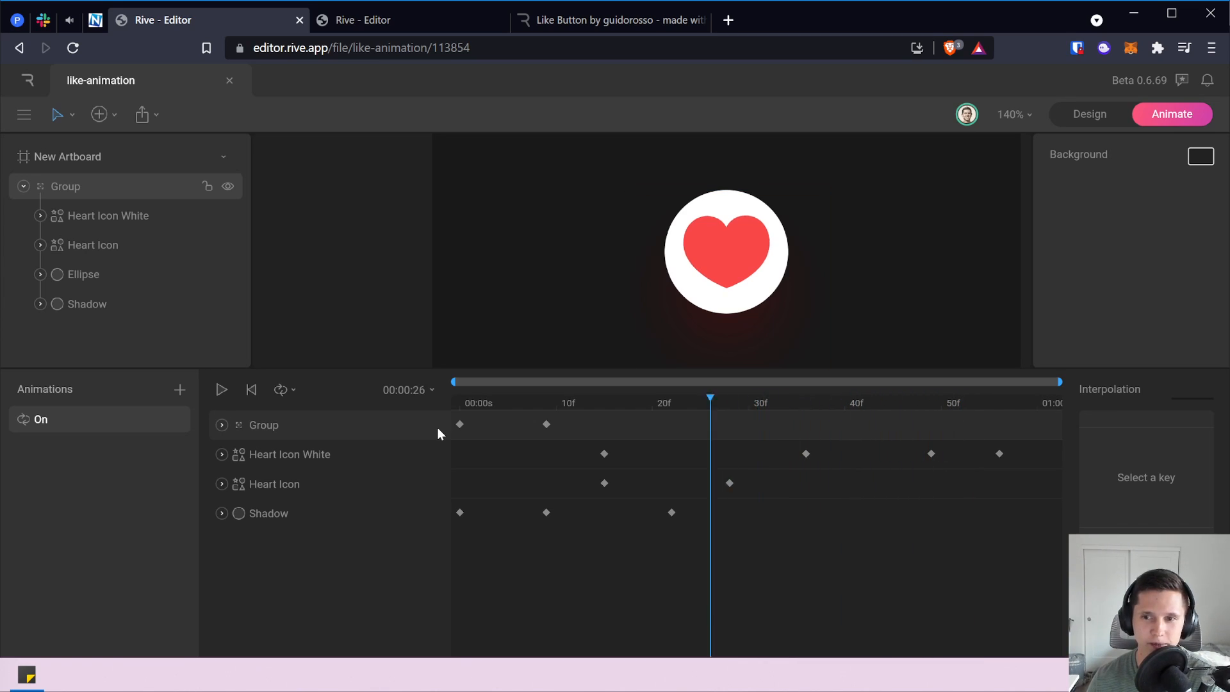
Expand the Heart Icon's keyed properties and scrub from 00:00:15 to 00:00:29 to inspect its scale values.
click(221, 483)
drag(709, 401, 604, 413)
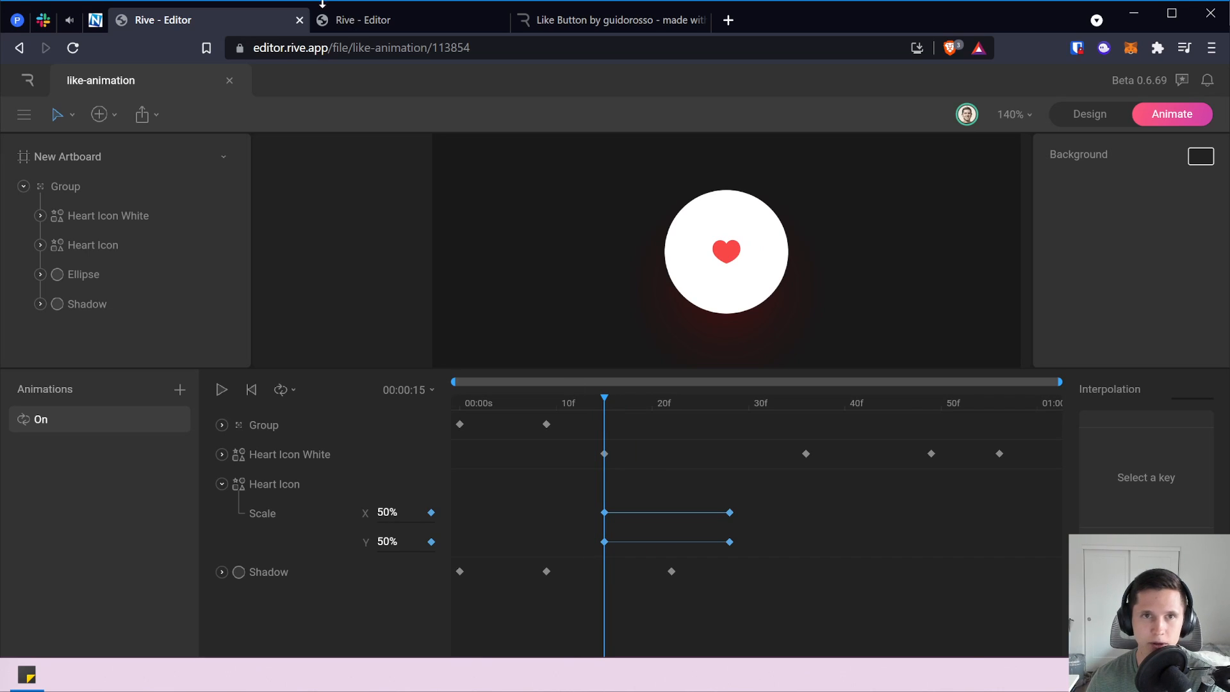
drag(605, 403, 734, 400)
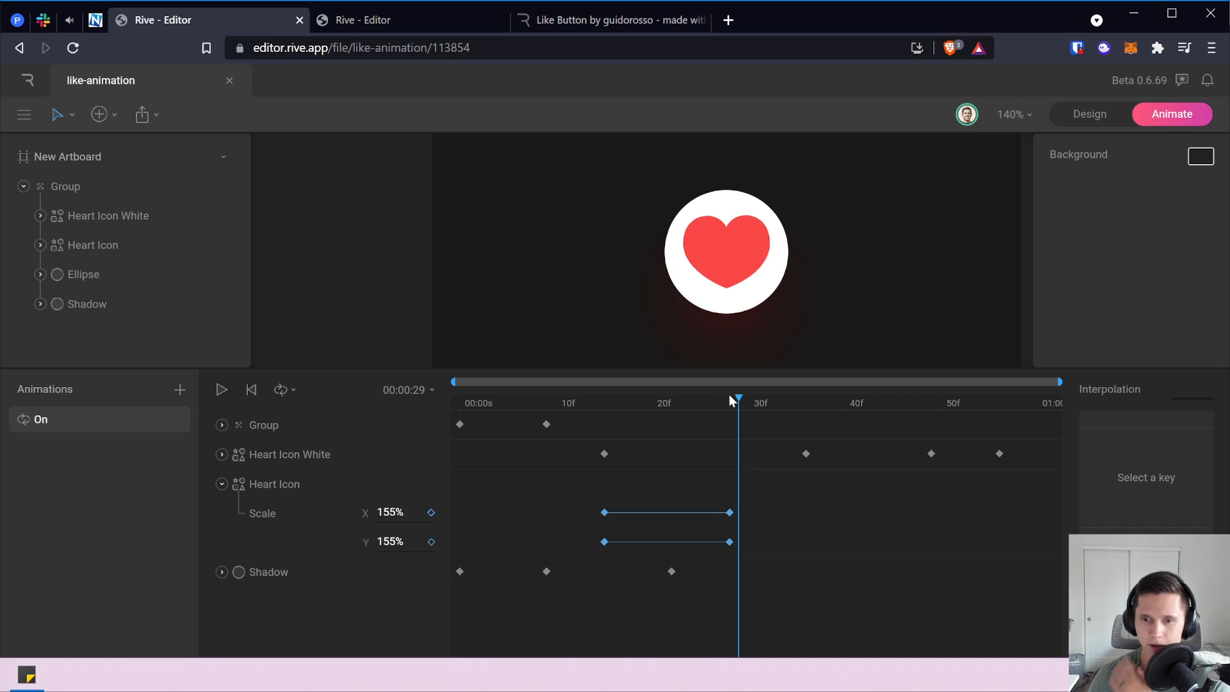
Return to the original Like Button preview and scrub between 00:00:09 and 00:00:20 to compare the Heart Icon's position and scale.
click(383, 15)
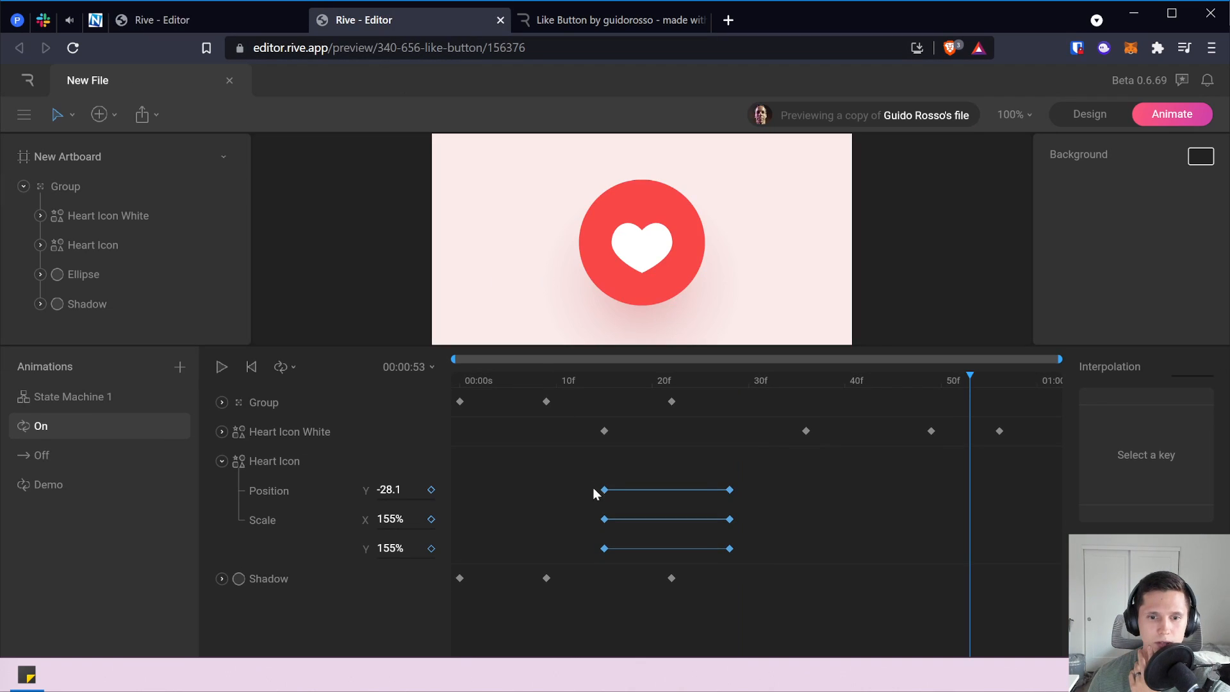
drag(646, 377, 546, 386)
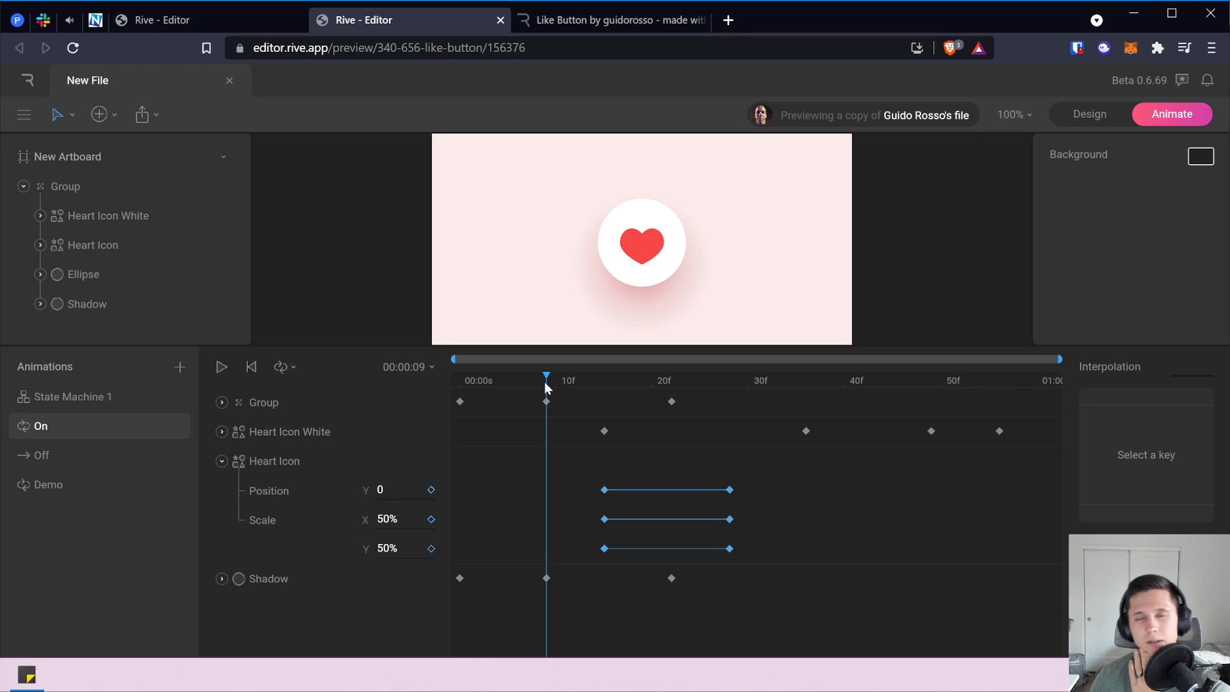
drag(545, 383, 650, 379)
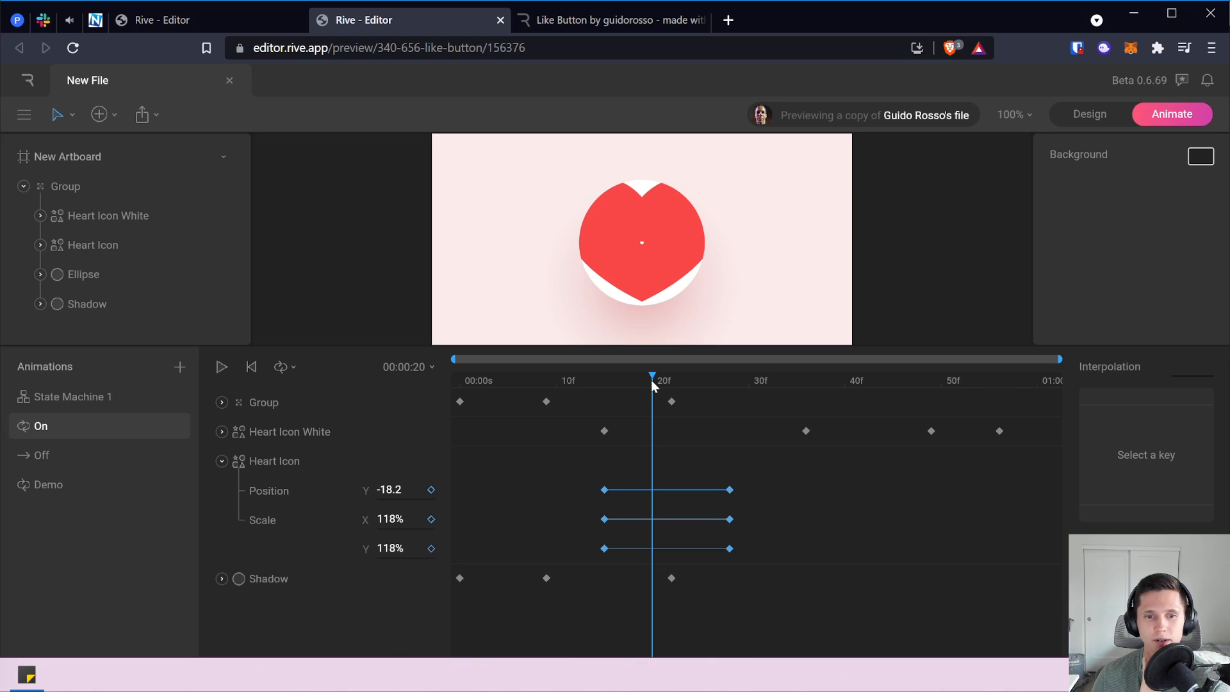
drag(651, 379, 598, 379)
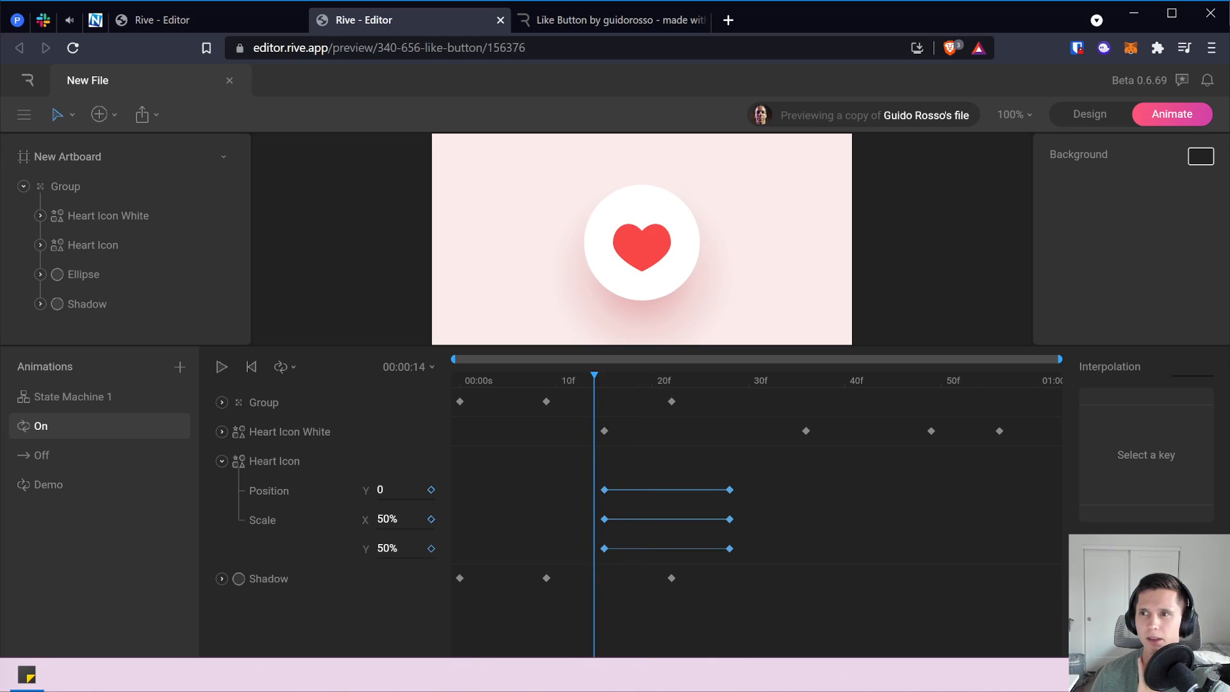
Show the original Like Button in Design mode and inspect the Heart Icon's properties.
click(1092, 114)
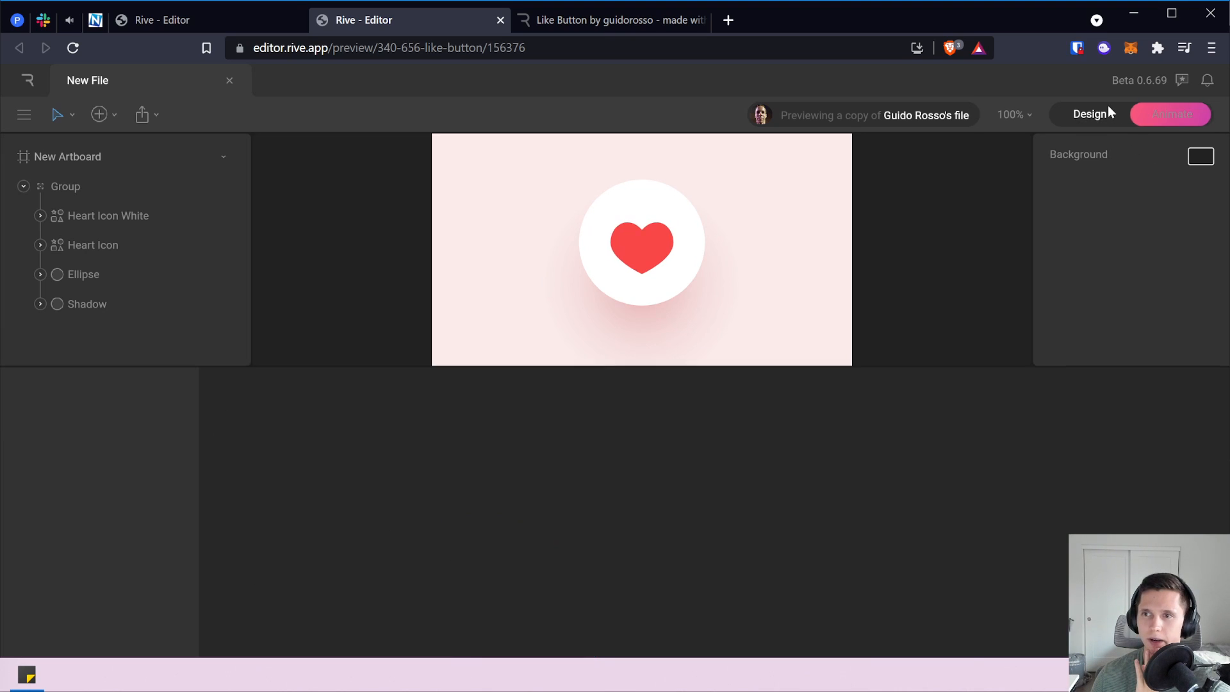
click(599, 266)
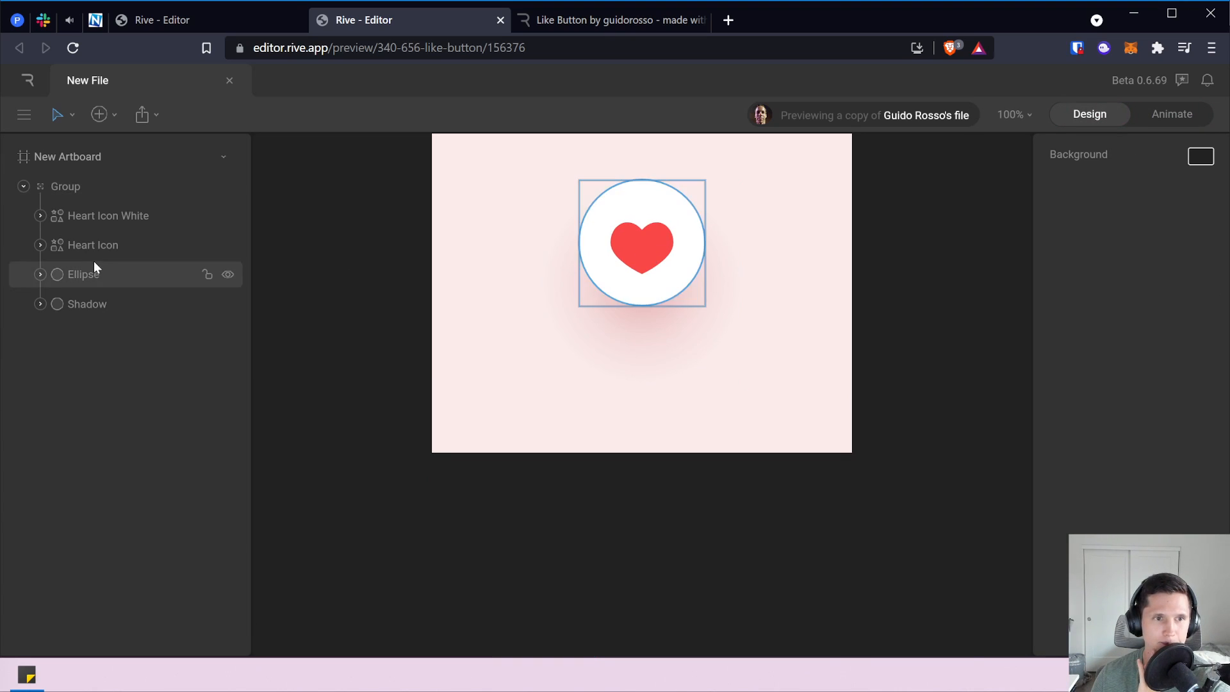
click(91, 245)
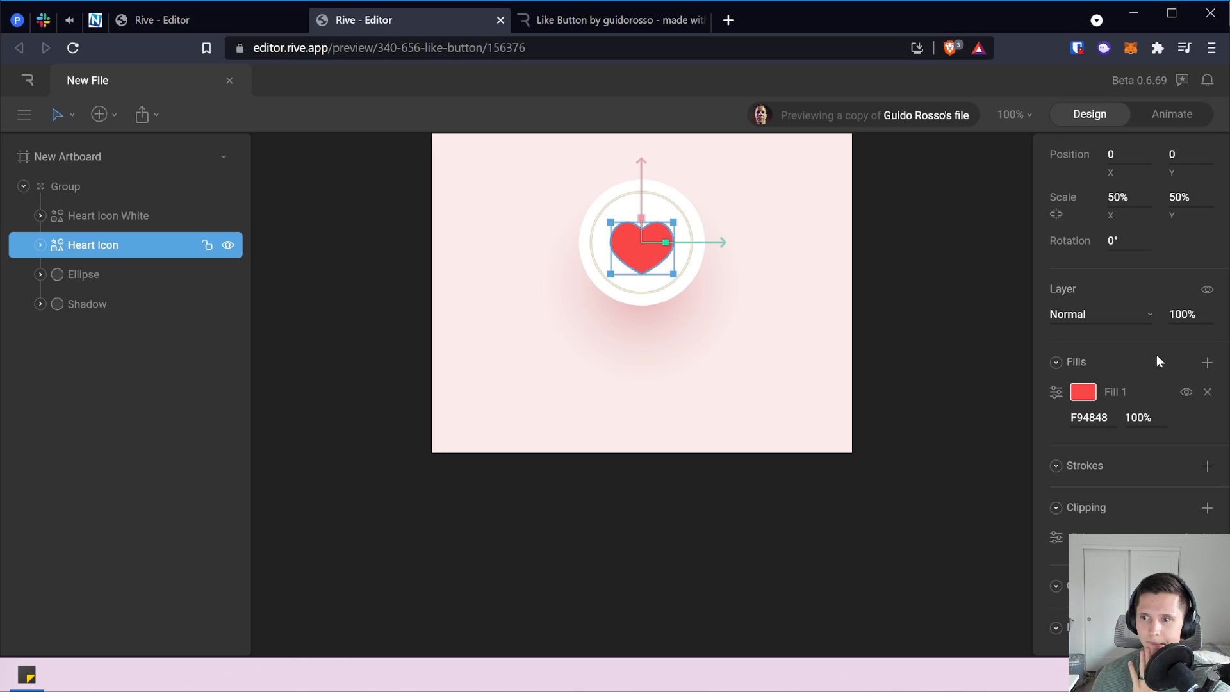
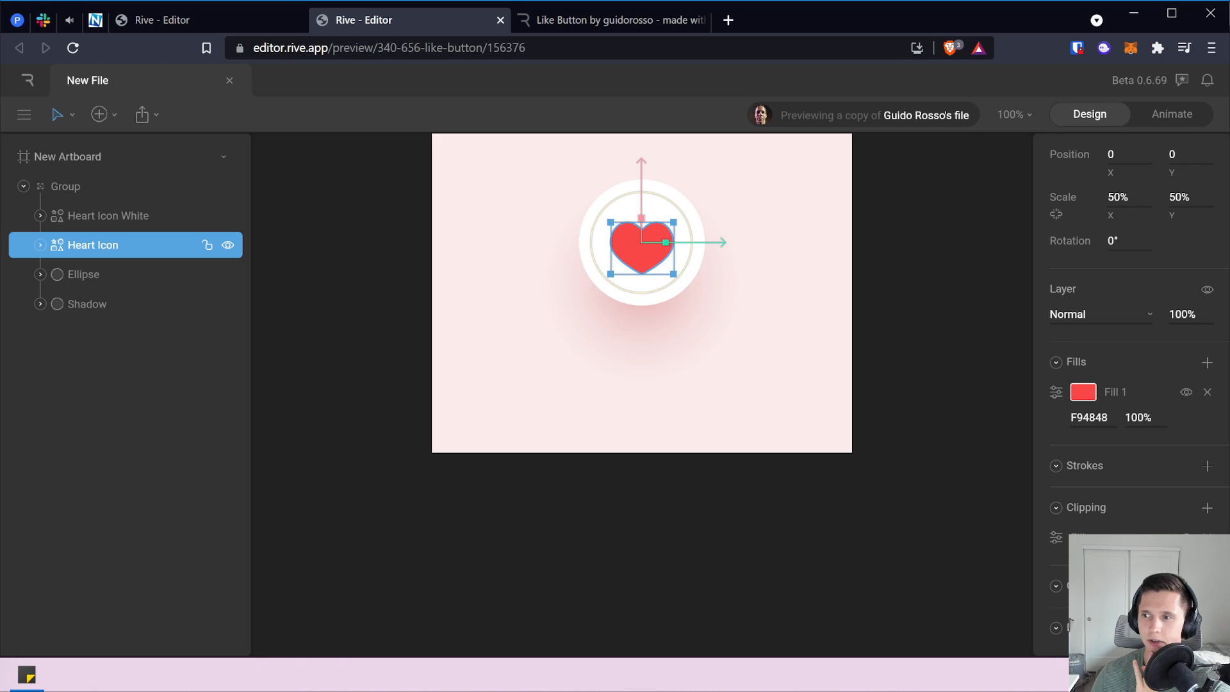
Check the red heart near its last keyframe in the like-animation file, and return to the original Like Button preview.
click(214, 23)
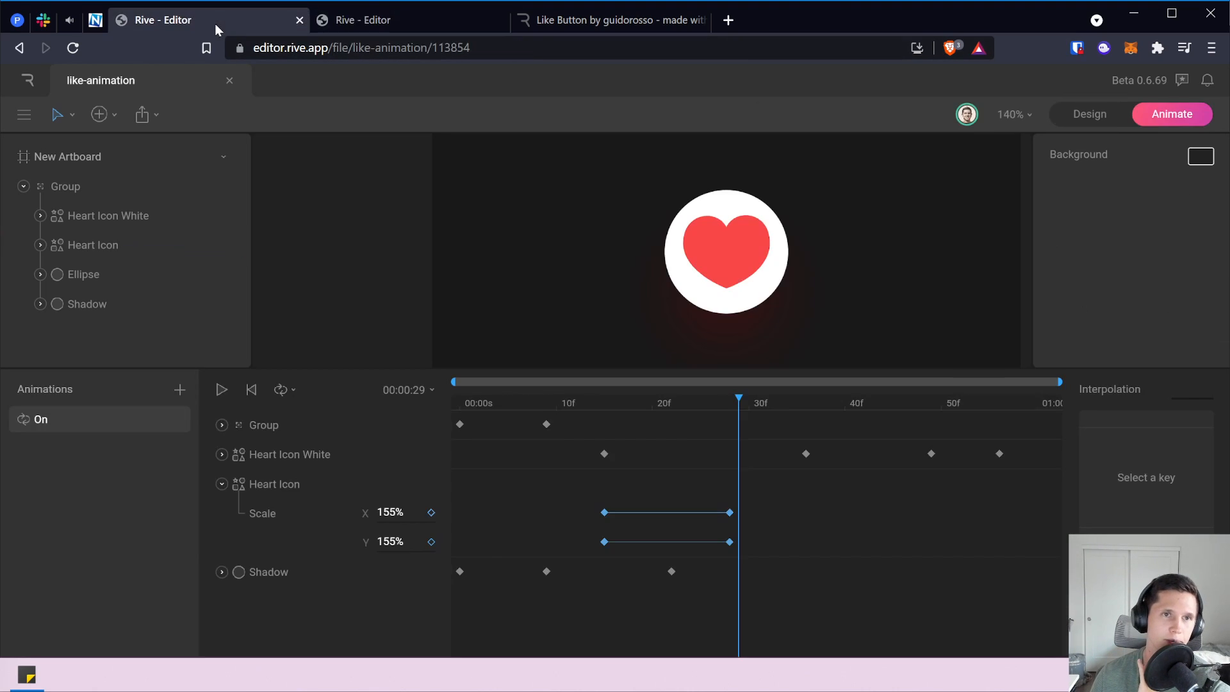
drag(740, 400, 725, 396)
click(406, 22)
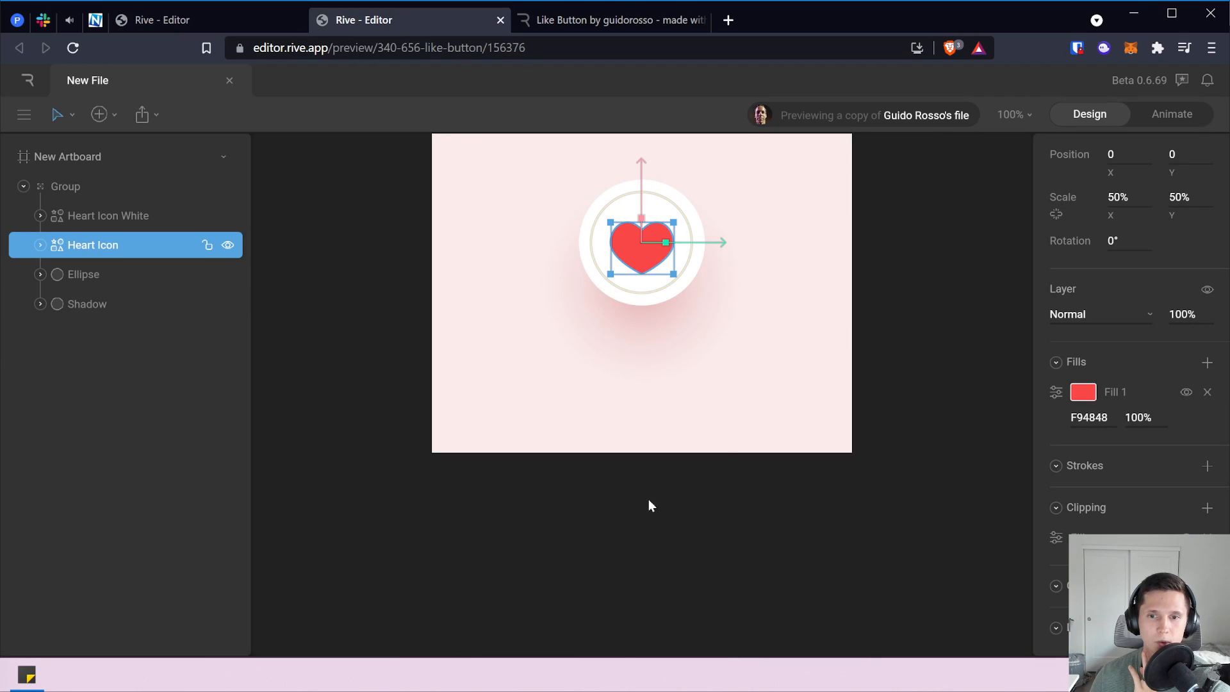
Return the preview to Animate mode, scrub to 00:00:29 and expand the Heart Icon's keyed properties.
click(1172, 114)
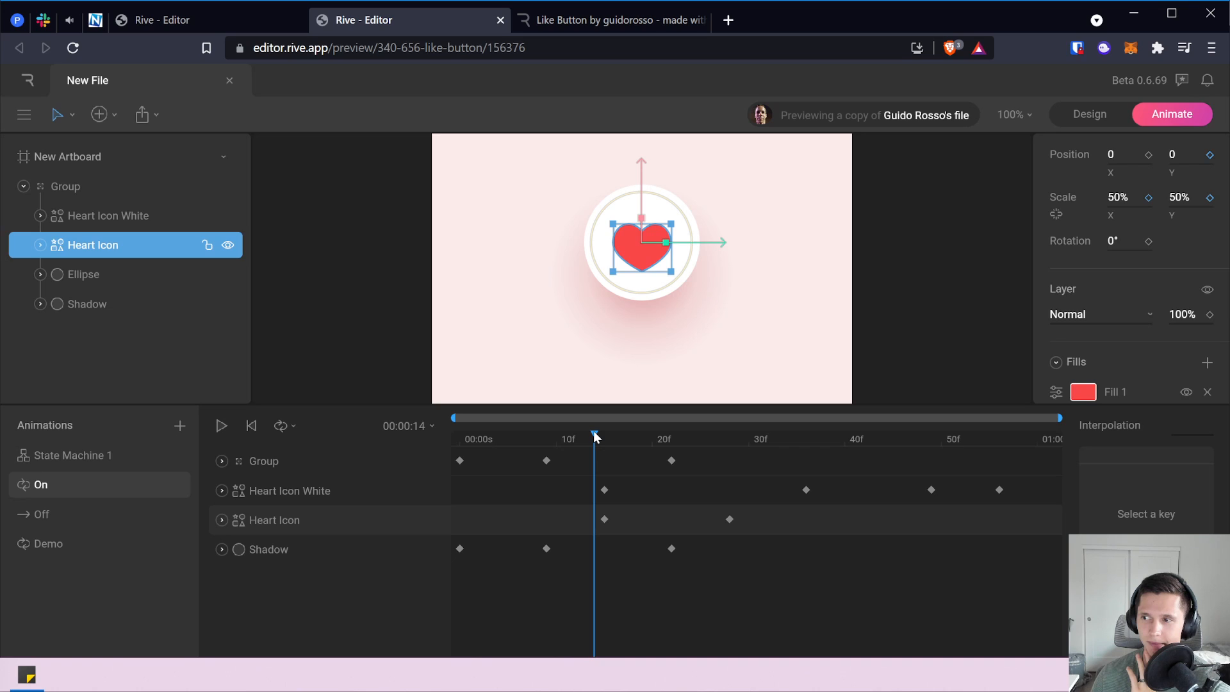
drag(594, 436, 738, 428)
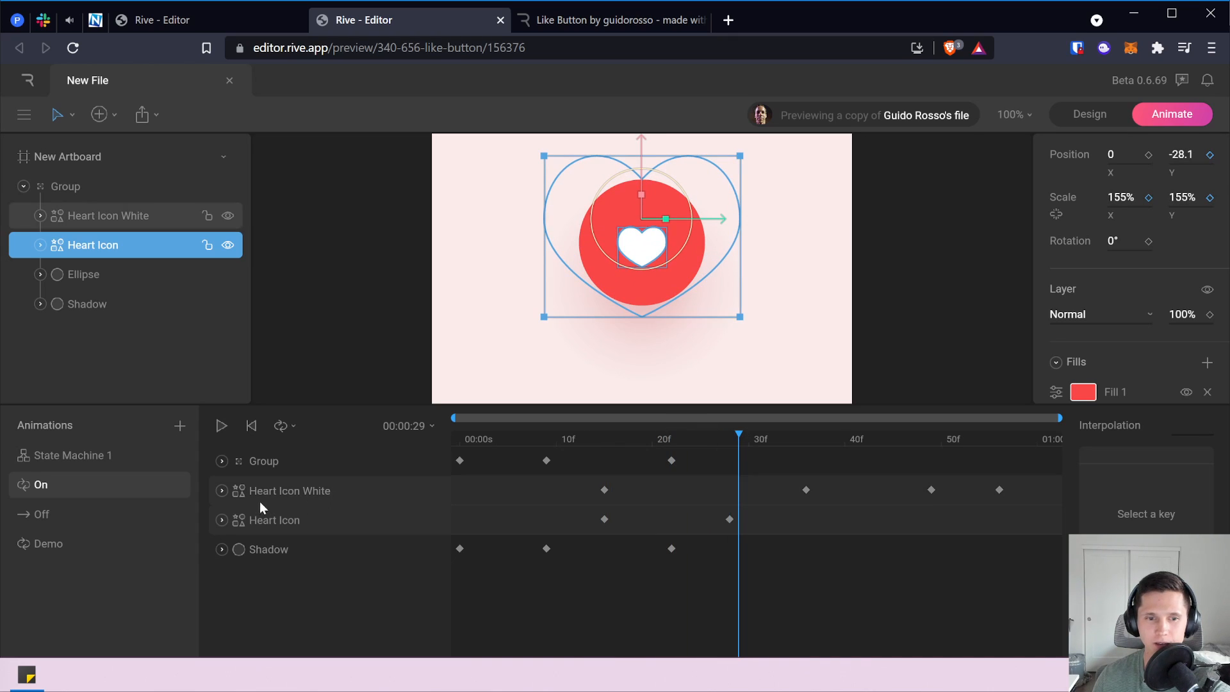
click(222, 520)
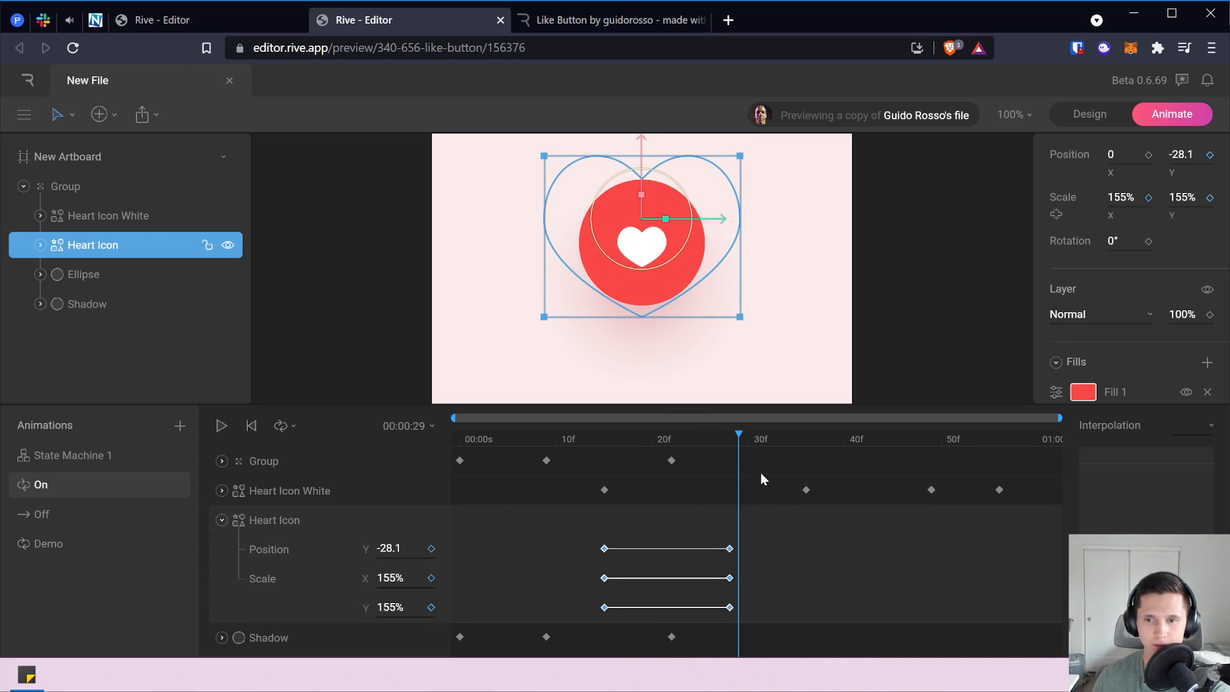
Scrub the original preview to 00:00:28, switch to the like-animation file and scrub its Heart Icon scale between the keyframes and 00:00:00.
drag(738, 435, 731, 435)
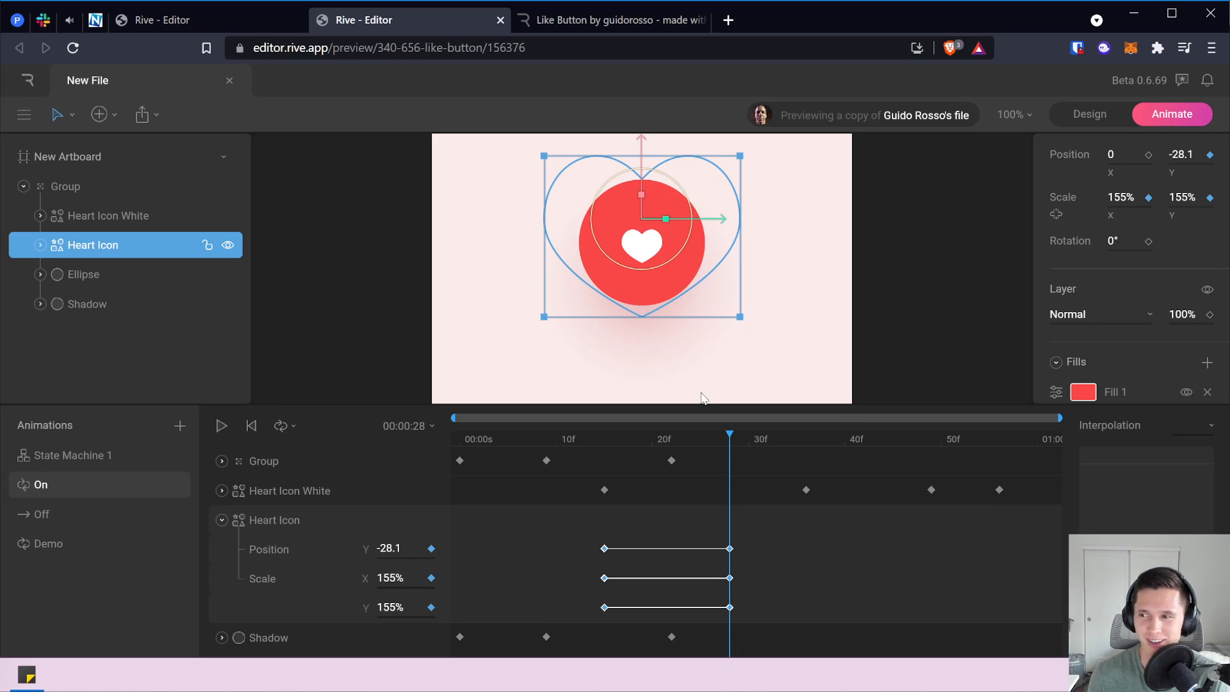
click(224, 13)
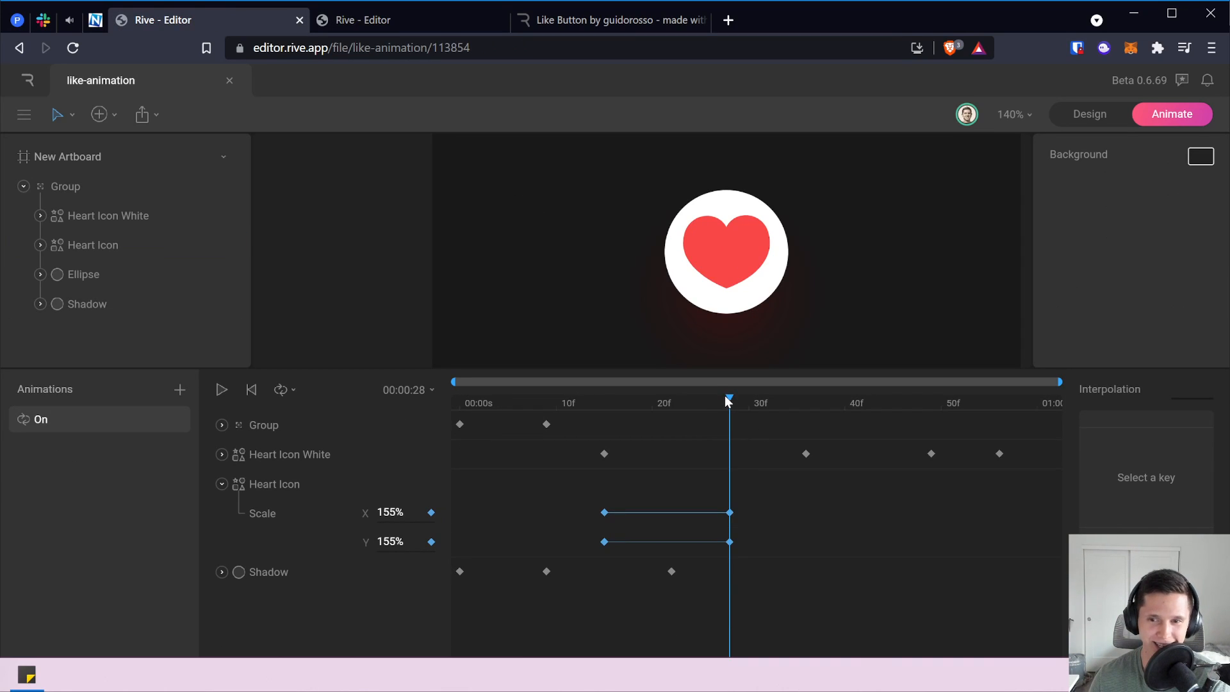
drag(727, 397, 700, 404)
click(602, 405)
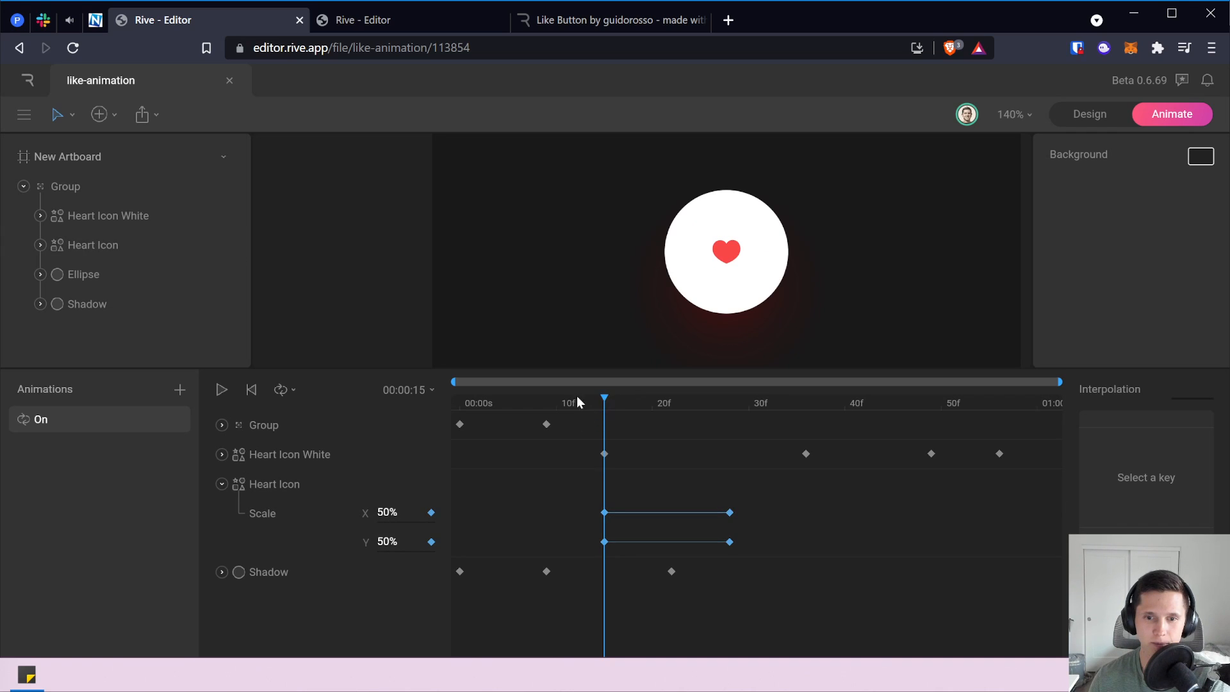
drag(579, 397, 455, 408)
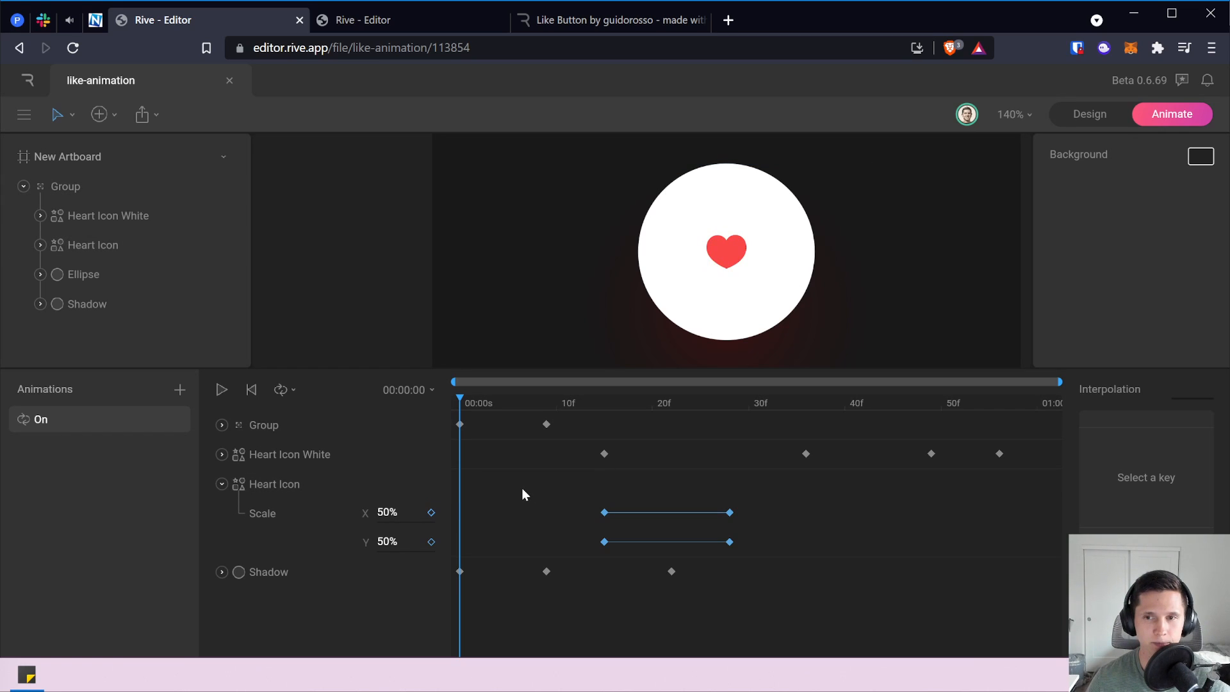
Set the Heart Icon's X and Y scale to 75% on its keyframe at 00:00:15.
drag(458, 396, 605, 402)
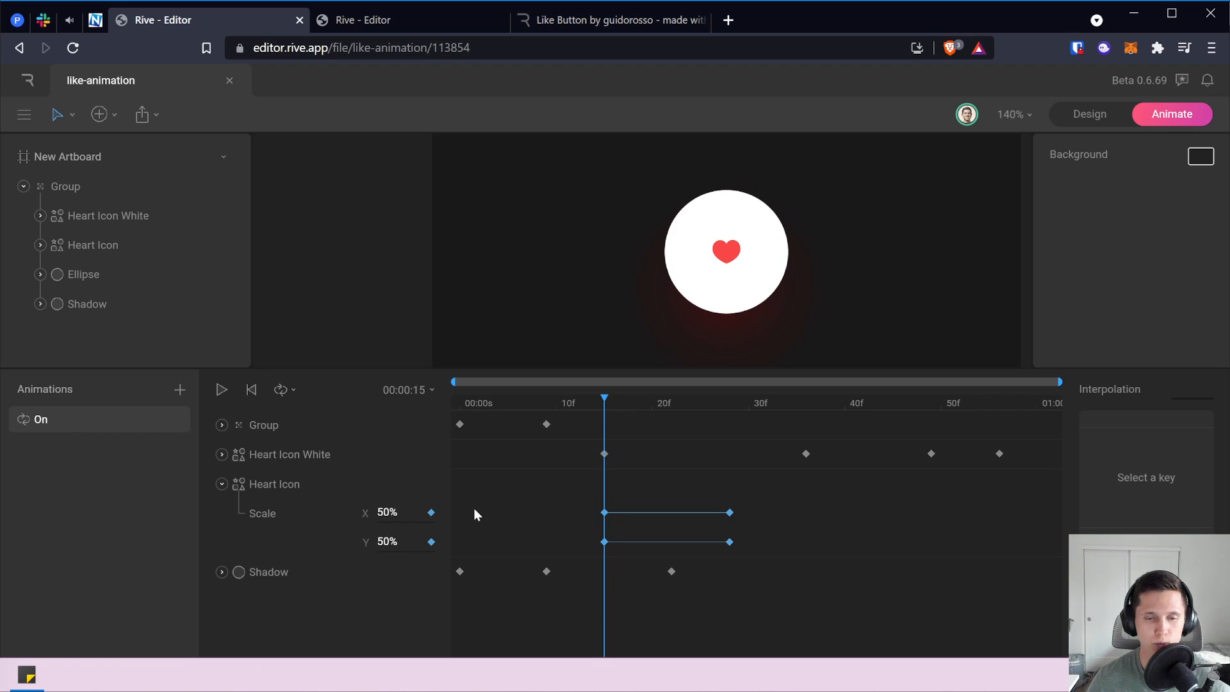
click(389, 512)
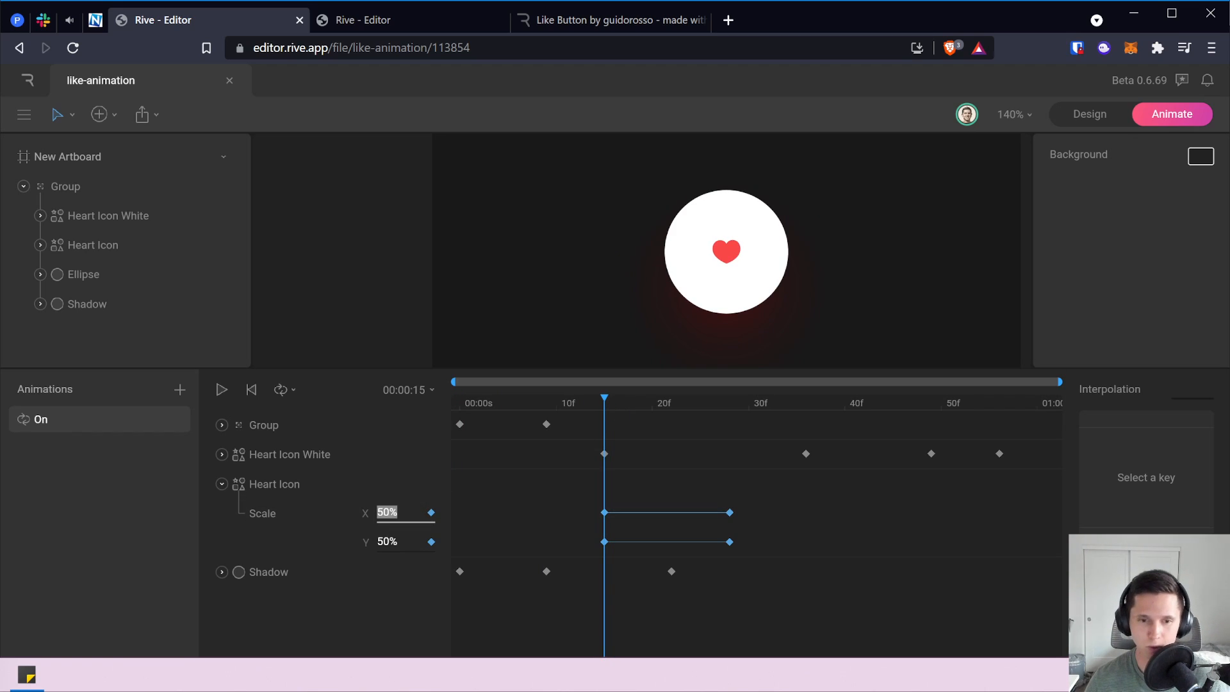
text(75)
key(Return)
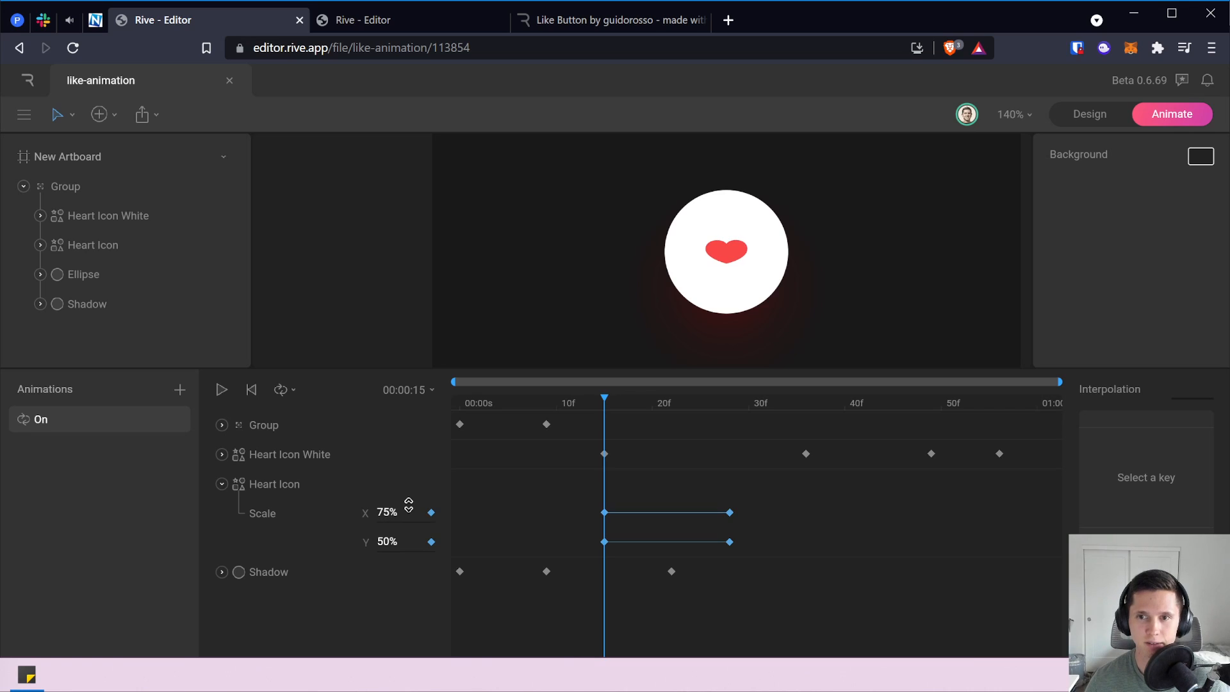
click(390, 544)
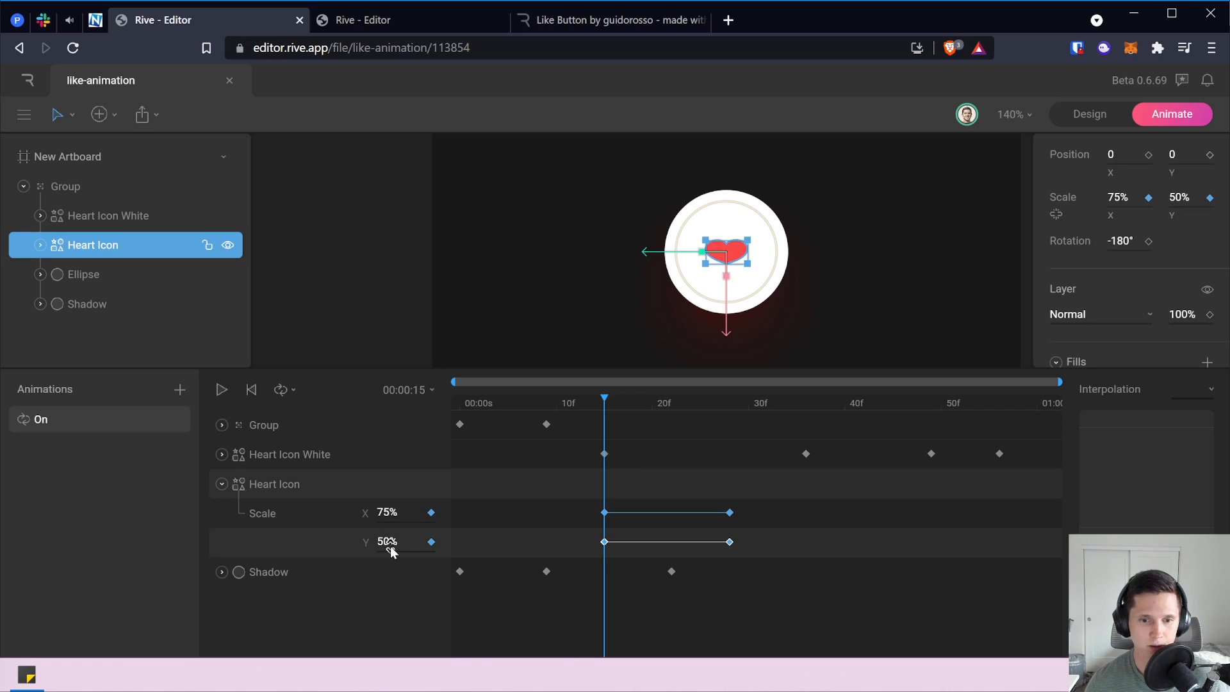
text(75)
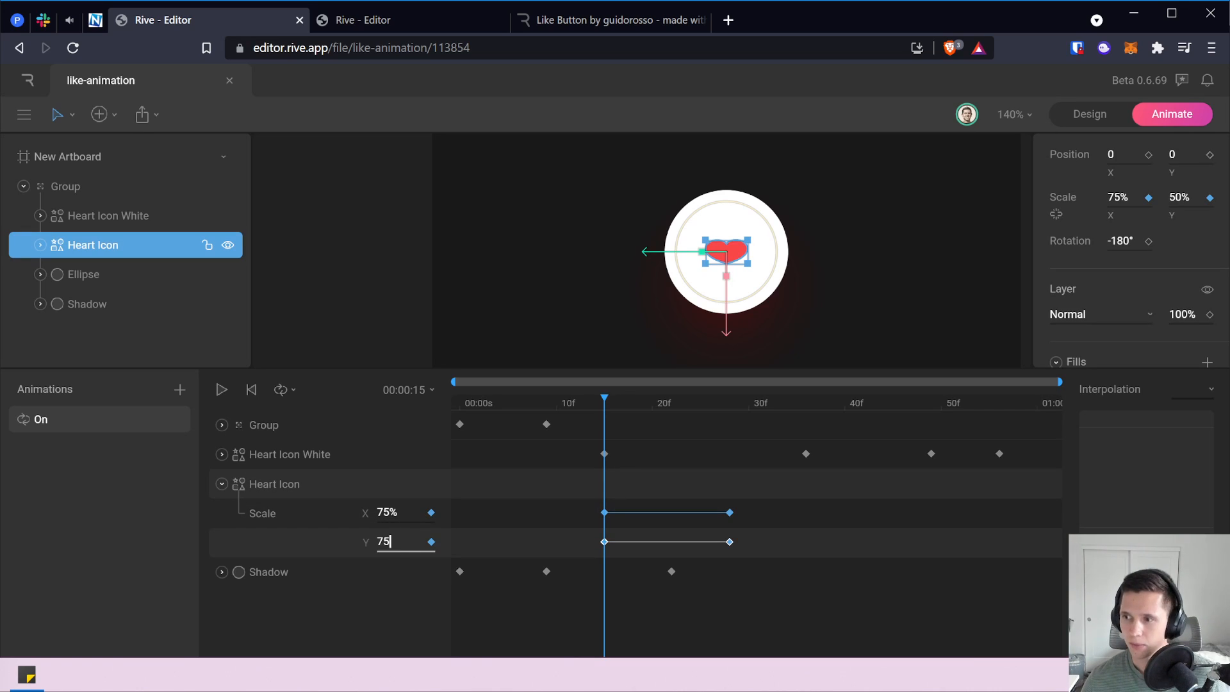
key(Return)
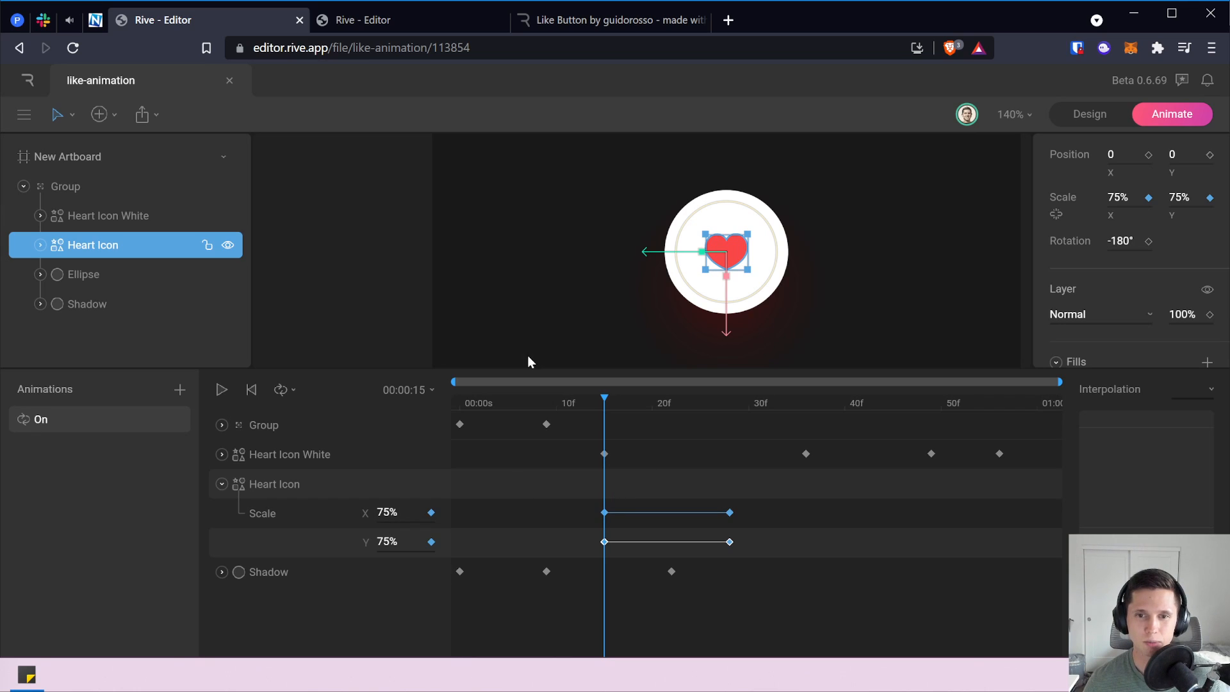
click(452, 329)
Try X scales of 200% and 300% for the Heart Icon at 00:00:28, and set its Y scale to 300%.
click(729, 402)
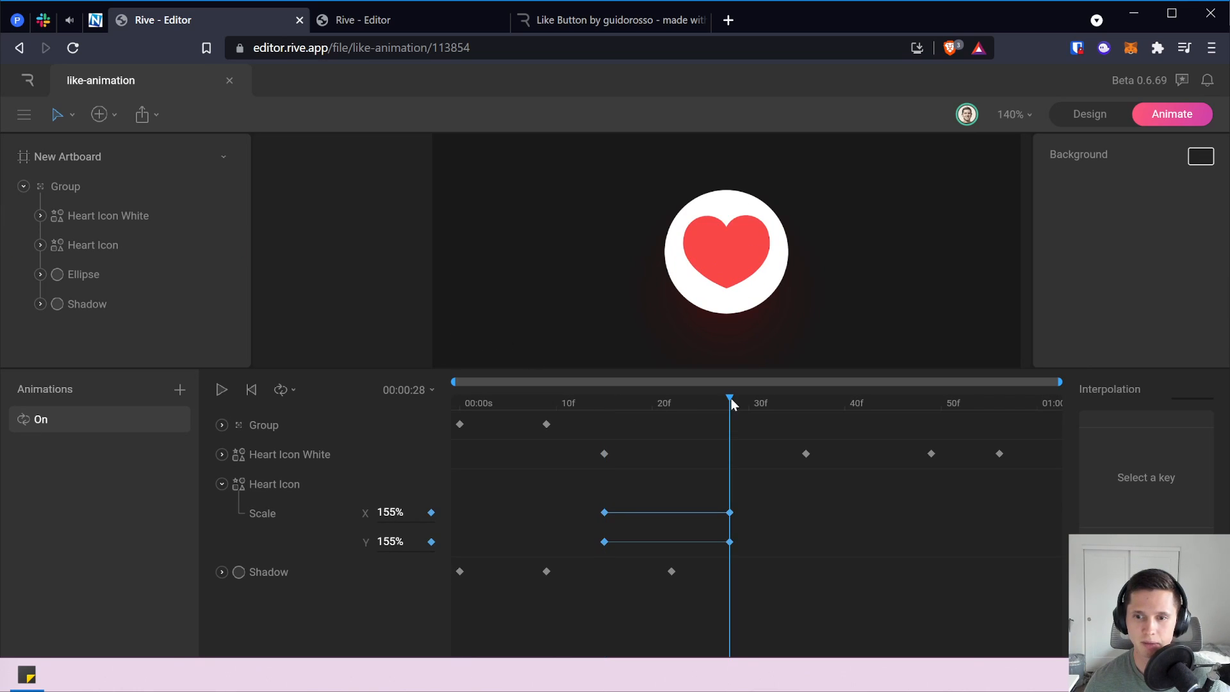
click(400, 512)
text(200)
key(Return)
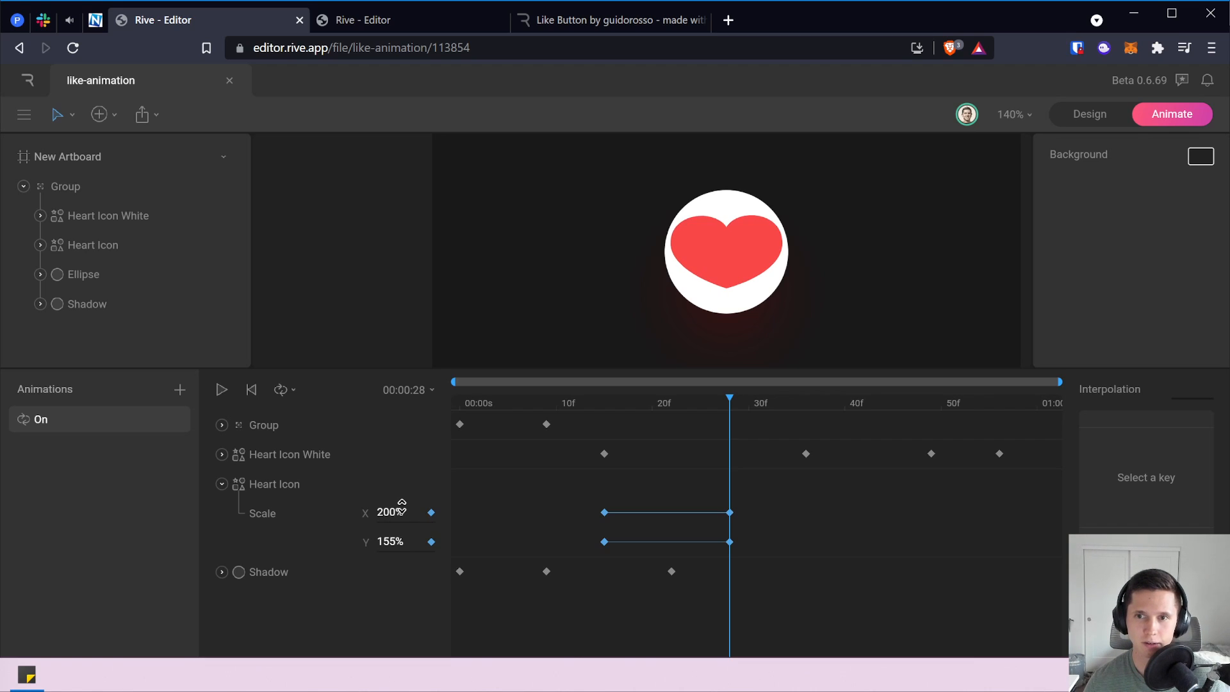
click(401, 509)
text(300)
key(Return)
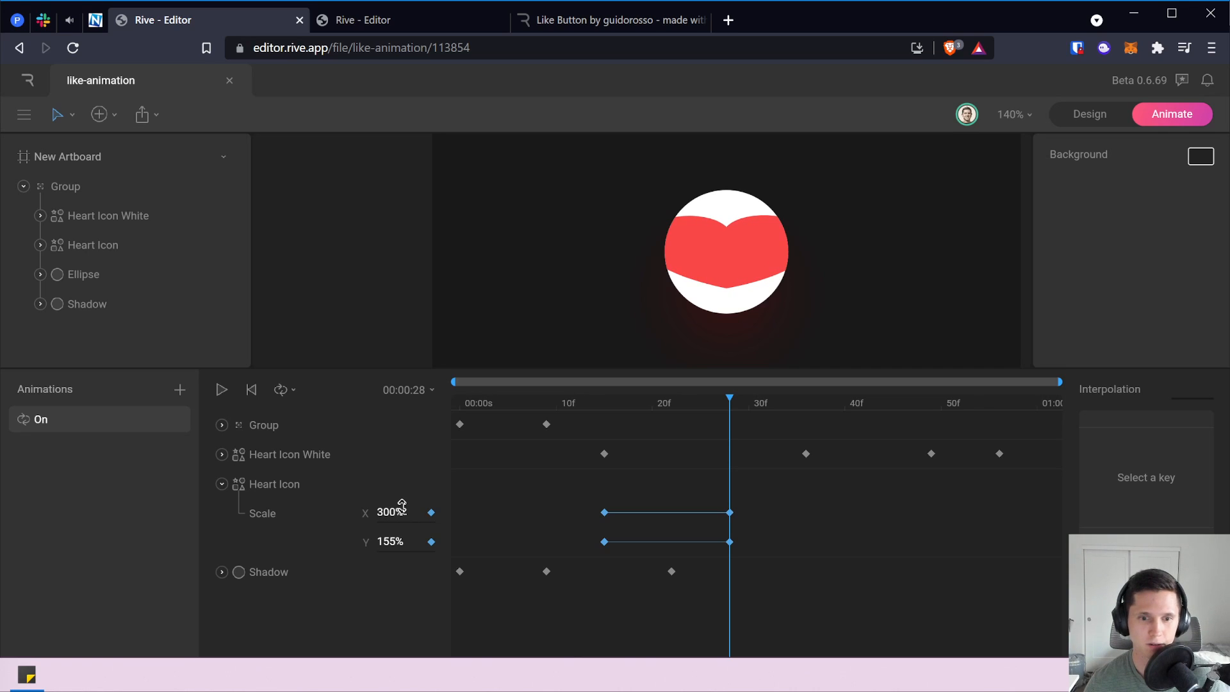
click(392, 541)
click(392, 541)
text(300)
key(Return)
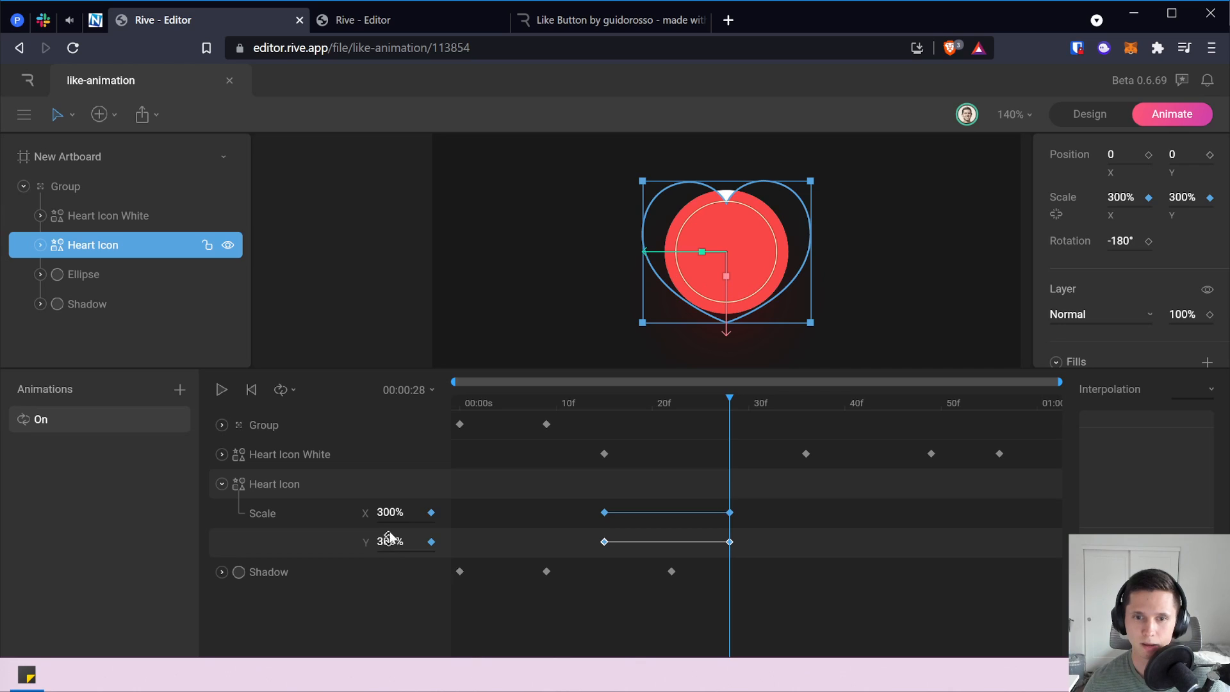
click(599, 223)
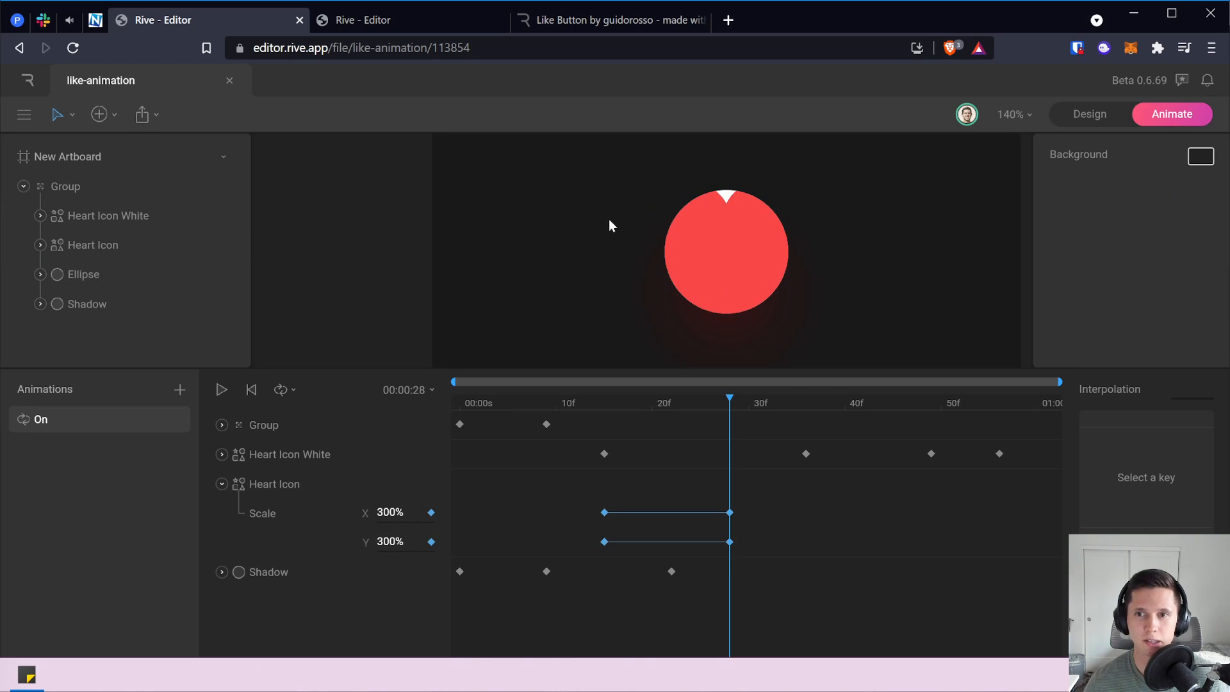
Set the Heart Icon's X and Y scale to 350% at 00:00:28.
click(389, 513)
text(350)
key(Return)
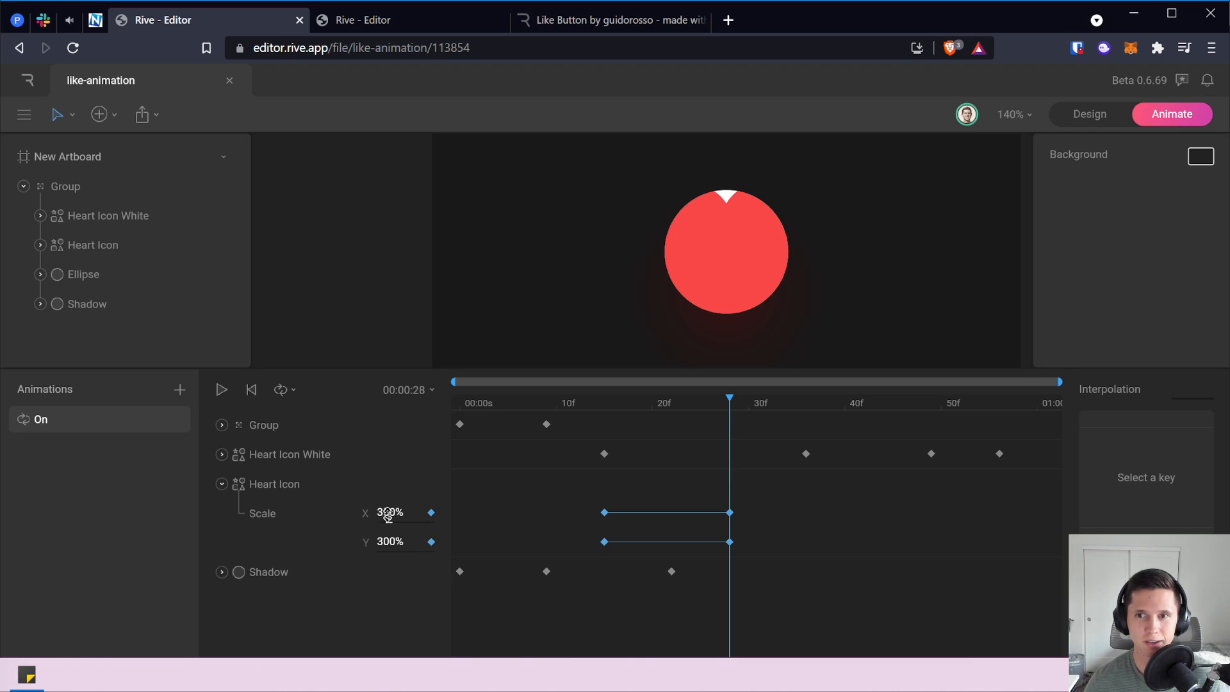
click(389, 542)
text(250)
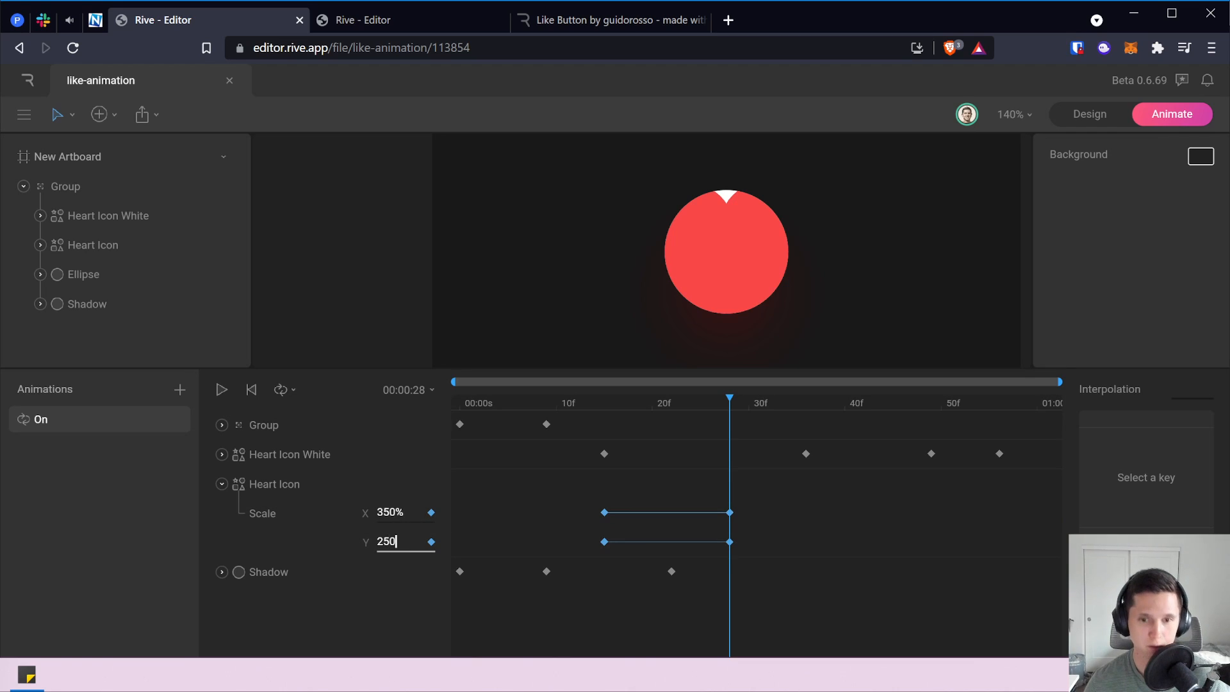
key(BackSpace)
key(BackSpace)
key(BackSpace)
text(350)
key(Return)
Set the Heart Icon's Y and X scale to 450% at 00:00:28.
click(390, 542)
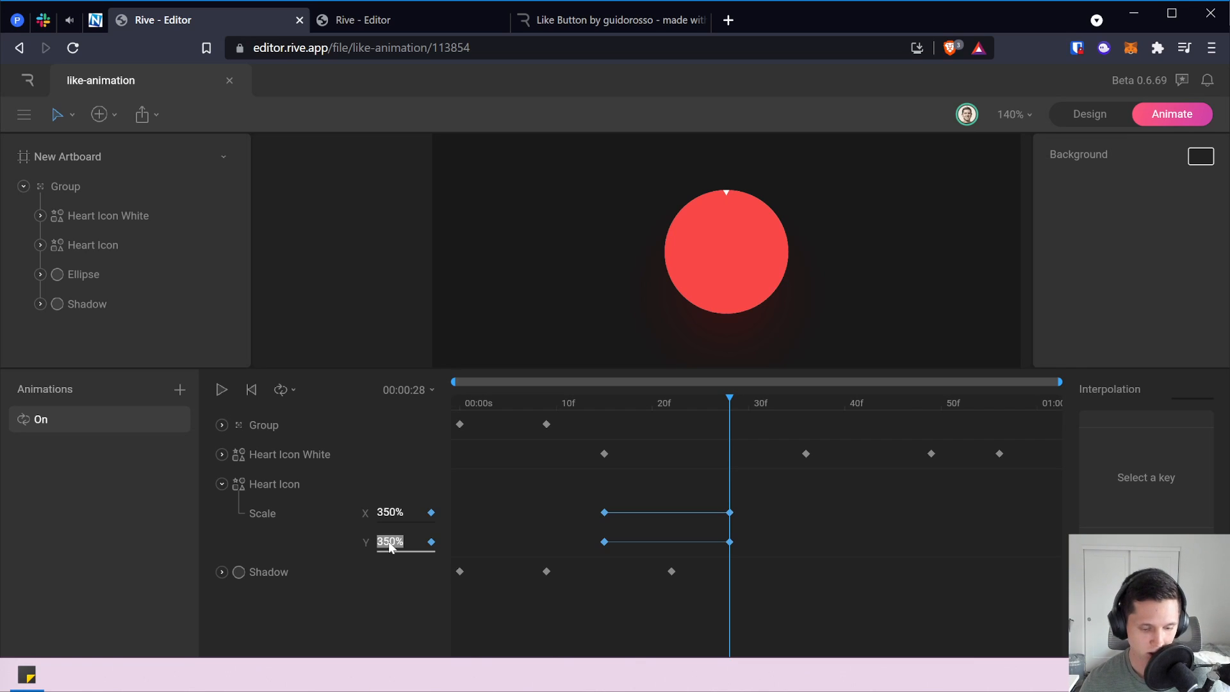
text(450)
key(Return)
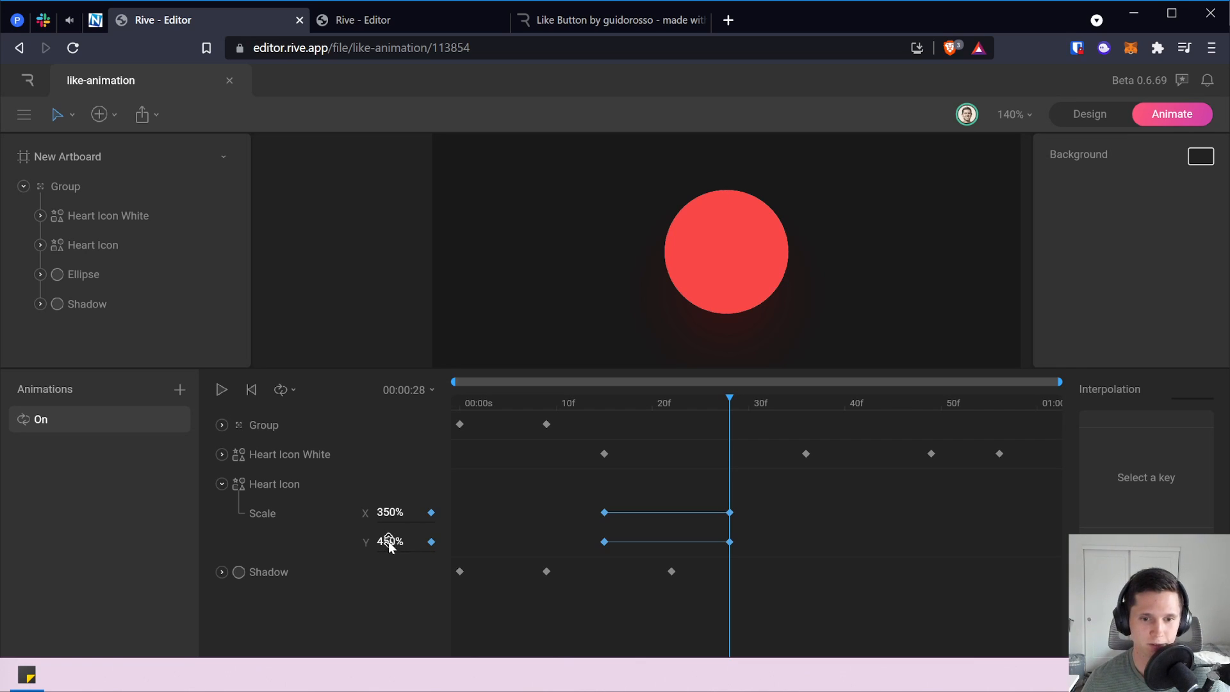
click(390, 512)
text(450)
key(Return)
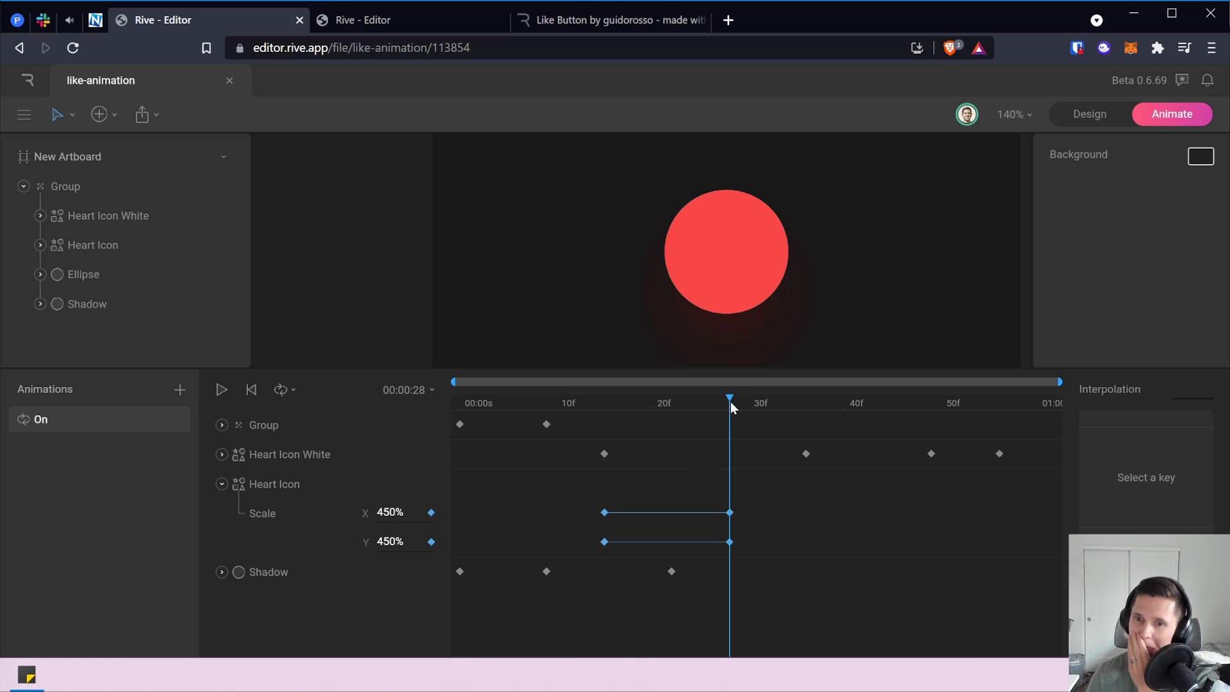
Rewind the On animation to 00:00:00, play it back and pause it to check the heart's growth.
drag(729, 405, 439, 421)
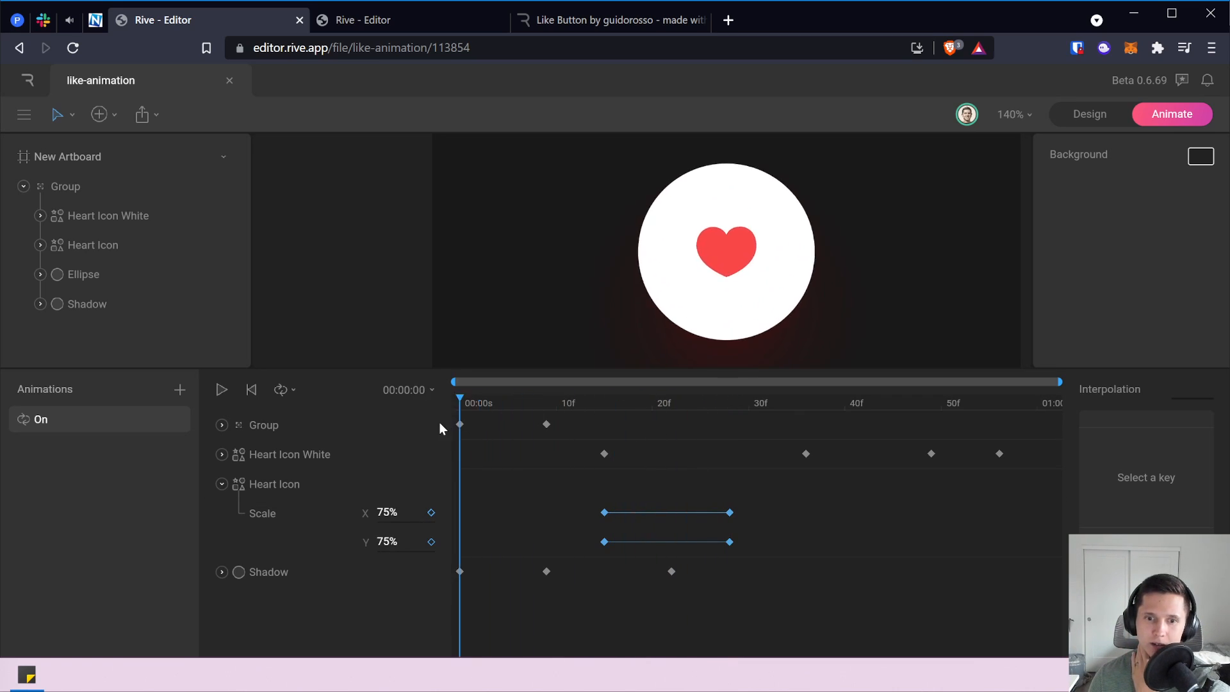
click(221, 390)
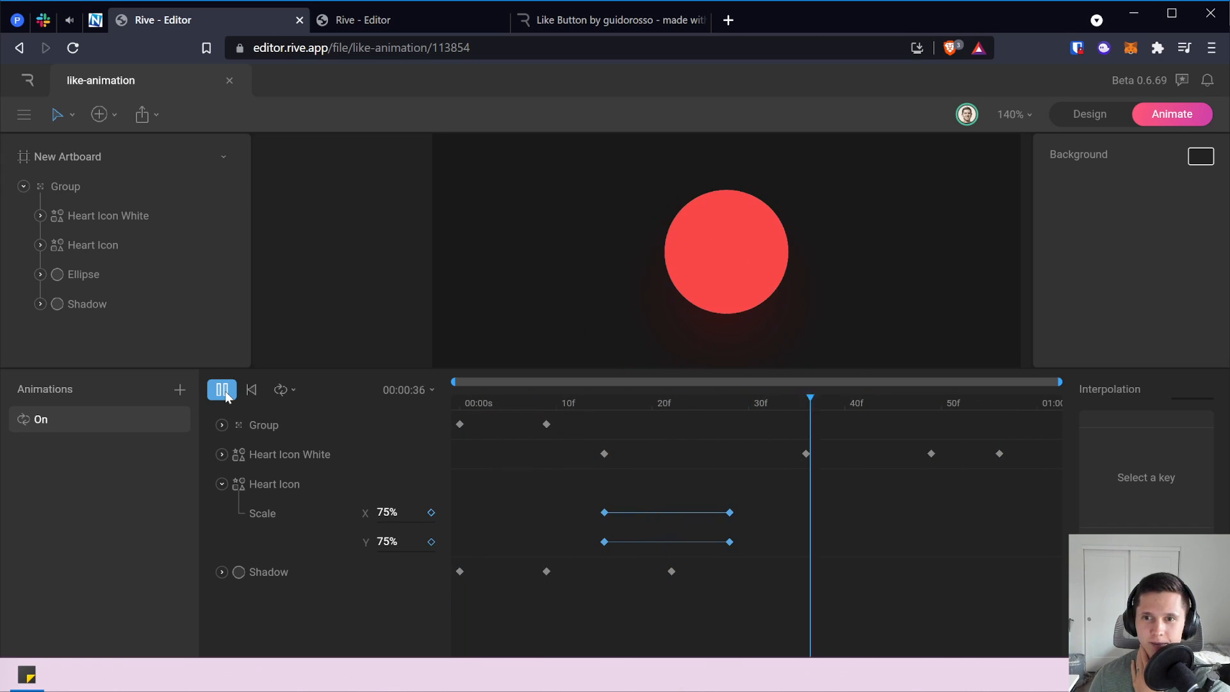
click(223, 390)
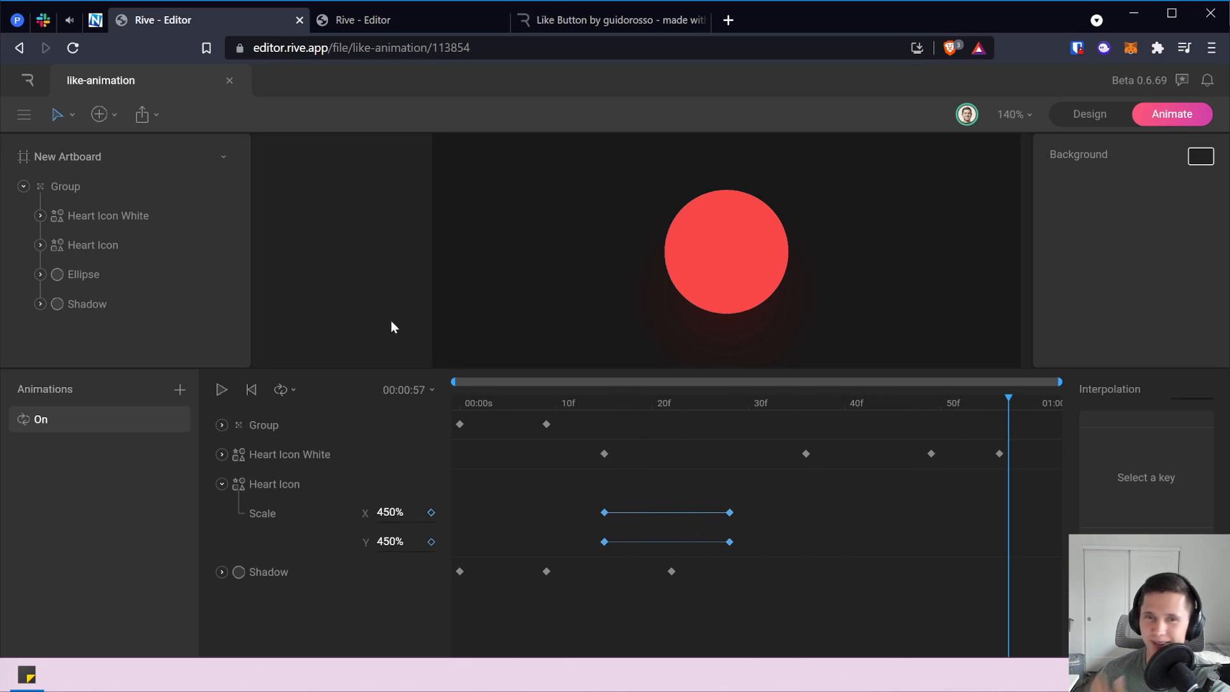
Return to the original Like Button preview, expand Heart Icon White's scale keyframes and scrub between 00:00:35 and its first keyframe.
click(435, 18)
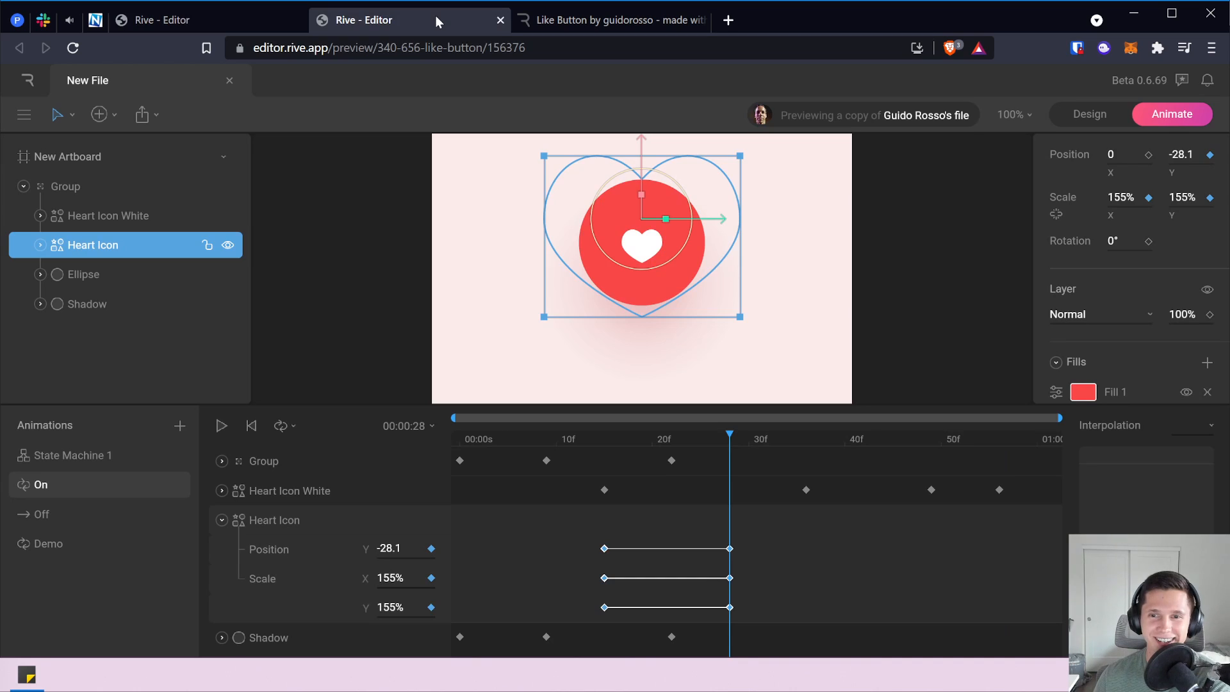
click(209, 12)
click(392, 21)
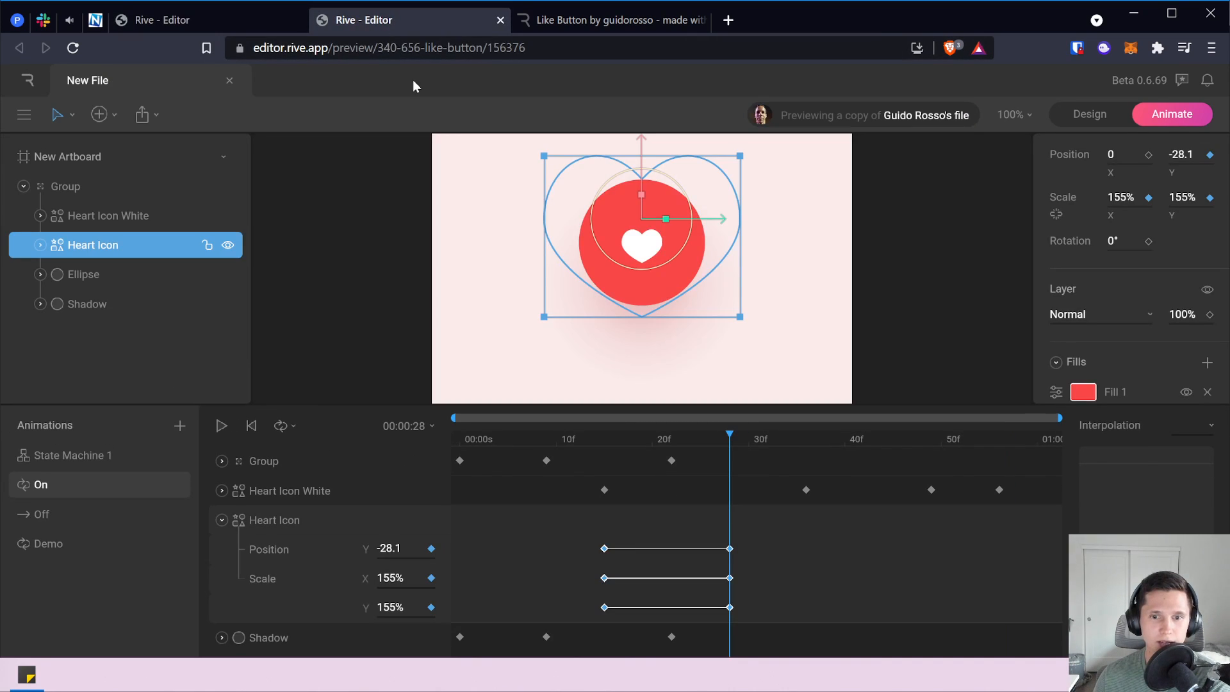
drag(731, 437, 796, 440)
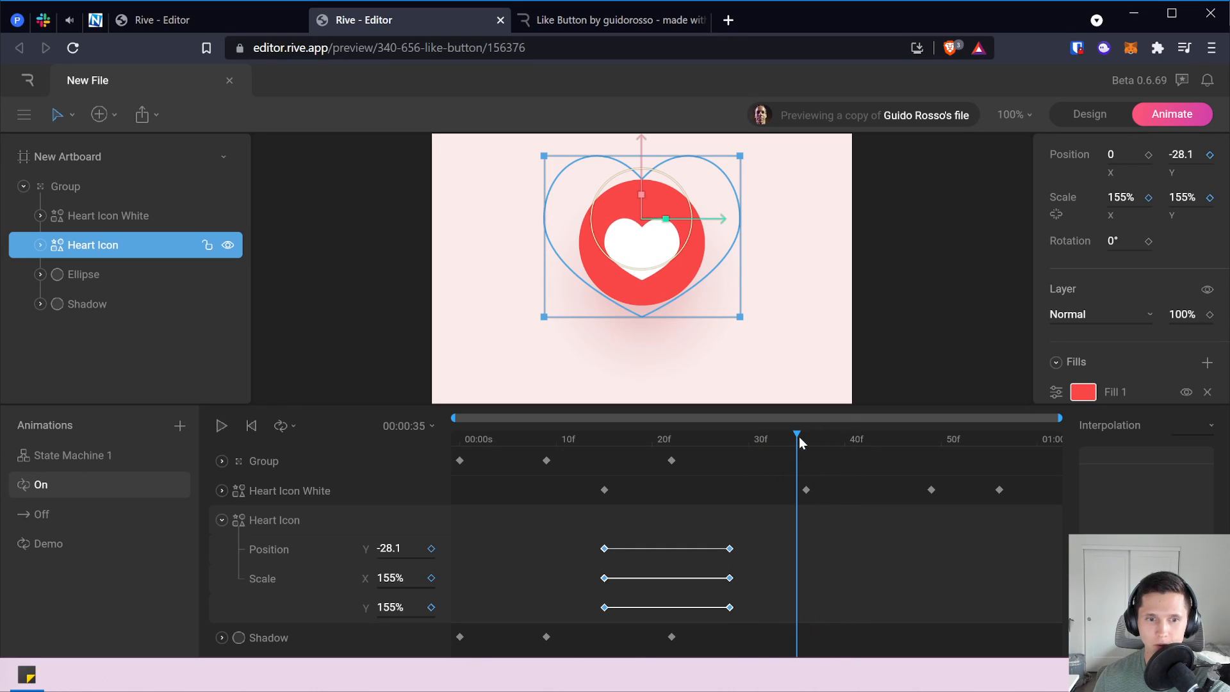
click(221, 490)
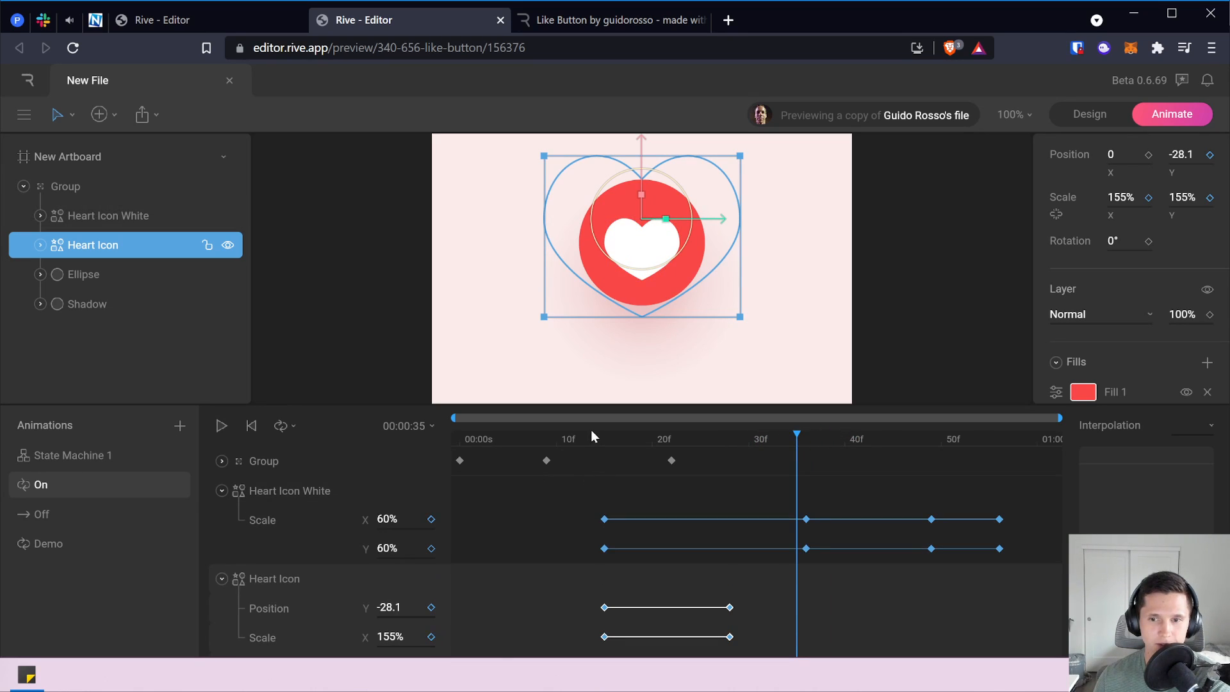
drag(798, 439, 594, 439)
Expand Heart Icon White's scale keyframes in the like-animation file and place the playhead at 00:00:15.
click(165, 19)
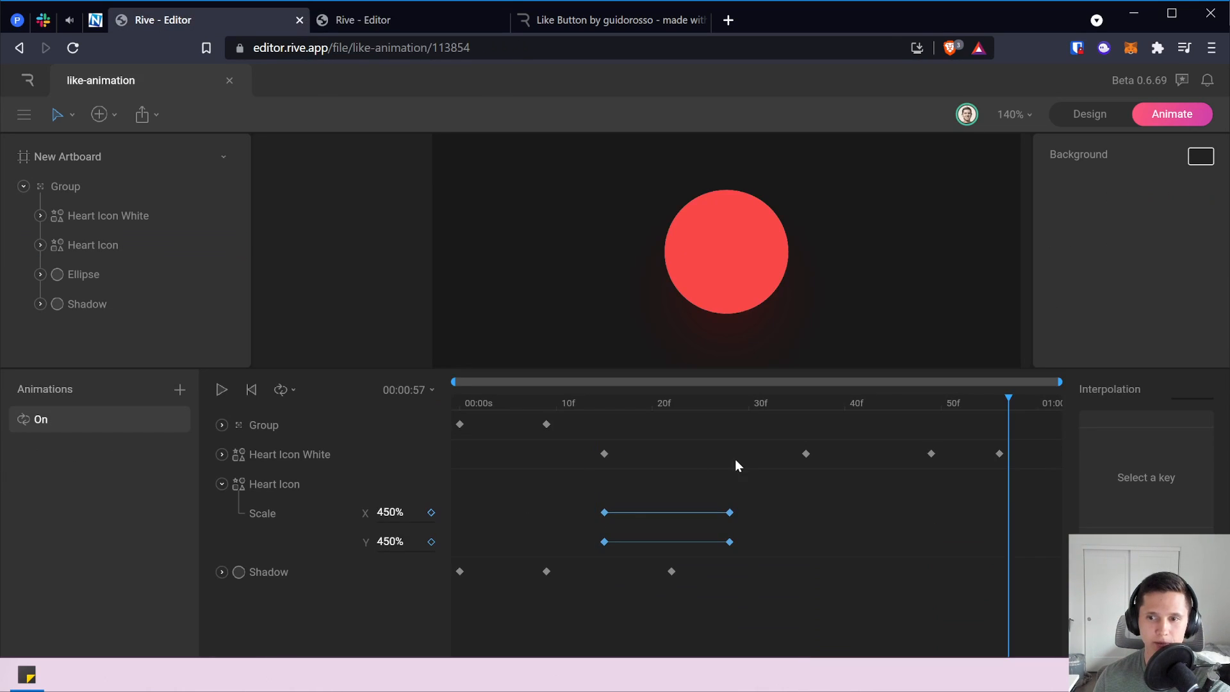
click(221, 454)
click(600, 403)
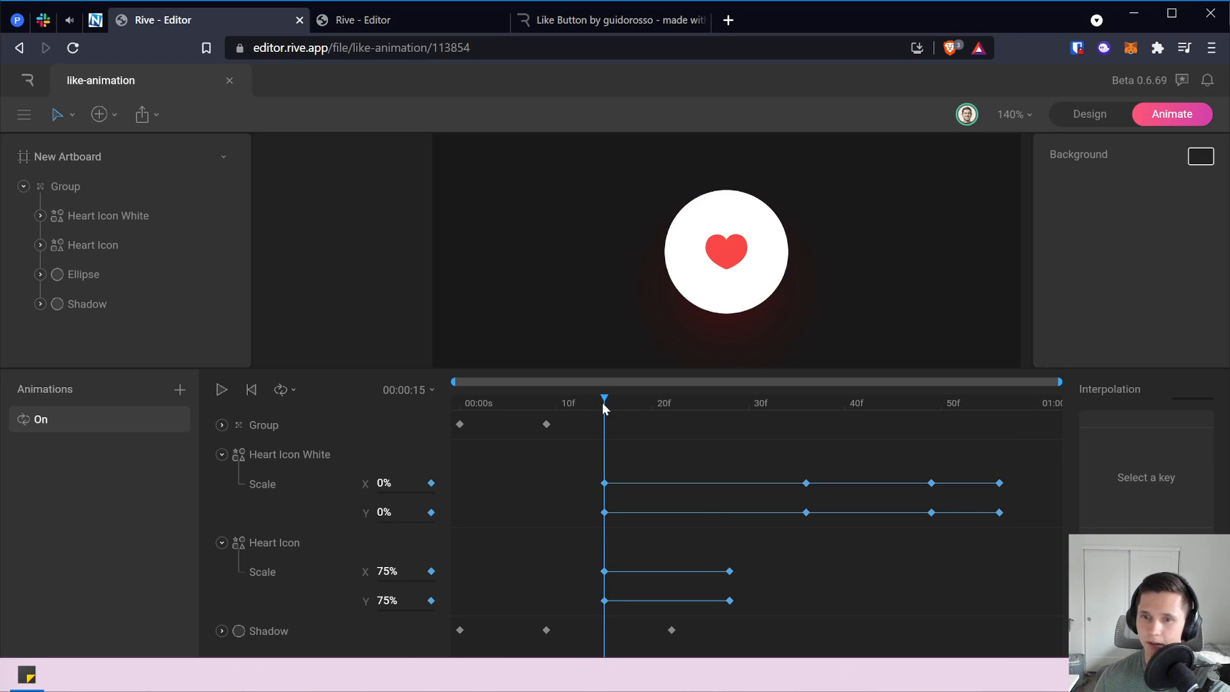
mouse_move(603, 399)
mouse_down()
mouse_move(903, 402)
mouse_move(568, 413)
mouse_move(618, 417)
mouse_move(604, 423)
mouse_up()
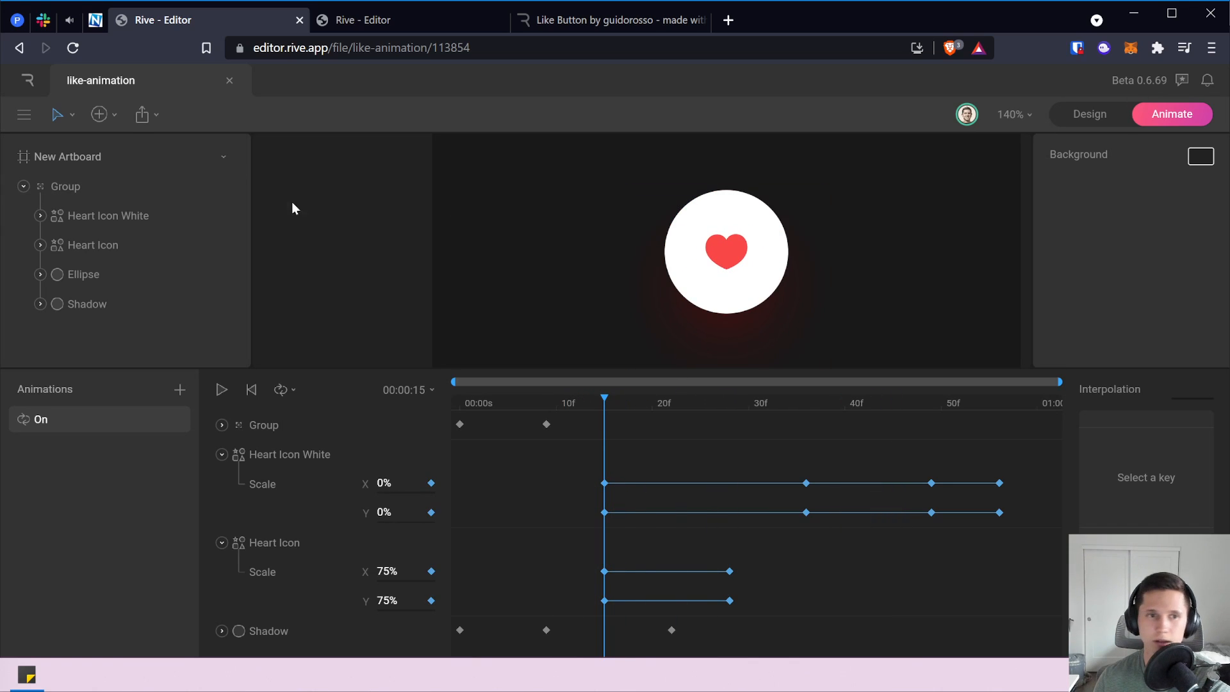
Hide the Heart Icon and show it again, and hide Heart Icon White and the Ellipse.
click(228, 245)
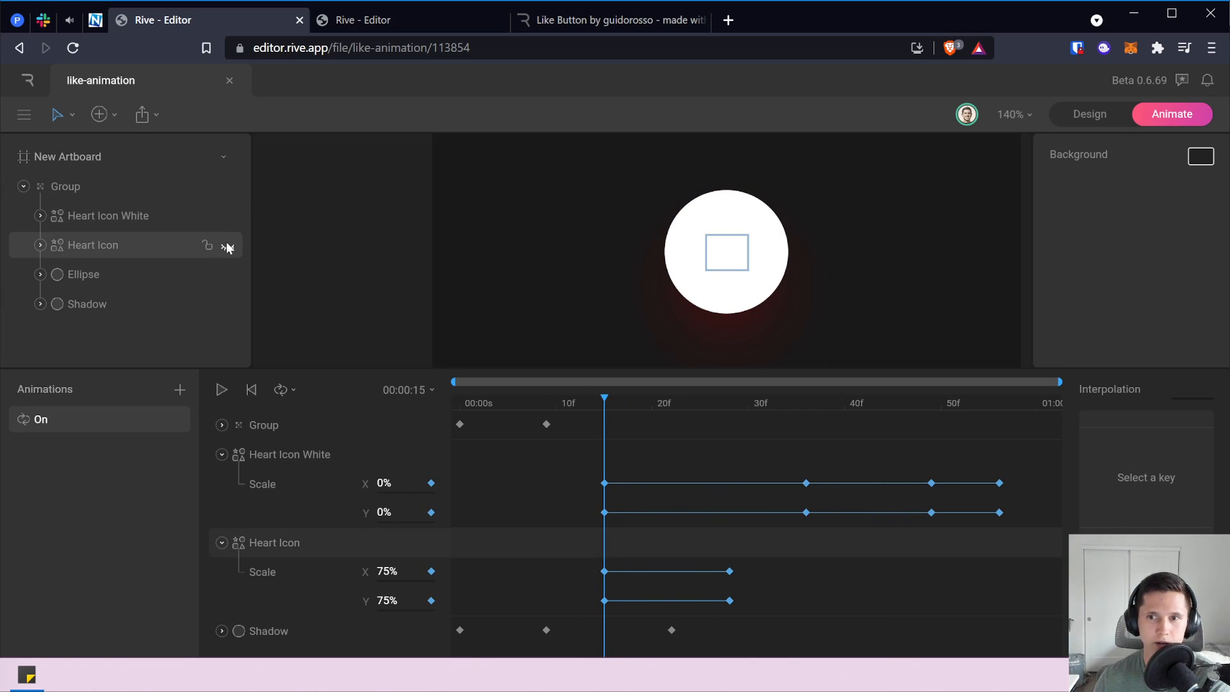
mouse_move(607, 401)
mouse_down()
mouse_move(723, 386)
mouse_move(604, 399)
mouse_up()
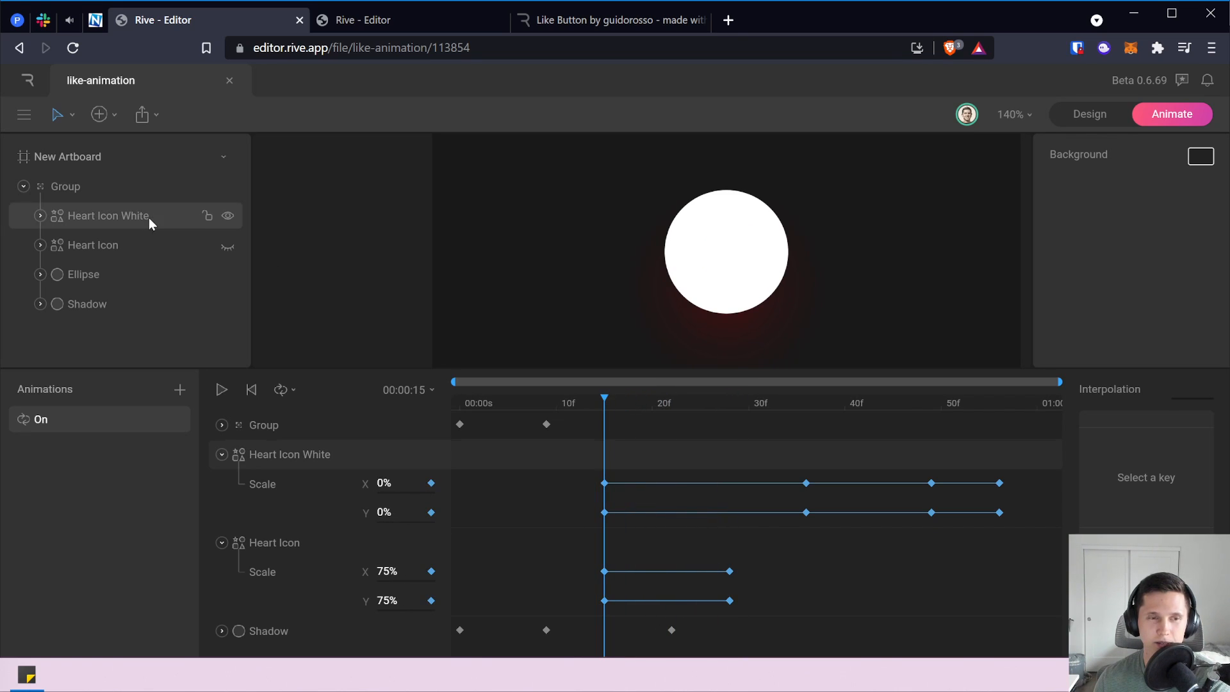
click(228, 246)
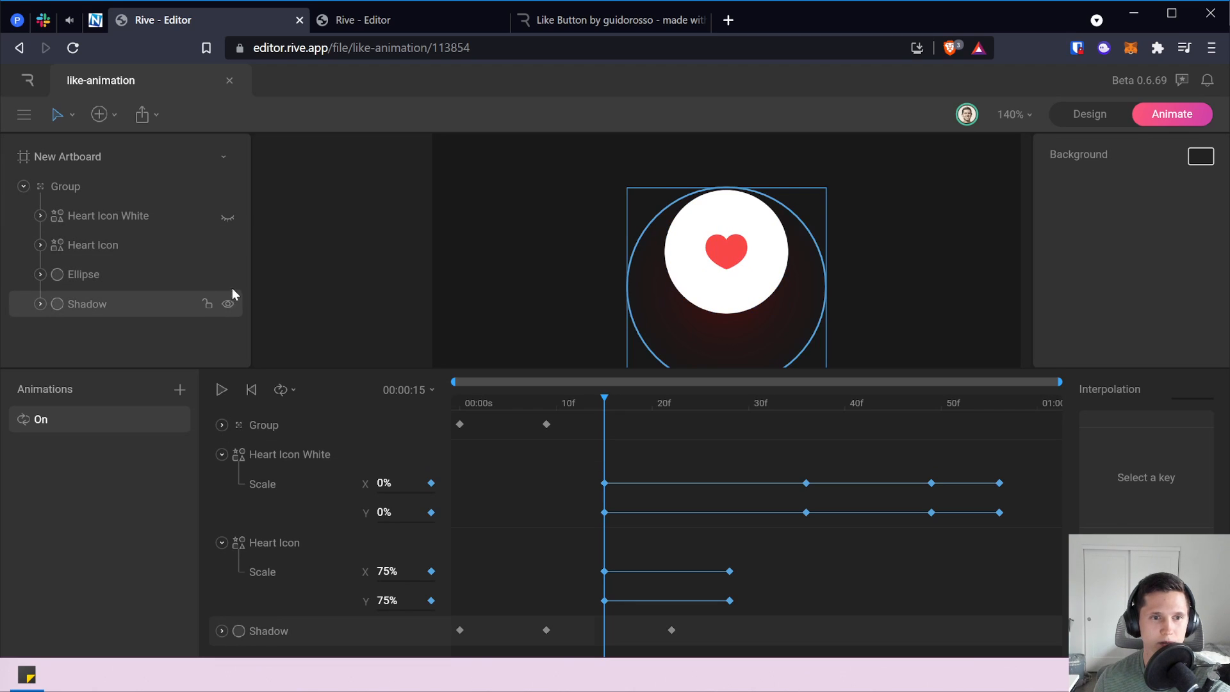
click(228, 275)
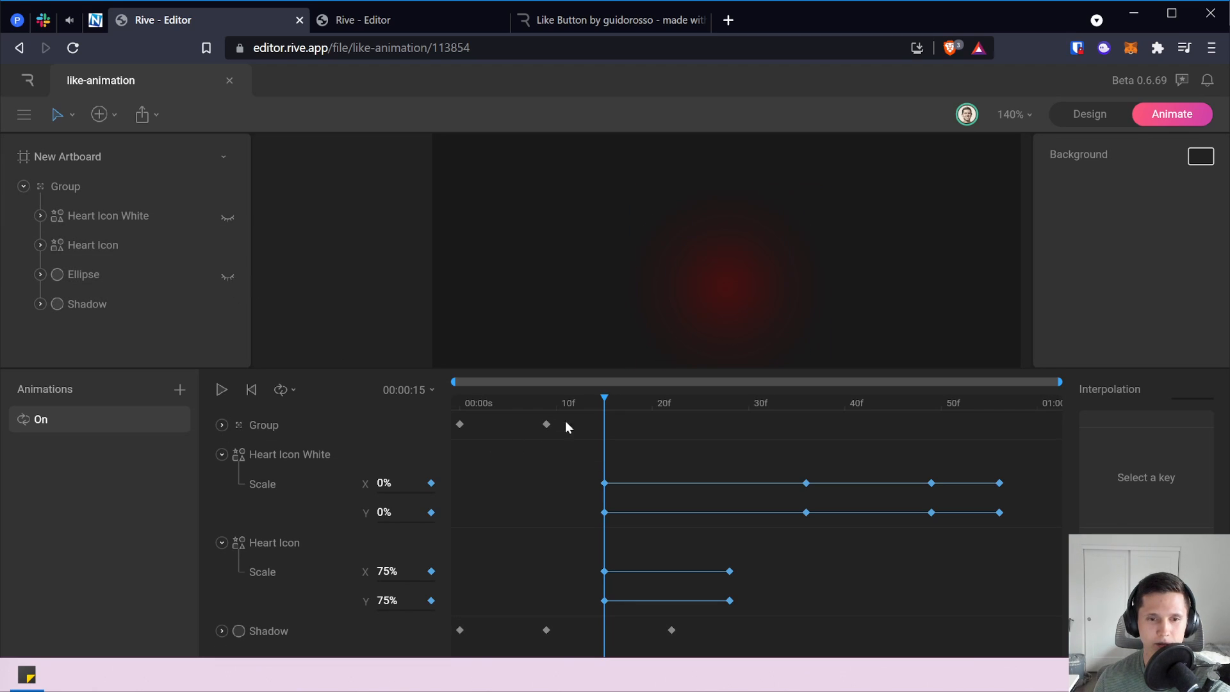
Return to 00:00:00, select Heart Icon White and make it visible again.
drag(607, 398, 448, 418)
click(421, 426)
click(265, 456)
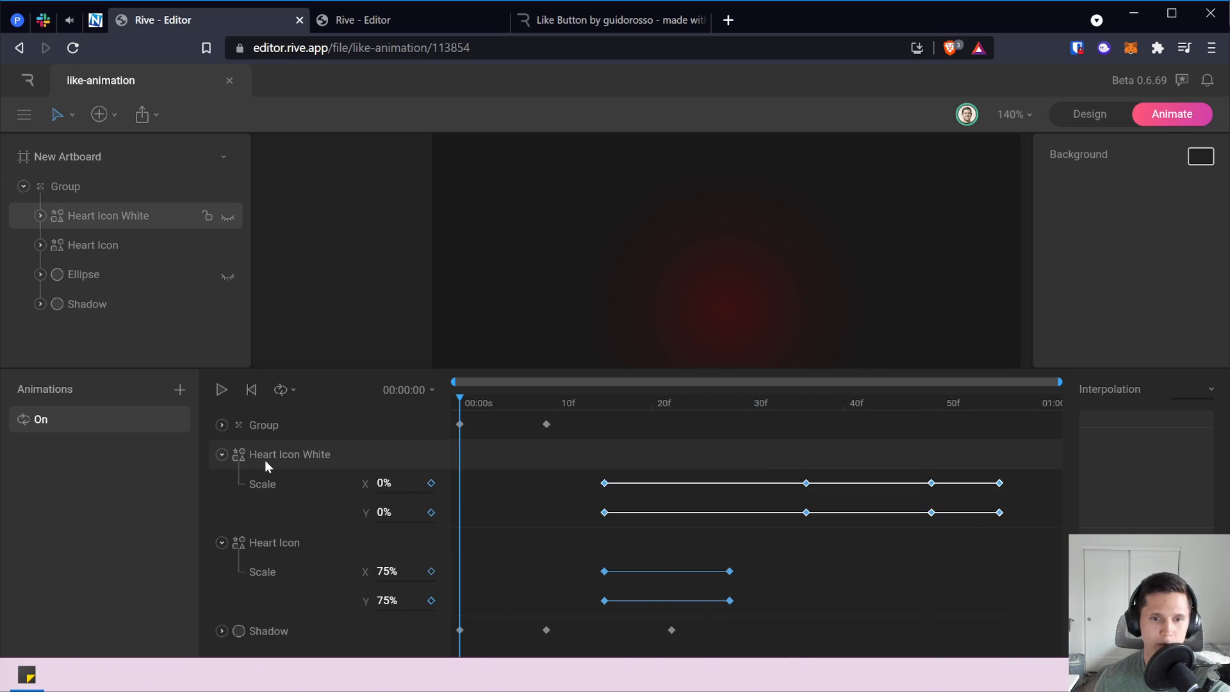
scroll(1150, 257, down, 3)
scroll(1174, 264, up, 3)
click(1208, 289)
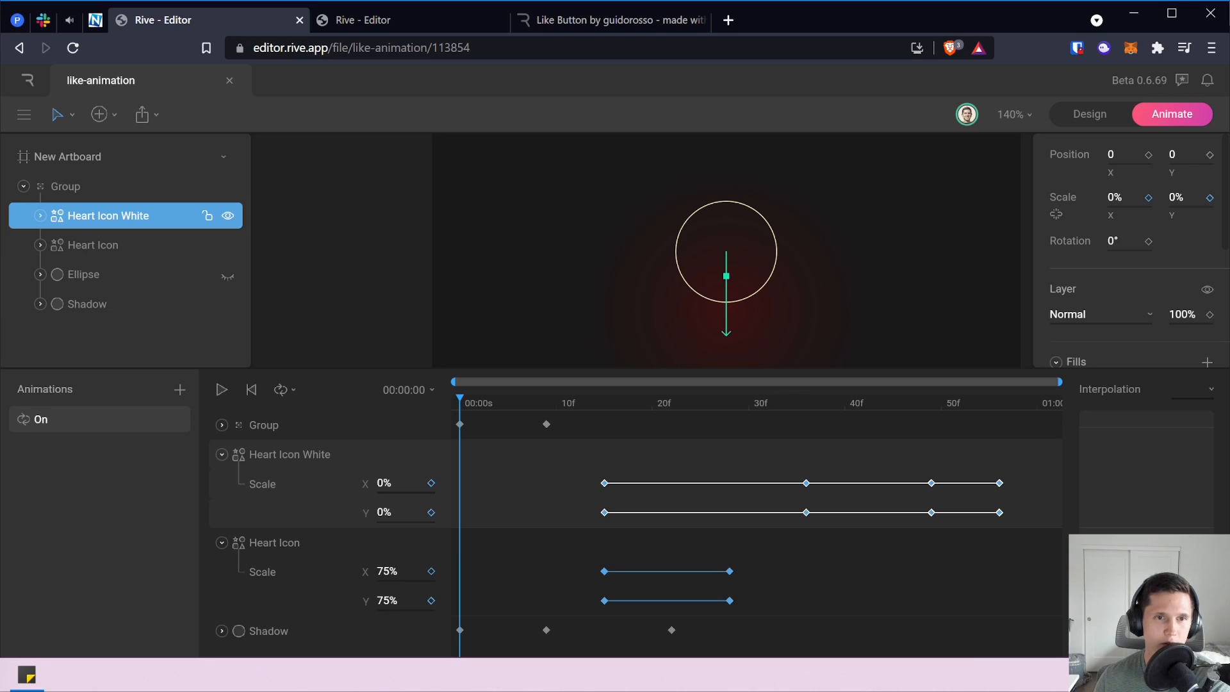
Scrub the like-animation timeline to 00:00:03 and go to 00:00:36 in the original Like Button preview.
mouse_move(475, 404)
mouse_down()
mouse_move(860, 386)
mouse_move(787, 378)
mouse_move(487, 396)
mouse_up()
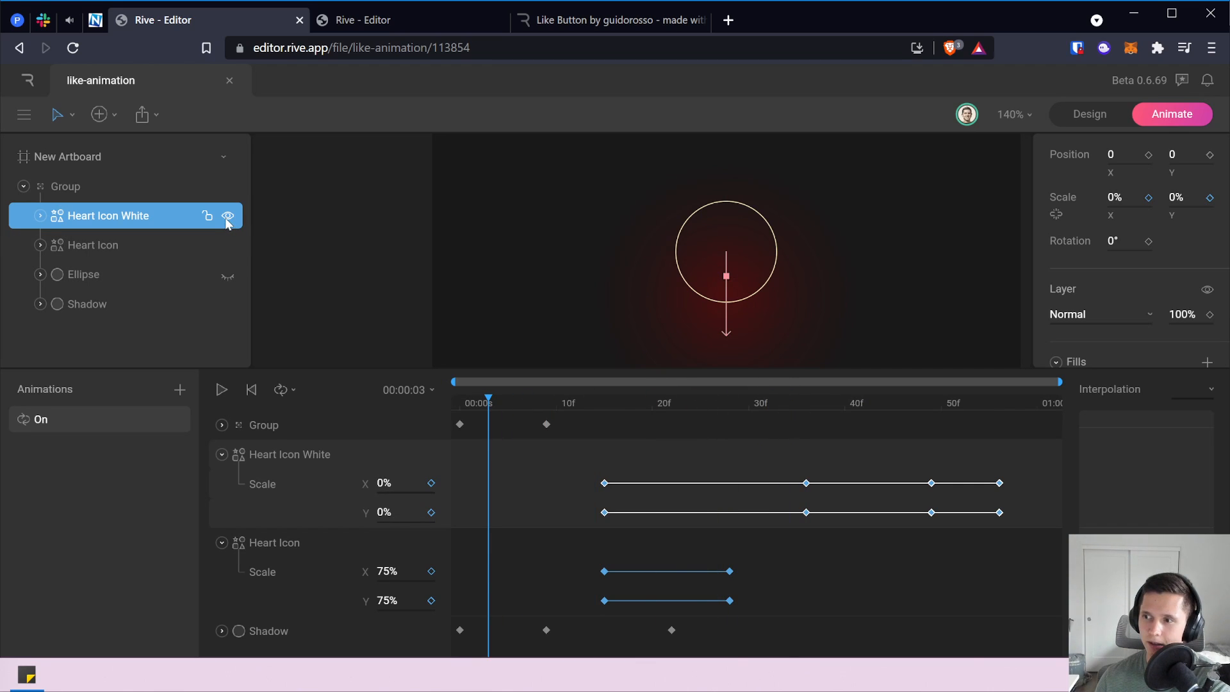
drag(491, 401, 807, 439)
click(348, 21)
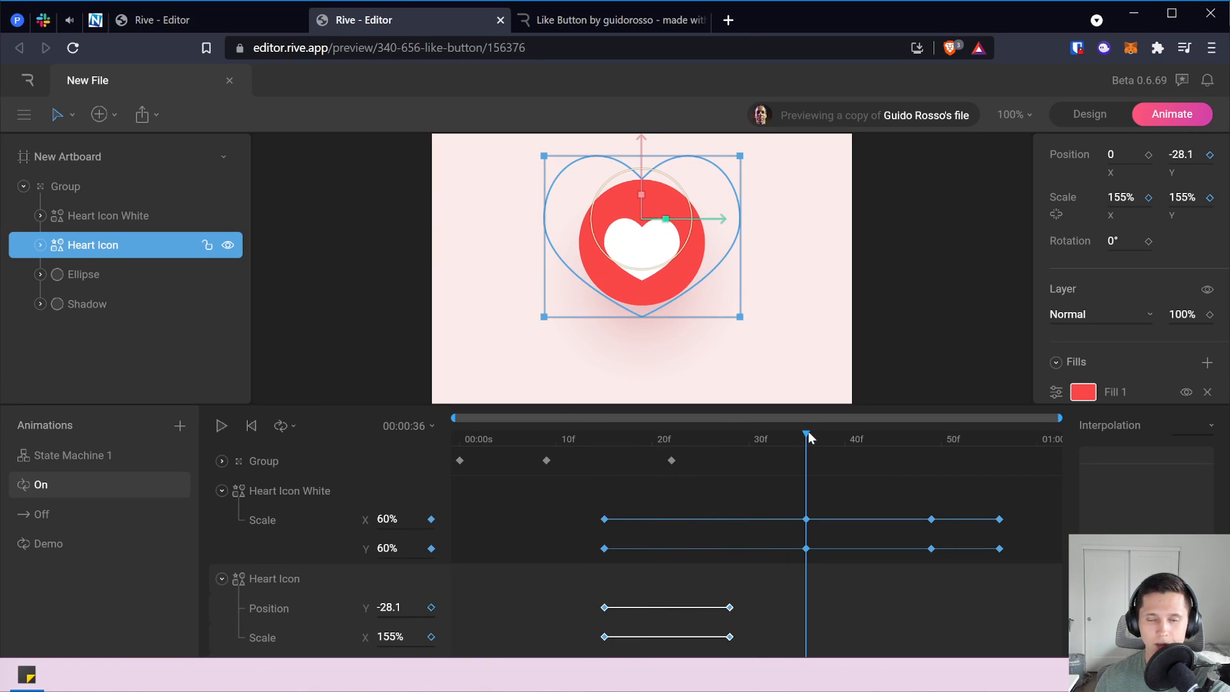
In the like-animation file, set Heart Icon White's X and Y scale to 100% at frame 36.
click(225, 21)
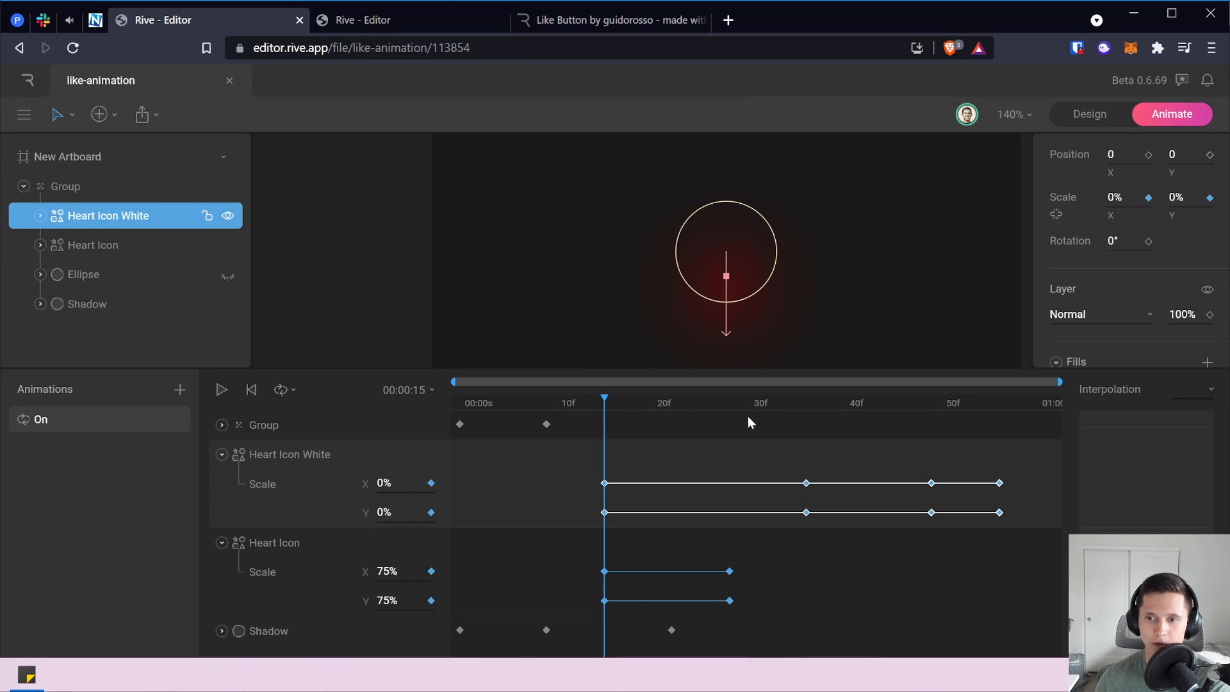
click(807, 404)
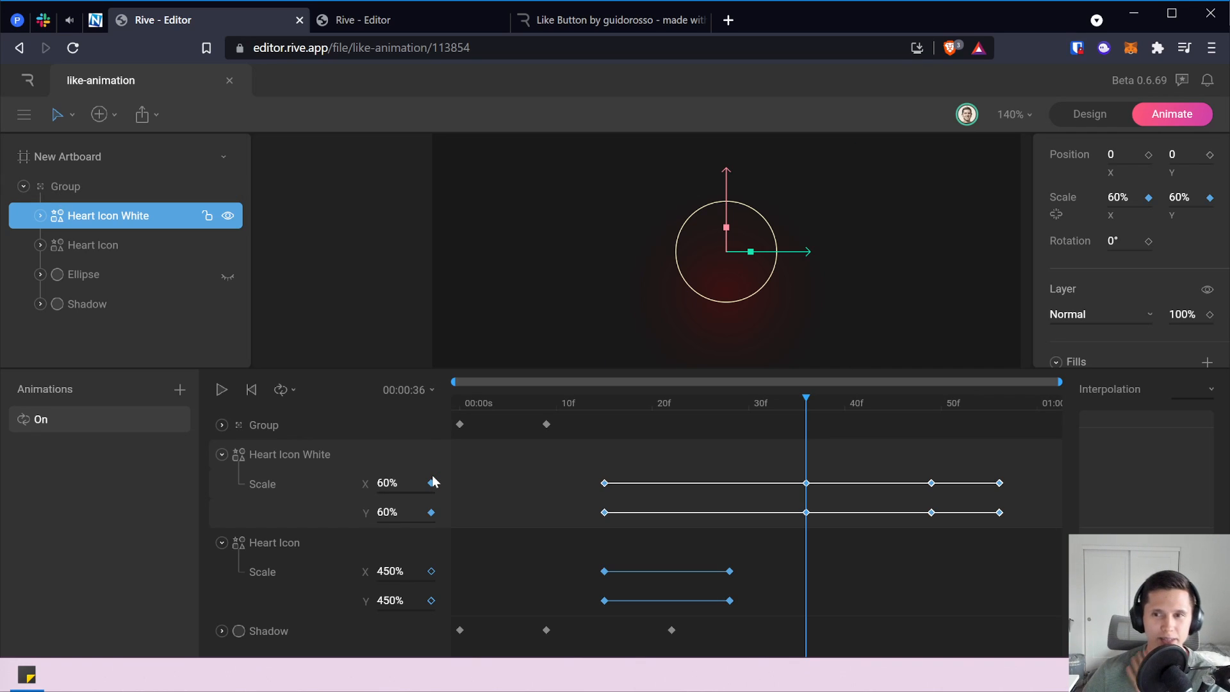
click(411, 482)
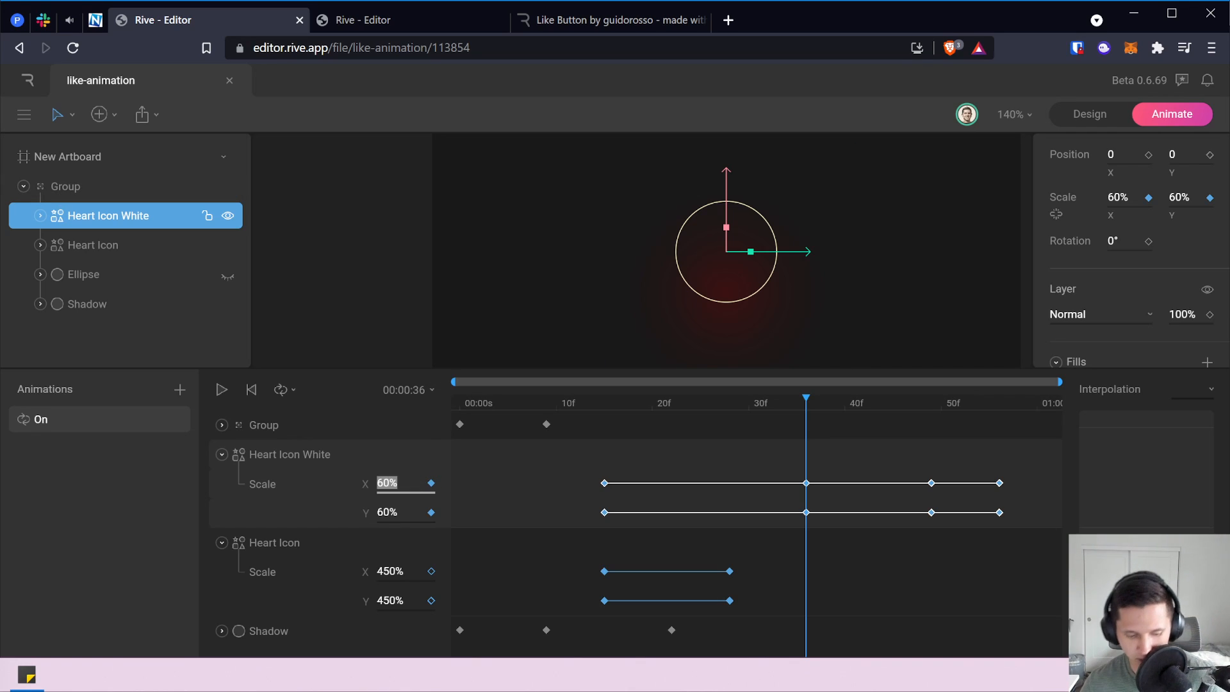
text(100)
key(Return)
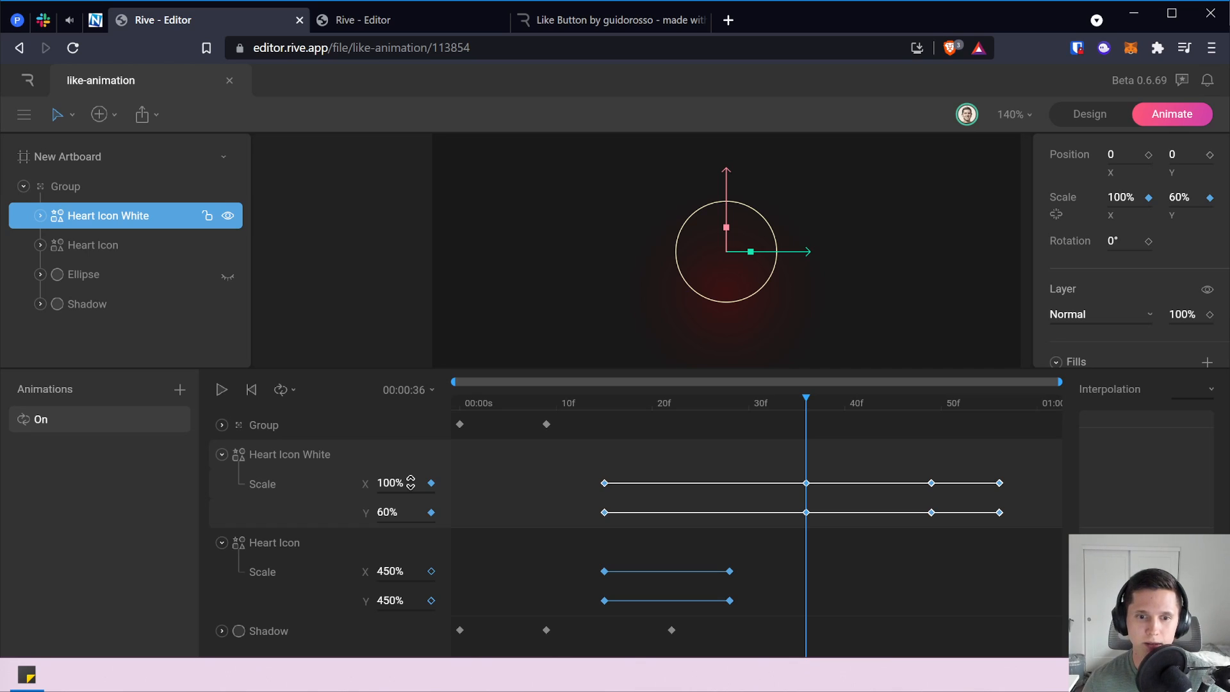
click(404, 510)
text(100)
key(Return)
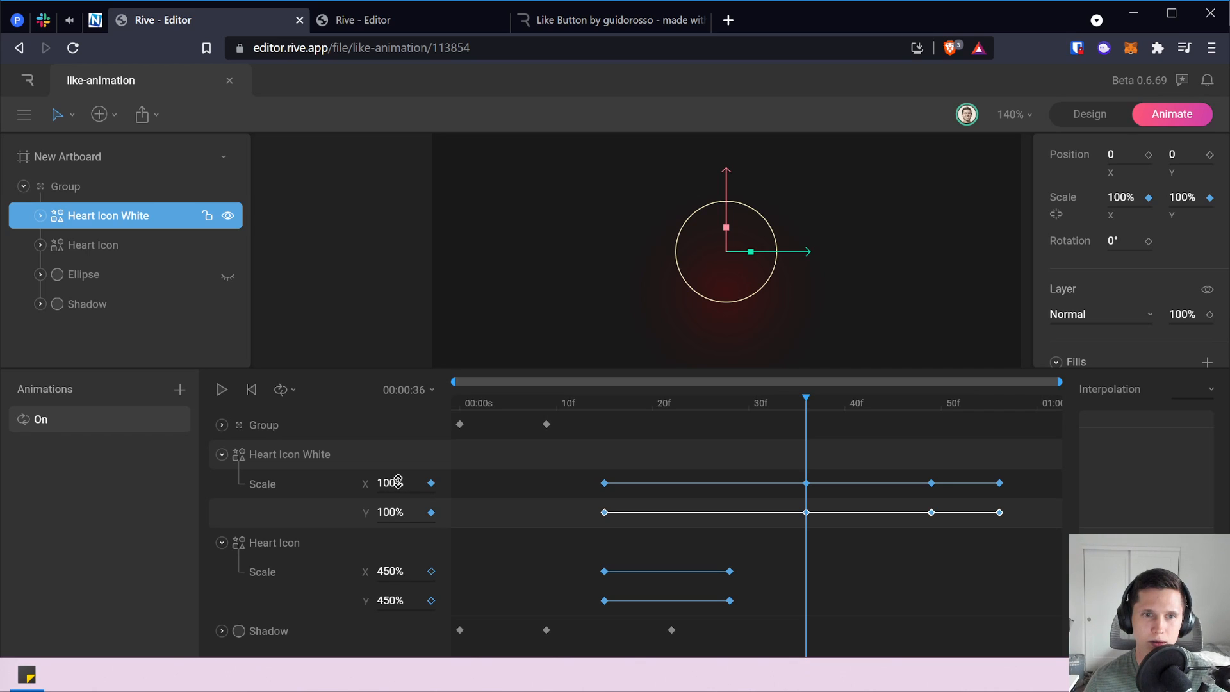
Expand Heart Icon White in the hierarchy and hide the Shadow layer.
click(40, 216)
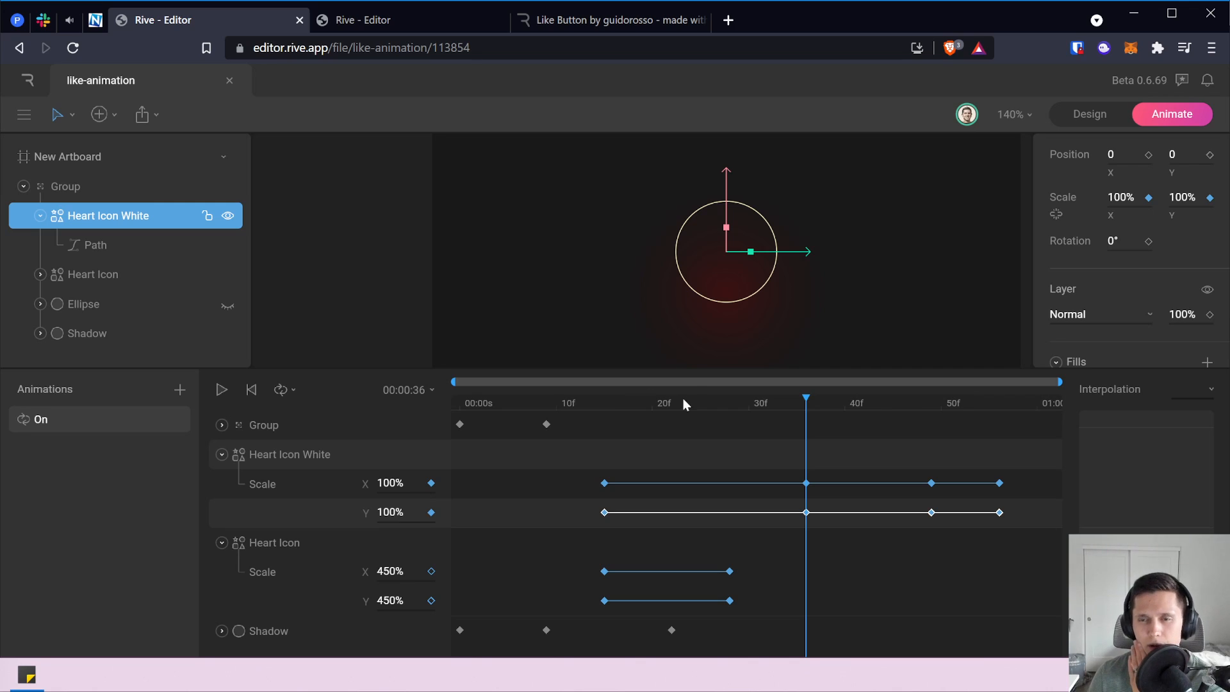
scroll(1076, 286, down, 3)
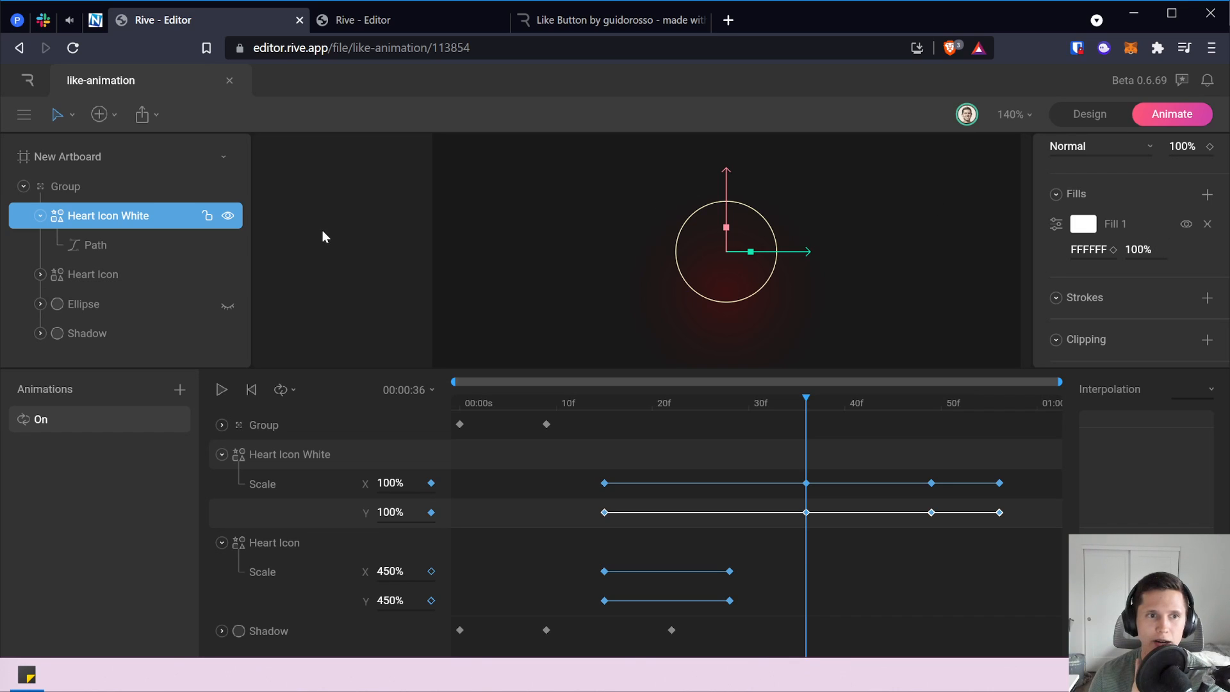
click(229, 333)
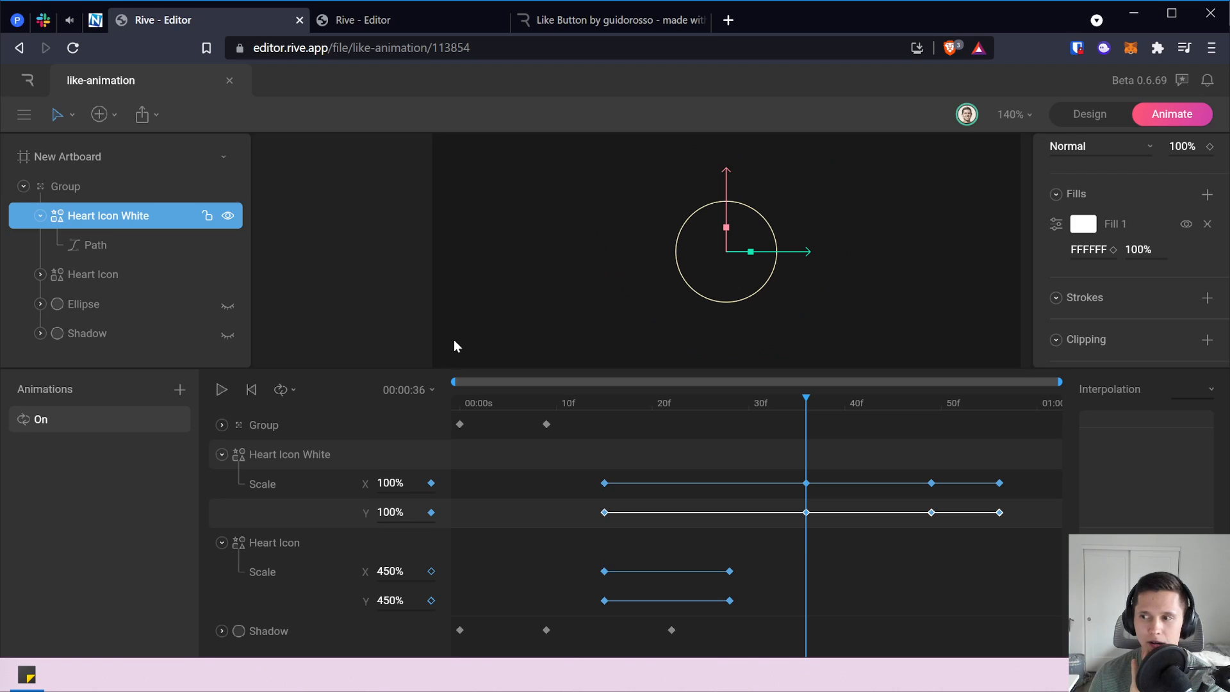
In Design mode, examine Heart Icon White and its path up close, comparing their scale and fill with the red Heart Icon.
click(1082, 114)
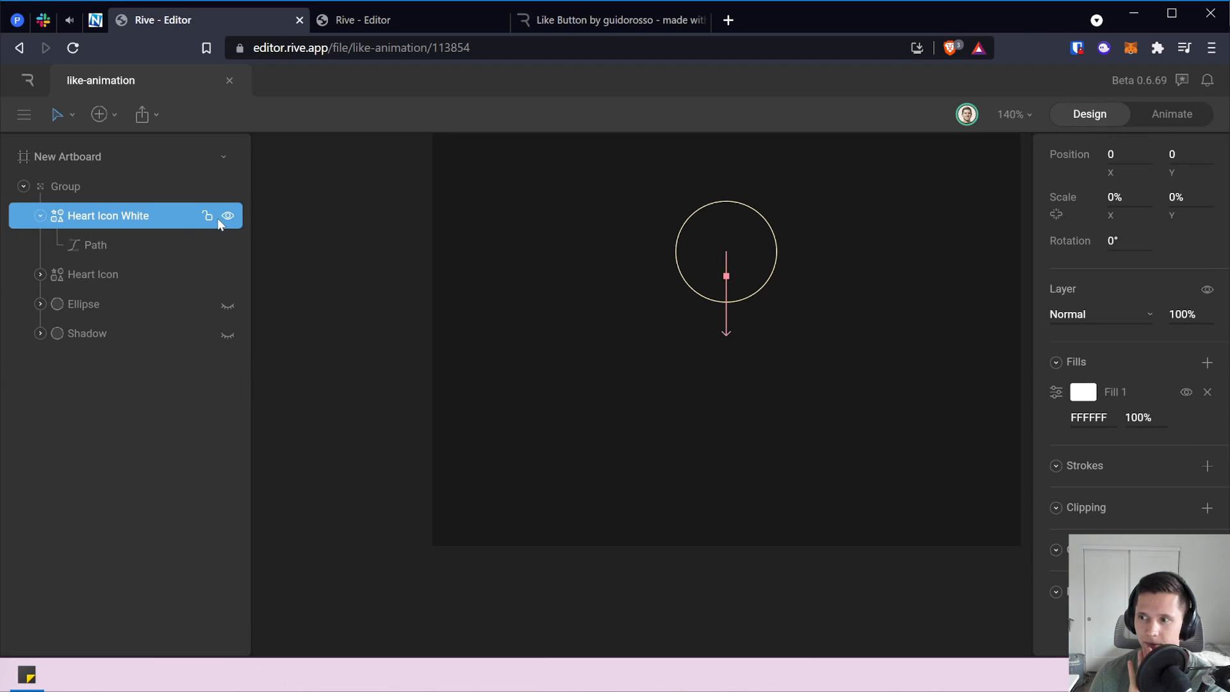
click(136, 244)
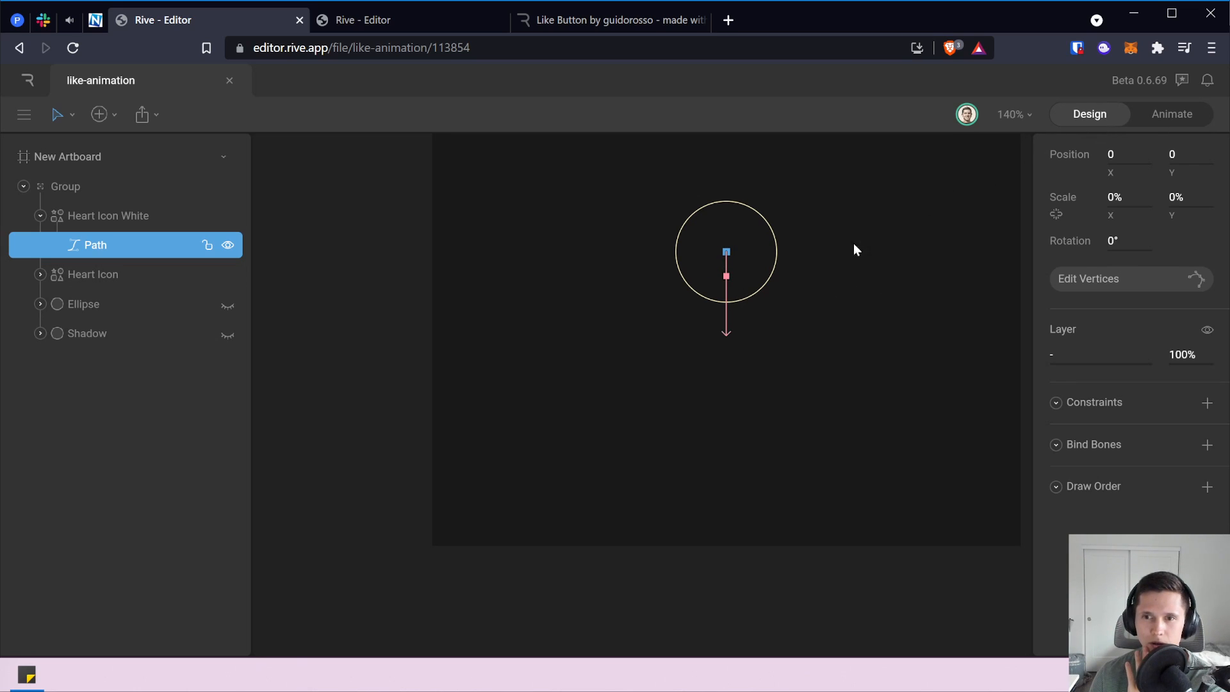
scroll(735, 287, up, 3)
scroll(735, 283, up, 5)
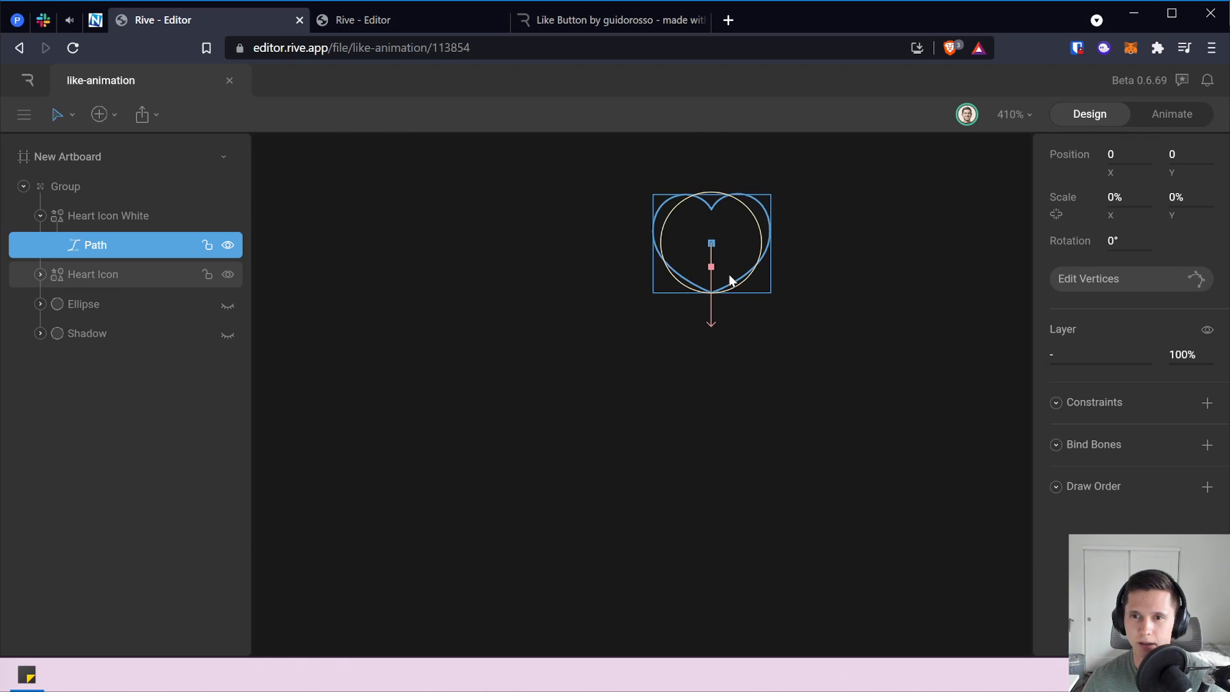
scroll(725, 252, up, 4)
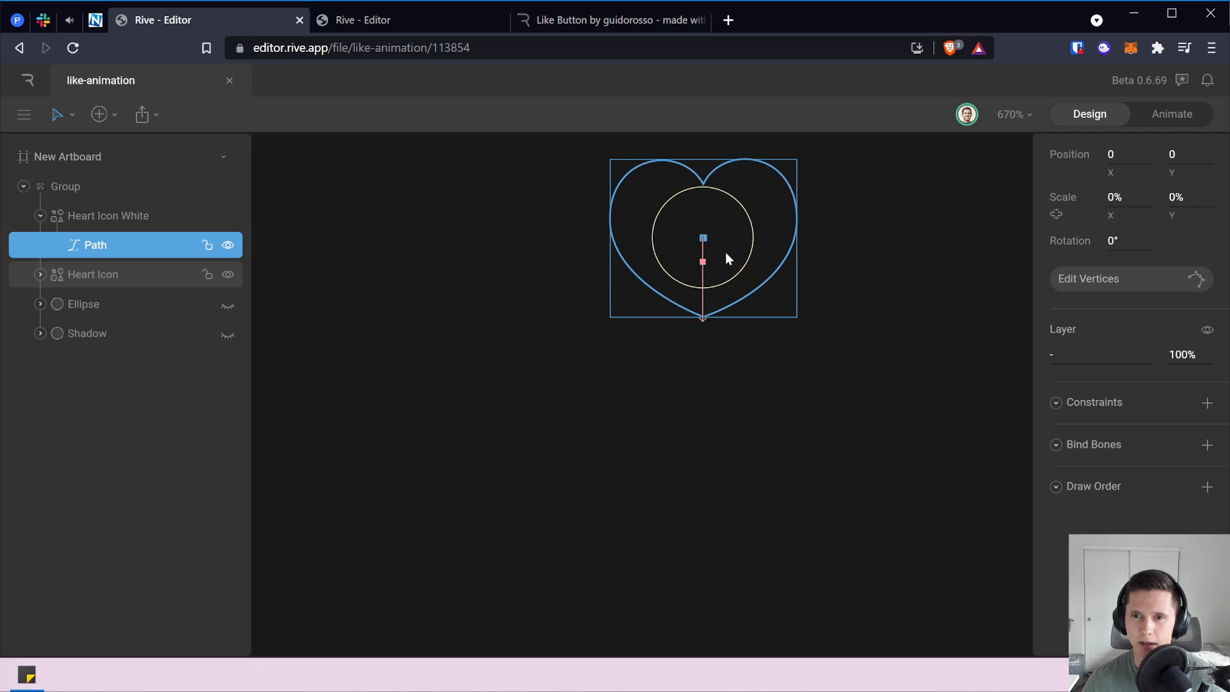
click(783, 212)
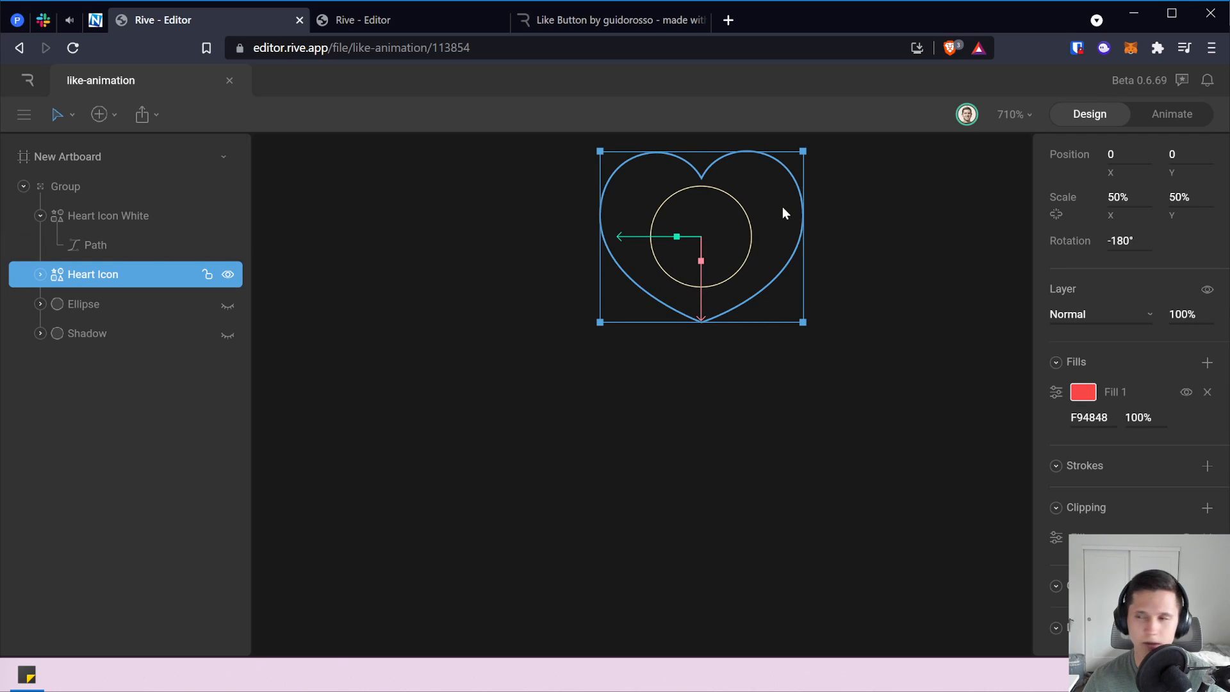
click(136, 216)
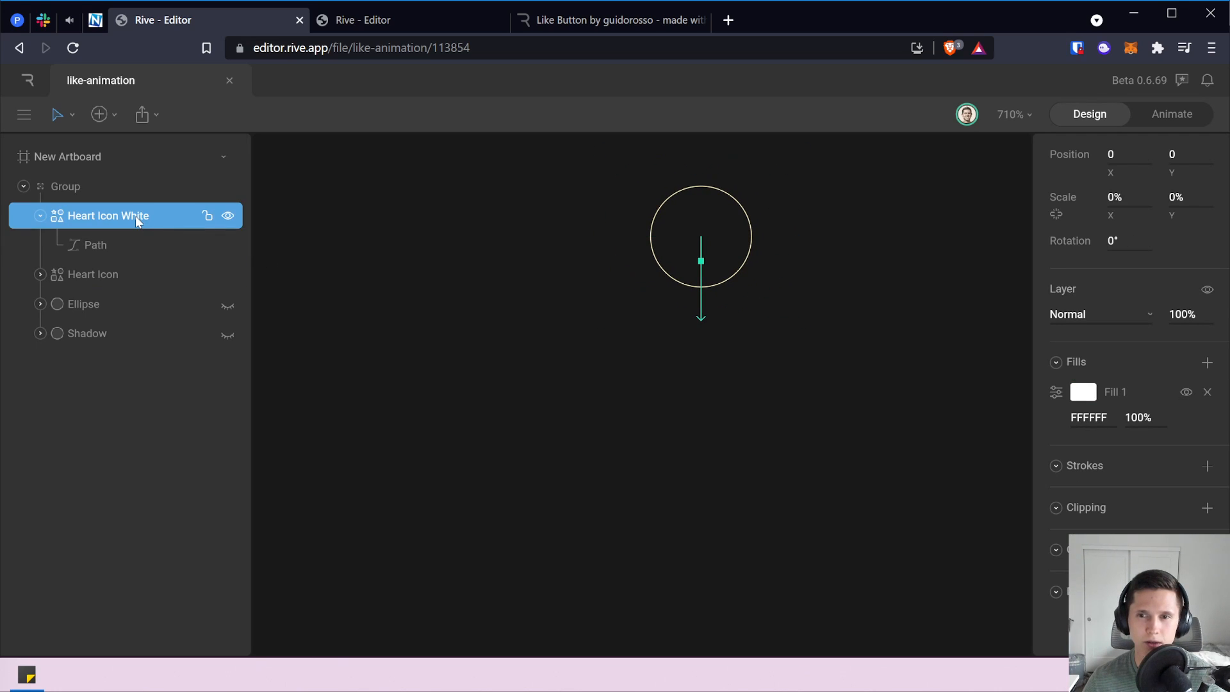
scroll(698, 252, up, 3)
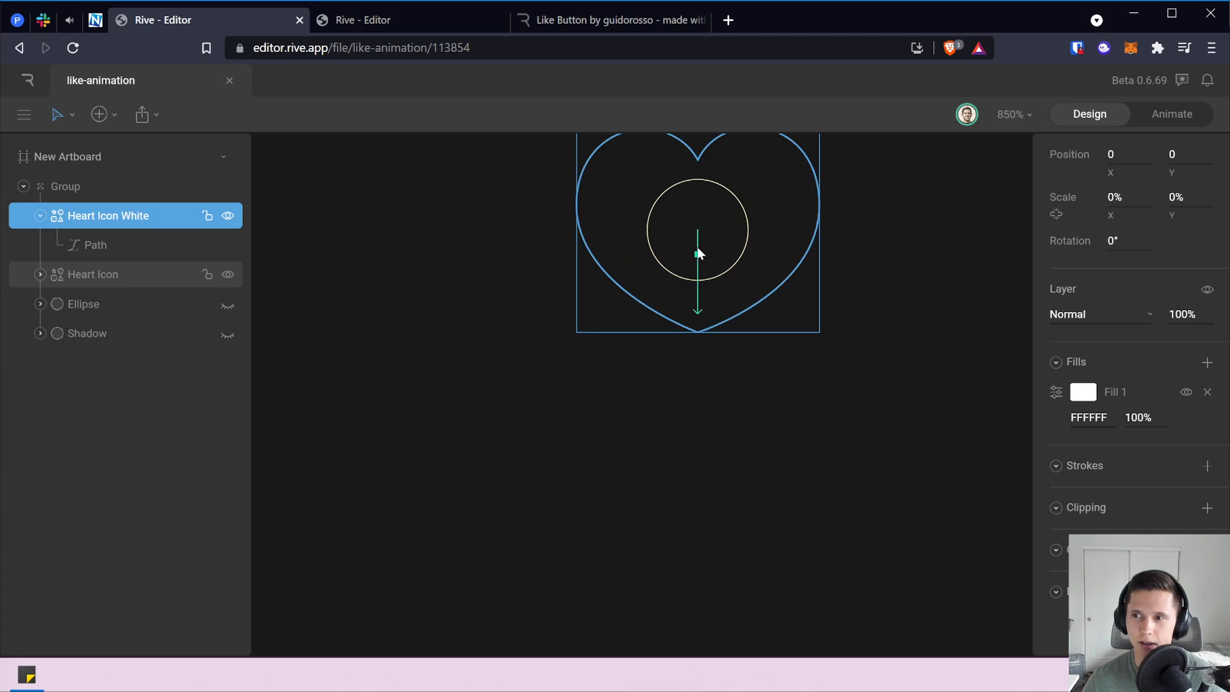
scroll(698, 253, up, 3)
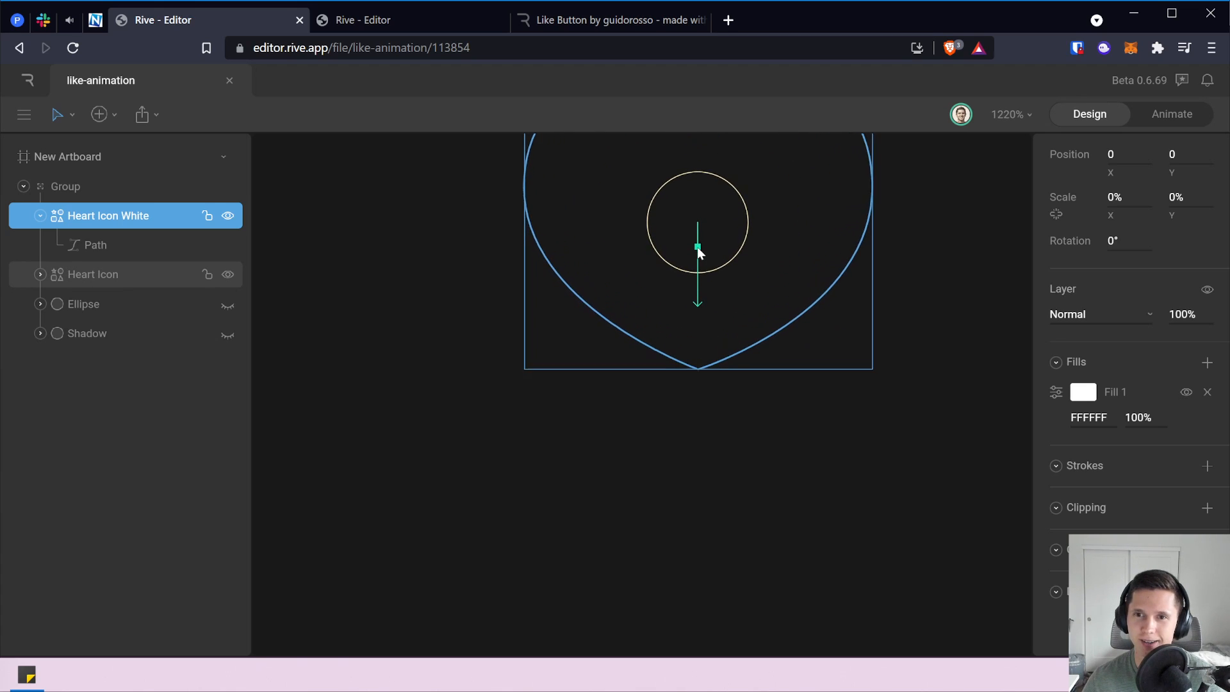
scroll(691, 325, up, 2)
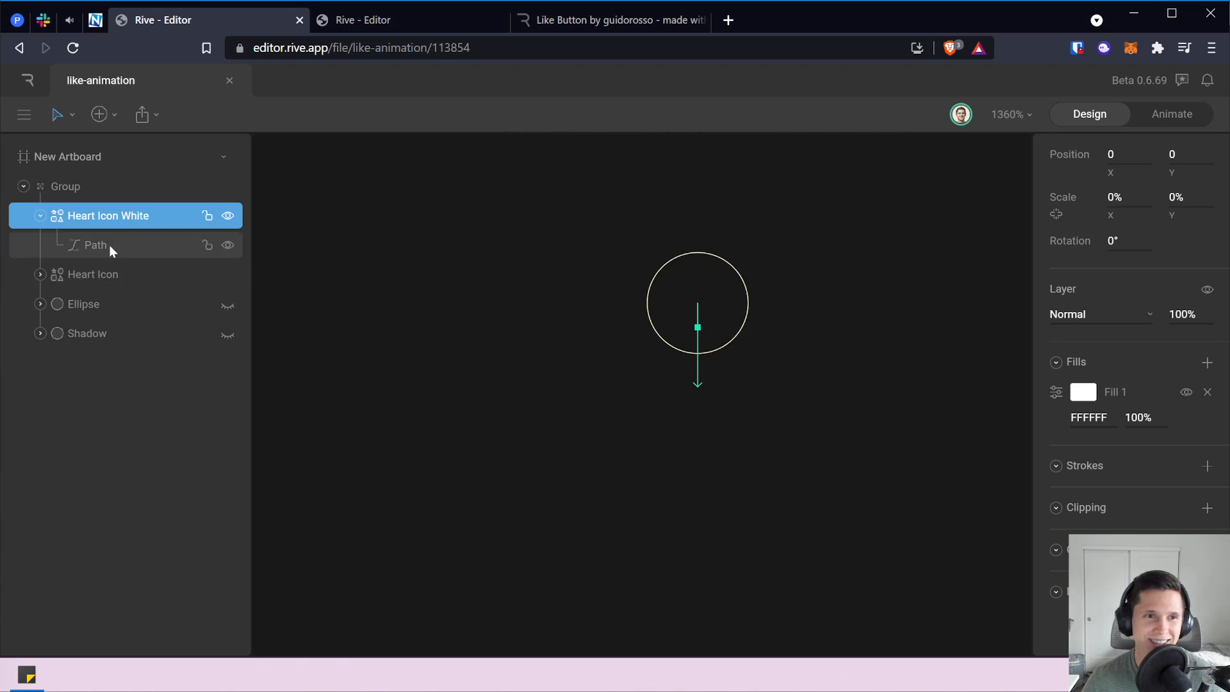
Hide the Heart Icon layer and select the path inside Heart Icon White.
click(225, 276)
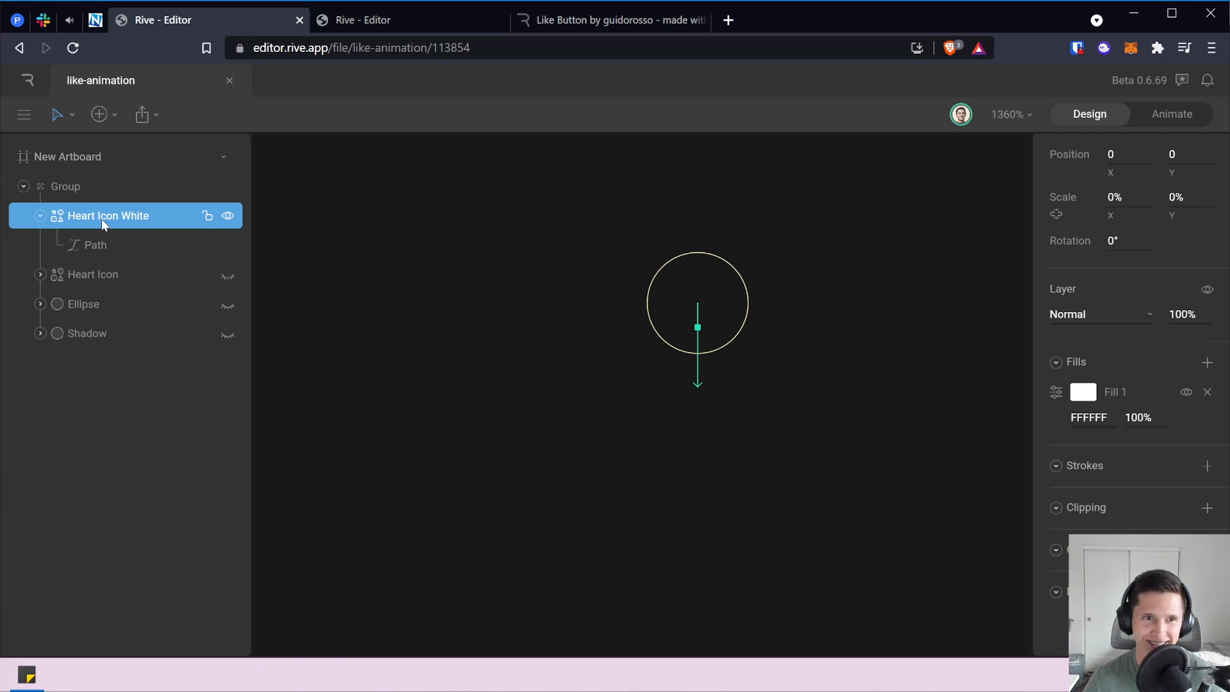
click(122, 273)
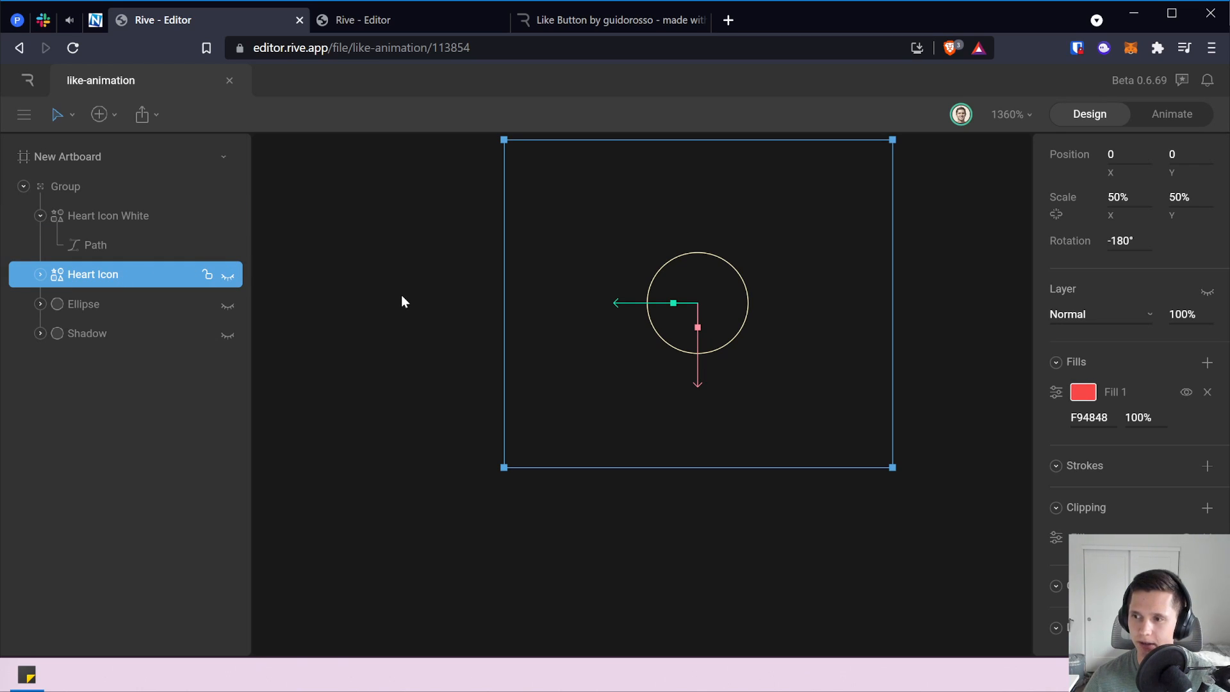
click(118, 250)
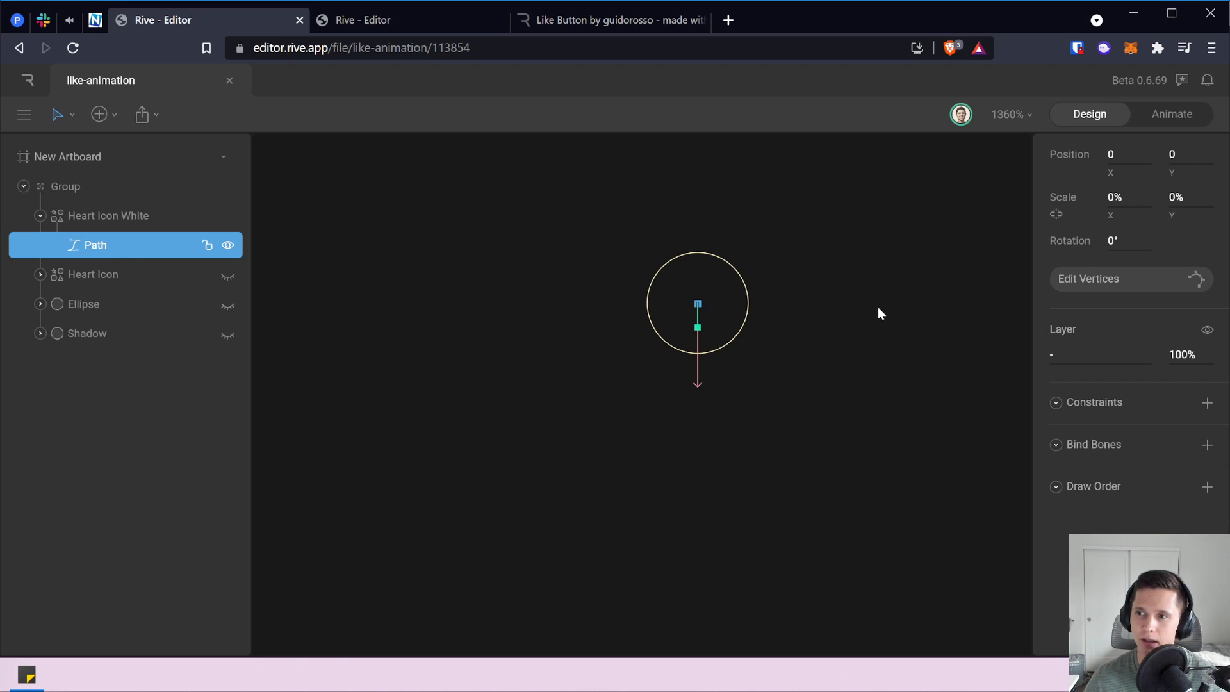
Check how Heart Icon White is set up in Design mode in the reference like-button file.
click(398, 24)
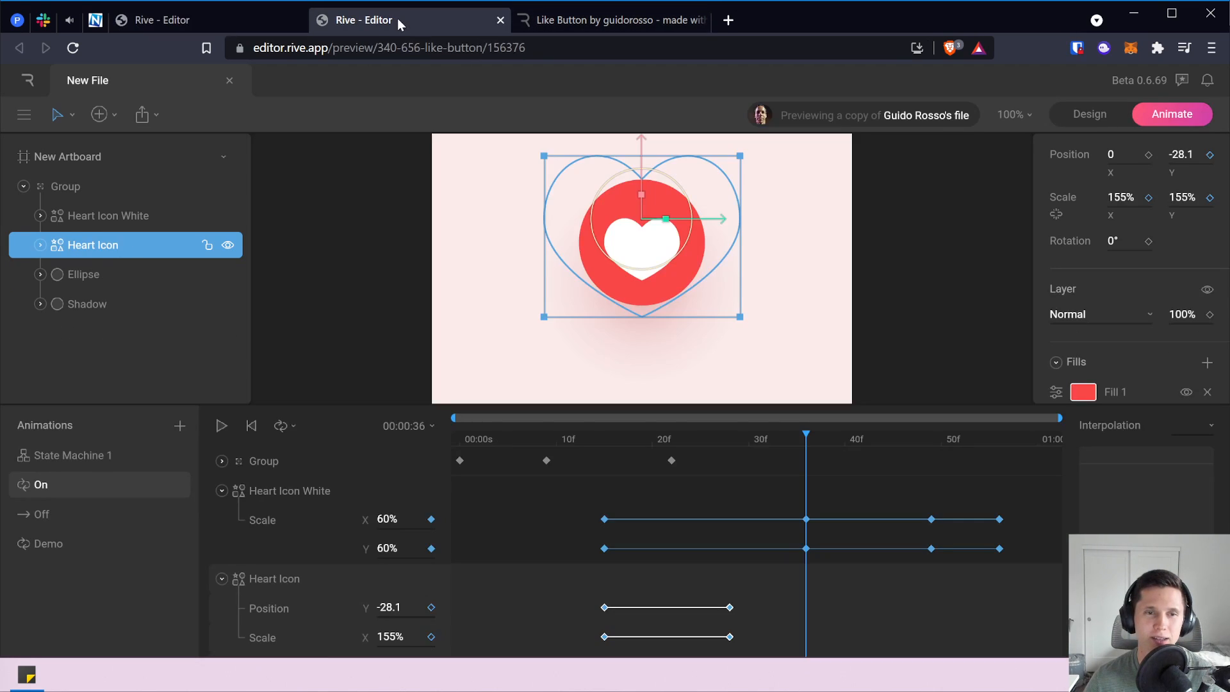
click(47, 217)
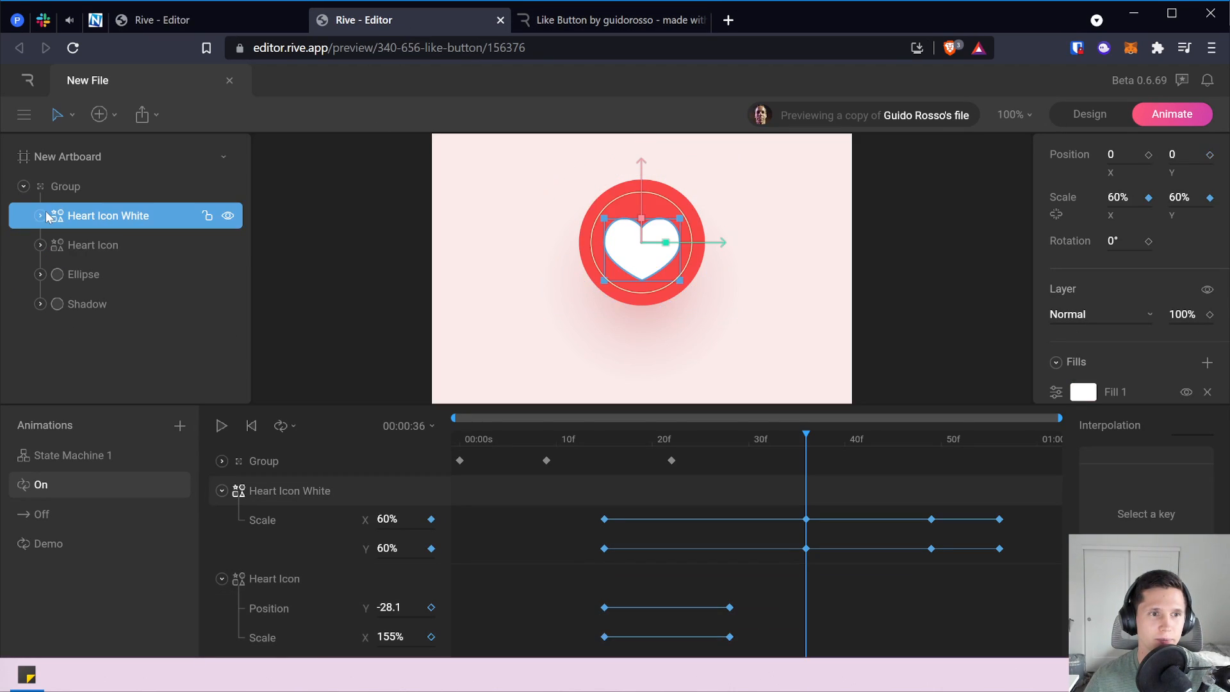
click(39, 216)
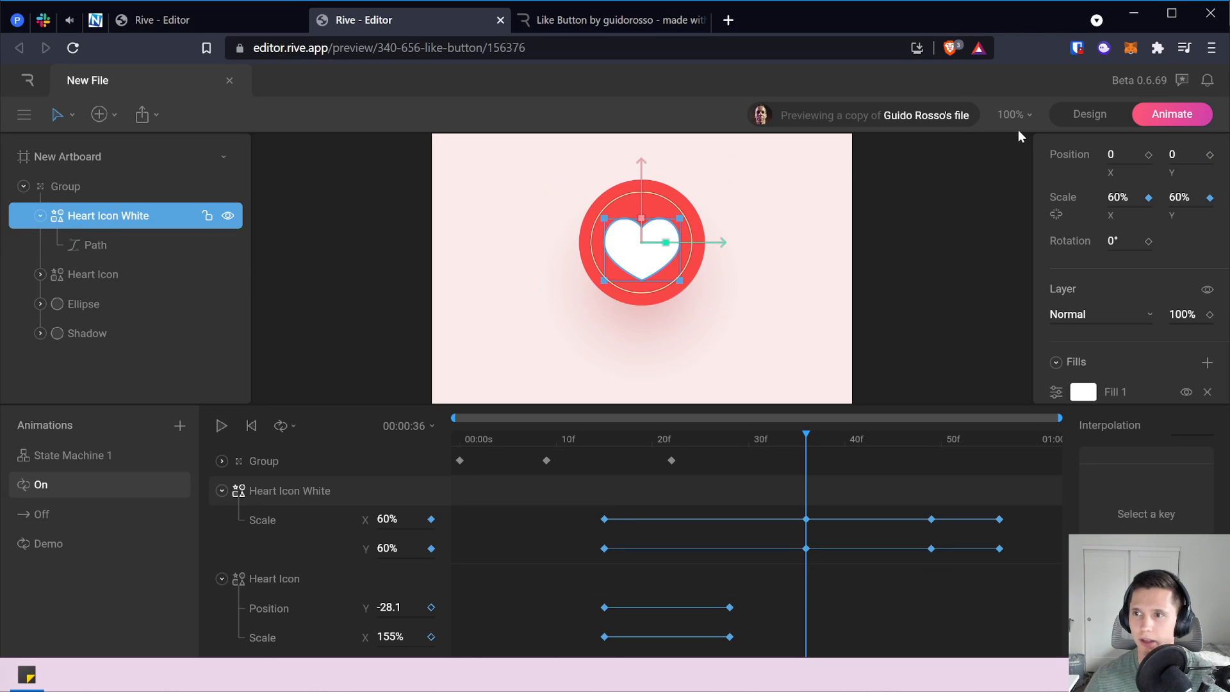
click(1082, 119)
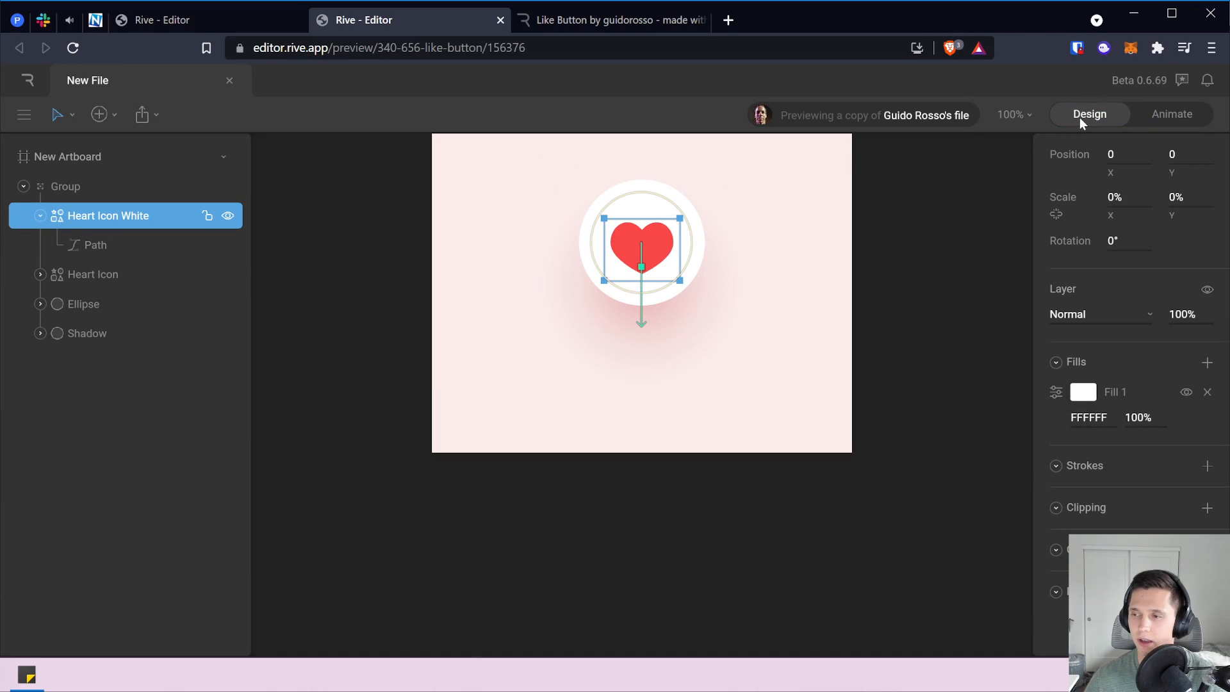
Back in the like-animation file, copy the Heart Icon's path into Heart Icon White and make the copy visible.
click(221, 20)
click(40, 275)
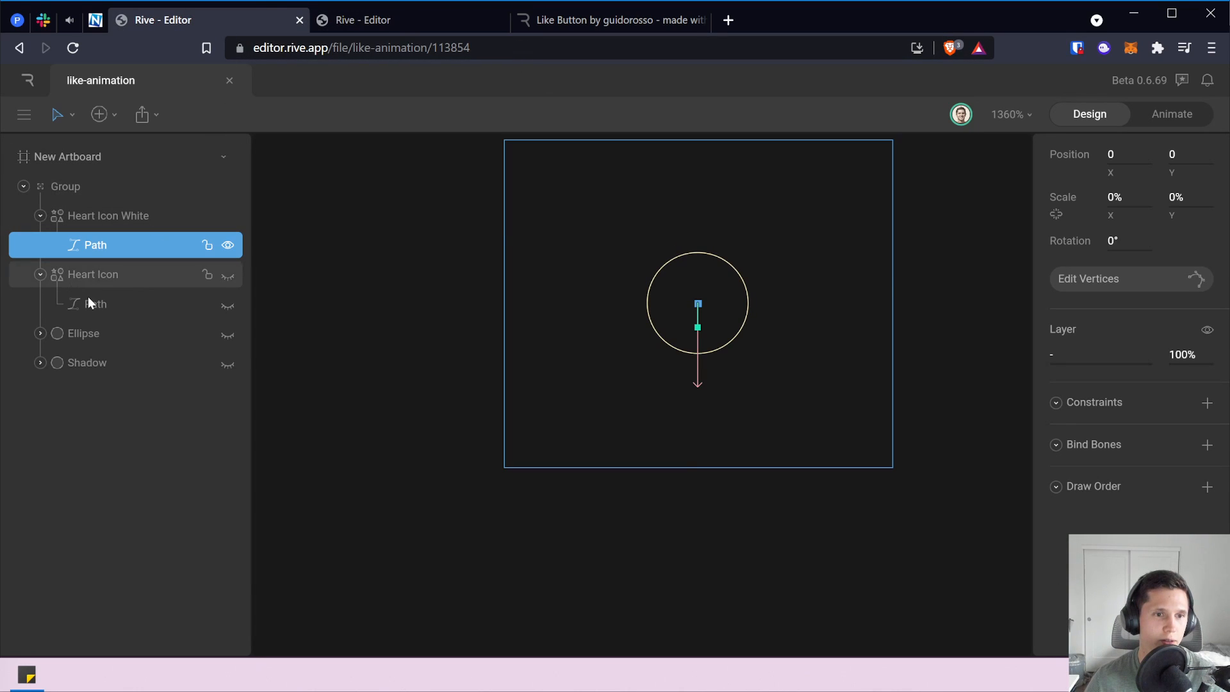
click(95, 305)
click(121, 245)
key(ctrl+v)
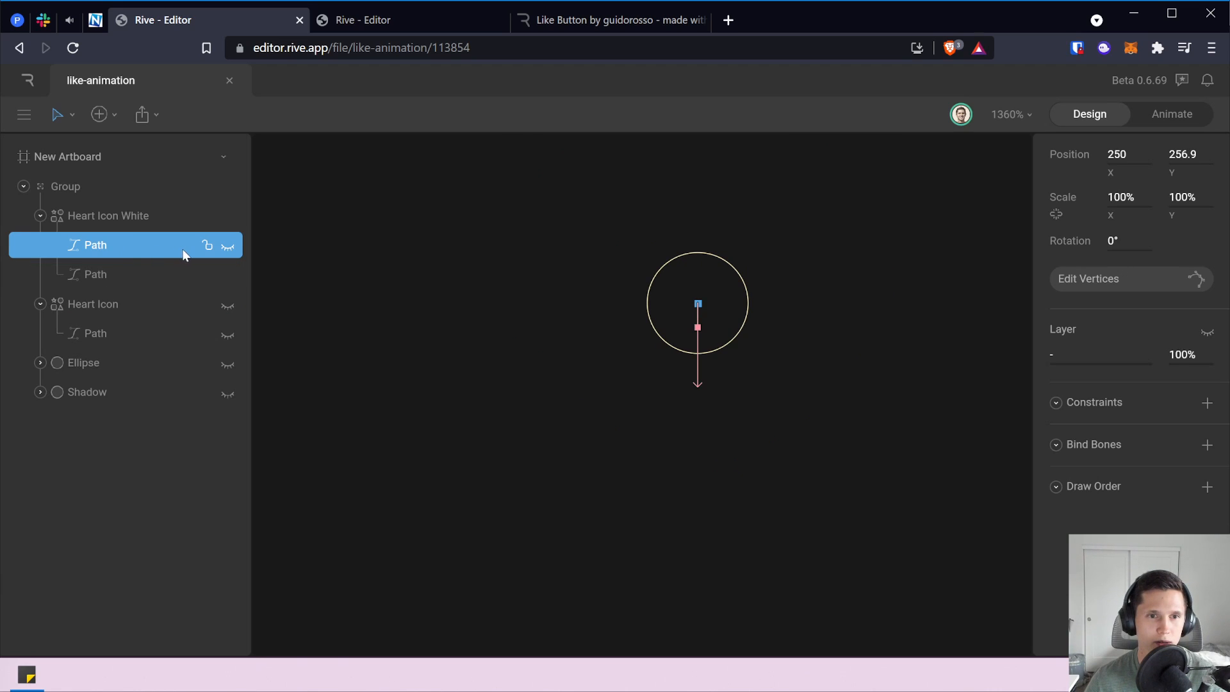
click(227, 247)
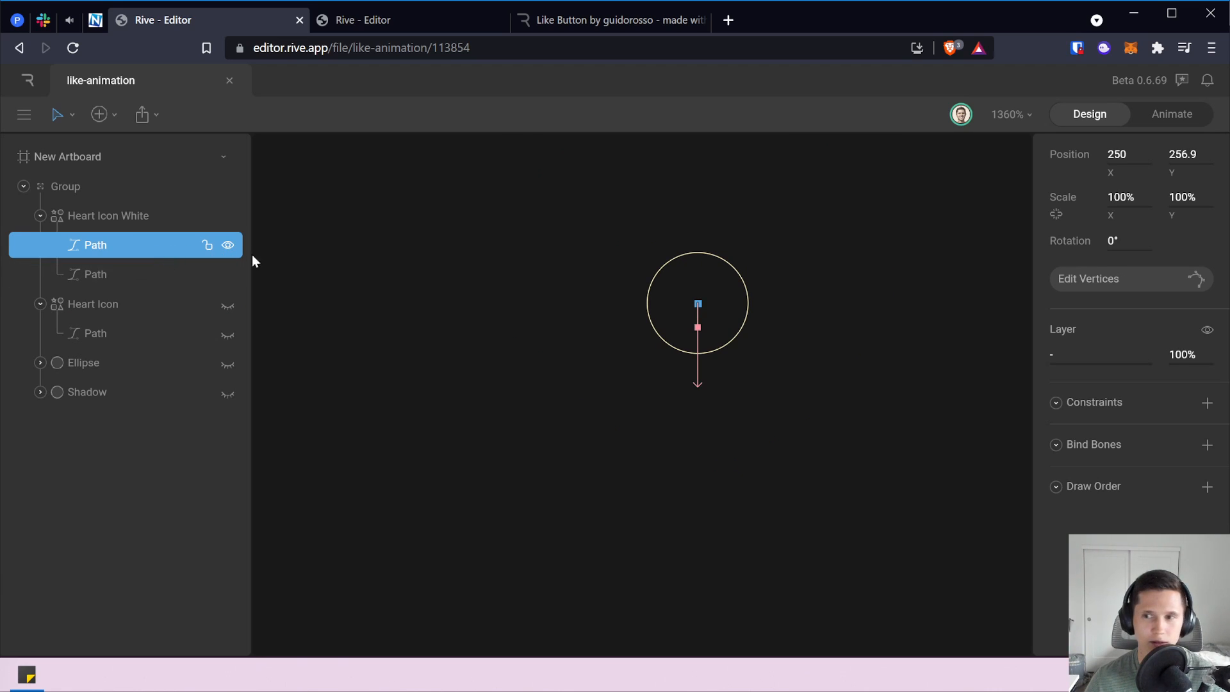
Check the original path and Heart Icon White, set the canvas zoom to 100%, and clear the selection.
click(160, 274)
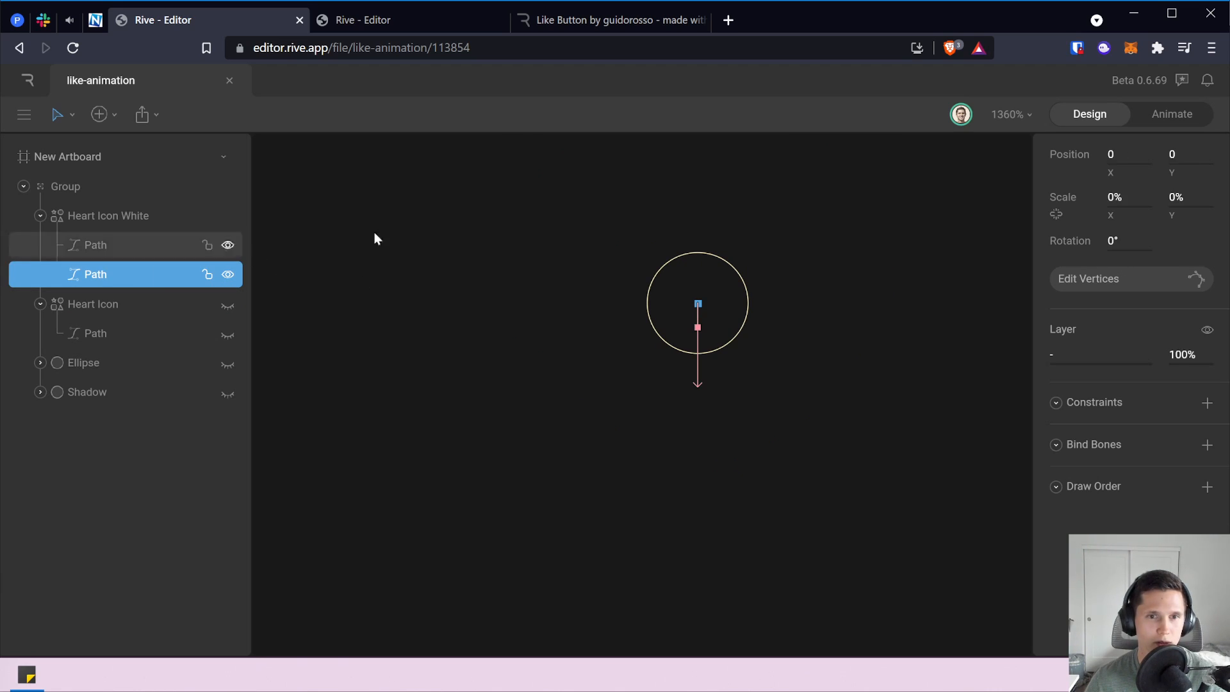
click(217, 224)
scroll(558, 340, down, 3)
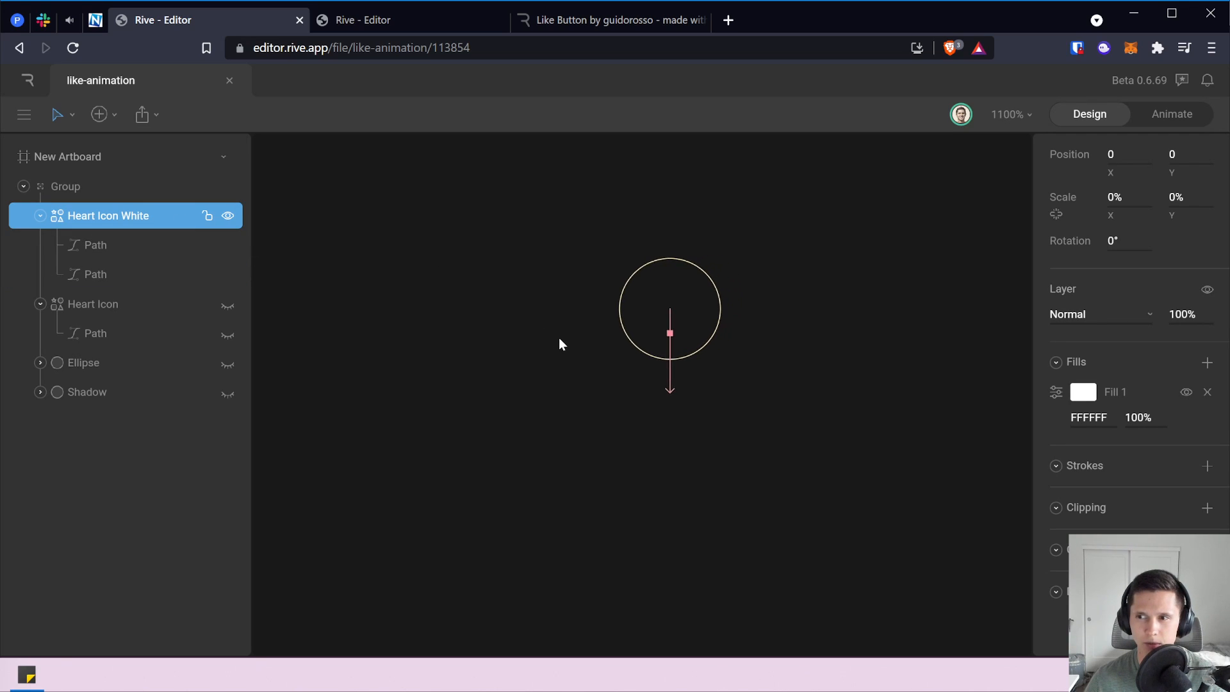
scroll(627, 365, down, 5)
scroll(628, 365, down, 1)
click(1007, 115)
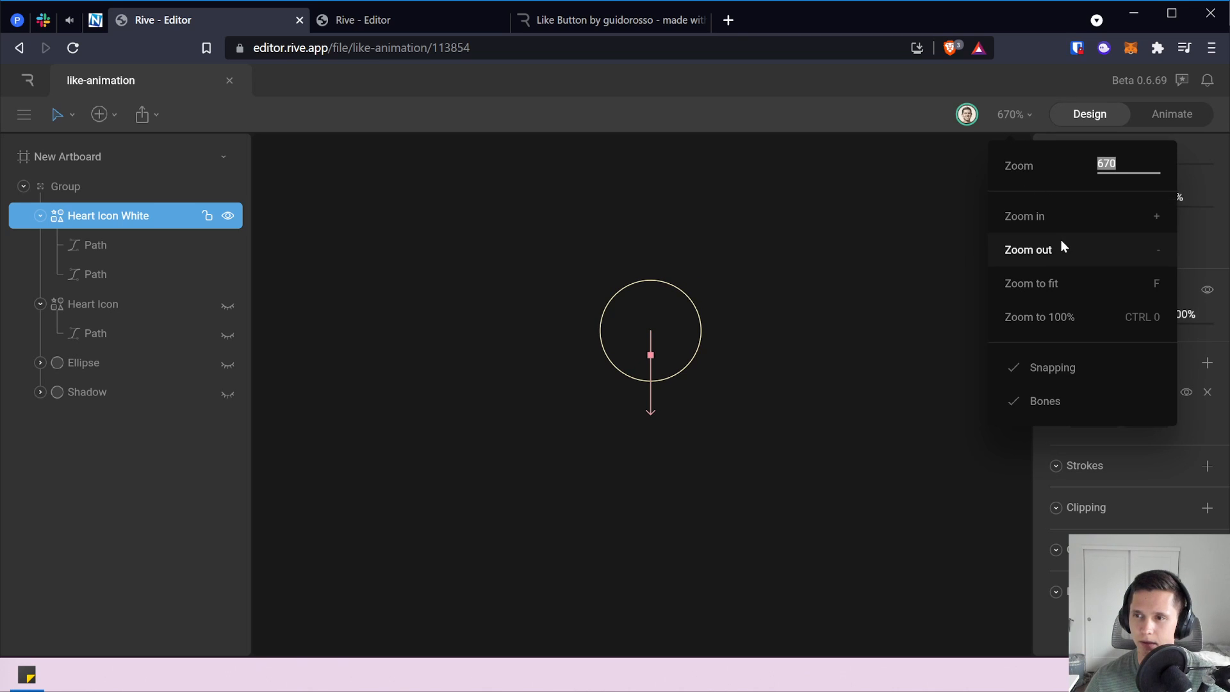
text(100)
key(Return)
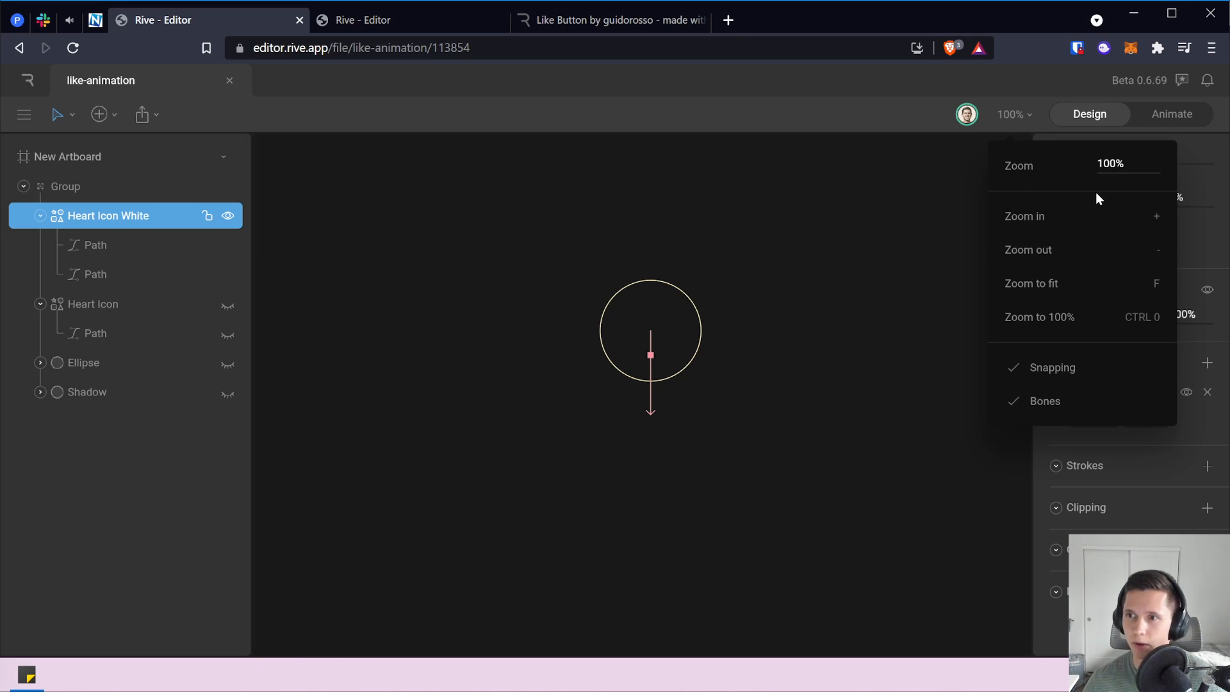
click(922, 319)
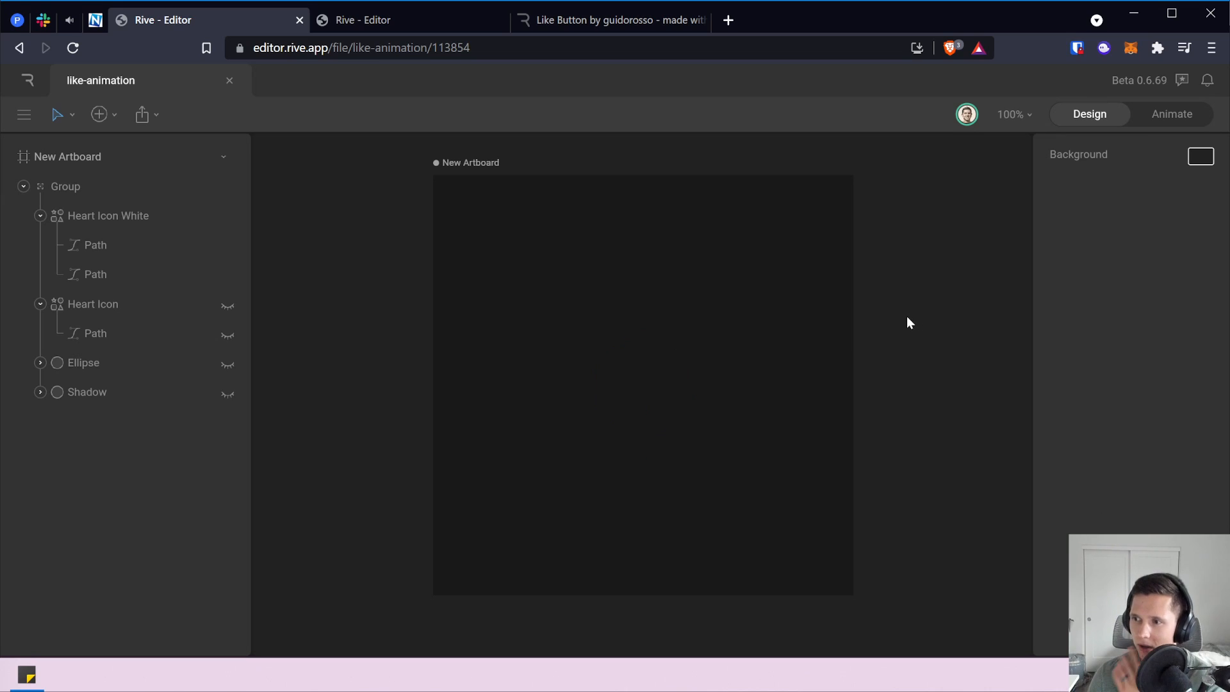
Set the X and Y scale of the original lower path in Heart Icon White to 25%.
click(106, 245)
click(128, 284)
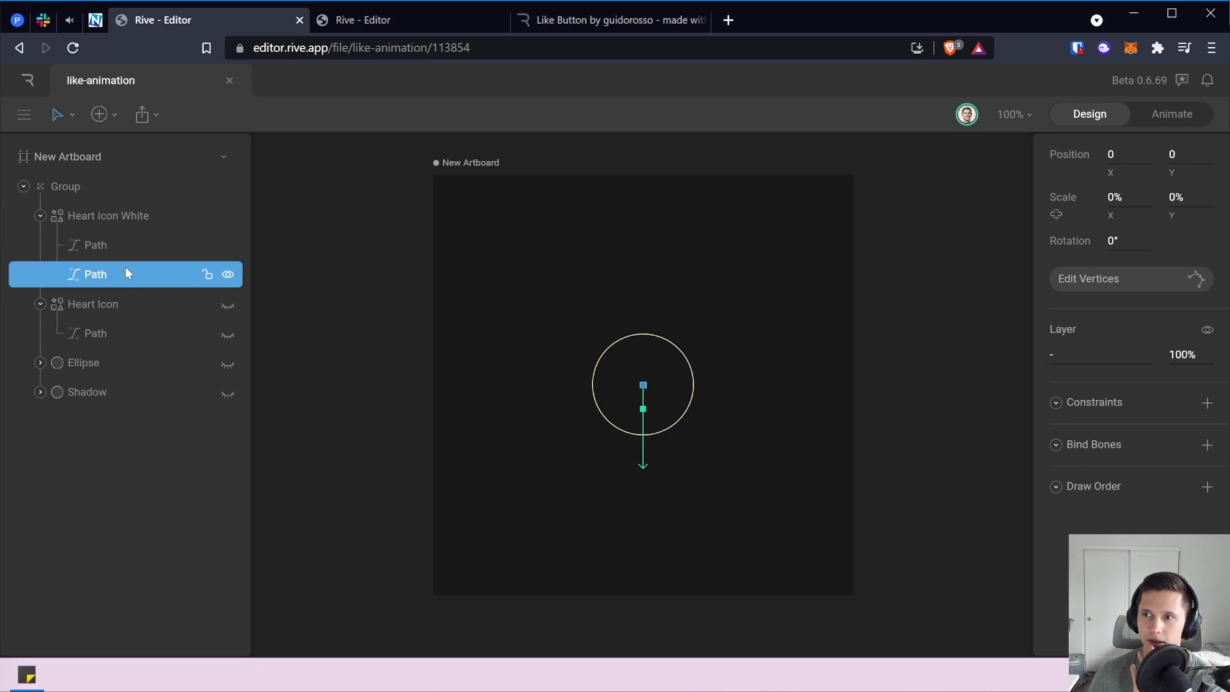
click(1116, 196)
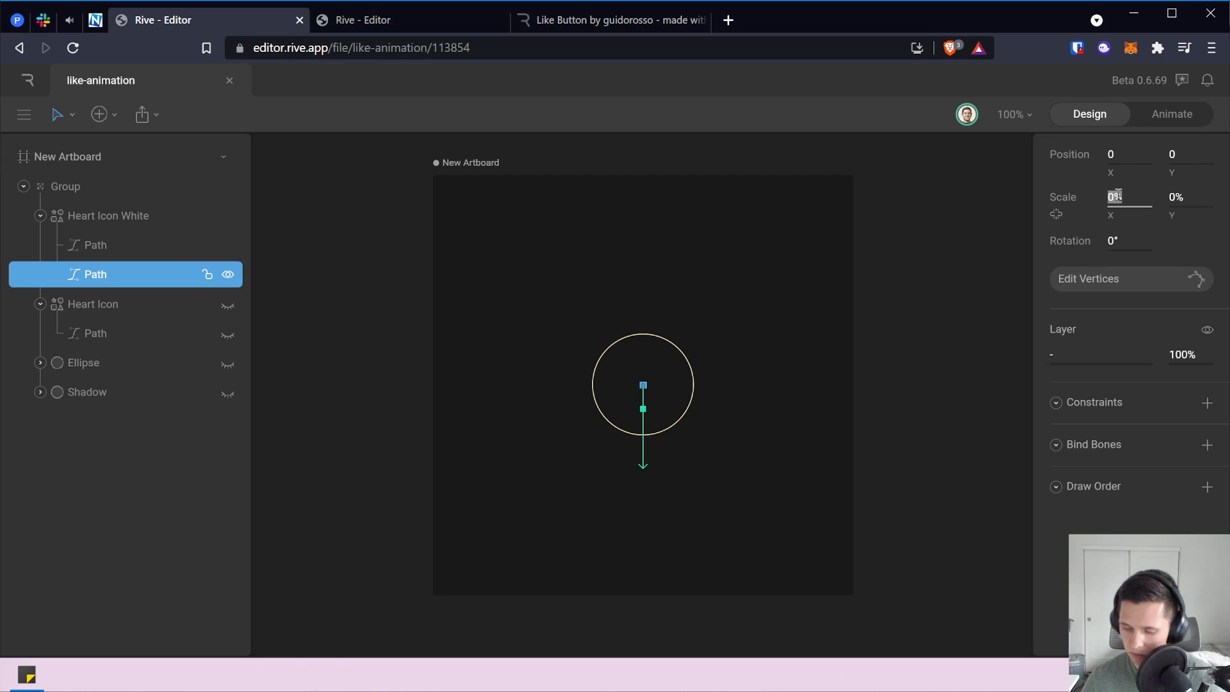
text(25)
key(Return)
click(1184, 197)
text(25)
key(Return)
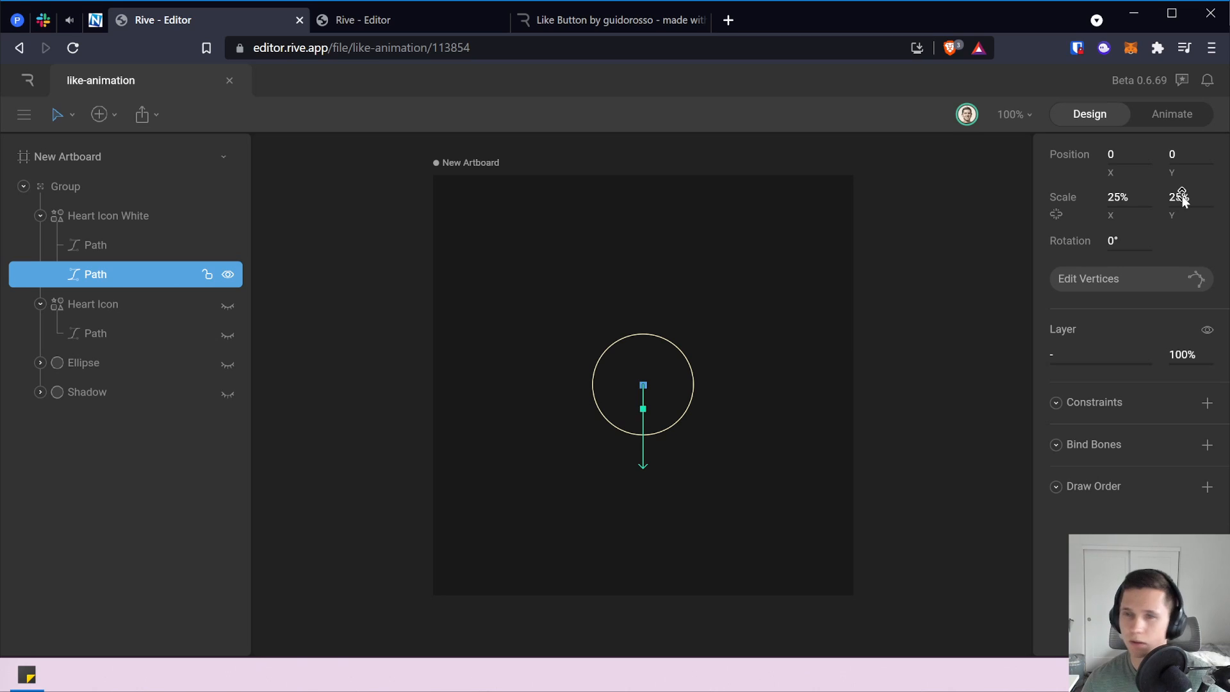
Compare the heart paths and set the X and Y scale of Heart Icon White to 25%.
click(151, 250)
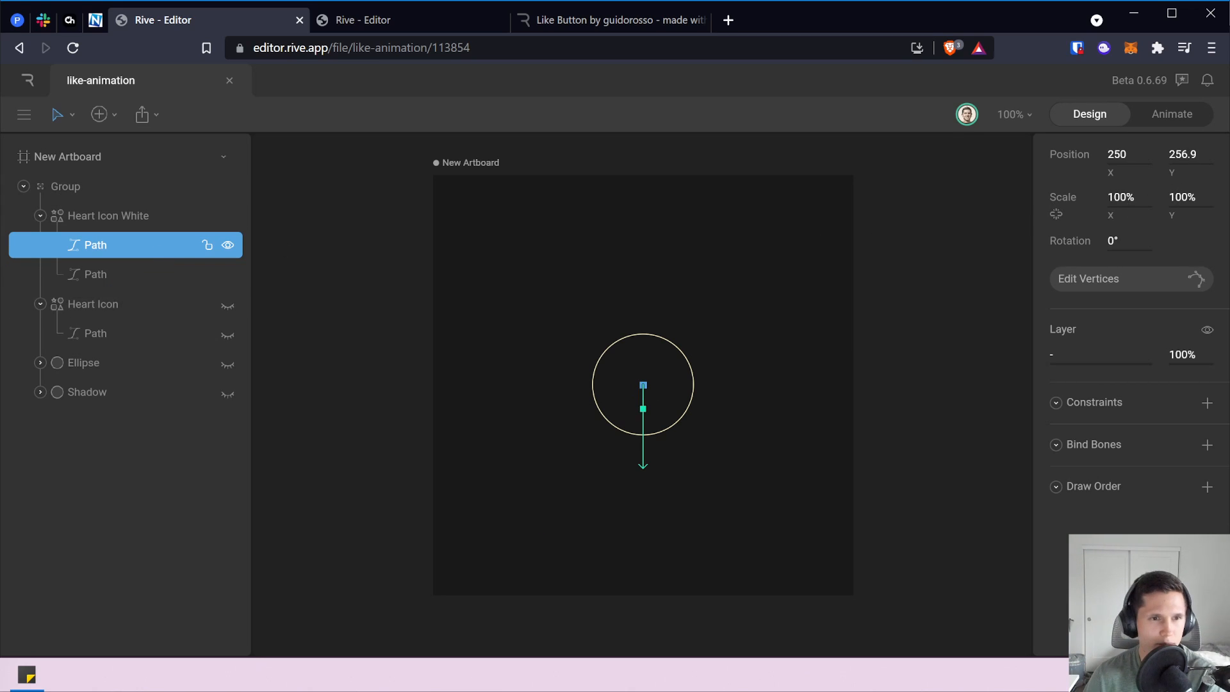
click(125, 285)
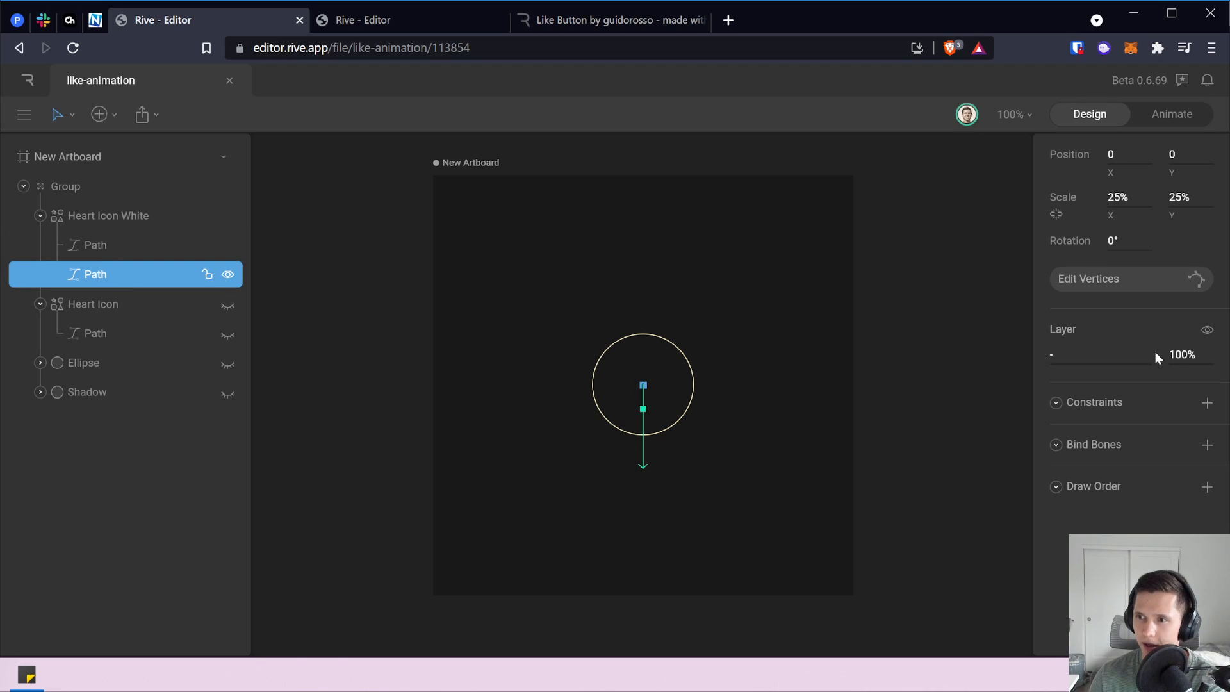
click(132, 332)
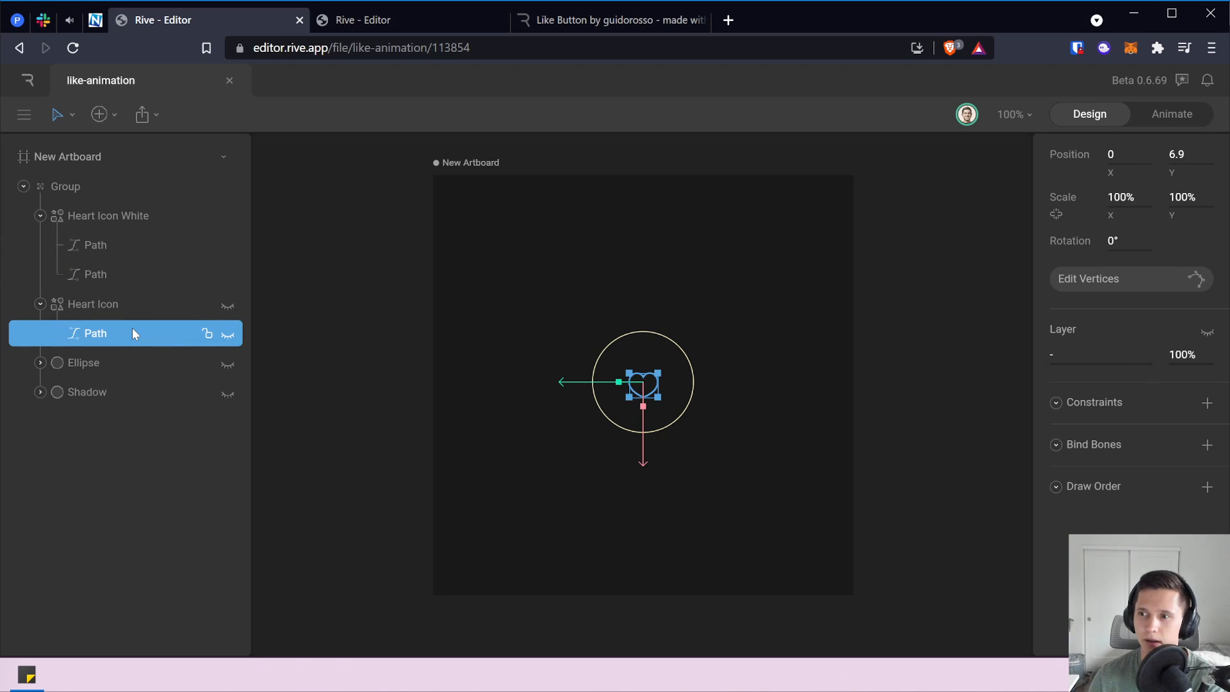
click(127, 272)
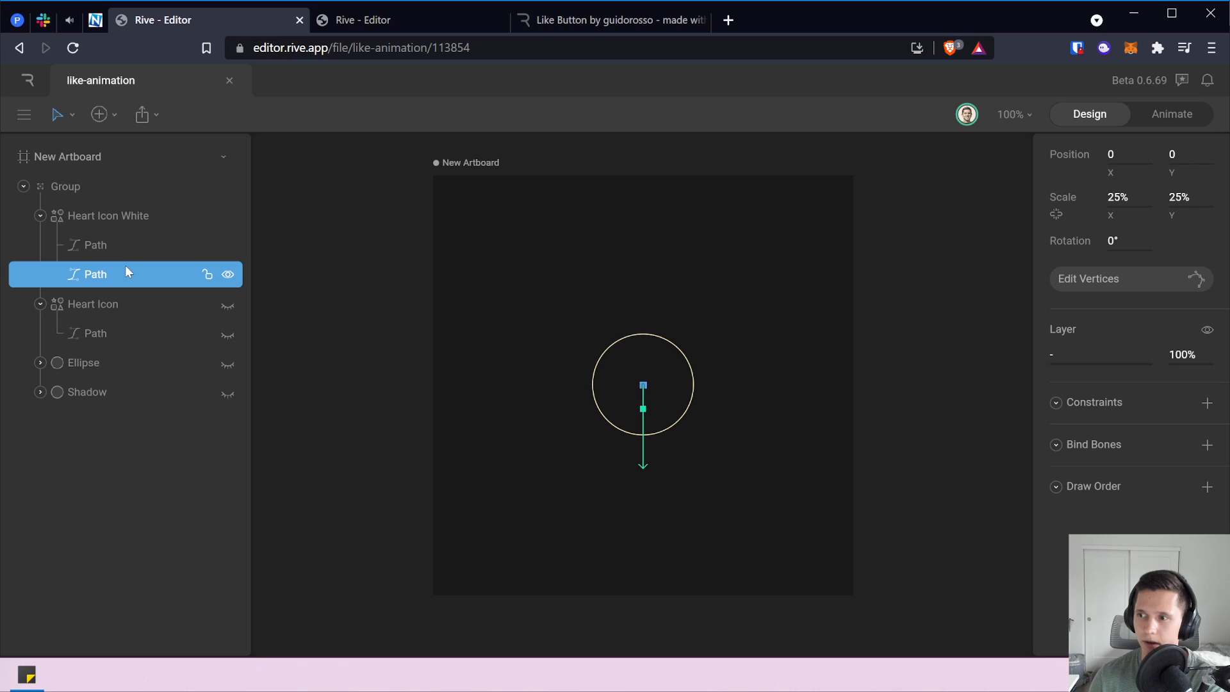
click(128, 244)
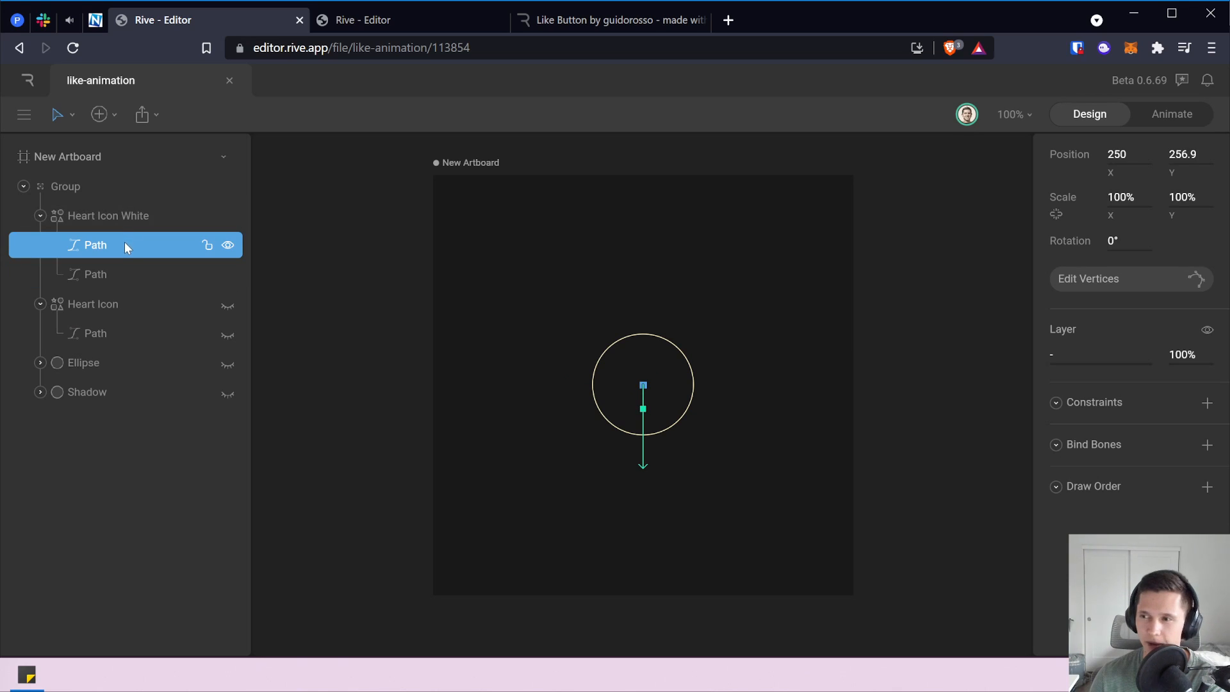
click(123, 228)
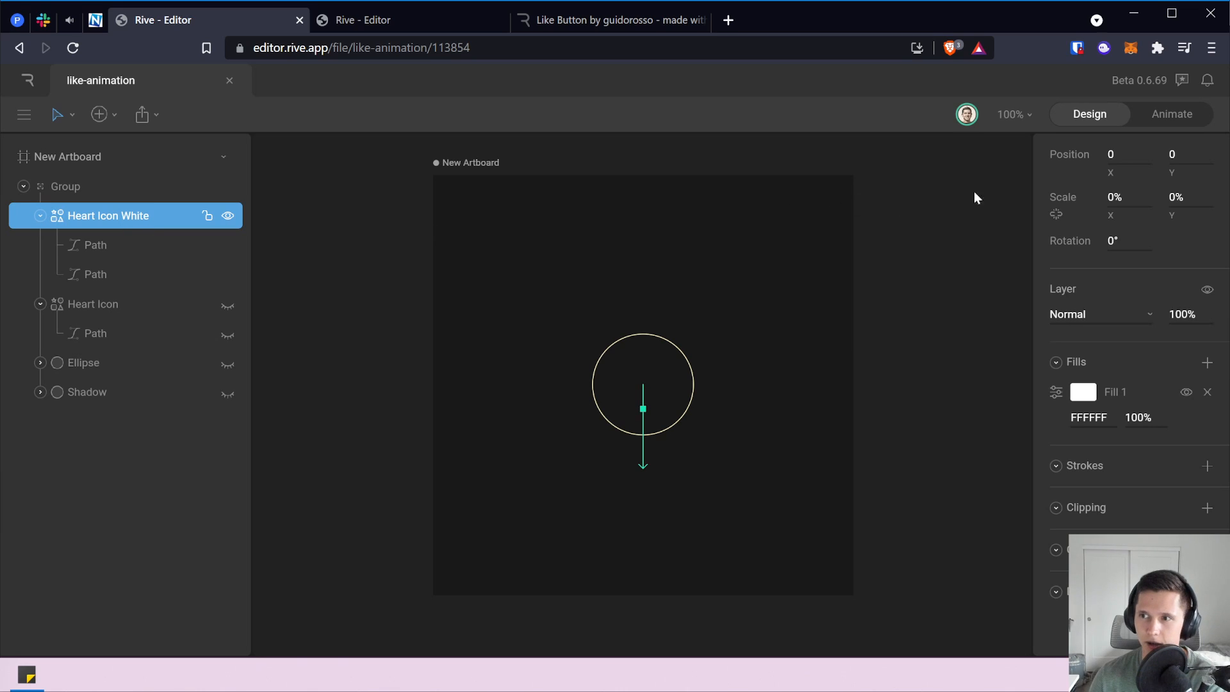
click(1114, 196)
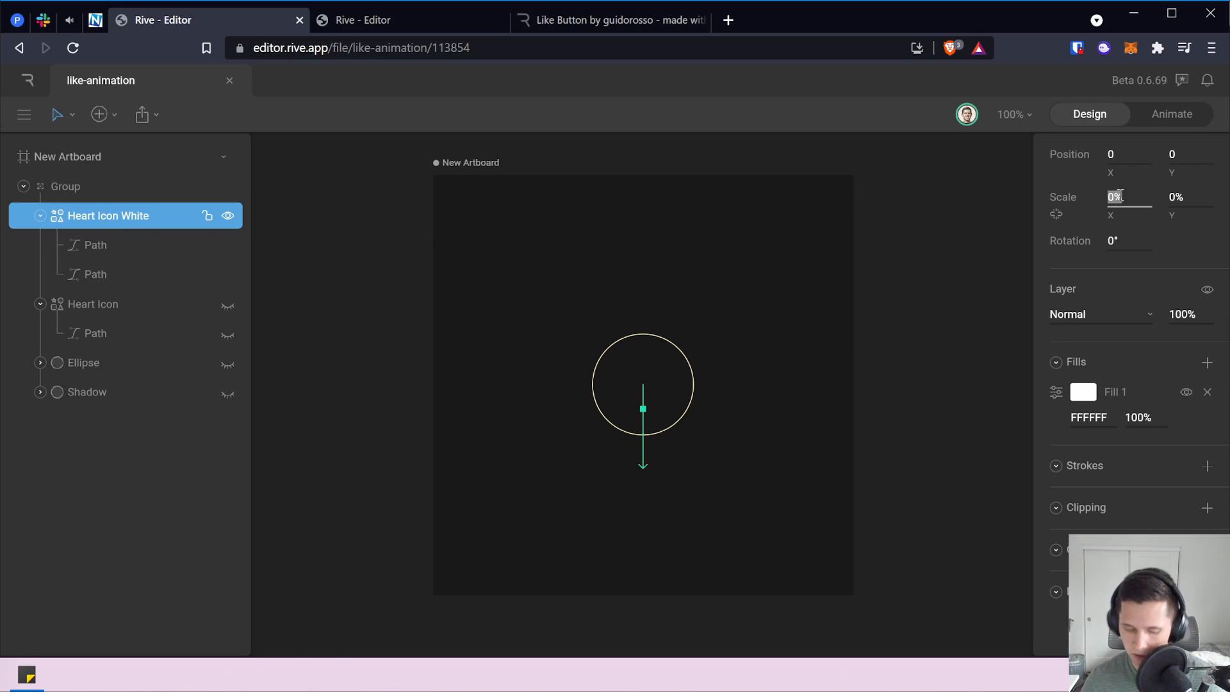
text(25)
key(Return)
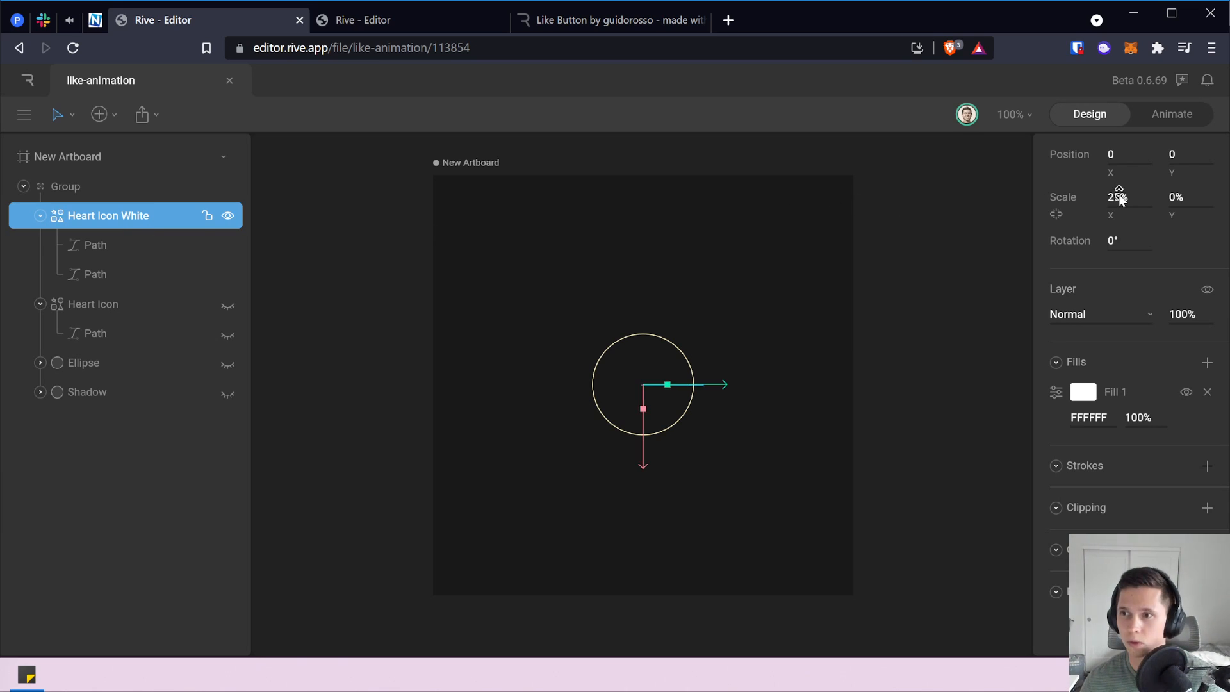
click(1182, 198)
text(25)
key(Return)
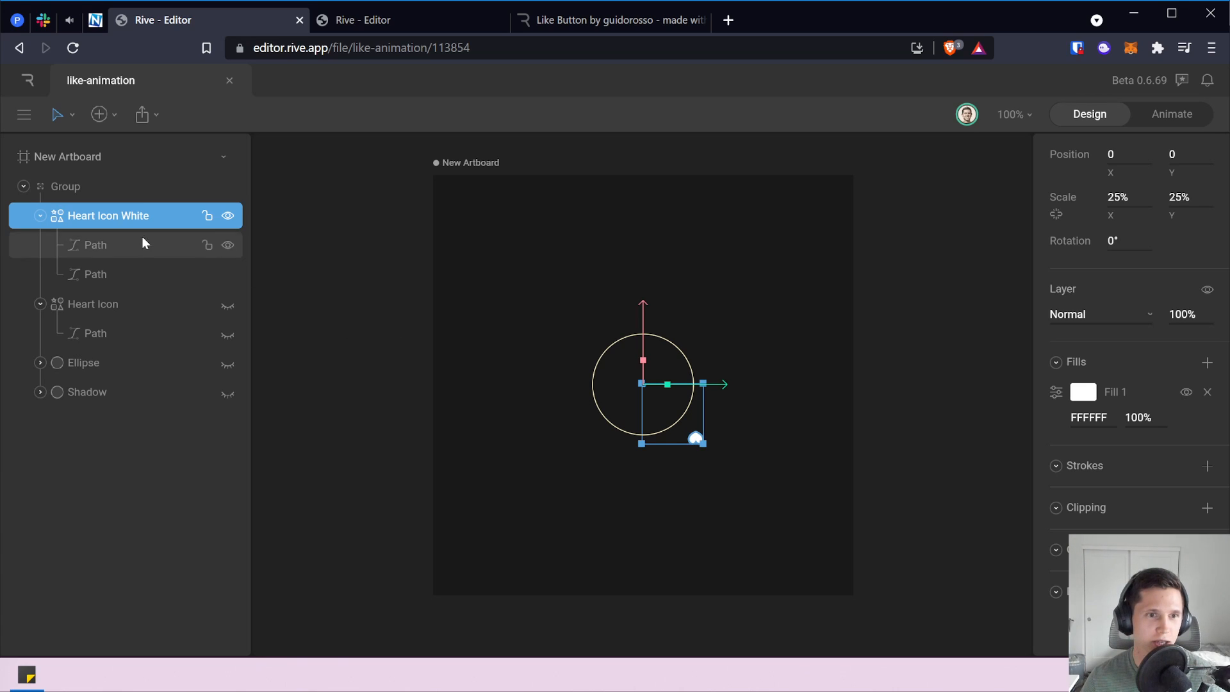
Examine the transform and fill settings of Heart Icon and its path.
click(126, 305)
right_click(127, 304)
click(84, 311)
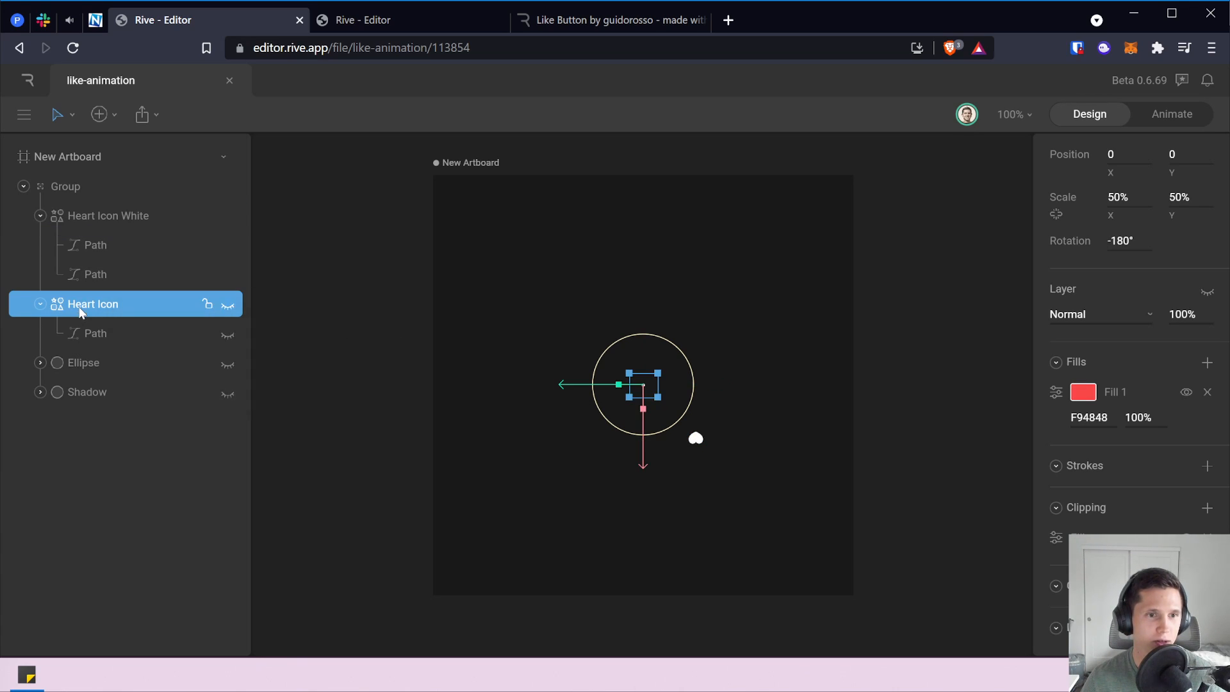
right_click(90, 305)
click(78, 307)
right_click(88, 306)
click(69, 310)
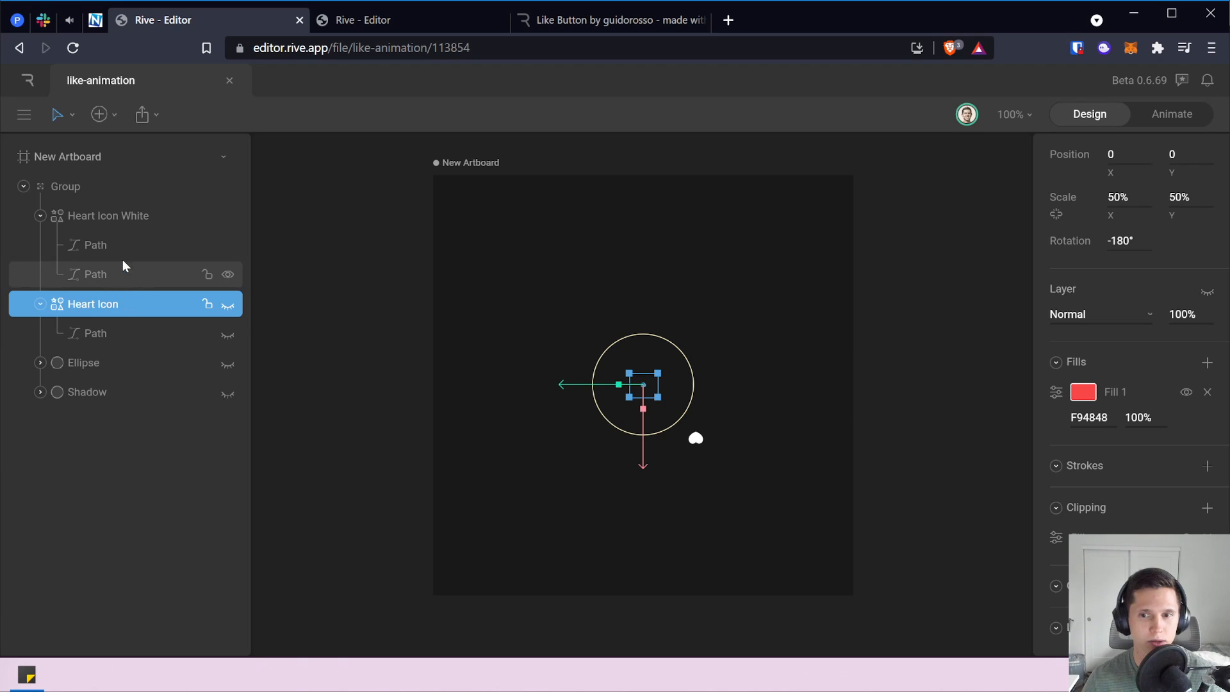
click(118, 330)
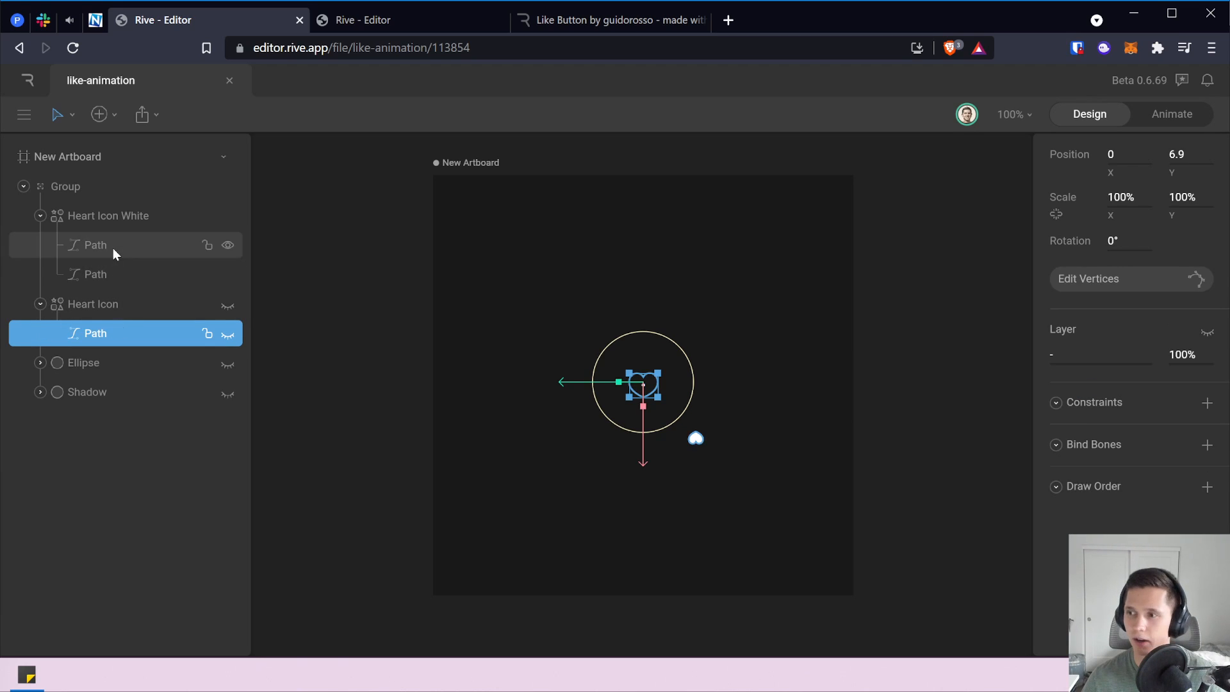
click(113, 218)
key(ctrl+d)
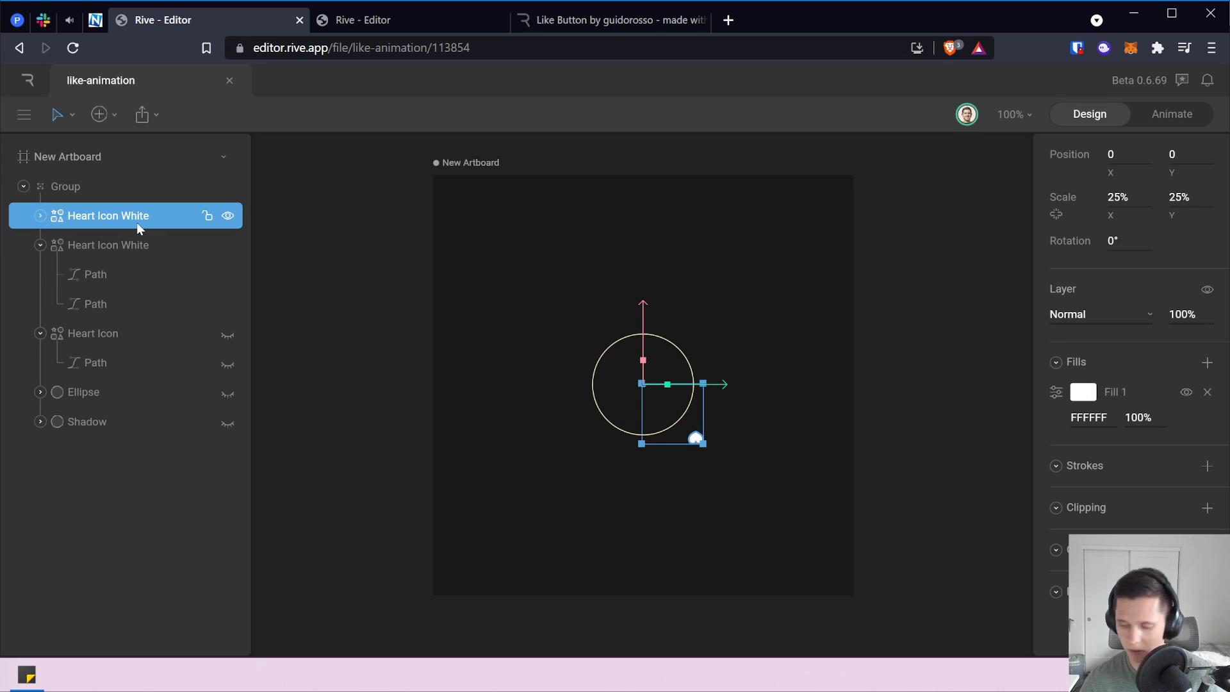
key(Delete)
Duplicate Heart Icon and rename the copy Heart Icon White.
click(131, 304)
key(ctrl+d)
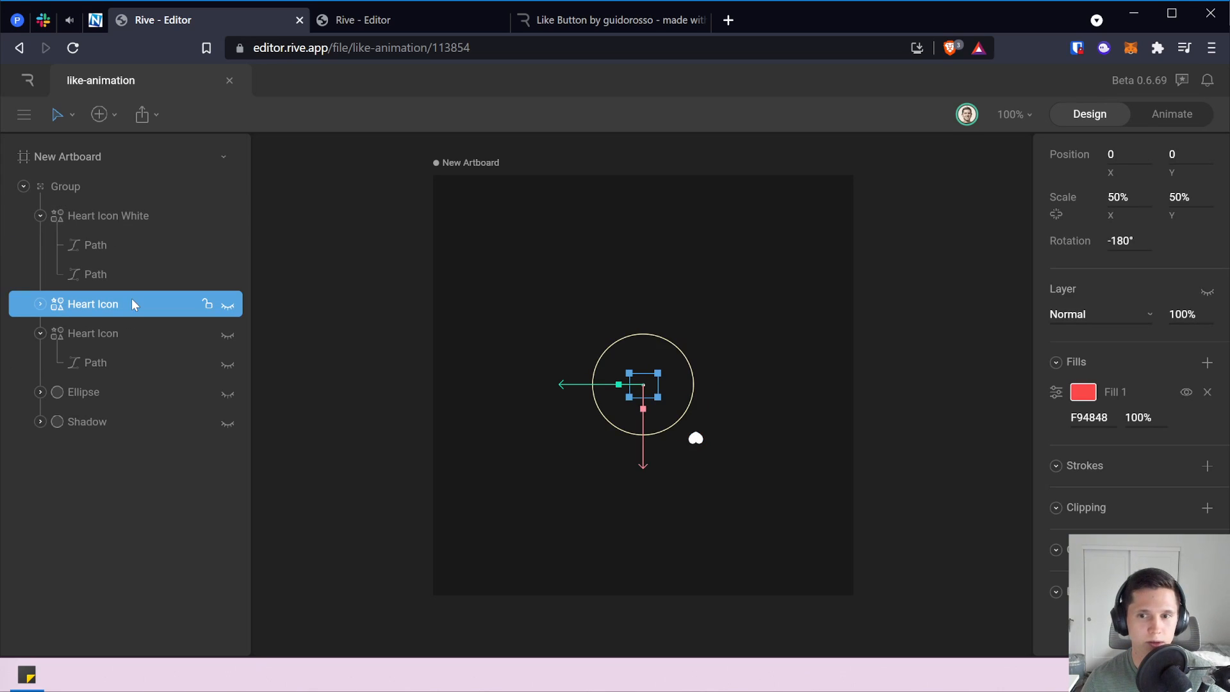
double_click(117, 307)
key(End)
text(White)
key(Return)
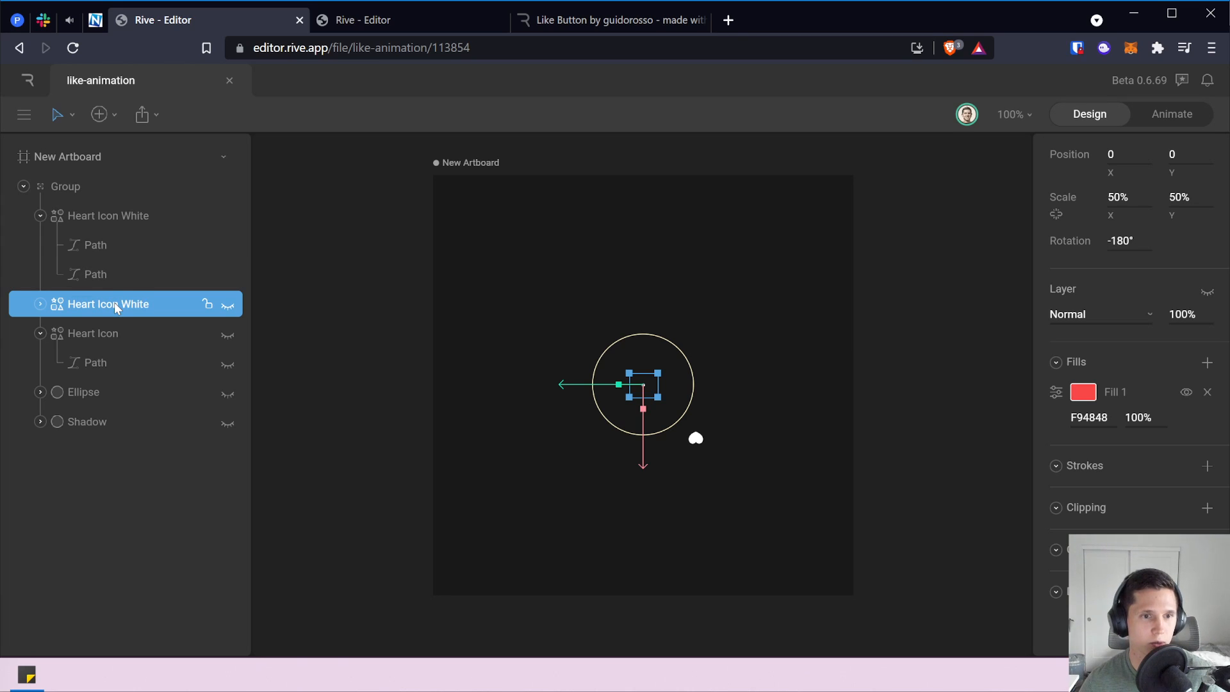
Delete the old Heart Icon White with two paths, expand its renamed replacement and make it visible.
right_click(104, 223)
click(67, 206)
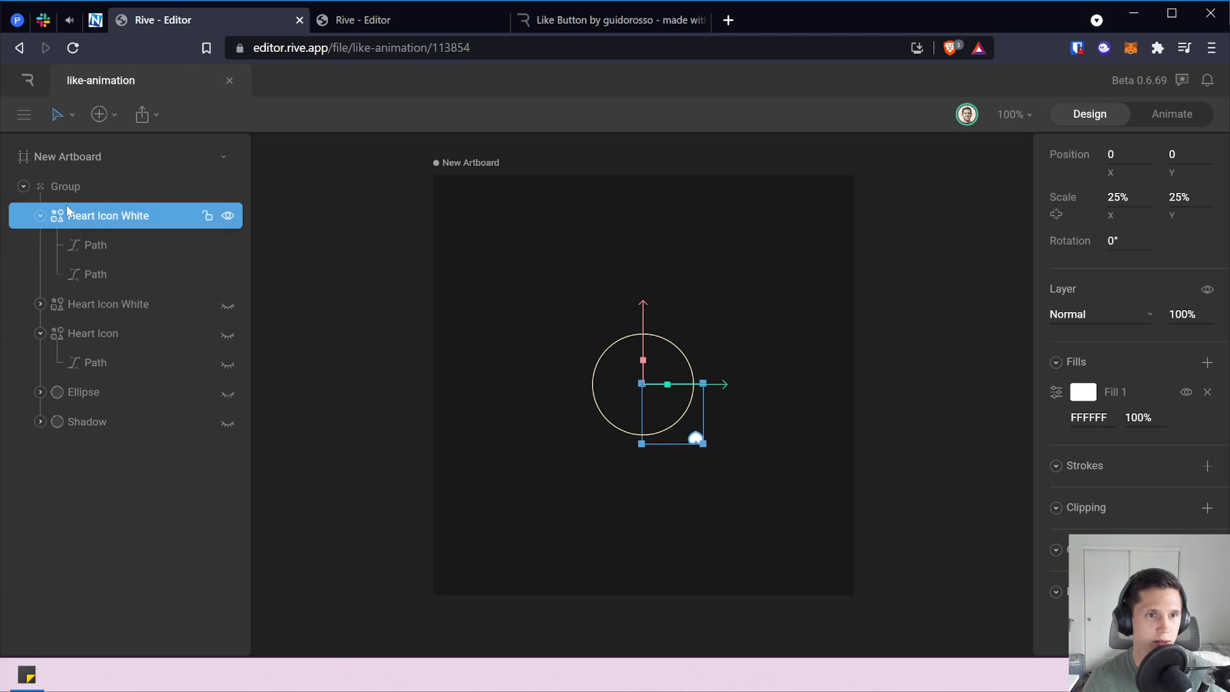
key(Delete)
click(81, 211)
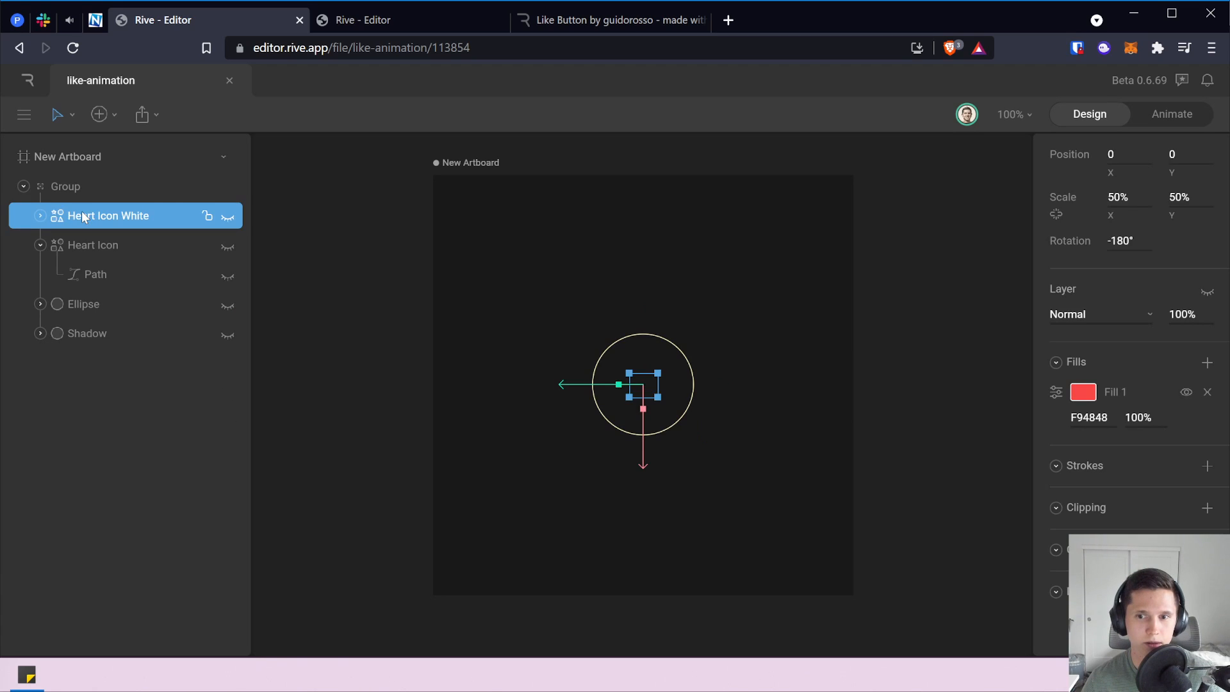
click(40, 216)
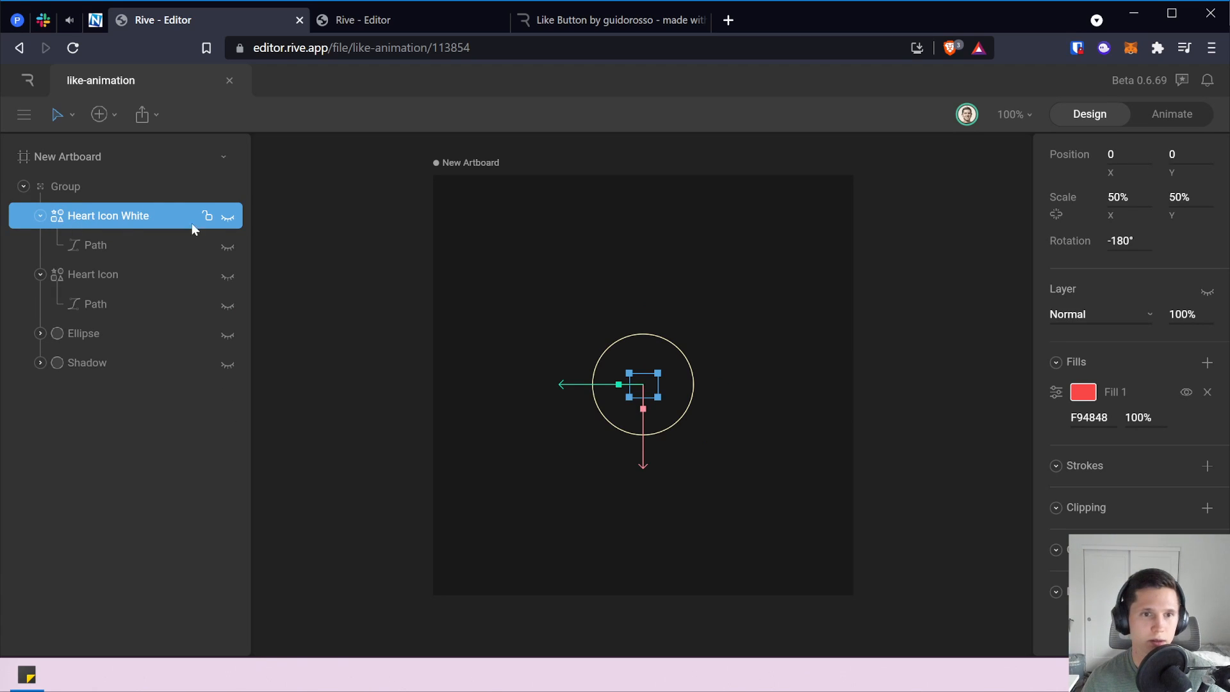
click(228, 217)
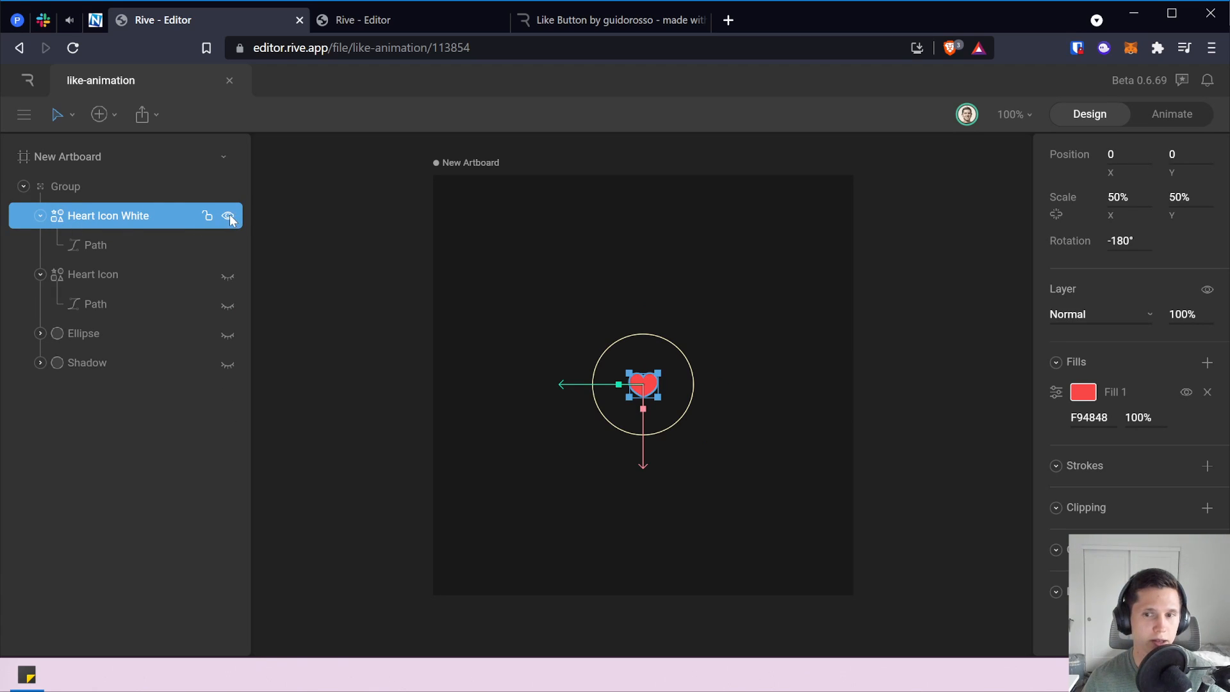
Set the fill colour of Heart Icon White to FFFFFF and clear the selection.
click(1102, 415)
text(000000)
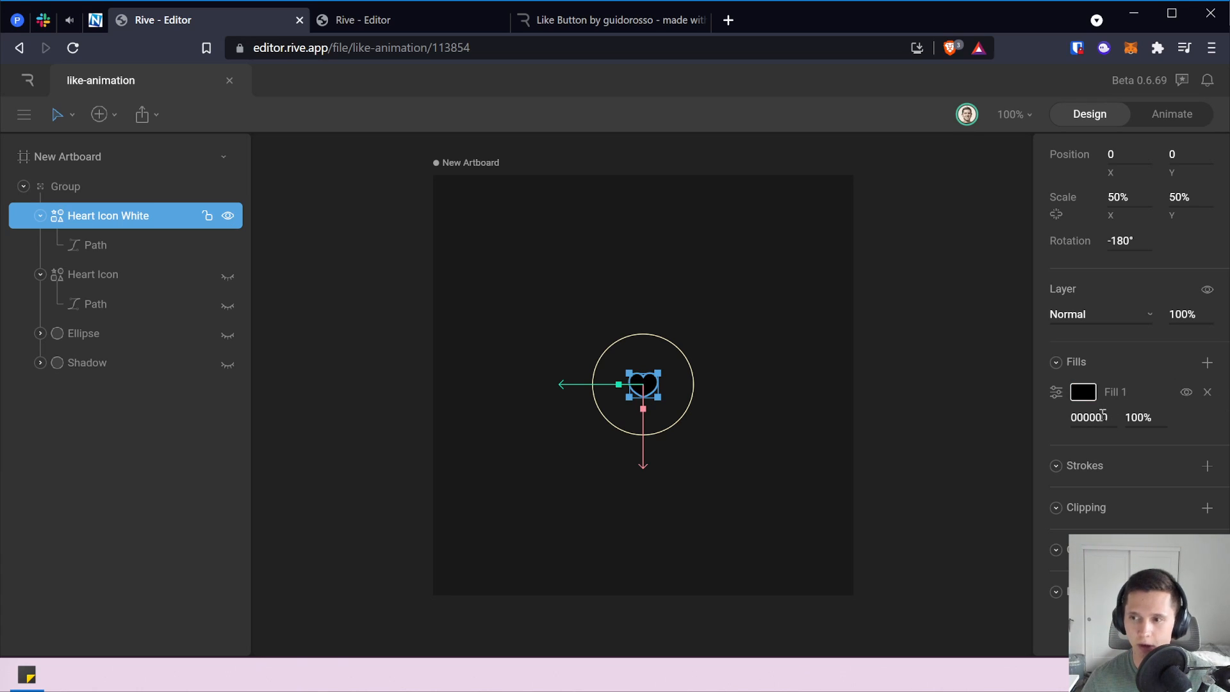
click(1102, 415)
text(FFFFFF)
key(Return)
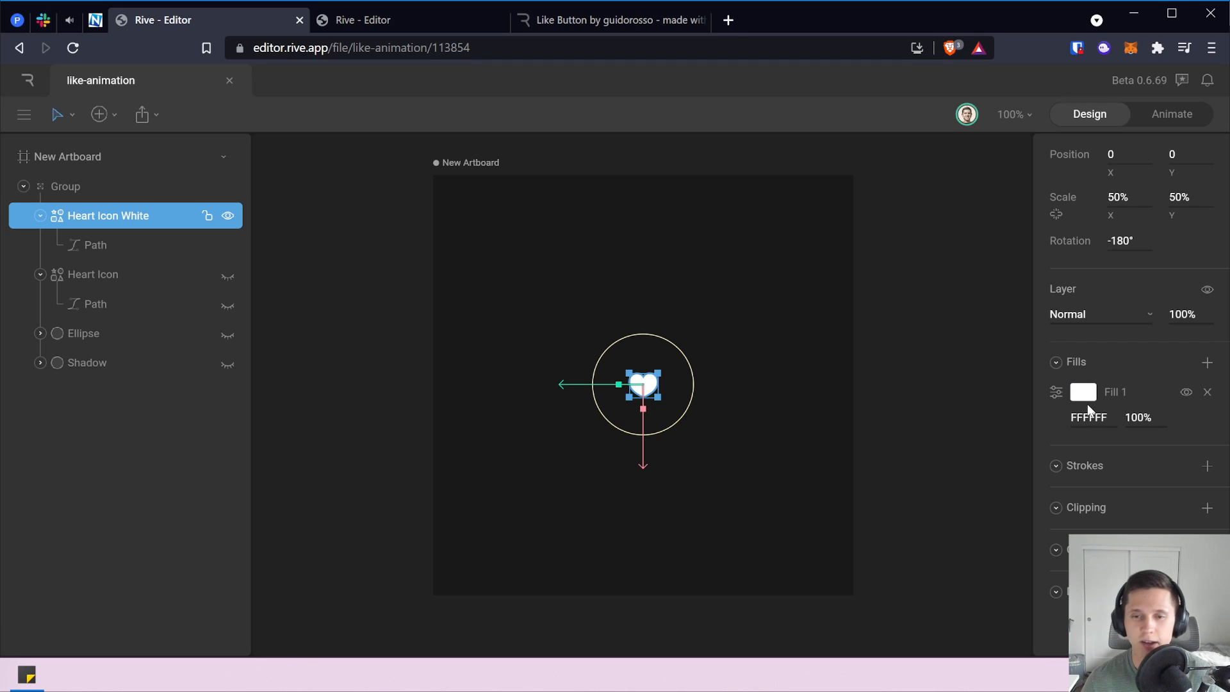
click(962, 385)
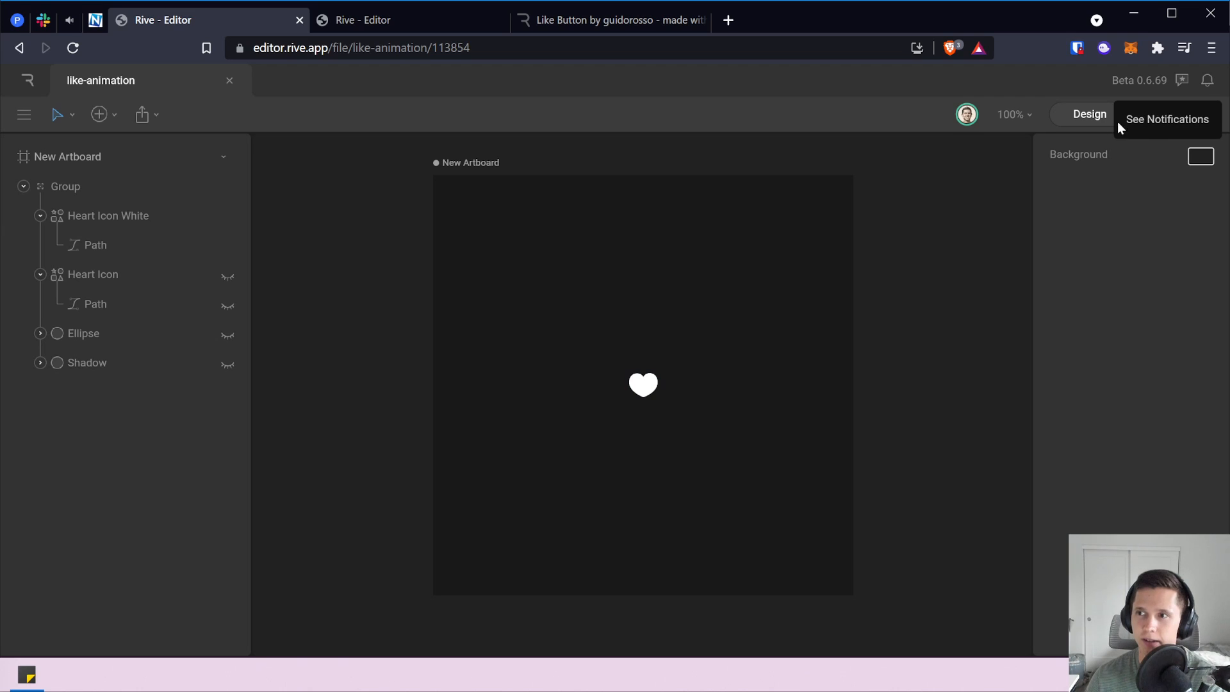
Switch to Animate mode, with the playhead at 00:00:00 of the On animation and Heart Icon White selected.
click(1162, 112)
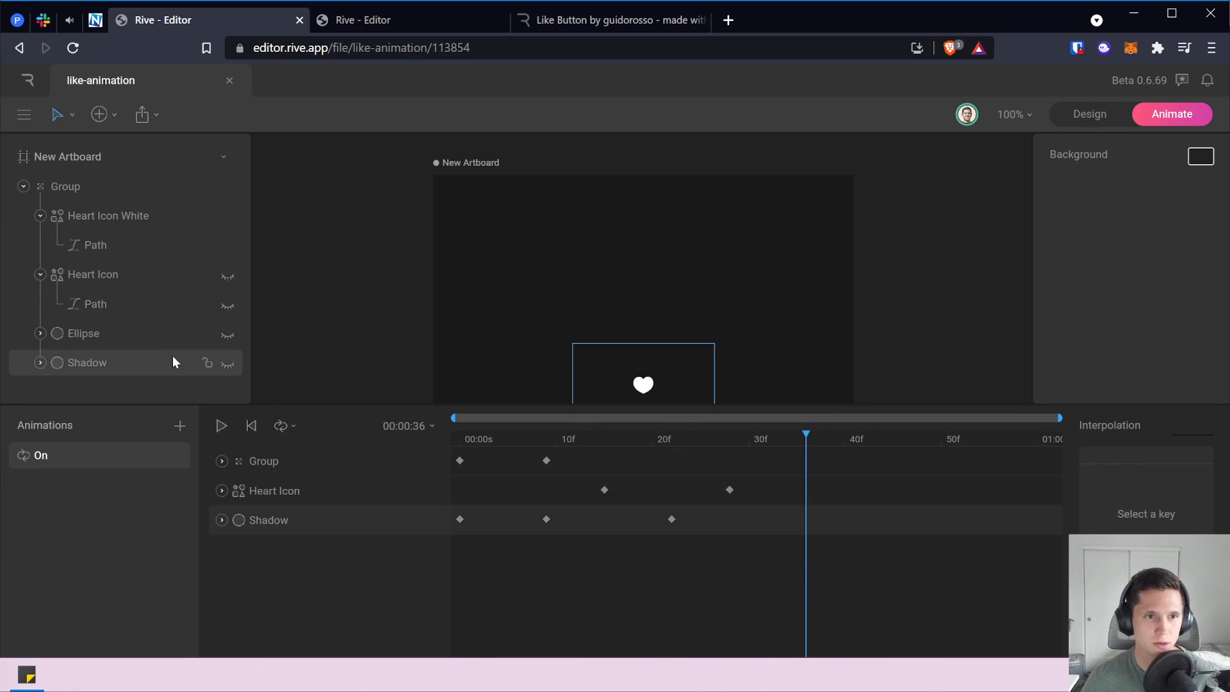
drag(806, 435, 459, 439)
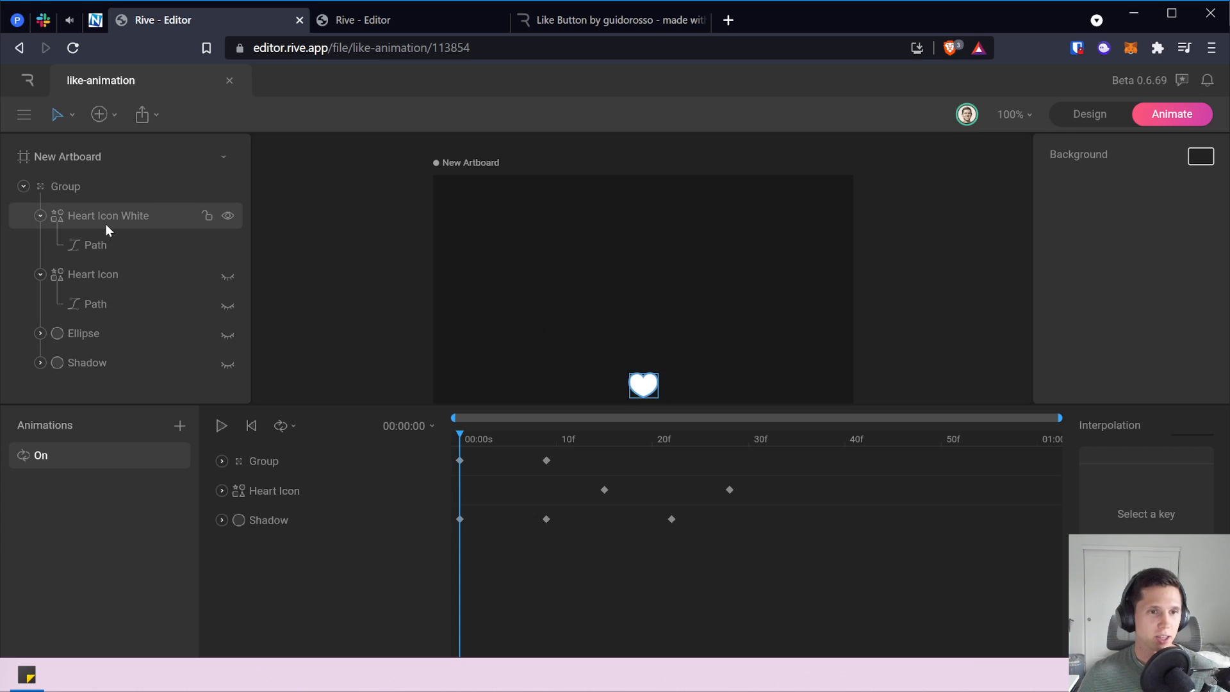
click(124, 221)
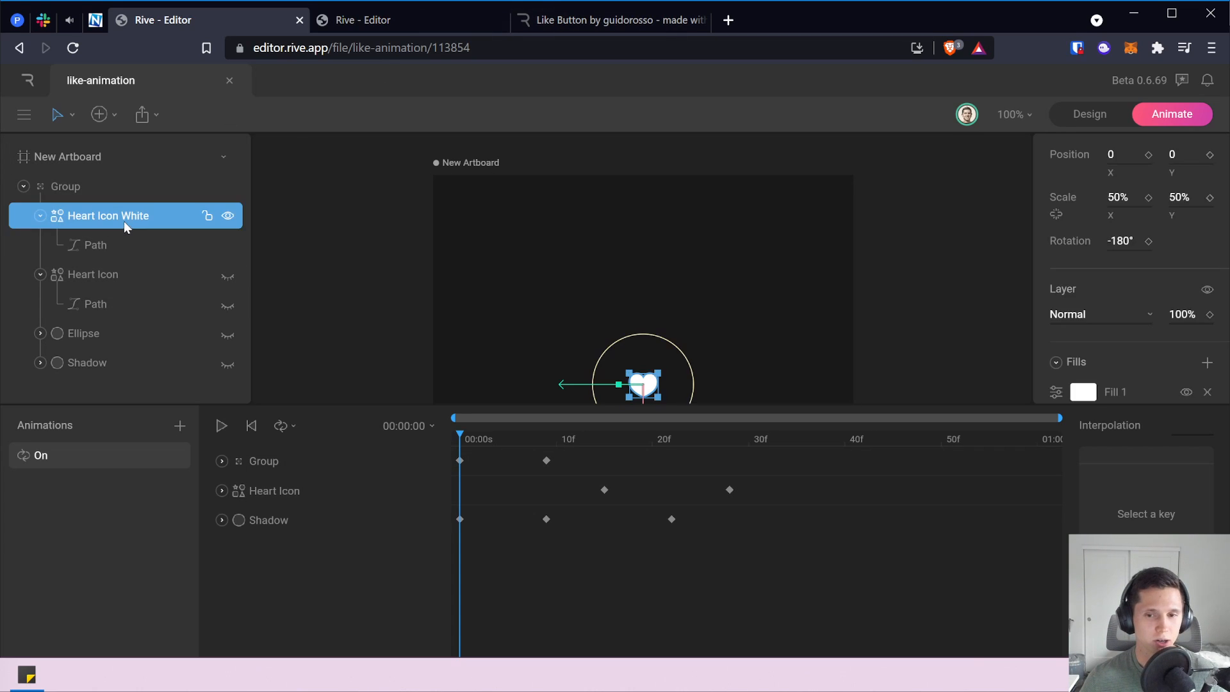
scroll(862, 262, down, 3)
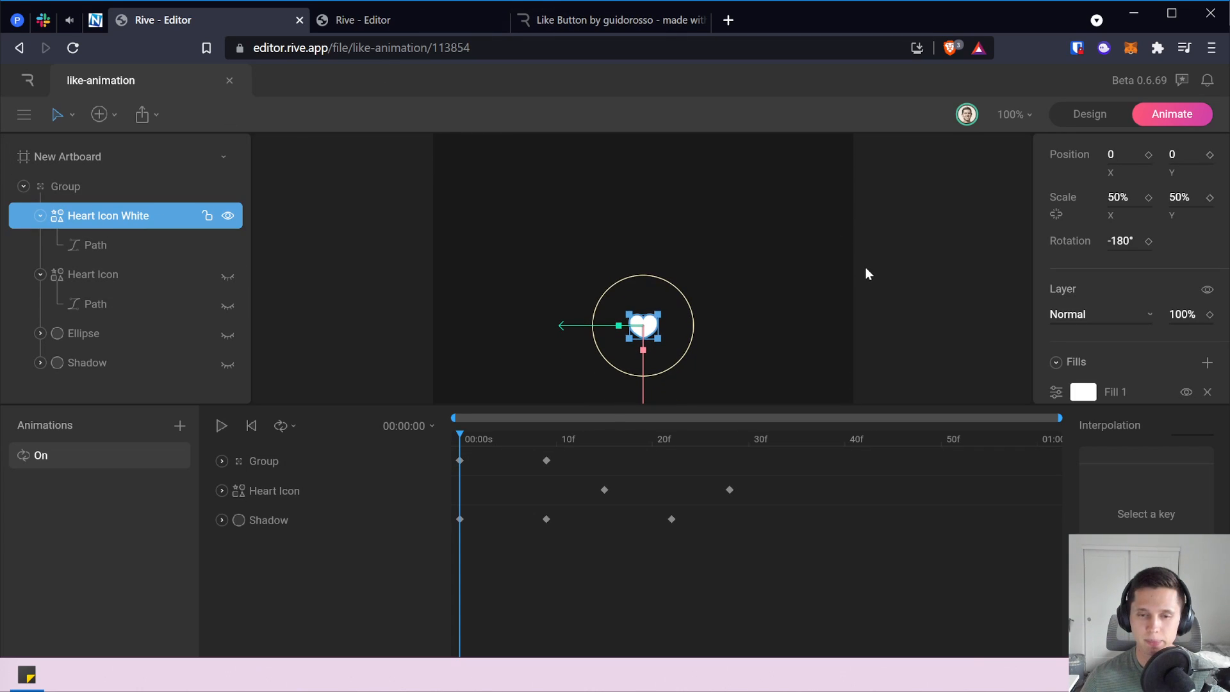
Make Heart Icon, Ellipse and Shadow visible again.
click(224, 274)
click(226, 274)
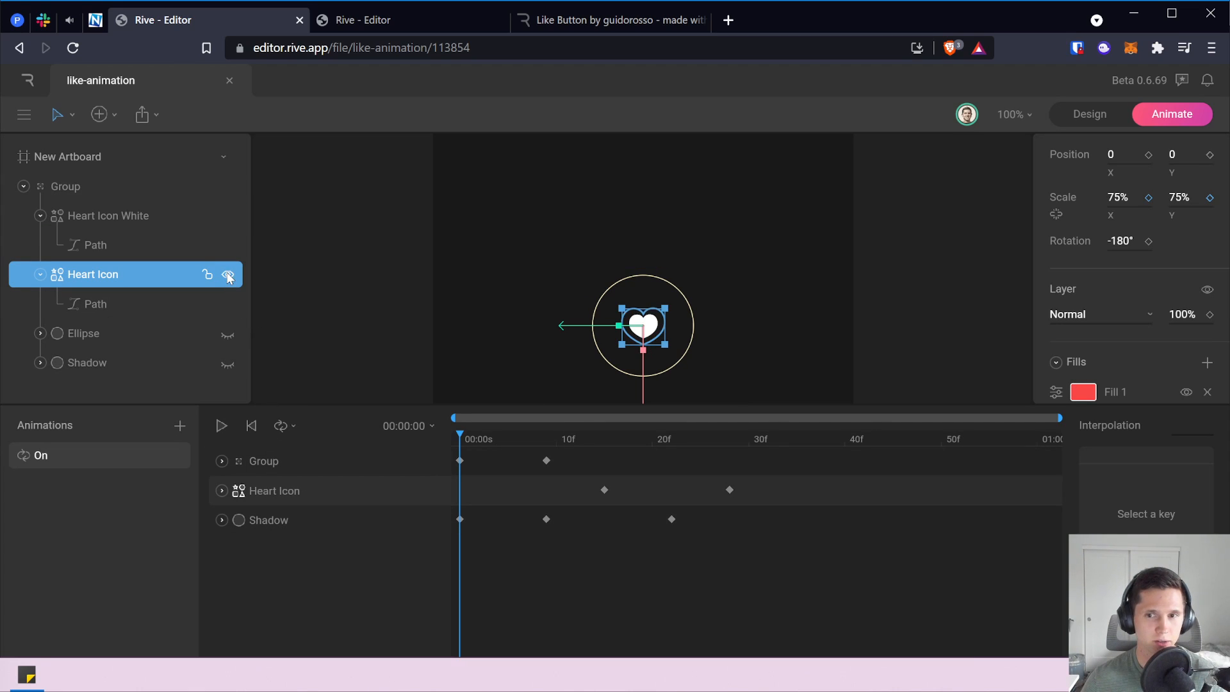
click(228, 333)
click(229, 362)
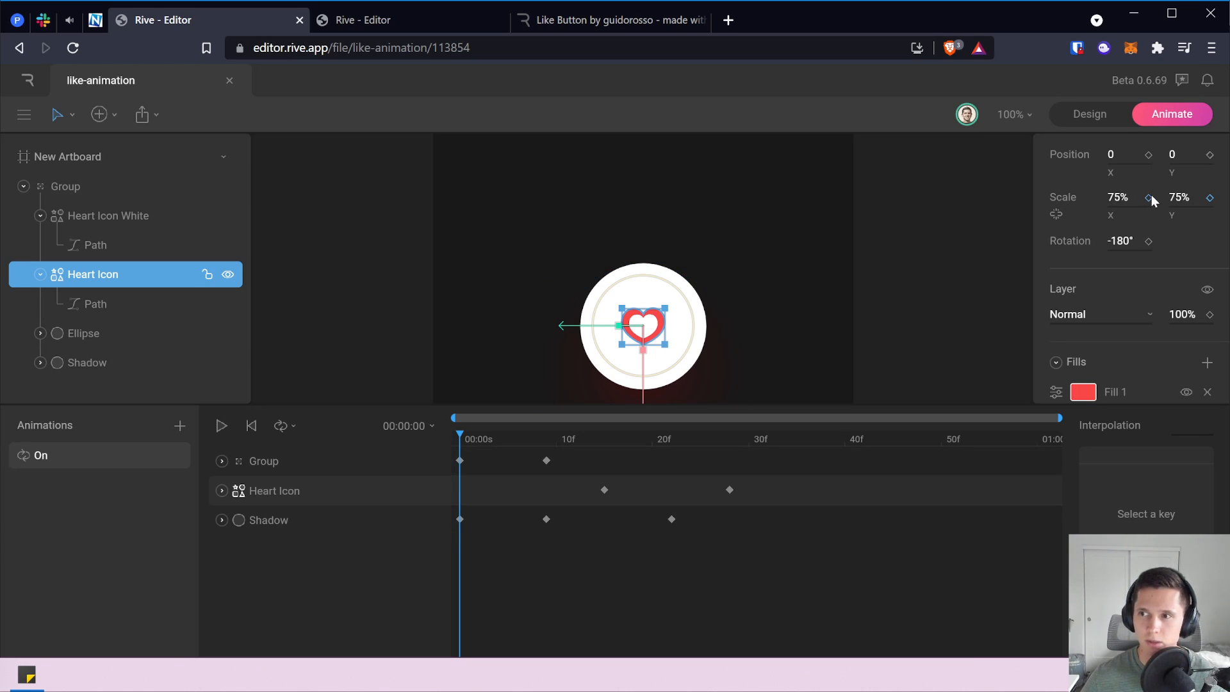
Try keying the X and Y scale of Heart Icon at 0% at 00:00:00, and undo it.
click(1209, 198)
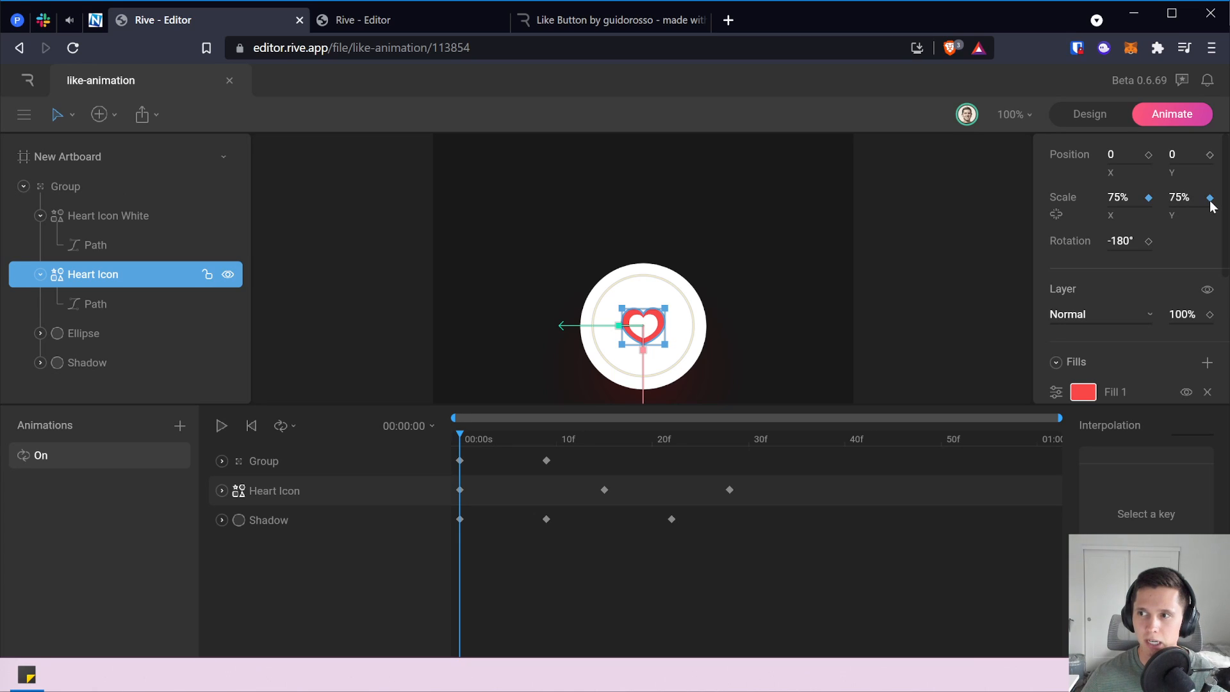
click(1125, 198)
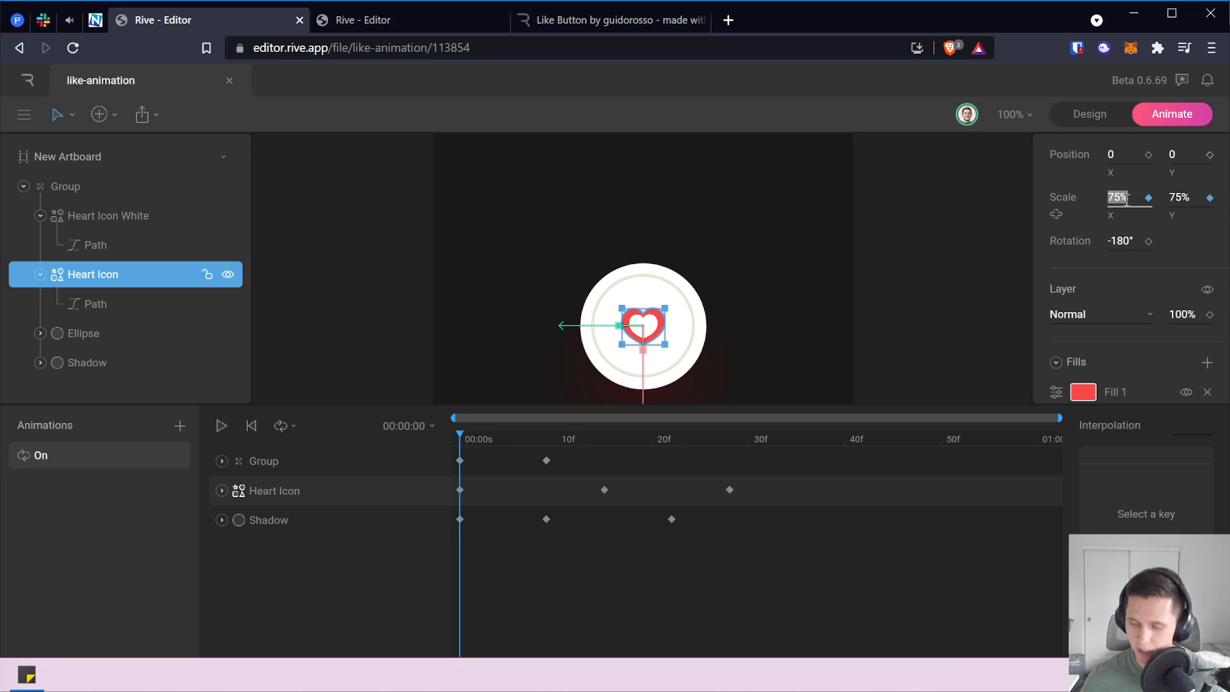
text(0)
key(Return)
click(1182, 197)
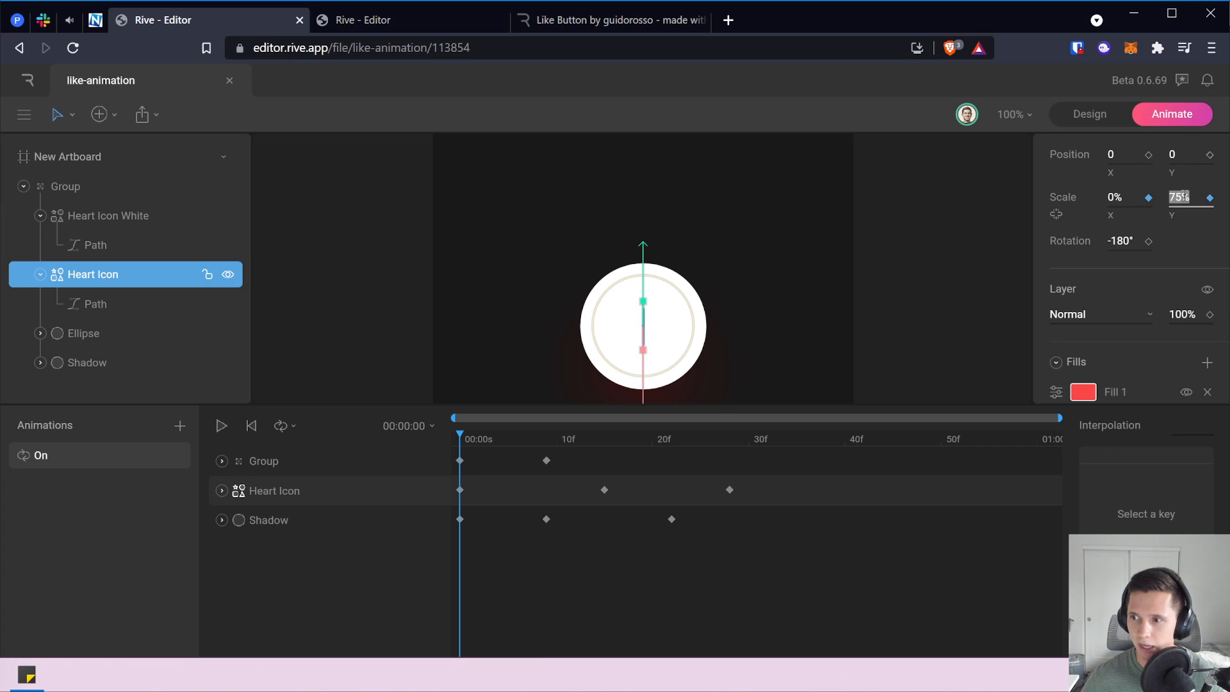
text(0)
key(Return)
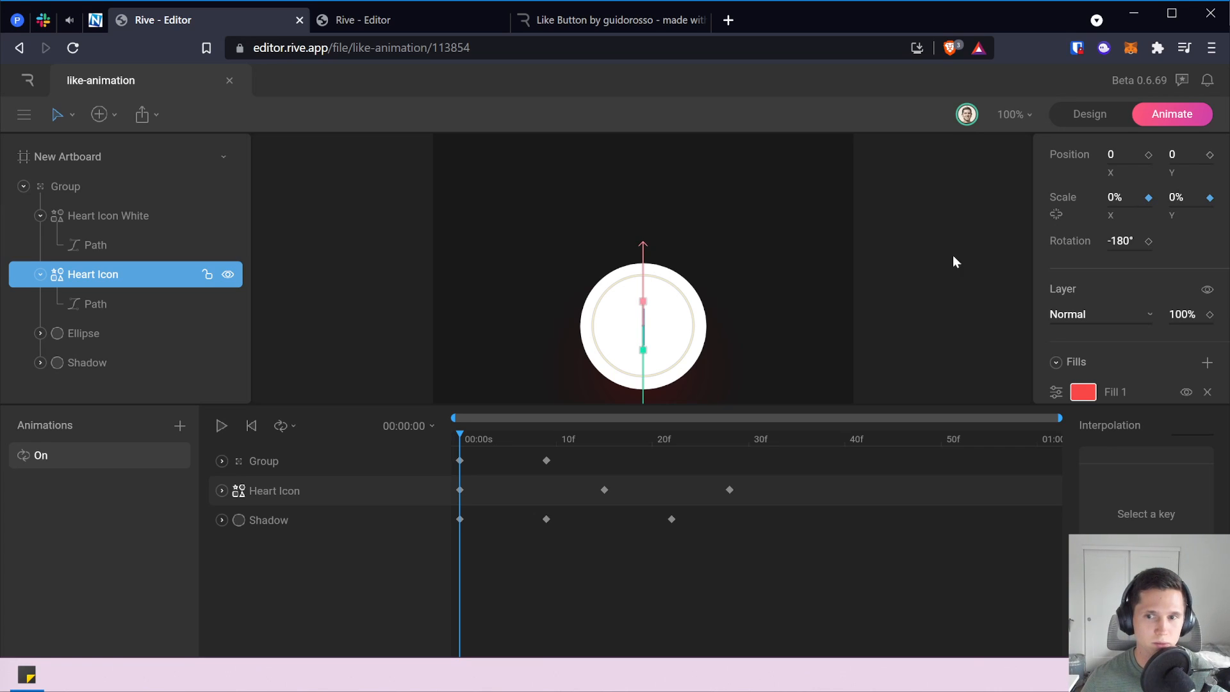
key(ctrl+z)
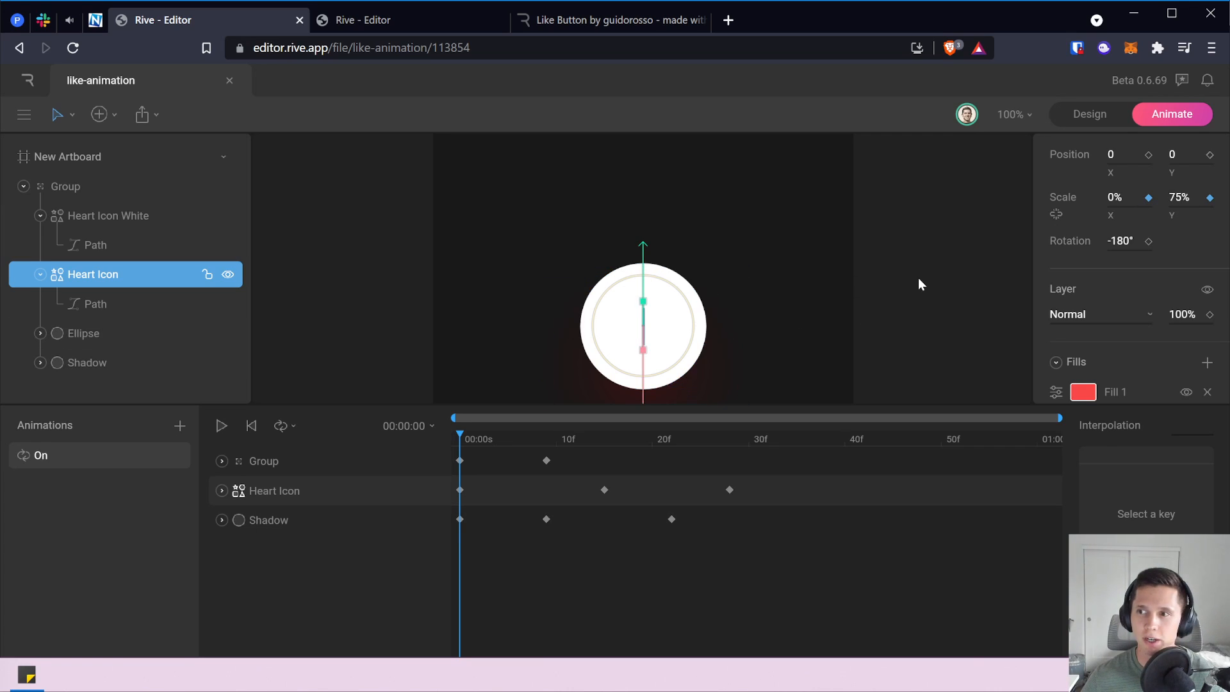
key(ctrl+z)
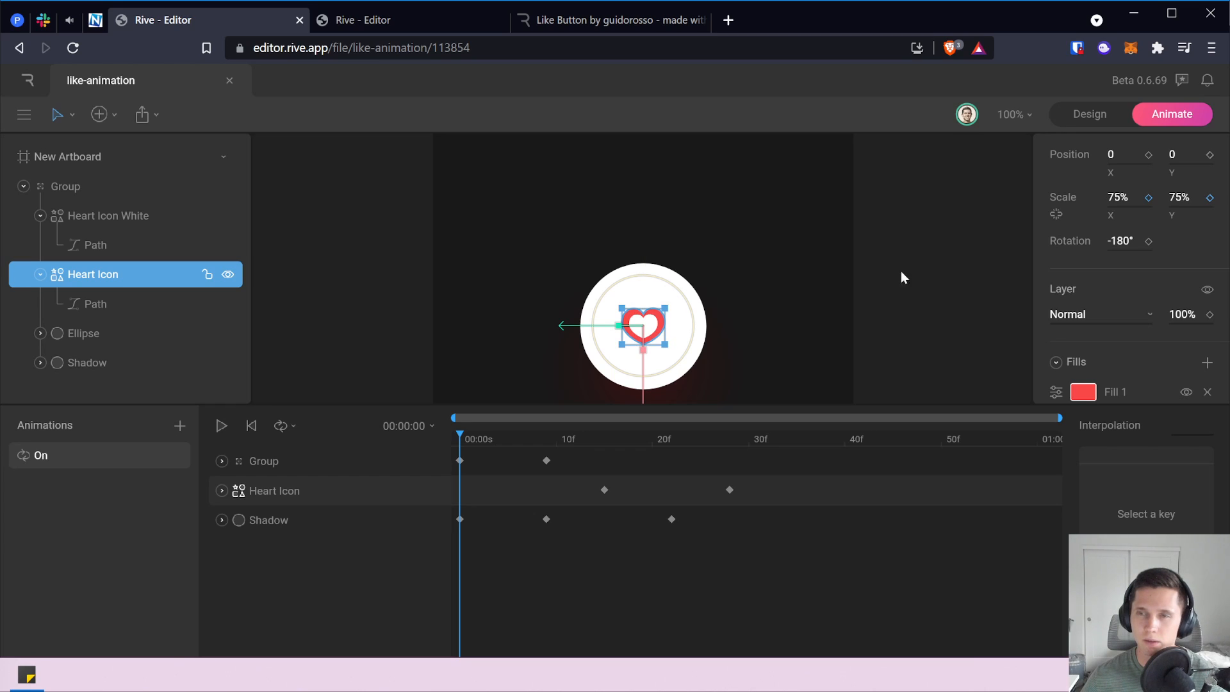
Key the X and Y scale of Heart Icon White at 0% at 00:00:00 and expand its timeline track.
click(145, 210)
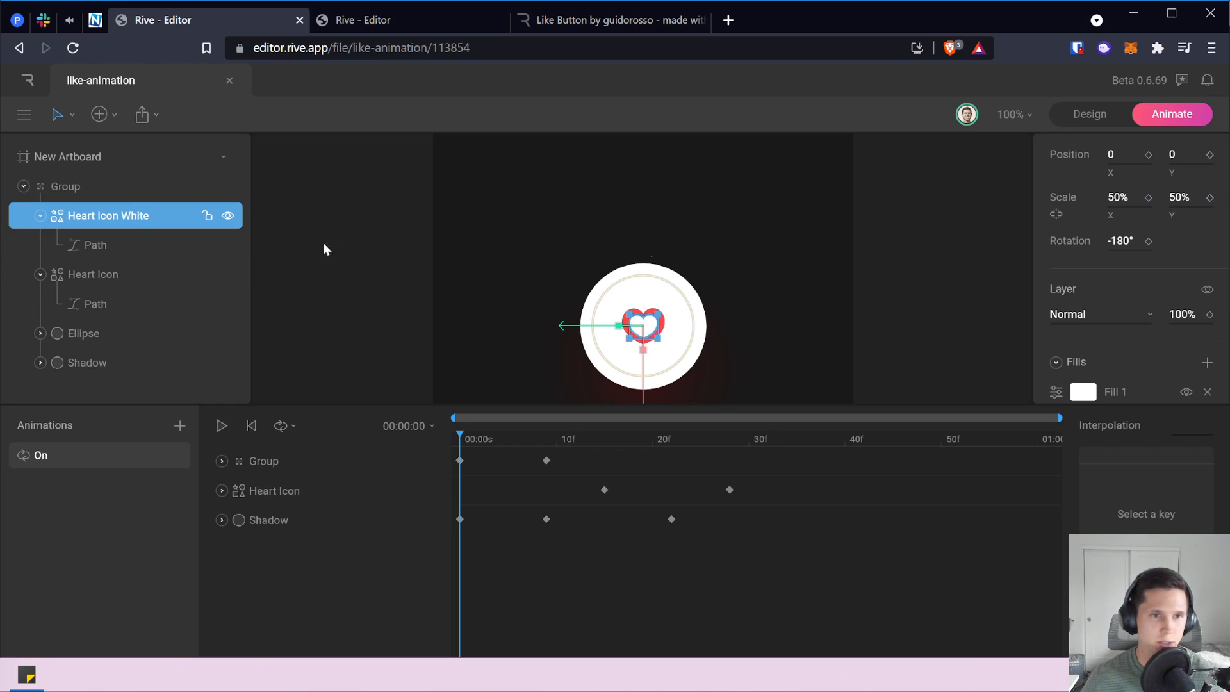
click(1149, 198)
click(1210, 198)
click(1119, 198)
text(0)
key(Return)
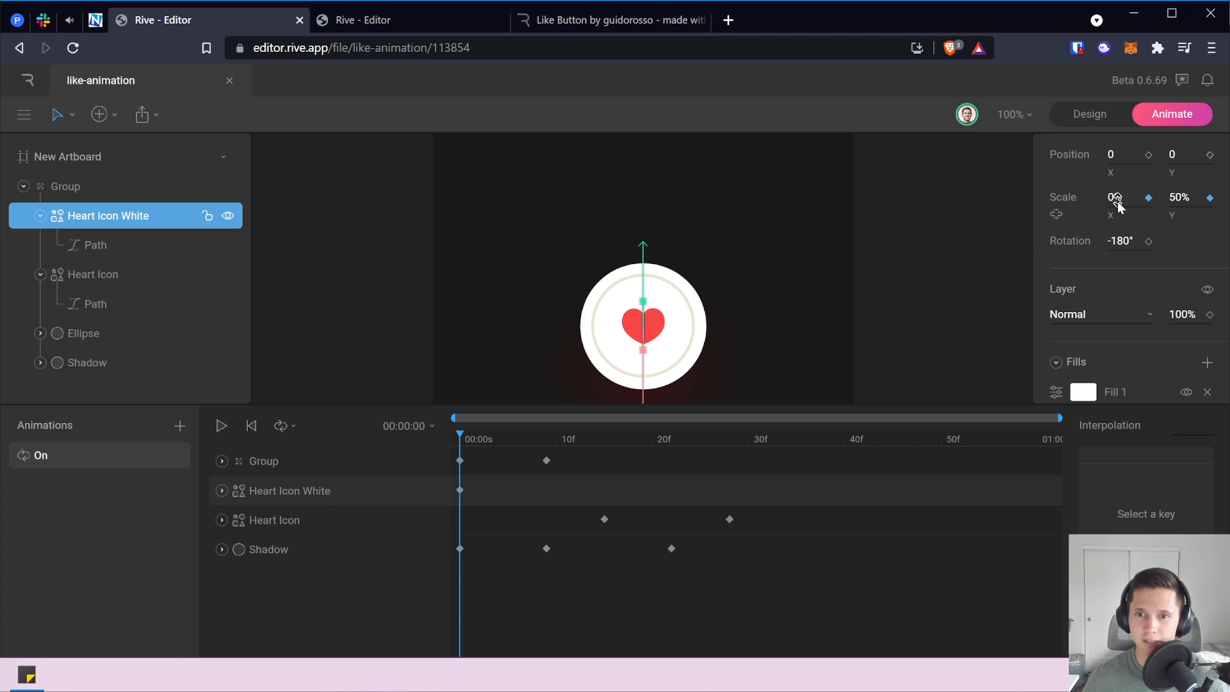
click(1179, 198)
text(0)
key(Return)
click(221, 488)
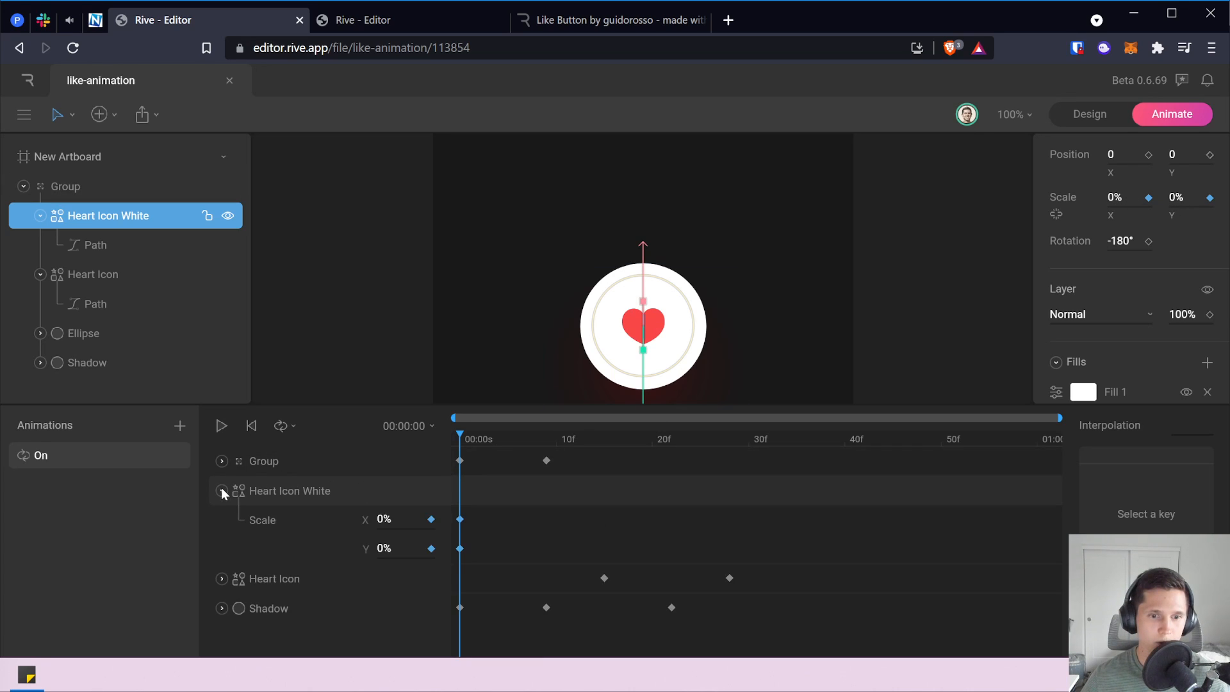
Key the X and Y scale of Heart Icon White at 50% at 00:00:21.
drag(461, 440, 668, 443)
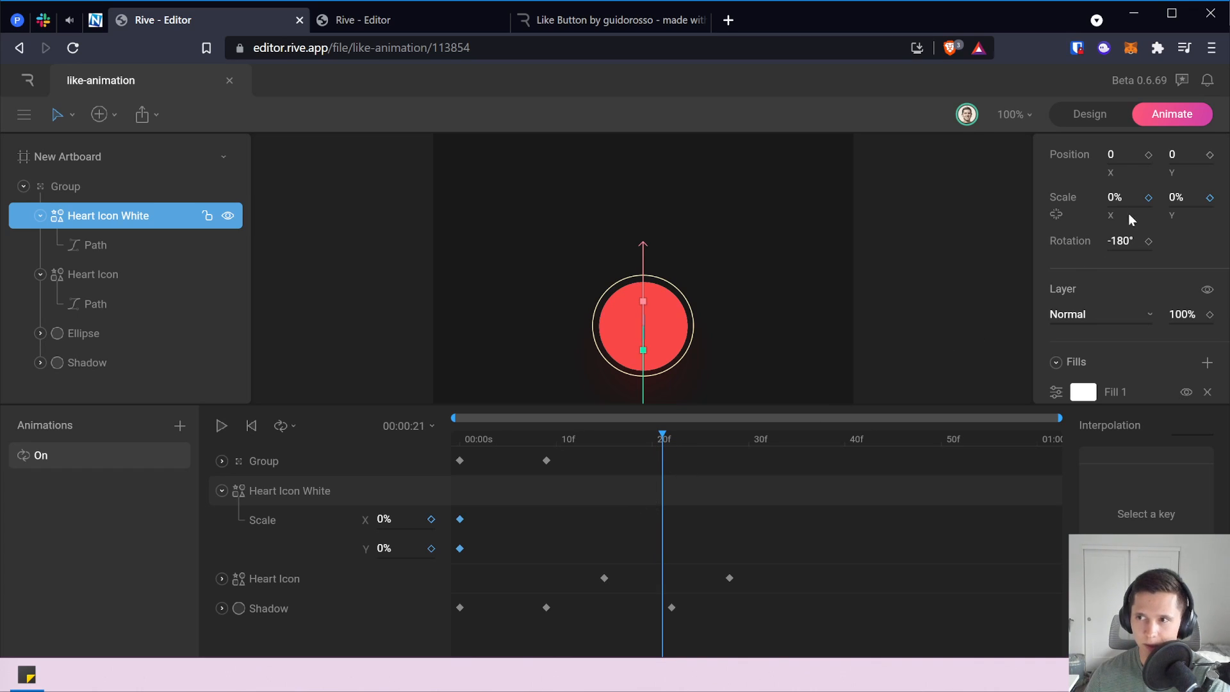
click(1147, 198)
click(1210, 198)
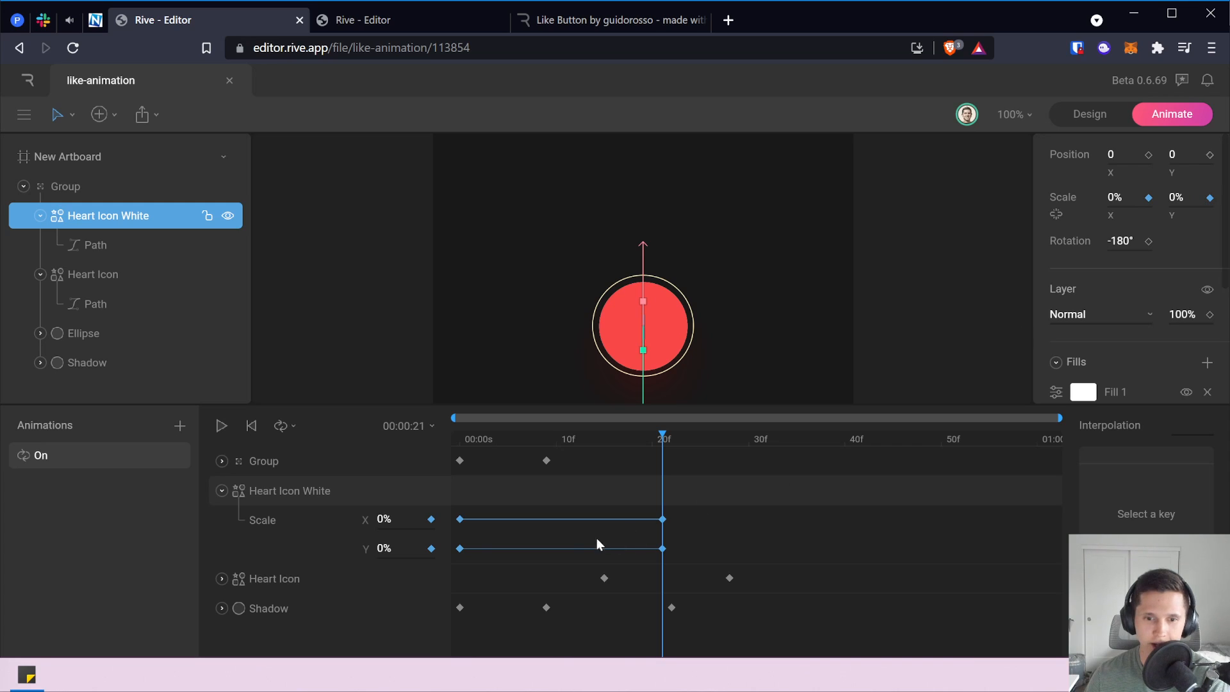
click(404, 517)
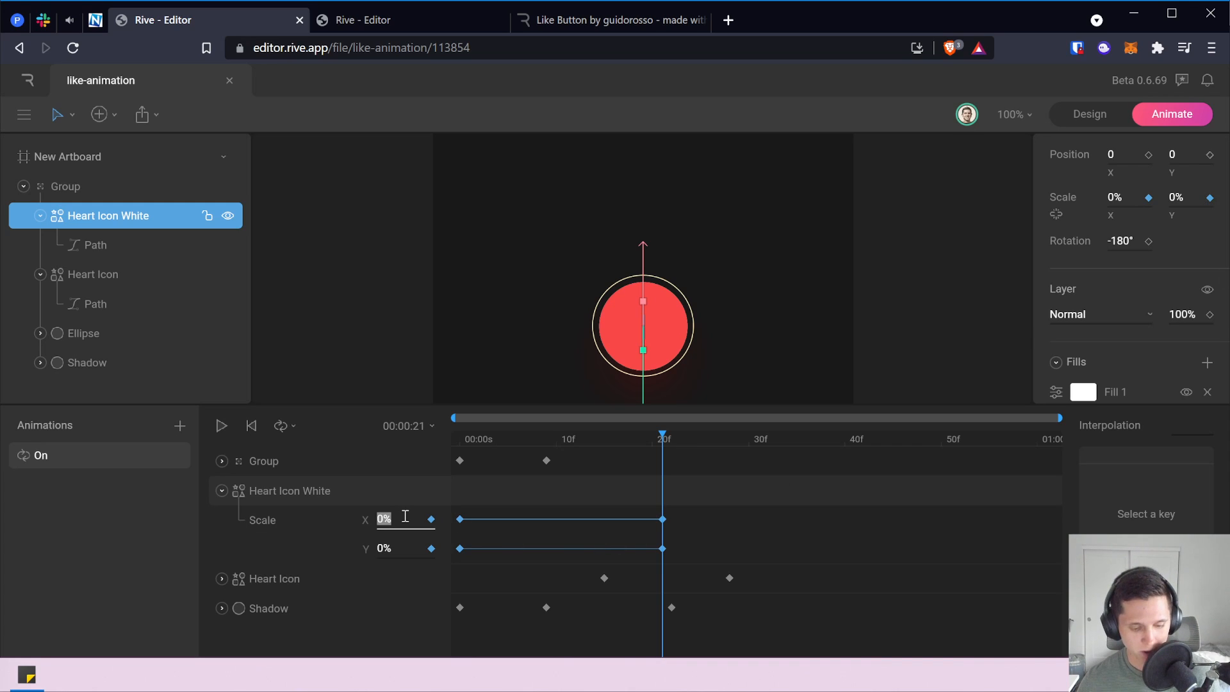
text(50)
key(Return)
click(393, 546)
click(391, 548)
text(50)
key(Return)
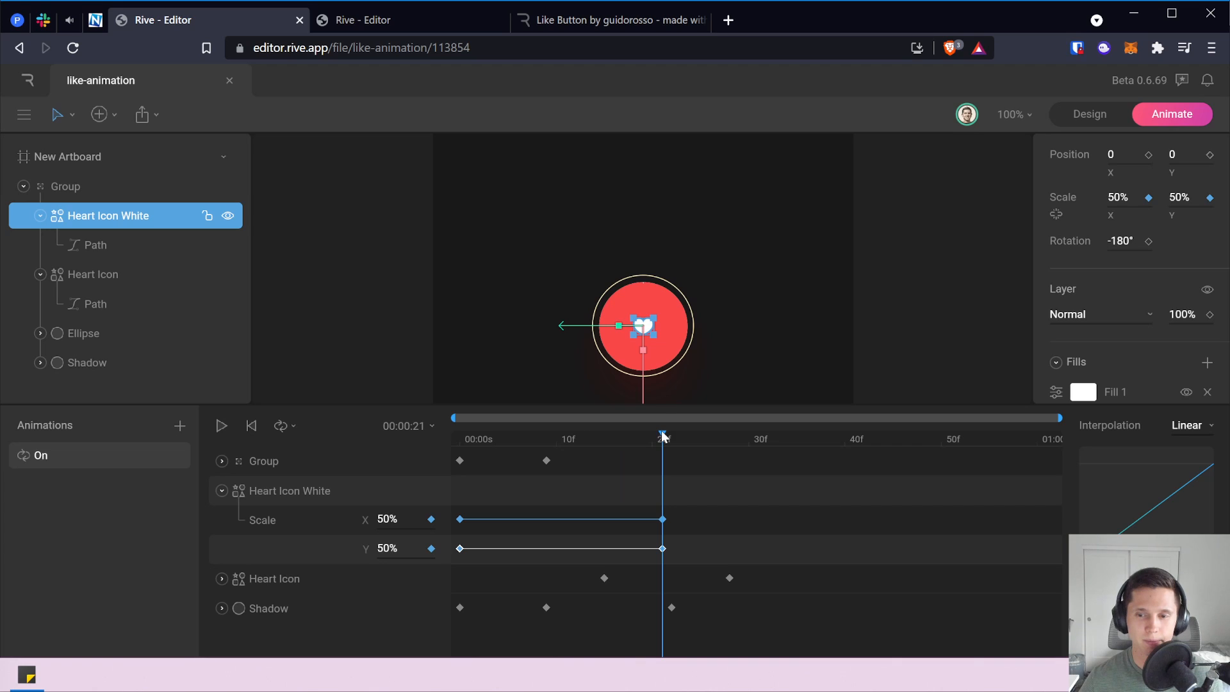
Toggle Like on the published Like Button page to examine how the white heart appears in the reference animation.
click(431, 27)
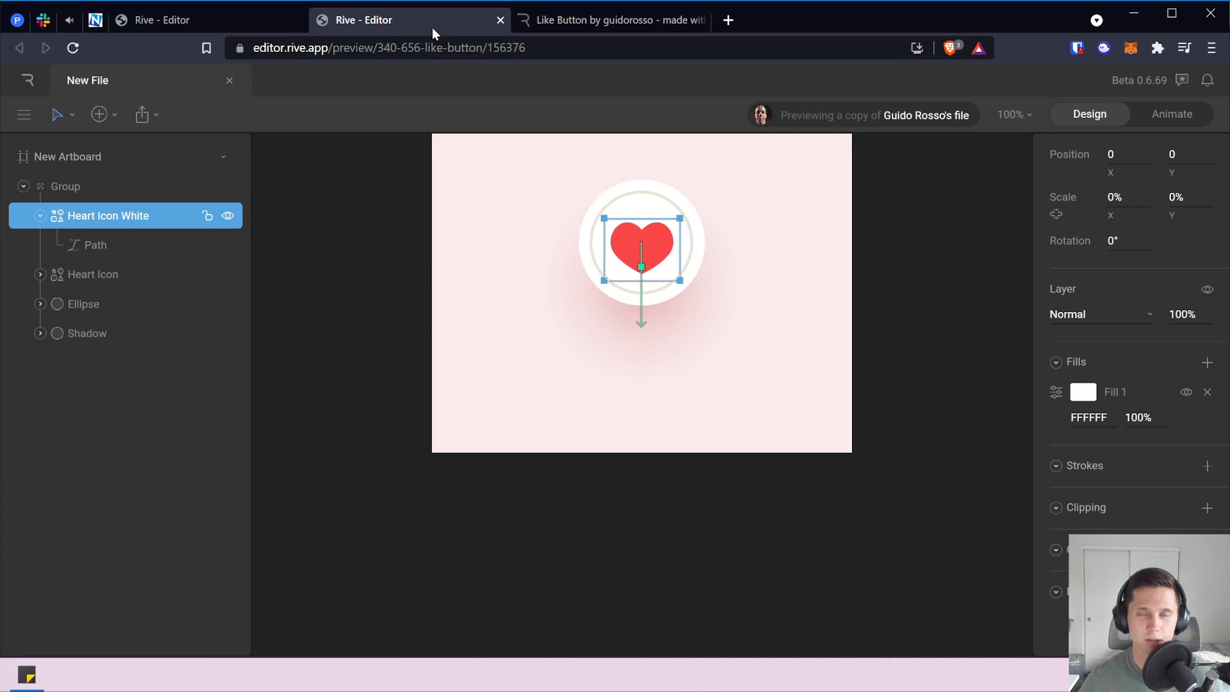
click(558, 23)
click(1111, 250)
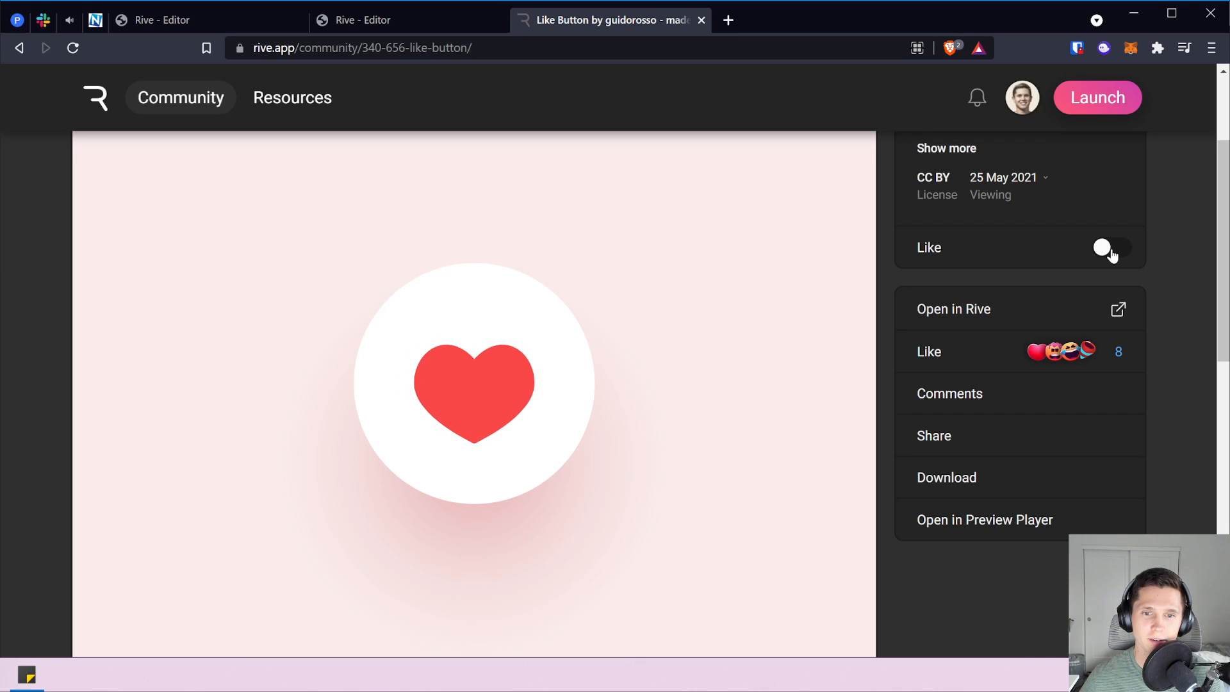
click(1109, 250)
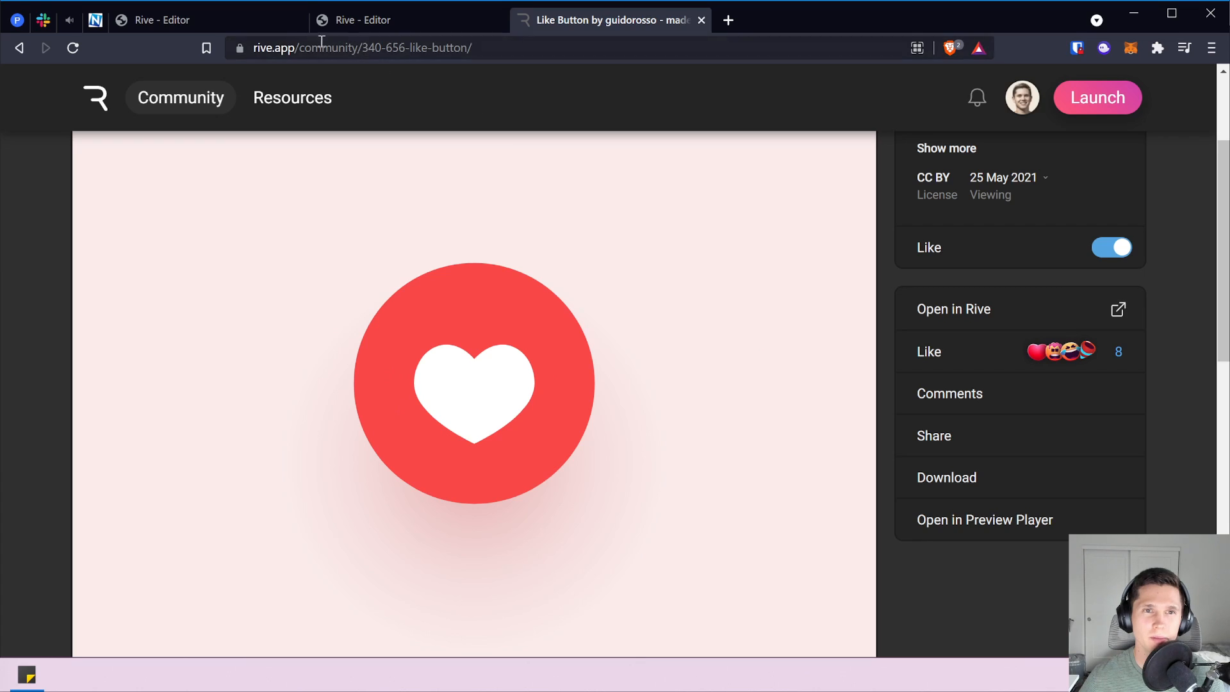
In the like-animation file, key the X and Y scale of Heart Icon White at 100% at 00:00:28.
click(261, 23)
drag(698, 438, 730, 438)
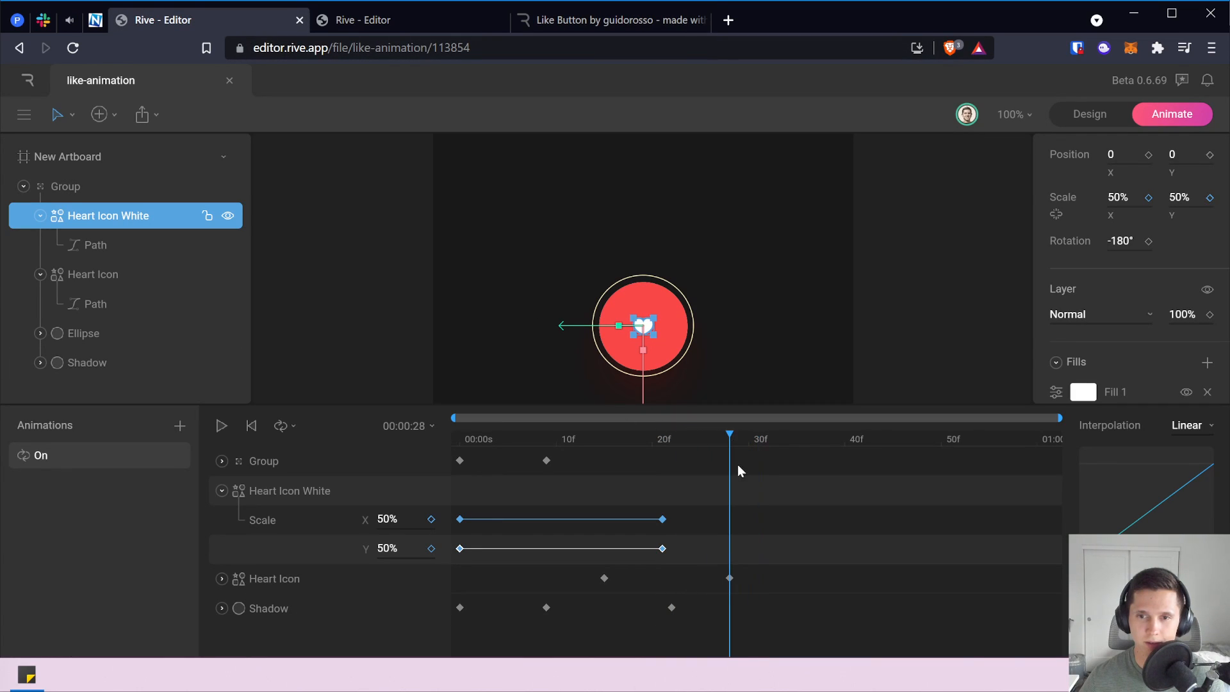
click(431, 519)
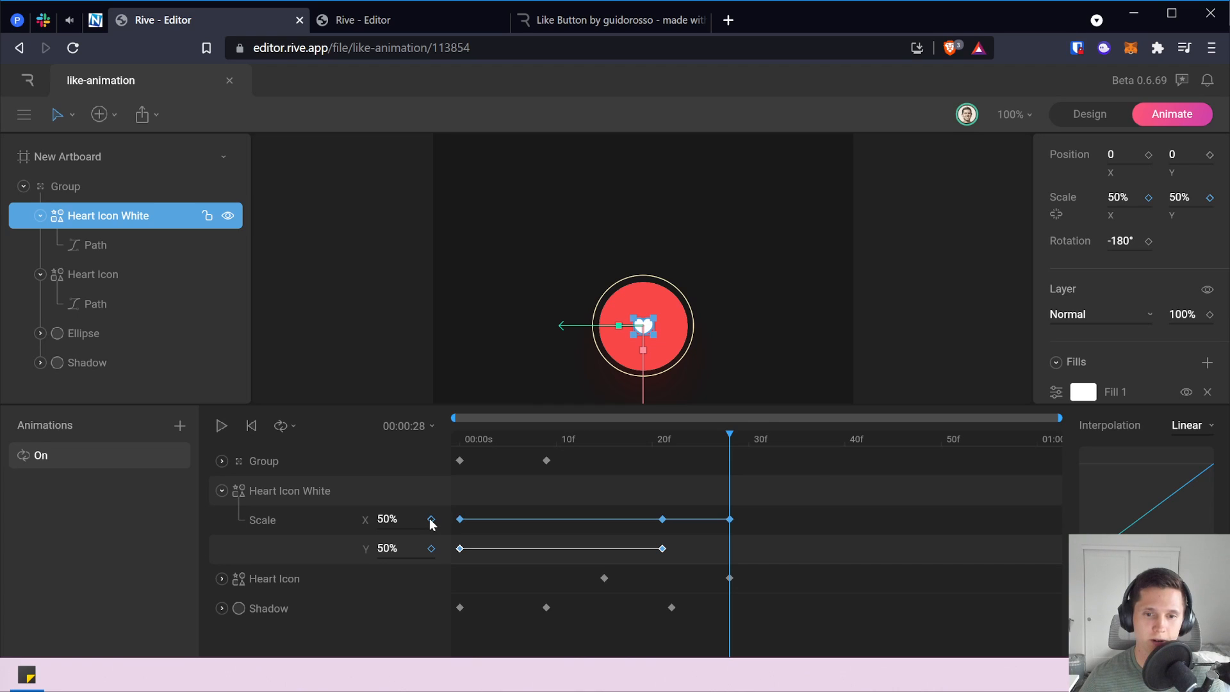
click(432, 548)
click(403, 517)
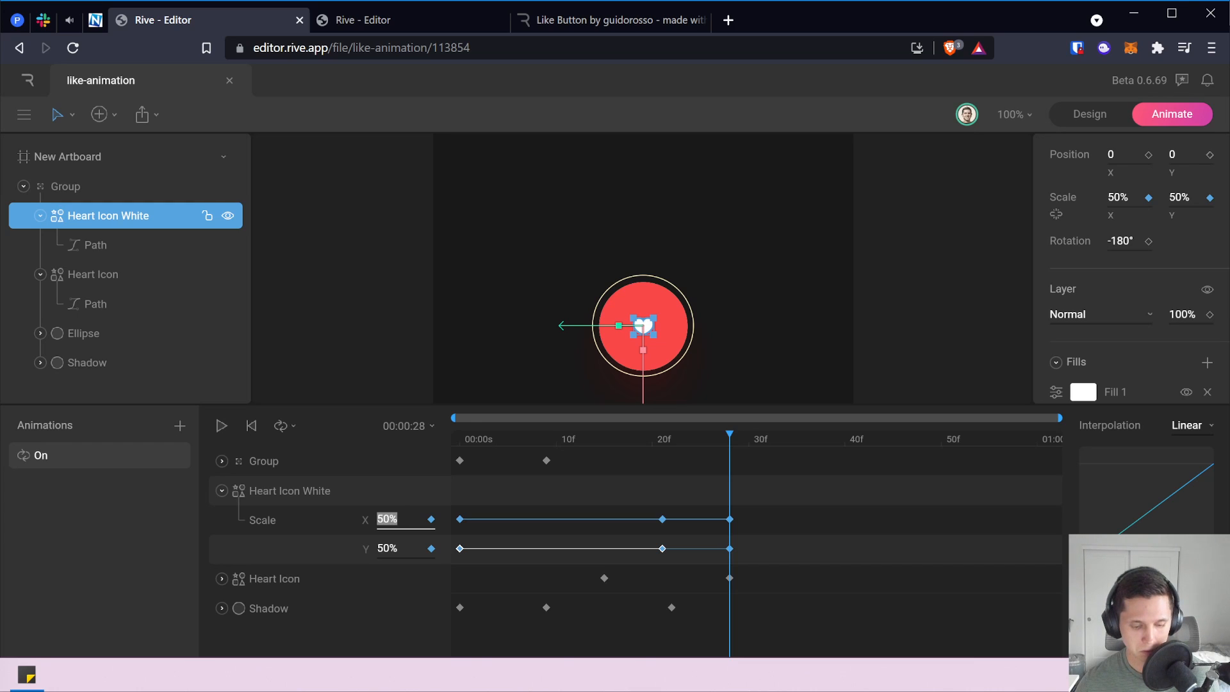
text(100)
key(Return)
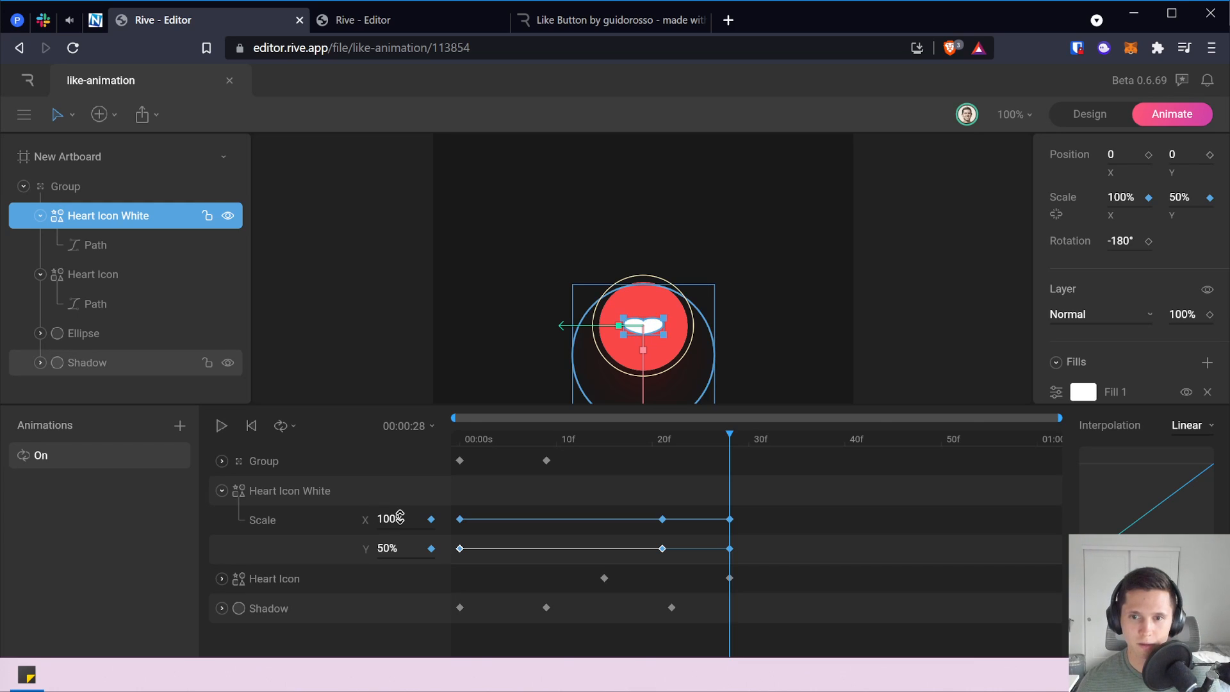
click(392, 548)
text(100)
key(Return)
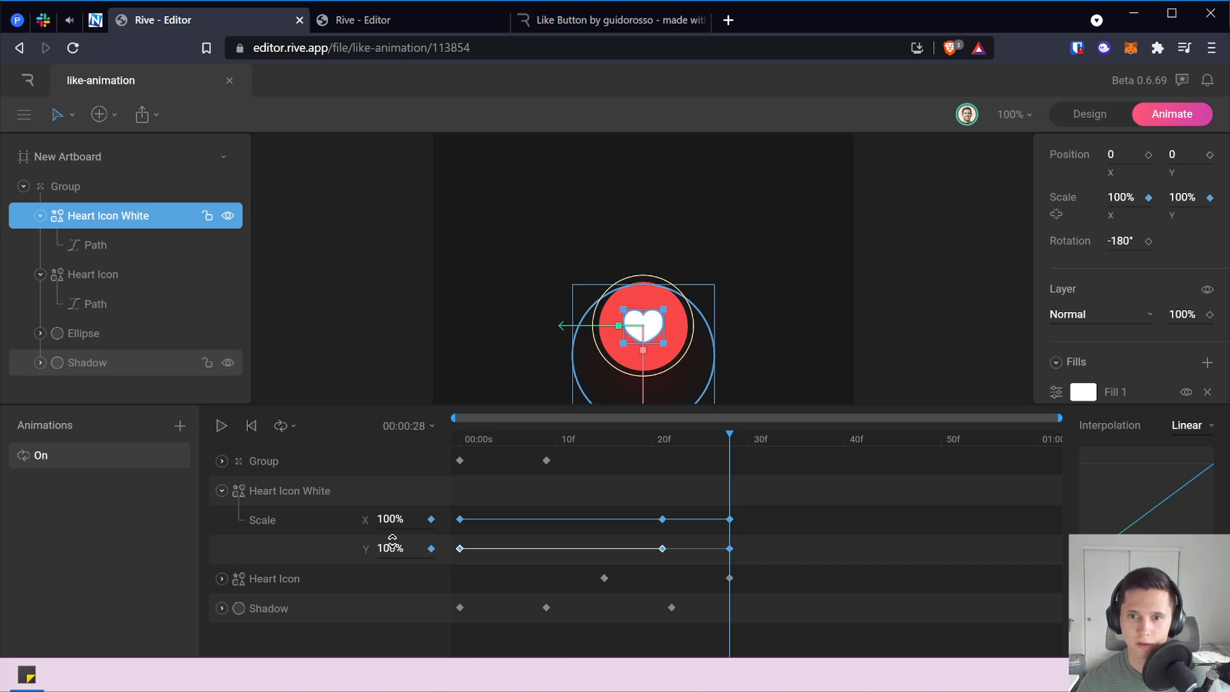
Glance at the published reference, clear the selection in like-animation, and play back the On animation.
click(417, 13)
click(570, 20)
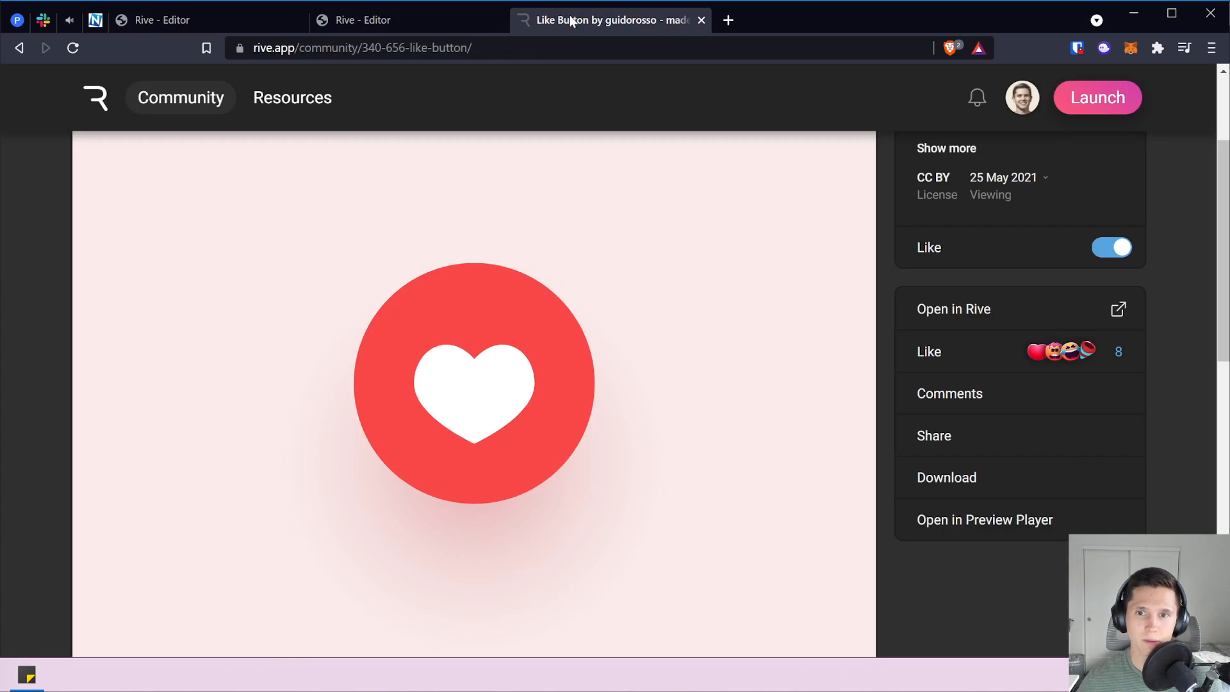
click(234, 24)
click(361, 356)
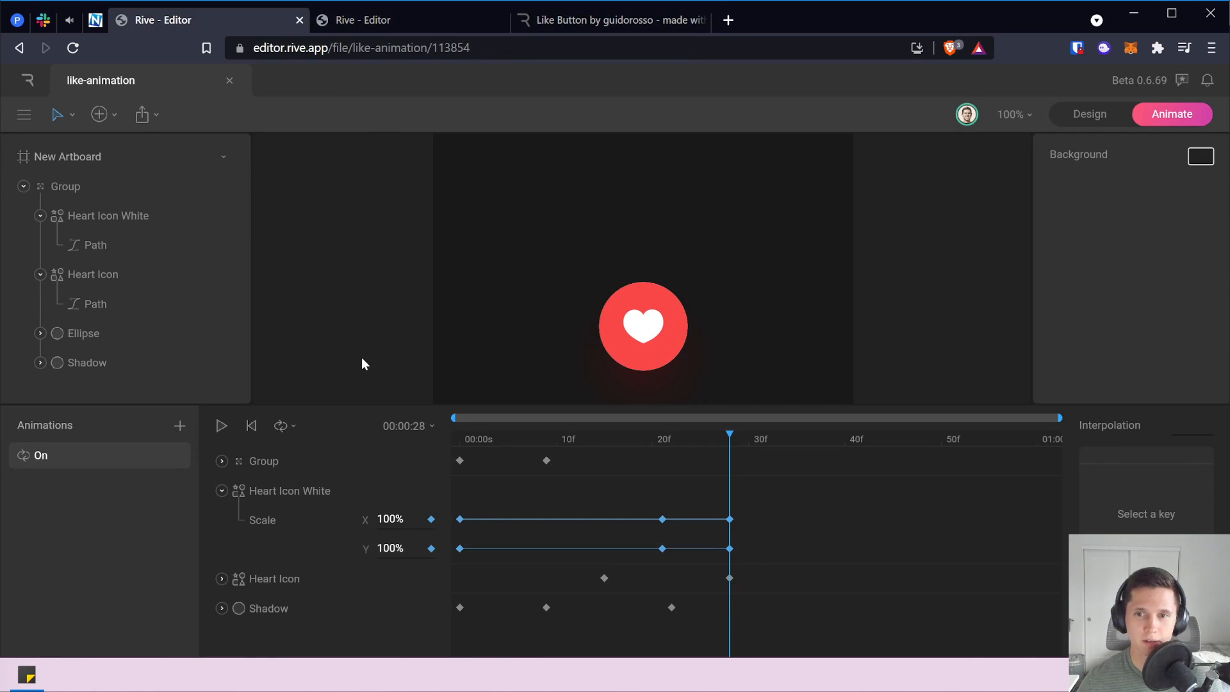
click(220, 429)
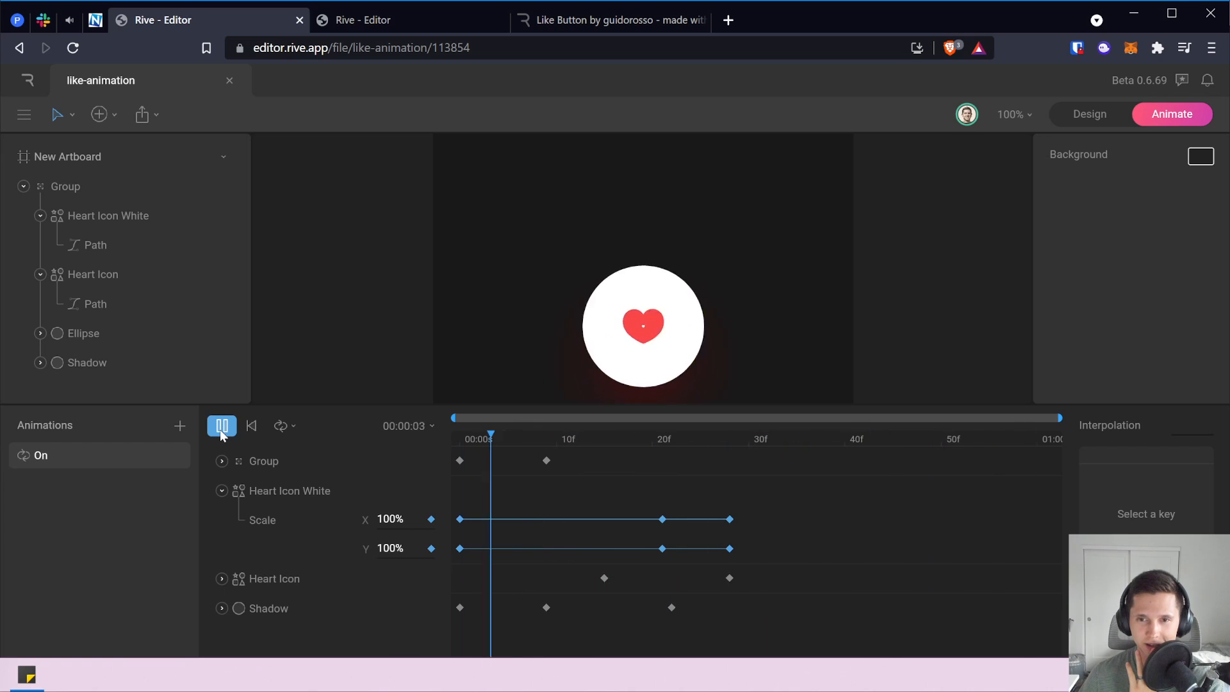
click(221, 429)
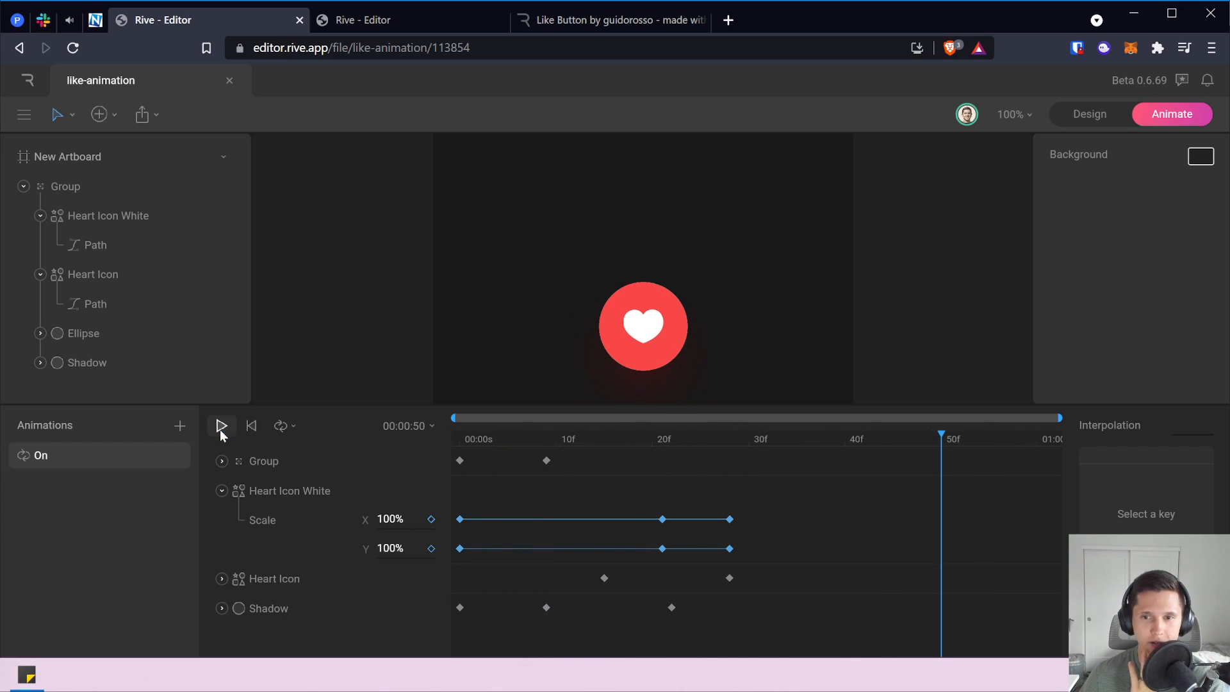
In the reference file's Animate mode, play the On animation and examine Heart Icon White's scale keys, stopping at 00:00:15.
click(480, 13)
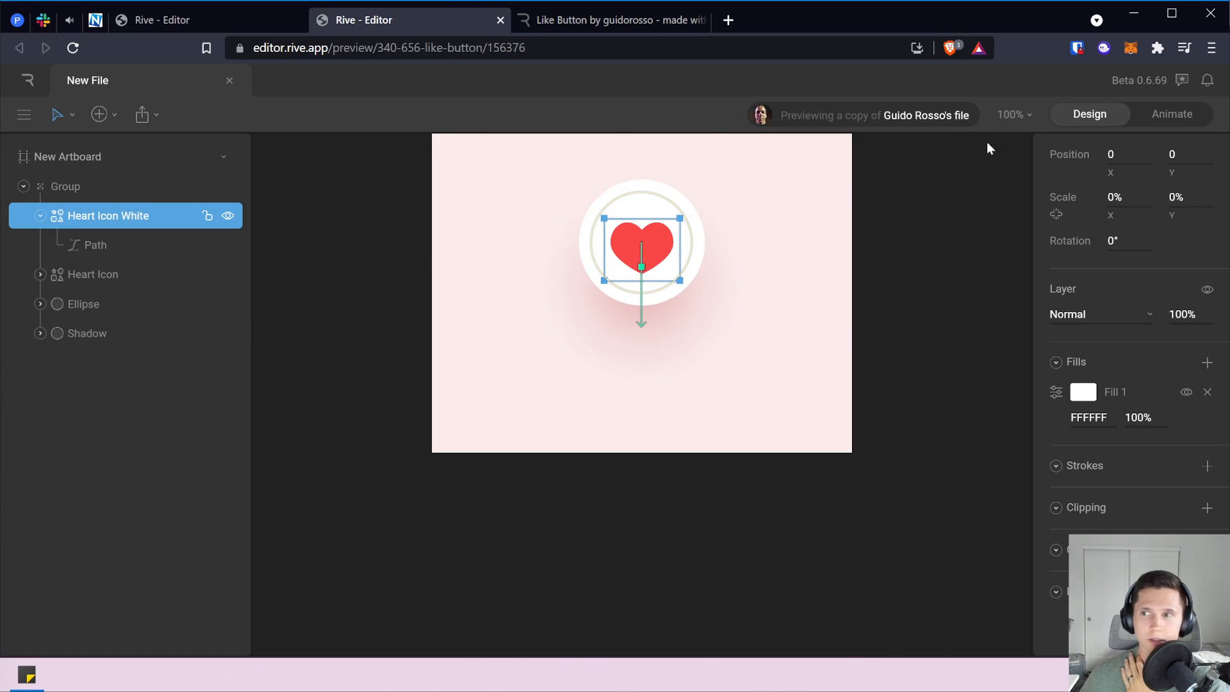
click(1156, 114)
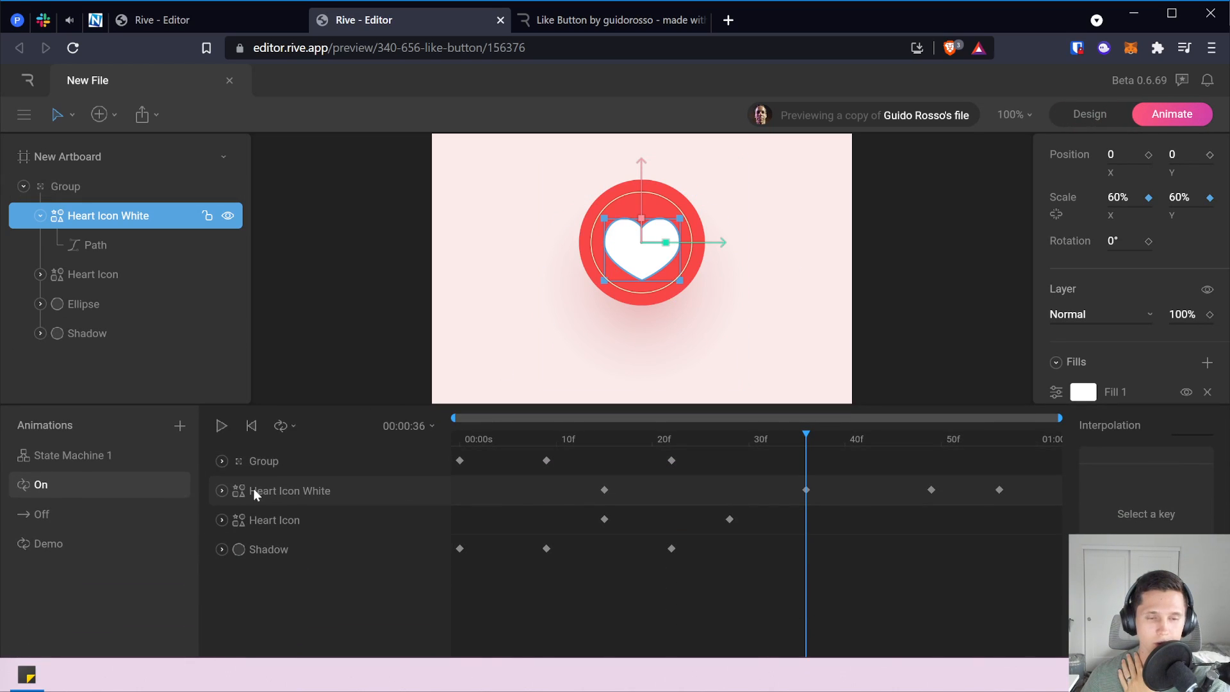
drag(728, 440, 439, 437)
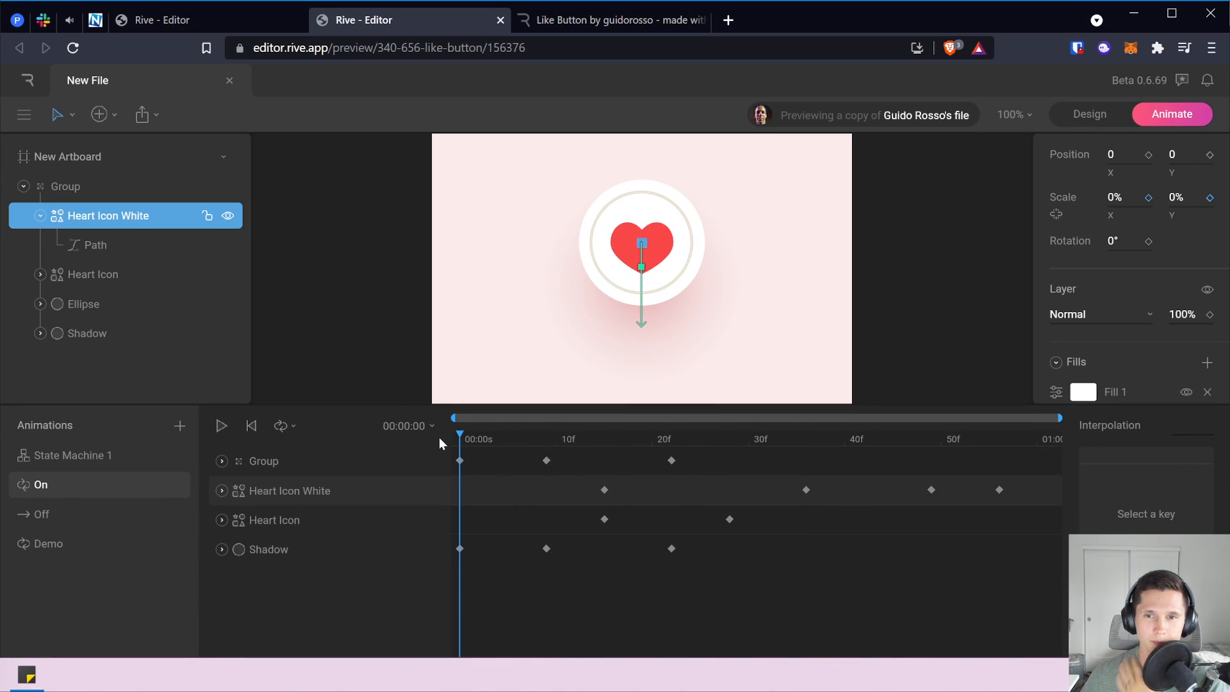
key(space)
key(space)
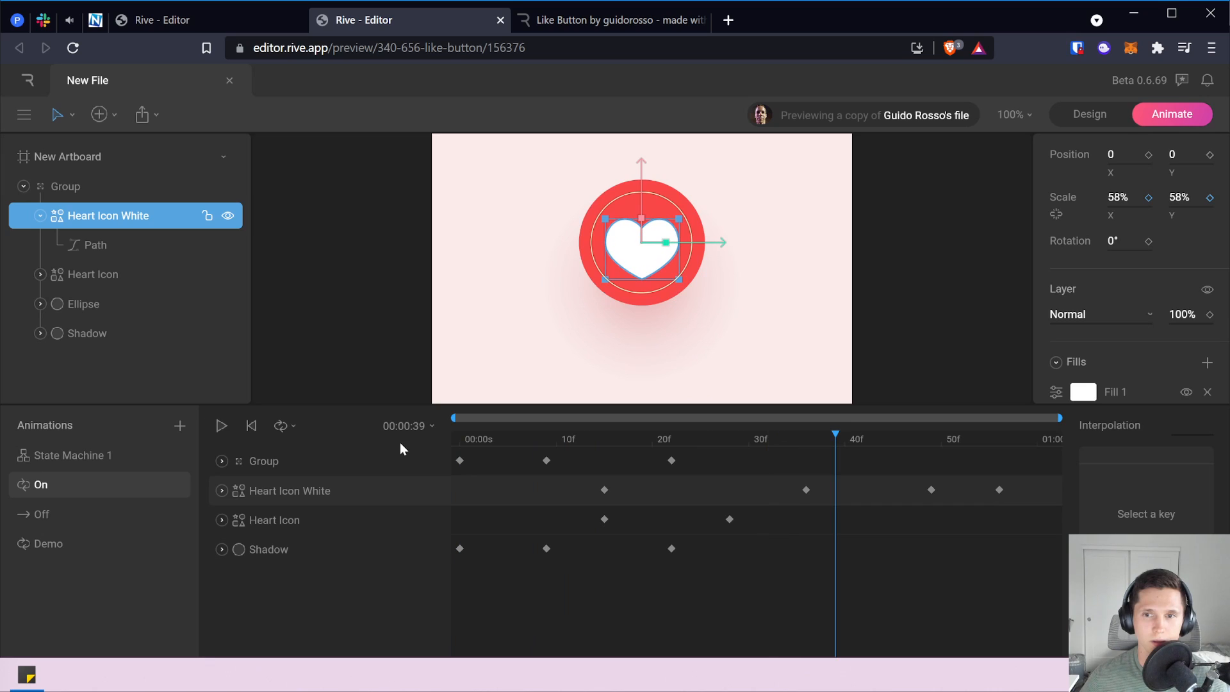
click(681, 437)
drag(602, 441, 451, 440)
click(221, 491)
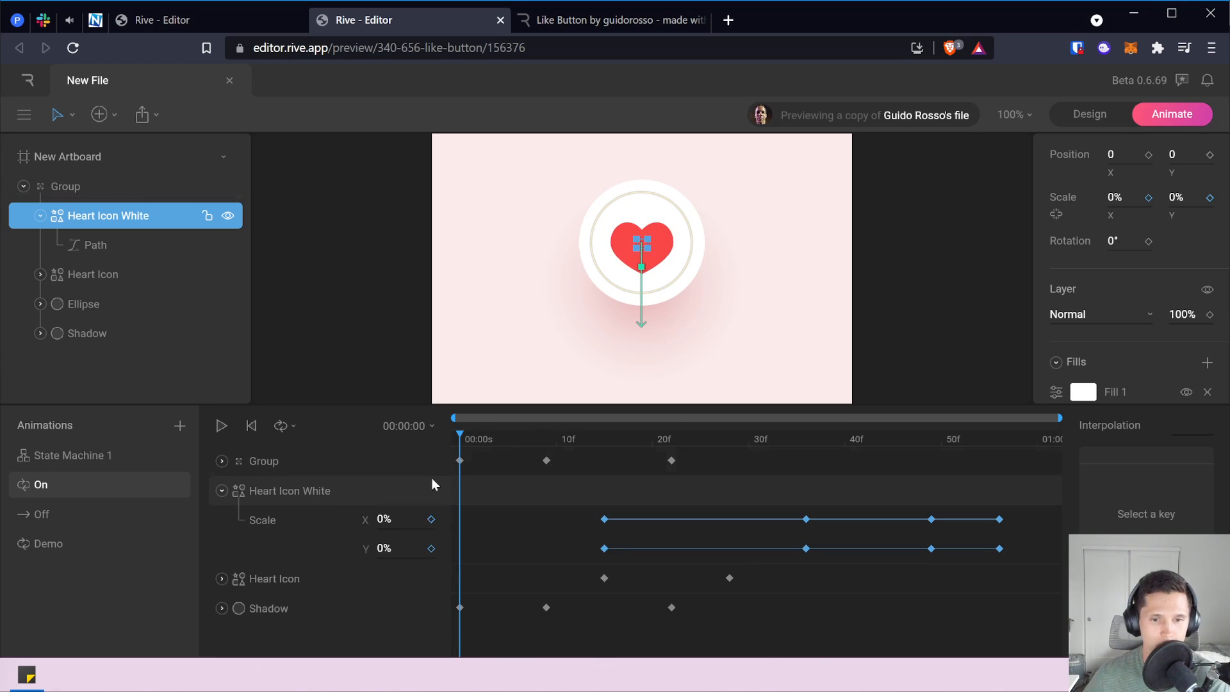
mouse_move(592, 437)
mouse_down()
mouse_move(609, 436)
mouse_move(603, 446)
mouse_up()
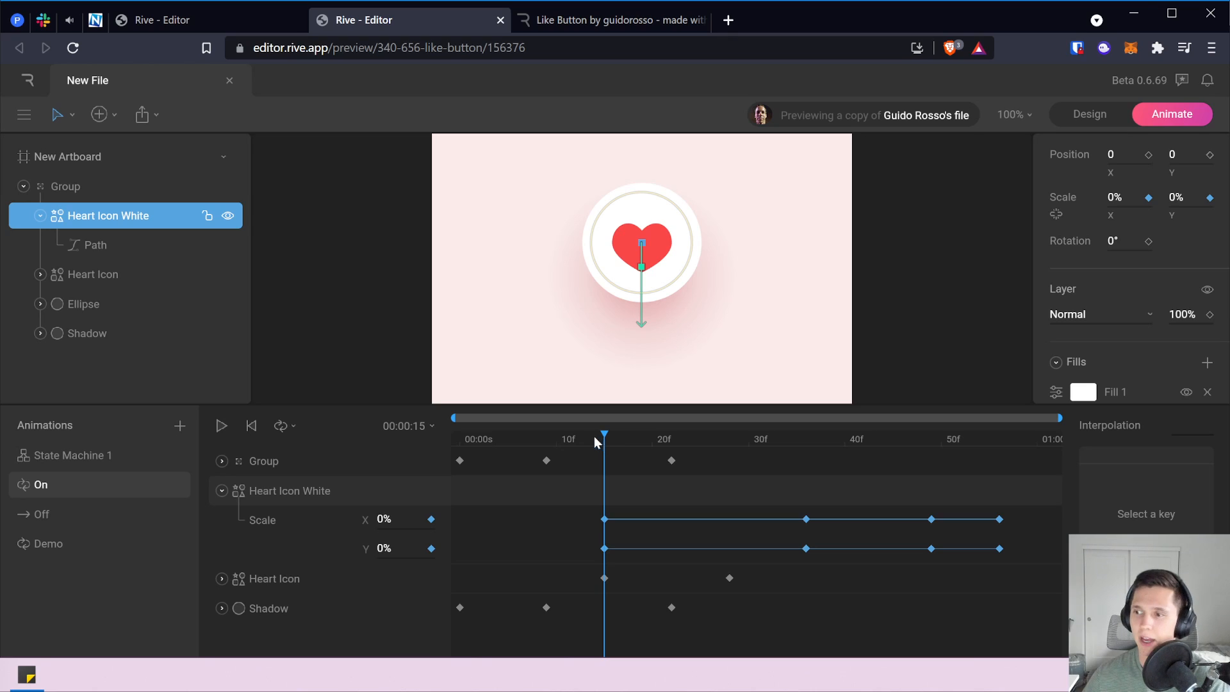
In like-animation, key the X and Y scale of Heart Icon White at 0% at 00:00:15 and scrub up to that frame.
click(174, 20)
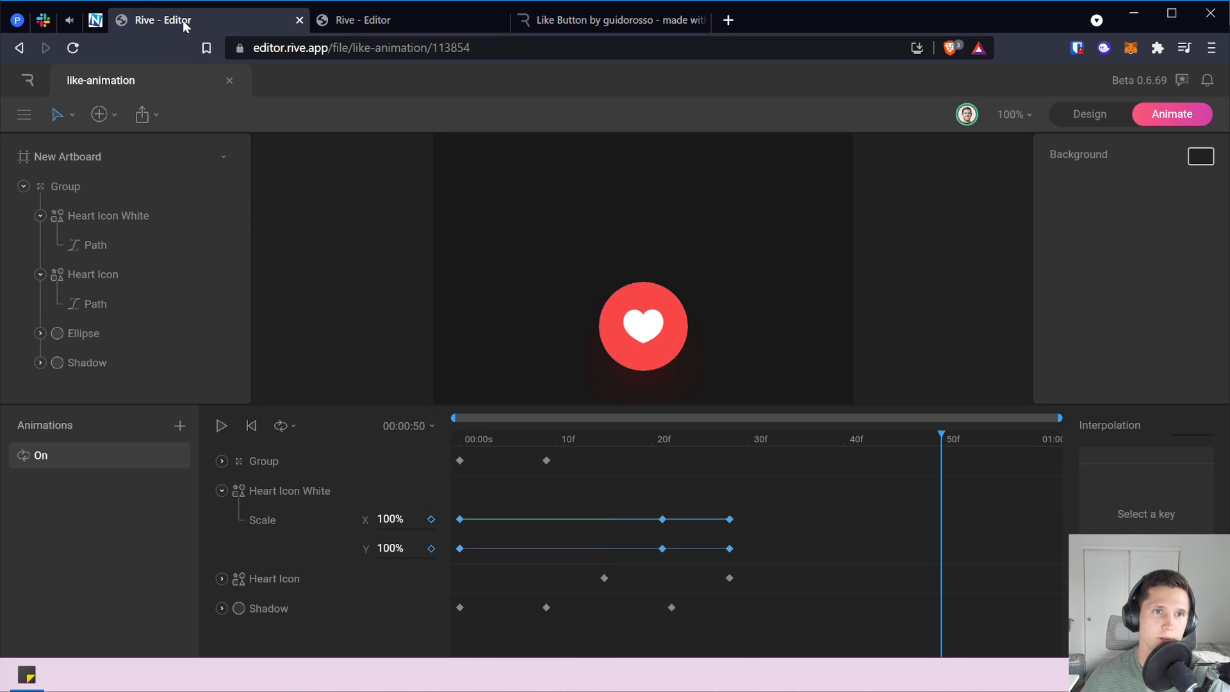
click(545, 439)
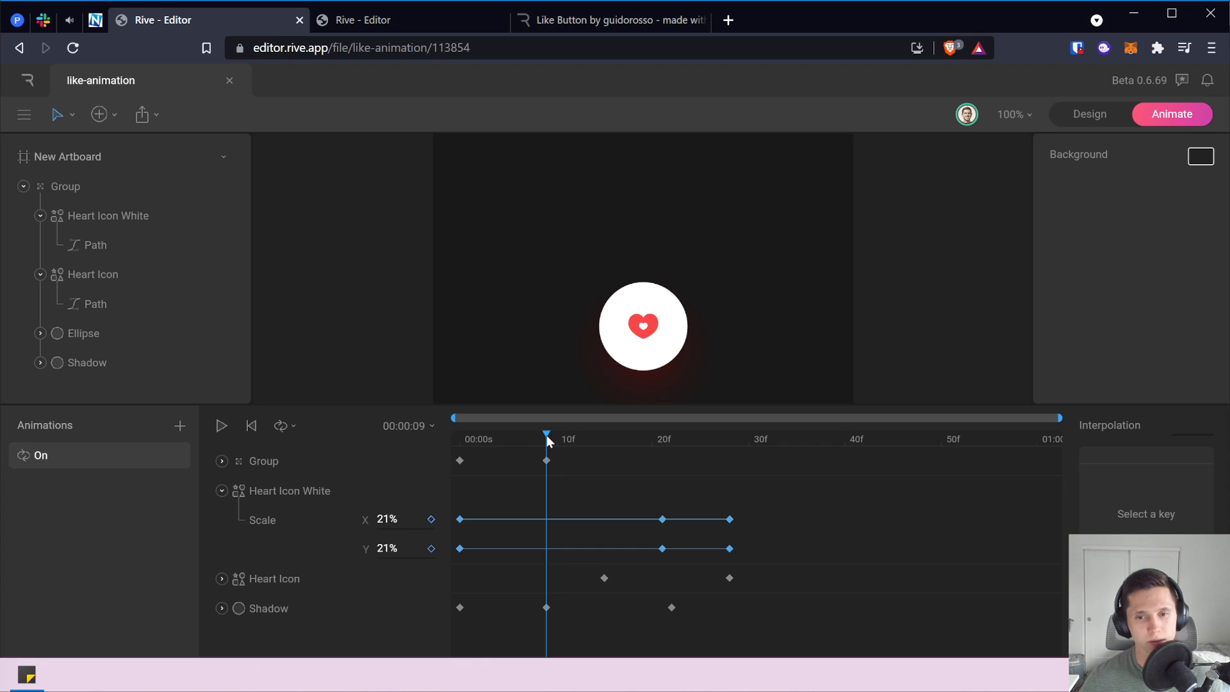
key(period)
key(period)
key(period)
key(period)
key(period)
key(period)
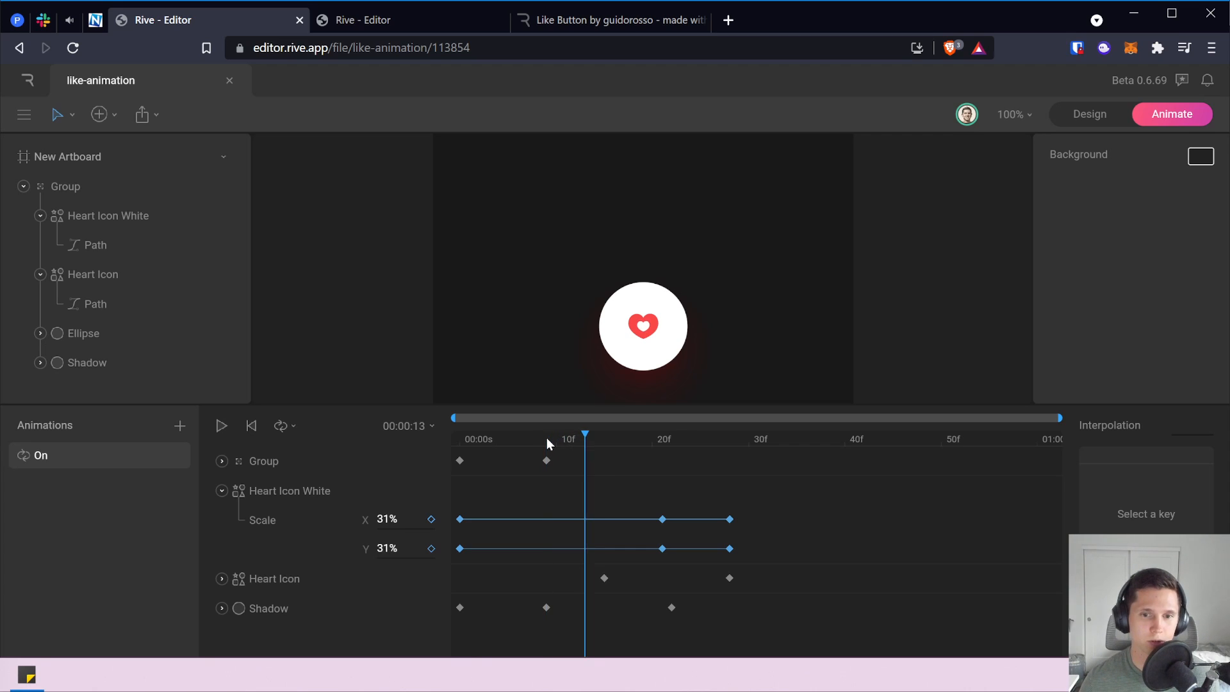
click(431, 518)
click(432, 548)
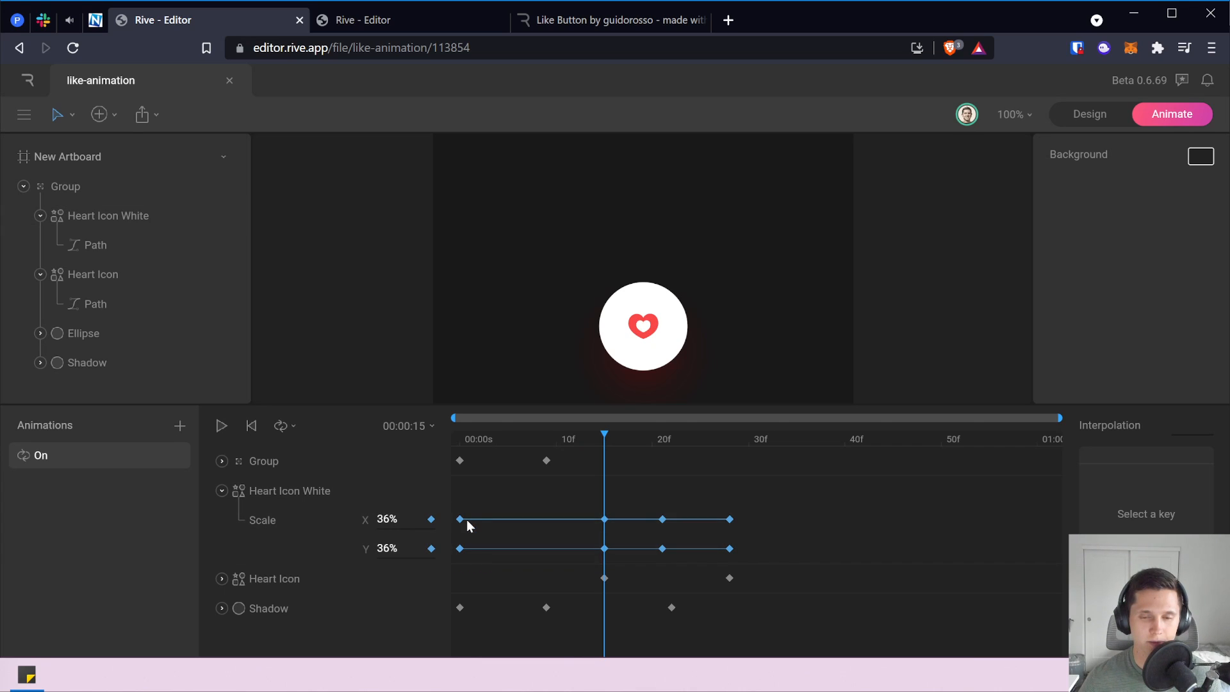
click(395, 518)
text(0)
key(Return)
click(387, 548)
text(0)
key(Return)
drag(490, 437, 606, 434)
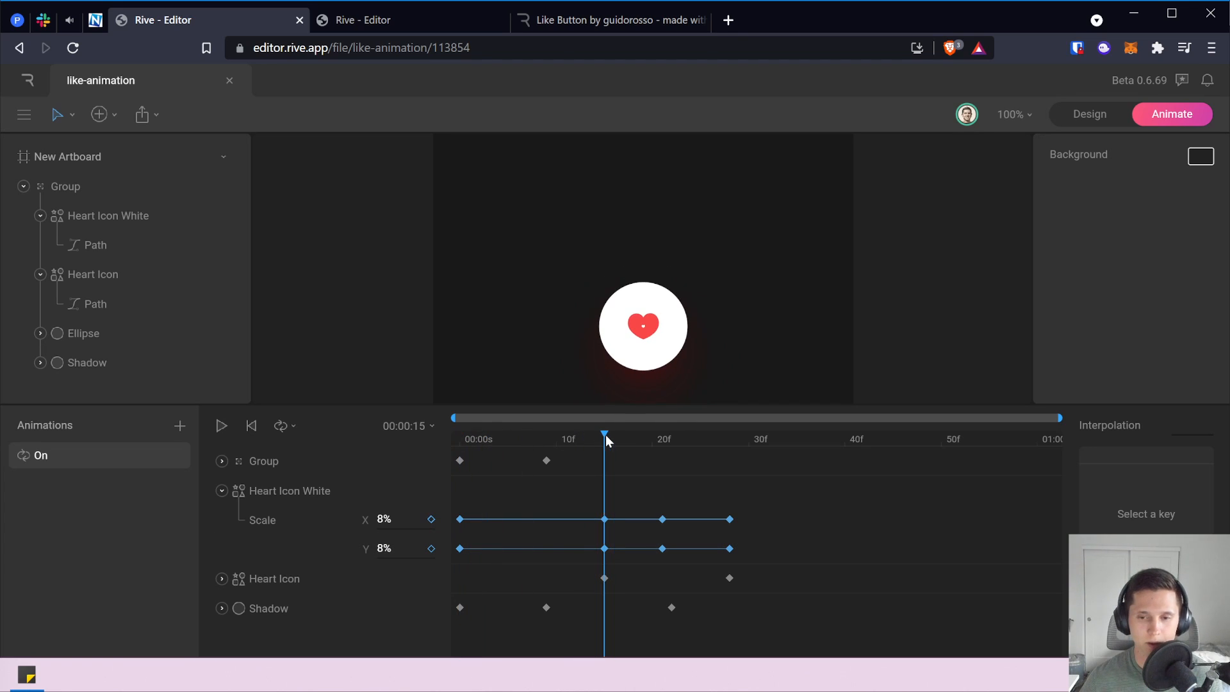
Check the reference's Heart Icon White scale at 00:00:36, then key its X and Y scale at 100% on that frame in like-animation.
click(428, 23)
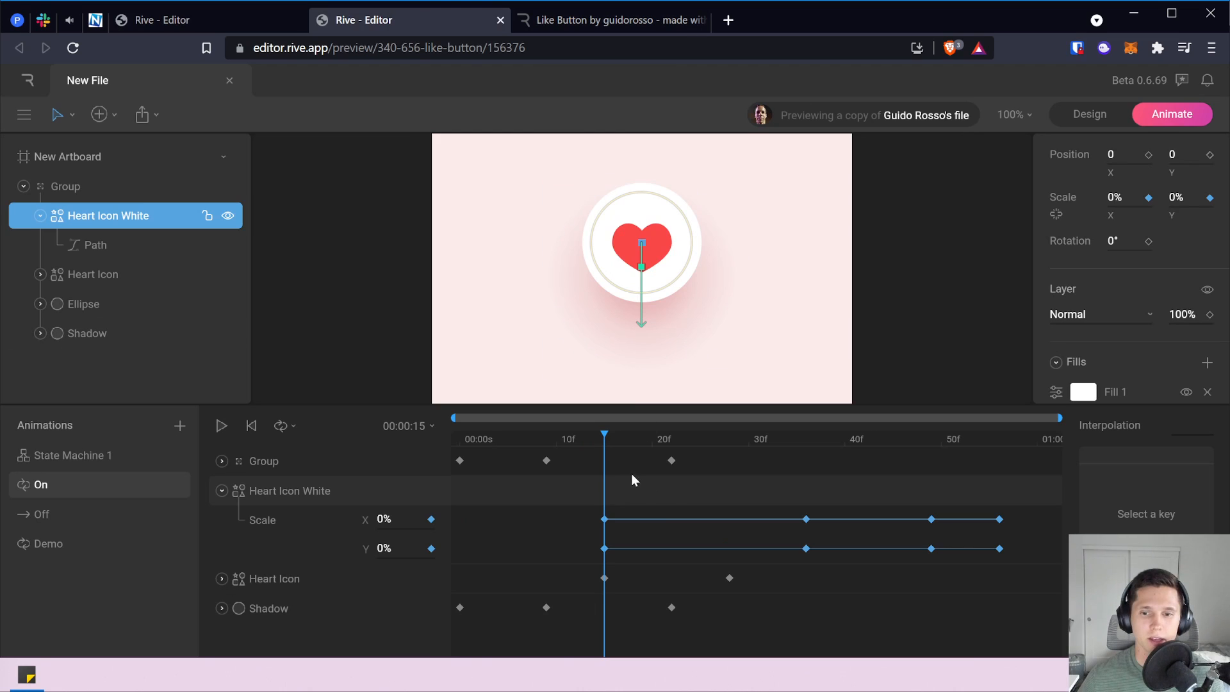
drag(605, 436, 805, 435)
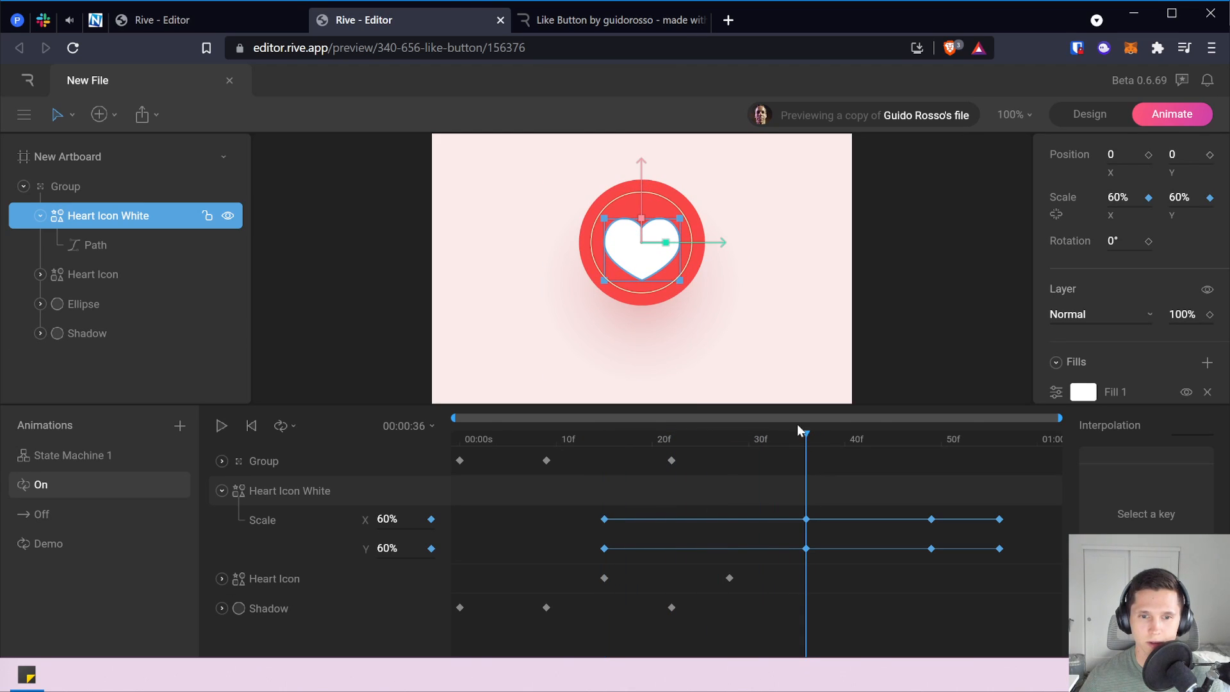
click(207, 13)
drag(747, 441, 804, 434)
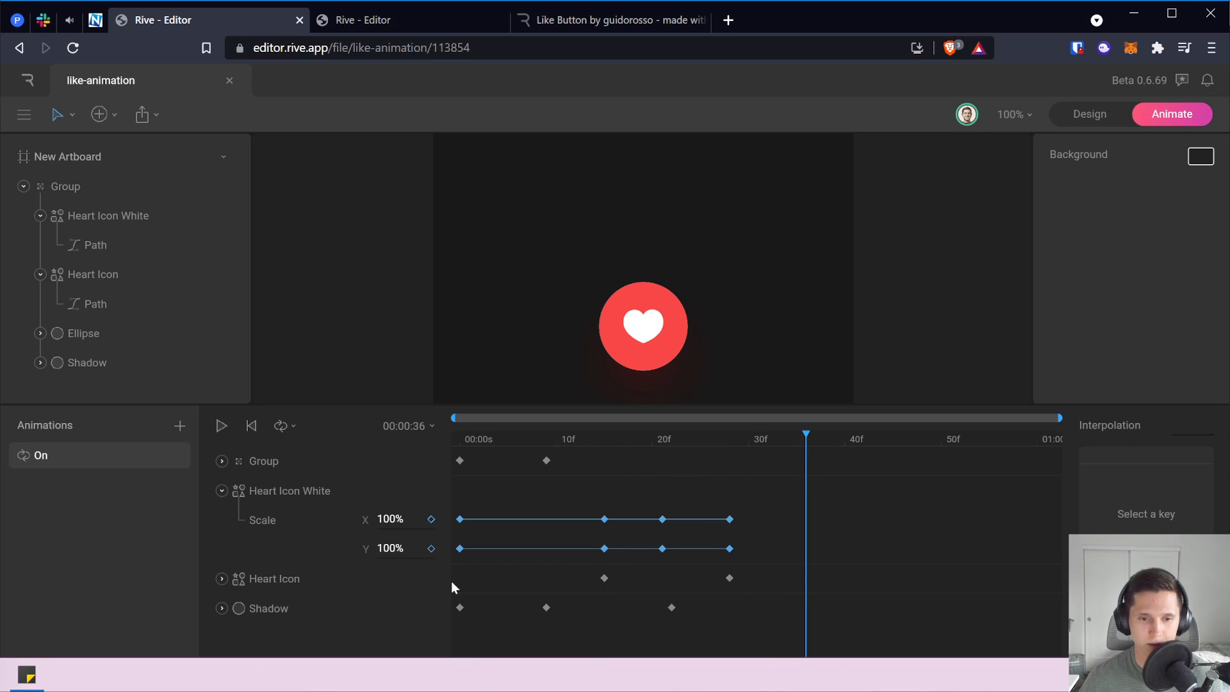
click(431, 519)
click(431, 548)
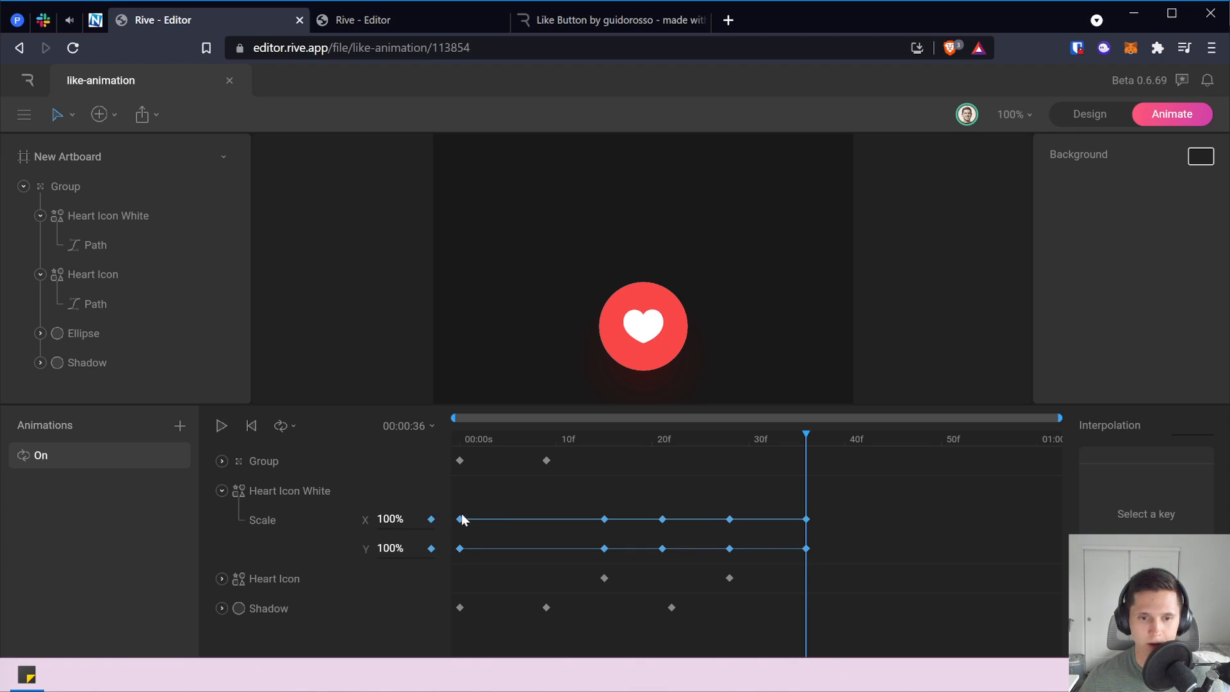
Set Heart Icon White's X and Y scale keys at 00:00:36 to 60%.
click(413, 518)
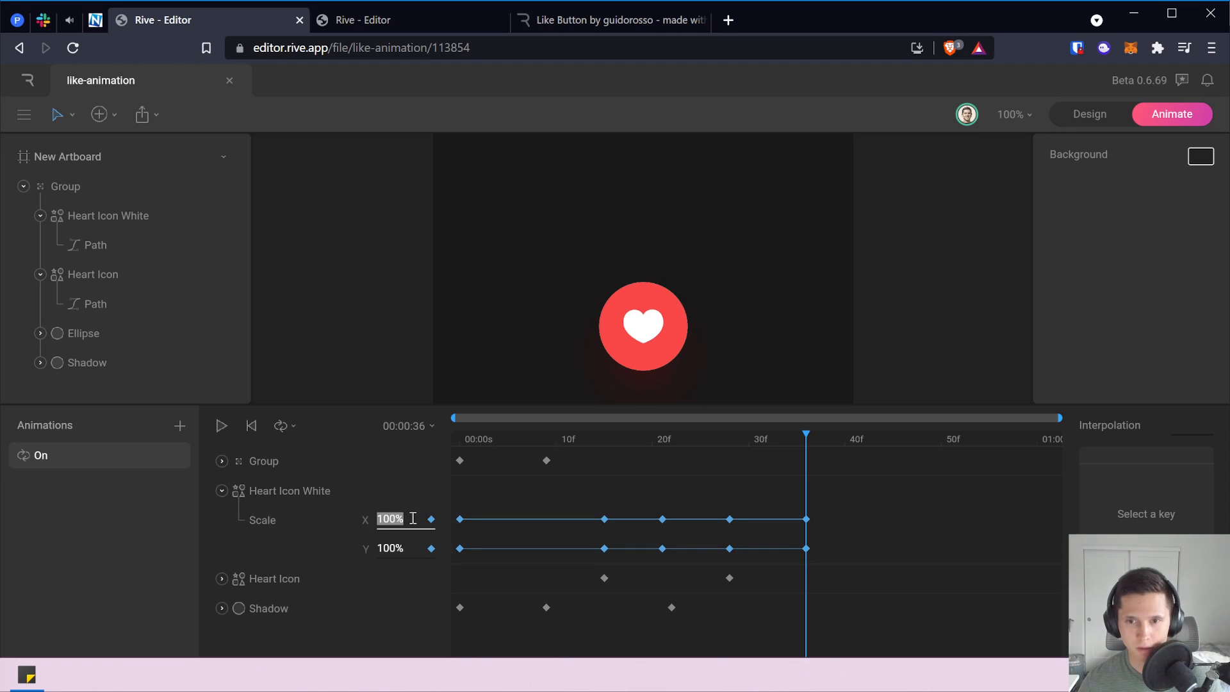
text(60)
key(Return)
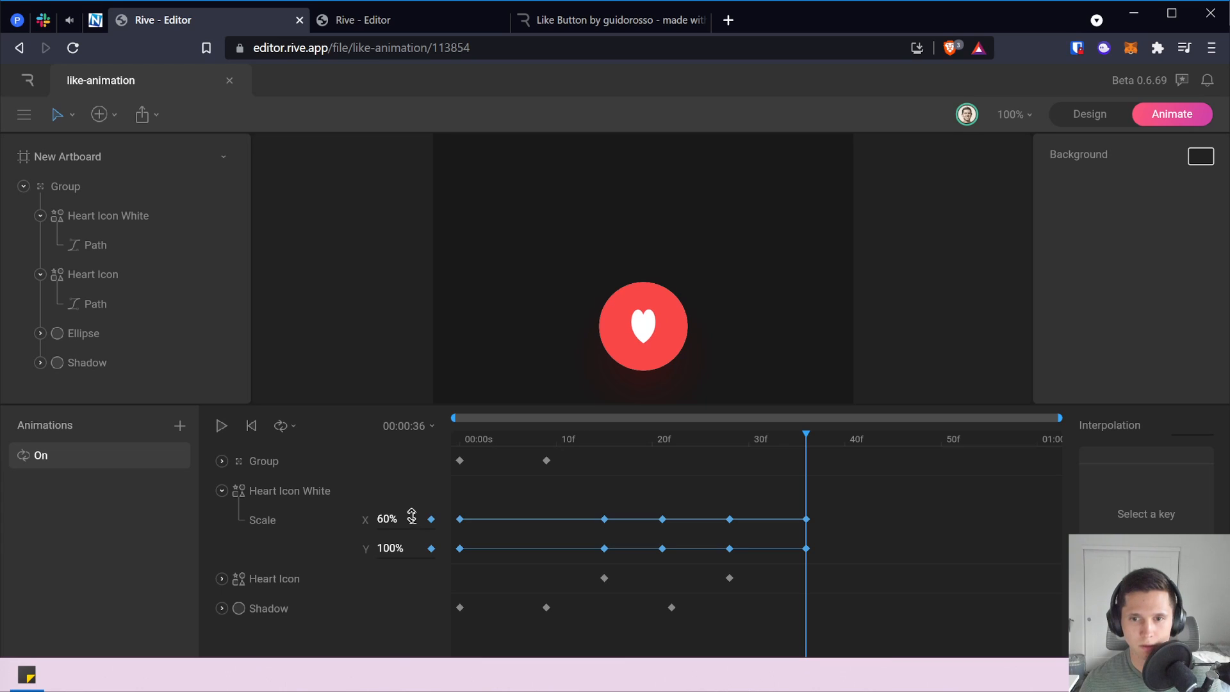
click(385, 555)
click(386, 546)
text(60)
key(Return)
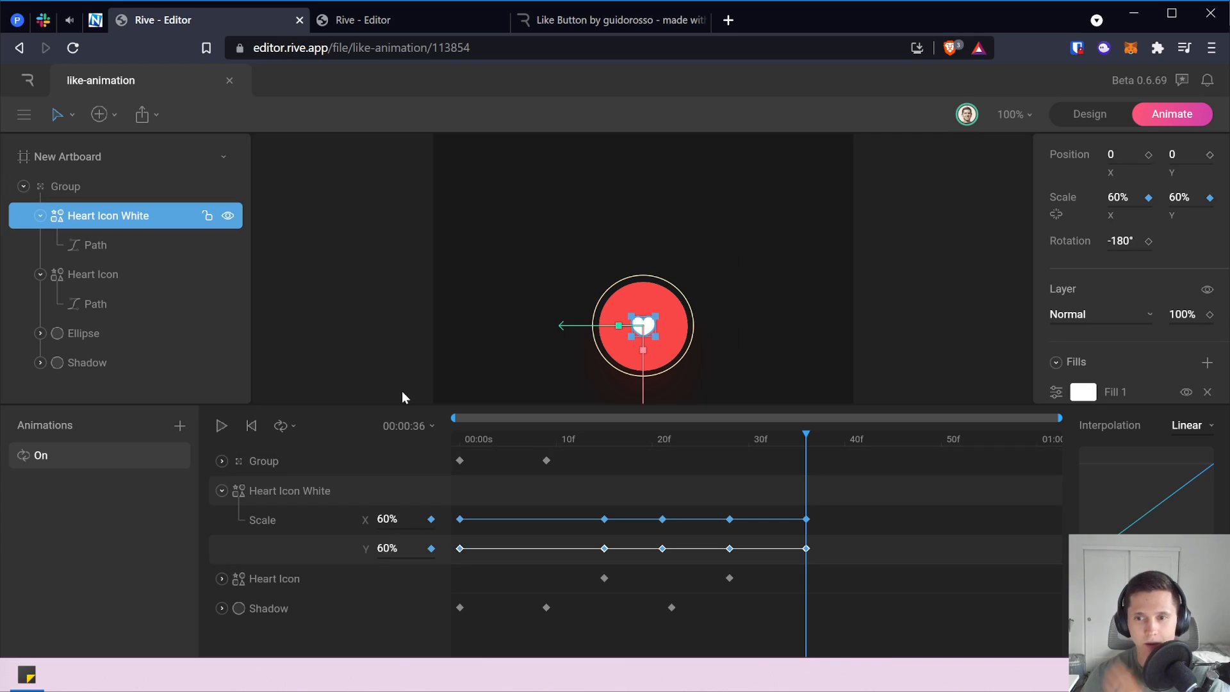
Compare with the reference file and set Heart Icon White's X and Y scale at 00:00:36 to 100% in like-animation.
click(410, 18)
click(252, 20)
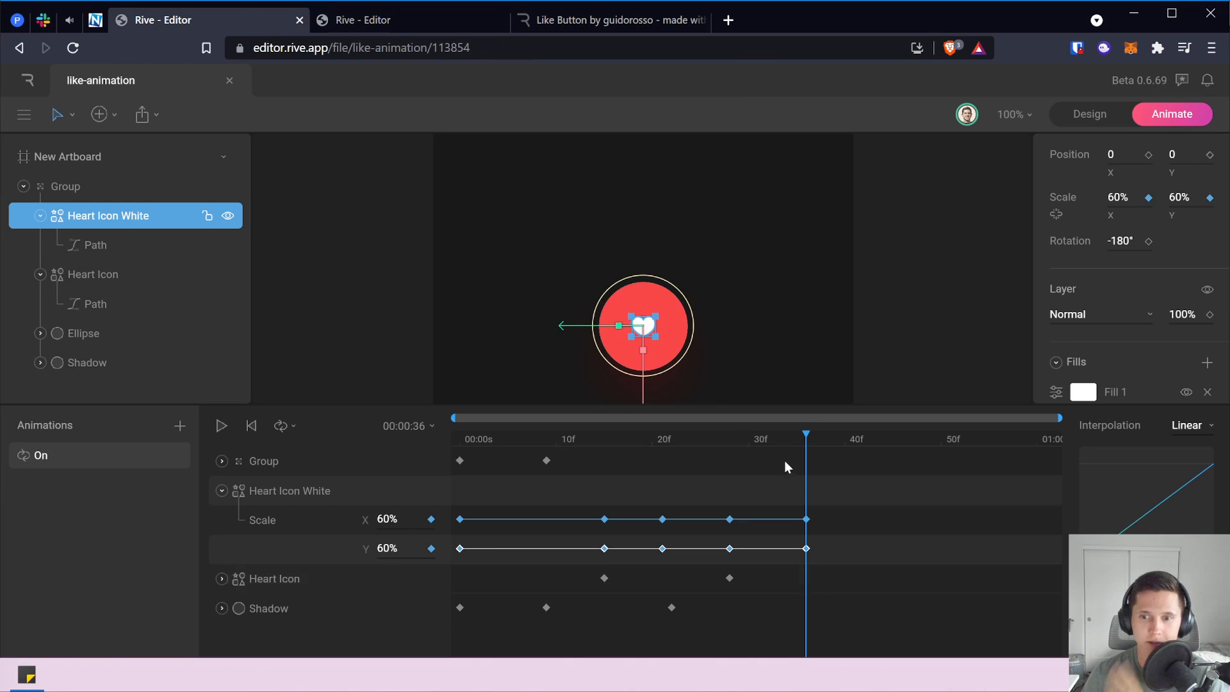
click(386, 519)
click(386, 519)
text(100)
key(Return)
click(386, 547)
text(100)
key(Return)
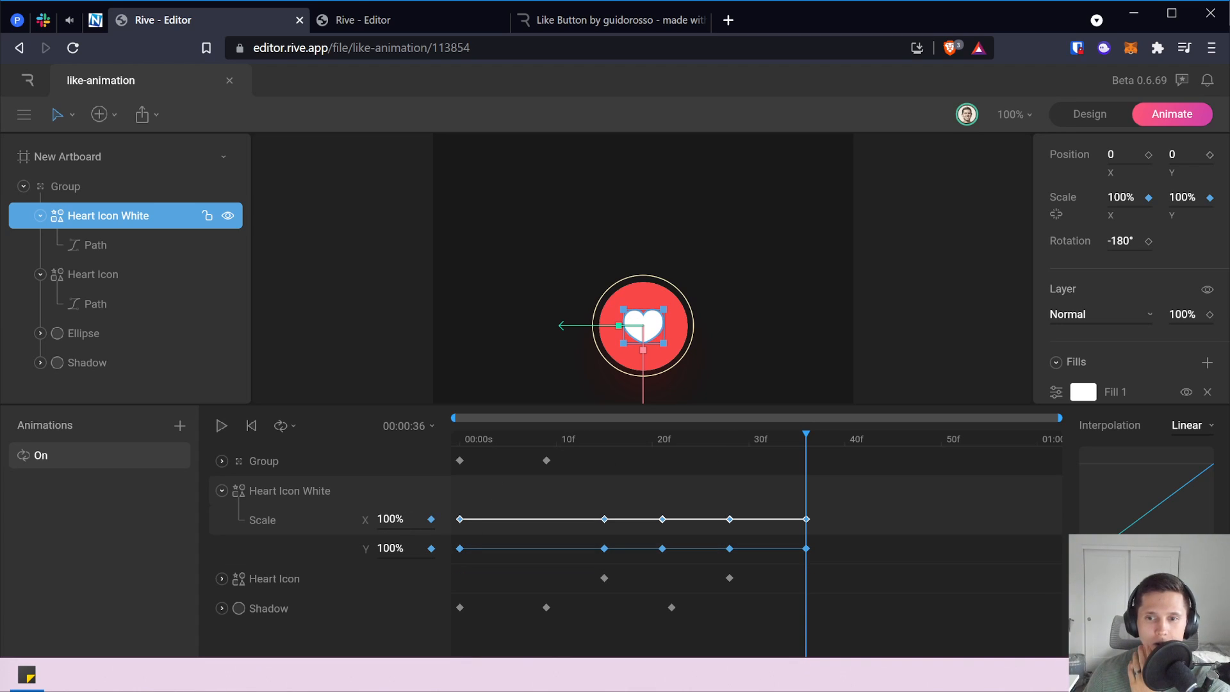
Compare with the reference again and delete Heart Icon White's X and Y scale keys at 00:00:21 in like-animation.
click(355, 19)
click(249, 13)
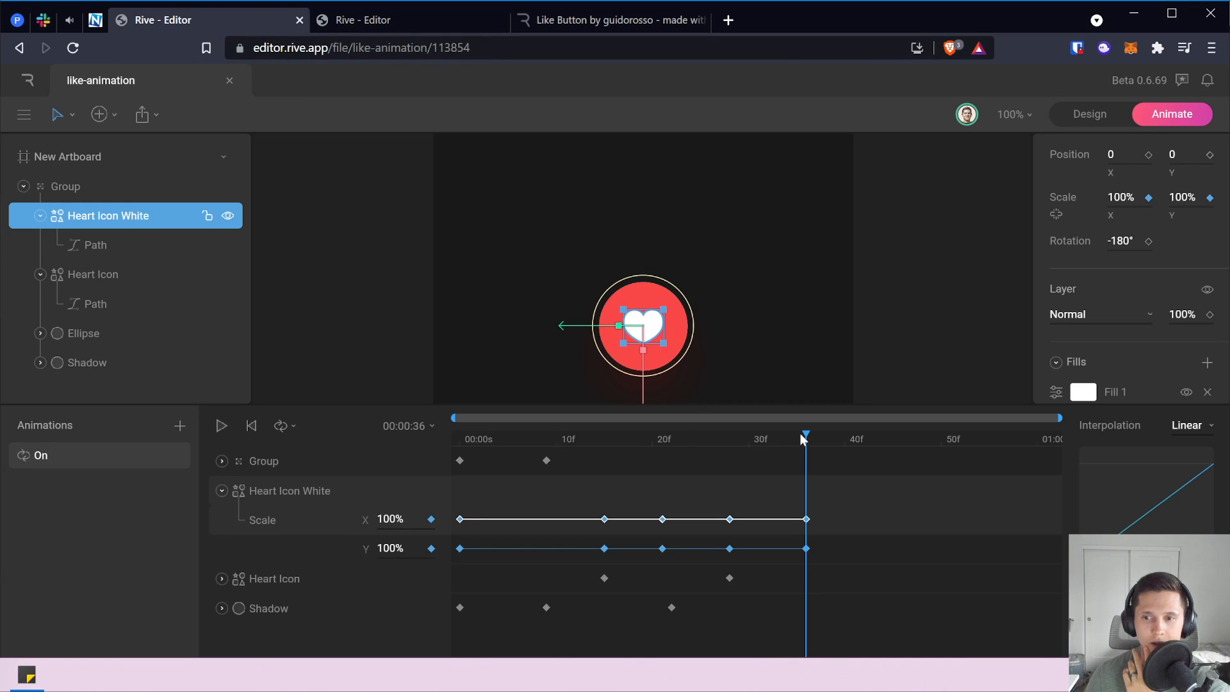
click(418, 23)
click(277, 29)
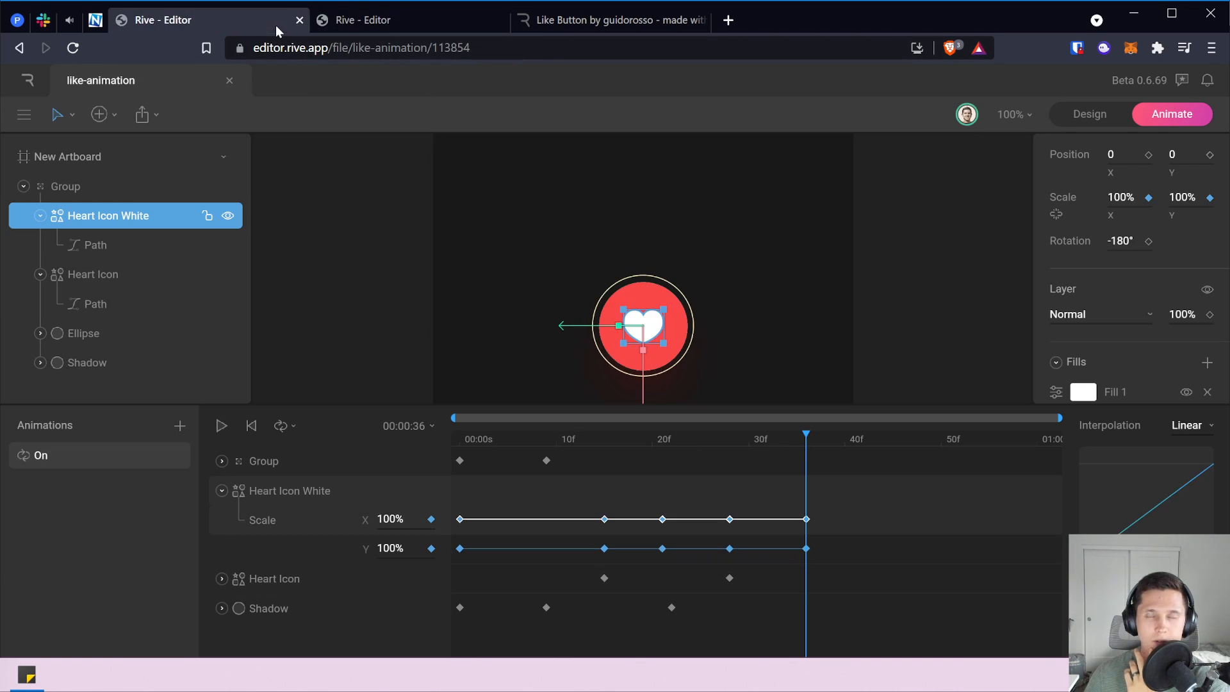
click(651, 436)
click(662, 437)
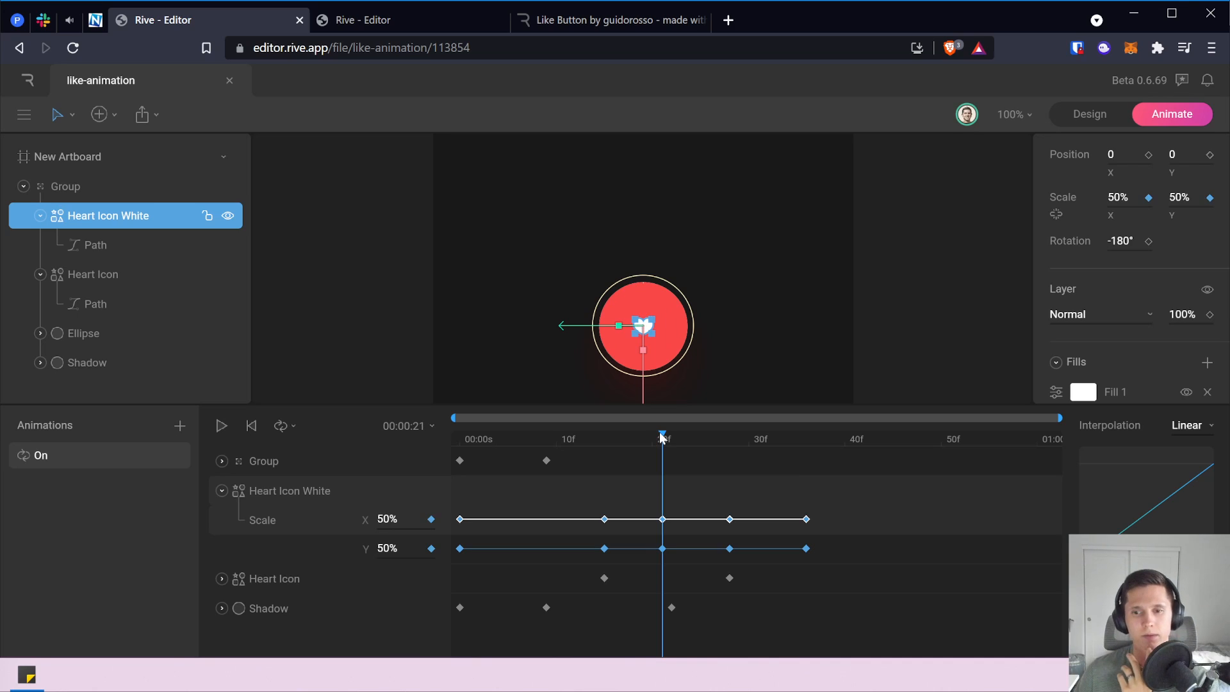
click(663, 519)
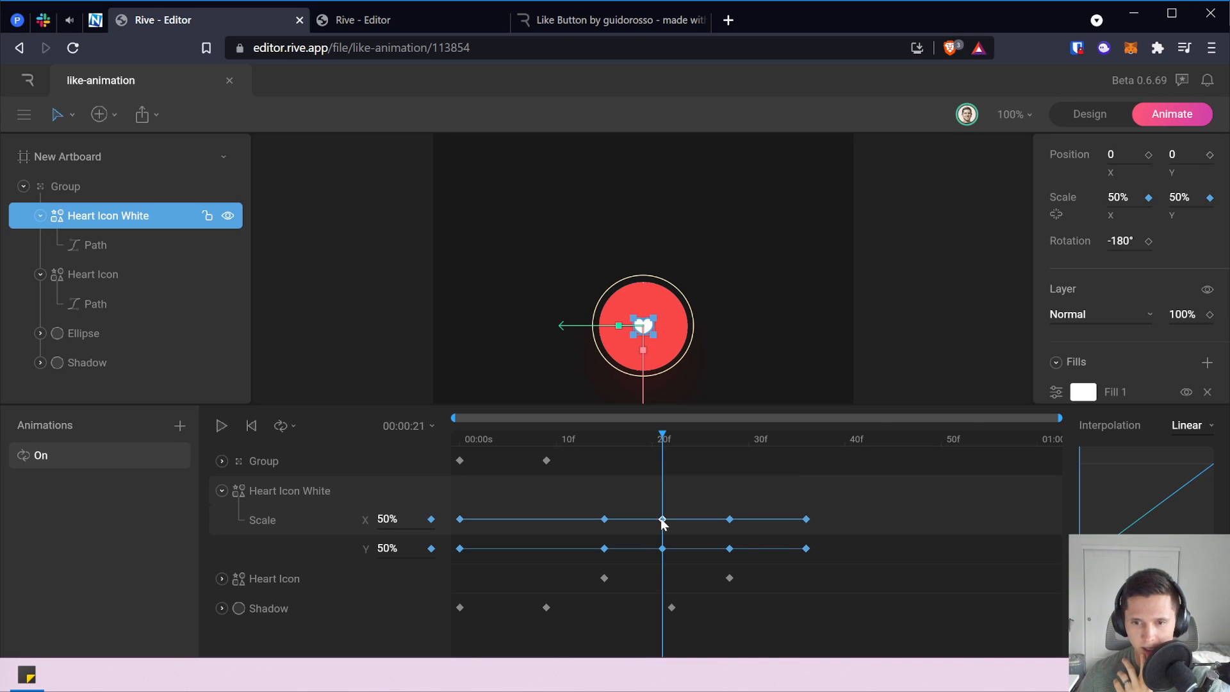
key(Delete)
click(661, 549)
key(Delete)
Check the reference's scale keys and delete Heart Icon White's X and Y scale keys at 00:00:28 in like-animation.
drag(601, 437, 672, 439)
click(731, 438)
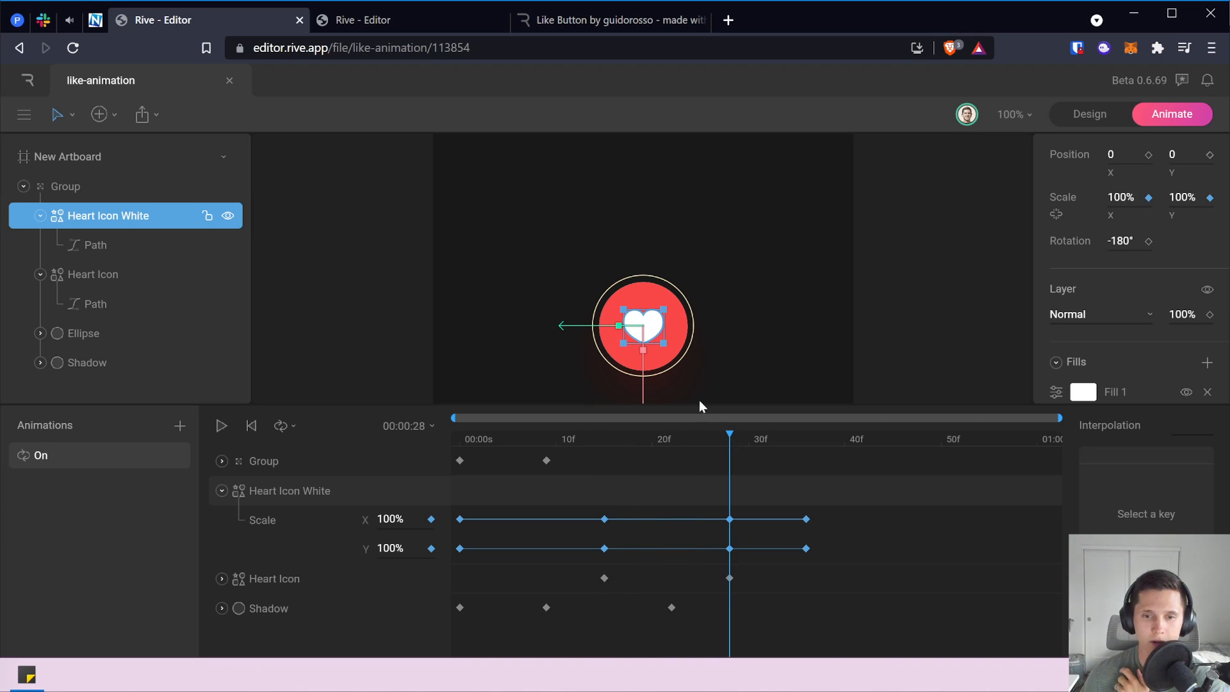
click(364, 23)
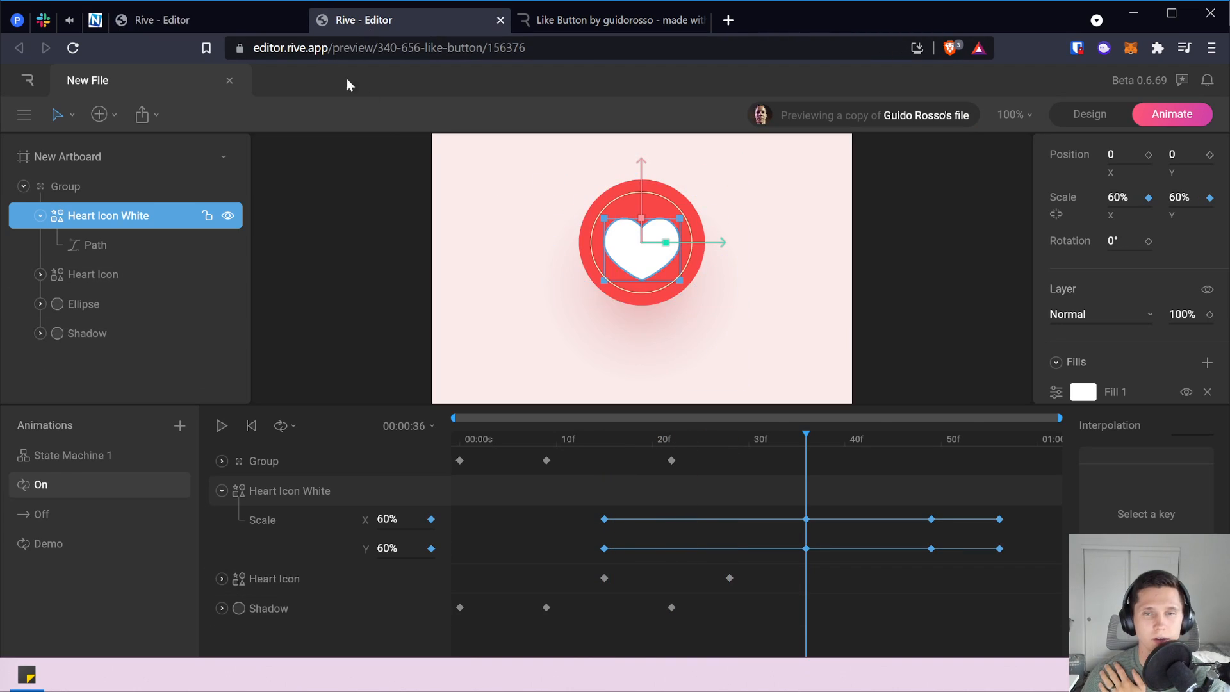
click(226, 24)
click(728, 519)
key(Delete)
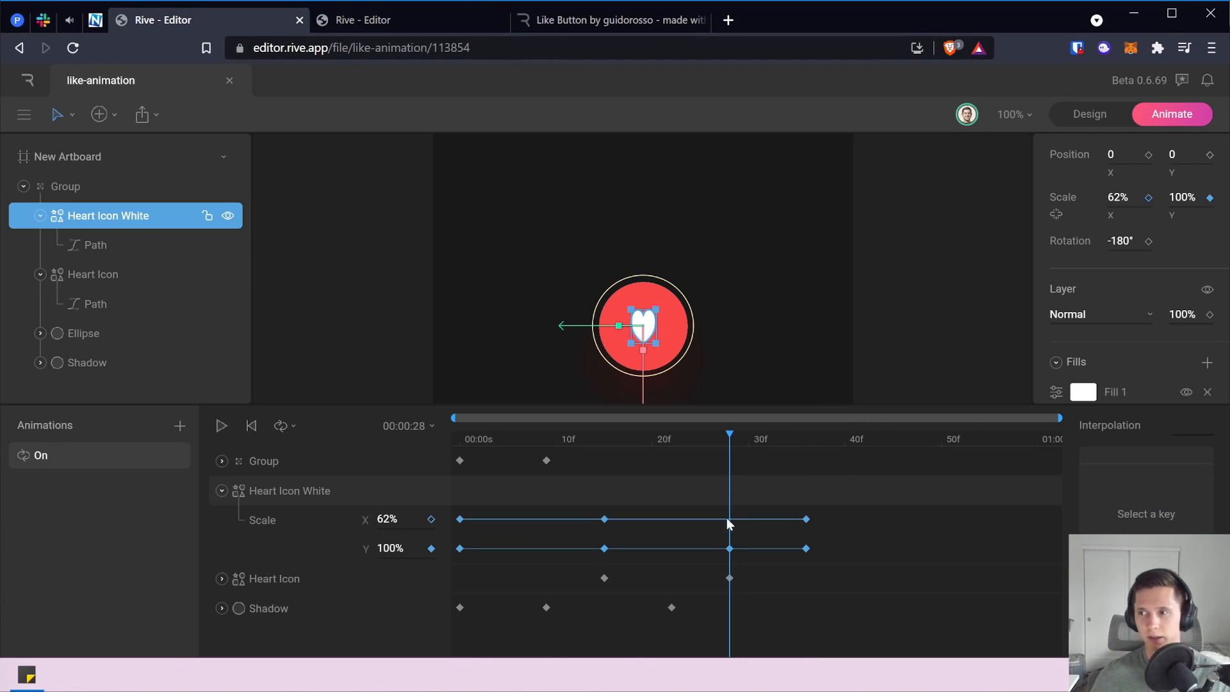
click(729, 548)
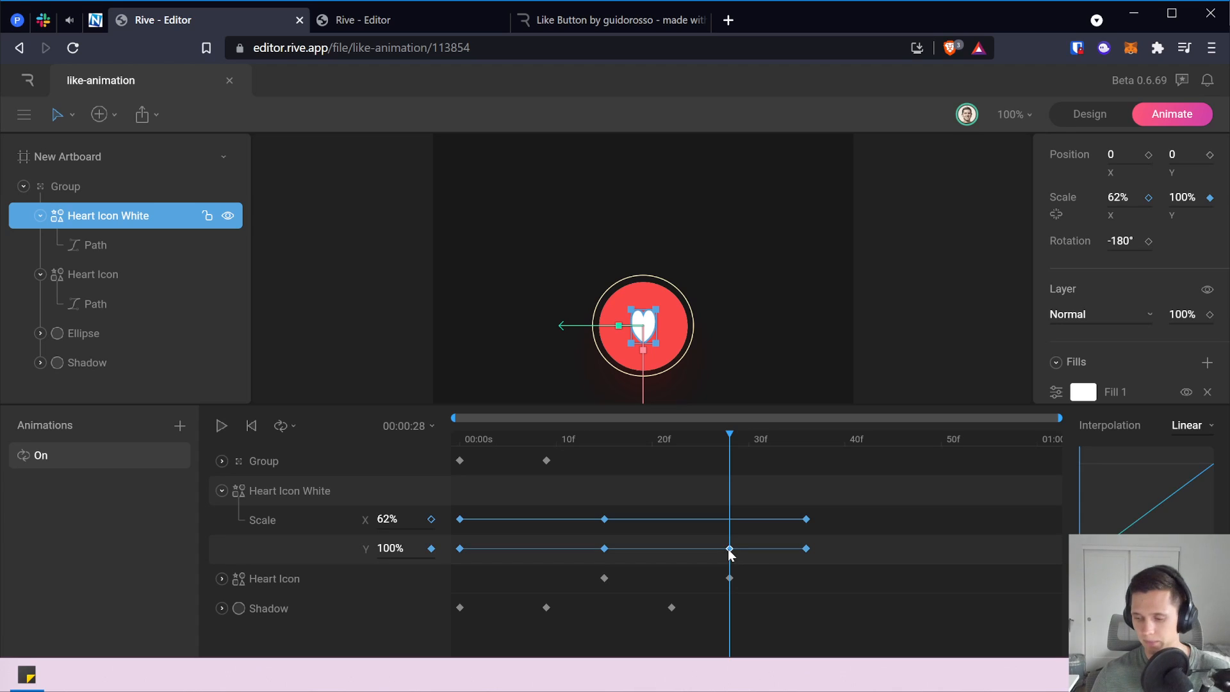
key(Delete)
Check the reference's scale at 00:00:49 and add X and Y scale keys for Heart Icon White on that frame in like-animation.
drag(724, 434, 932, 444)
click(338, 20)
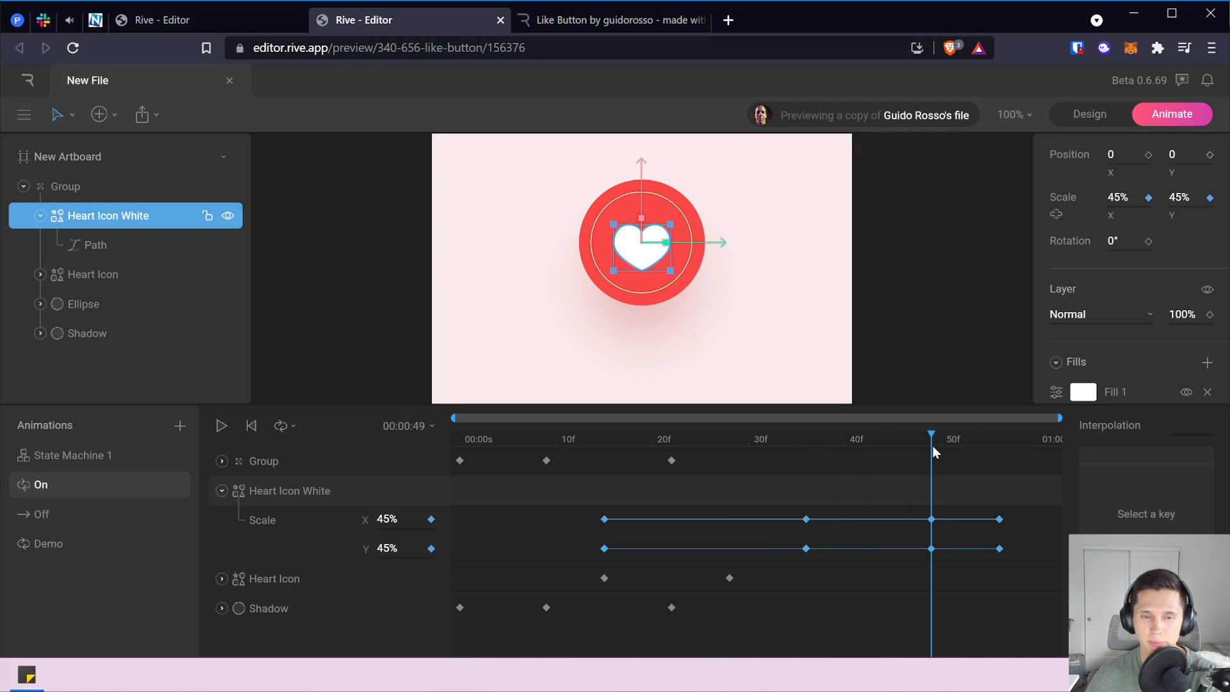
click(197, 11)
drag(829, 435, 937, 452)
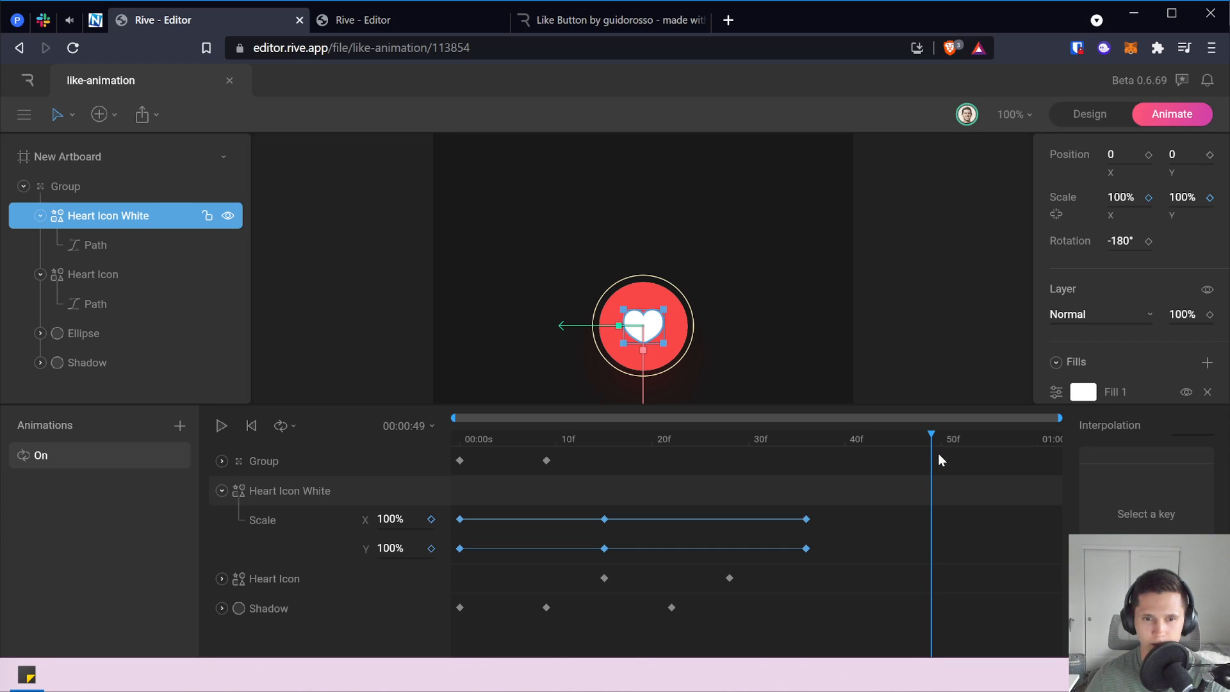
click(431, 519)
click(430, 548)
Try 80% for Heart Icon White's X scale at 00:00:49, then set both X and Y scale to 60%.
click(402, 519)
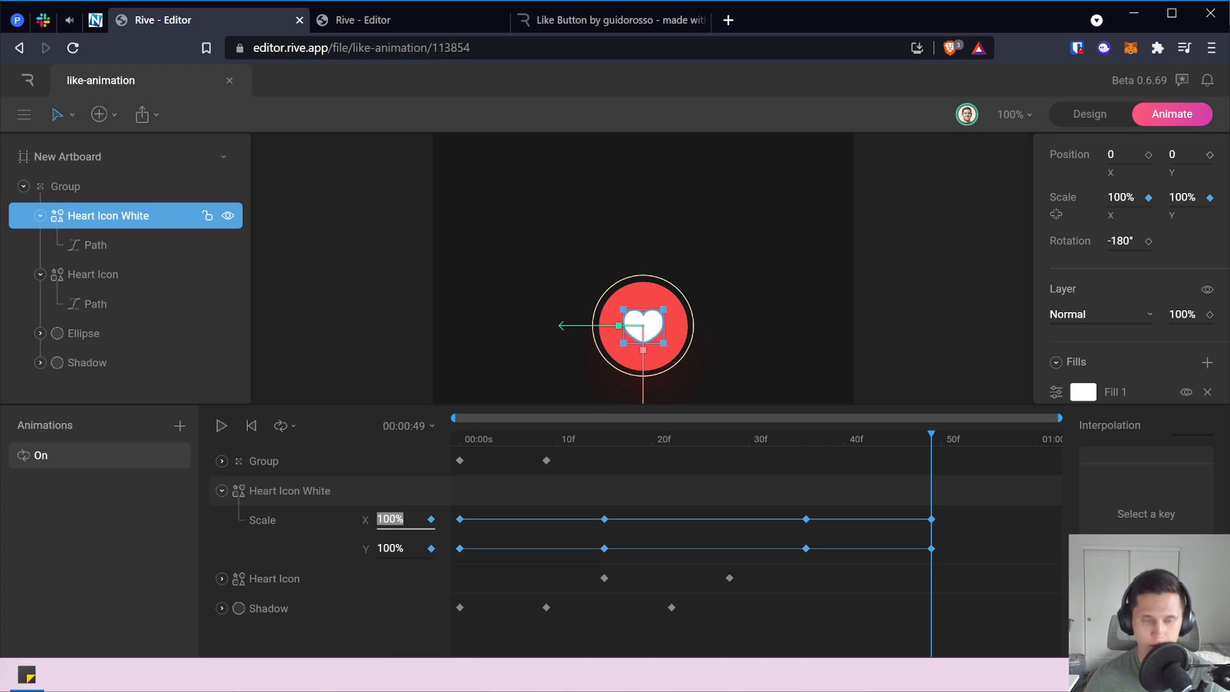
text(80)
key(Return)
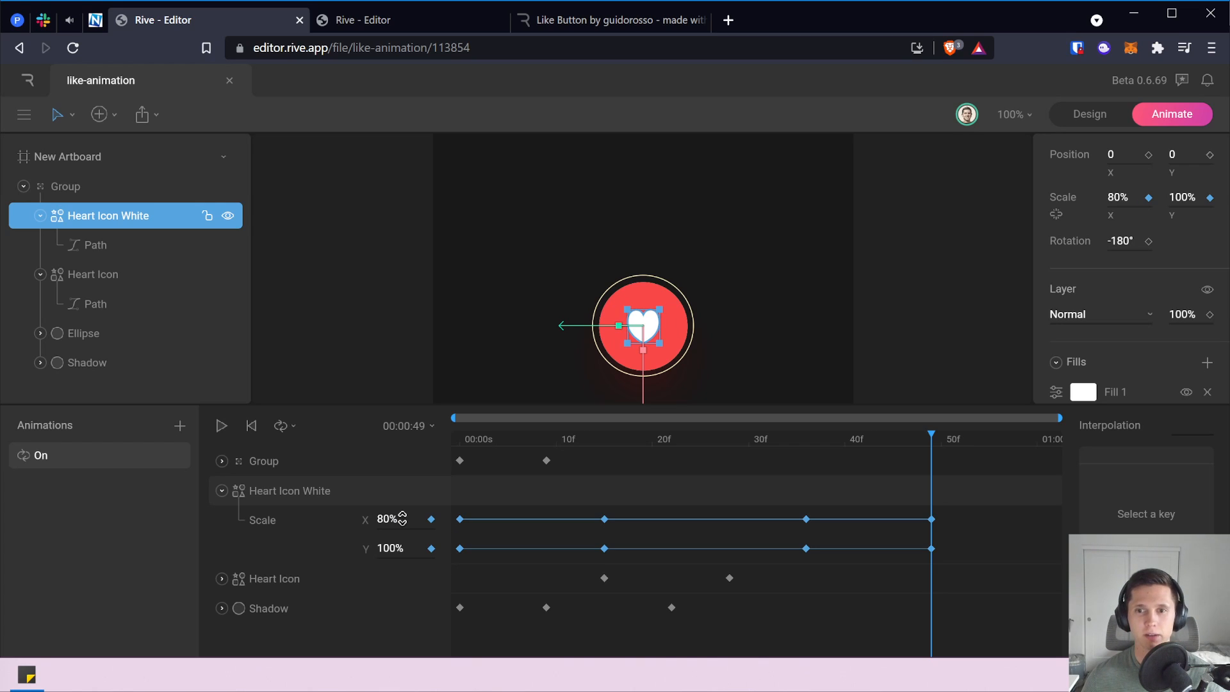
click(391, 519)
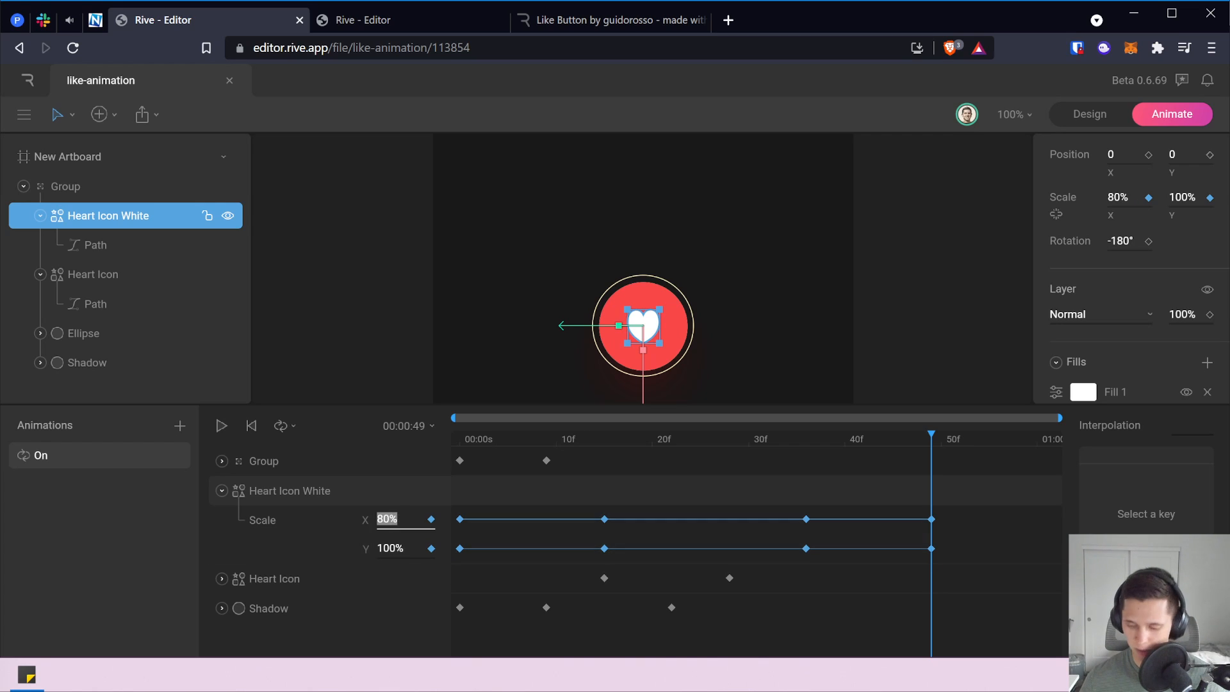
text(60)
key(Return)
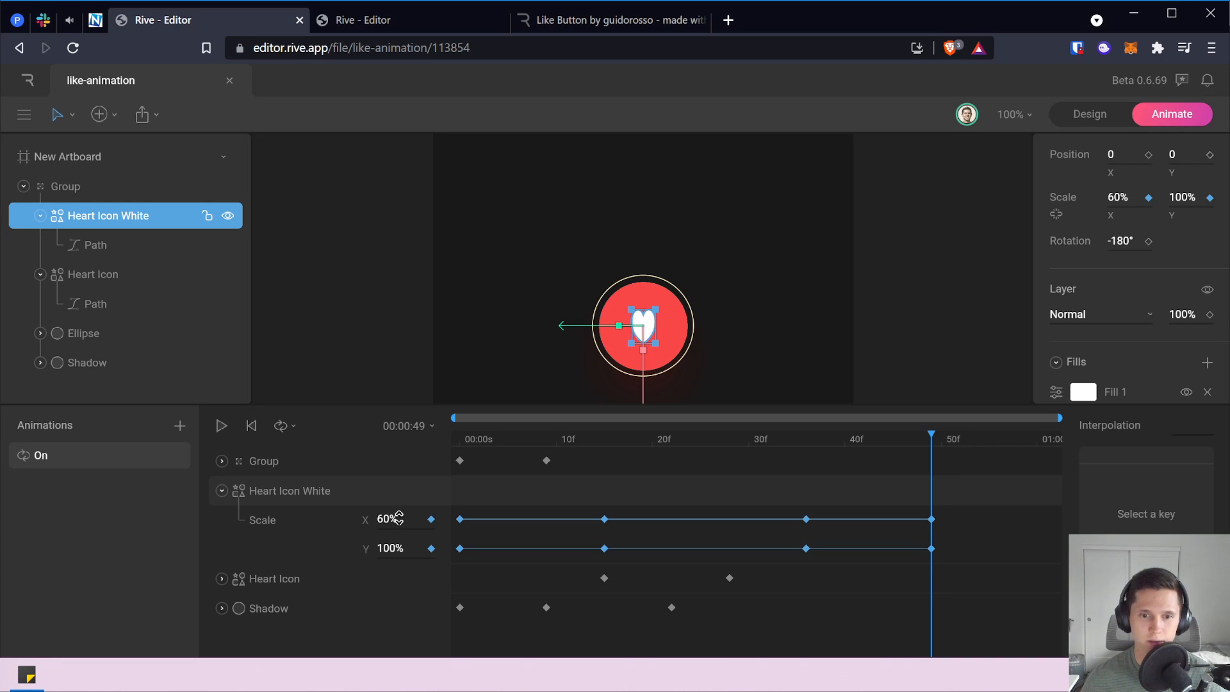
click(389, 548)
text(60)
key(Return)
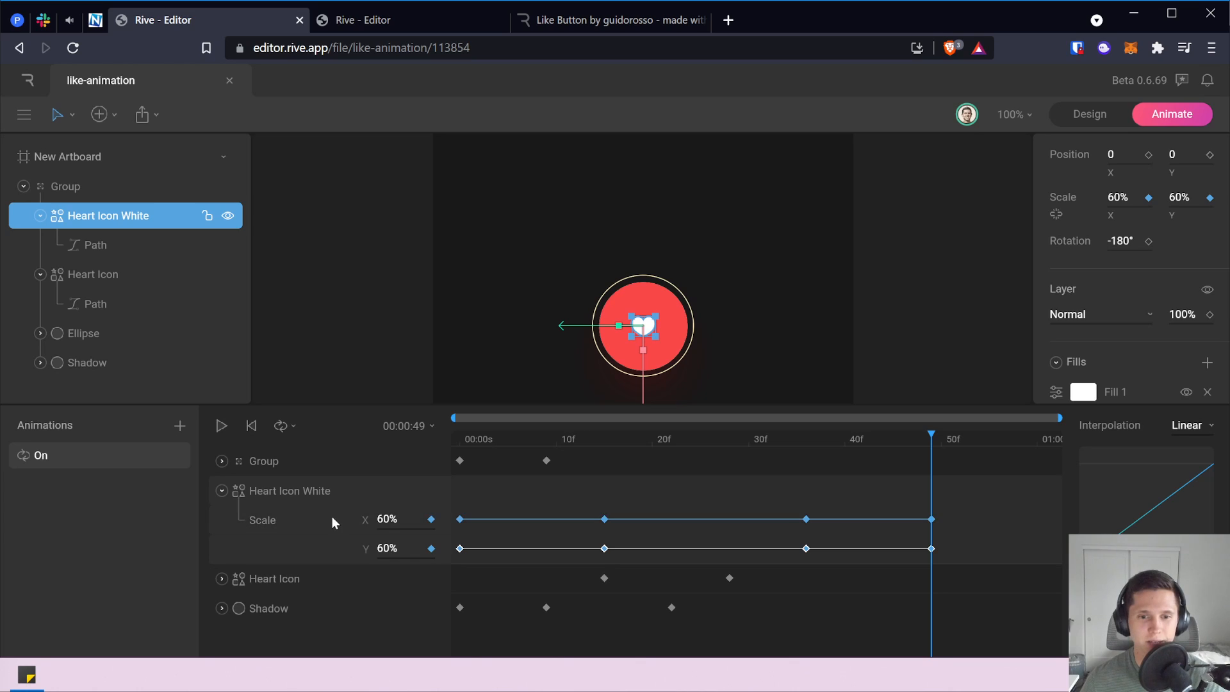
Set Heart Icon White's X and Y scale at 00:00:49 to 75%.
click(389, 520)
text(75)
key(Return)
click(383, 549)
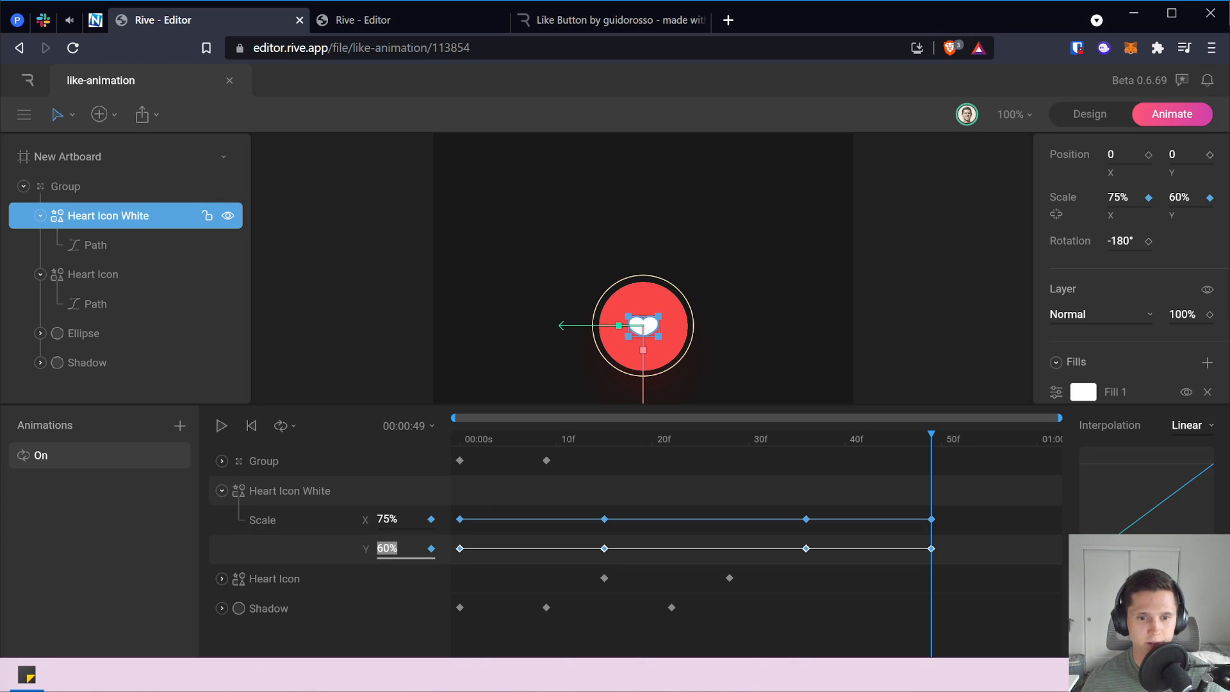
text(75)
key(Return)
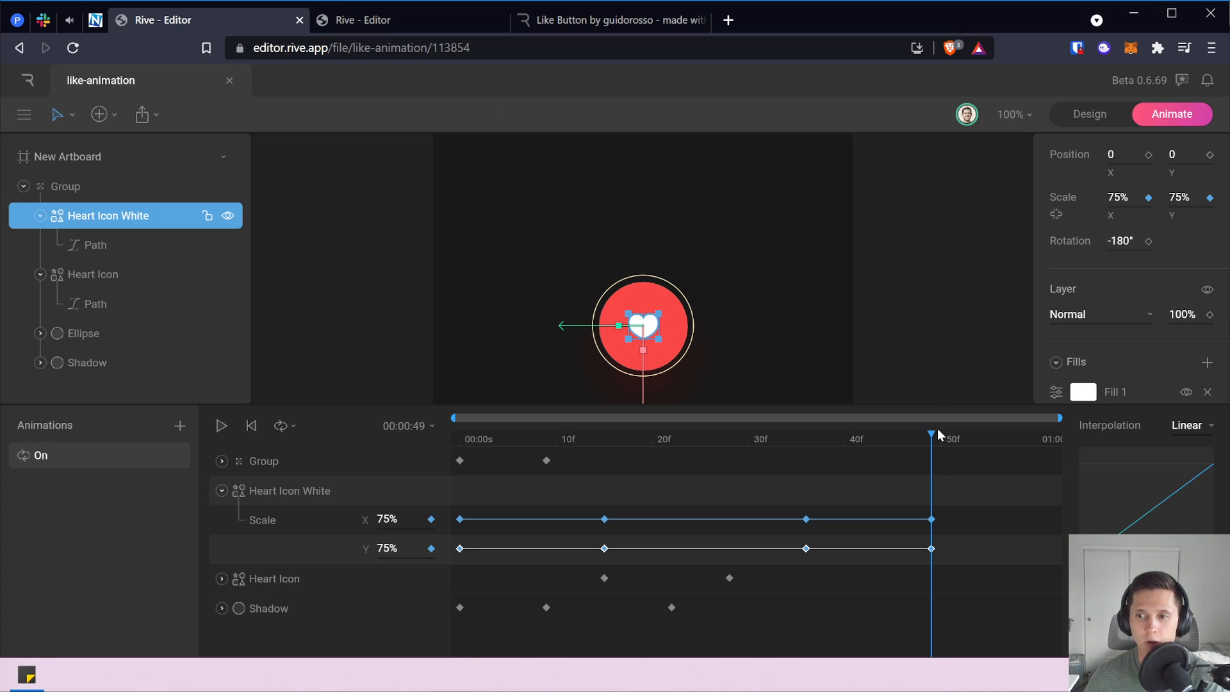
In the reference file, compare Heart Icon White's scale keys at 00:00:49 and 00:00:56.
click(411, 23)
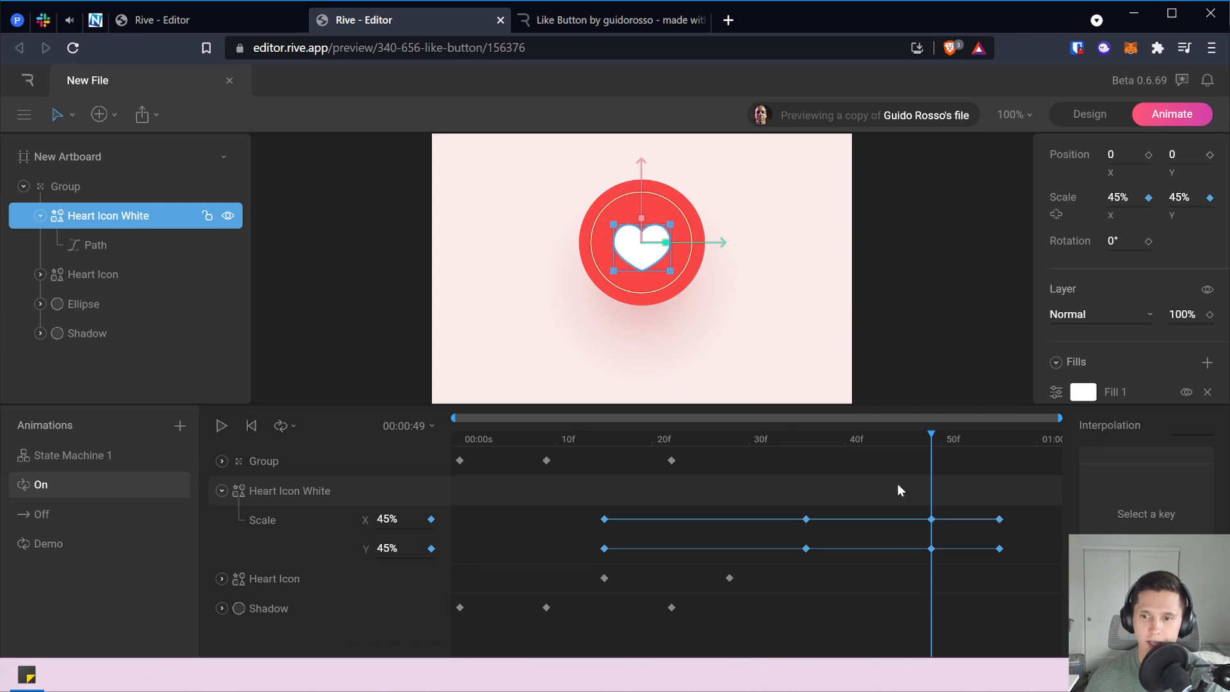
click(1003, 443)
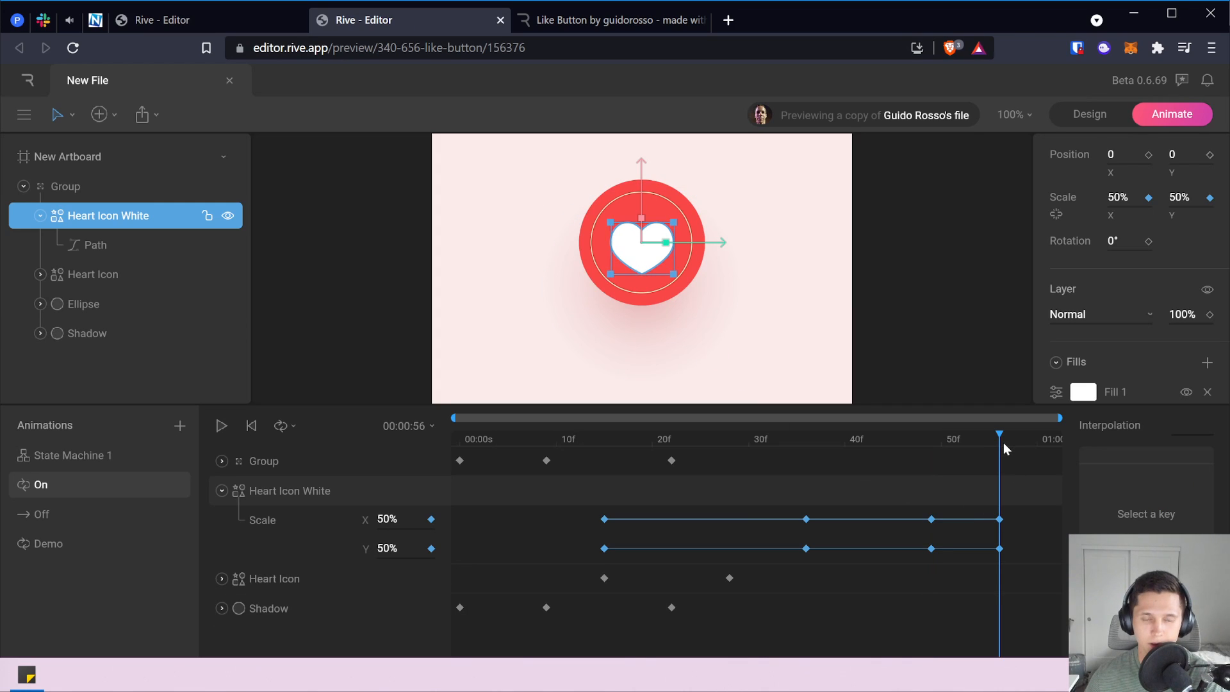
click(932, 441)
drag(993, 440, 1001, 441)
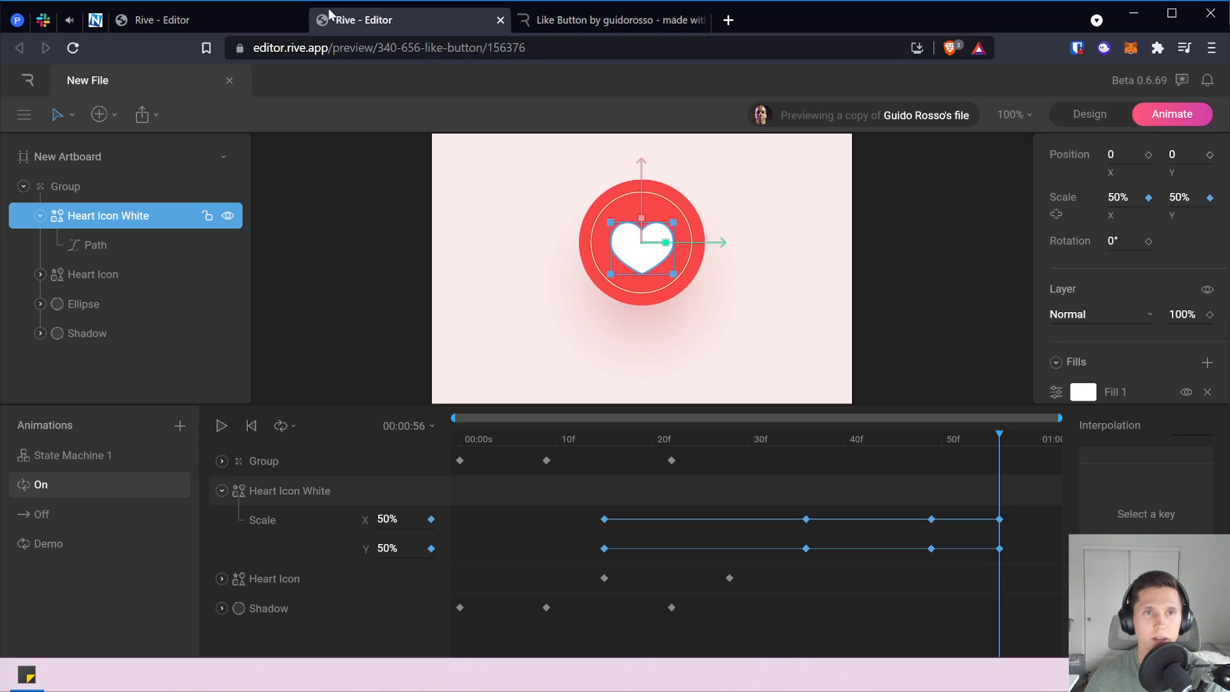
In like-animation, key Heart Icon White's X and Y scale at 90% at 00:00:56.
click(252, 20)
drag(937, 434, 1002, 442)
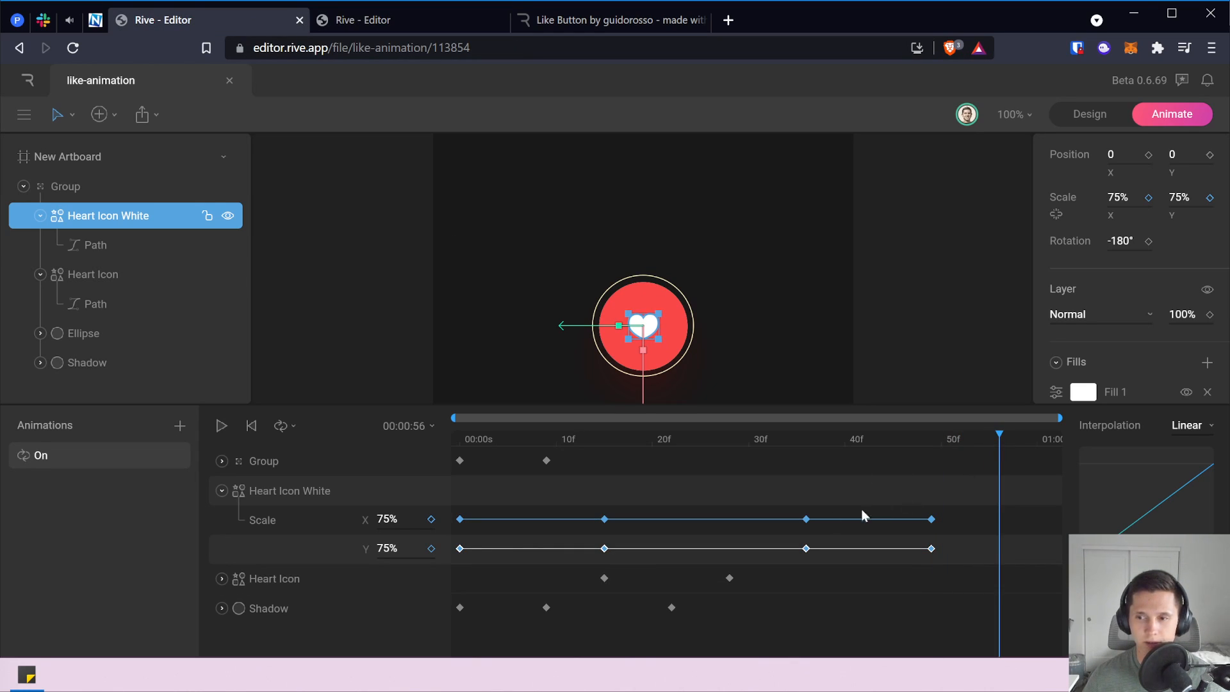
click(431, 519)
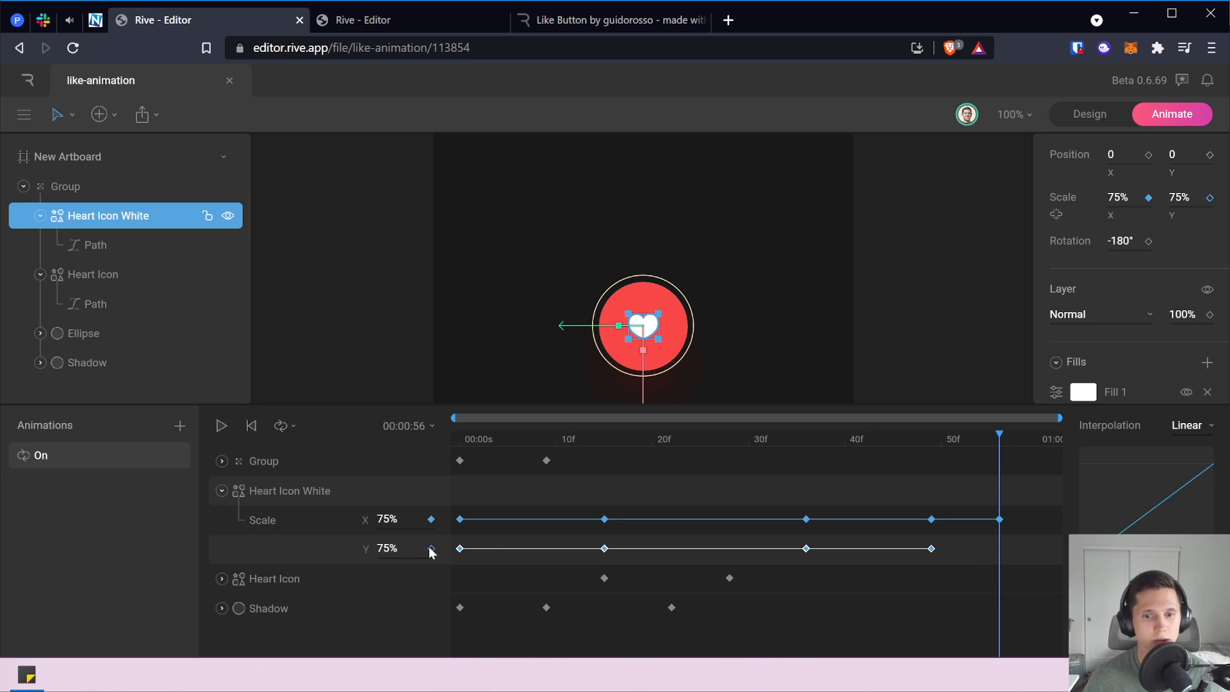
click(401, 518)
text(90)
key(Return)
click(399, 548)
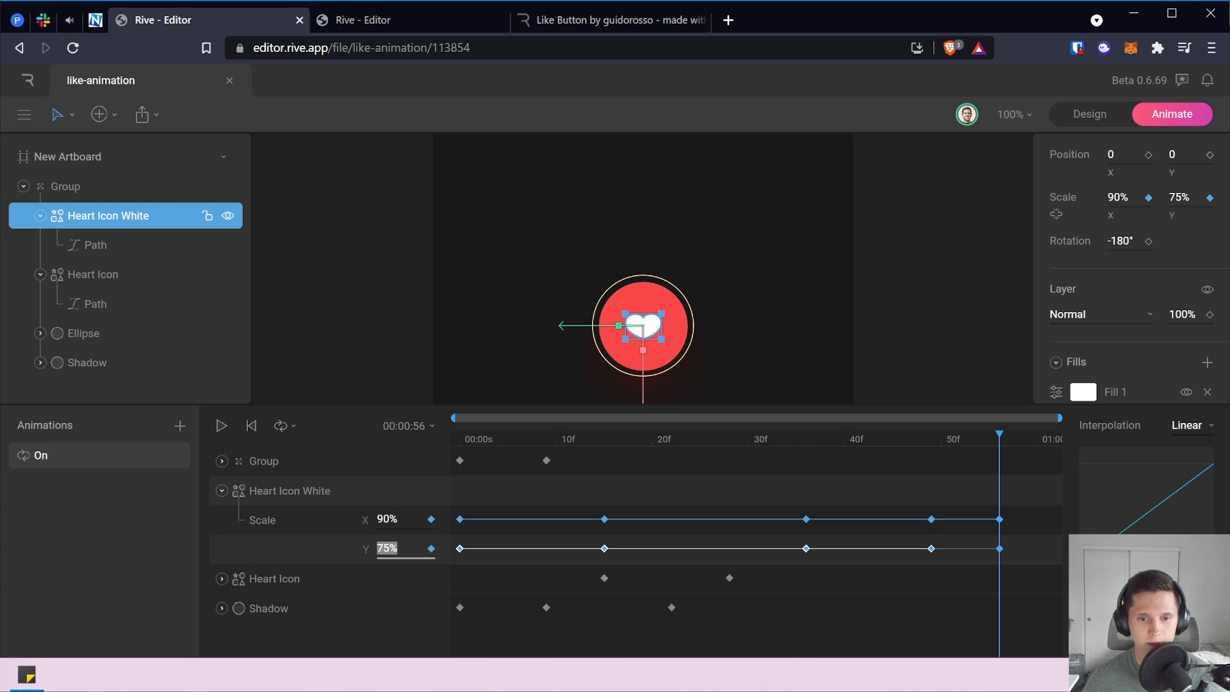
text(90)
key(Return)
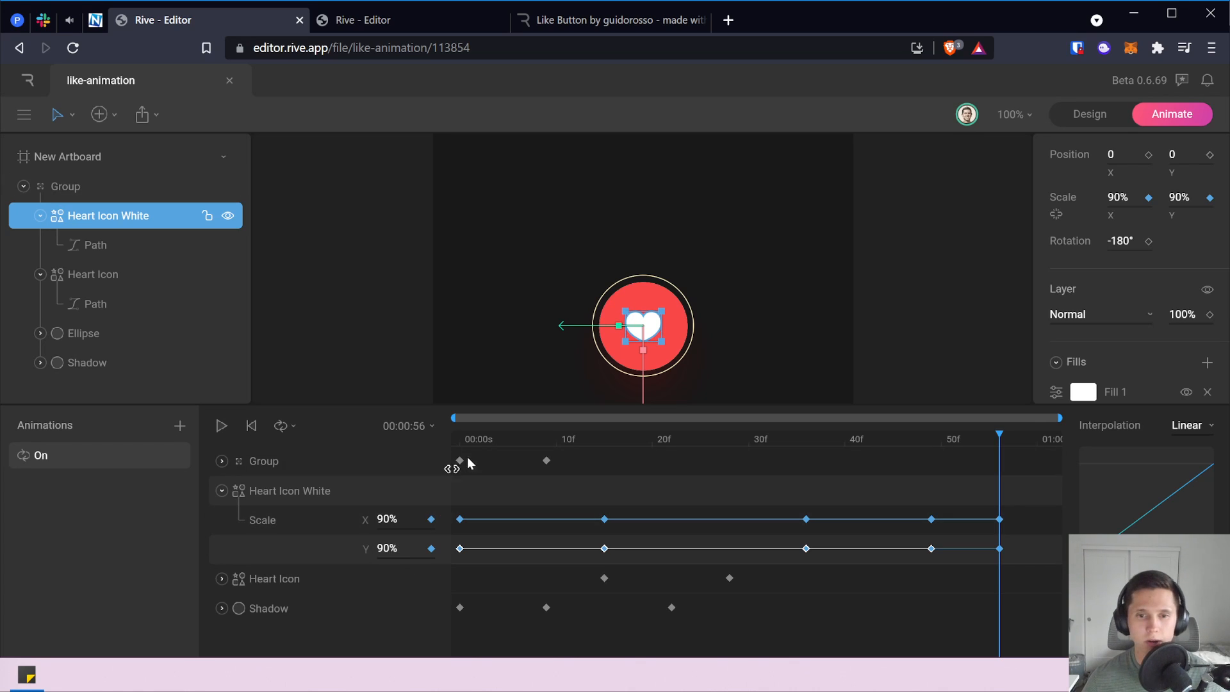
Clear the selection and play the On animation to review the heart's scaling.
click(367, 259)
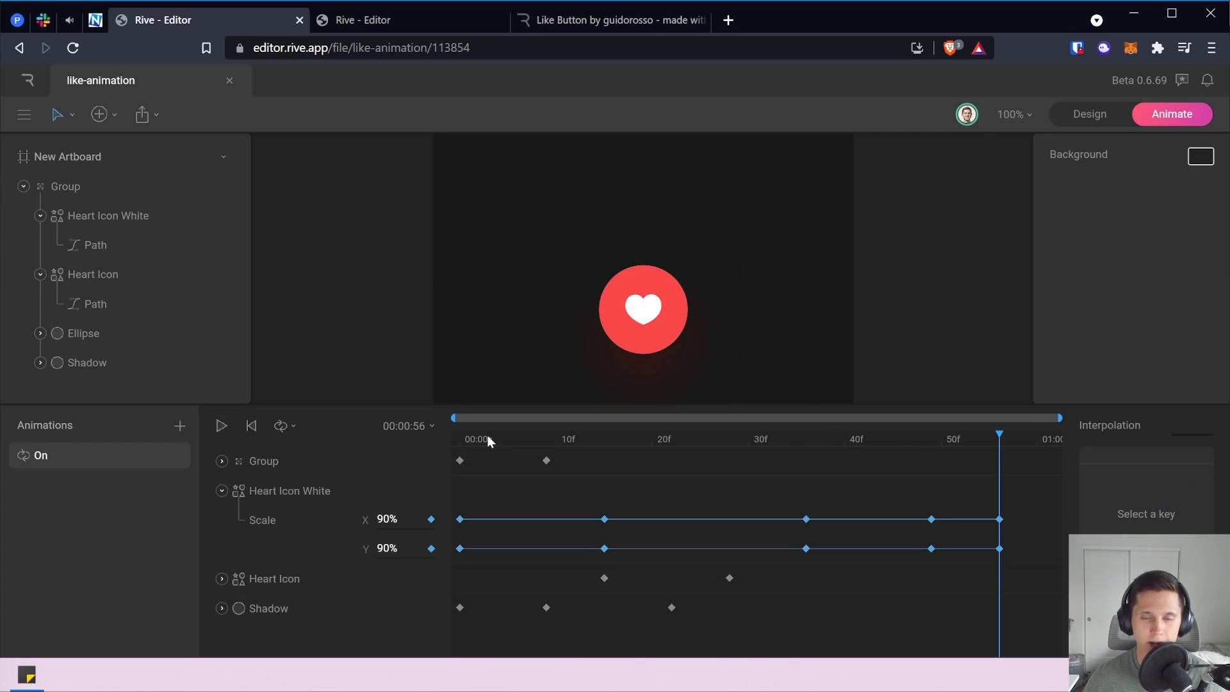
click(222, 426)
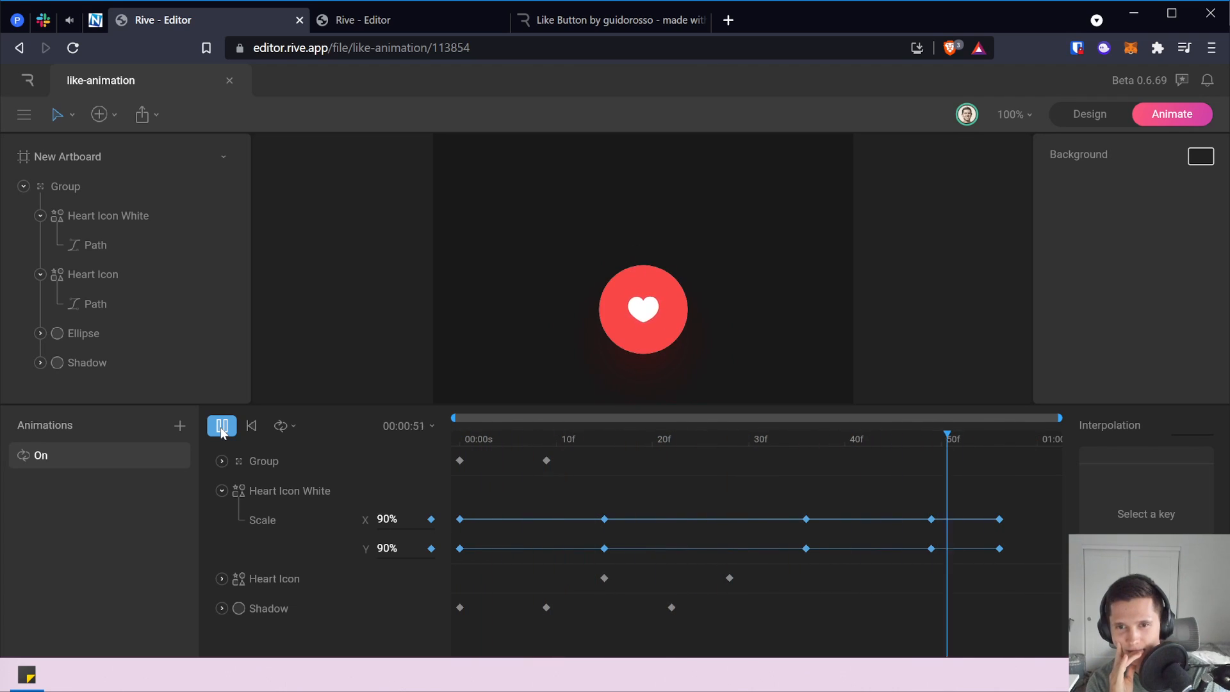
Stop the On playback, separate the reference file into its own half-width browser window, and center its artwork.
click(222, 429)
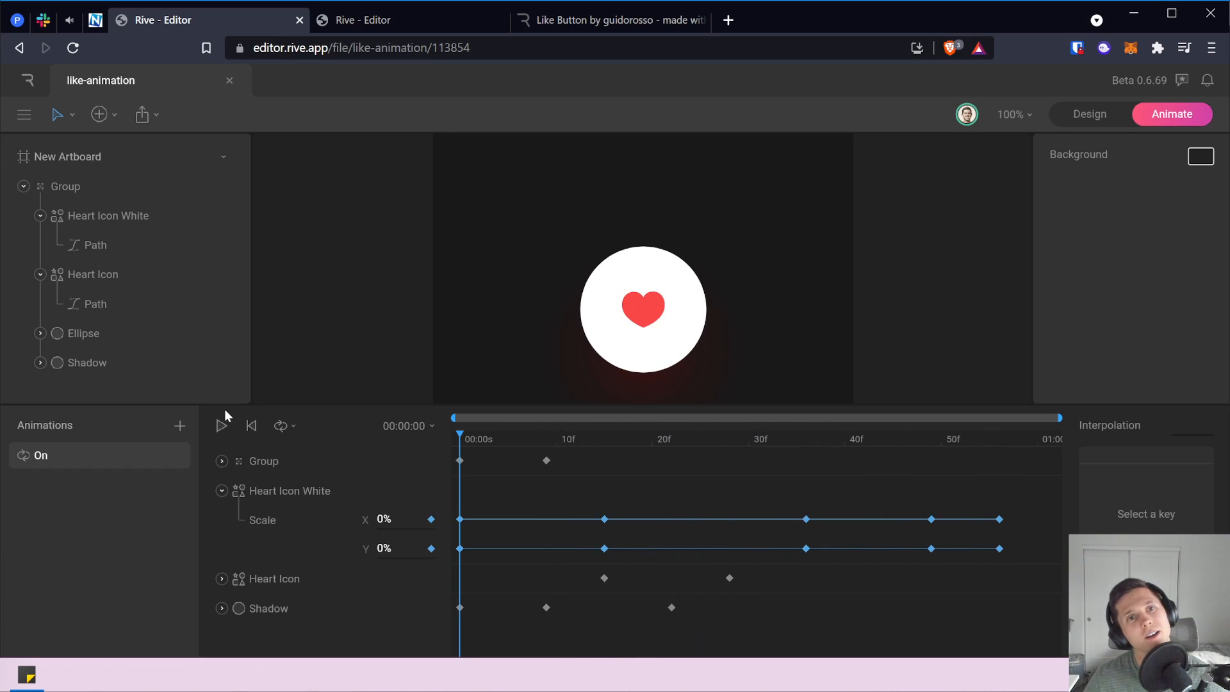
click(324, 23)
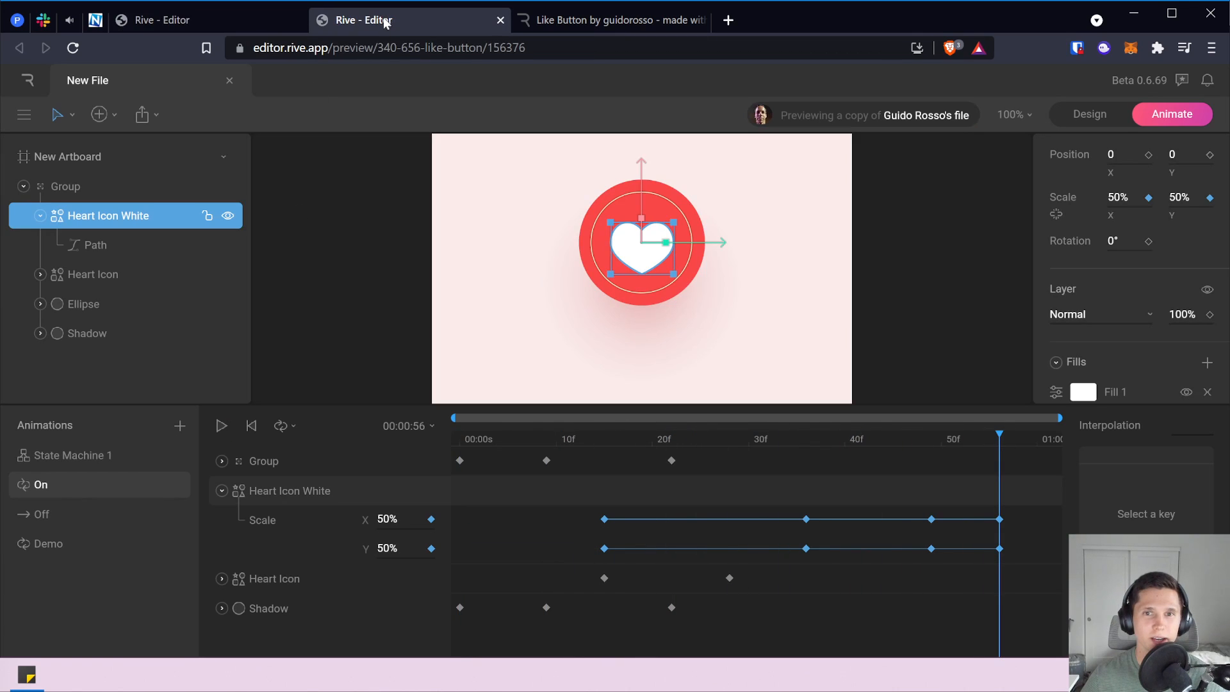
drag(380, 23, 405, 75)
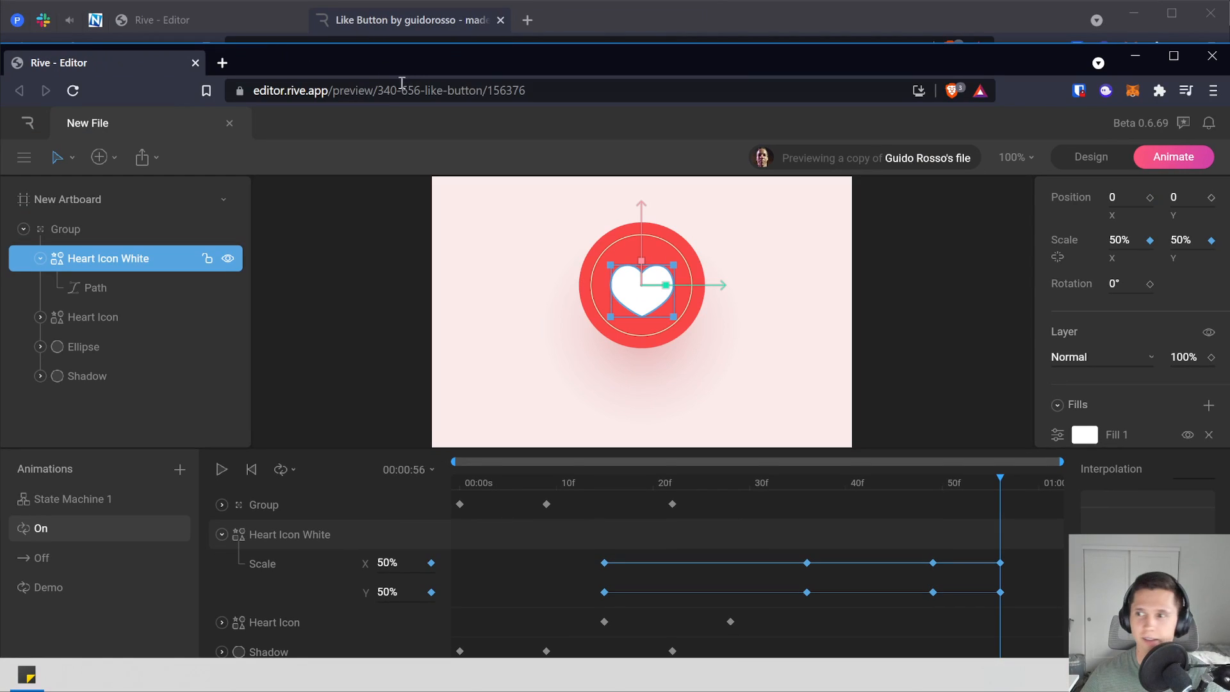
drag(2, 288, 525, 242)
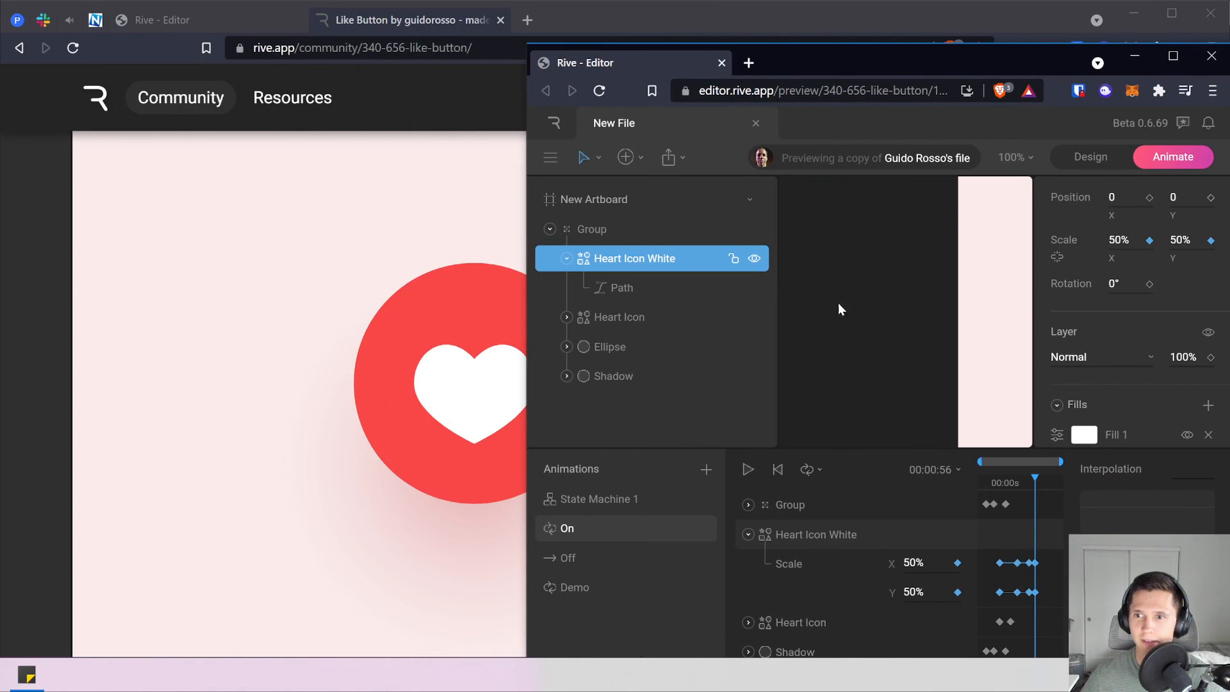
scroll(853, 307, right, 3)
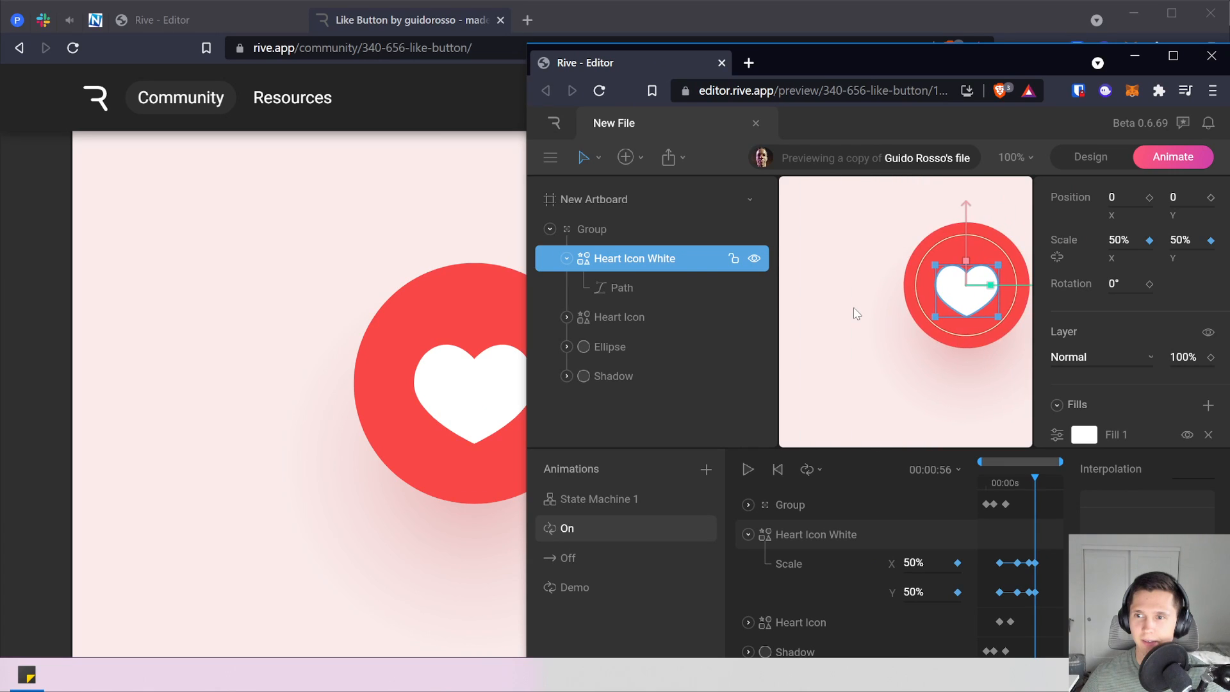
scroll(855, 313, right, 2)
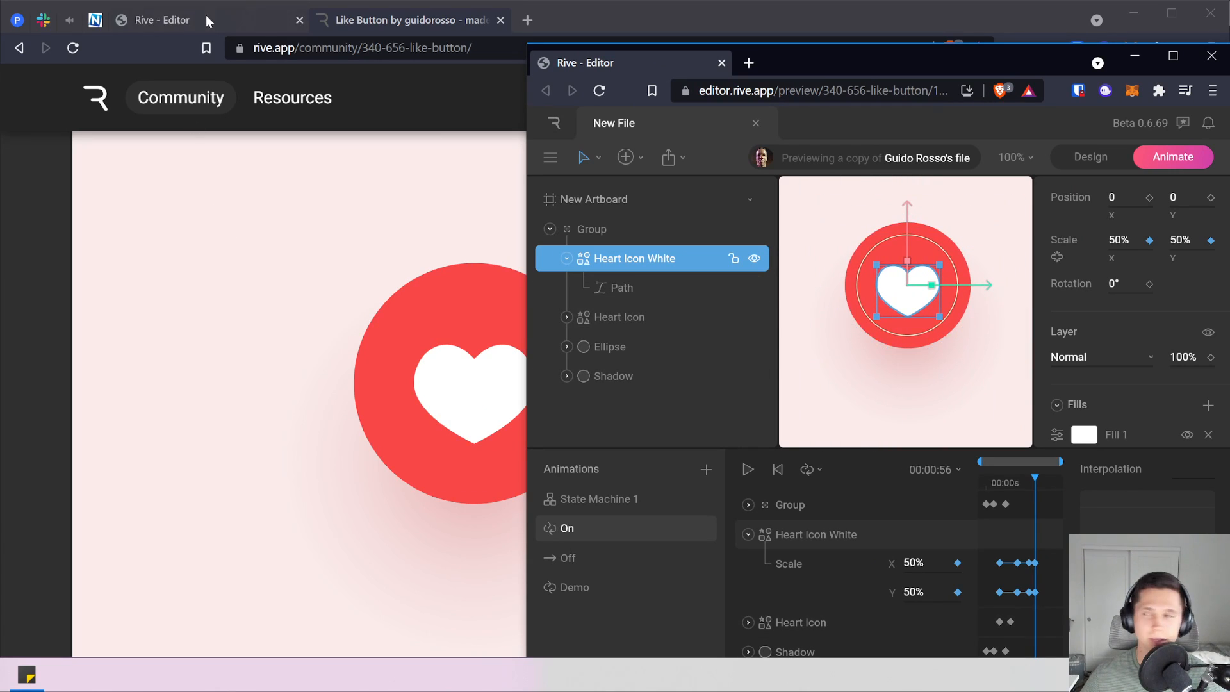
Resize the like-animation window to sit beside the reference window, keeping its artwork and timeline visible.
click(206, 19)
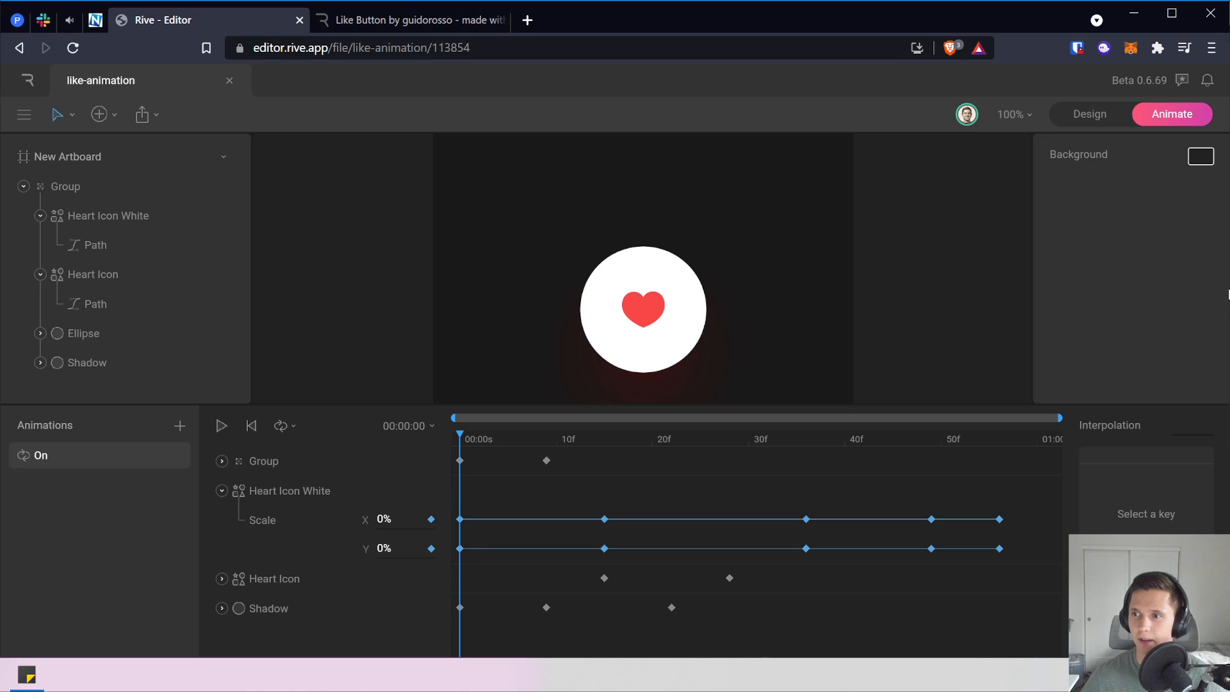
drag(1224, 288, 531, 300)
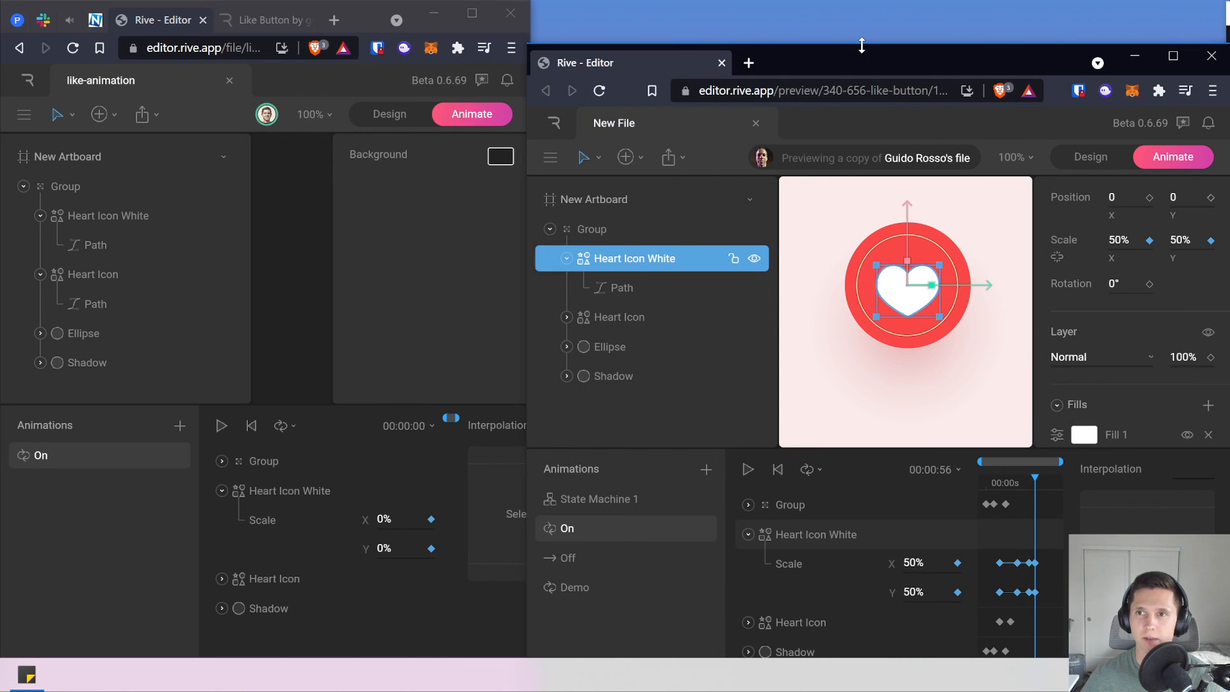
drag(857, 44, 864, 1)
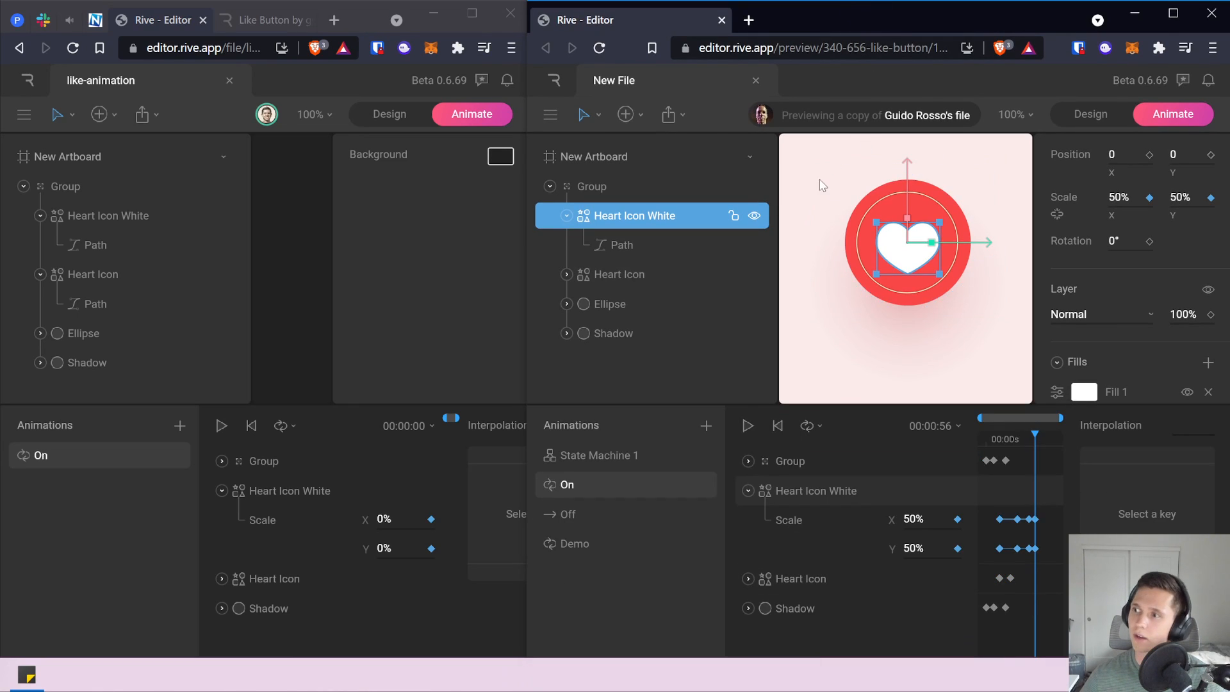
click(437, 282)
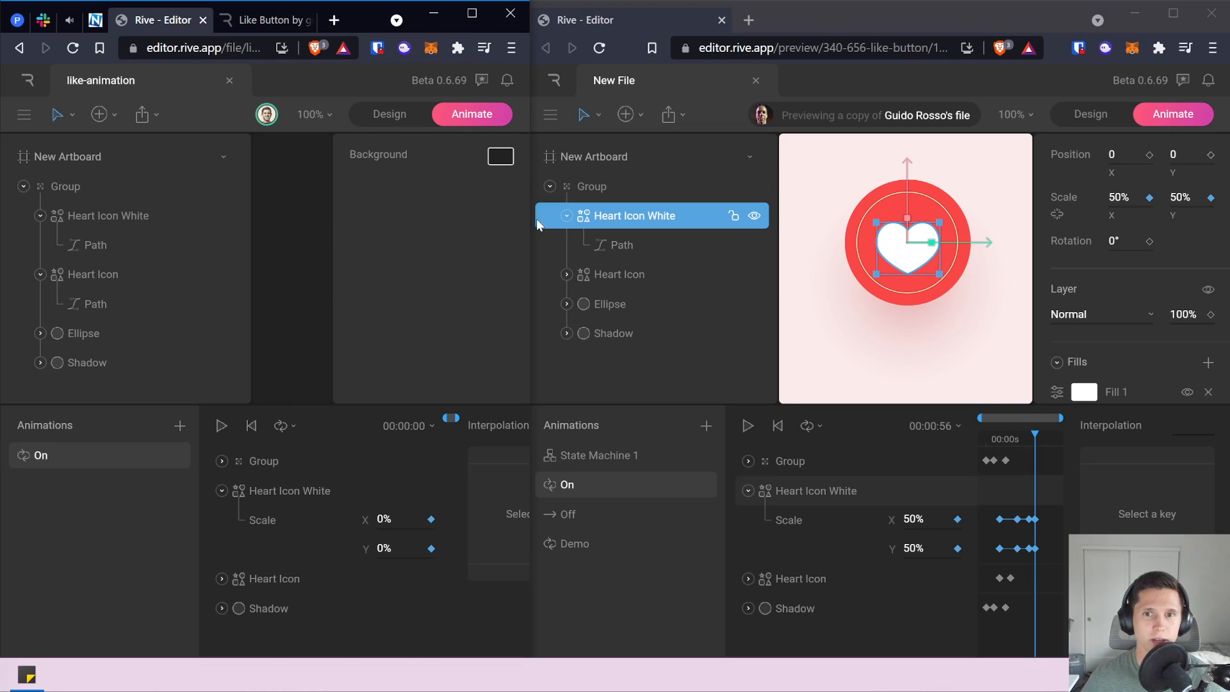
drag(529, 224, 919, 224)
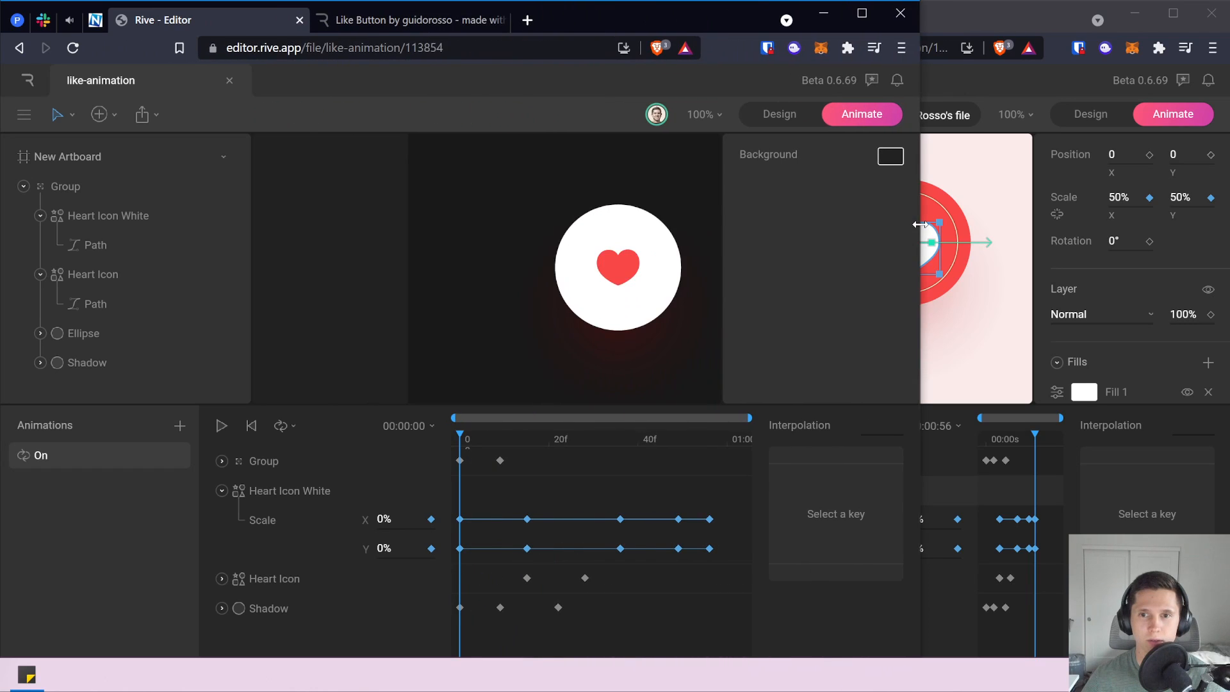
scroll(450, 277, right, 6)
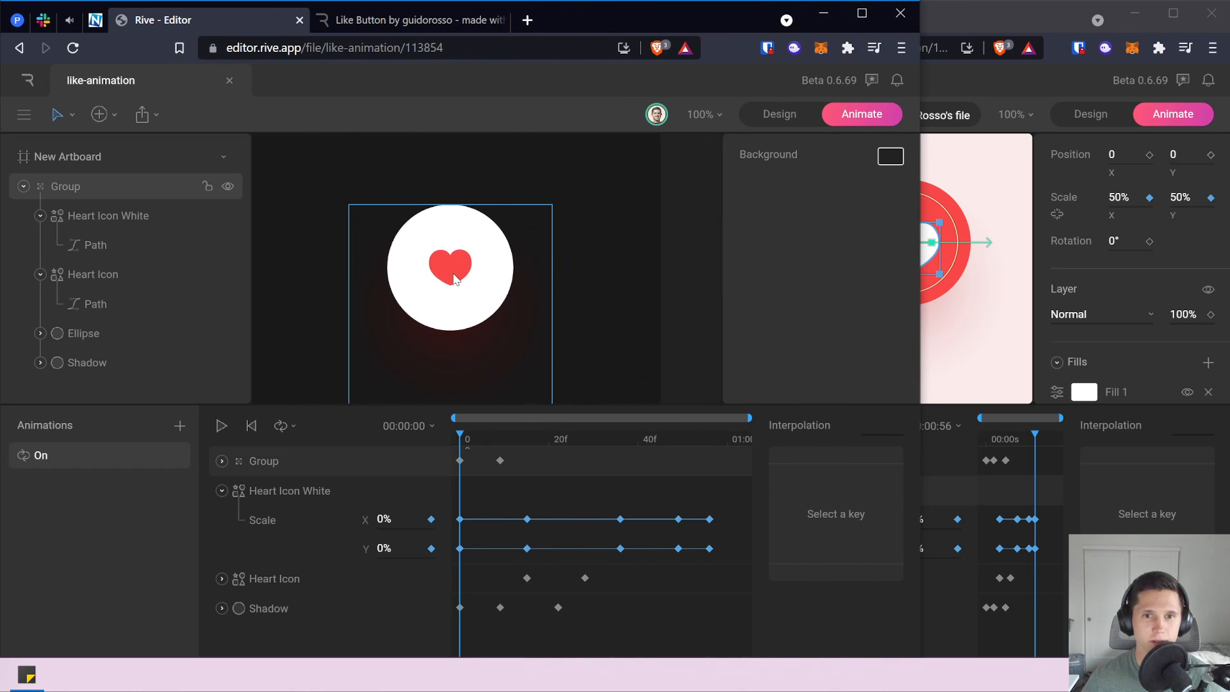
drag(919, 290, 681, 273)
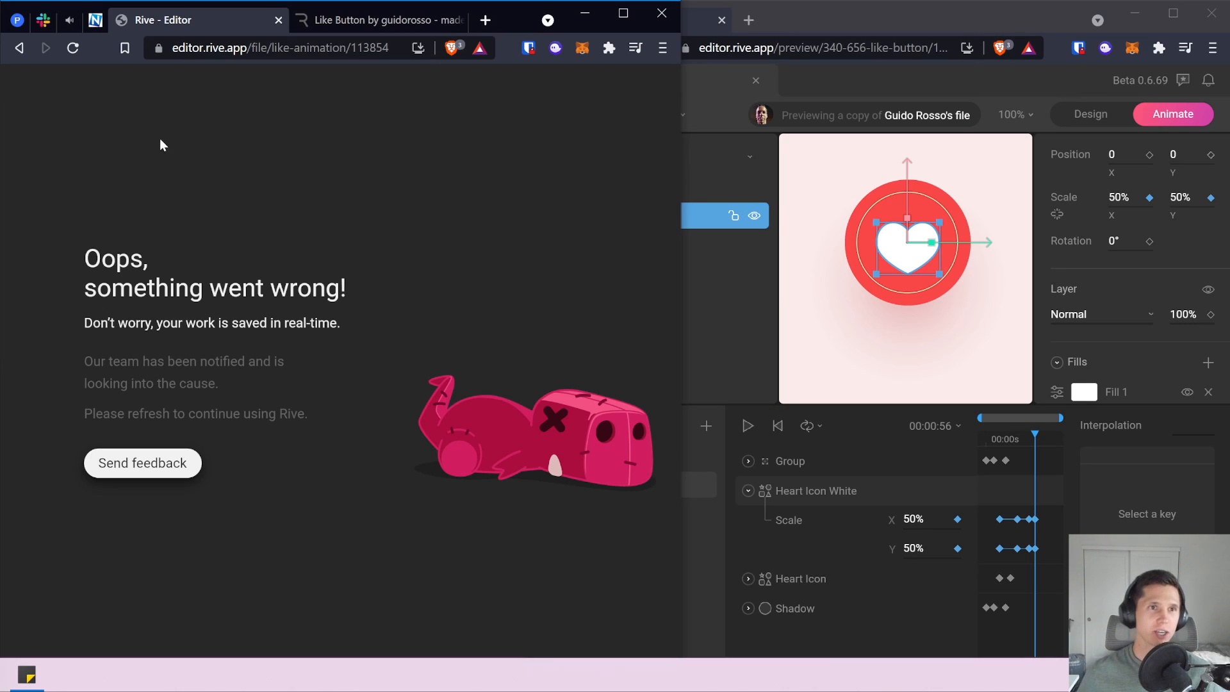
Reload the like-animation file, return to animation mode, and frame the like button at 117% zoom.
click(74, 53)
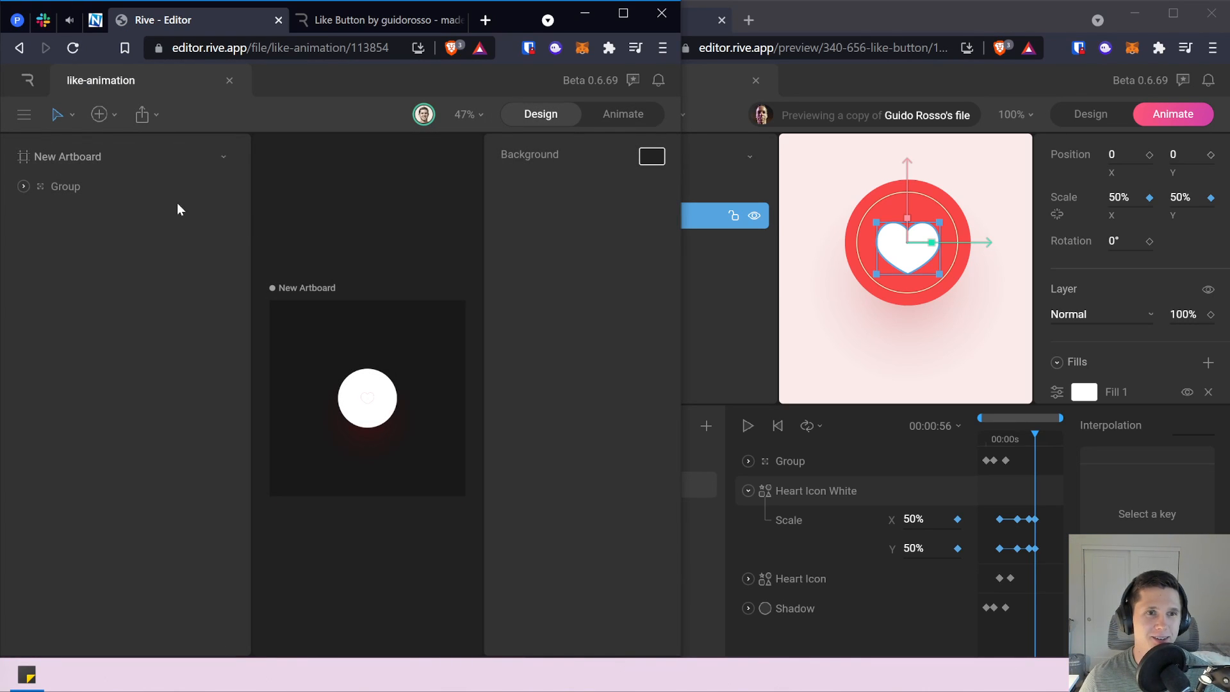
click(633, 121)
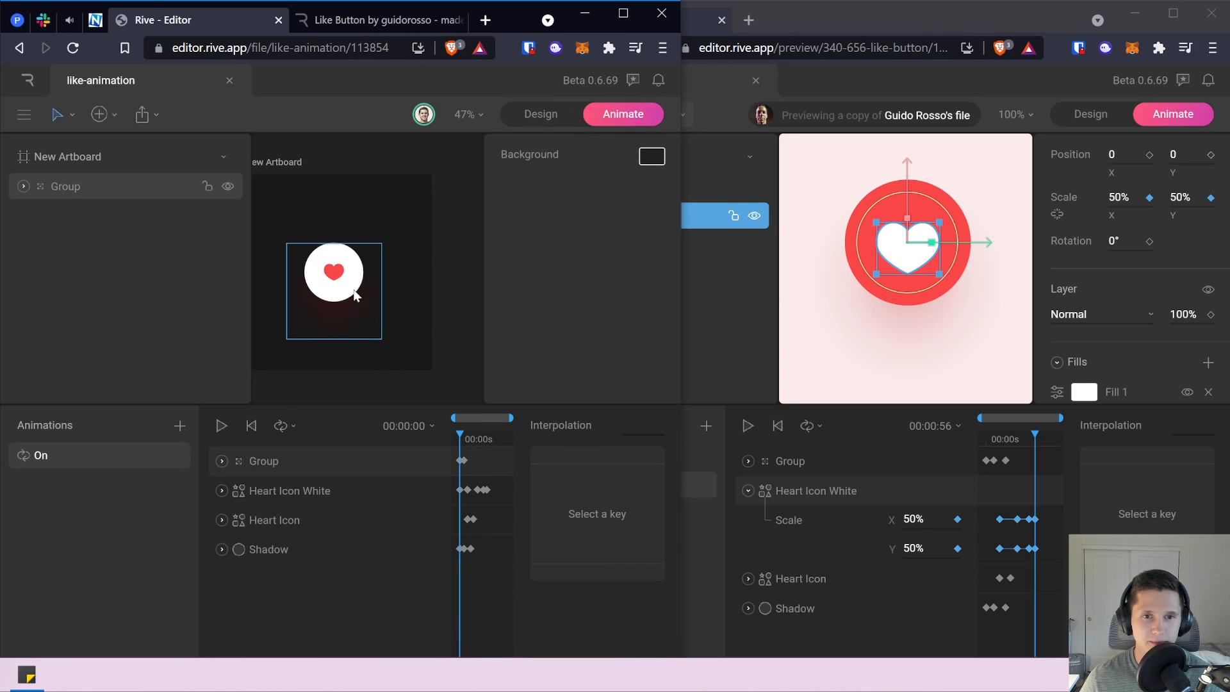
scroll(355, 294, up, 8)
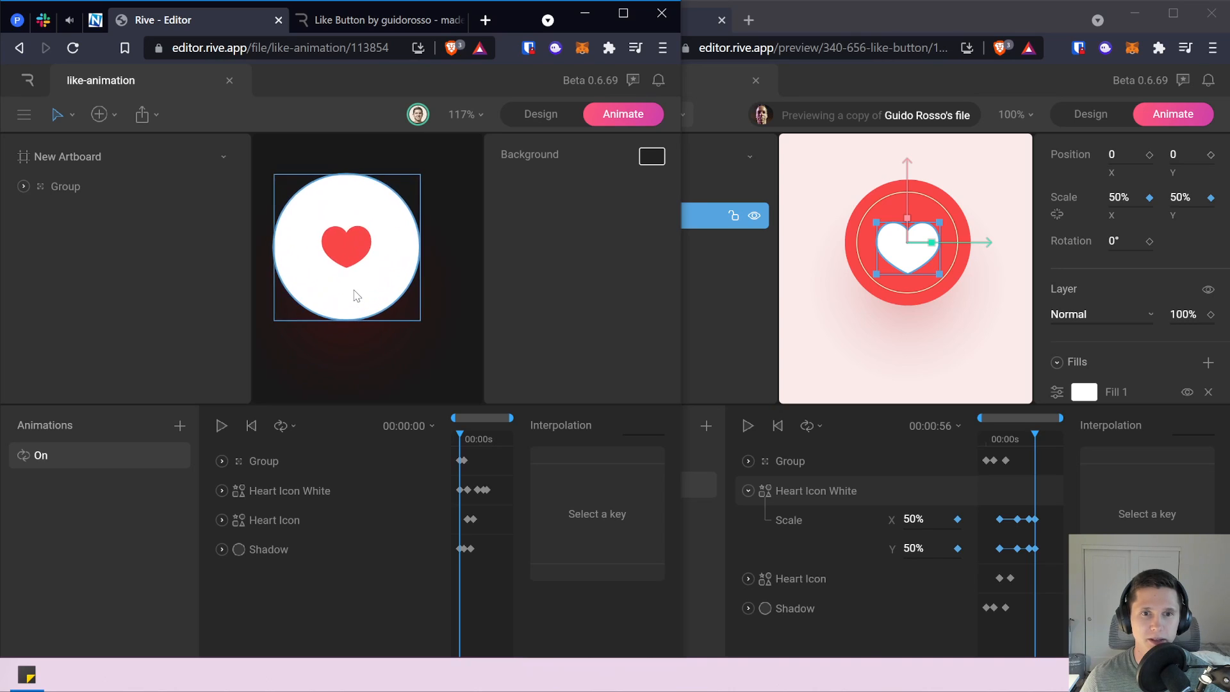
scroll(355, 254, down, 2)
scroll(356, 256, up, 2)
scroll(357, 259, left, 4)
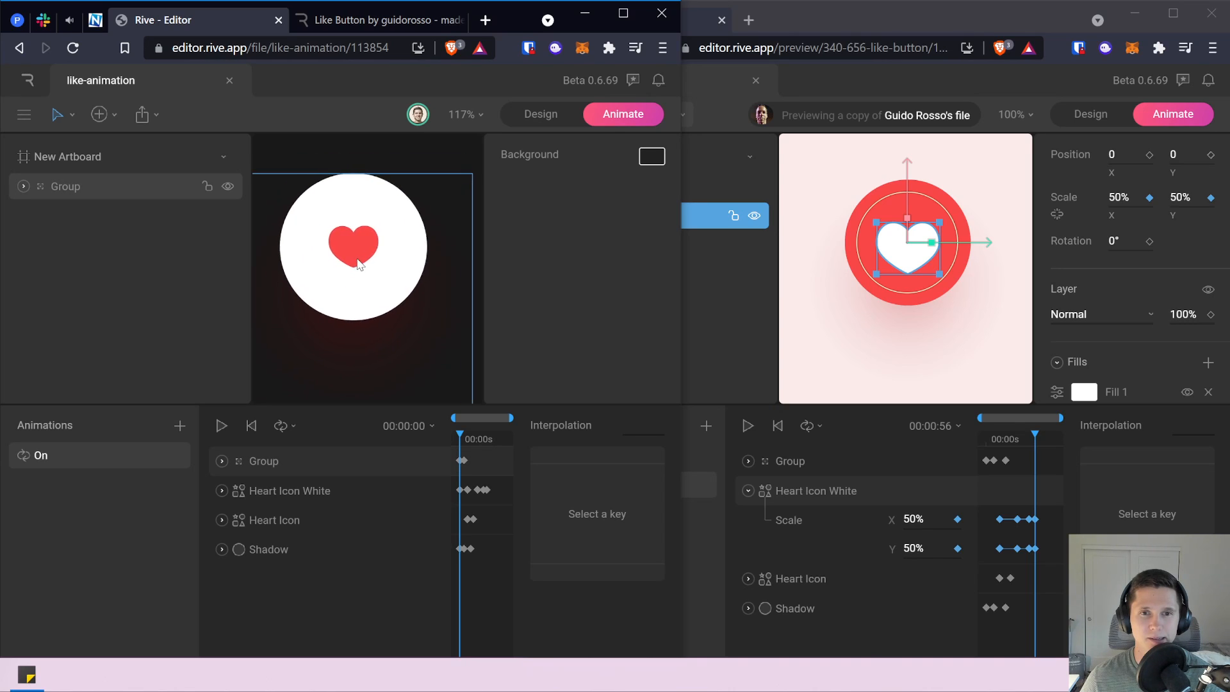
scroll(359, 262, right, 1)
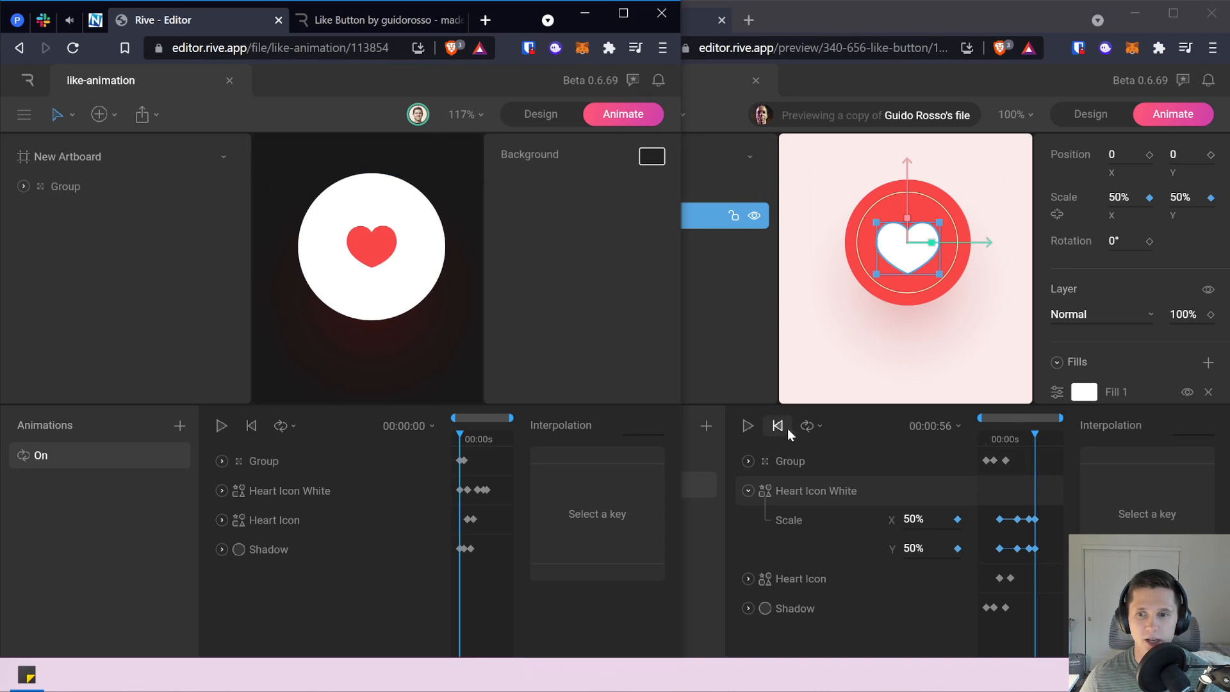
Play the On animation in both files, restarting the like-animation playback from the first frame to compare their timing.
click(751, 429)
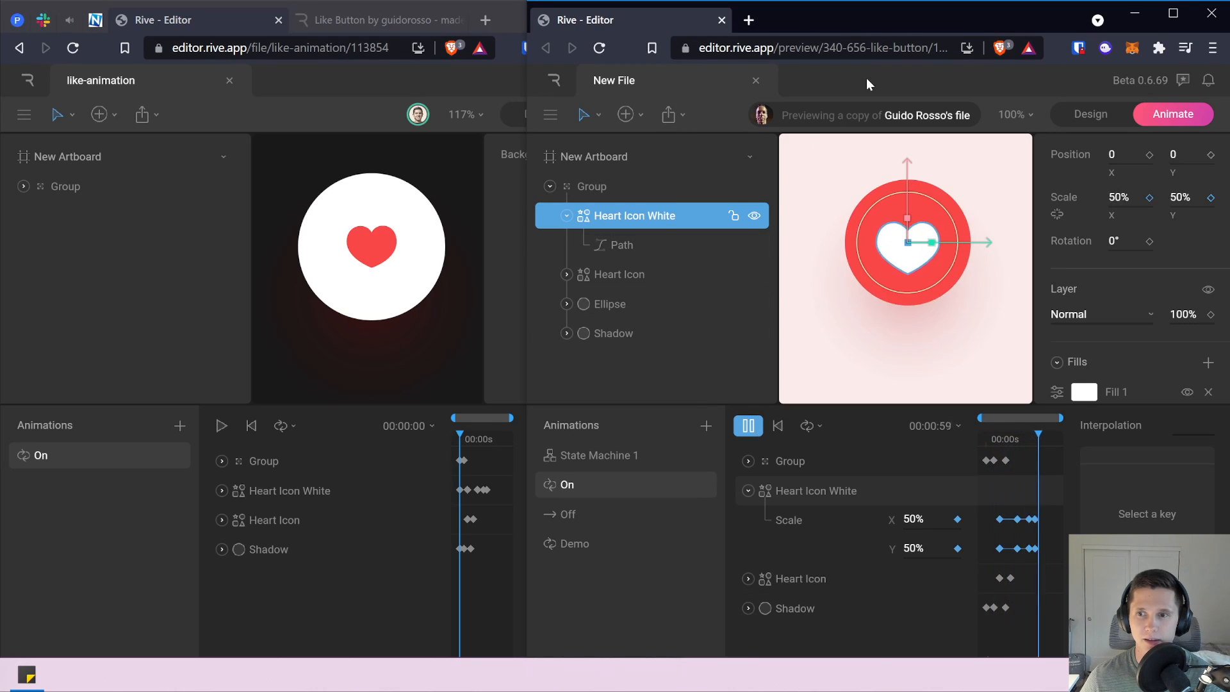
click(222, 426)
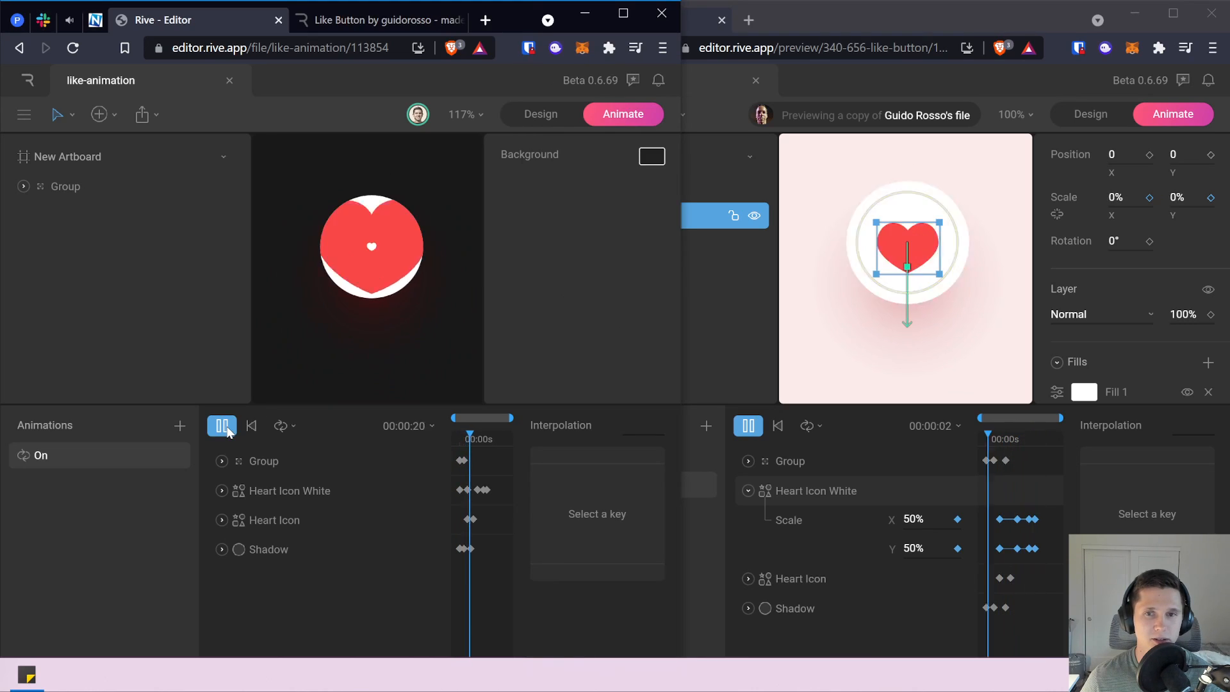
click(888, 19)
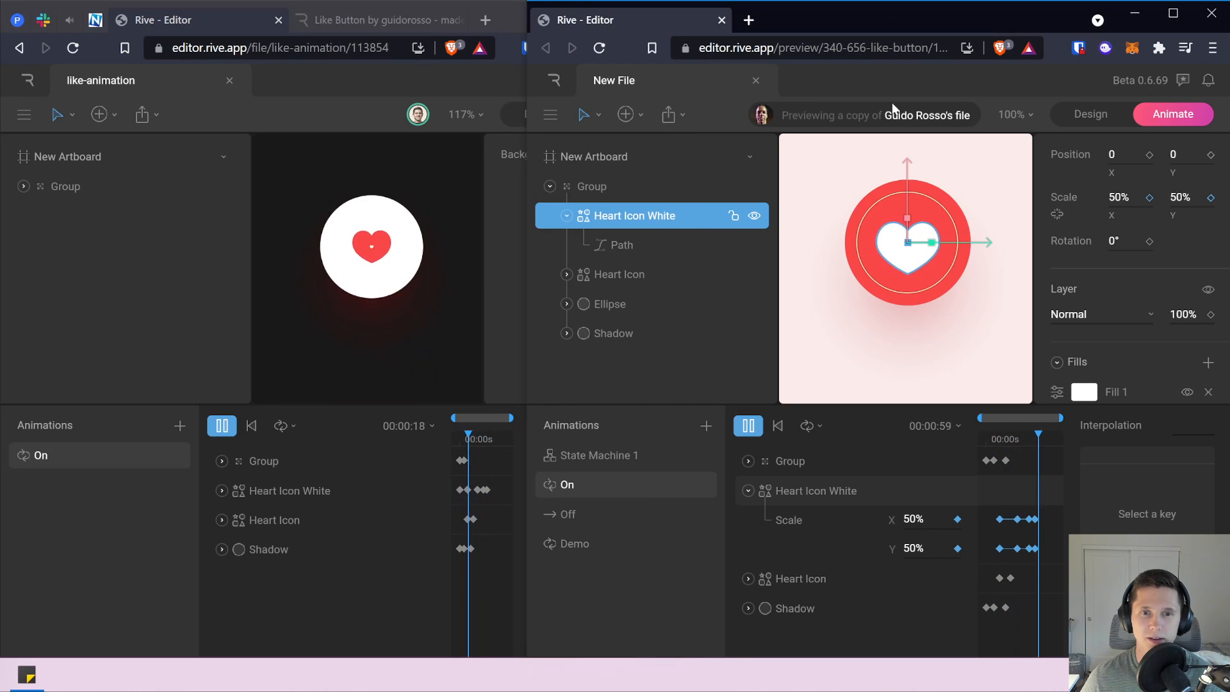
click(222, 426)
click(249, 426)
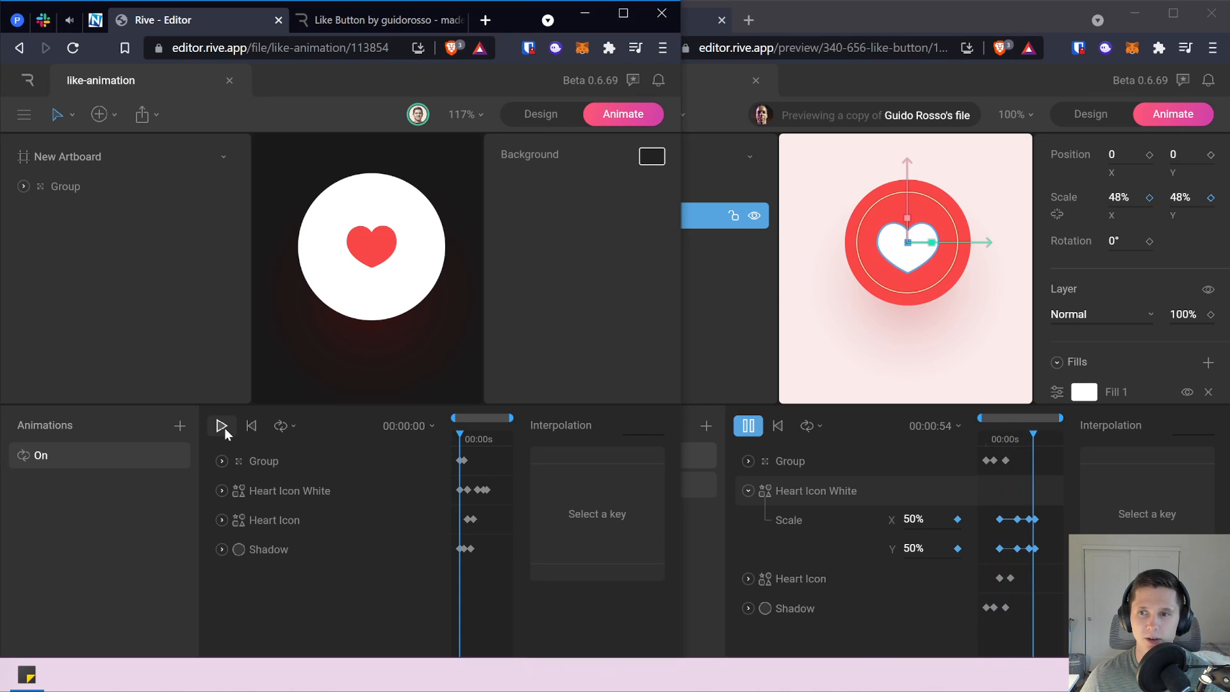
click(224, 427)
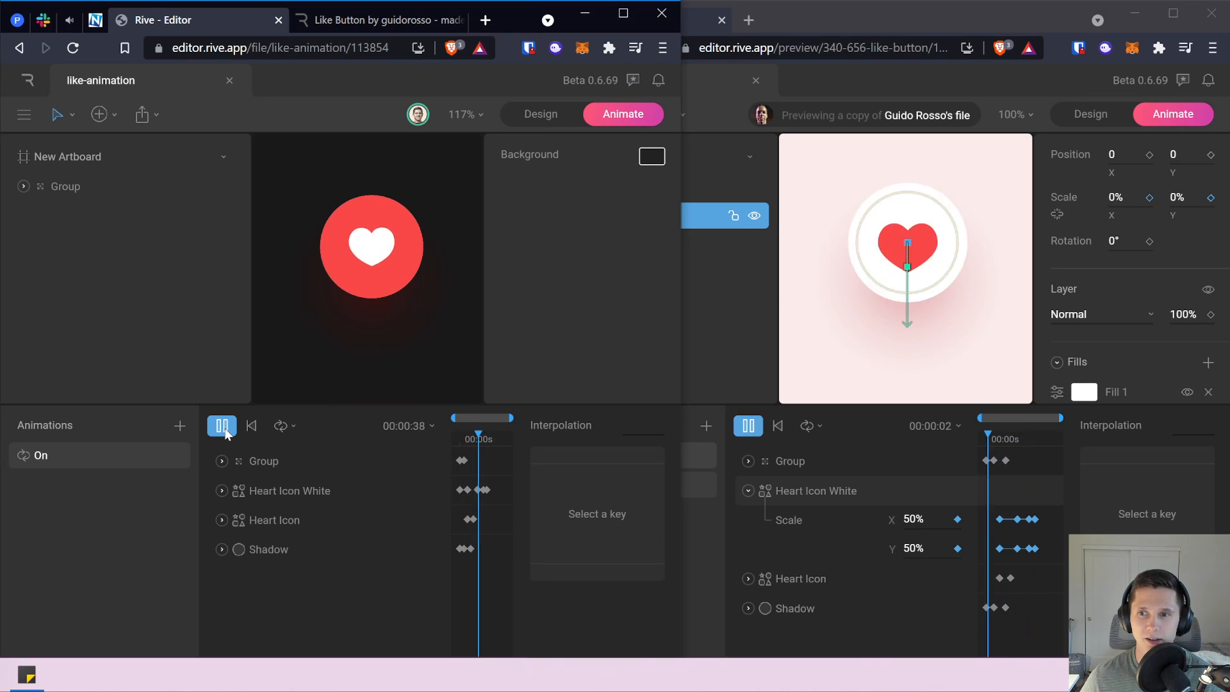
click(224, 428)
click(249, 426)
click(224, 426)
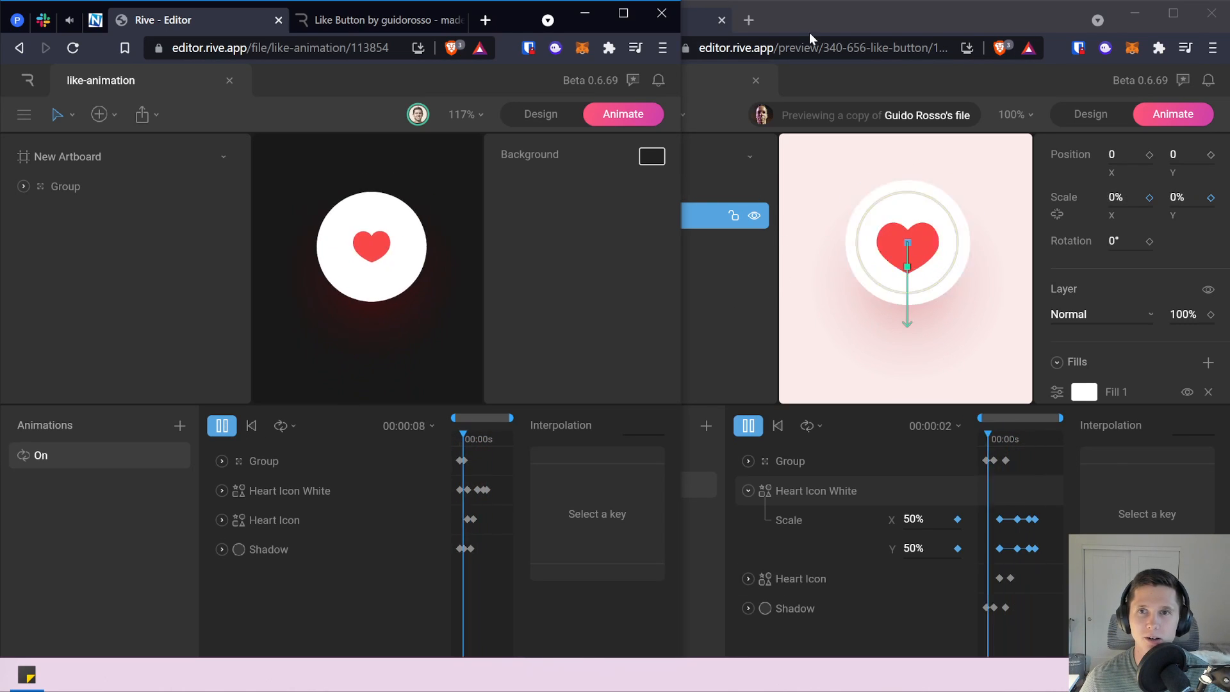
Merge the reference file back into the main browser window and widen that window across the screen.
drag(825, 14, 1, 26)
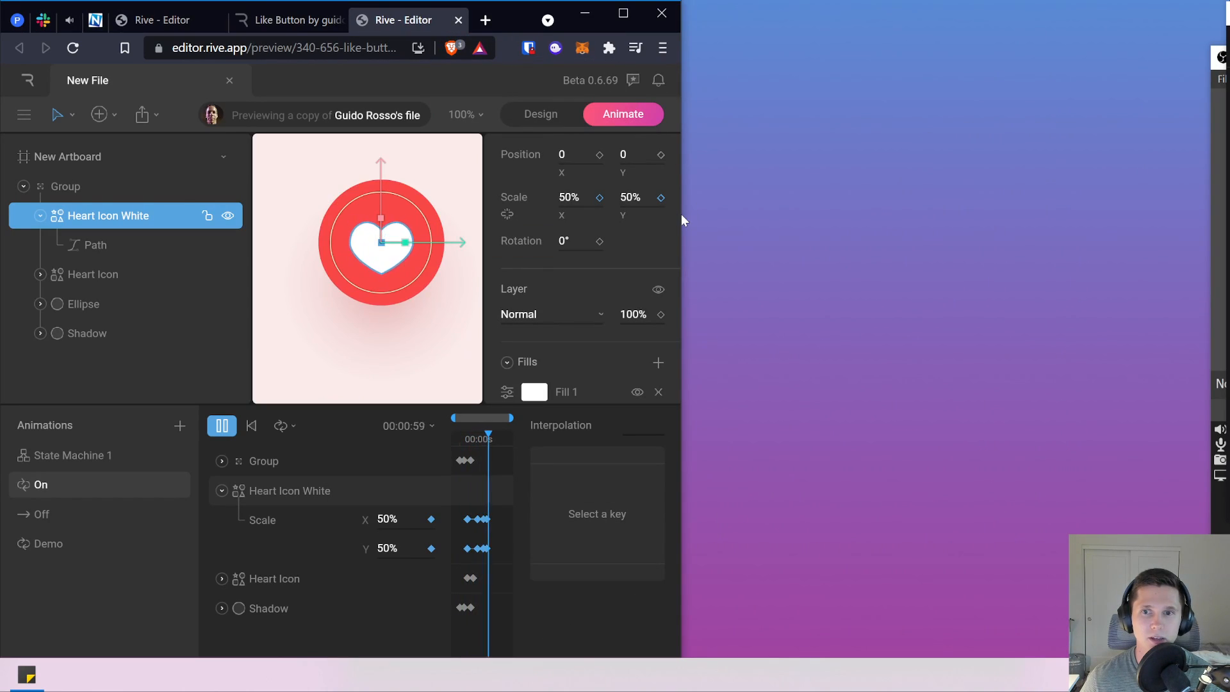
drag(681, 217, 1228, 207)
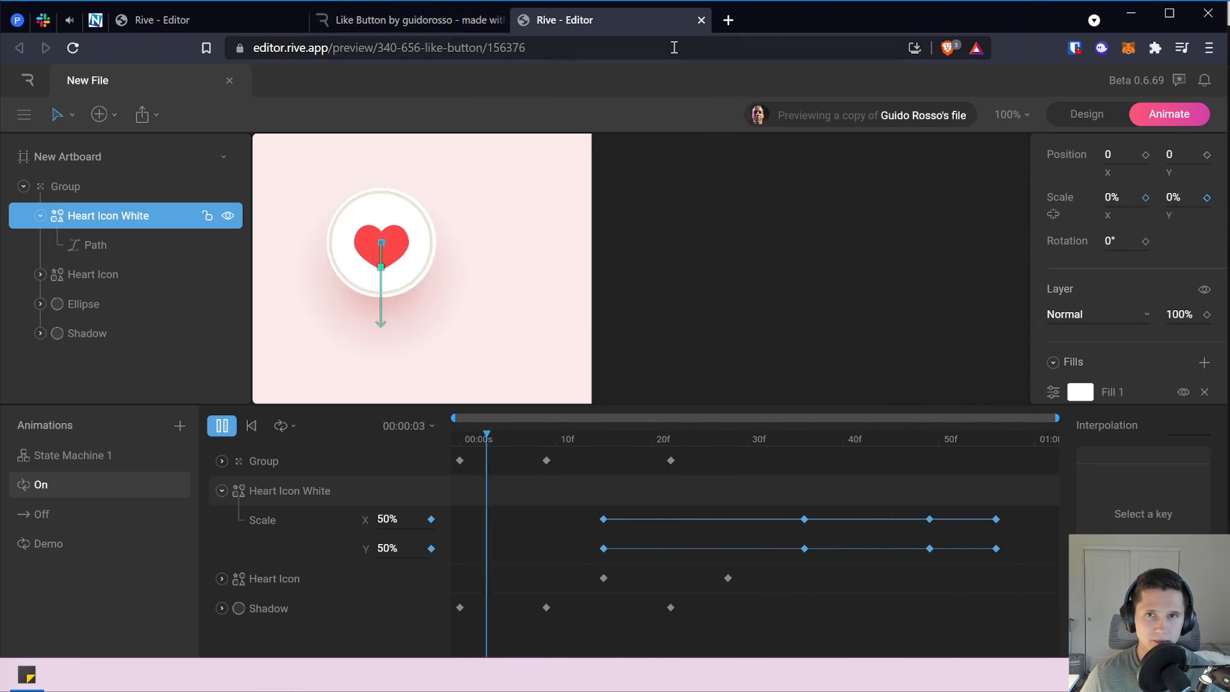
Close and reopen the reference like-button preview, and show its On animation in animation mode.
click(701, 19)
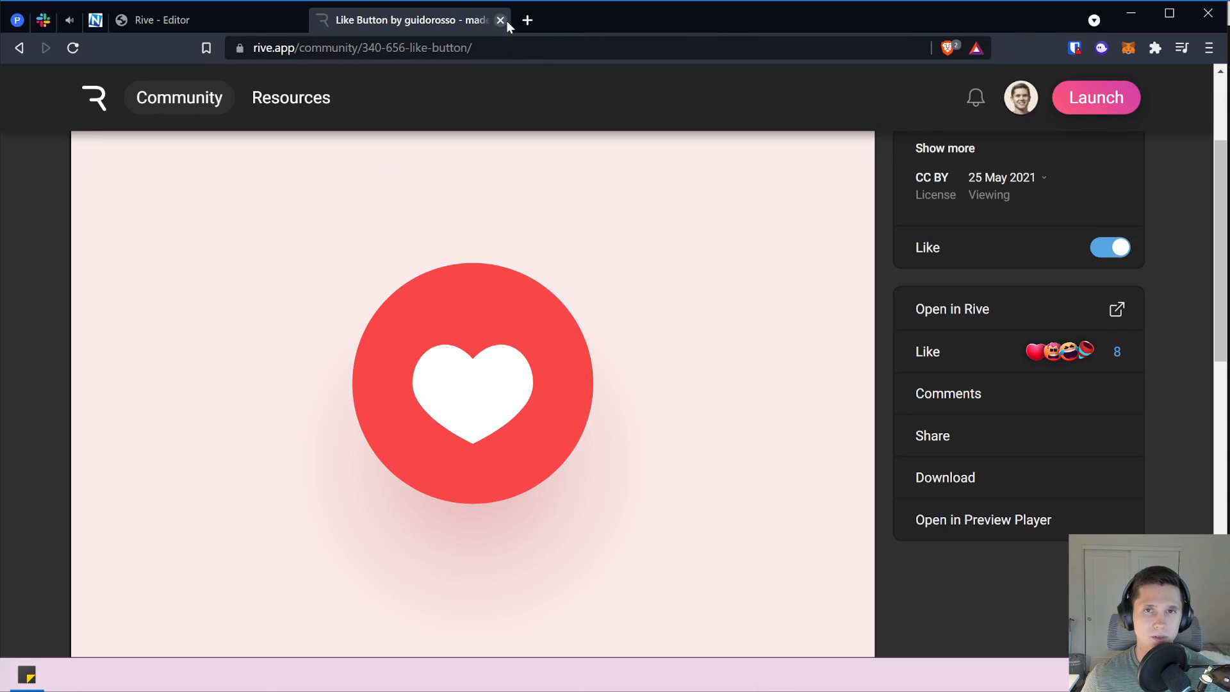
key(ctrl+shift+t)
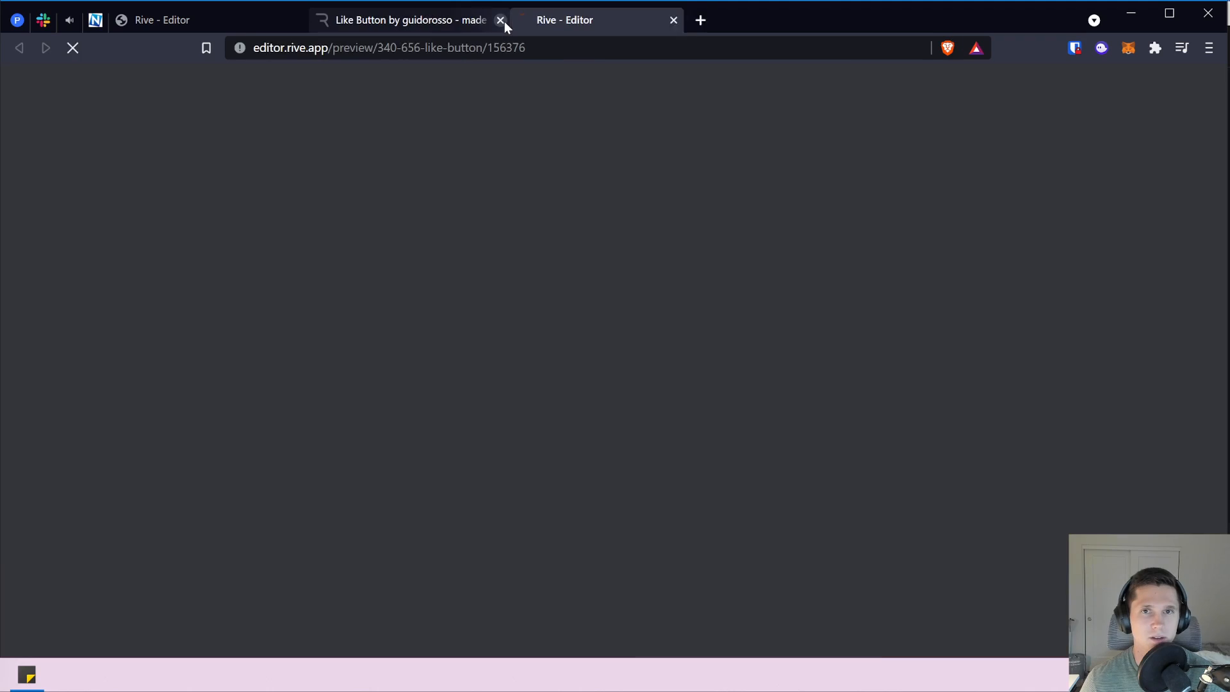
click(429, 20)
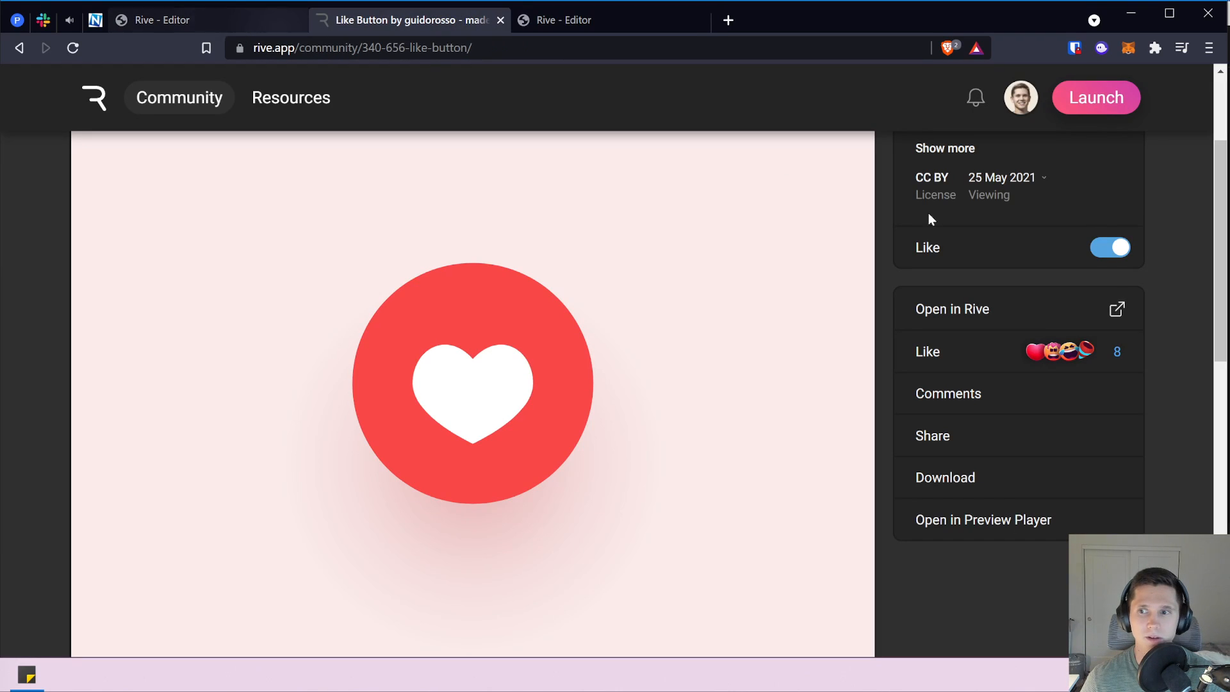
click(610, 26)
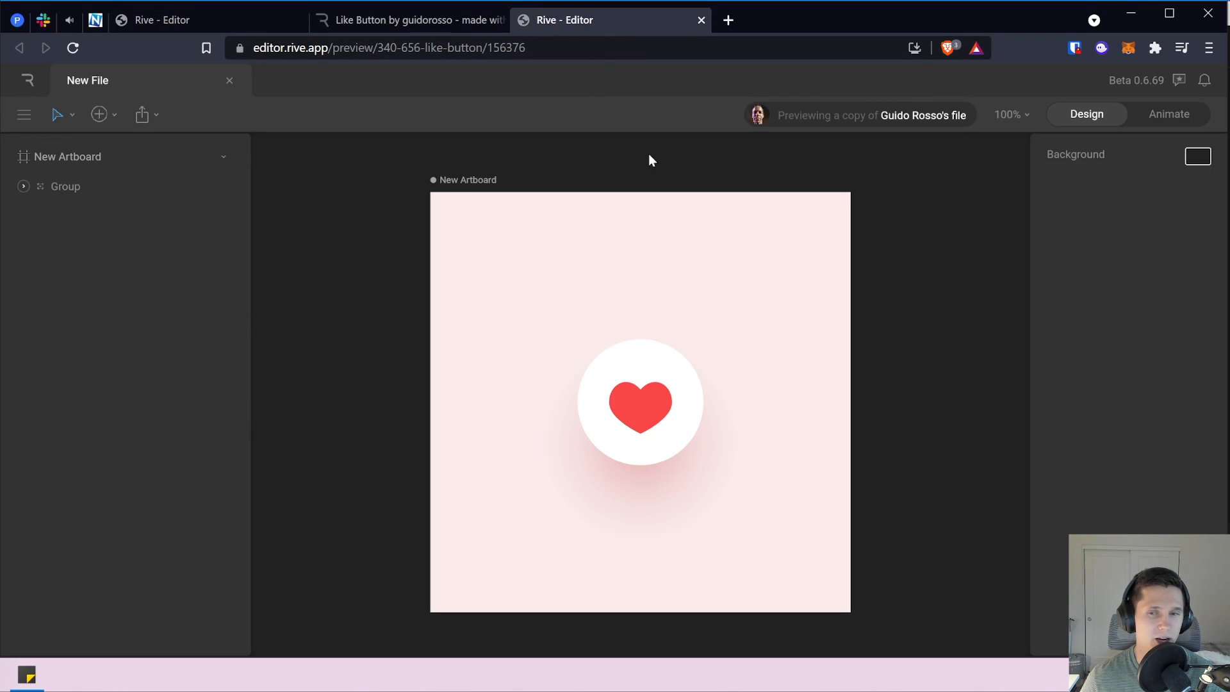
click(1154, 122)
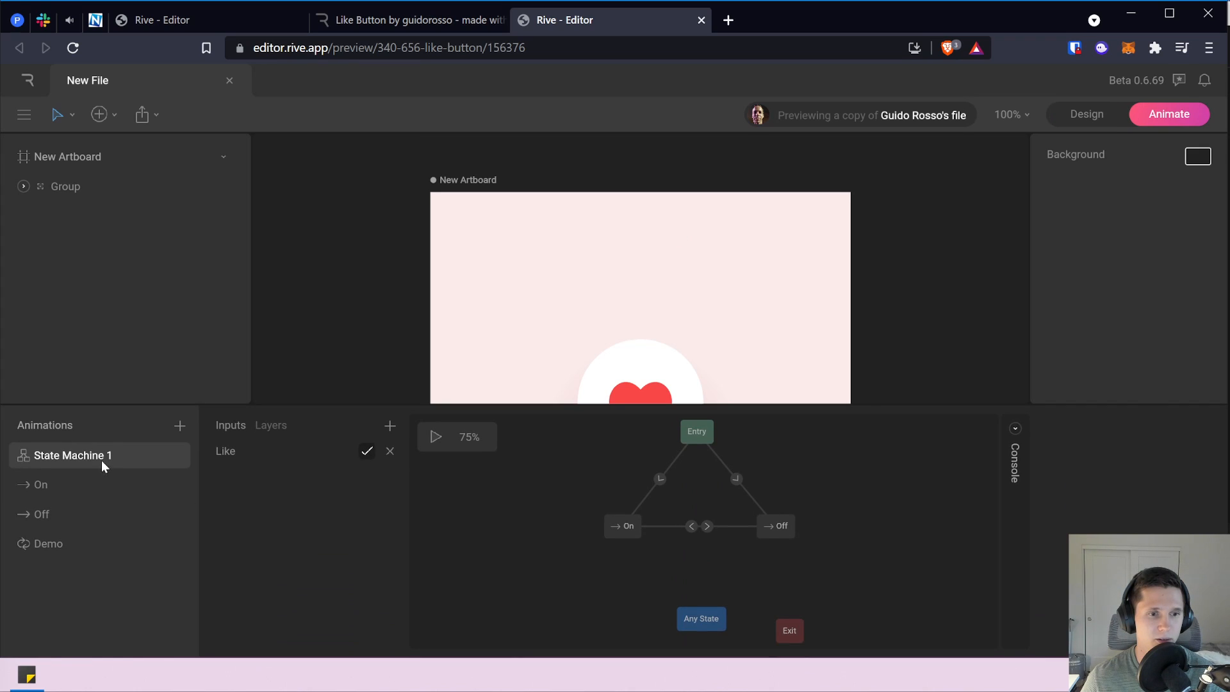
click(88, 485)
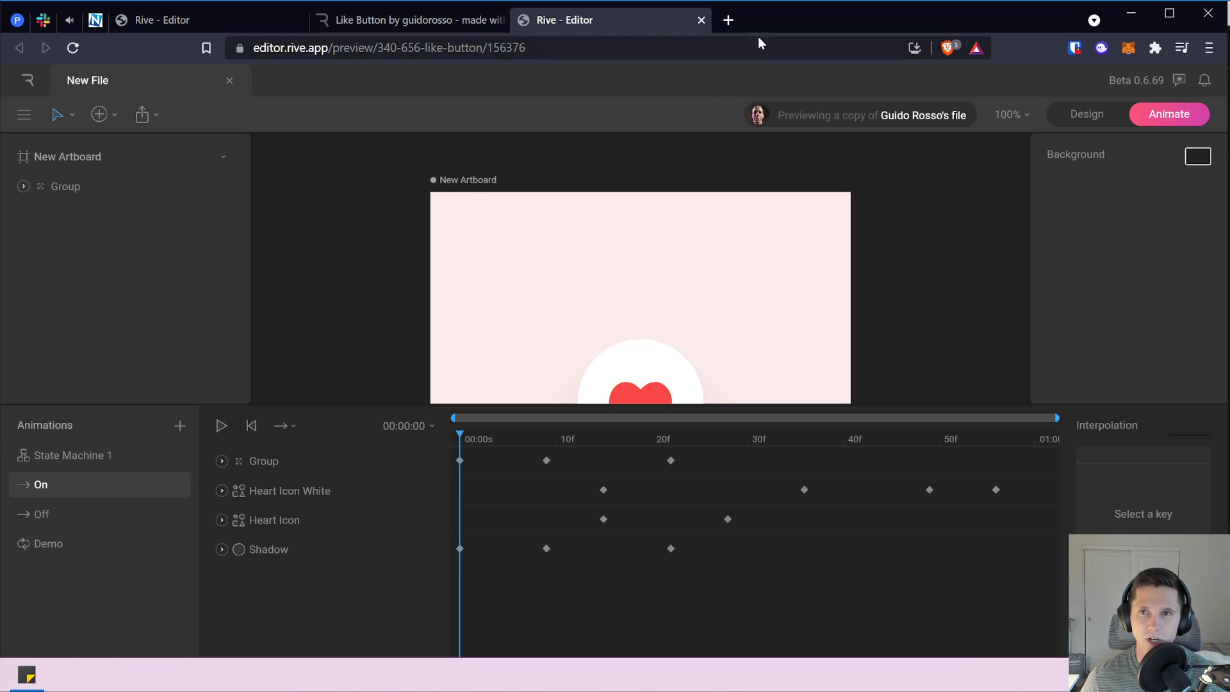
Open rive.app in a new browser tab, and return to the reference like-button file.
click(734, 21)
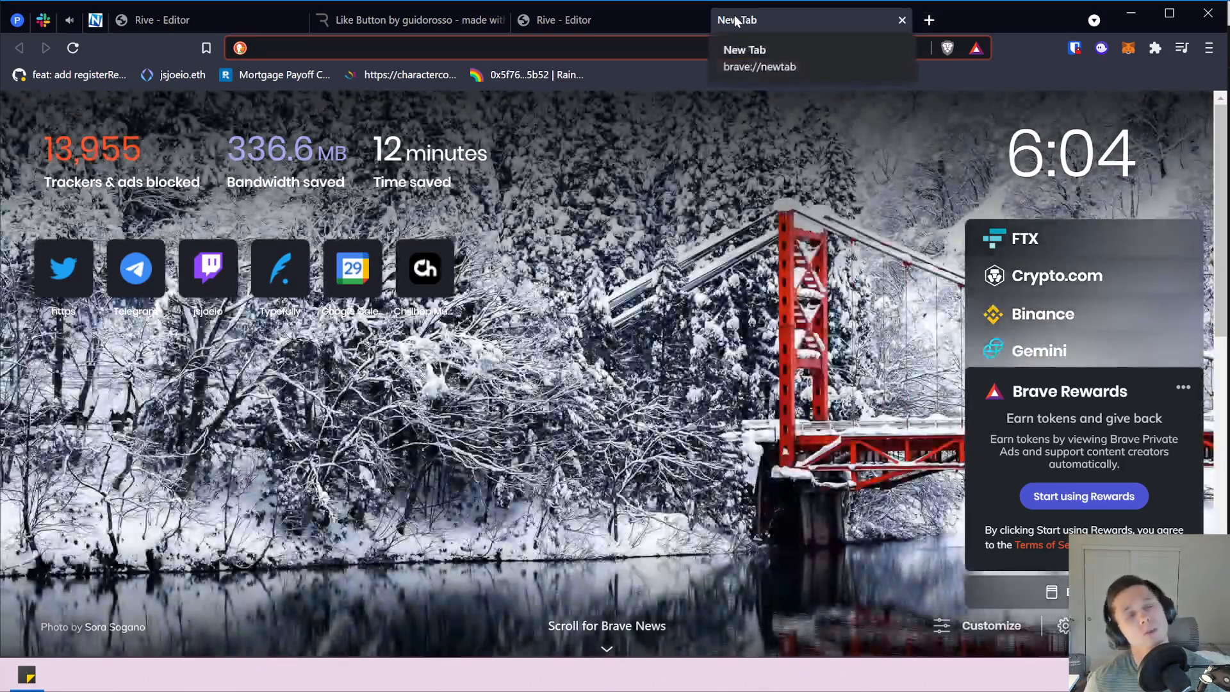
text(rive.app)
key(Return)
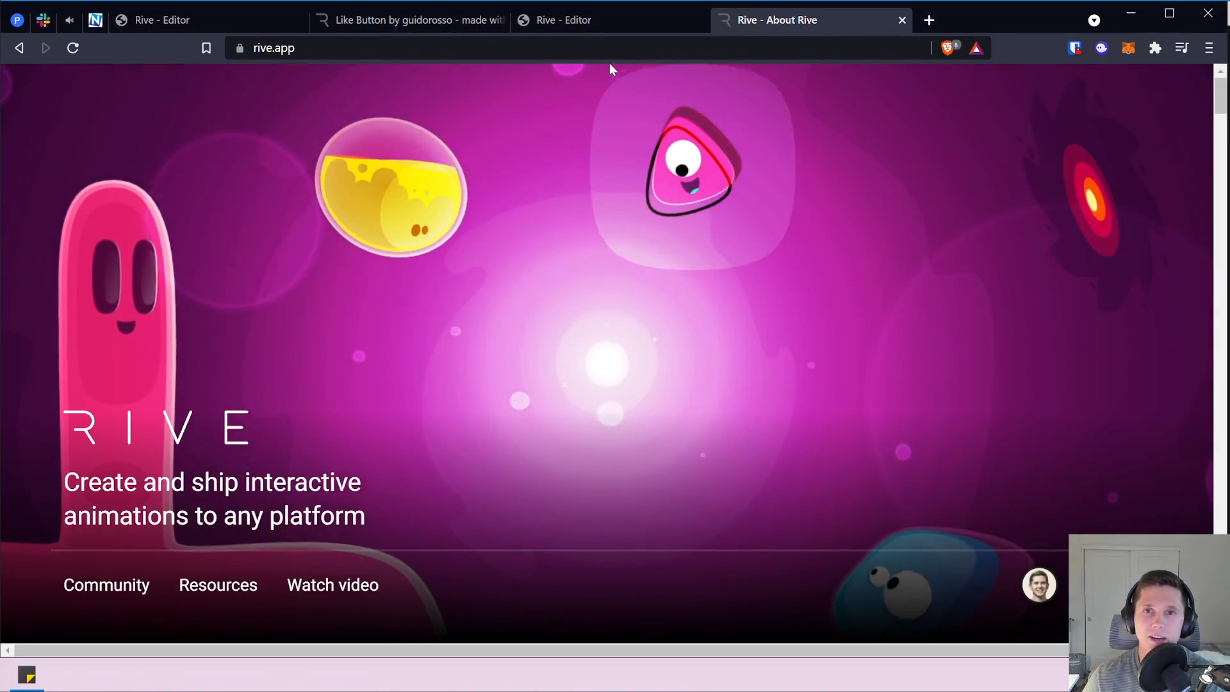
click(586, 21)
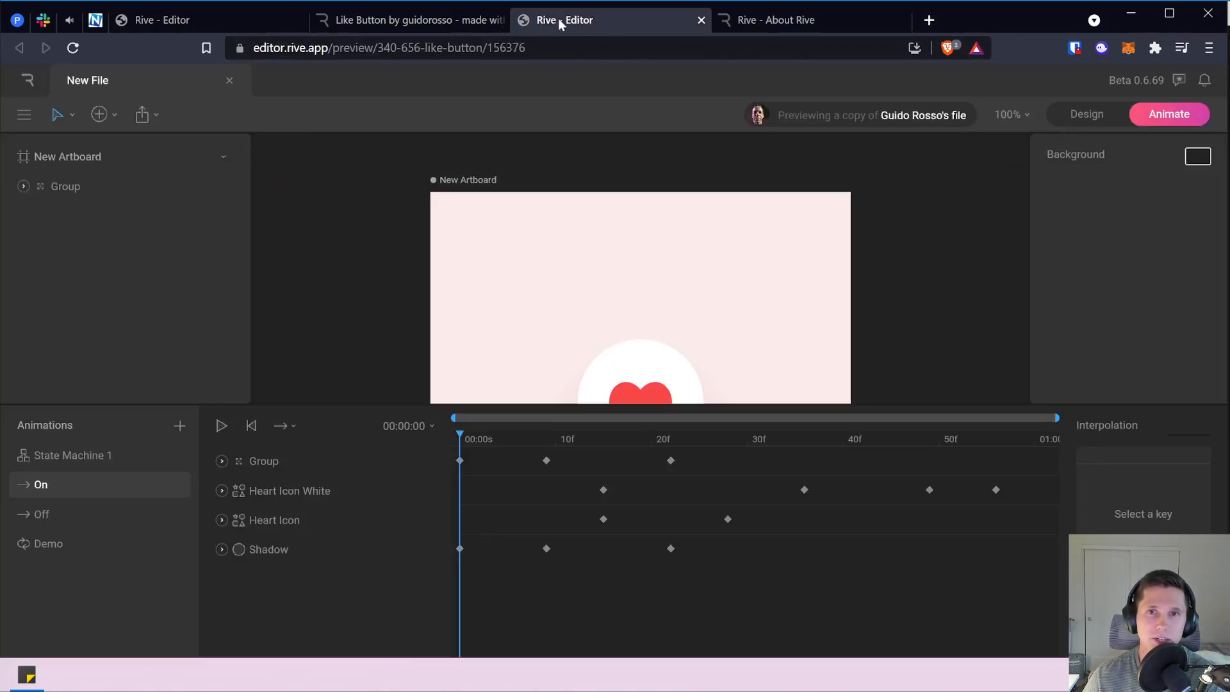
Stop the like-animation playback, and inspect the interpolation of Heart Icon White's first X scale keyframe in the reference file.
click(435, 21)
click(182, 24)
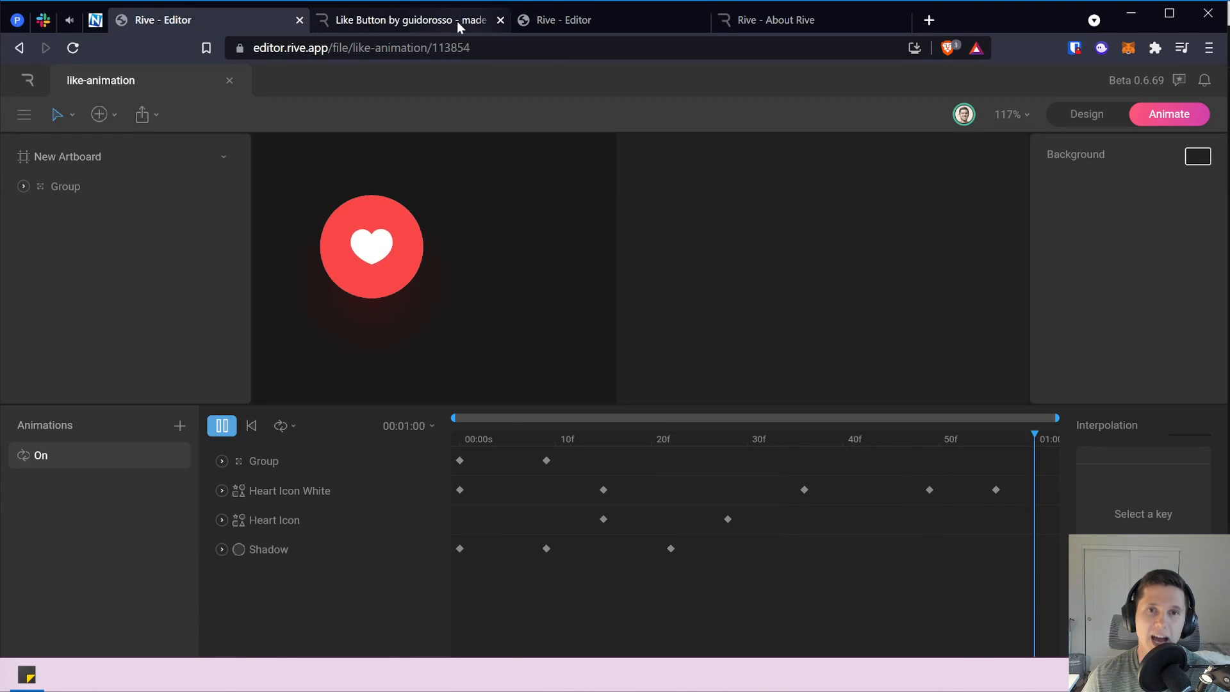
click(221, 426)
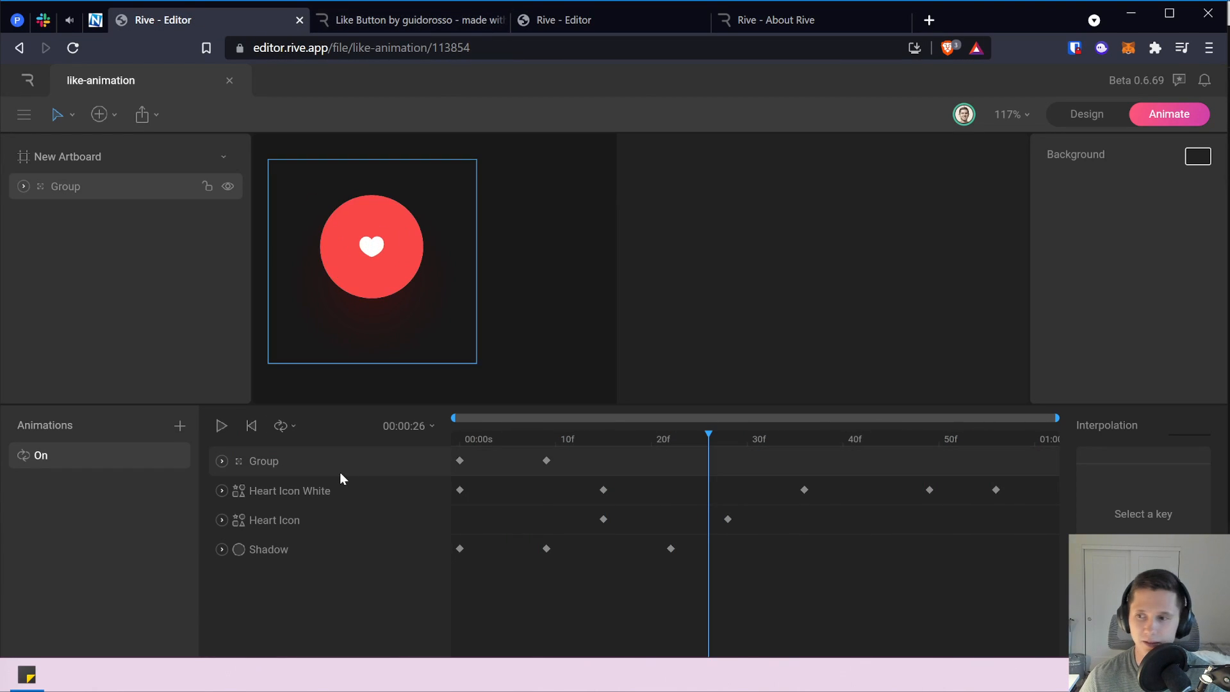
click(556, 19)
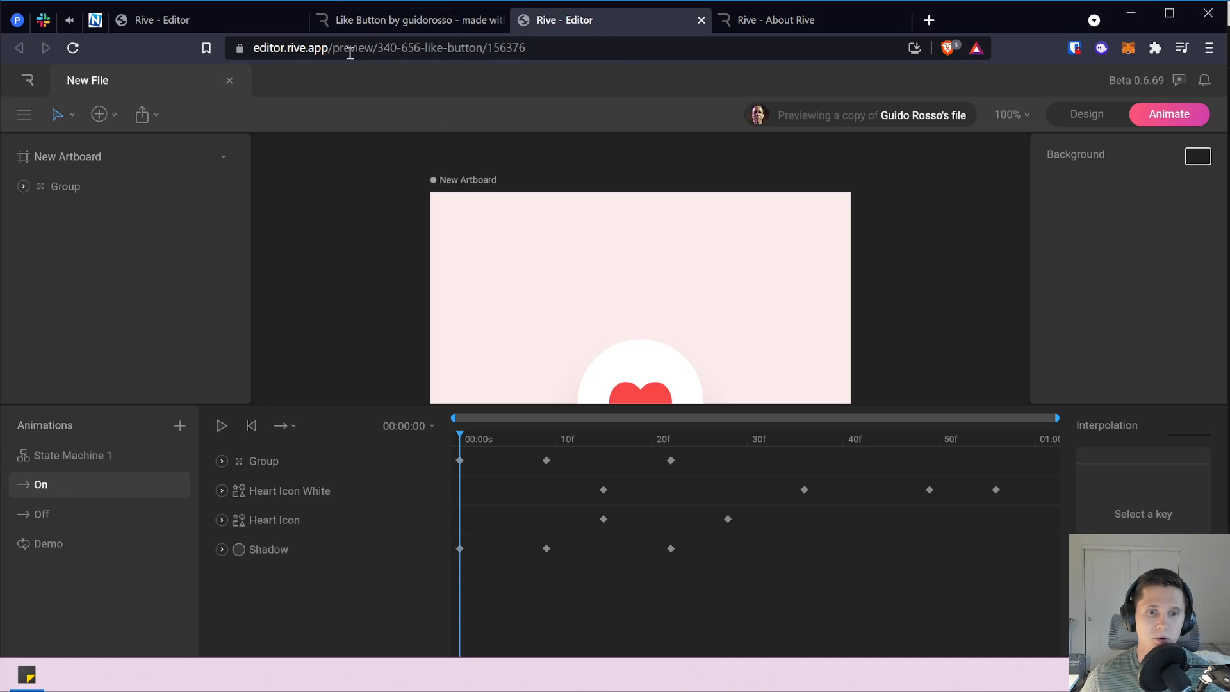
click(222, 491)
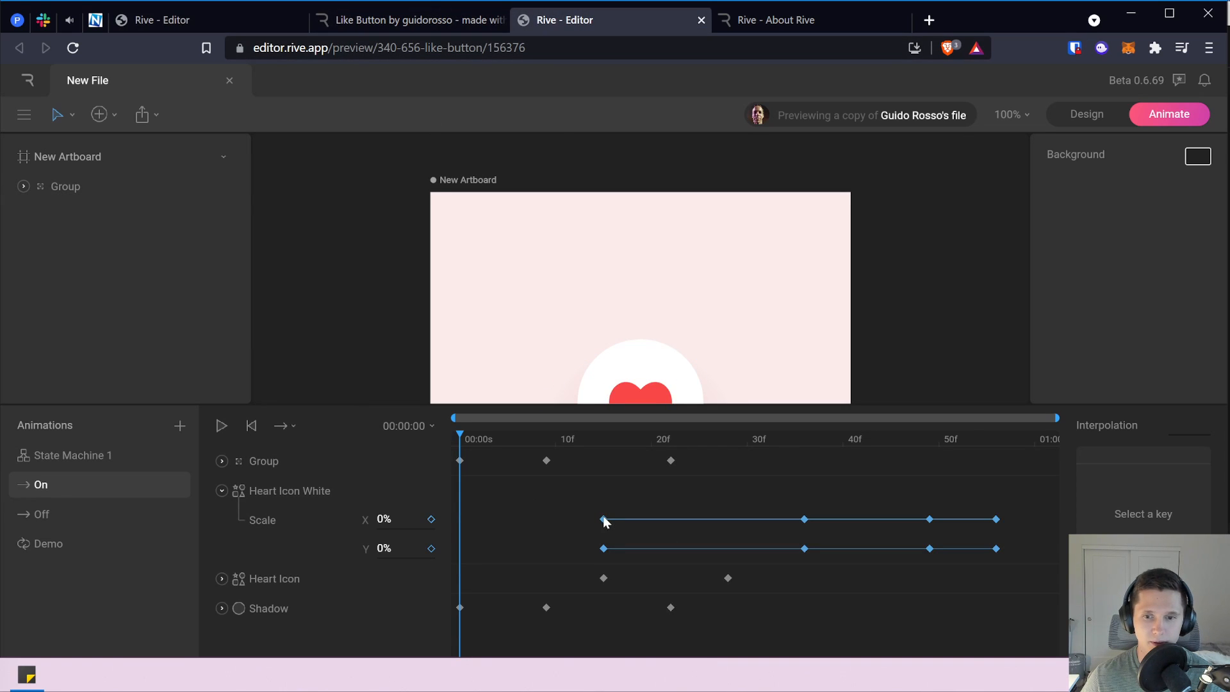
click(603, 520)
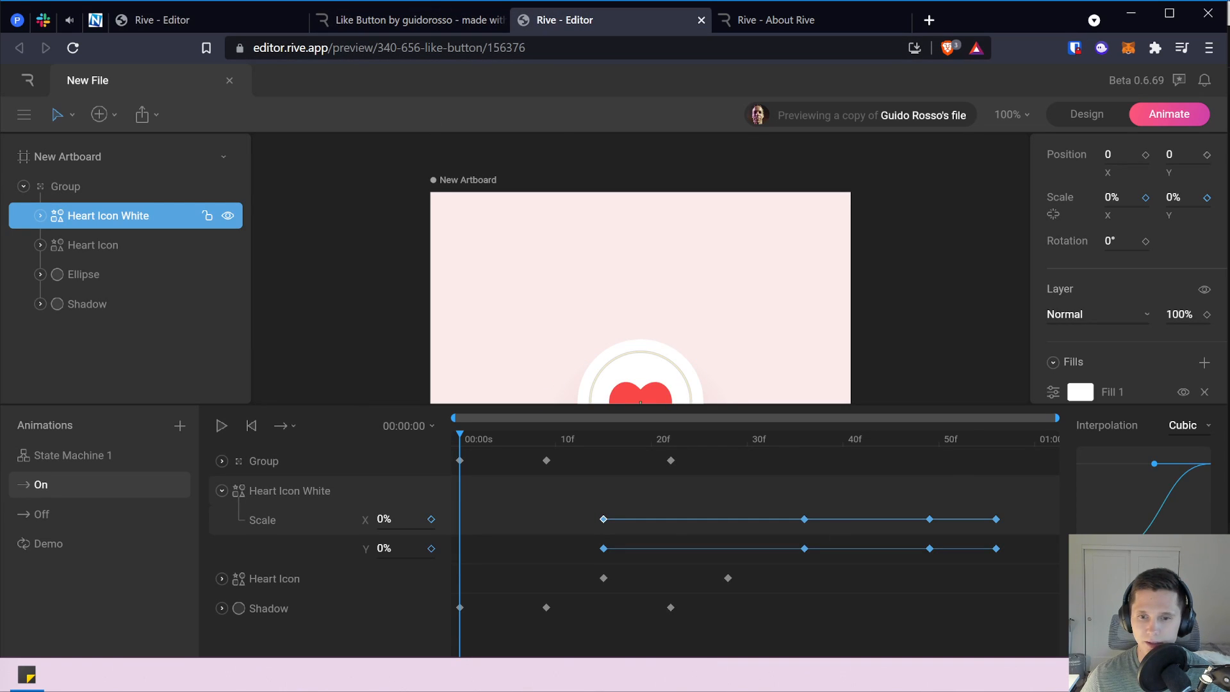
In the like-animation file, set Cubic interpolation on Heart Icon White's second X and Y scale keyframes.
click(227, 22)
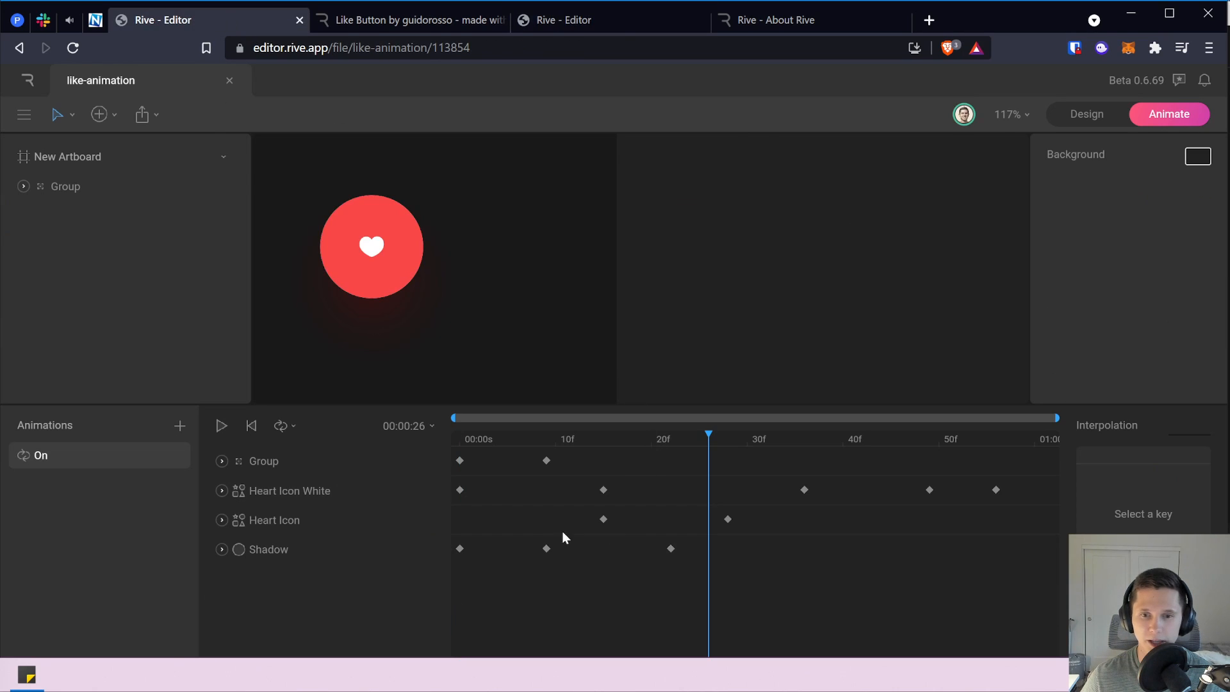
click(222, 490)
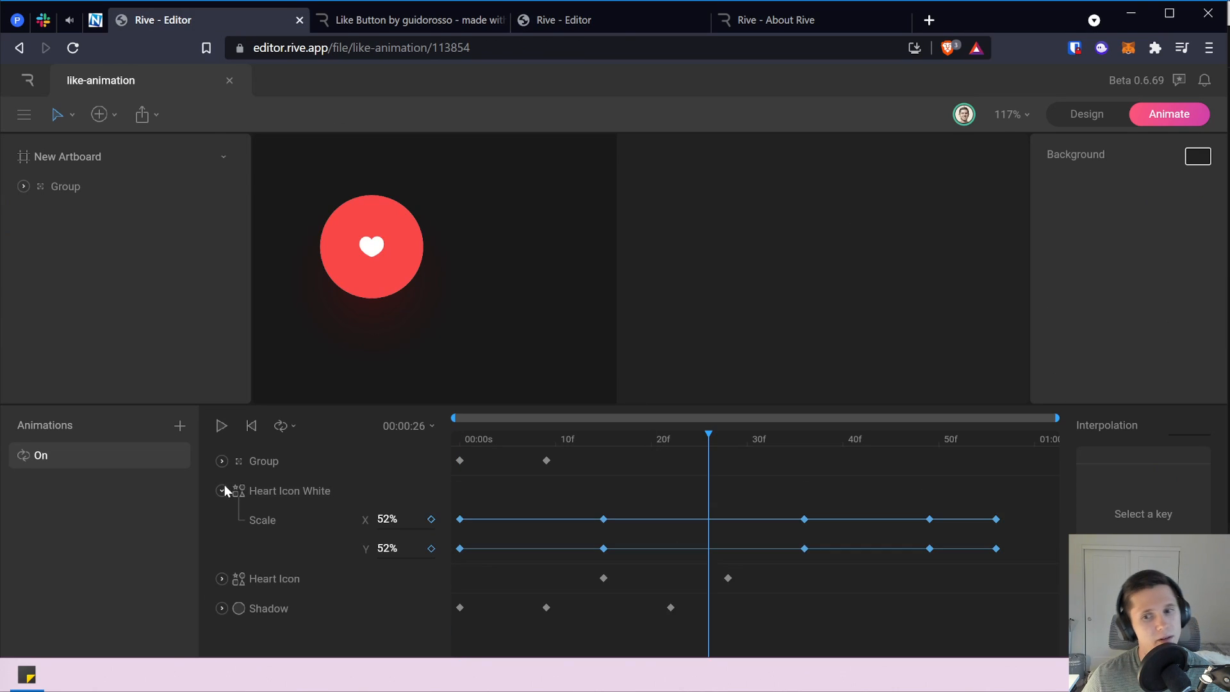
click(603, 519)
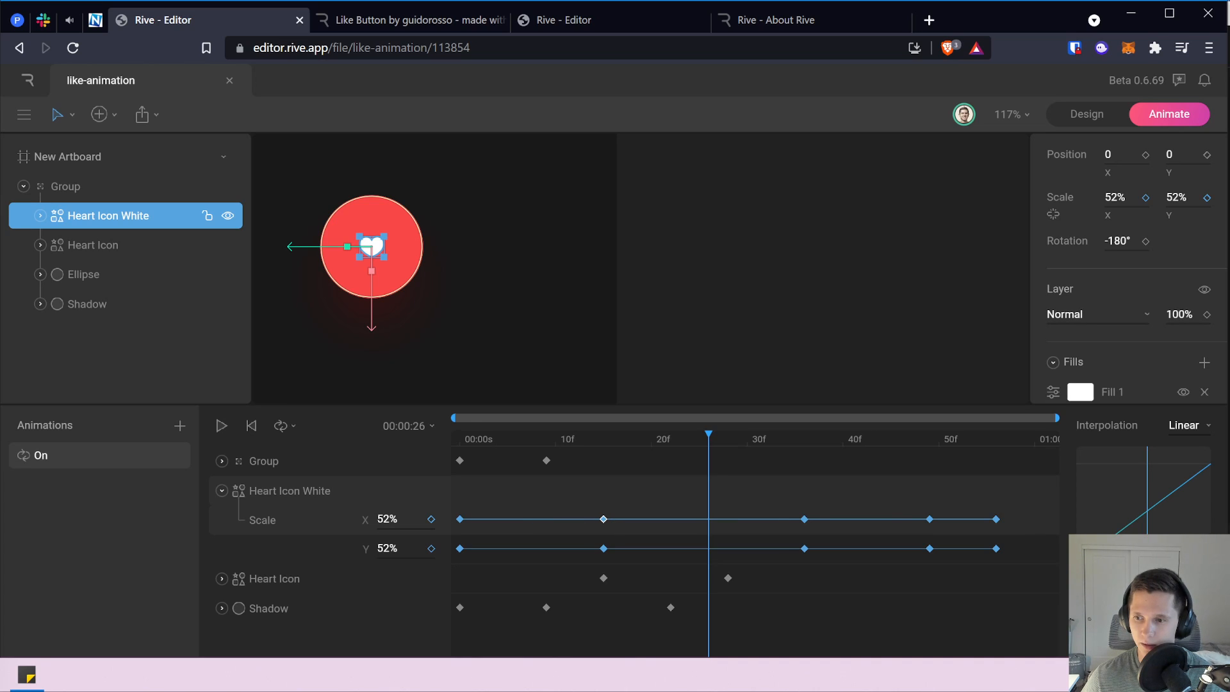
key(ctrl+v)
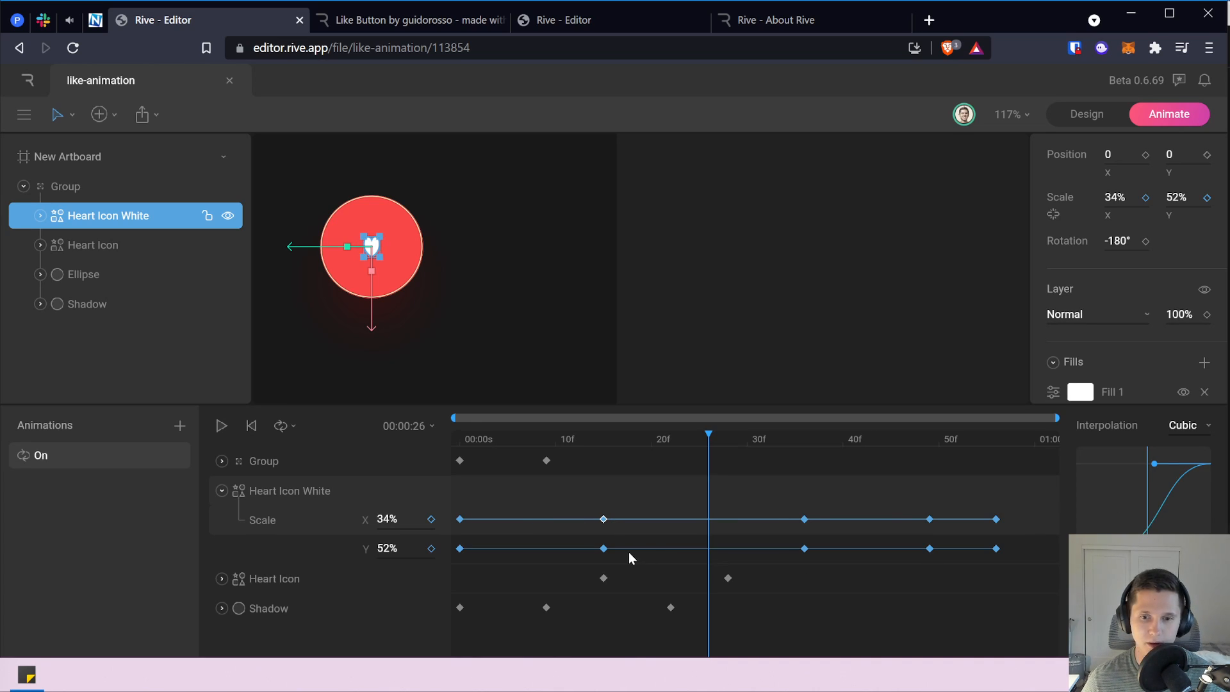
click(604, 549)
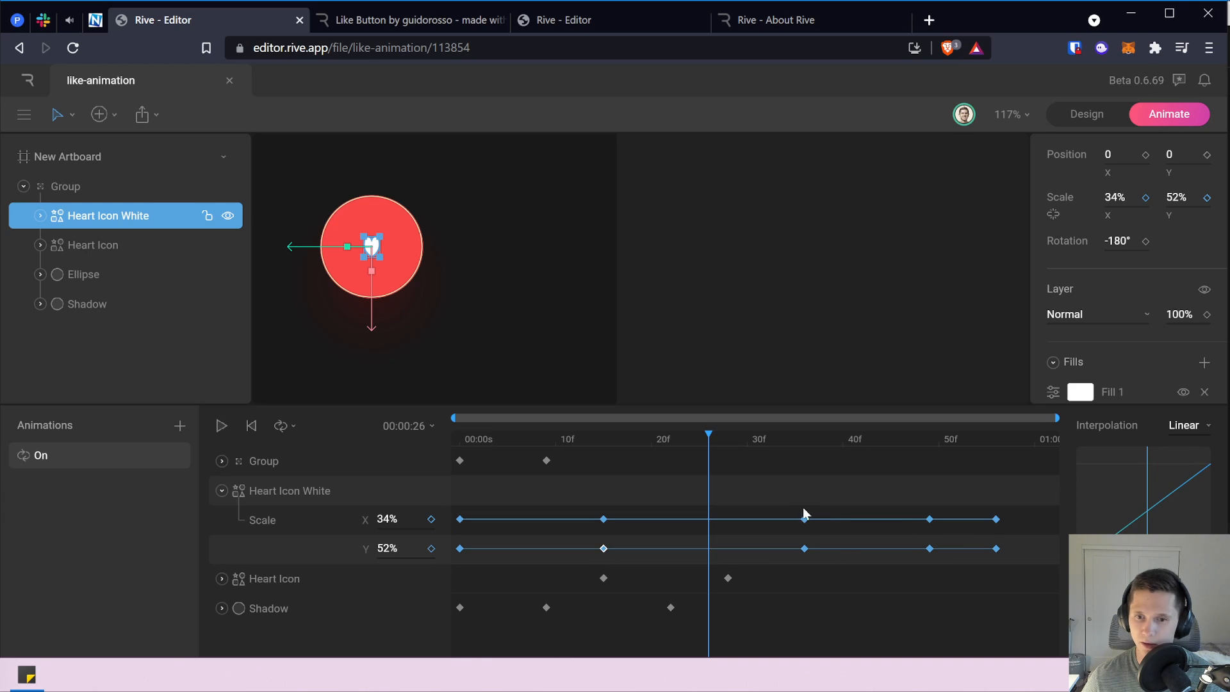
key(ctrl+v)
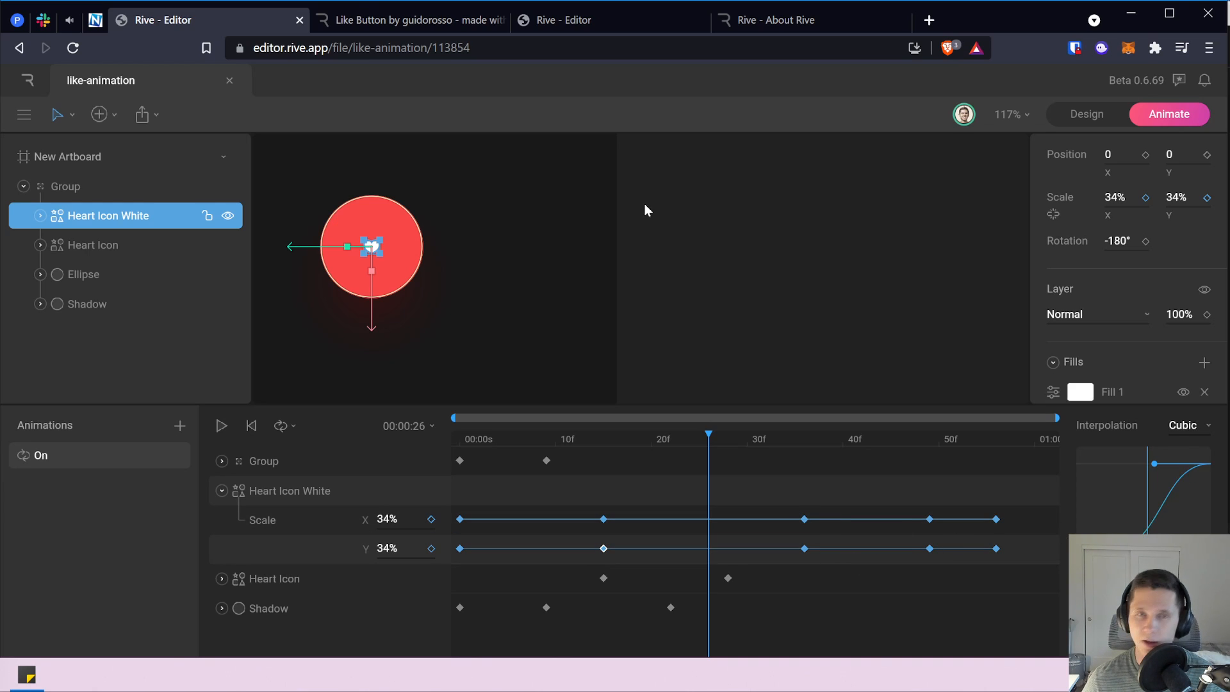
Close the About Rive tab, and move the reference editor tab directly beside the like-animation tab.
click(442, 23)
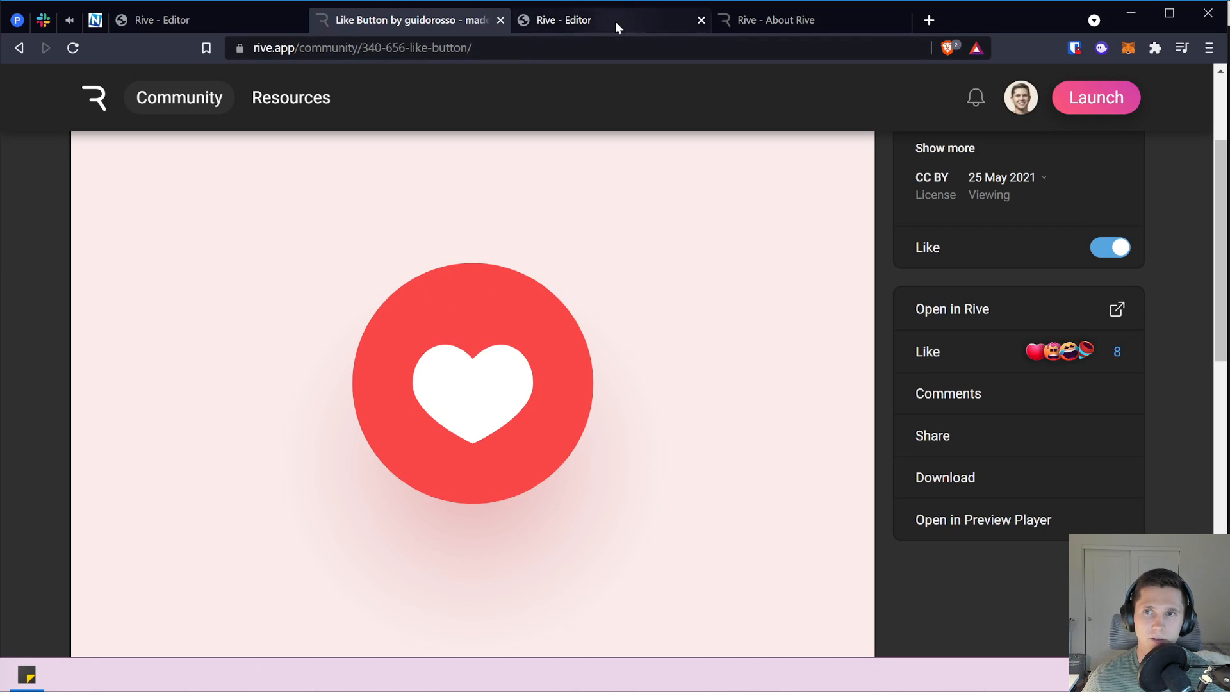
click(616, 24)
click(773, 22)
middle_click(772, 22)
middle_click(461, 24)
drag(460, 24, 410, 21)
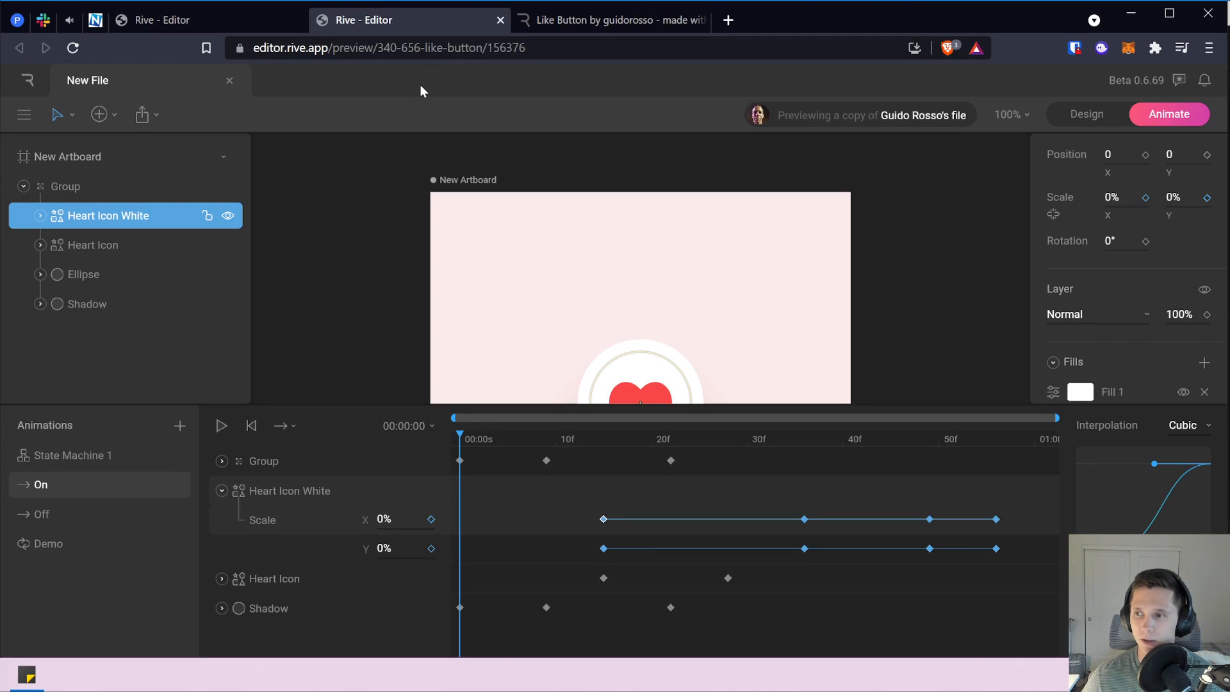
In the like-animation file, set Cubic interpolation on all Heart Icon White and Heart Icon scale keyframes.
key(ctrl+shift+Tab)
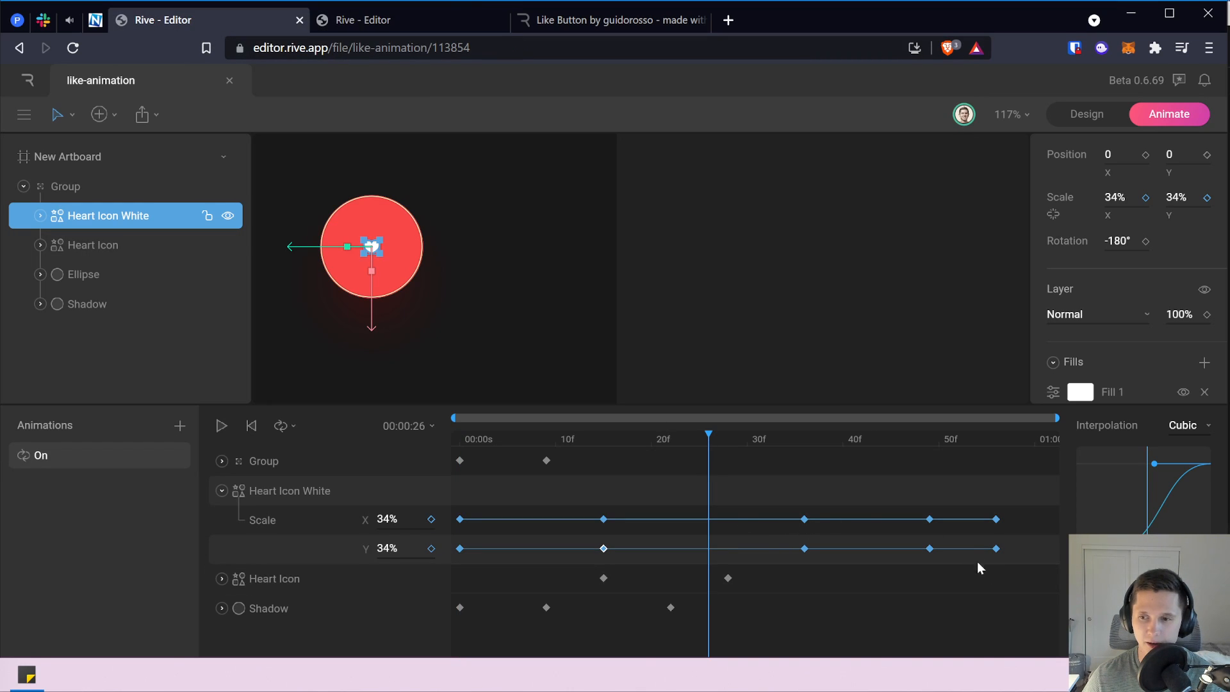
drag(921, 362, 999, 389)
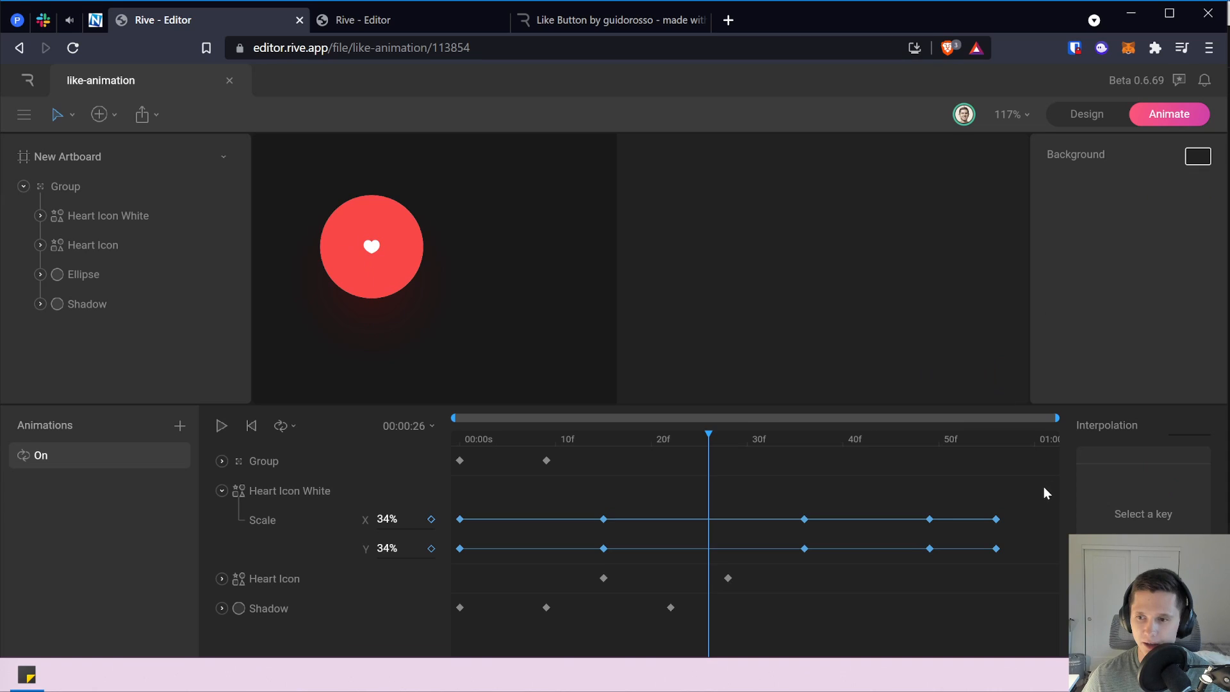
drag(1041, 509, 782, 507)
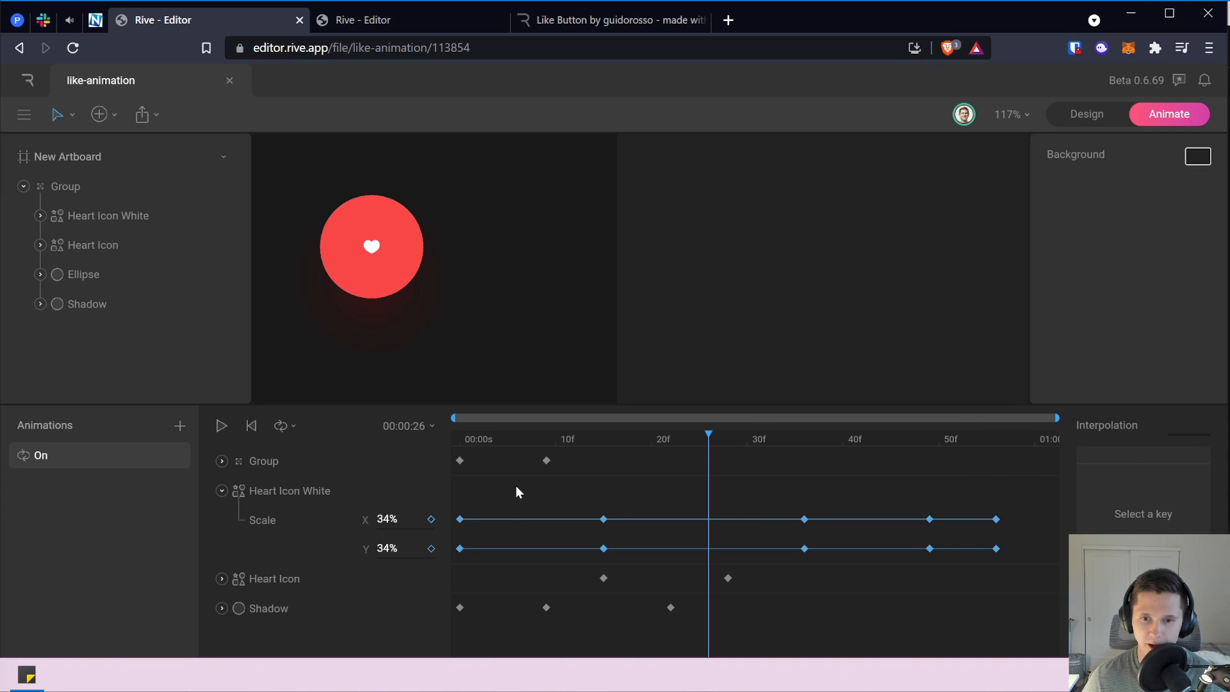
drag(456, 486, 1044, 583)
click(1185, 426)
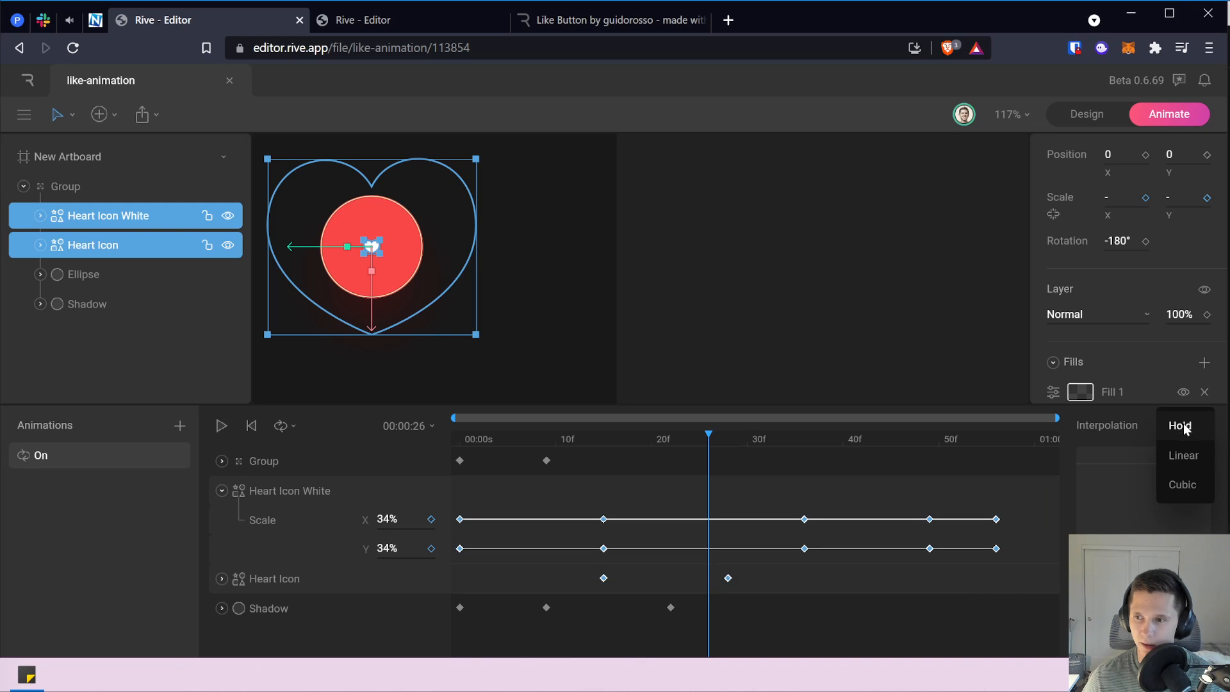
click(1185, 485)
click(721, 270)
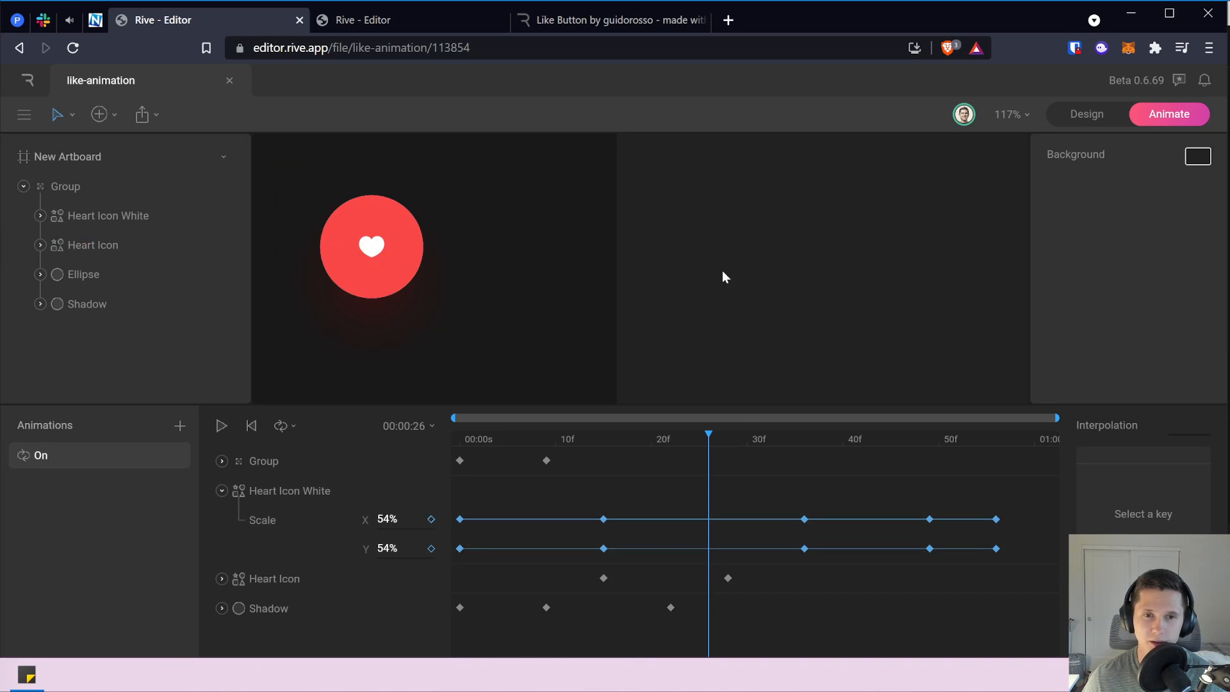
Play the On animation to check the heart's easing, and stop it.
scroll(710, 265, left, 2)
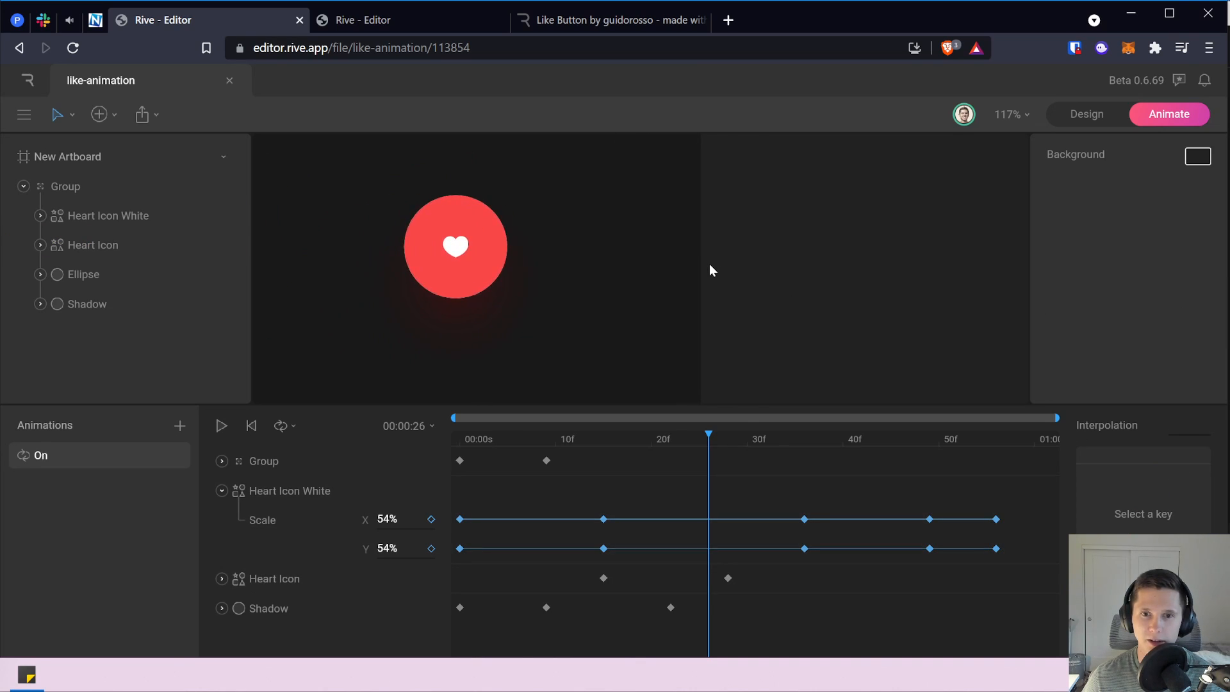
click(218, 430)
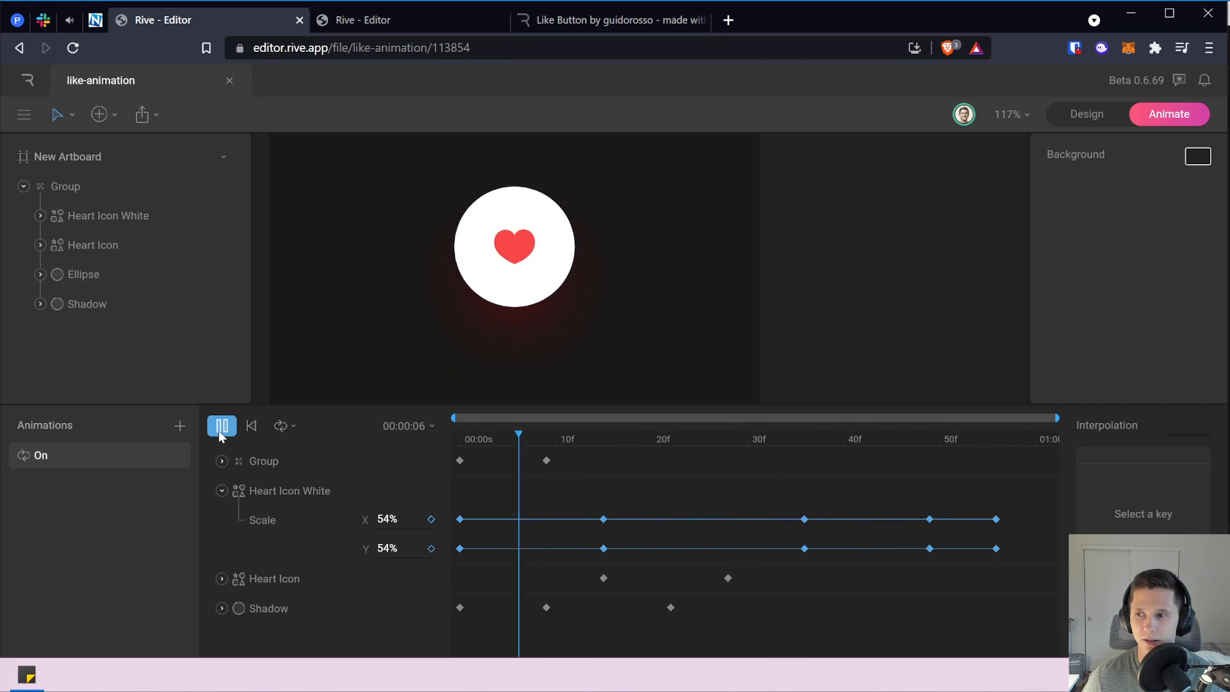
click(218, 430)
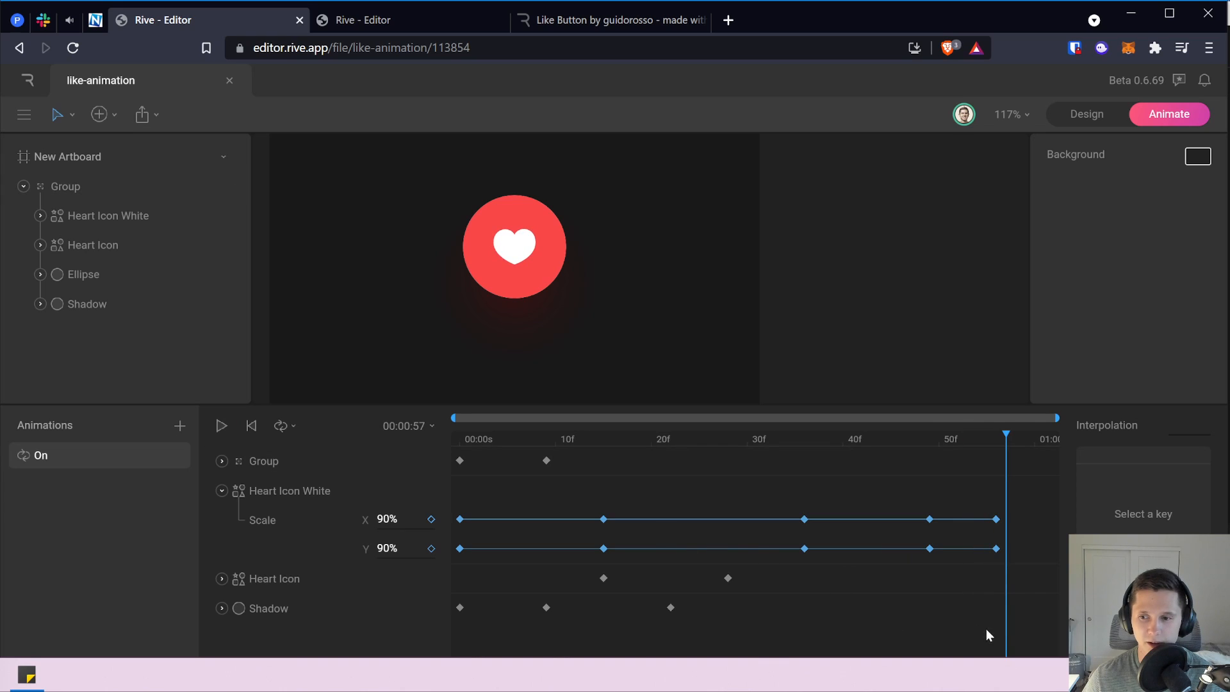
Set every keyframe of the On animation to Cubic interpolation, and play it back to check the motion.
drag(1009, 630, 417, 433)
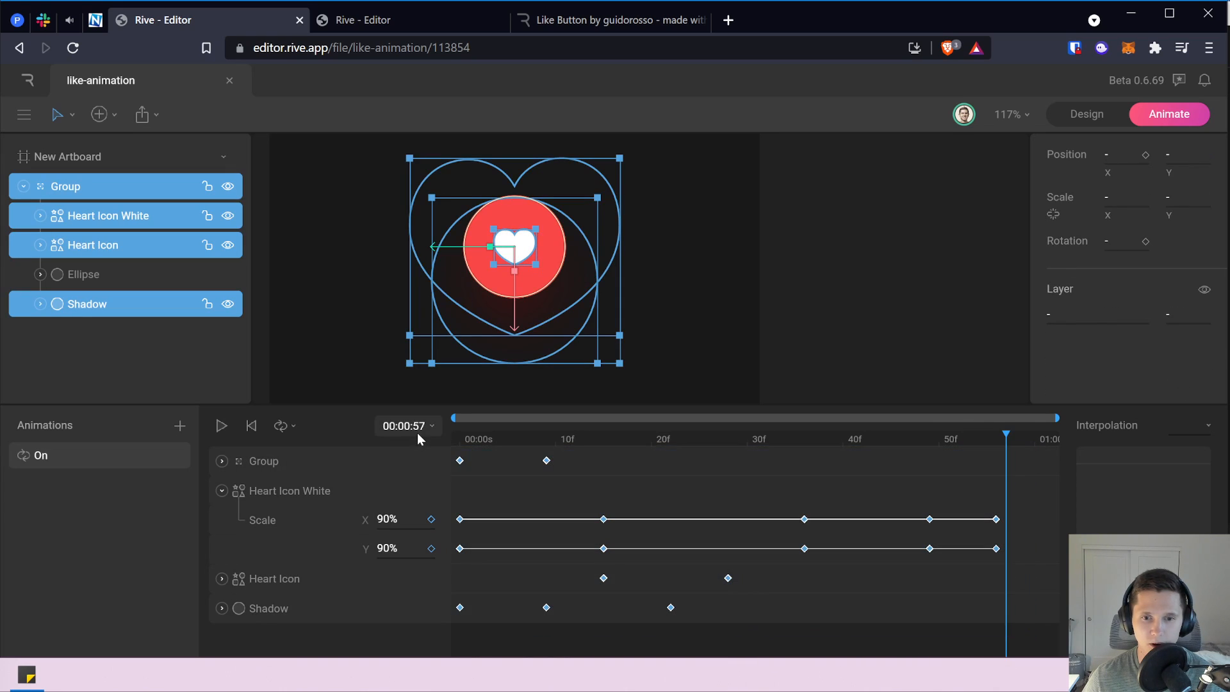
click(1201, 429)
click(1183, 483)
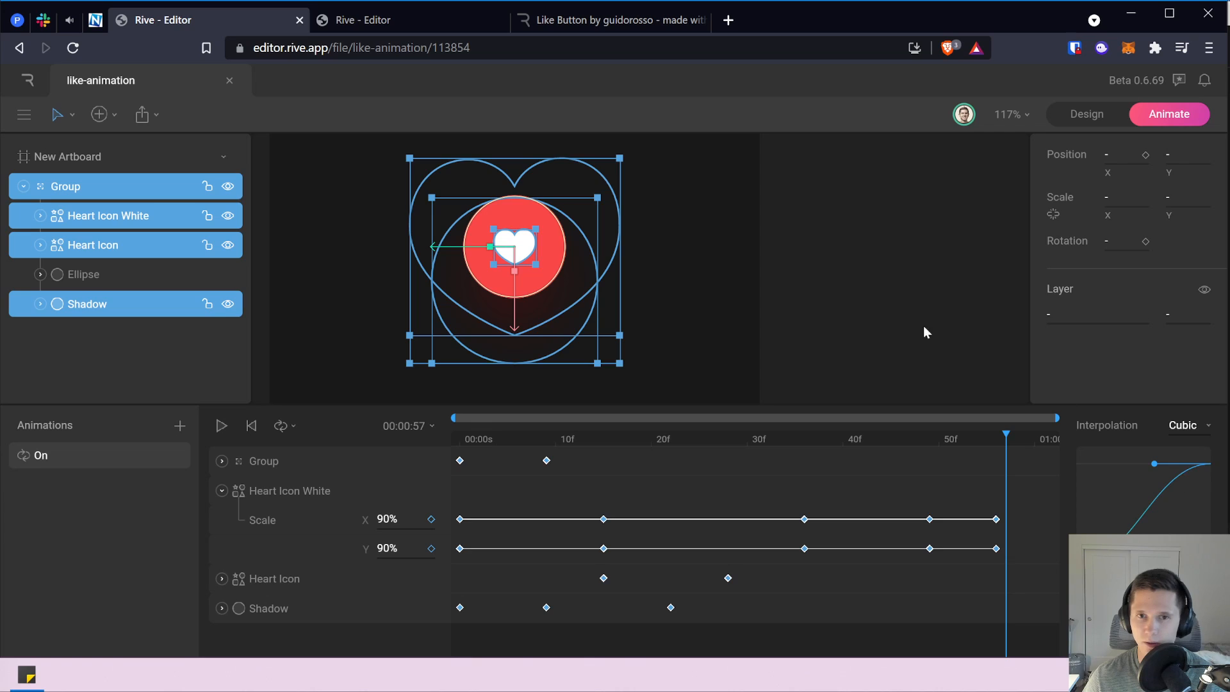
click(851, 267)
click(219, 430)
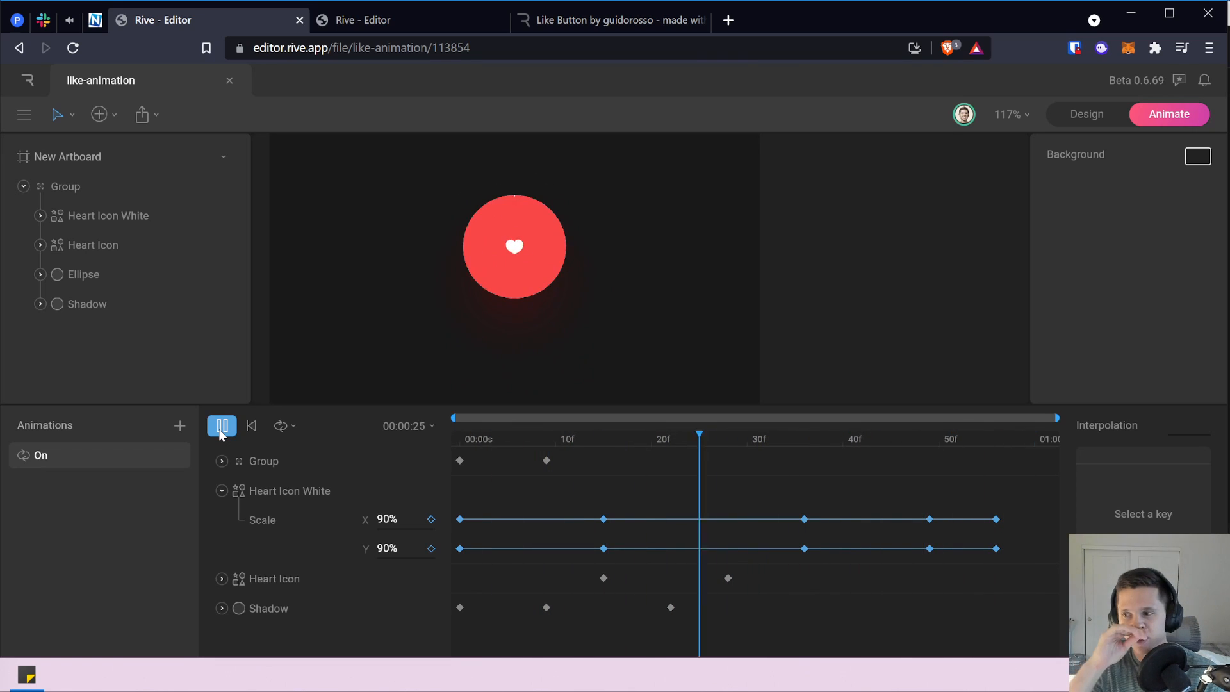
click(220, 429)
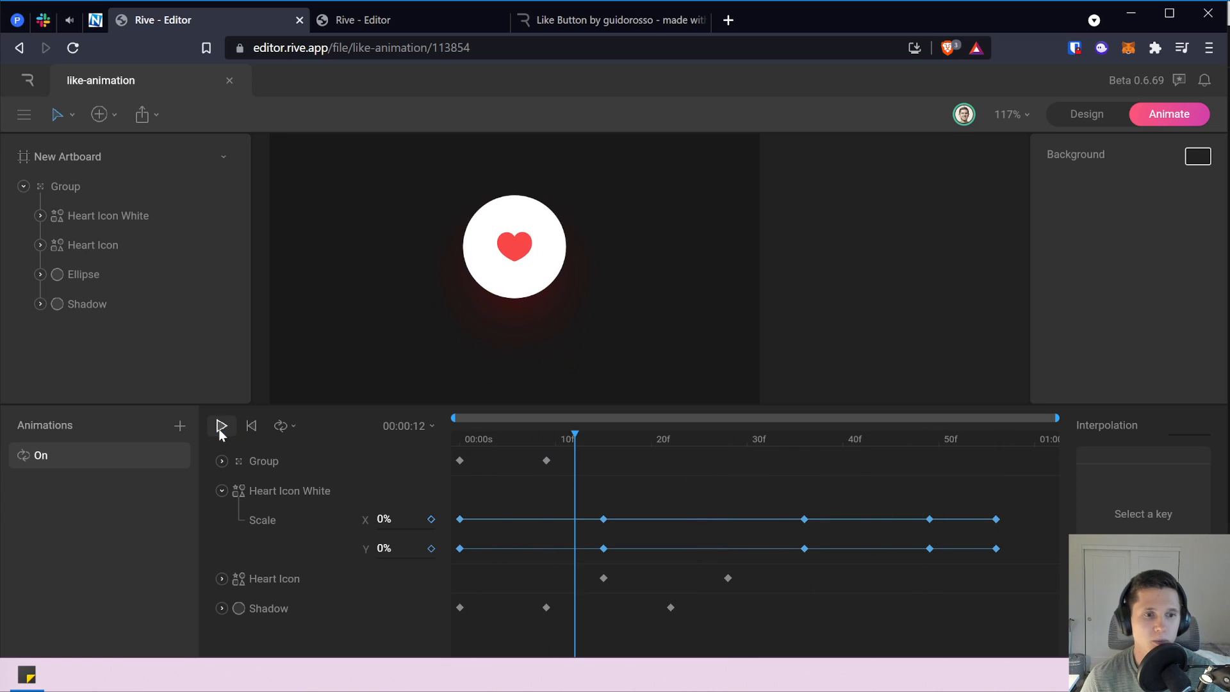
Open State Machine 1 in the reference like-button file and examine its states and transitions.
click(376, 20)
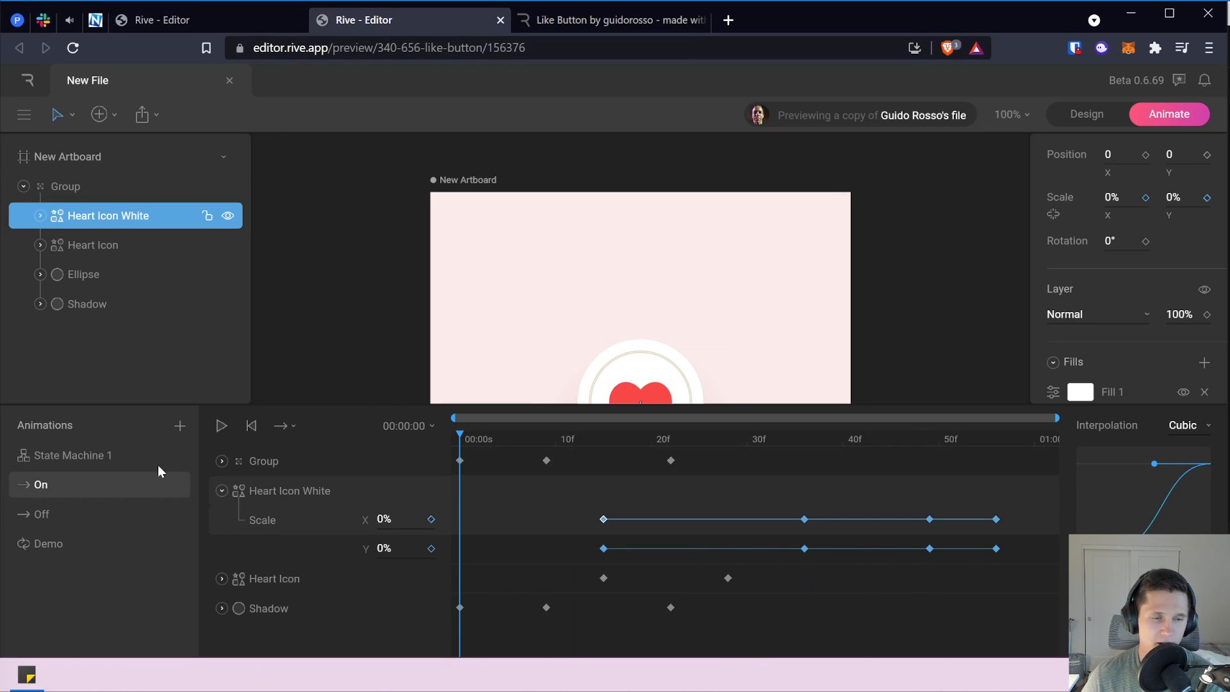
click(119, 456)
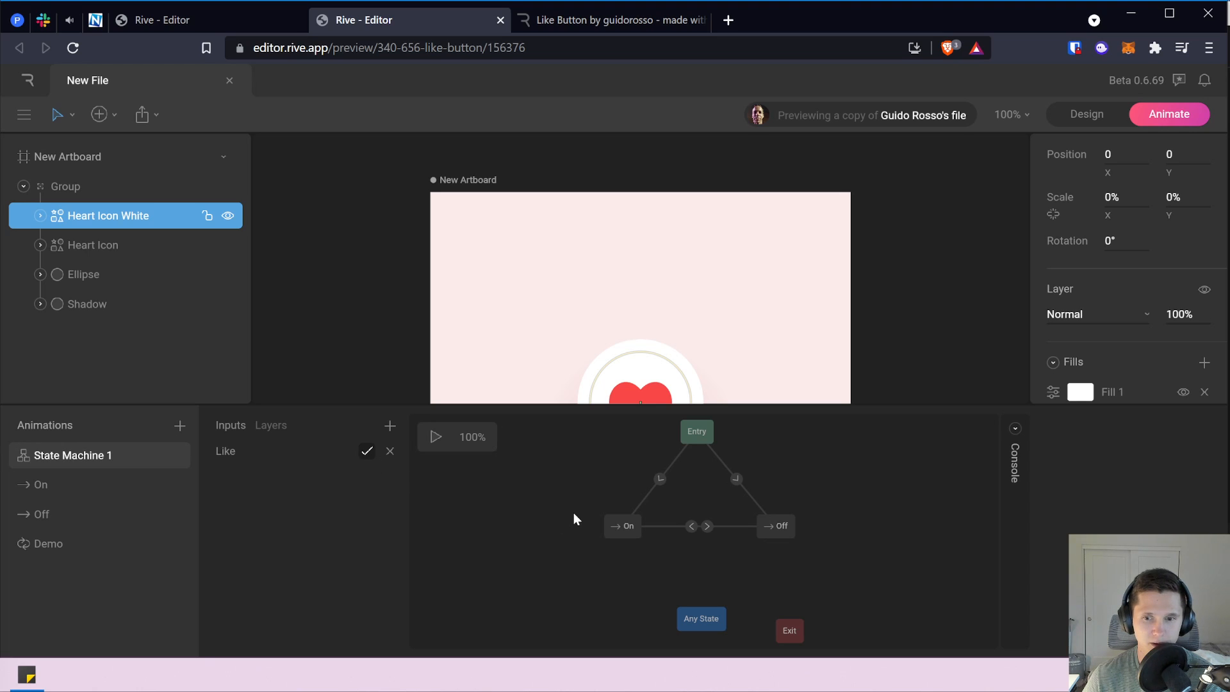
scroll(570, 513, up, 2)
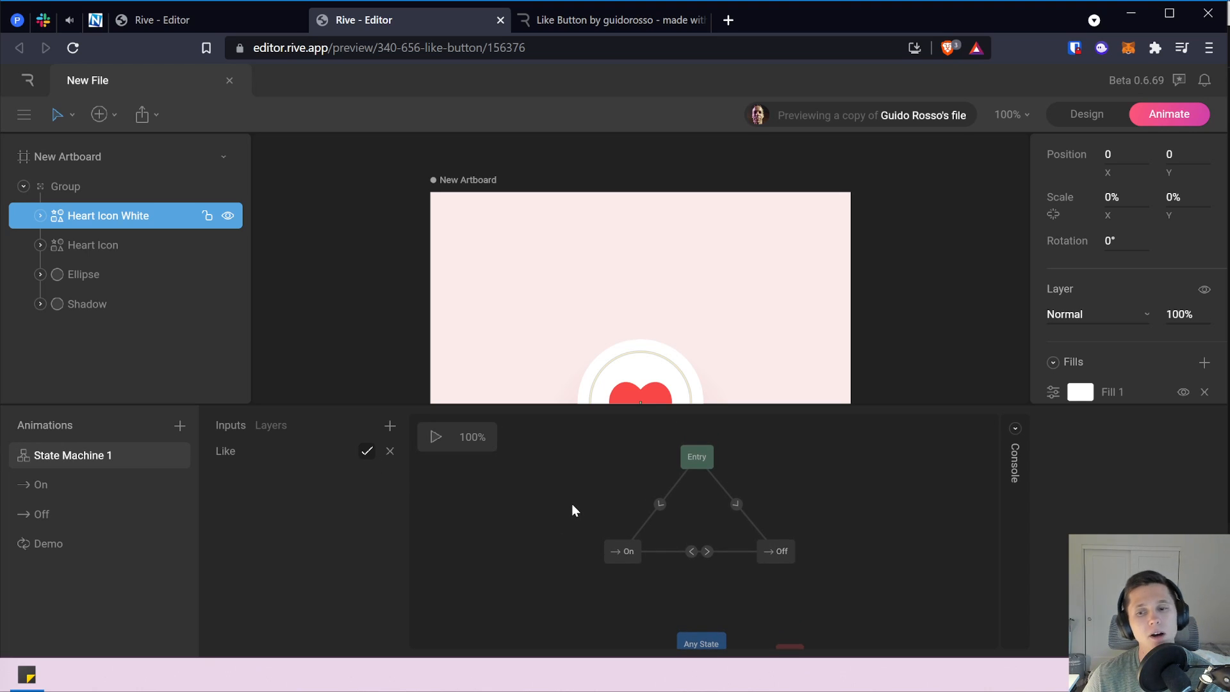
scroll(397, 310, down, 3)
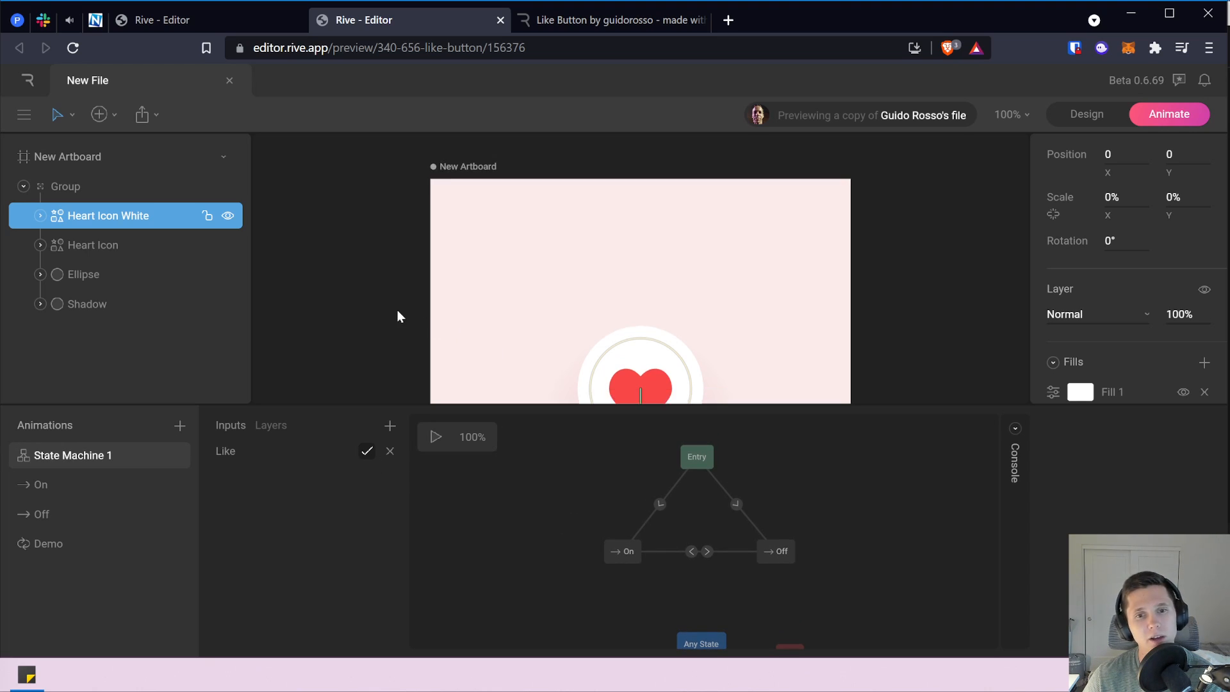
Play the reference file's Off animation, and replay it from the first frame.
click(81, 516)
scroll(348, 300, down, 3)
click(234, 424)
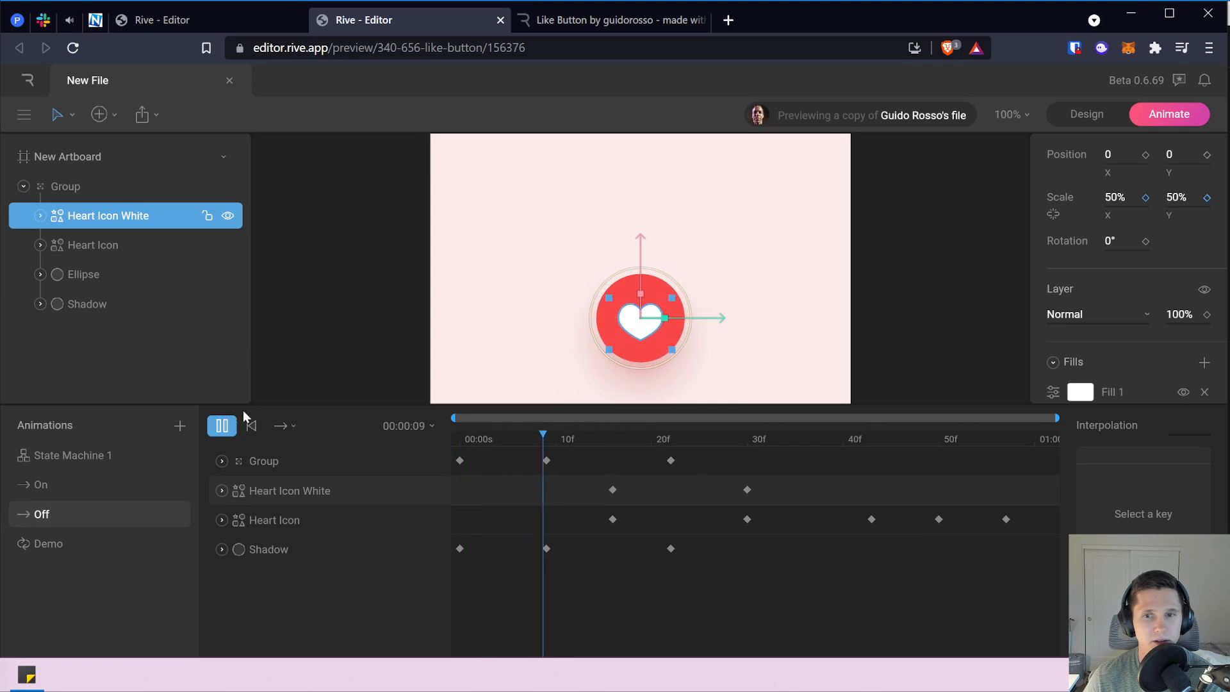
click(329, 342)
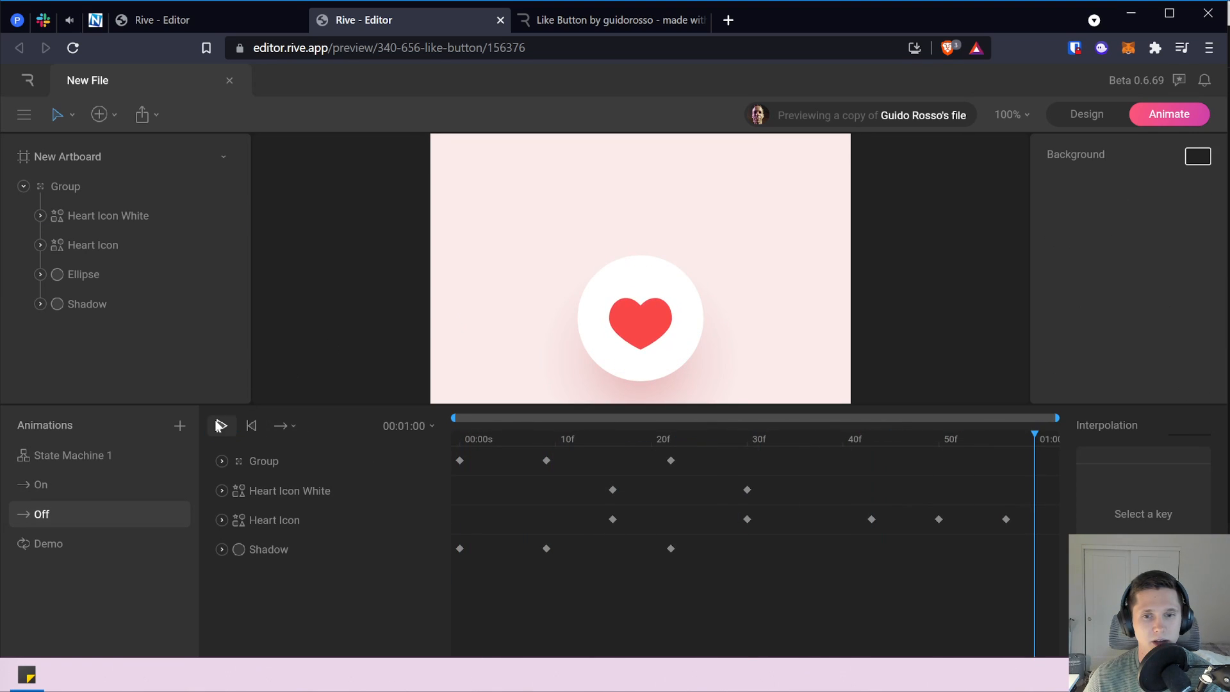
click(247, 426)
click(223, 426)
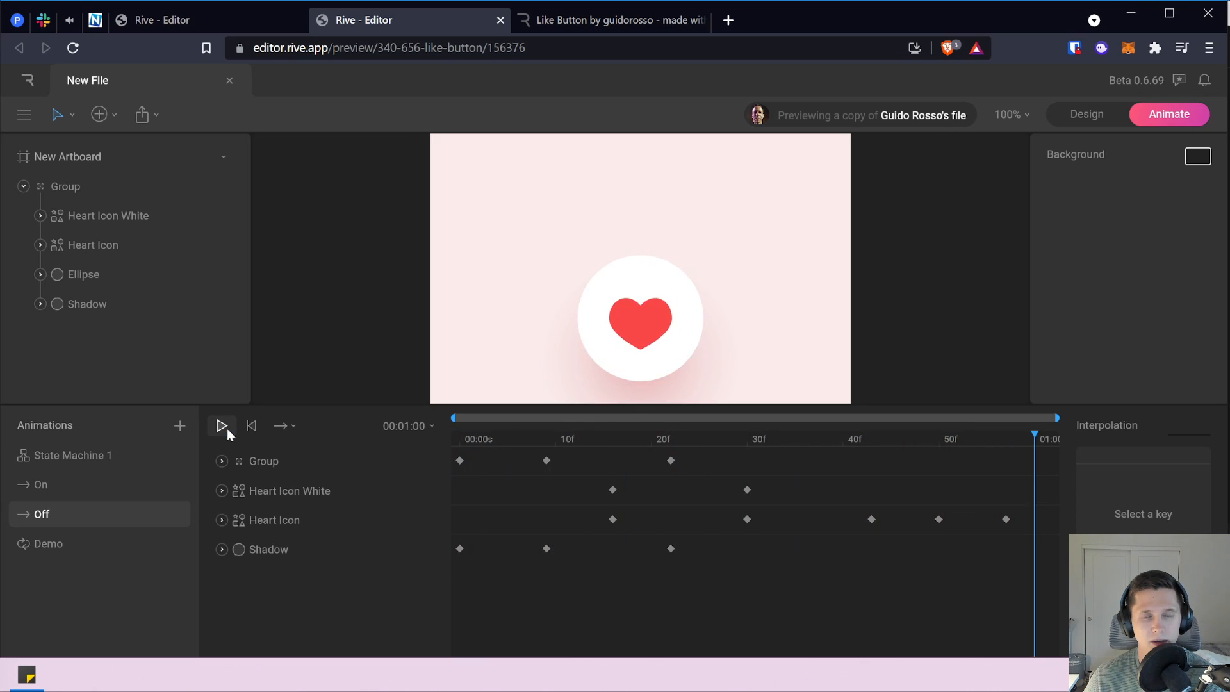
View the reference's On animation and State Machine 1 again, and return to the like-animation file.
click(132, 483)
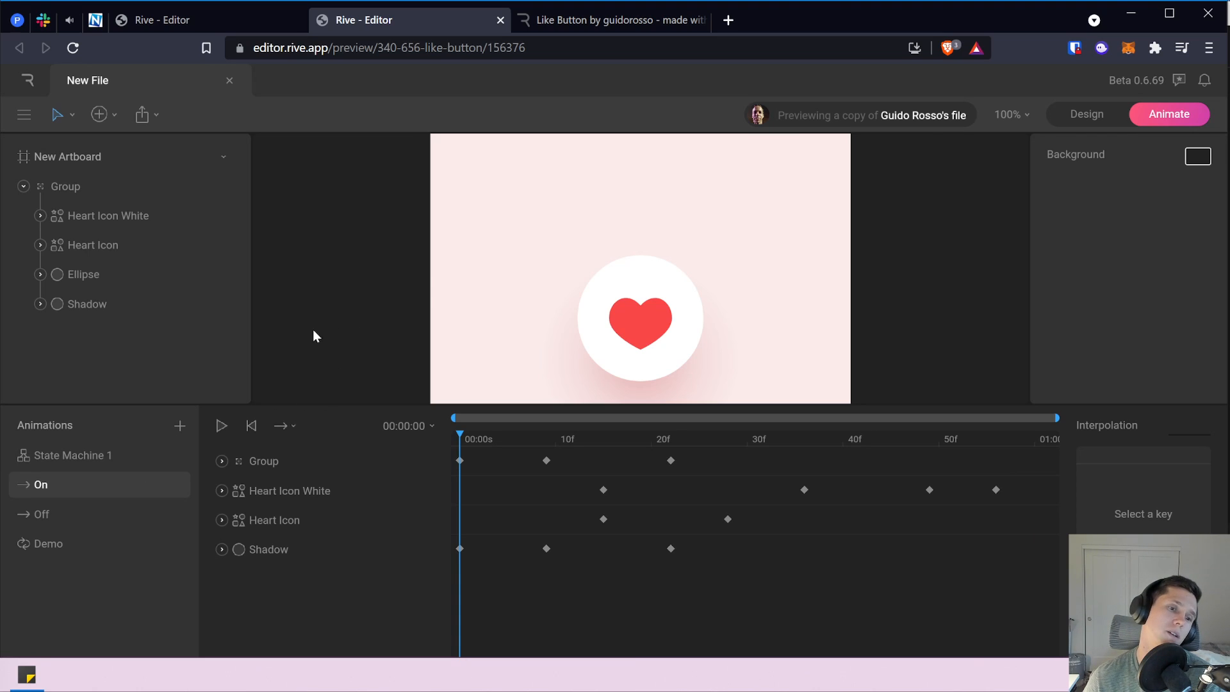
click(120, 452)
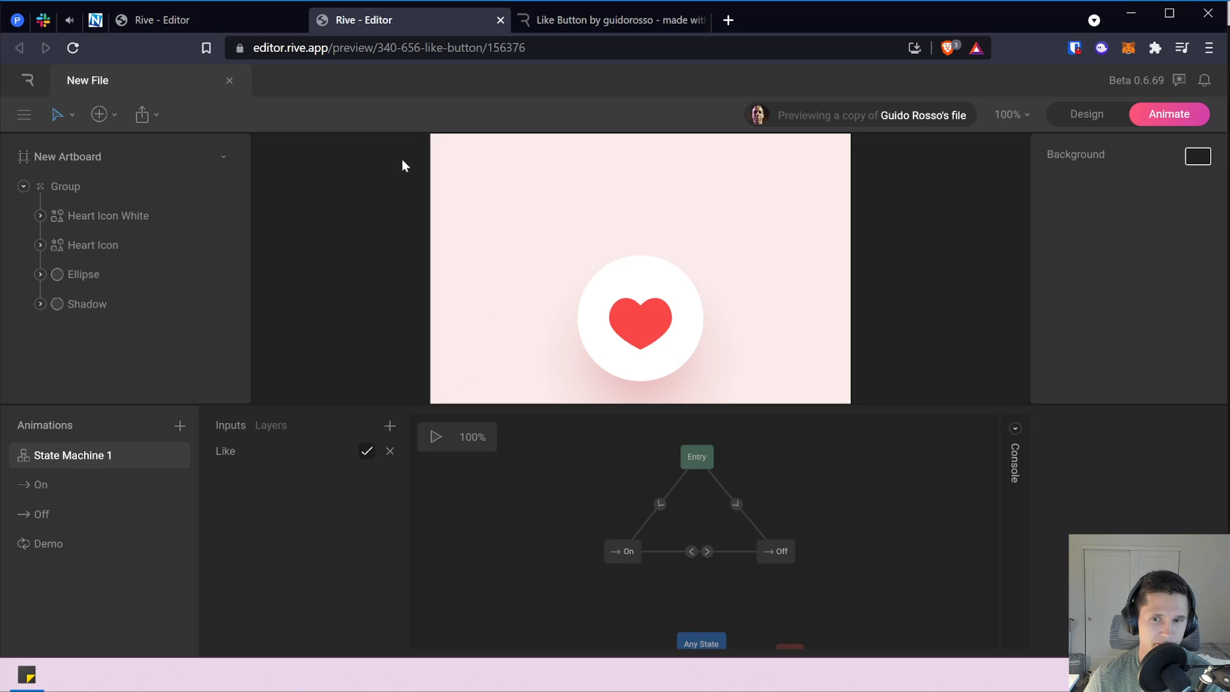
click(649, 21)
click(322, 21)
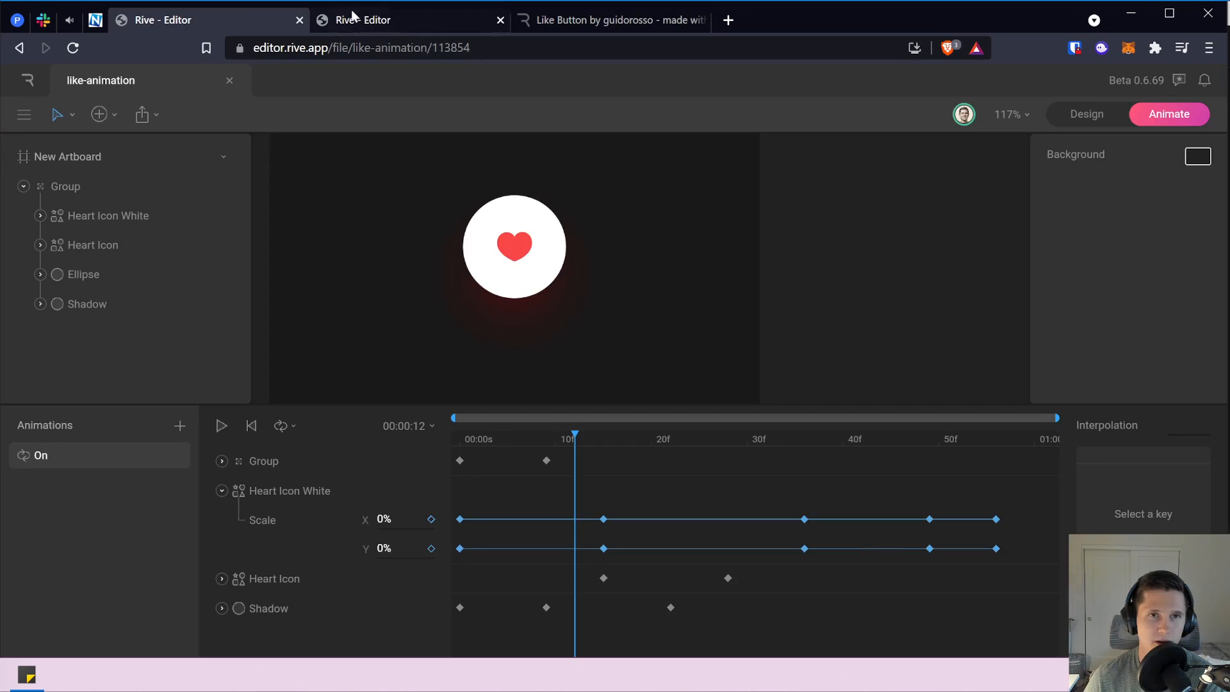
From the Like Button community page, open the Rive Resources page in a new tab.
click(666, 21)
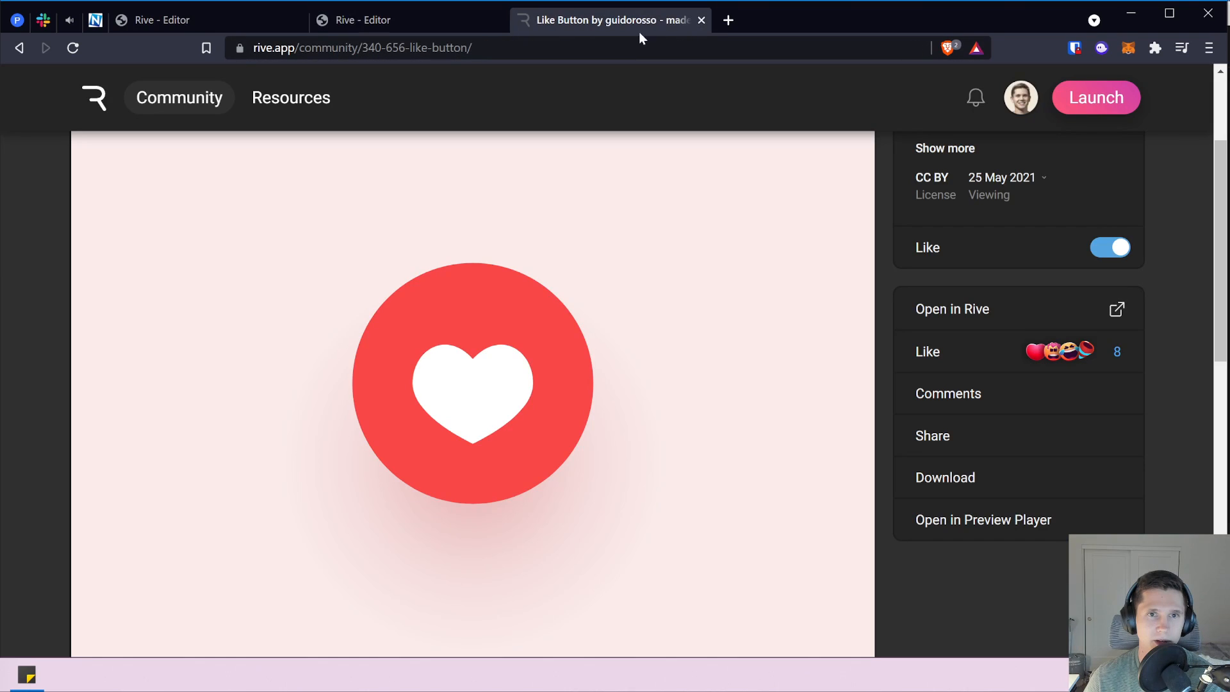
scroll(548, 80, up, 3)
right_click(330, 99)
click(349, 107)
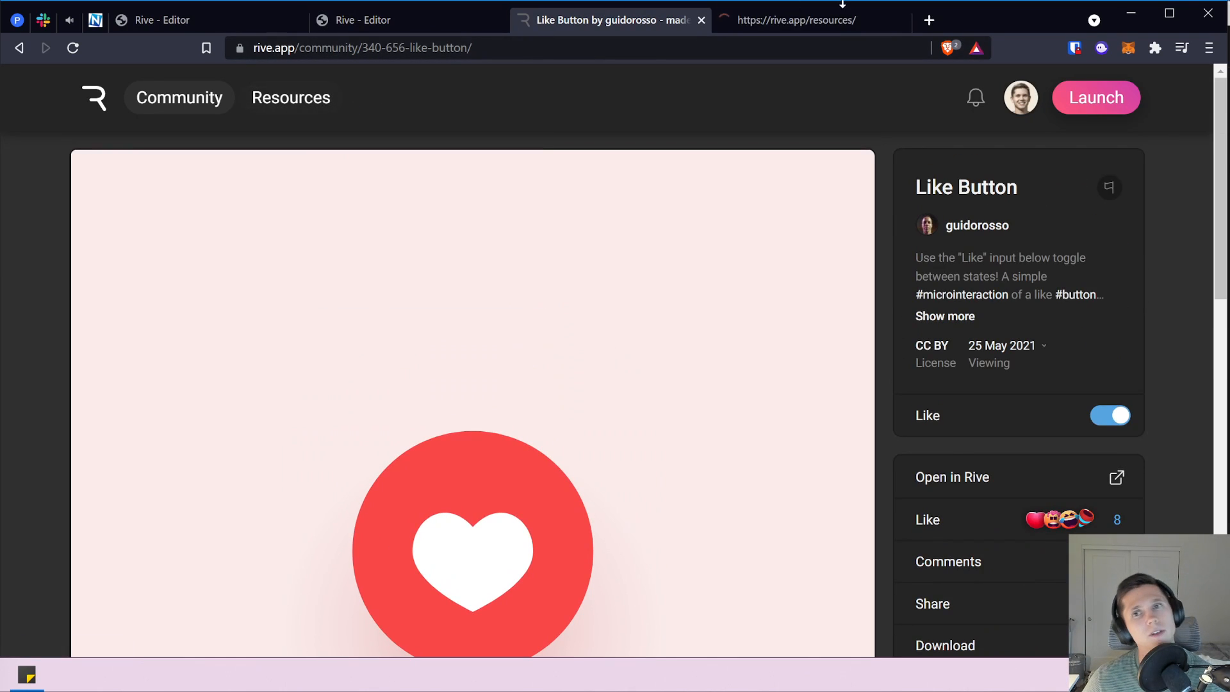
click(801, 21)
click(358, 20)
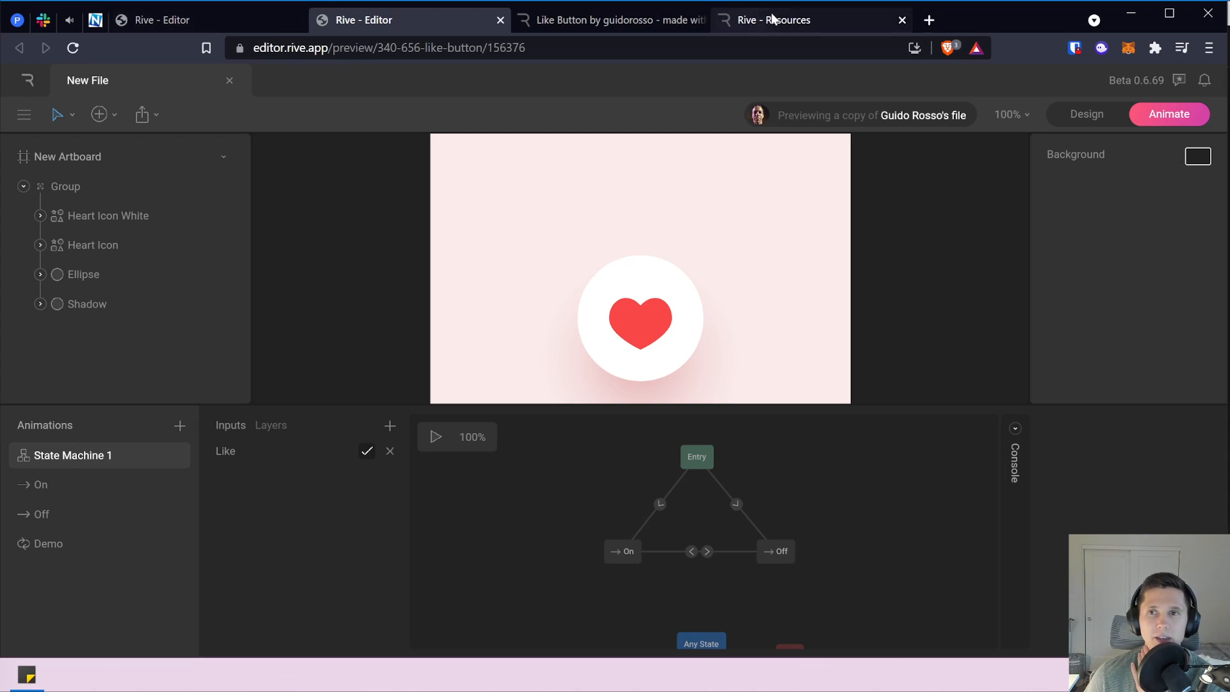
Collapse the Heart Icon White track in the timeline of the like-animation file's On animation.
click(231, 21)
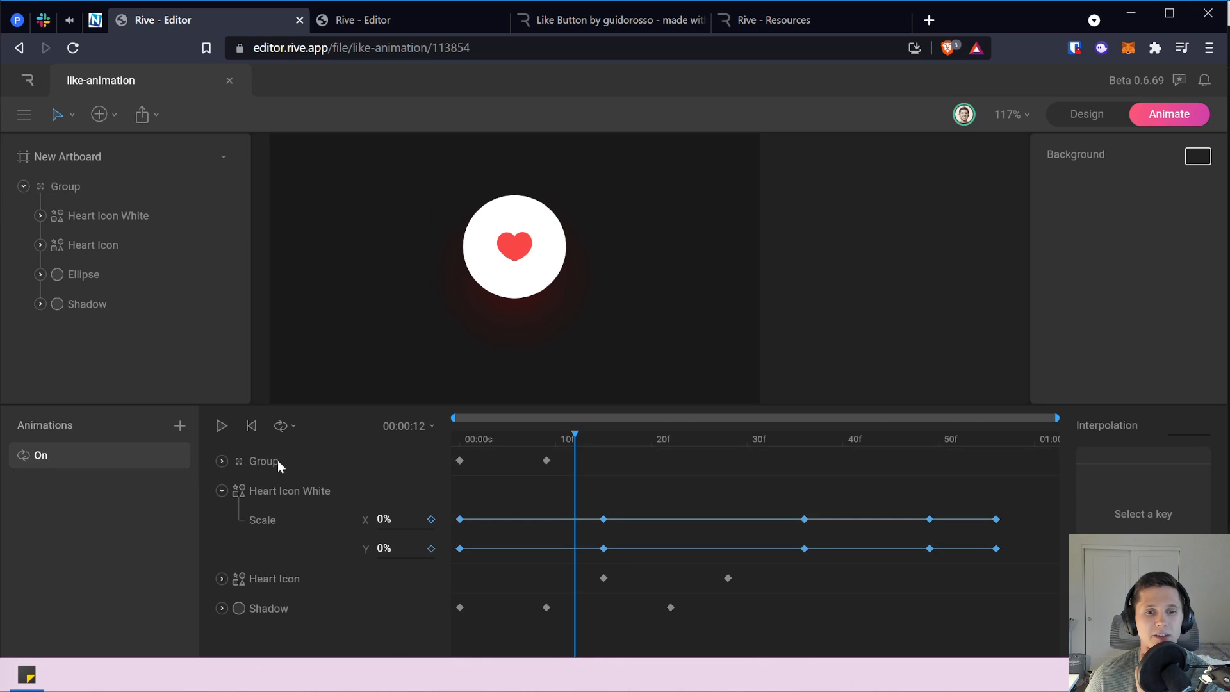
click(221, 491)
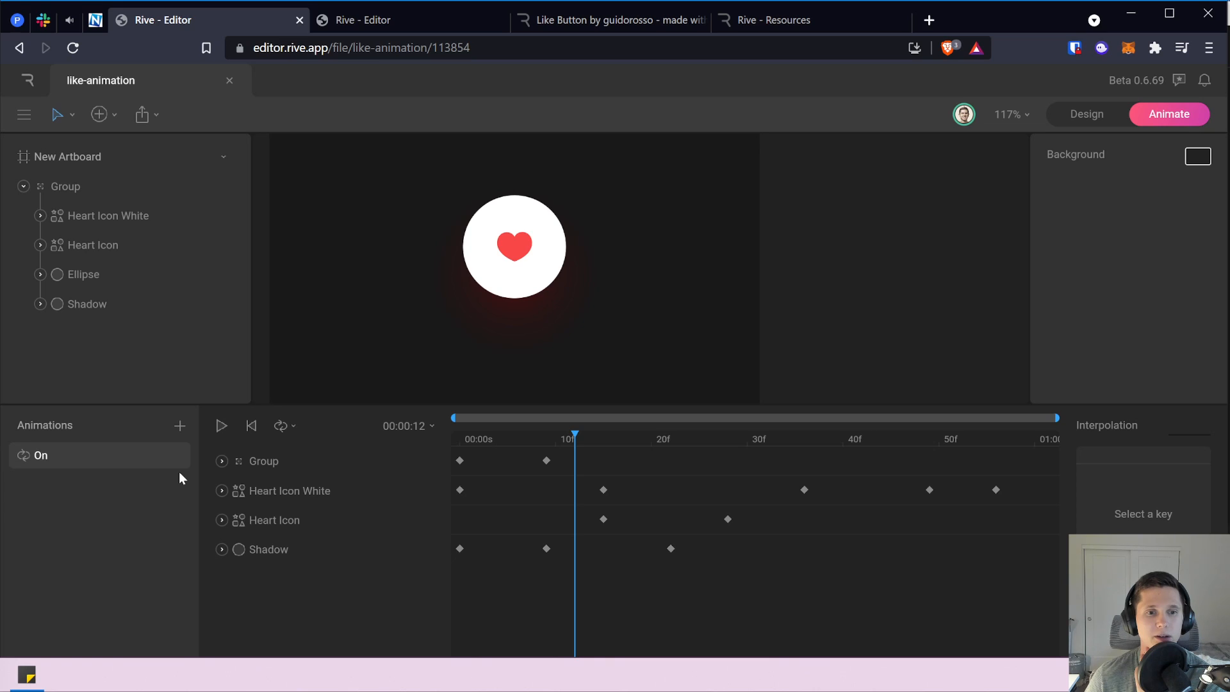
click(448, 15)
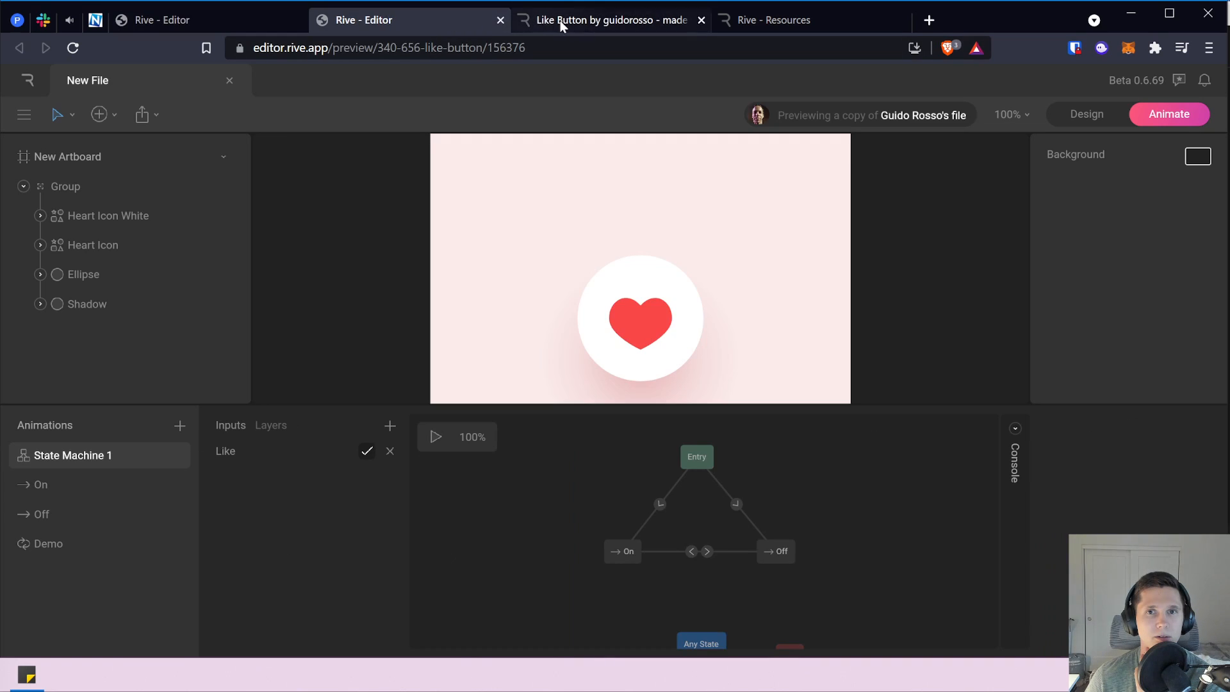
click(269, 26)
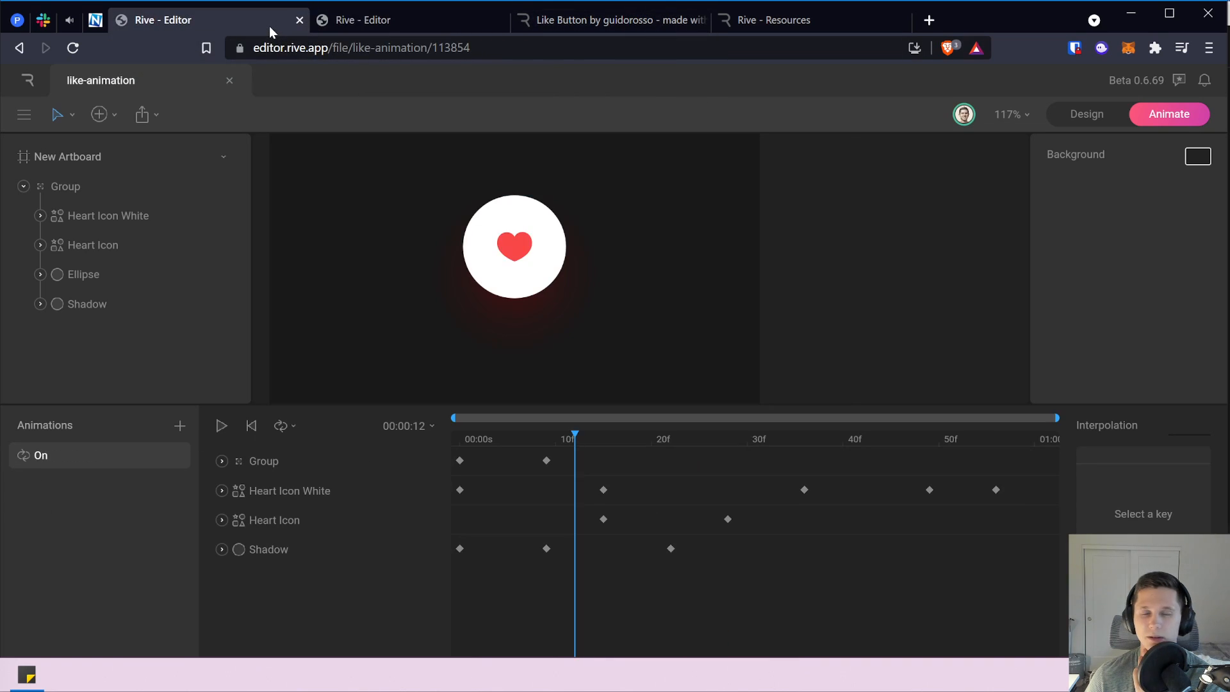
click(351, 21)
Open the runtimes documentation from Rive's Resources page and read the React quick-start instructions.
click(847, 19)
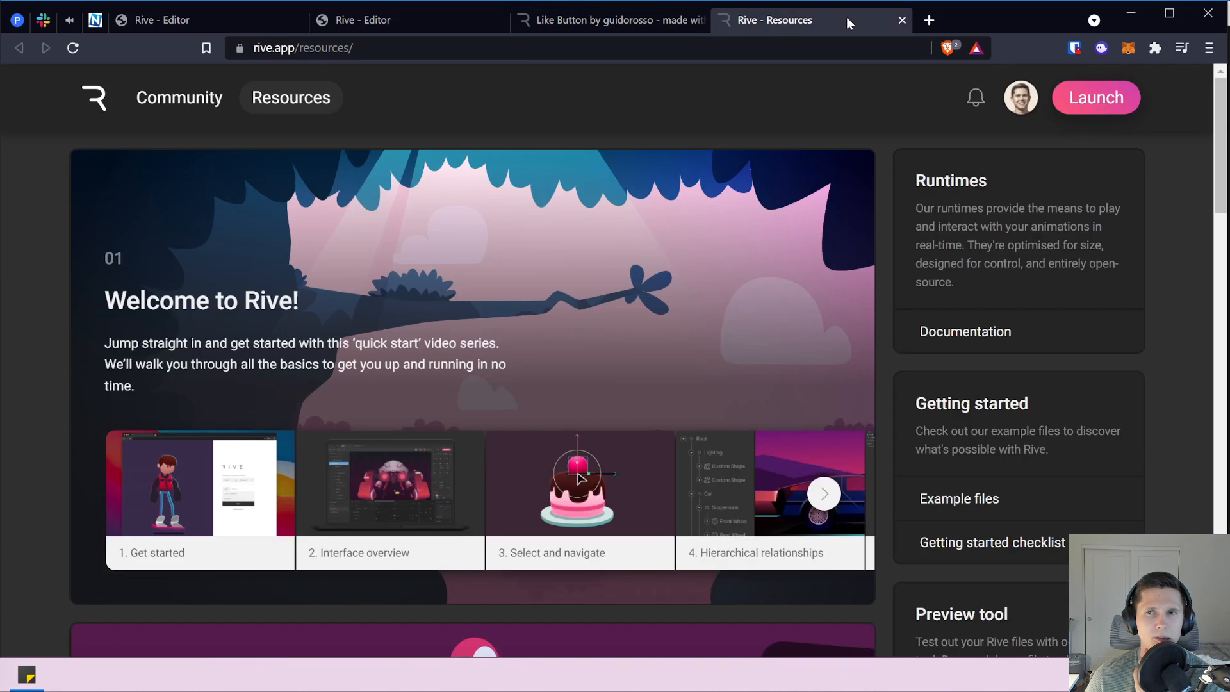
click(1009, 332)
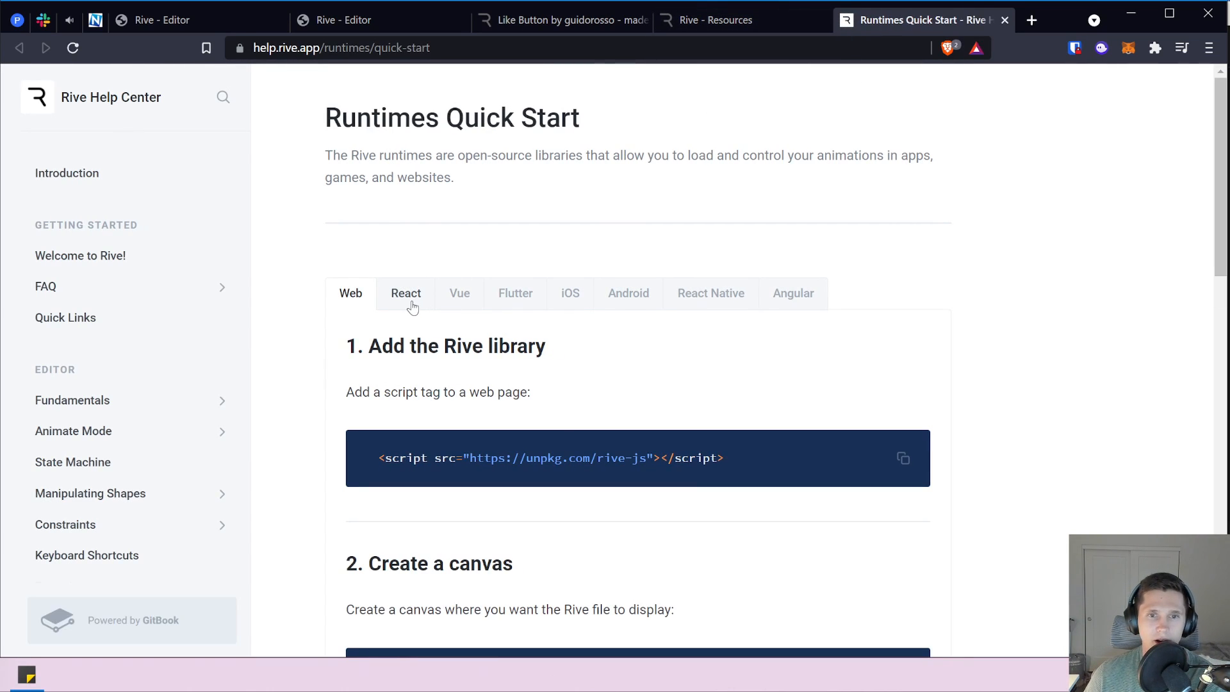
click(411, 304)
scroll(324, 338, down, 10)
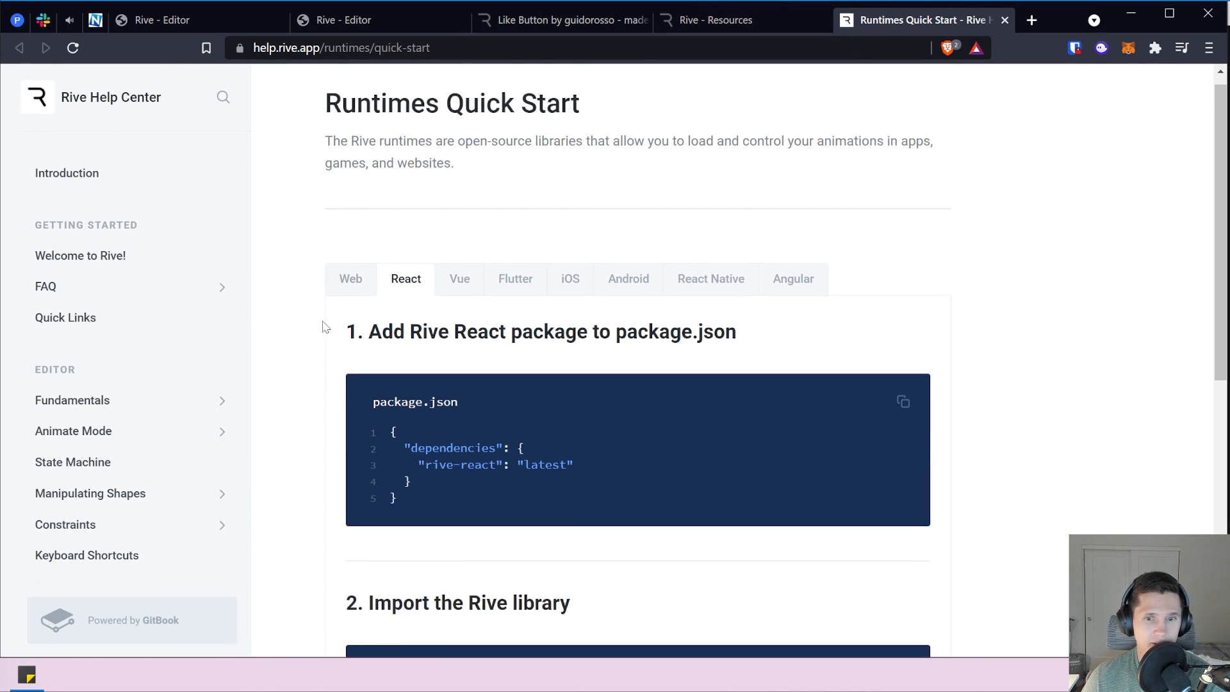
scroll(537, 310, up, 4)
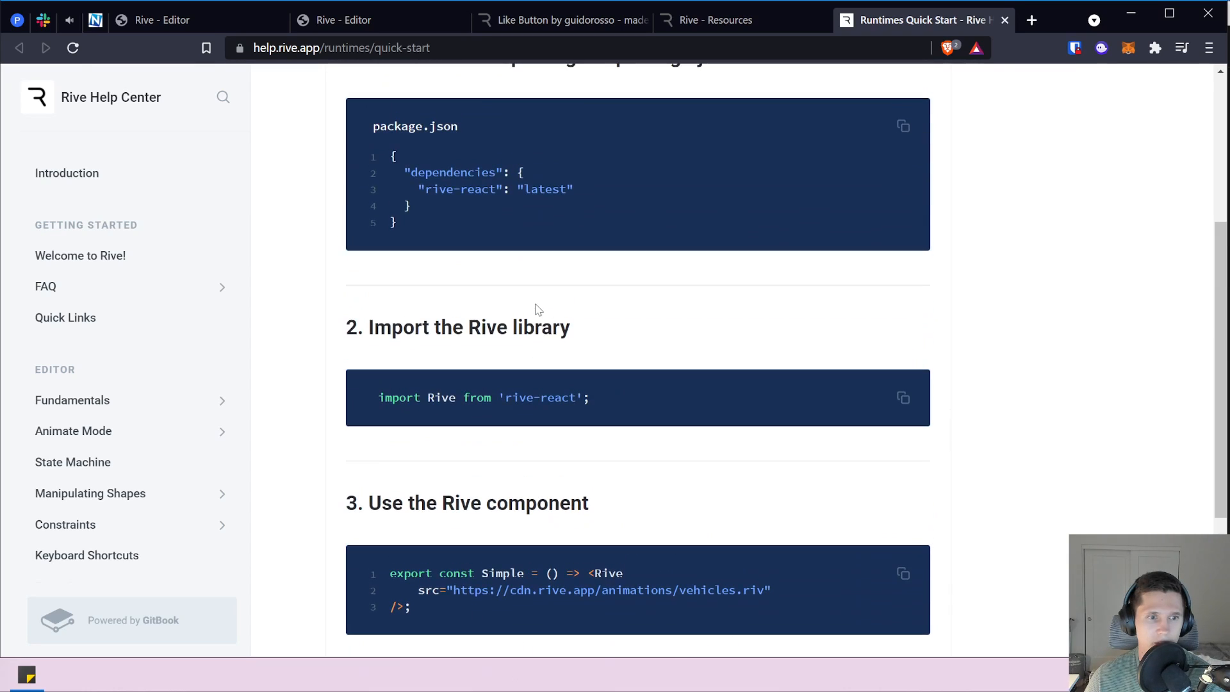
scroll(463, 276, up, 4)
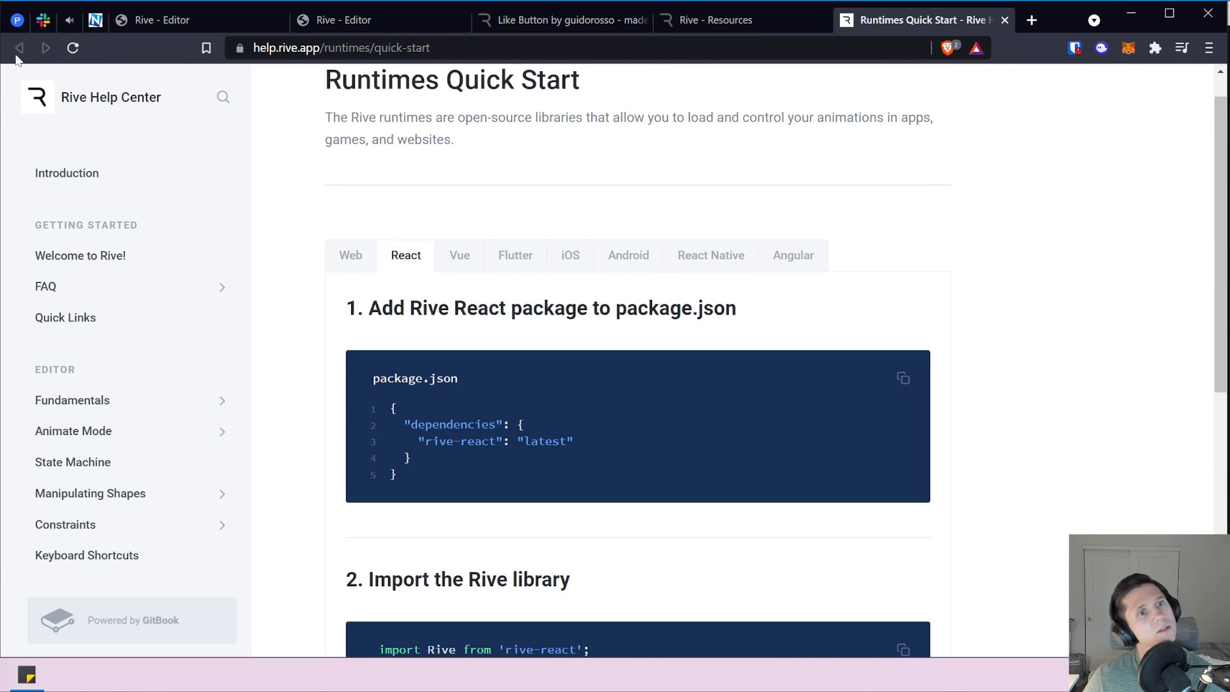
Open the runtime downloads page through the help center's Quick Links and look through the official and community runtimes.
click(711, 20)
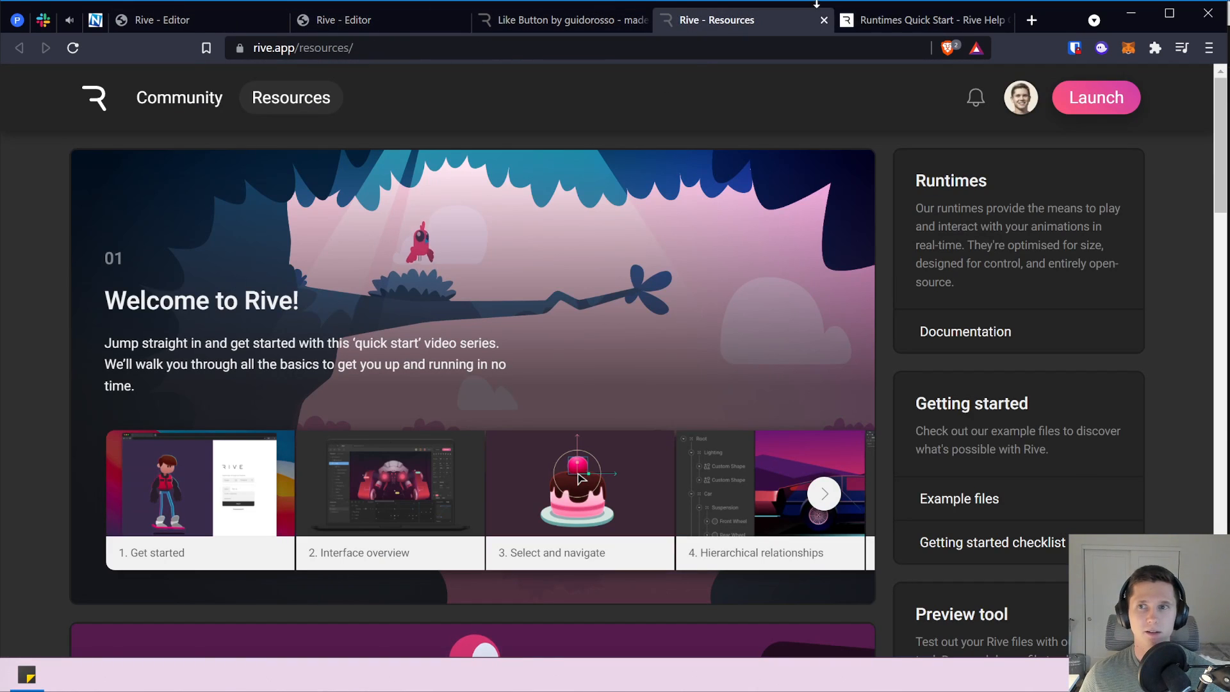
click(912, 29)
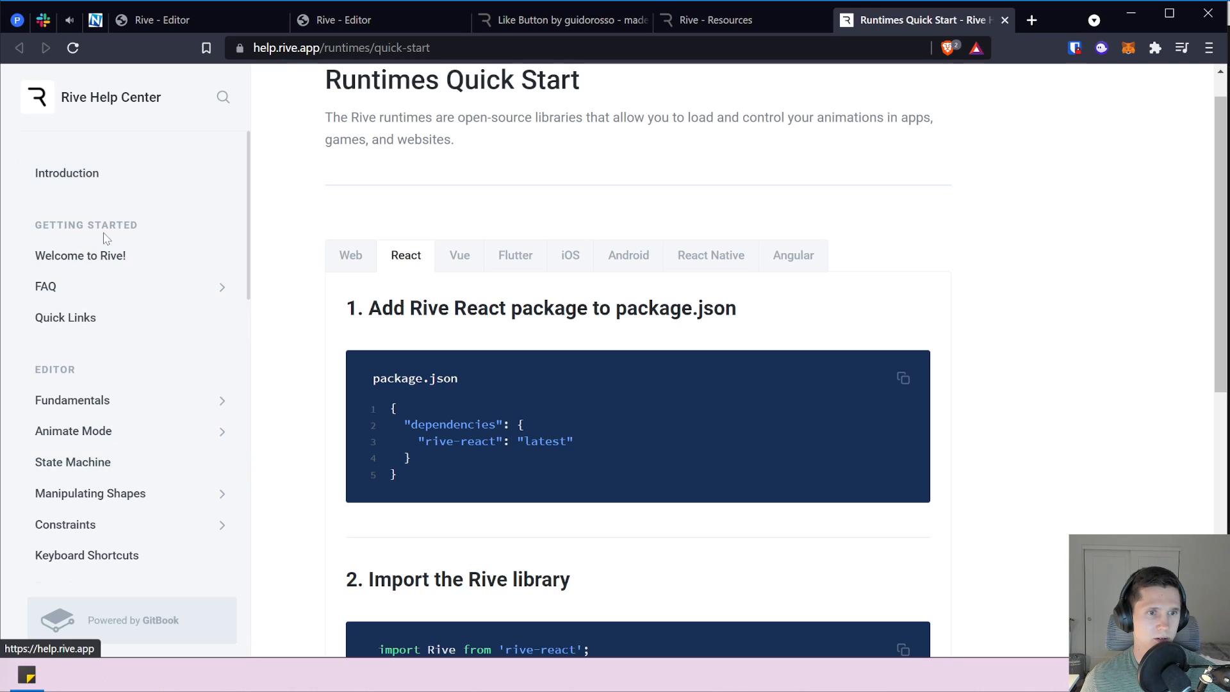
click(93, 318)
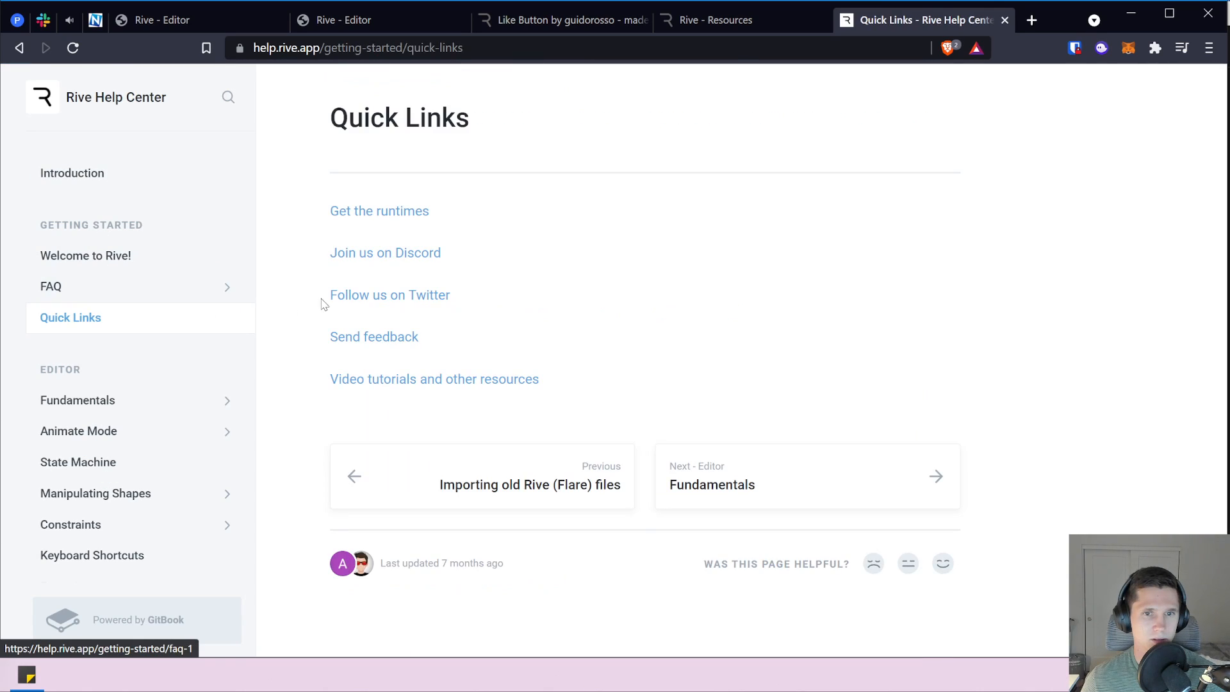
click(371, 215)
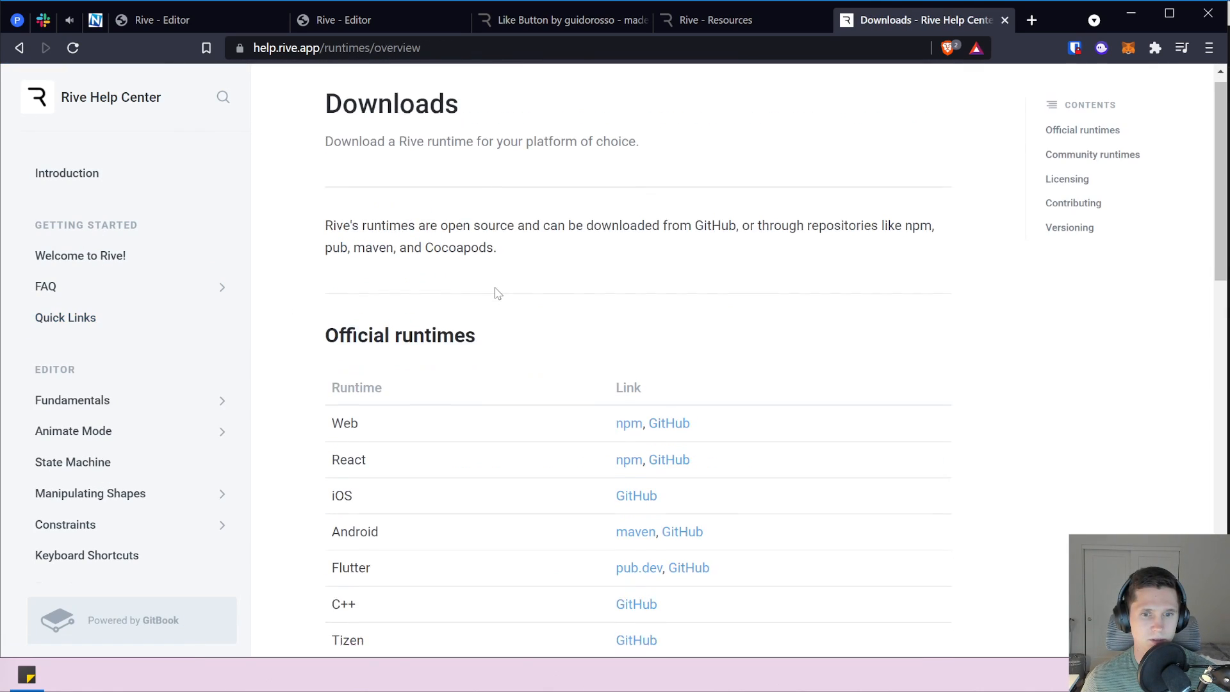
scroll(498, 293, down, 5)
scroll(500, 292, up, 1)
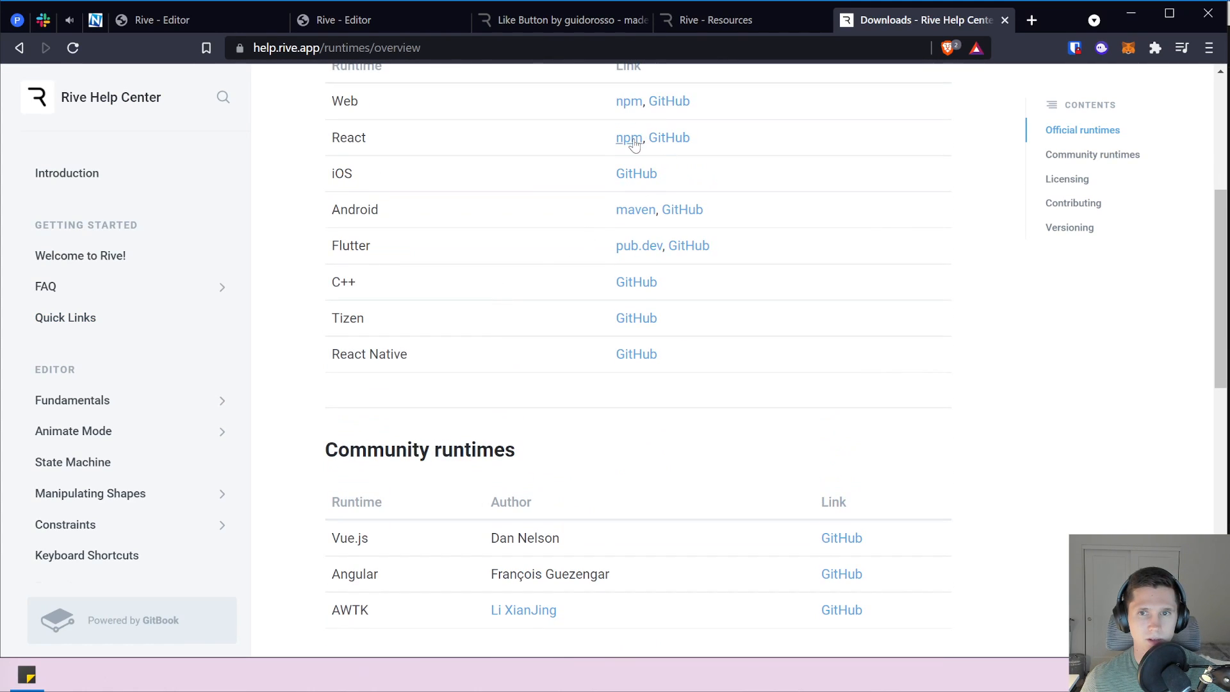
Open the React runtime's npm package page in a new tab and read through its readme.
middle_click(656, 145)
click(916, 22)
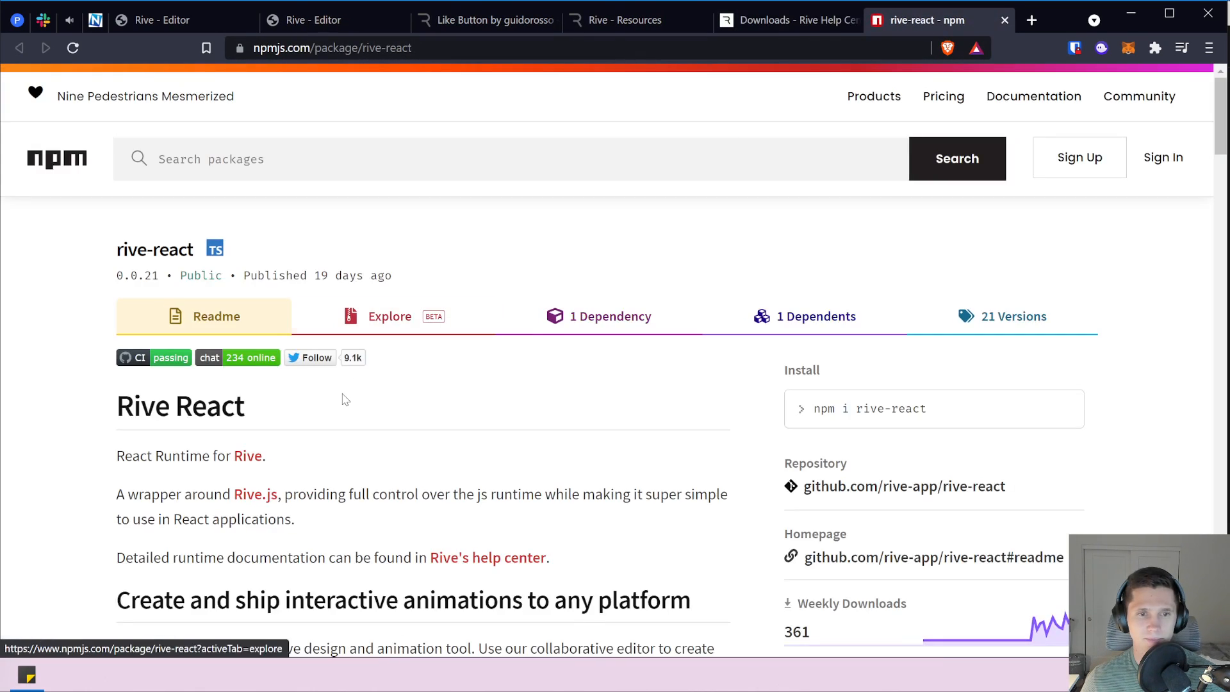
scroll(344, 397, down, 8)
scroll(344, 397, down, 3)
drag(233, 350, 305, 402)
click(305, 403)
scroll(275, 401, down, 5)
scroll(289, 379, down, 3)
click(1030, 20)
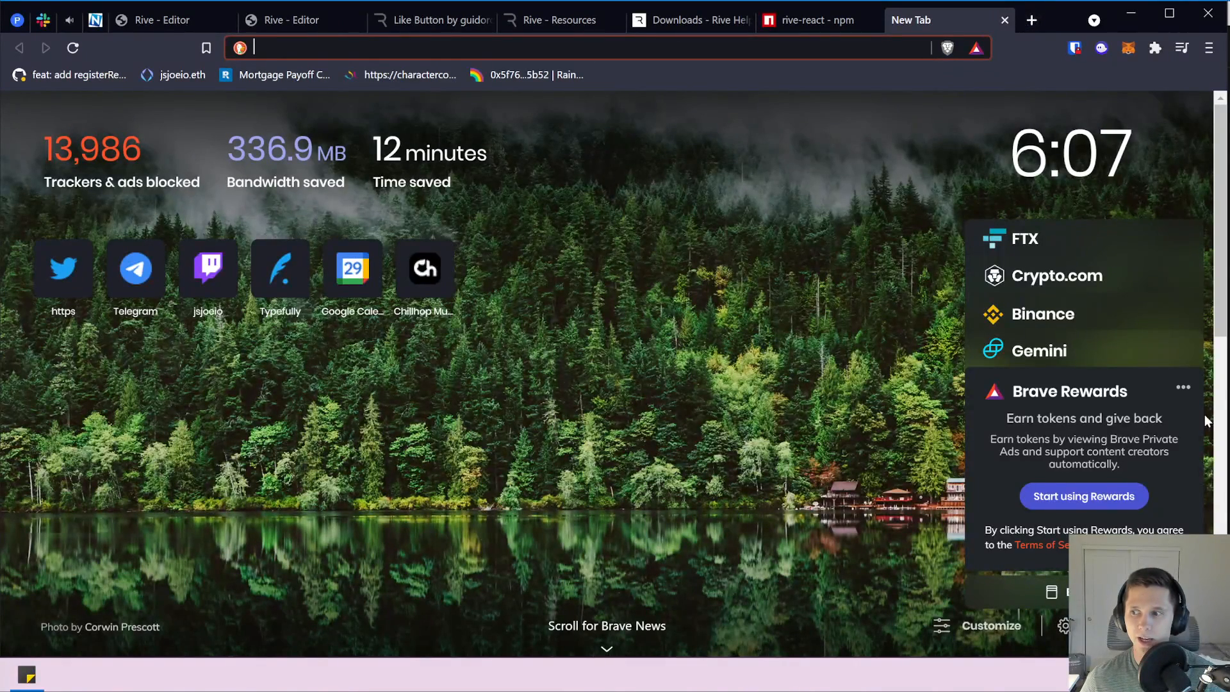
click(830, 23)
click(698, 27)
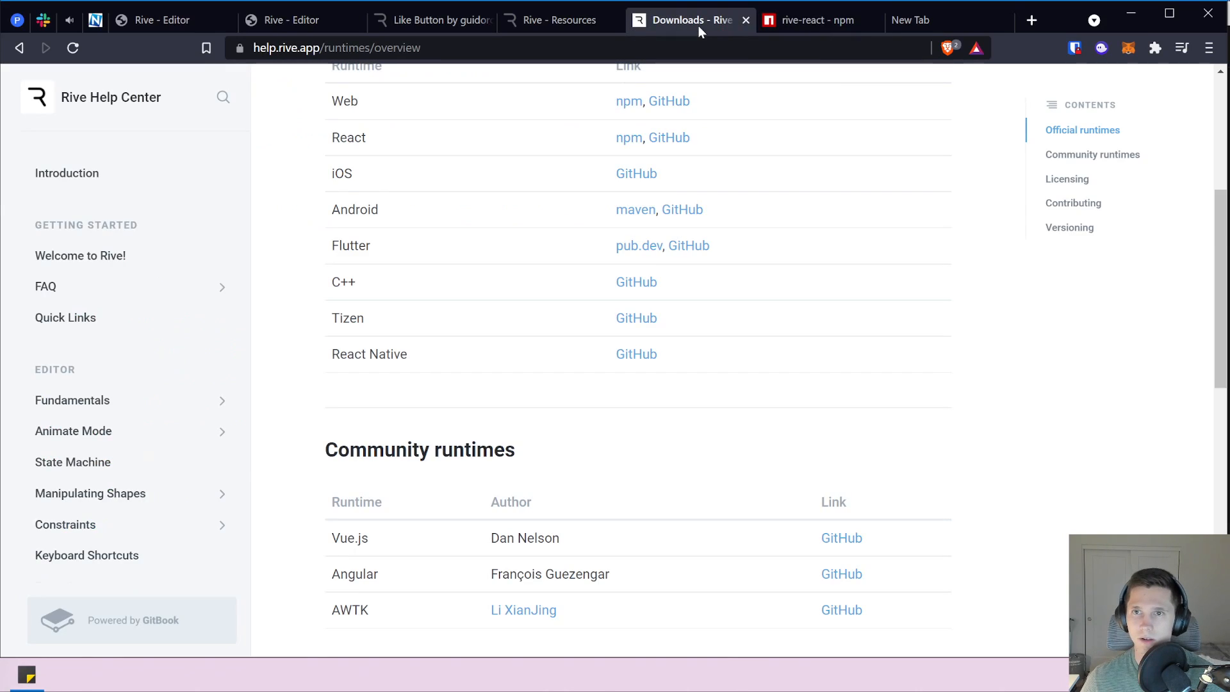
click(930, 25)
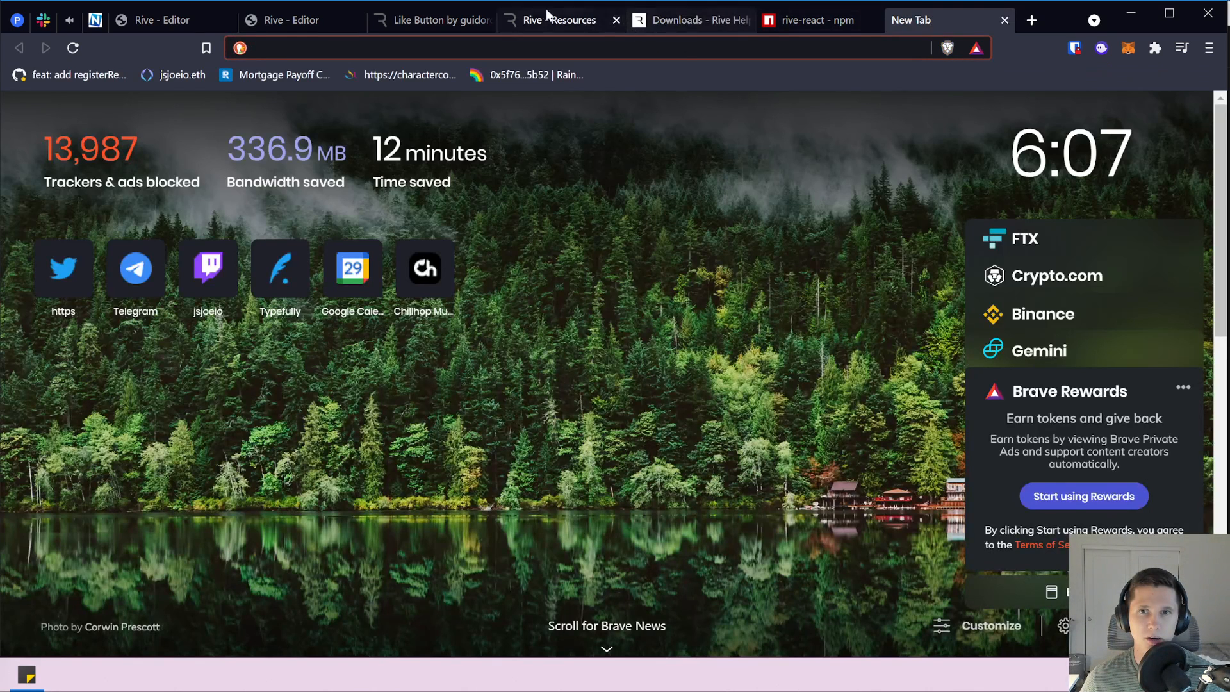
click(441, 27)
Set the like-animation file's On animation to One Shot playback, and play it from the first frame.
click(305, 25)
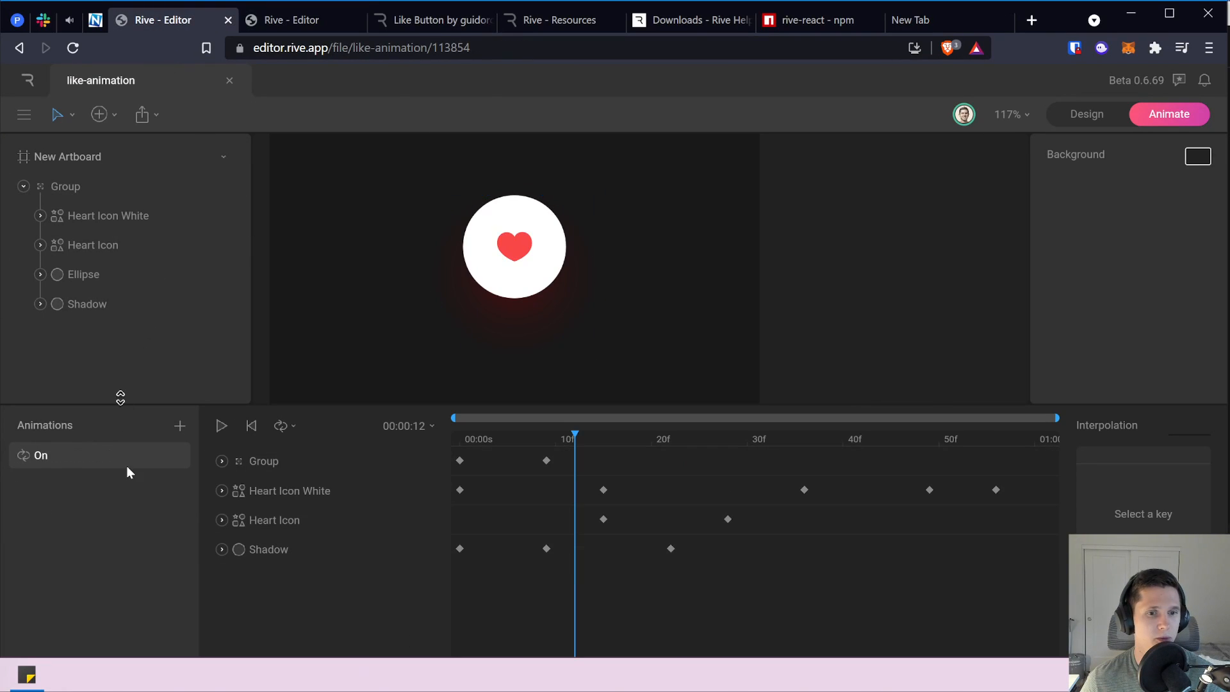
click(287, 428)
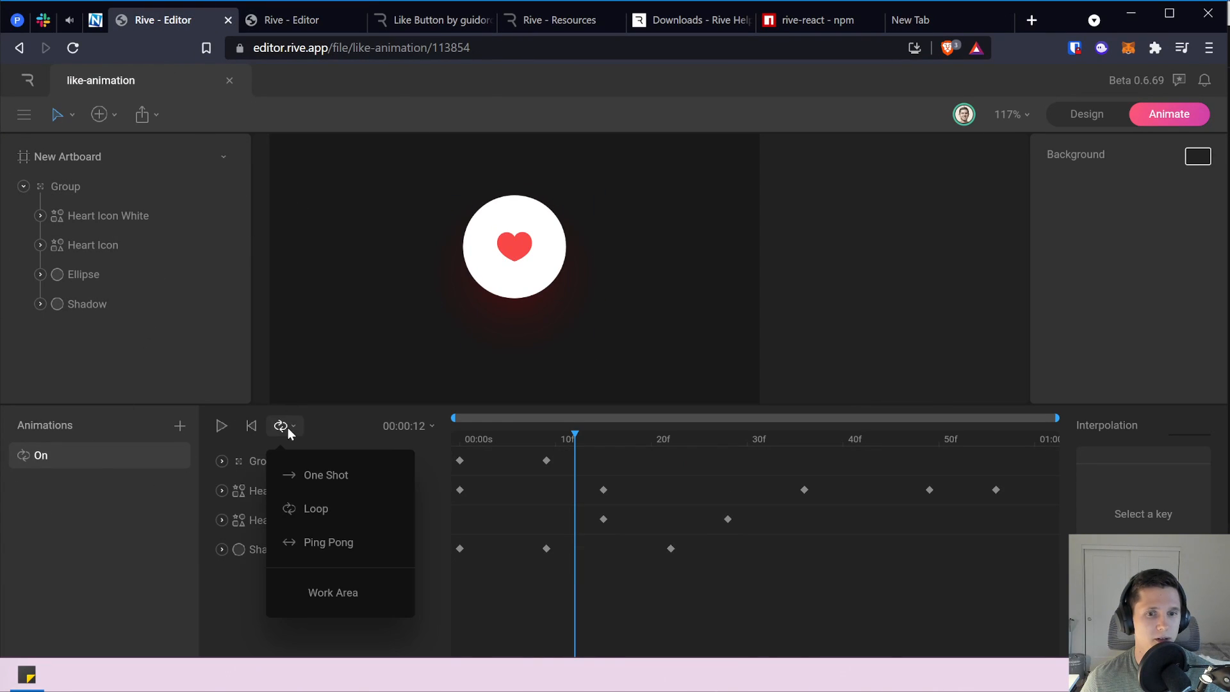
click(324, 480)
drag(565, 440, 433, 433)
click(221, 426)
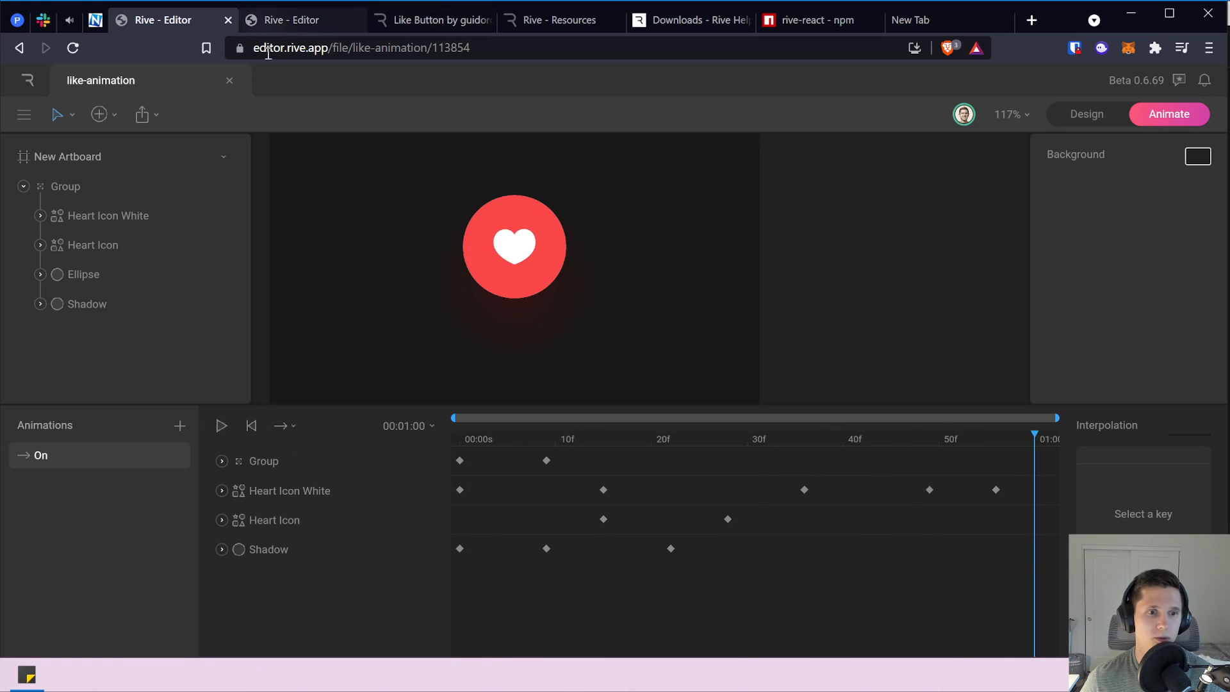
Add a new one-shot timeline animation named Off to the like-animation file.
click(181, 425)
click(205, 470)
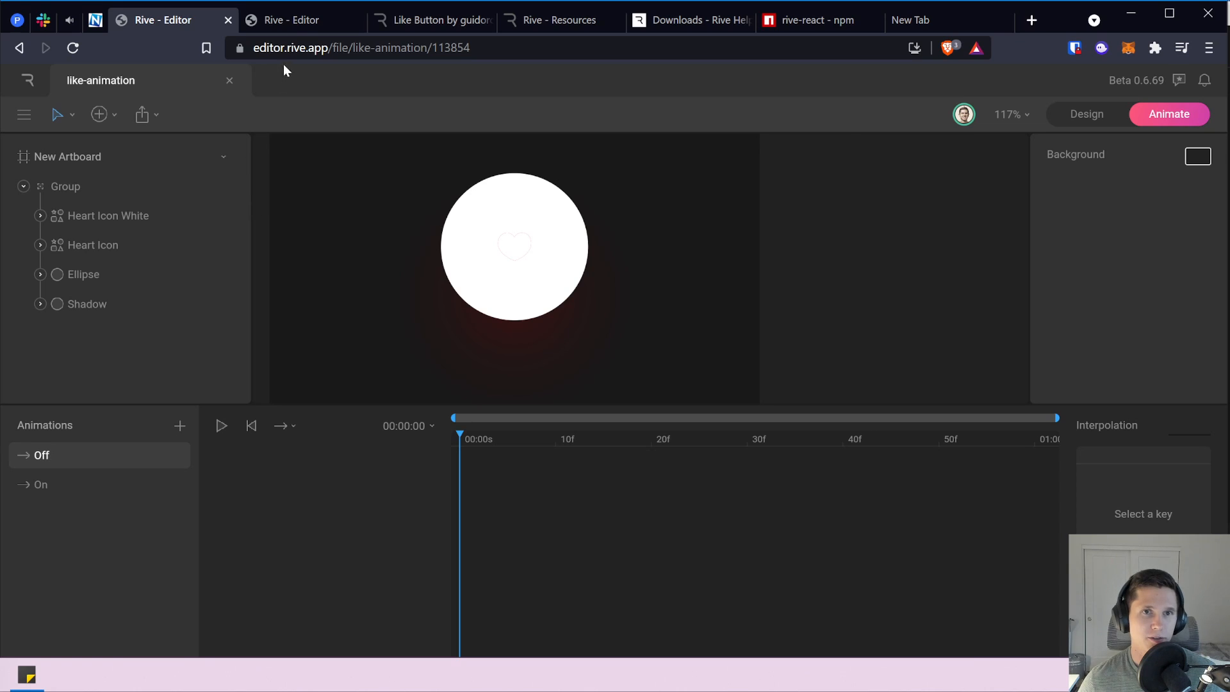
Examine the first frame and the Group's scale keyframes of the reference file's Off animation, and return to the like-animation file.
click(301, 28)
click(106, 516)
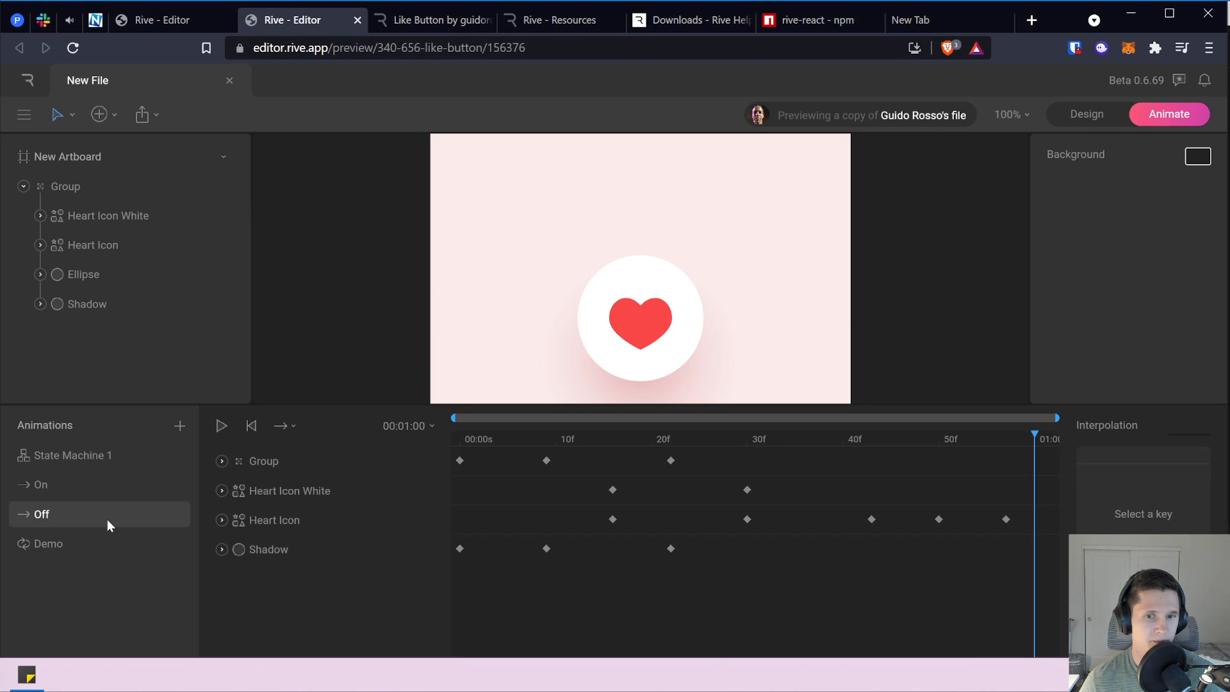
drag(489, 437, 444, 436)
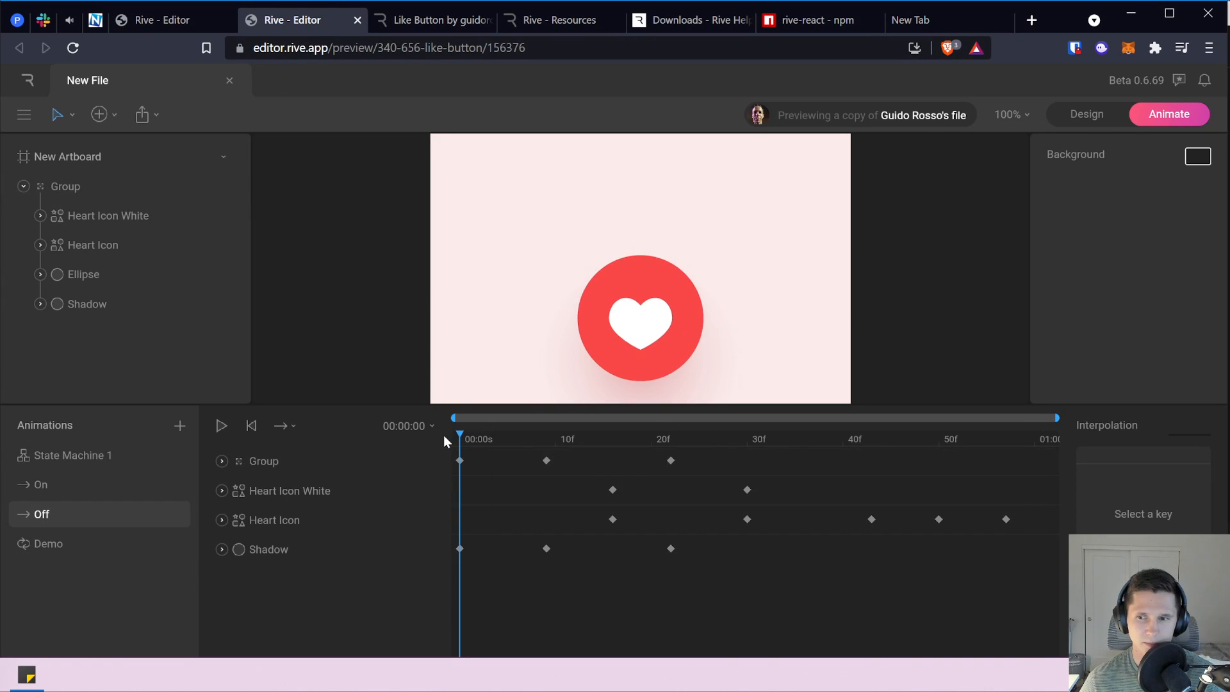
click(223, 460)
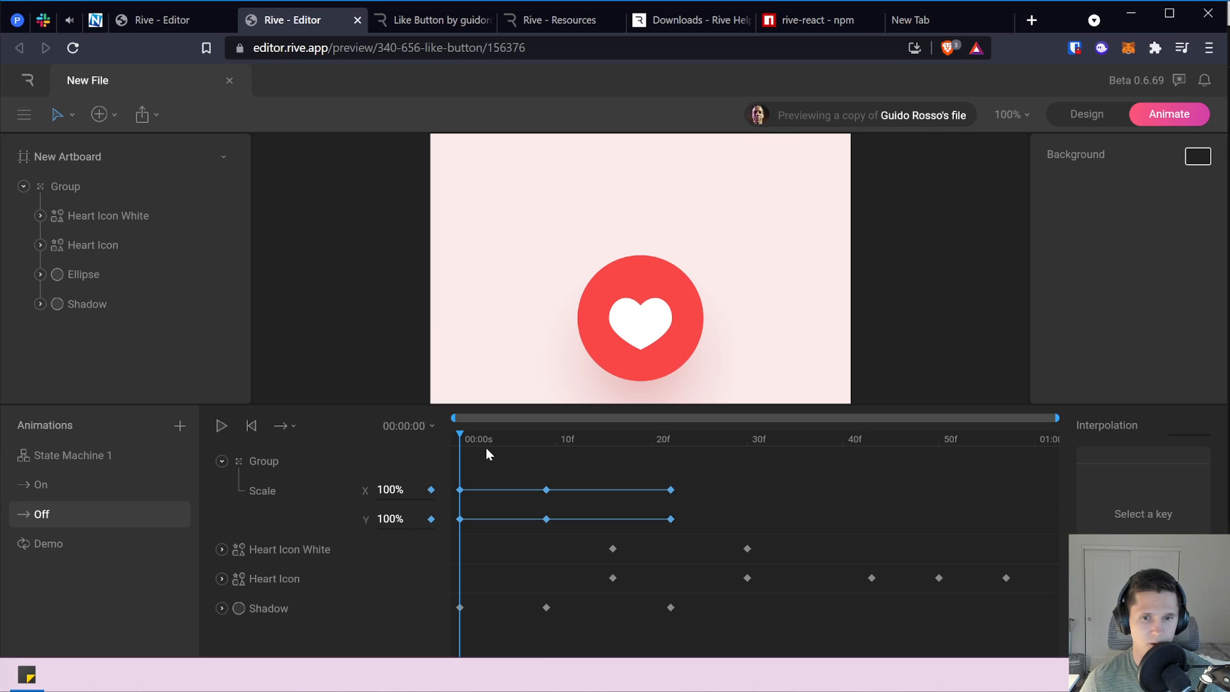
click(206, 20)
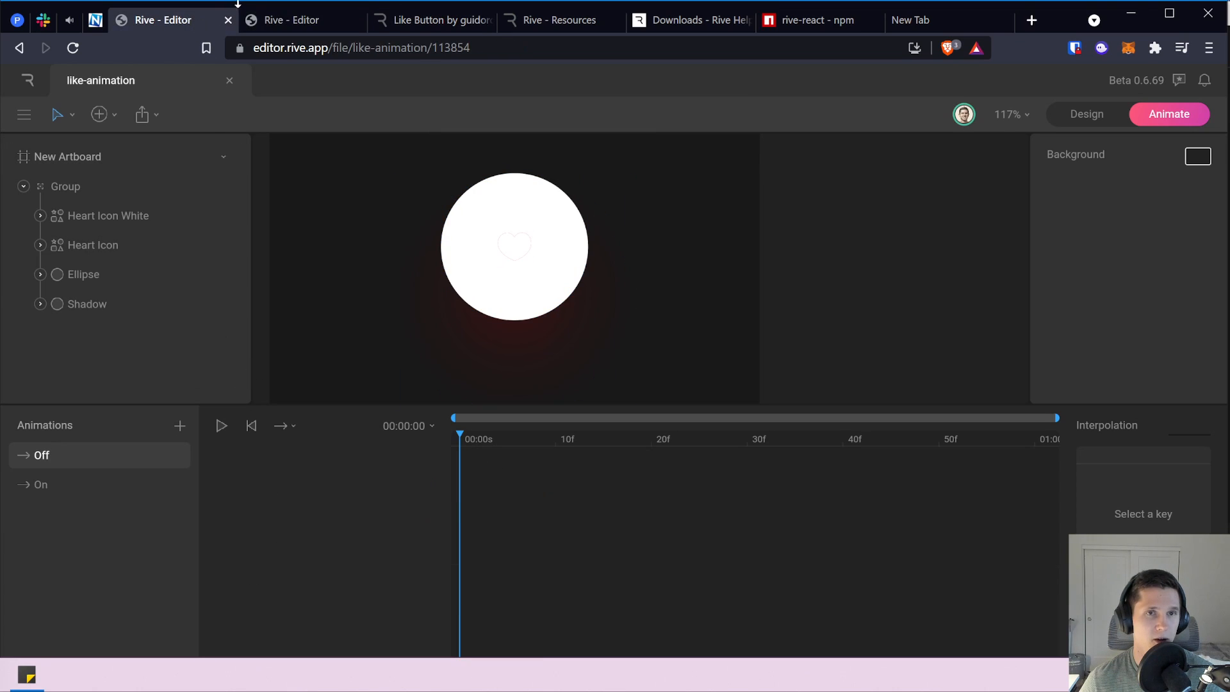
click(288, 21)
click(183, 23)
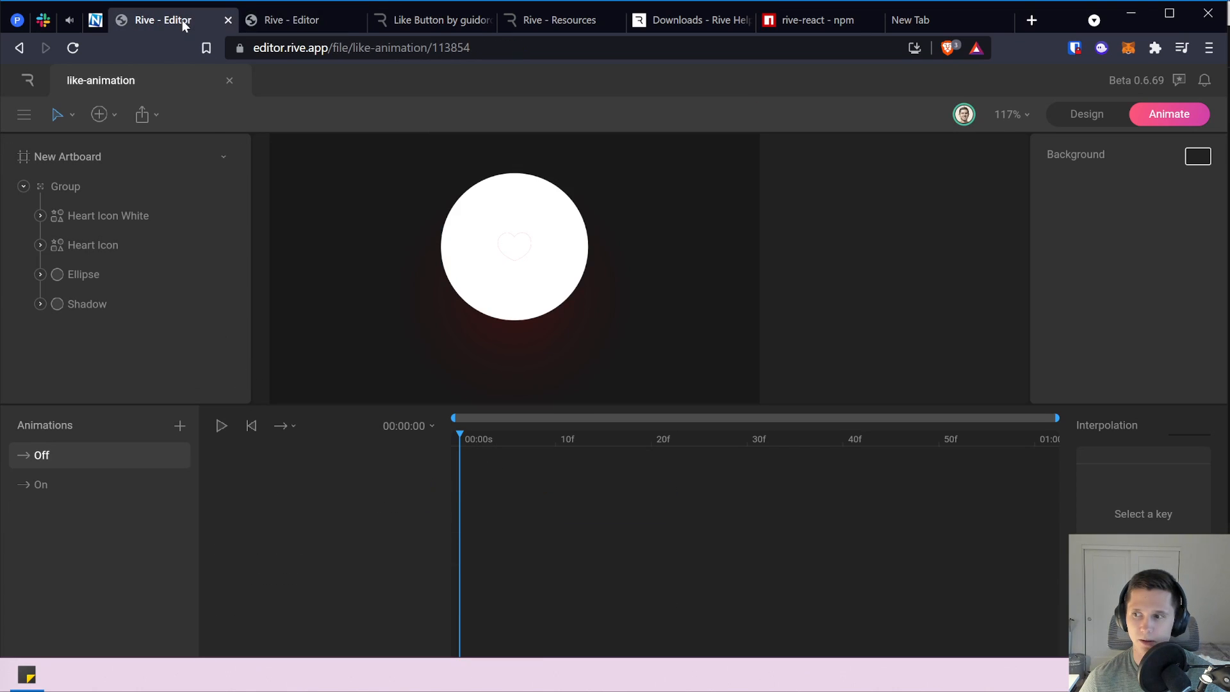
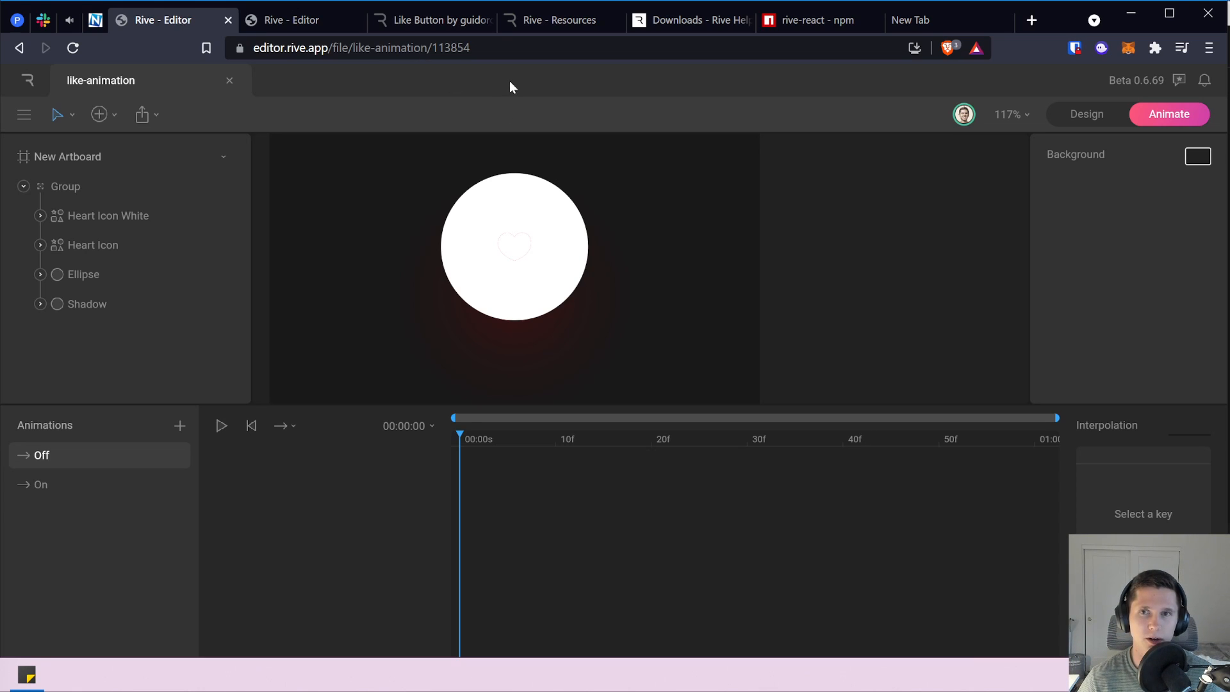
Open buildspace.so in a new browser tab and look through its project-based courses.
key(ctrl+t)
text(buil)
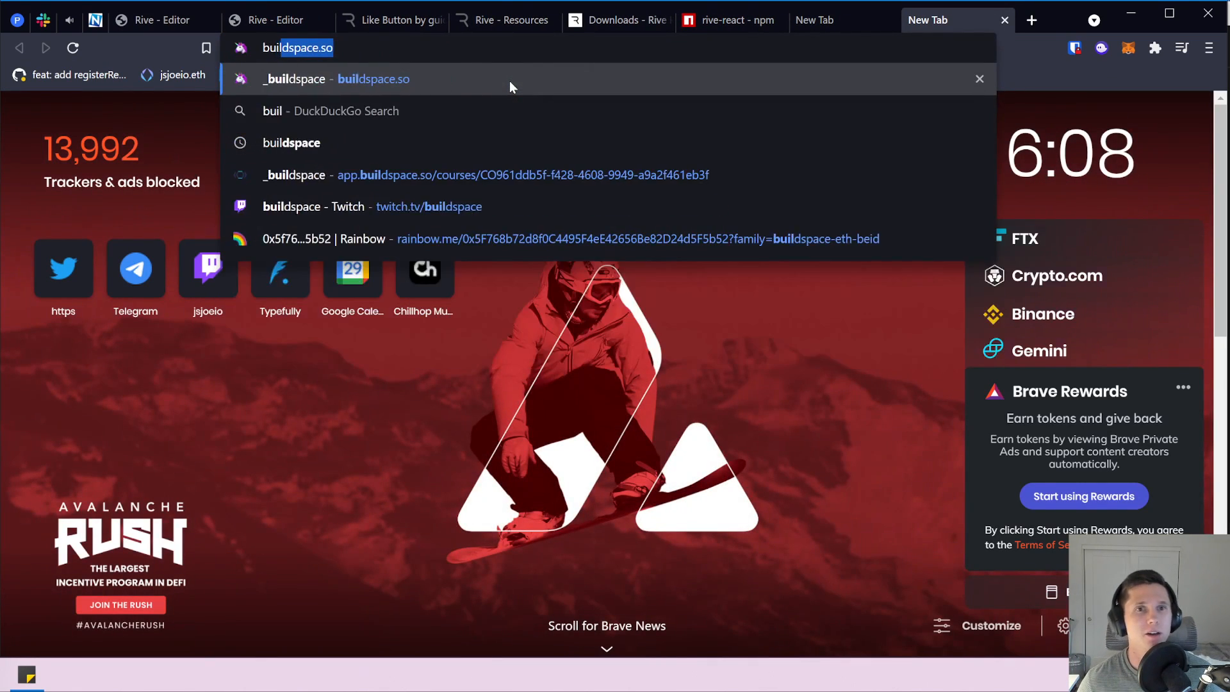
key(Return)
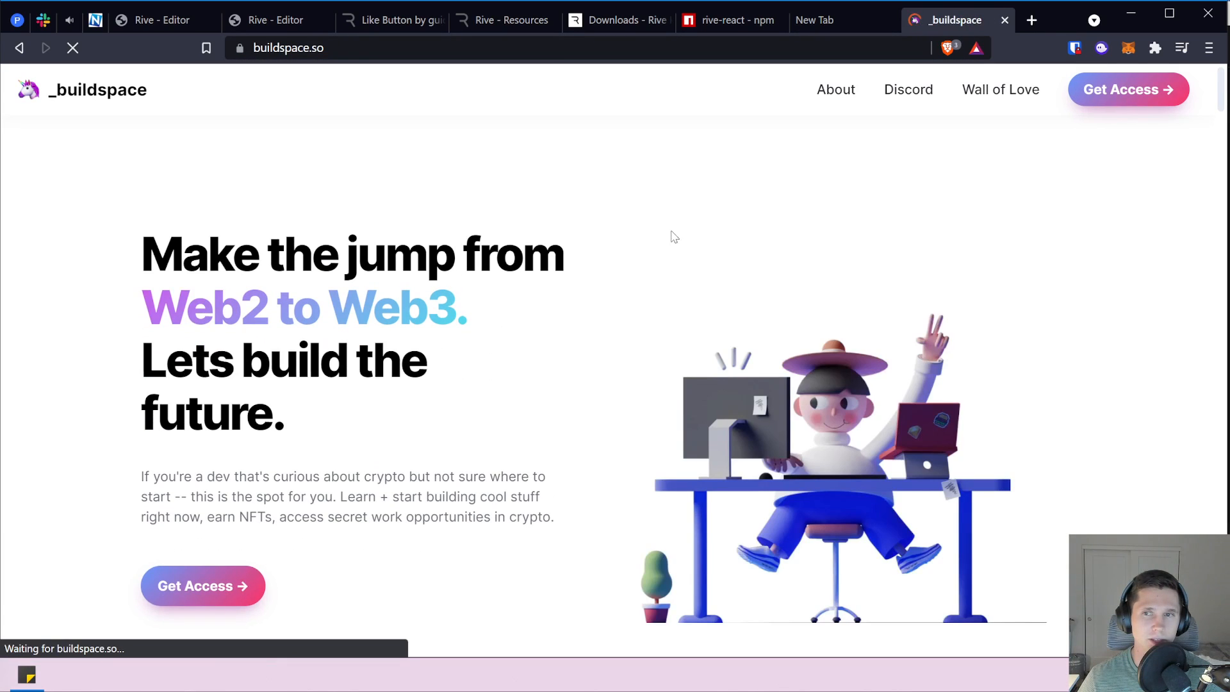
scroll(574, 274, down, 12)
scroll(449, 367, down, 10)
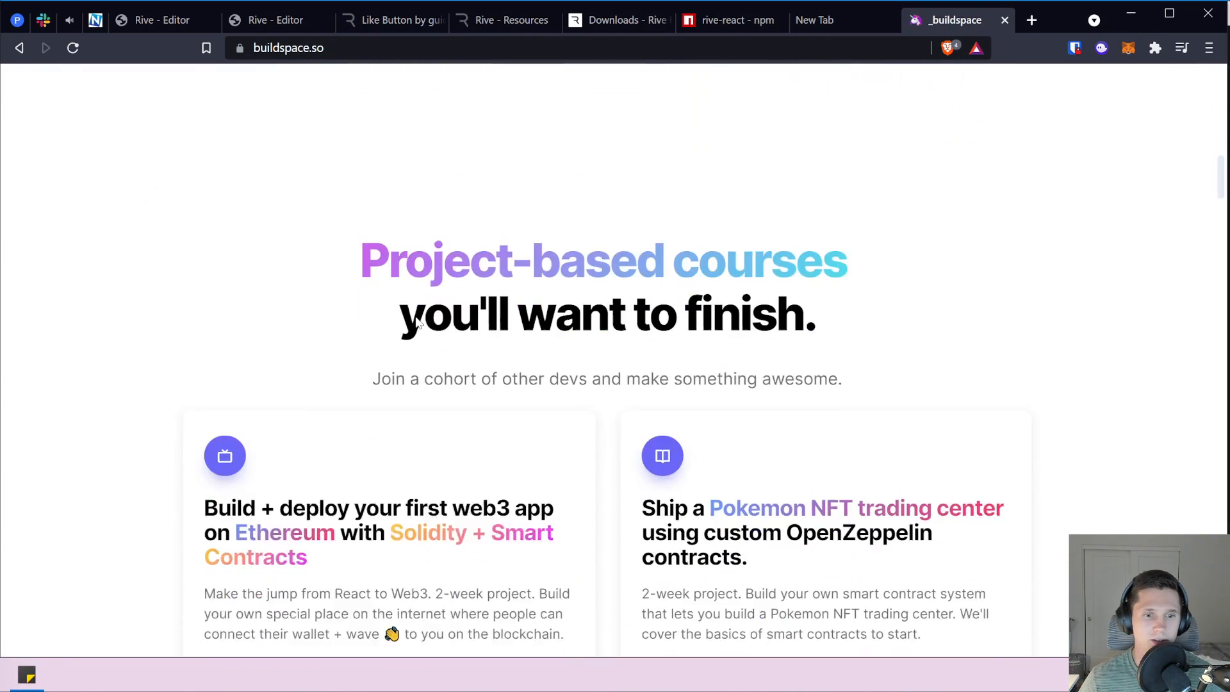
scroll(439, 358, down, 3)
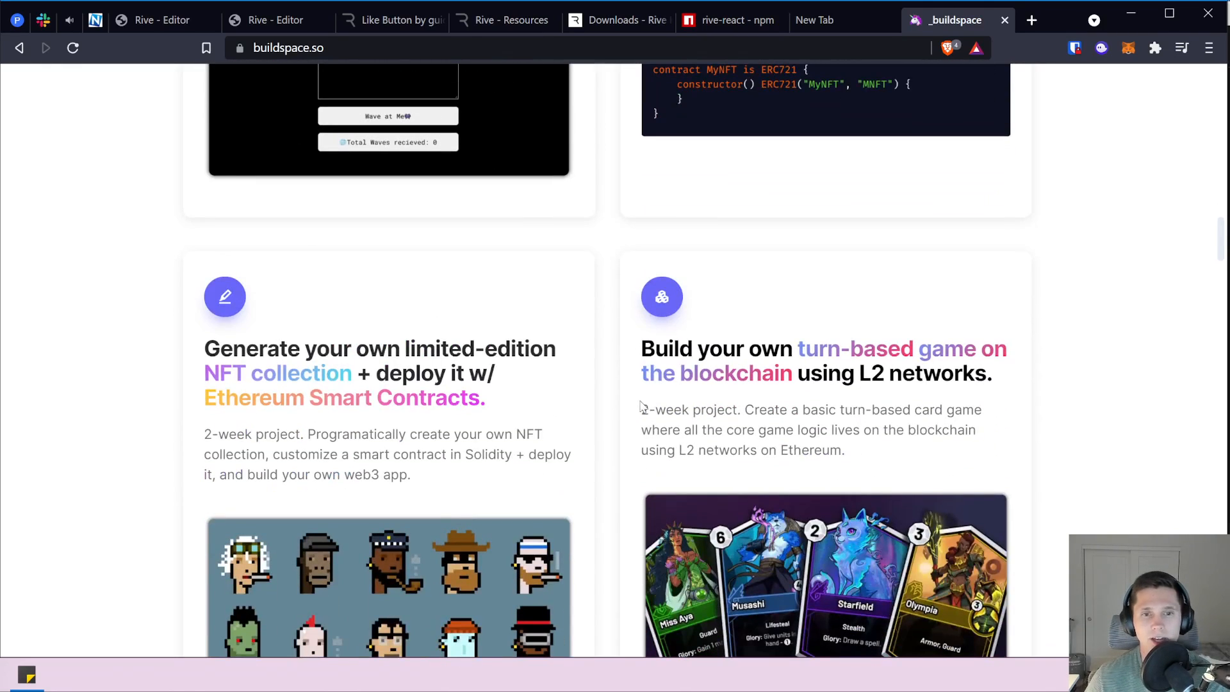
Examine the buildspace.so course on generating a limited-edition NFT collection with Ethereum smart contracts.
drag(487, 398, 151, 354)
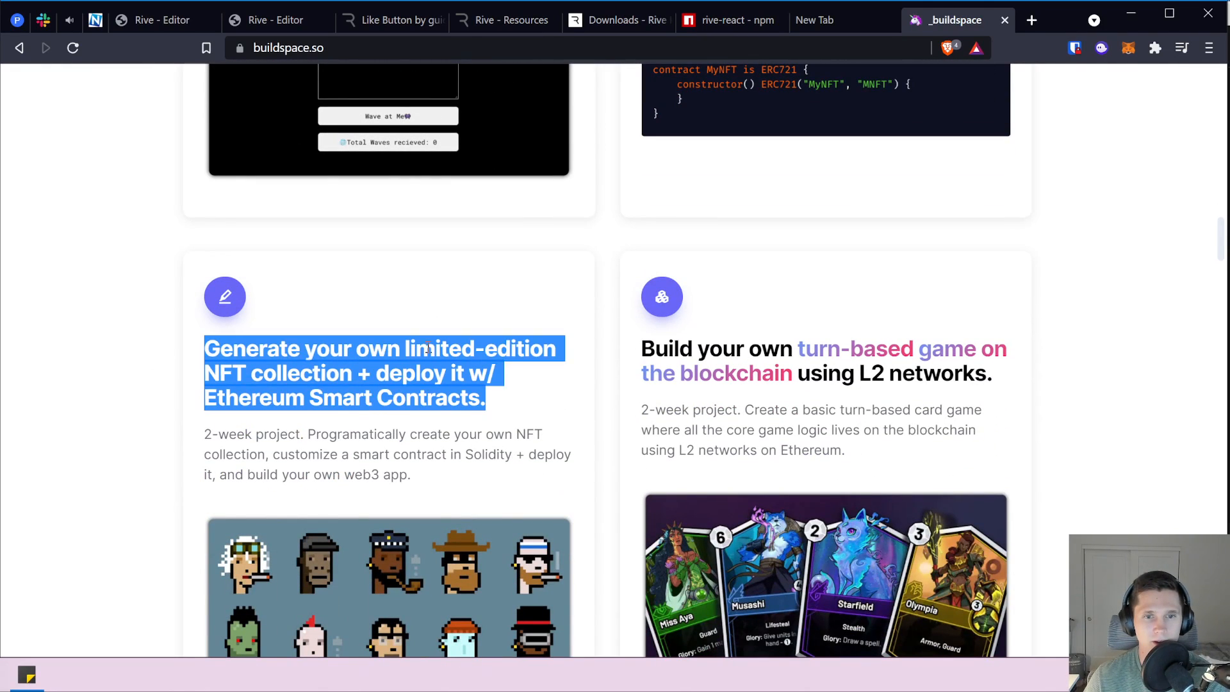
scroll(384, 359, down, 3)
click(563, 250)
drag(533, 249, 306, 215)
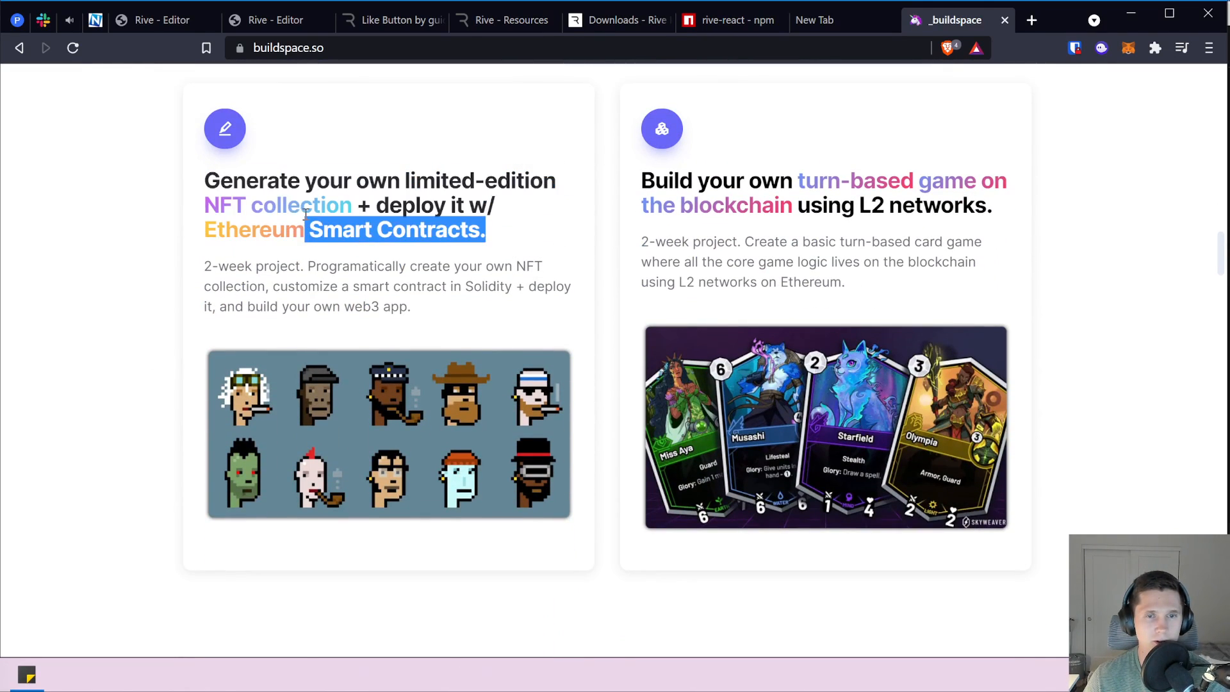
click(358, 51)
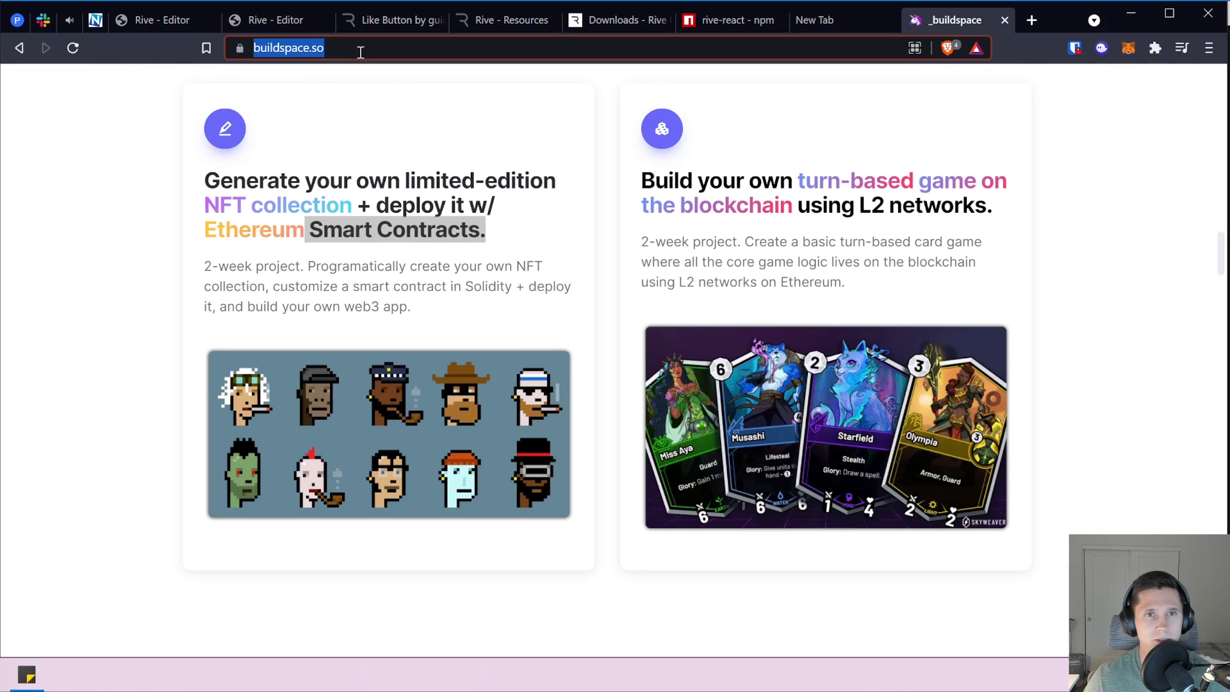
key(alt+Tab)
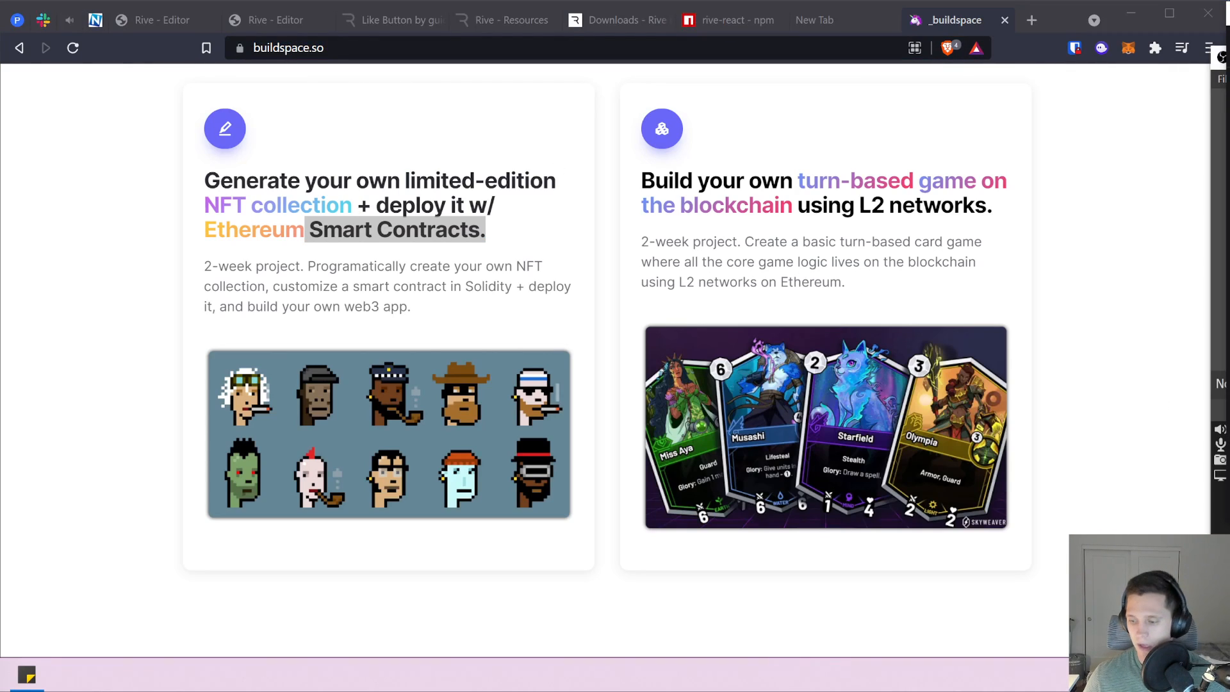
In the like-animation file's Off animation, key the Group's X and Y scale at 100% on the first frame.
click(192, 20)
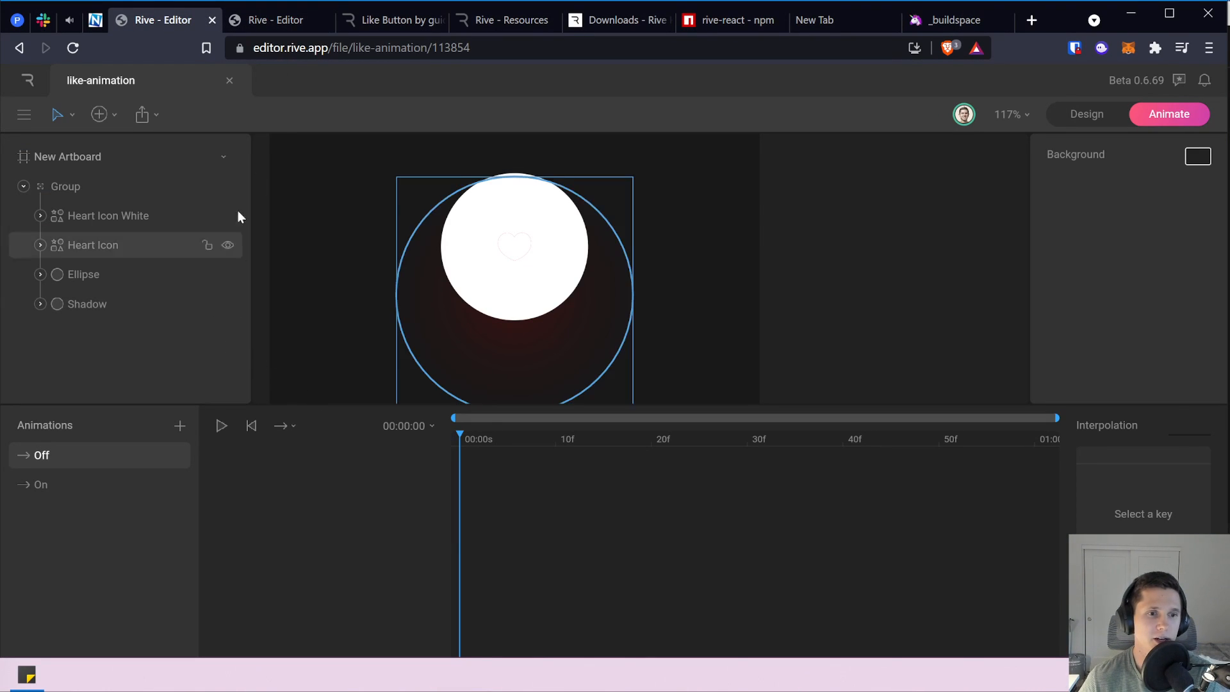
click(276, 20)
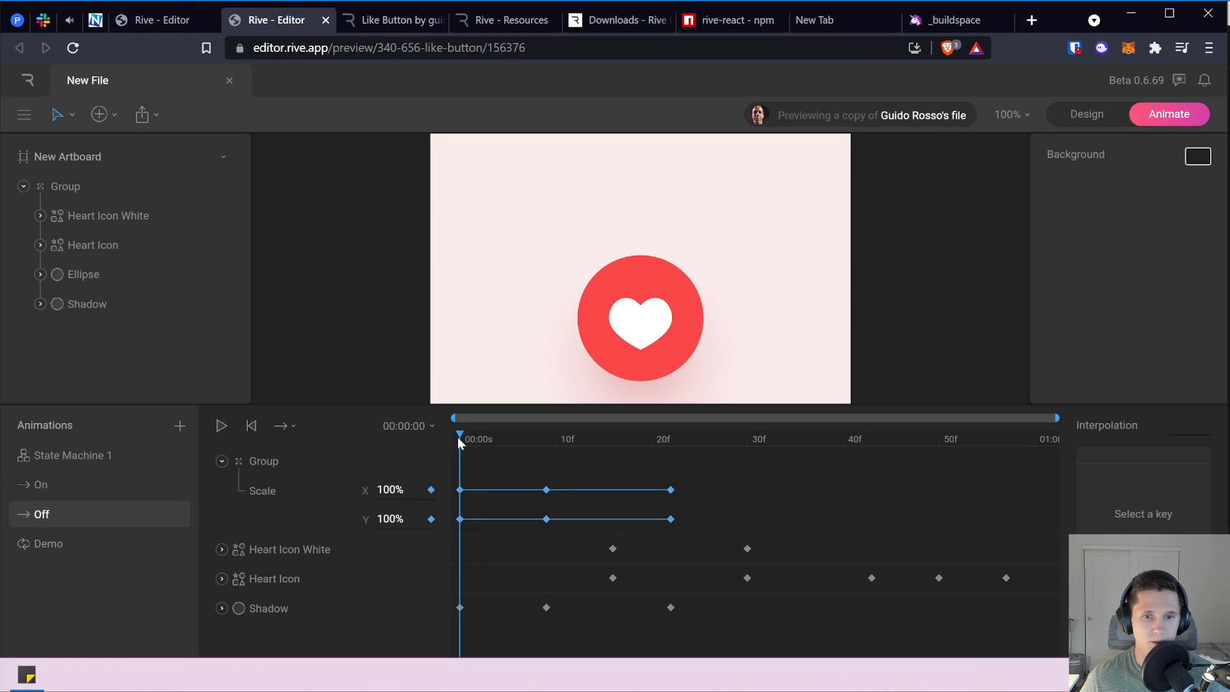
click(202, 7)
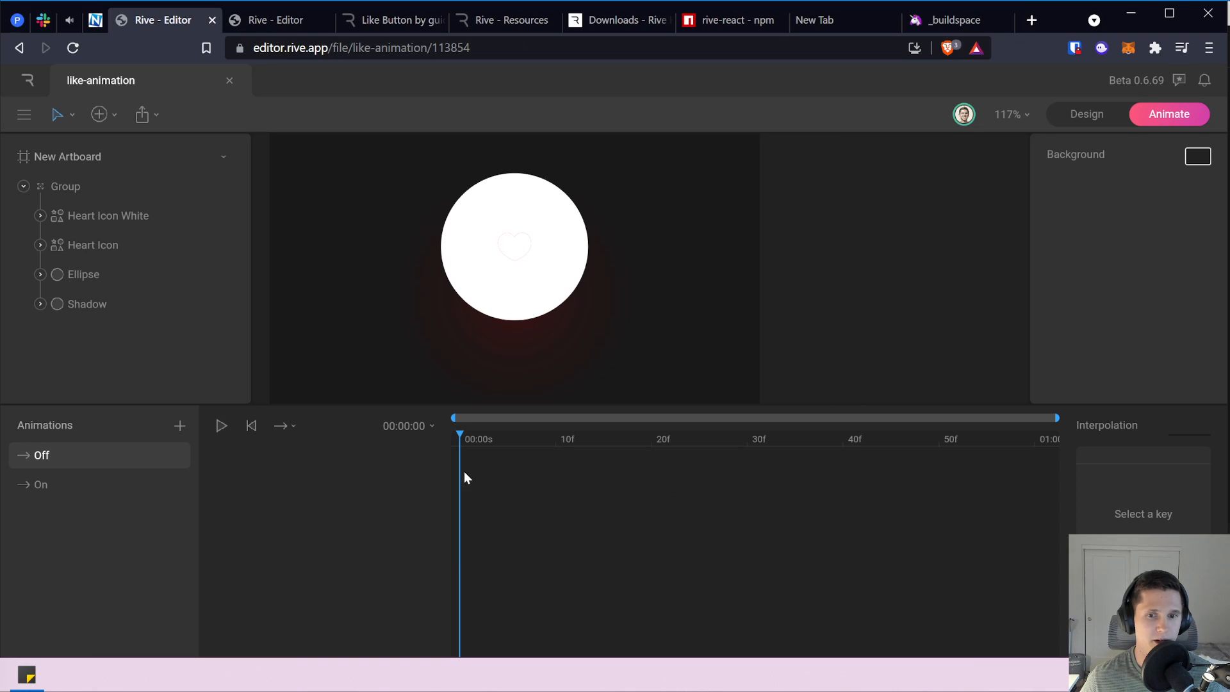
click(129, 182)
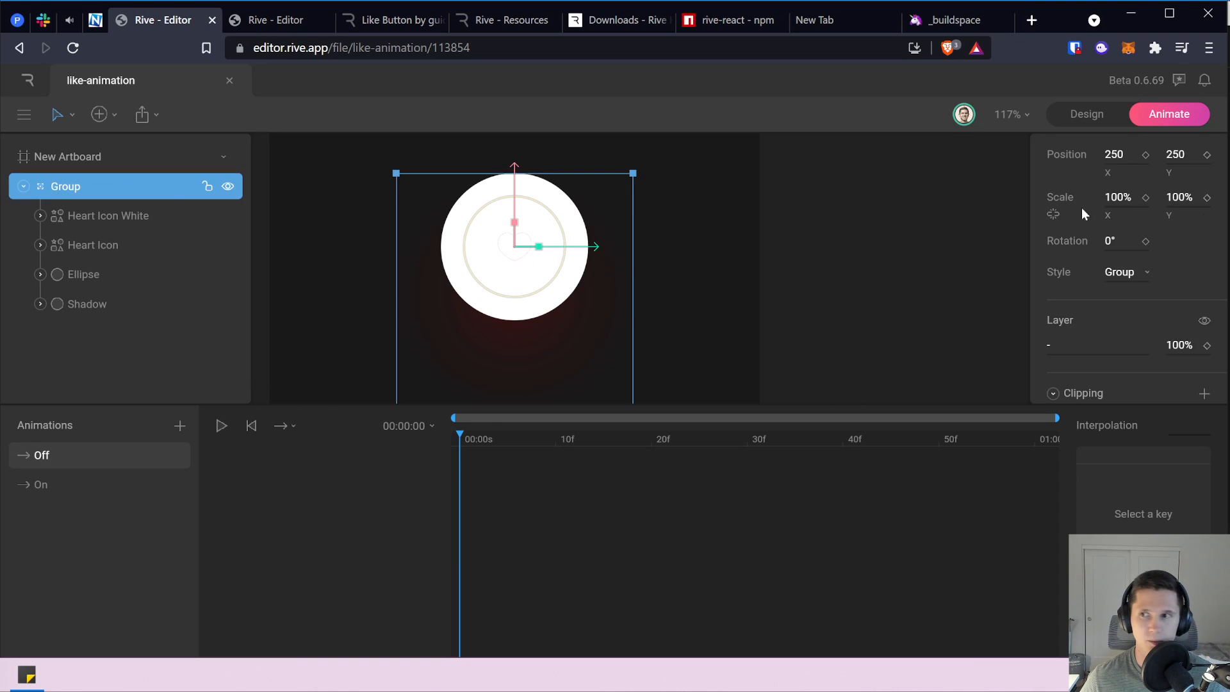
click(1146, 197)
click(1207, 197)
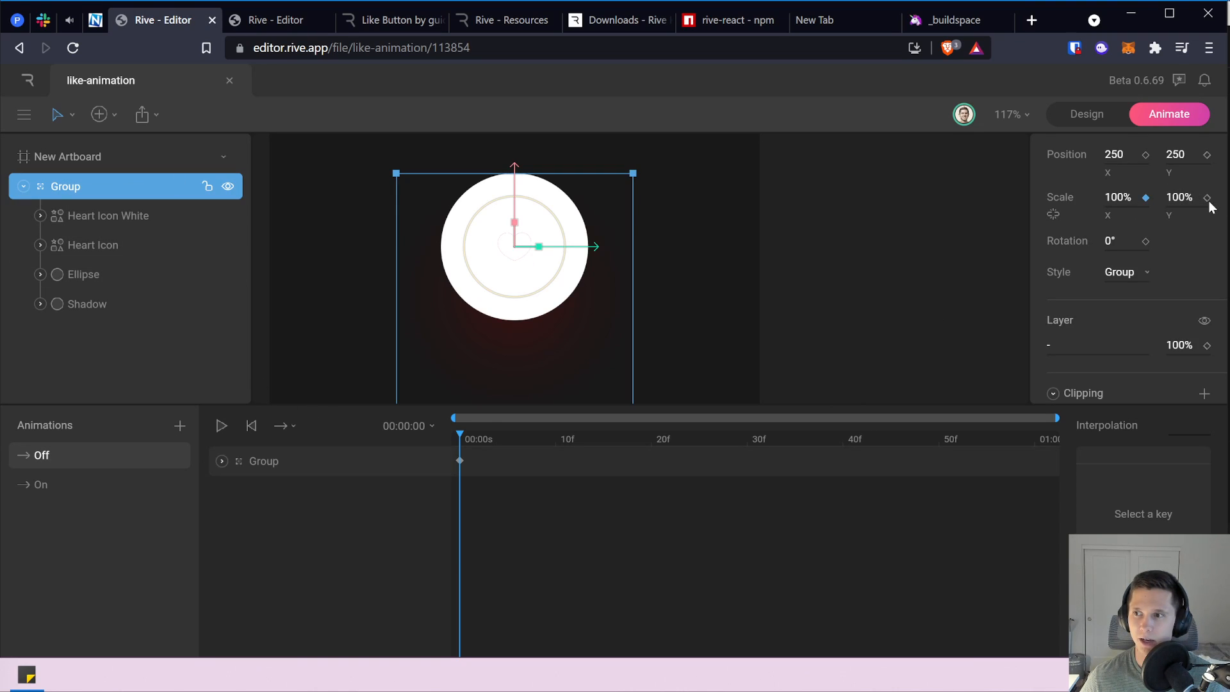
Check the reference file's second Group scale keyframe, and key the like-animation Group's X and Y scale at 70% on frame 9.
click(282, 19)
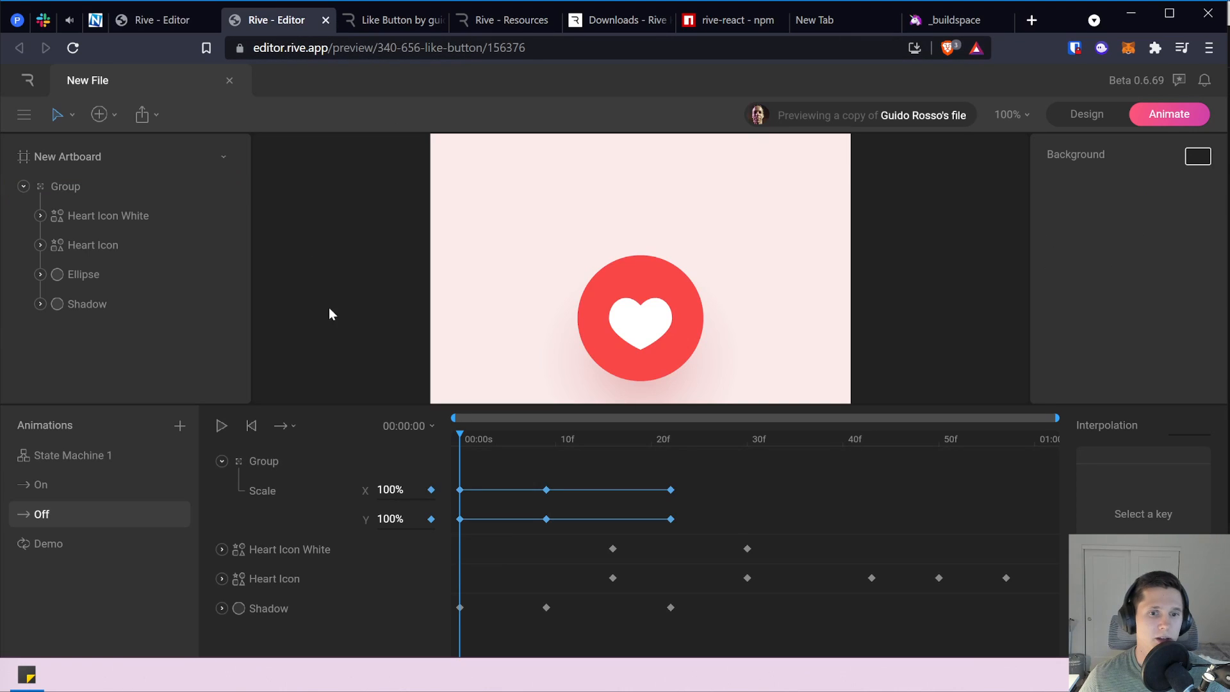
click(548, 442)
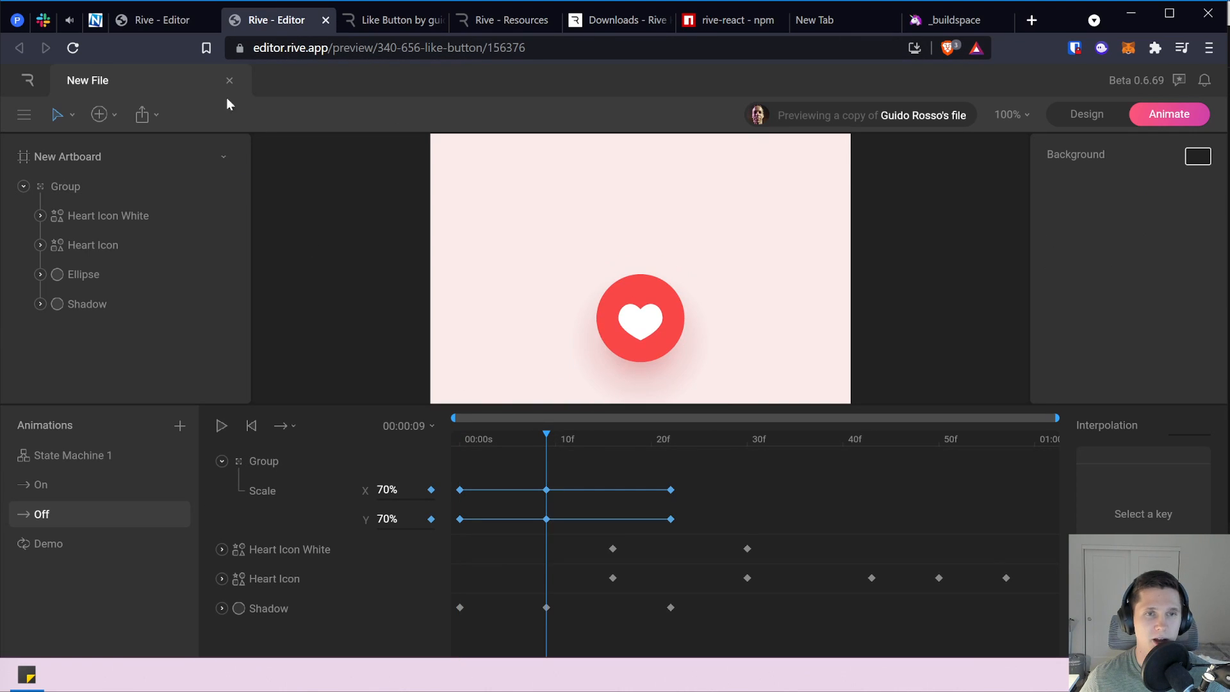
click(151, 21)
click(551, 438)
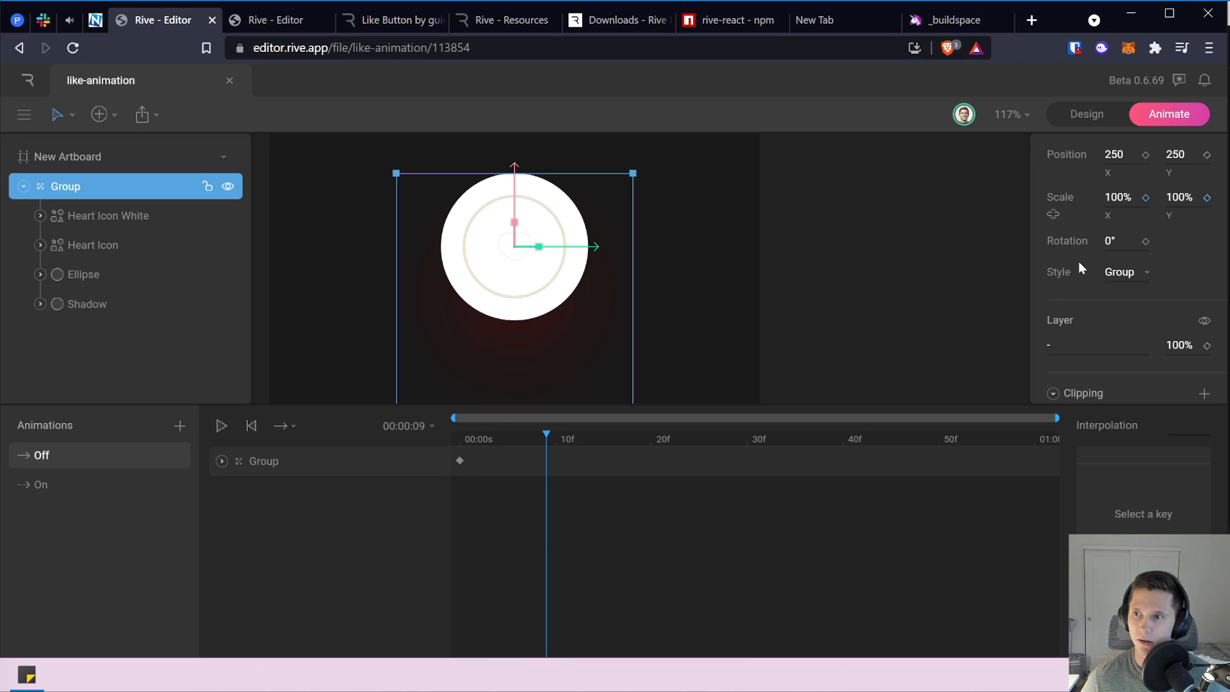
click(1145, 197)
click(1207, 197)
click(1119, 200)
text(8)
text(70)
key(Return)
click(1179, 198)
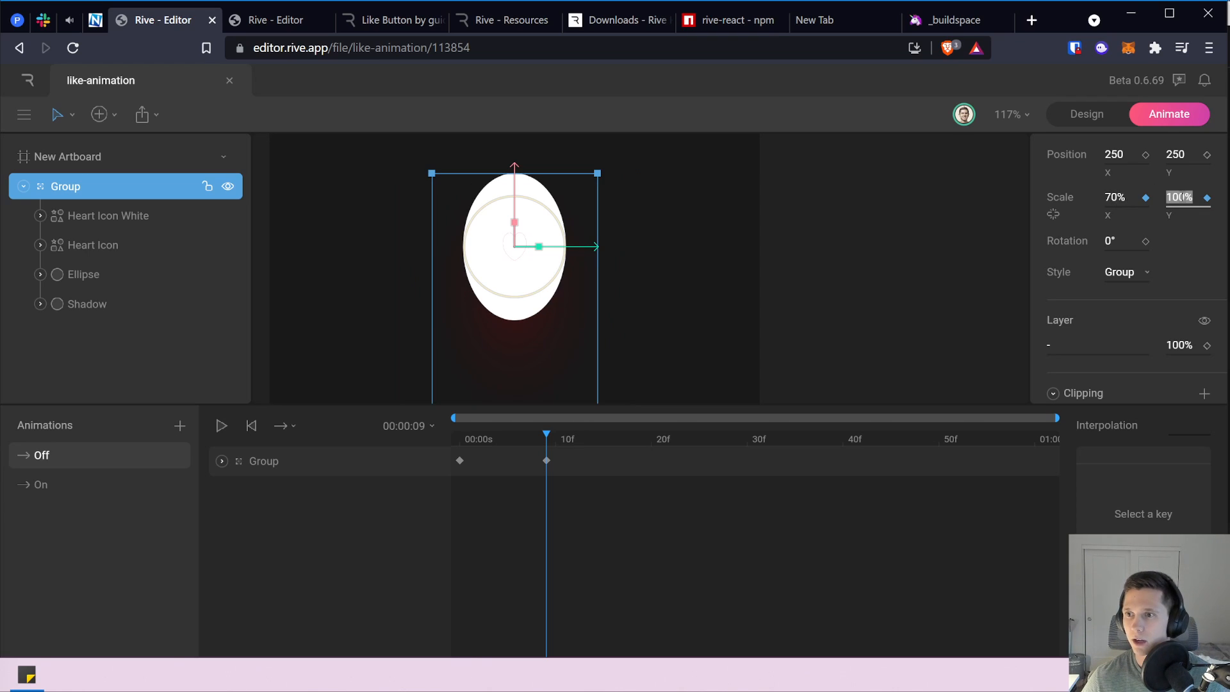
text(70)
key(Return)
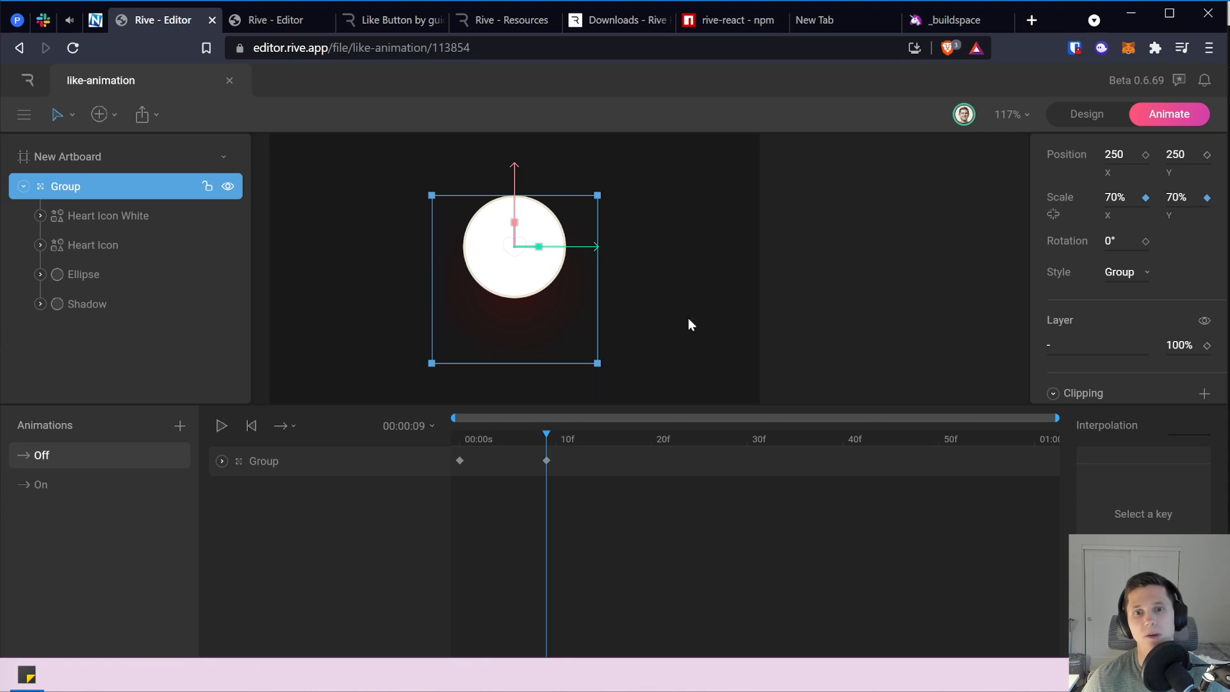
Check the reference file's third Group scale keyframe, and key the like-animation Group's X and Y scale at 100% on frame 22.
click(276, 20)
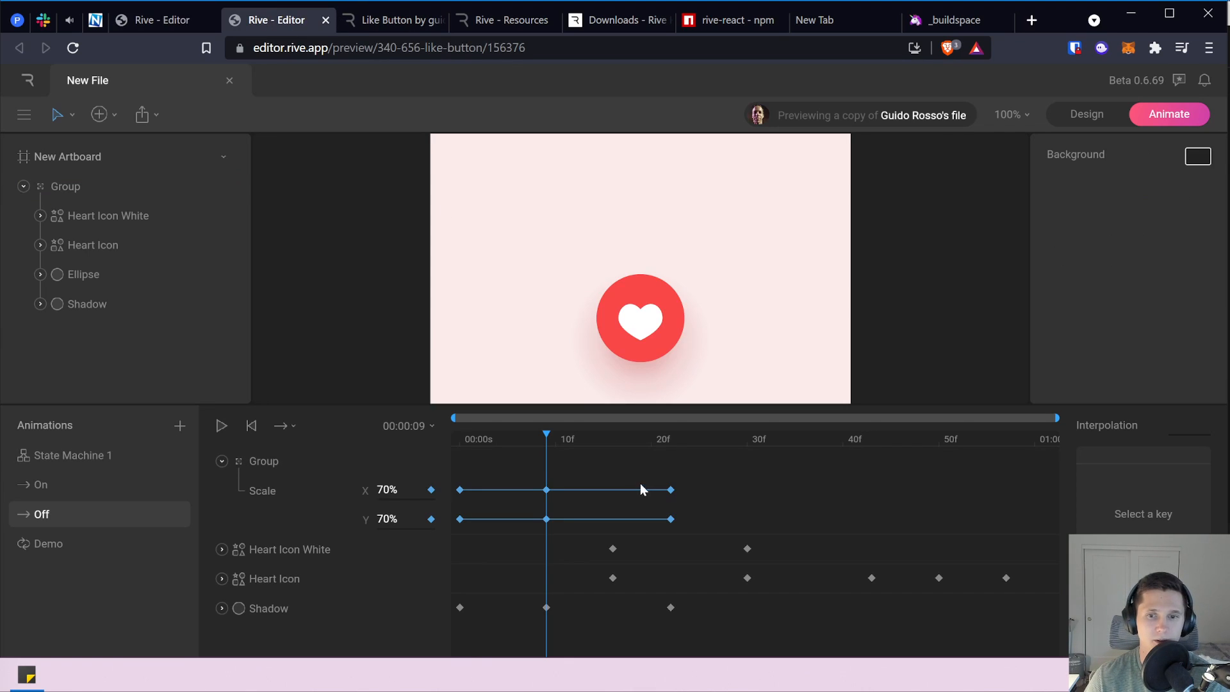
click(666, 439)
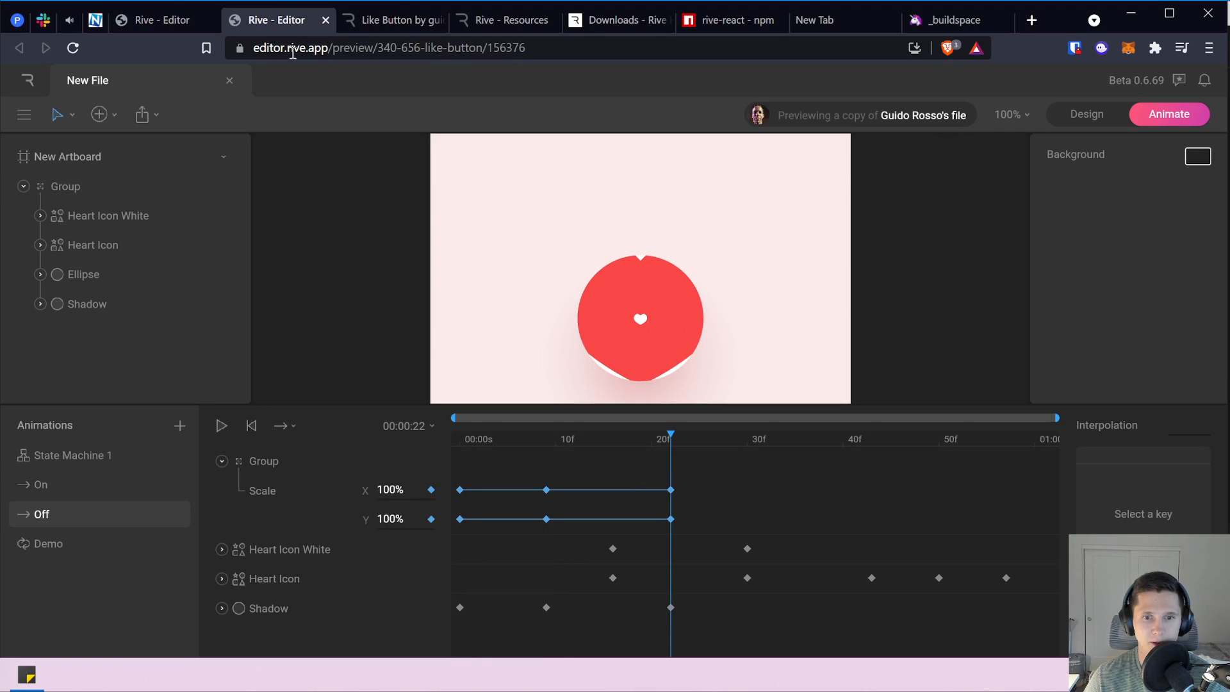
click(161, 19)
click(664, 440)
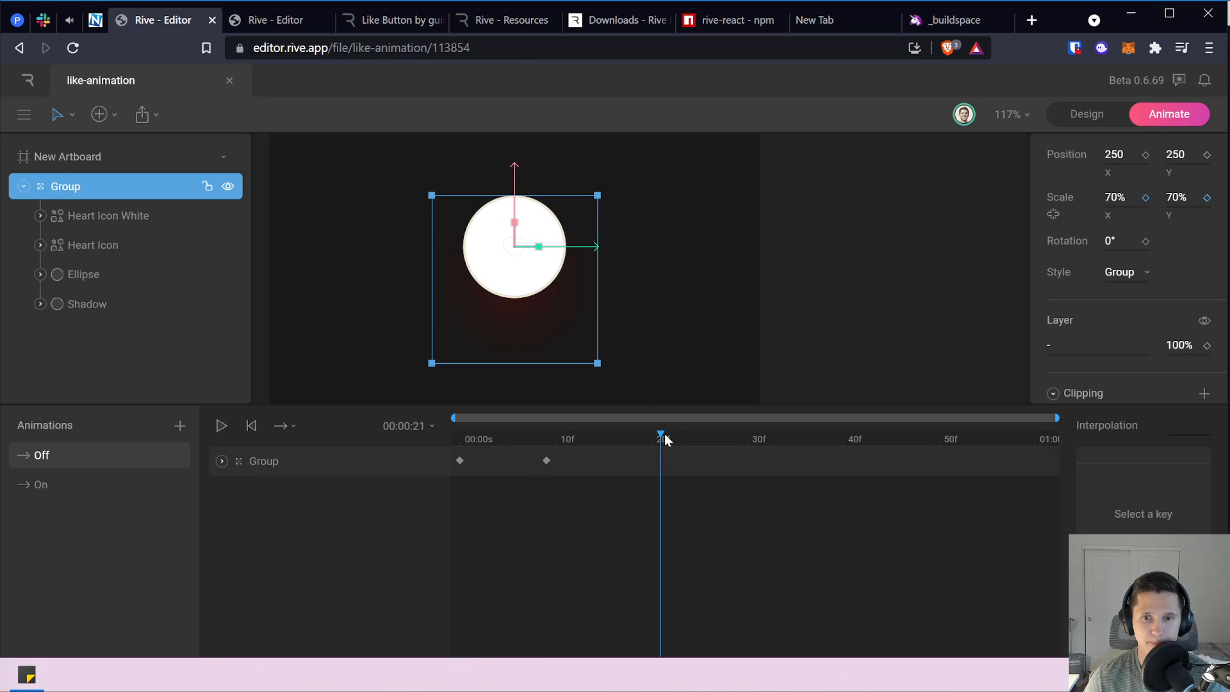
click(670, 439)
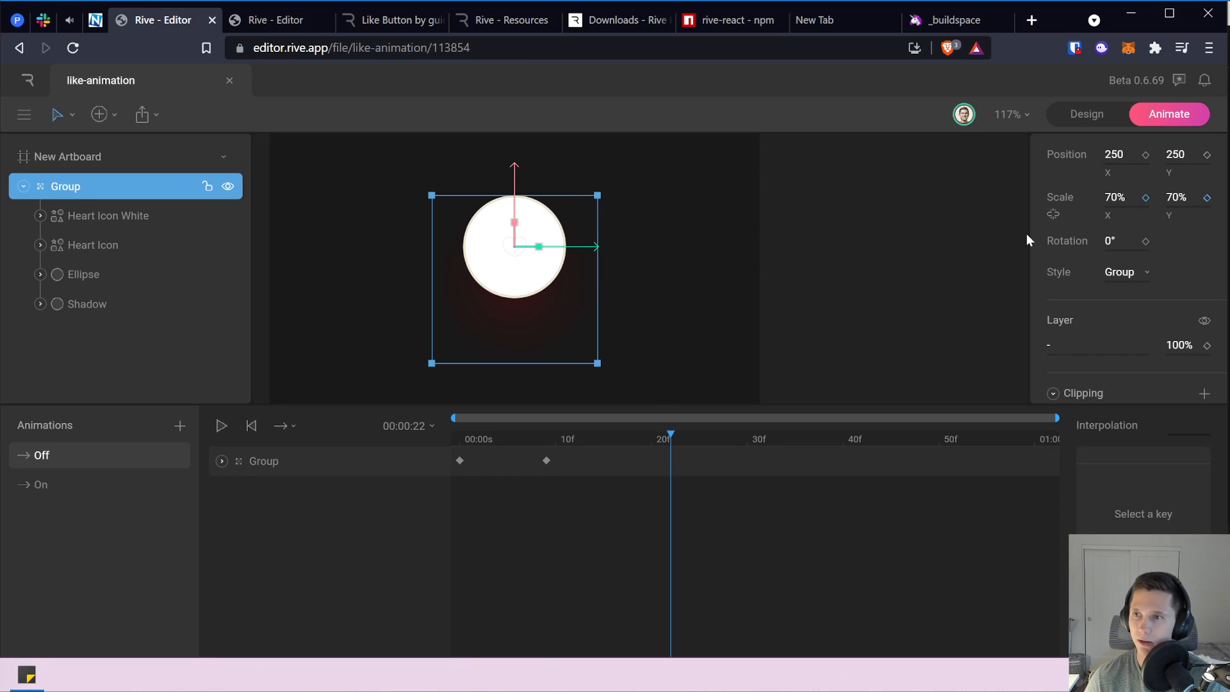
click(1146, 197)
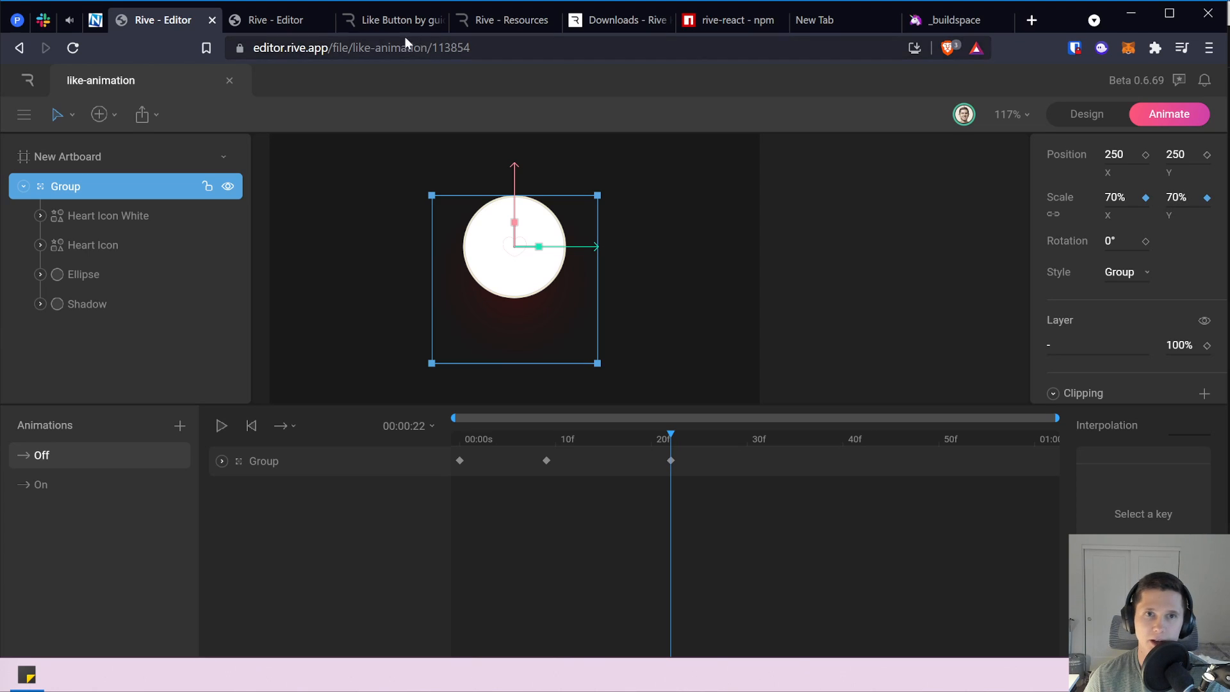
click(273, 21)
click(171, 21)
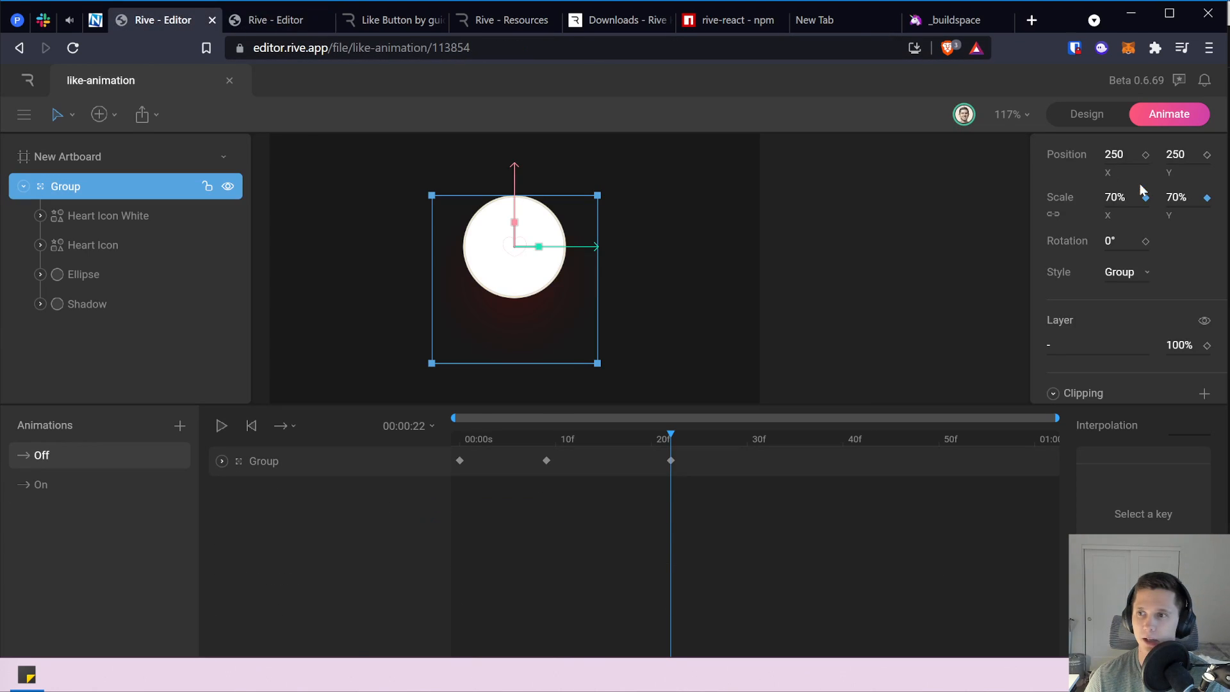
click(1118, 191)
text(100)
key(Return)
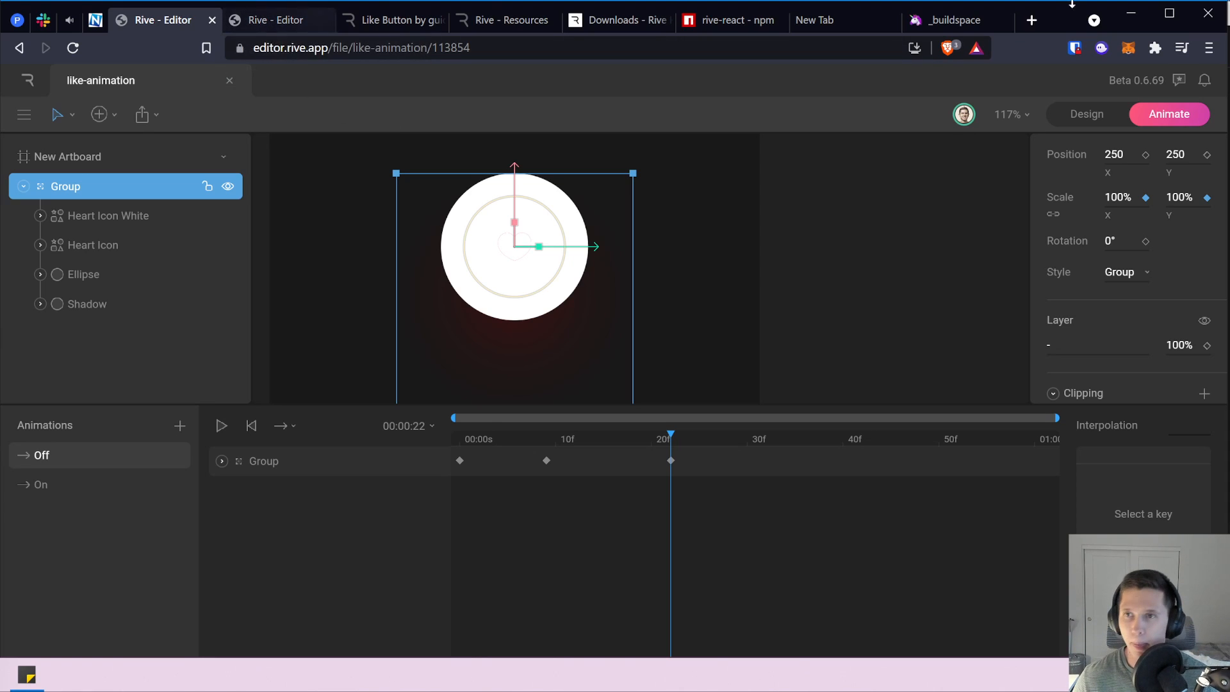
Search the web for codesandbox, open CodeSandbox, and create a sandbox from the React template.
click(830, 21)
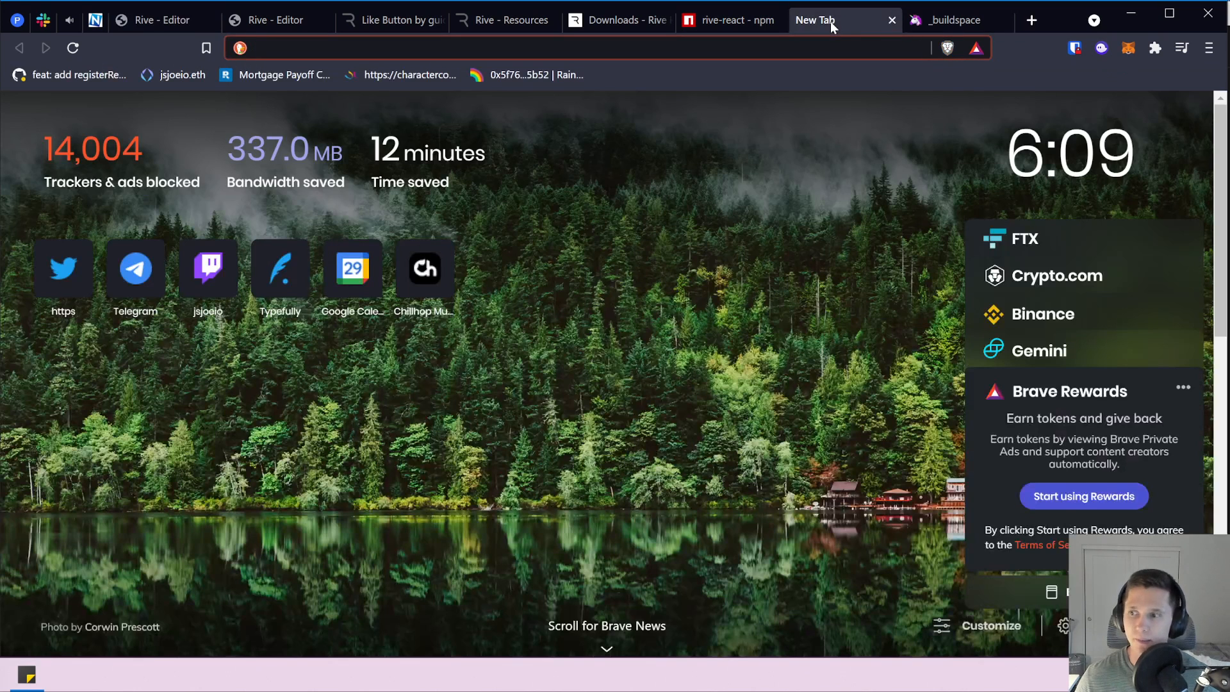
text(code)
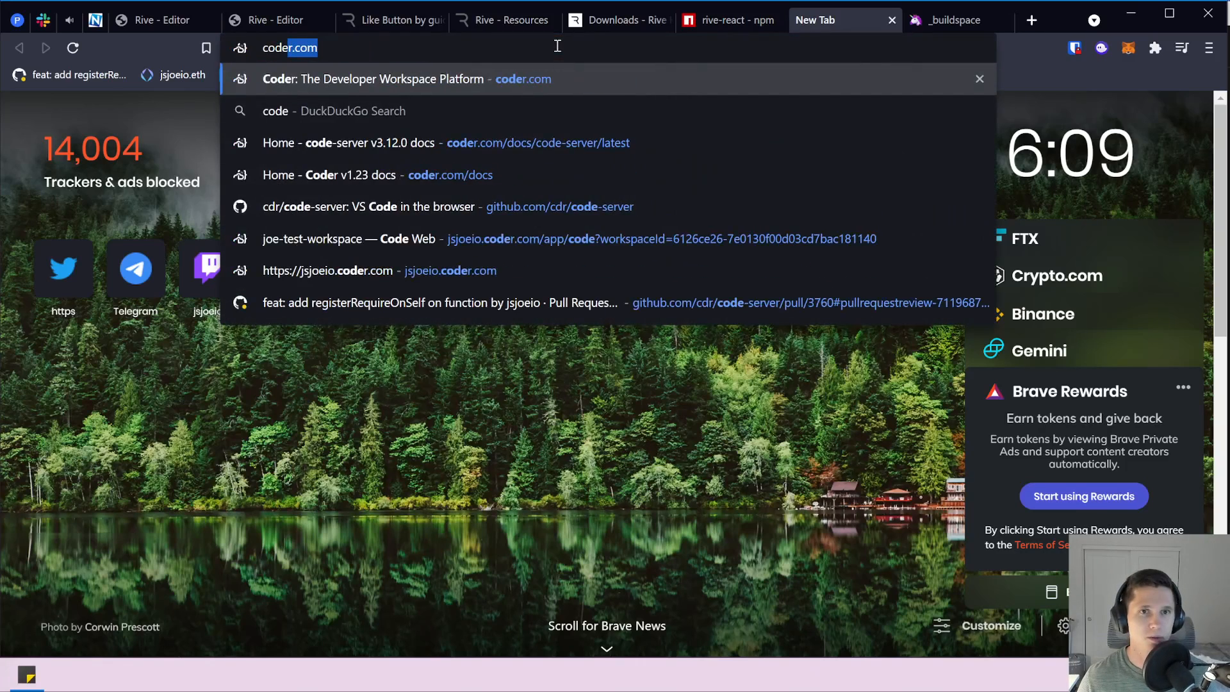
text(sandbox)
key(Return)
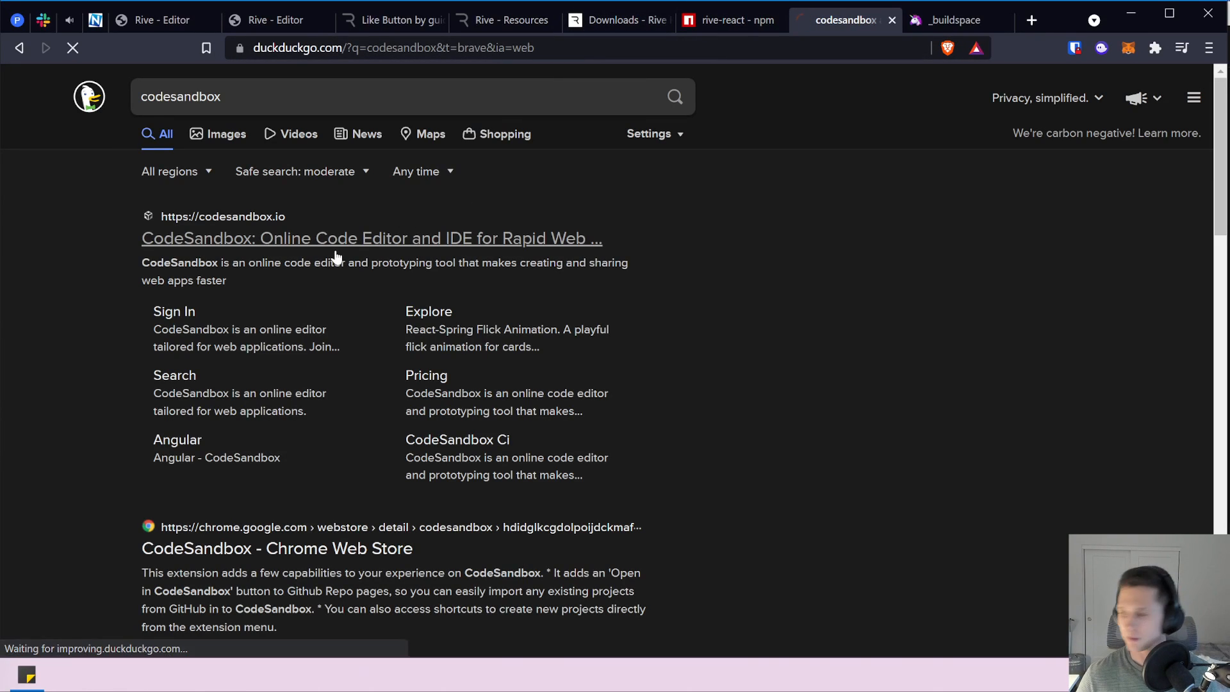
click(335, 250)
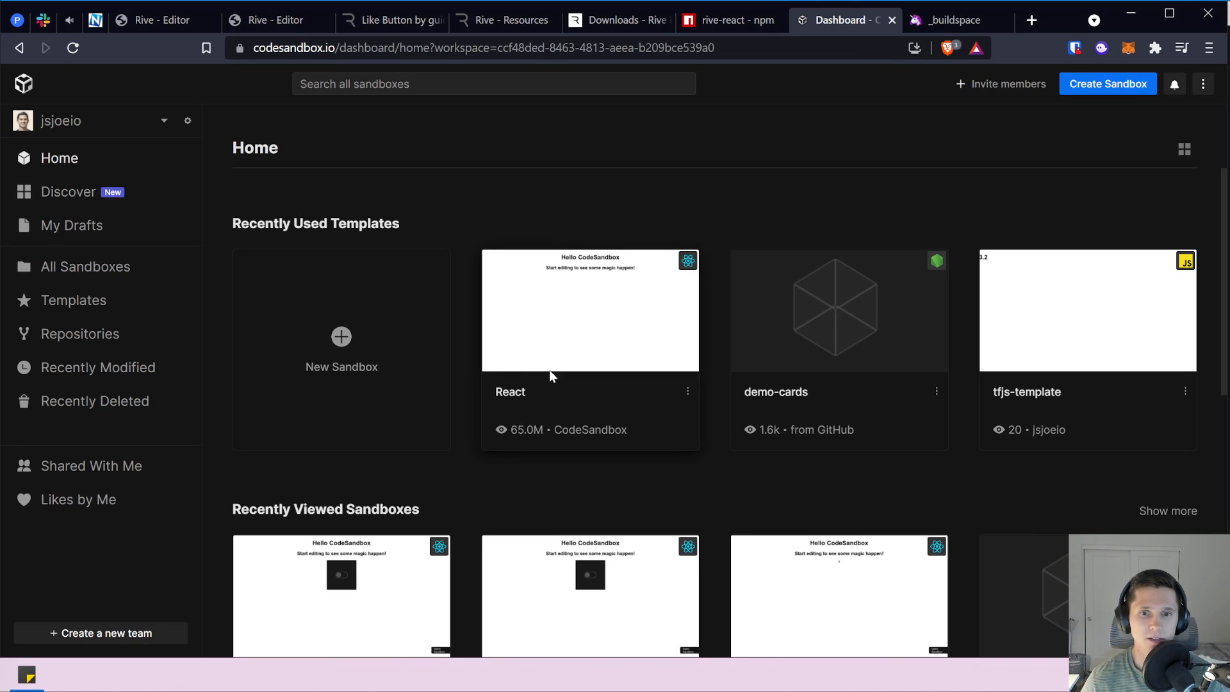
click(566, 334)
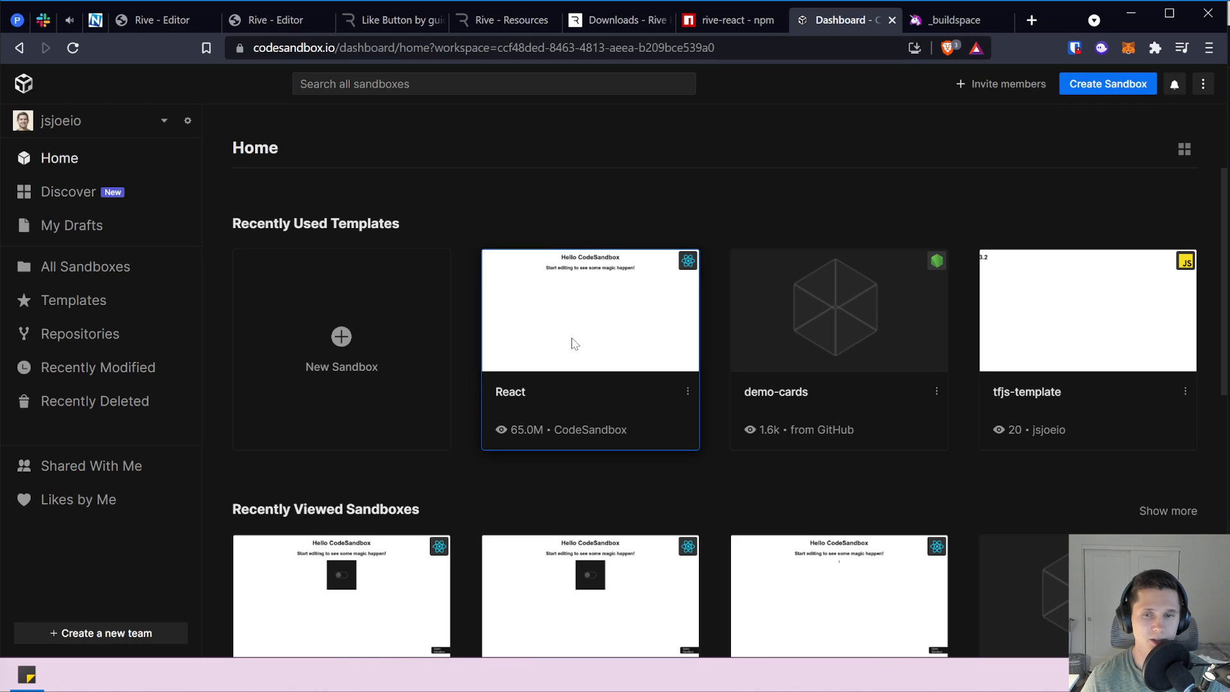
double_click(575, 344)
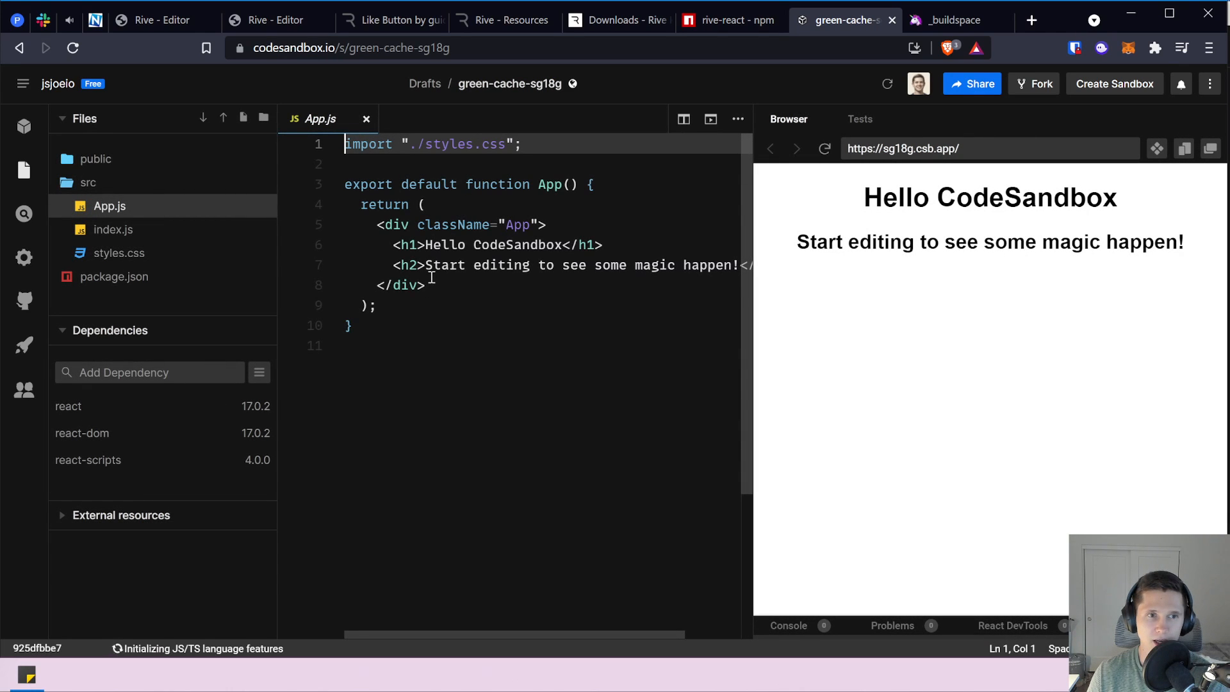
Select the package name rive-react in the npm page's installation command, and return to the React sandbox.
key(ctrl+shift+Tab)
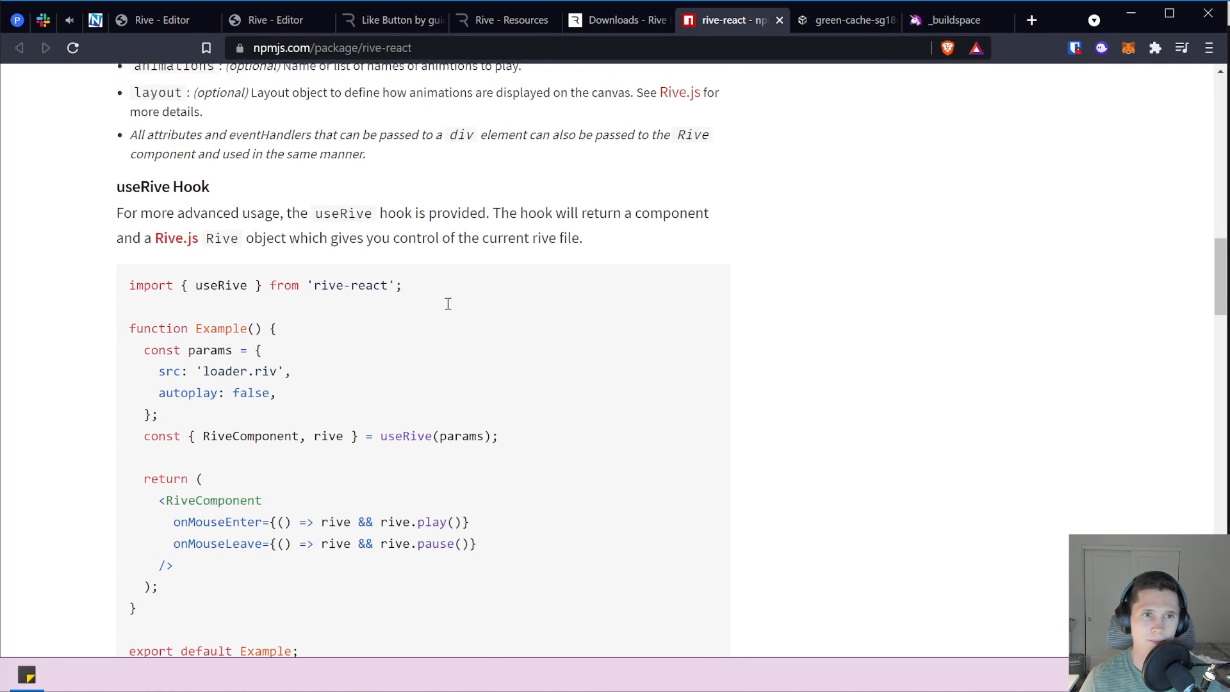
scroll(448, 304, up, 15)
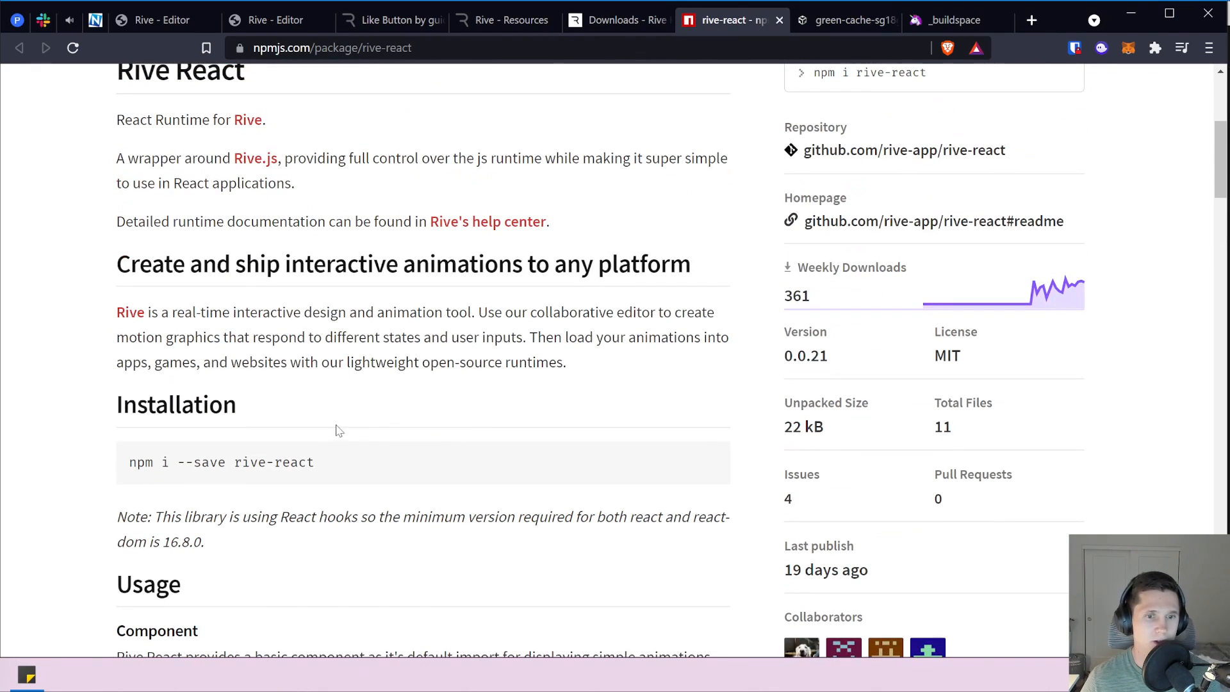
drag(326, 462, 236, 472)
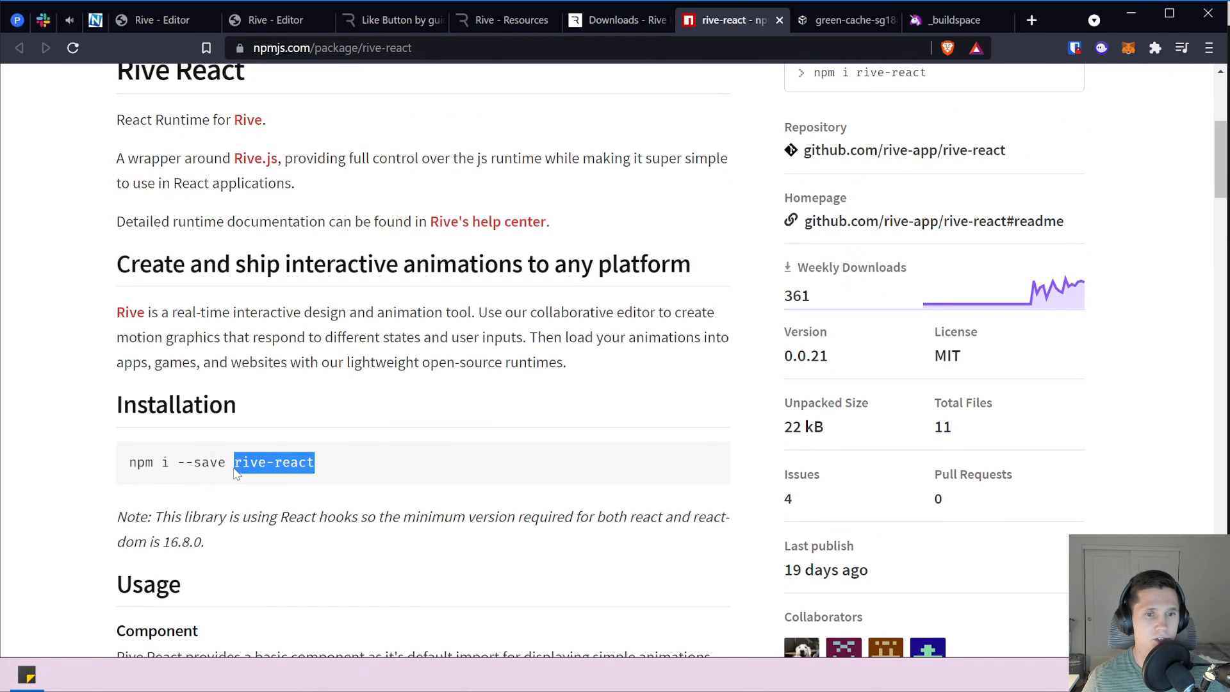
click(866, 25)
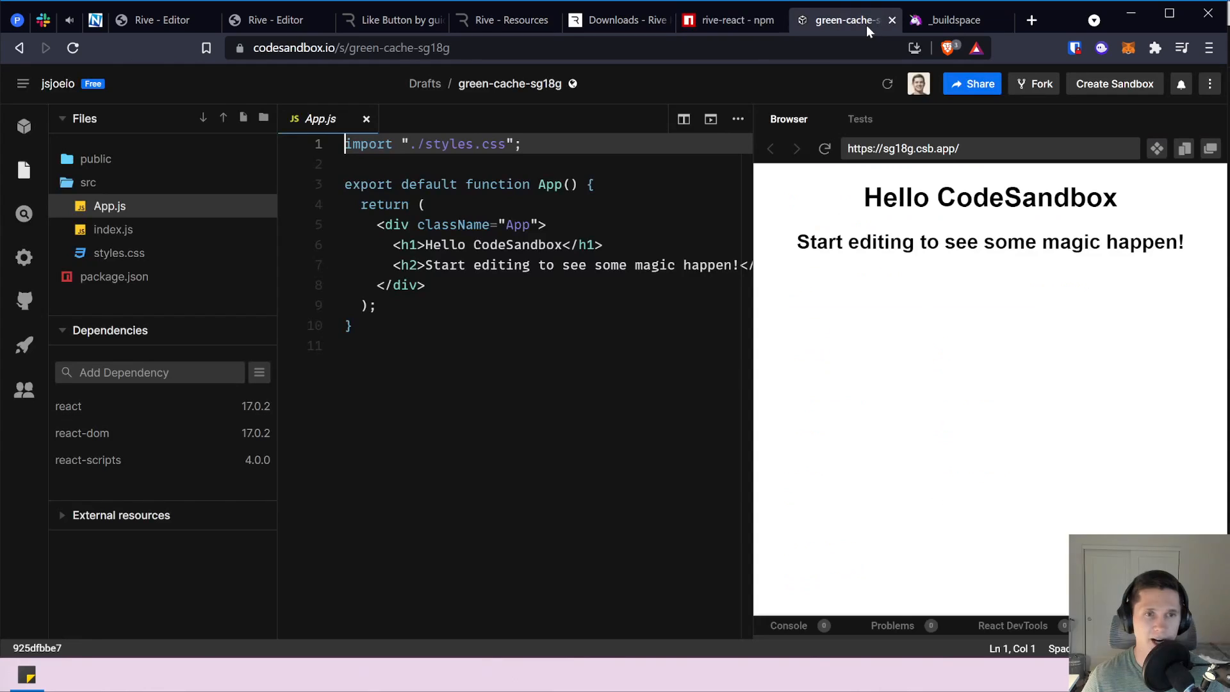
Fork the React sandbox and rename the fork to rive-with-heart-animation.
click(1051, 85)
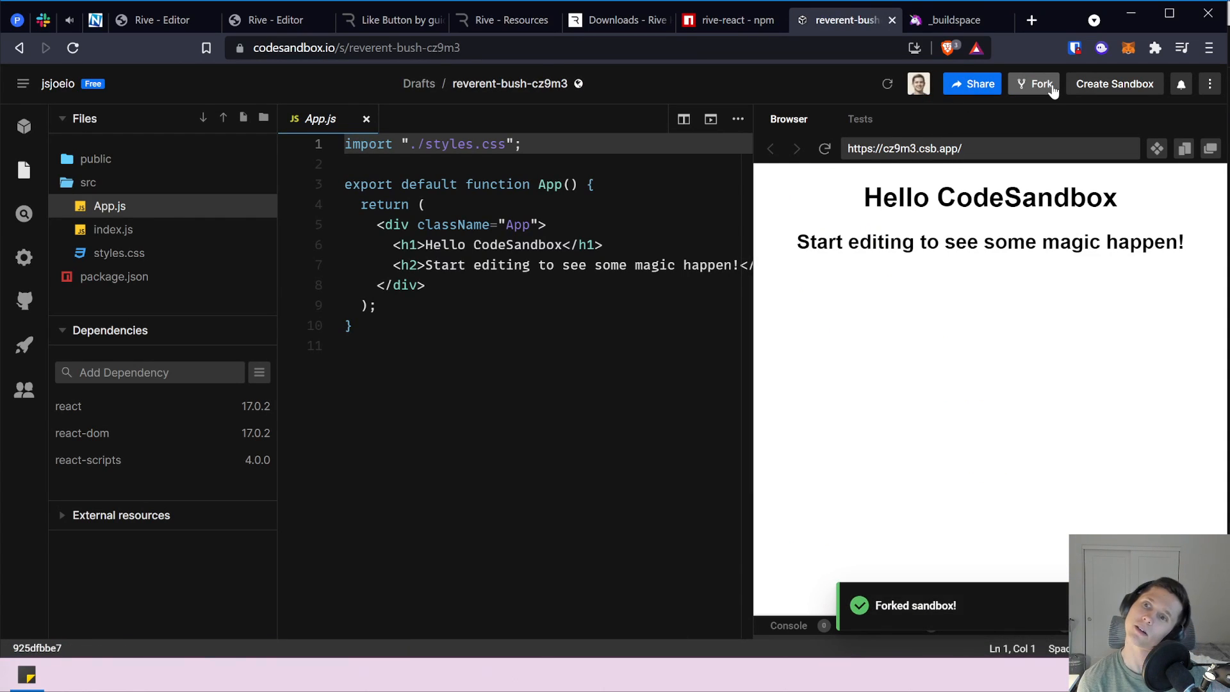
click(516, 84)
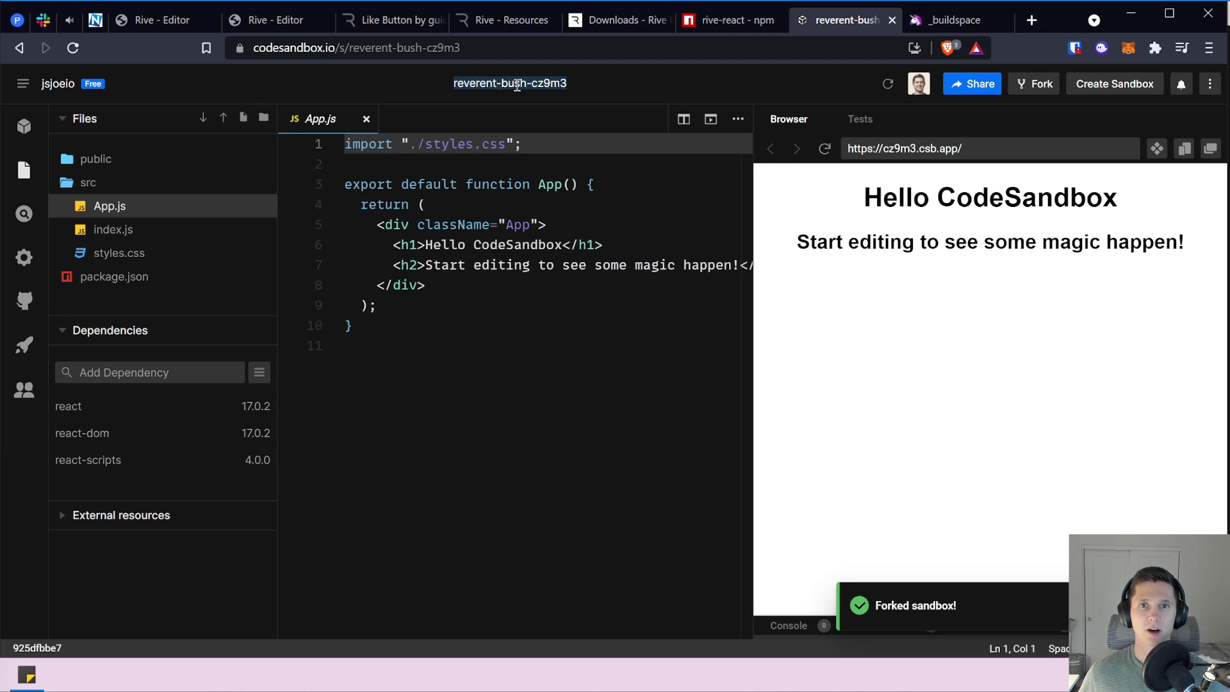
text(rive-with-heart-animation)
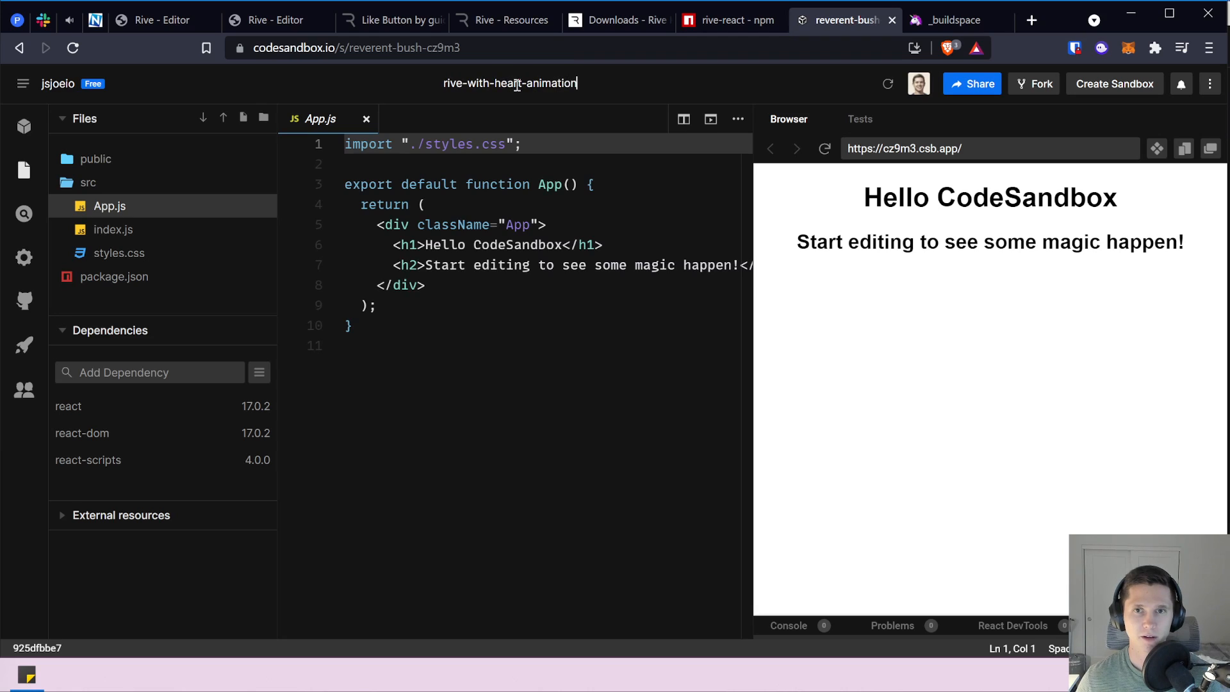
key(Return)
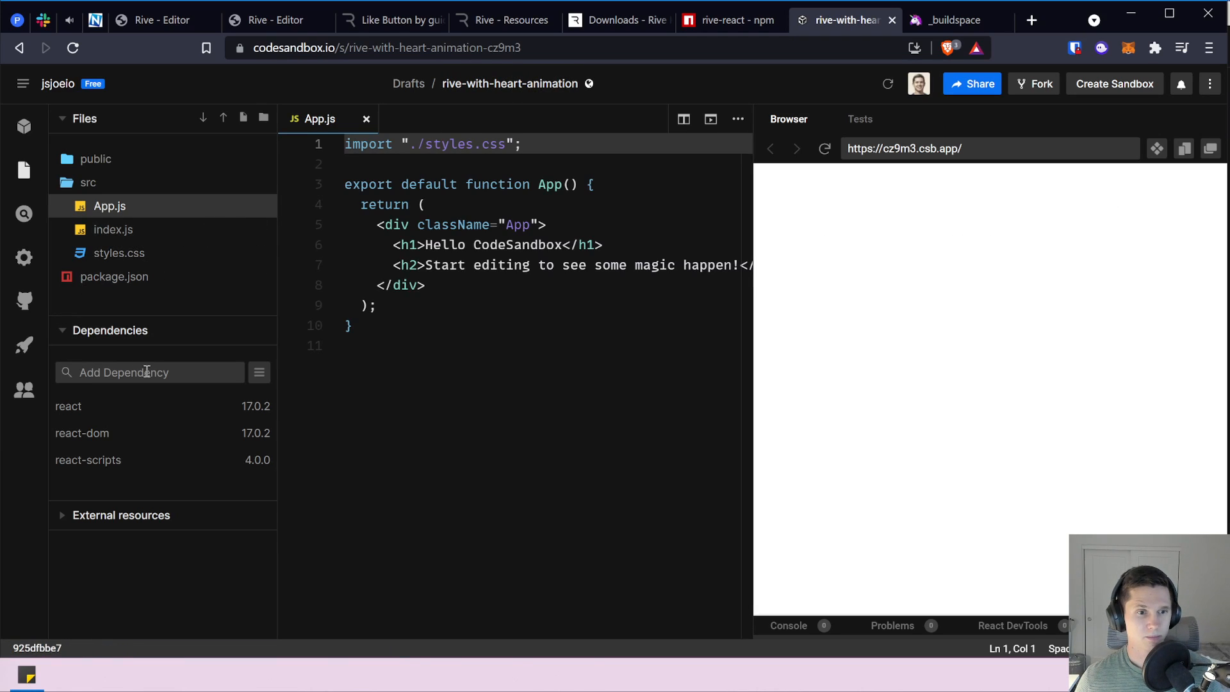
Add rive-react as a dependency of the sandbox and reload the preview.
click(146, 371)
text(rive-react)
click(159, 402)
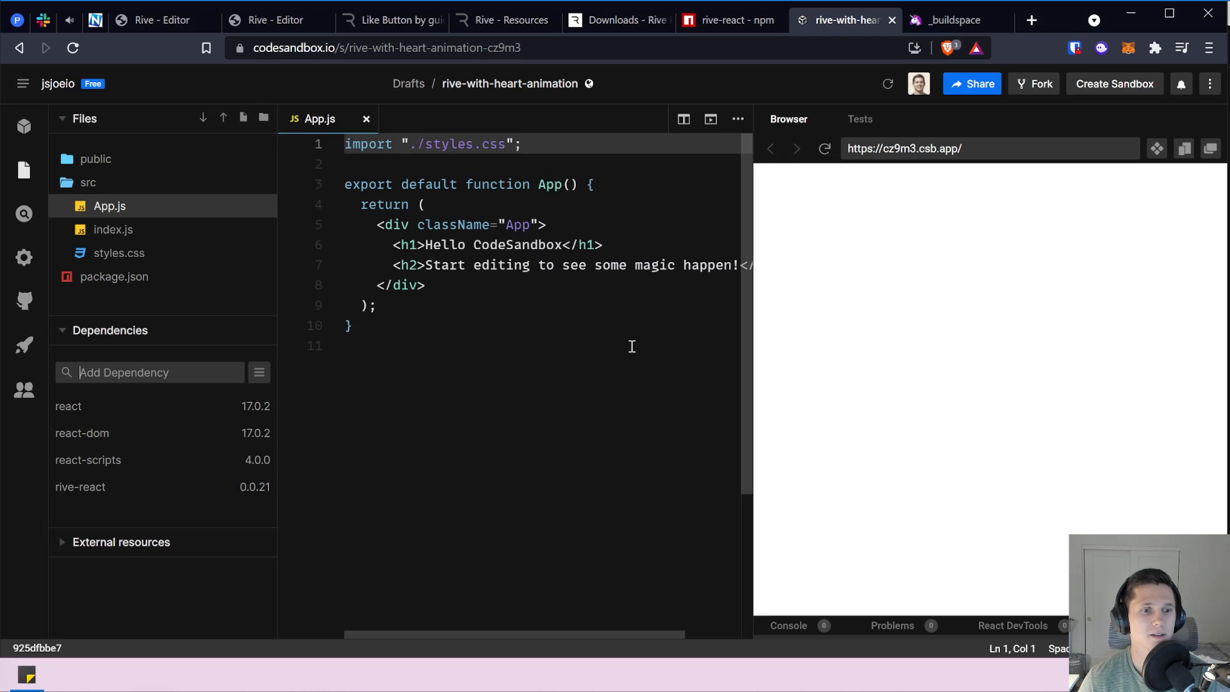
click(826, 150)
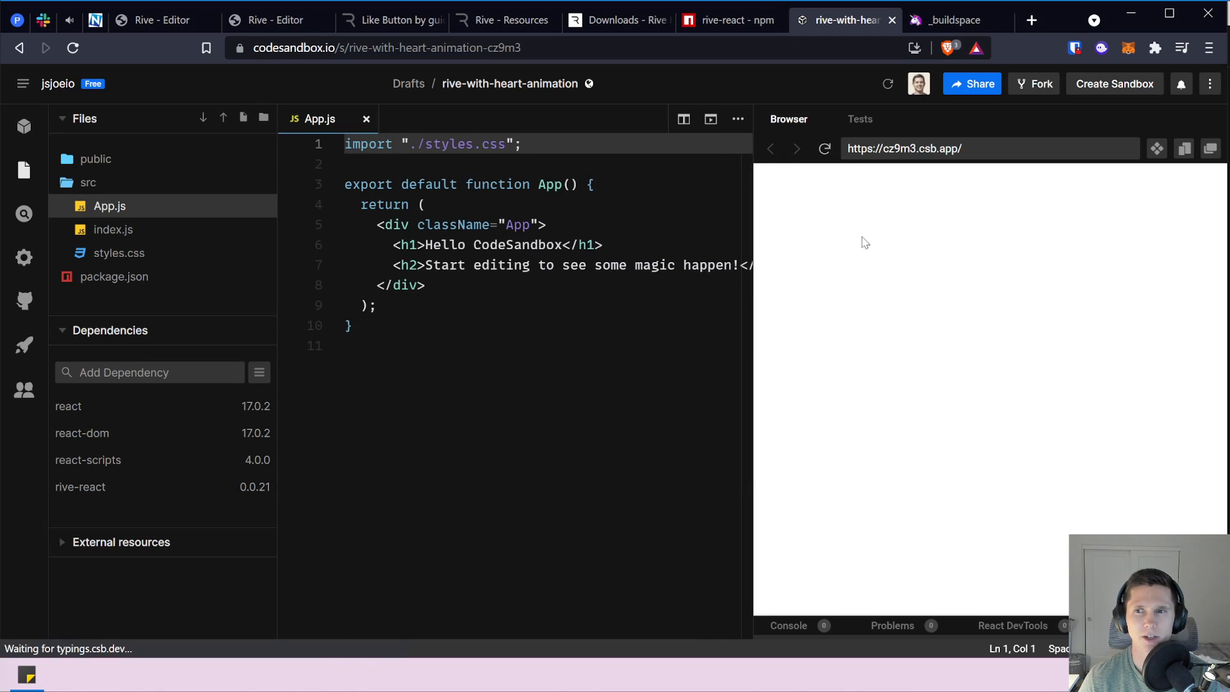
click(825, 149)
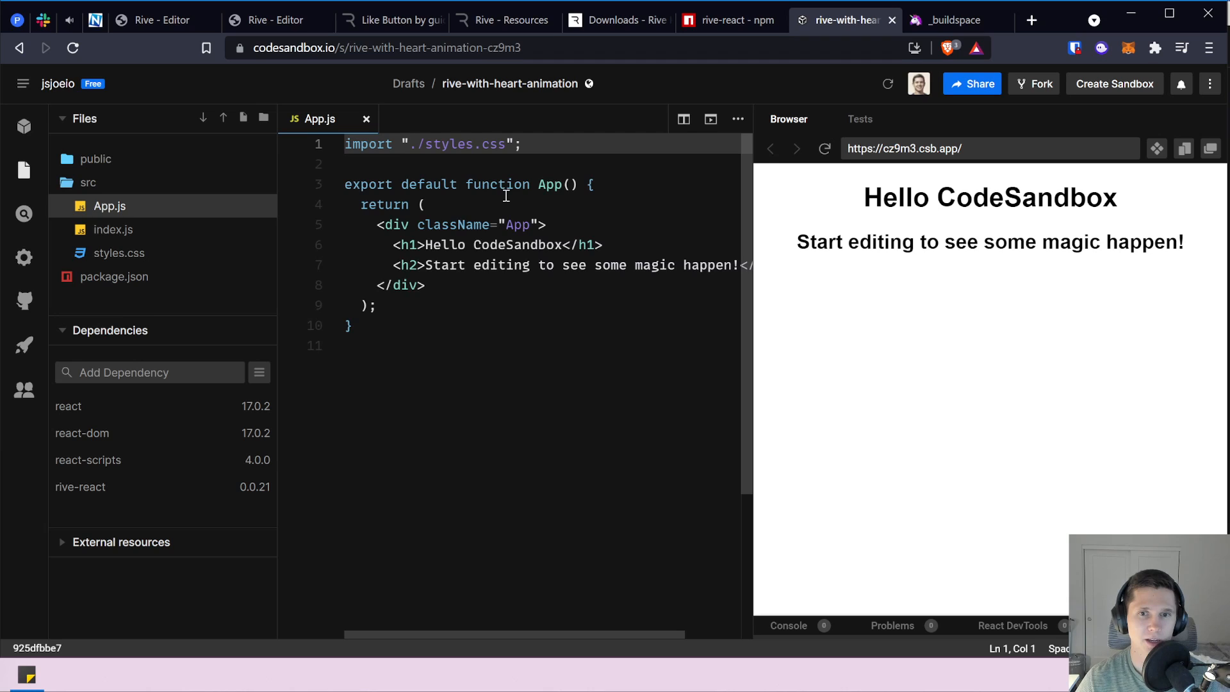
Change the h1 heading in App.js to "Hello friends!" and save the file.
click(558, 237)
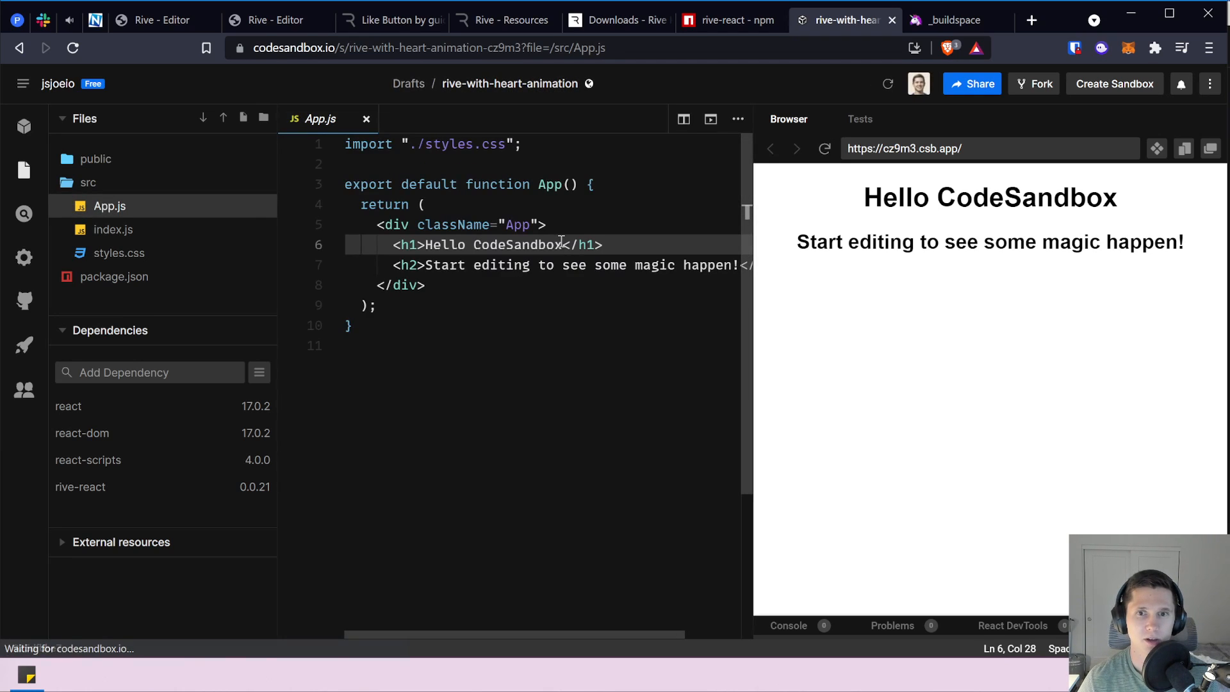
double_click(537, 244)
text(Joe)
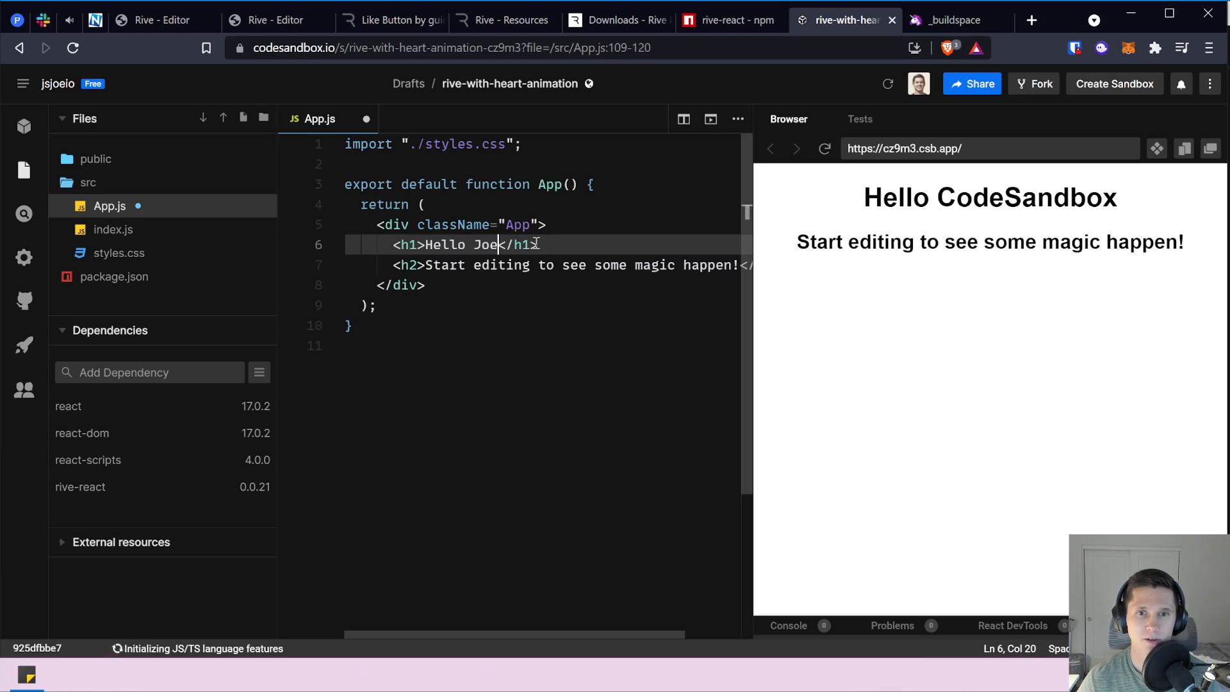
key(BackSpace)
key(BackSpace)
key(BackSpace)
text(friends!)
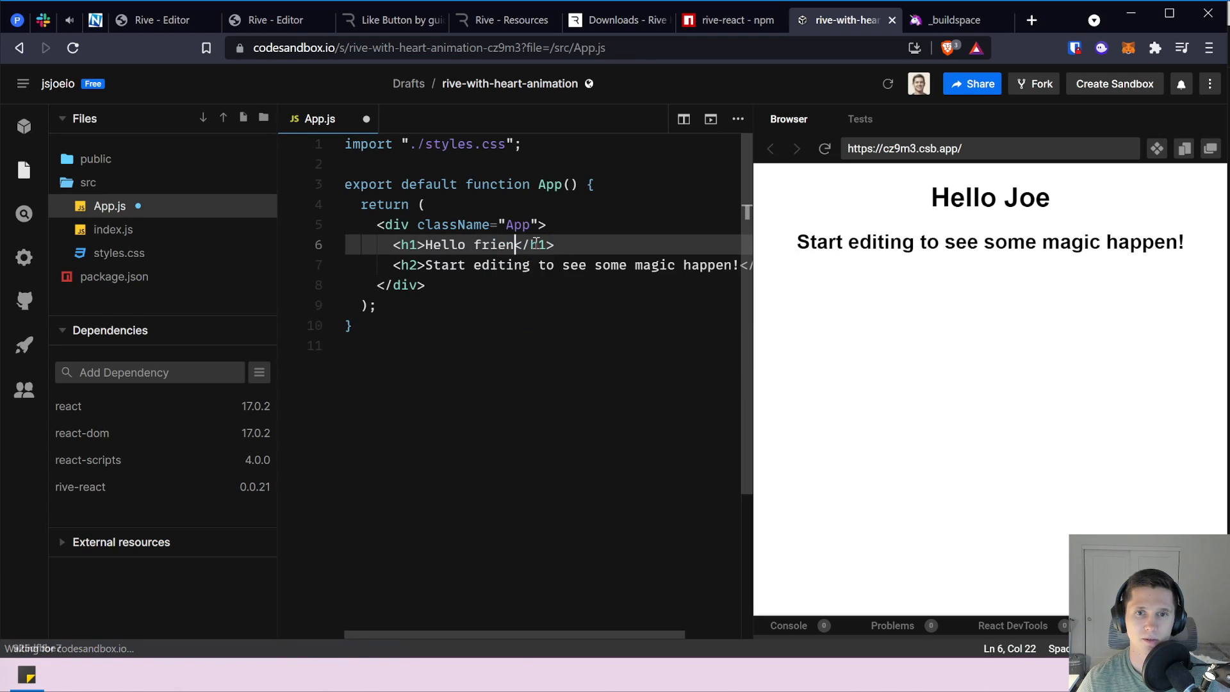
key(ctrl+s)
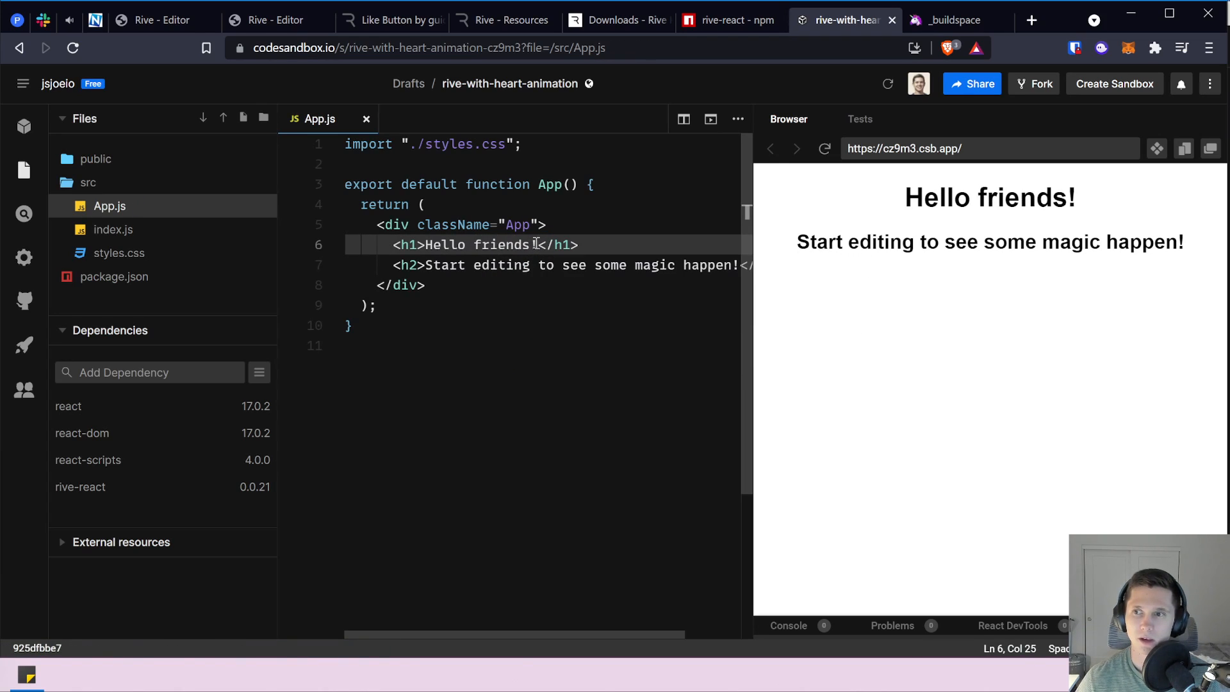
Copy the basic component usage example from the rive-react npm page.
click(726, 19)
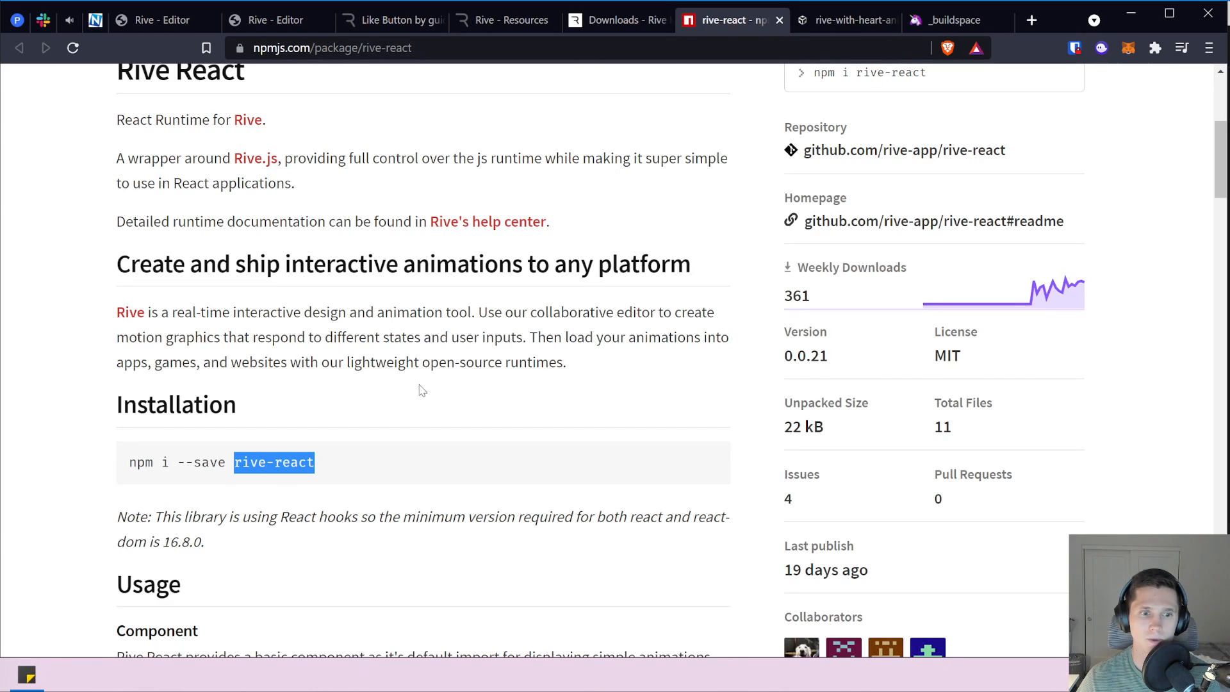
scroll(431, 377, down, 6)
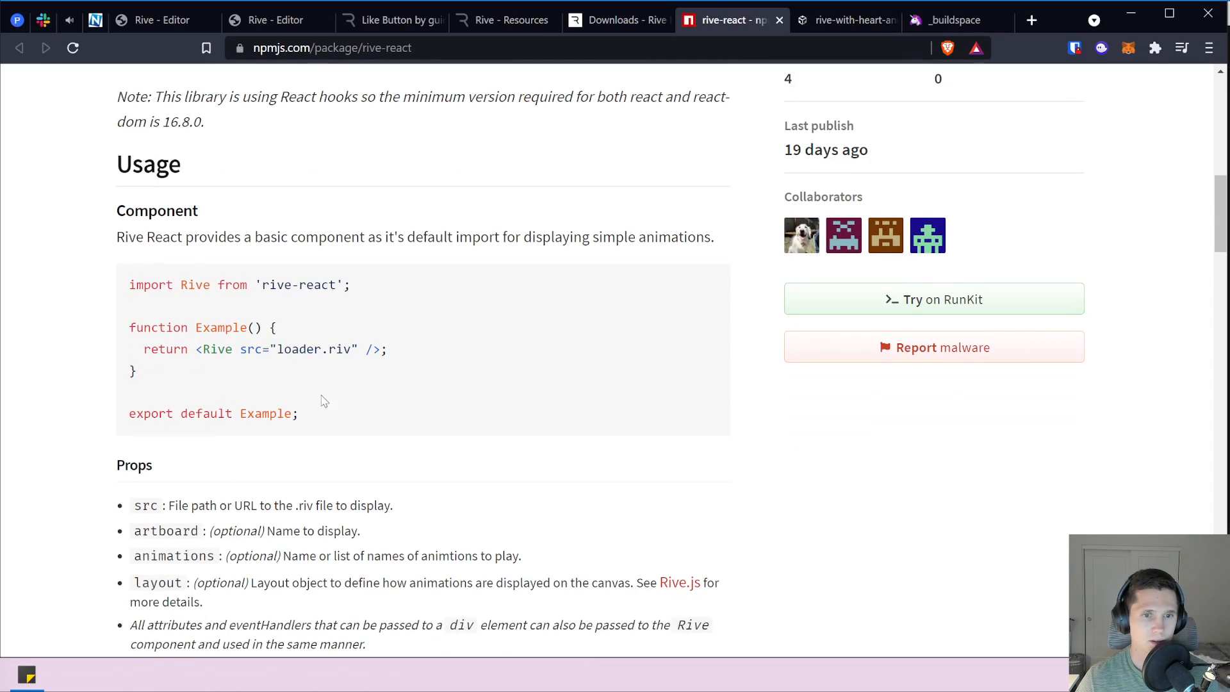
drag(314, 429, 129, 284)
right_click(165, 288)
click(207, 304)
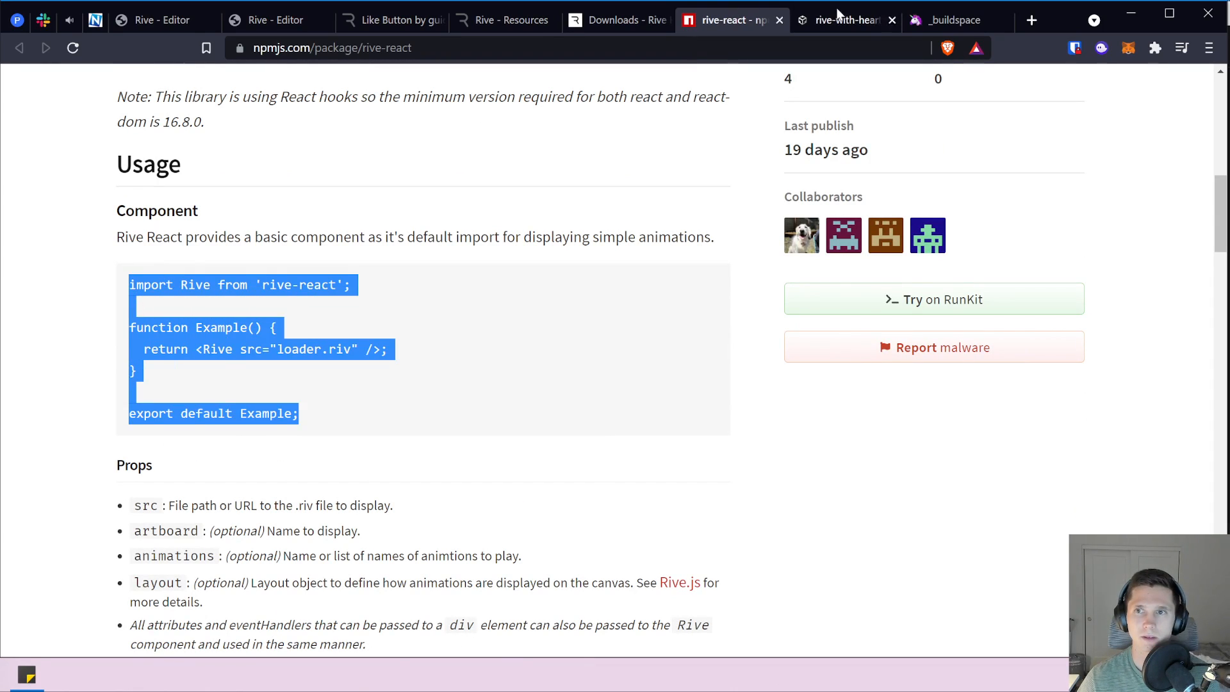
Return to the sandbox, create a file named Heart.js, and move it into the src folder.
click(837, 14)
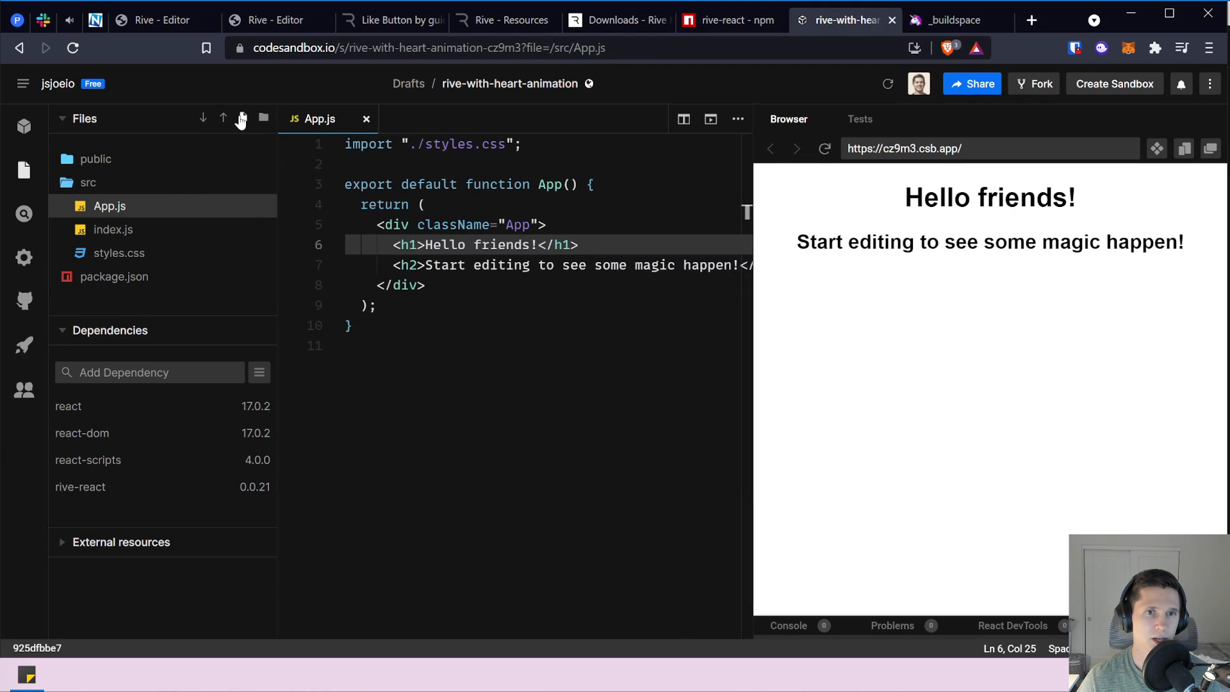
click(241, 118)
text(Heart.js)
key(Return)
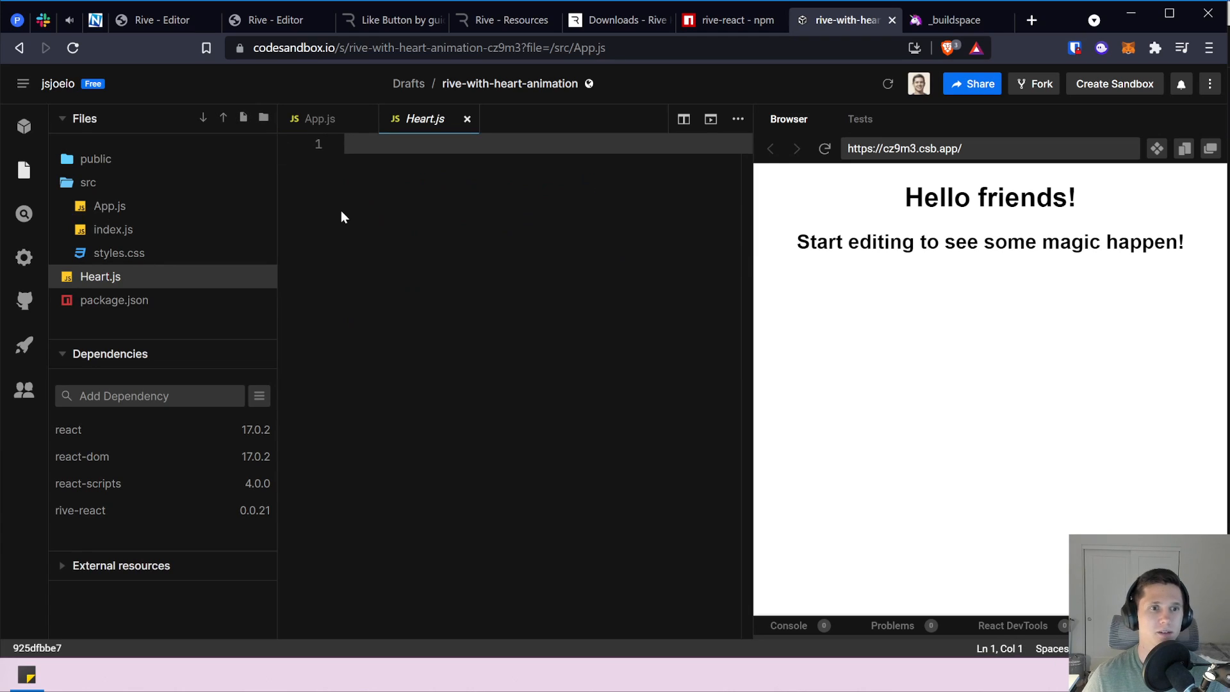
drag(187, 274, 136, 179)
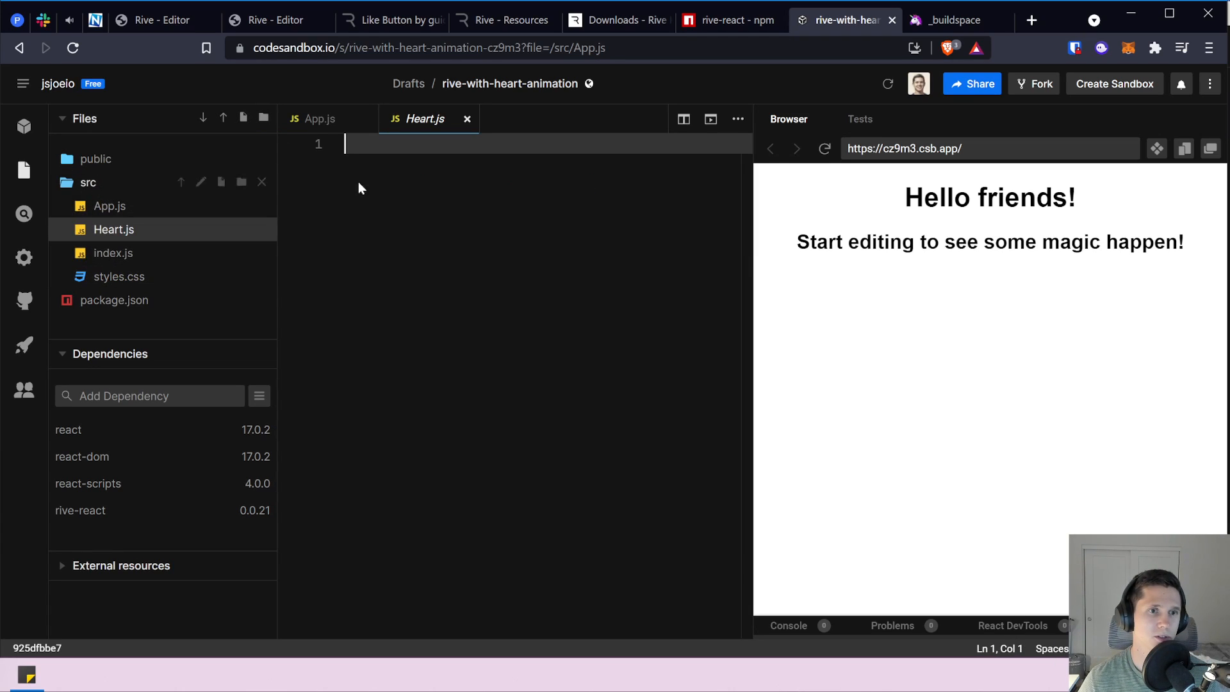
Paste the copied rive-react component example into Heart.js.
key(ctrl+v)
key(Return)
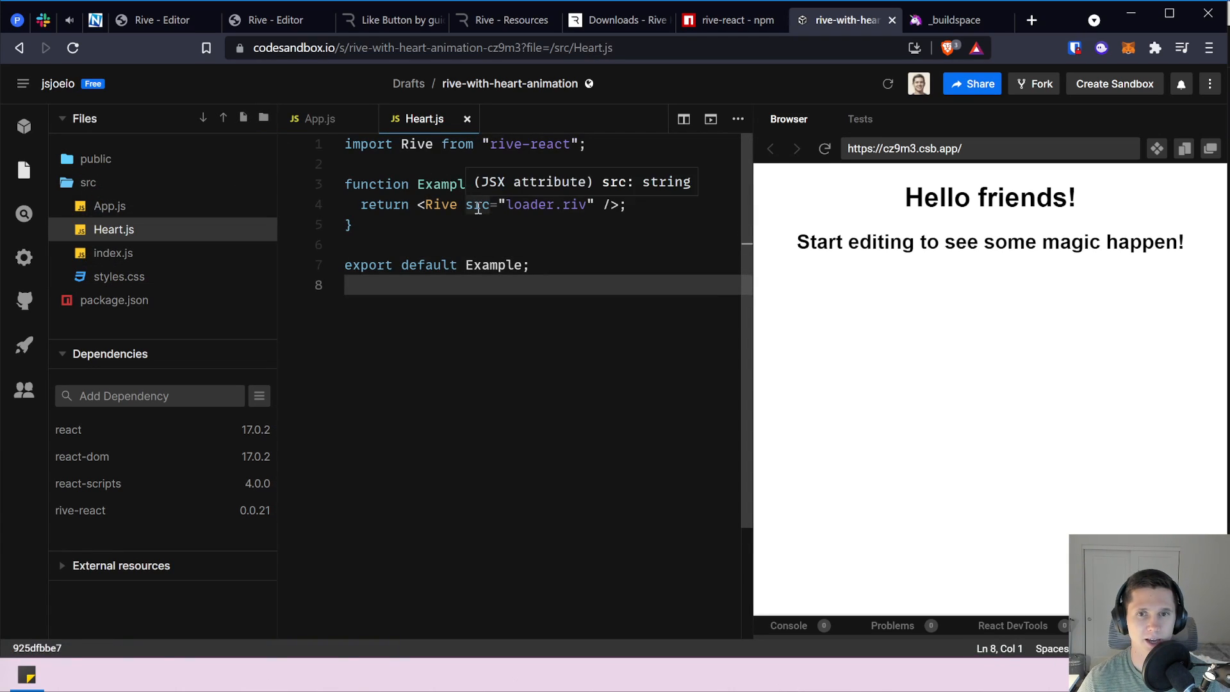
drag(587, 205, 513, 205)
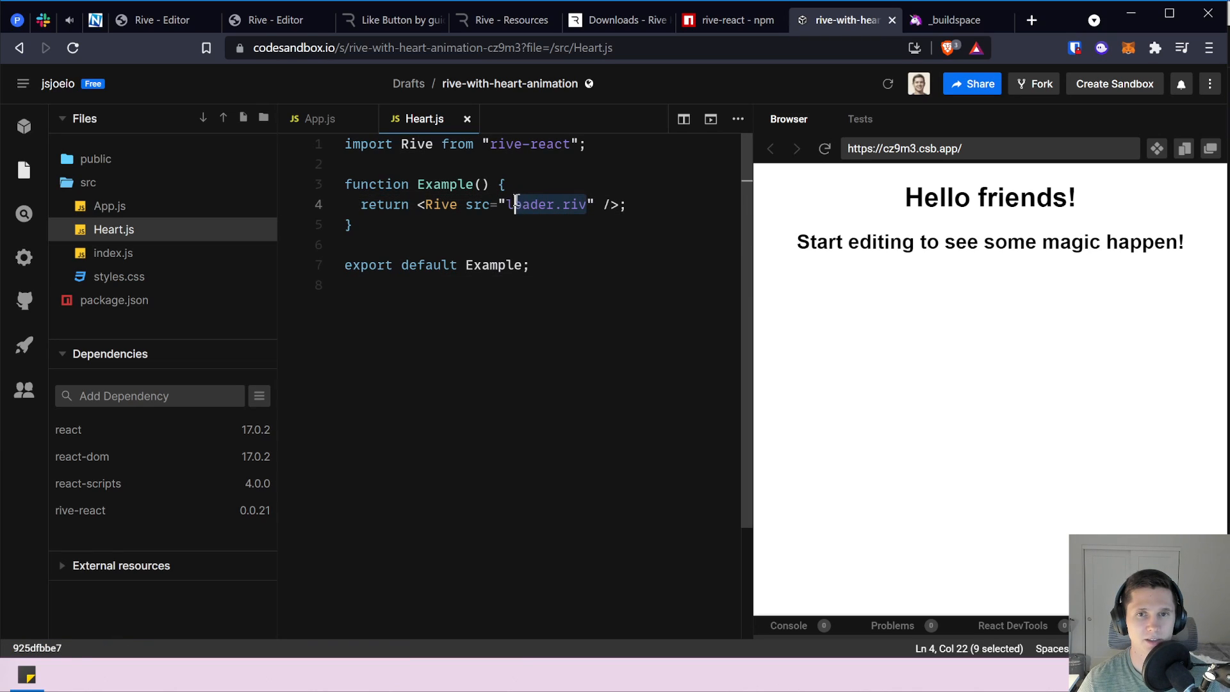
click(546, 165)
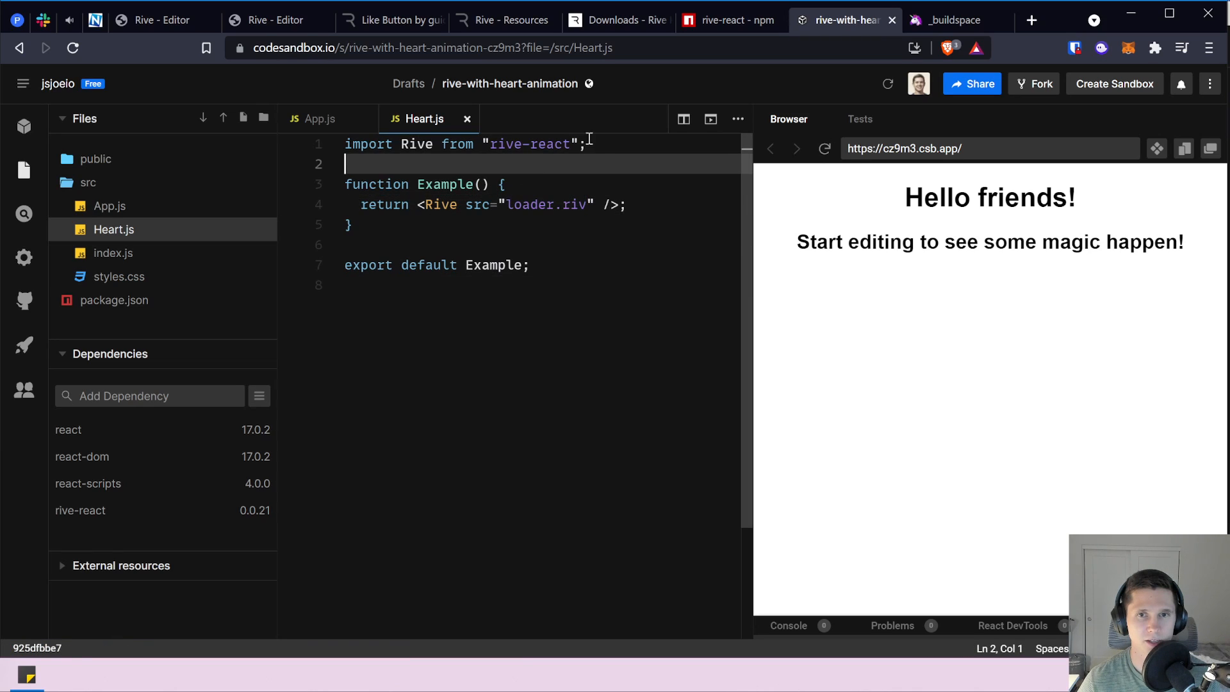
click(128, 165)
click(128, 165)
click(127, 164)
click(127, 164)
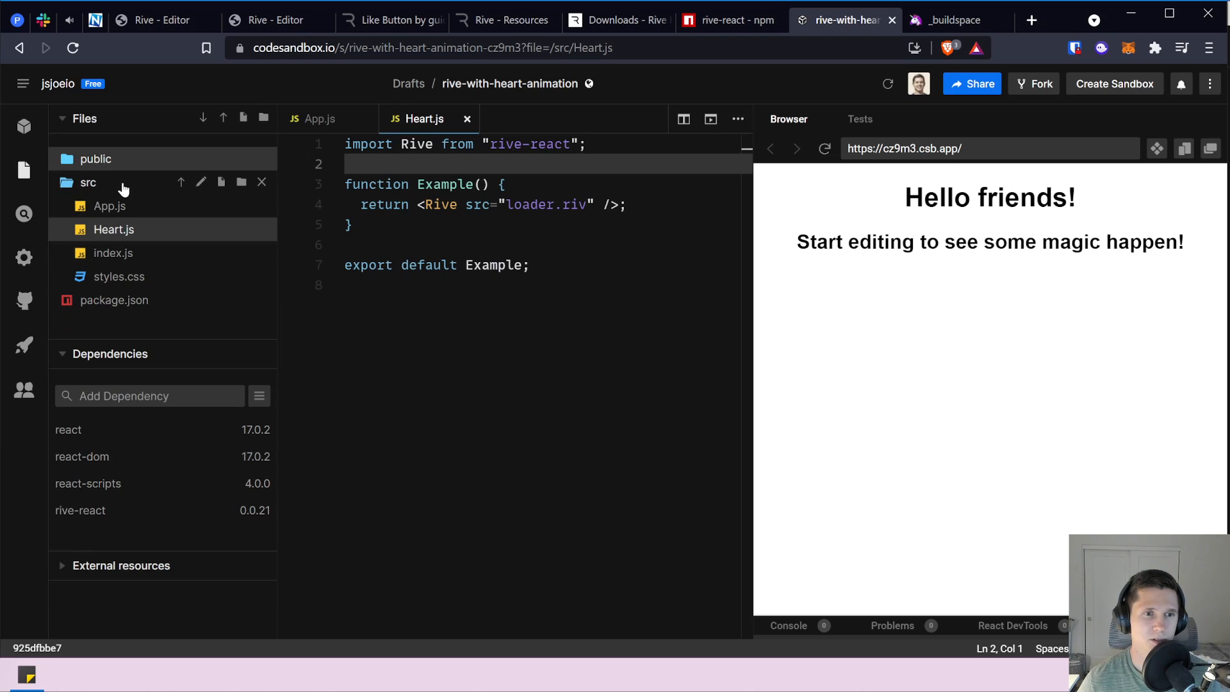
Download the Like Button animation from its Rive community page, saving it as 340-656-like-button in Downloads.
click(602, 22)
click(514, 19)
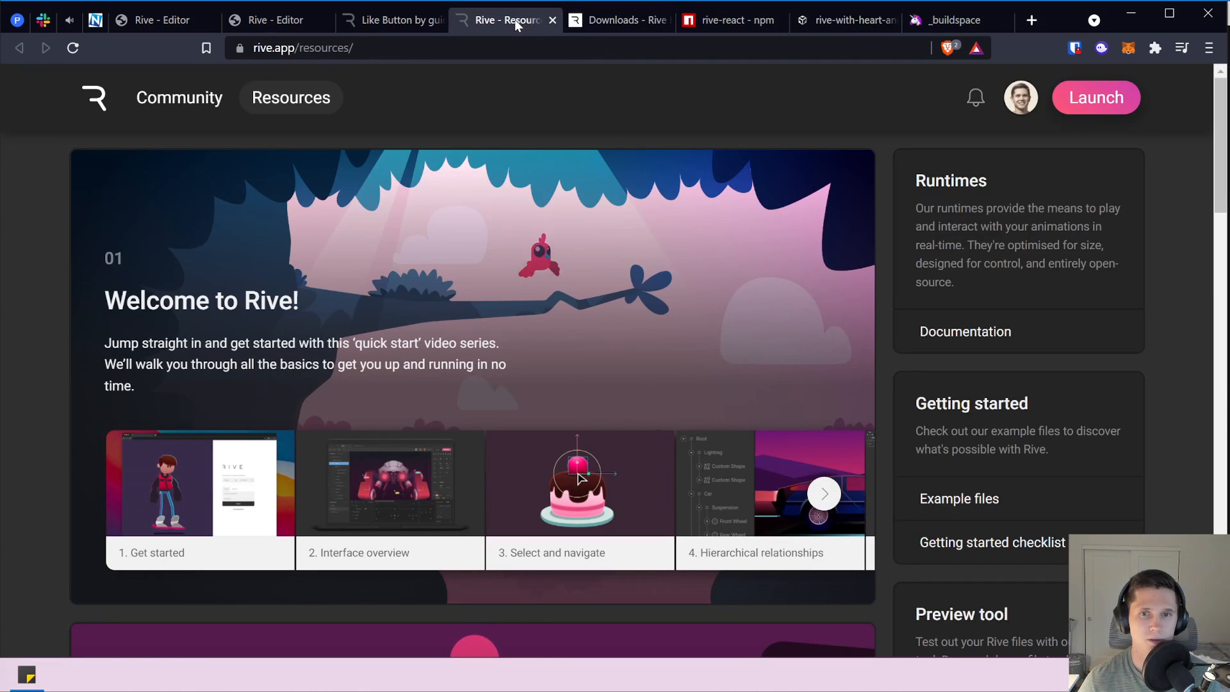
click(407, 22)
scroll(893, 382, down, 3)
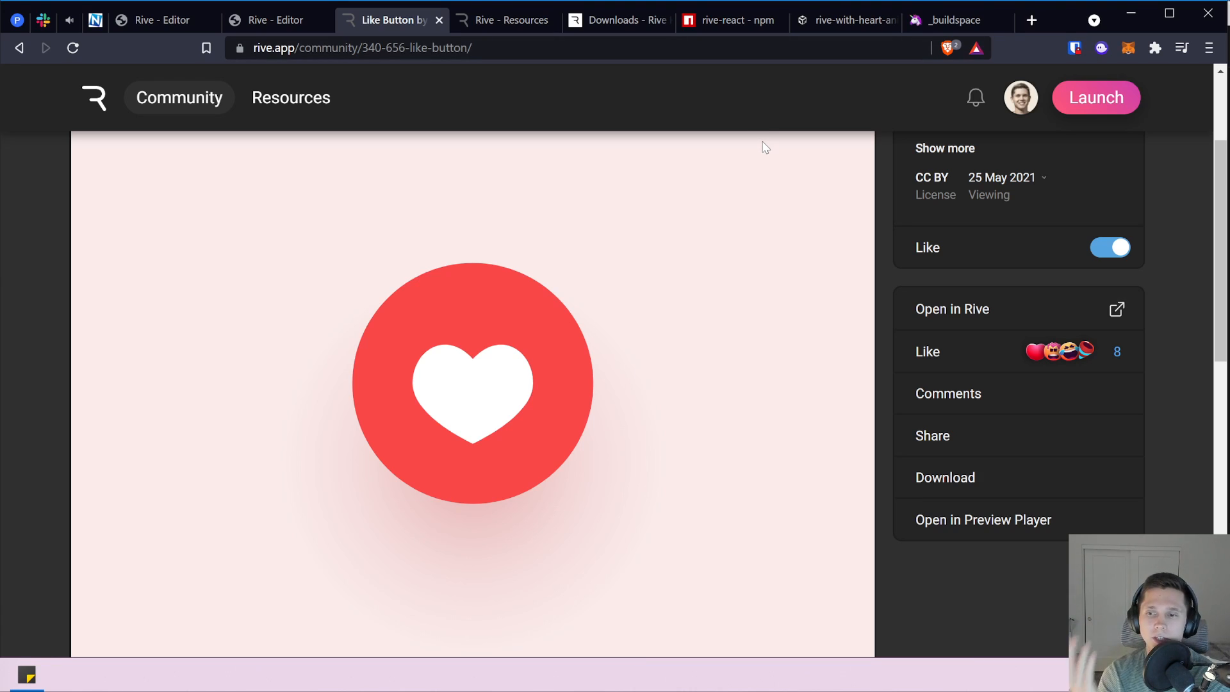
click(991, 485)
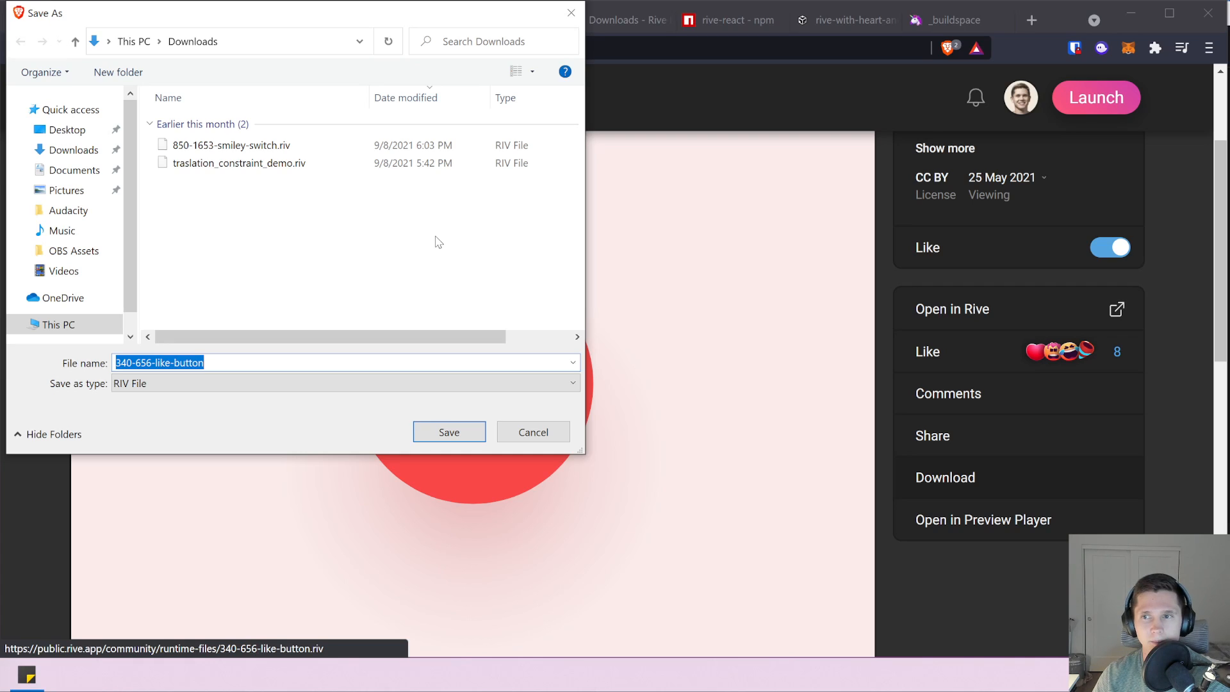
click(445, 430)
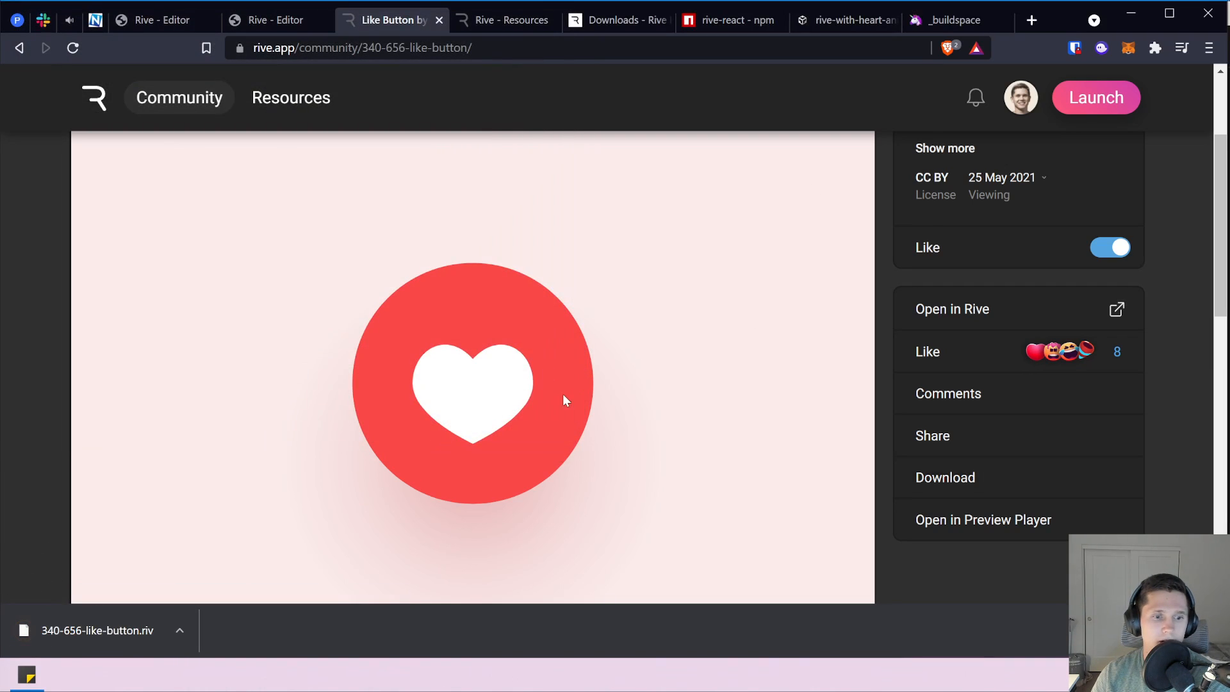
Upload the downloaded 340-656-like-button.riv into the sandbox's src folder, rename it heart.riv, and close its editor view.
click(731, 24)
click(847, 20)
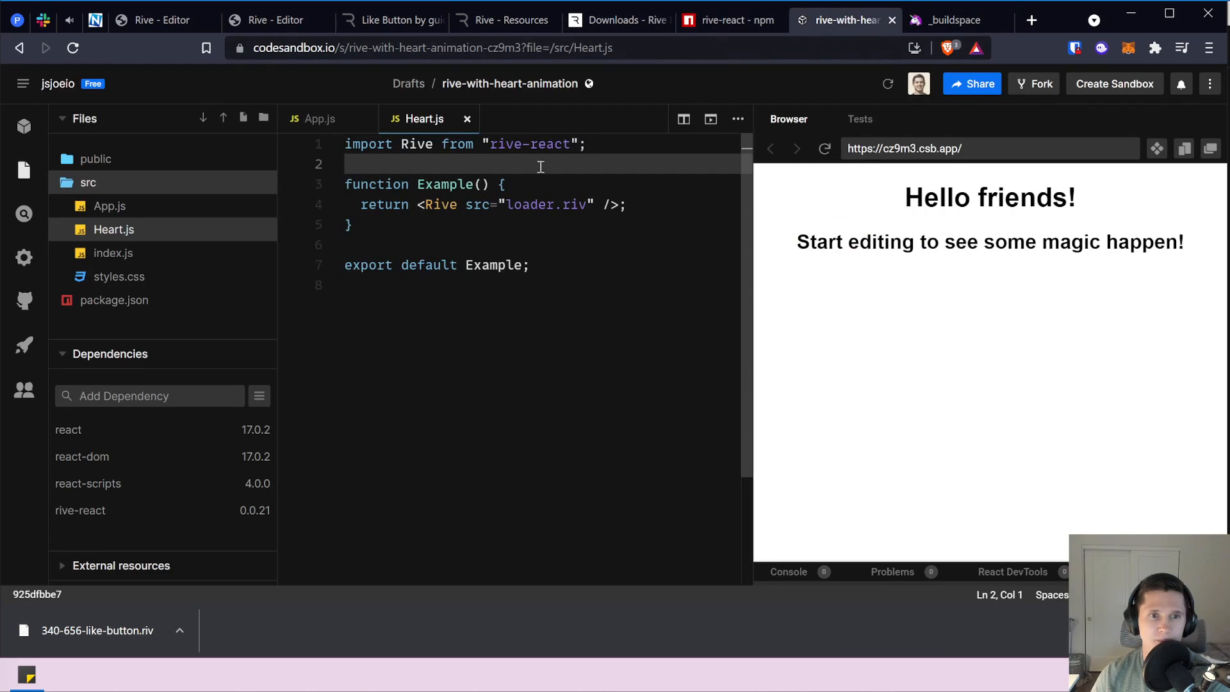
drag(100, 636, 187, 216)
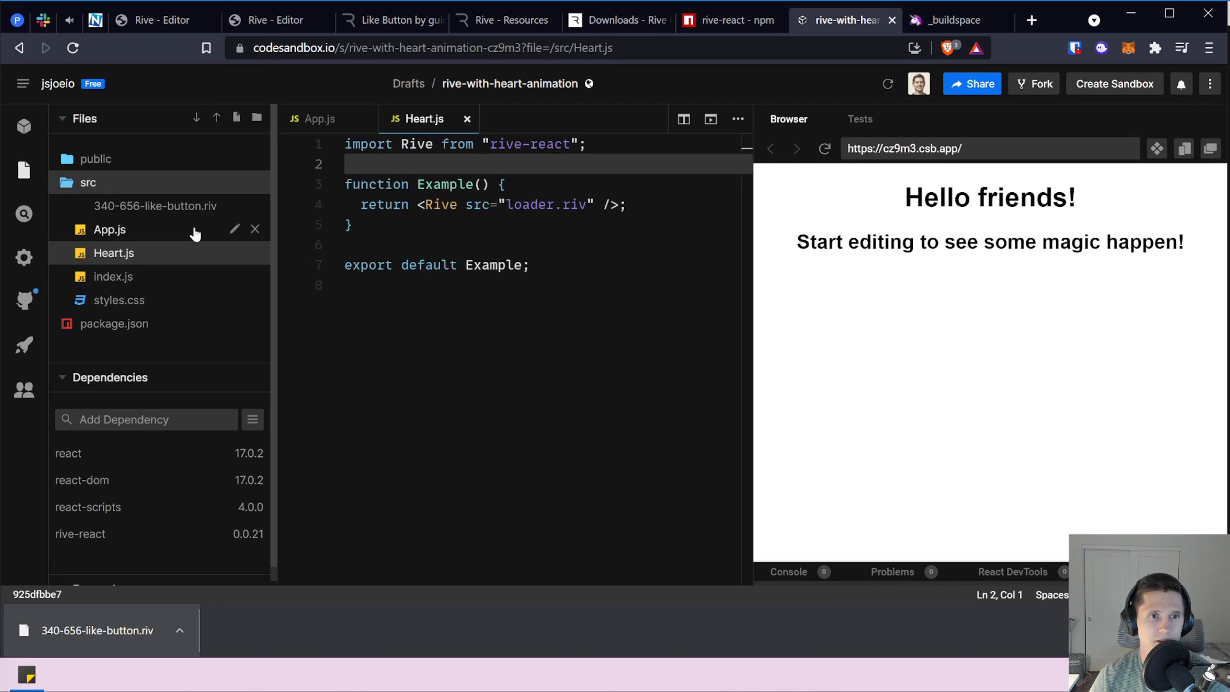
click(234, 206)
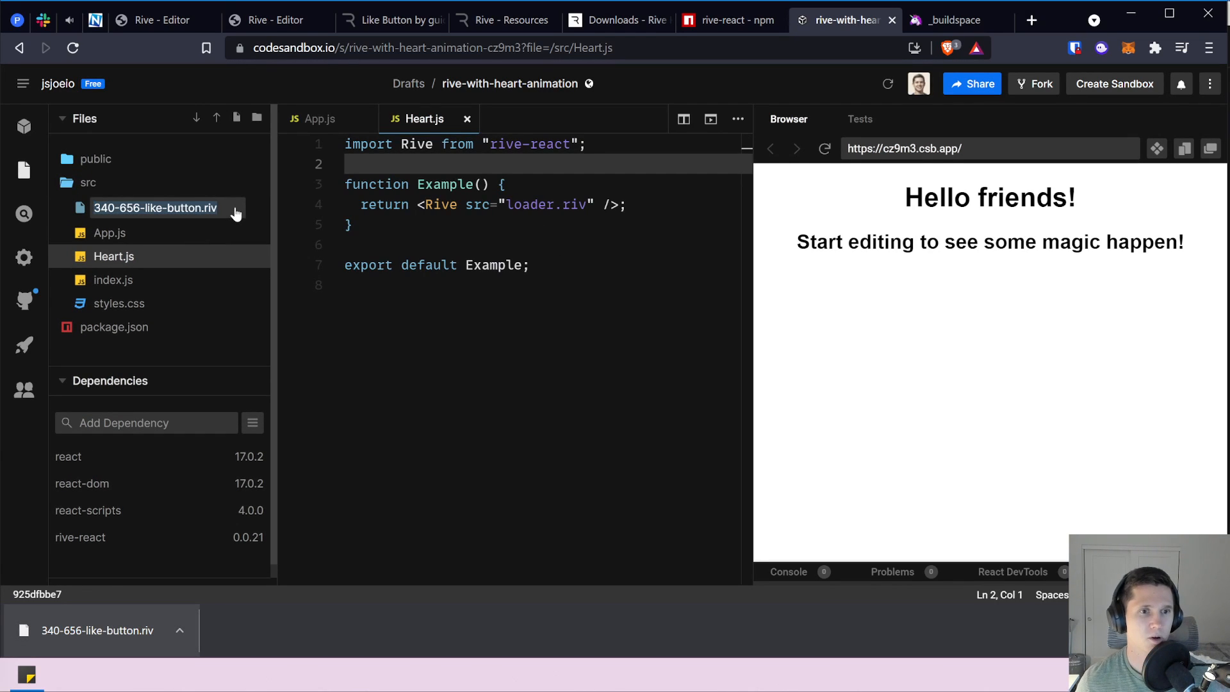
text(hear)
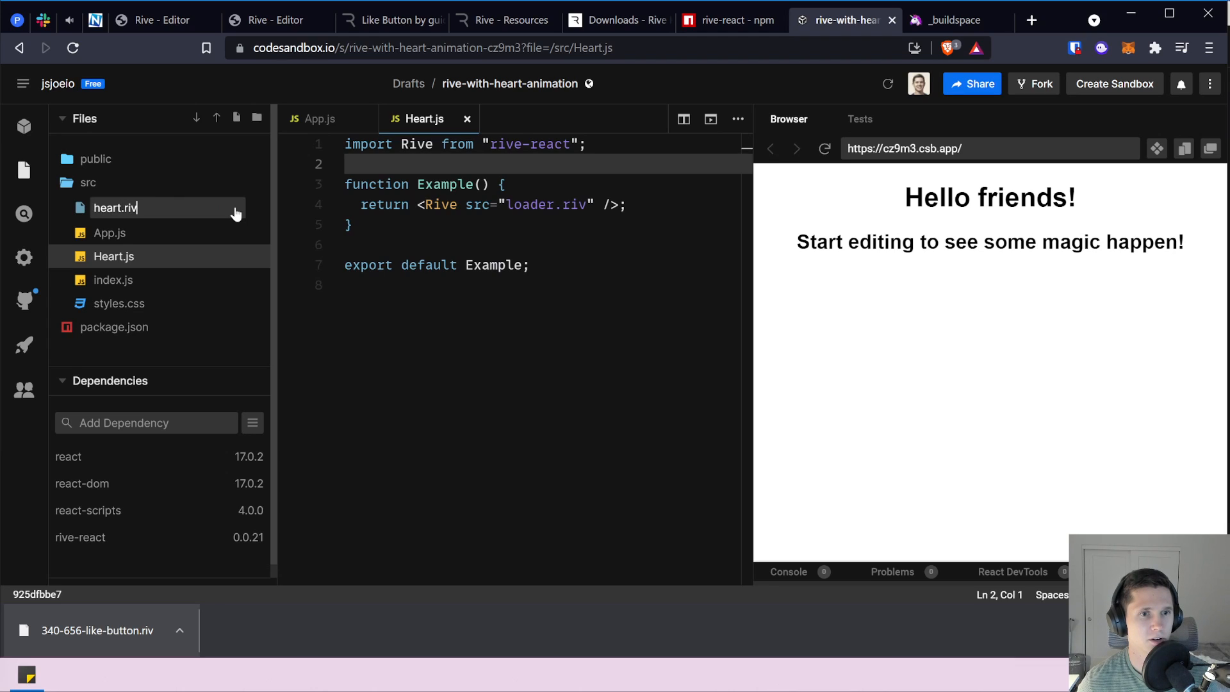
text(t)
key(Return)
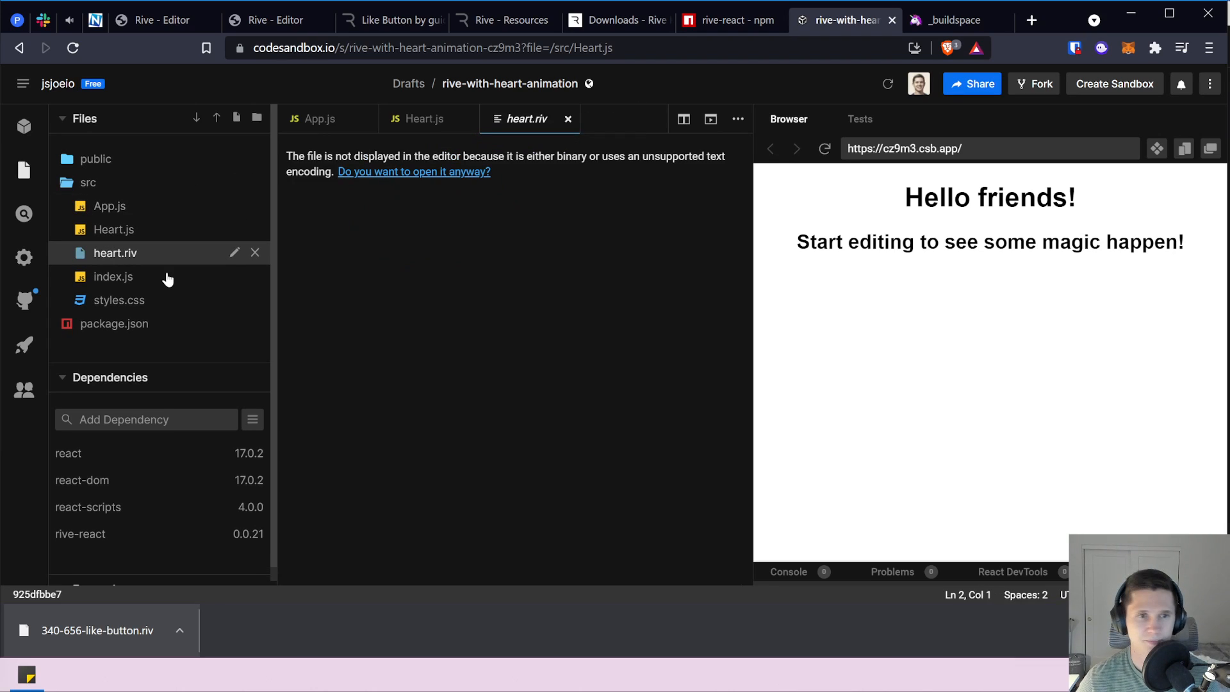
click(568, 119)
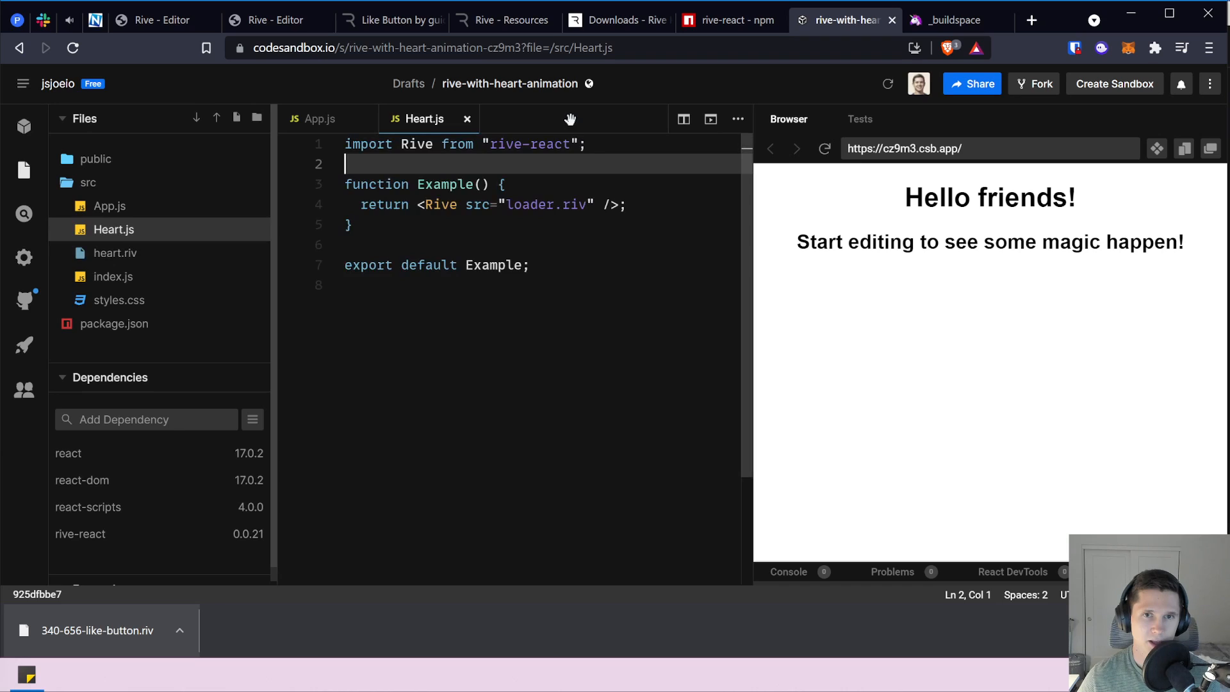
Import HeartRiv from "./heart.riv" in Heart.js, below the rive-react import.
click(522, 151)
key(End)
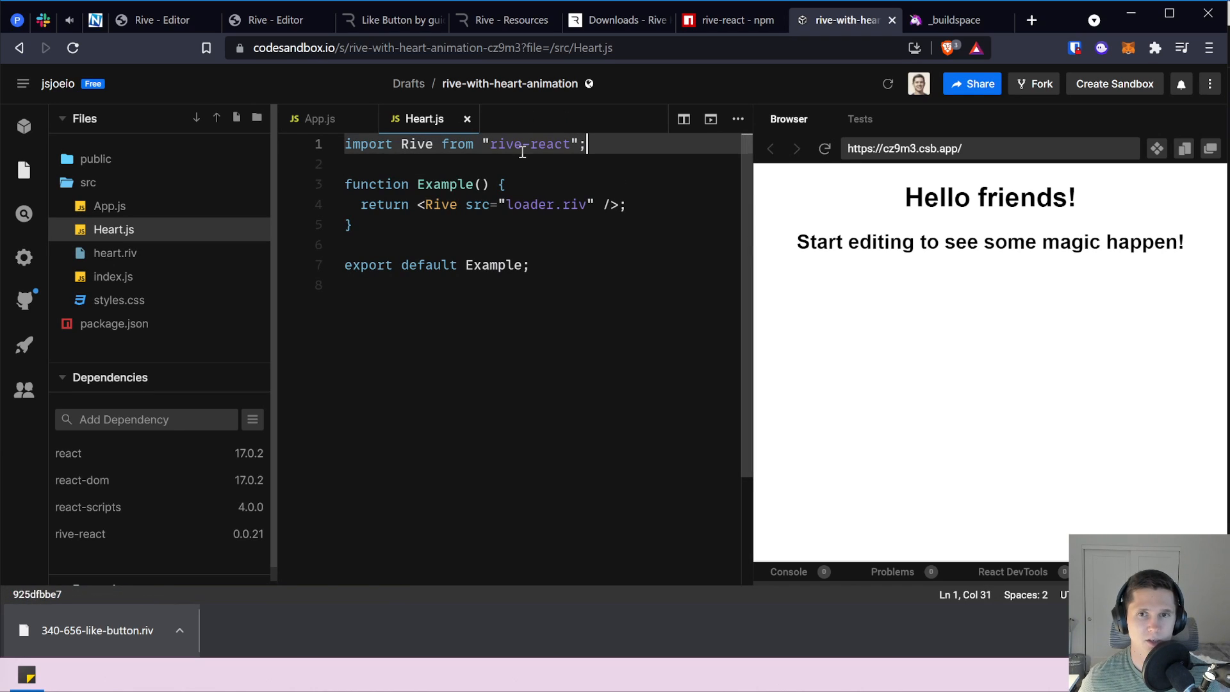
key(Return)
text(import )
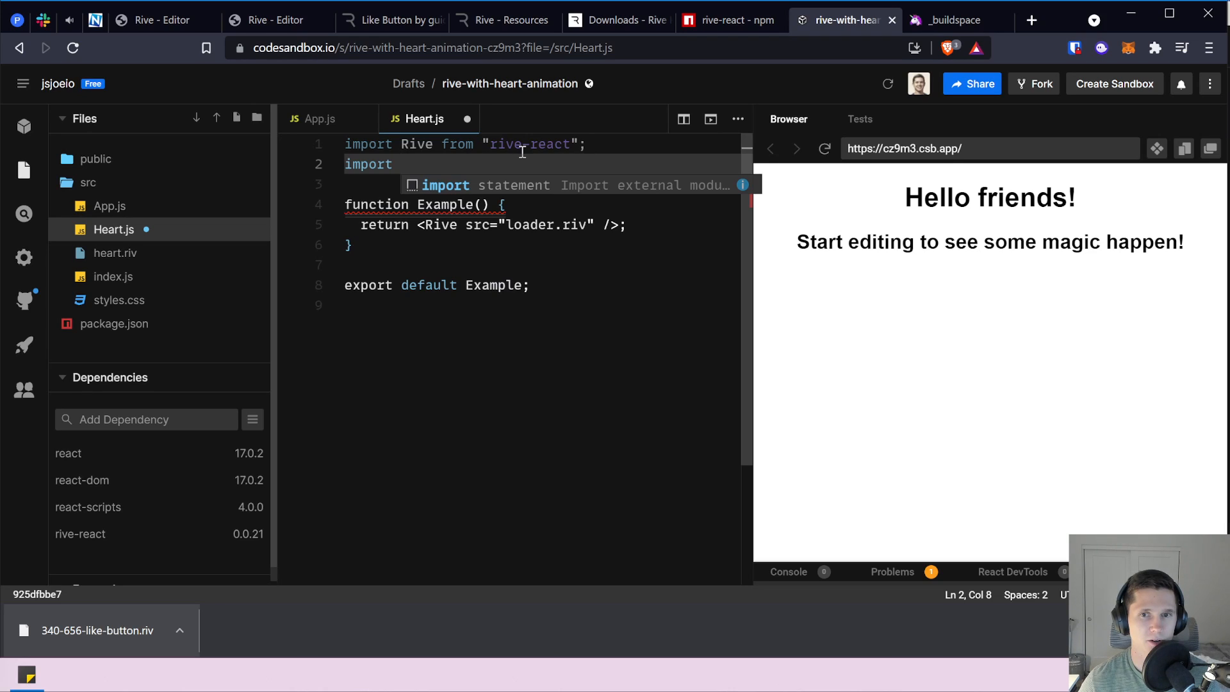
text(HeartRiv from ")
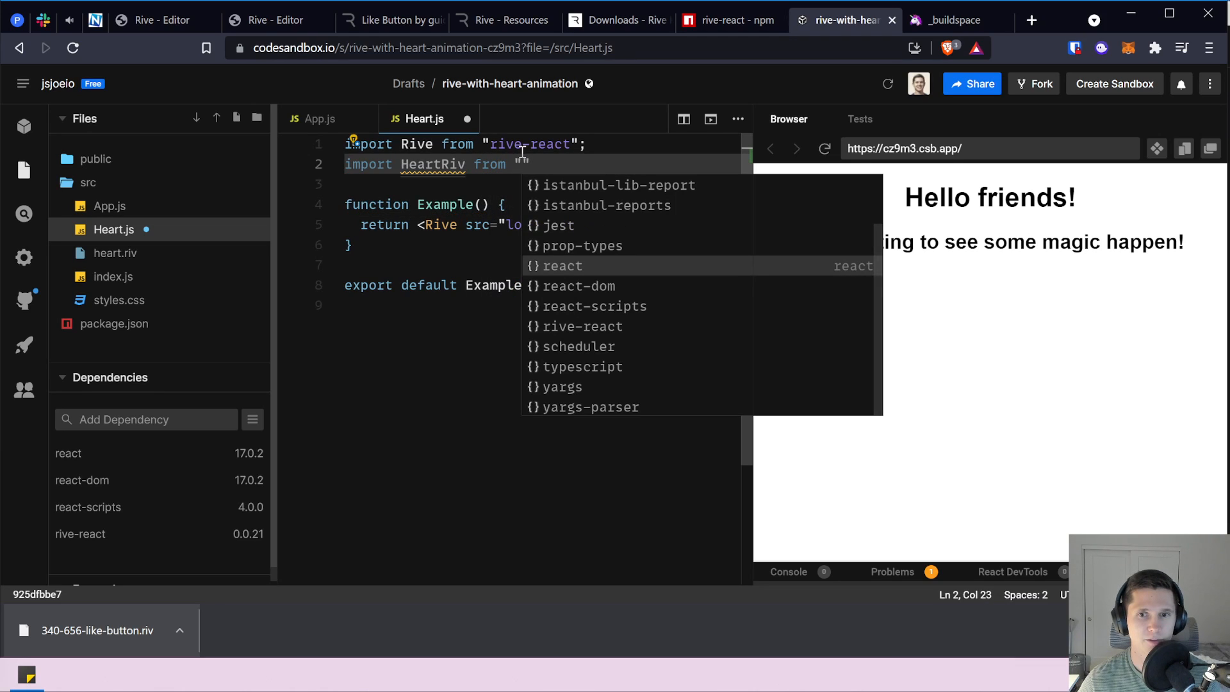
text(./)
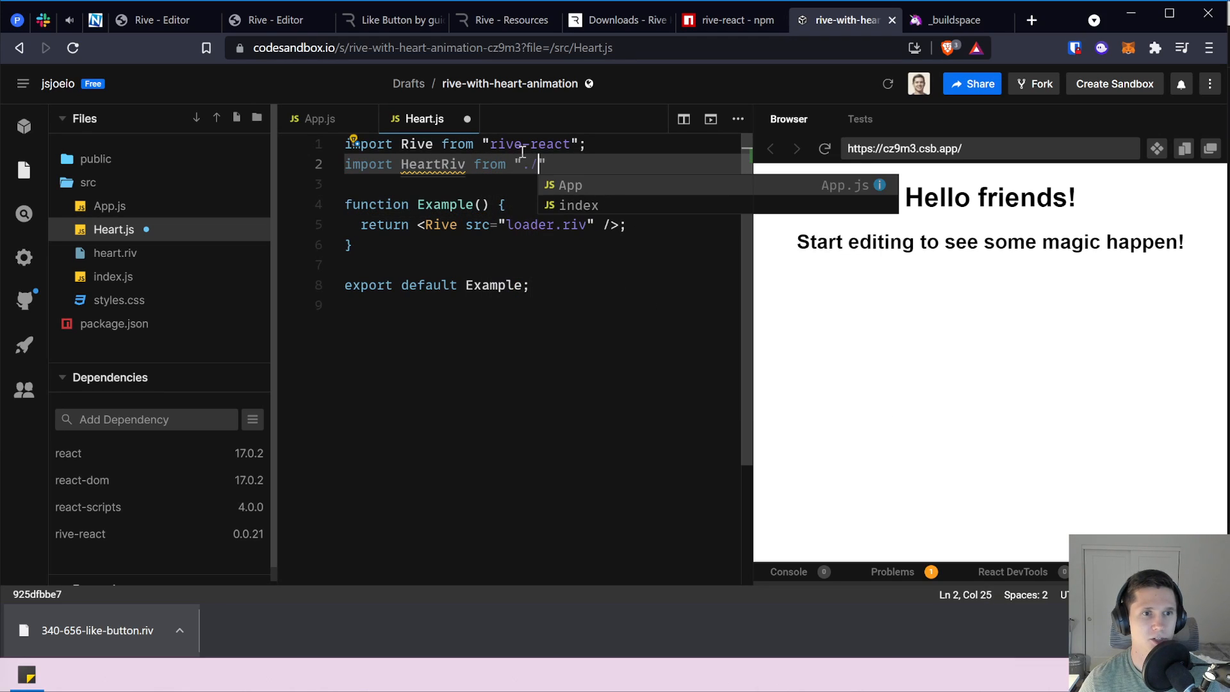
text(heart)
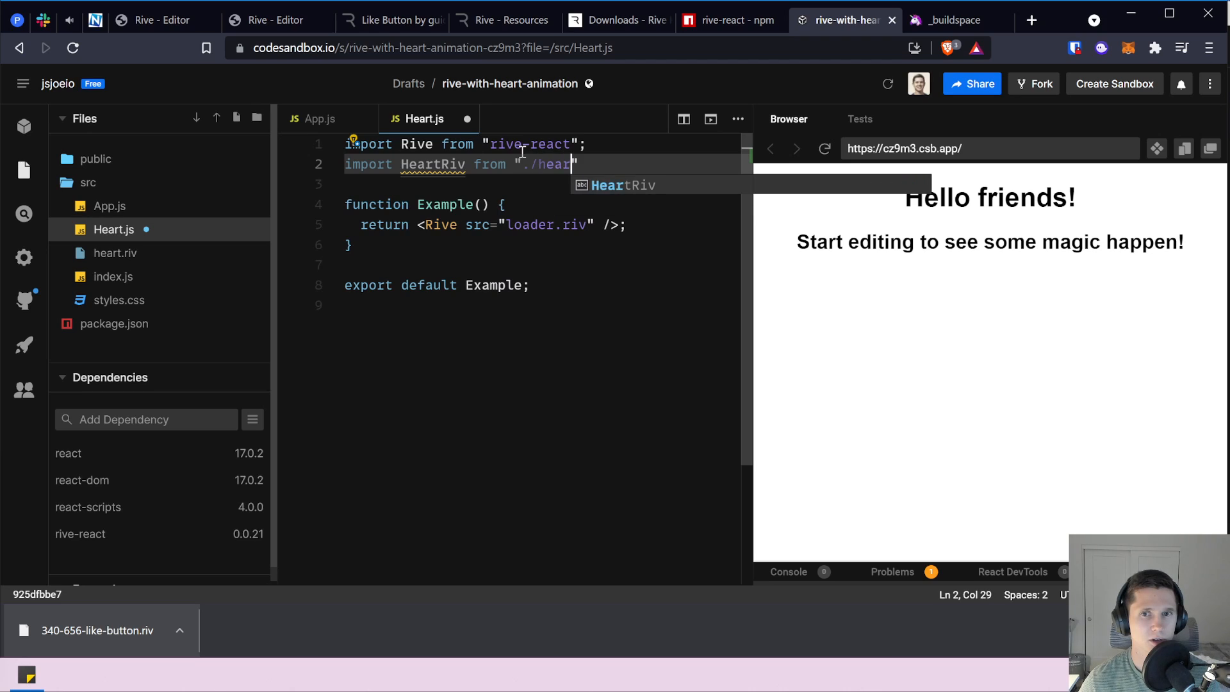
text(.riv)
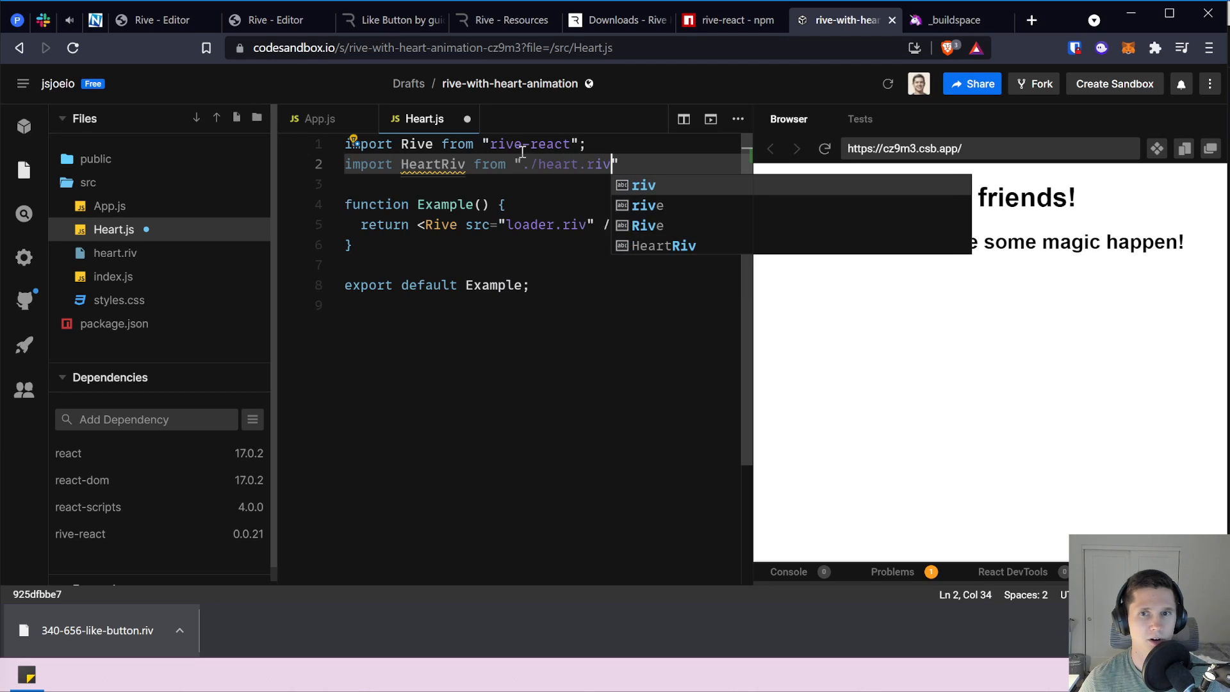
Replace the "loader.riv" source of the Rive component in Heart.js with {HeartRiv} and save the file.
click(512, 201)
key(Down)
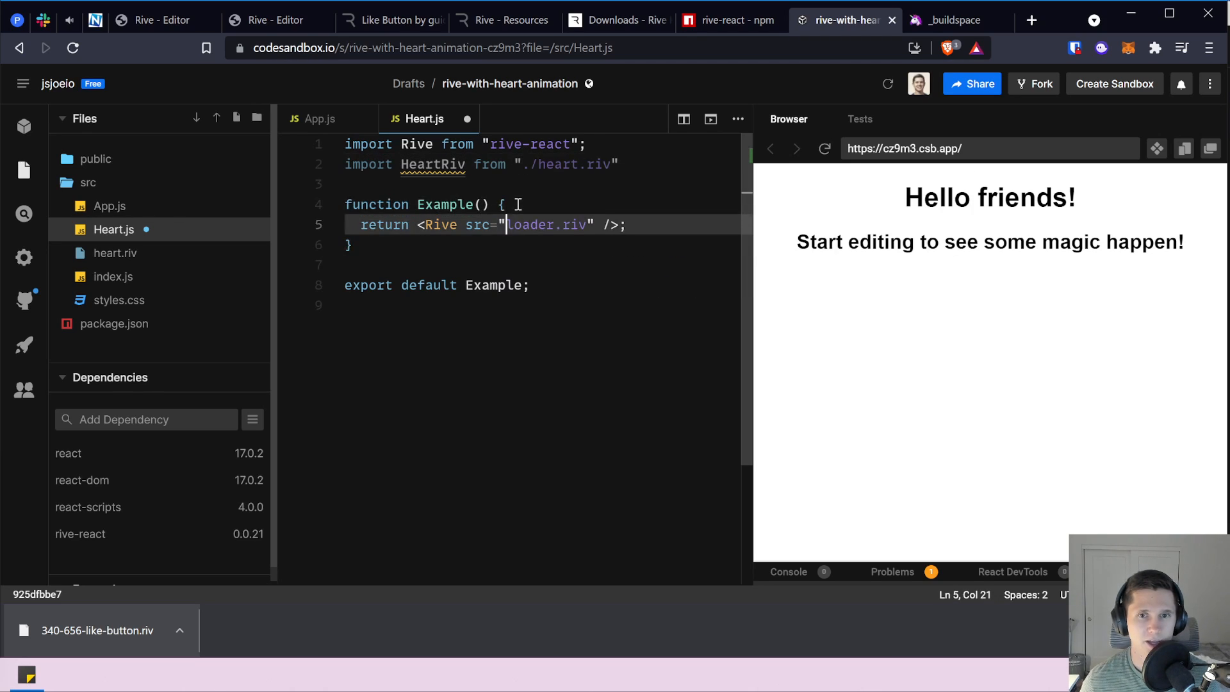
key(shift+Right)
key(shift+Right)
key(shift+Right)
key(shift+Right)
key(shift+Right)
key(shift+Right)
key(shift+Right)
key(shift+Right)
key(shift+Right)
key(shift+Right)
key(shift+Right)
key(shift+Right)
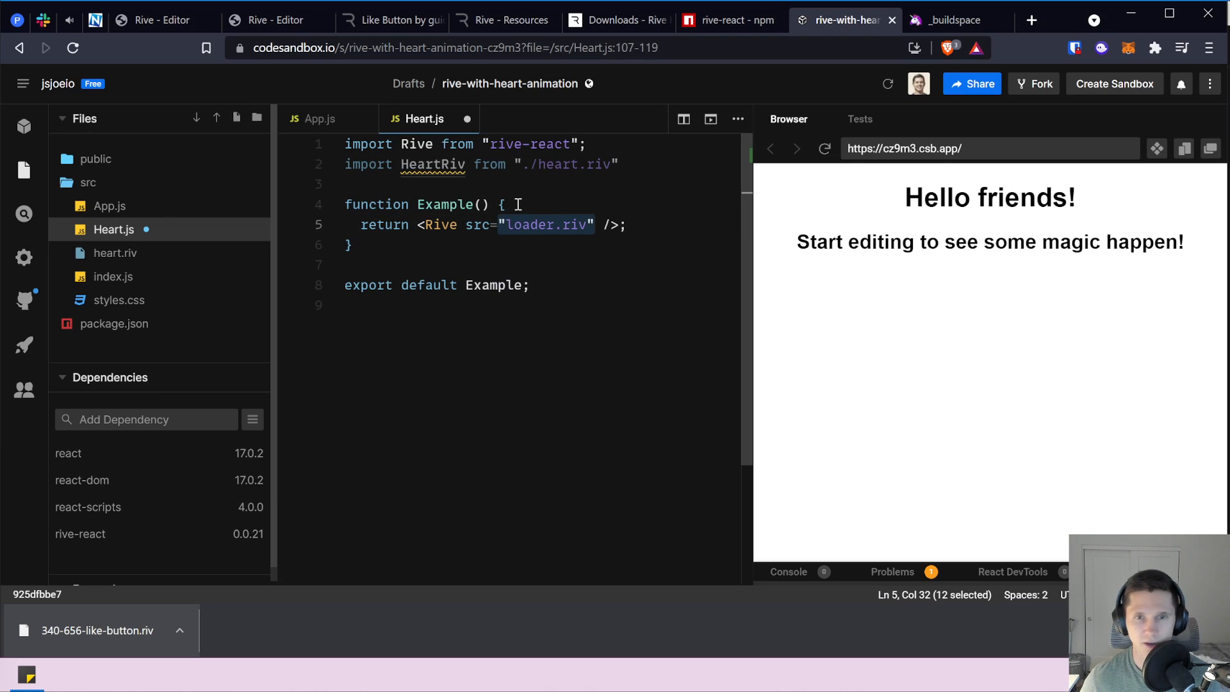
text({)
text(HeartRiv)
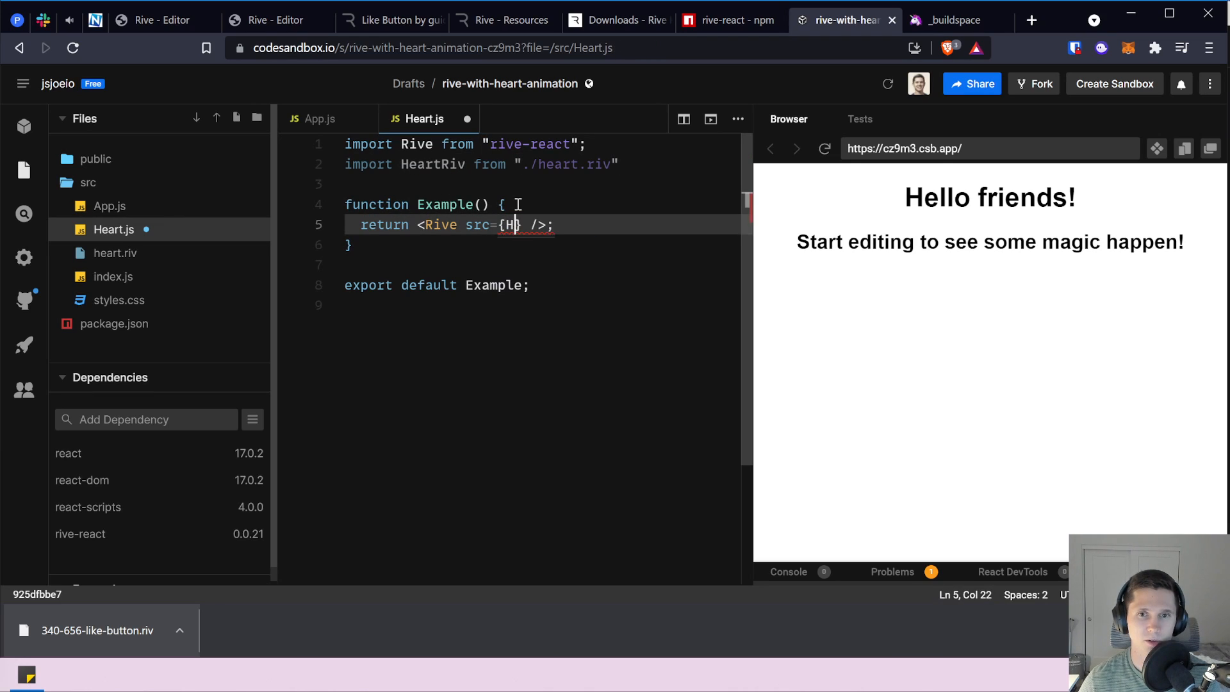
click(558, 203)
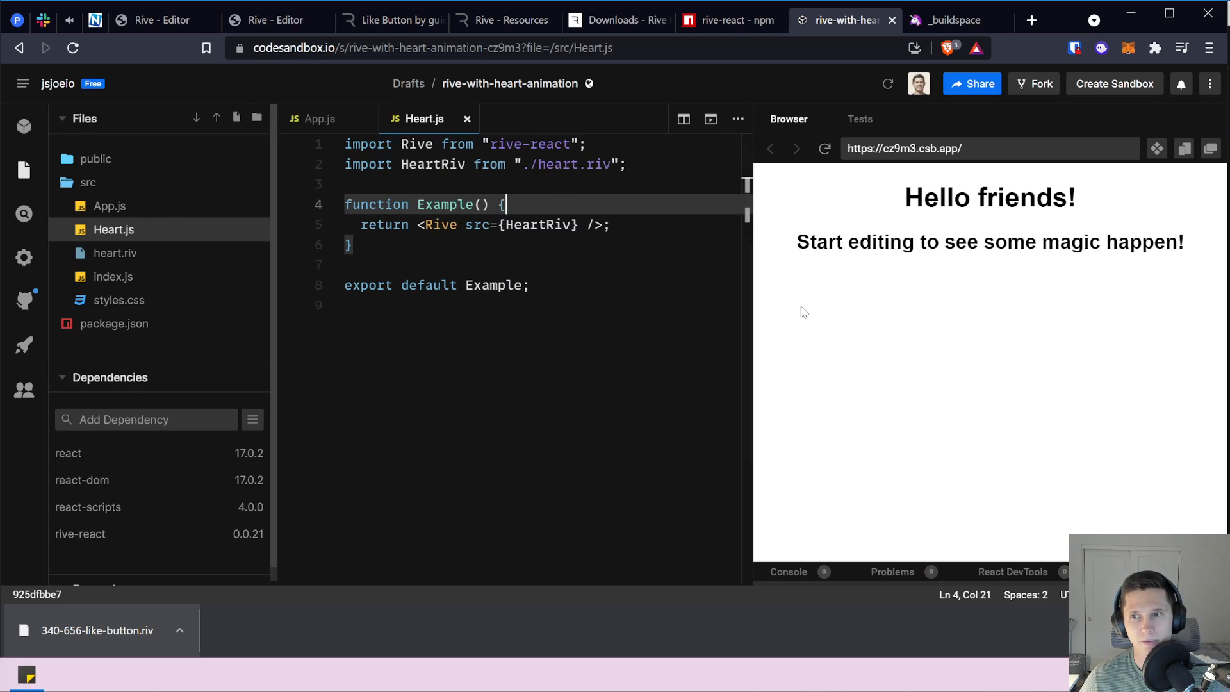
Reload the sandbox preview and open its console to check for errors.
click(825, 149)
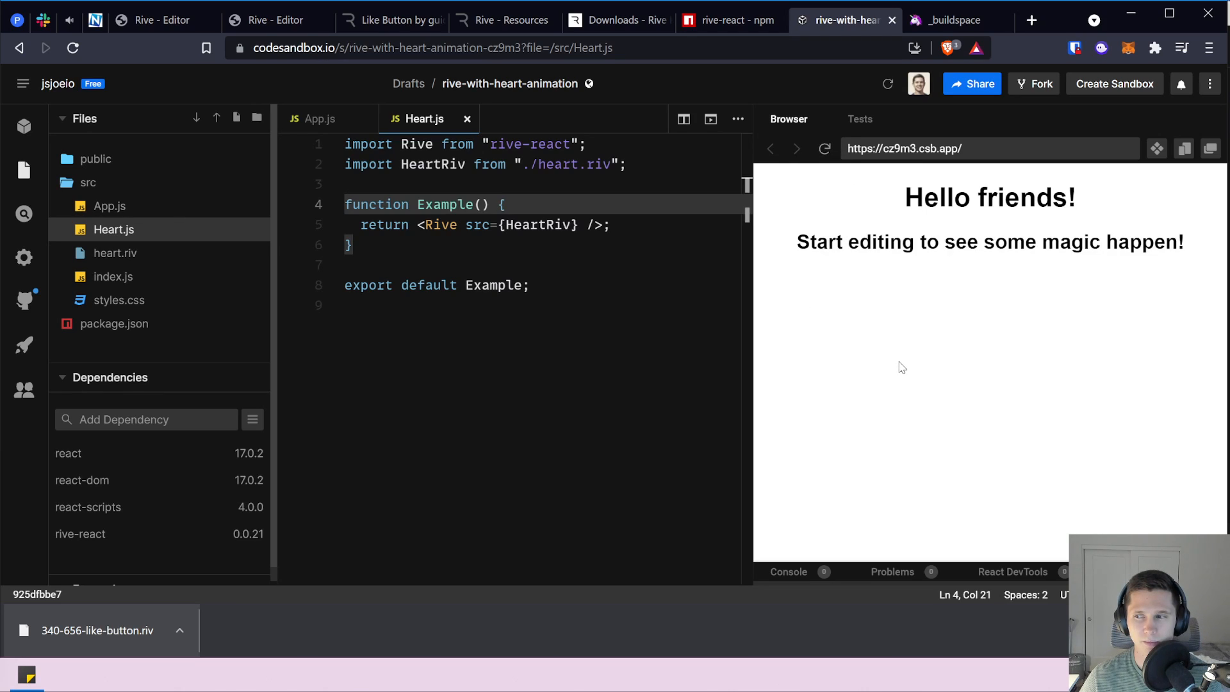
click(549, 317)
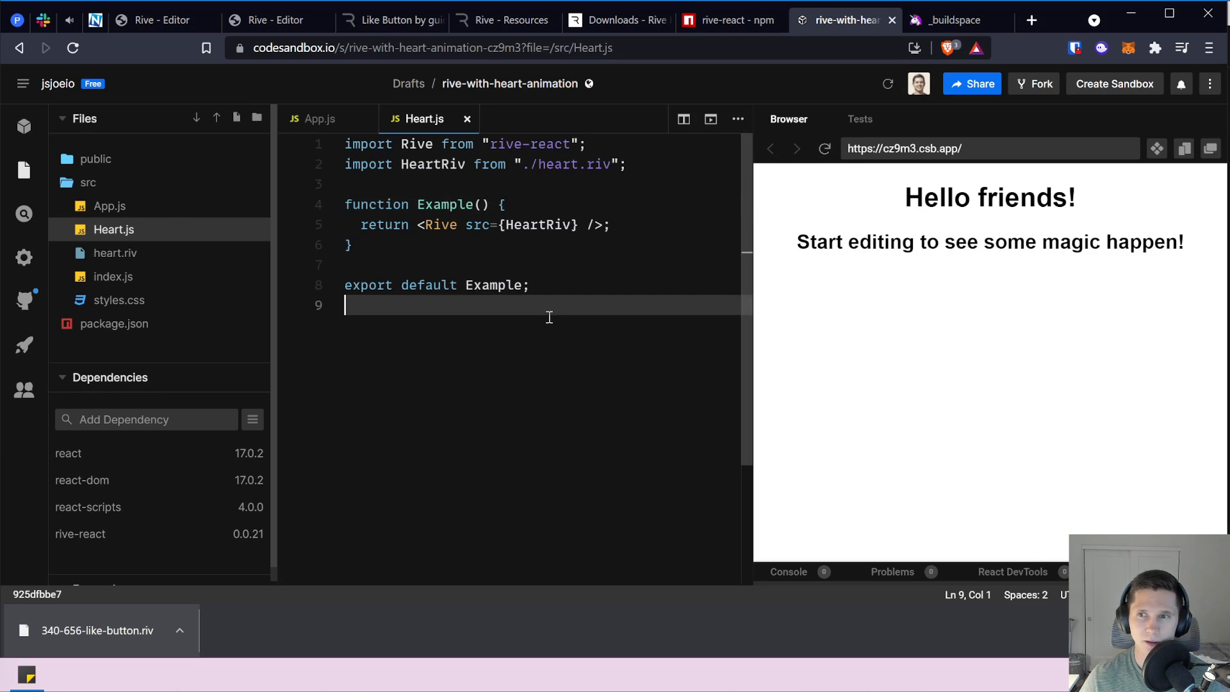
click(815, 572)
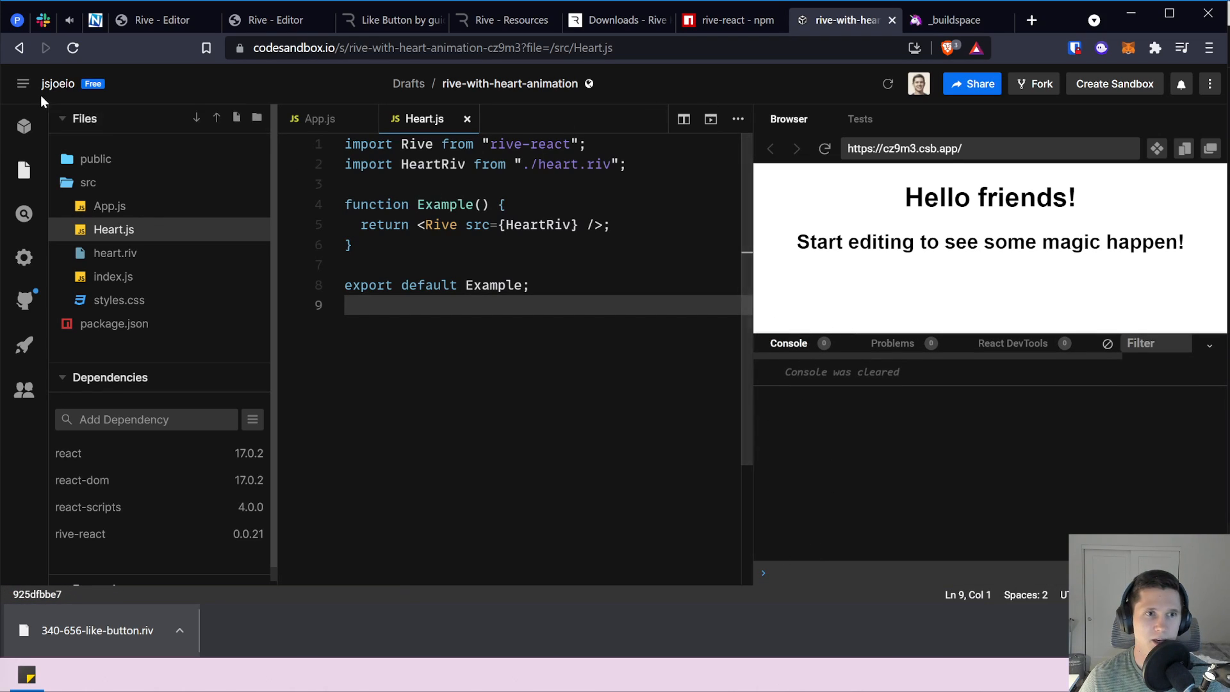
Search the web for codesandbox in a new browser tab and open the CodeSandbox site from the results.
click(640, 246)
key(ctrl+t)
text(coded)
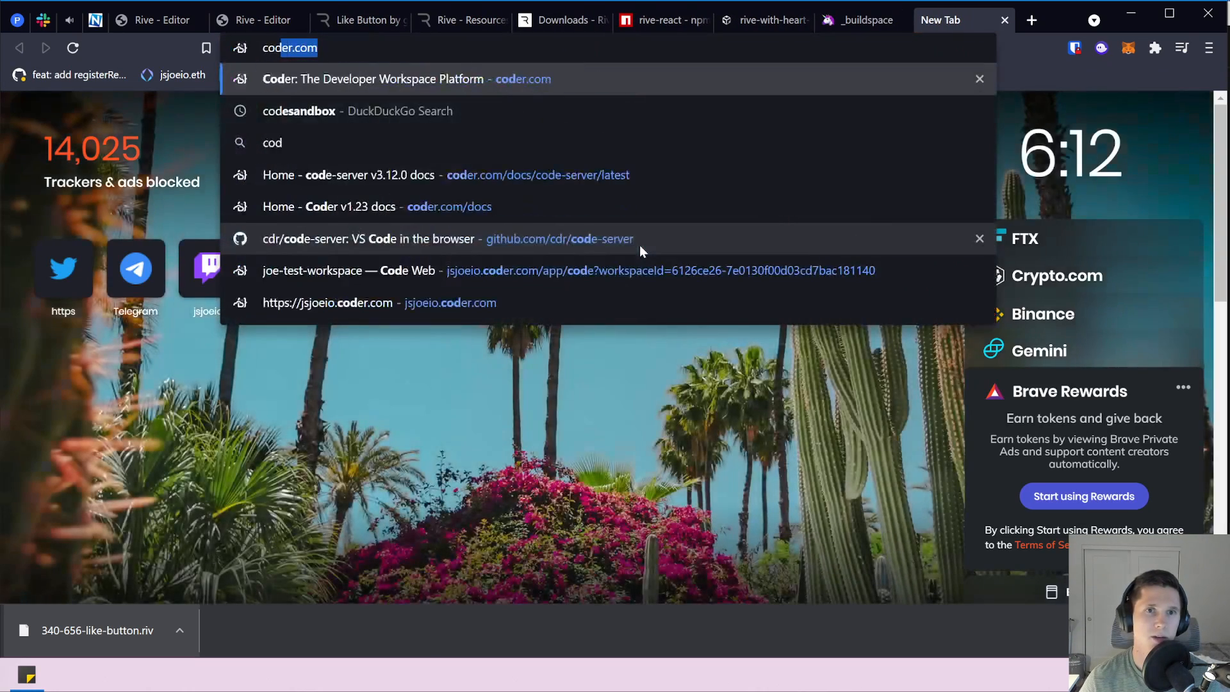
key(BackSpace)
text(sn)
key(BackSpace)
key(BackSpace)
text(an)
key(BackSpace)
key(BackSpace)
text(sand)
key(Return)
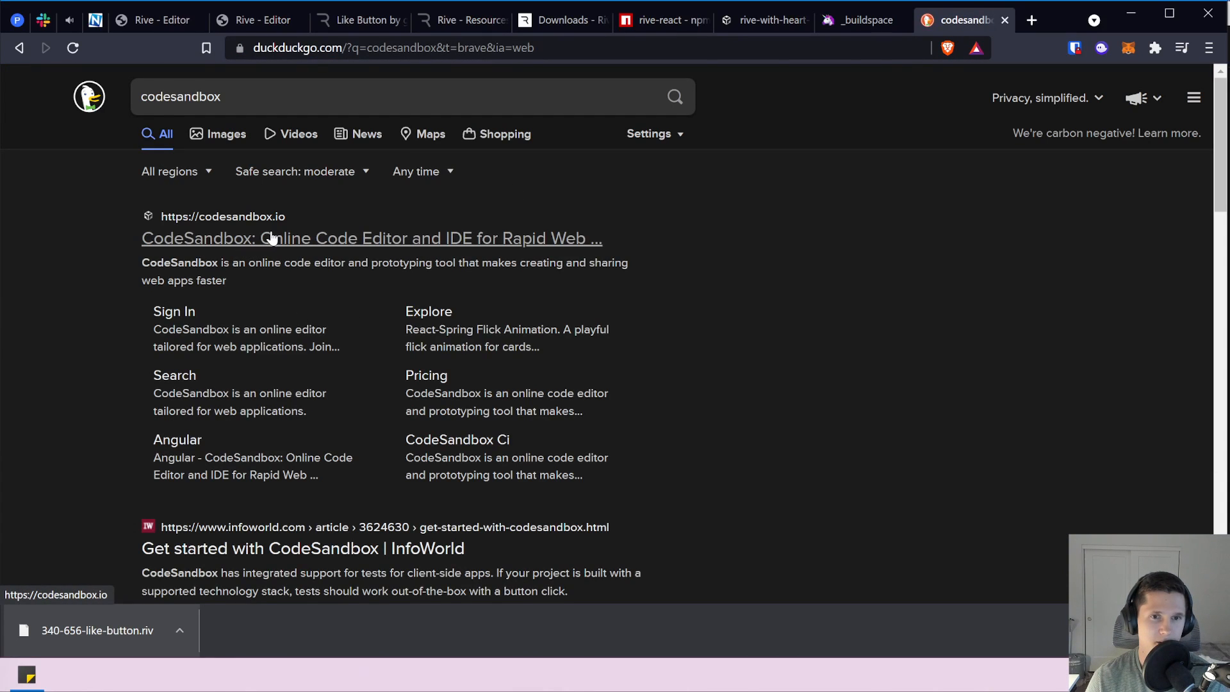
click(227, 237)
Look through the recently viewed sandboxes on the CodeSandbox dashboard and open the list of recently modified ones.
click(730, 18)
click(708, 9)
scroll(557, 263, down, 4)
click(224, 271)
drag(204, 254, 265, 253)
click(316, 248)
scroll(413, 273, down, 1)
scroll(413, 273, down, 2)
click(978, 22)
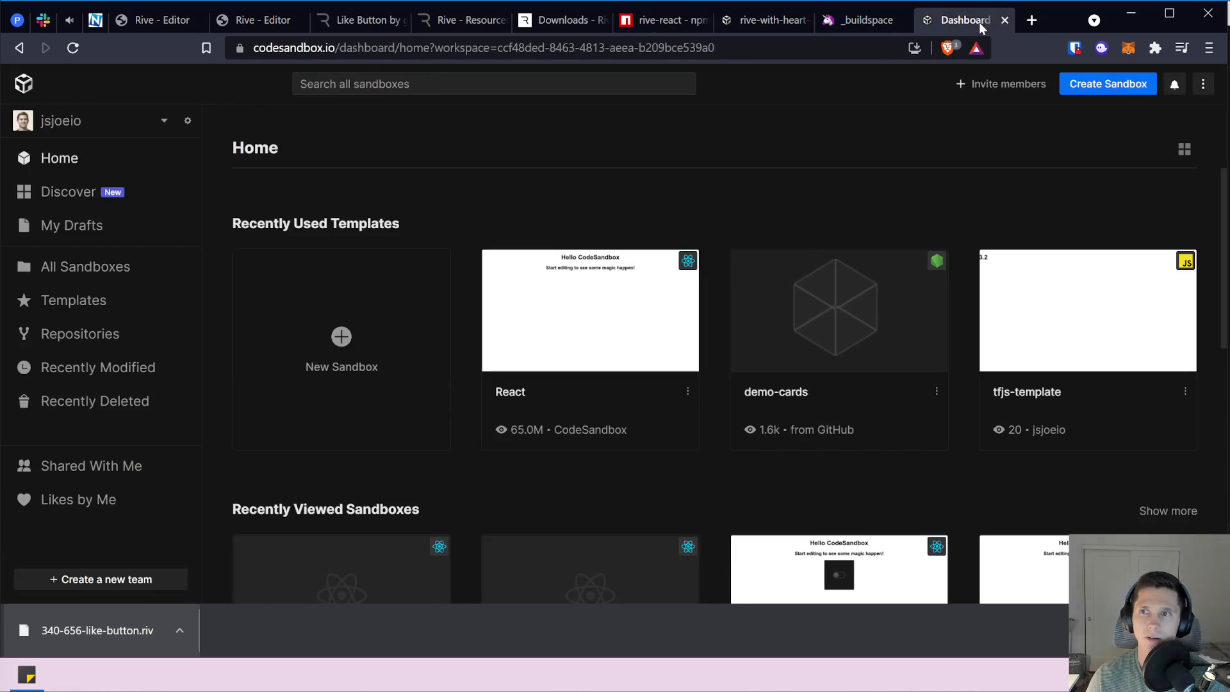
scroll(606, 365, down, 3)
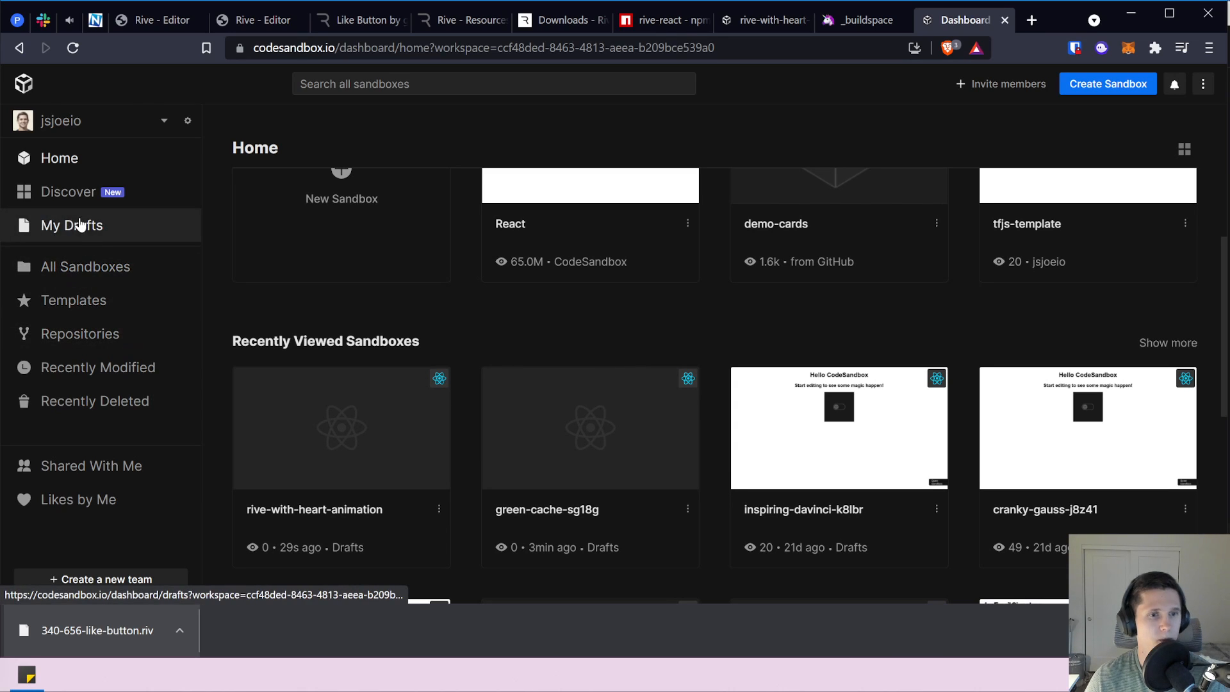
click(125, 371)
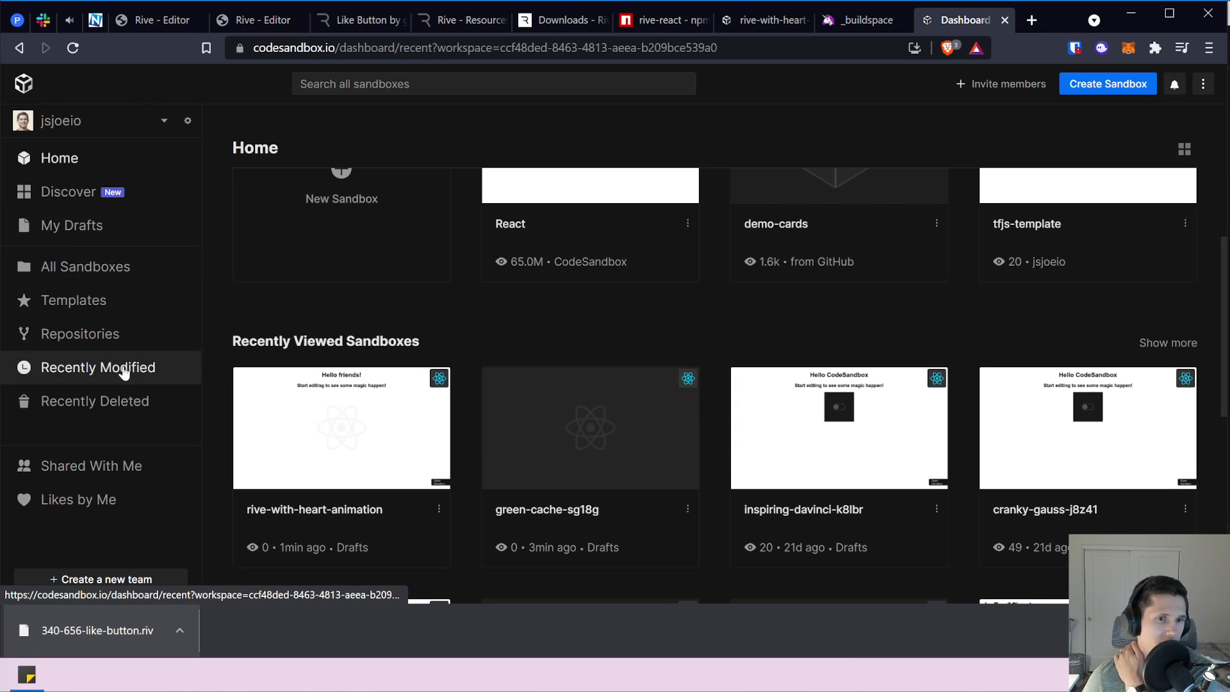
Find the inspiring-davinci-k8lbr sandbox among the recently modified ones and open it.
scroll(555, 344, down, 2)
scroll(556, 345, down, 2)
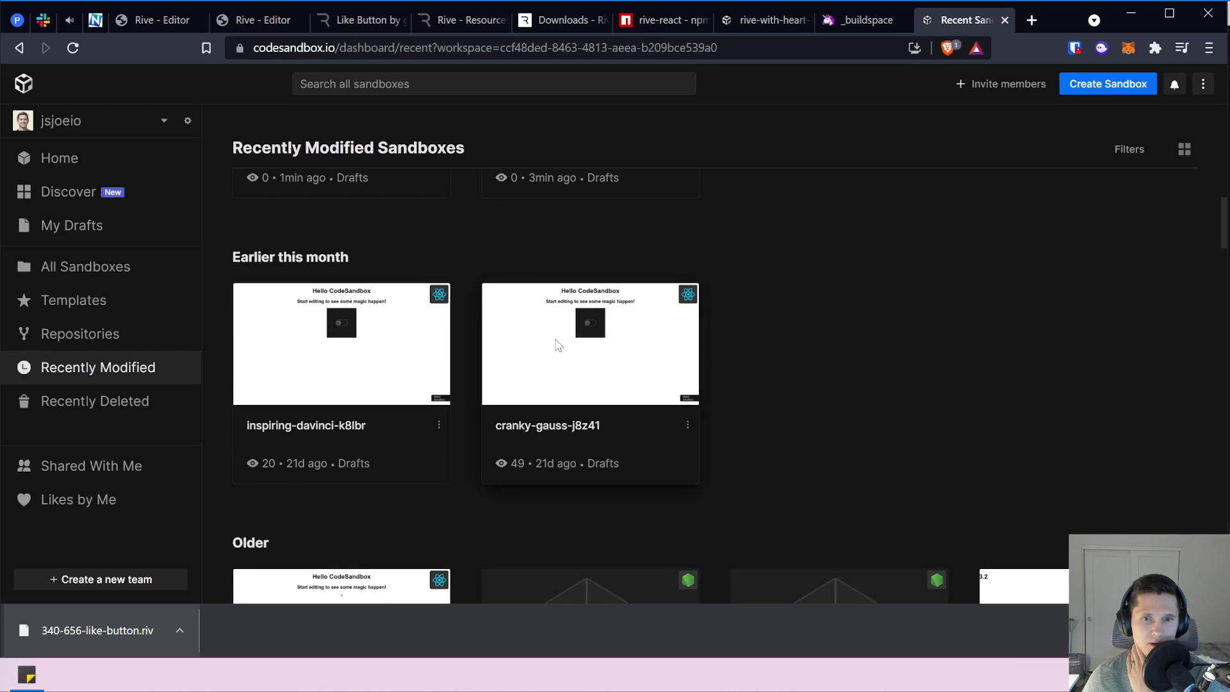
click(351, 389)
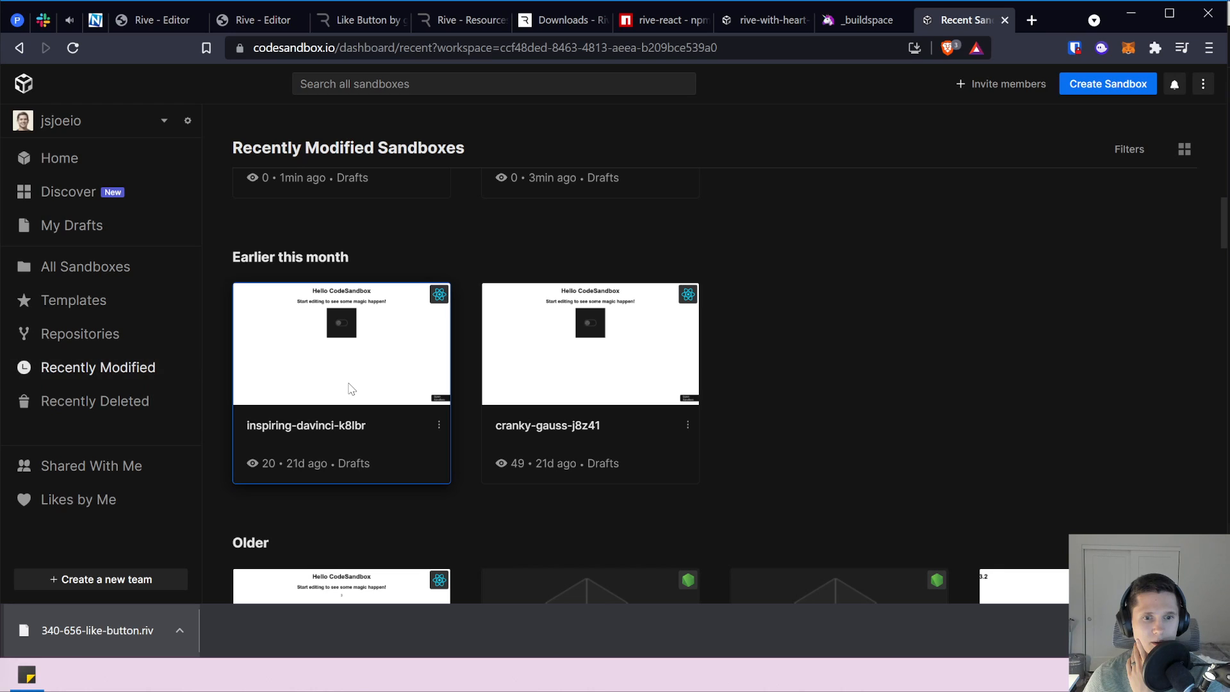
double_click(351, 389)
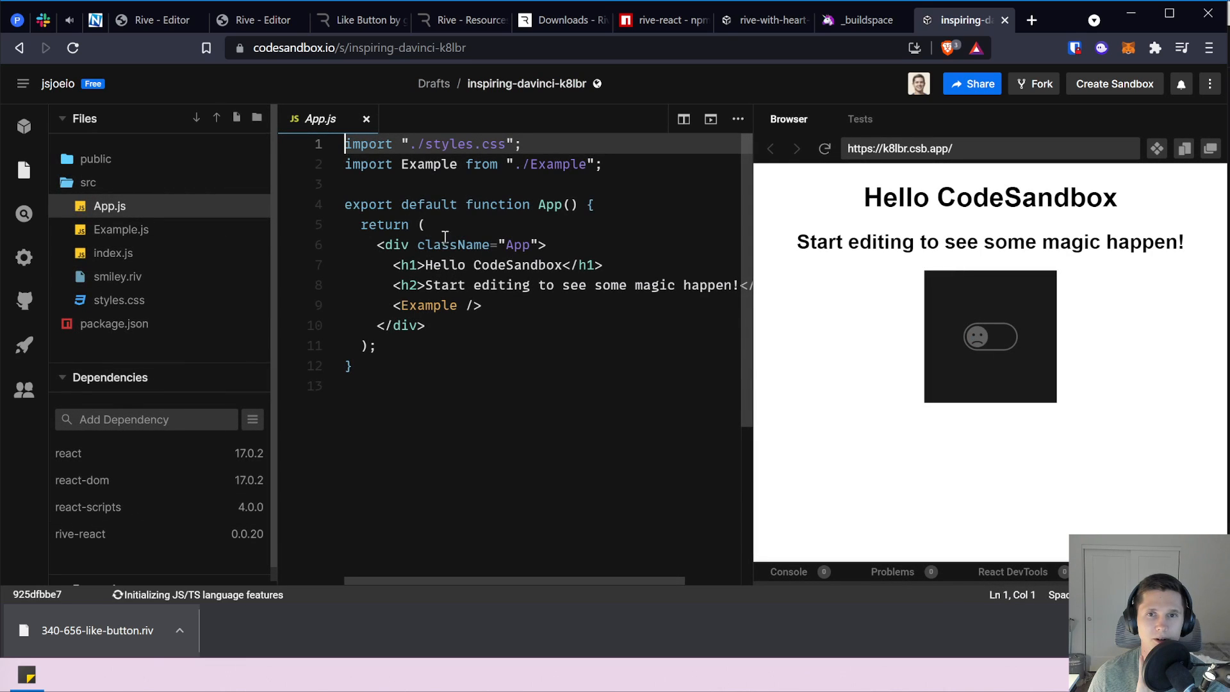
Open Example.js, widen the code editor, and examine the smiley.riv import and how the Rive state machine is used.
click(147, 232)
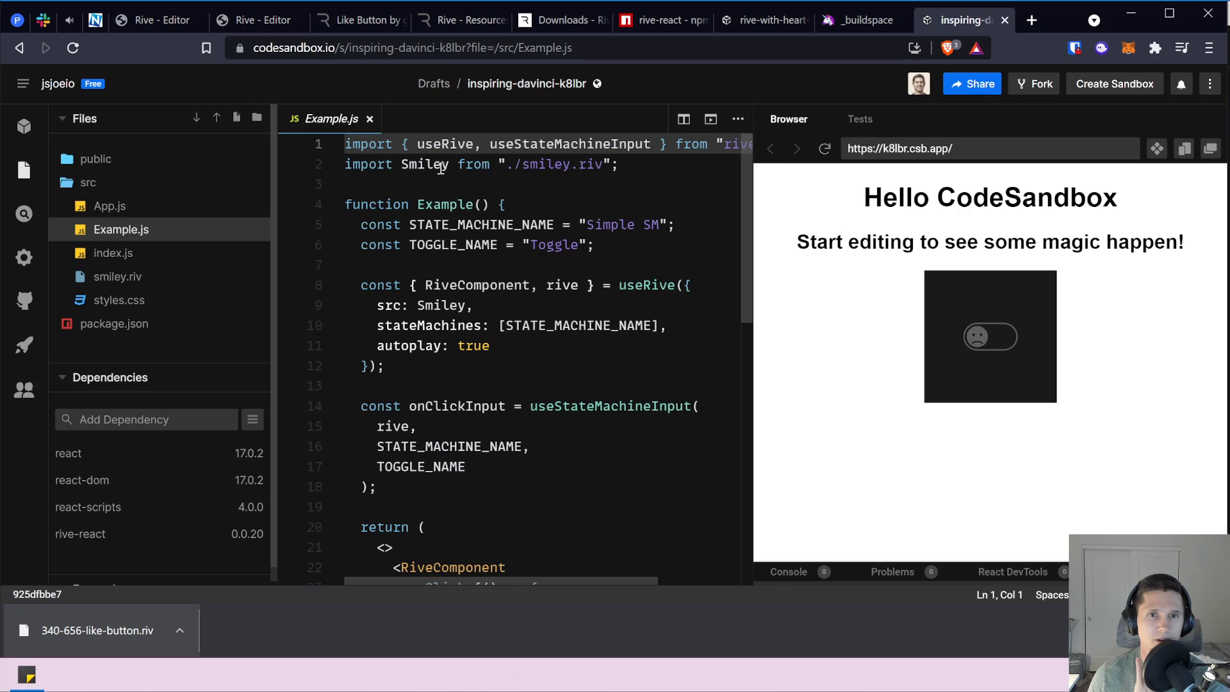
drag(665, 167, 349, 165)
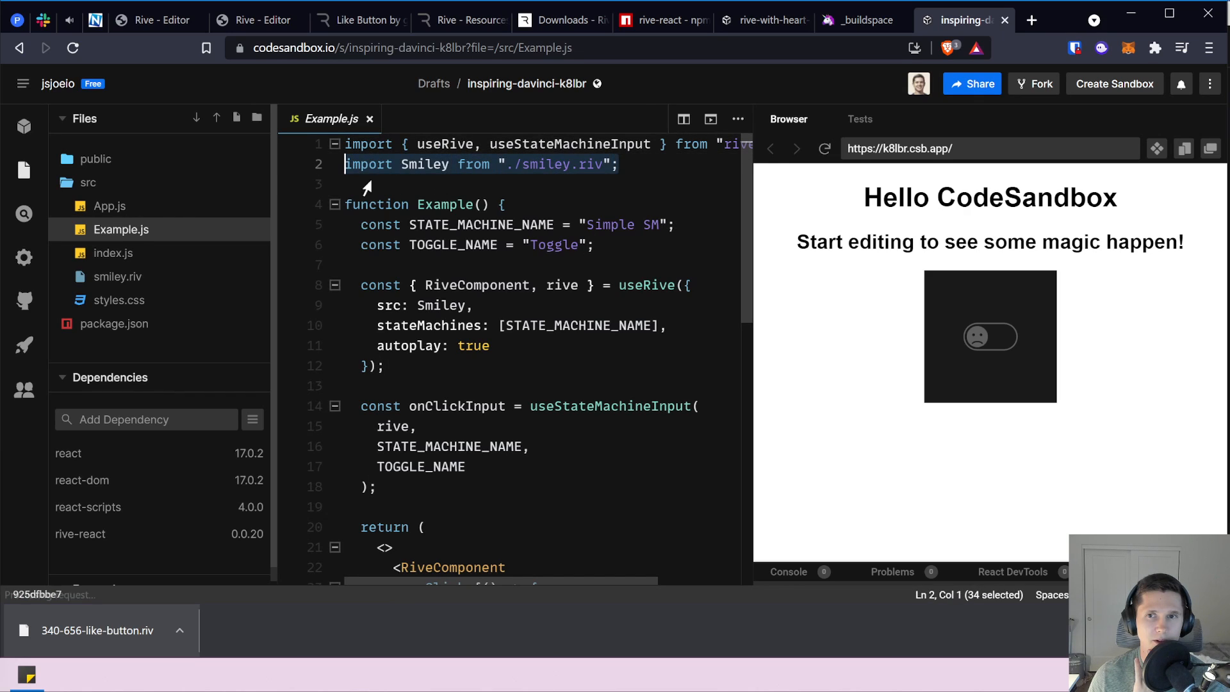
scroll(552, 240, down, 2)
scroll(552, 240, down, 2)
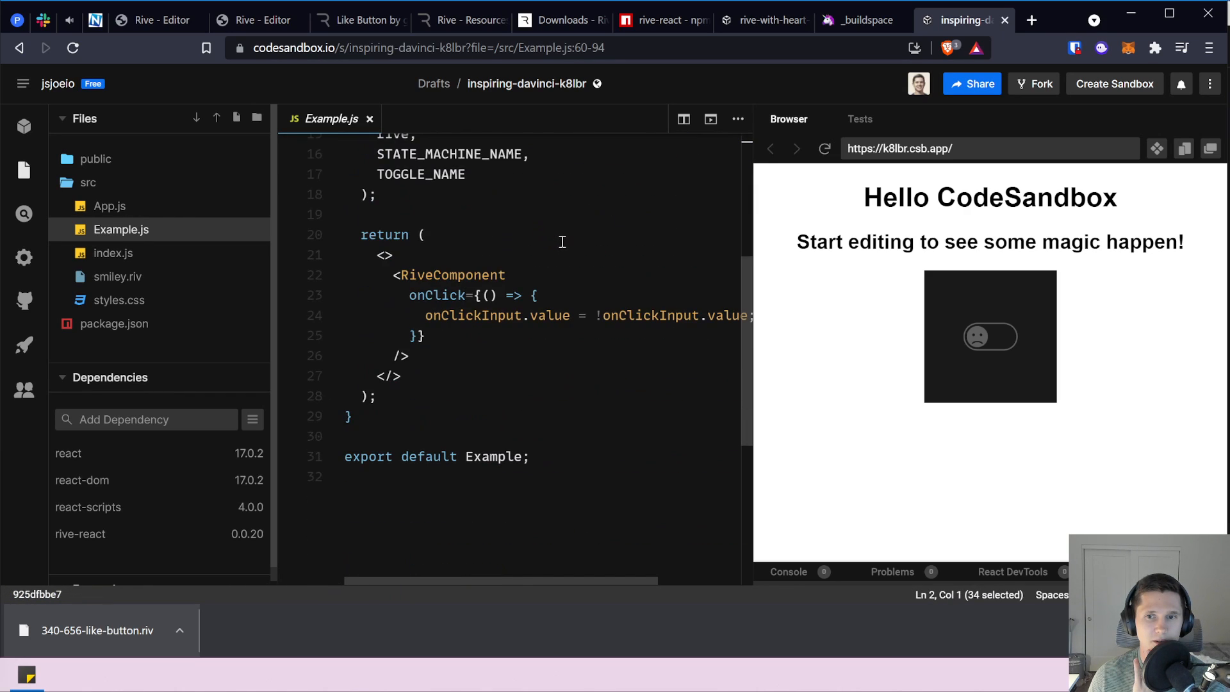
scroll(562, 242, up, 4)
scroll(562, 242, down, 4)
scroll(562, 241, up, 5)
click(555, 207)
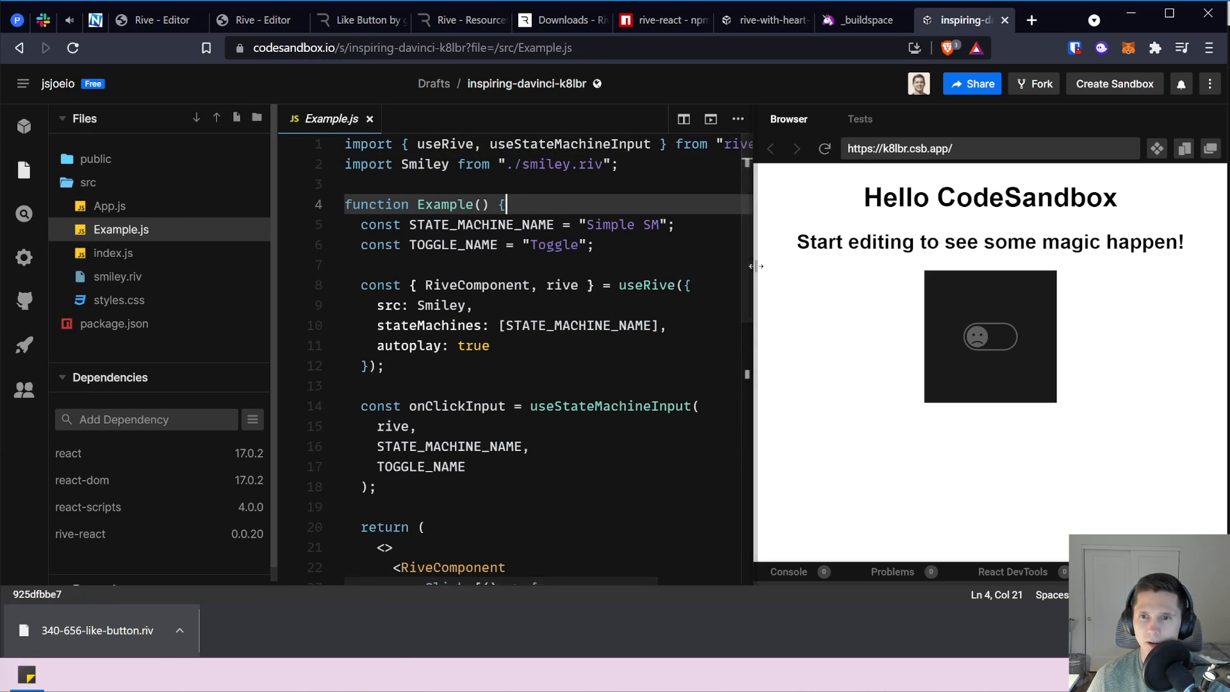
drag(756, 266, 906, 264)
drag(619, 164, 335, 171)
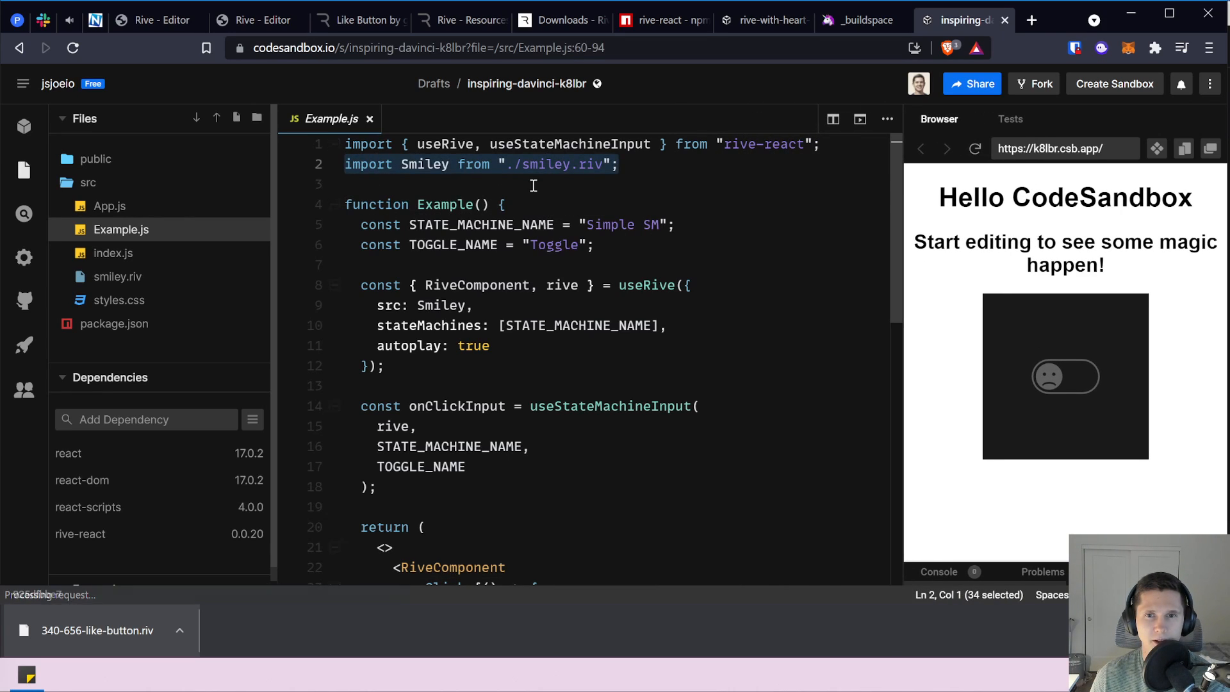
Close the buildspace page and compare the heart.riv import in rive-with-heart-animation with the smiley.riv import in inspiring-davinci-k8lbr.
click(761, 24)
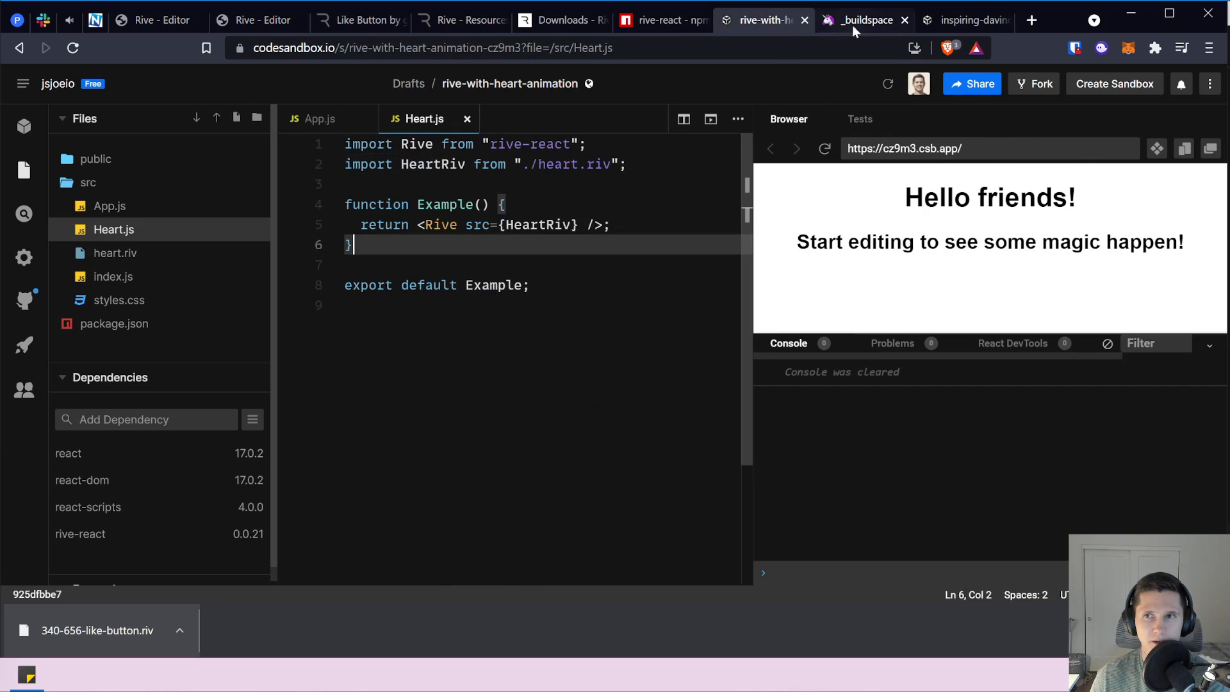
click(904, 21)
drag(631, 164, 353, 164)
click(968, 21)
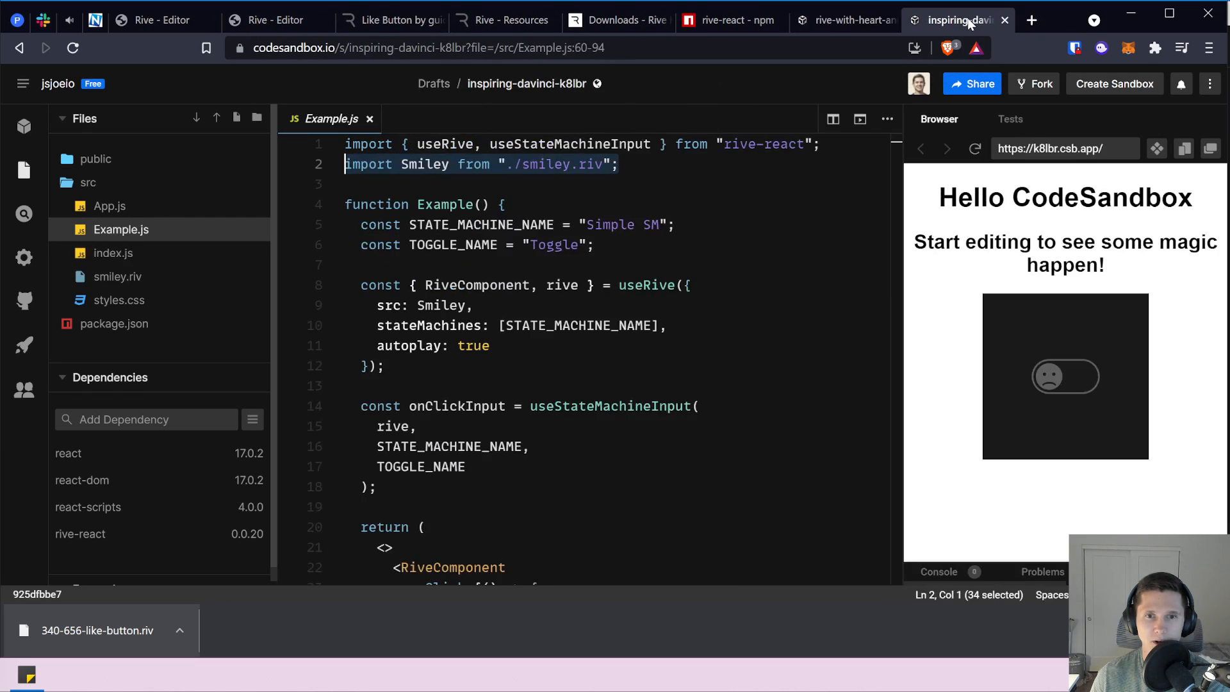
click(836, 28)
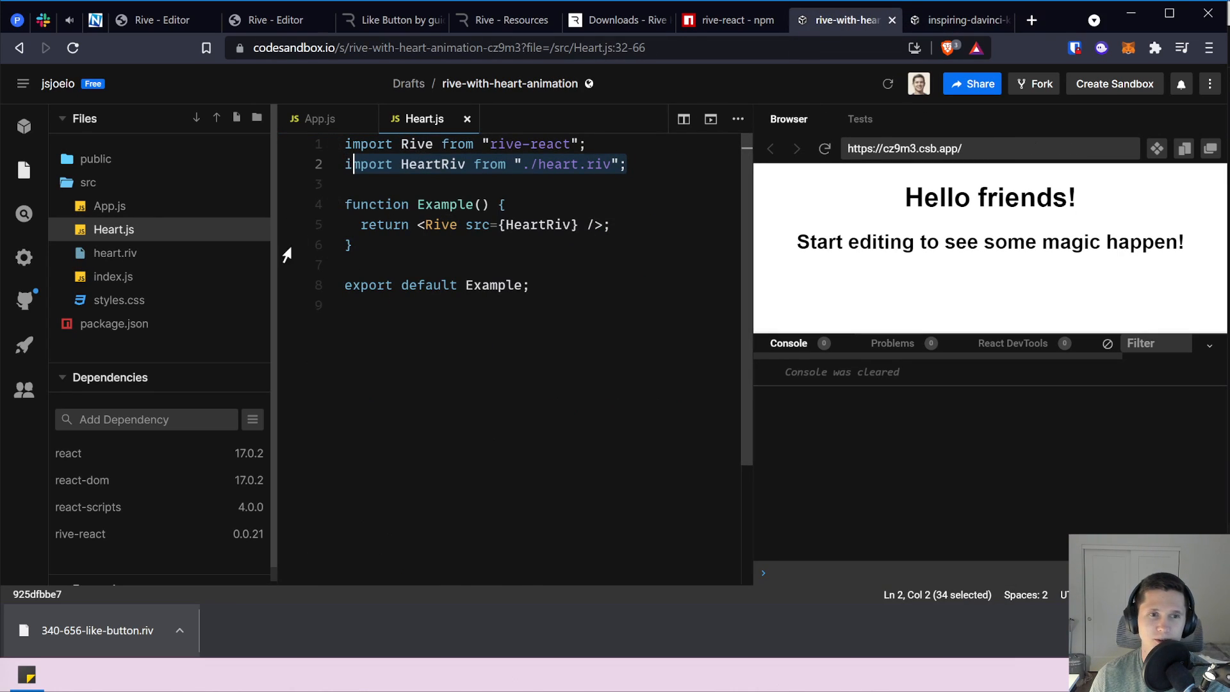
Open index.js in the rive-with-heart-animation sandbox and review how it renders the app.
click(131, 276)
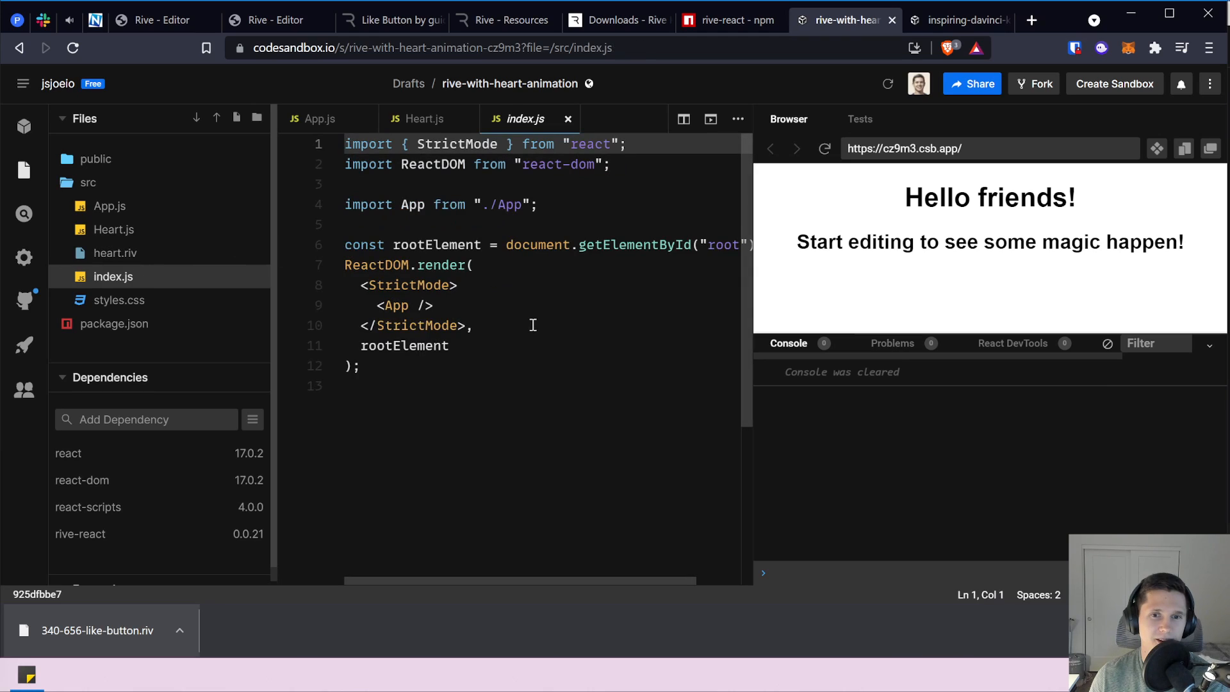
click(512, 286)
key(Up)
key(Up)
key(Up)
key(Up)
key(Up)
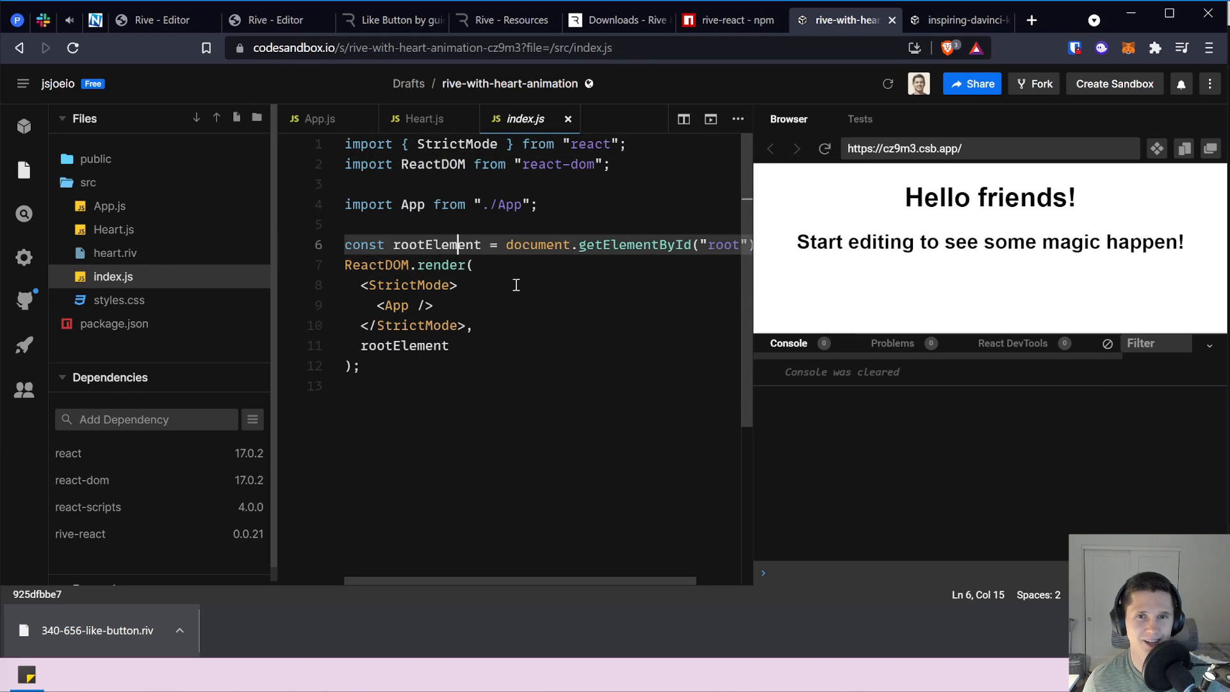
In App.js, import Heart from "./Heart" on a new line below the styles.css import.
click(105, 205)
click(572, 184)
key(Up)
key(Up)
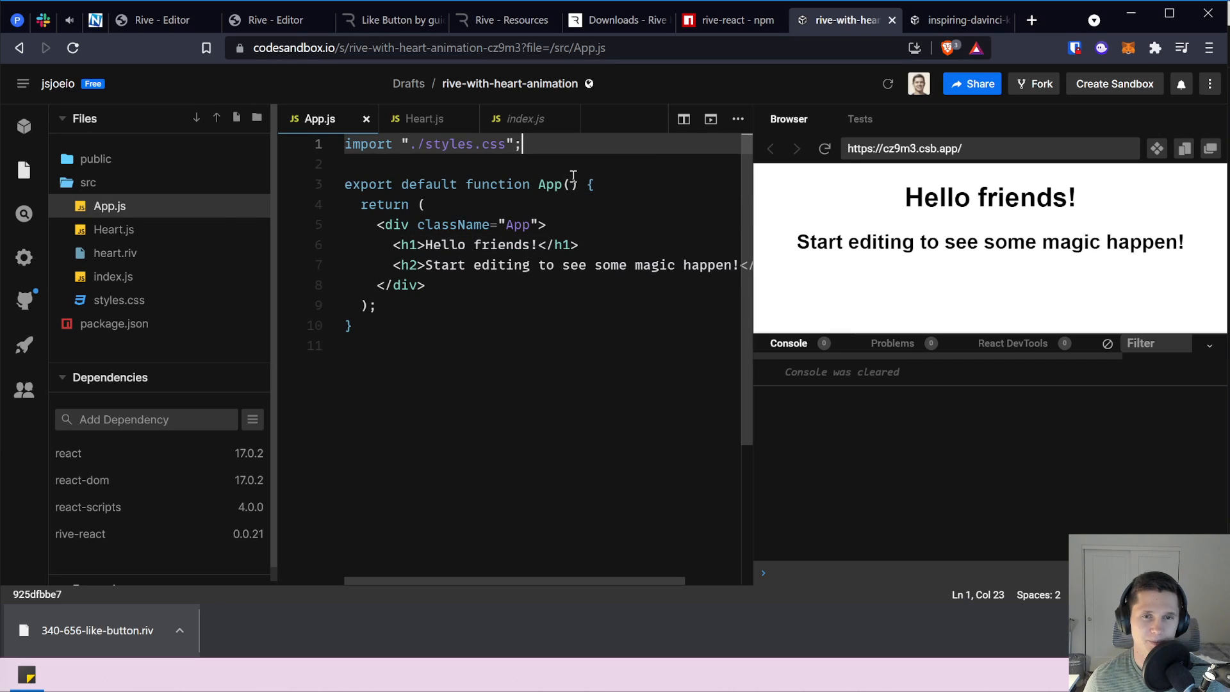
key(Return)
text(import )
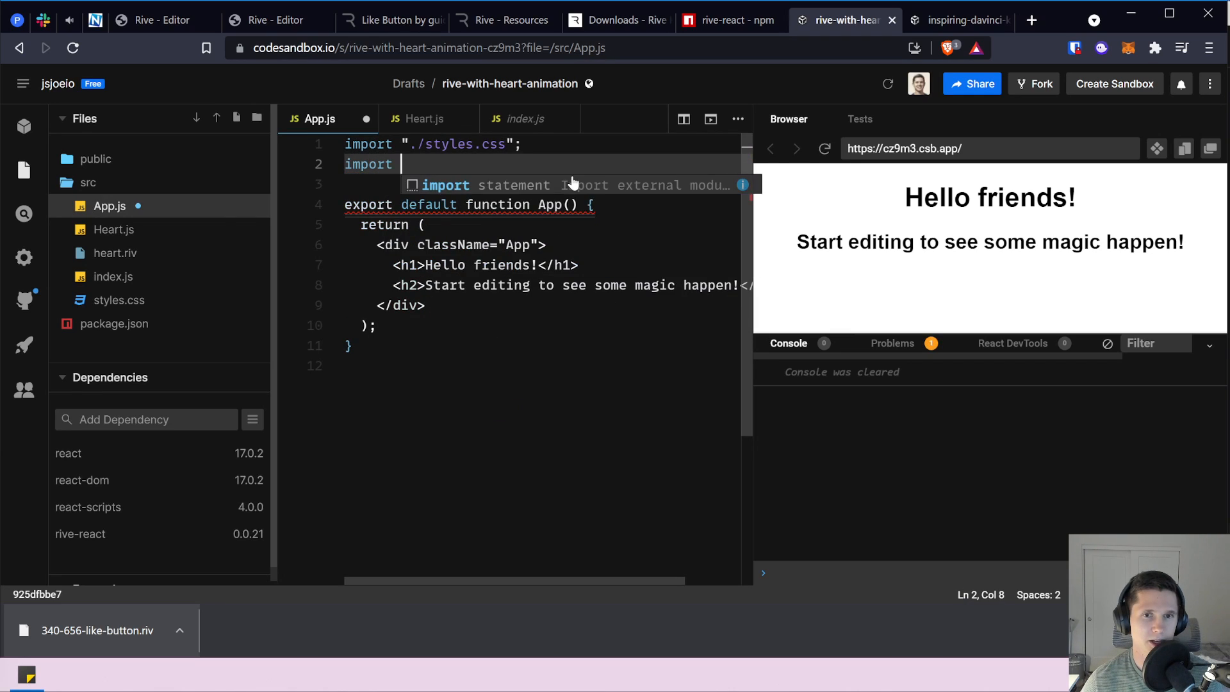
text({Heart f)
text(rom "./)
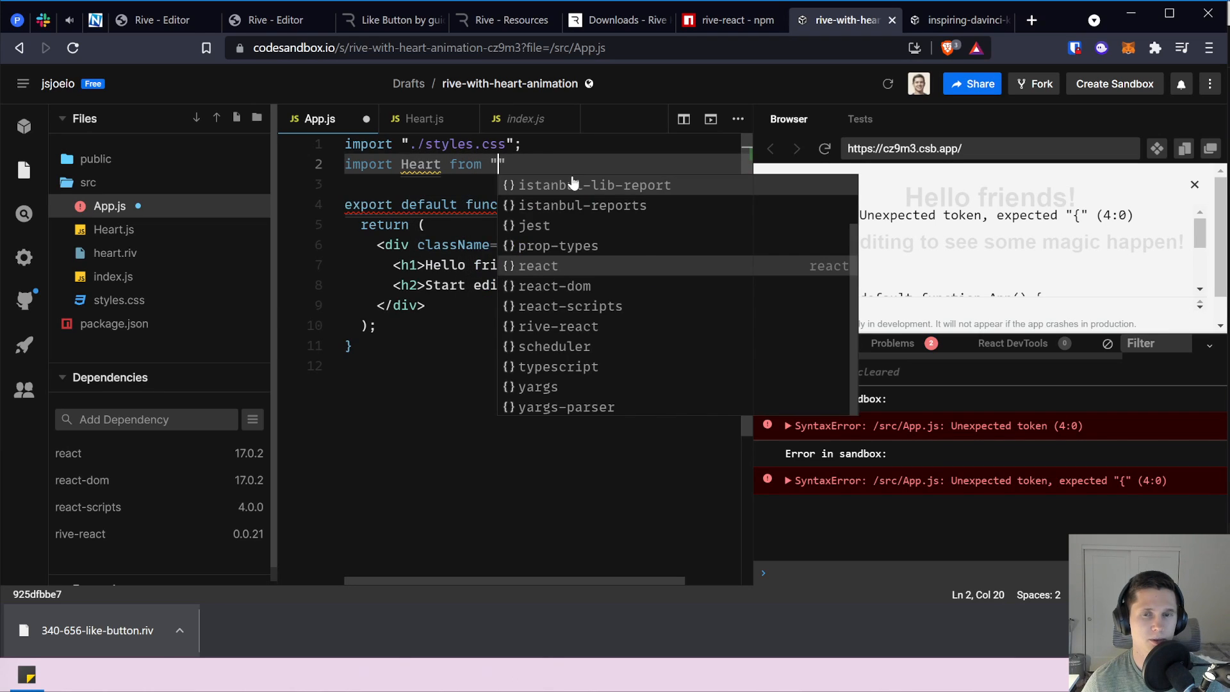
click(571, 184)
Render the <Heart /> component below the h2 heading in App.js and save the file.
click(546, 265)
key(Down)
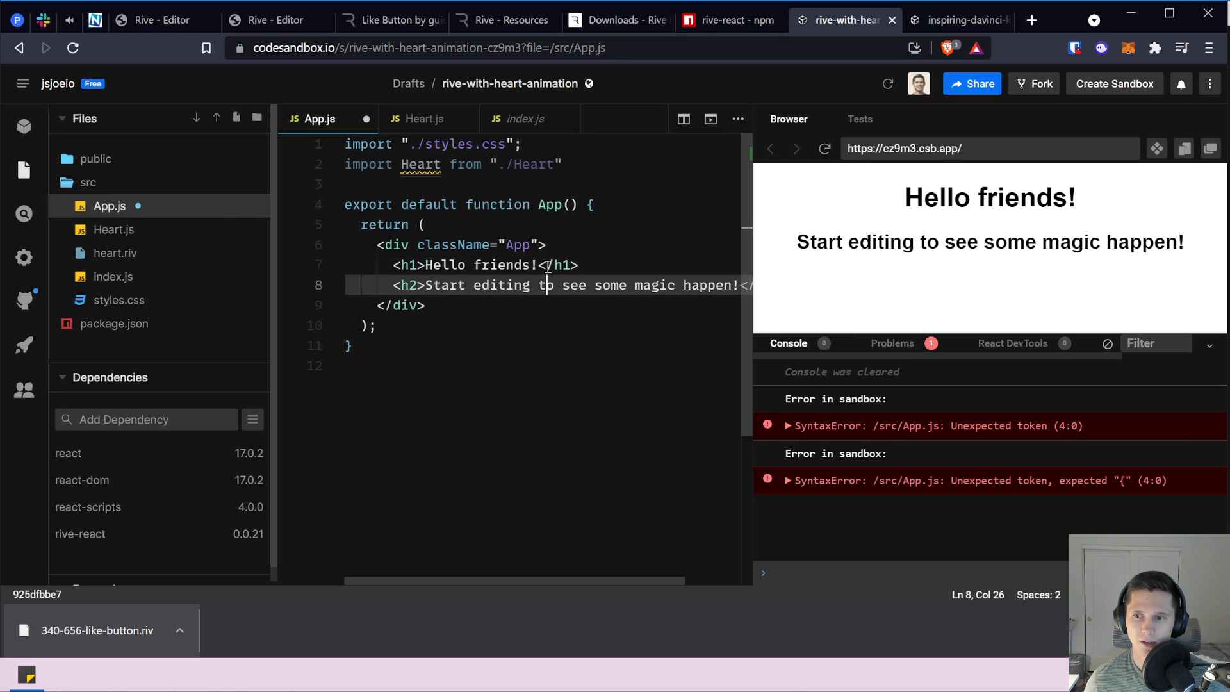
key(End)
key(Return)
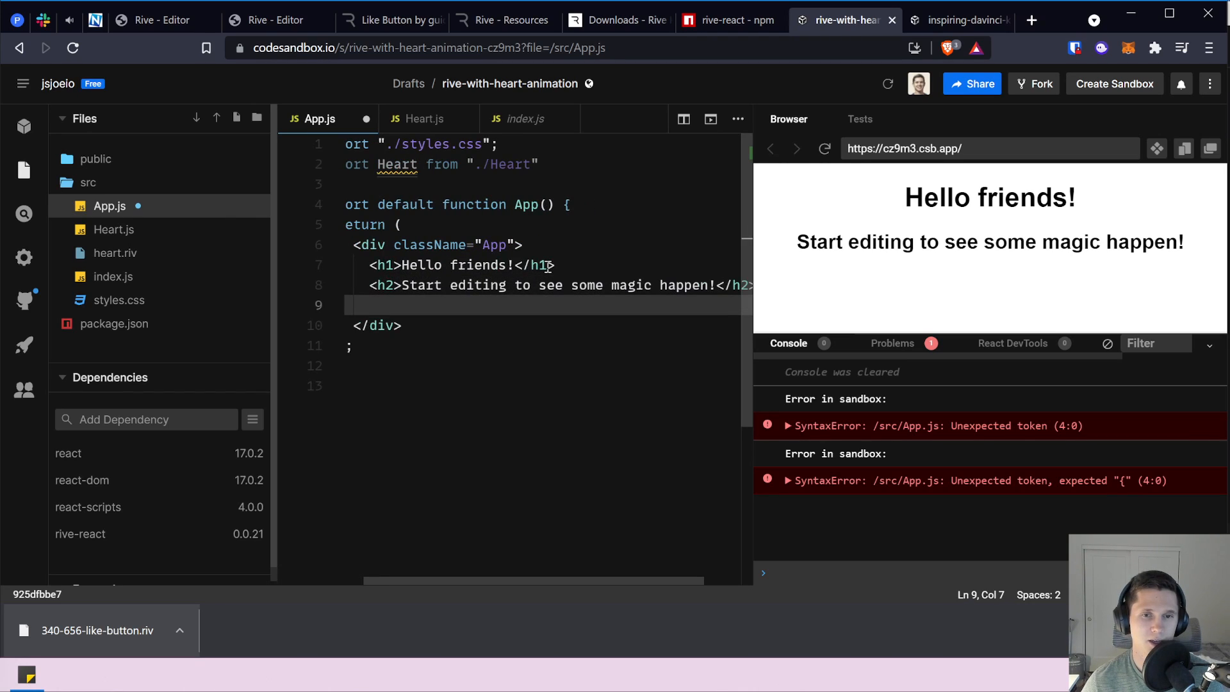
text(<Heart />)
key(ctrl+s)
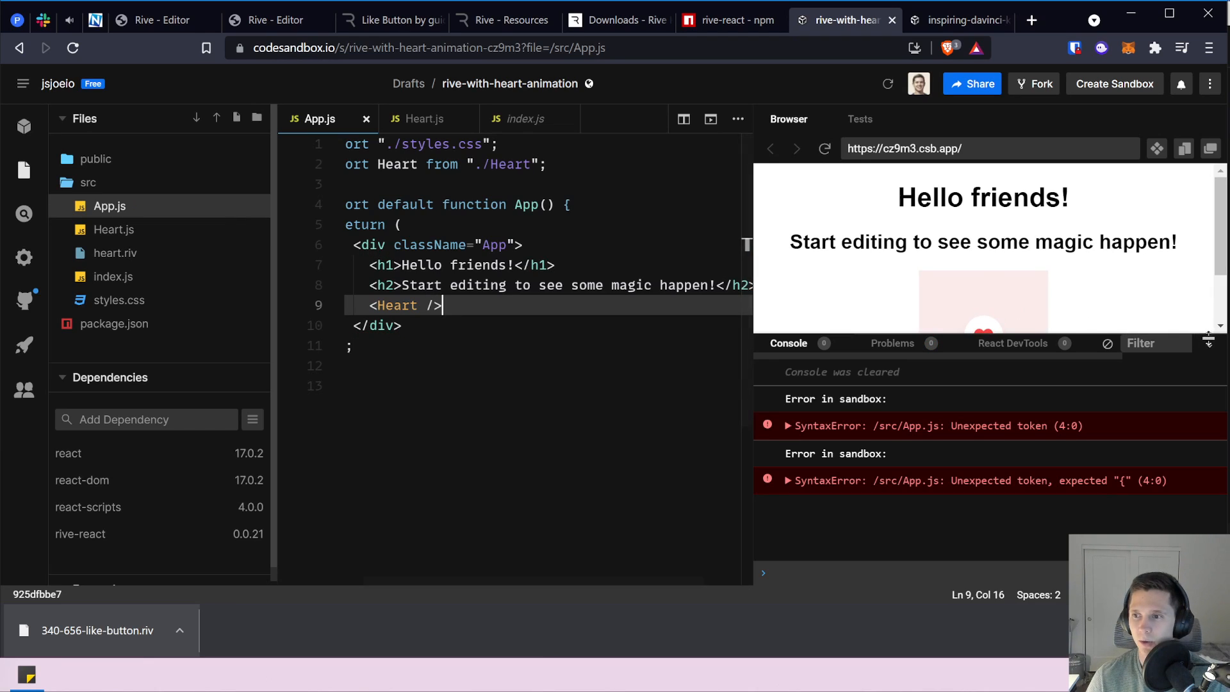
Enlarge the preview by shrinking the console, and reload it to replay the heart animation.
drag(1208, 340, 1218, 524)
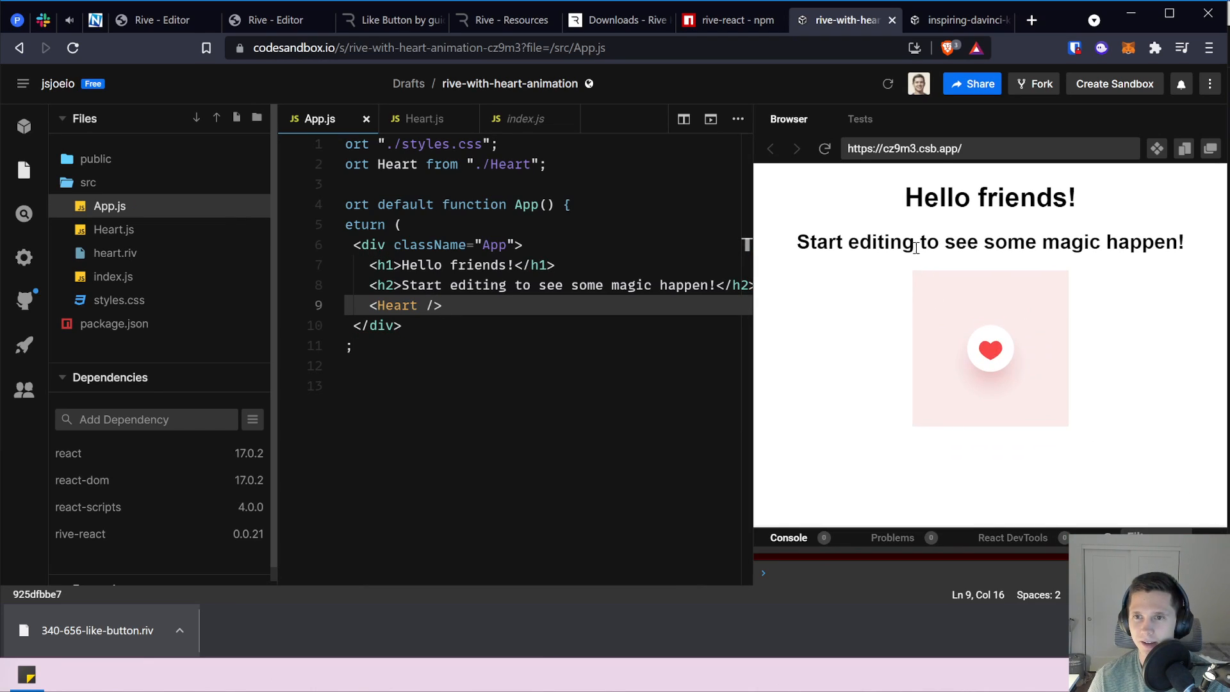
click(824, 150)
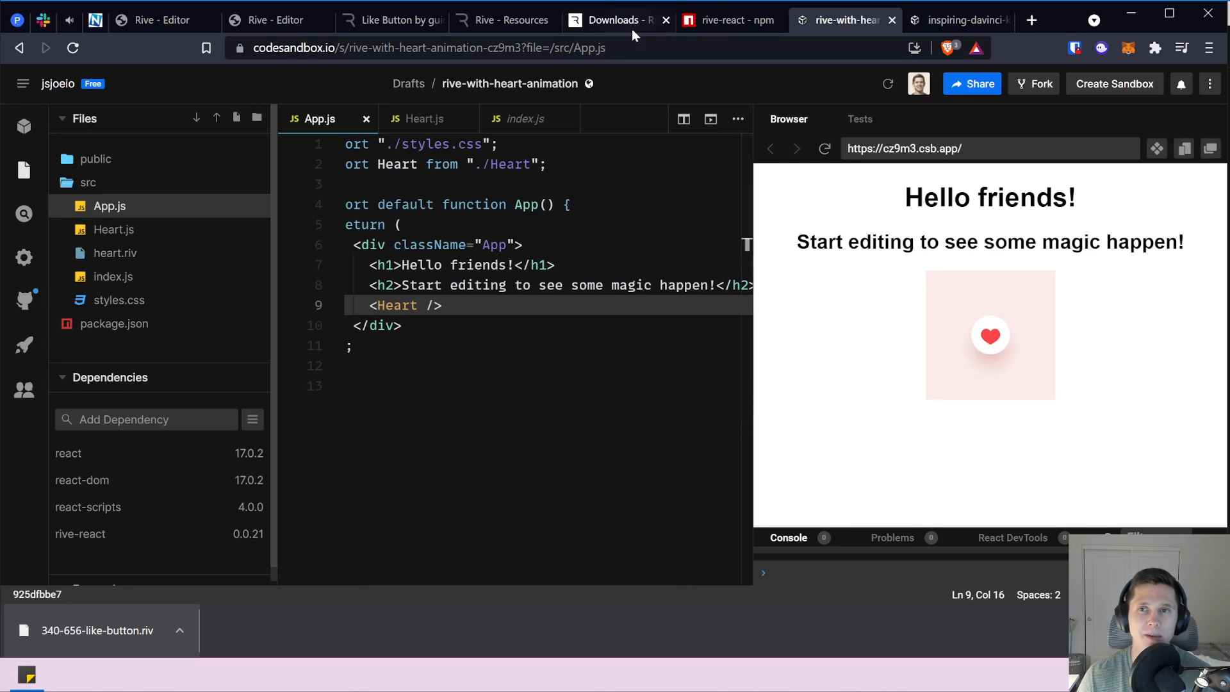
click(824, 150)
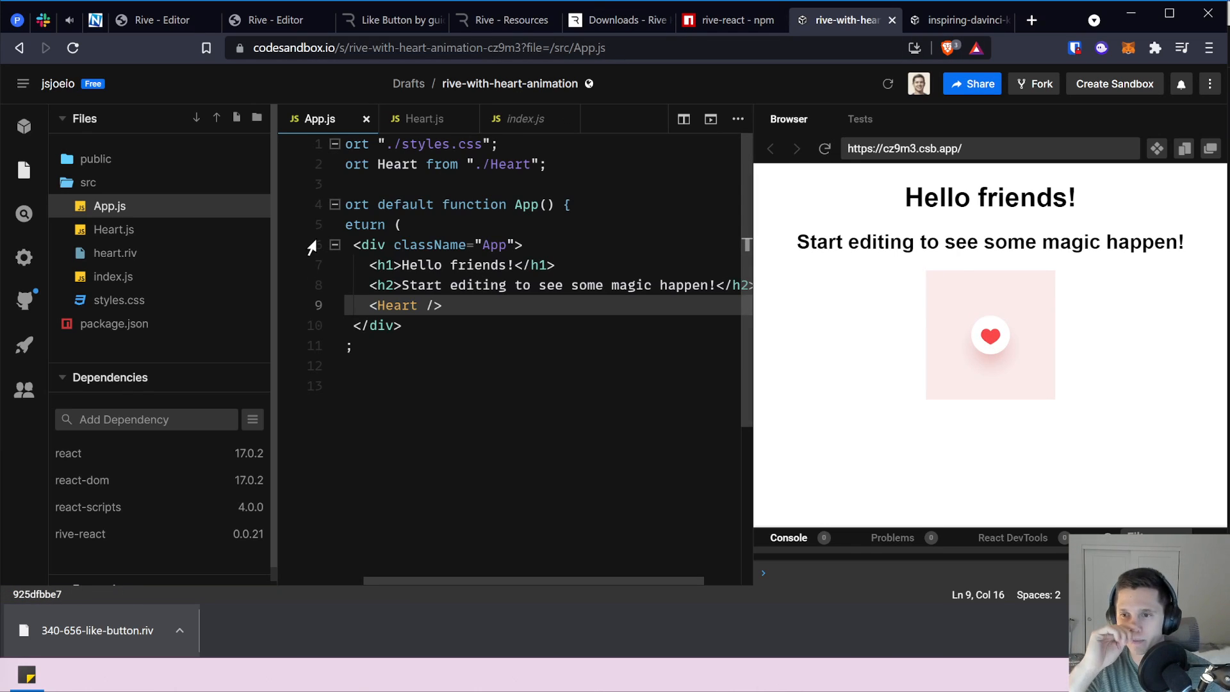
In Heart.js, add a return statement with an empty div above the existing return in the Example function.
click(129, 229)
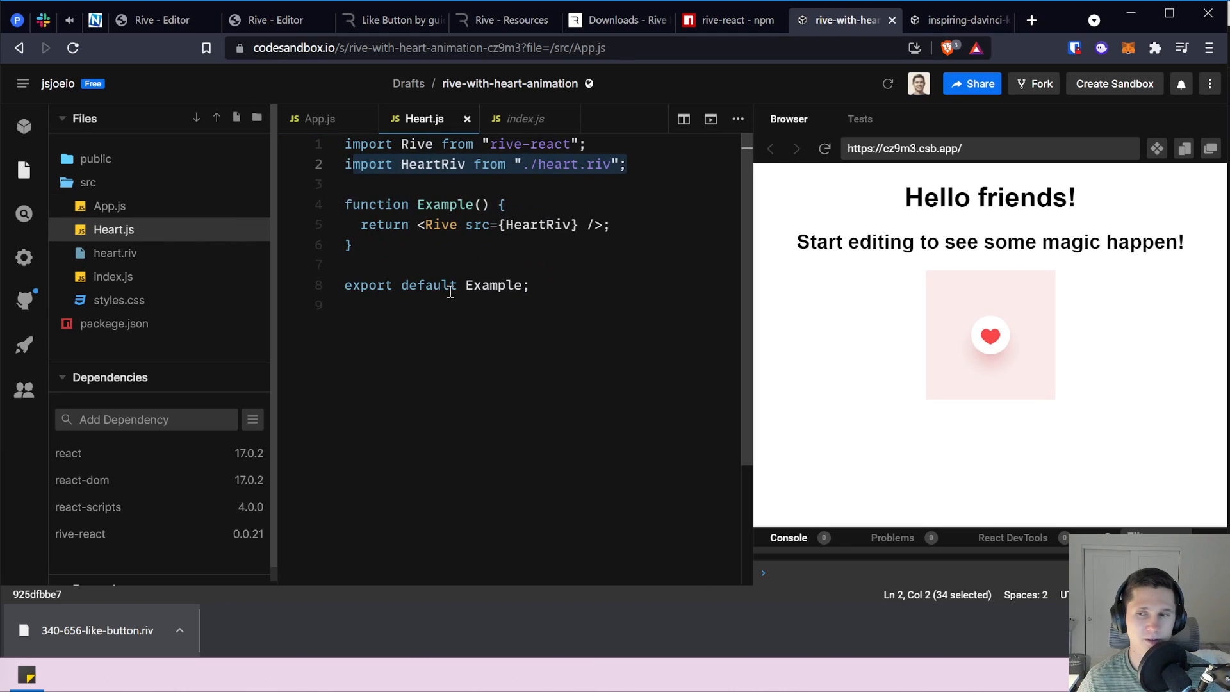
click(540, 205)
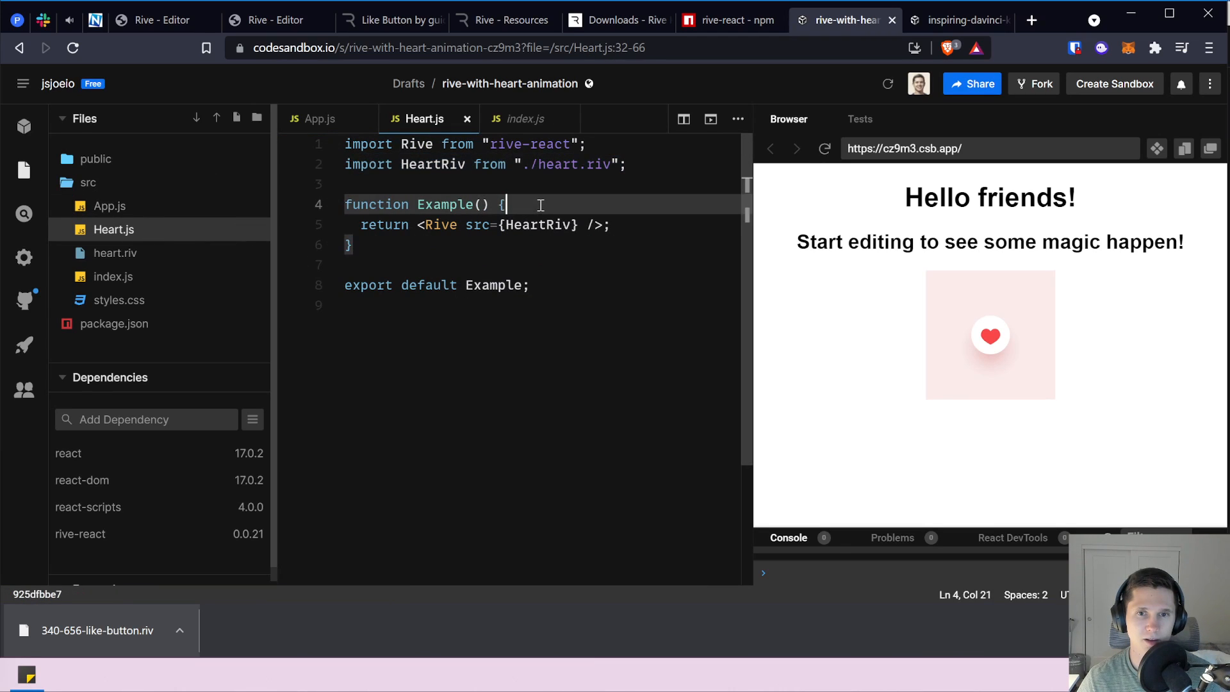
key(Return)
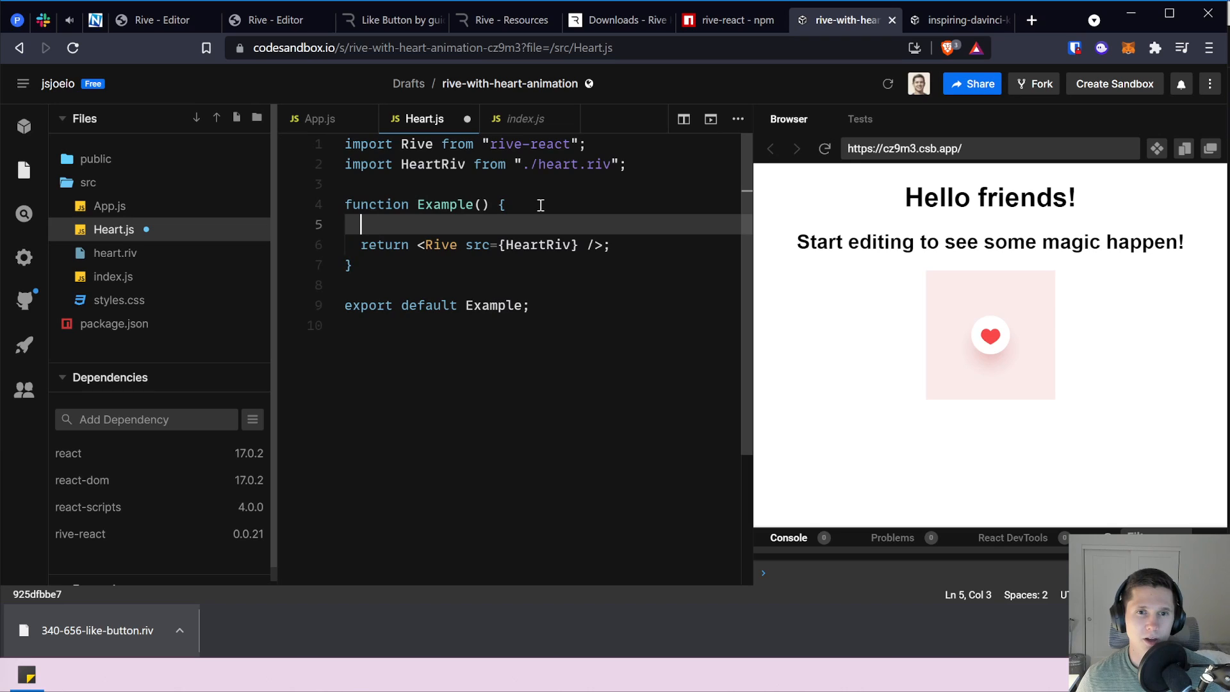
text(return <>)
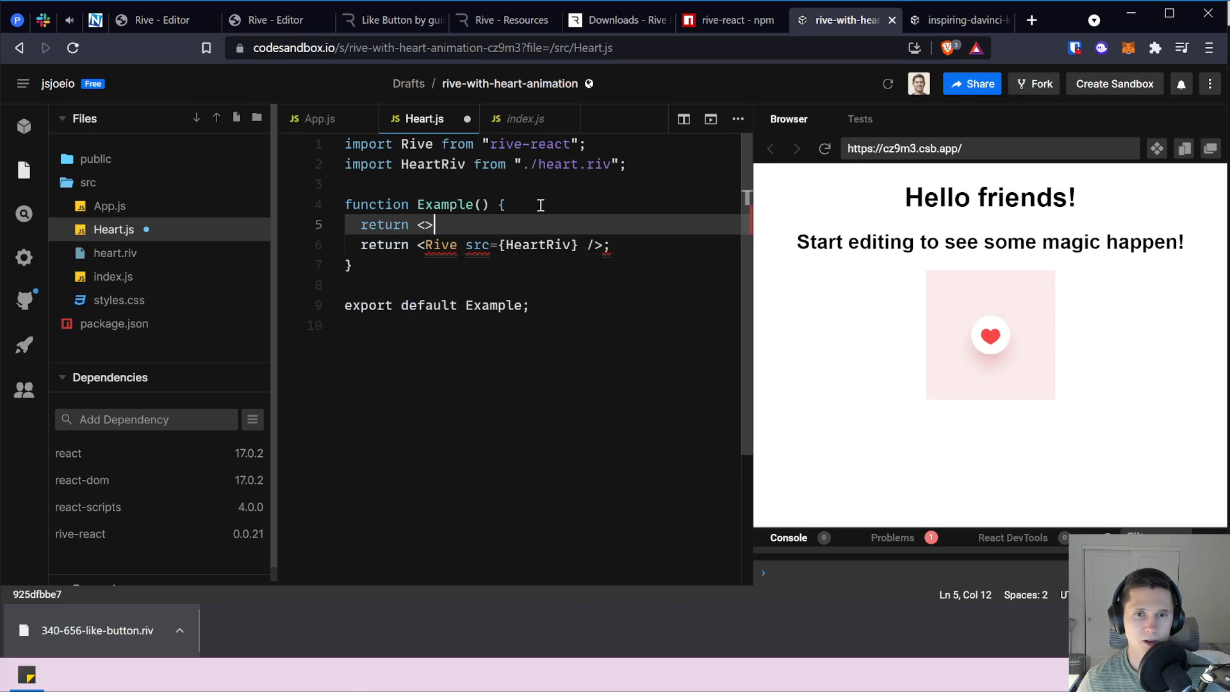
key(Return)
key(ctrl+z)
key(ctrl+z)
text(div>)
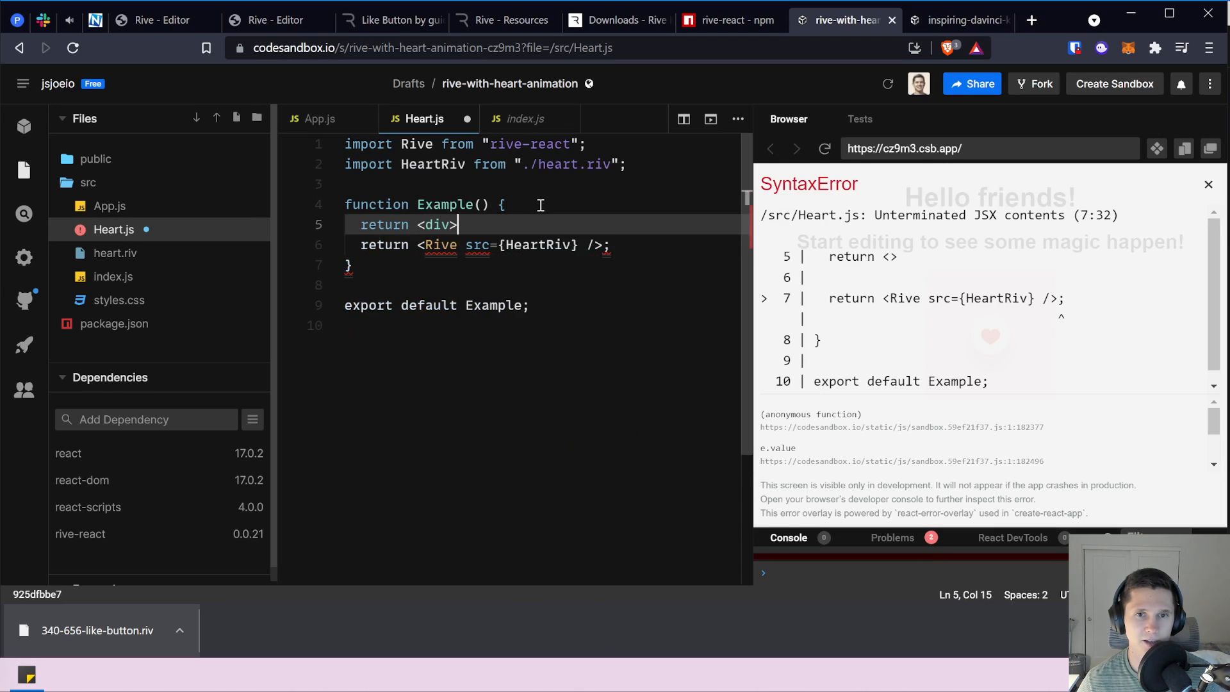
key(Return)
text(</div>)
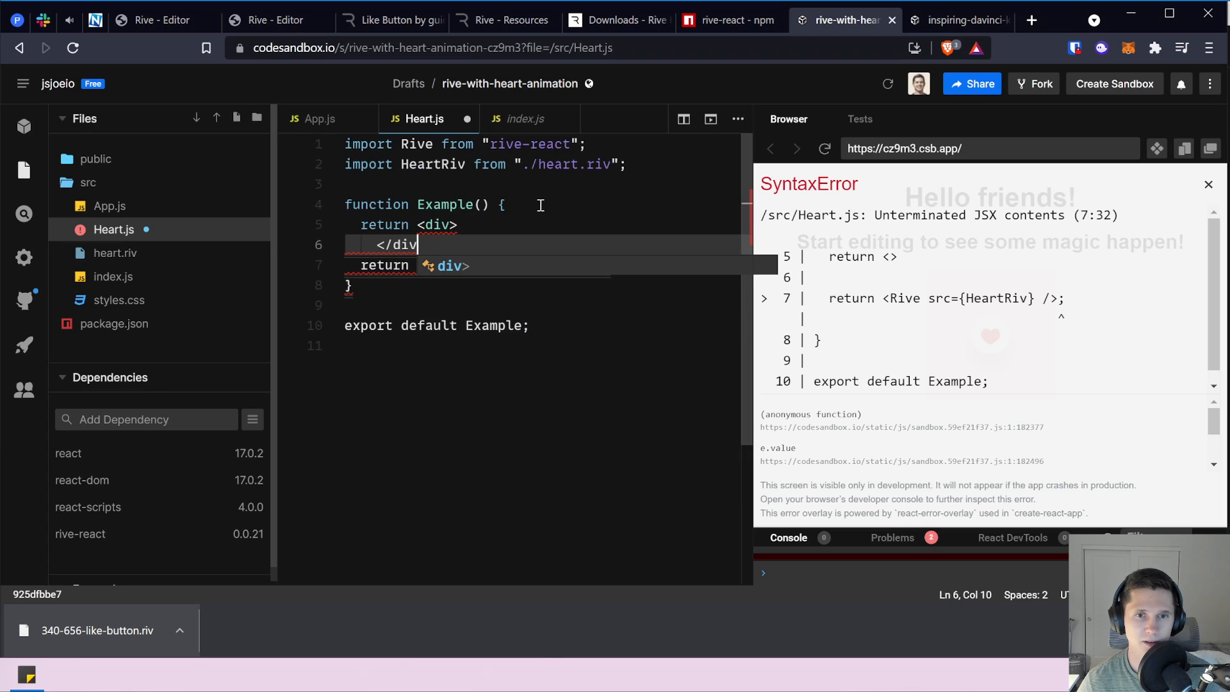
Enclose the new return statement's div in parentheses.
key(Up)
key(Left)
text(()
key(Down)
text())
Move the <Rive src={HeartRiv} /> element from the old return statement into the new div.
key(Down)
key(Left)
key(Left)
key(shift+End)
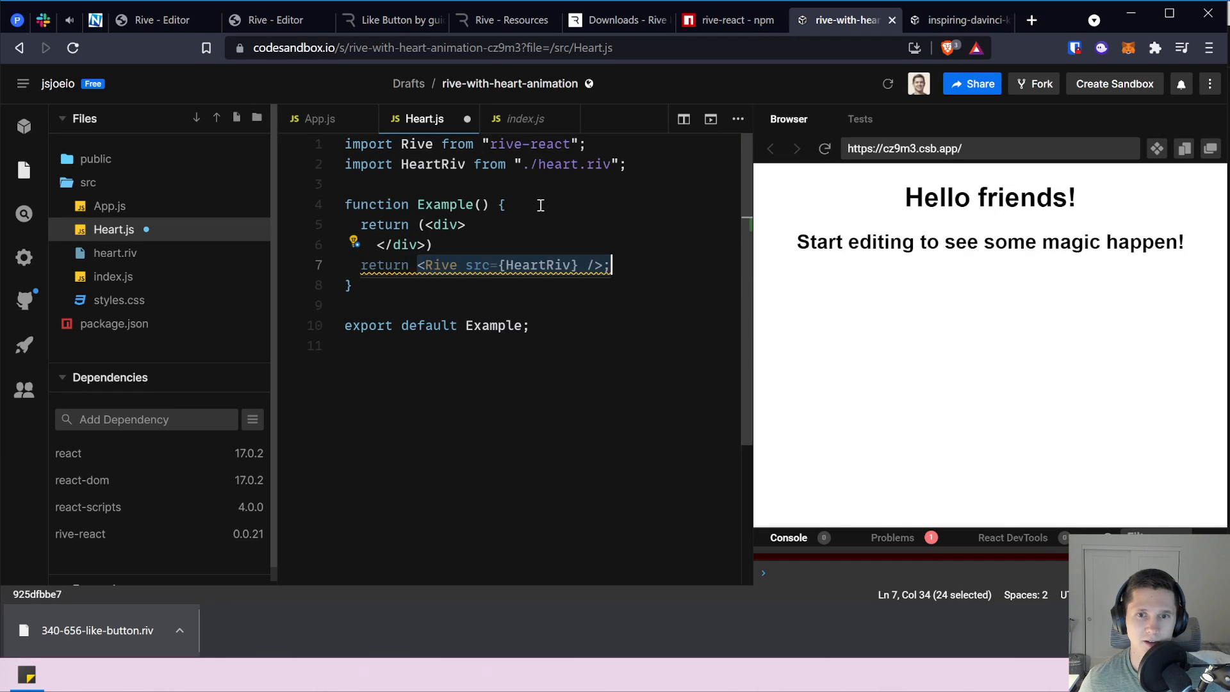
key(shift+Right)
key(ctrl+x)
key(Up)
key(Up)
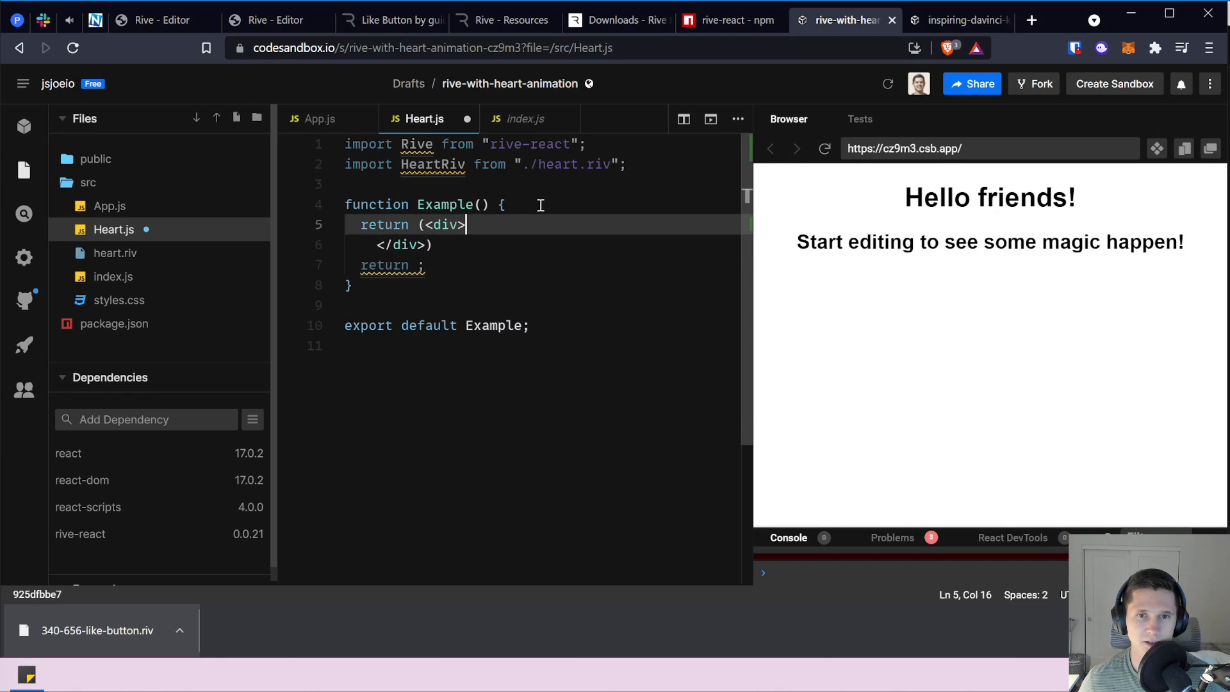
key(Return)
key(ctrl+v)
Add a paragraph reading "Push me" above the Rive element inside the div.
key(Up)
key(Return)
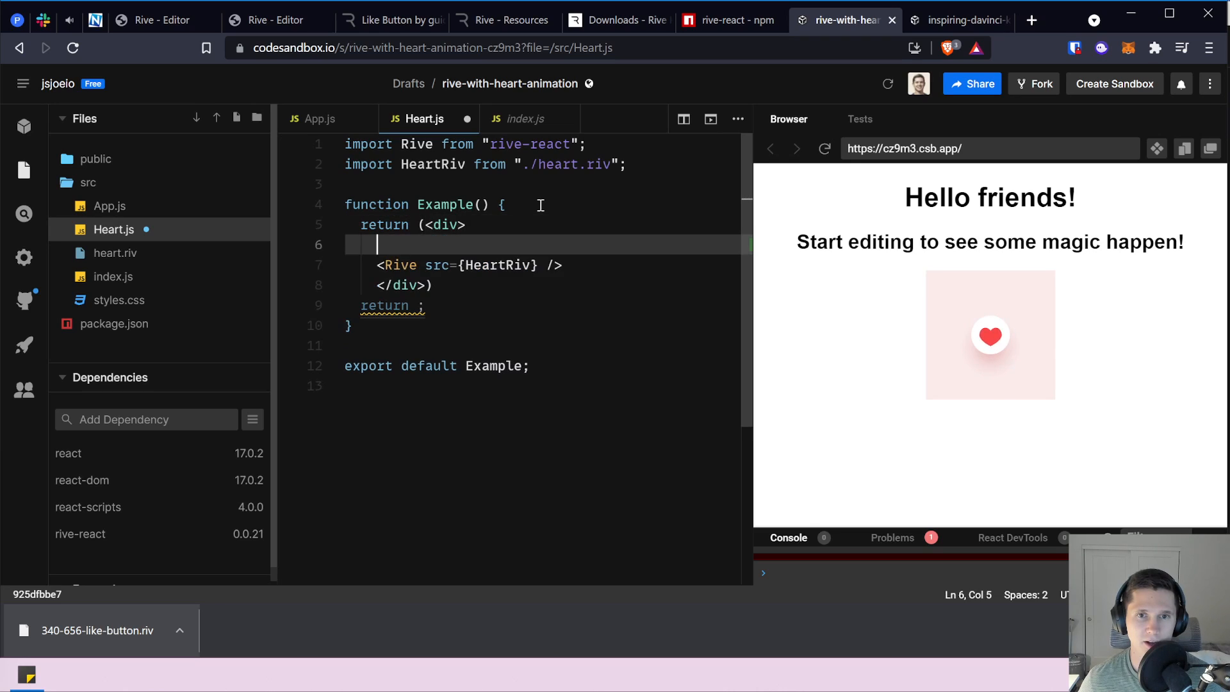
text(<p>)
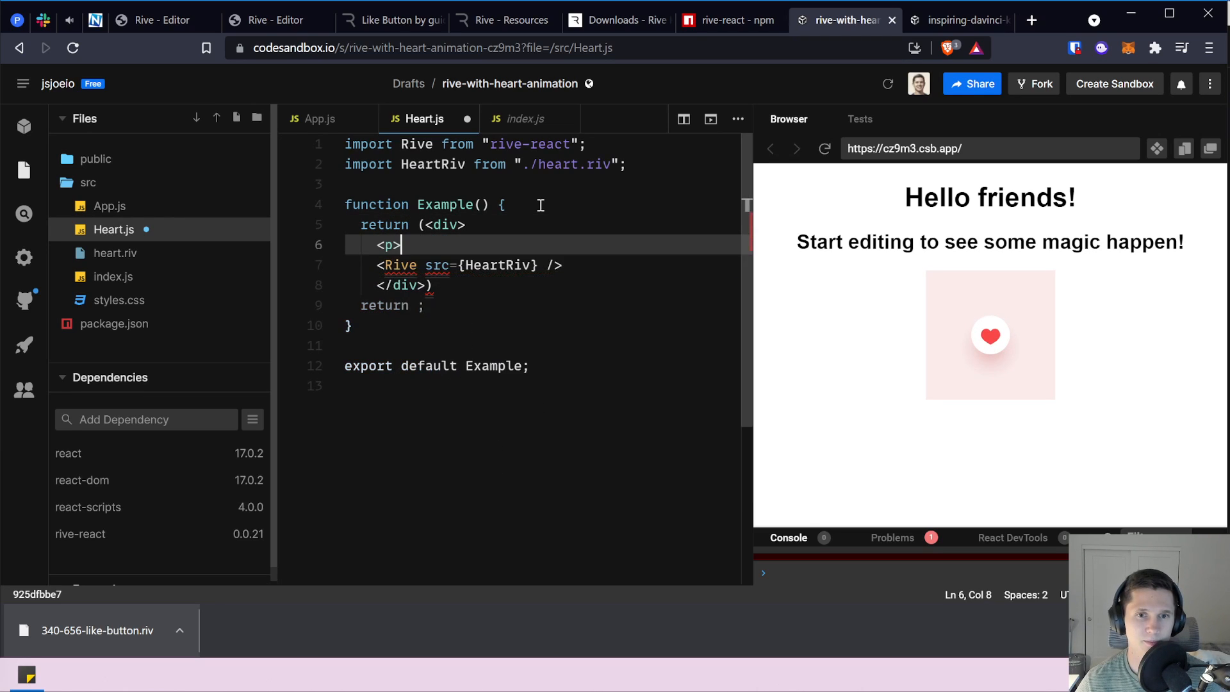
text(Push me</>)
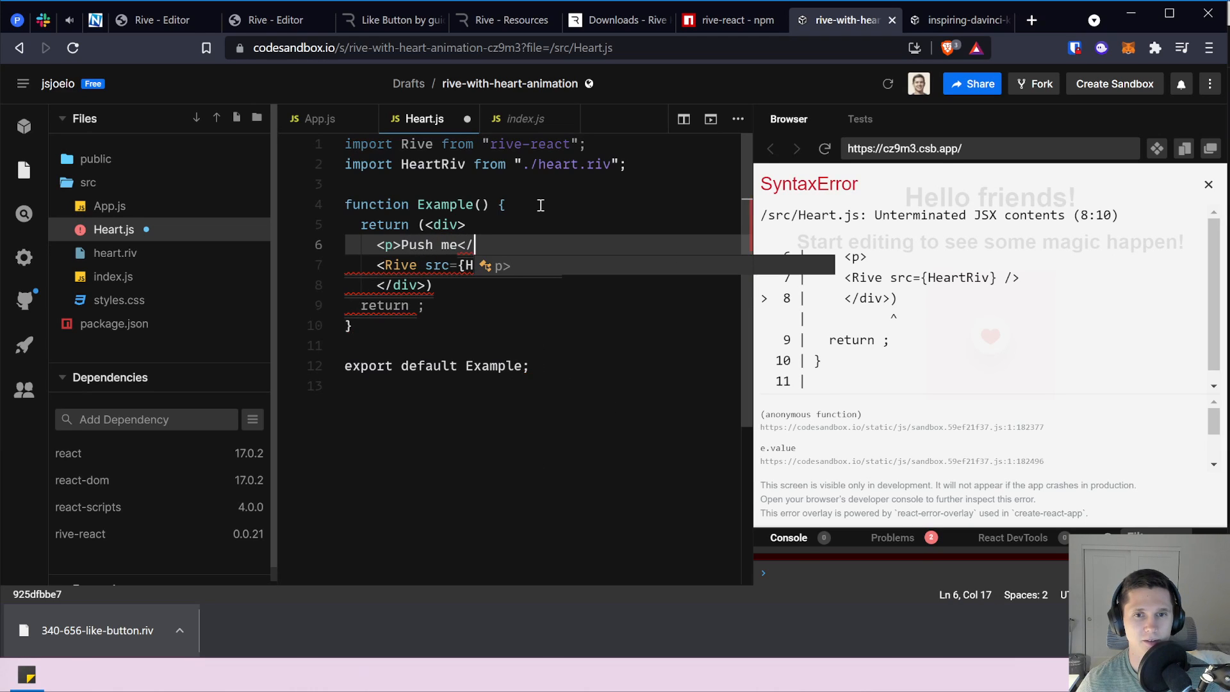
Delete the leftover empty return statement below the div and save Heart.js.
key(Down)
key(Down)
key(Down)
key(ctrl+BackSpace)
key(ctrl+BackSpace)
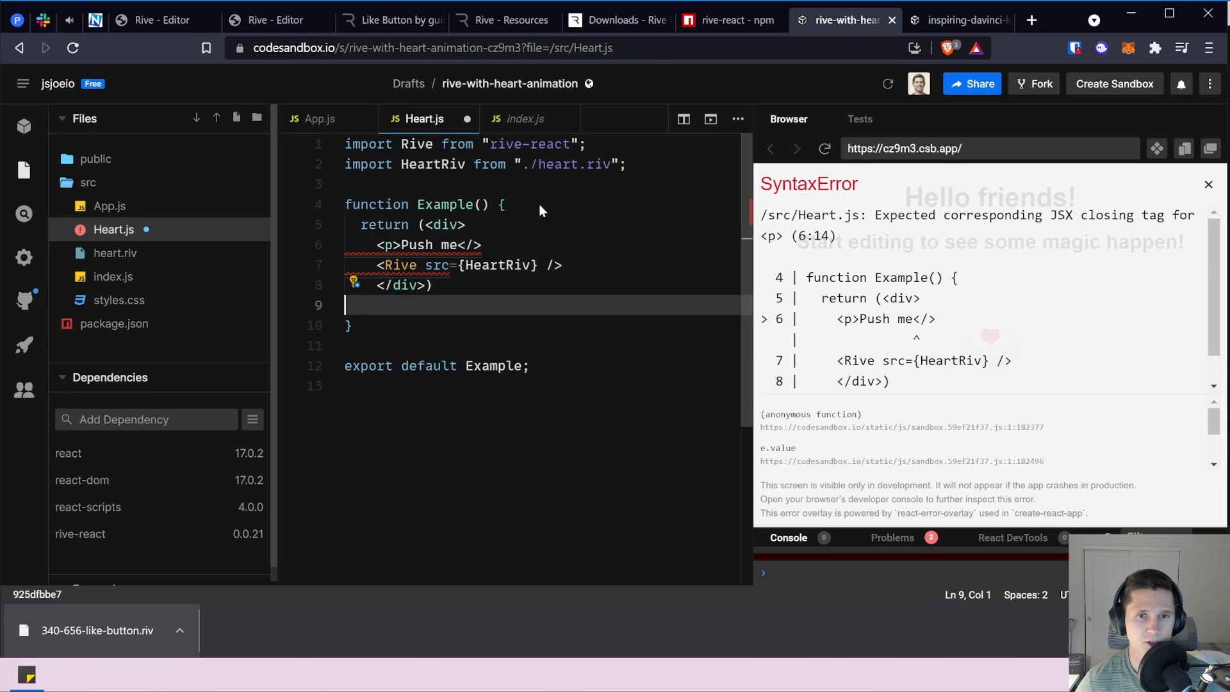
key(ctrl+s)
click(536, 224)
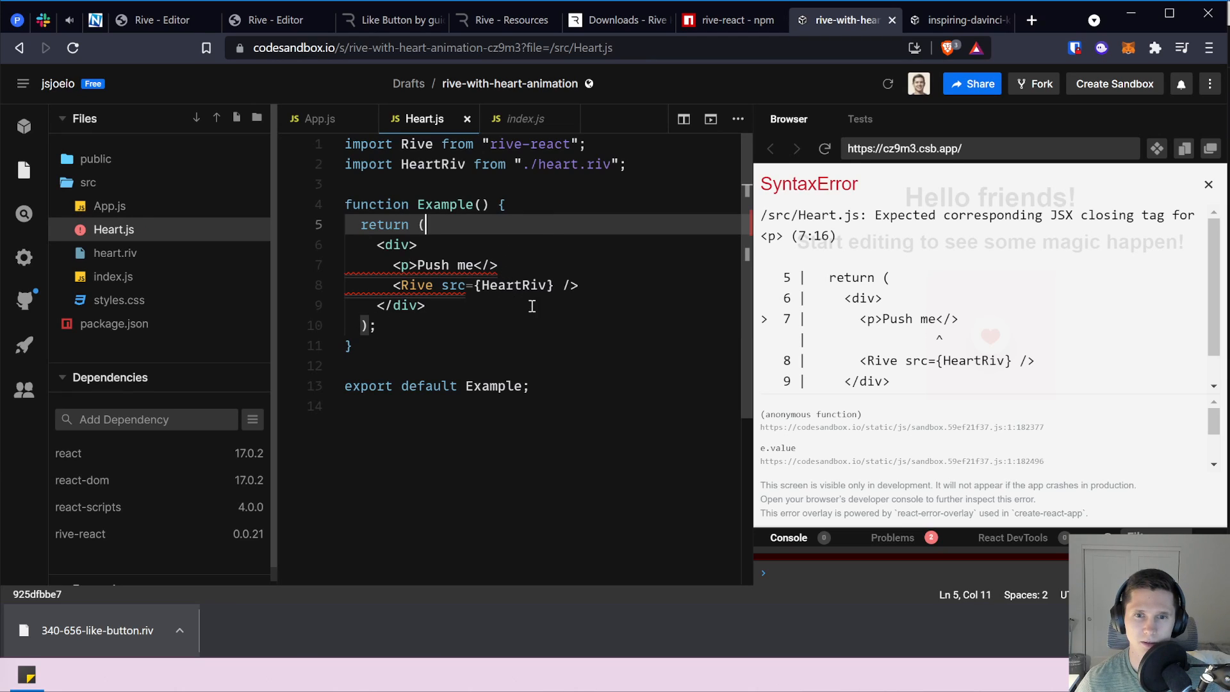
Try to complete the closing tag of the "Push me" paragraph by adding the missing p.
click(482, 265)
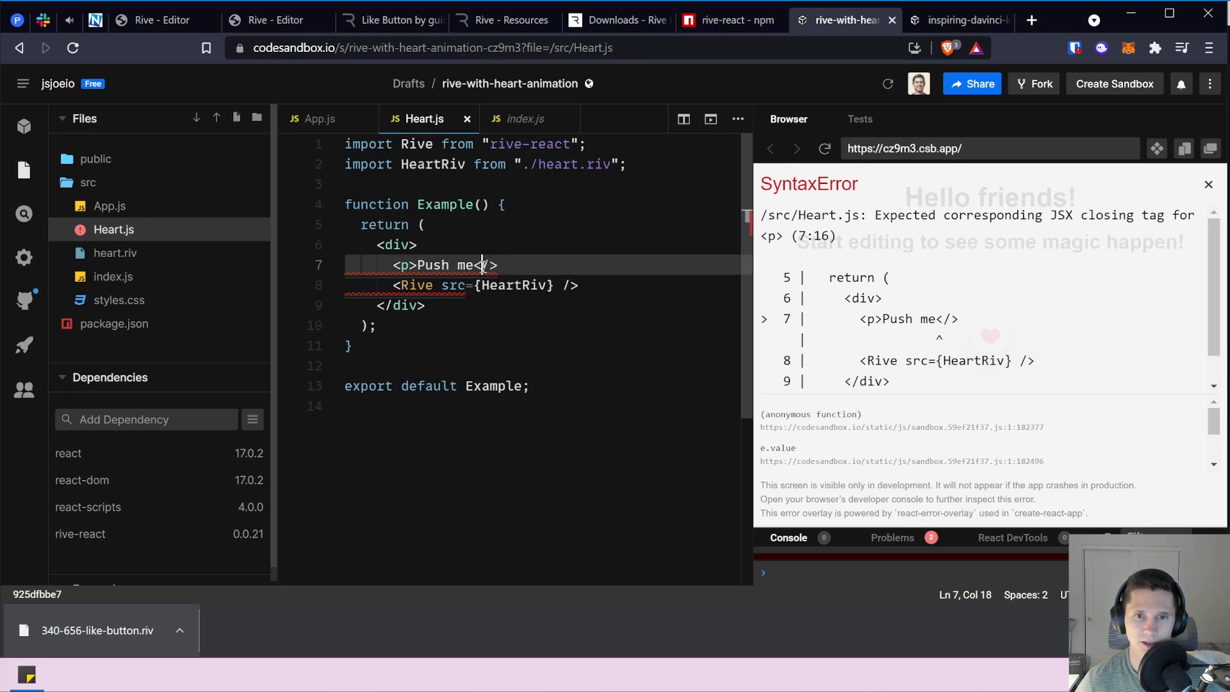
text(p)
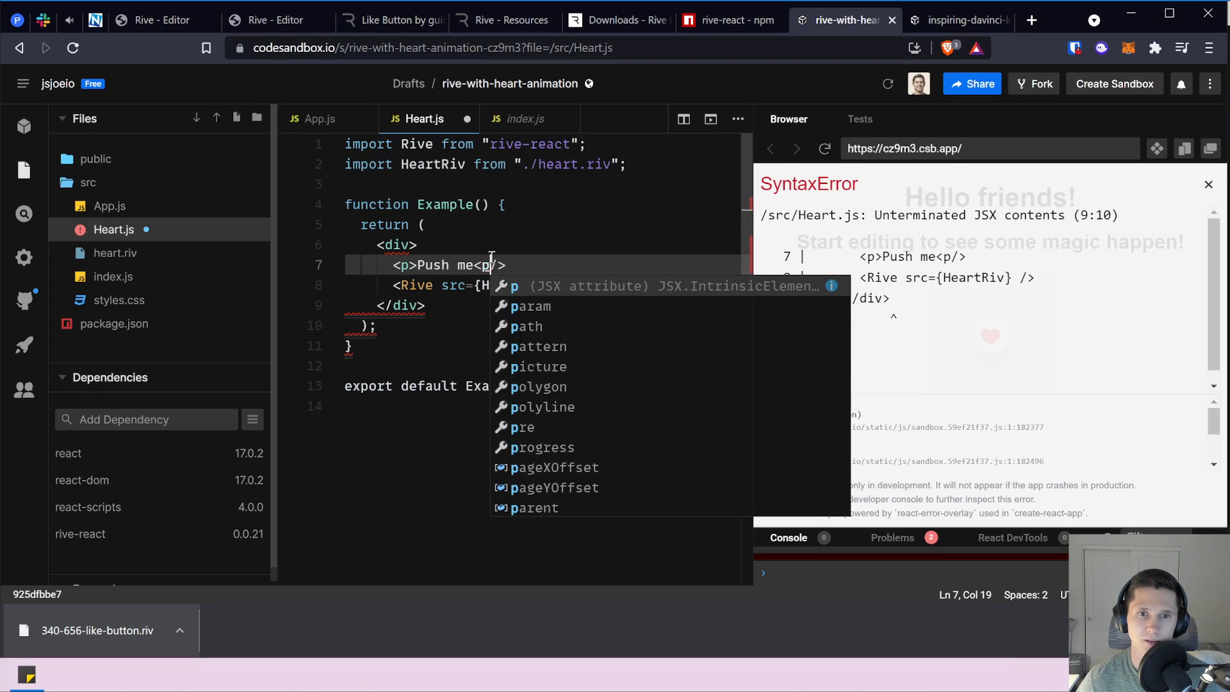
click(451, 235)
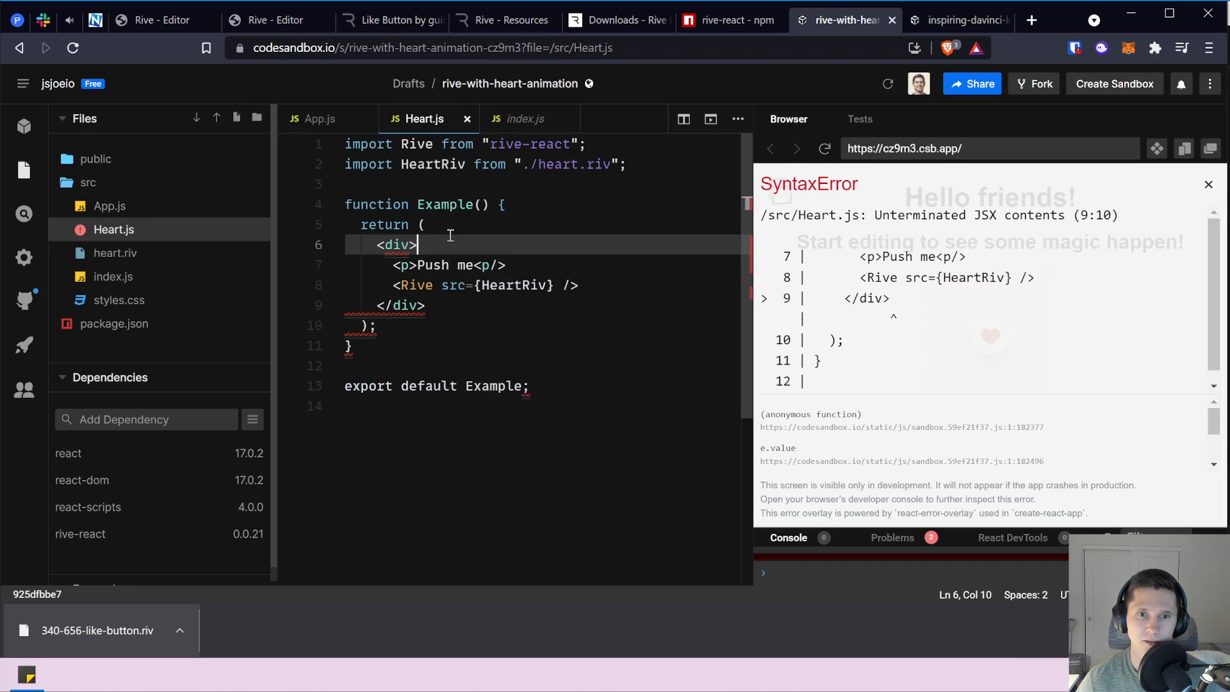
click(456, 310)
mouse_move(375, 322)
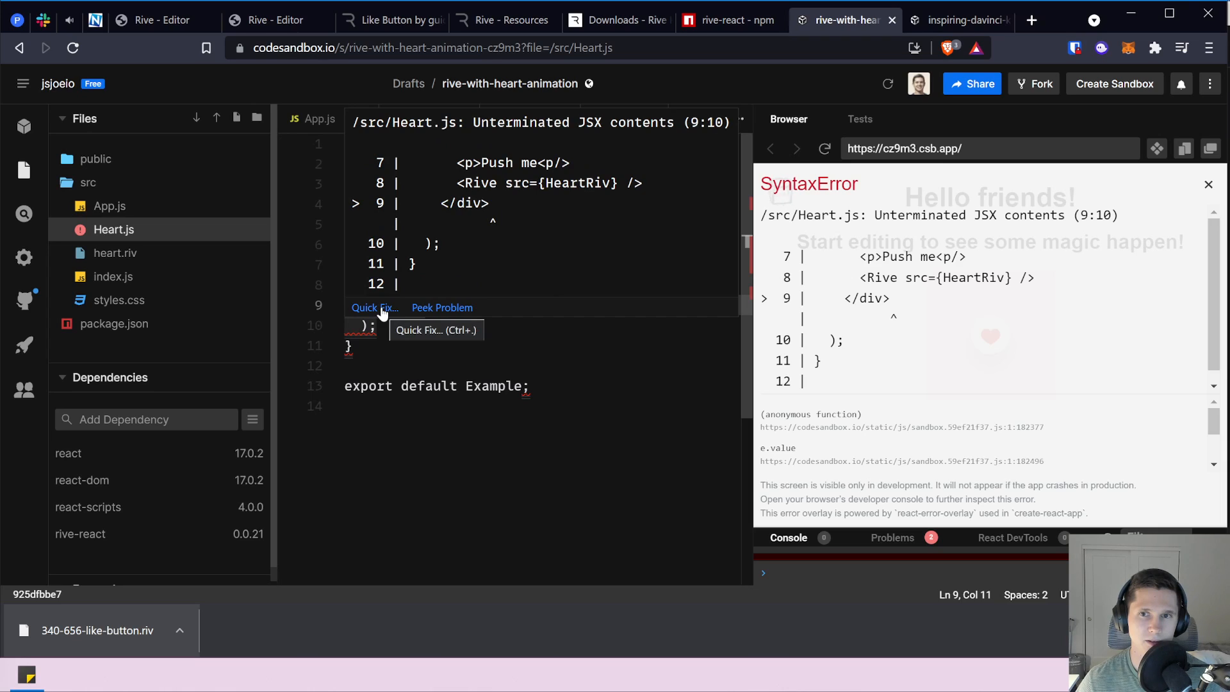
Remove the parentheses enclosing the returned div in Heart.js.
click(445, 333)
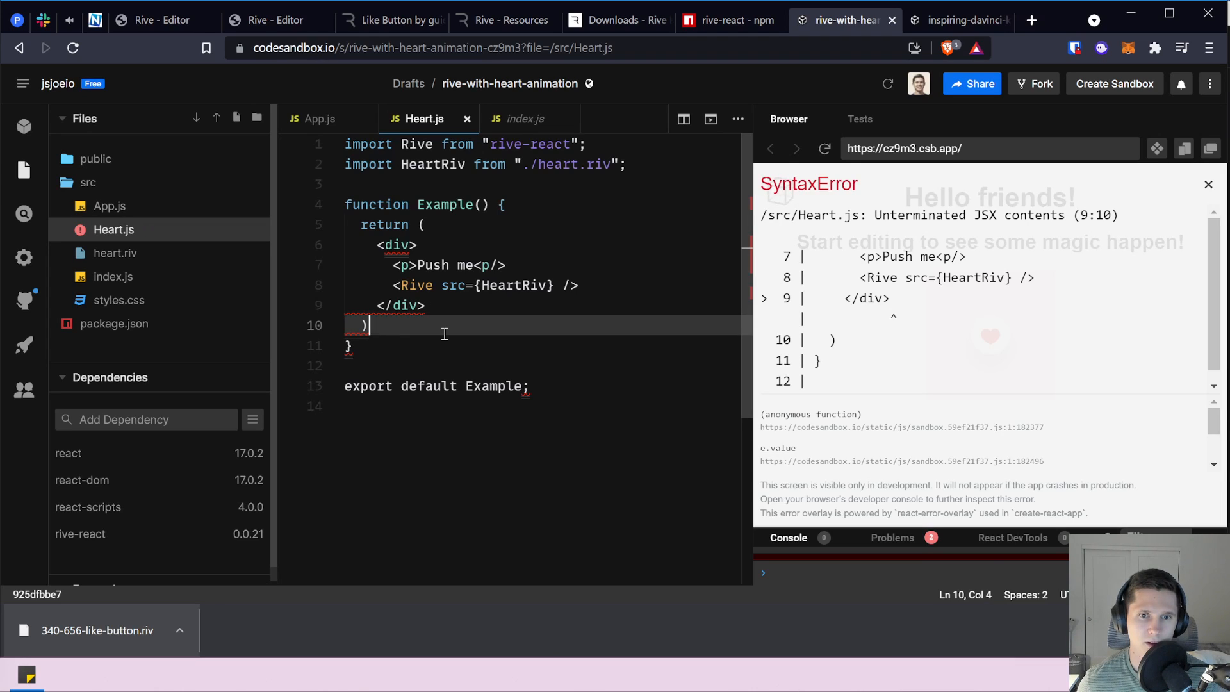
key(BackSpace)
key(BackSpace)
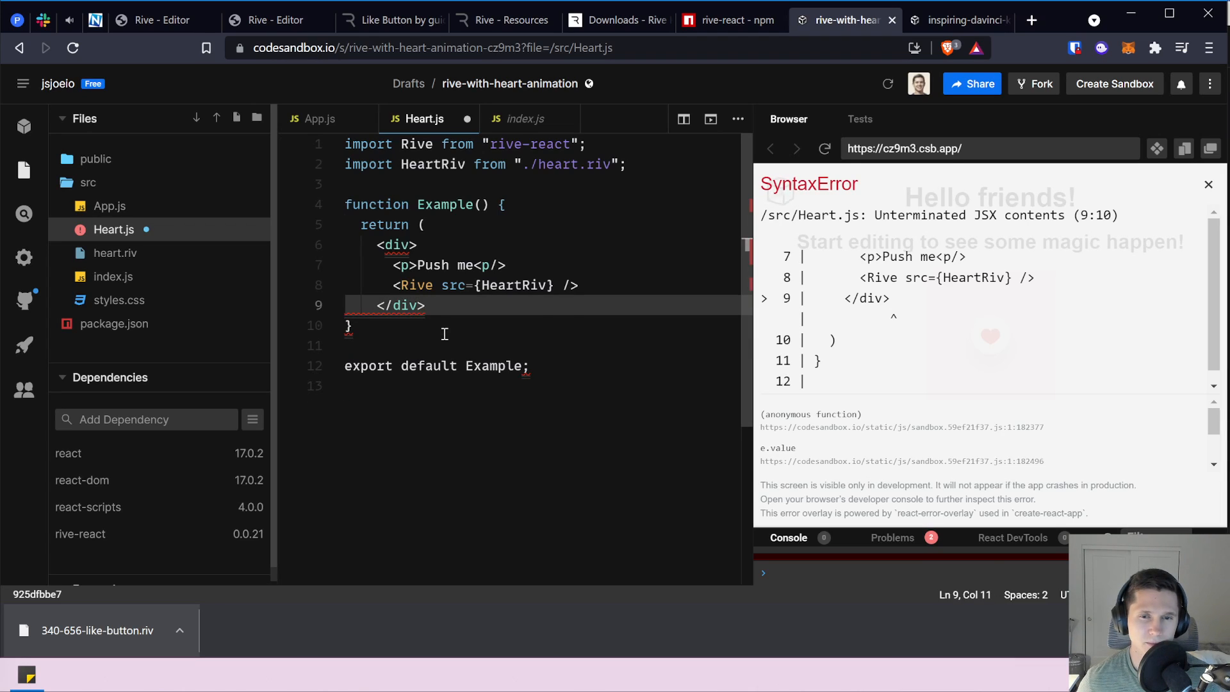
key(Up)
key(Up)
key(Down)
key(Down)
key(Down)
key(Up)
key(Up)
key(Up)
key(Up)
key(Up)
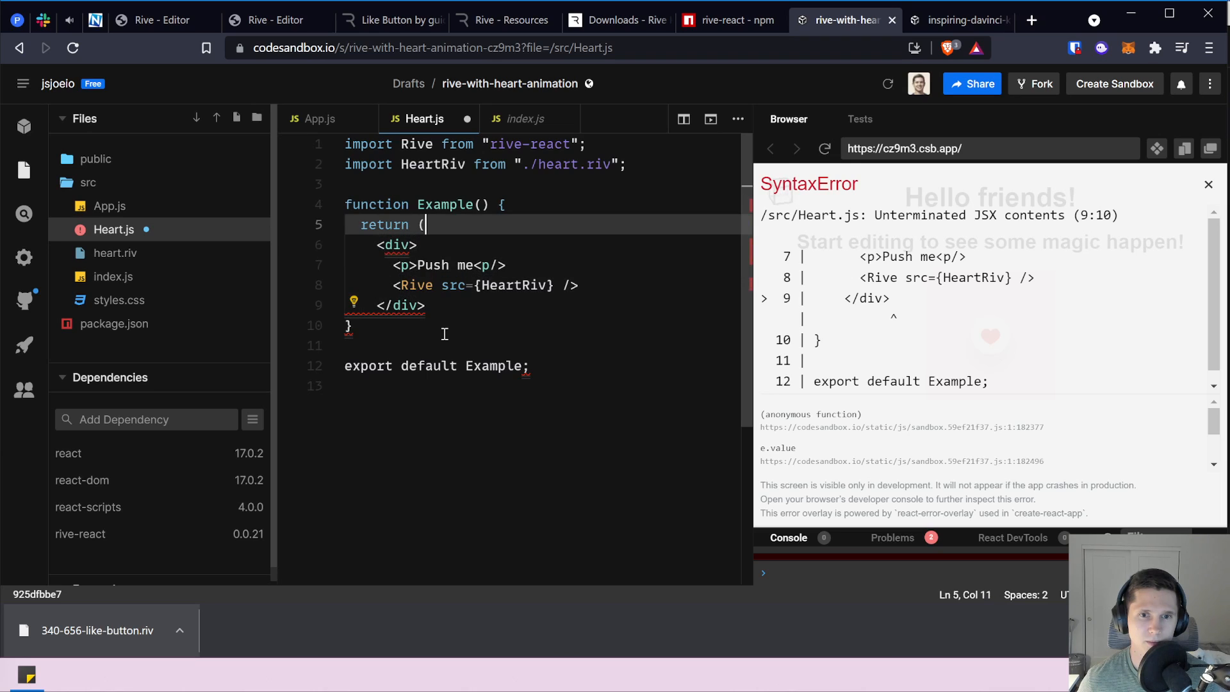
key(Down)
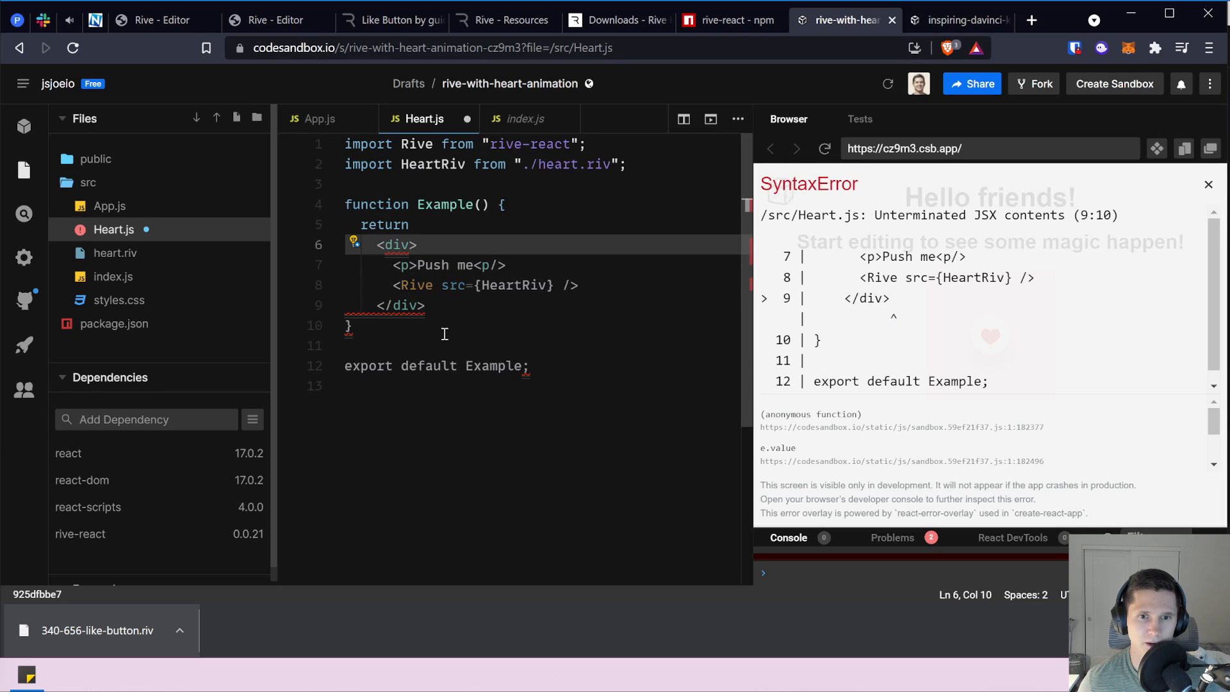
Insert a new empty div directly below the return keyword, with its closing tag on a separate line.
key(Up)
key(Return)
text(<d)
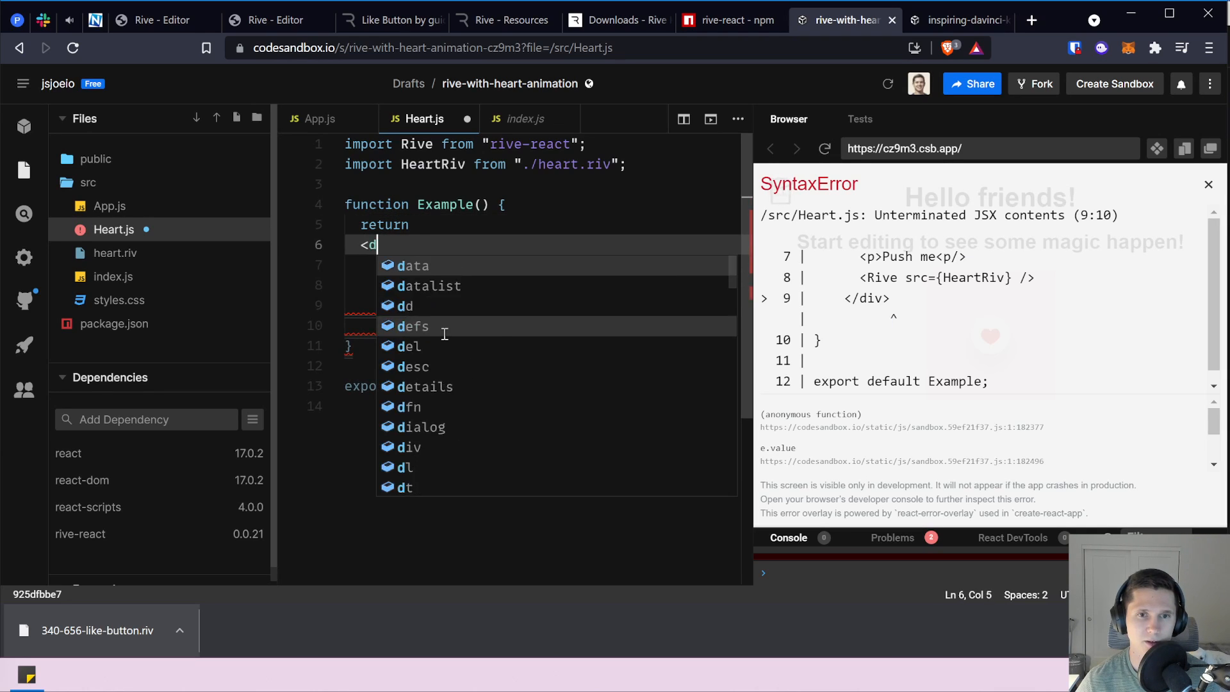
text(iv></div>)
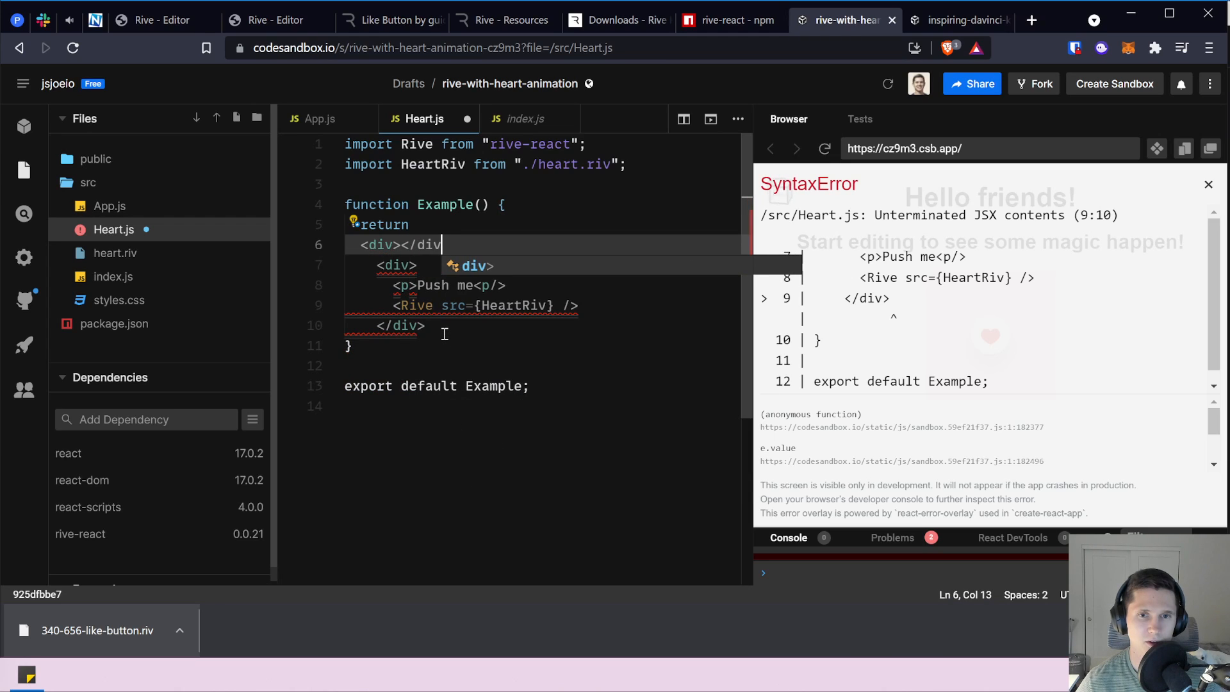
key(Left)
key(Left)
key(Left)
key(Left)
key(Left)
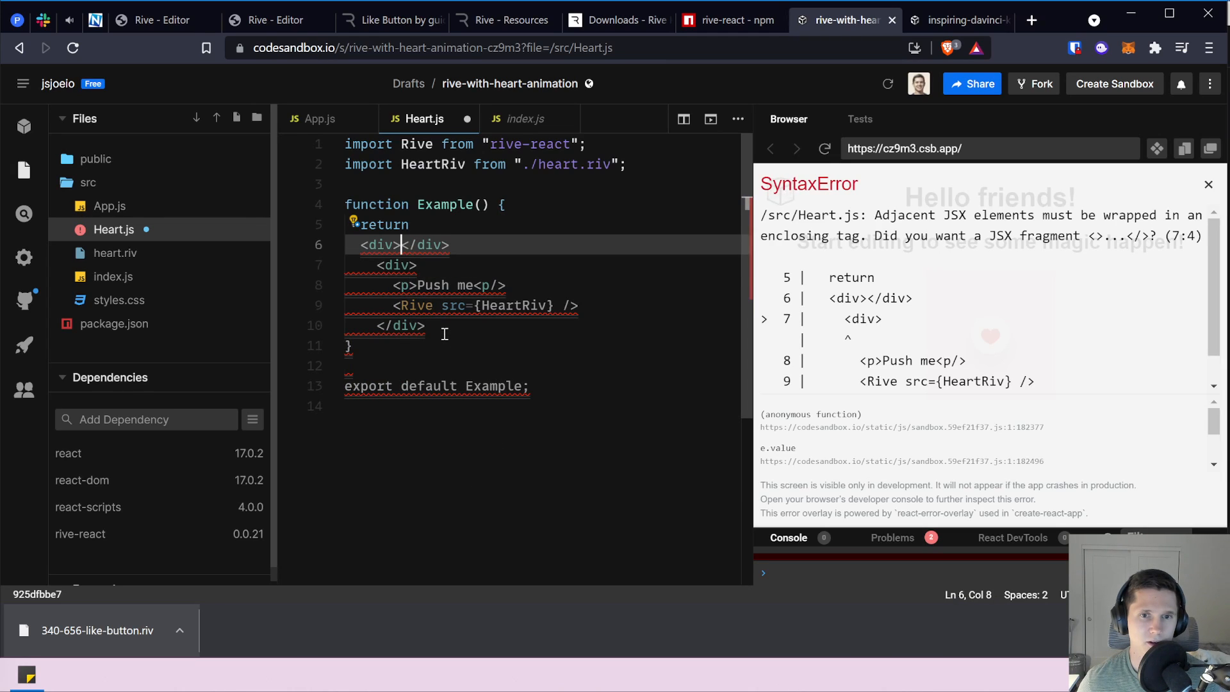
key(Return)
Delete the opening and closing tags of the old div around the paragraph and Rive element.
key(Down)
key(Down)
key(shift+End)
key(Delete)
key(Down)
key(Down)
key(Down)
key(shift+End)
key(Delete)
Add a properly closed paragraph reading "Push me" inside the new div.
key(Up)
key(Up)
key(Up)
key(Up)
key(Up)
text(<p>)
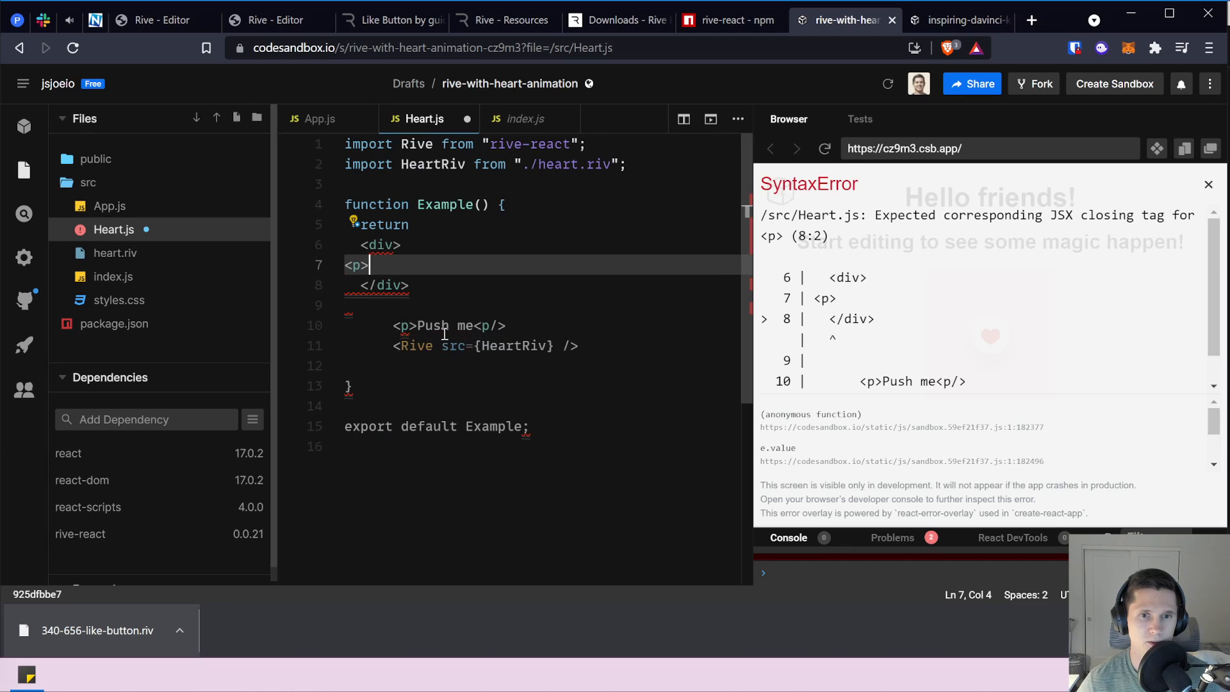
text(Push me</p>)
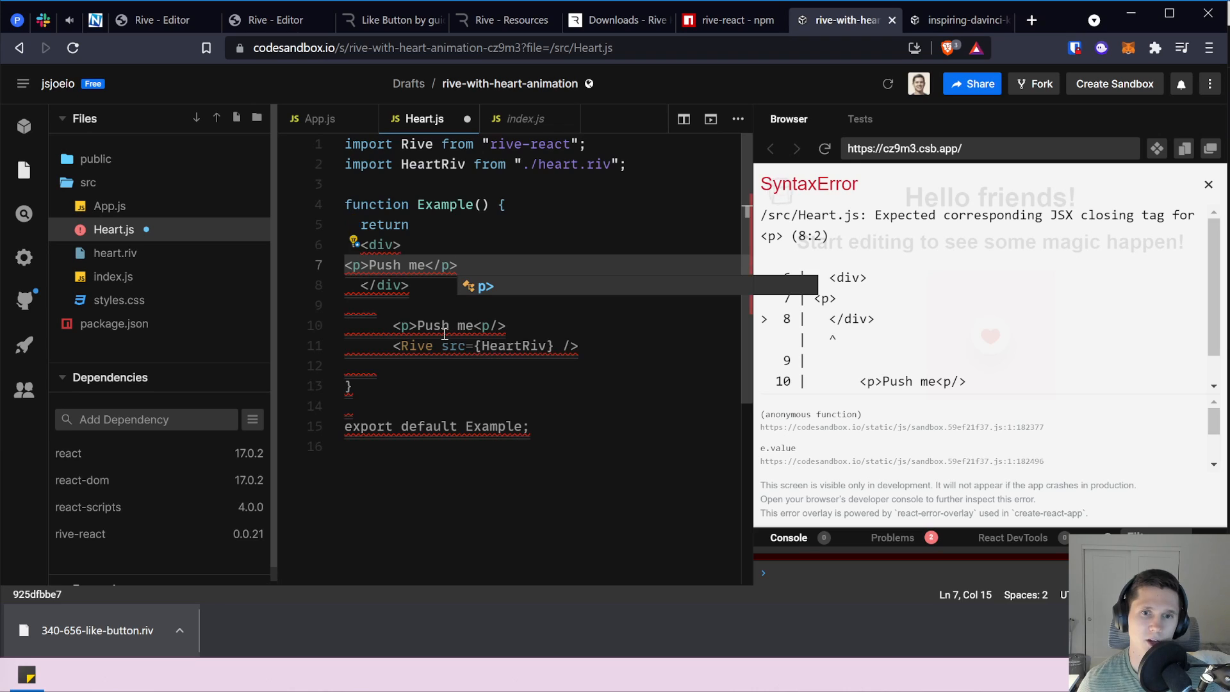
Delete the old malformed "Push me" paragraph line below the new div.
key(Return)
key(Down)
key(Down)
key(Down)
key(End)
key(shift+Home)
key(BackSpace)
key(BackSpace)
key(BackSpace)
key(BackSpace)
key(BackSpace)
key(BackSpace)
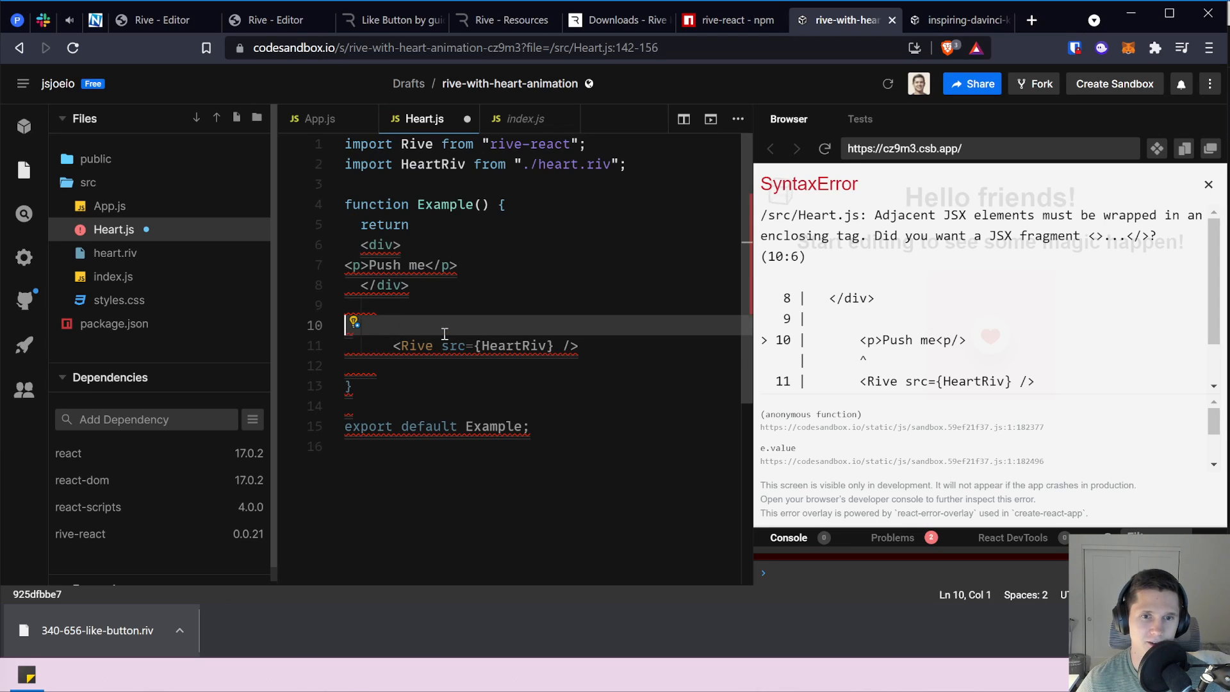
Move the <Rive src={HeartRiv} /> element into the new div under the paragraph and save Heart.js.
key(Right)
key(Right)
key(shift+End)
key(ctrl+x)
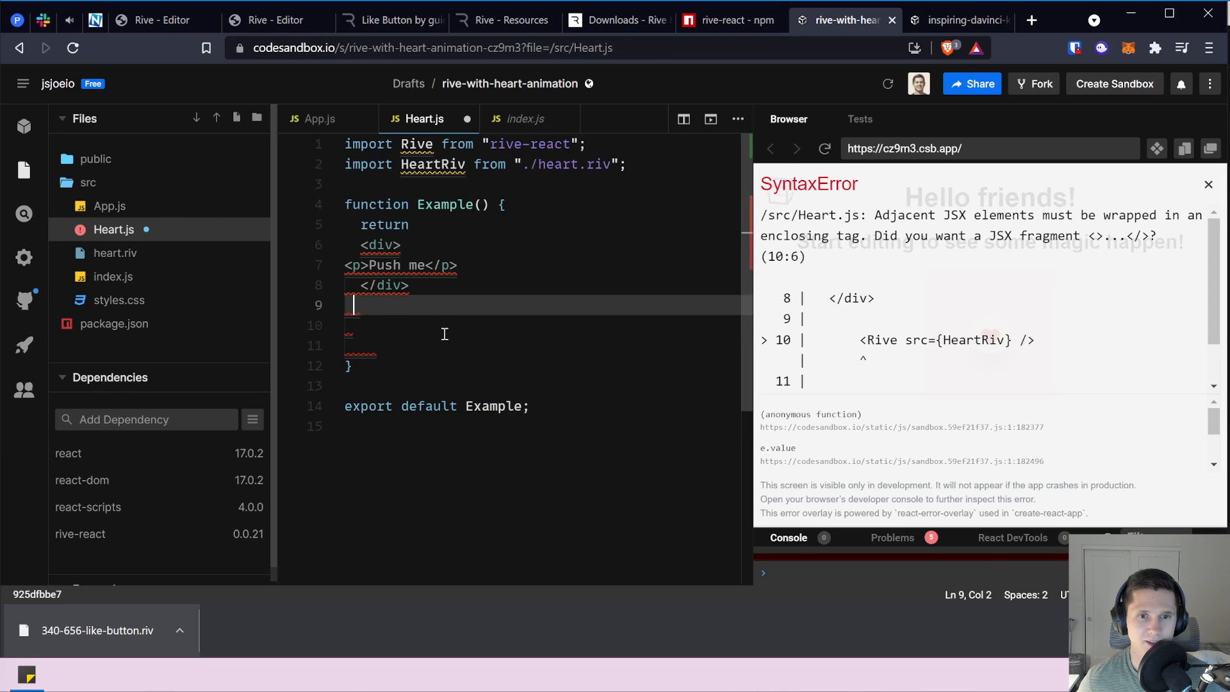
key(Up)
key(Up)
key(Up)
key(End)
key(Return)
key(ctrl+v)
key(ctrl+s)
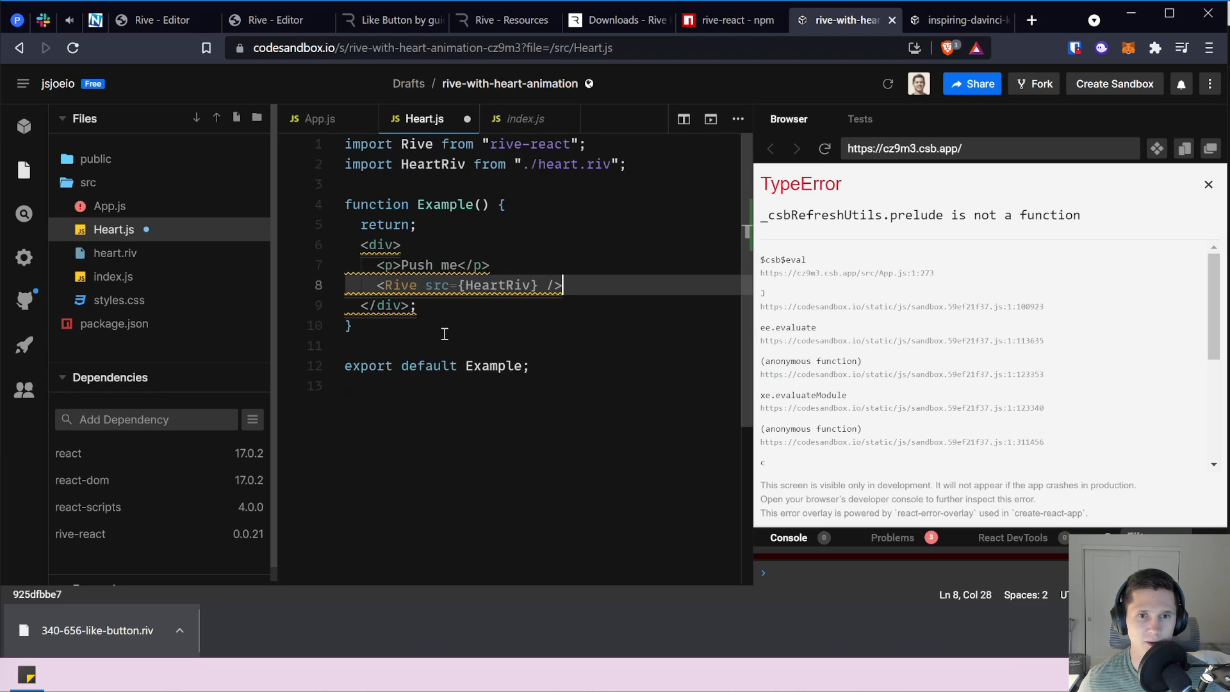
Replace the semicolon after return with an opening parenthesis, close it after the div with ");", and save Heart.js.
click(474, 264)
click(464, 230)
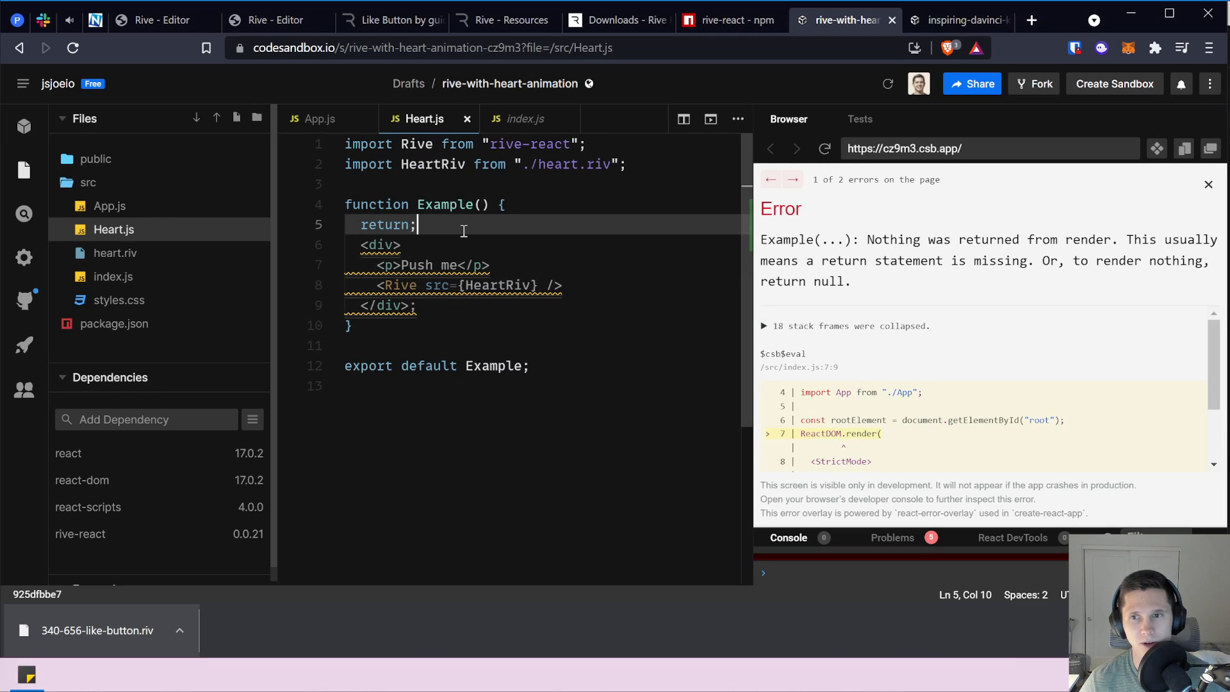
key(BackSpace)
text(()
key(Right)
key(BackSpace)
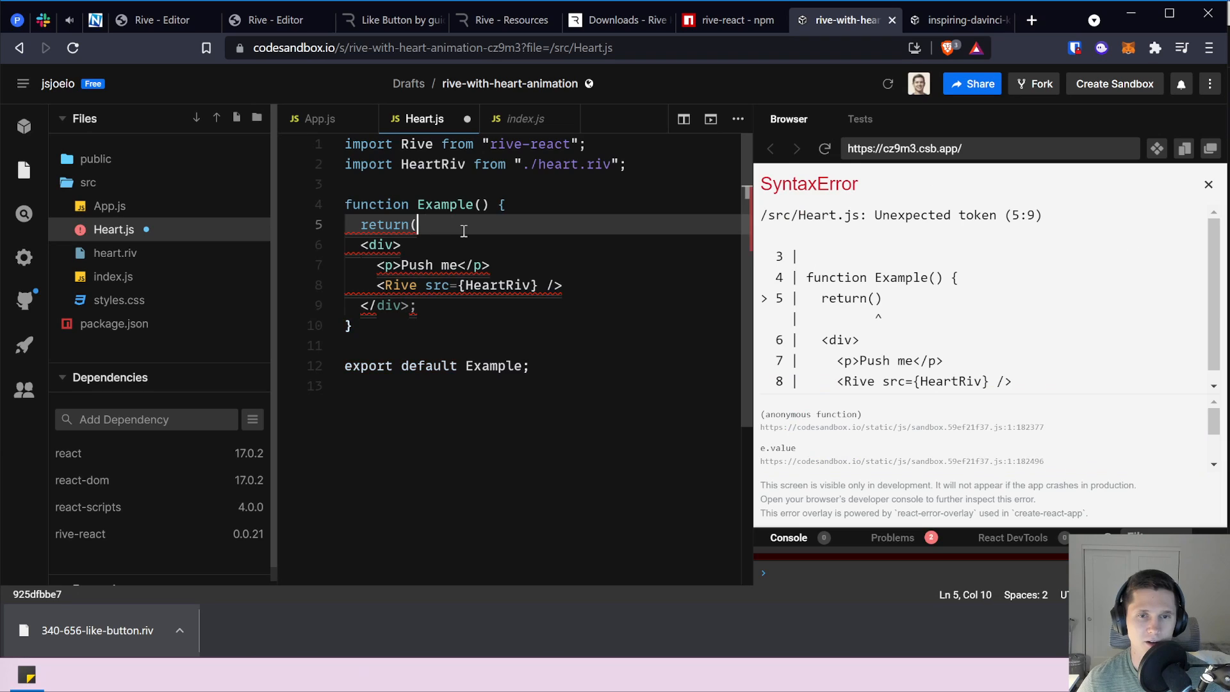
key(Down)
key(Down)
key(Down)
key(Down)
key(BackSpace)
text();)
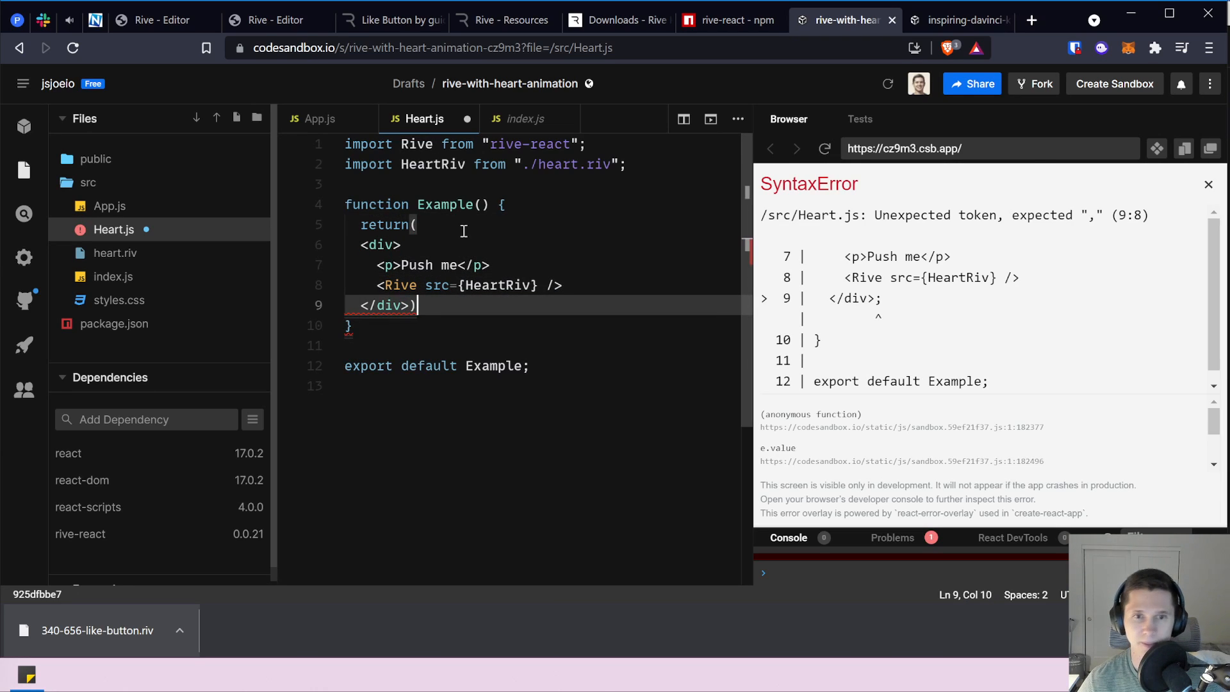
key(ctrl+s)
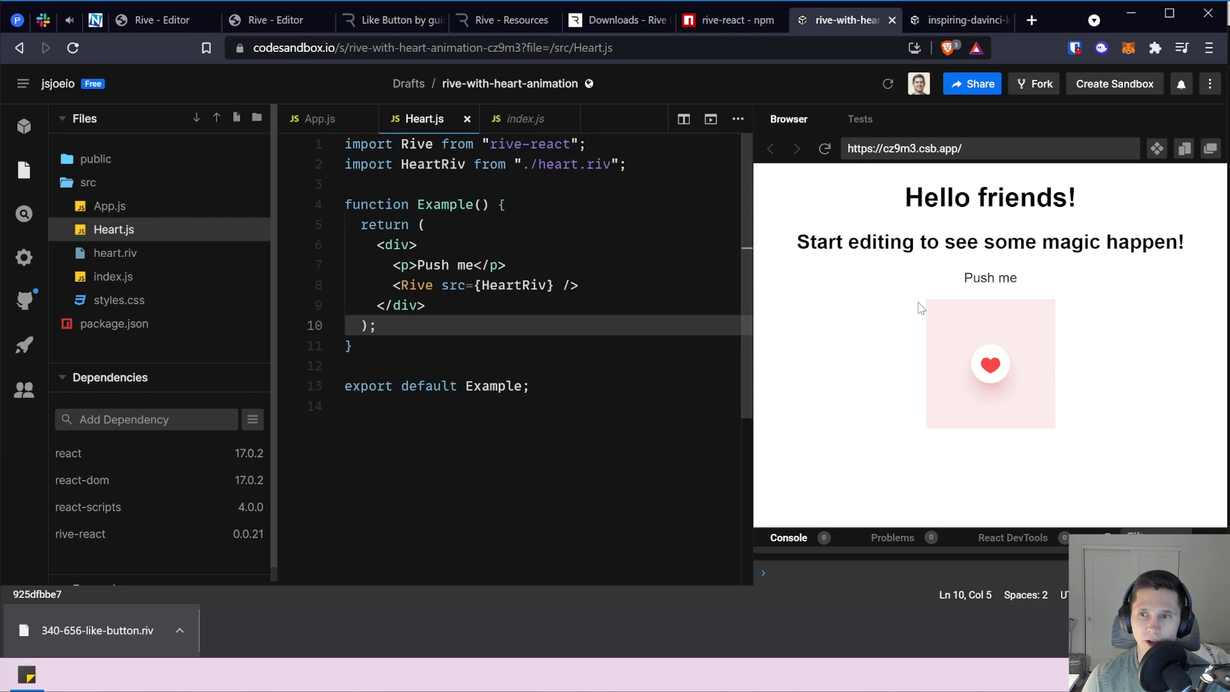
Change the paragraph text above the Rive element to "Click on the like button" and save Heart.js.
double_click(970, 277)
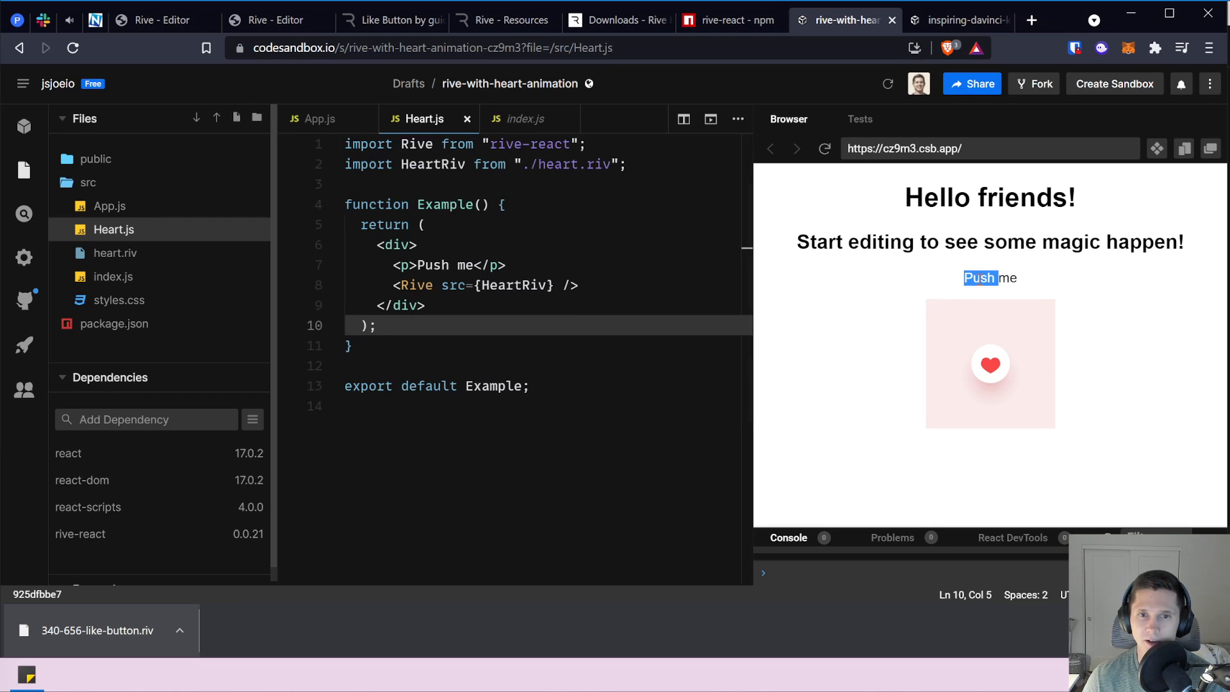
double_click(476, 265)
text(t)
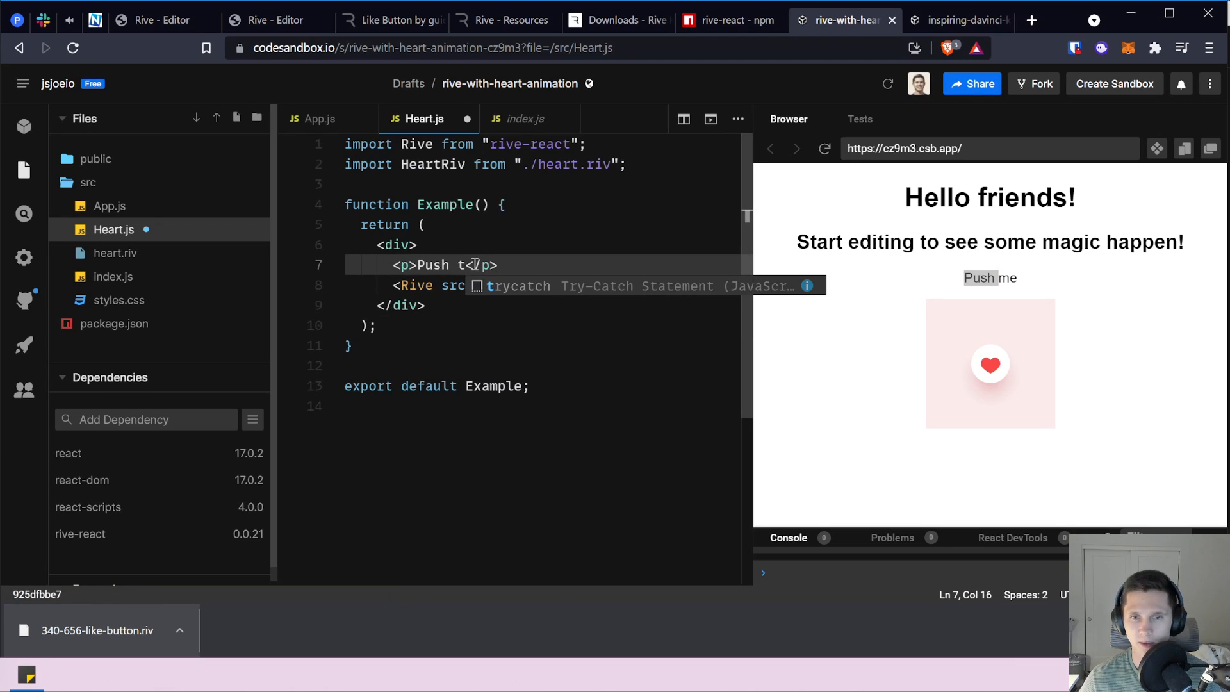
key(BackSpace)
key(BackSpace)
key(BackSpace)
key(BackSpace)
key(BackSpace)
key(BackSpace)
text(Click on the like button)
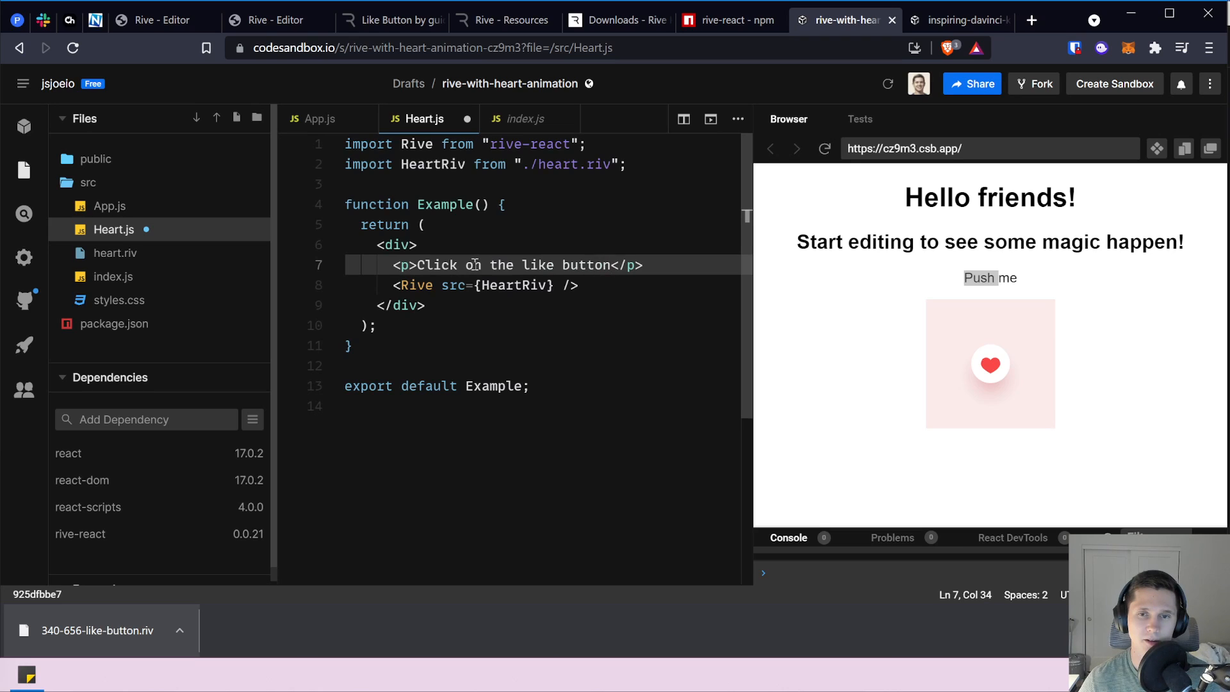
key(ctrl+s)
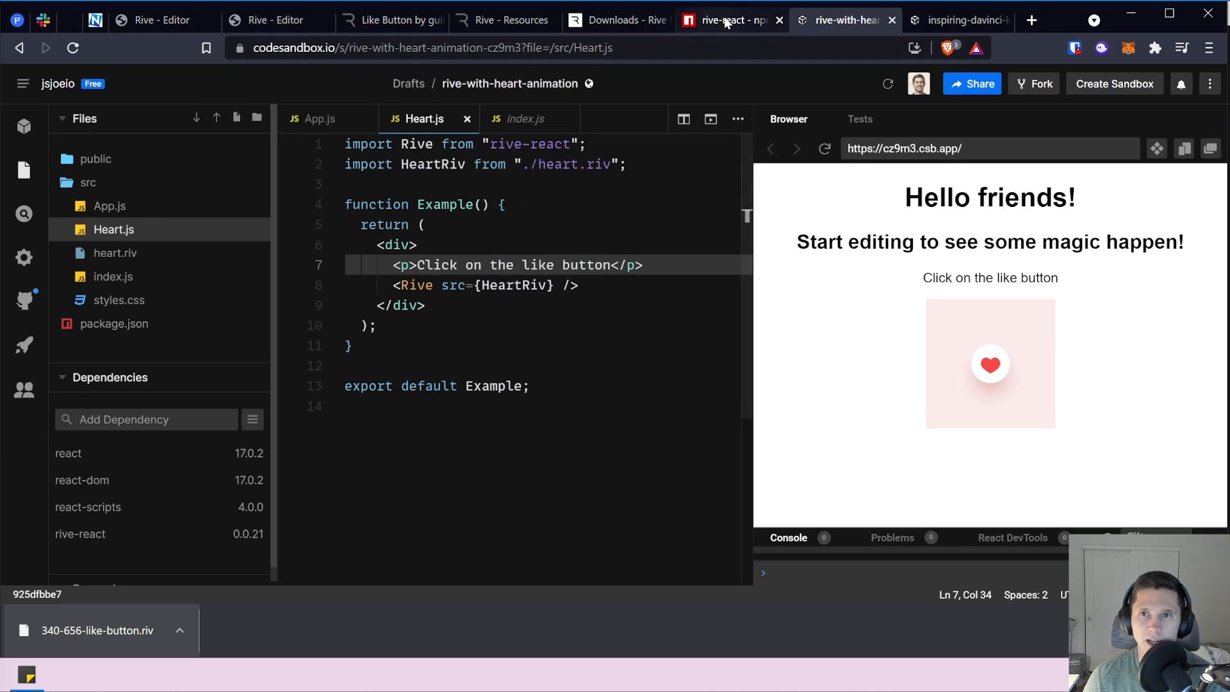
Review the useRive example and the riveParams options on the rive-react npm page.
click(730, 20)
scroll(354, 385, down, 3)
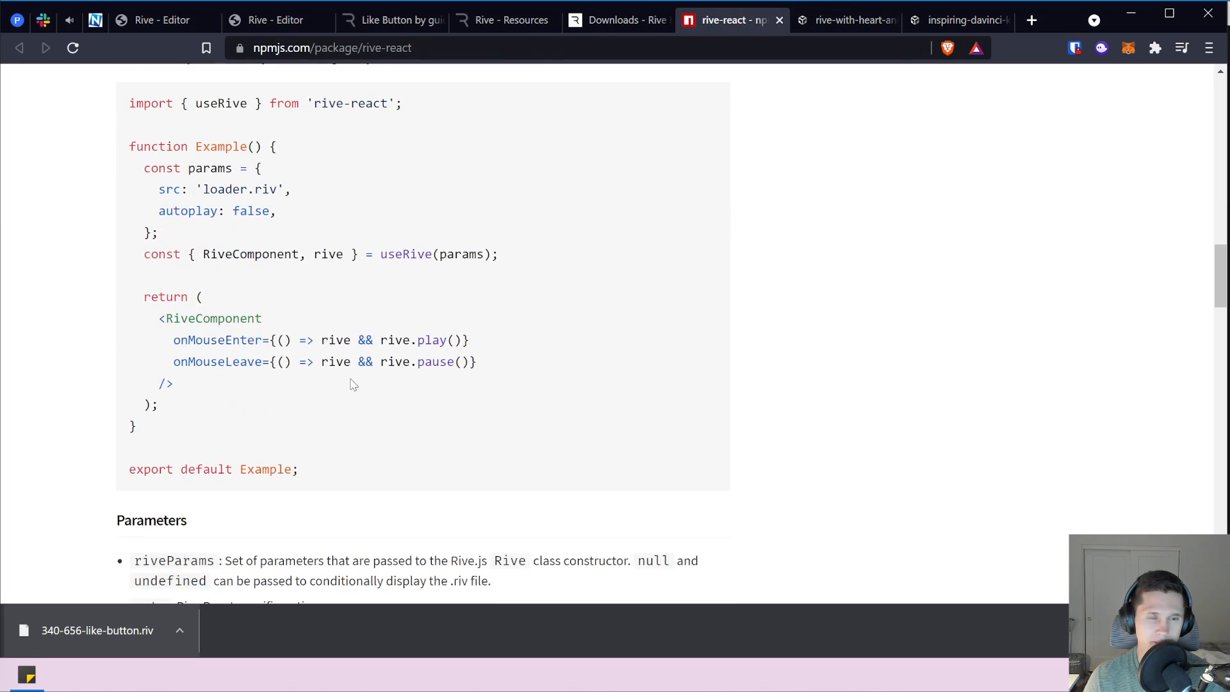
scroll(354, 385, down, 10)
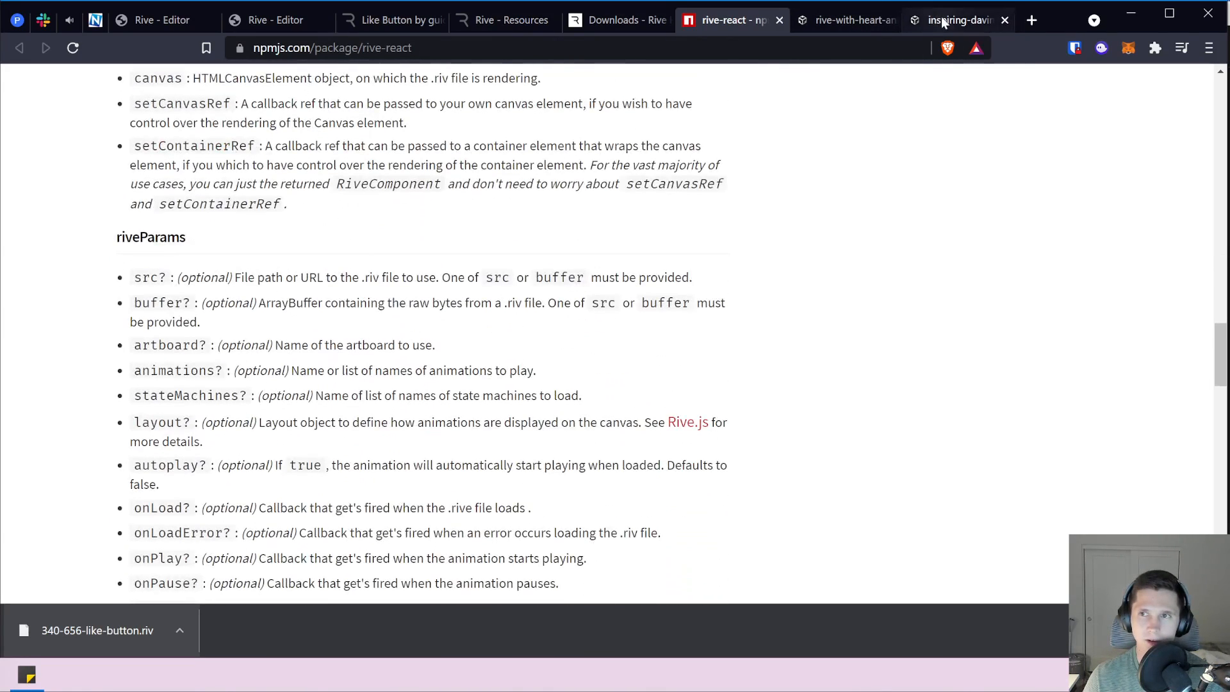
Switch to the inspiring-davinci reference sandbox, review Example.js, and toggle the smiley switch on and off in its preview.
click(942, 21)
scroll(427, 316, down, 4)
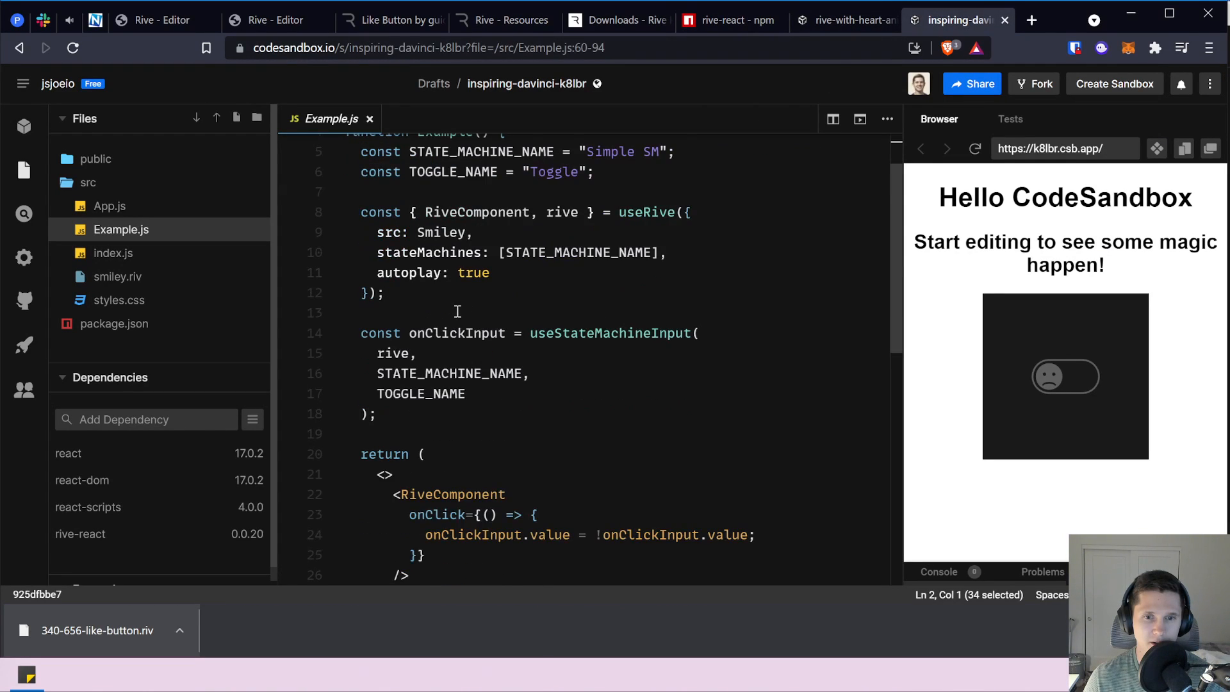
scroll(458, 311, up, 4)
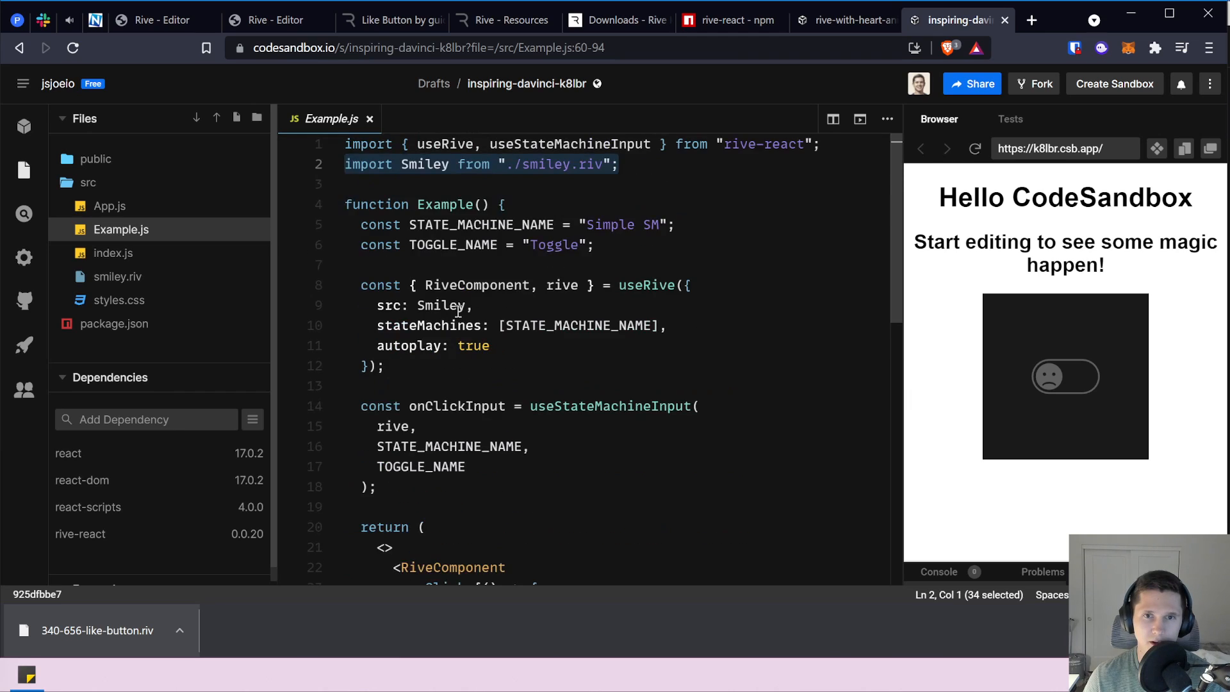
click(1037, 379)
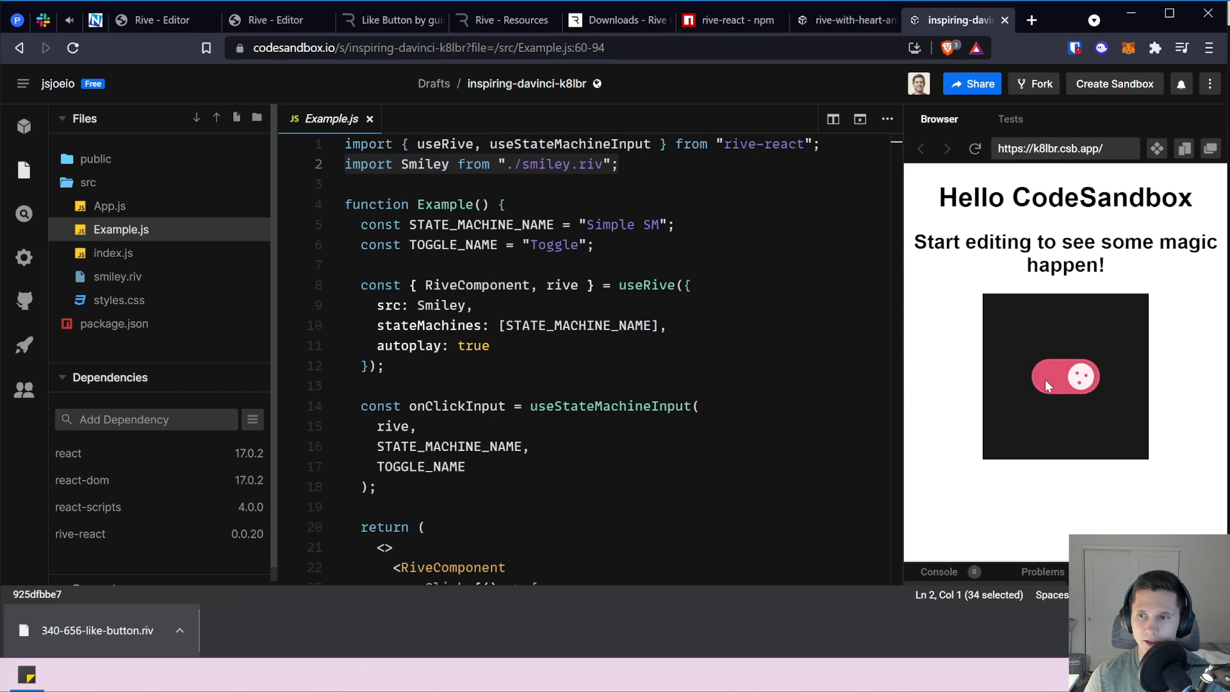
click(1044, 378)
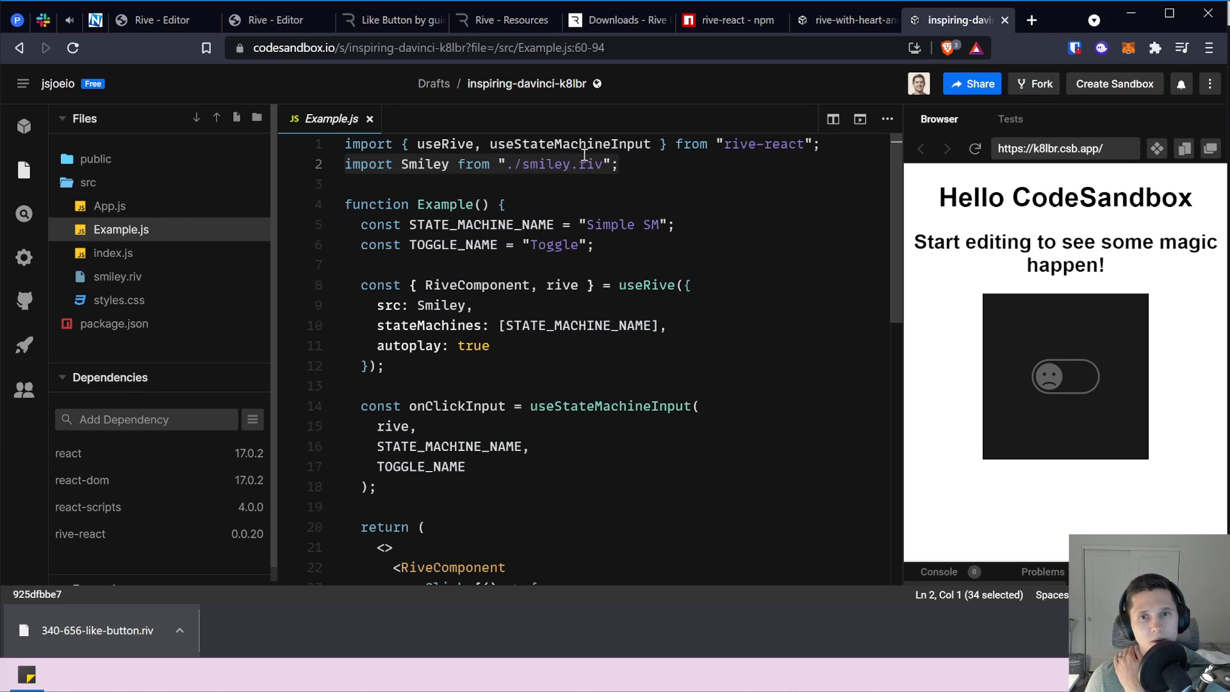
Examine the STATE_MACHINE_NAME and TOGGLE_NAME constants in the reference sandbox's Example.js.
click(564, 171)
click(602, 224)
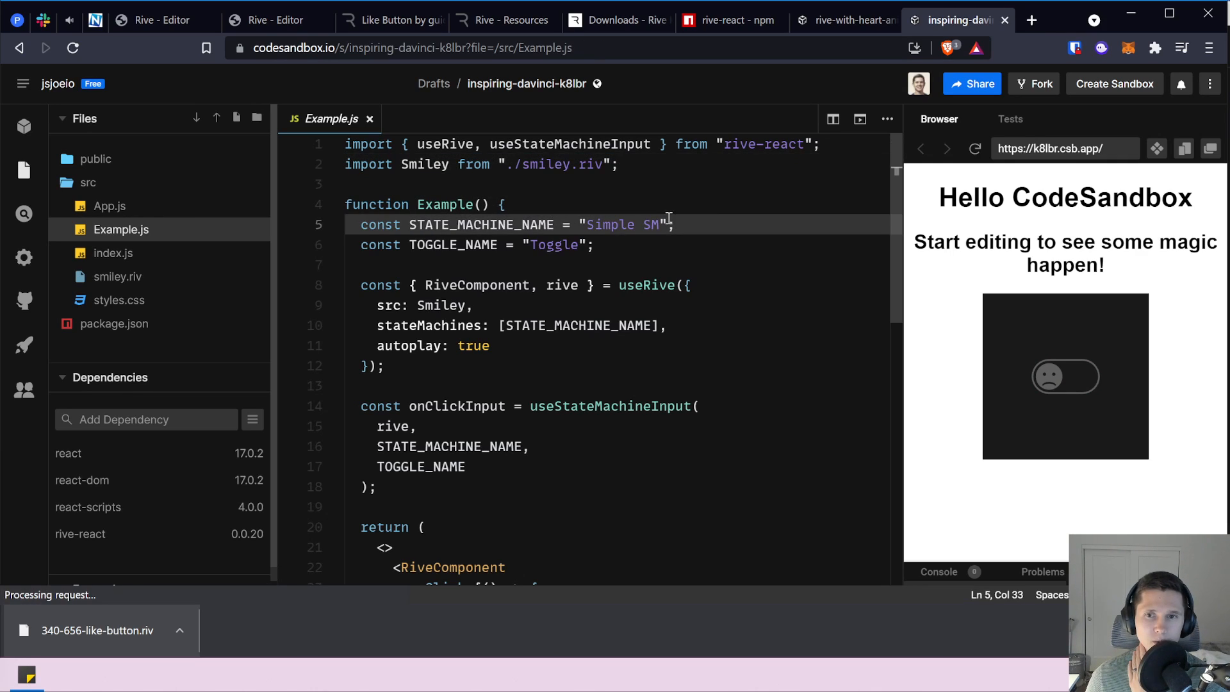
drag(702, 228, 359, 224)
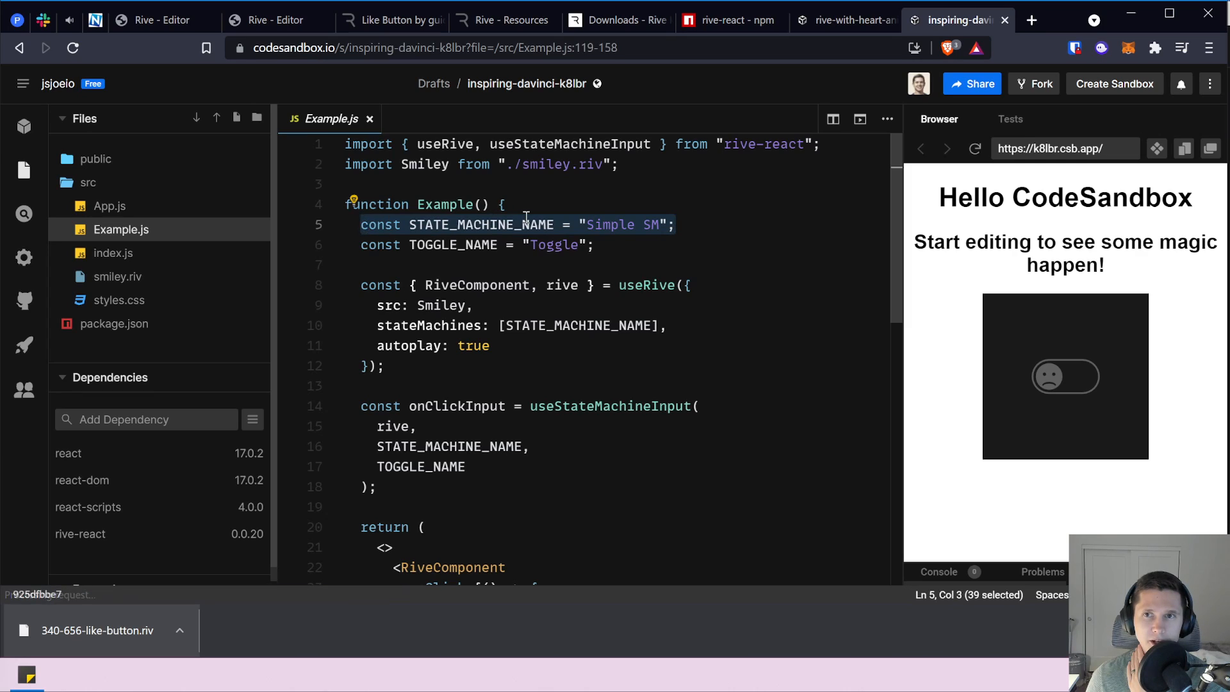
click(584, 224)
drag(585, 224, 661, 220)
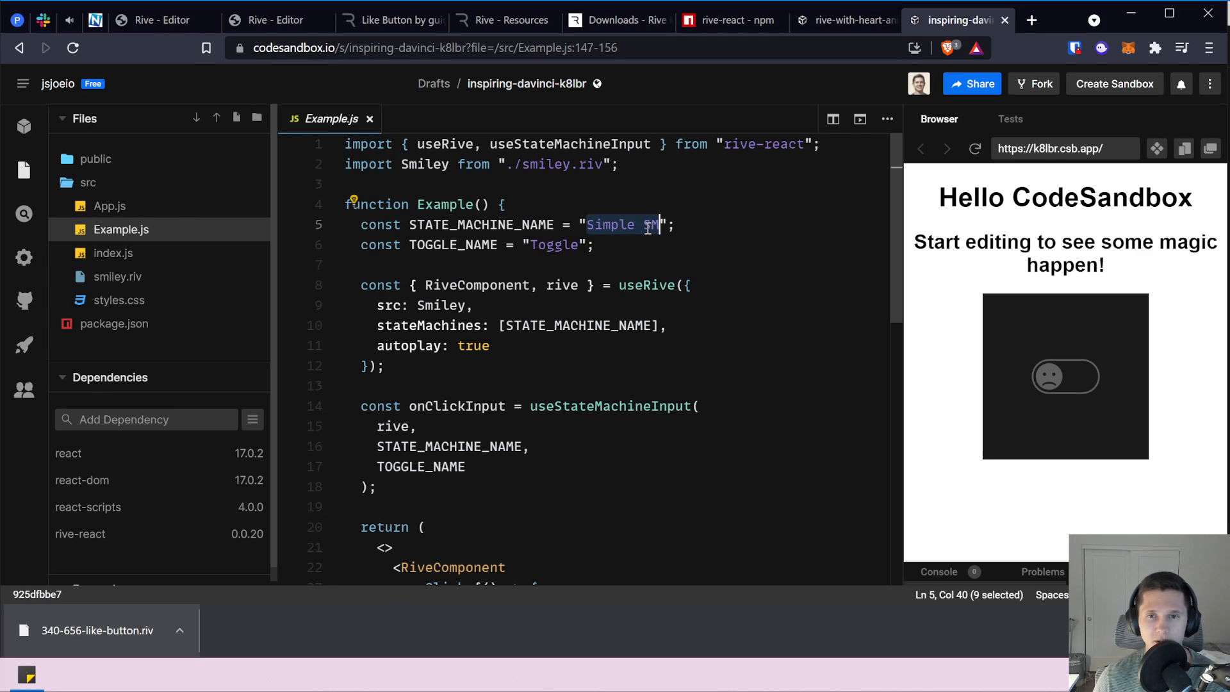
click(659, 224)
drag(659, 224, 603, 225)
click(619, 246)
key(shift+Home)
key(shift+Home)
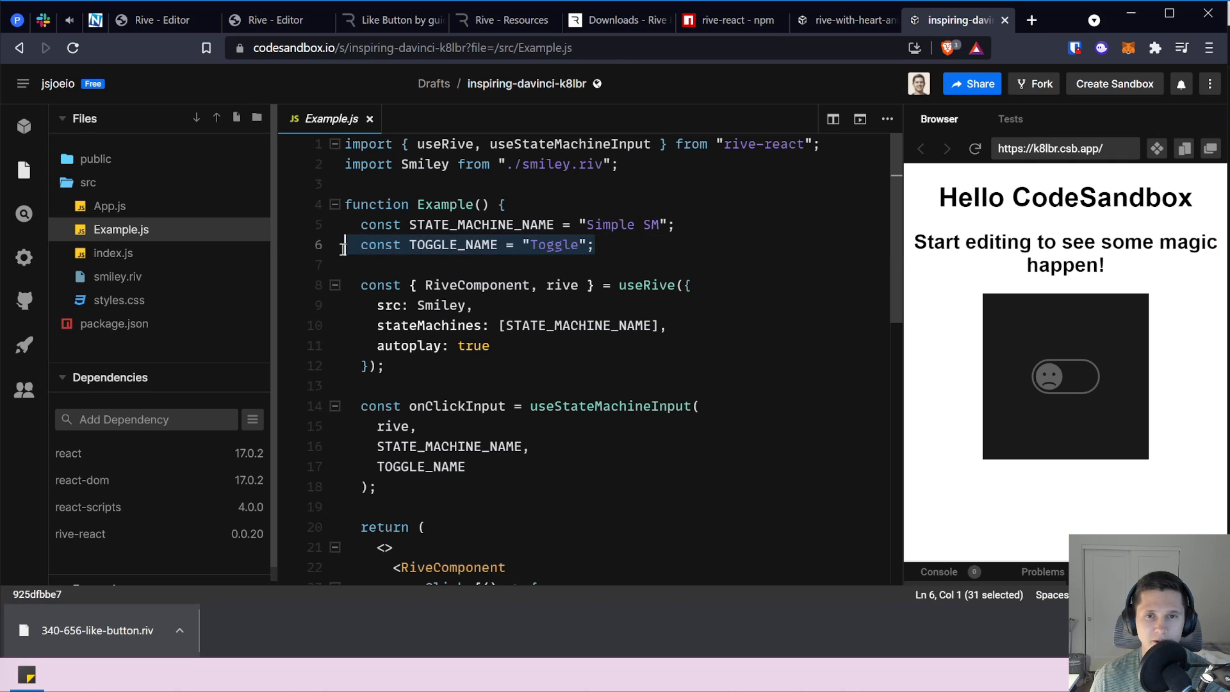
click(613, 245)
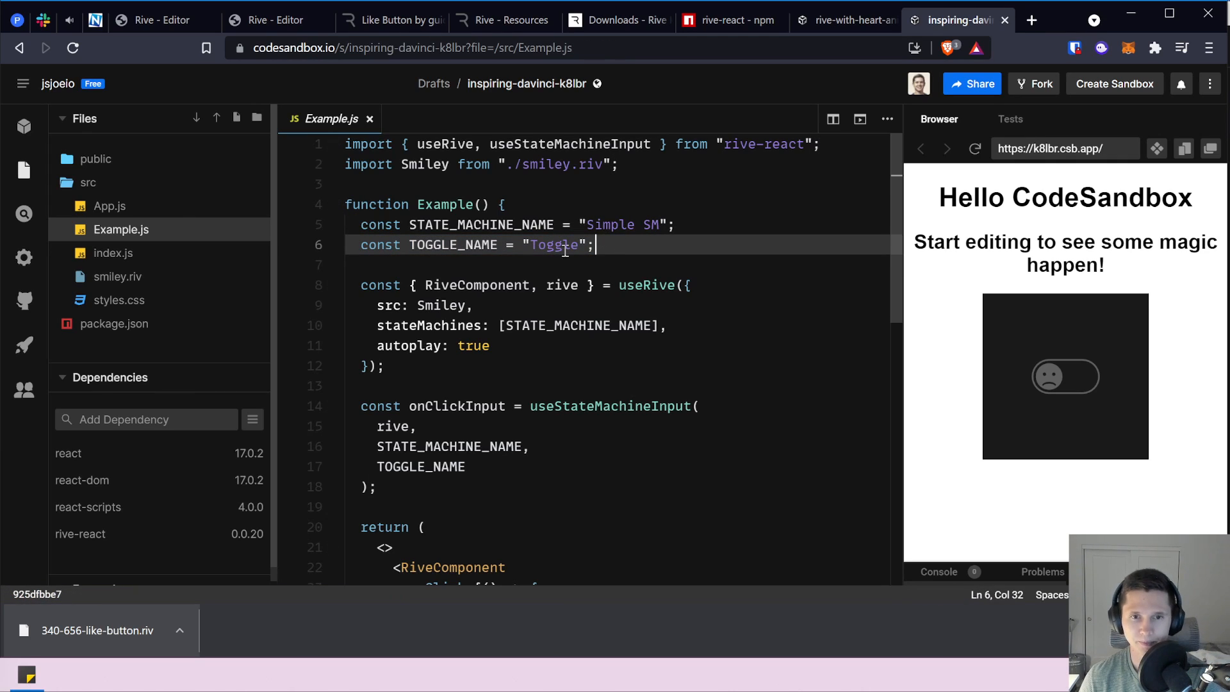
Examine the useRive options and the arguments passed to useStateMachineInput in the reference sandbox's Example.js.
double_click(633, 287)
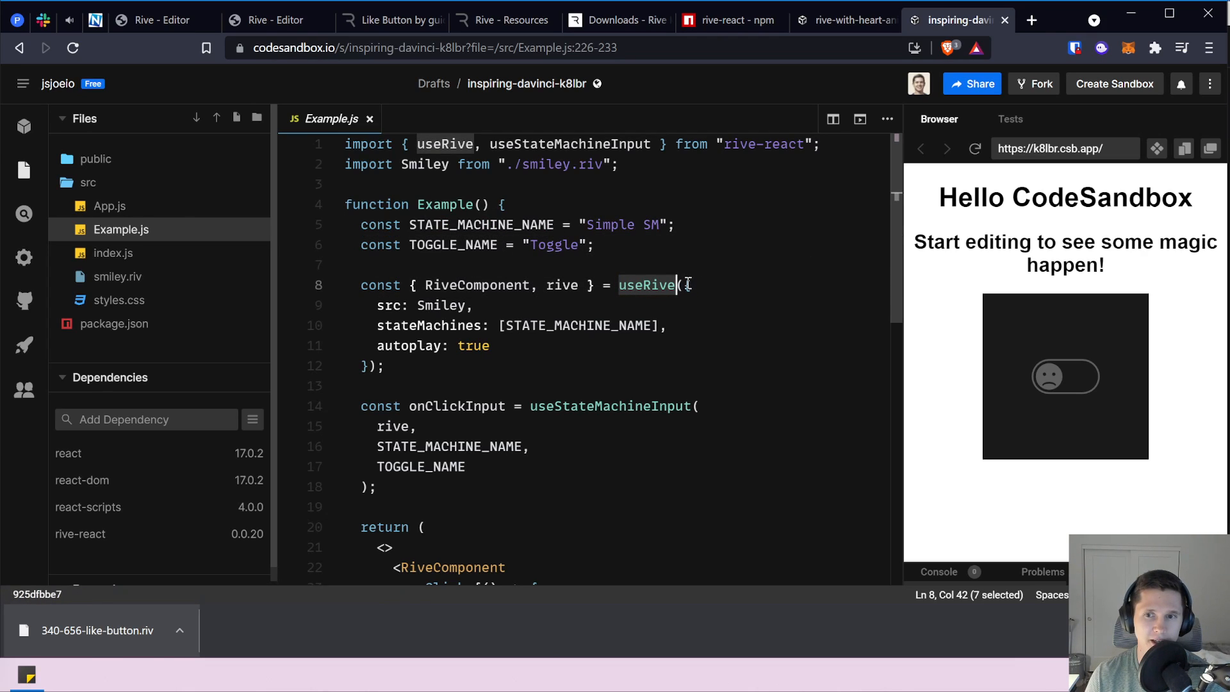
drag(686, 284, 371, 365)
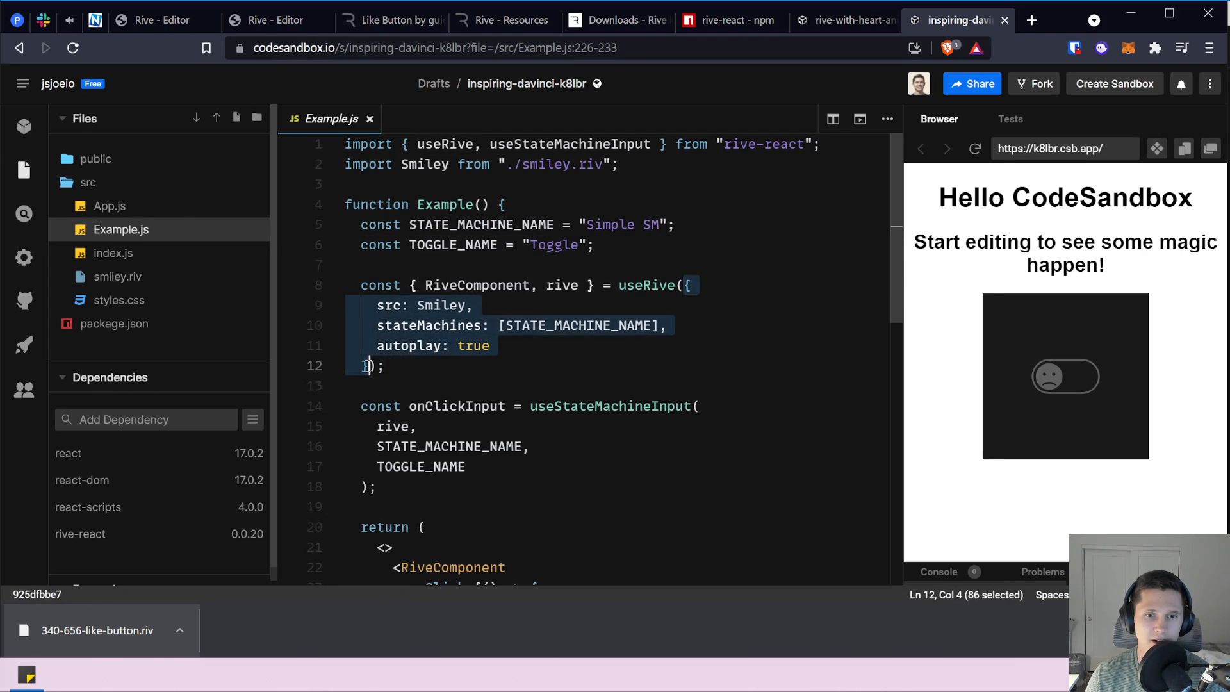
click(436, 326)
drag(378, 304, 459, 306)
drag(378, 328, 710, 326)
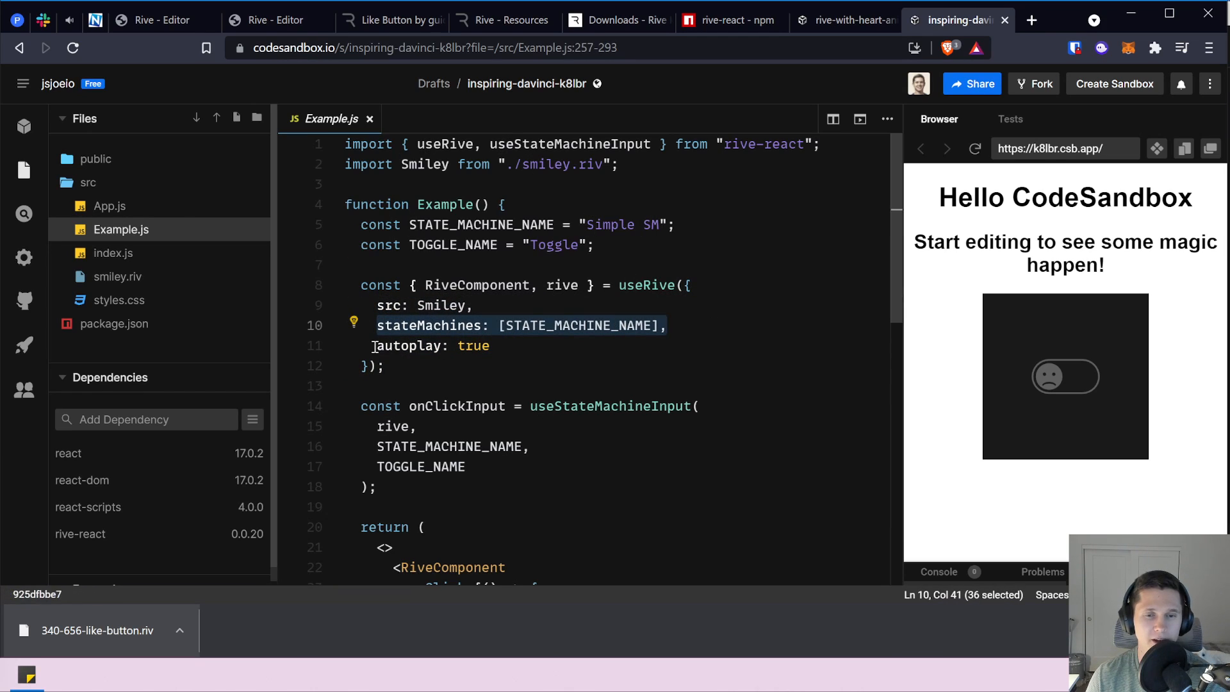
drag(374, 346, 494, 346)
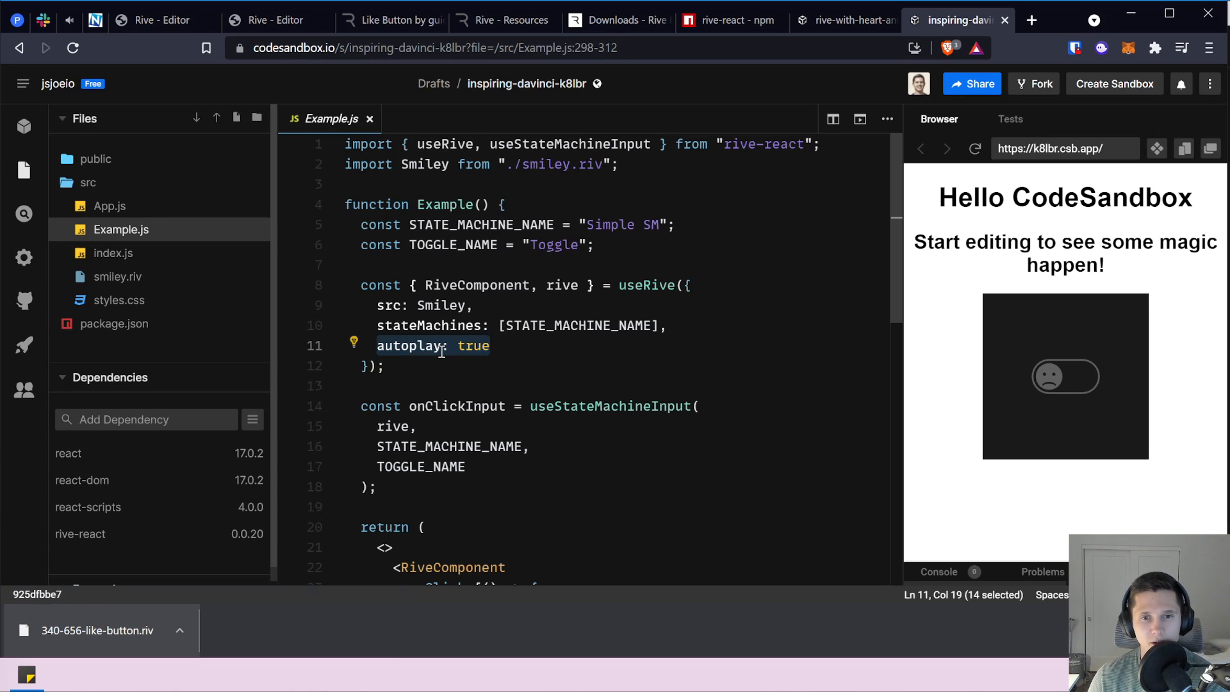
scroll(473, 324, down, 1)
double_click(534, 333)
double_click(402, 353)
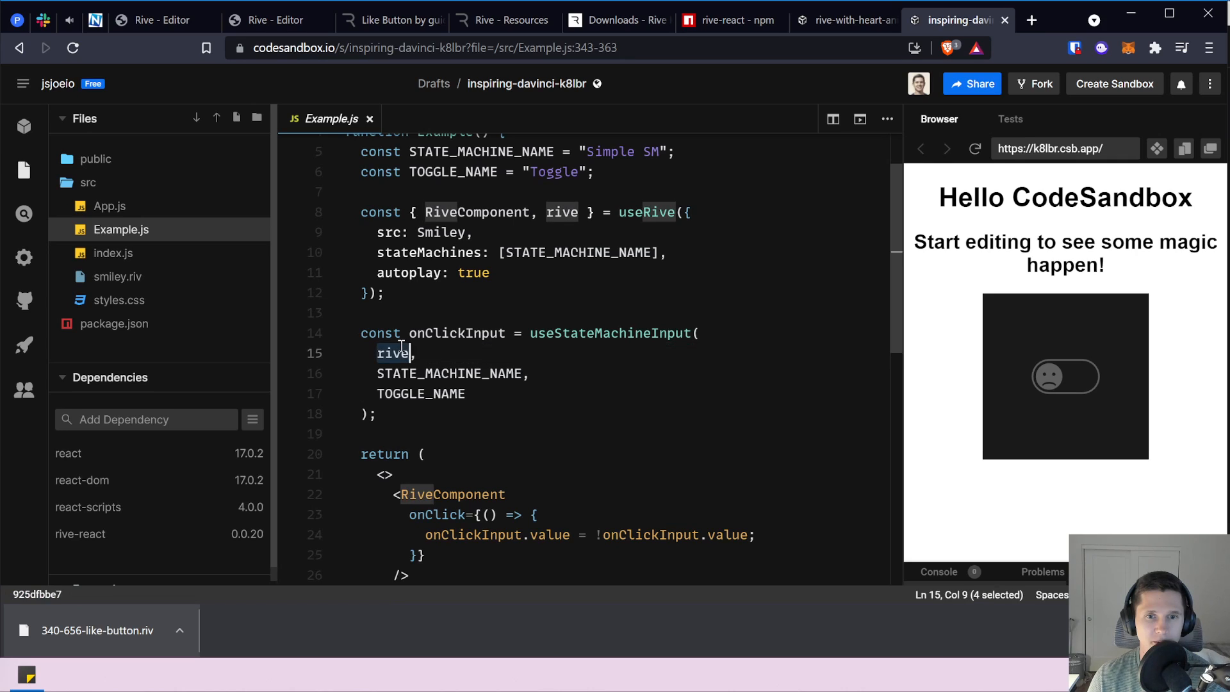
double_click(412, 374)
double_click(403, 393)
scroll(438, 402, down, 3)
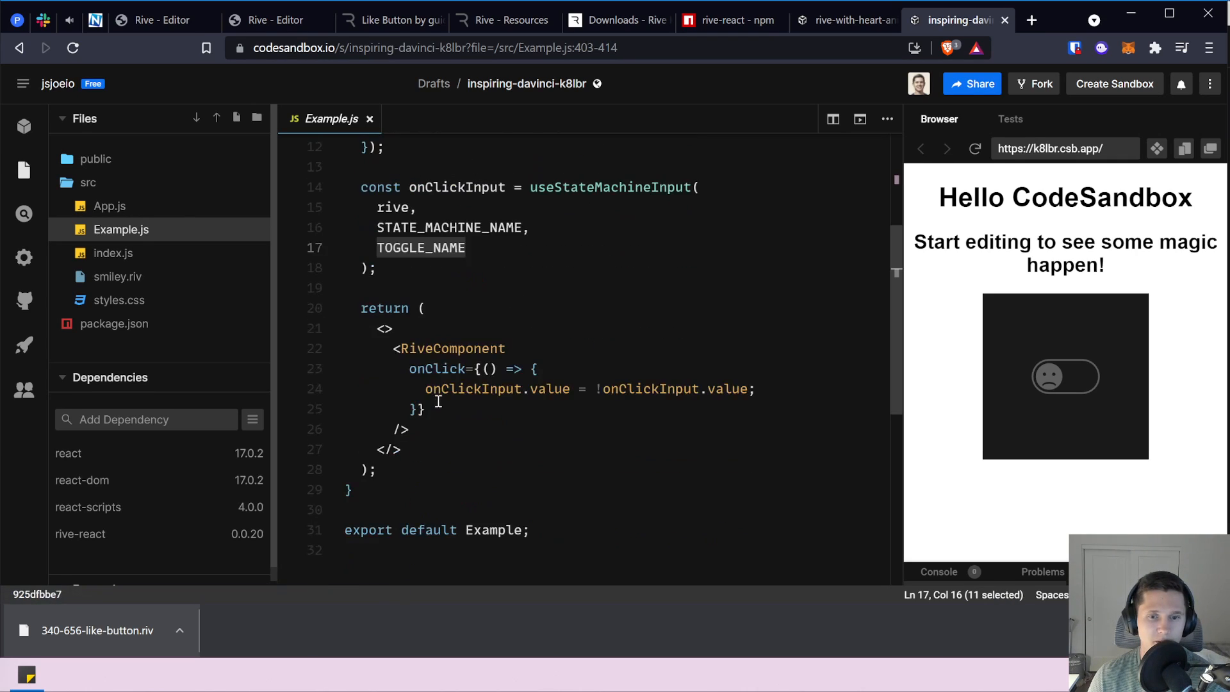
Examine the RiveComponent onClick handler in Example.js and try the smiley switch repeatedly in the preview.
double_click(426, 369)
click(507, 349)
drag(481, 367, 549, 363)
click(568, 344)
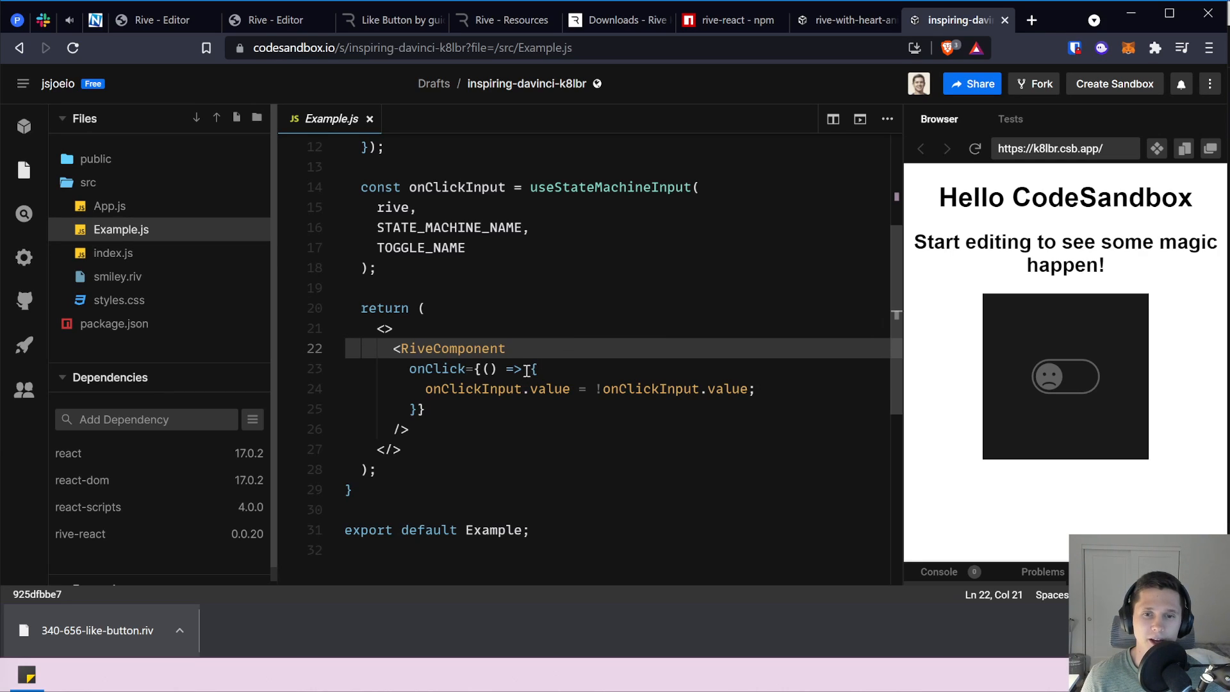
drag(419, 394, 551, 389)
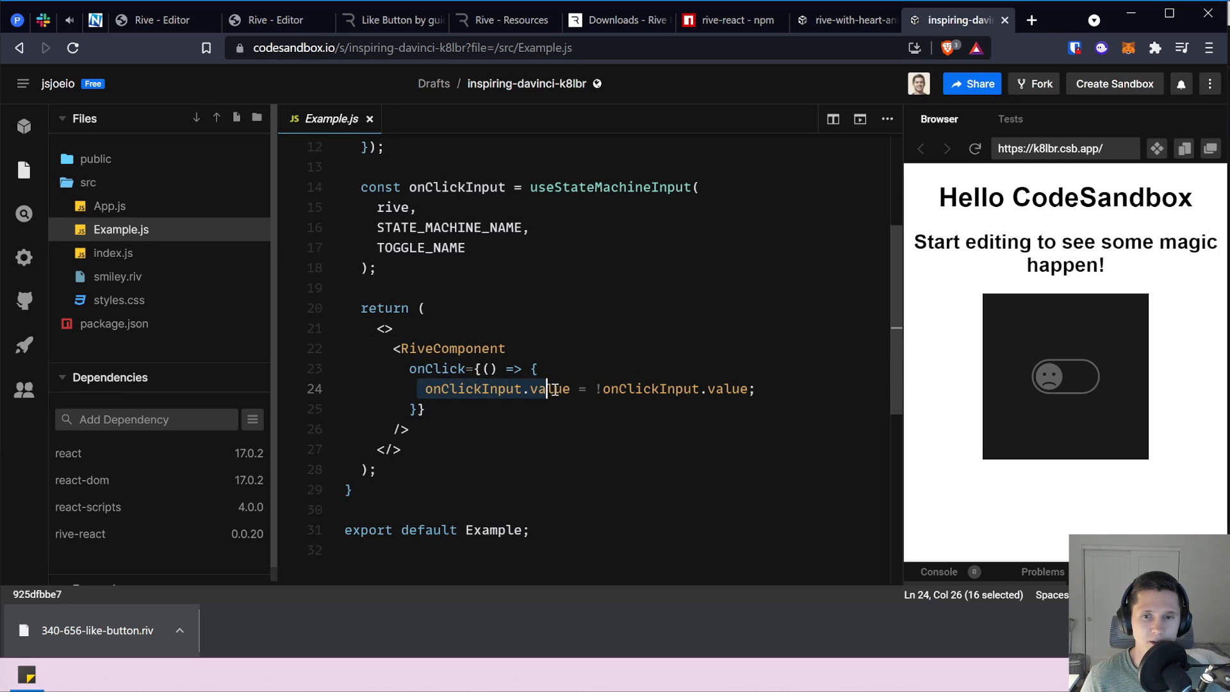
double_click(553, 389)
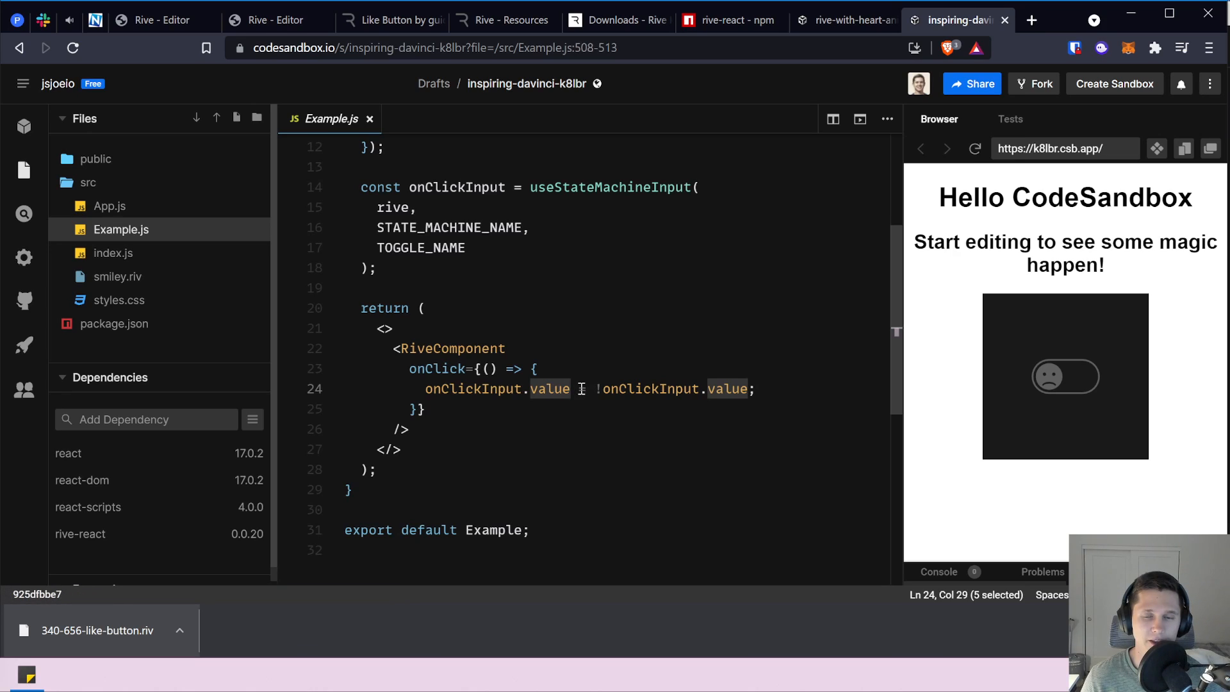
drag(596, 386, 757, 388)
click(1056, 372)
click(1056, 370)
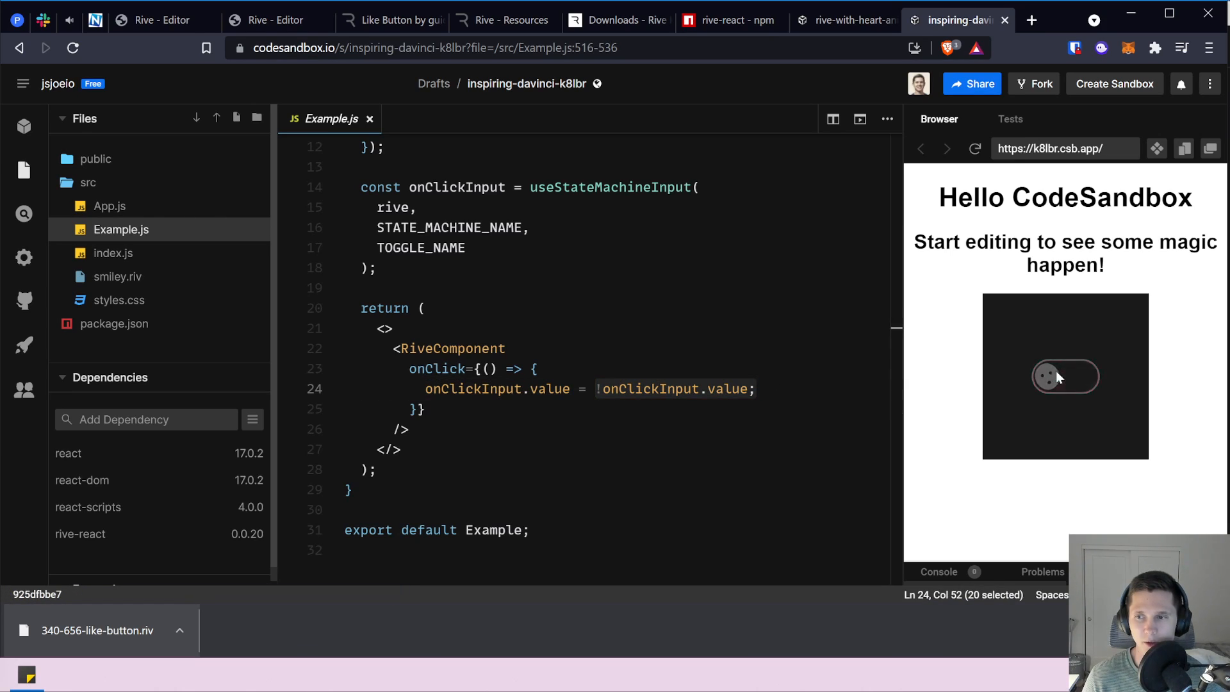
click(1056, 370)
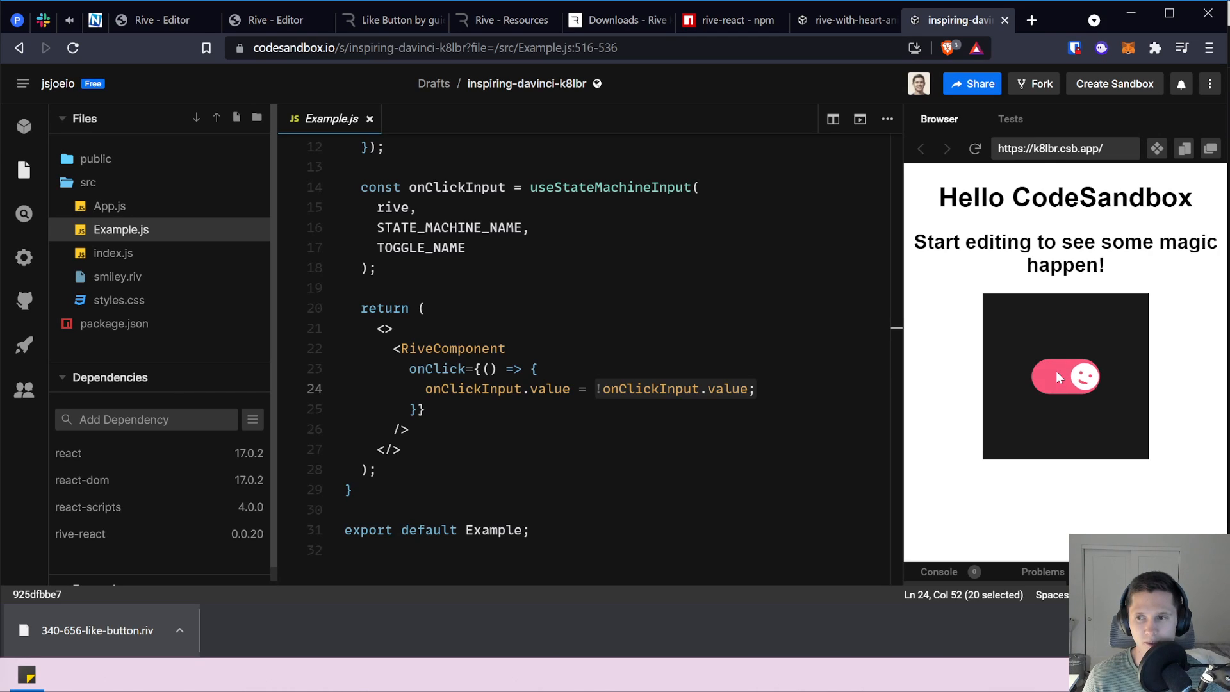
click(1055, 370)
click(1055, 370)
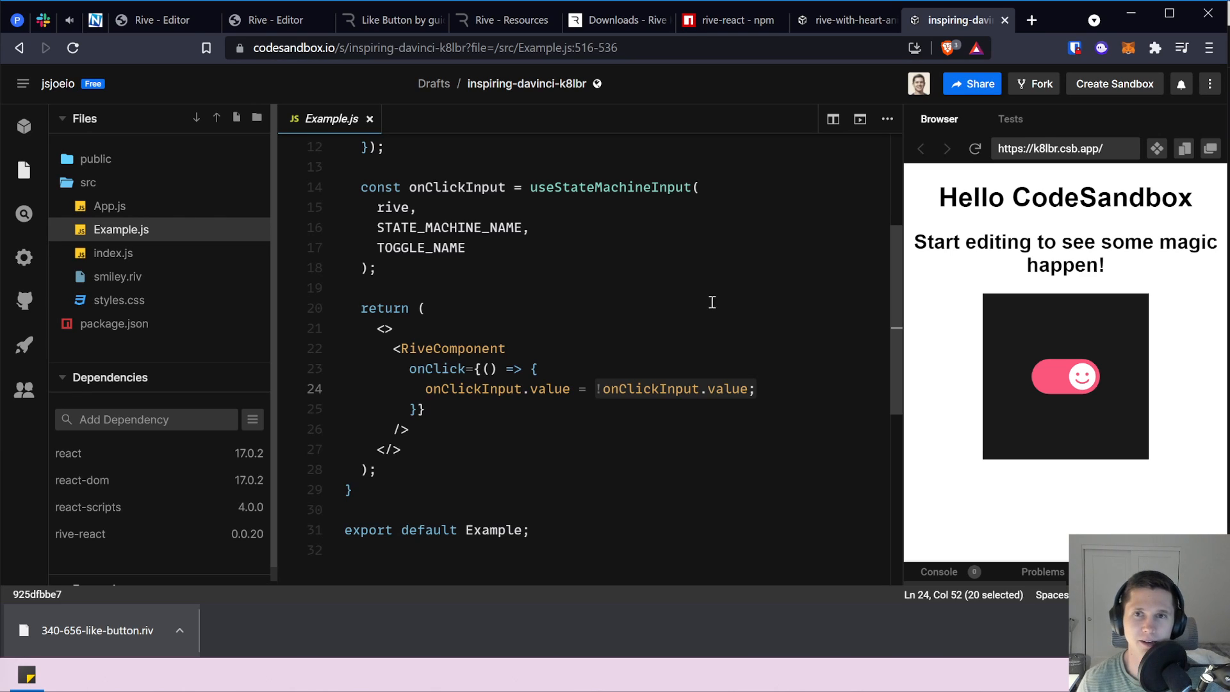
Copy the constants, useRive and useStateMachineInput code from Example.js into the start of the Example function in the heart sandbox's Heart.js.
scroll(349, 339, up, 4)
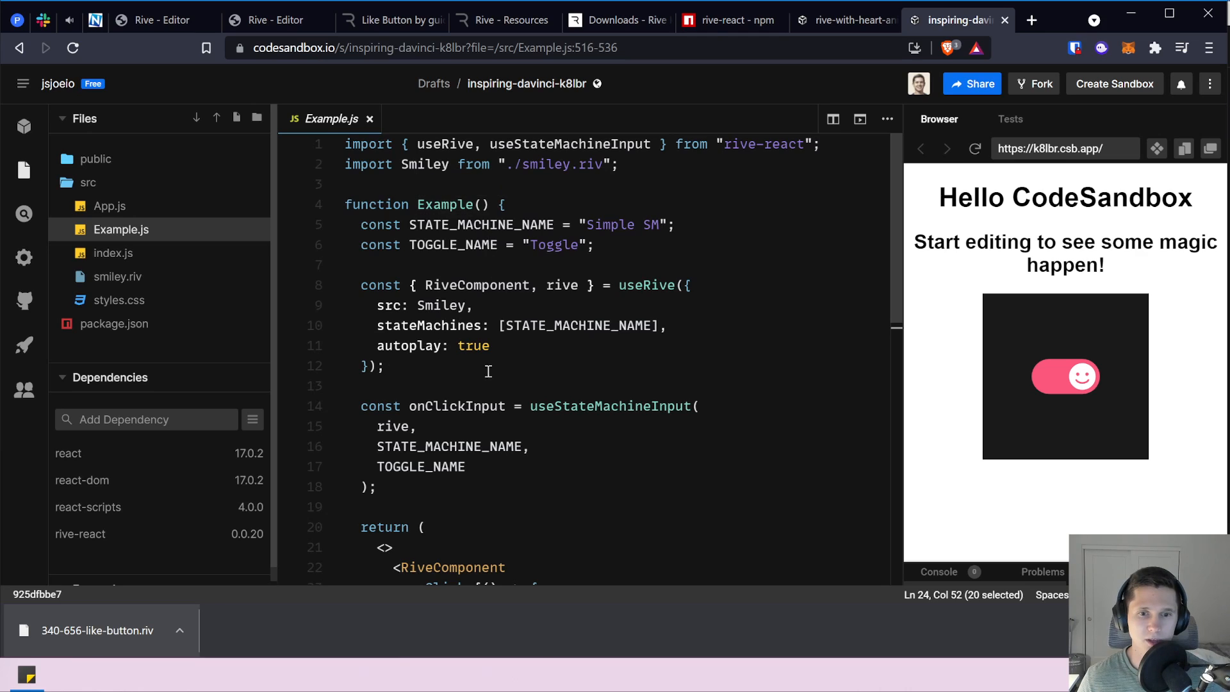
scroll(477, 369, down, 2)
drag(384, 341, 329, 224)
key(ctrl+c)
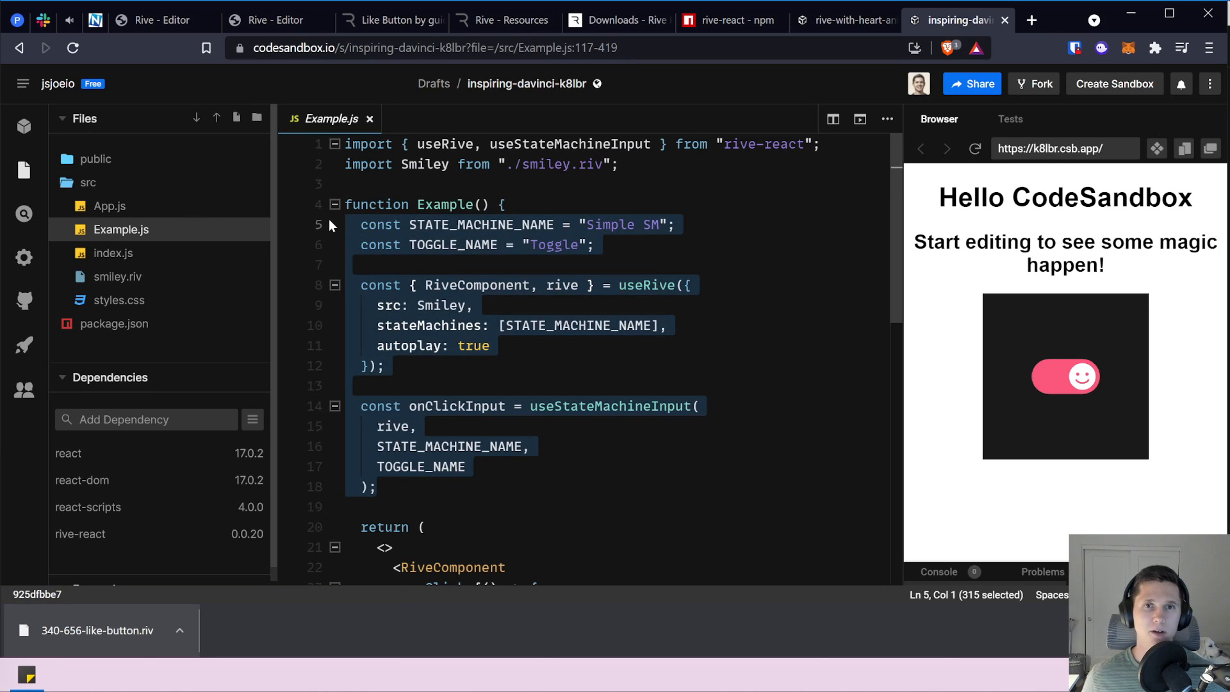
click(816, 20)
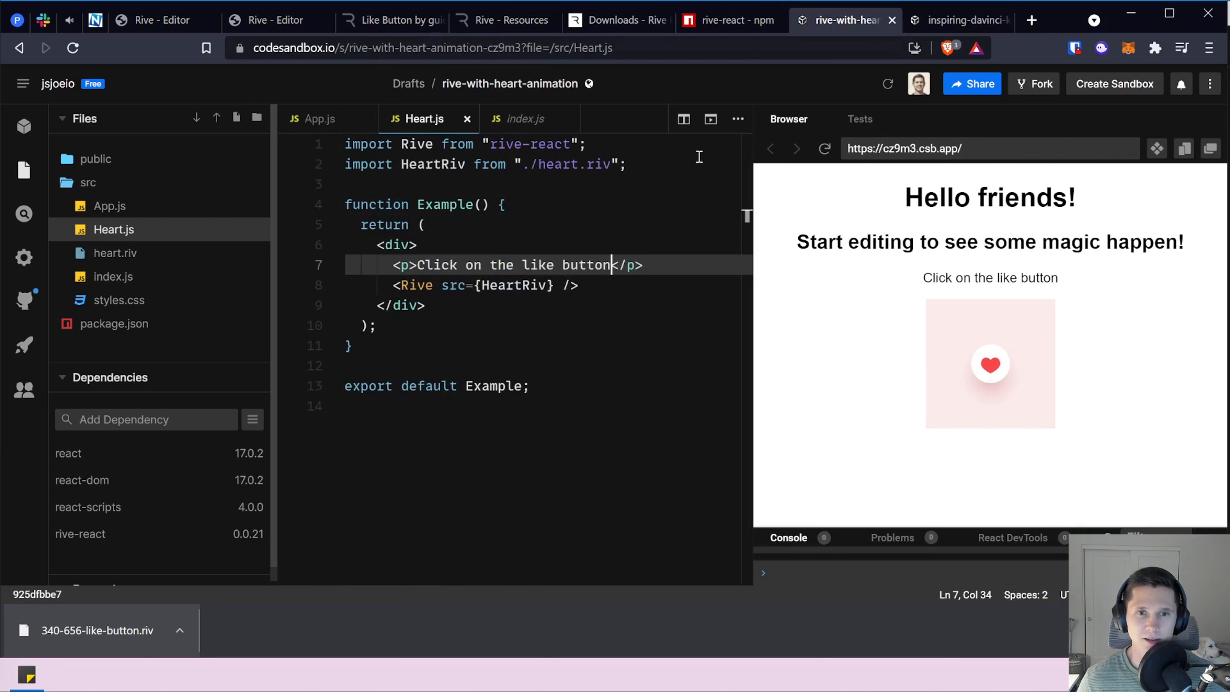
click(523, 205)
key(Return)
key(ctrl+v)
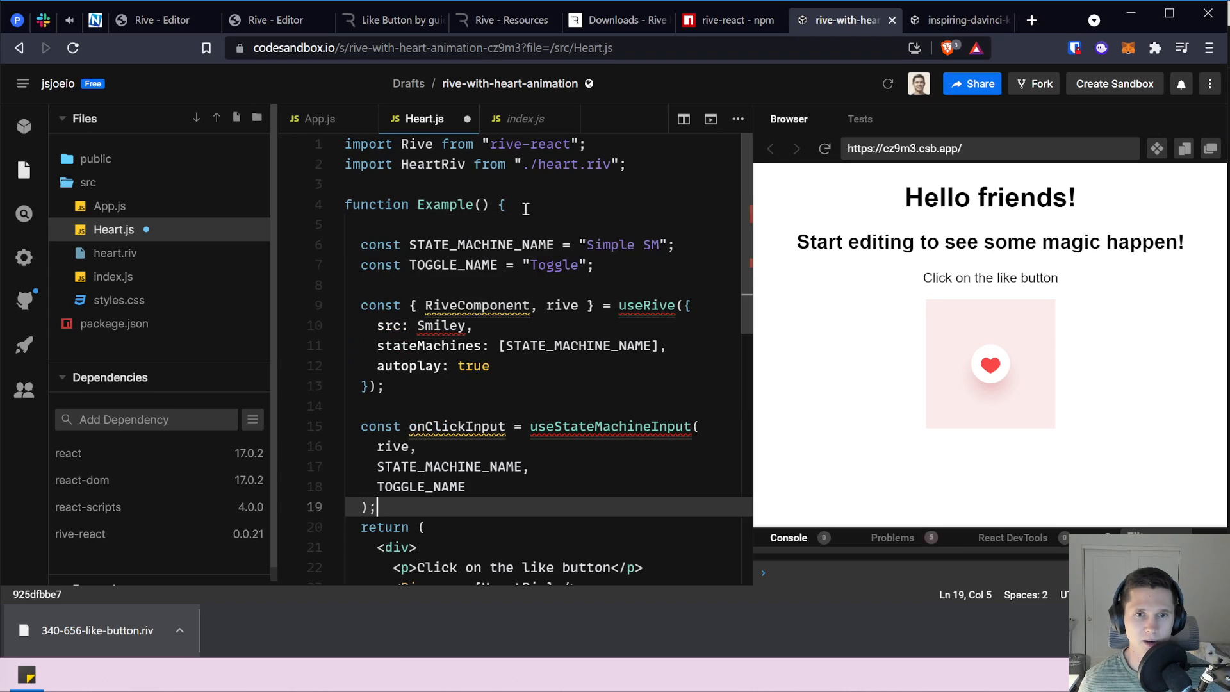
Replace the default Rive import in Heart.js with the reference sandbox's import of useRive and useStateMachineInput from "rive-react".
click(960, 20)
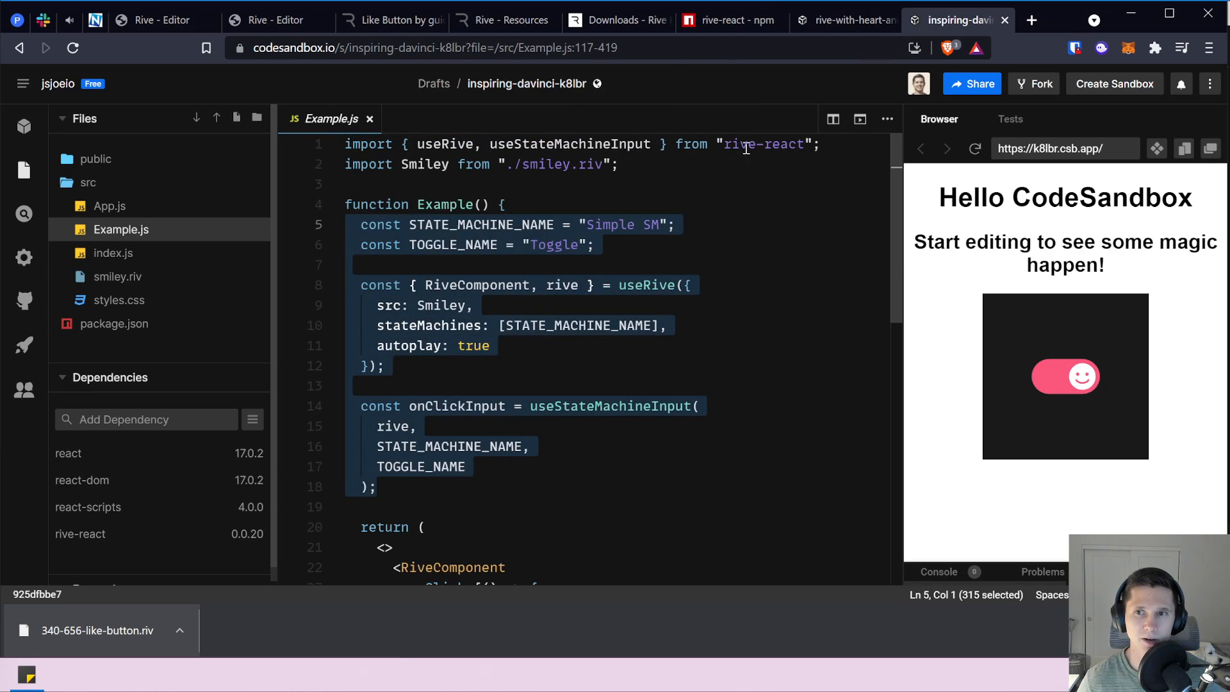
drag(822, 145, 345, 147)
key(ctrl+c)
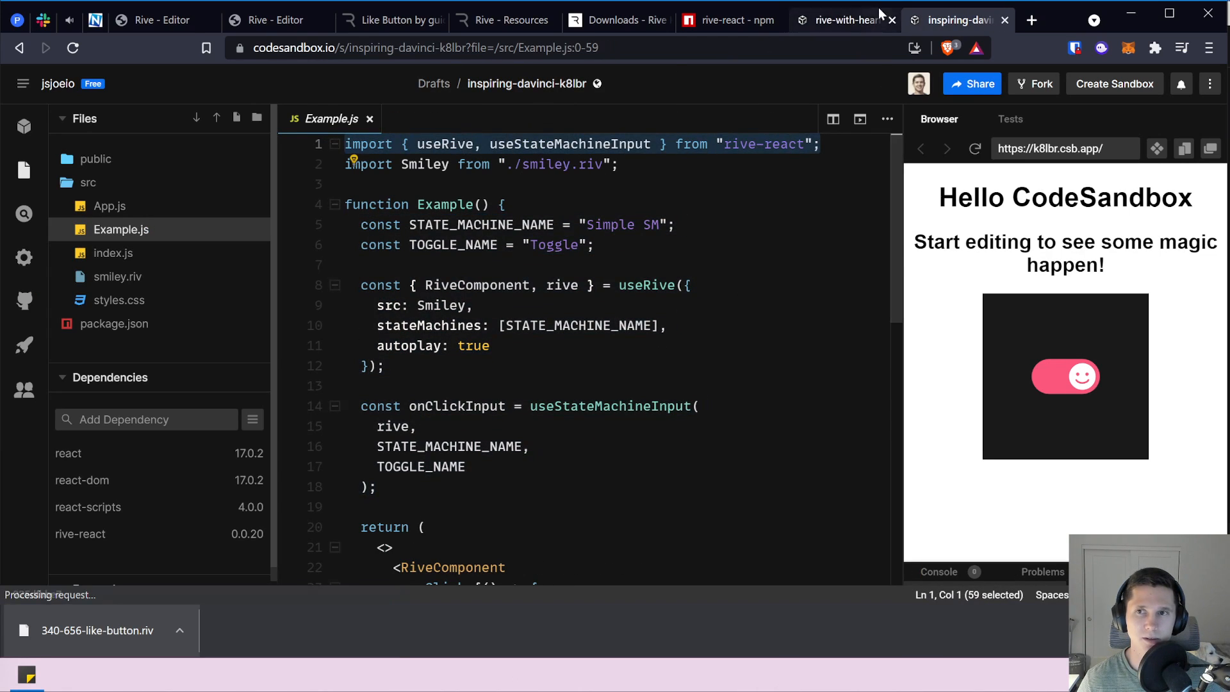
click(852, 21)
click(617, 143)
key(Return)
key(ctrl+v)
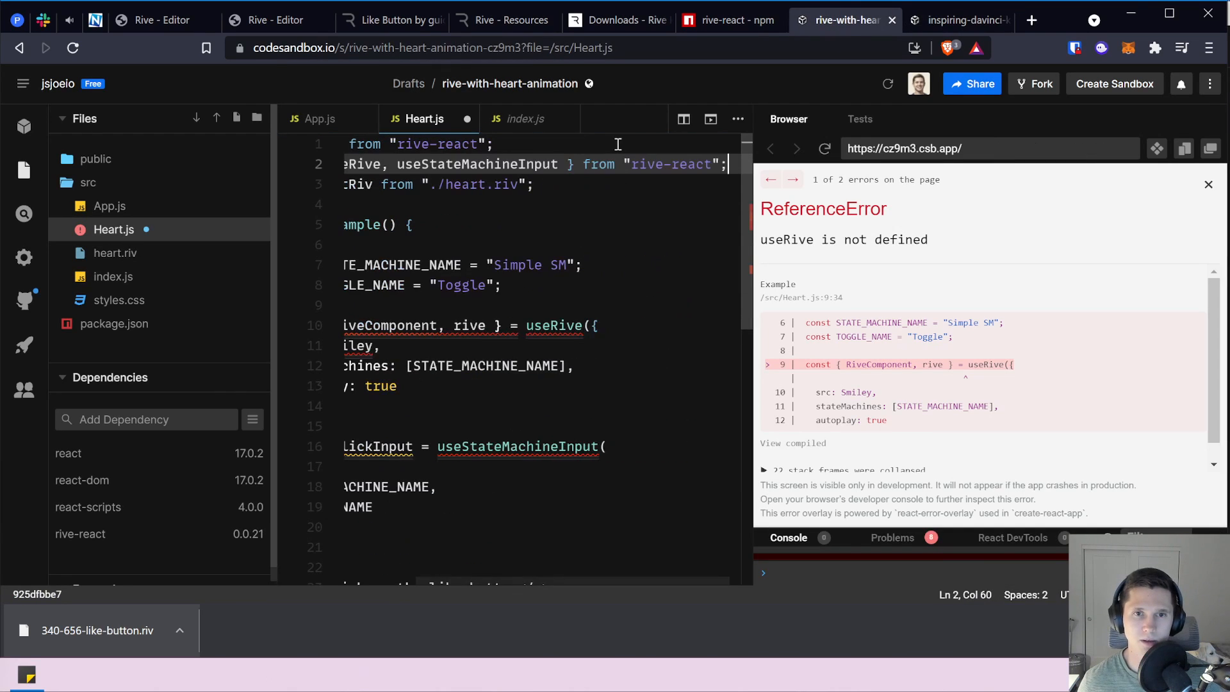
key(ctrl+Home)
shift+click(617, 144)
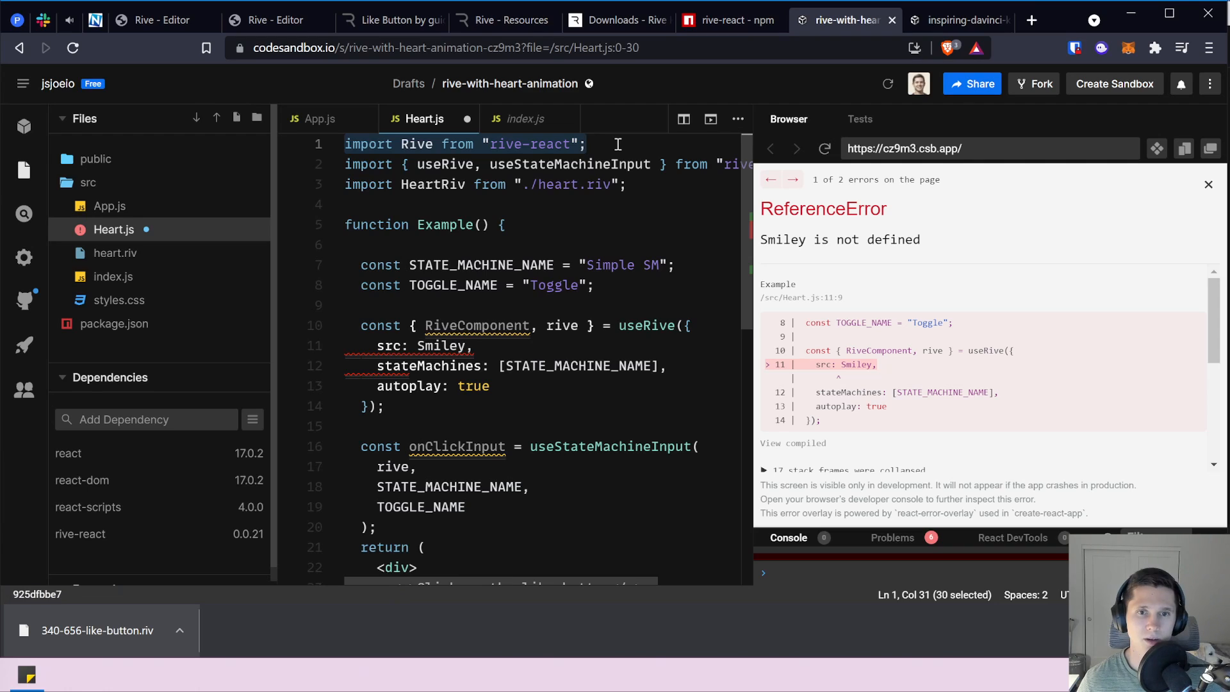
key(BackSpace)
key(Delete)
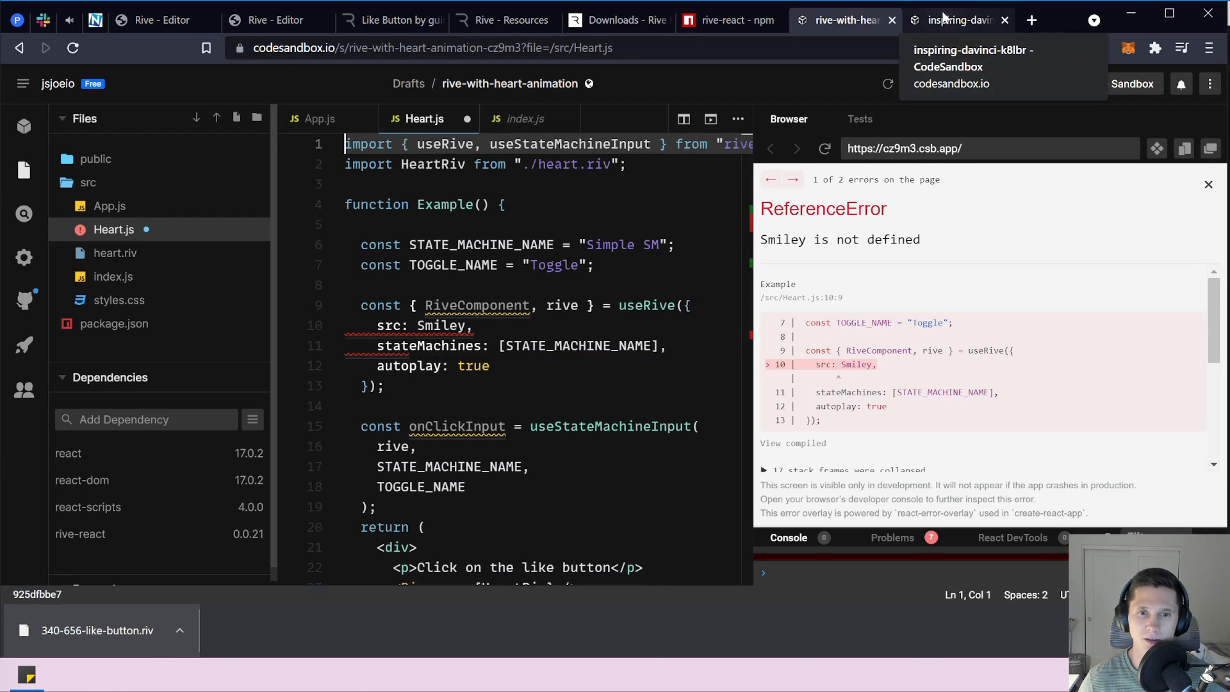
Change the src value in the useRive options from Smiley to HeartRiv.
double_click(426, 325)
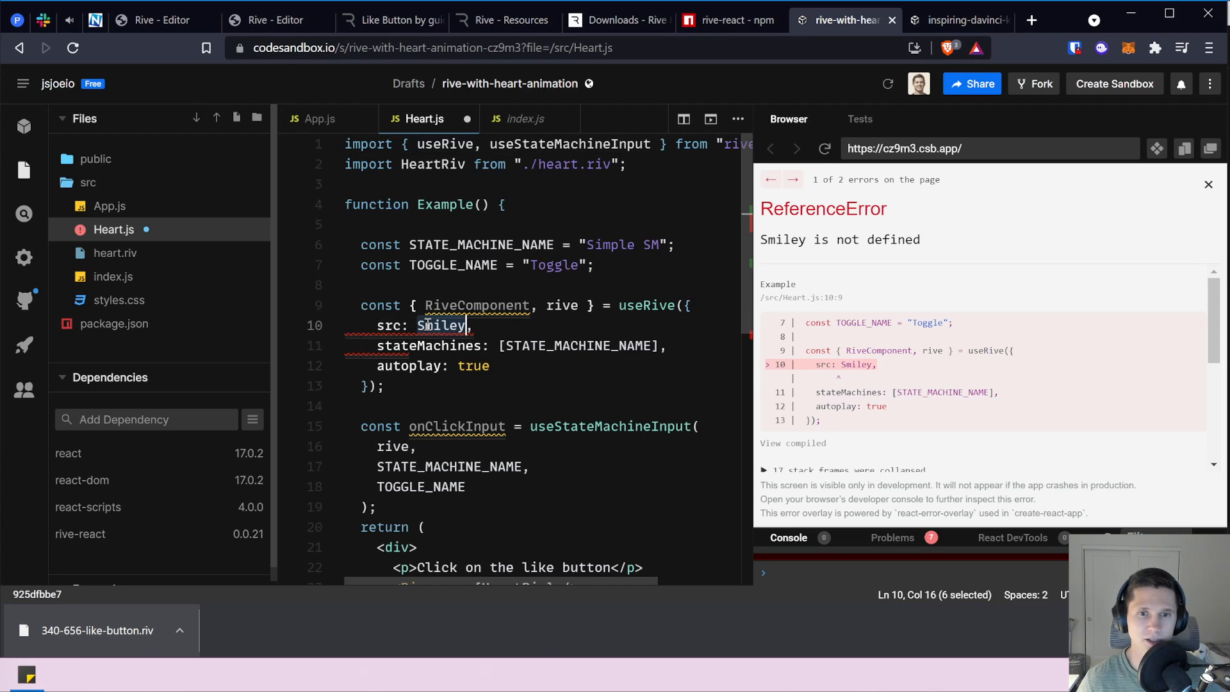
text(Heart)
key(Return)
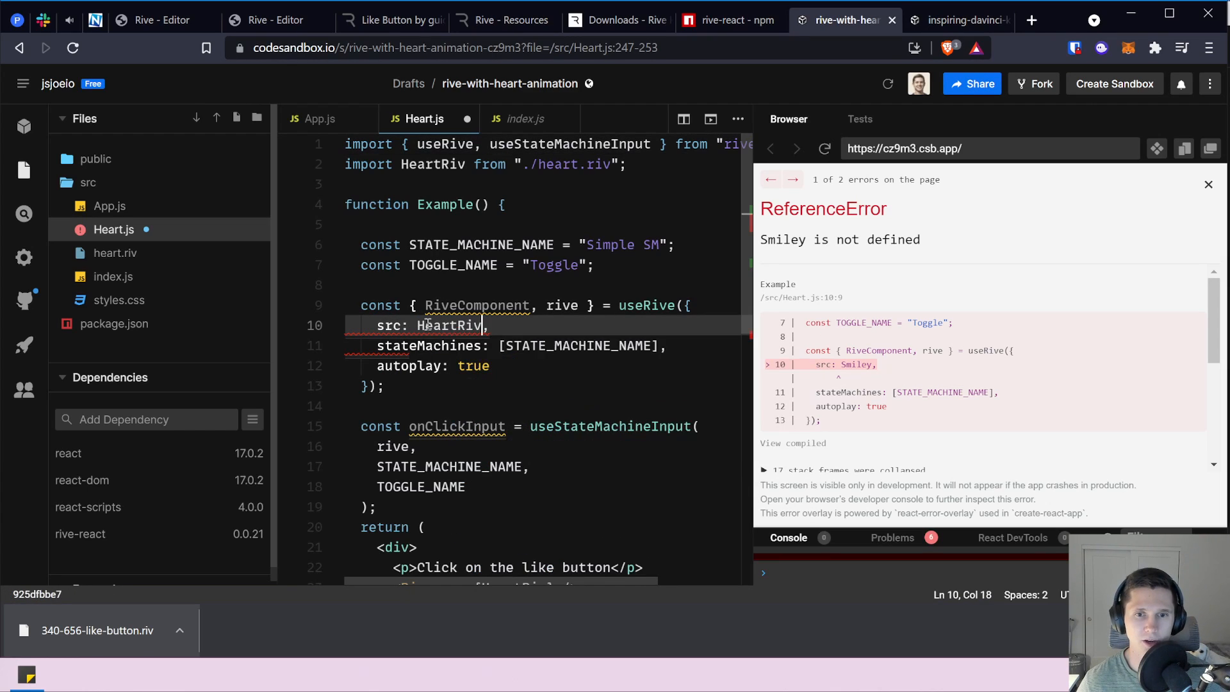
Replace the Rive element below the "Click on the like button" paragraph with a self-closing RiveComponent element.
scroll(430, 384, down, 3)
click(434, 443)
key(shift+End)
key(BackSpace)
text(Com)
key(Return)
text(/>)
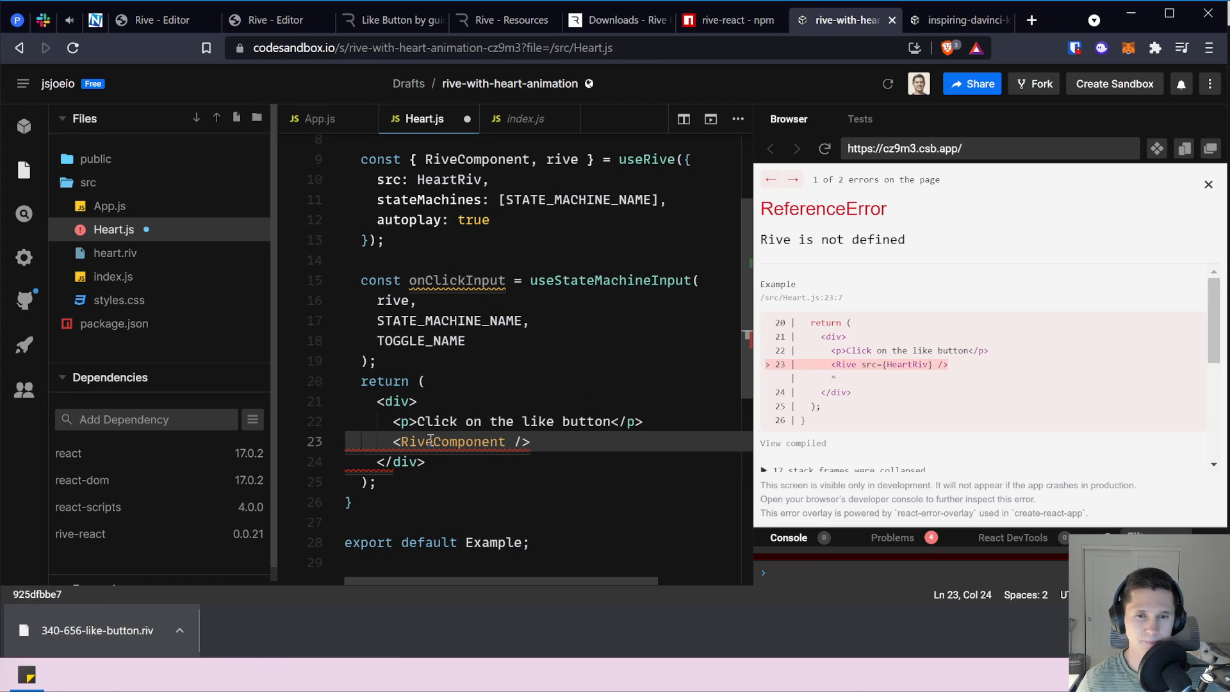
Compare how the rive variable is used in the reference sandbox's Example.js and in Heart.js.
click(463, 421)
scroll(468, 328, up, 3)
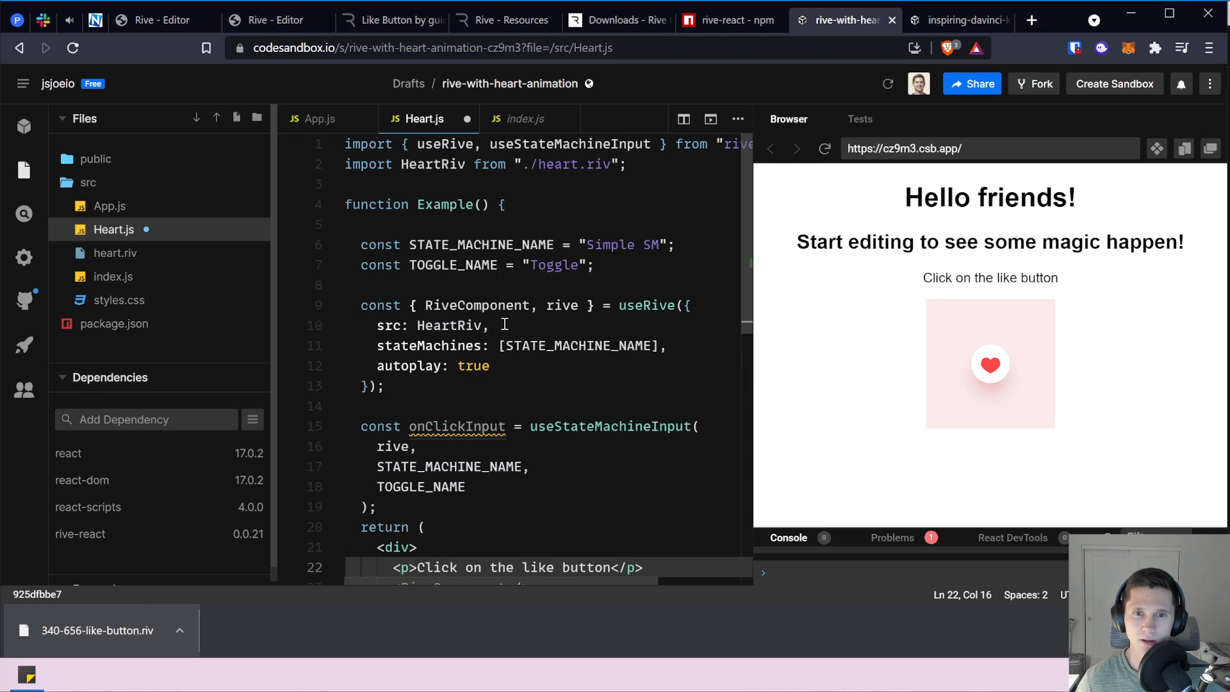
click(943, 20)
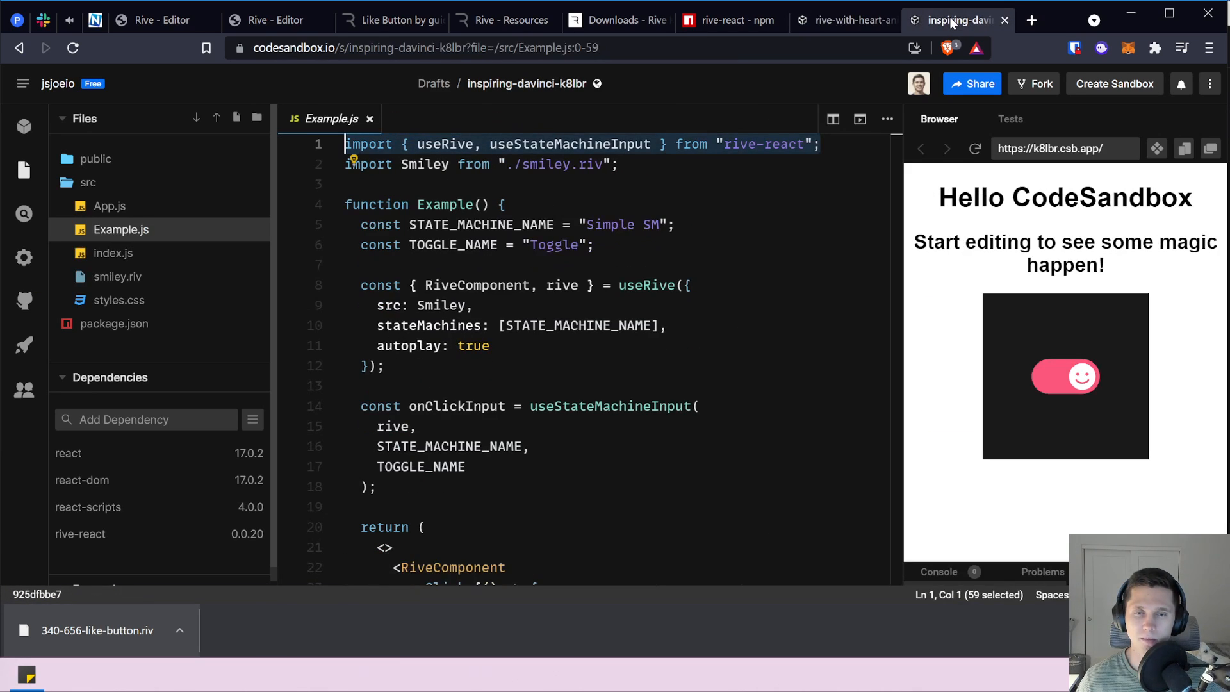
click(596, 212)
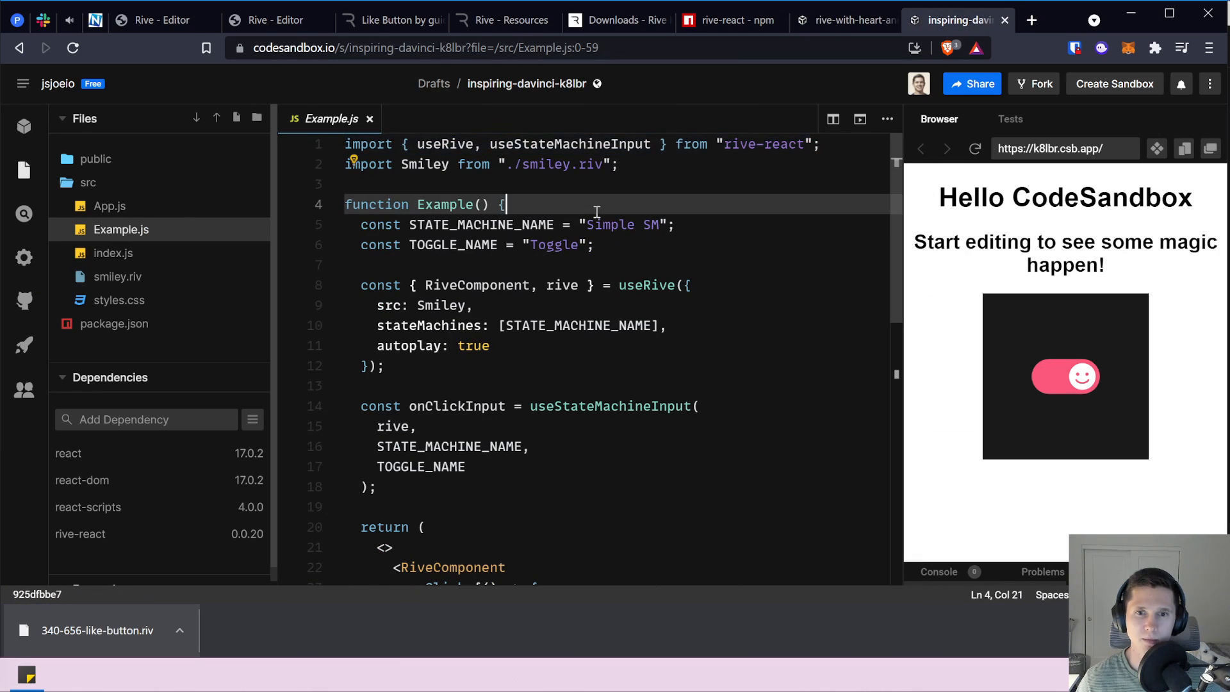
double_click(400, 426)
double_click(563, 285)
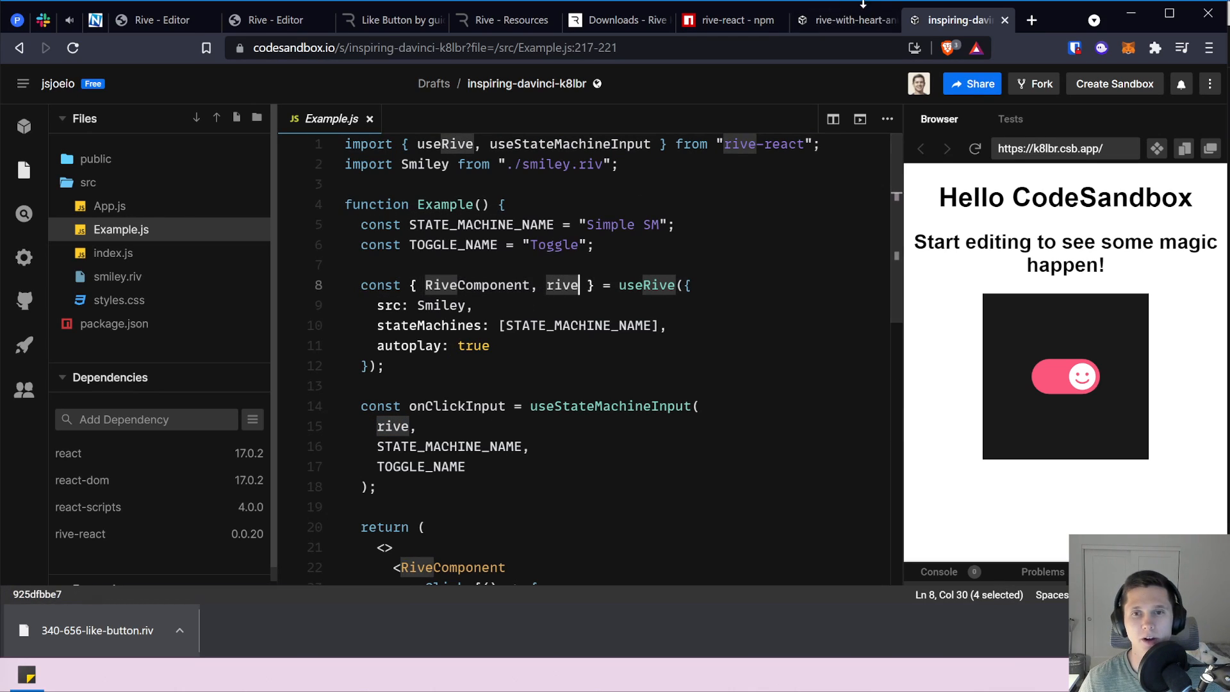
click(850, 21)
double_click(562, 305)
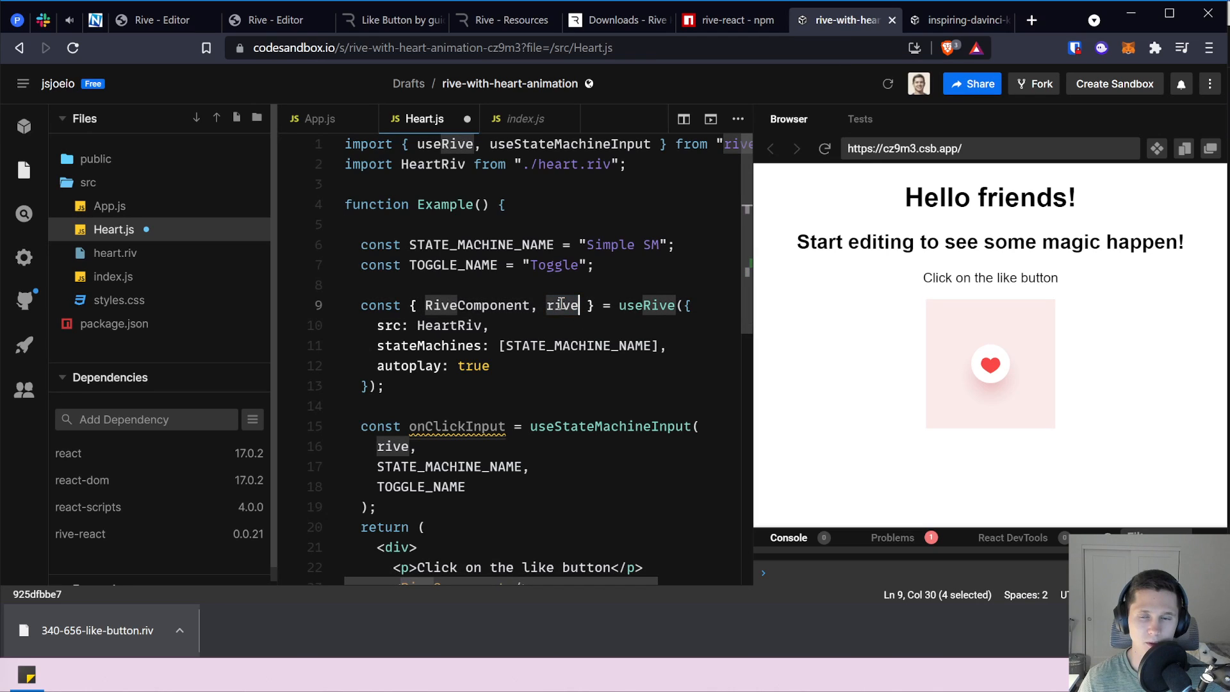
scroll(468, 384, down, 2)
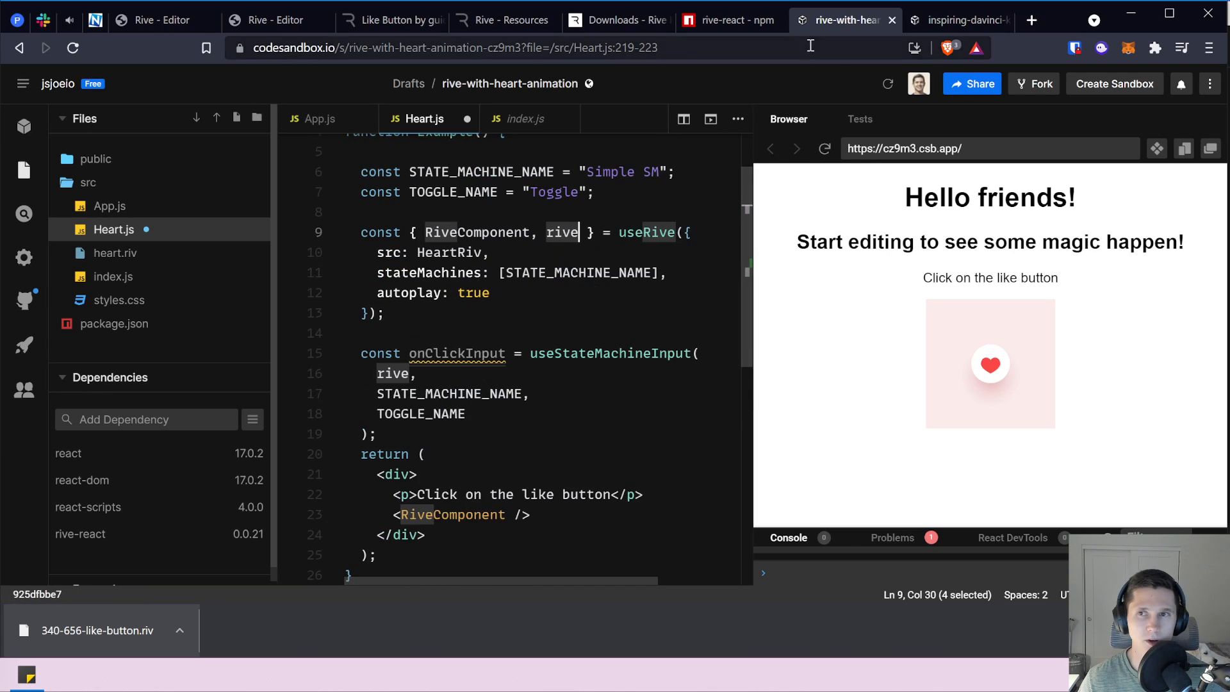
Copy the onClick handler that inverts onClickInput.value from Example.js into the RiveComponent element in Heart.js and save the file.
click(927, 23)
scroll(434, 462, down, 2)
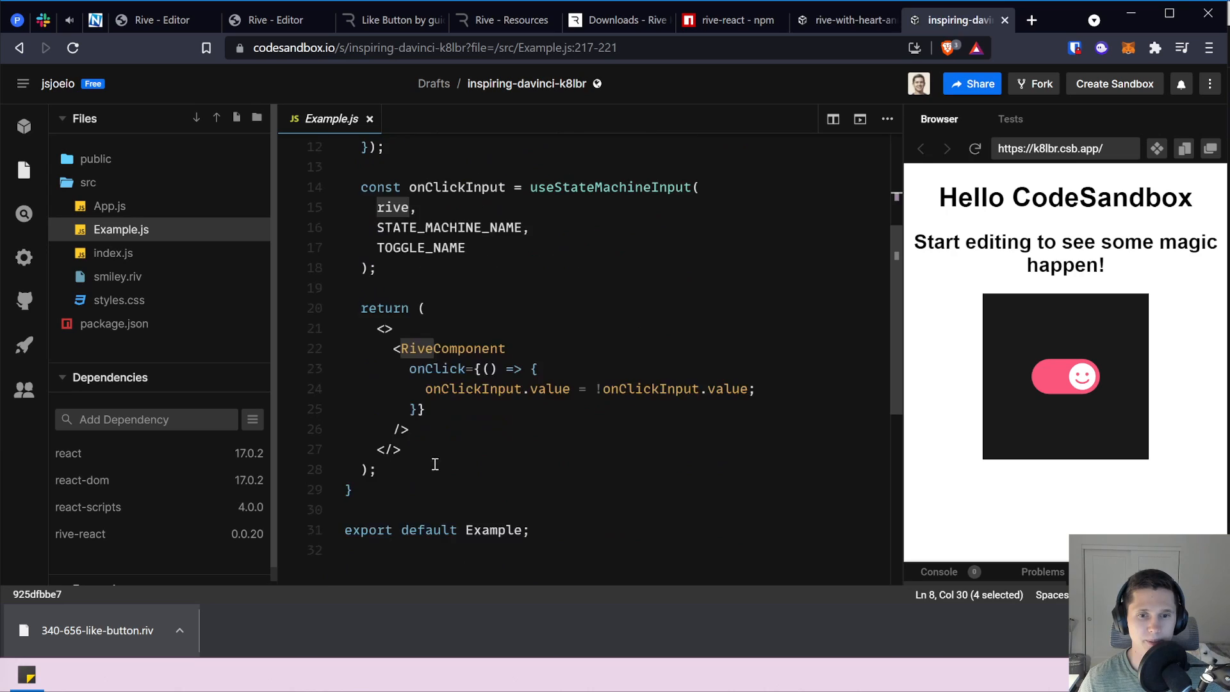
drag(426, 410, 324, 373)
key(ctrl+c)
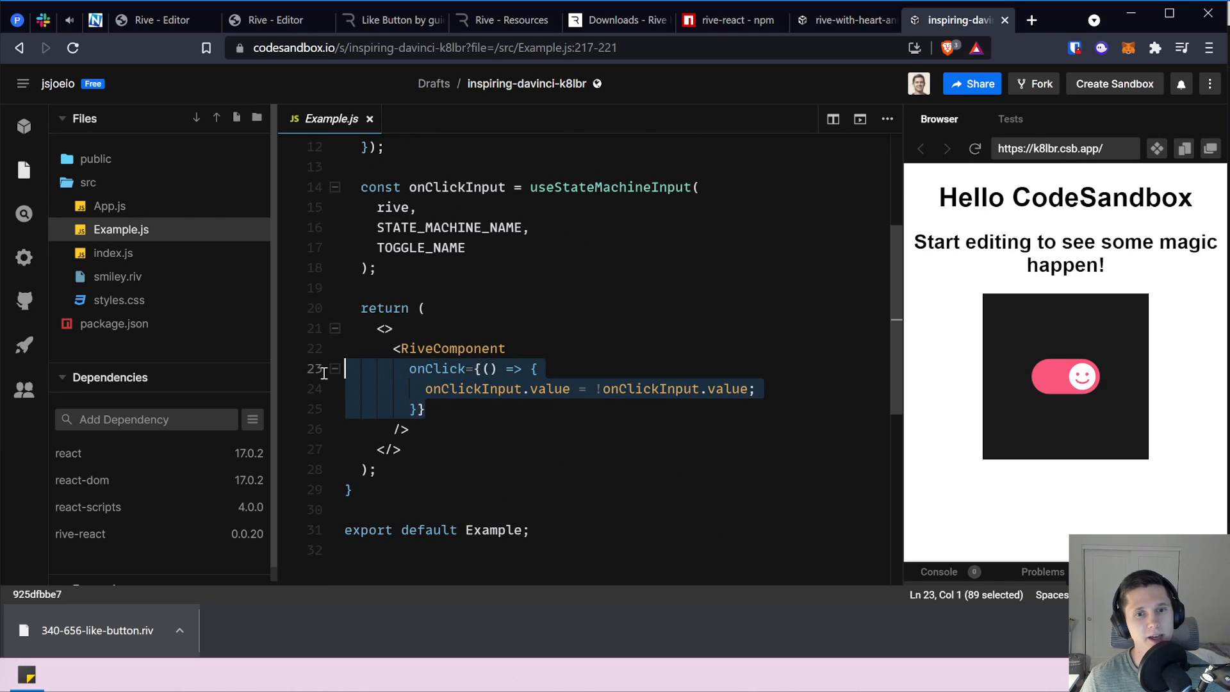
click(846, 20)
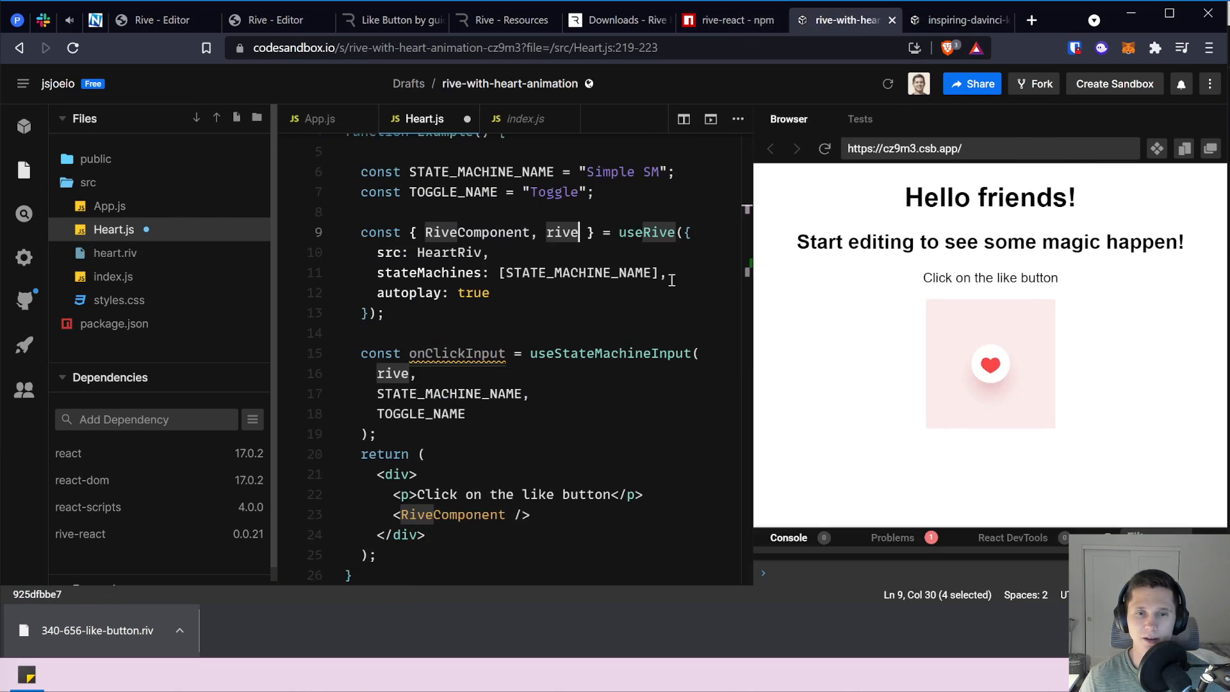
click(519, 514)
key(Return)
key(Return)
key(Up)
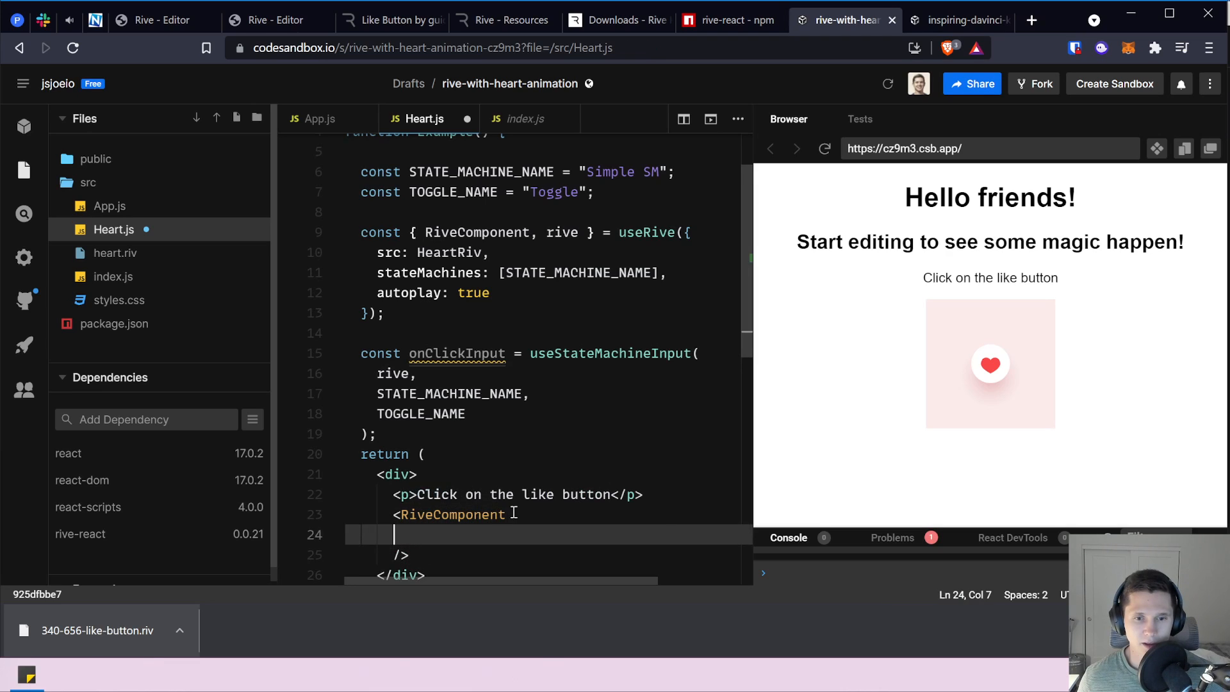
key(ctrl+v)
key(ctrl+s)
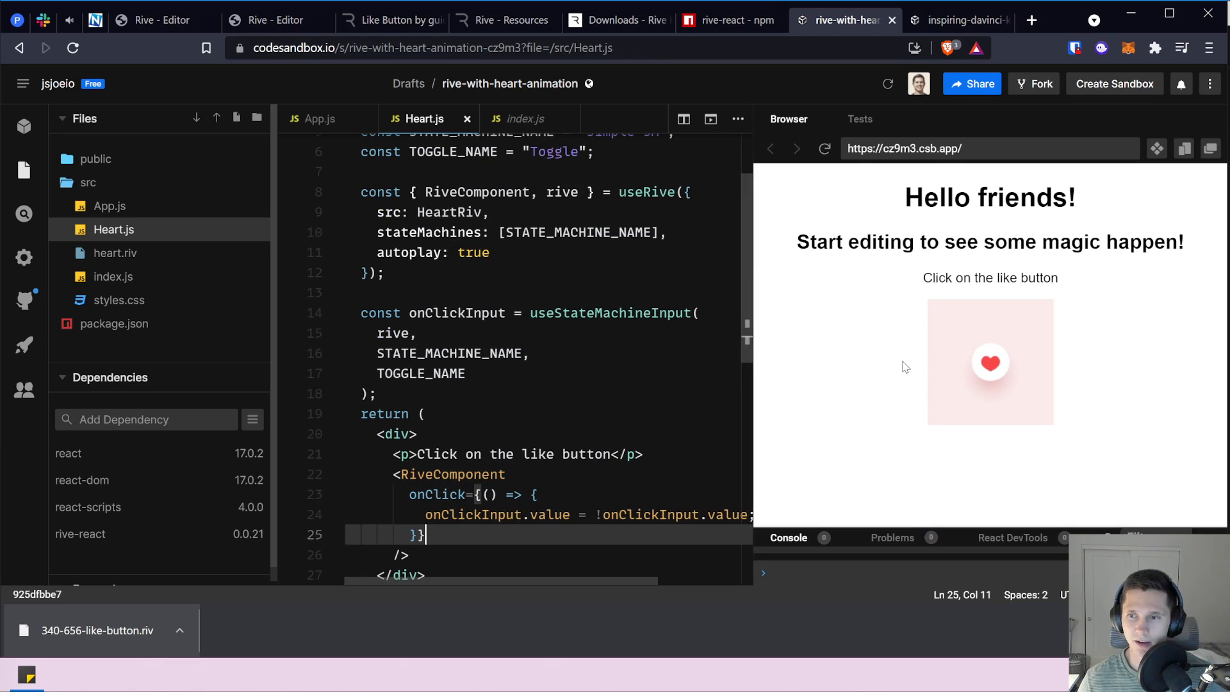
Test the like button in the preview and inspect the STATE_MACHINE_NAME and TOGGLE_NAME constants in Heart.js.
click(982, 374)
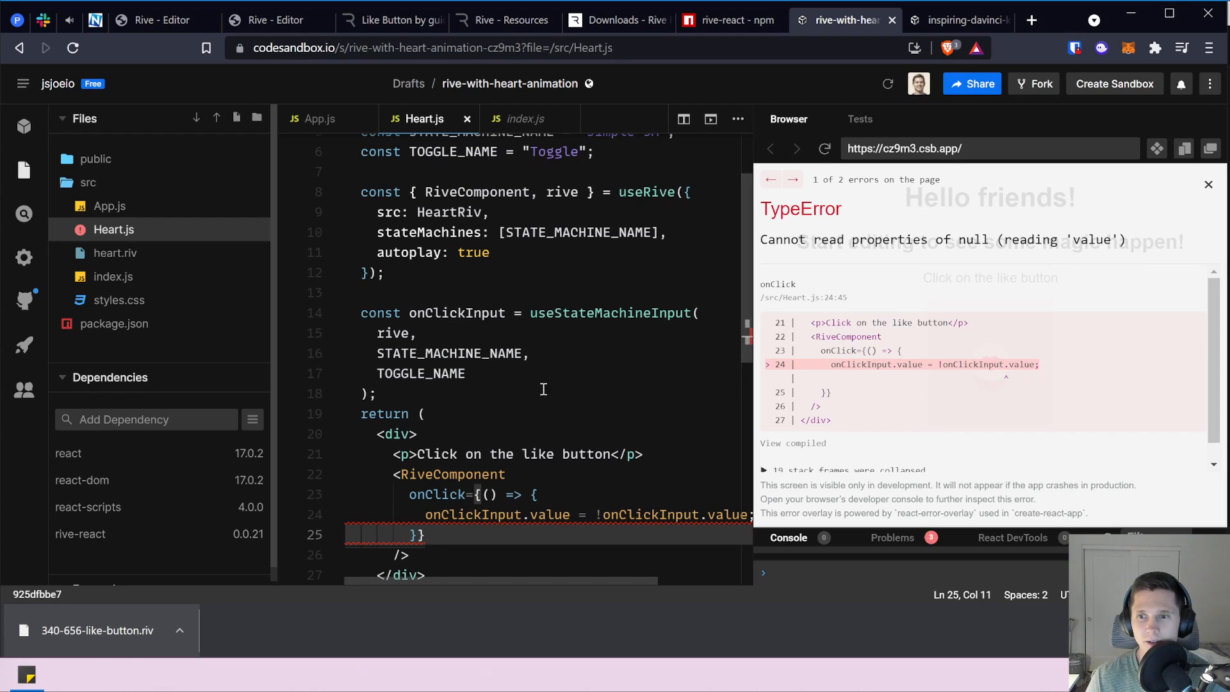
scroll(499, 301, up, 2)
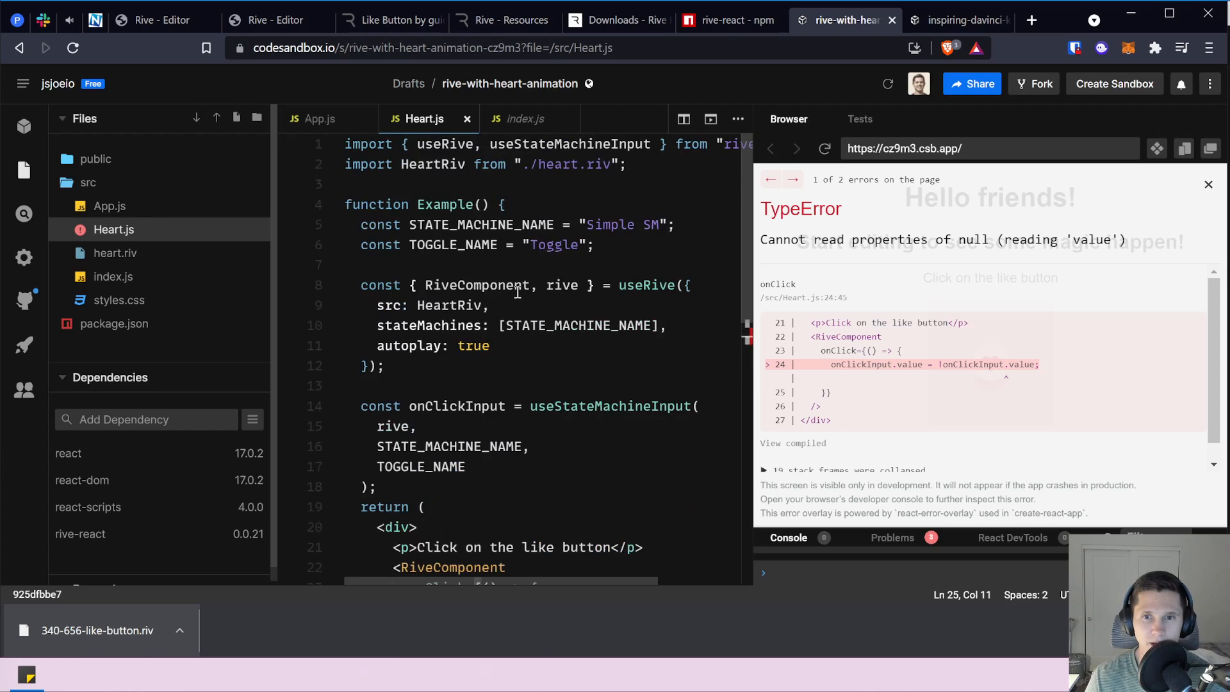
click(613, 223)
double_click(445, 245)
double_click(482, 224)
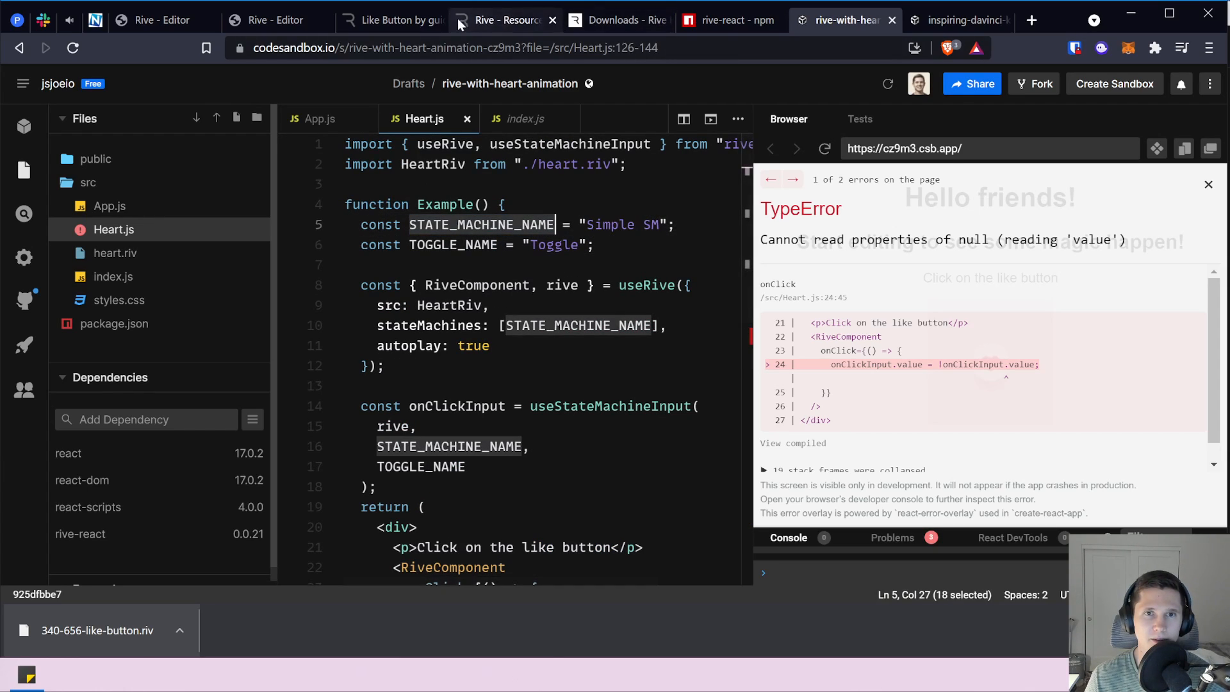
Close the Rive Resources, Rive Downloads and rive-react npm pages, leaving the Like Button community page open.
click(398, 19)
click(480, 21)
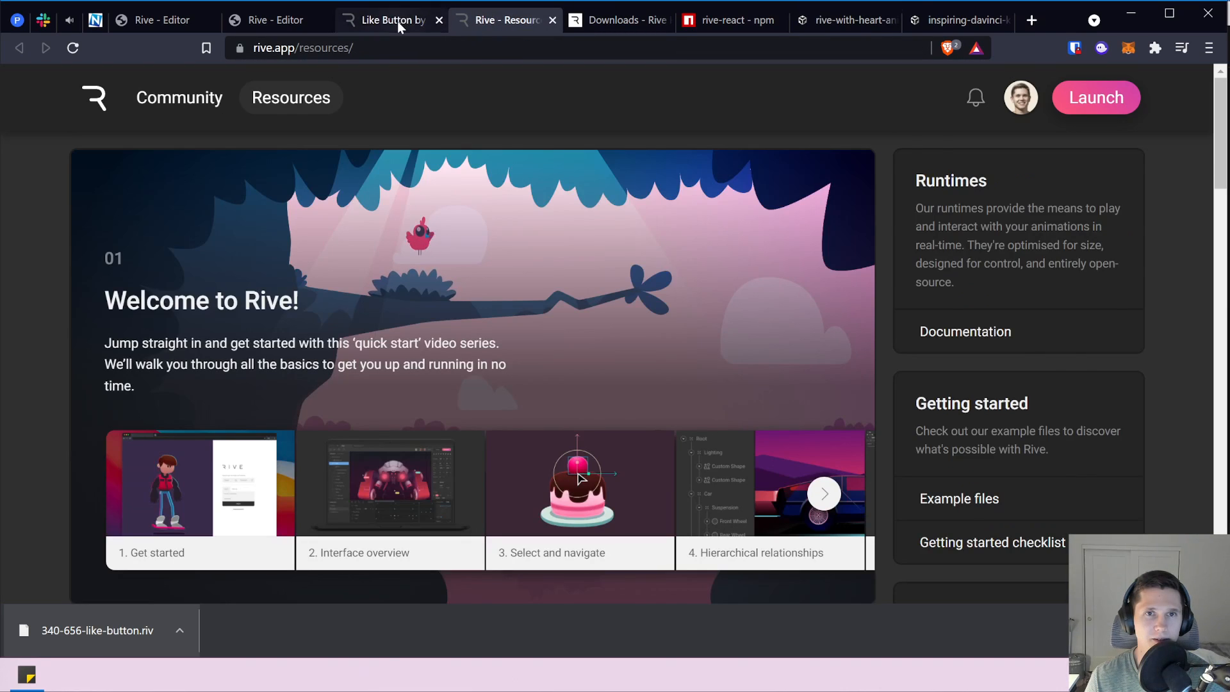
click(397, 21)
click(552, 20)
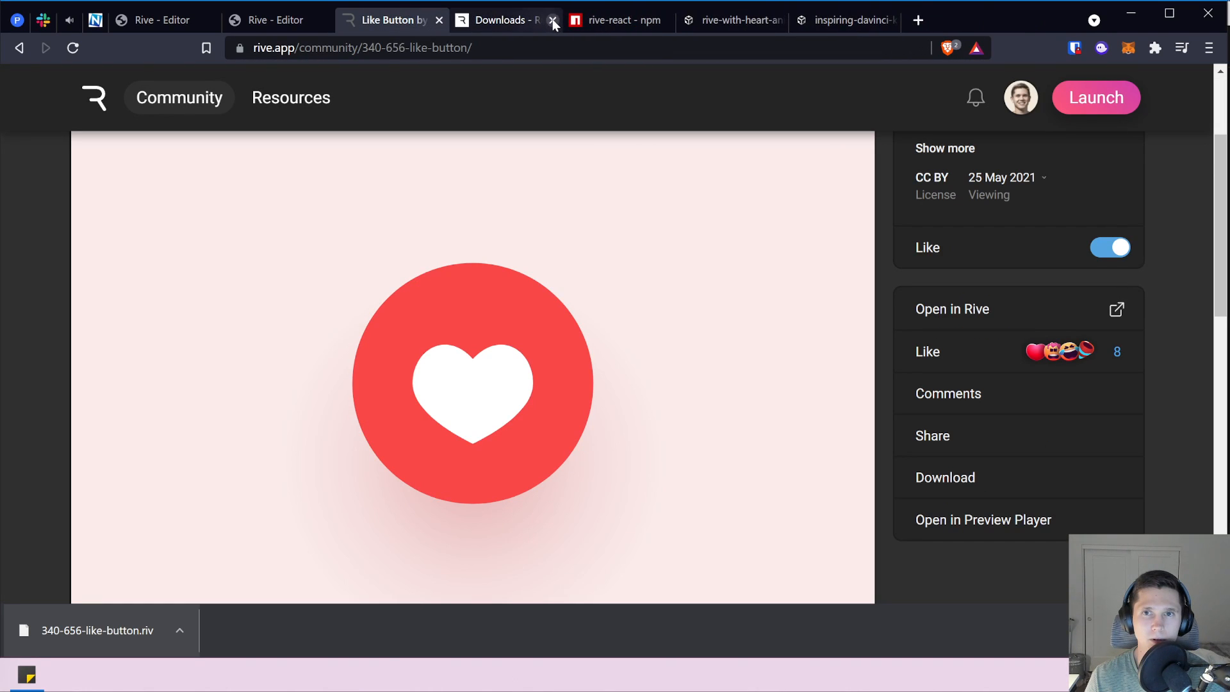
click(552, 20)
click(552, 20)
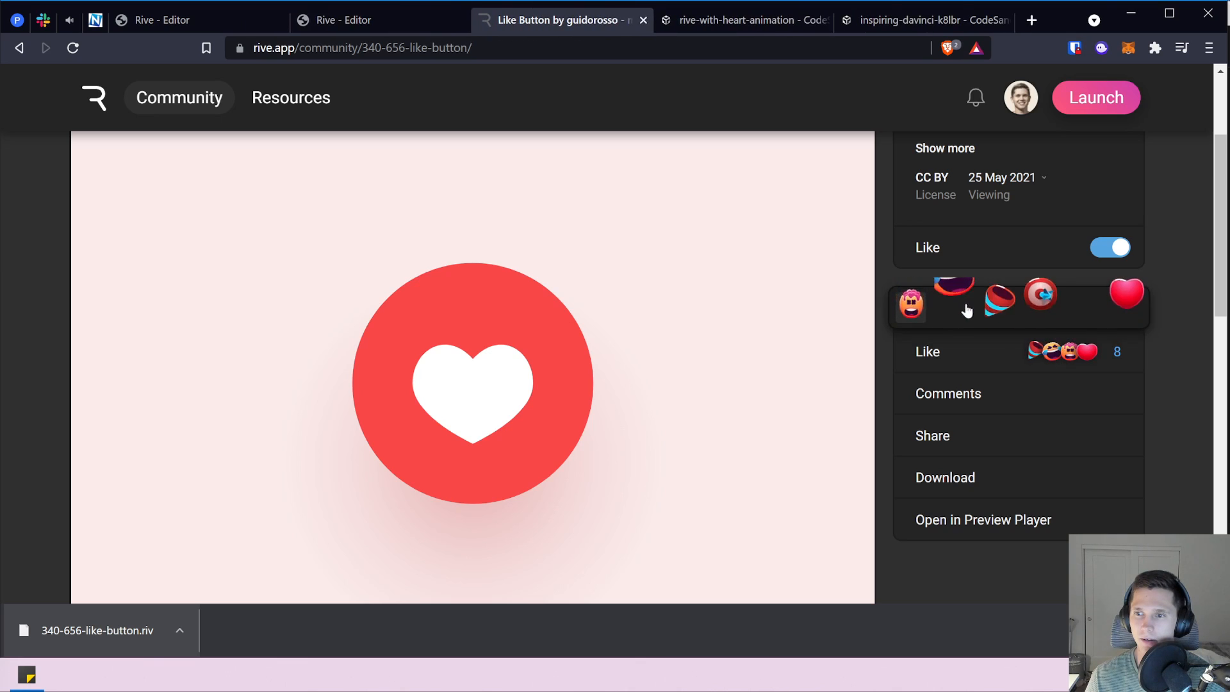
Open the like-button file in the Rive editor's Animate mode to examine its state machine and input names, and return to Heart.js.
click(953, 307)
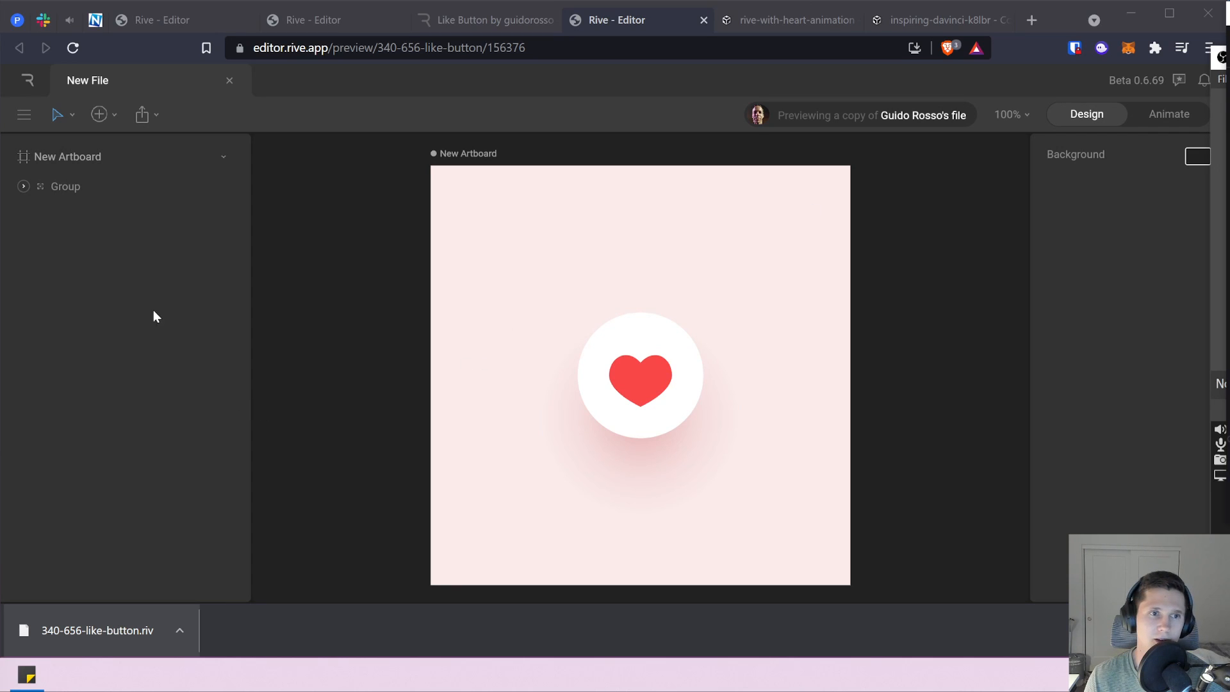
click(1147, 117)
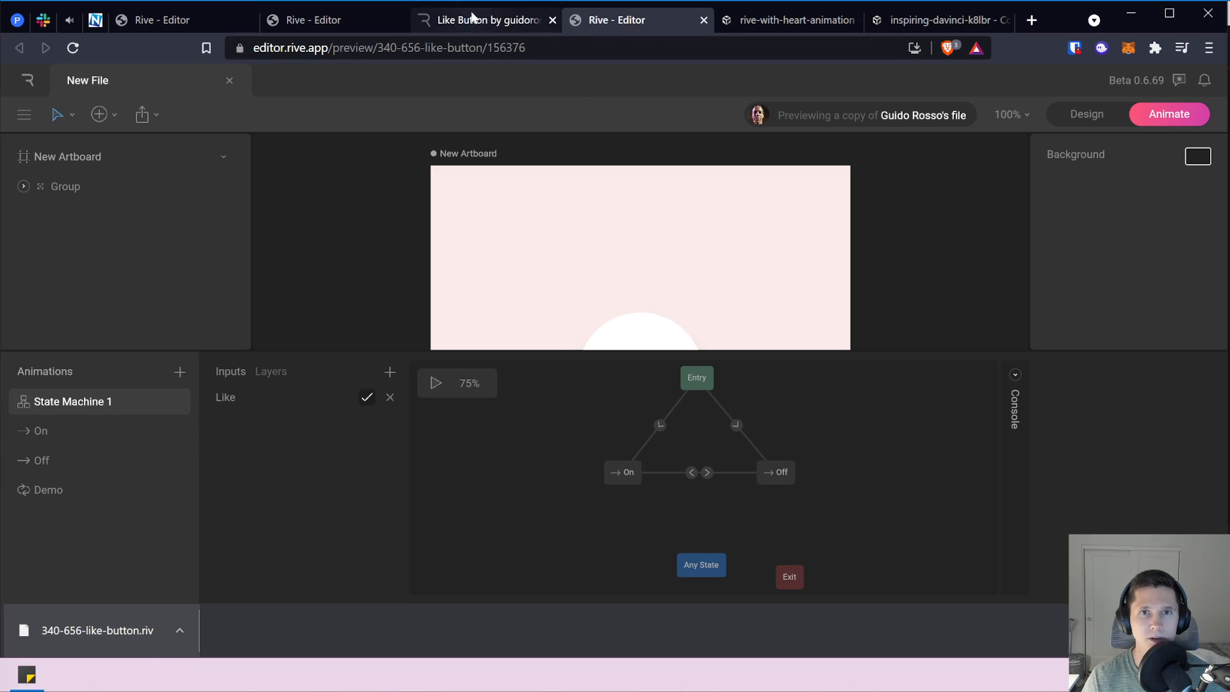
click(791, 20)
click(943, 22)
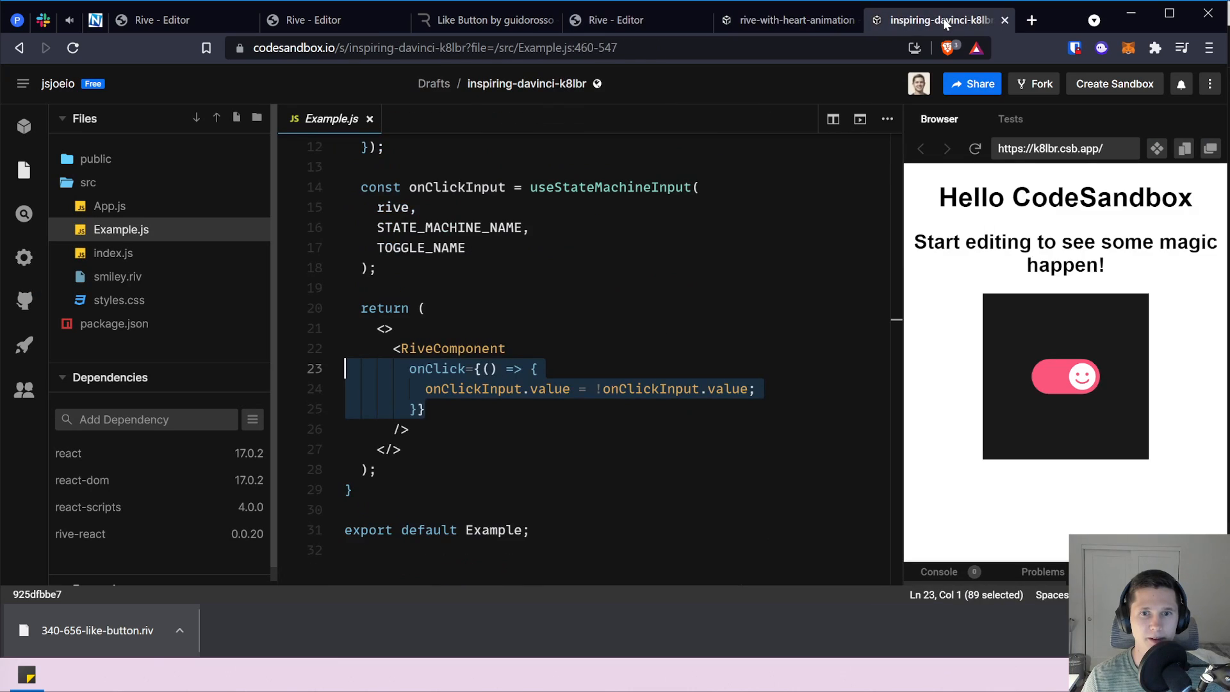
click(791, 19)
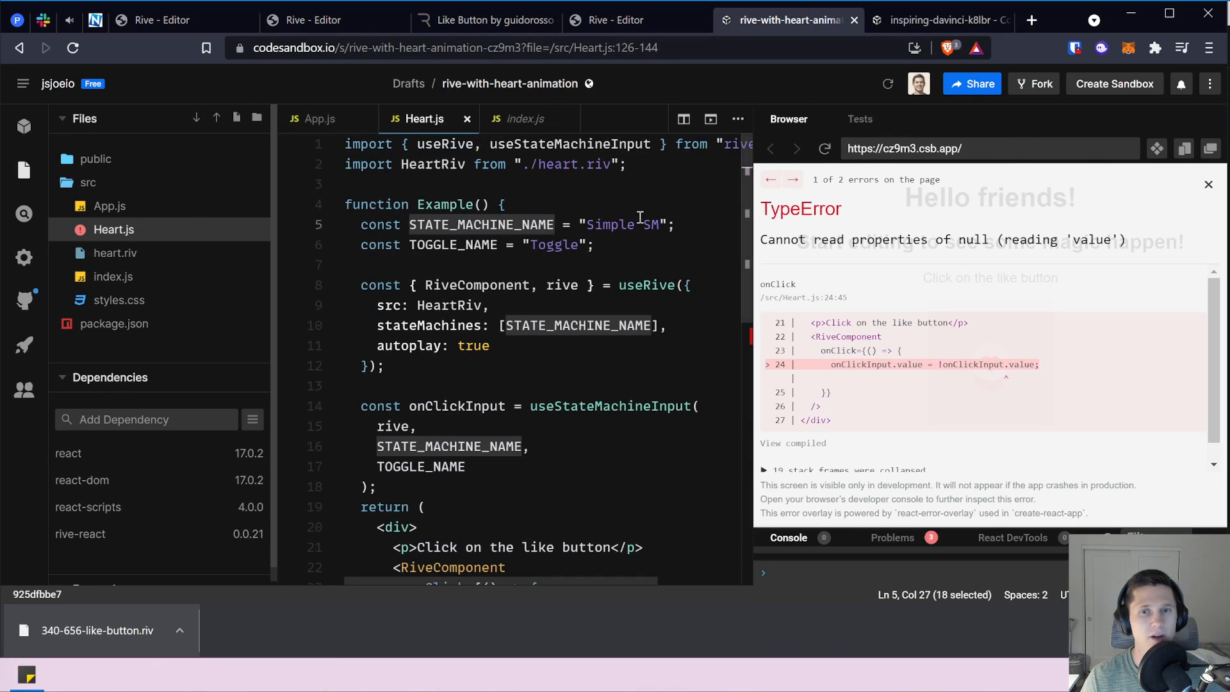
Set the STATE_MACHINE_NAME constant in Heart.js to "State Machine 1".
drag(584, 225, 664, 220)
text(State)
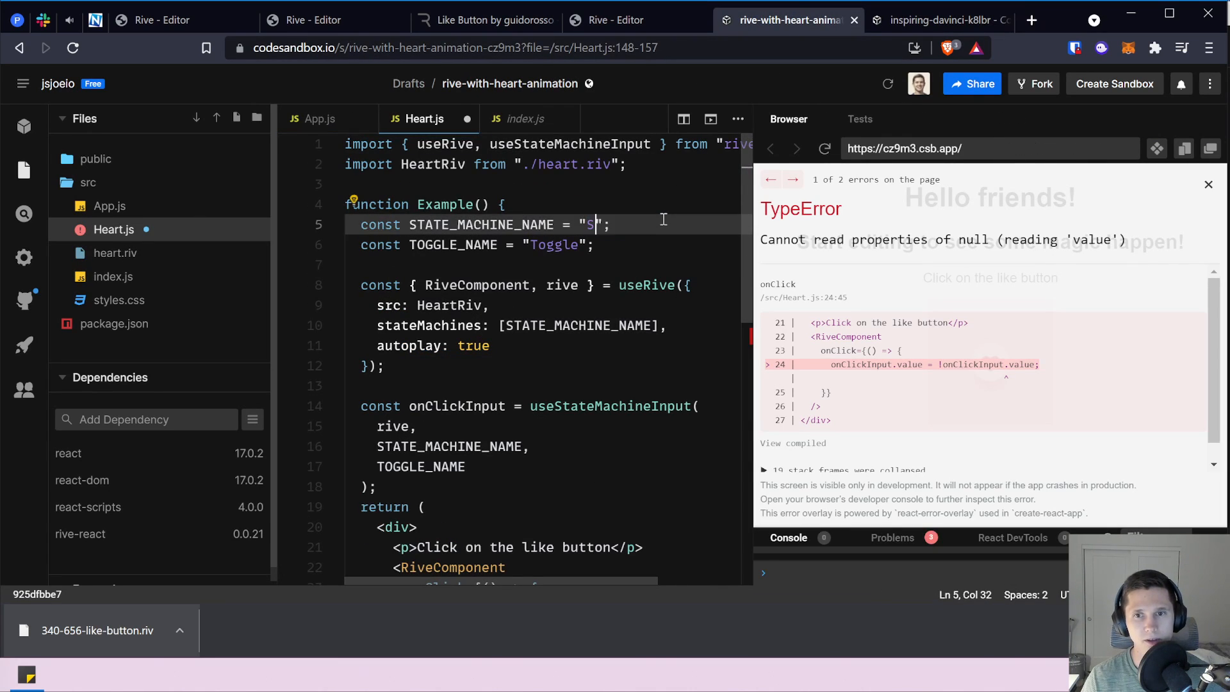
text( Machine 1)
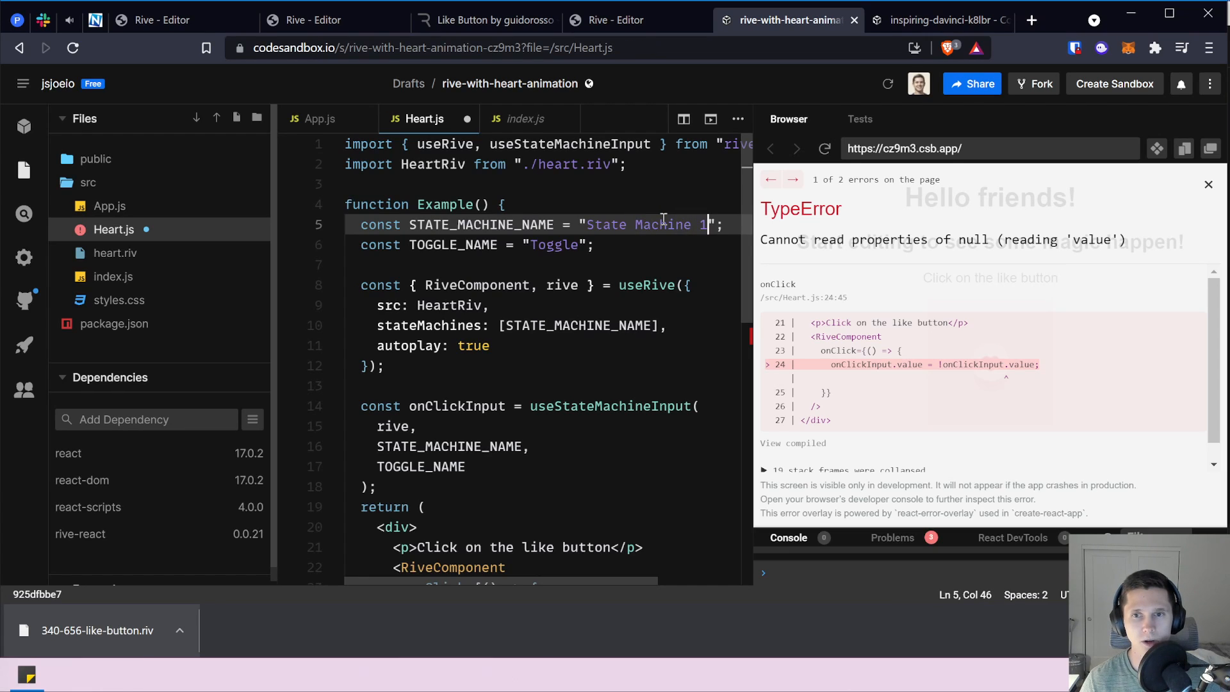
Set the TOGGLE_NAME constant in Heart.js to "Like".
double_click(532, 245)
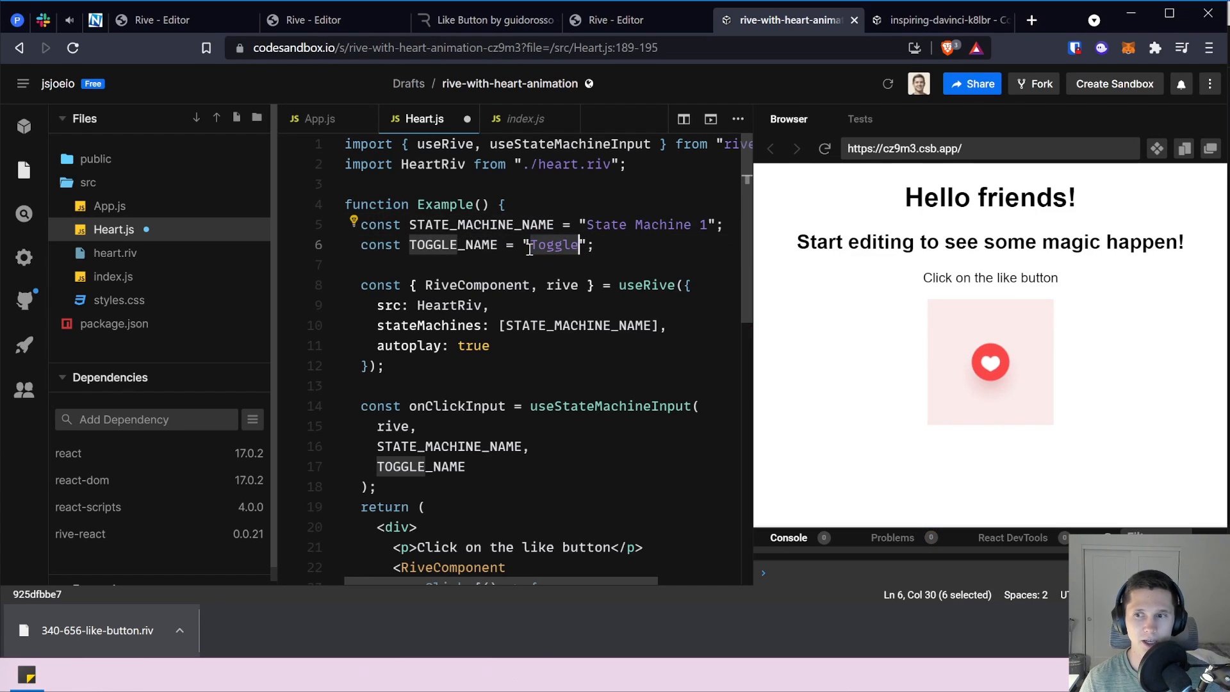
text(LIke)
key(BackSpace)
key(BackSpace)
text(ike)
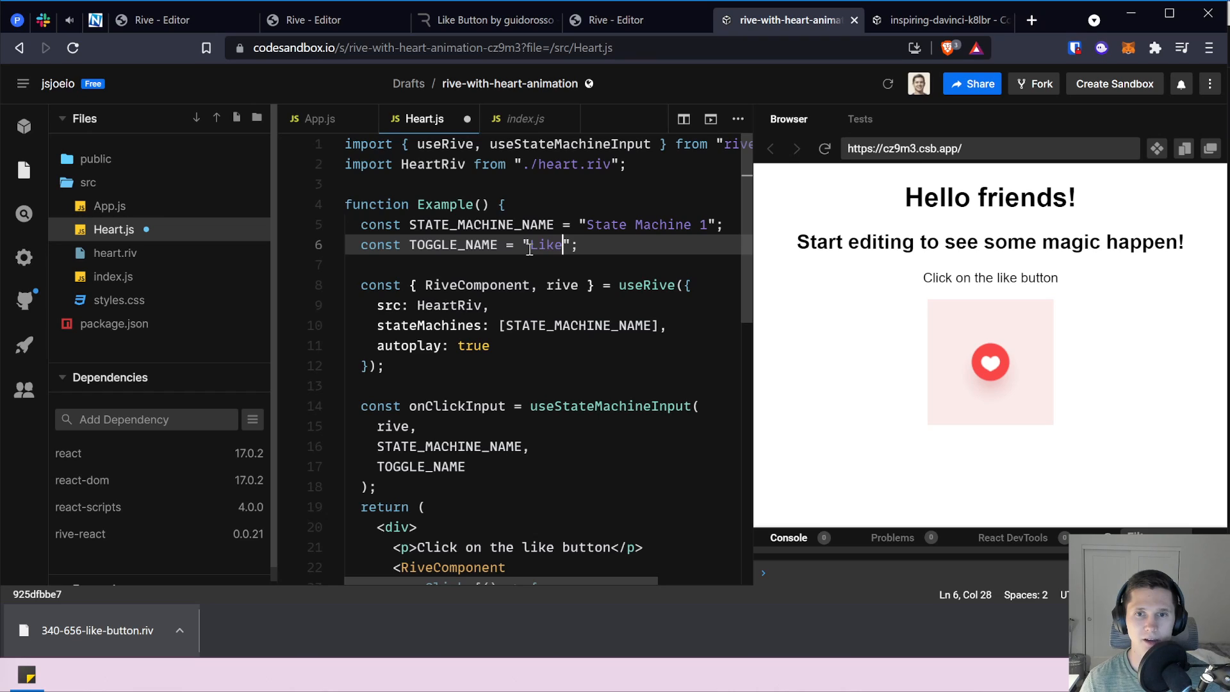
click(545, 243)
Toggle the like button repeatedly in the sandbox preview and check its state machine in the Rive editor.
click(982, 368)
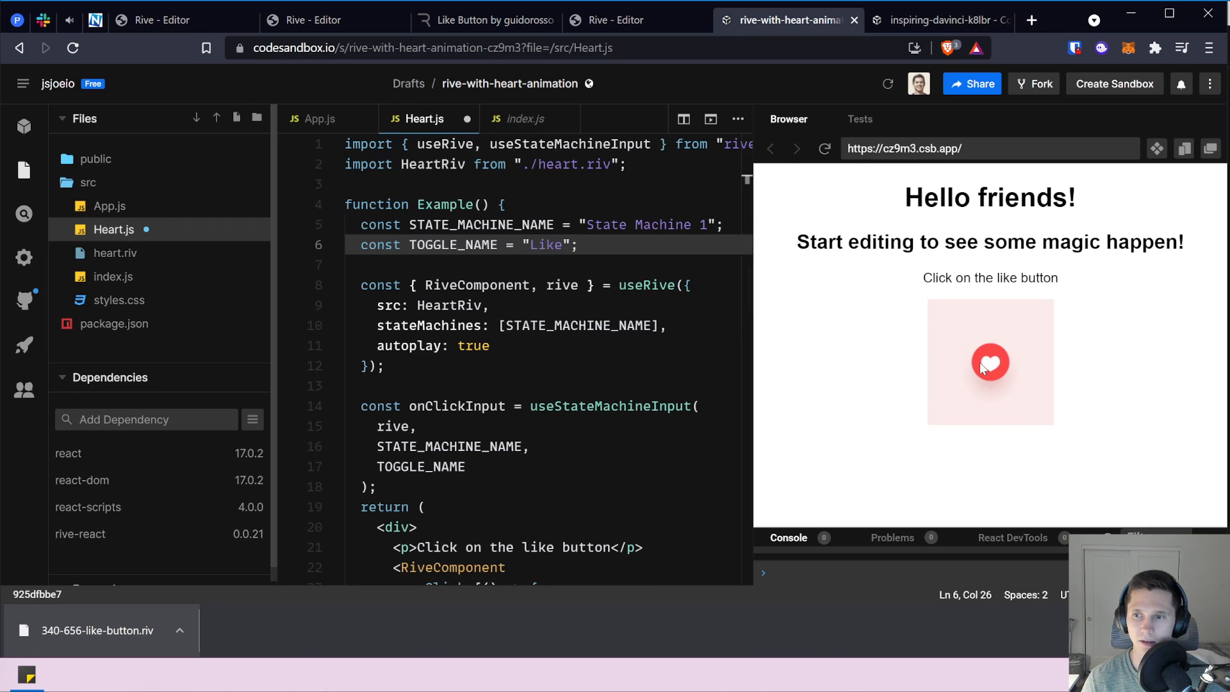
click(983, 369)
click(983, 369)
click(983, 369)
click(984, 368)
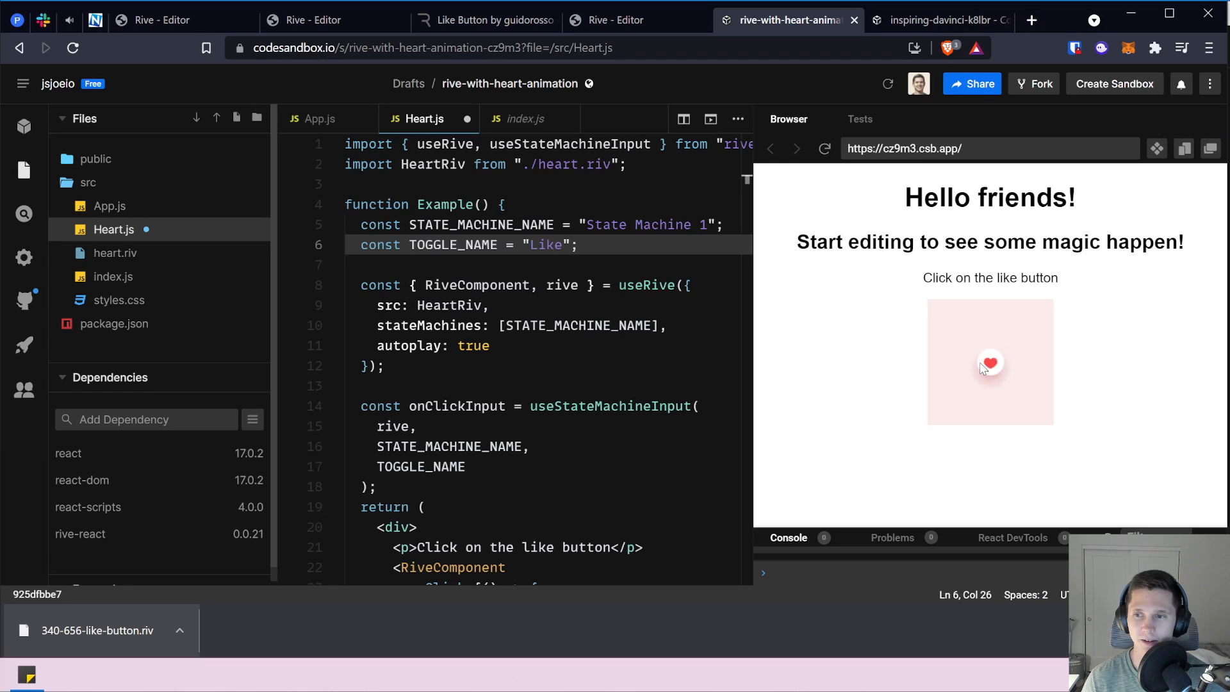
click(982, 367)
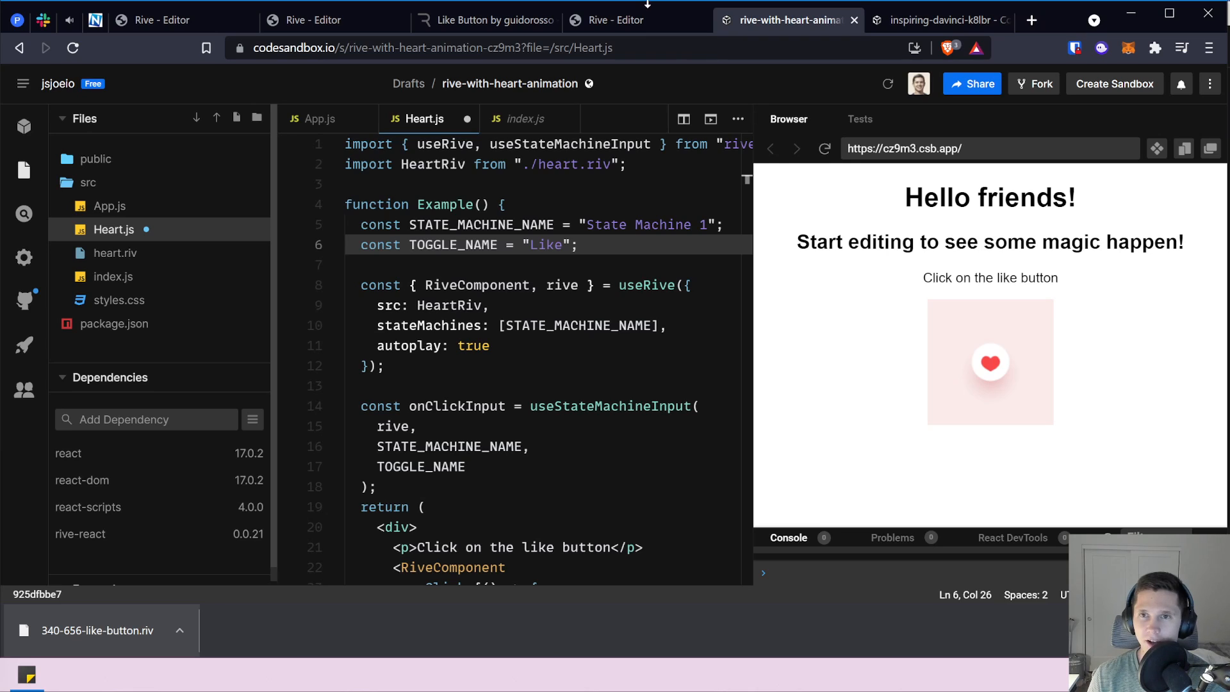
click(634, 20)
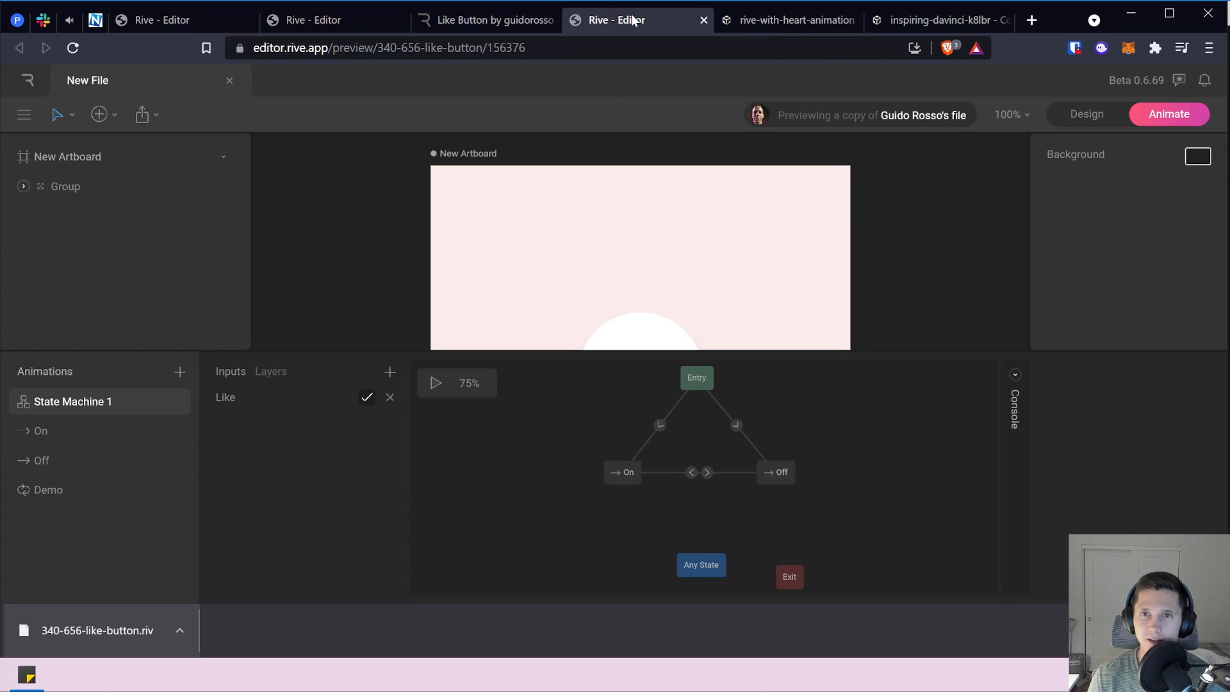
click(781, 23)
click(993, 379)
click(994, 376)
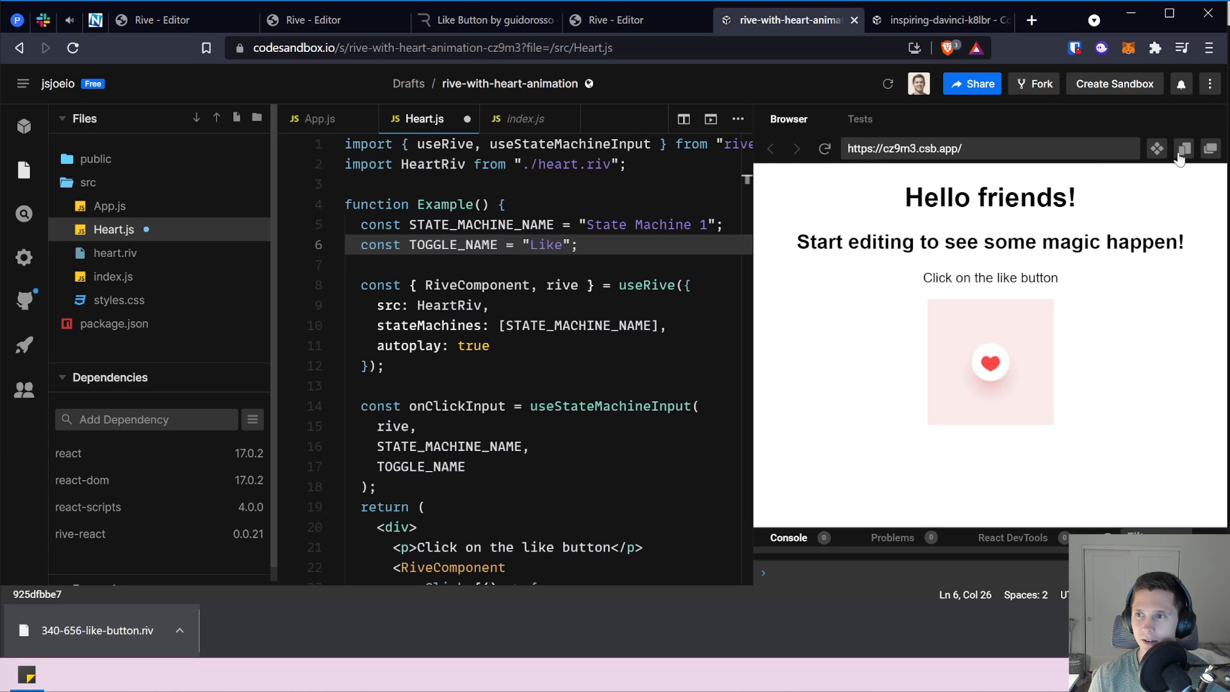
Open the sandbox preview as a standalone page and toggle the like button there.
click(1207, 150)
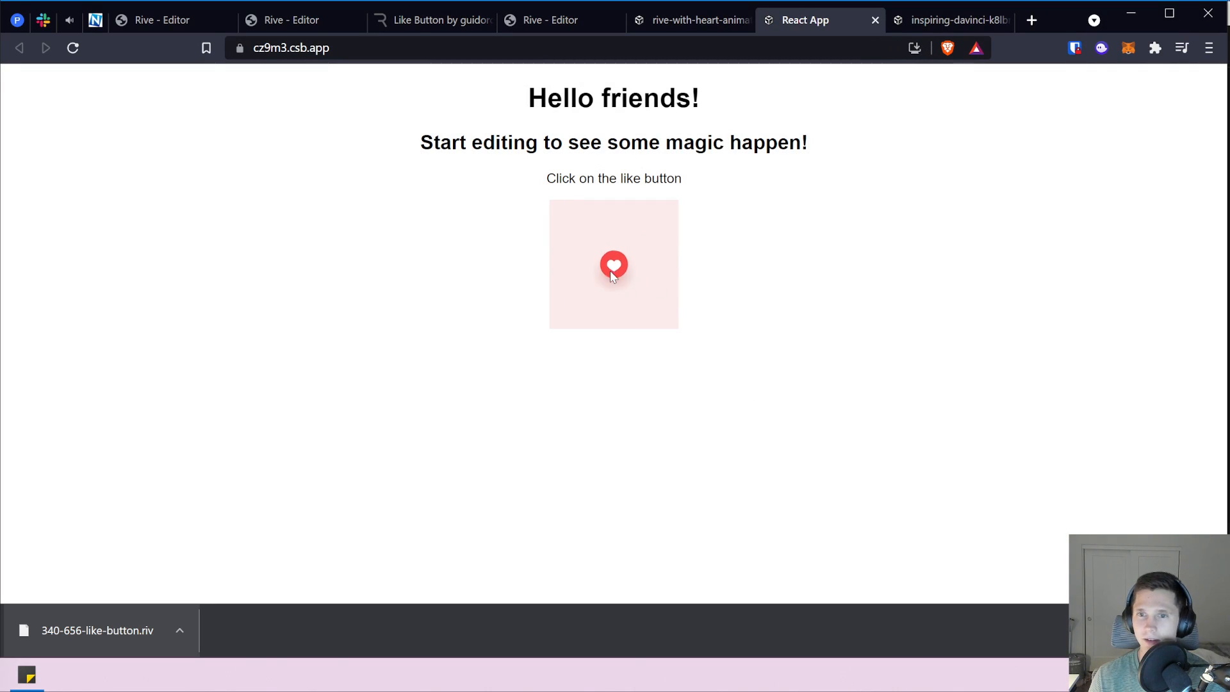
click(611, 272)
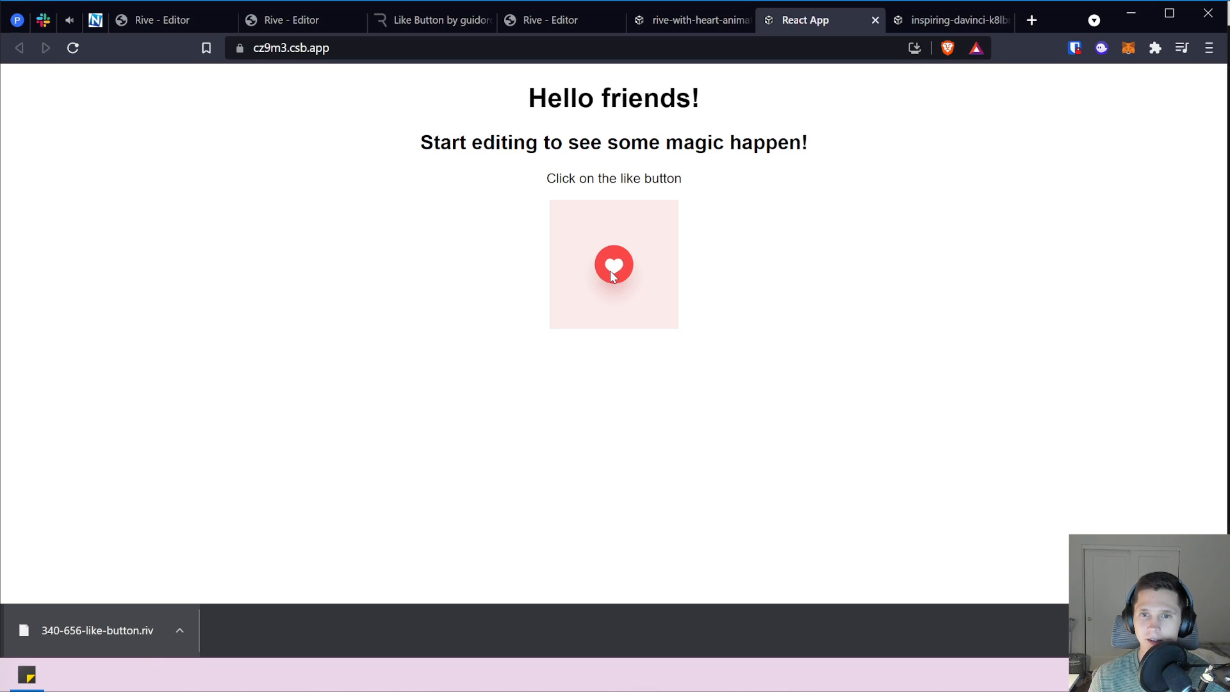
click(610, 270)
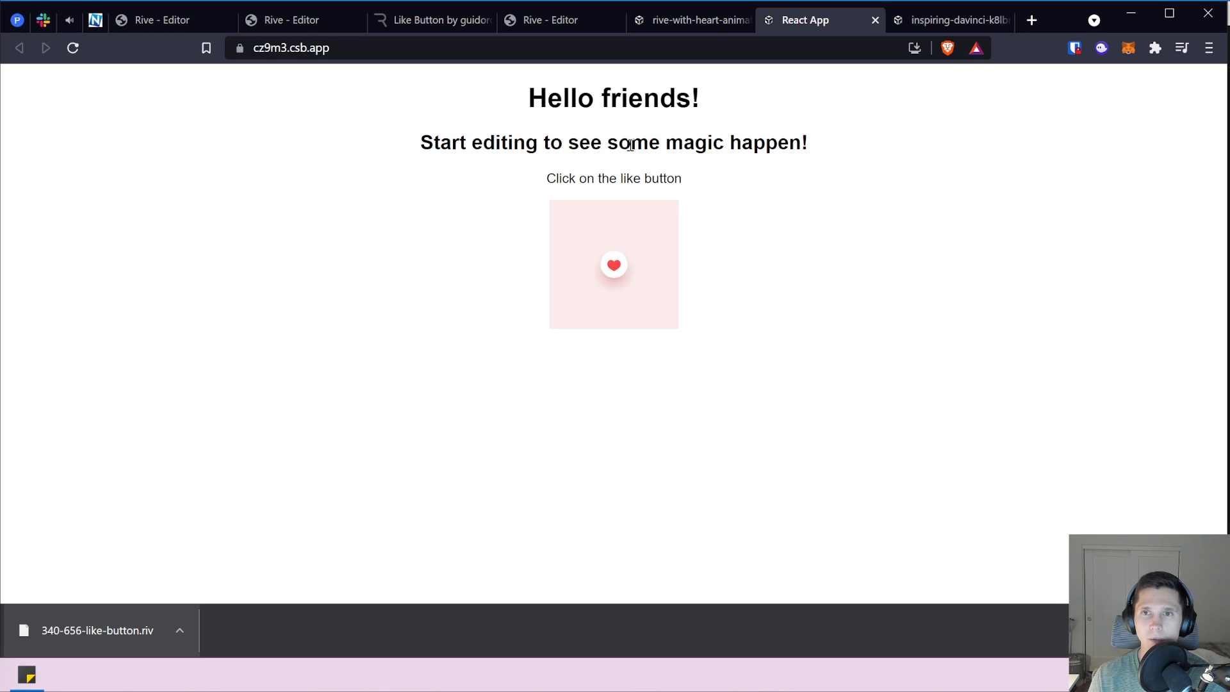
View the like-button artwork in the Rive editor's Design mode and review its community page.
click(679, 21)
click(552, 26)
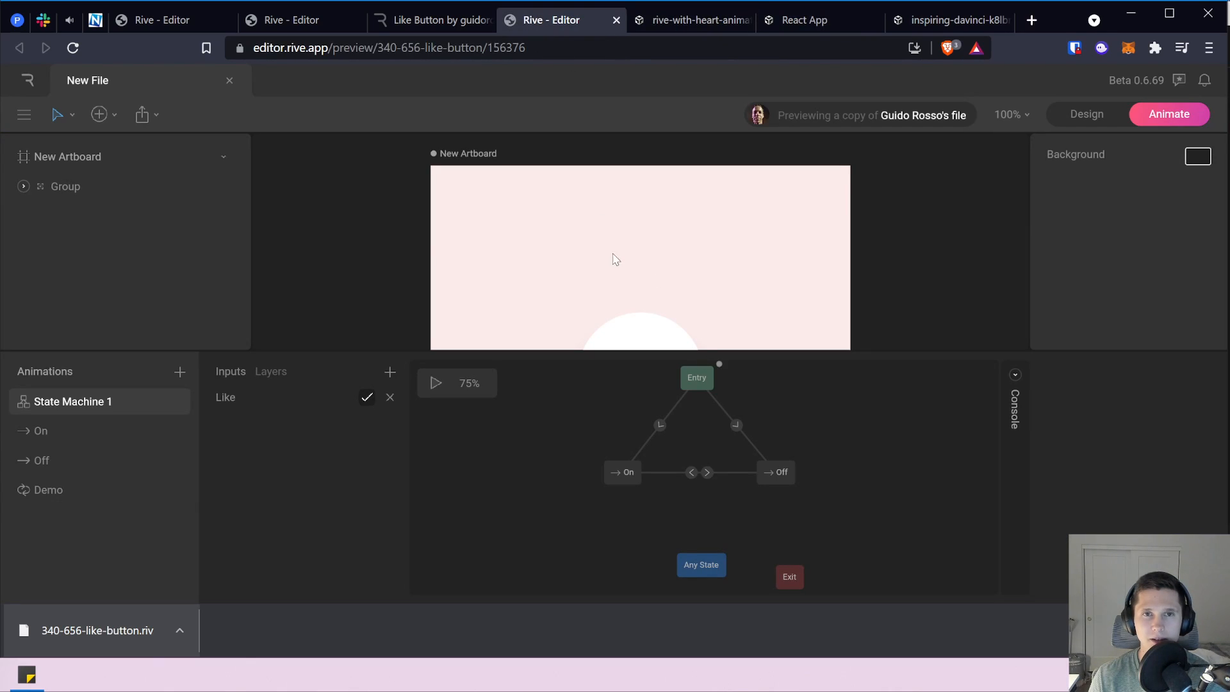
click(1073, 117)
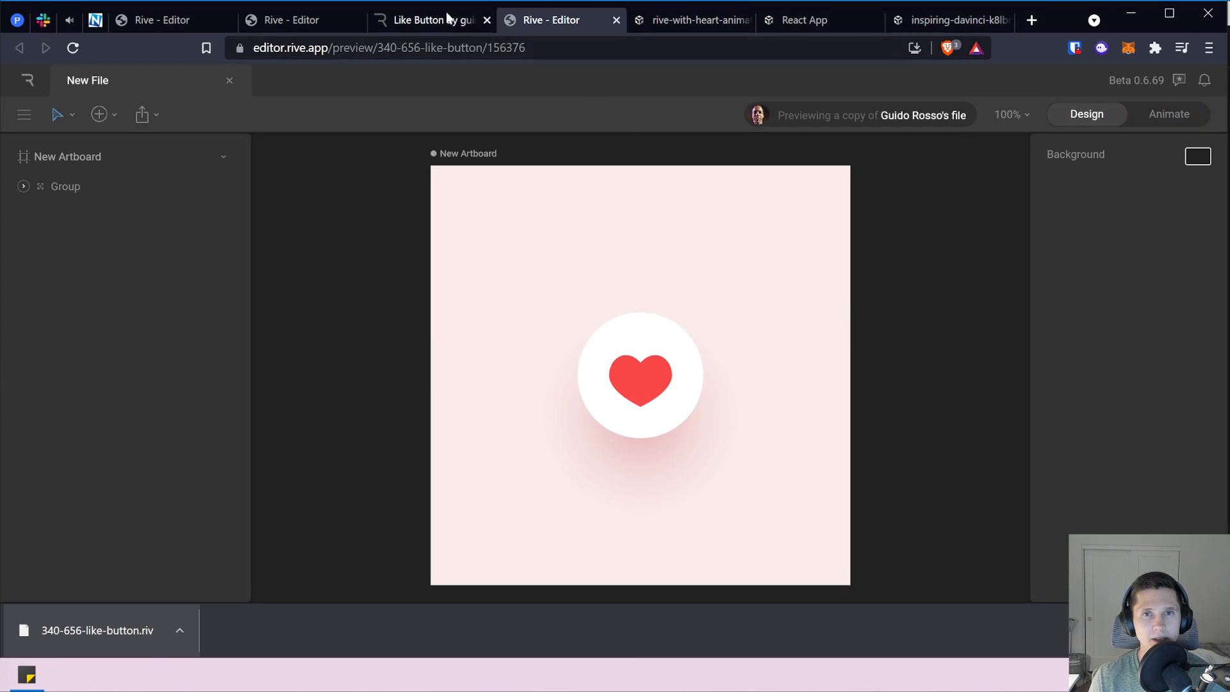
click(466, 23)
scroll(500, 398, down, 4)
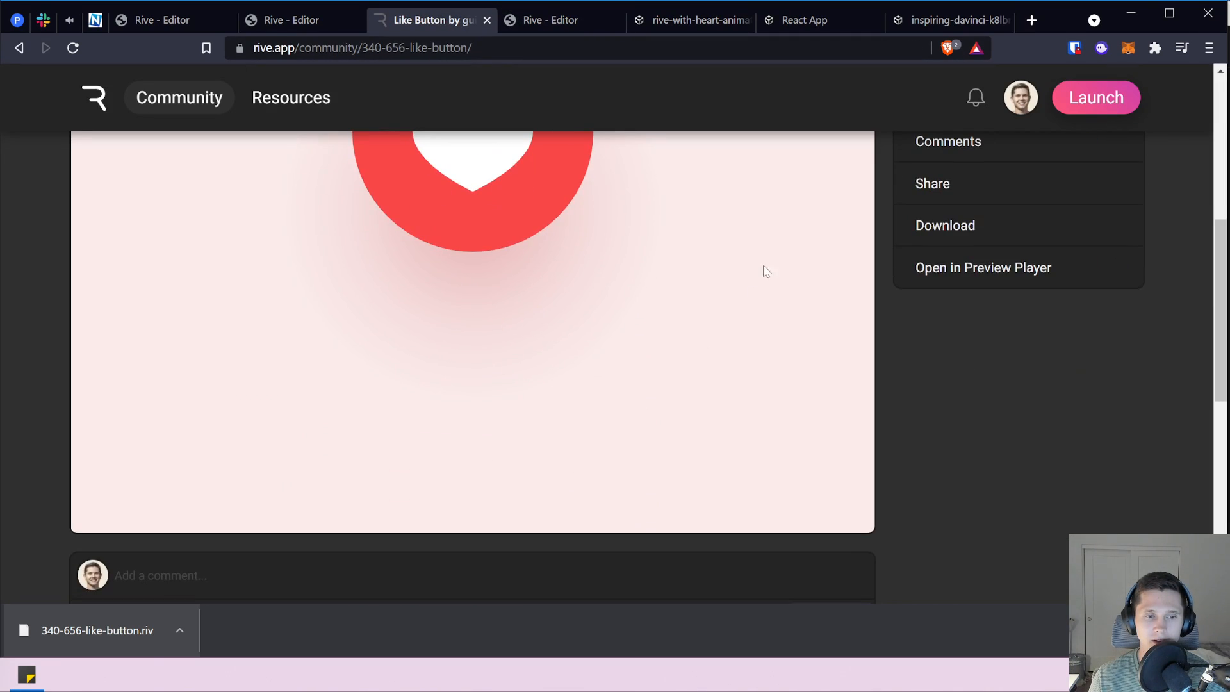
scroll(671, 264, up, 5)
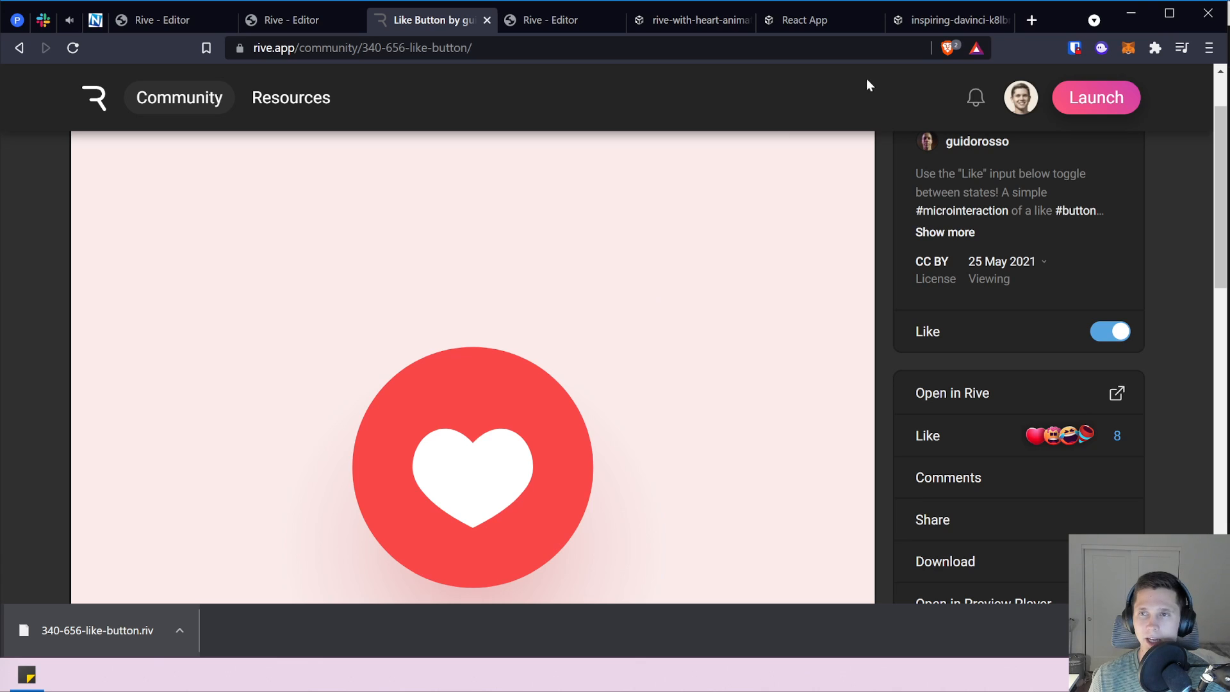
Close the inspiring-davinci reference sandbox and select the web address of the standalone React App preview.
click(961, 21)
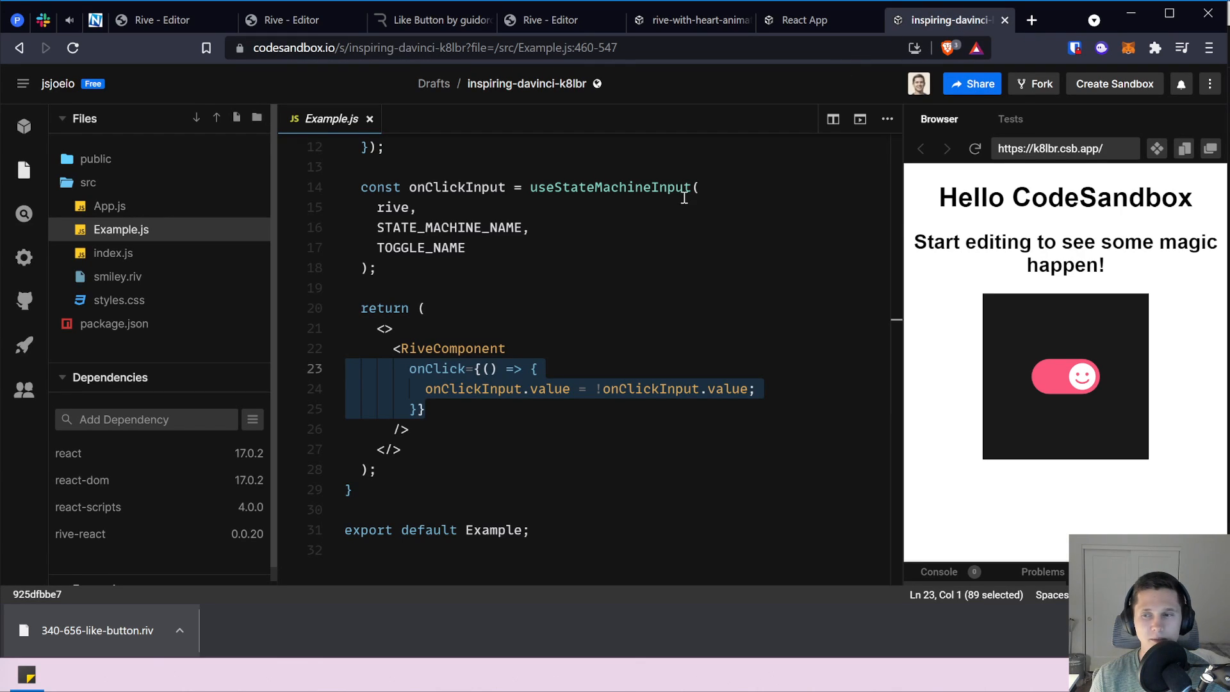
click(1004, 20)
click(709, 48)
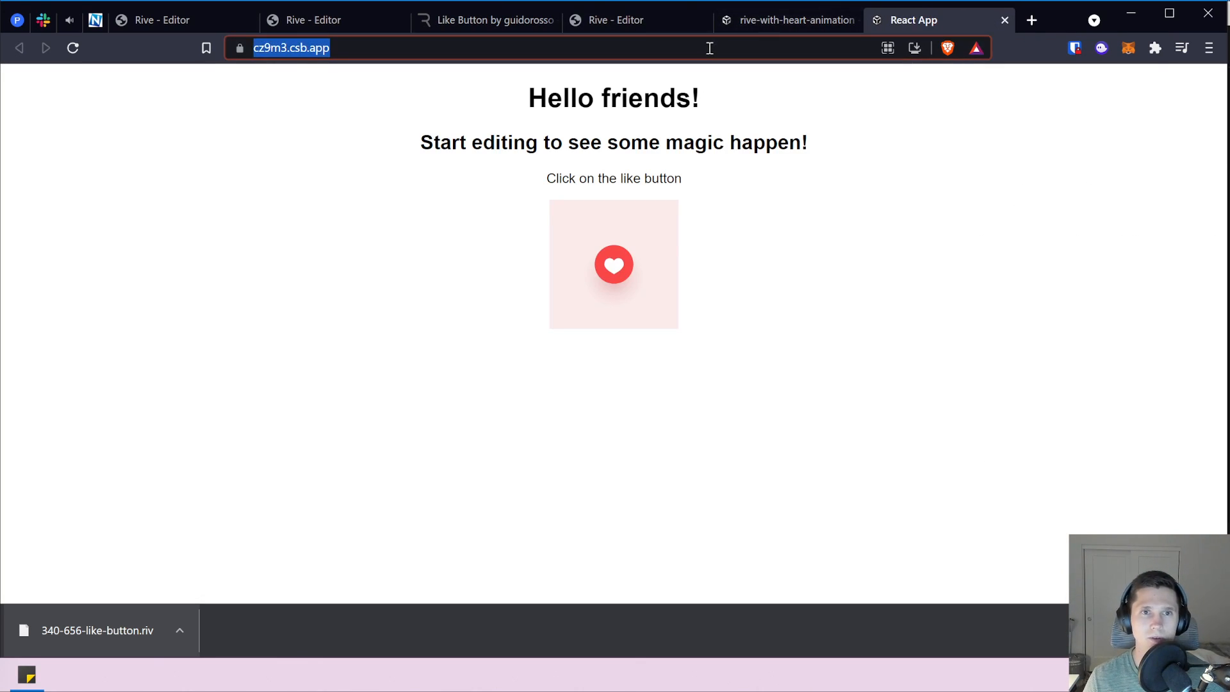
key(alt+Tab)
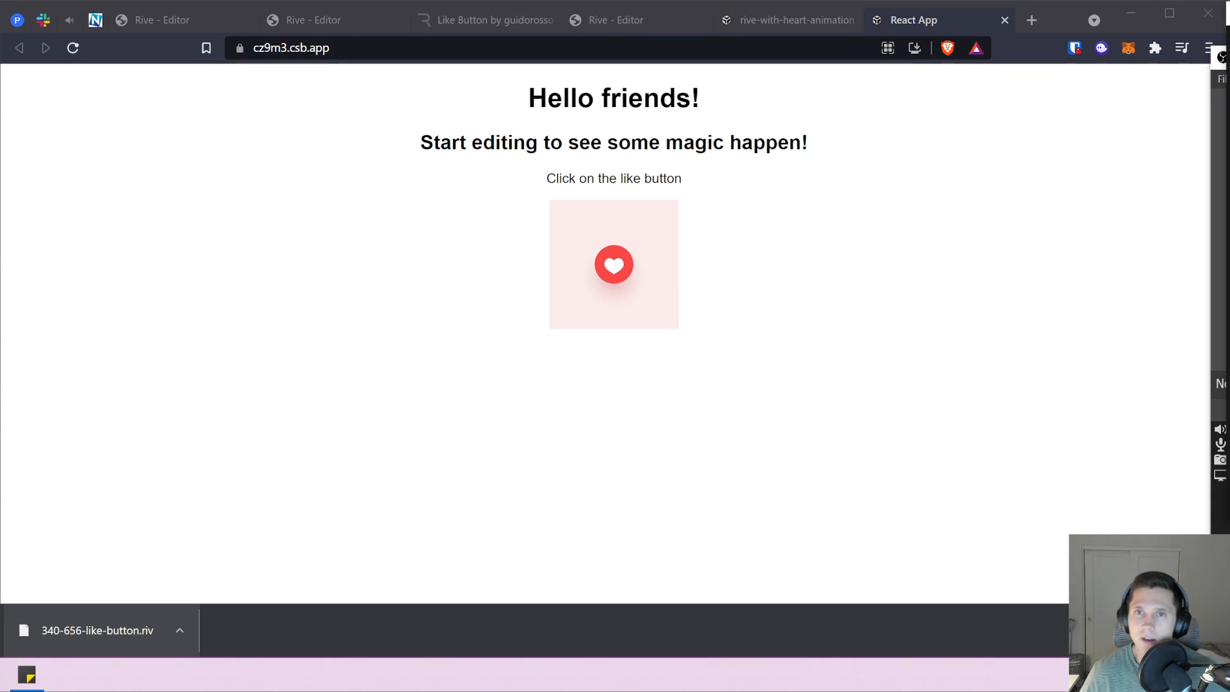
Return to the heart sandbox, toggle the like button once more and review the rest of the Heart.js code.
click(744, 20)
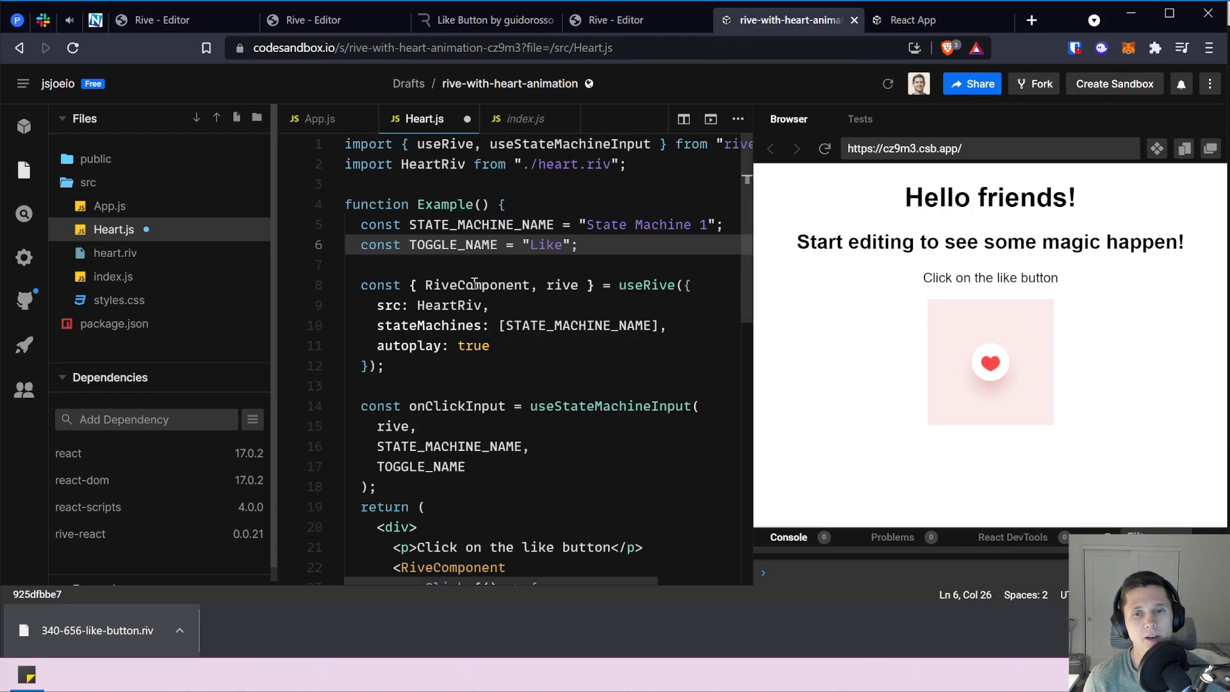
click(1001, 373)
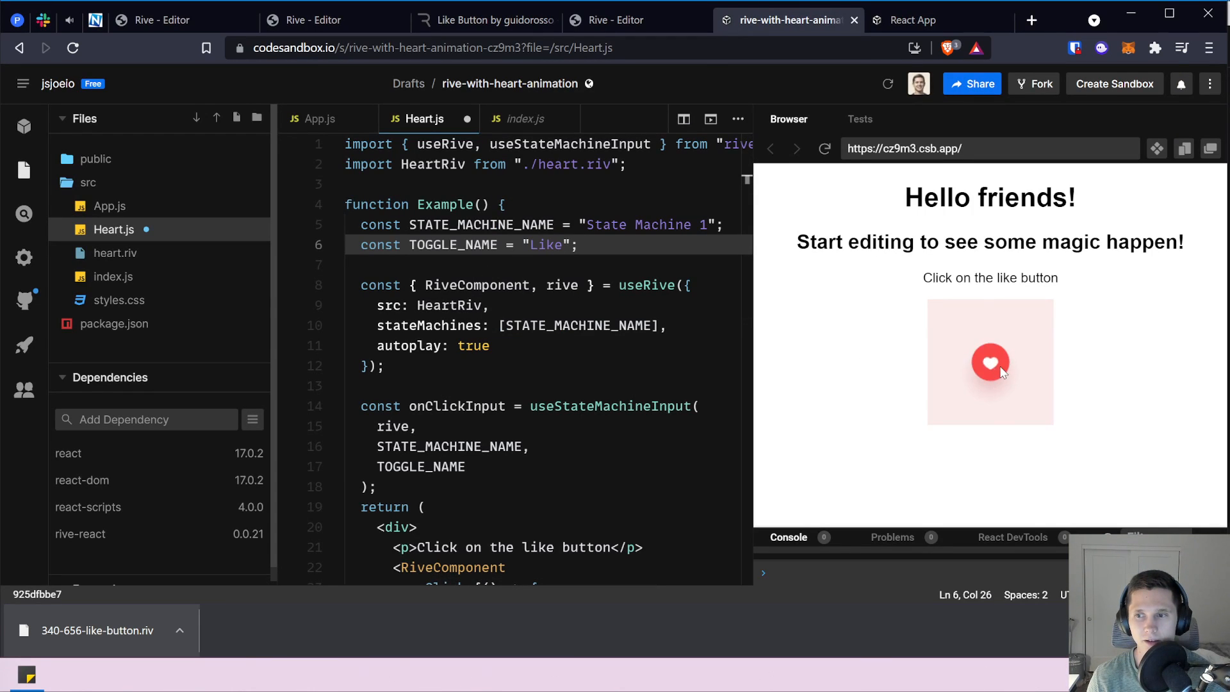
scroll(485, 372, down, 3)
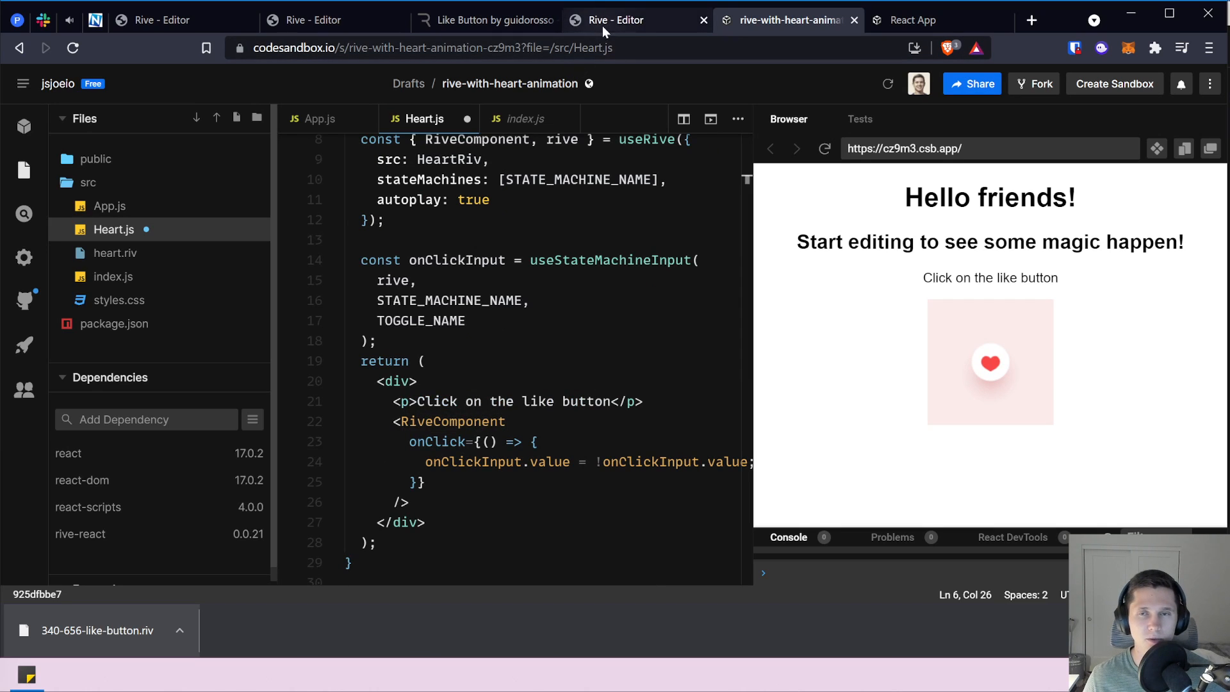
Open the rive-react npm page and read through its component props, useRive parameters, return values, riveParams and opts sections.
click(563, 260)
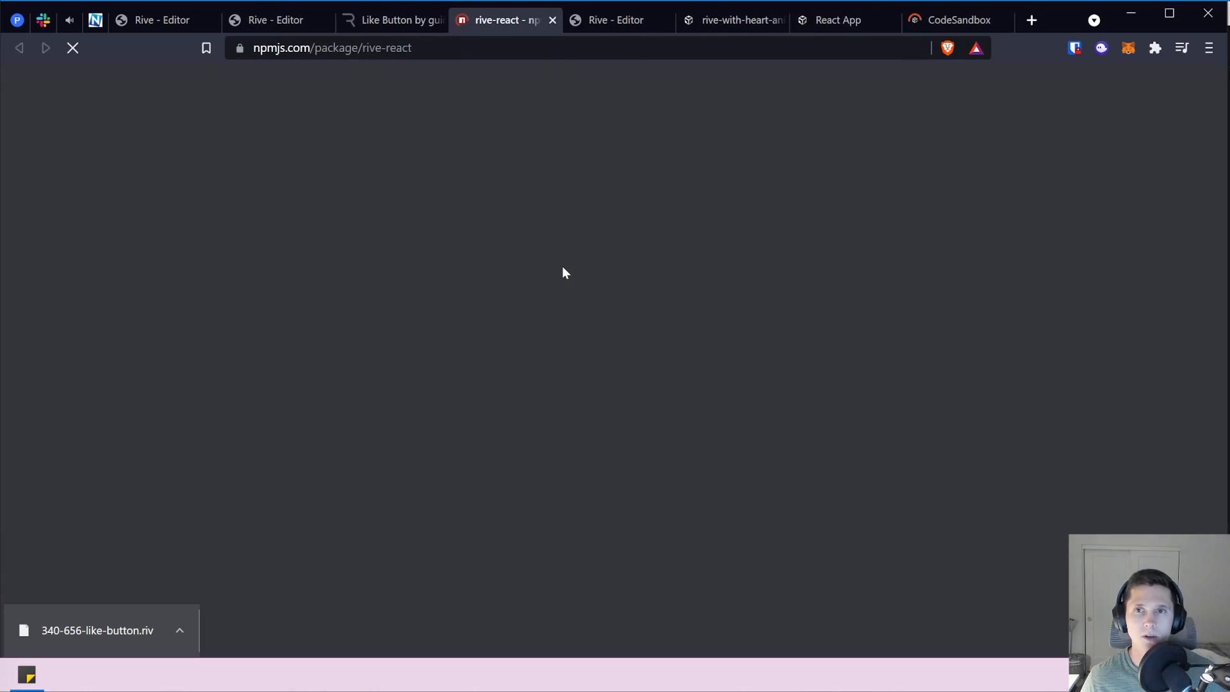
scroll(557, 239, down, 8)
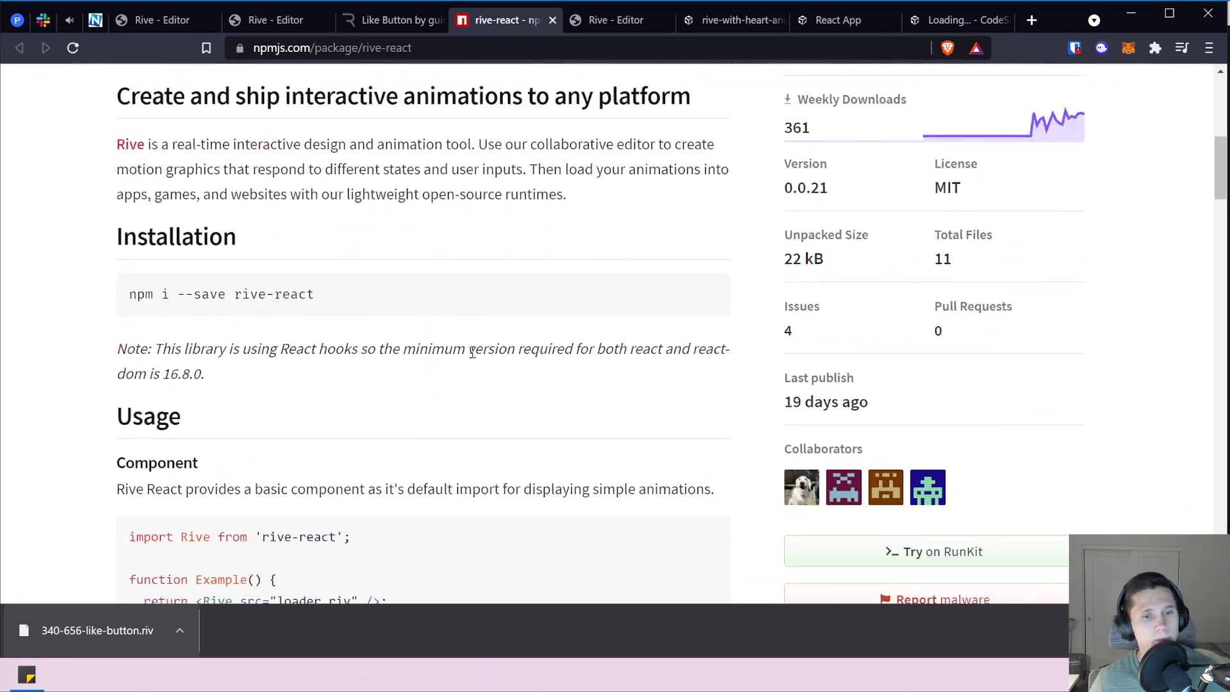
scroll(473, 352, down, 8)
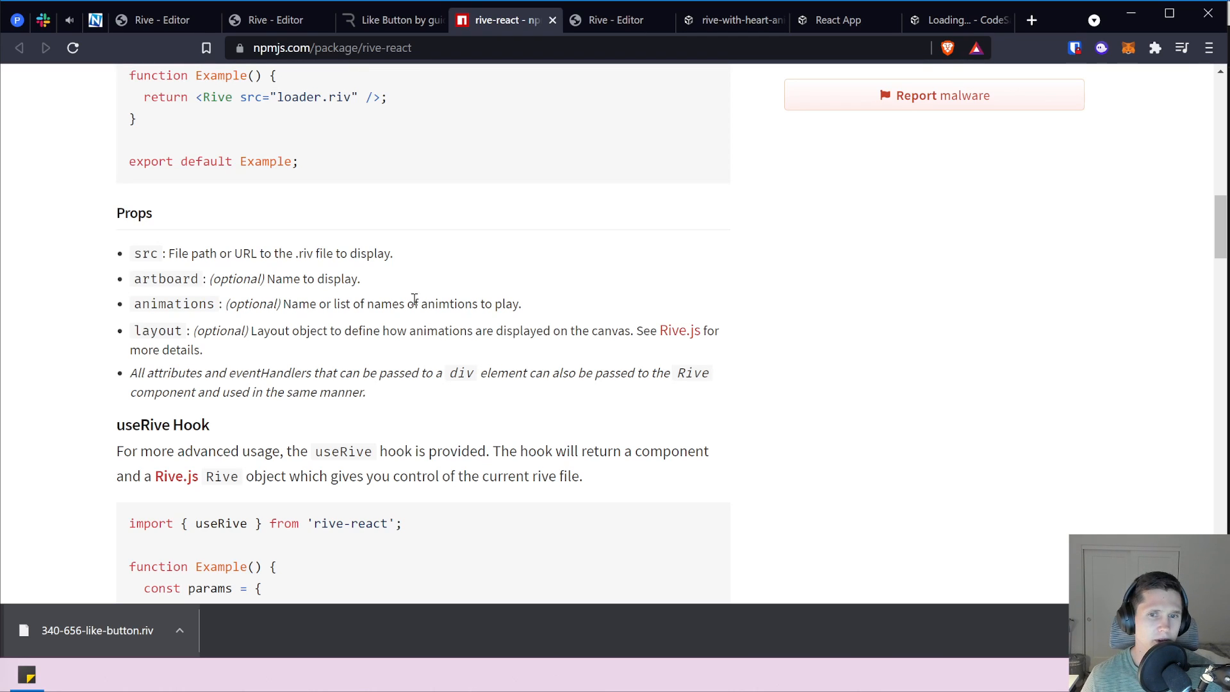
drag(421, 303, 219, 306)
scroll(219, 311, down, 10)
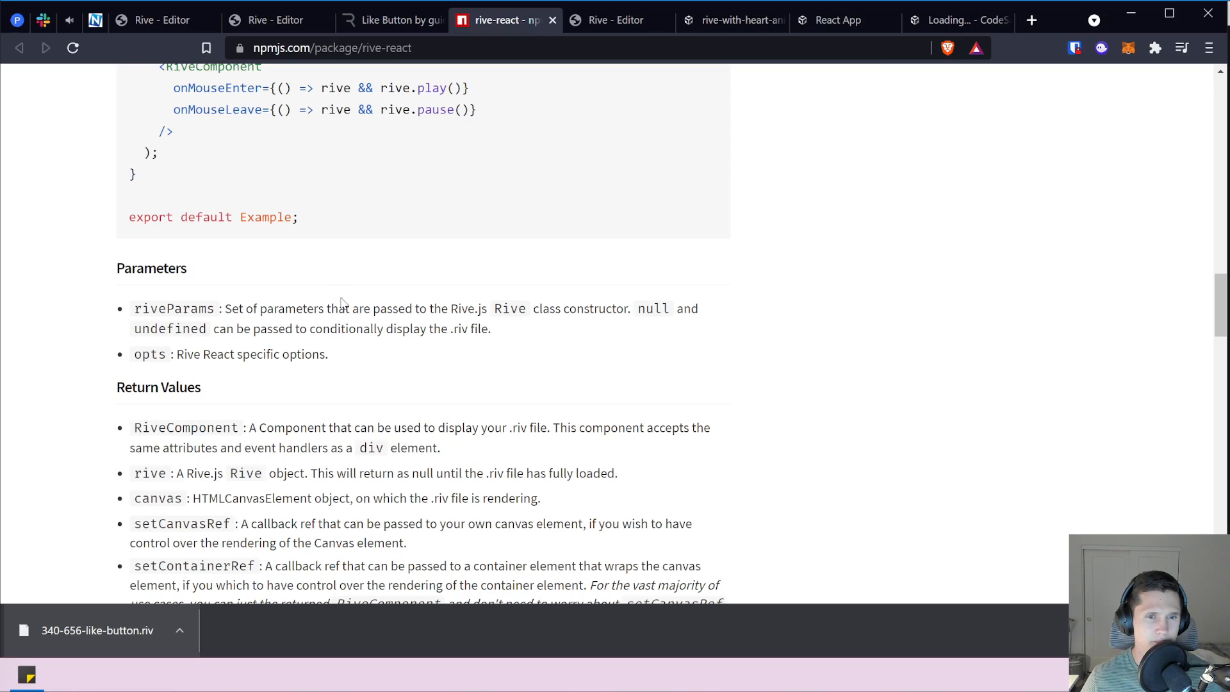
scroll(261, 289, down, 1)
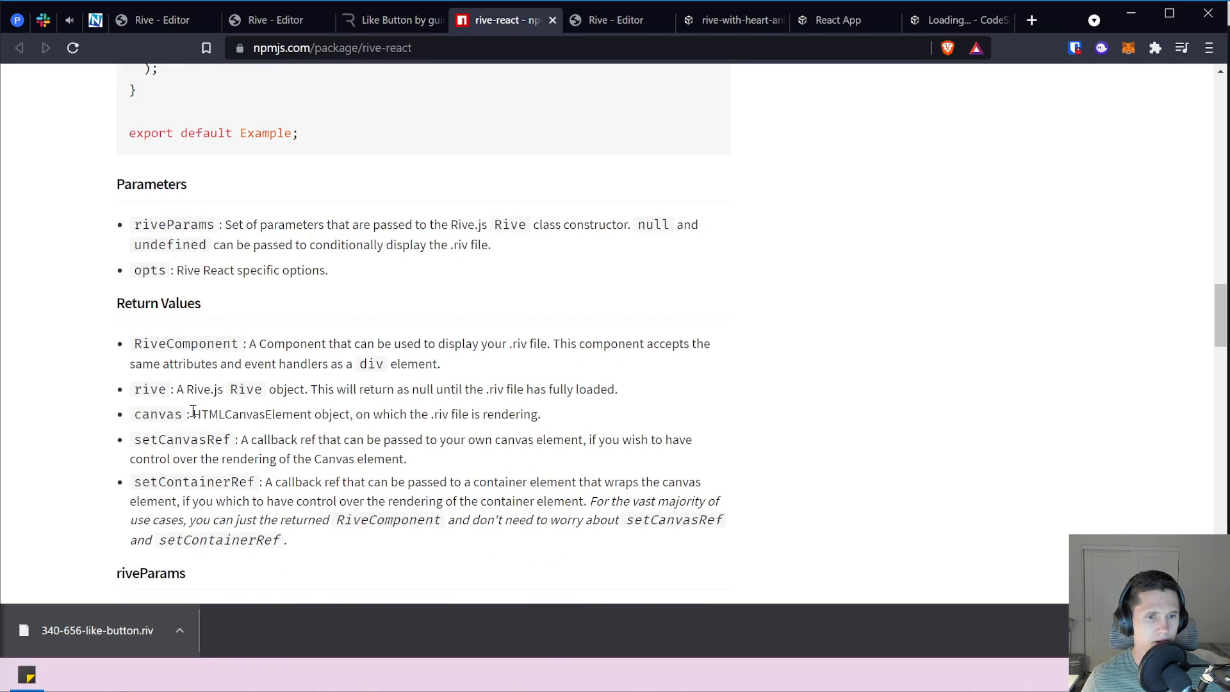
scroll(205, 385, down, 3)
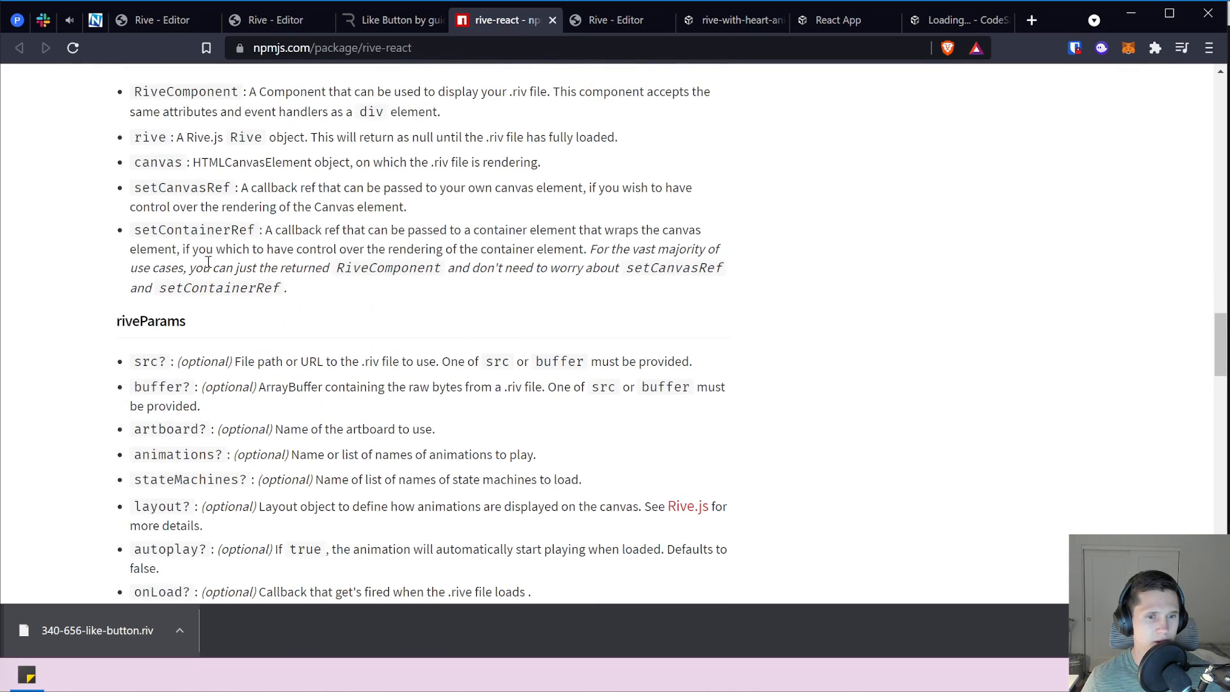
scroll(208, 263, down, 5)
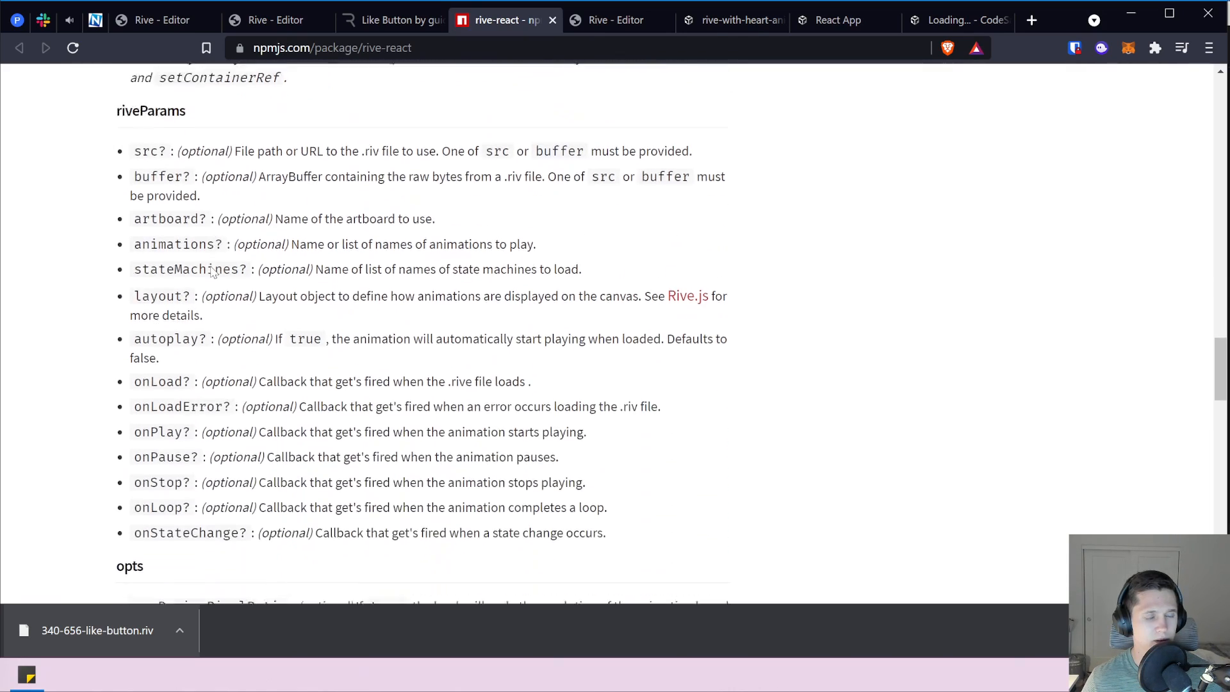
scroll(212, 272, down, 2)
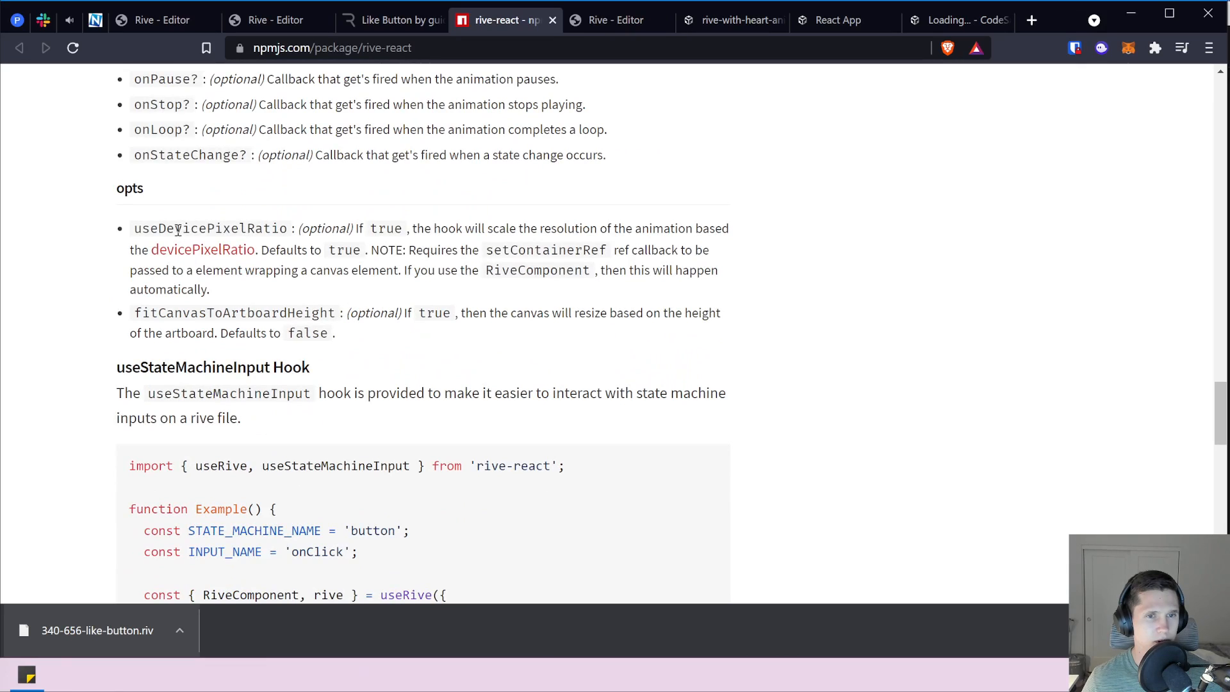
drag(178, 230, 264, 223)
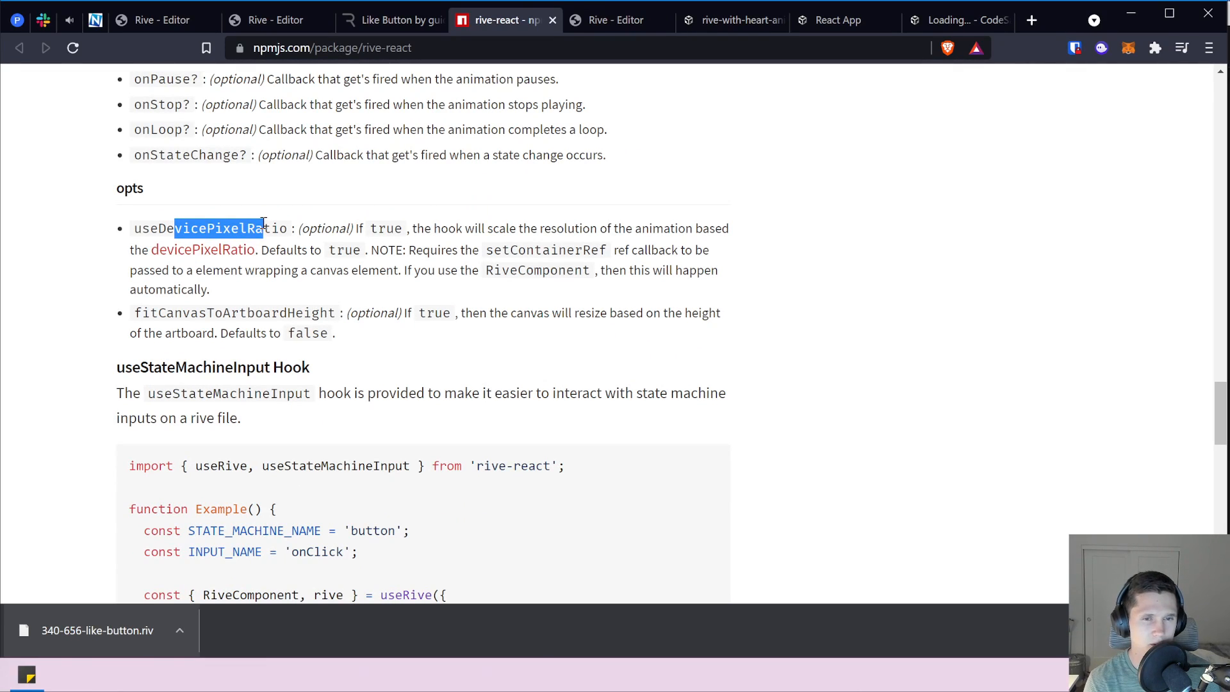
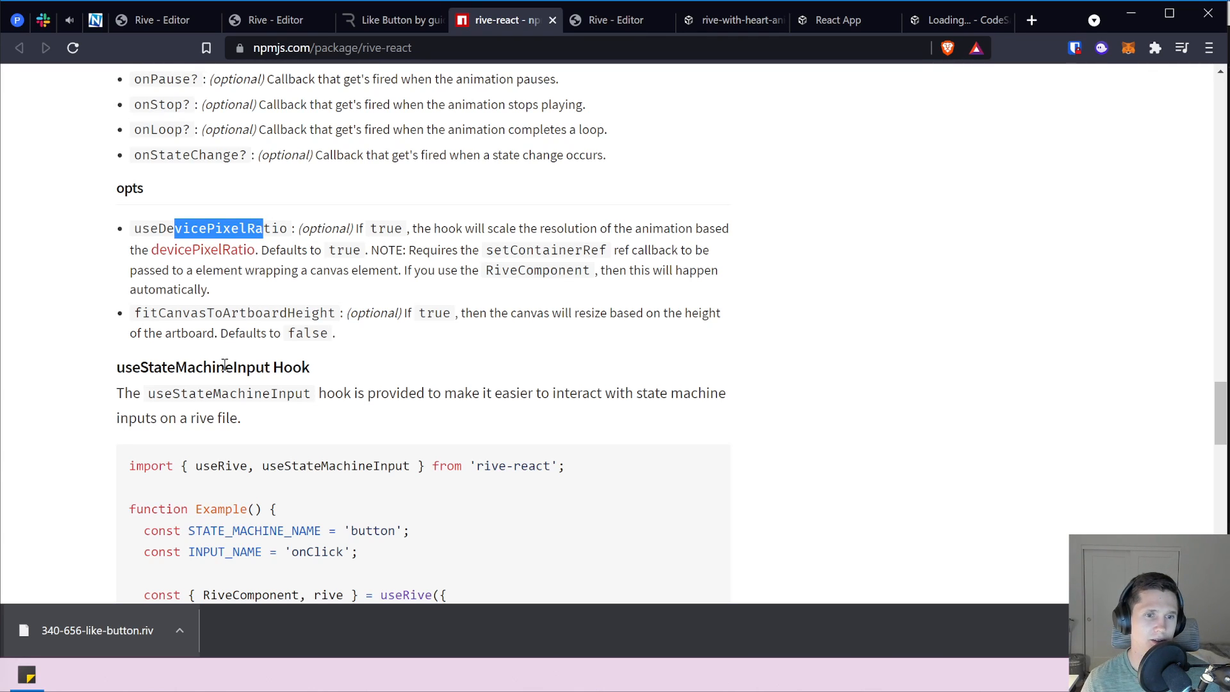
Search the rive-react page for "opts" and examine how it relates to the useRive hook's parameters.
double_click(224, 320)
scroll(225, 326, up, 10)
scroll(225, 327, up, 5)
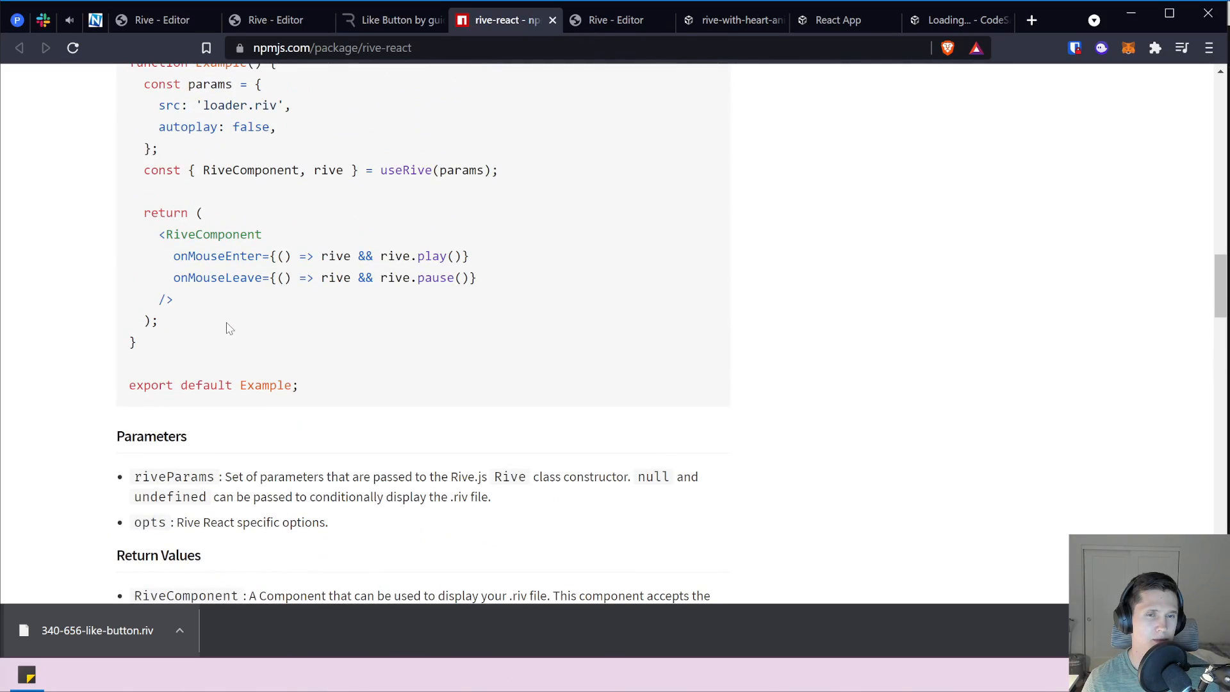
scroll(229, 329, down, 12)
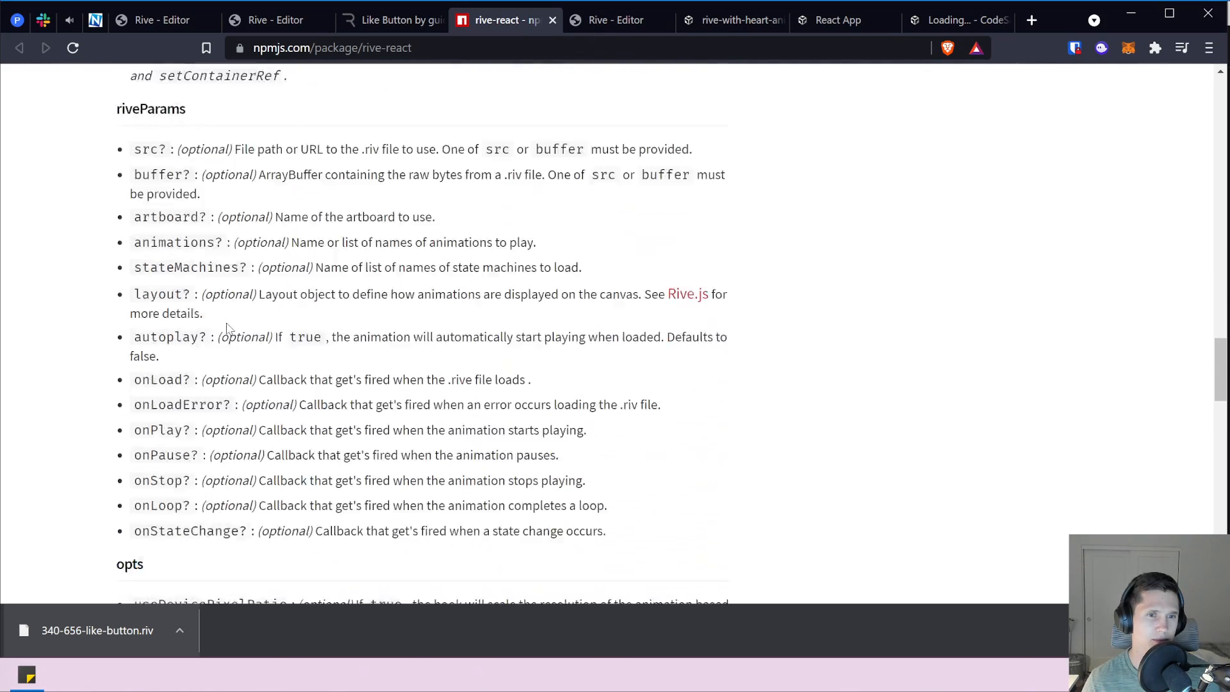
click(146, 359)
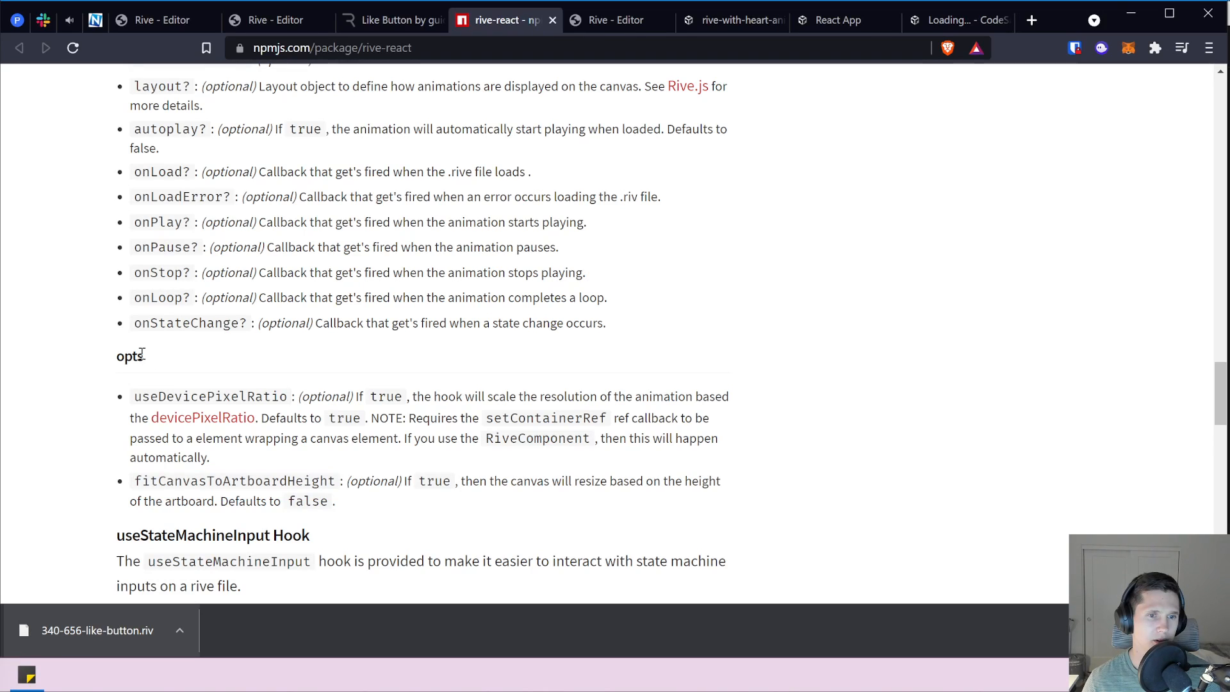
double_click(131, 356)
key(ctrl+f)
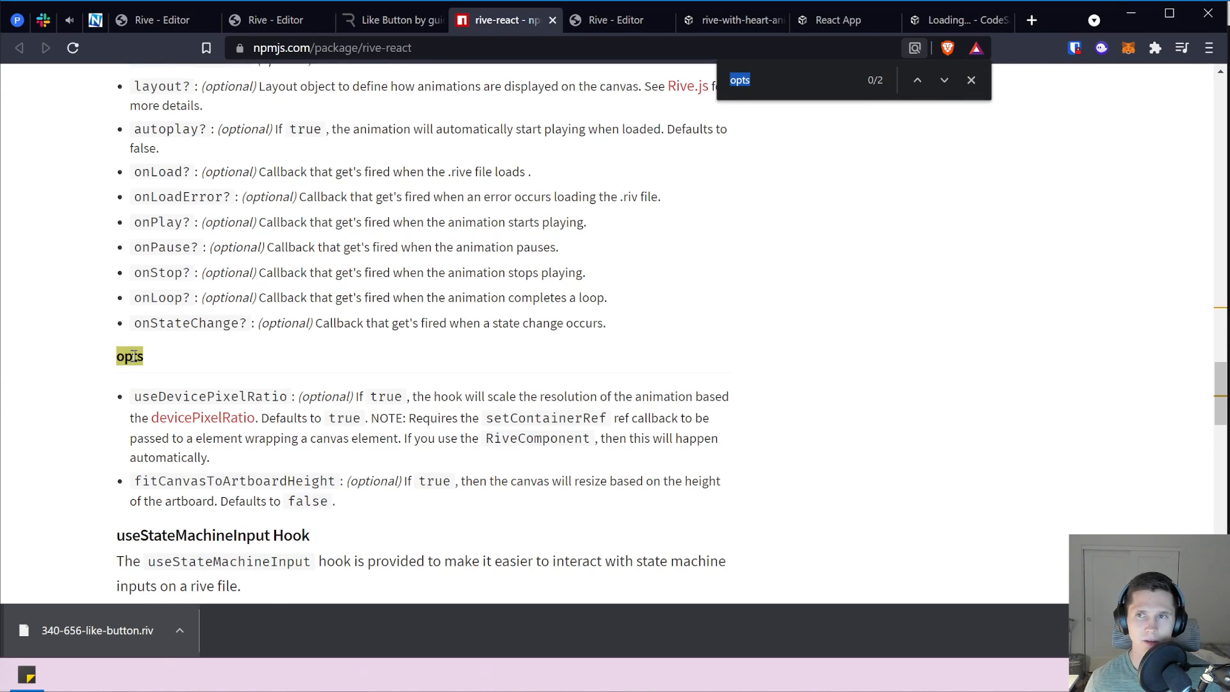
key(Return)
scroll(133, 357, up, 3)
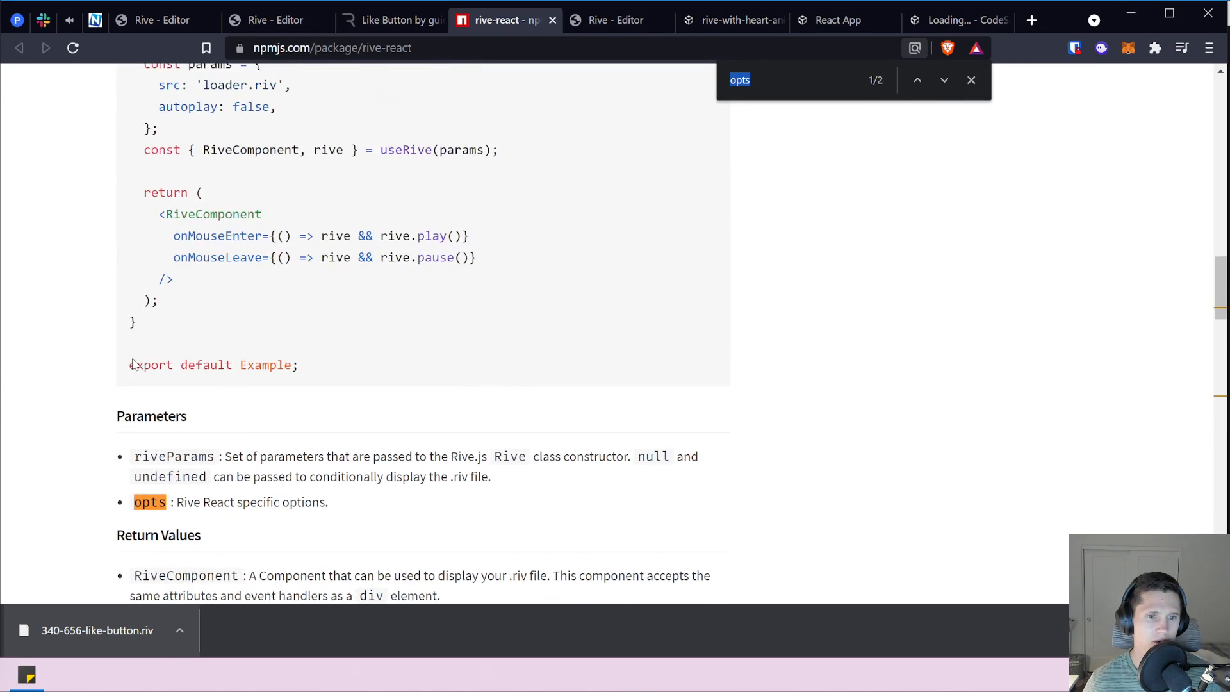
scroll(149, 410, up, 4)
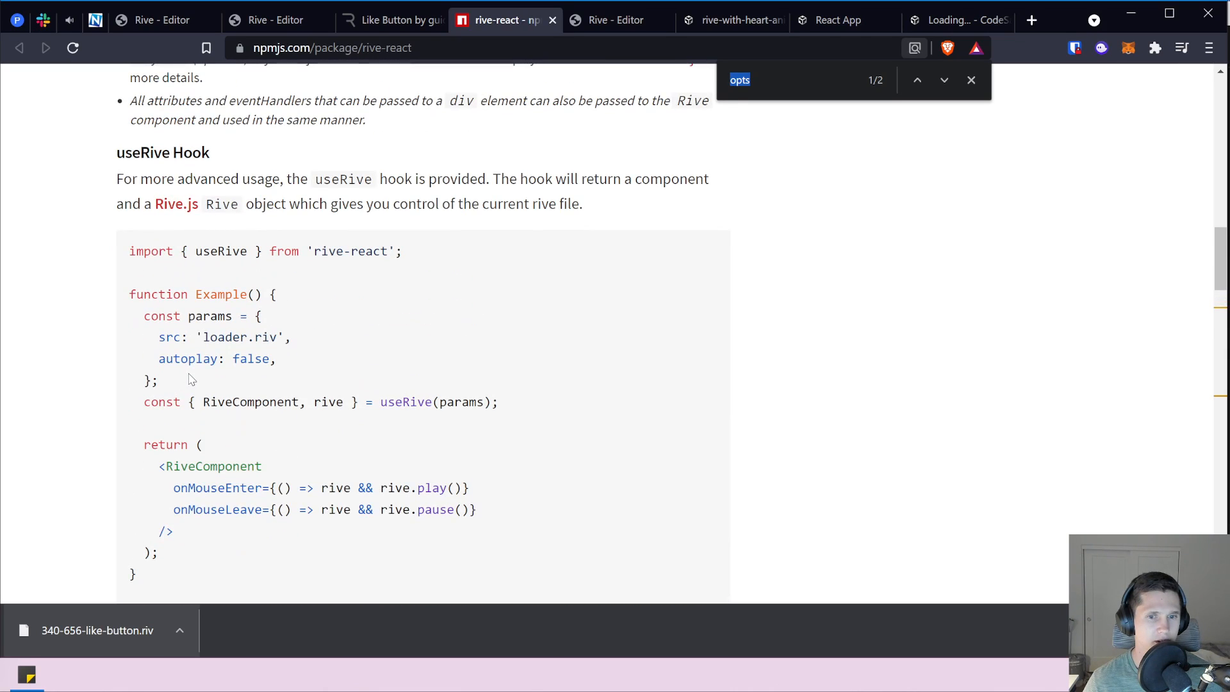
Examine the params argument in the useRive example and the fitCanvasToArtboardHeight option under opts.
drag(442, 402, 494, 402)
scroll(493, 401, down, 3)
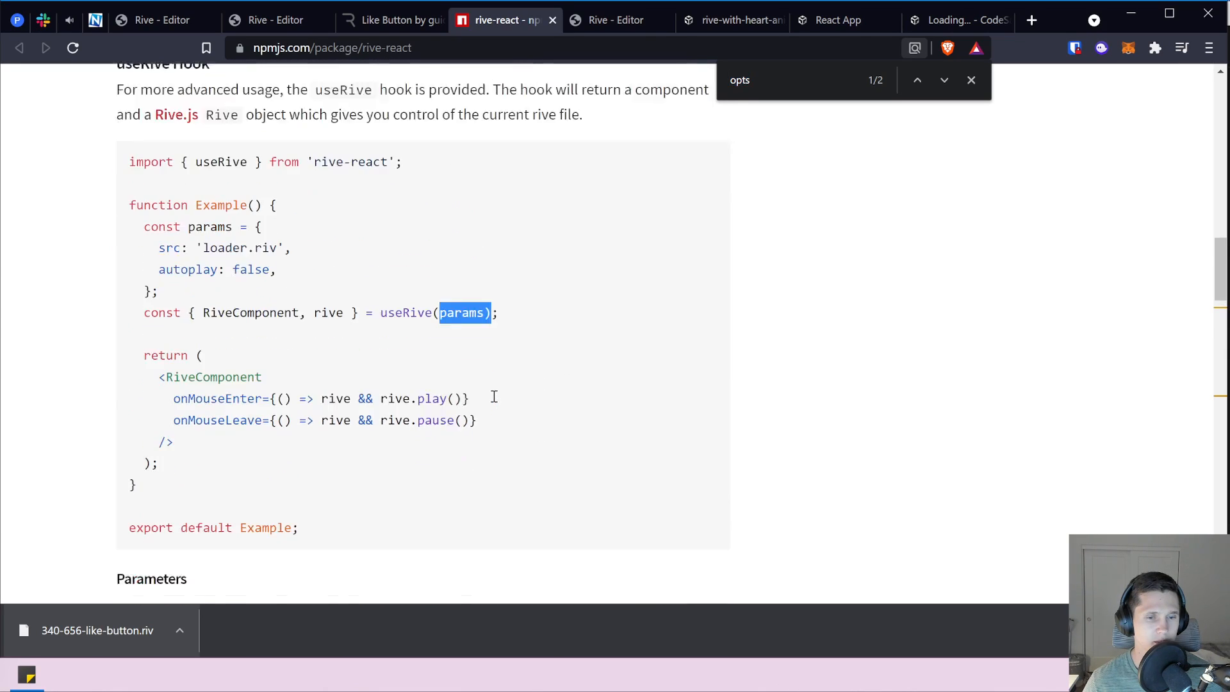
scroll(495, 402, down, 3)
scroll(495, 402, up, 3)
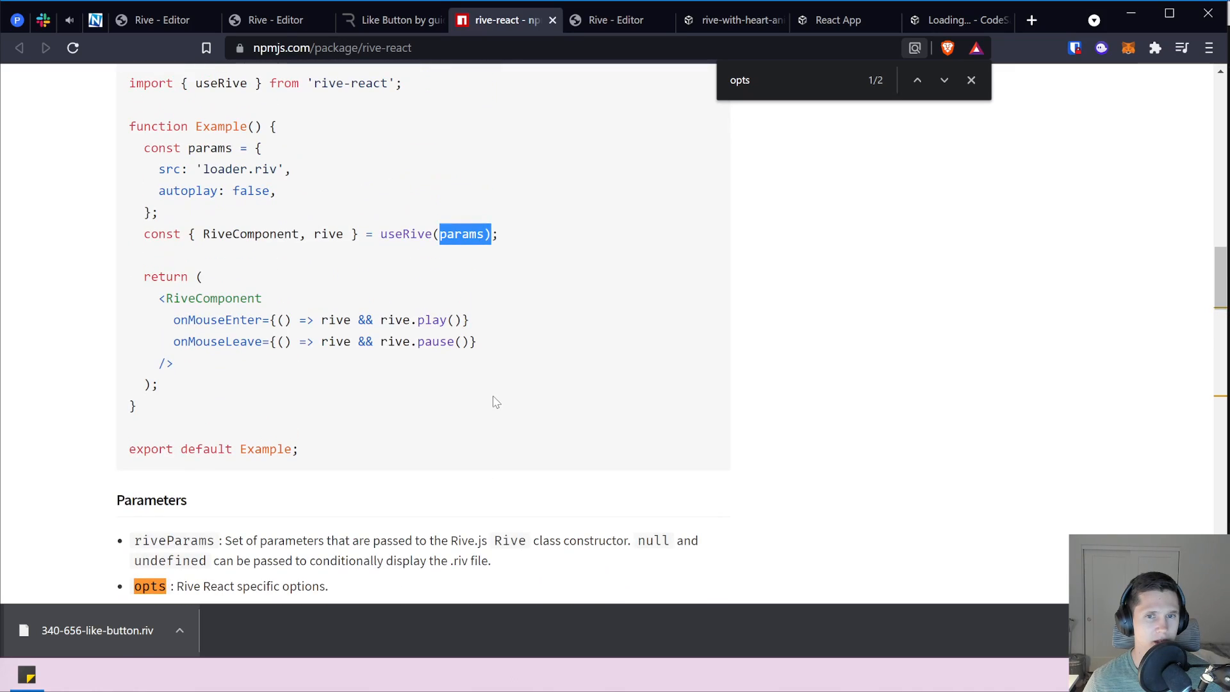
scroll(487, 387, down, 15)
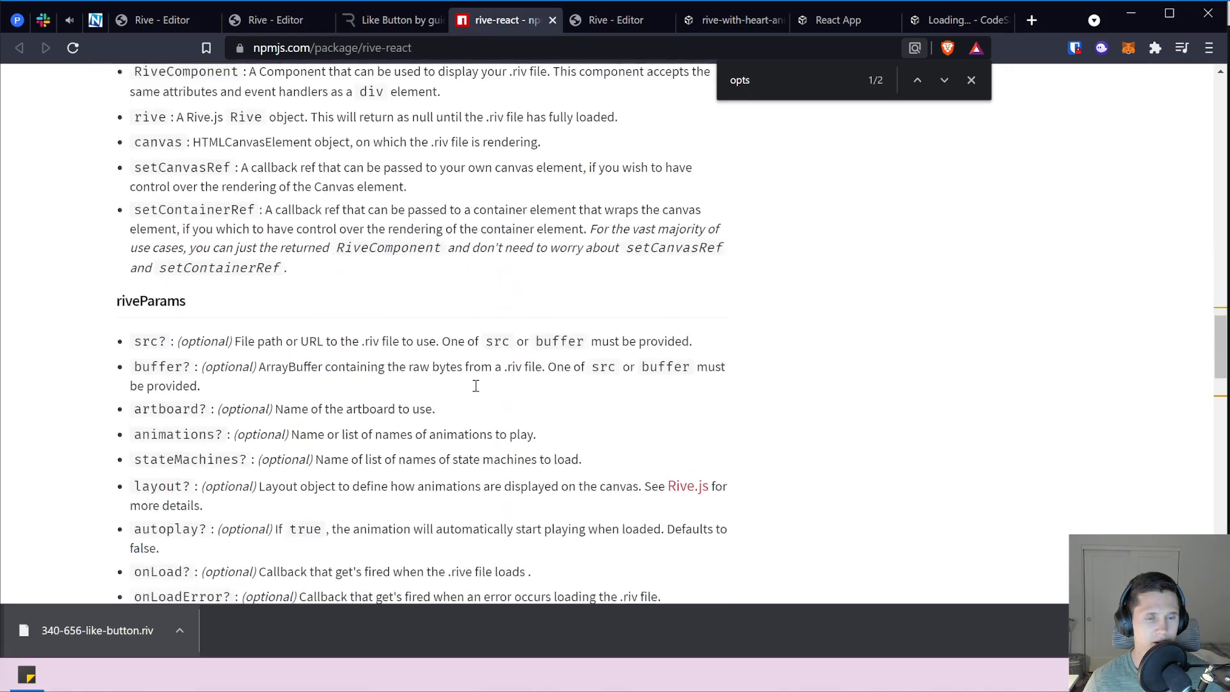
scroll(475, 387, down, 2)
double_click(209, 462)
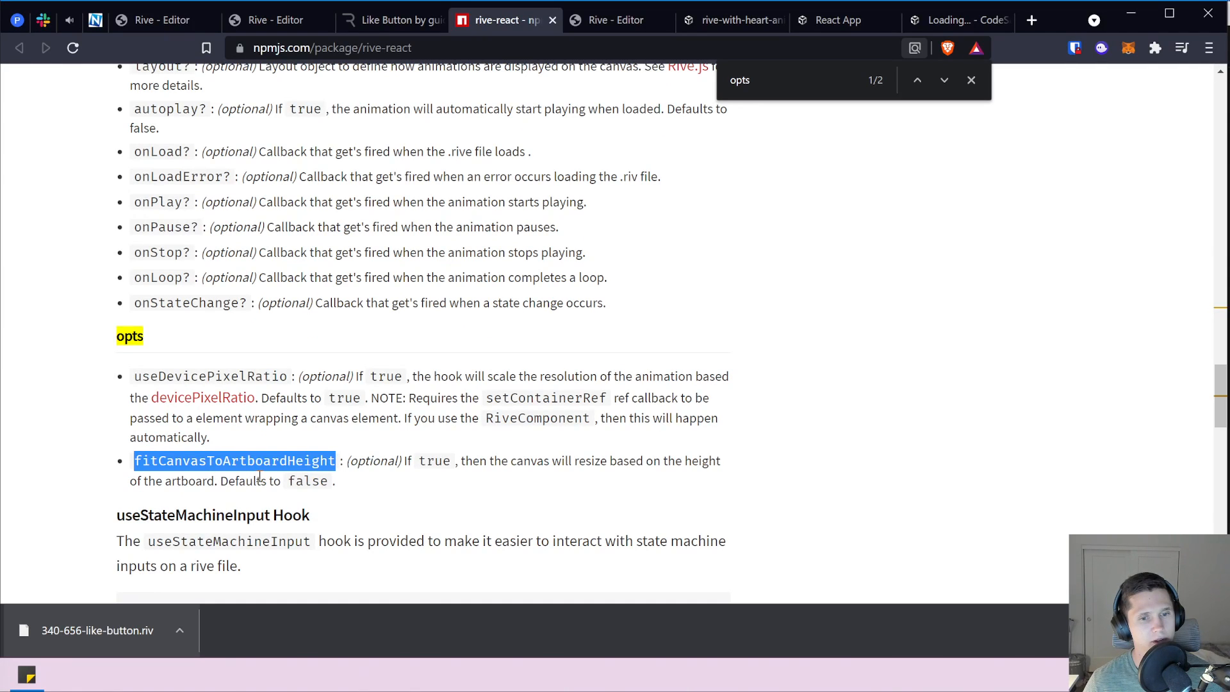
Check the artboard in the standalone React App preview and review the useRive setup in the sandbox's Heart.js.
click(854, 24)
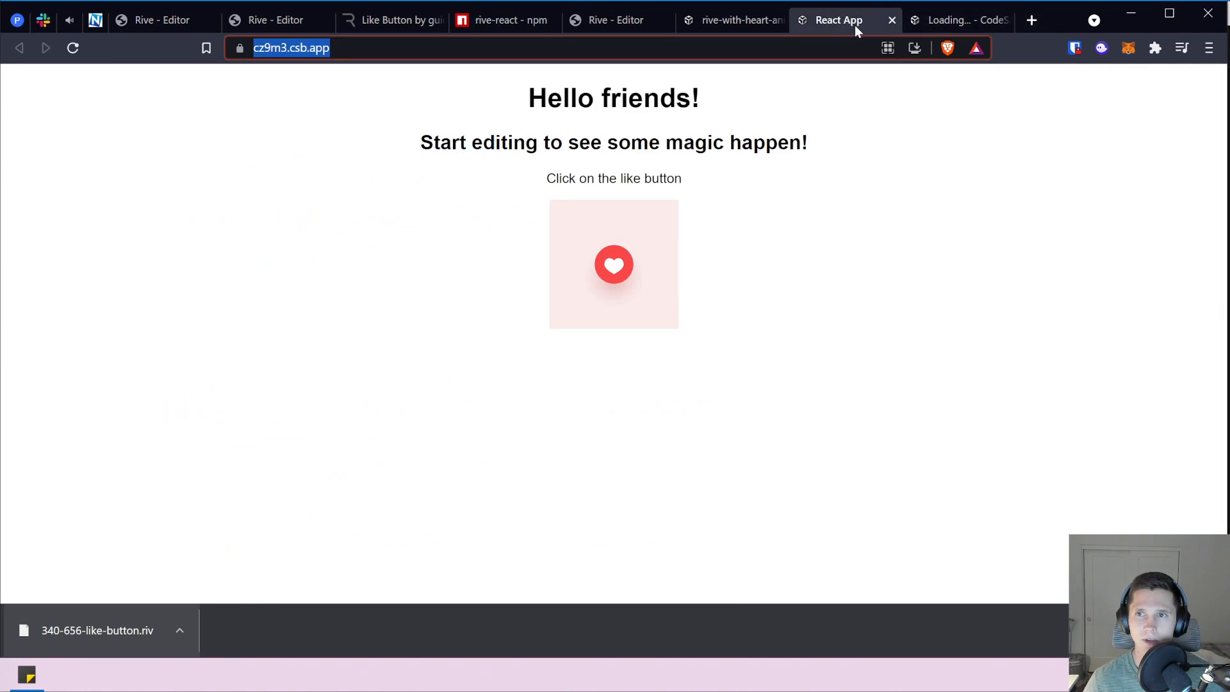
click(743, 21)
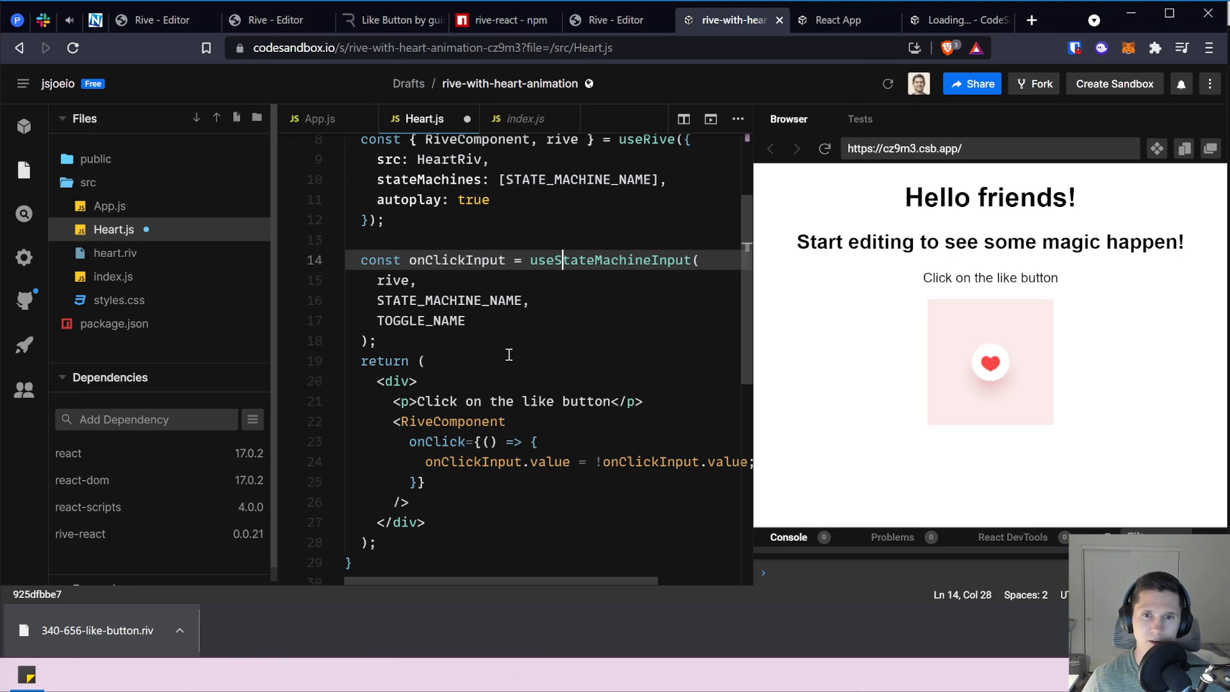
scroll(509, 354, up, 2)
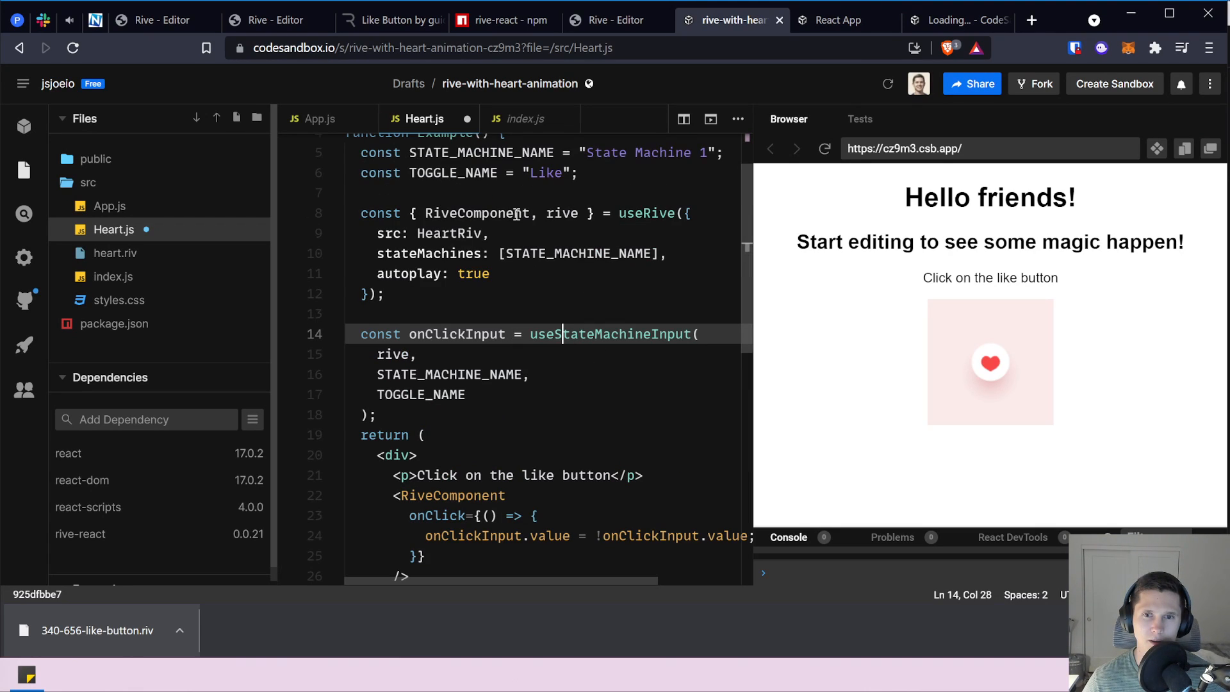
click(506, 495)
key(Return)
text(para)
key(BackSpace)
key(BackSpace)
key(BackSpace)
key(BackSpace)
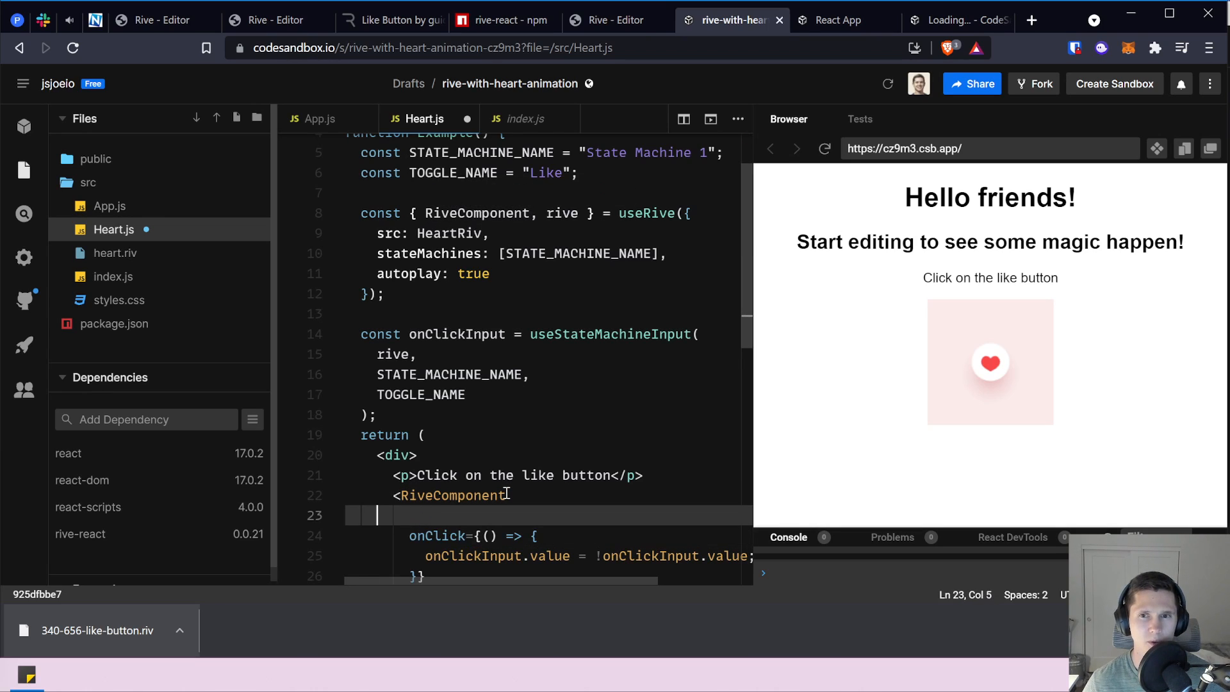
key(BackSpace)
key(BackSpace)
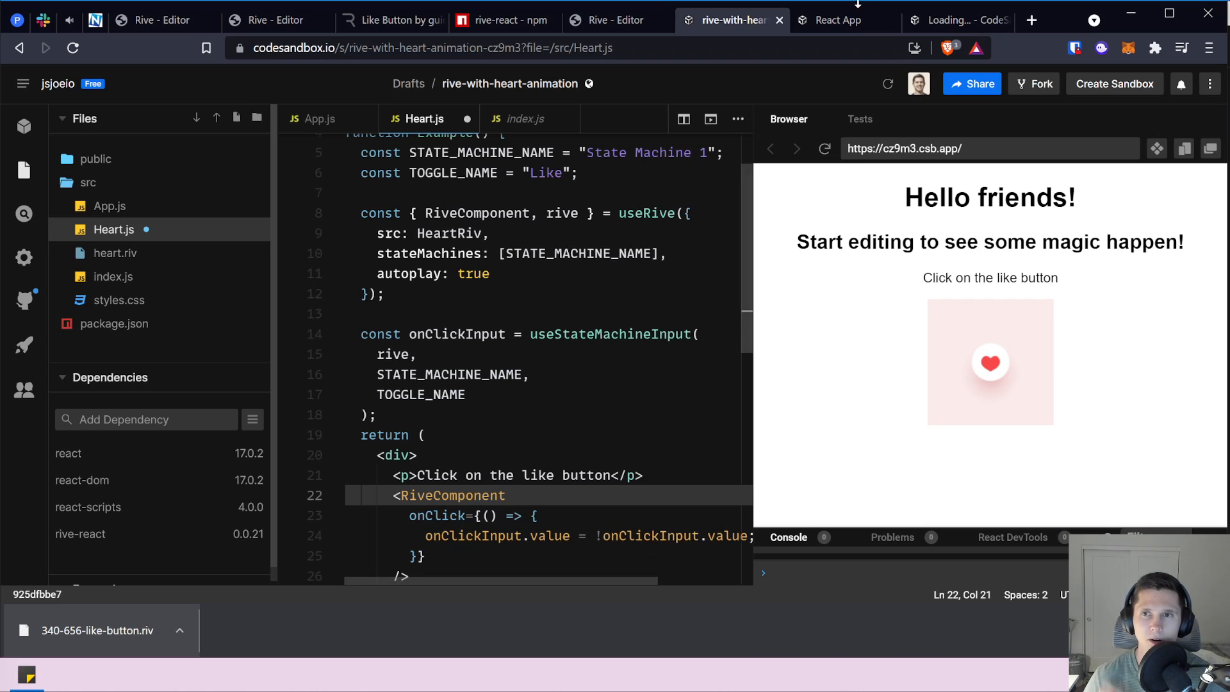
Switch to the rive-react npm page and review the sections from opts back to the useRive hook example.
click(501, 24)
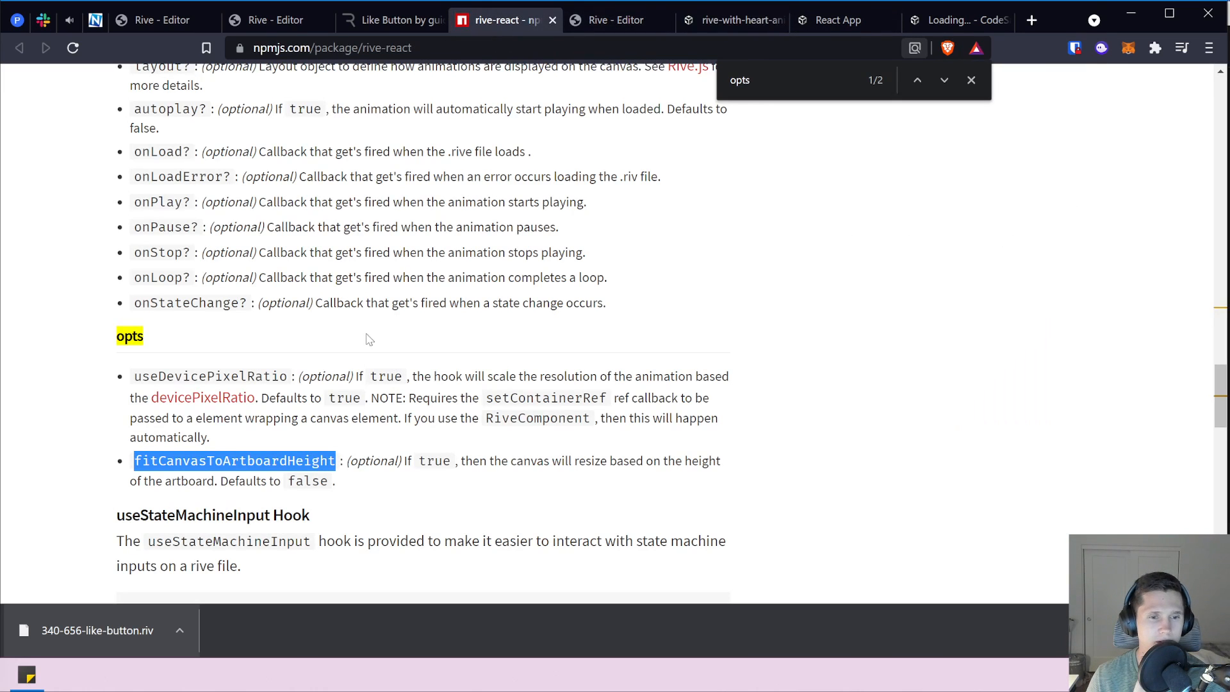
click(173, 343)
scroll(135, 334, up, 12)
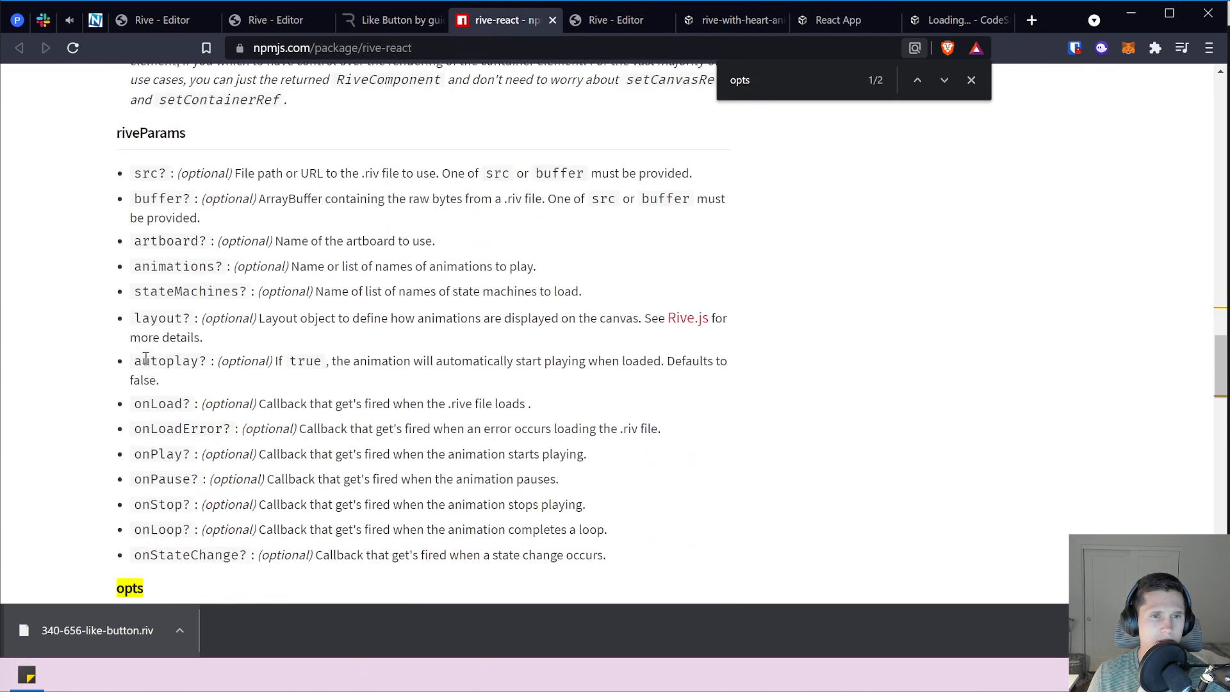
scroll(149, 366, up, 6)
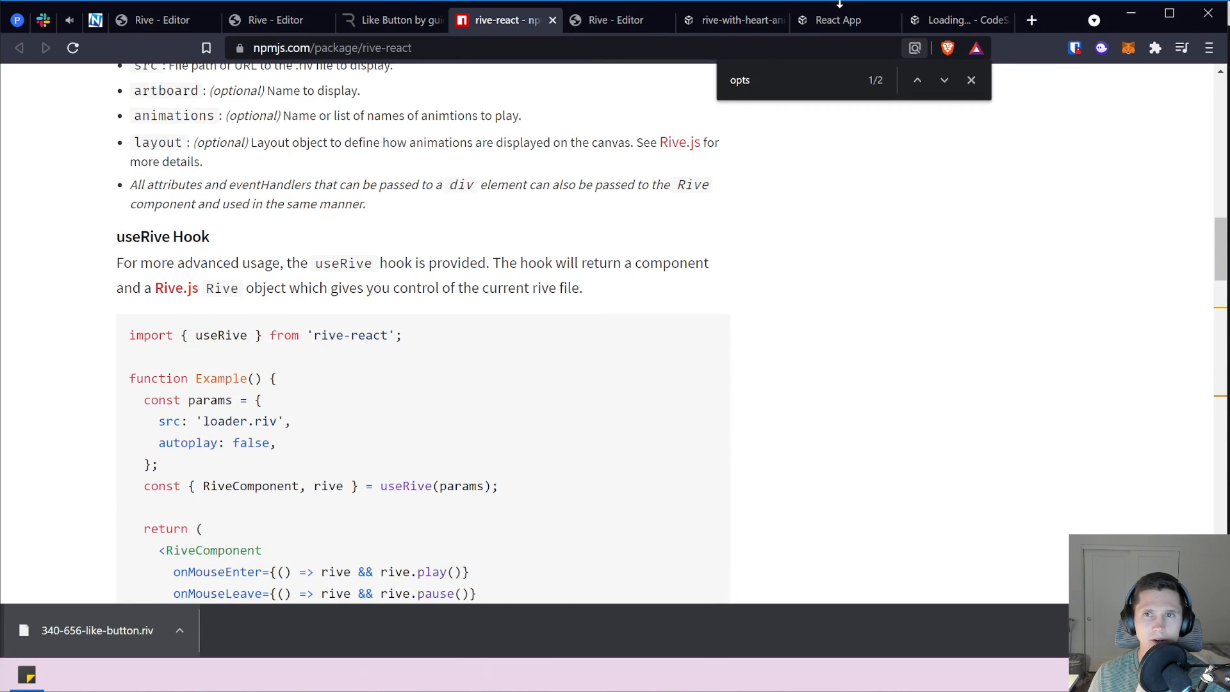
Inspect the useStateMachineInput and useRive calls in the sandbox's Heart.js.
click(736, 20)
double_click(628, 341)
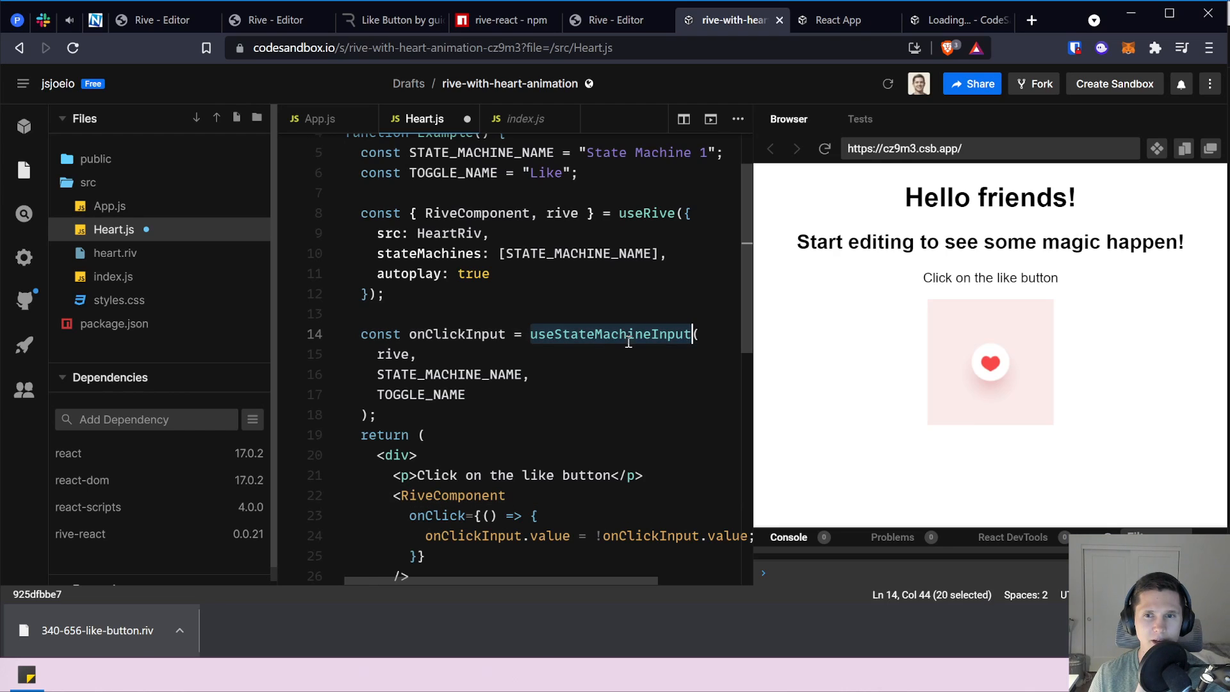
double_click(641, 215)
Return to the rive-react documentation and examine the useRive Hook section and the params object in its example.
click(616, 20)
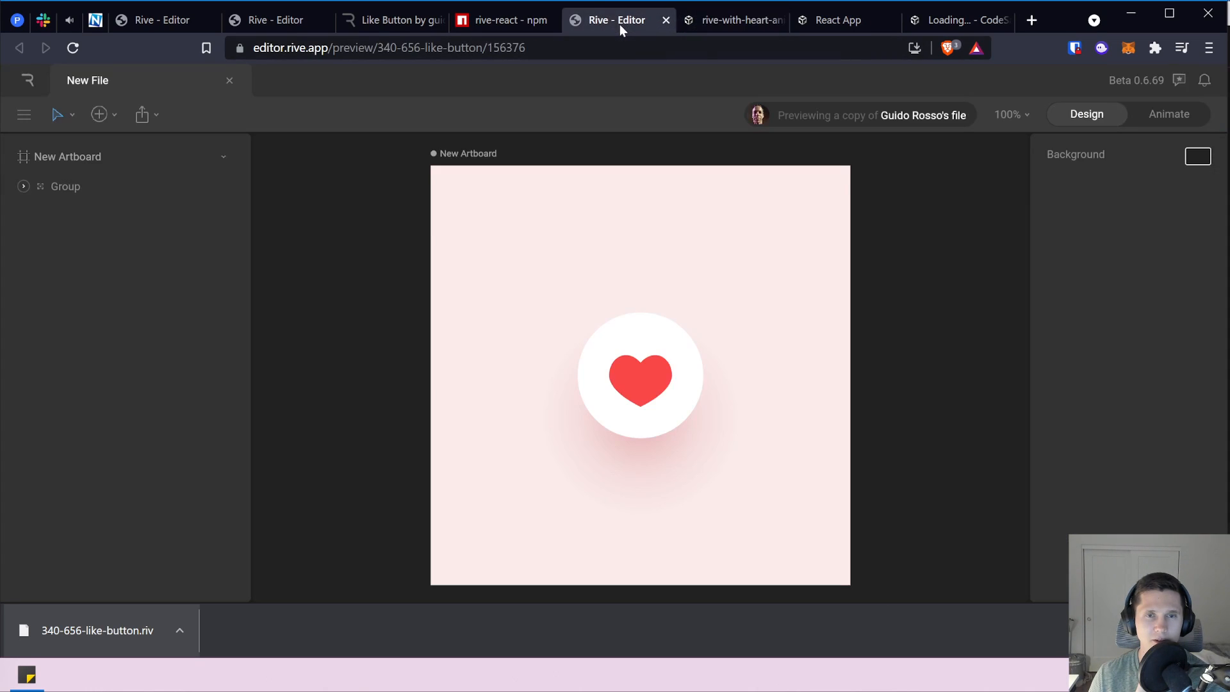
click(532, 14)
scroll(323, 367, up, 10)
scroll(323, 367, up, 2)
scroll(322, 365, down, 8)
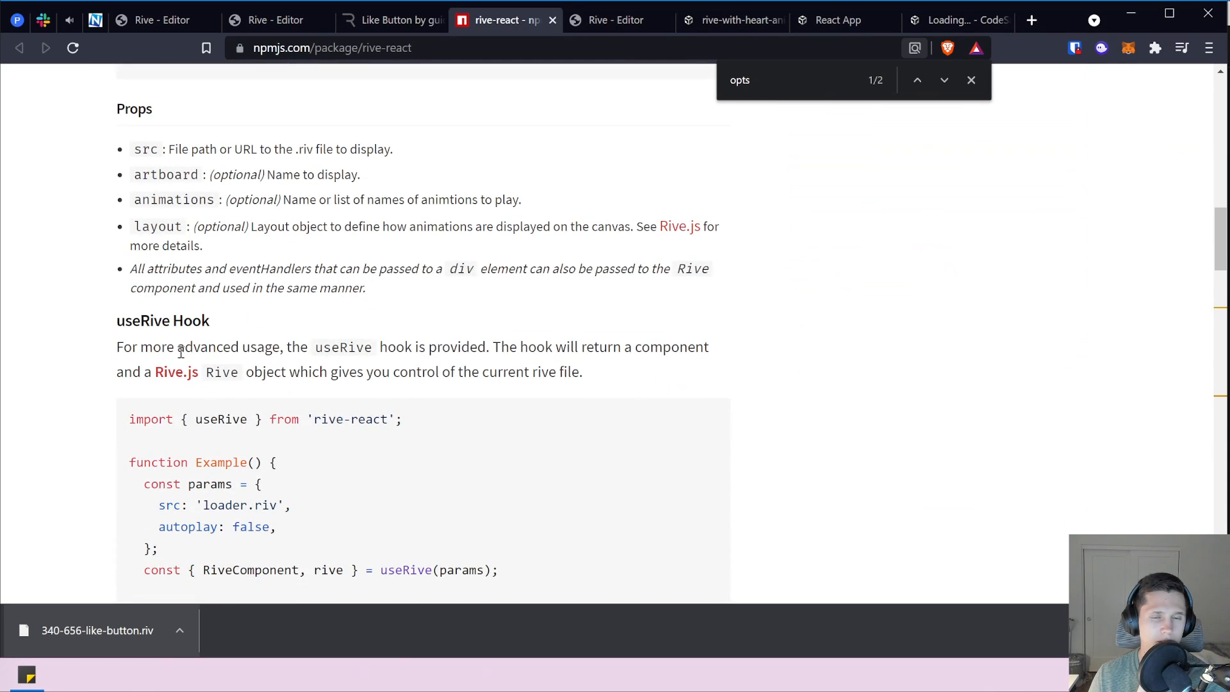
drag(197, 322, 83, 333)
scroll(230, 356, down, 3)
drag(298, 319, 190, 305)
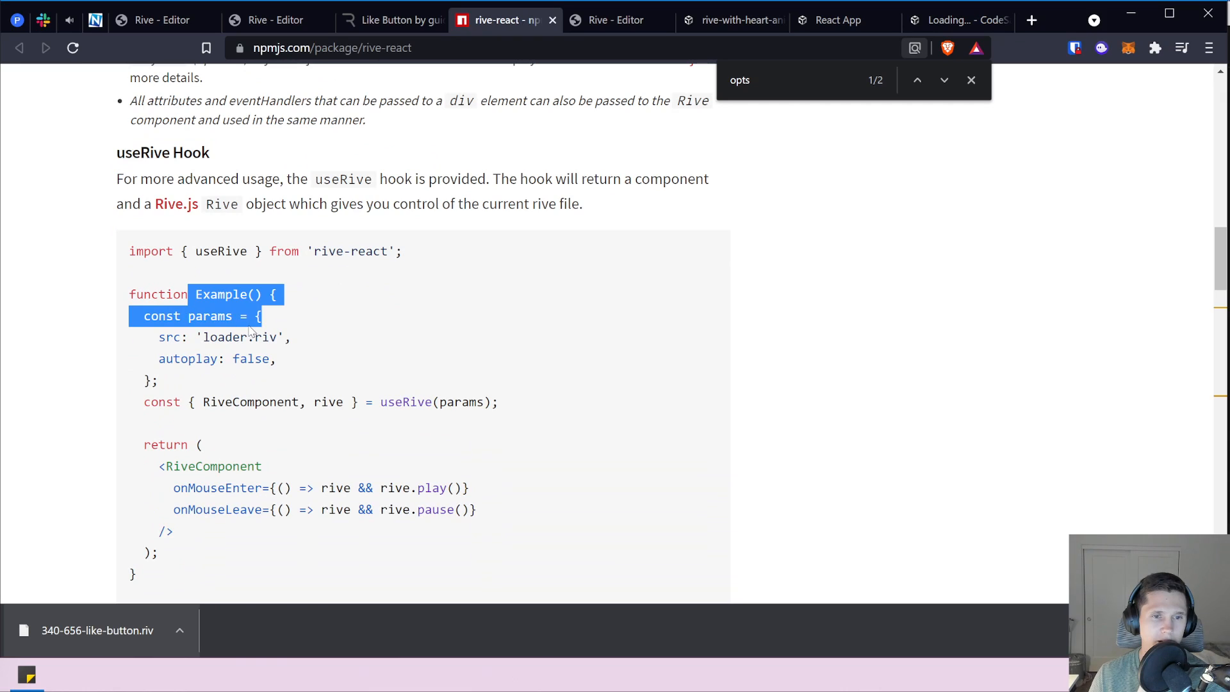
Review the hook's Parameters and Return Values sections and examine the riveParams list, starting with src.
scroll(192, 308, down, 3)
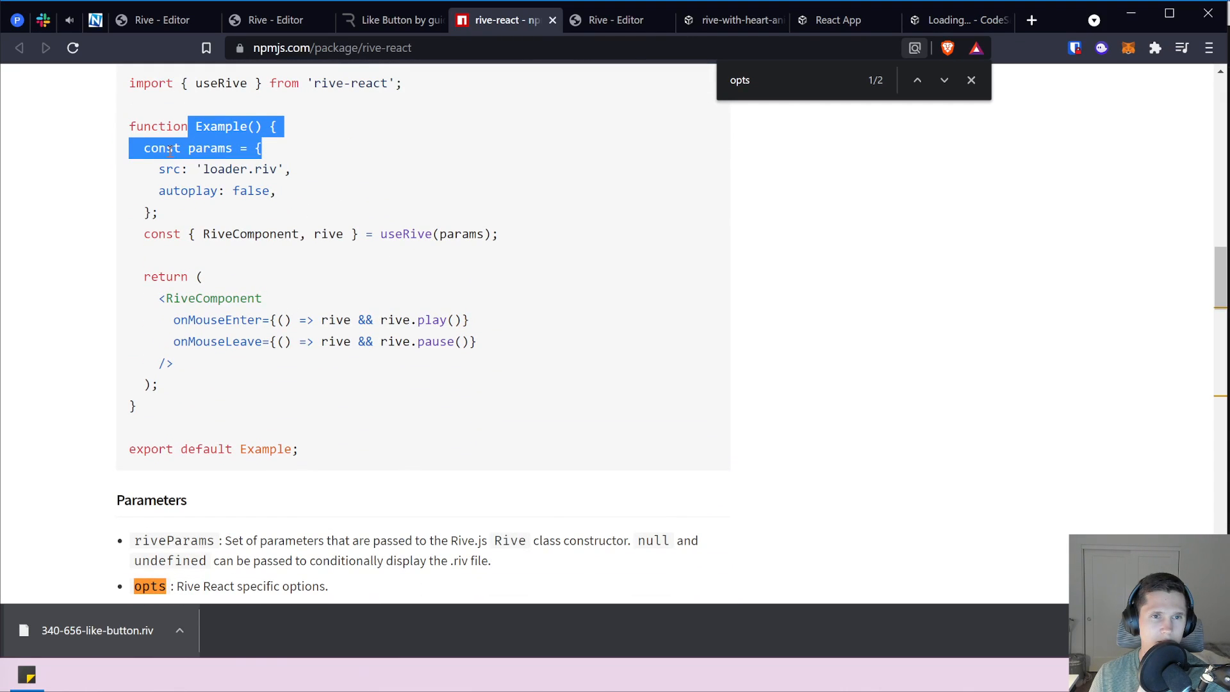
click(170, 151)
scroll(205, 237, down, 8)
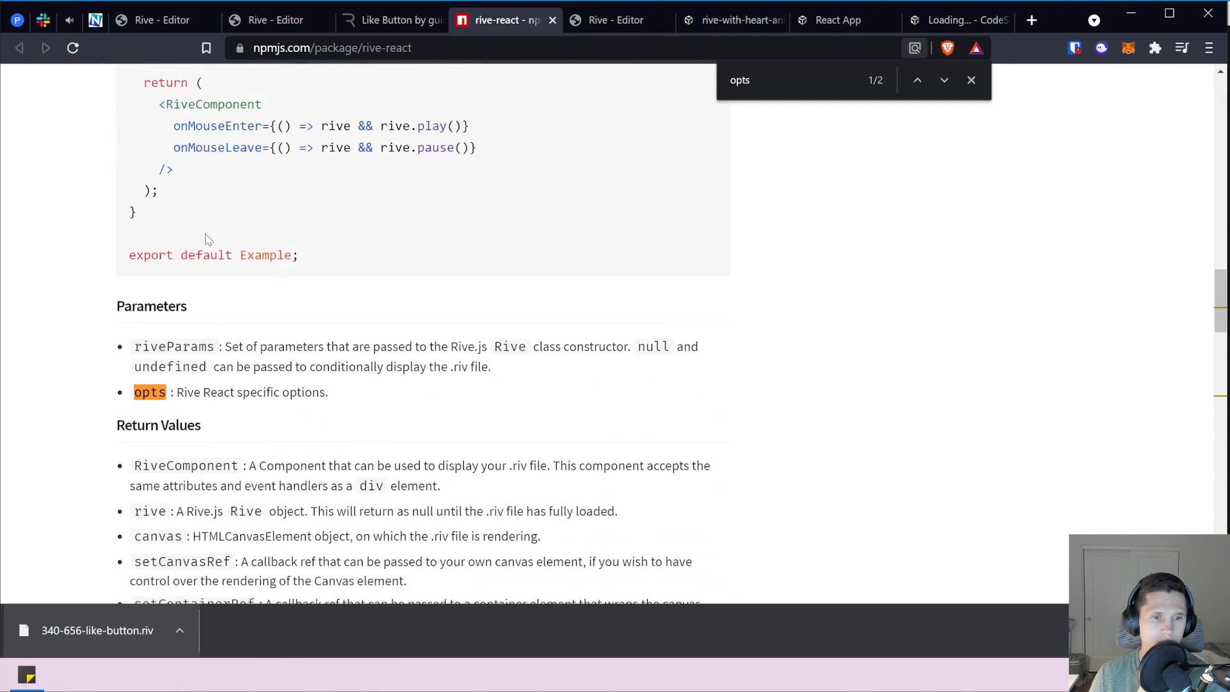
scroll(217, 263, down, 3)
double_click(150, 255)
scroll(166, 298, down, 1)
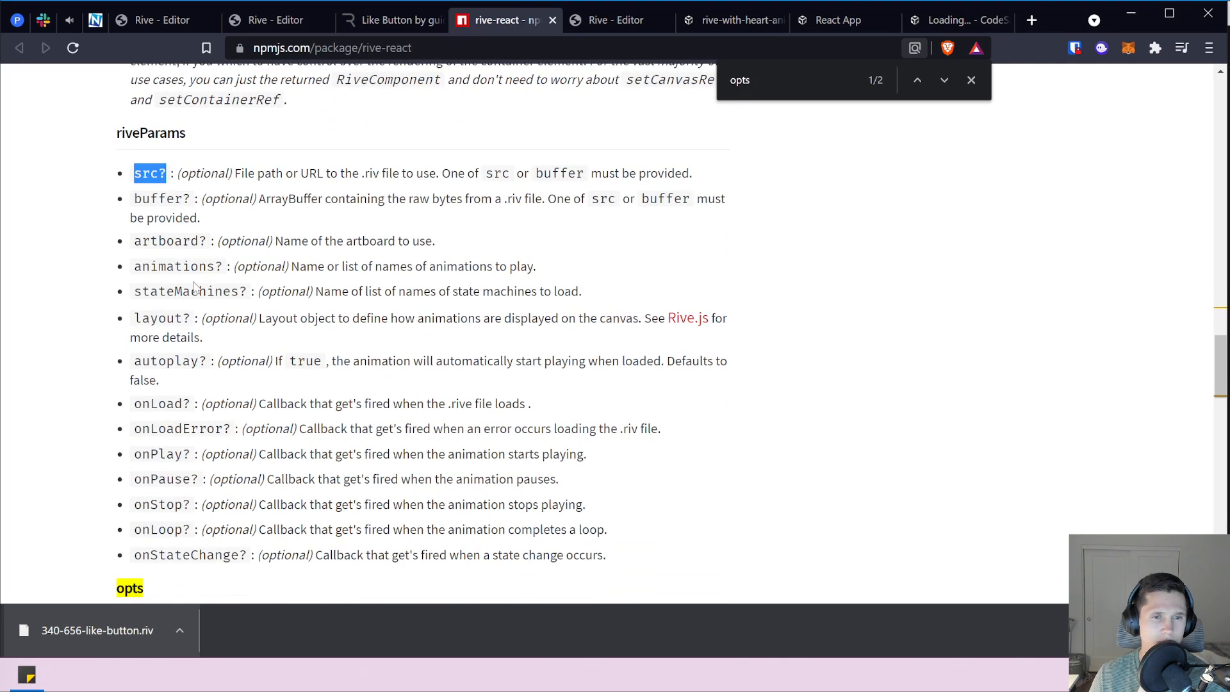
Examine the remaining riveParams entries and the opts section, comparing them with the Parameters section and the useRive example.
drag(201, 363, 145, 357)
drag(209, 426, 174, 241)
scroll(204, 314, down, 1)
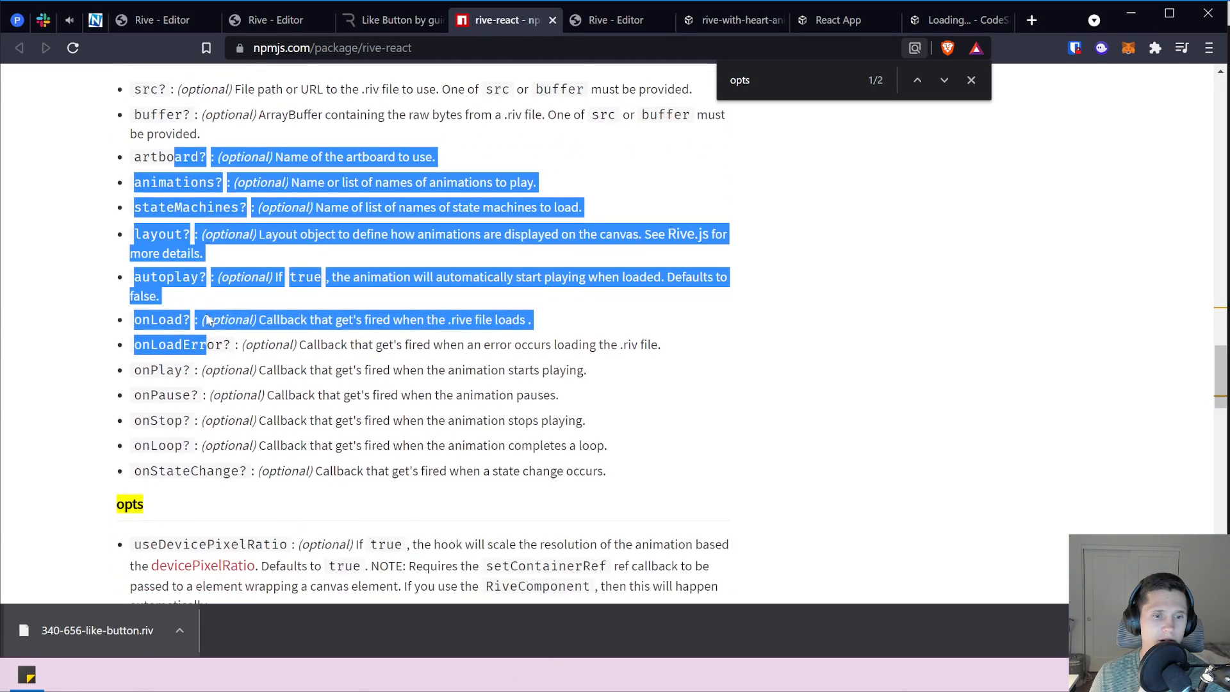
click(136, 504)
scroll(150, 423, up, 9)
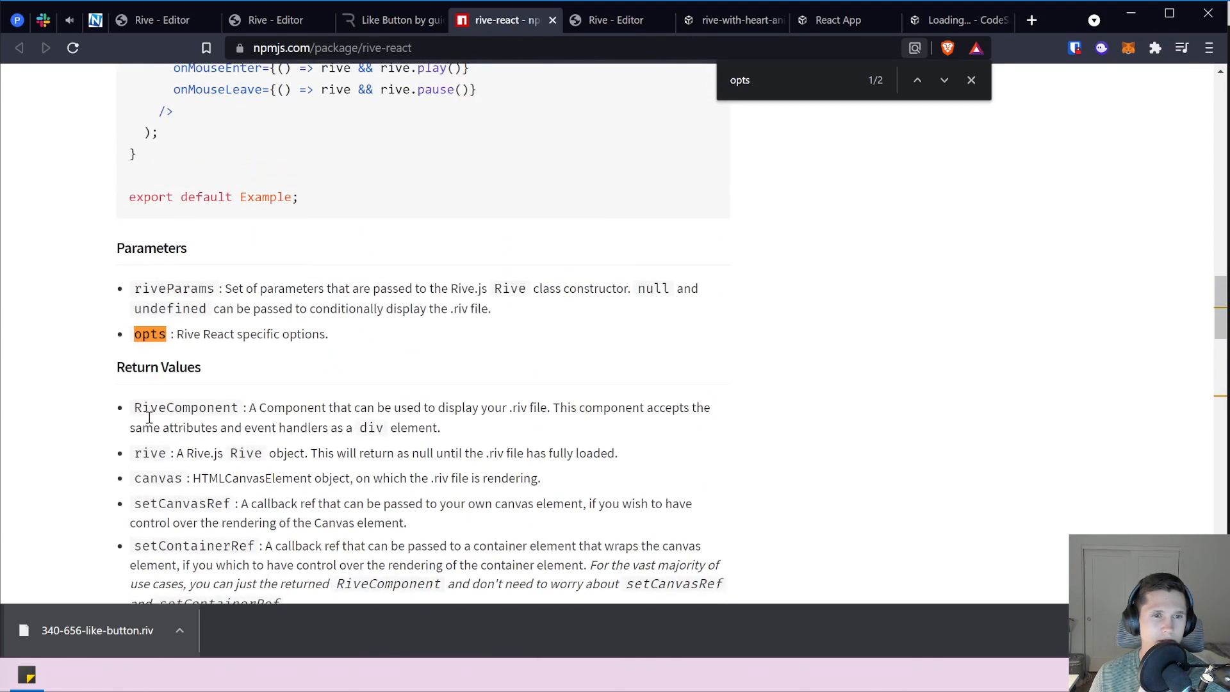
scroll(163, 329, up, 3)
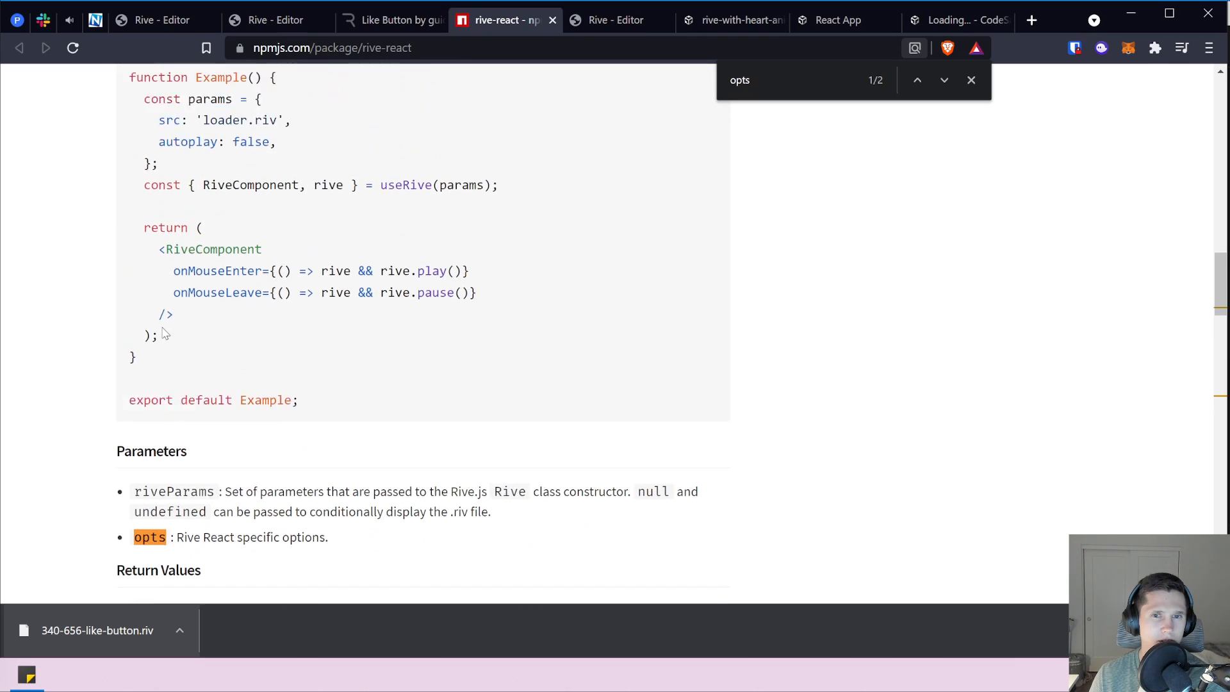
scroll(192, 476, down, 1)
scroll(160, 503, up, 3)
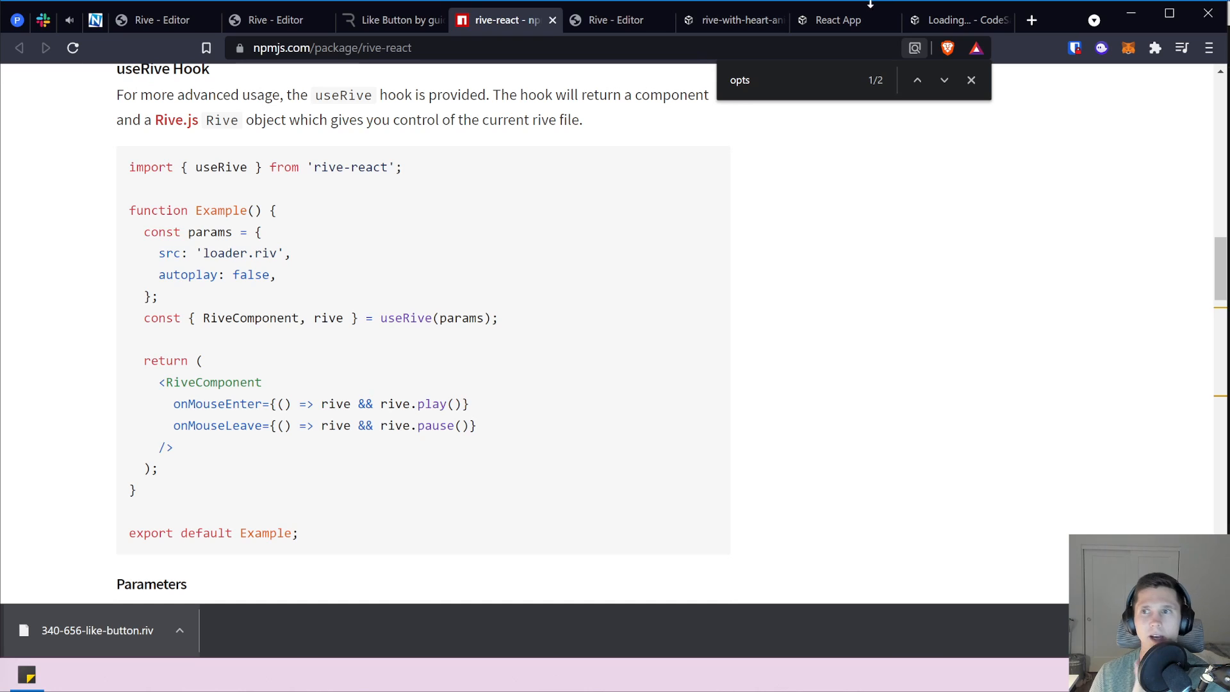
In the sandbox's Heart.js, pass useRive a second argument object with fitCanvasToArtboardHeight: true and save the file.
click(730, 20)
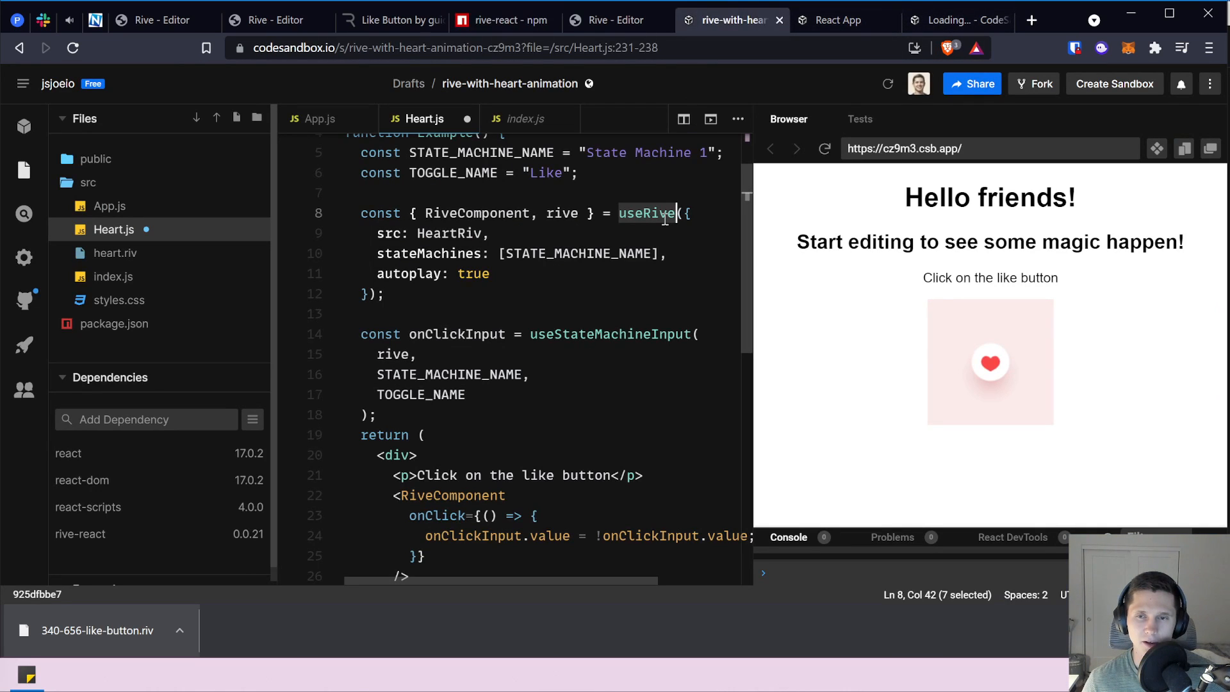
mouse_move(664, 214)
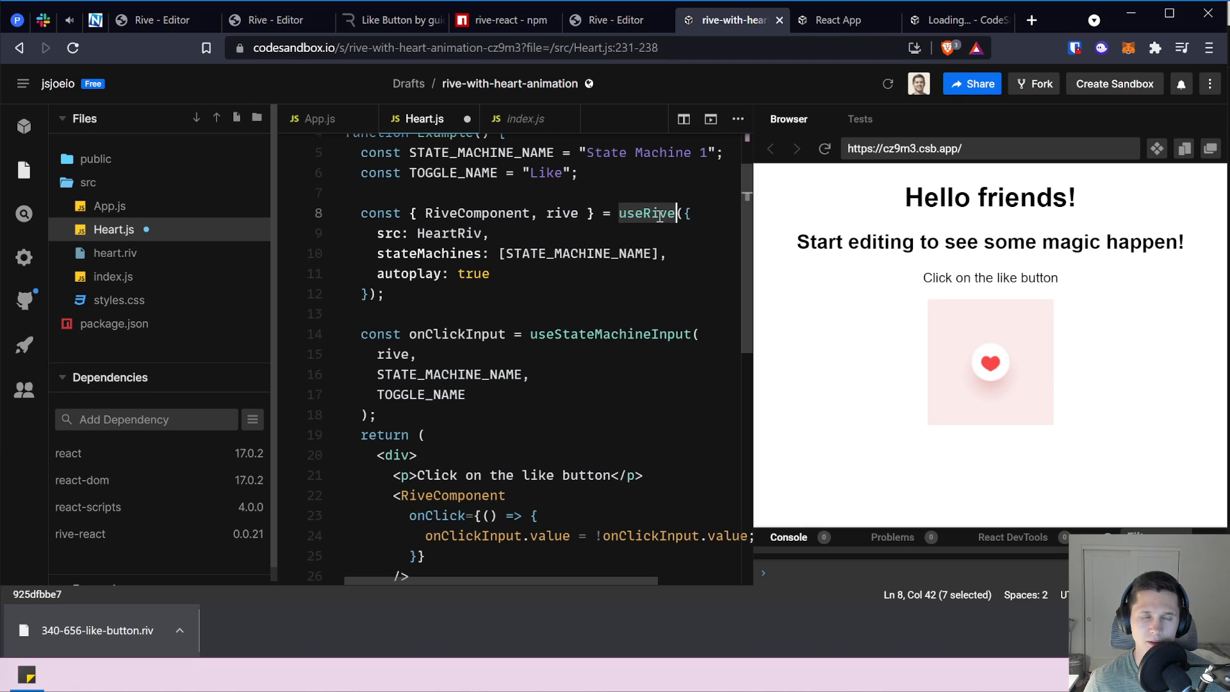
click(371, 295)
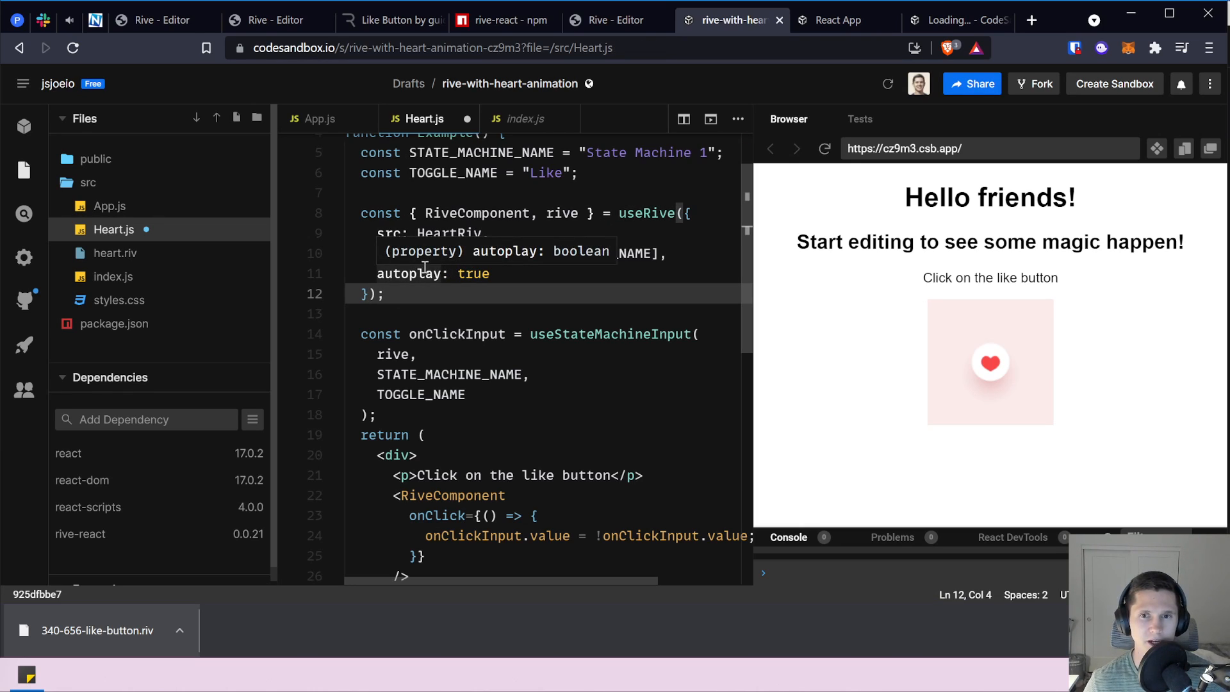
text(, {)
key(Return)
text(fitCanvasToArtboardHeight)
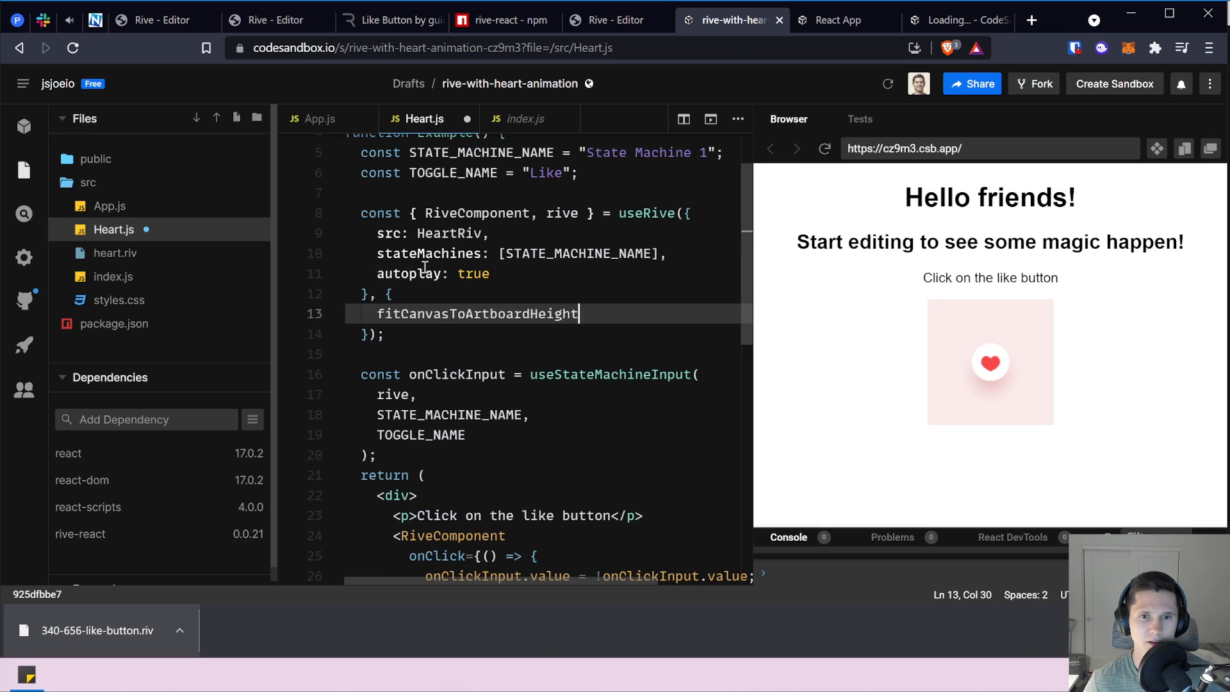
text(: true)
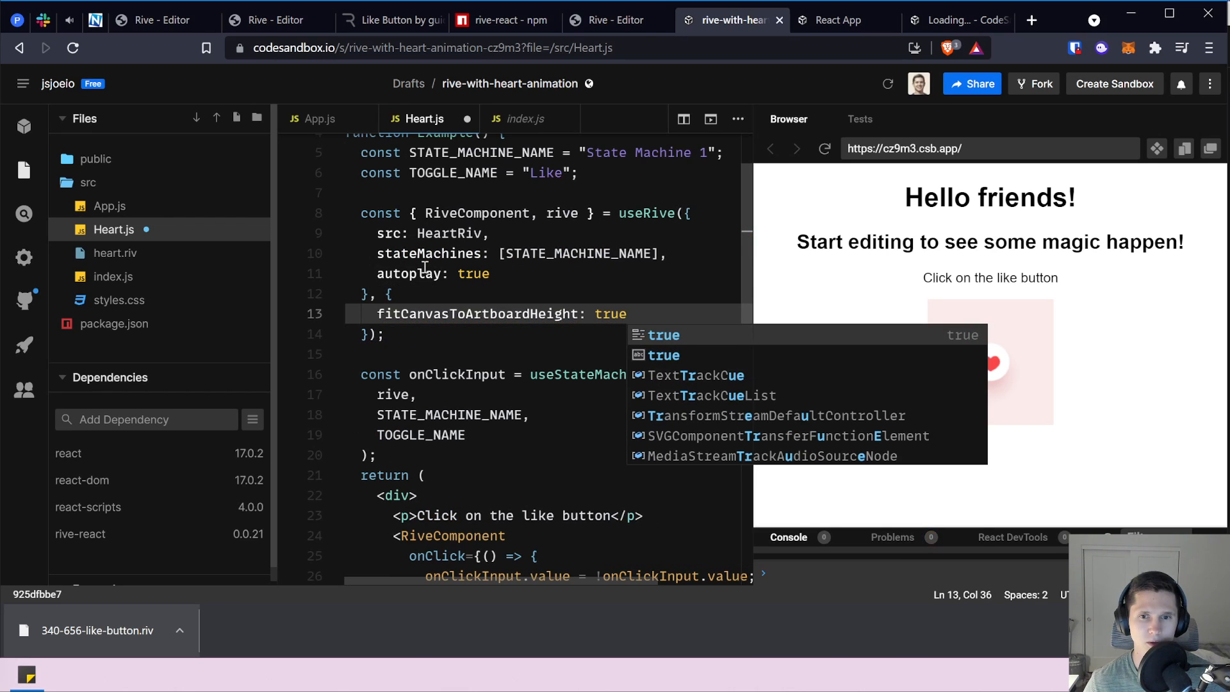
key(Escape)
key(ctrl+s)
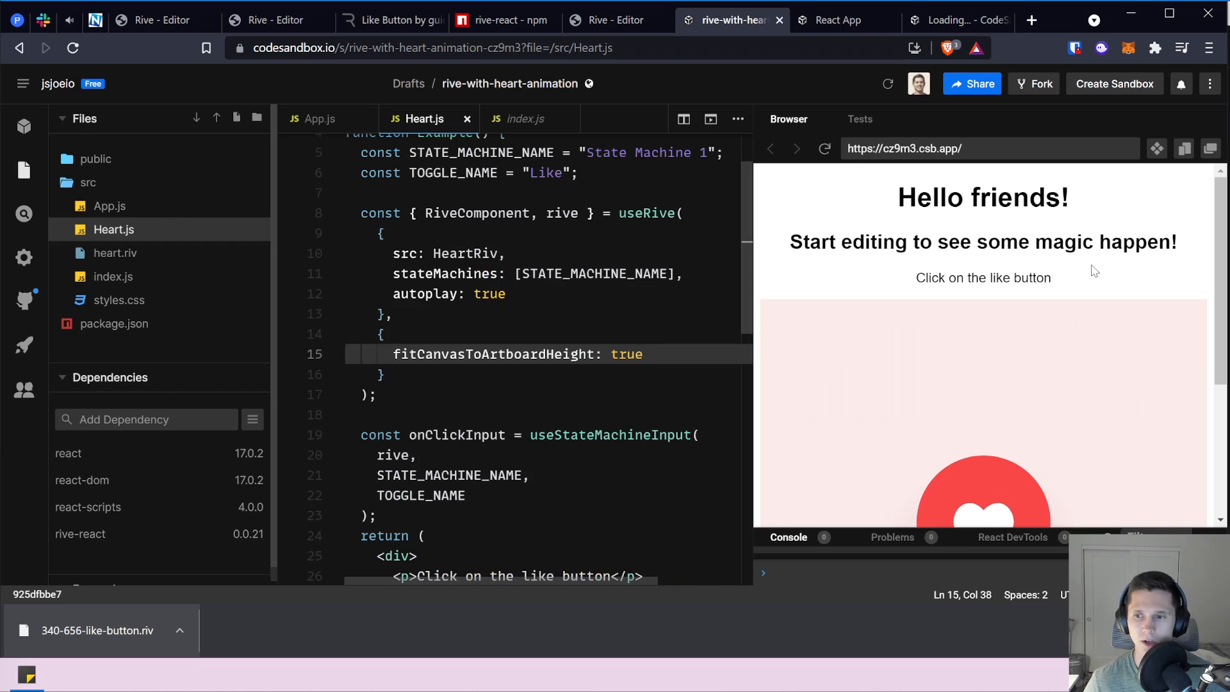
Check the heart animation's size in the sandbox preview and on the reloaded React App page.
scroll(930, 328, down, 3)
scroll(885, 298, up, 2)
scroll(885, 298, up, 1)
click(845, 21)
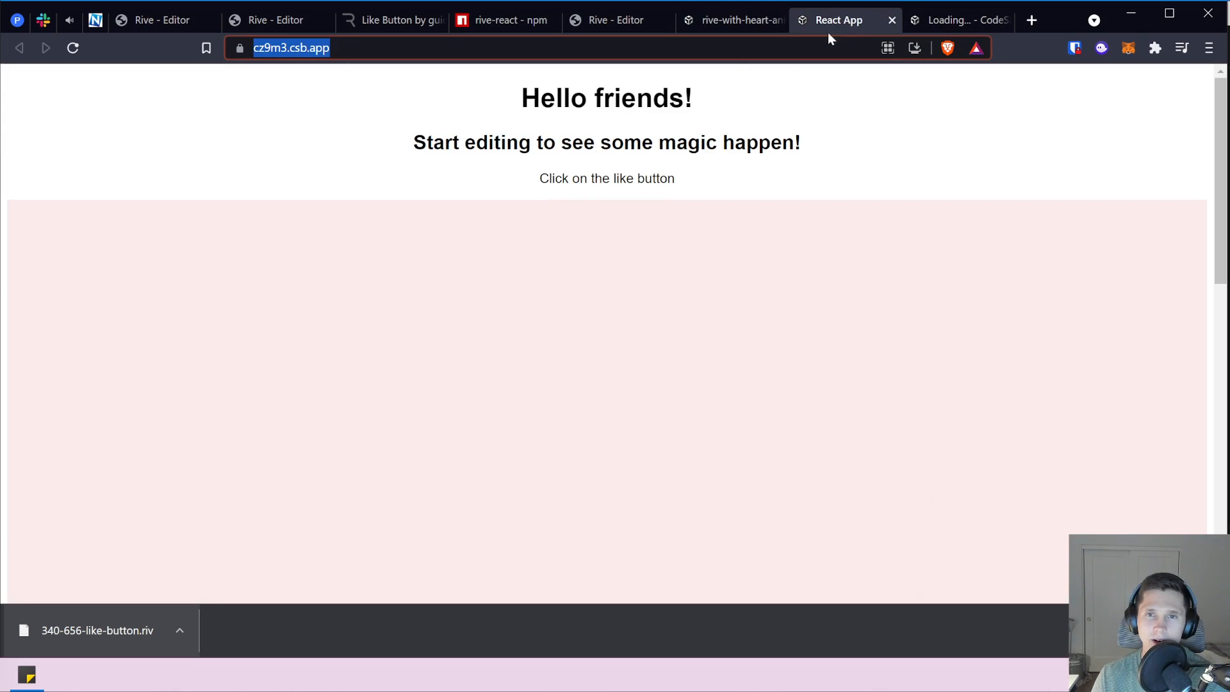
click(73, 53)
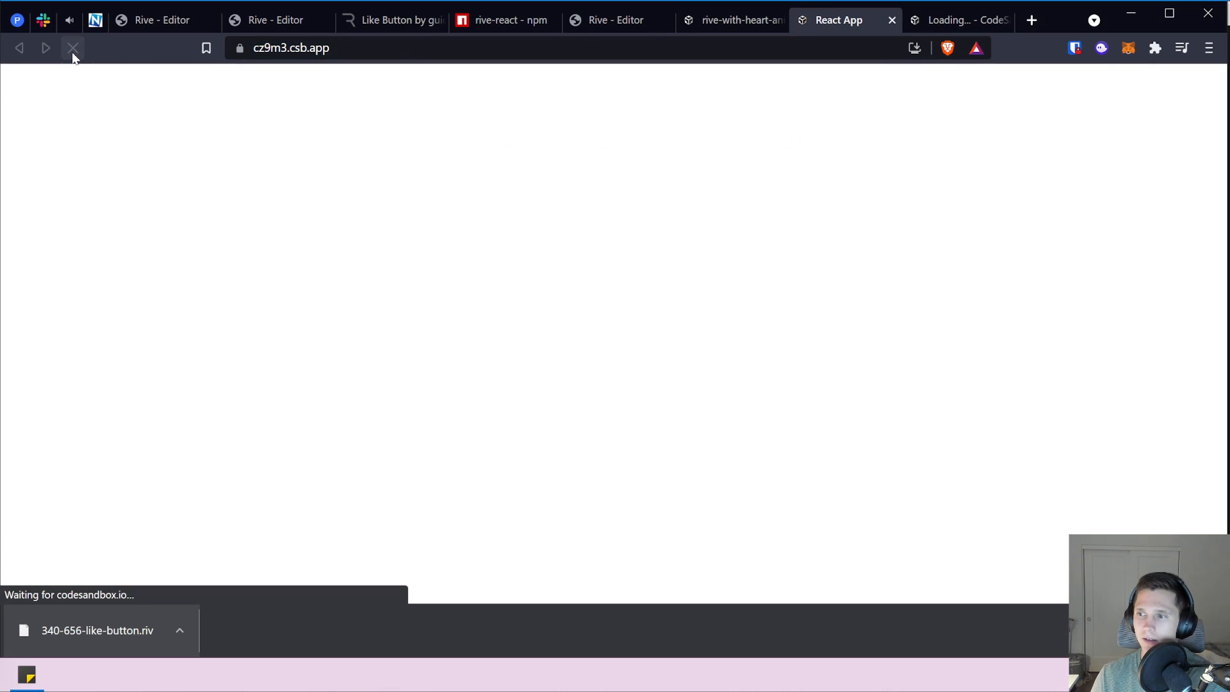
scroll(665, 311, down, 8)
scroll(679, 309, up, 7)
scroll(704, 315, down, 3)
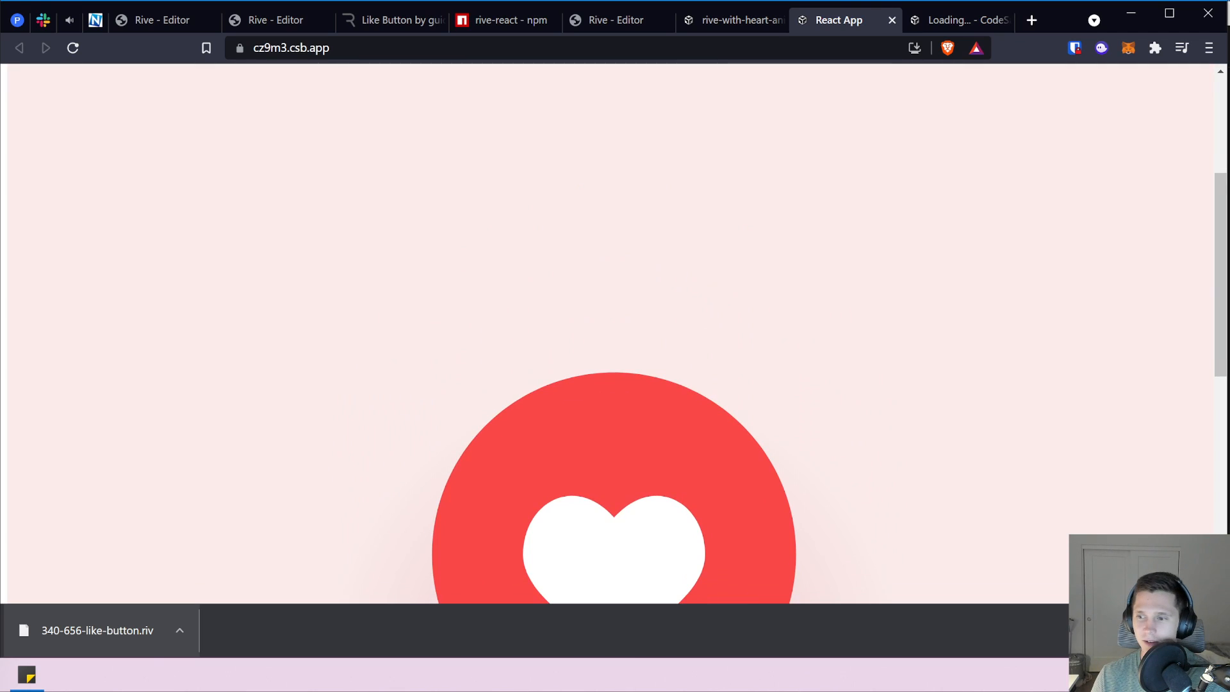
Toggle the like button twice on the React App page and check how it fits the page.
scroll(867, 385, down, 4)
click(626, 322)
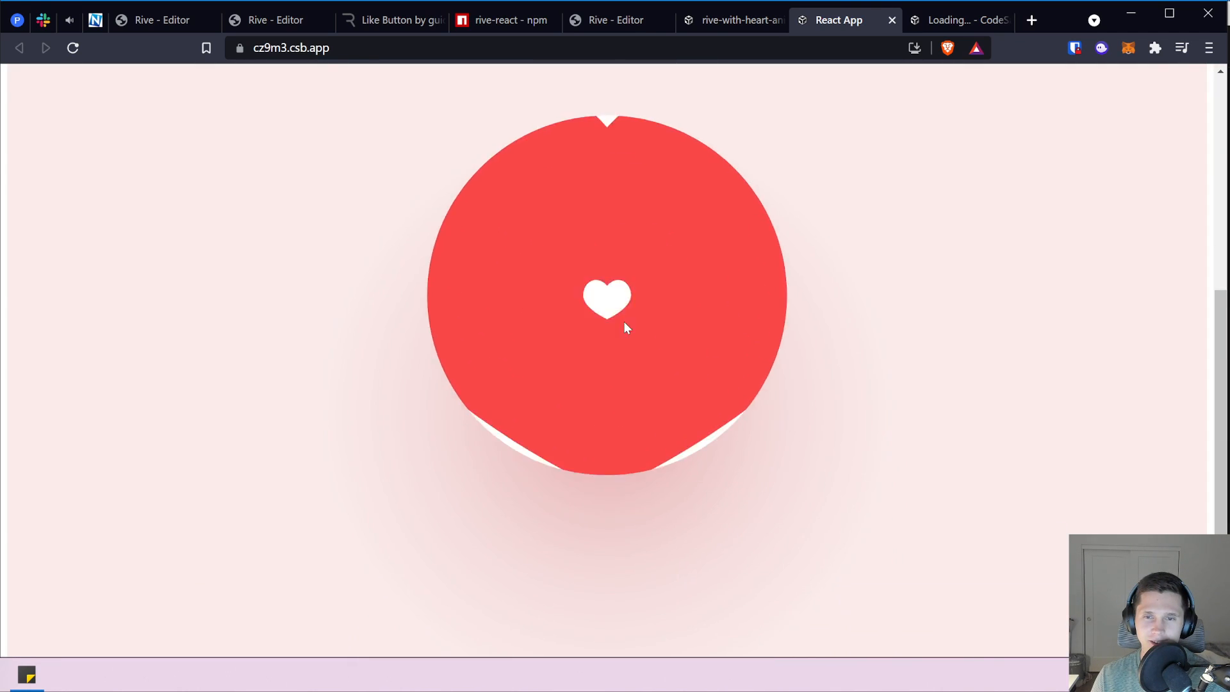
click(626, 327)
scroll(627, 327, up, 8)
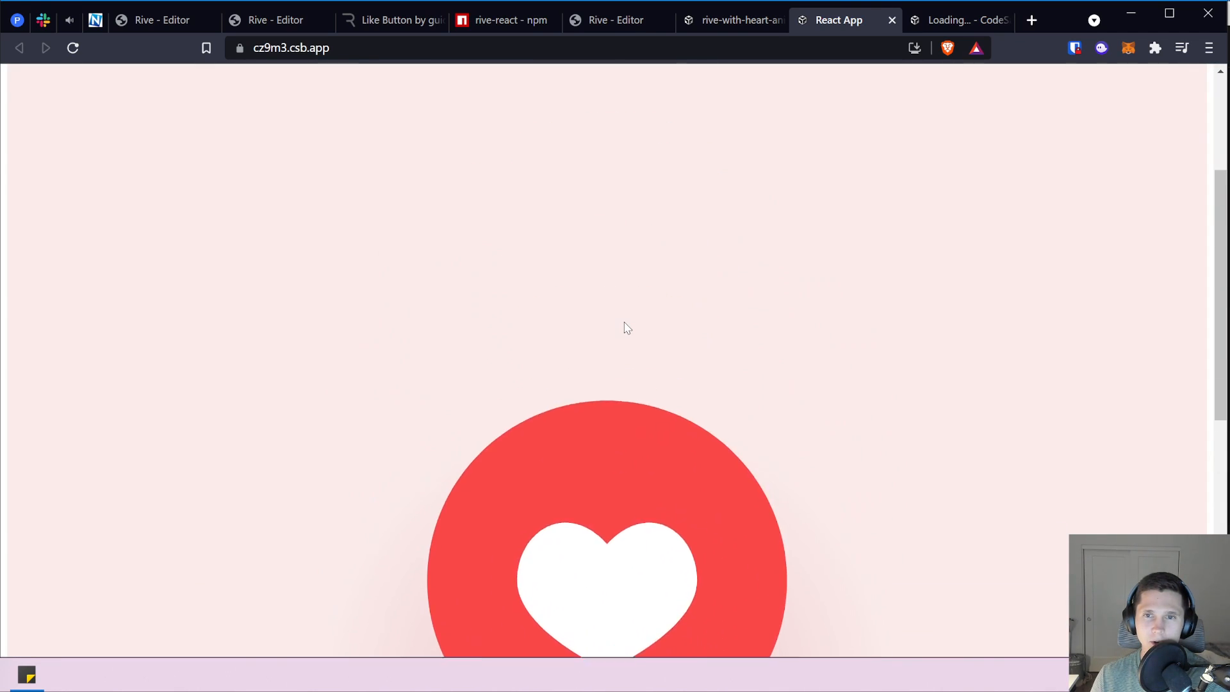
scroll(602, 330, down, 5)
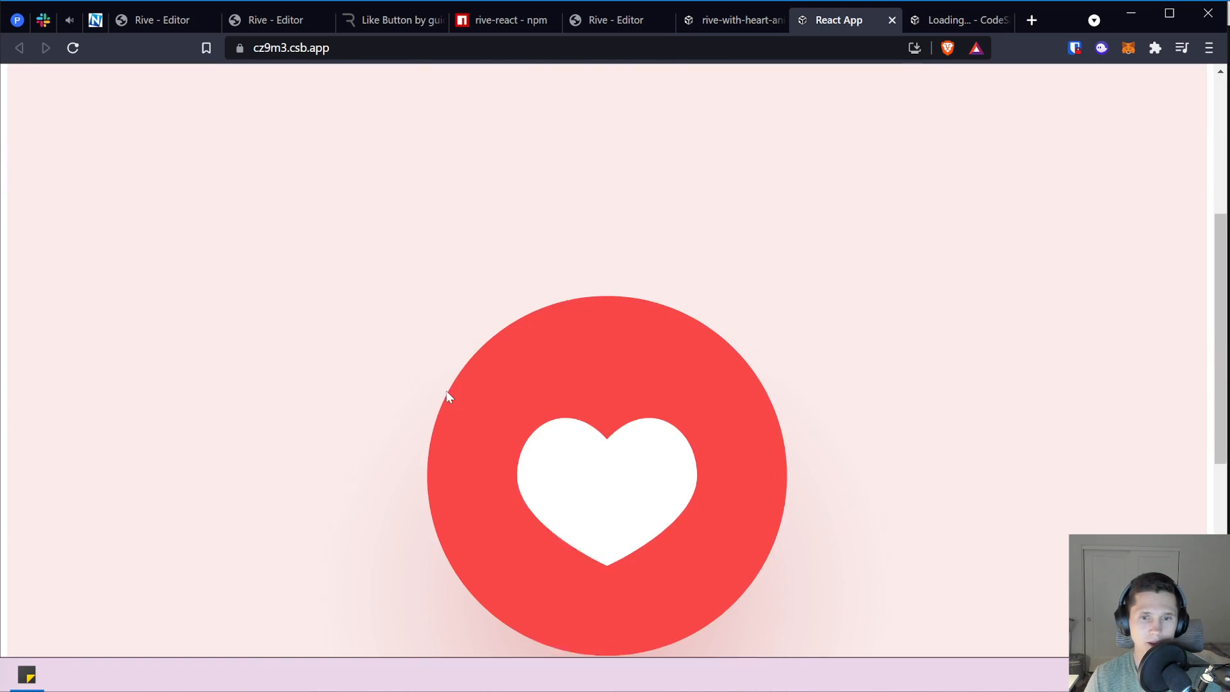
Inspect the animation's canvas element and its wrapping div in the developer tools, and close the tools.
right_click(463, 302)
click(494, 404)
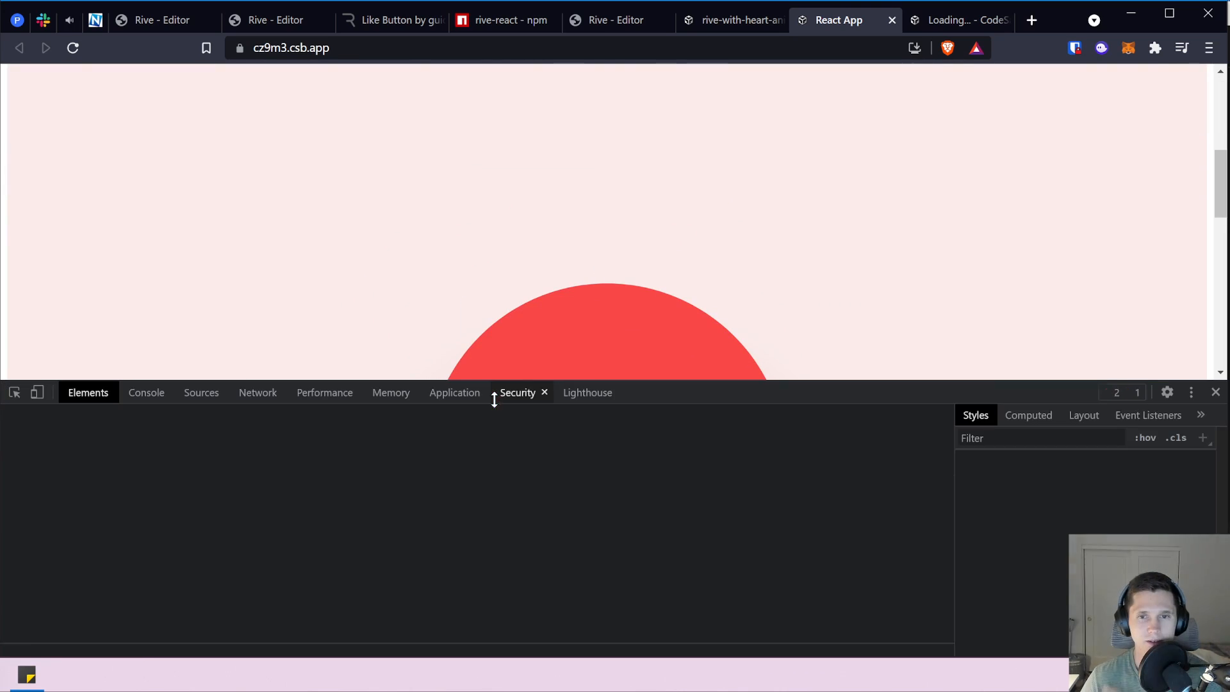
click(14, 392)
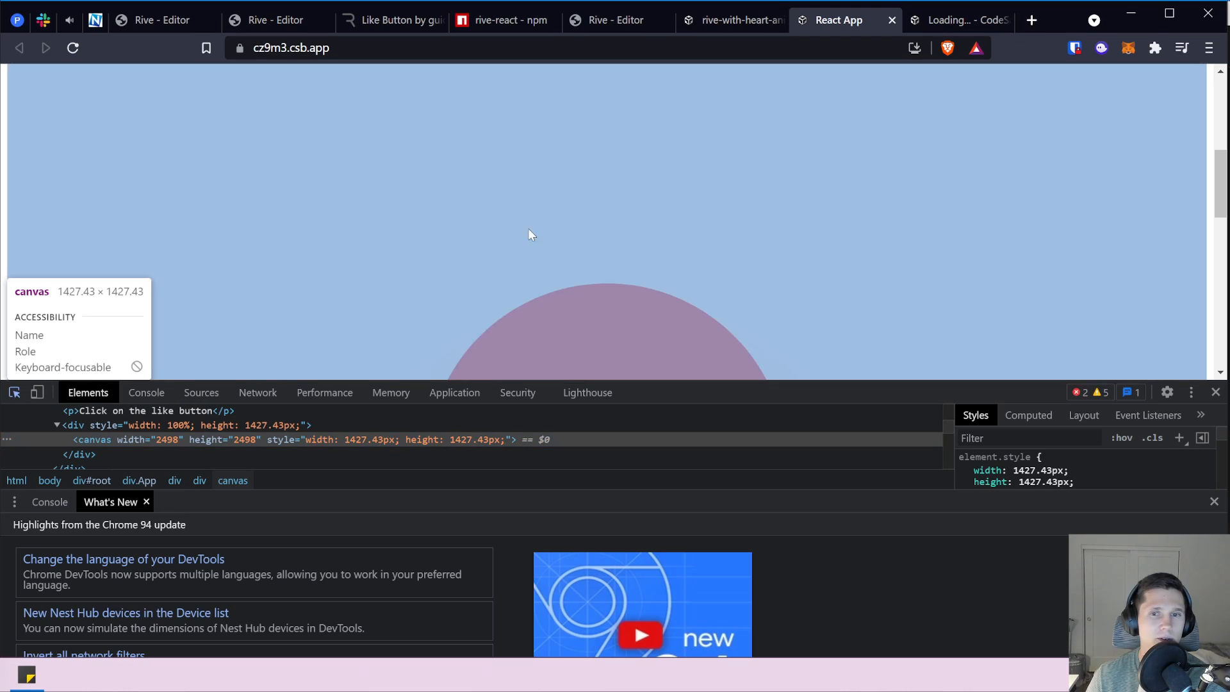
click(580, 256)
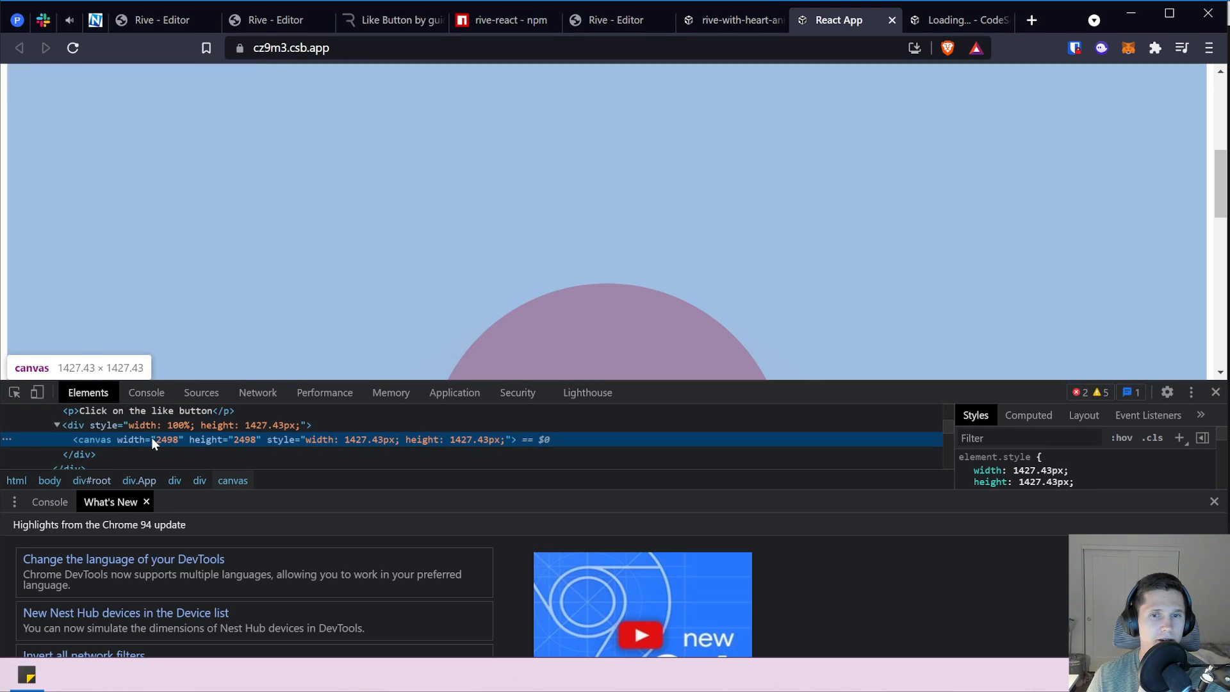
click(148, 423)
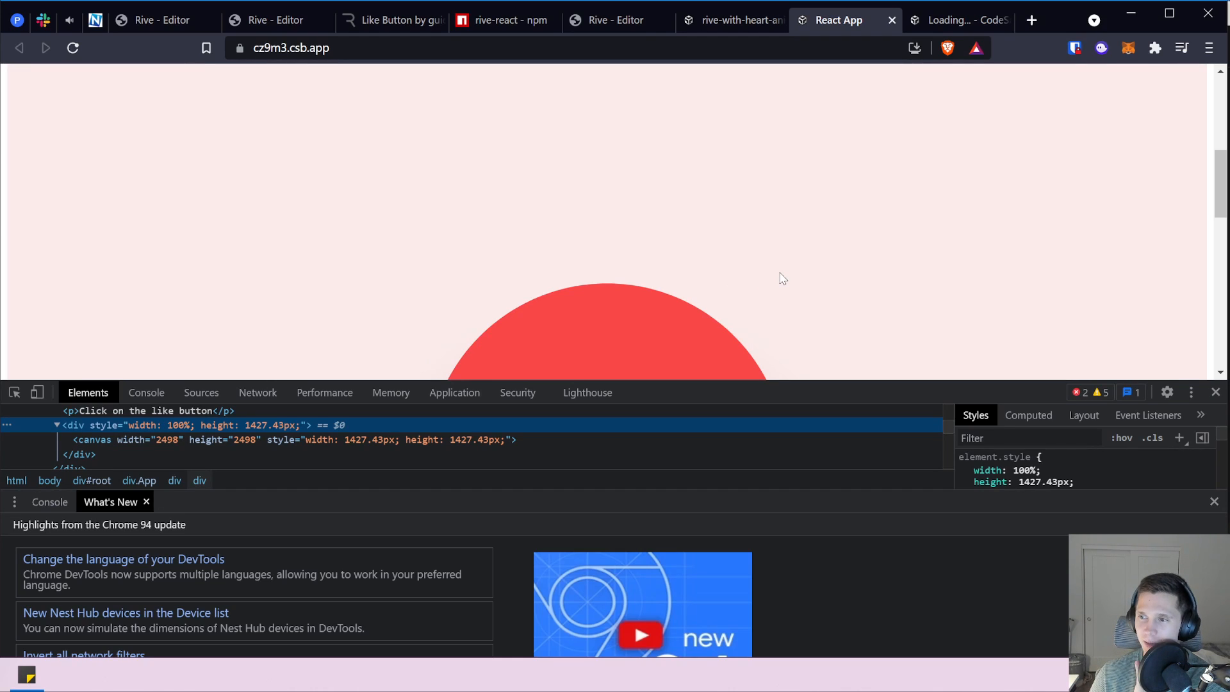
click(1215, 393)
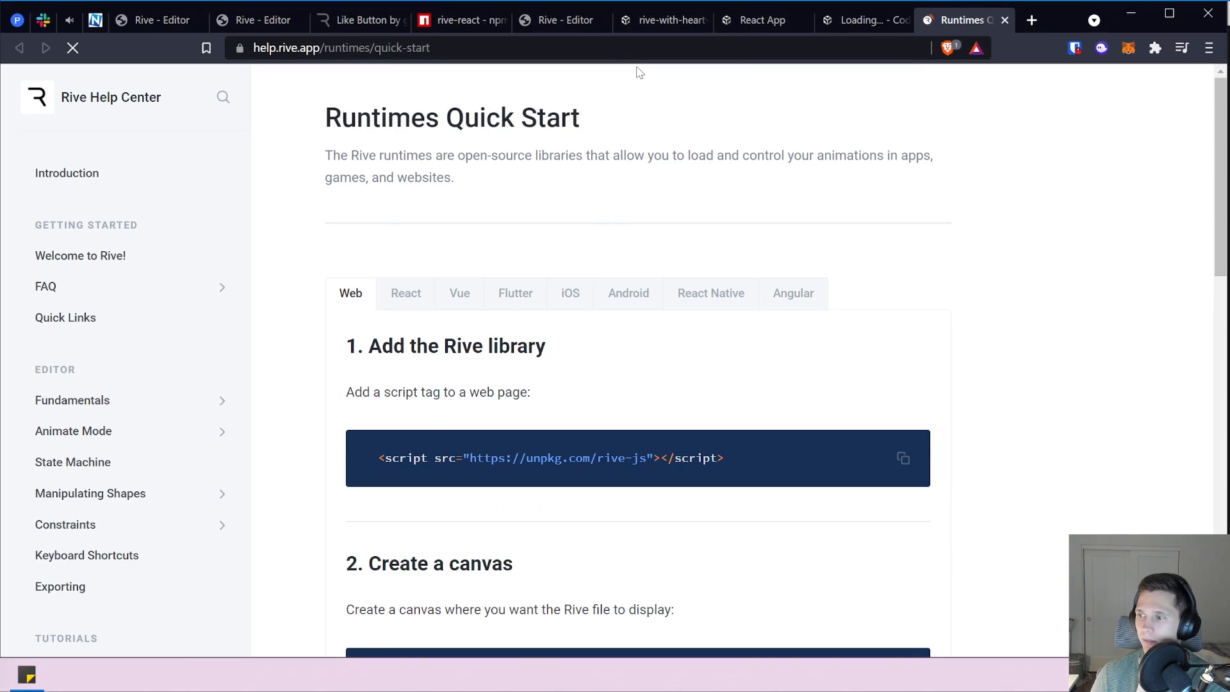
Review the React instructions on the Rive Help Center's Runtimes Quick Start page.
click(406, 293)
scroll(448, 288, down, 3)
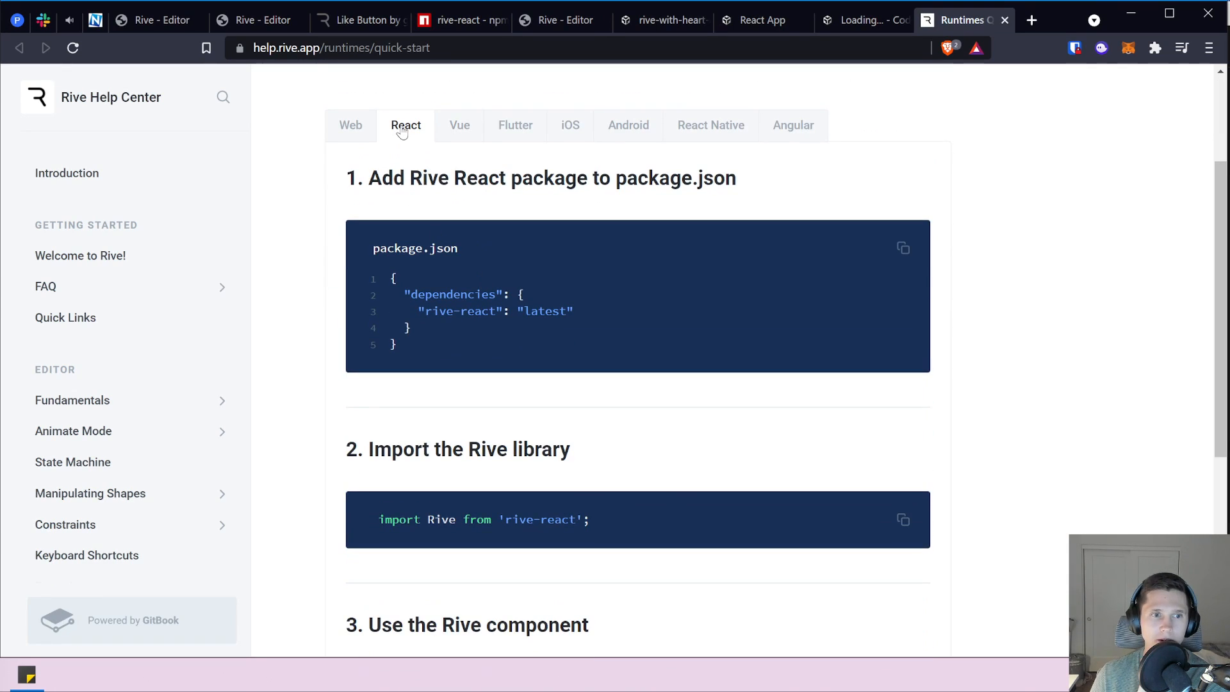
scroll(644, 420, down, 6)
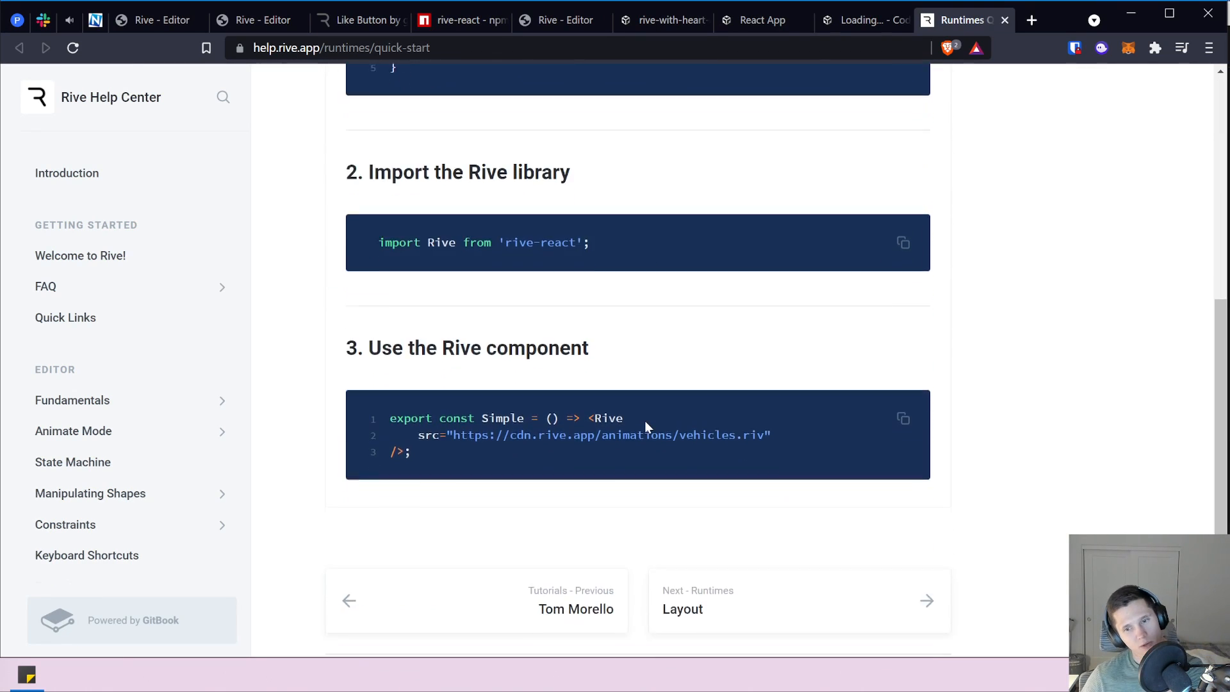
Open the Help Center's Layout page and examine the Web code example for constraining content with the Layout object.
click(705, 513)
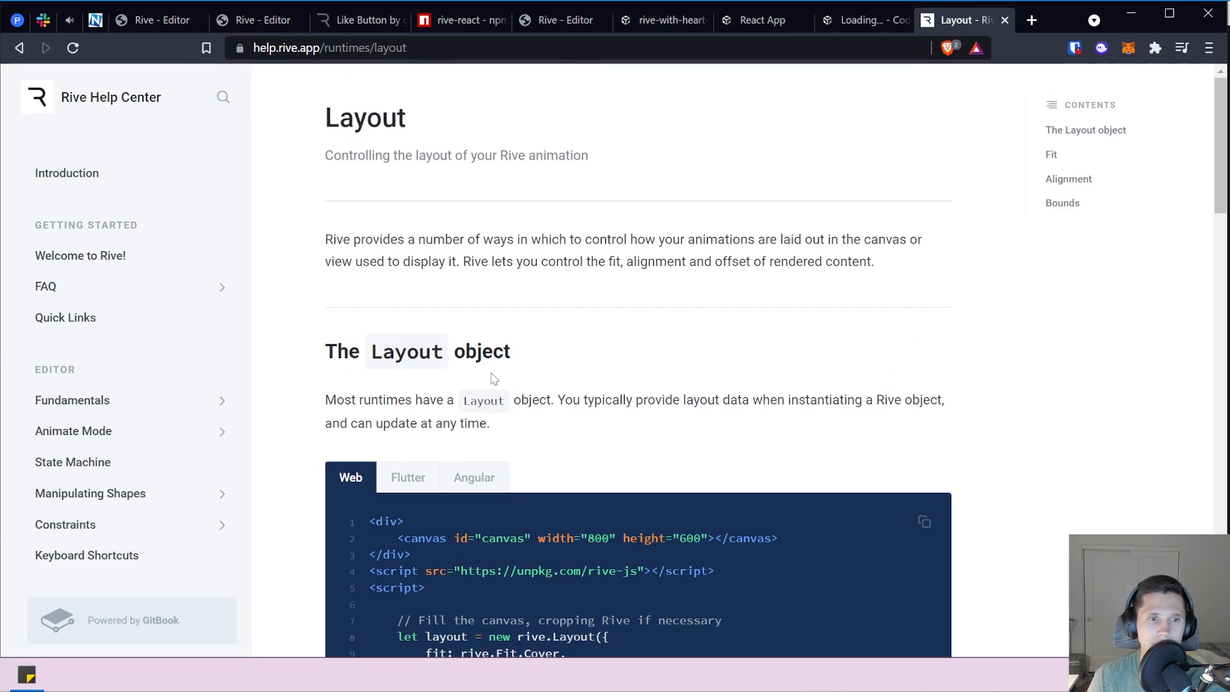
scroll(586, 375, down, 4)
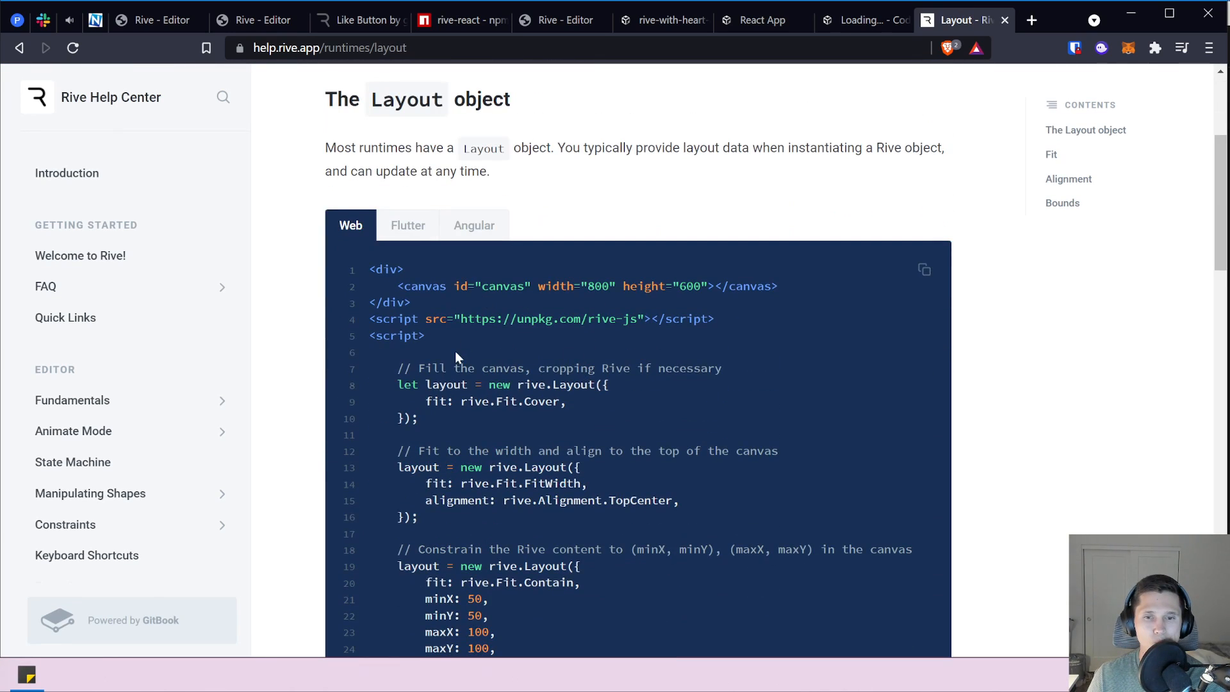
scroll(474, 339, down, 4)
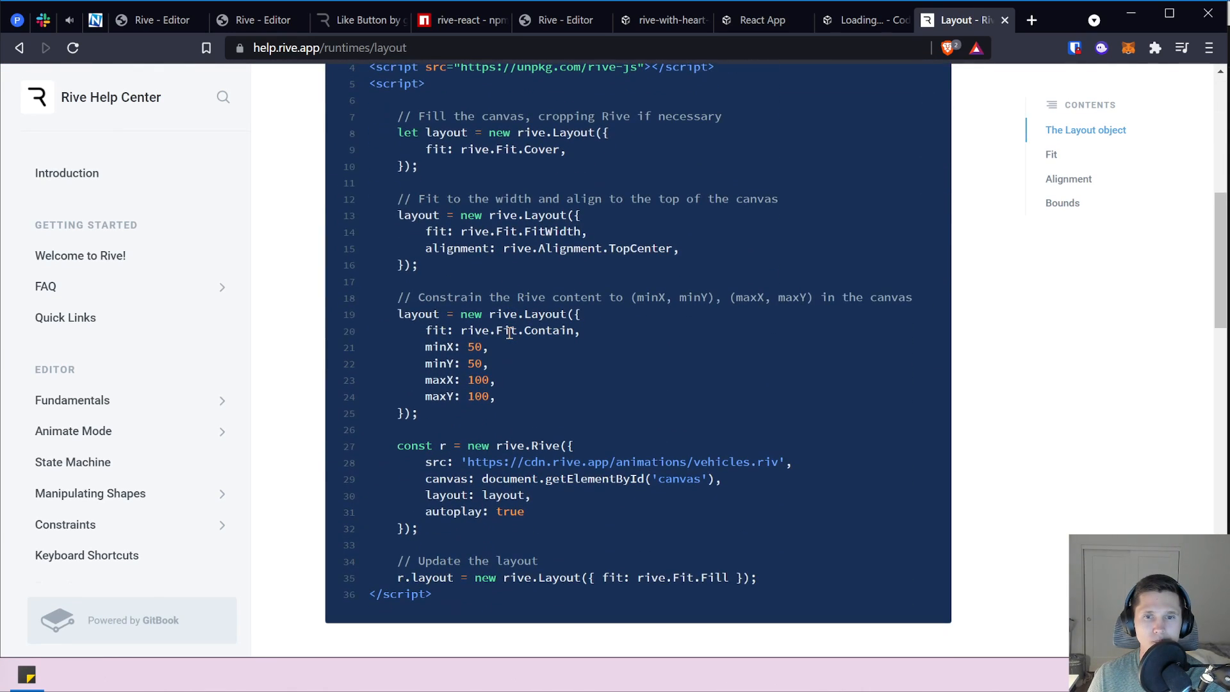
drag(471, 282, 697, 301)
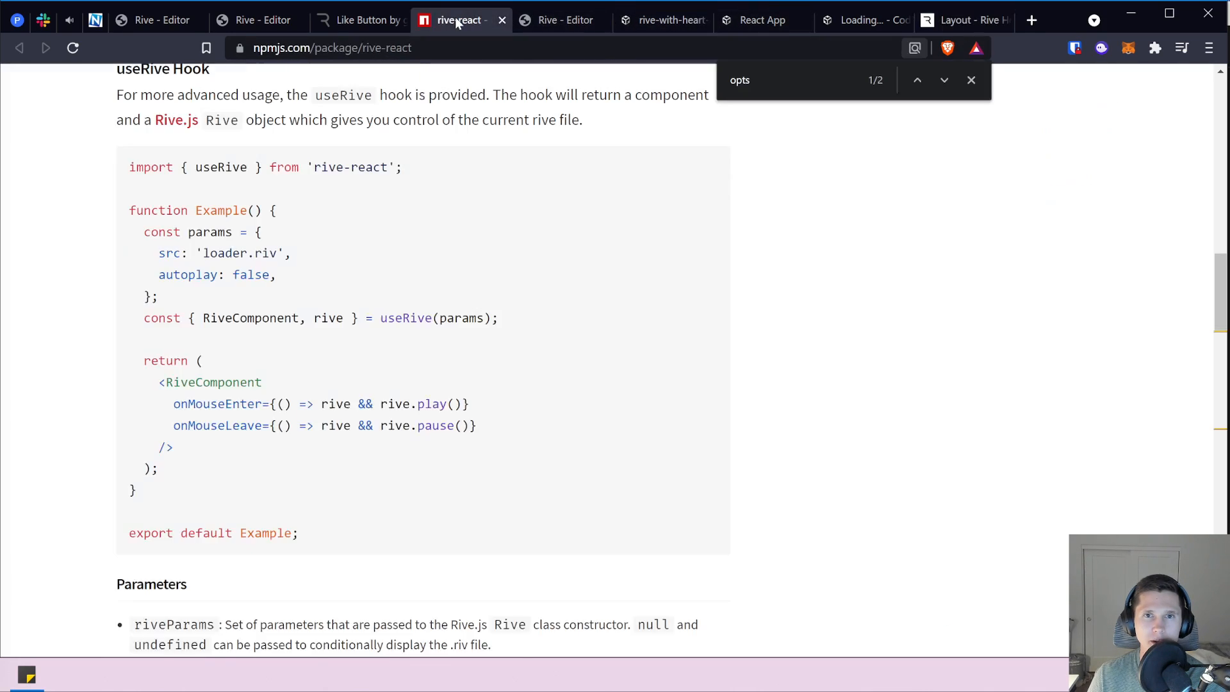
Search the rive-react npm page for "layout" and check the like-button artboard in the Rive editor preview.
click(456, 20)
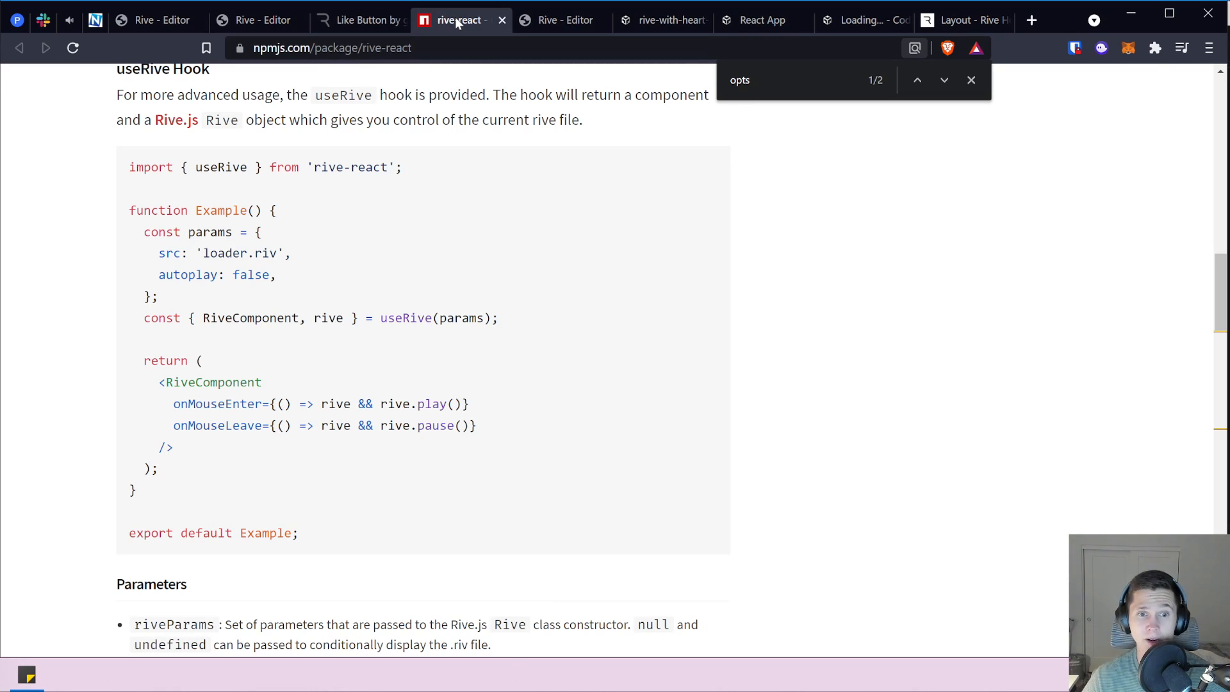
key(ctrl+f)
text(layout)
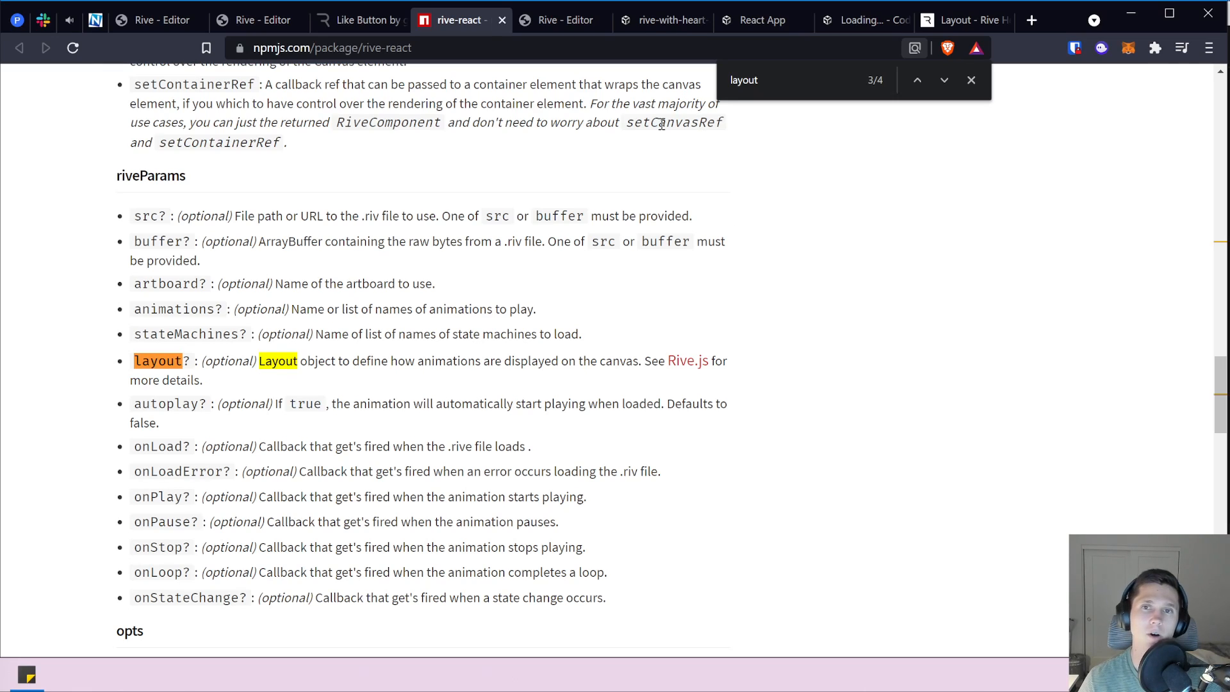
click(550, 24)
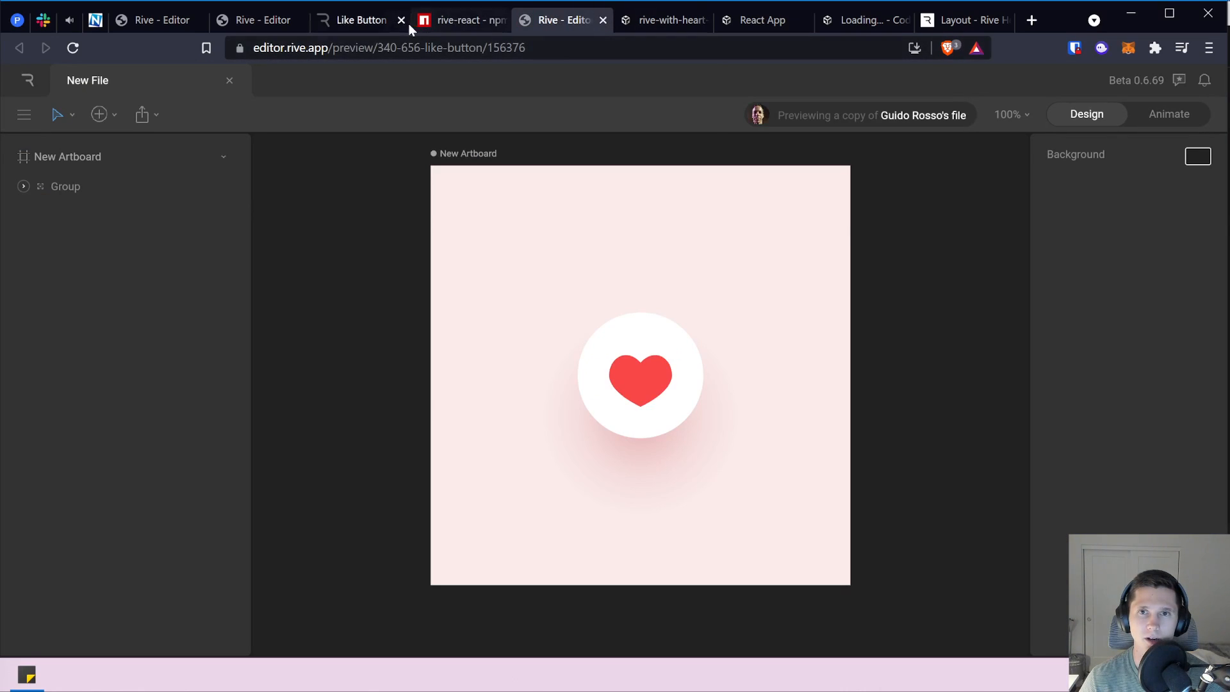
click(479, 22)
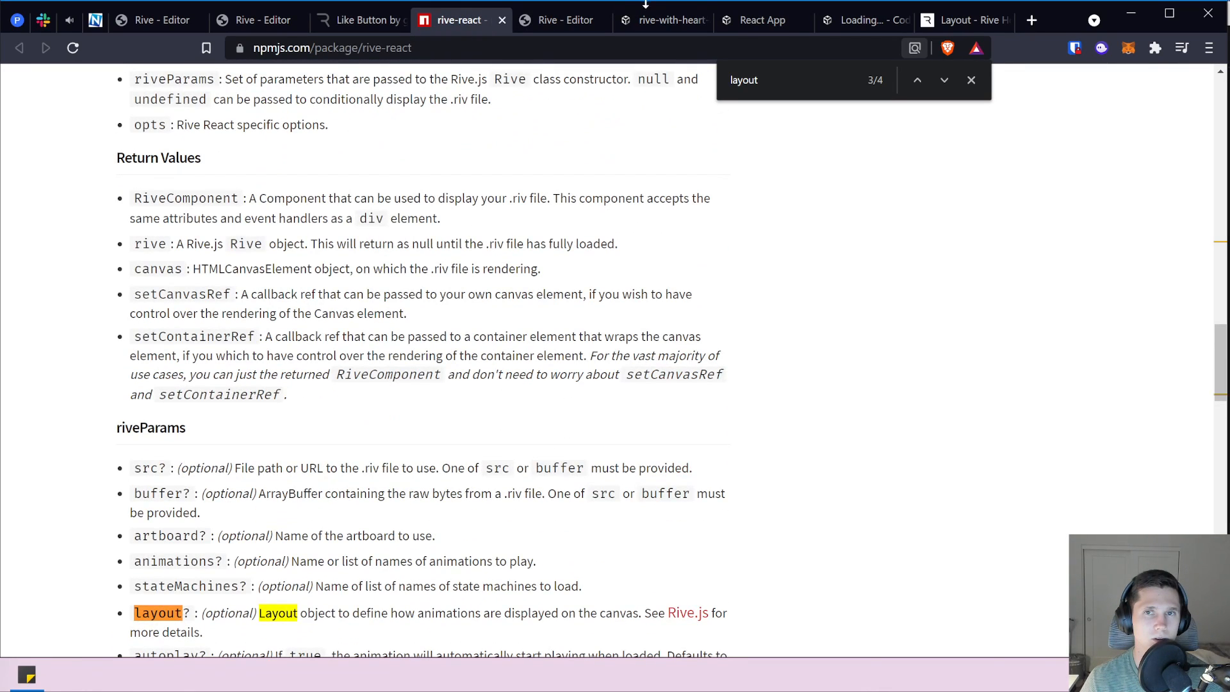
Return to the CodeSandbox project and review the useRive options and the RiveComponent markup in Heart.js.
key(ctrl+Tab)
key(ctrl+Tab)
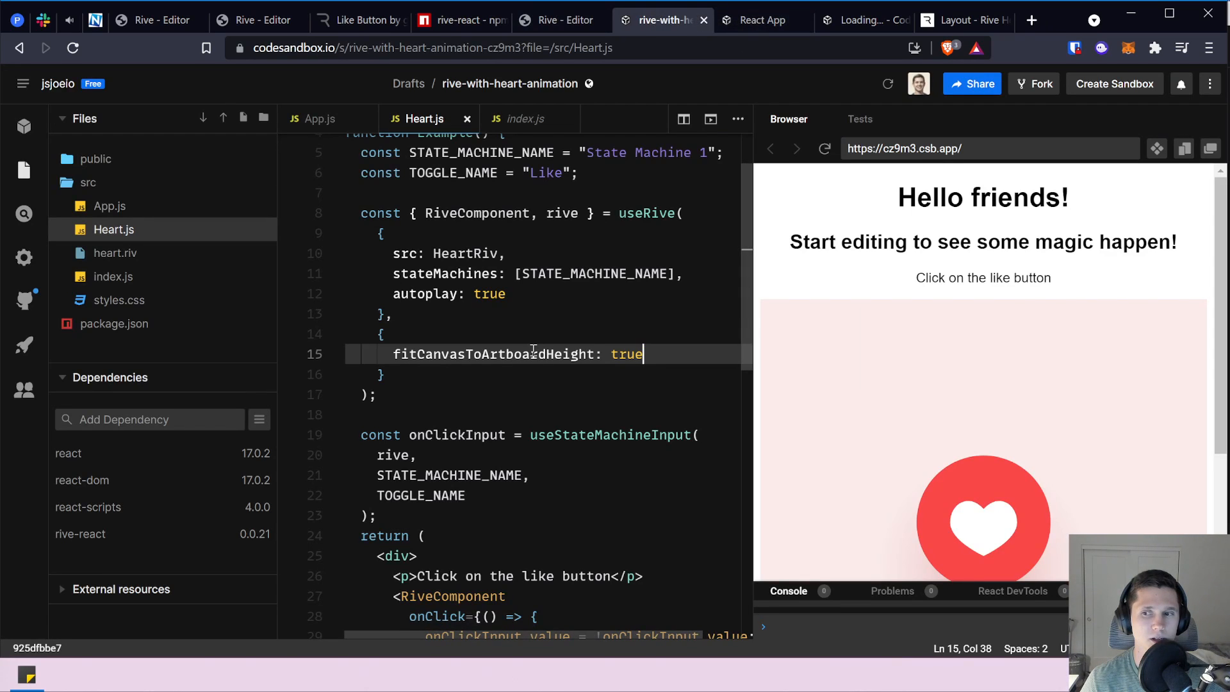
scroll(533, 350, up, 2)
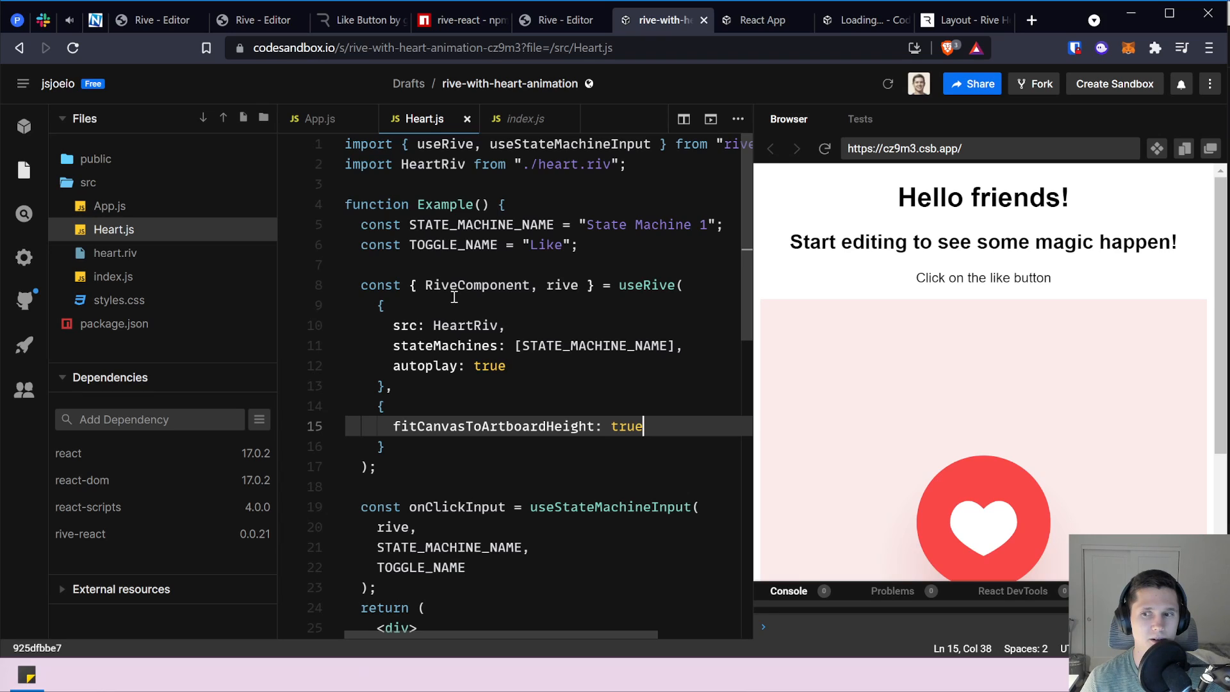
scroll(454, 296, down, 2)
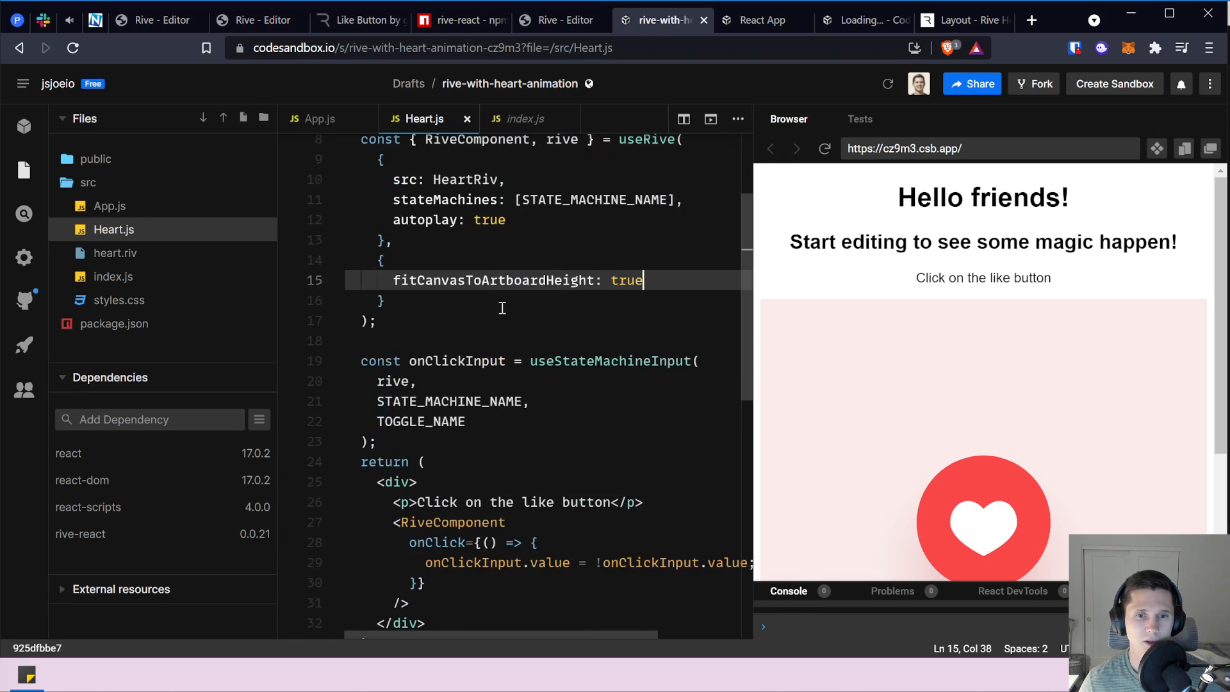
click(408, 479)
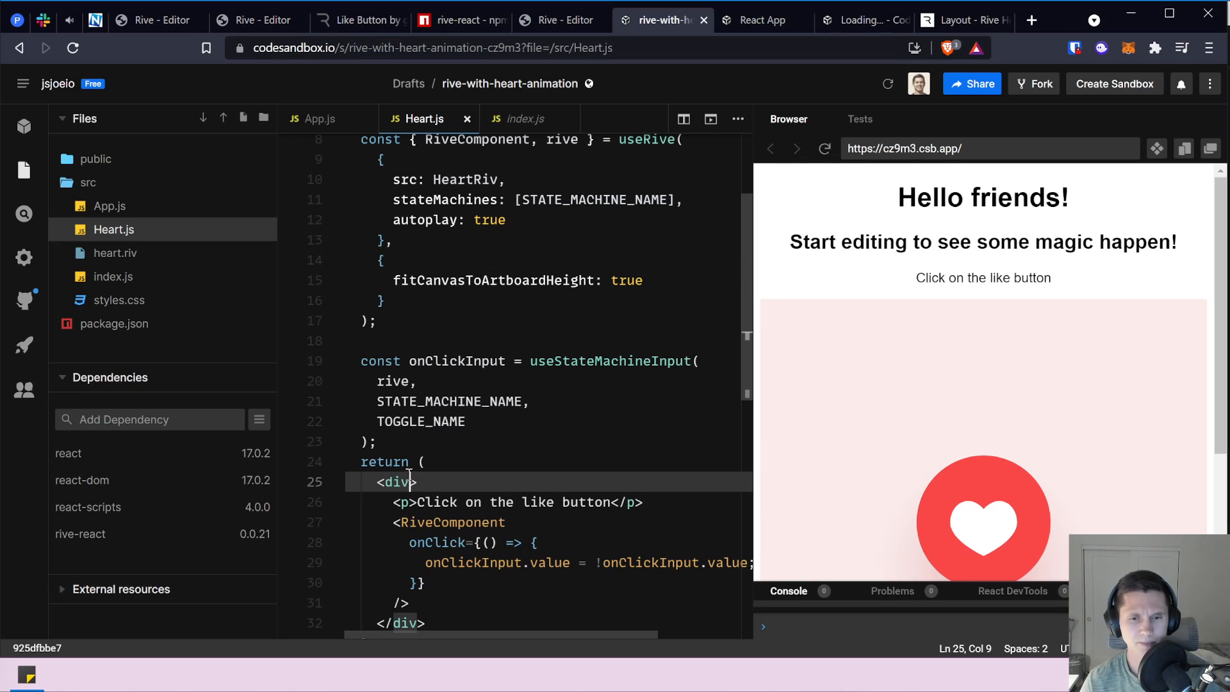
scroll(435, 416, down, 2)
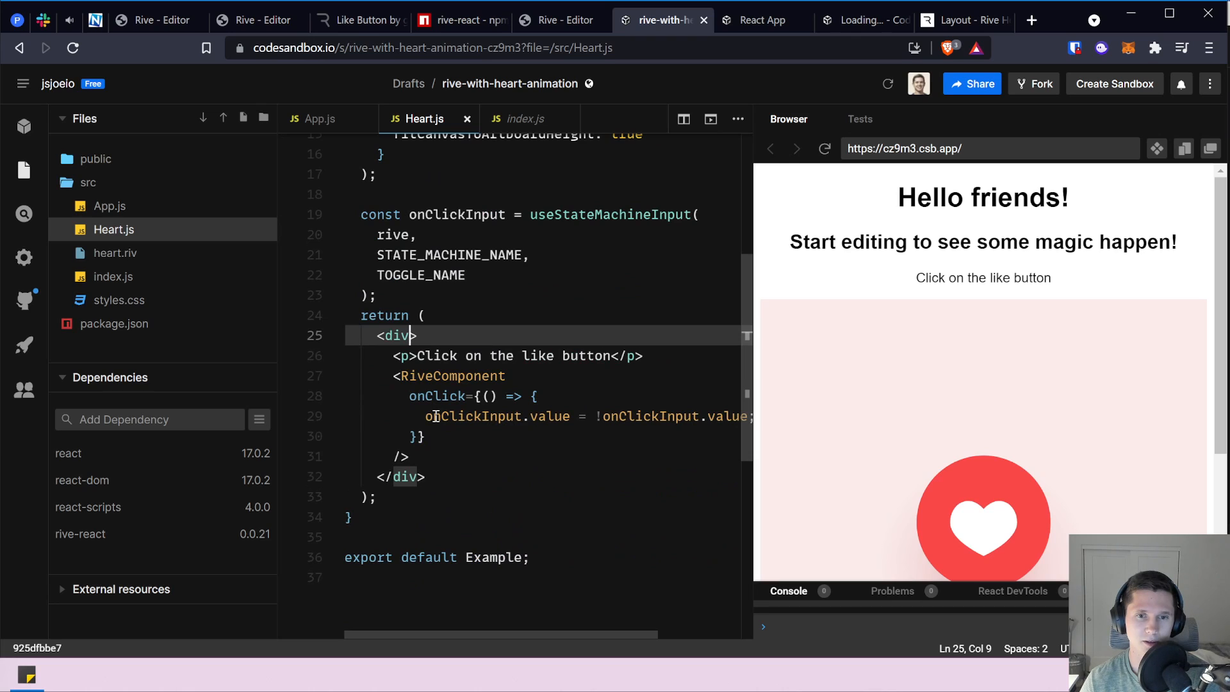
Inspect the heart animation's canvas element in the React App page's developer tools, closing the What's New drawer.
click(782, 22)
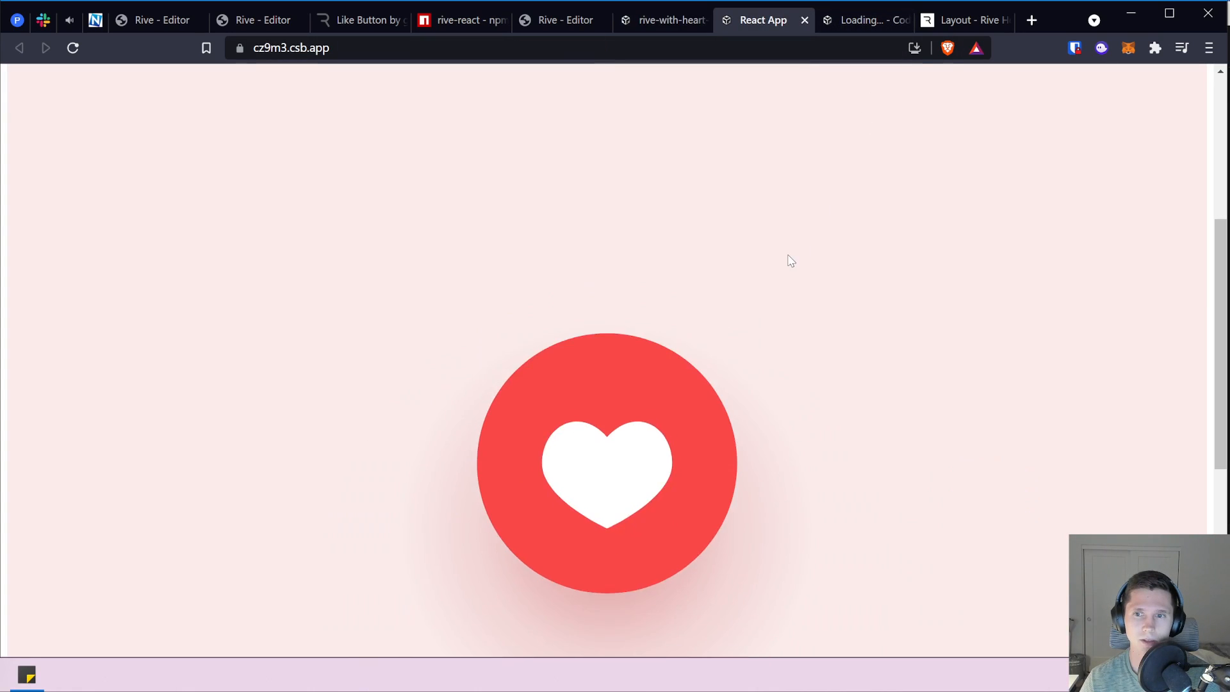
right_click(644, 254)
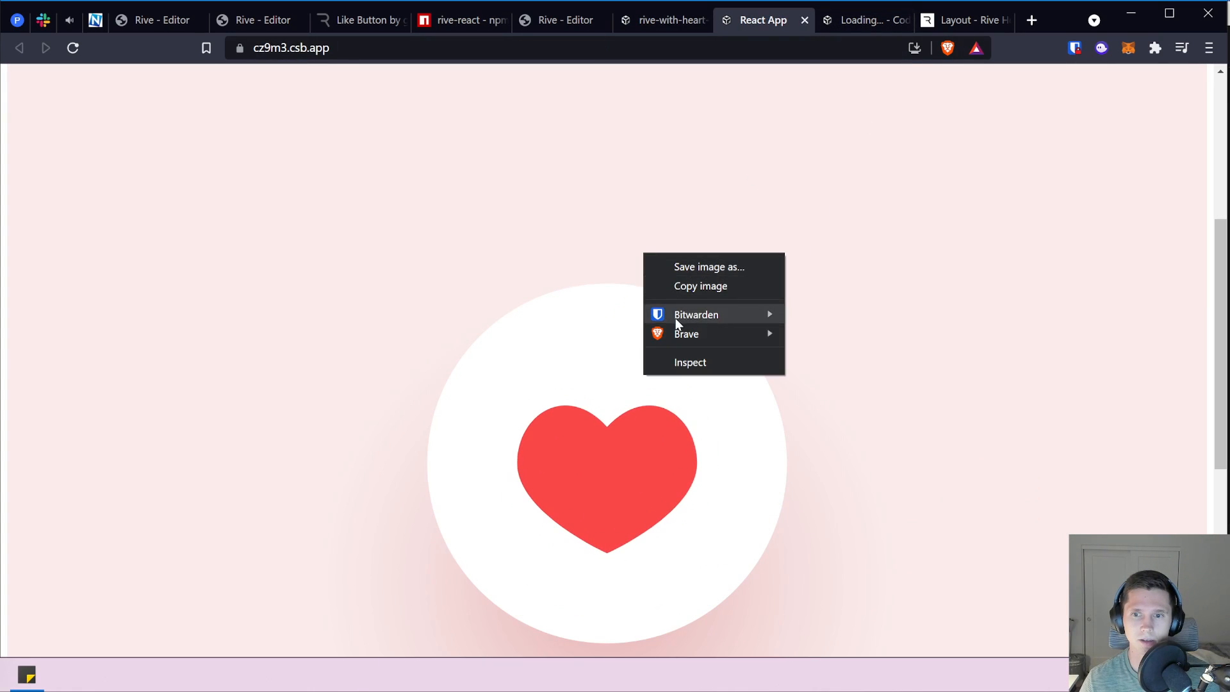
click(679, 362)
scroll(579, 269, down, 5)
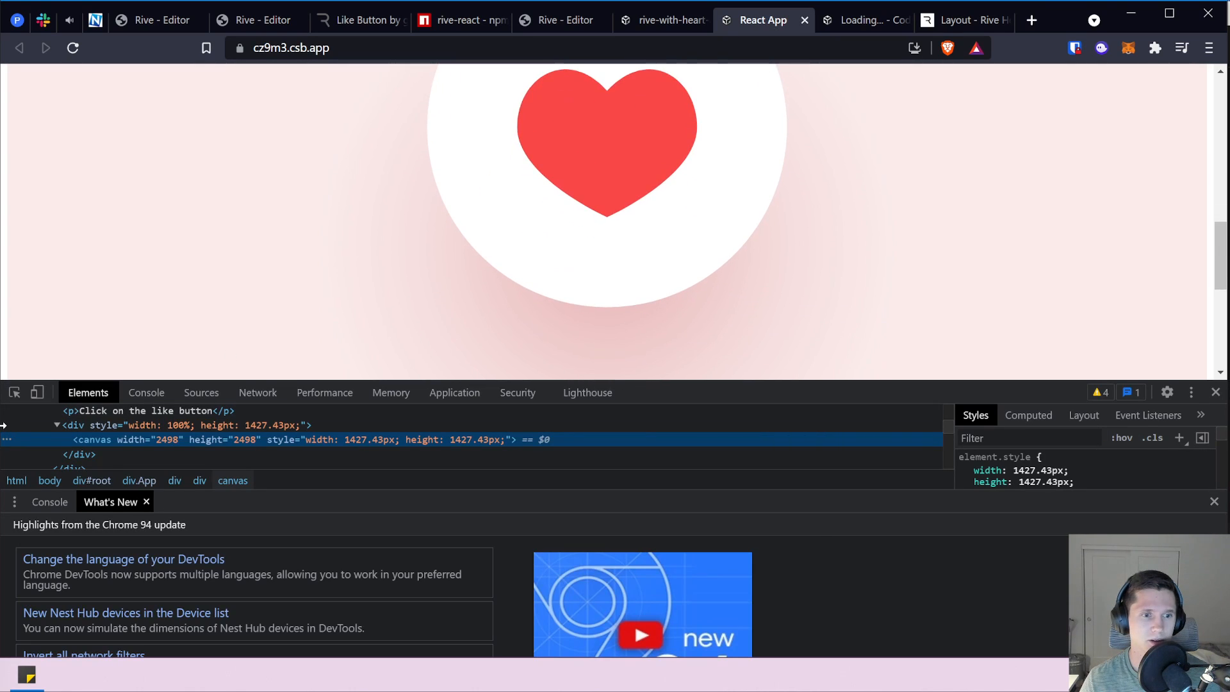
click(14, 394)
click(476, 181)
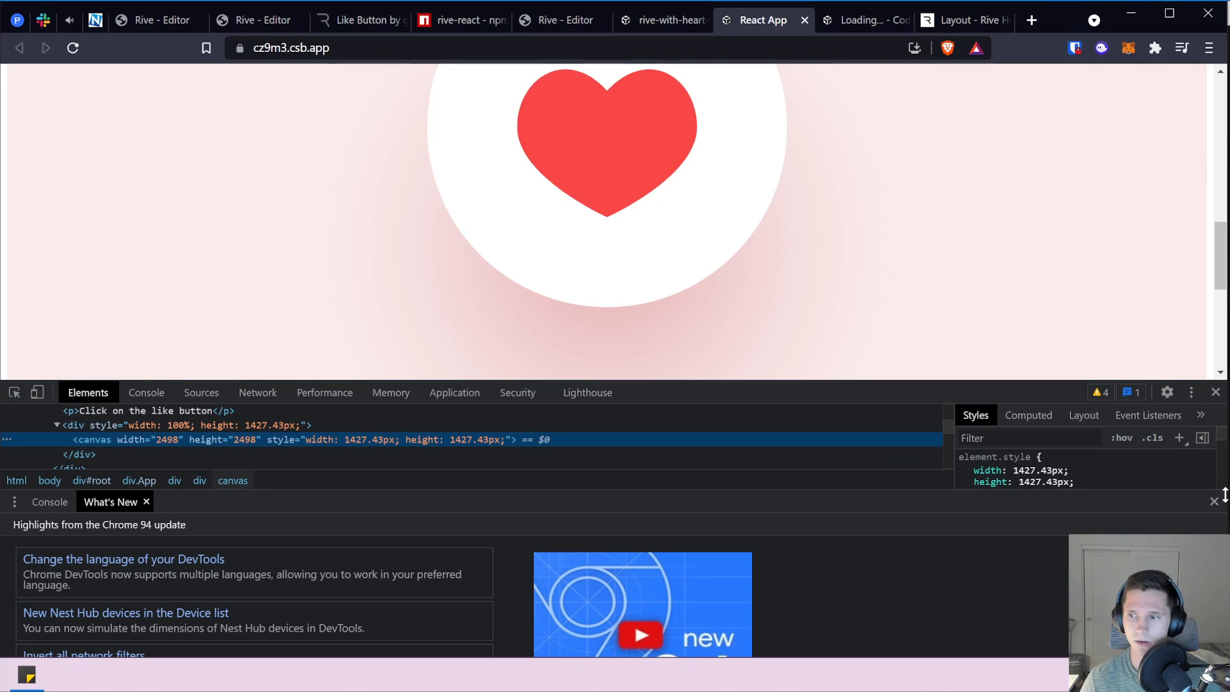
click(1214, 501)
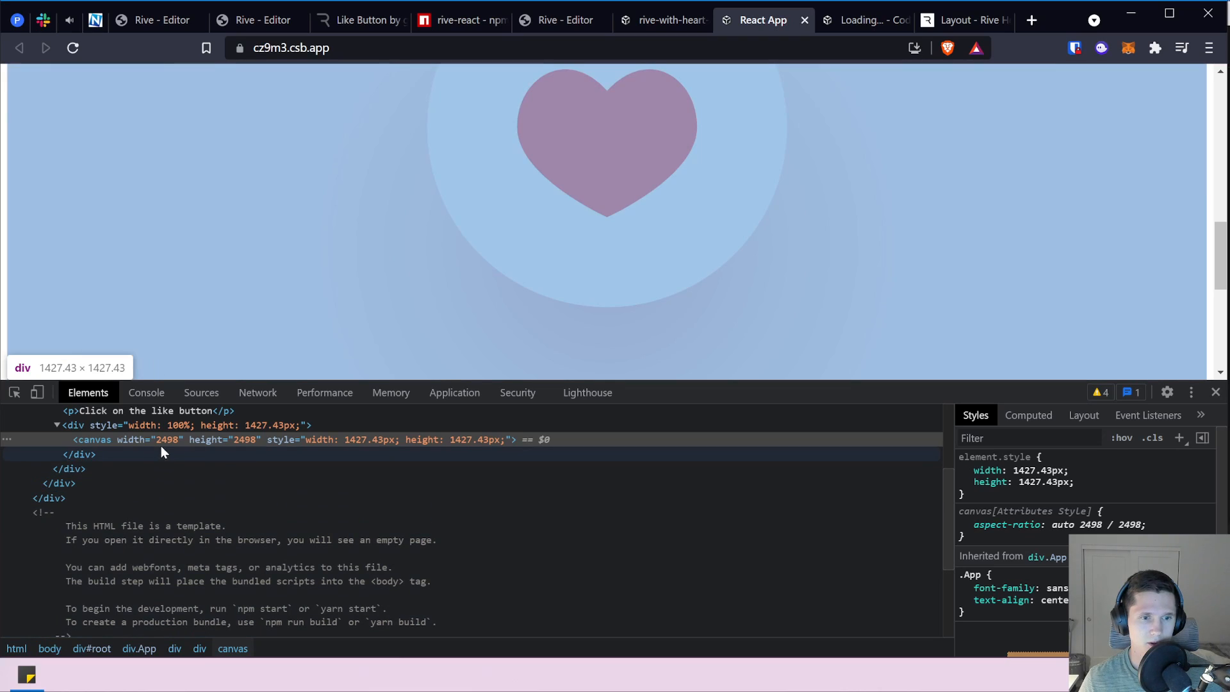
scroll(160, 448, up, 1)
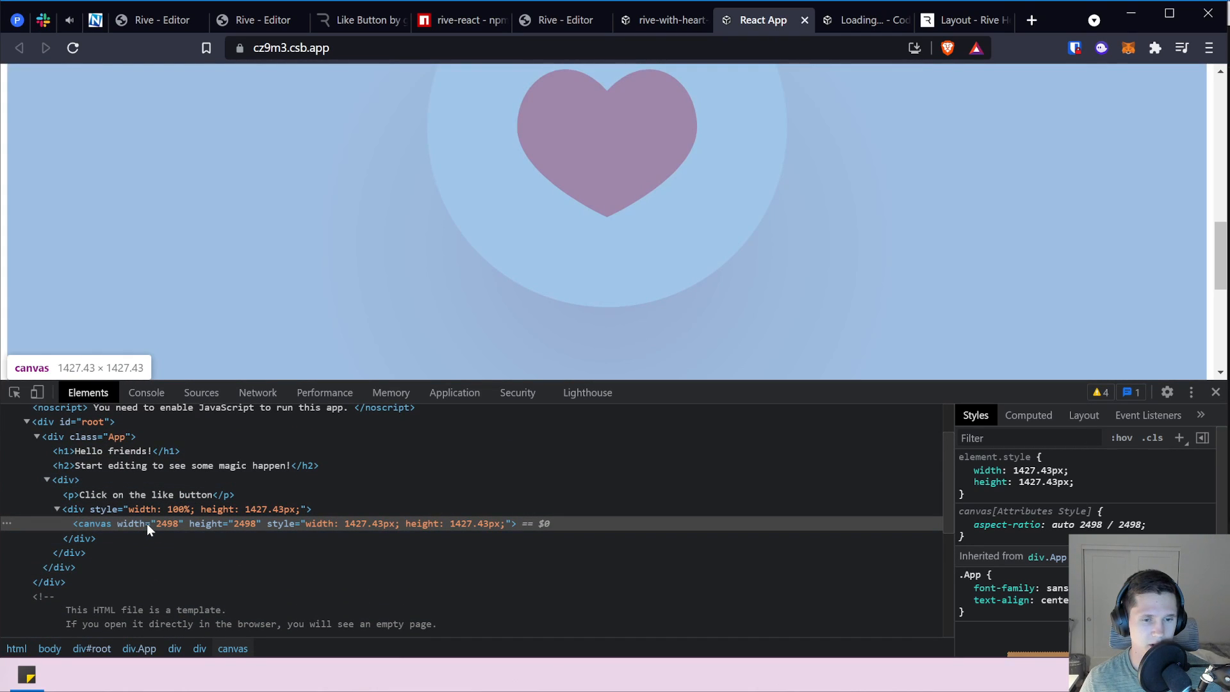
Set the inline height of the div directly wrapping the canvas to 600px in the developer tools.
click(157, 510)
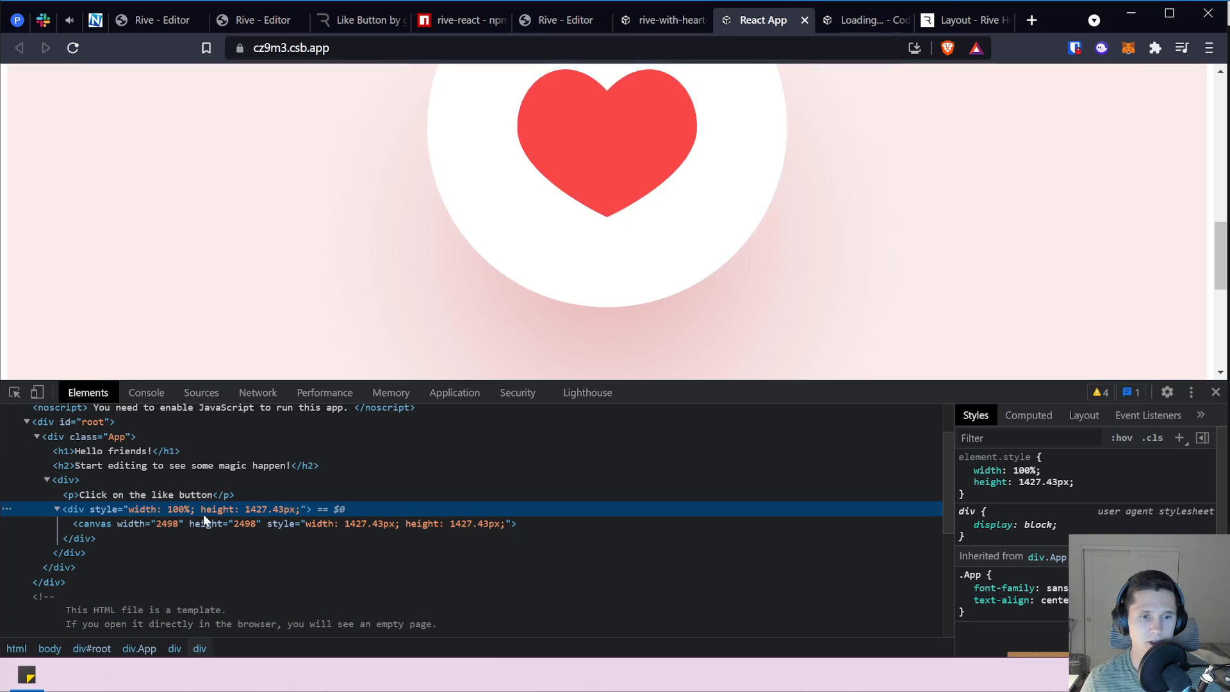
click(1025, 481)
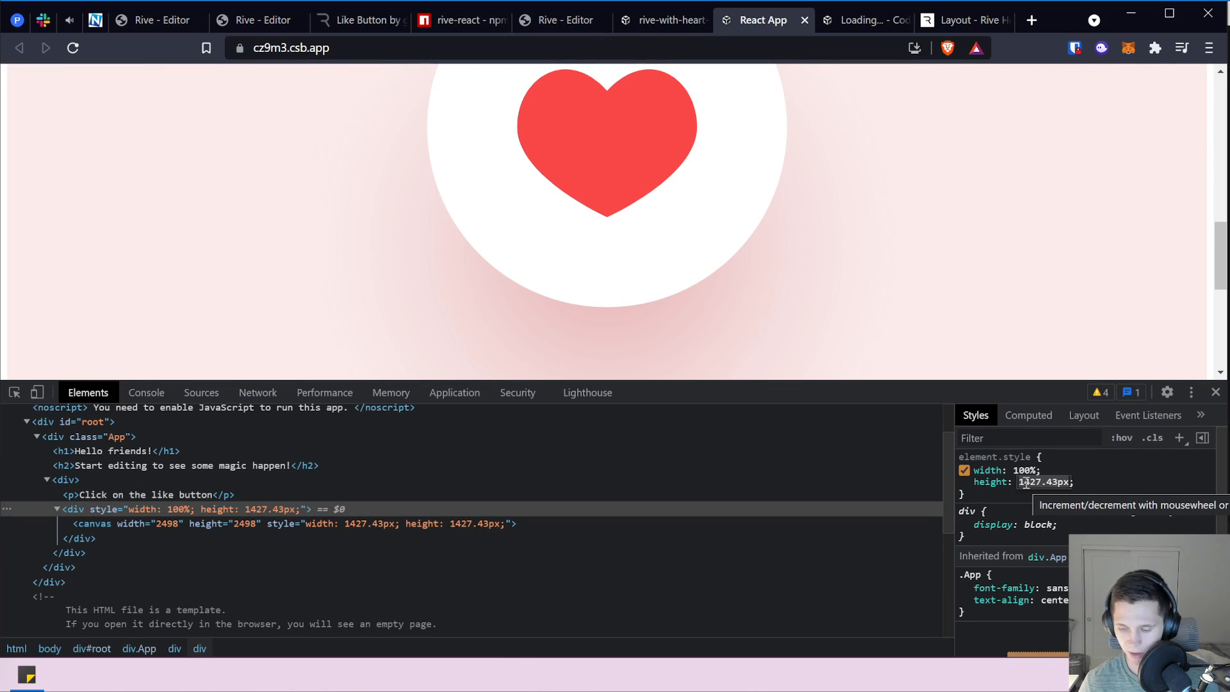
text(600)
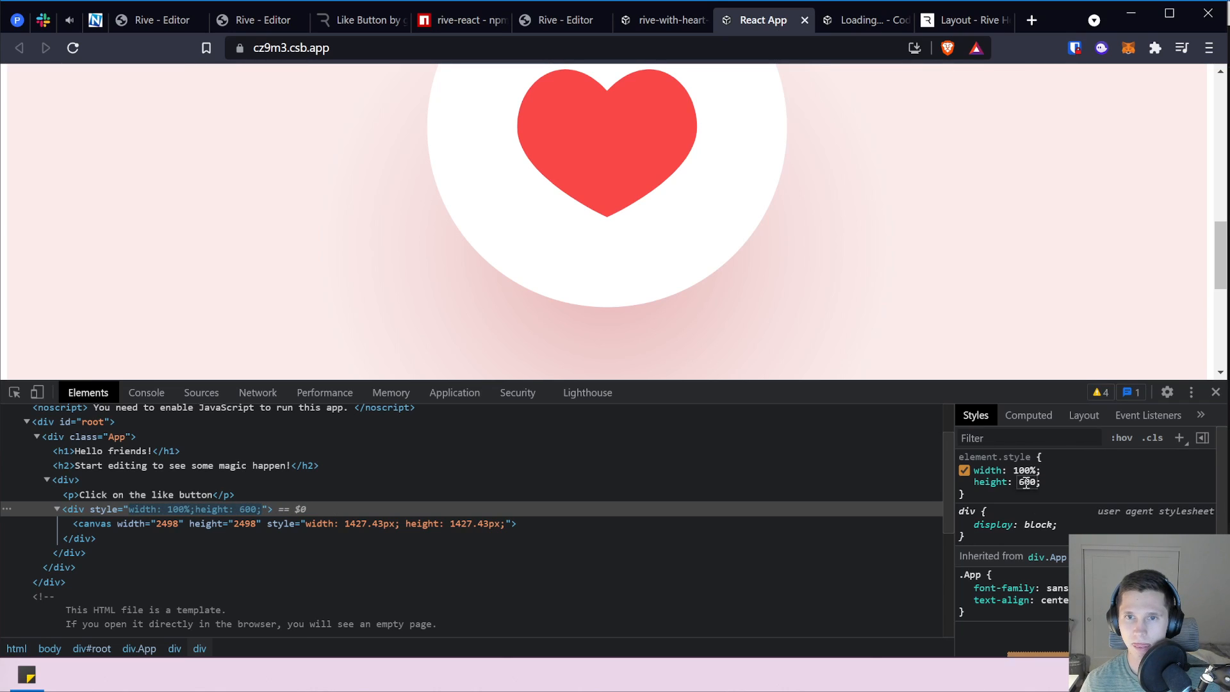
key(Return)
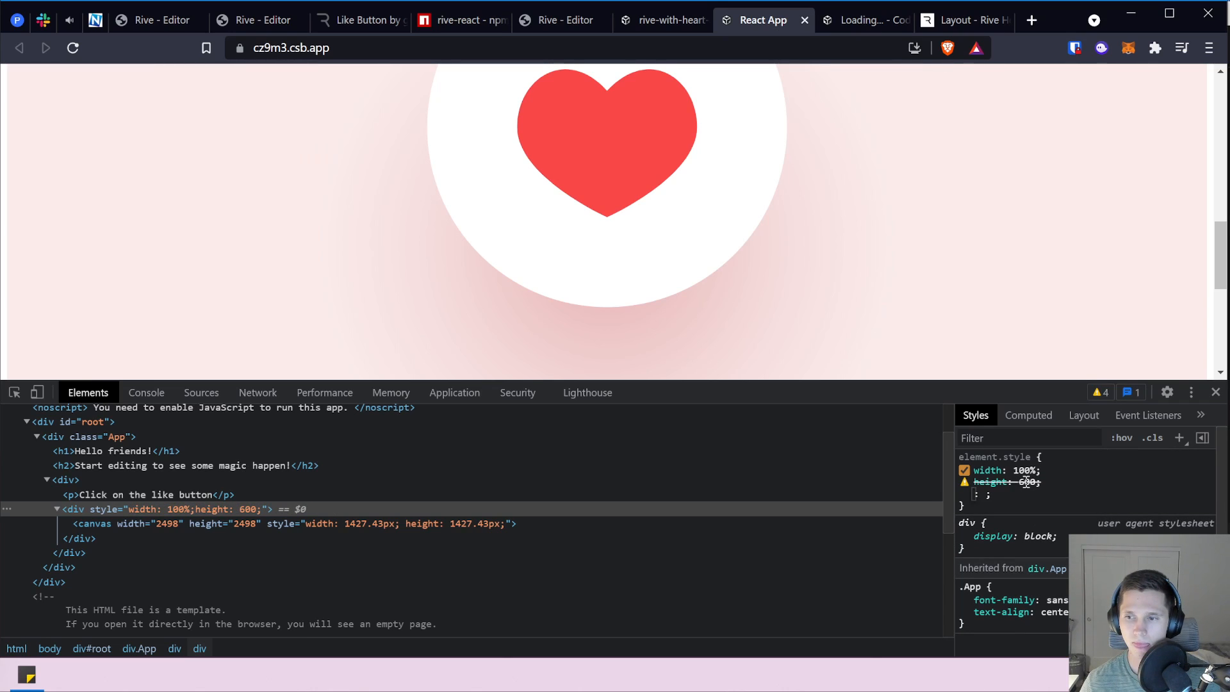
click(1026, 482)
text(600px)
key(Return)
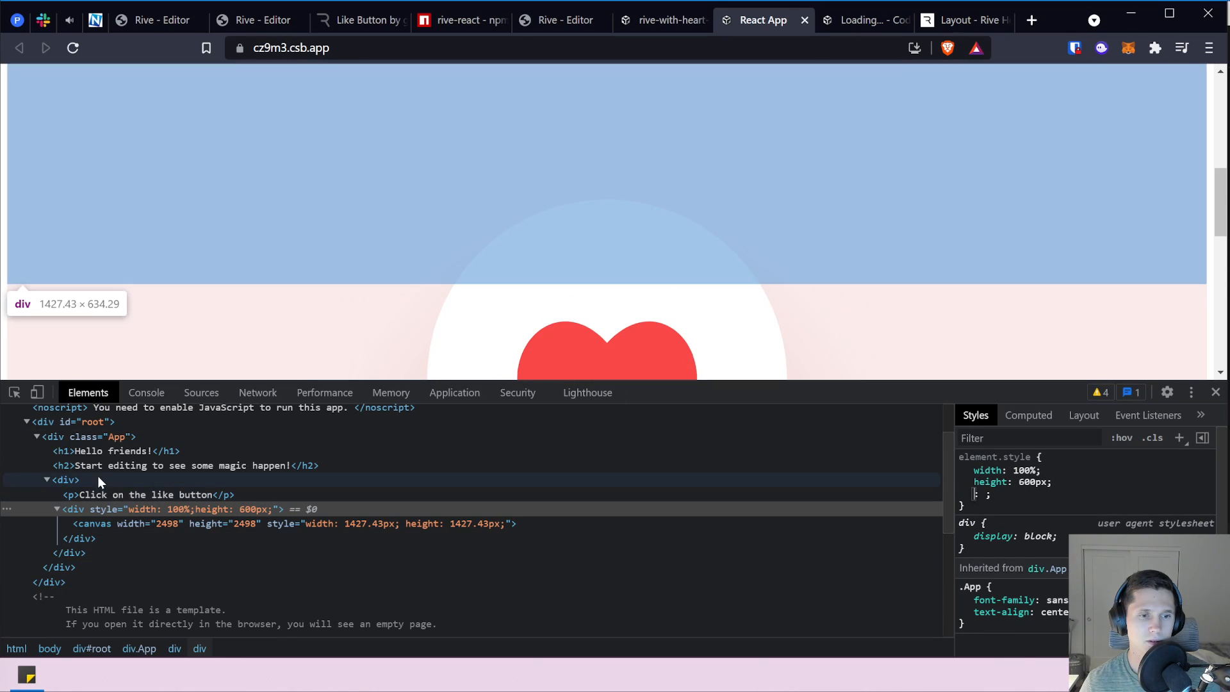
Add an inline max-width of 100px to the outer div that contains the like-button paragraph.
click(97, 477)
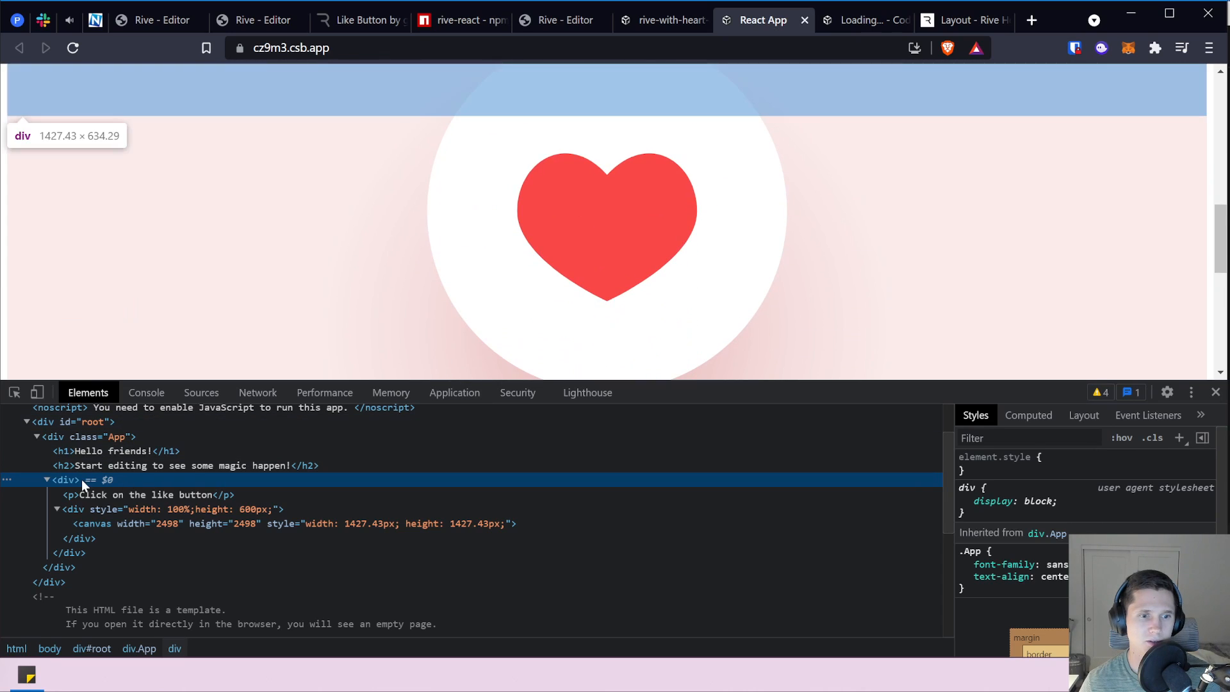
click(1049, 470)
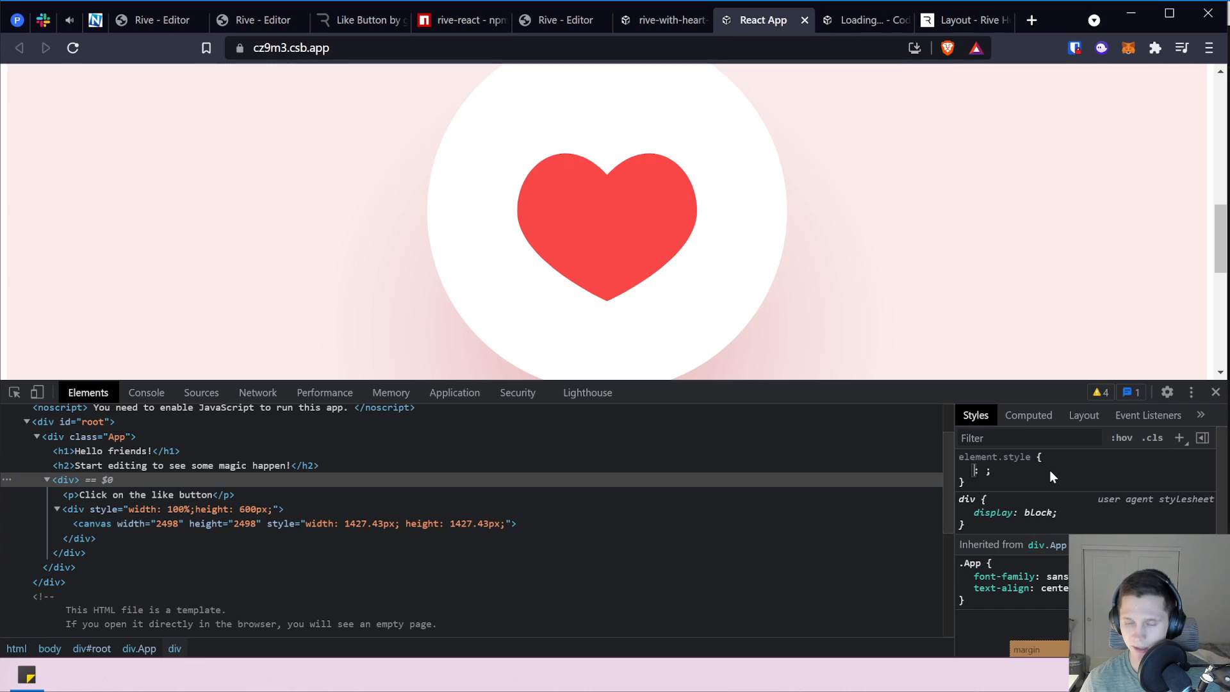
text(max-width)
key(Tab)
text(1)
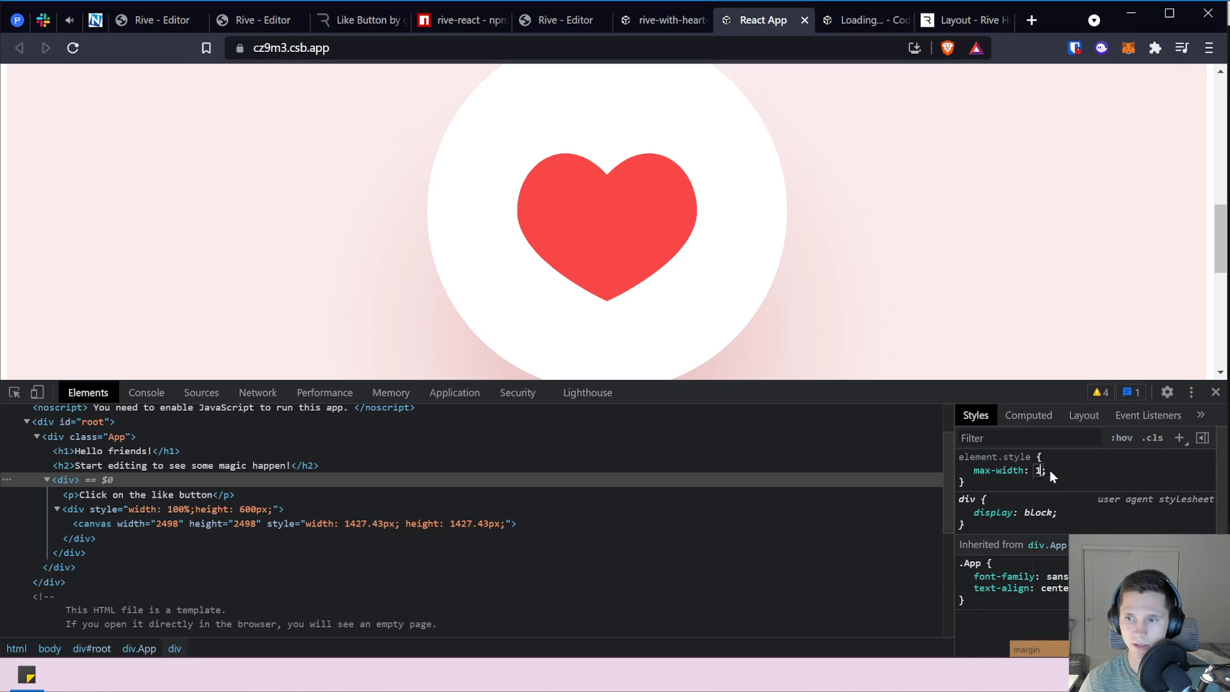
text(00px)
key(Return)
Add an inline max-height of 100px to the same outer div.
text(max-hie)
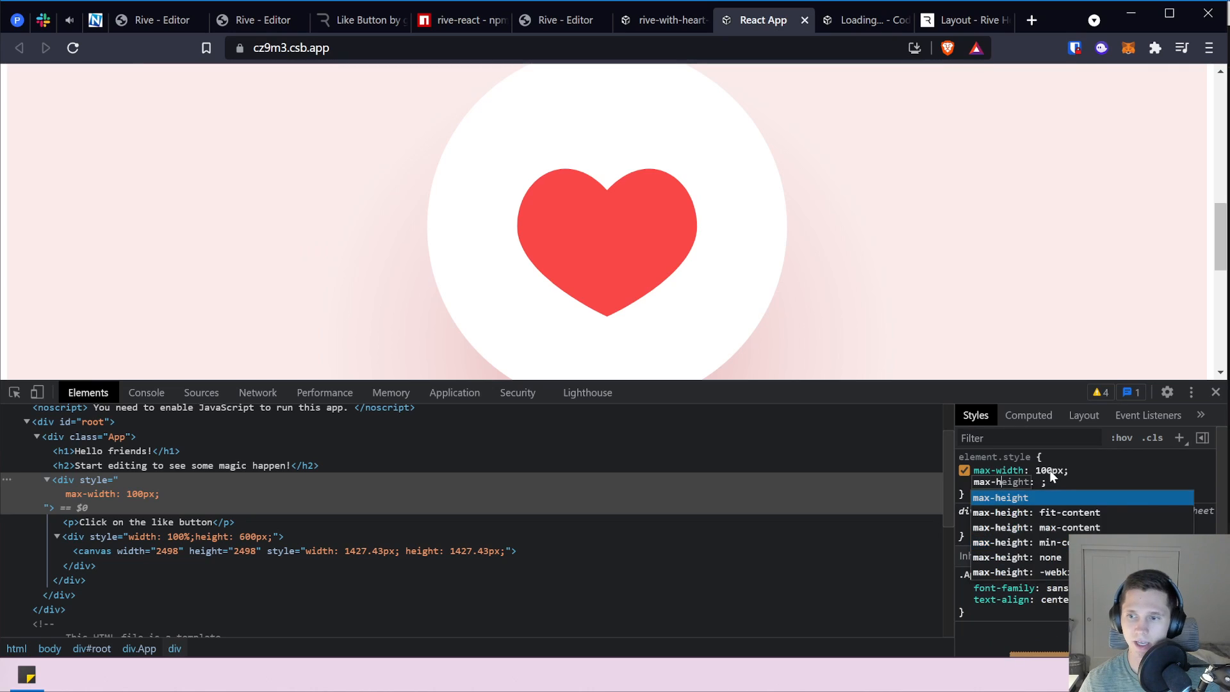
key(BackSpace)
key(BackSpace)
text(eight)
key(Tab)
text(100px)
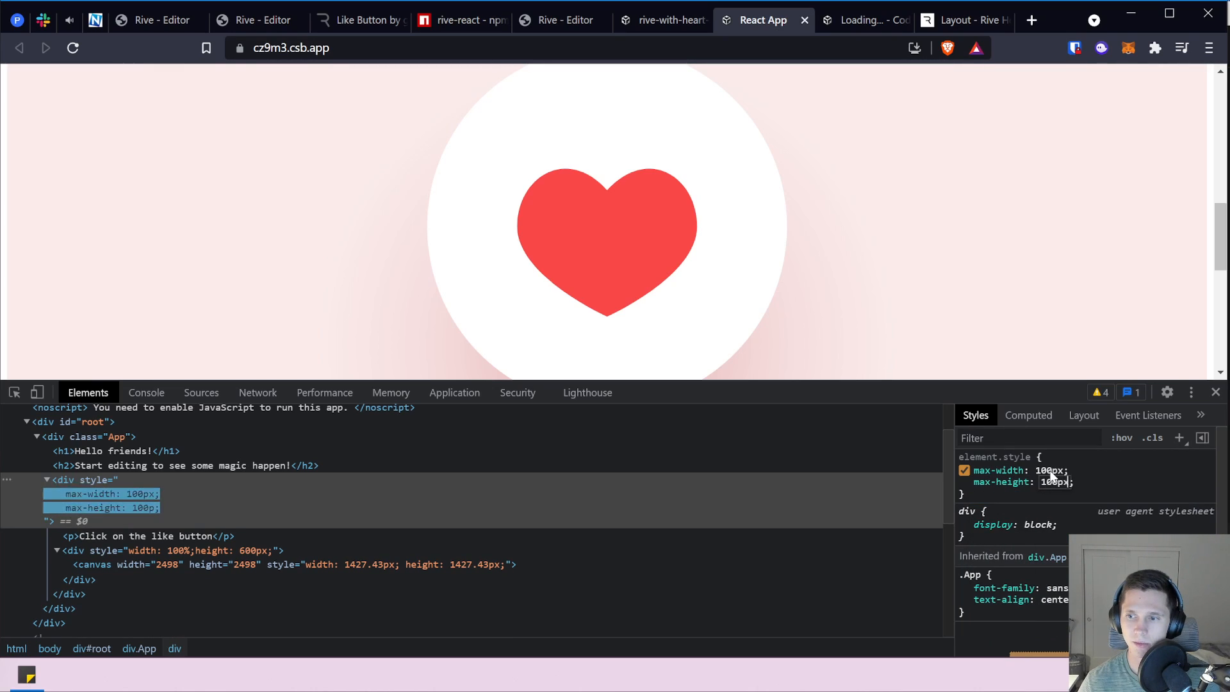
key(Return)
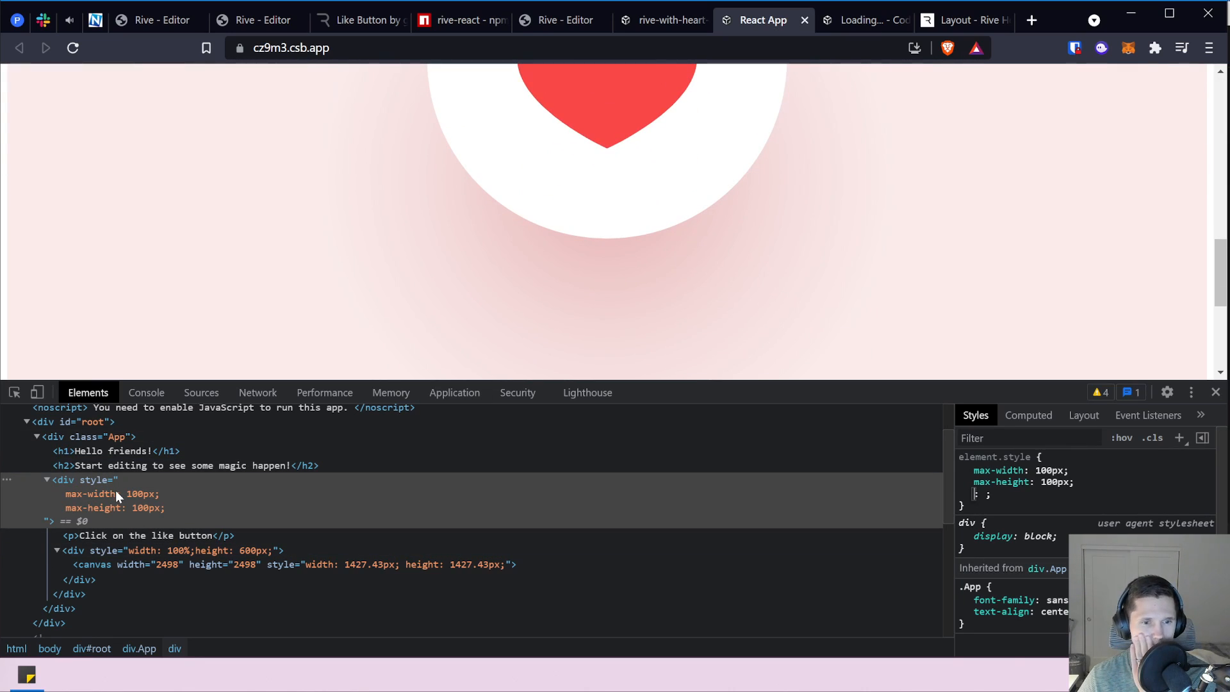
Examine the styles of the nested wrapper div and the canvas inside the constrained outer div.
click(48, 479)
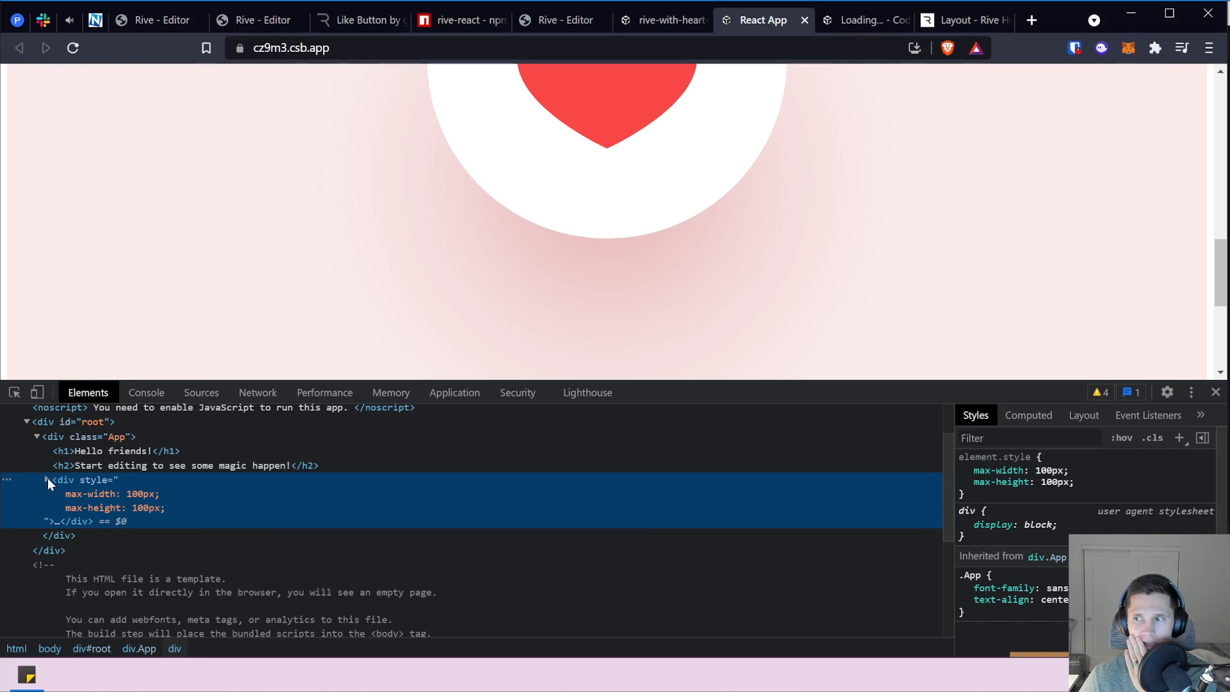
click(47, 480)
click(89, 552)
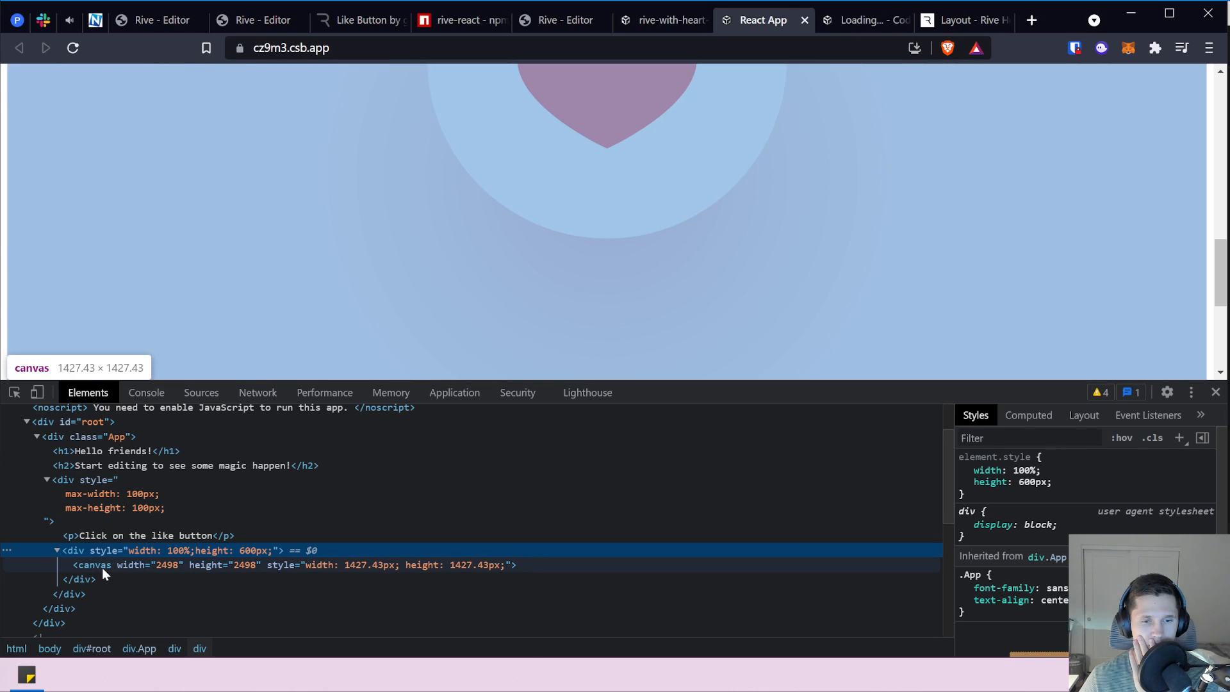
click(102, 567)
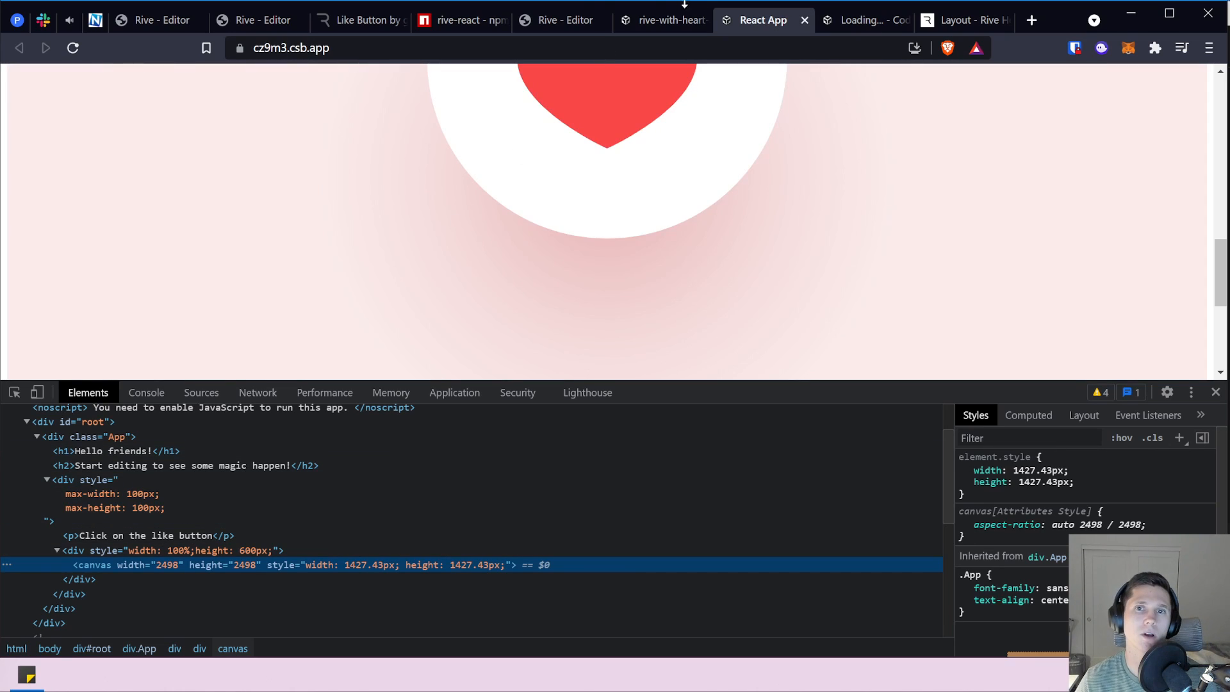
Open the Rive.js layout documentation linked from the rive-react npm page and examine the Layout example with its fit and alignment options.
click(570, 16)
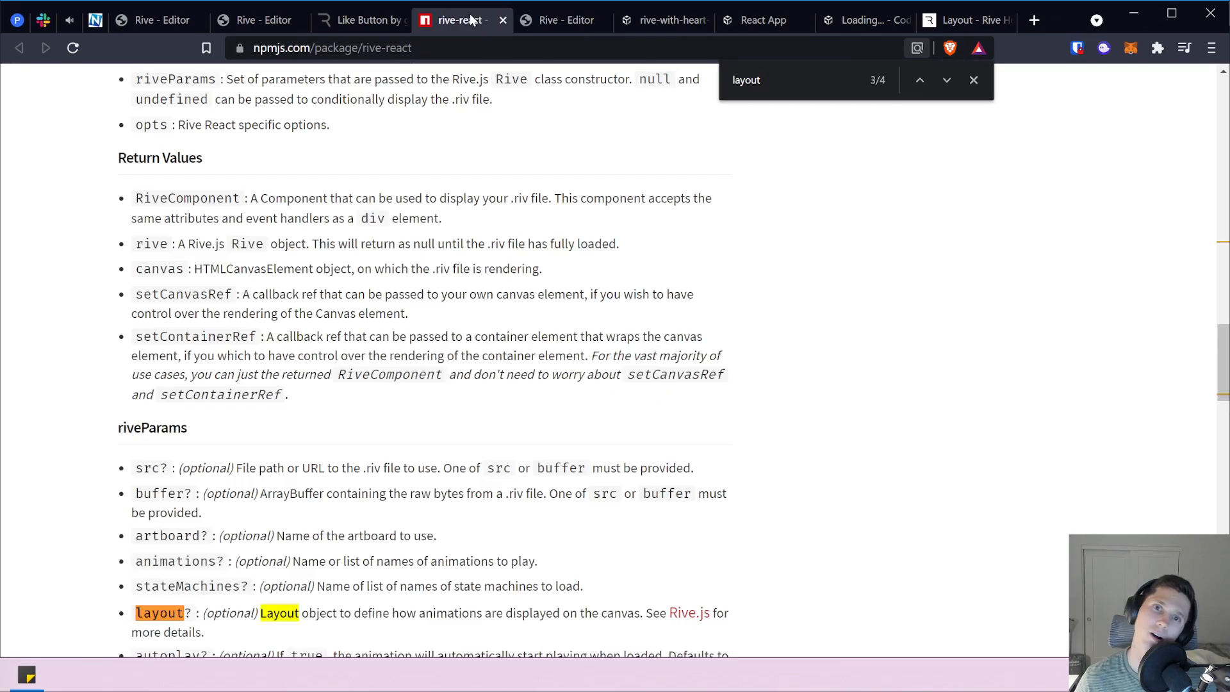
click(459, 19)
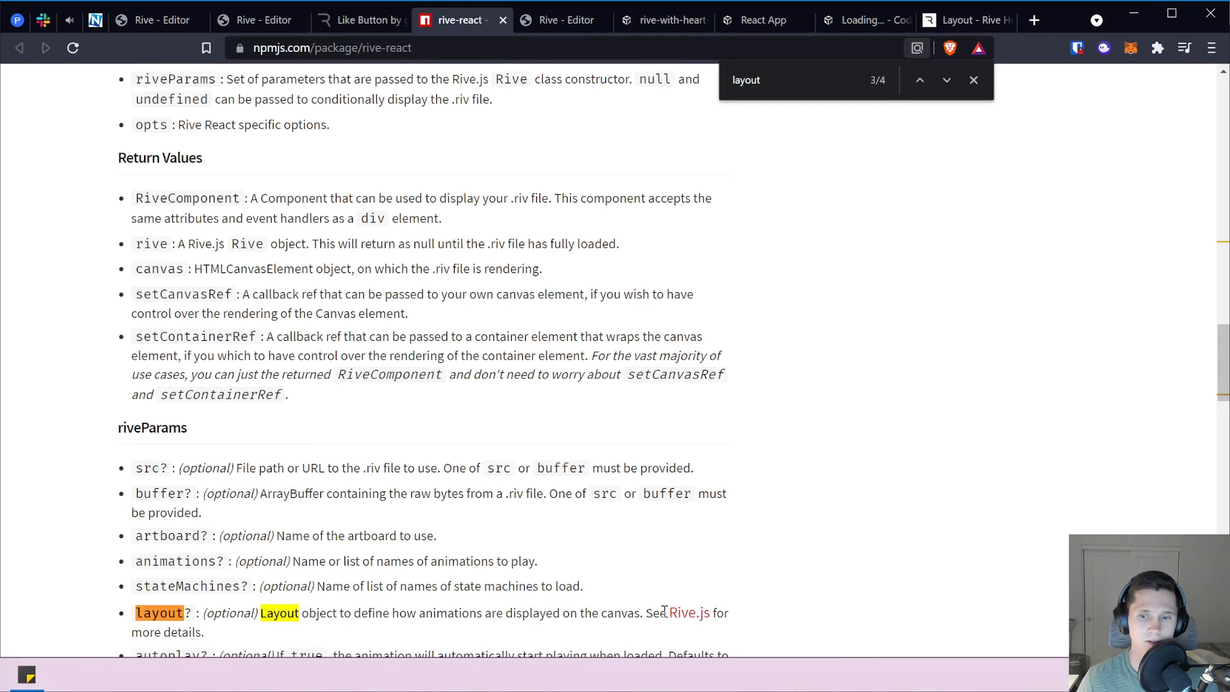
middle_click(689, 613)
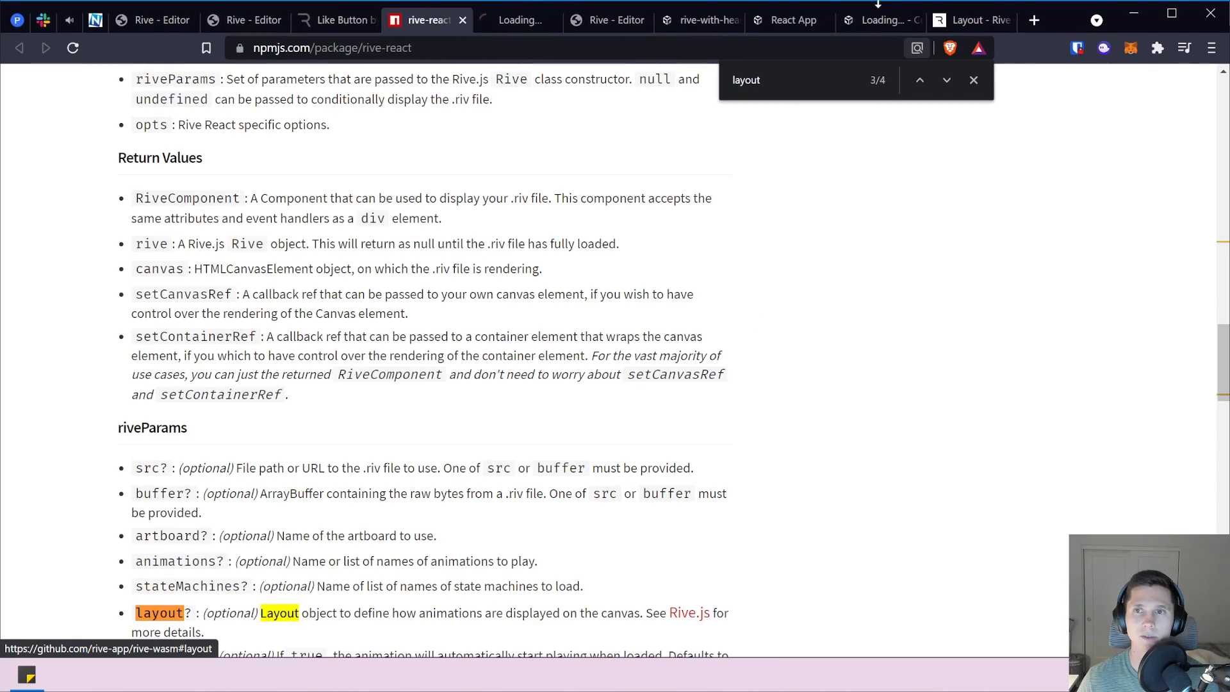
click(506, 18)
scroll(221, 293, down, 3)
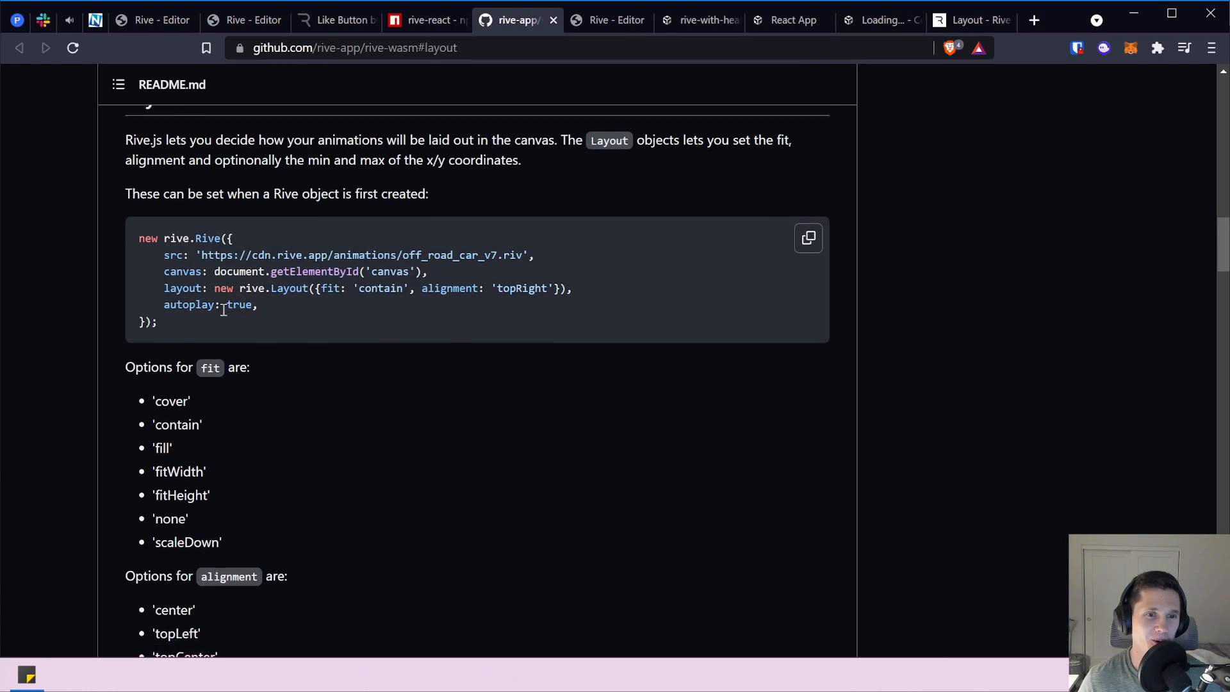
scroll(220, 294, up, 3)
scroll(239, 406, down, 4)
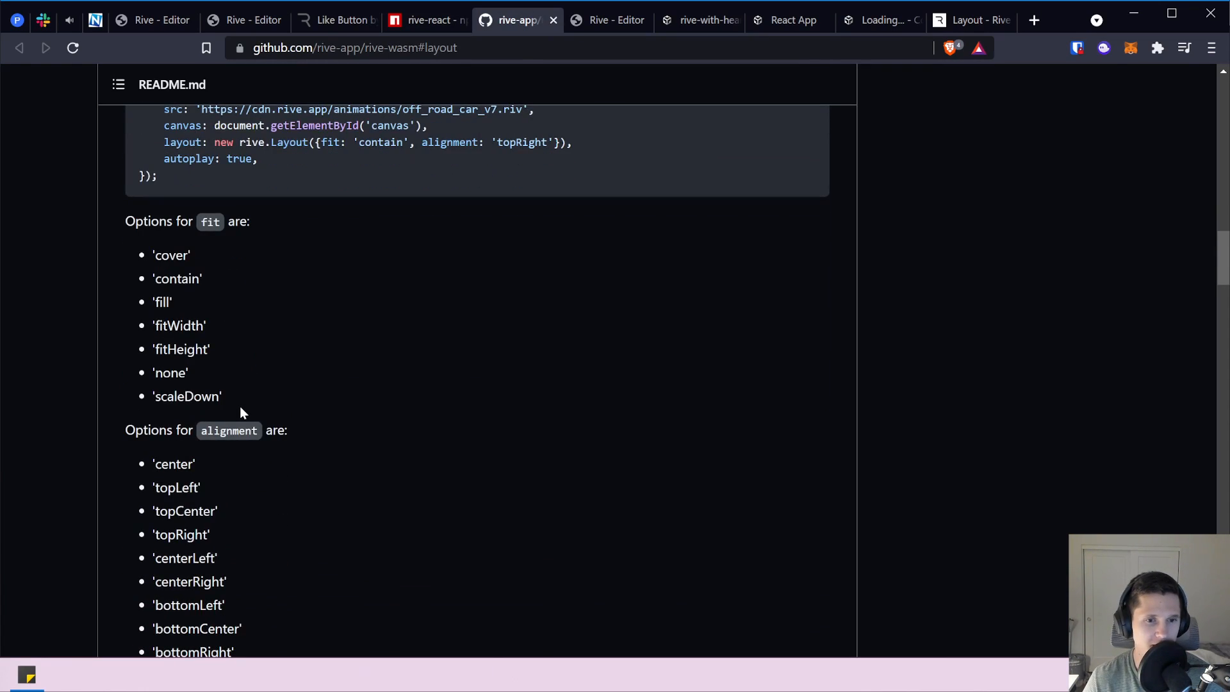
scroll(241, 400, up, 5)
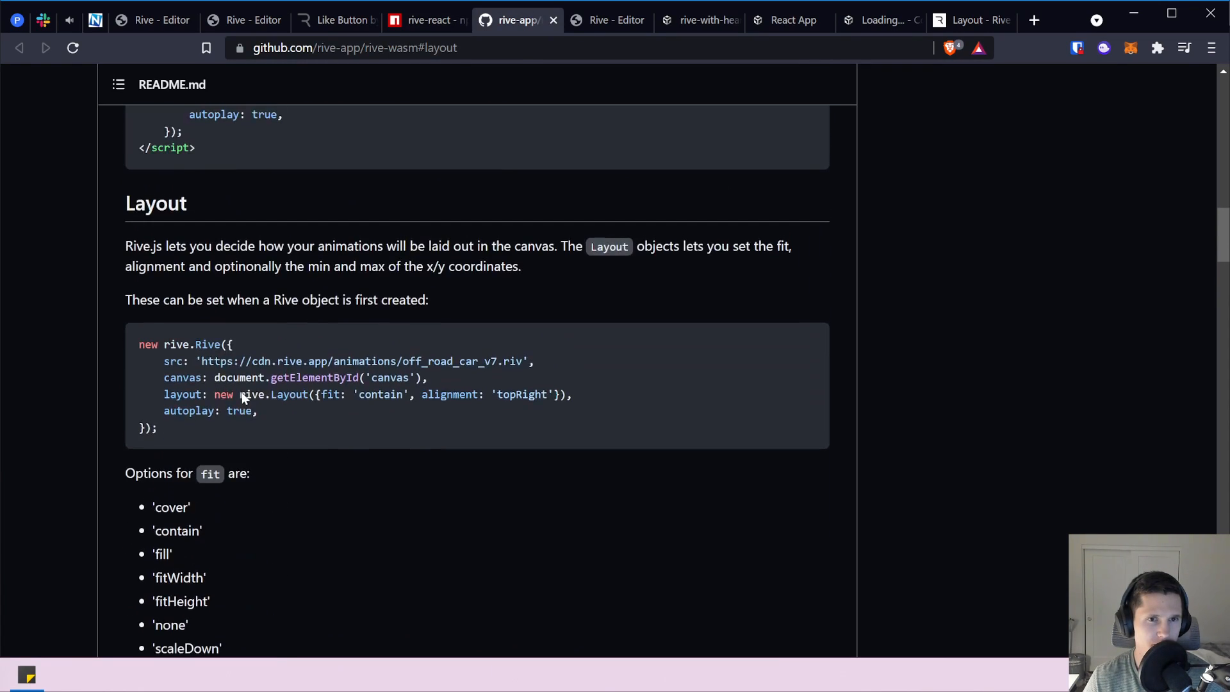
drag(184, 396, 290, 397)
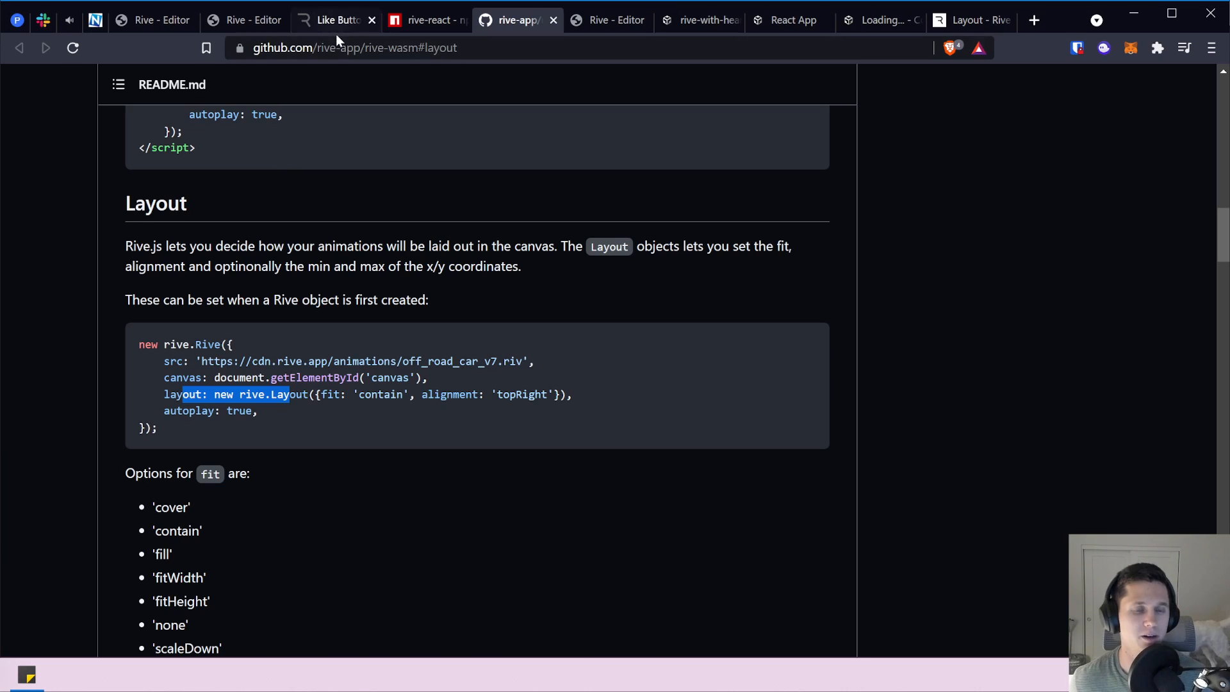
click(699, 20)
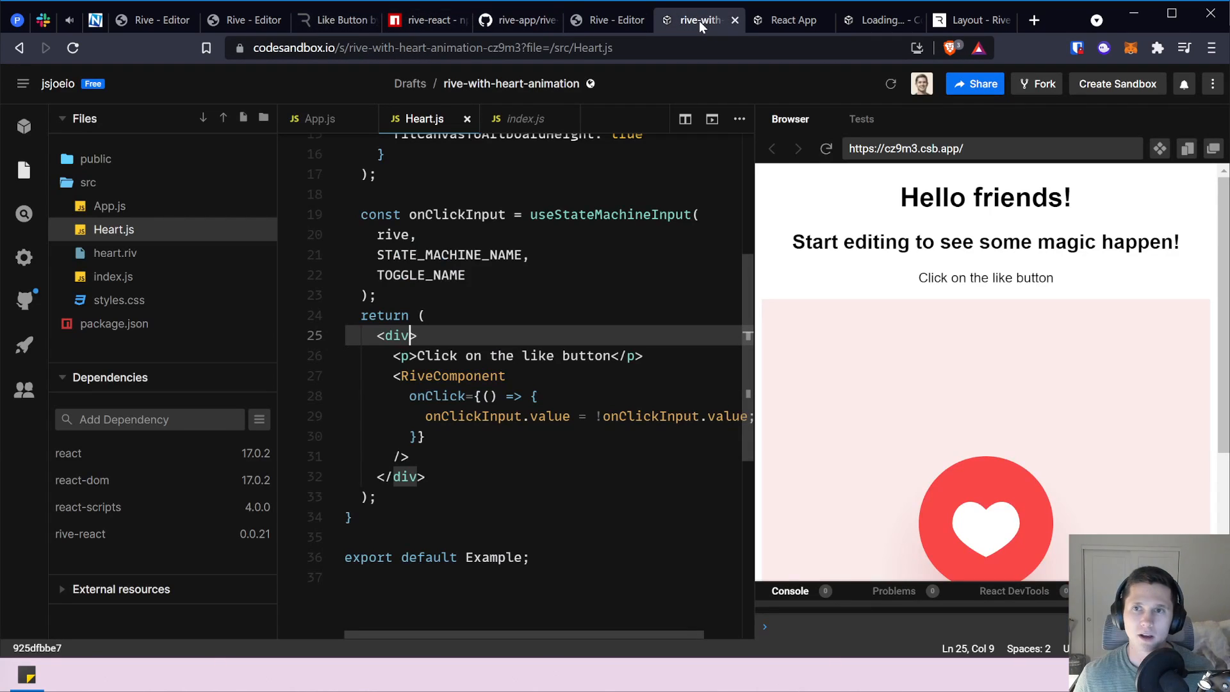
scroll(528, 284, up, 2)
scroll(529, 284, up, 3)
click(531, 362)
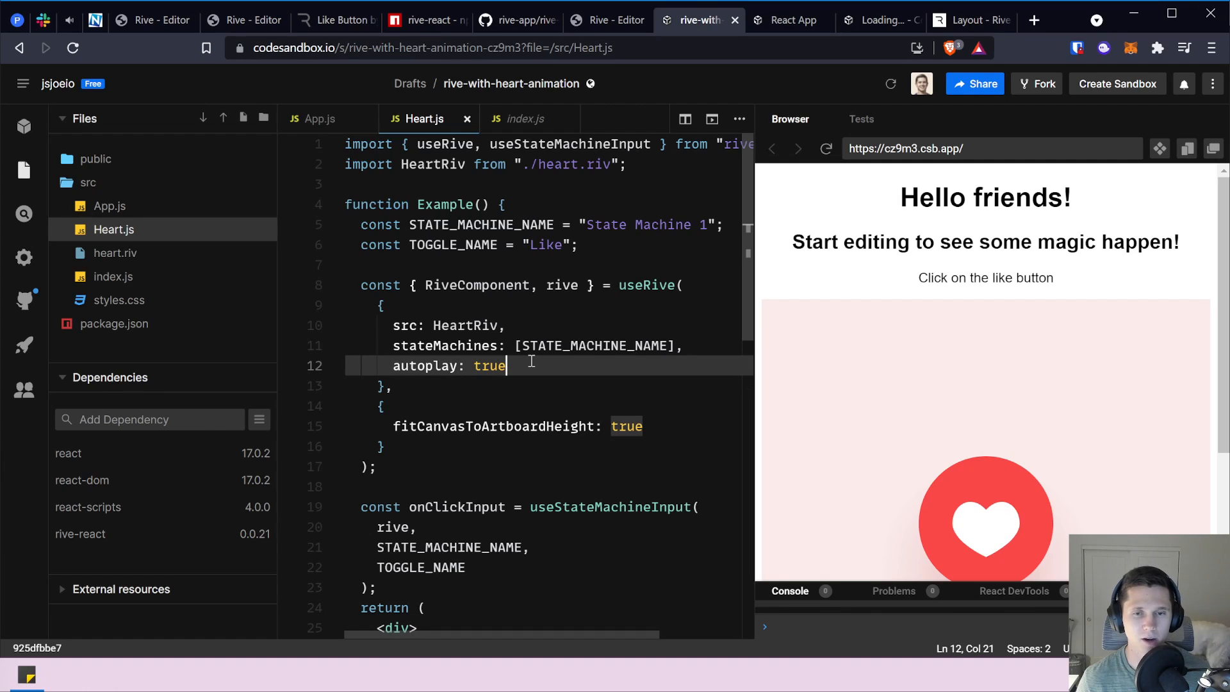
key(Return)
text(lay)
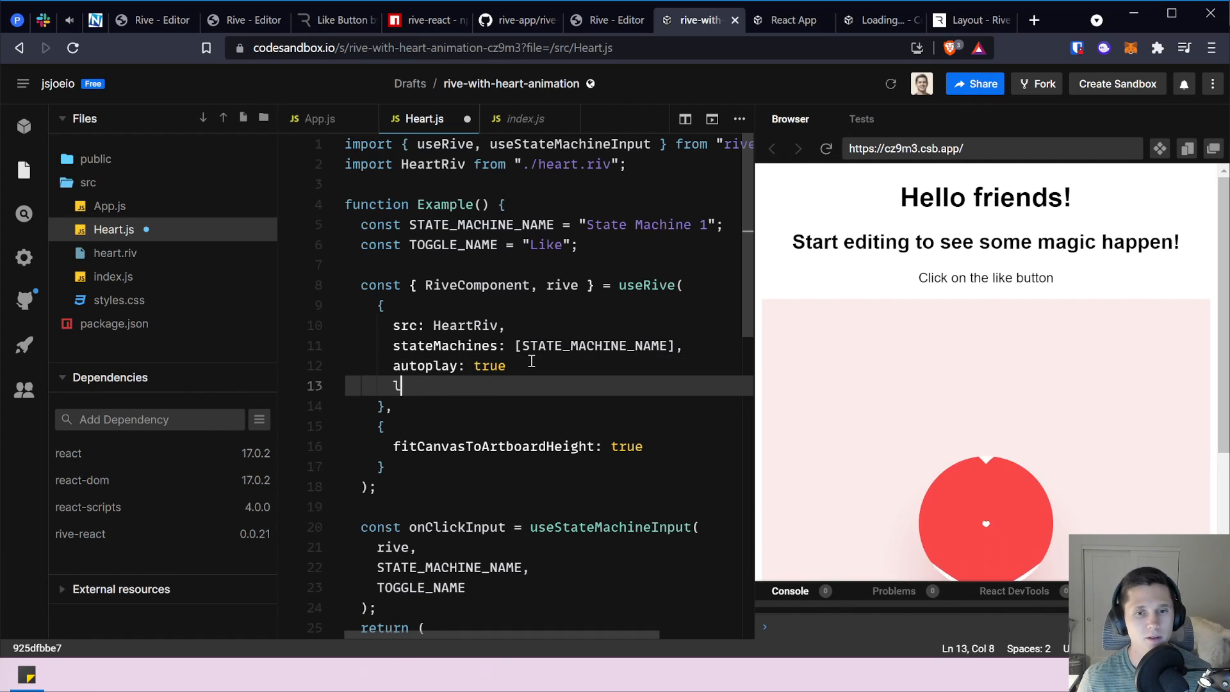
key(BackSpace)
key(BackSpace)
key(BackSpace)
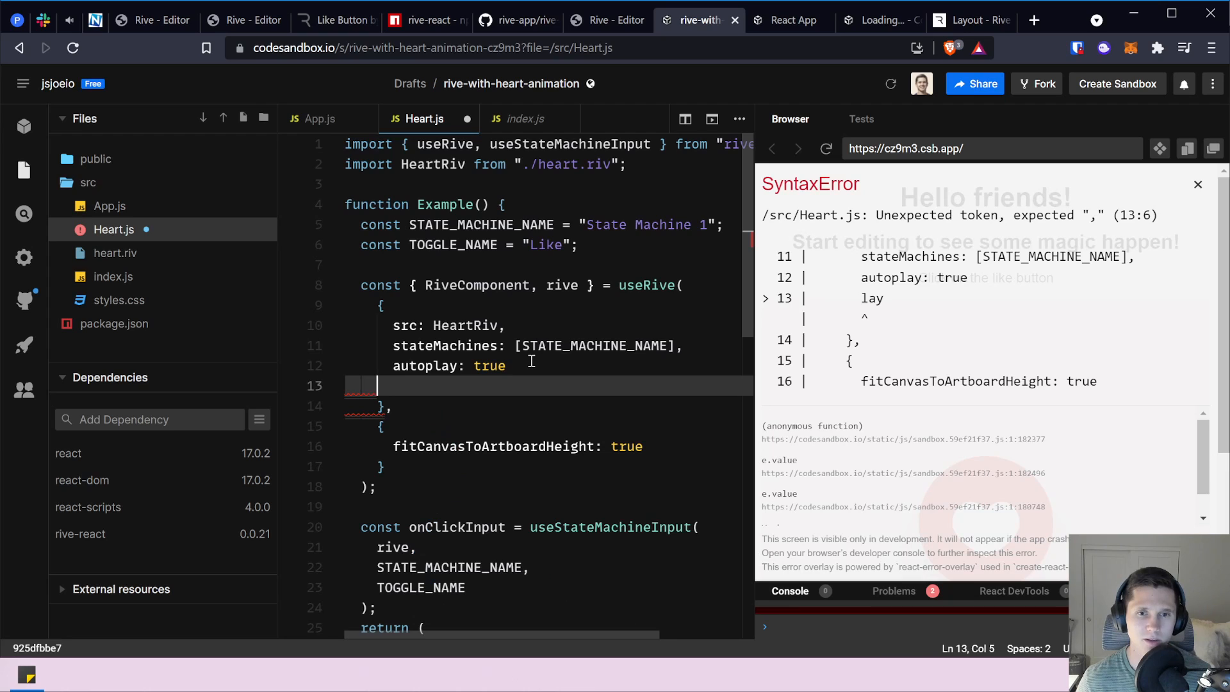
key(BackSpace)
key(BackSpace)
key(BackSpace)
key(BackSpace)
key(ctrl+s)
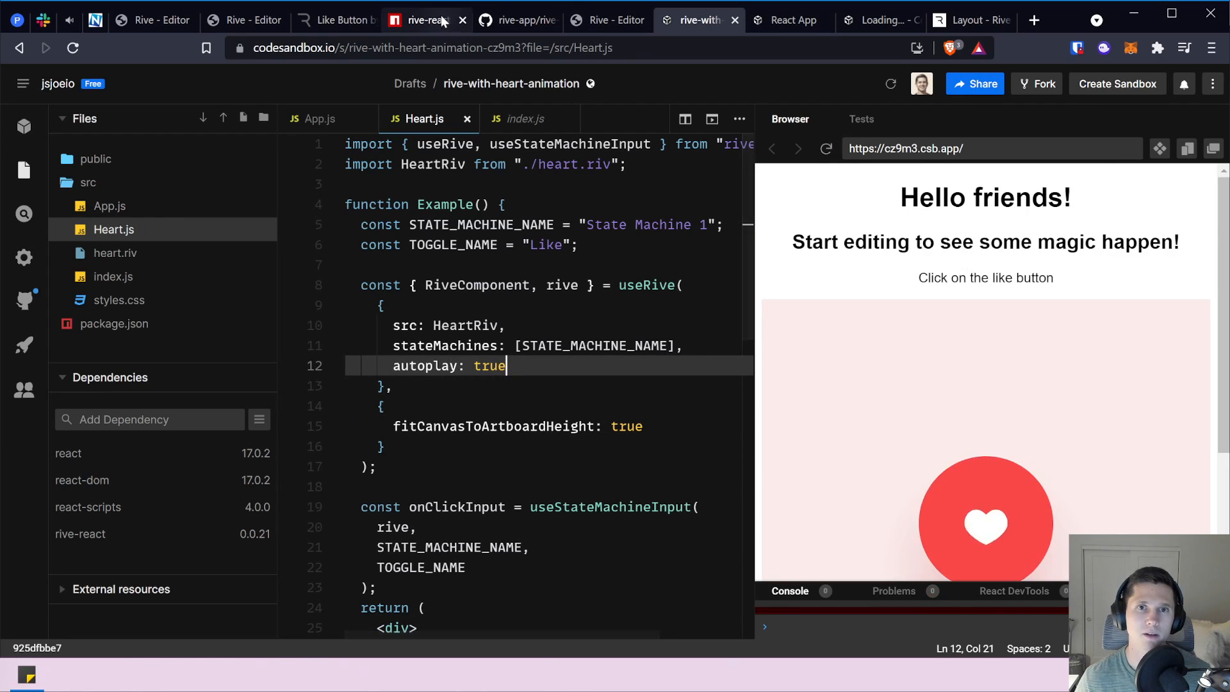
Examine the layout prop, the useRive params example and the package overview on the rive-react npm page.
click(422, 20)
scroll(135, 445, down, 1)
drag(135, 445, 180, 445)
double_click(168, 257)
scroll(192, 282, up, 8)
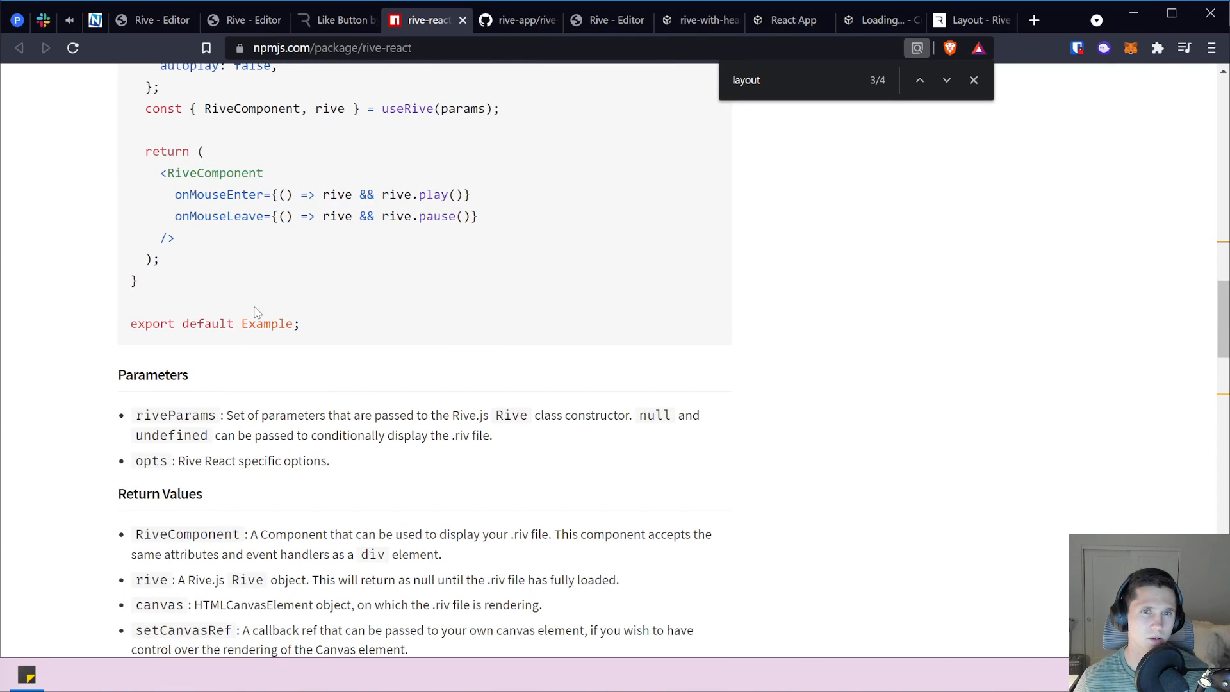
scroll(365, 189, up, 3)
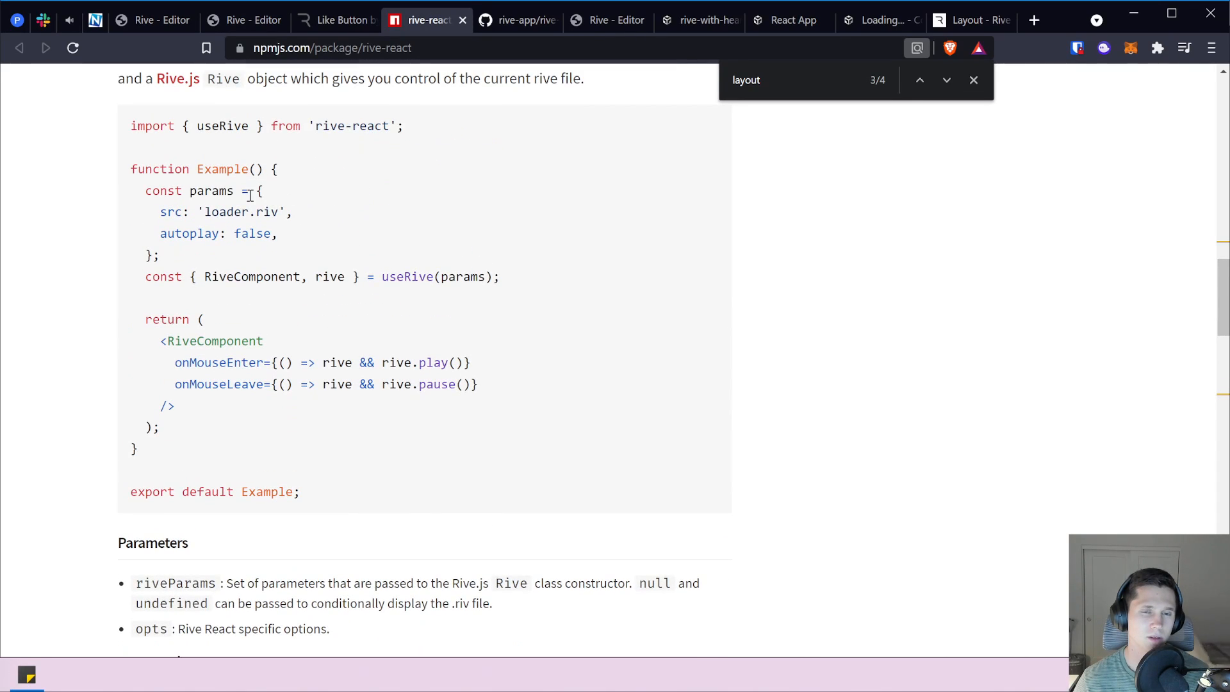
drag(204, 191, 260, 211)
click(590, 22)
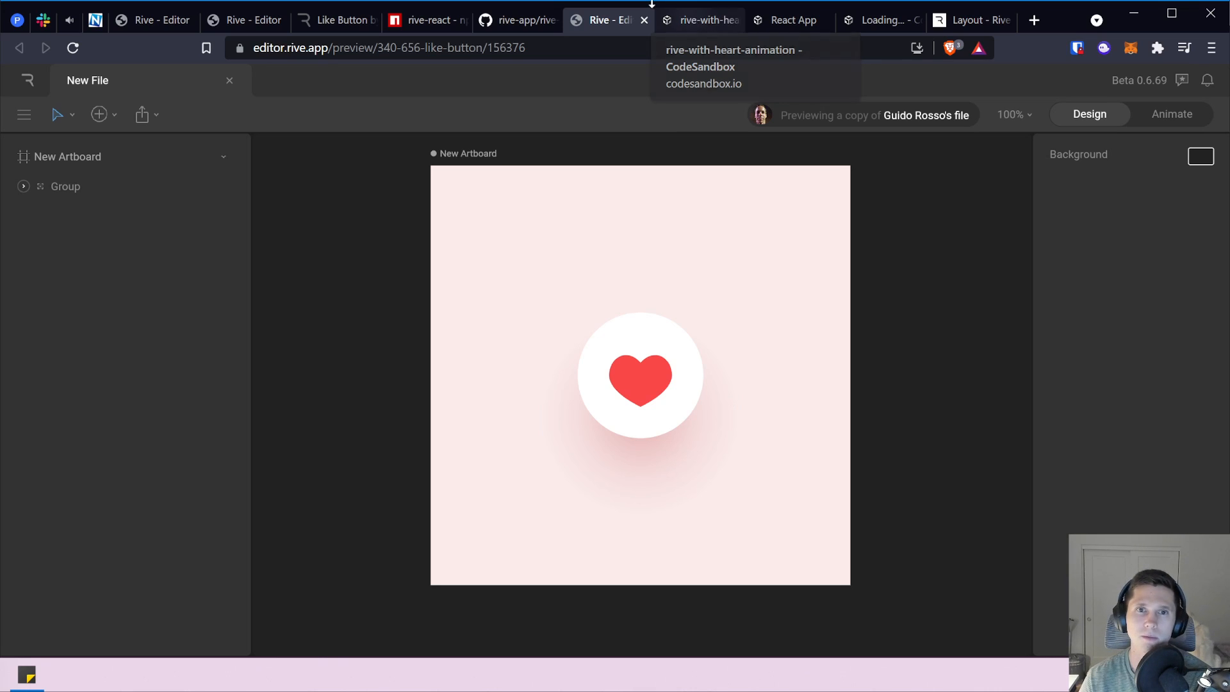
click(426, 16)
scroll(481, 226, up, 10)
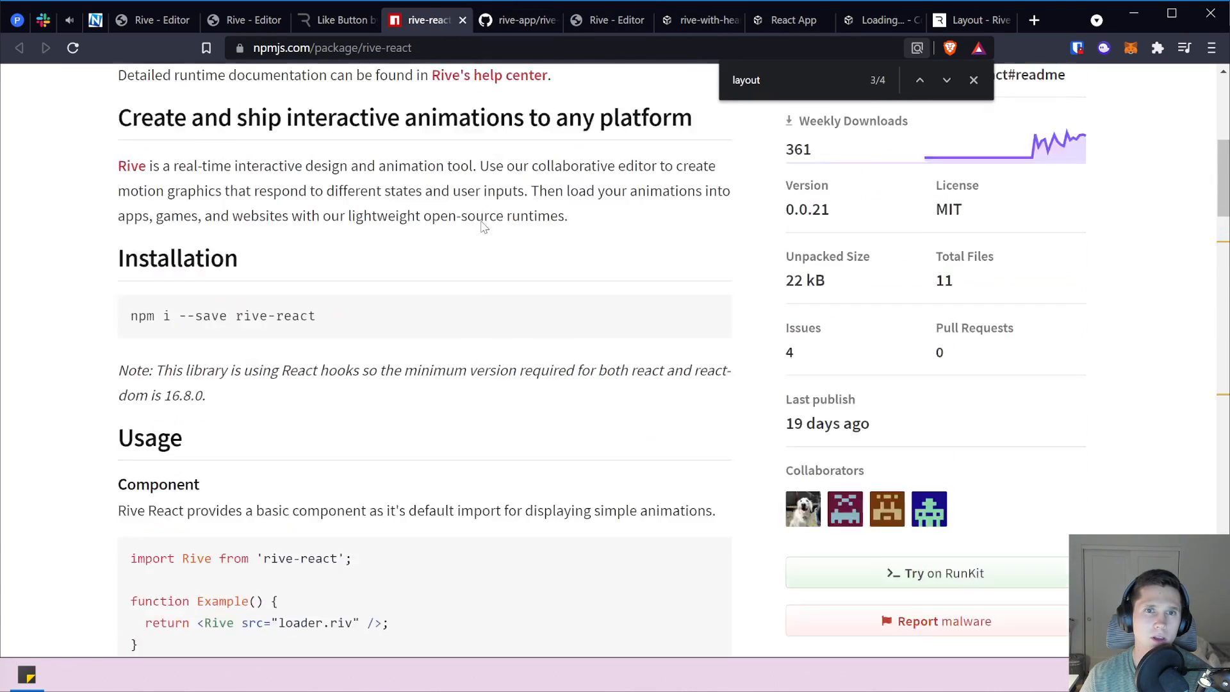
scroll(494, 249, up, 4)
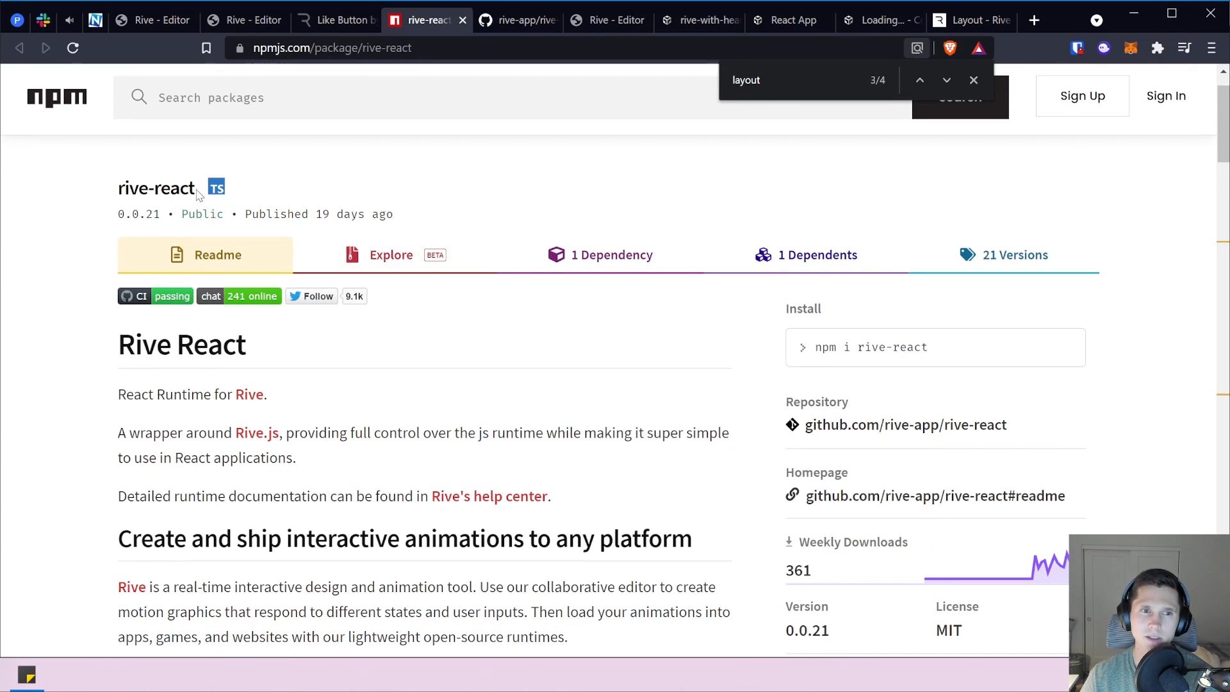
Compare the Rive.js README on GitHub with the installation and usage sections of the rive-react npm page.
click(537, 20)
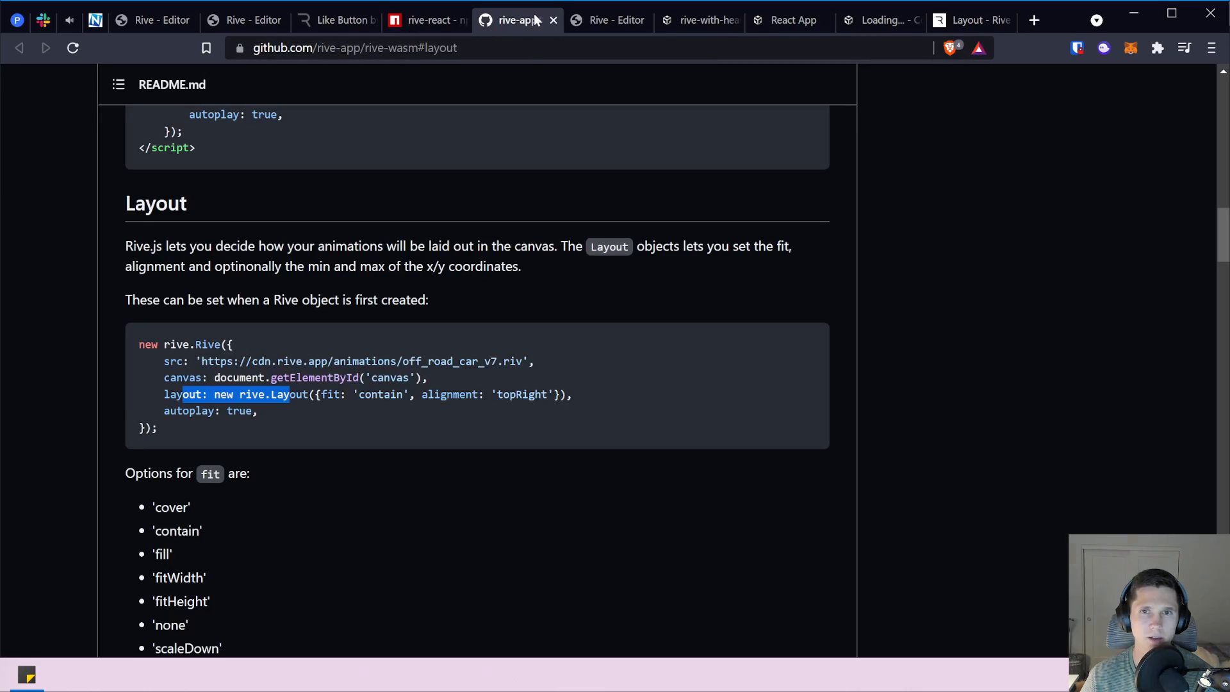
scroll(525, 221, up, 8)
scroll(513, 263, up, 3)
click(433, 19)
scroll(494, 285, down, 1)
click(510, 20)
scroll(437, 190, up, 2)
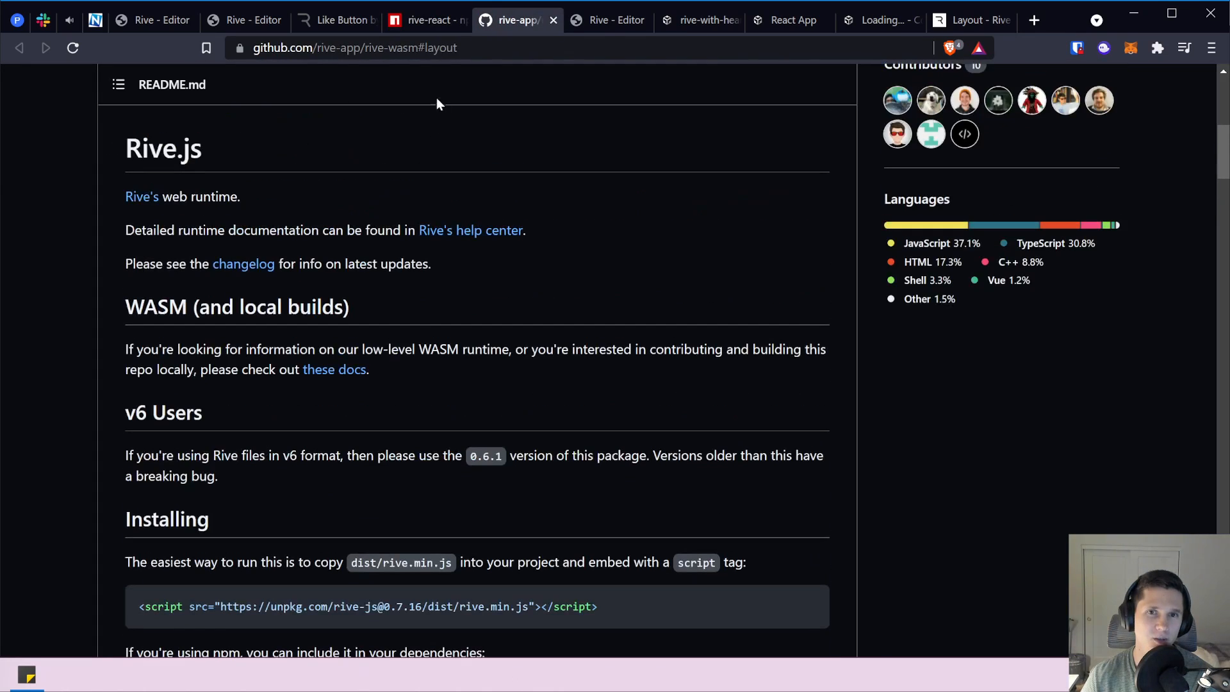
click(437, 21)
scroll(417, 335, down, 7)
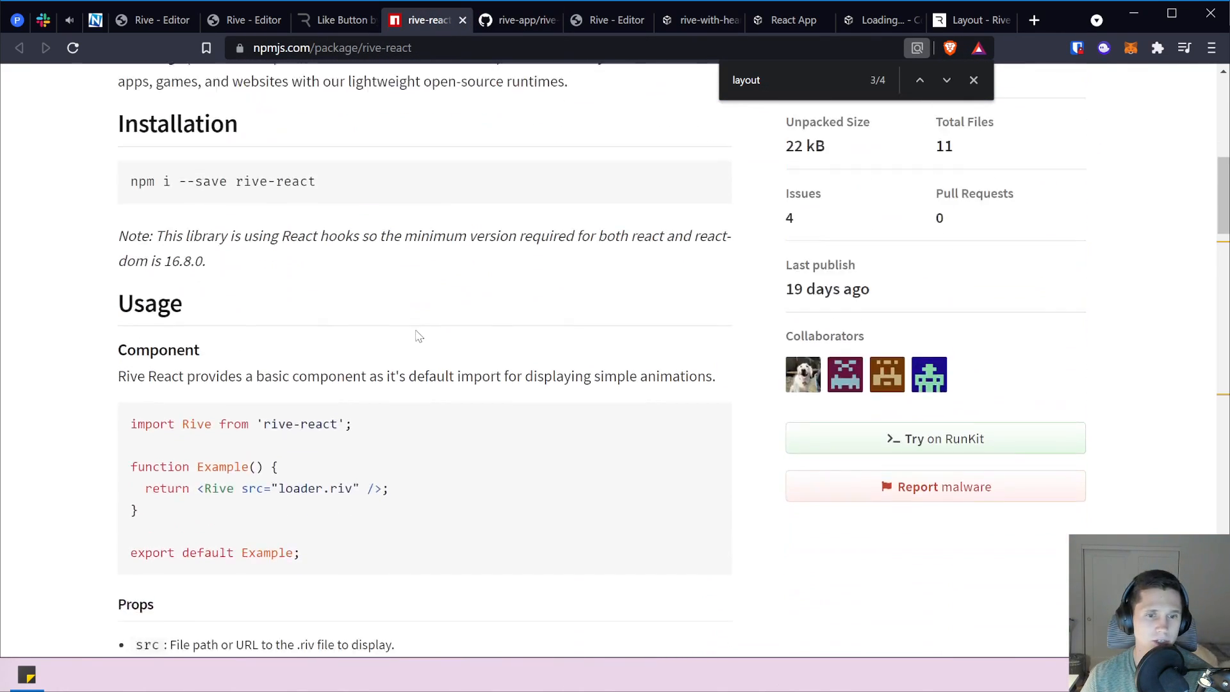
scroll(417, 335, down, 5)
Open the Rive.js link of the rive-react layout prop in a separate tab, keeping the npm page open.
click(676, 351)
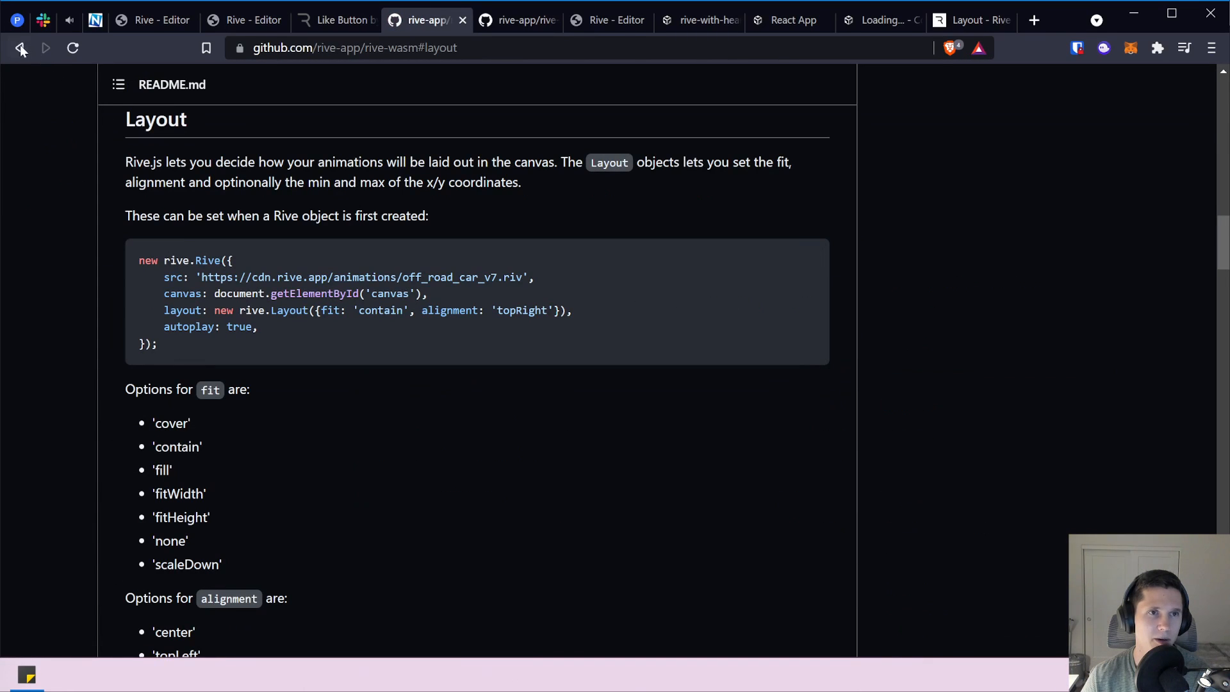
click(20, 49)
scroll(641, 397, down, 10)
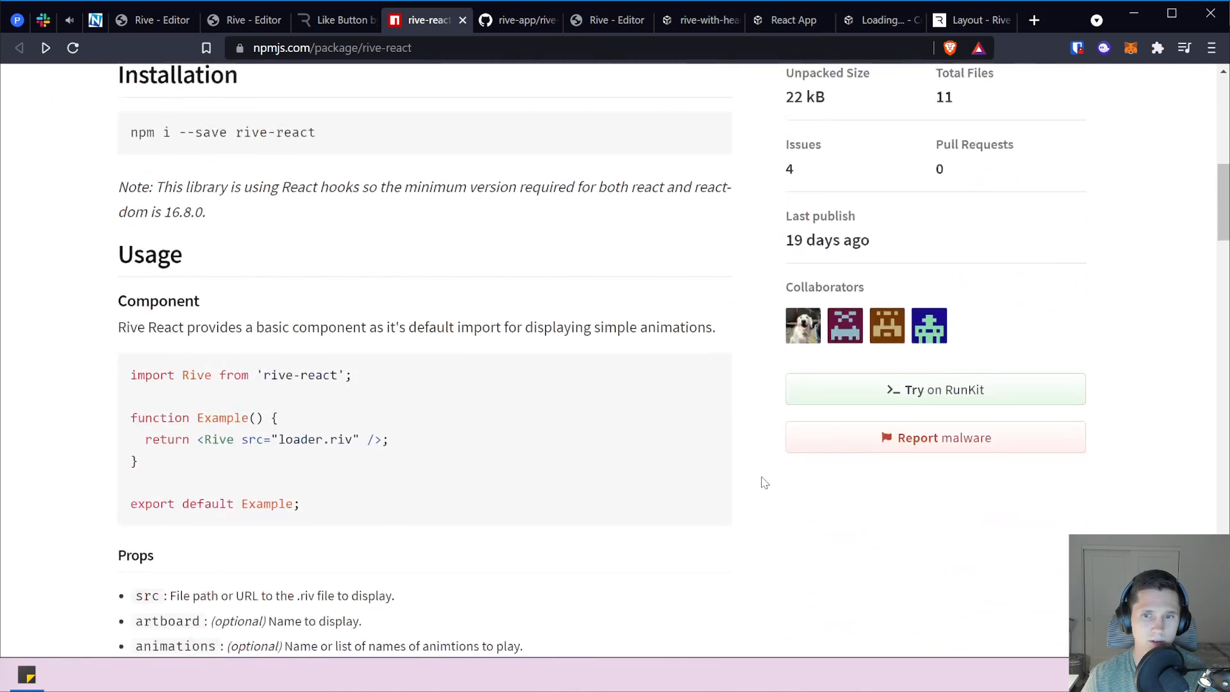
scroll(761, 482, down, 7)
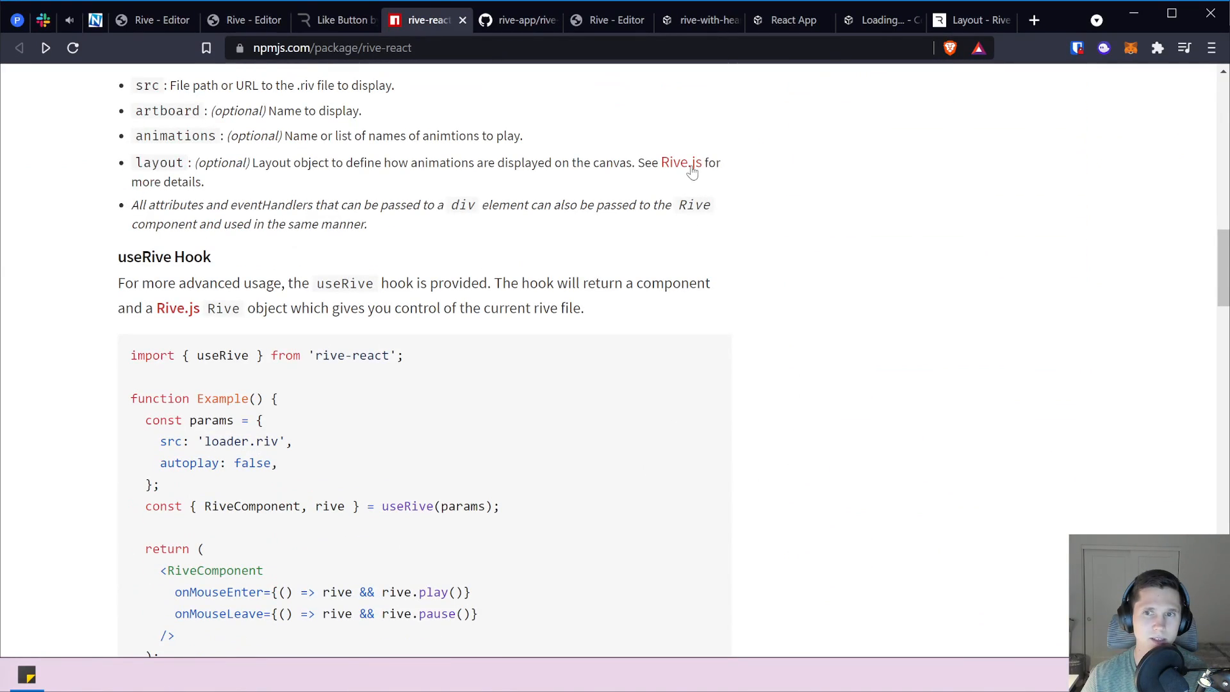
right_click(689, 169)
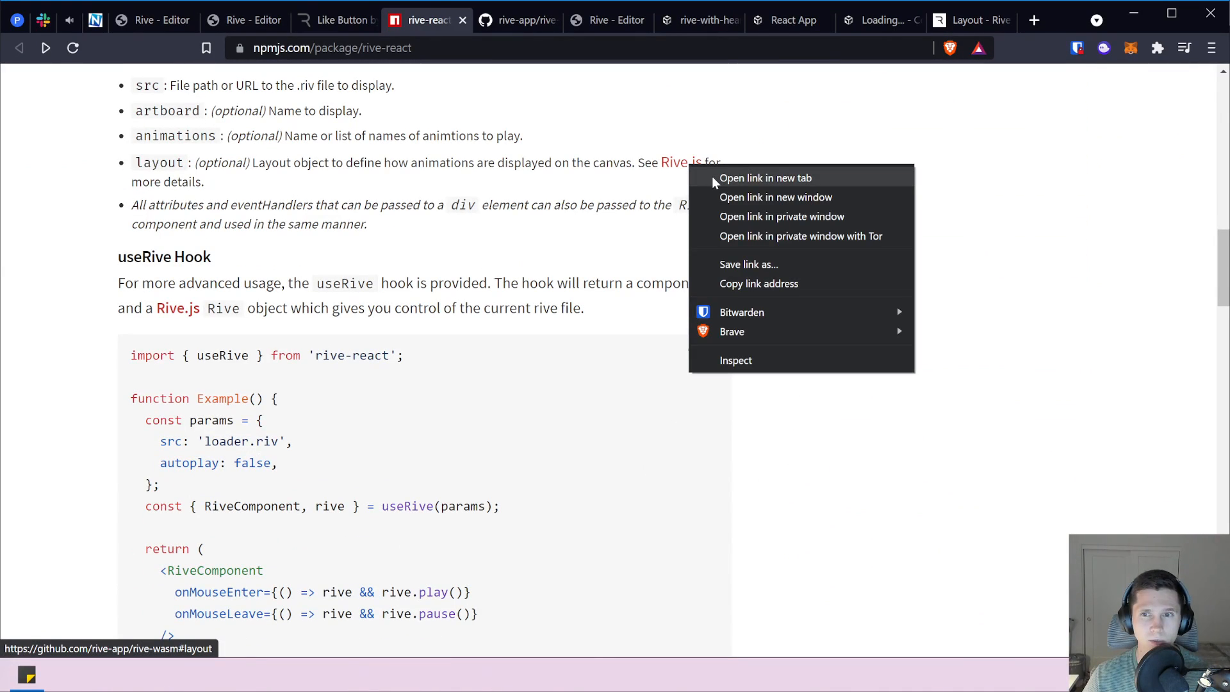
click(712, 178)
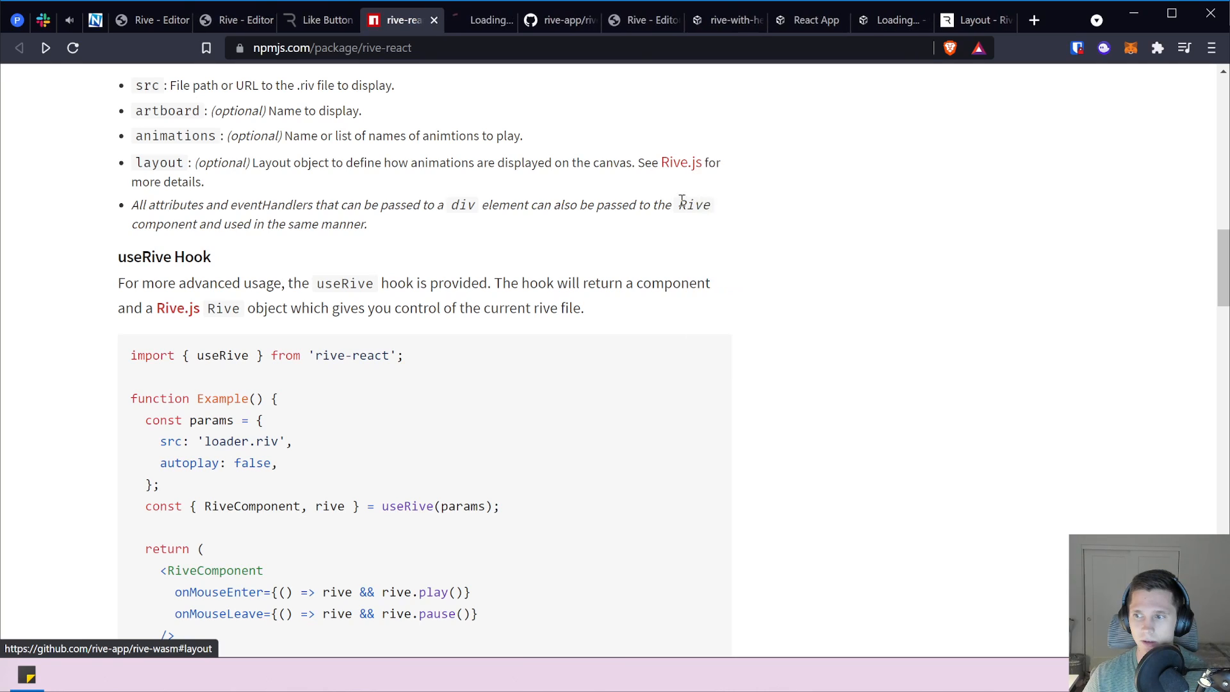
click(469, 19)
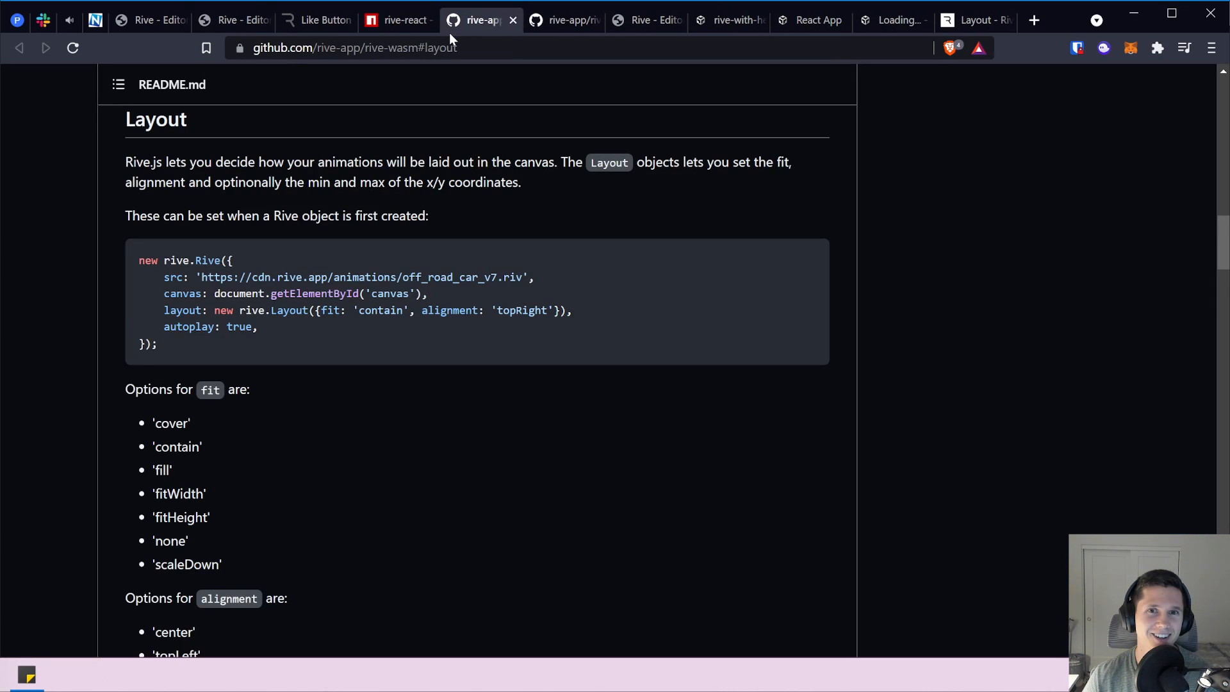
click(396, 20)
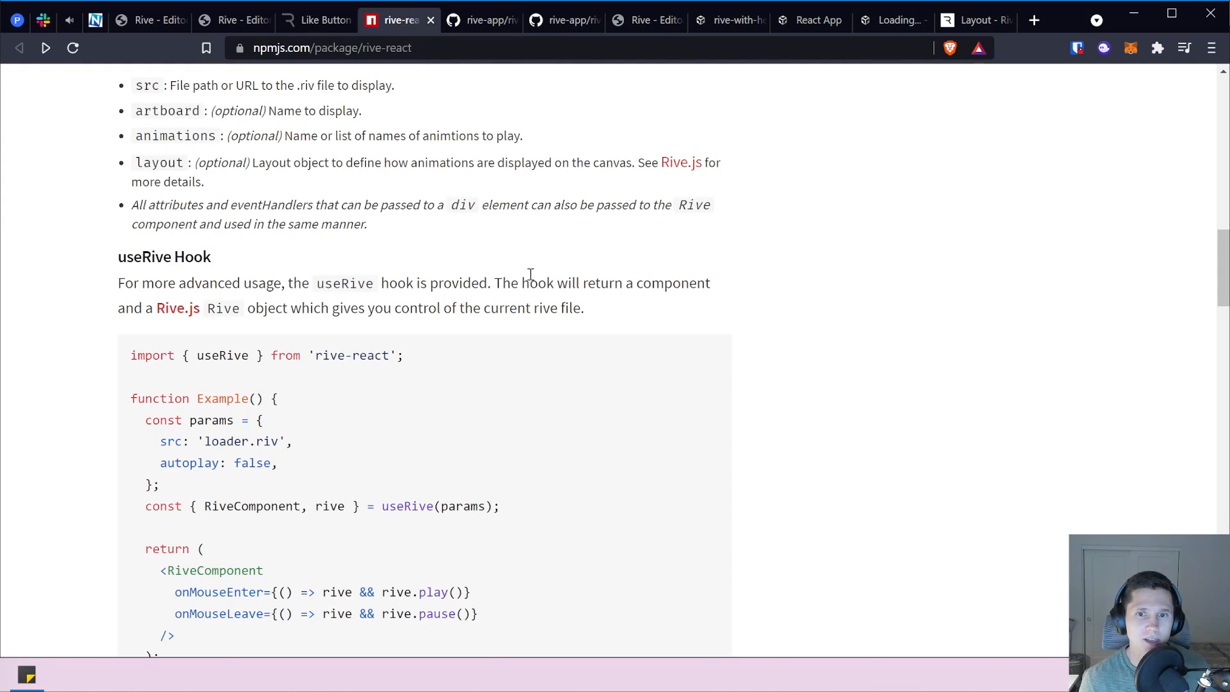
click(668, 164)
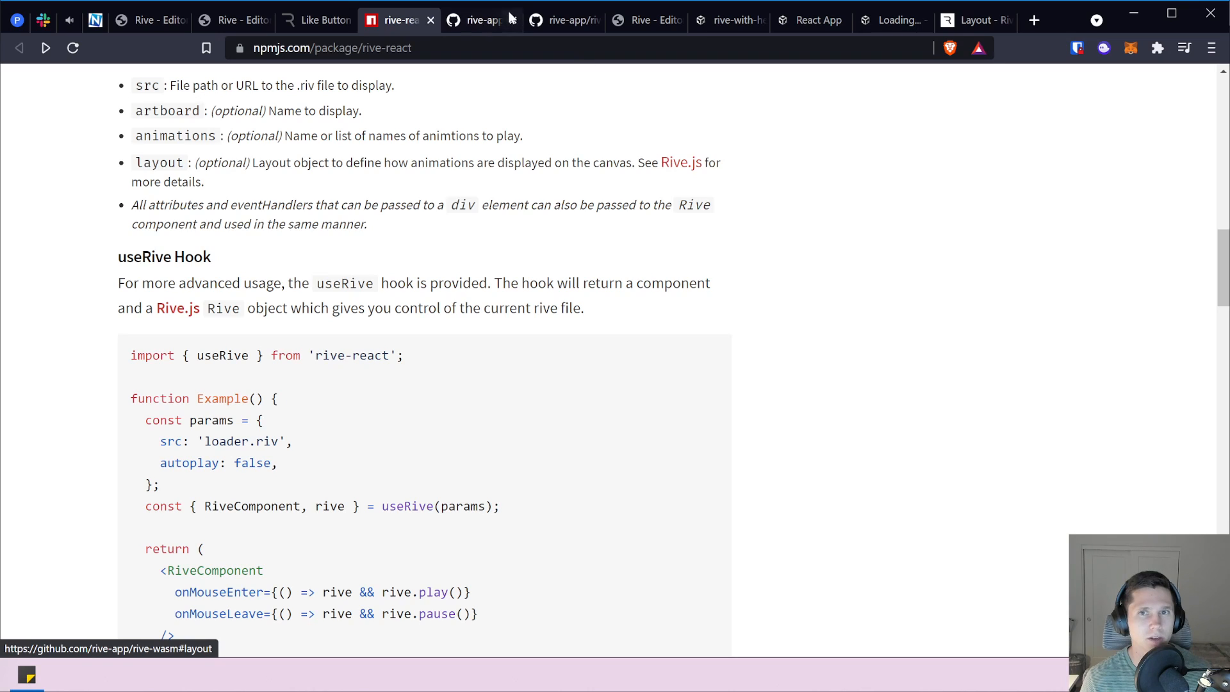
Search the rive-app organization's GitHub repositories for "rive-js" and open the rive-wasm repository.
scroll(302, 160, up, 10)
scroll(301, 170, up, 5)
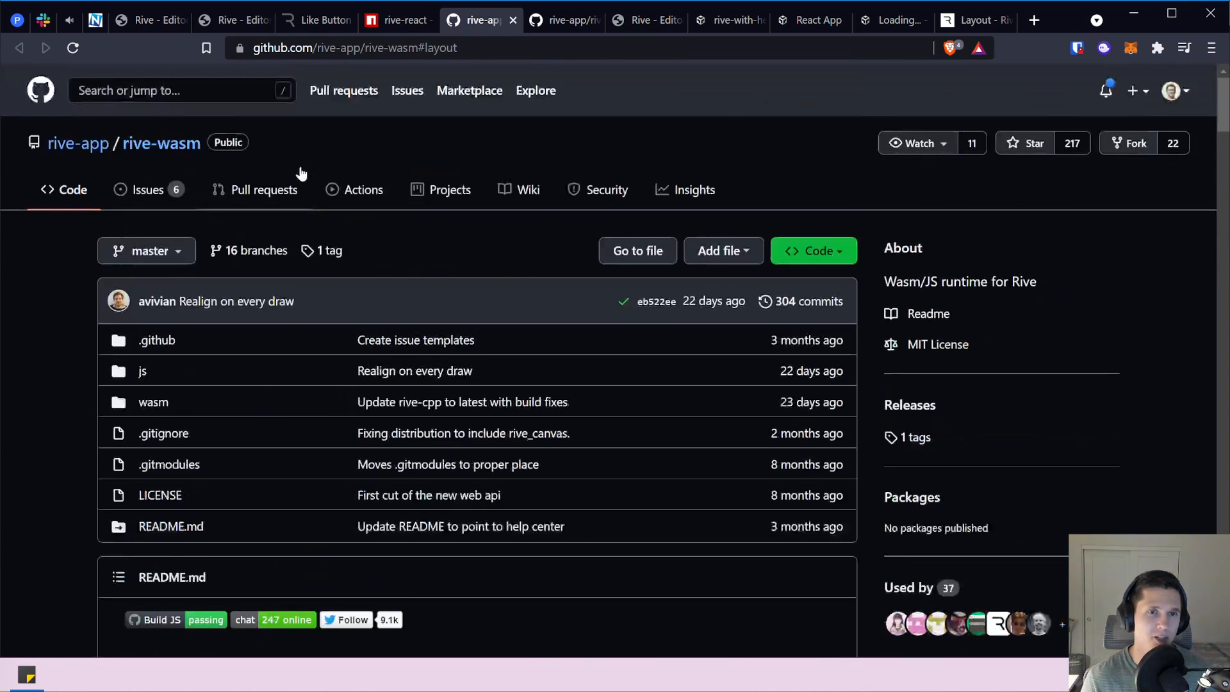
click(78, 143)
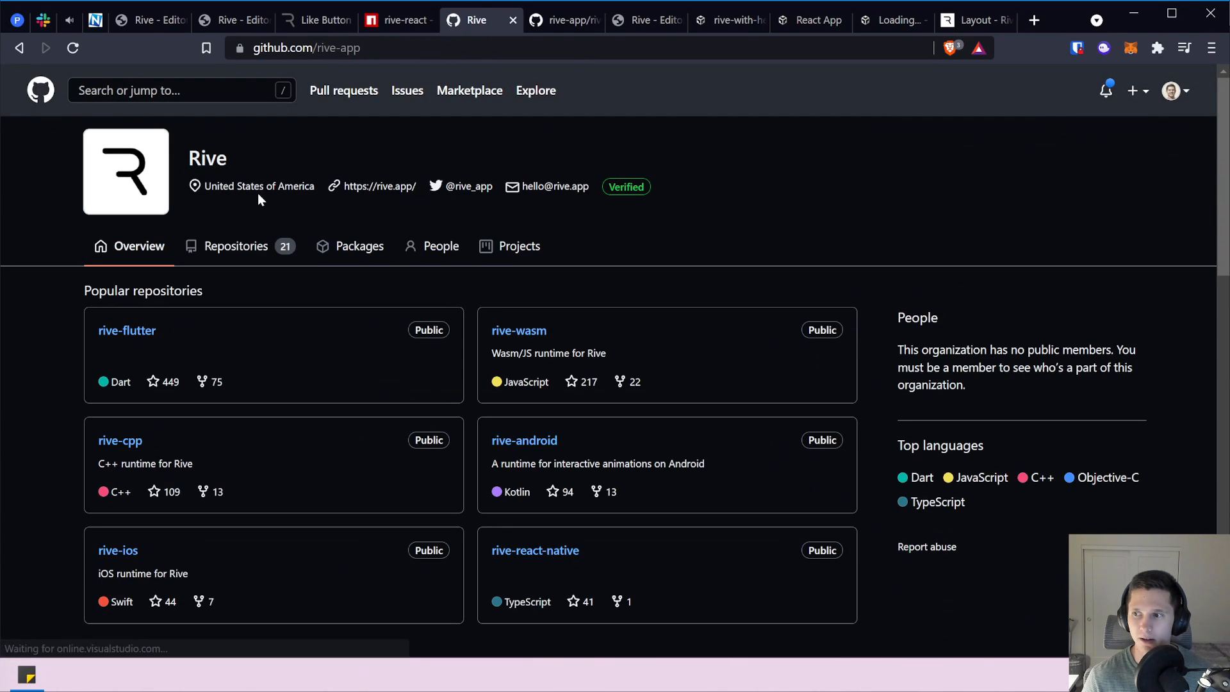
scroll(330, 339, down, 3)
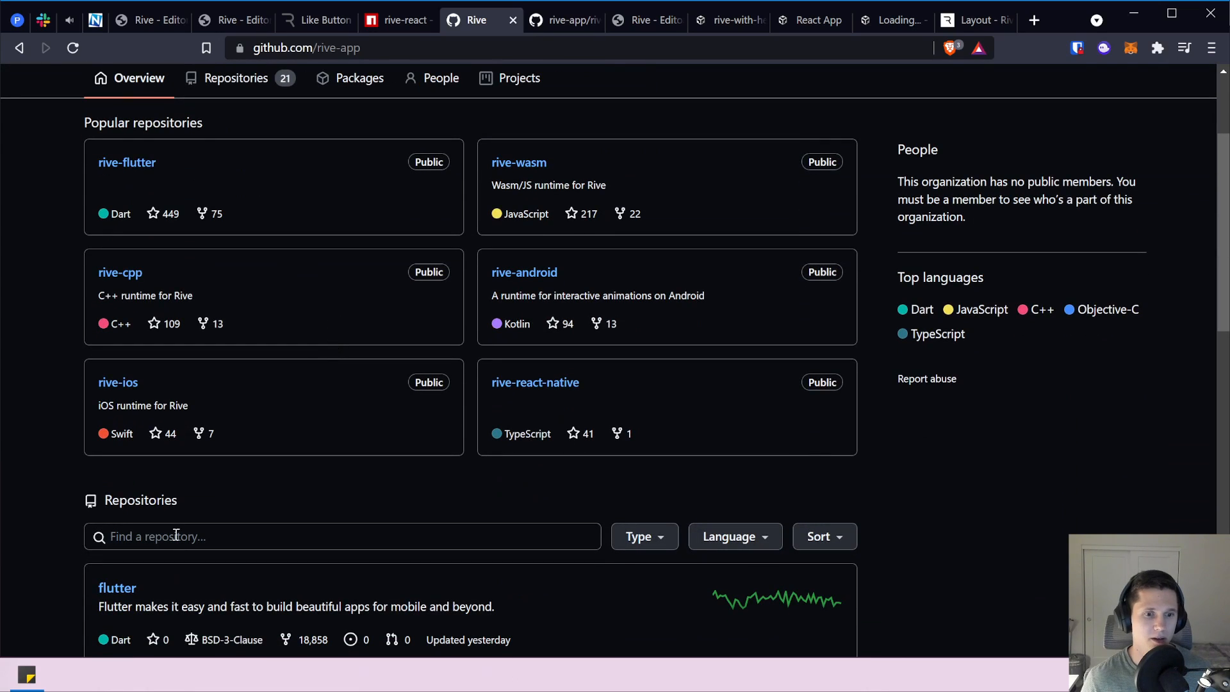
click(245, 541)
text(rive)
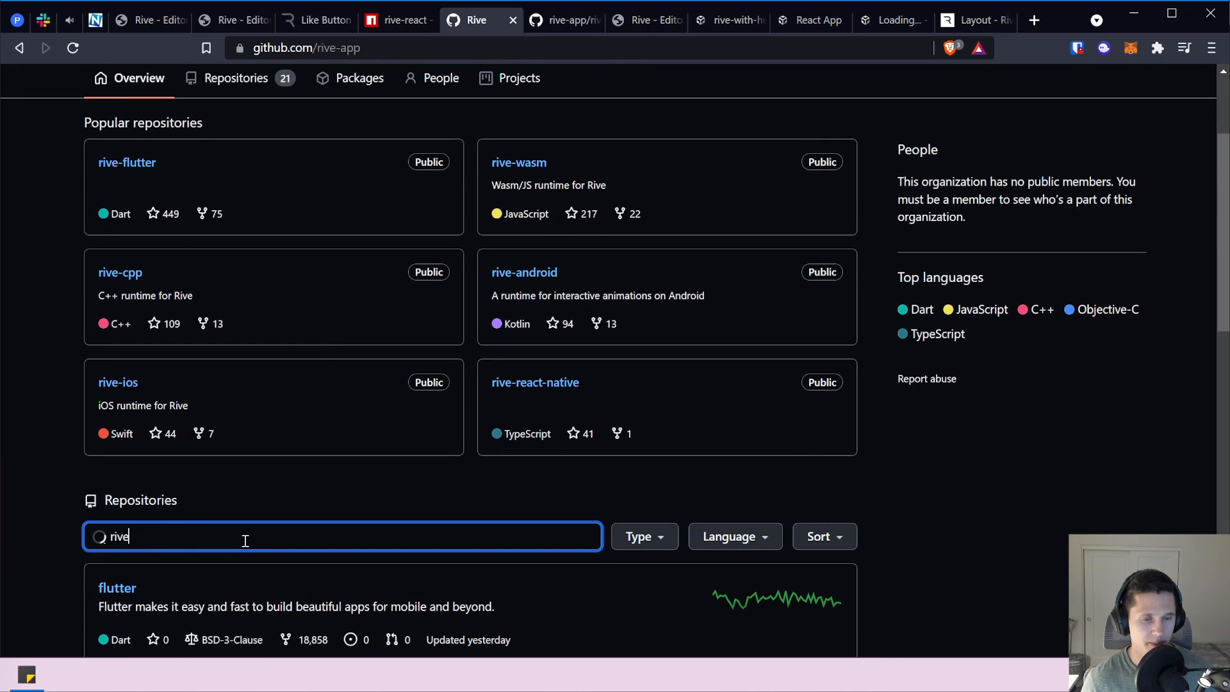
text(-js)
scroll(209, 348, down, 3)
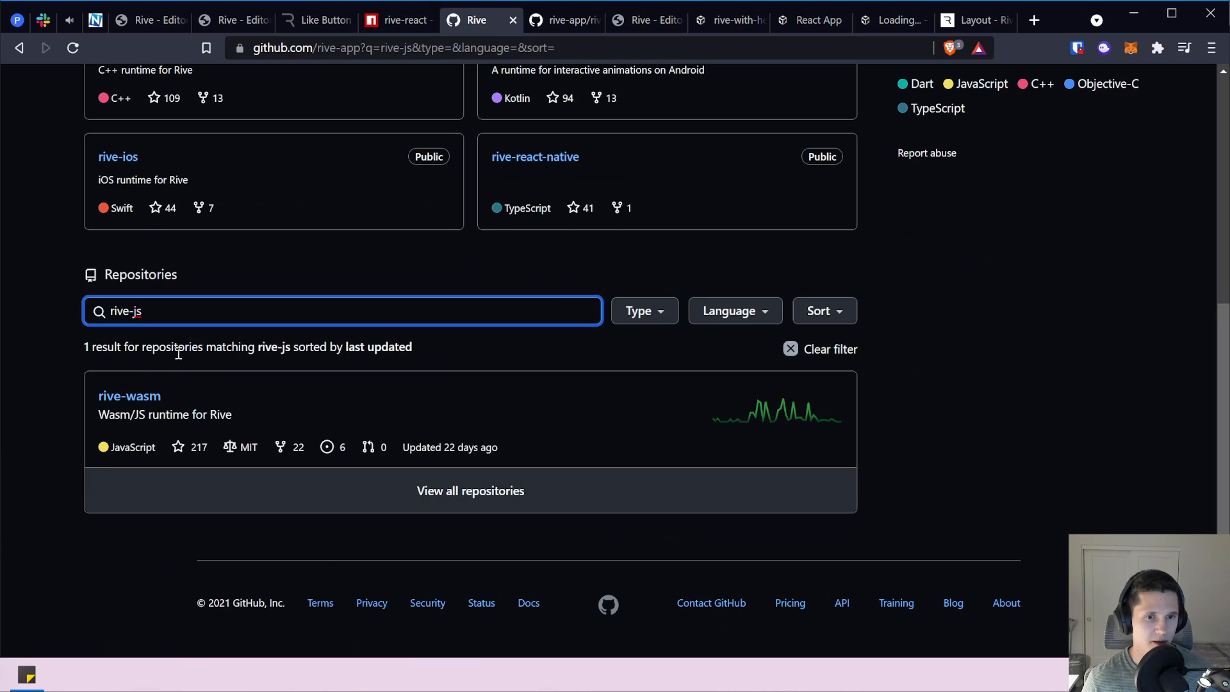
click(137, 399)
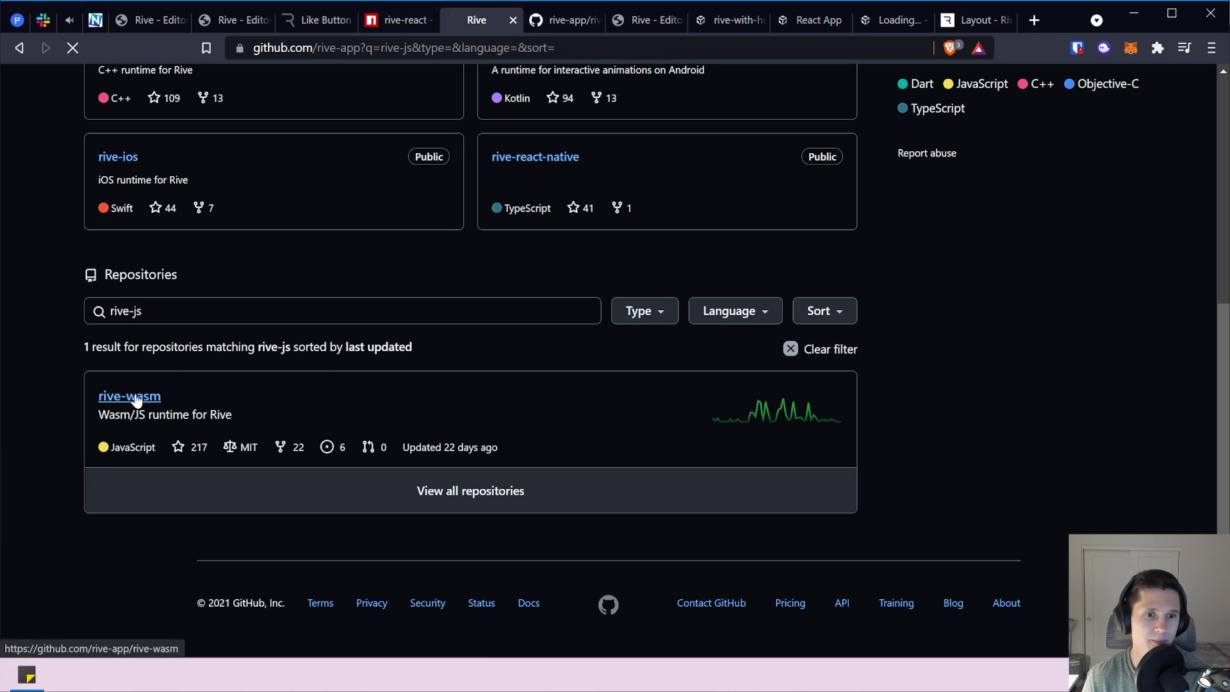
Examine the rive-wasm README's installation, Quick Start and Layout sections, including the layout property in the example.
scroll(198, 442, down, 5)
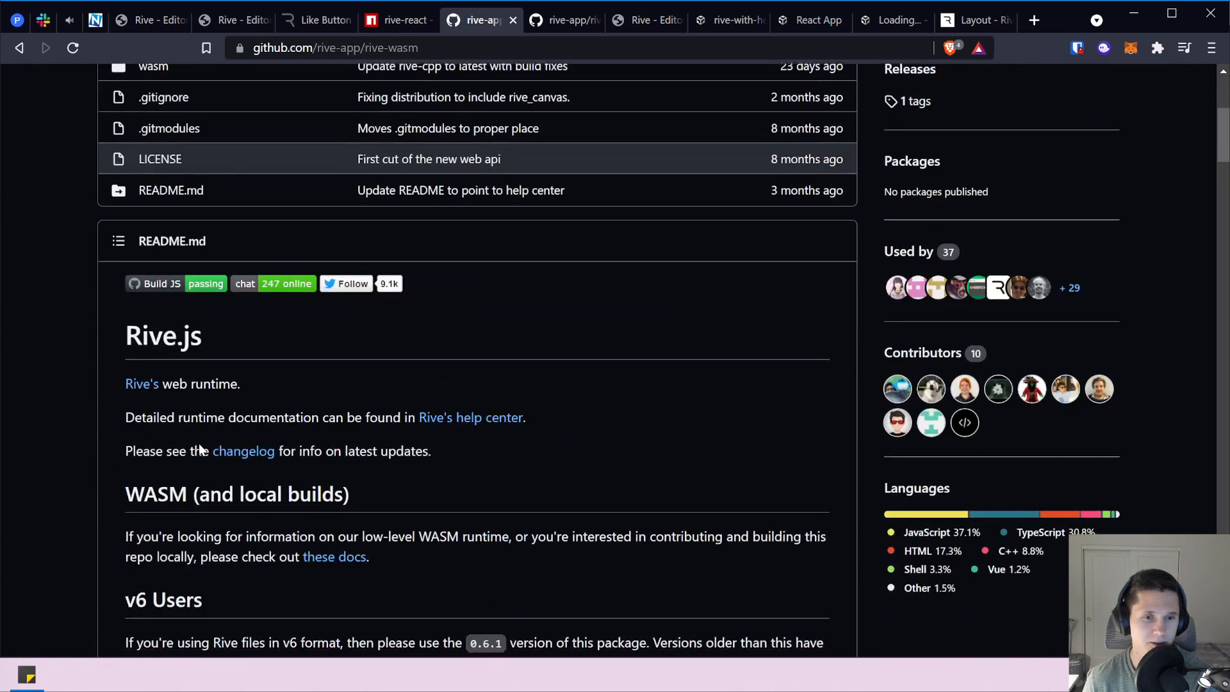
scroll(265, 398, down, 2)
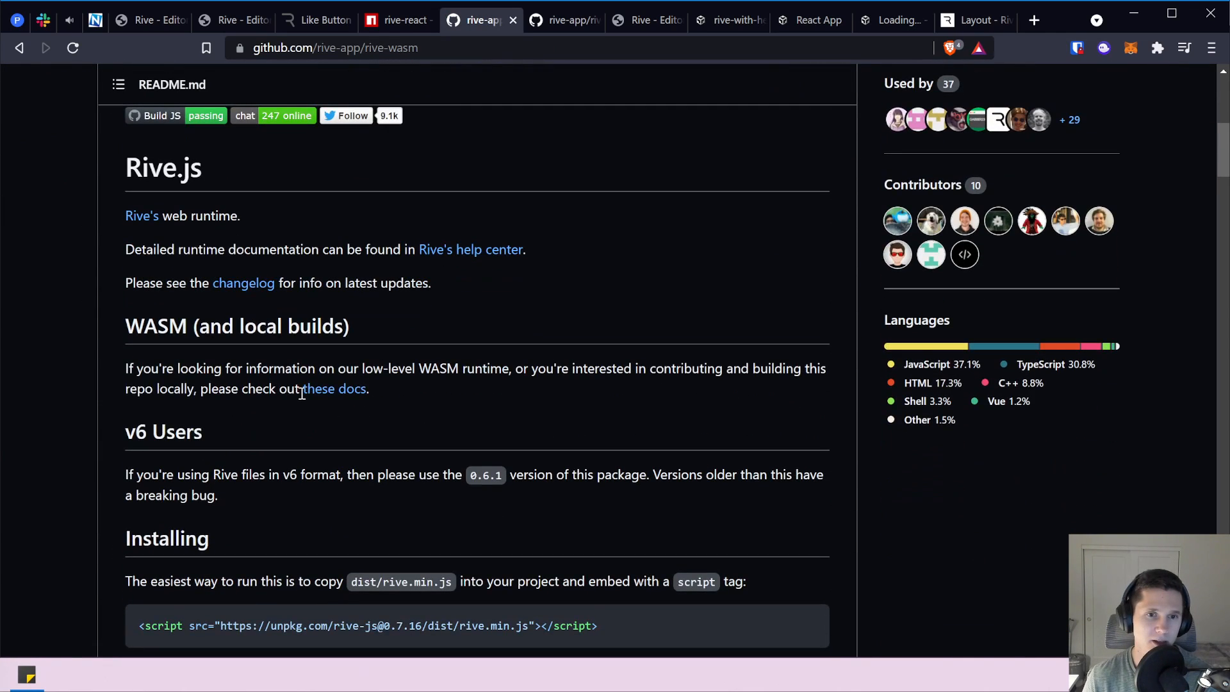
scroll(155, 317, down, 12)
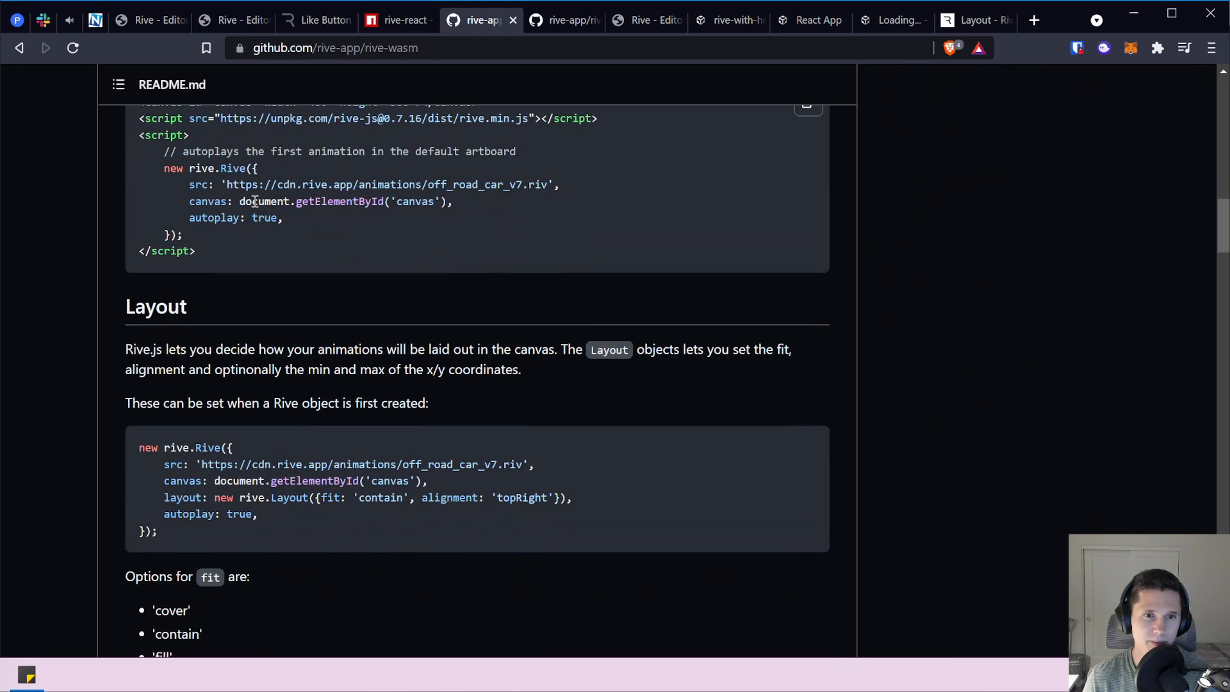
scroll(272, 201, down, 4)
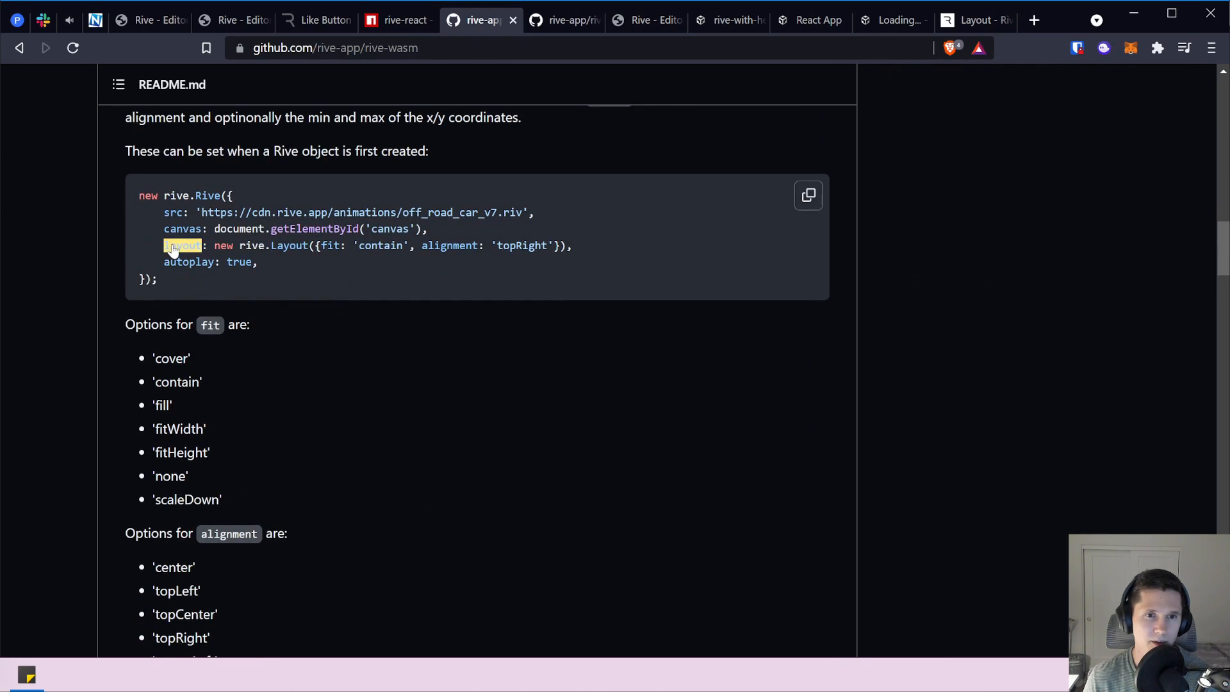
drag(165, 246, 218, 246)
scroll(199, 197, up, 20)
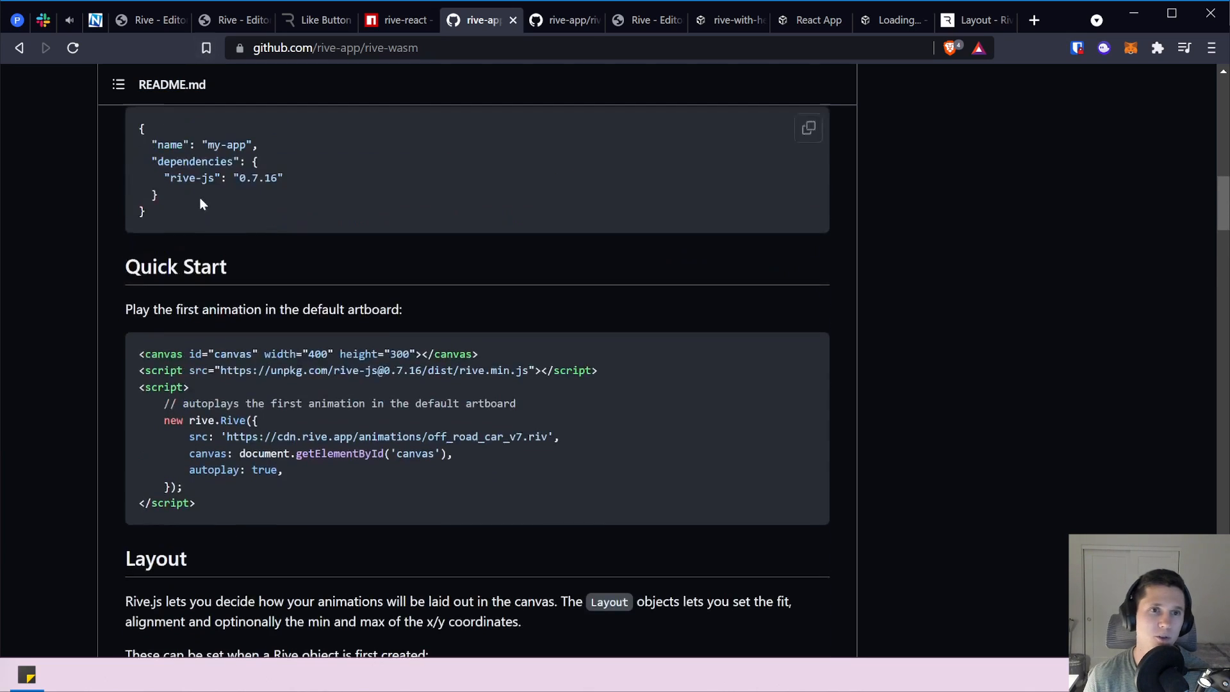
scroll(233, 237, up, 3)
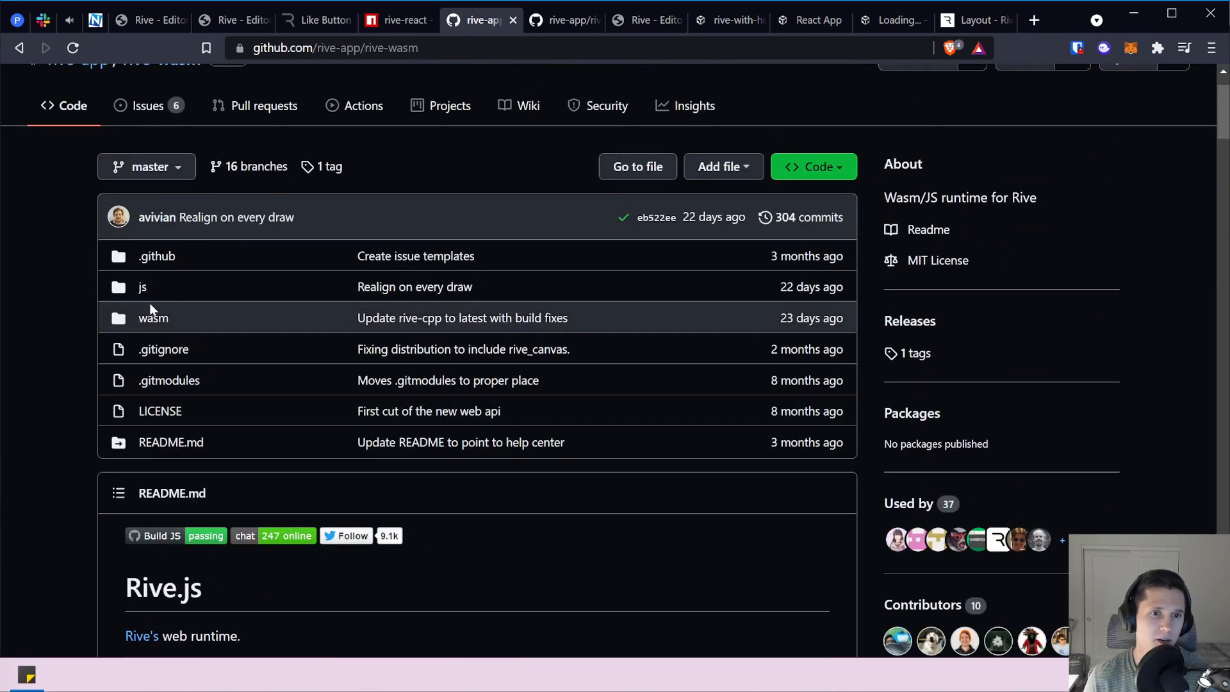
Open the js/src source folder of the rive-wasm repository.
click(145, 288)
scroll(209, 313, down, 3)
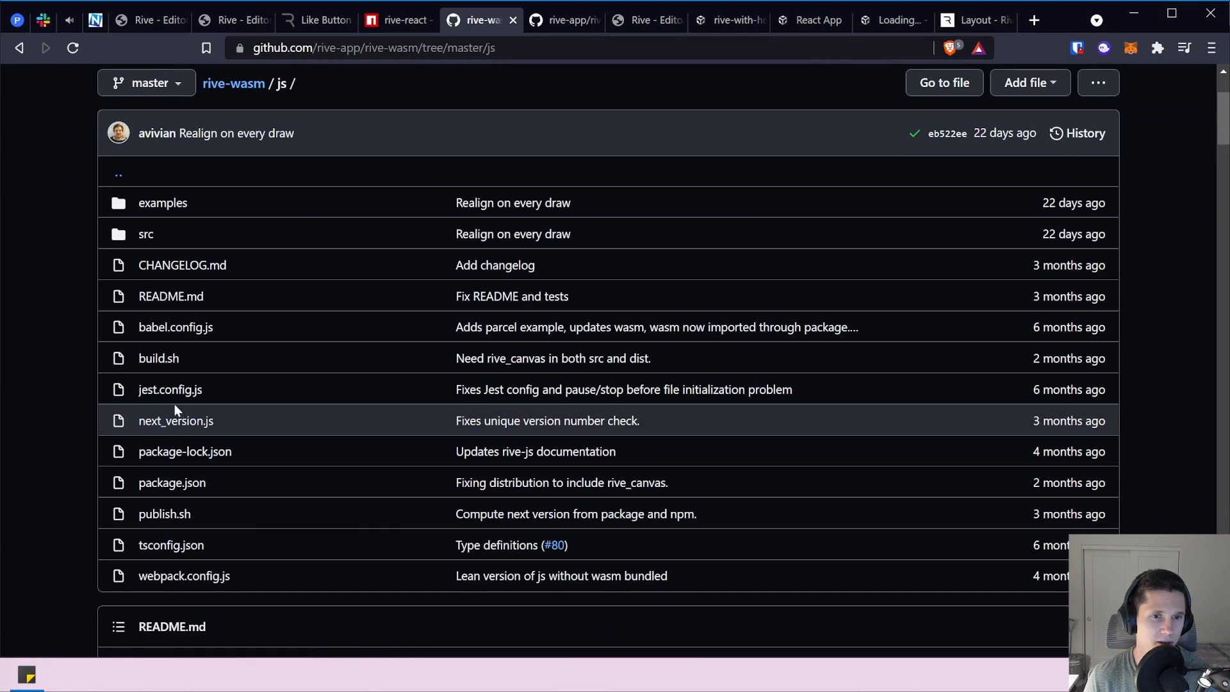
click(147, 237)
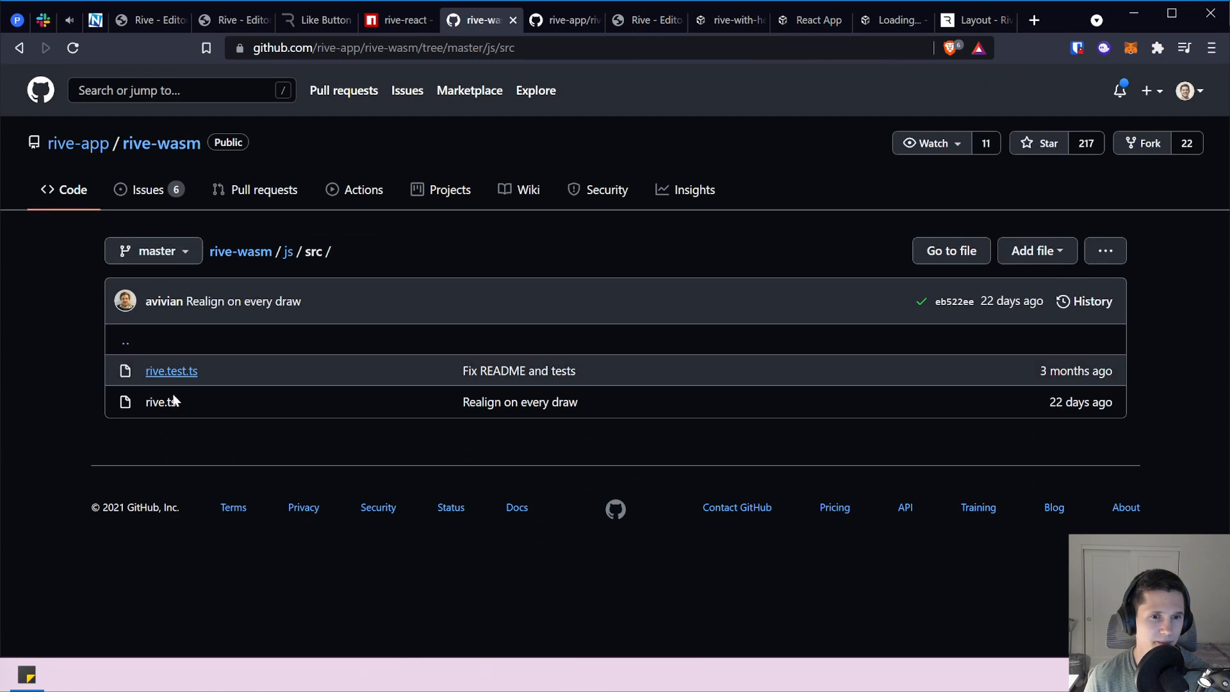
Examine the Fit and Alignment enums and the layout definitions in rive.ts of the rive-wasm repository.
click(166, 404)
scroll(206, 374, down, 9)
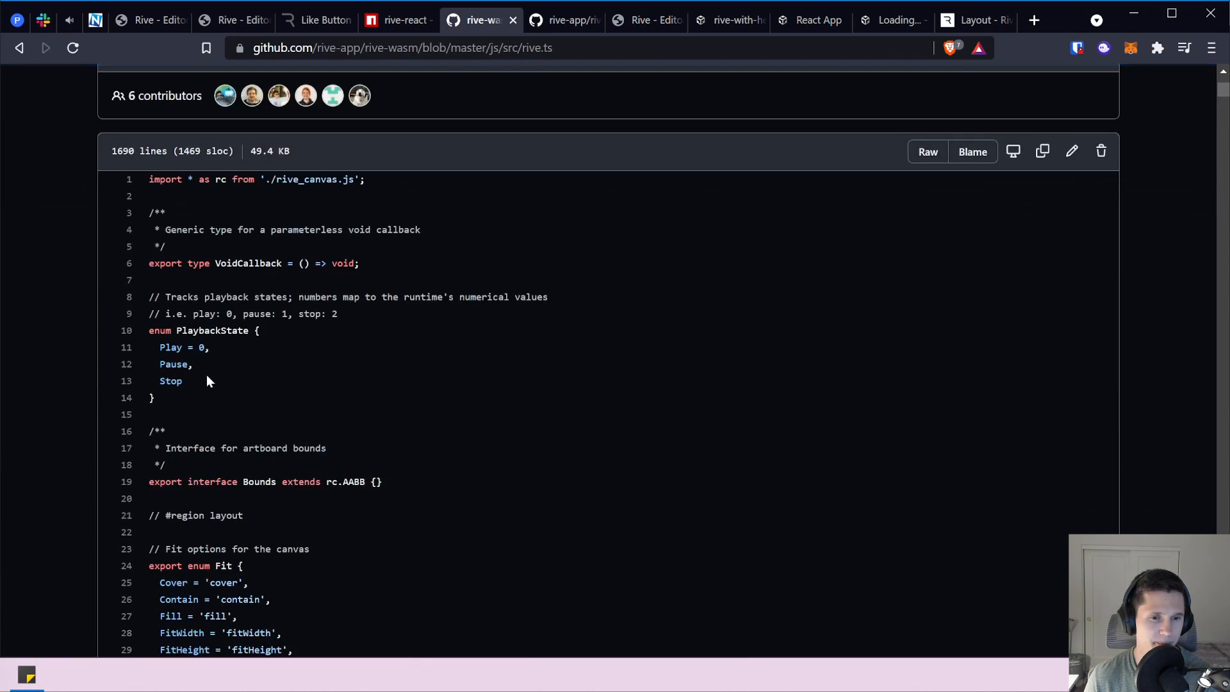
scroll(253, 288, down, 2)
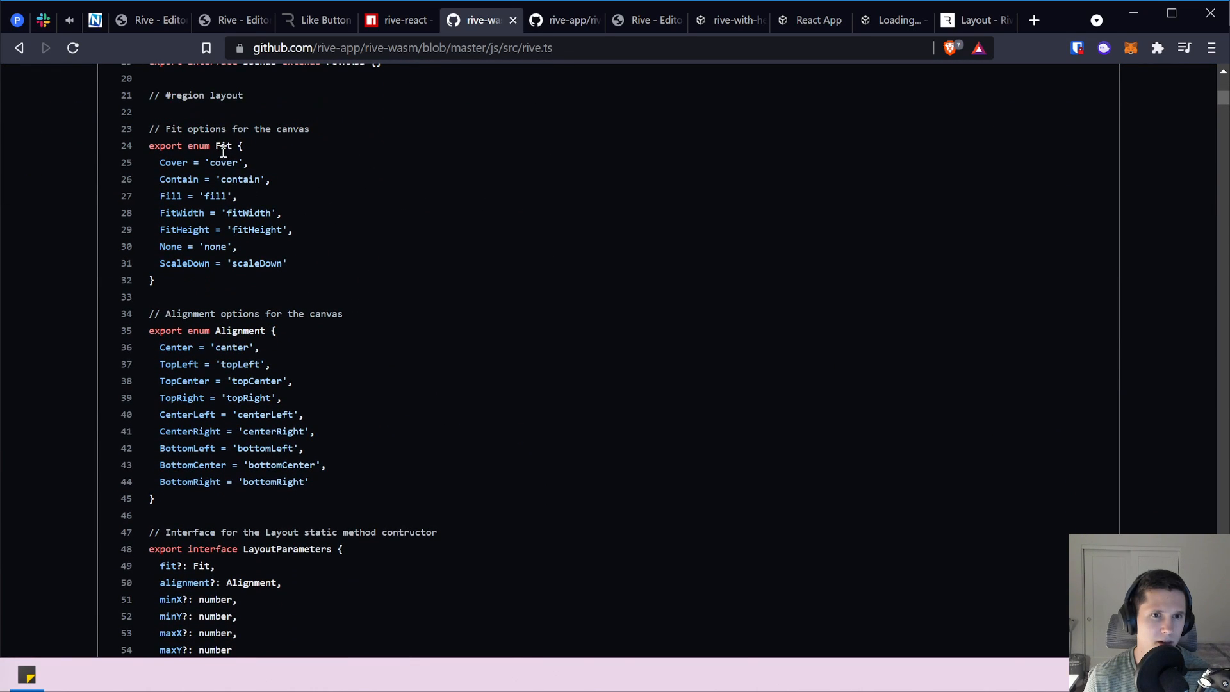
drag(218, 146, 263, 282)
scroll(289, 314, down, 1)
scroll(314, 336, down, 2)
drag(314, 339, 230, 199)
scroll(290, 249, down, 6)
Return to the rive-wasm README and copy the layout line from the code example in its Layout section.
click(19, 48)
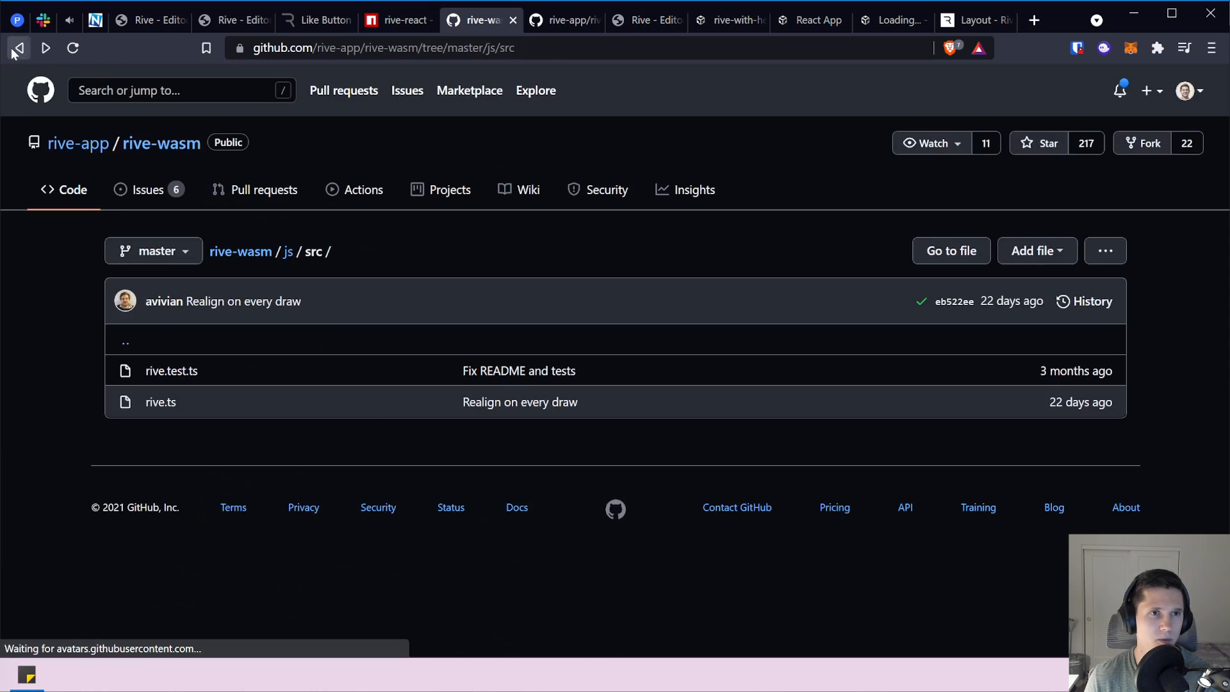
click(19, 48)
click(19, 48)
scroll(386, 407, down, 12)
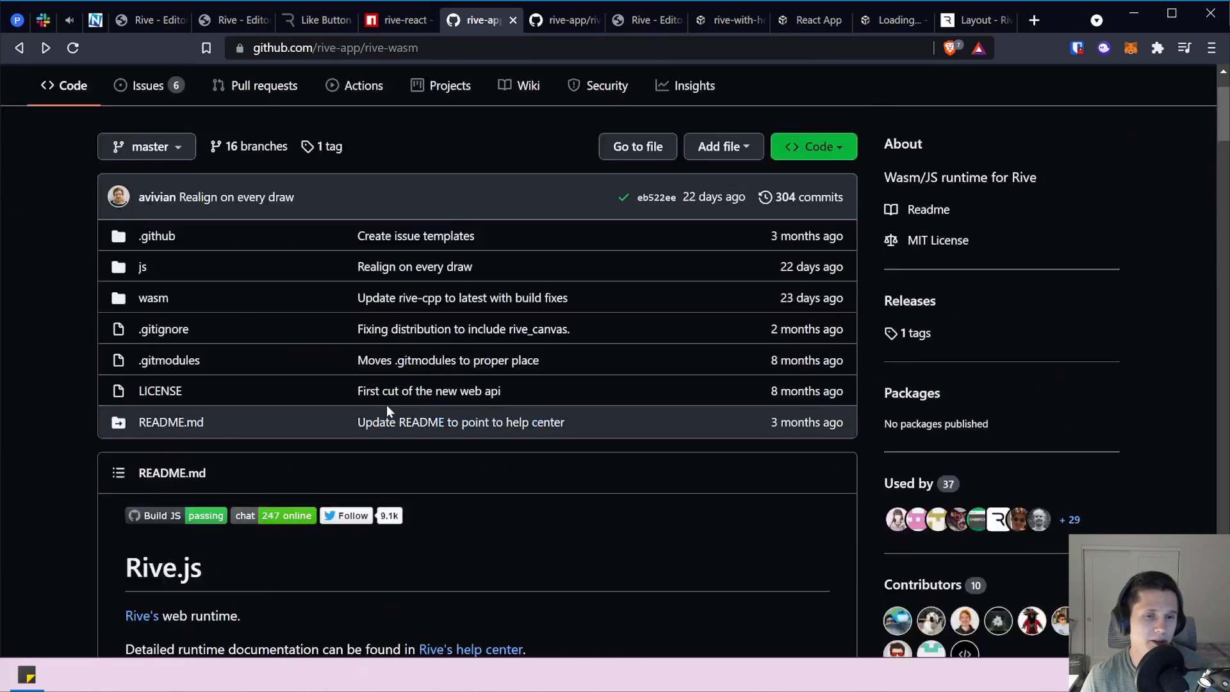
scroll(402, 409, down, 5)
scroll(402, 409, up, 2)
drag(594, 163, 161, 168)
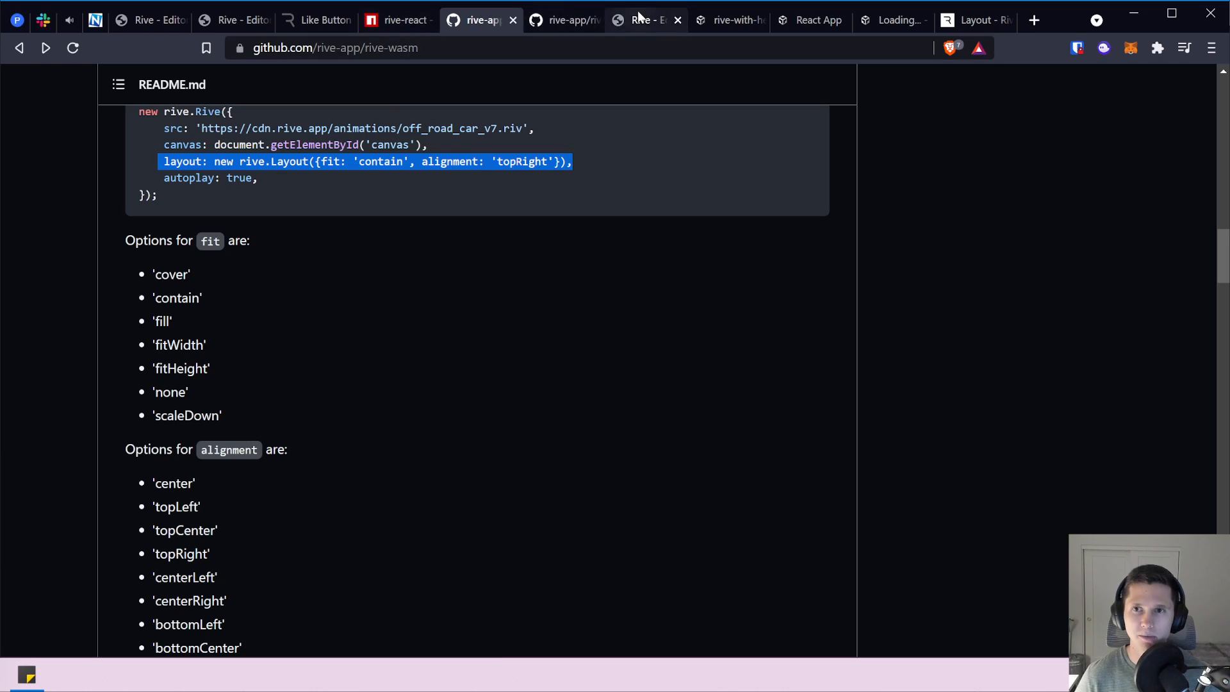
Try to add the copied layout: new rive.Layout({fit: 'contain', alignment: 'topRight'}) line after autoplay in the useRive parameters of Heart.js in CodeSandbox.
click(650, 20)
click(709, 21)
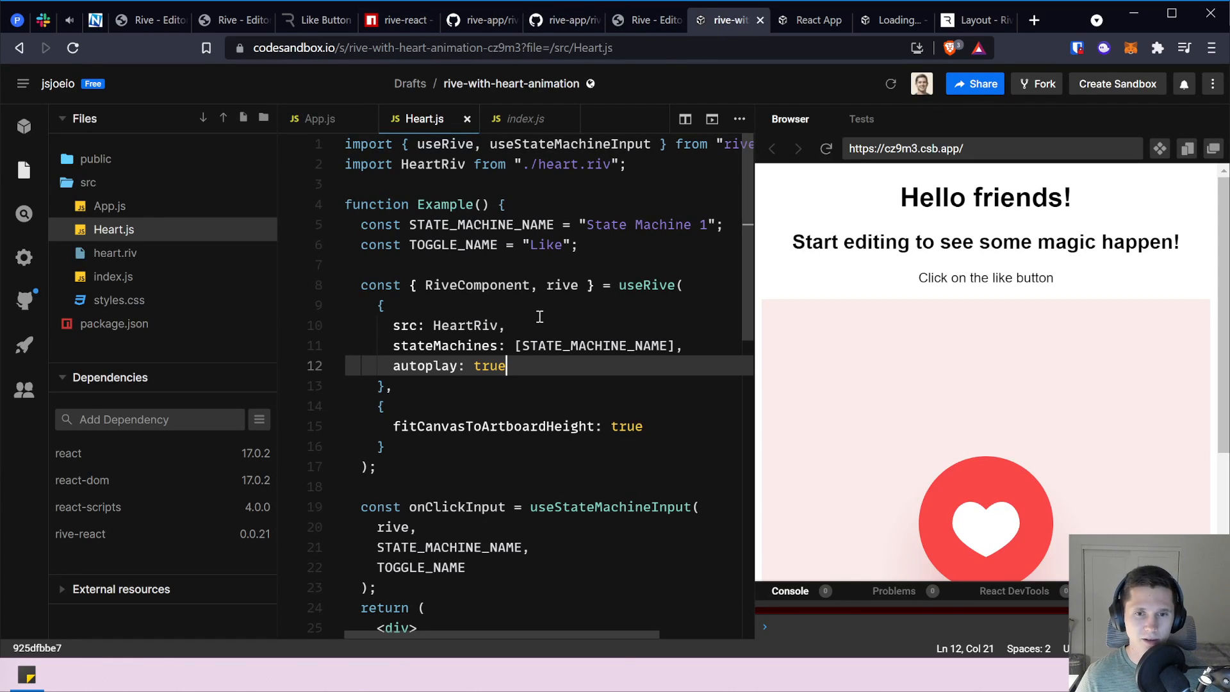
key(Return)
text(layout: new Layout({fit: 'contain', alignment: 'topRight'}),)
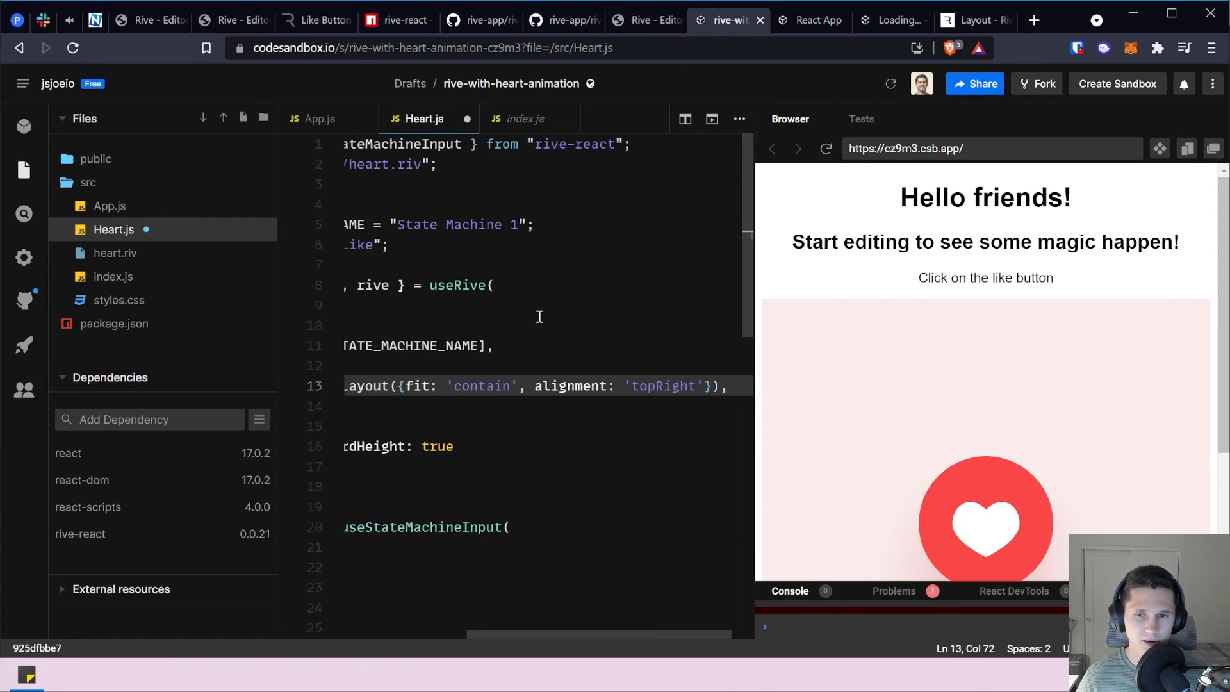
scroll(565, 368, left, 5)
mouse_move(478, 389)
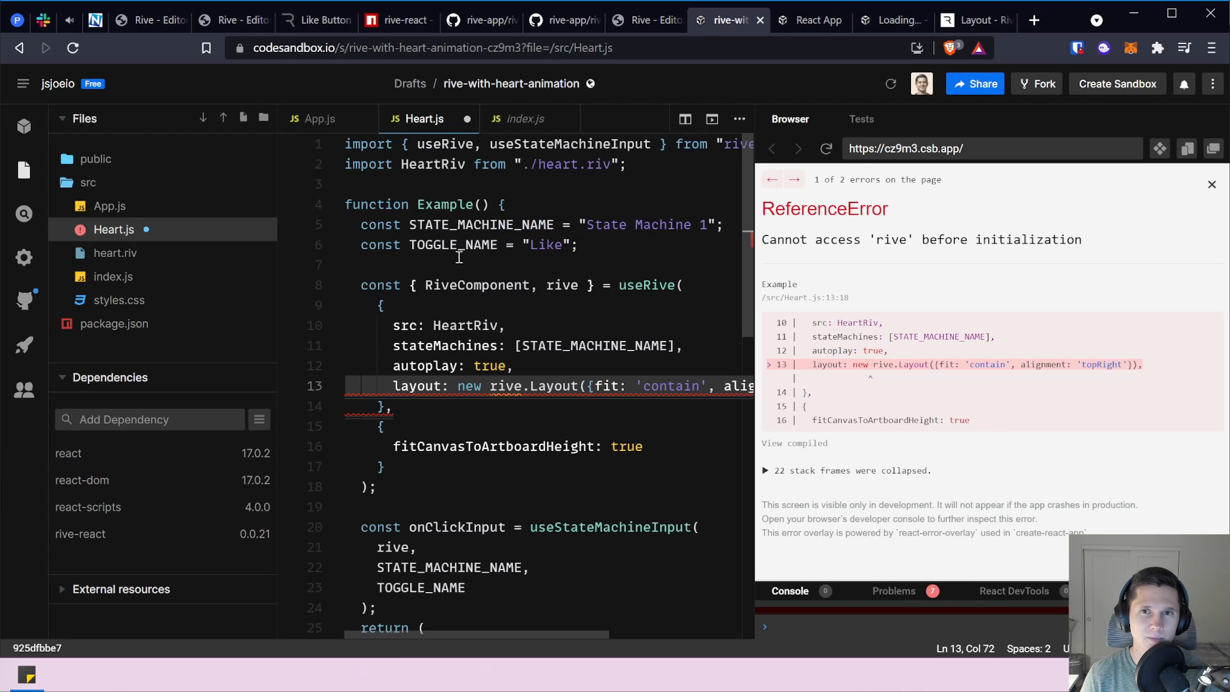
Examine the useRive Hook example and its parameters on the rive-react npm page.
click(397, 20)
scroll(432, 378, down, 1)
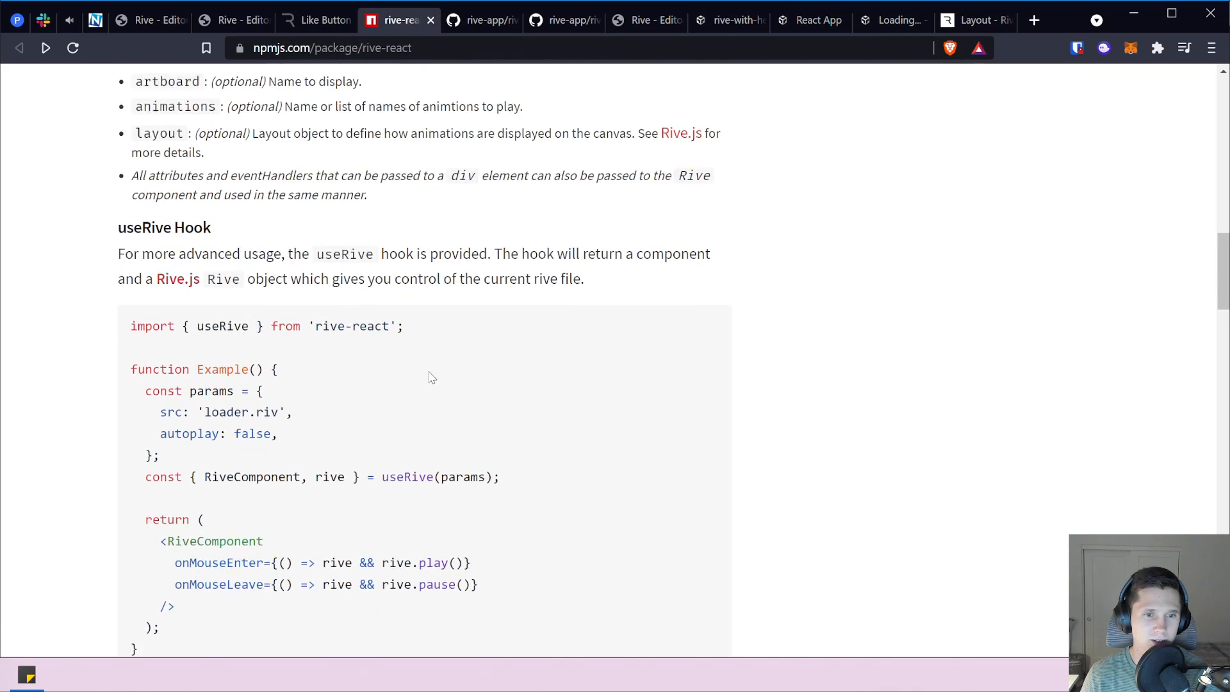
scroll(431, 378, down, 2)
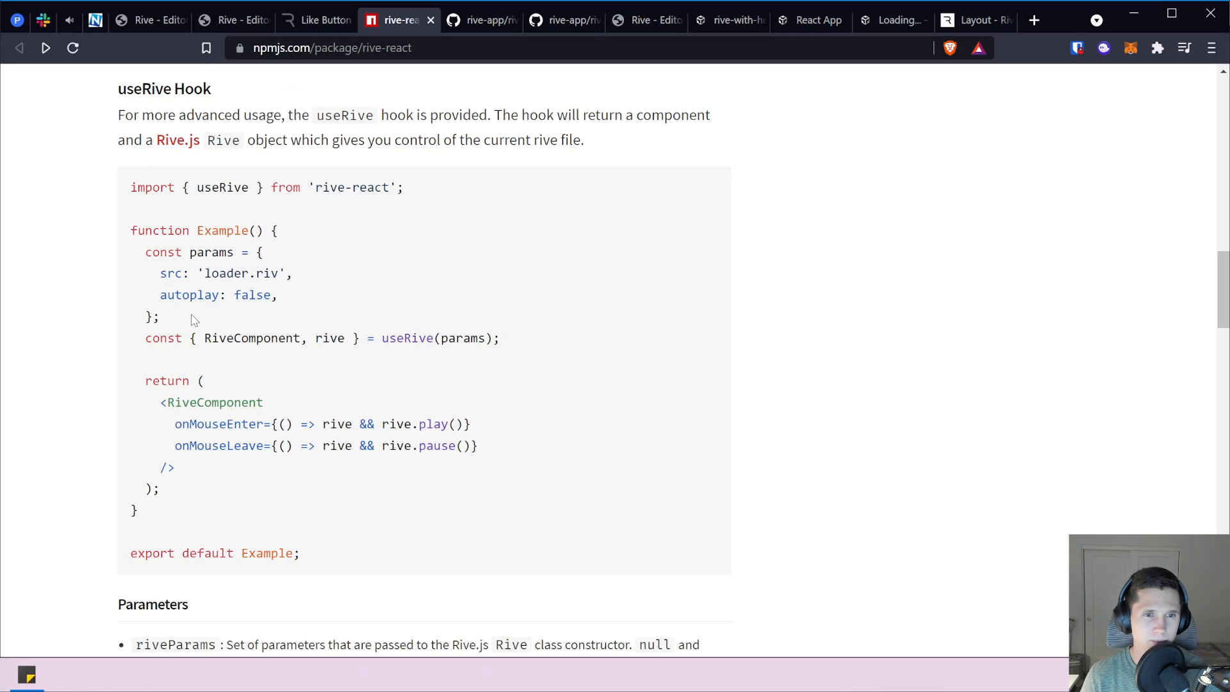
drag(194, 321, 146, 251)
click(261, 256)
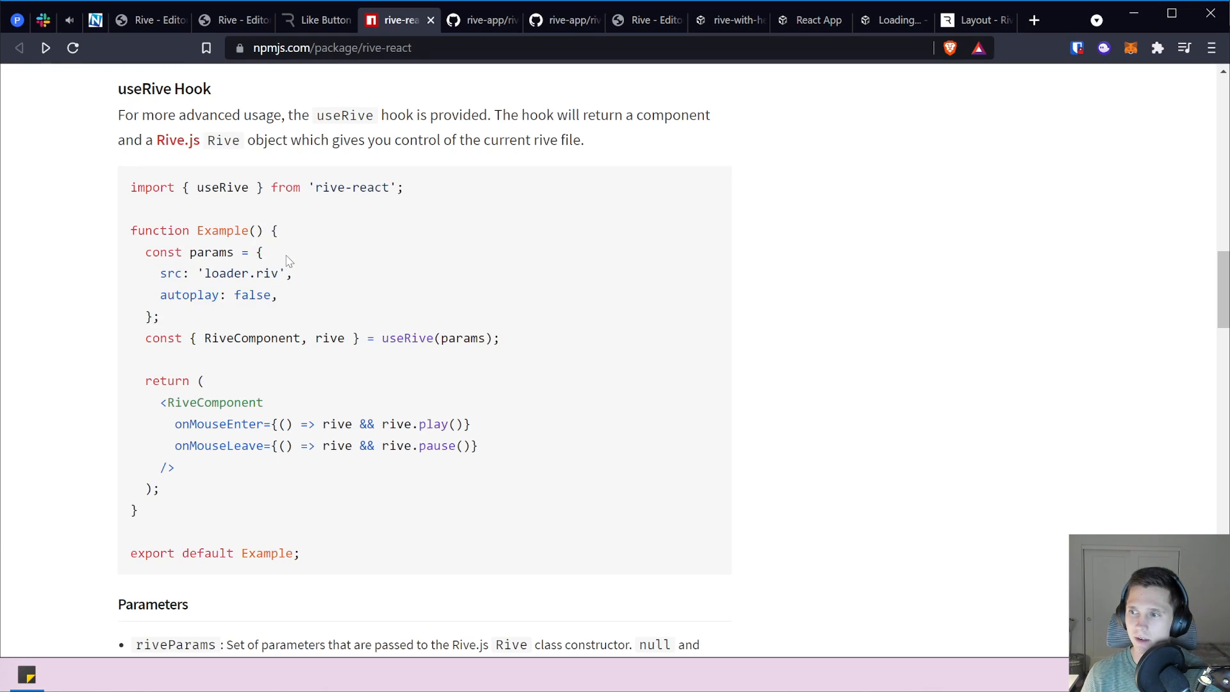
scroll(328, 296, down, 2)
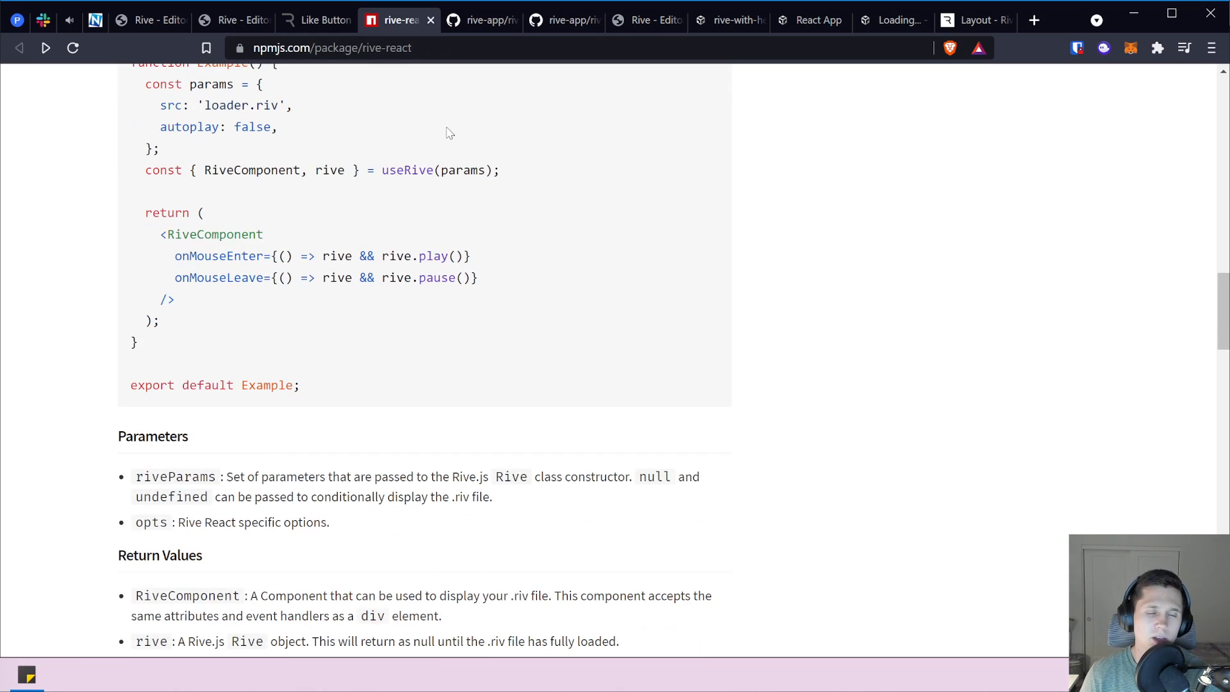
Try to add rive as a default import from rive-react in Heart.js of the sandbox.
click(544, 25)
click(641, 25)
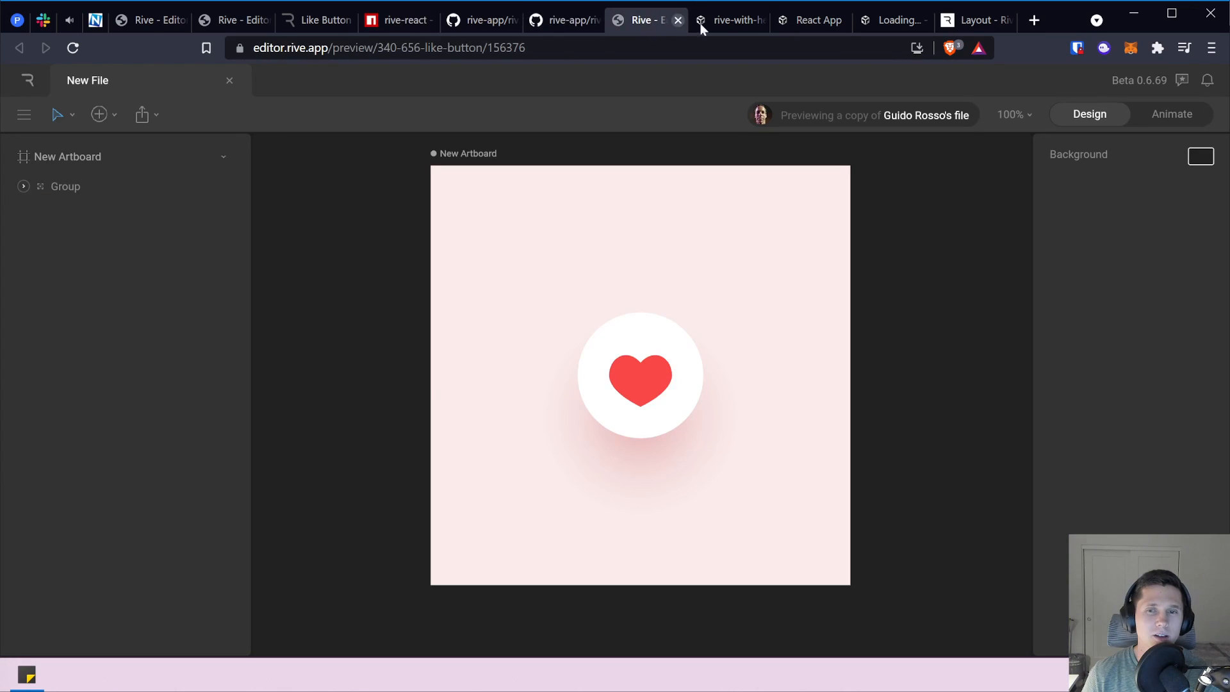
click(726, 21)
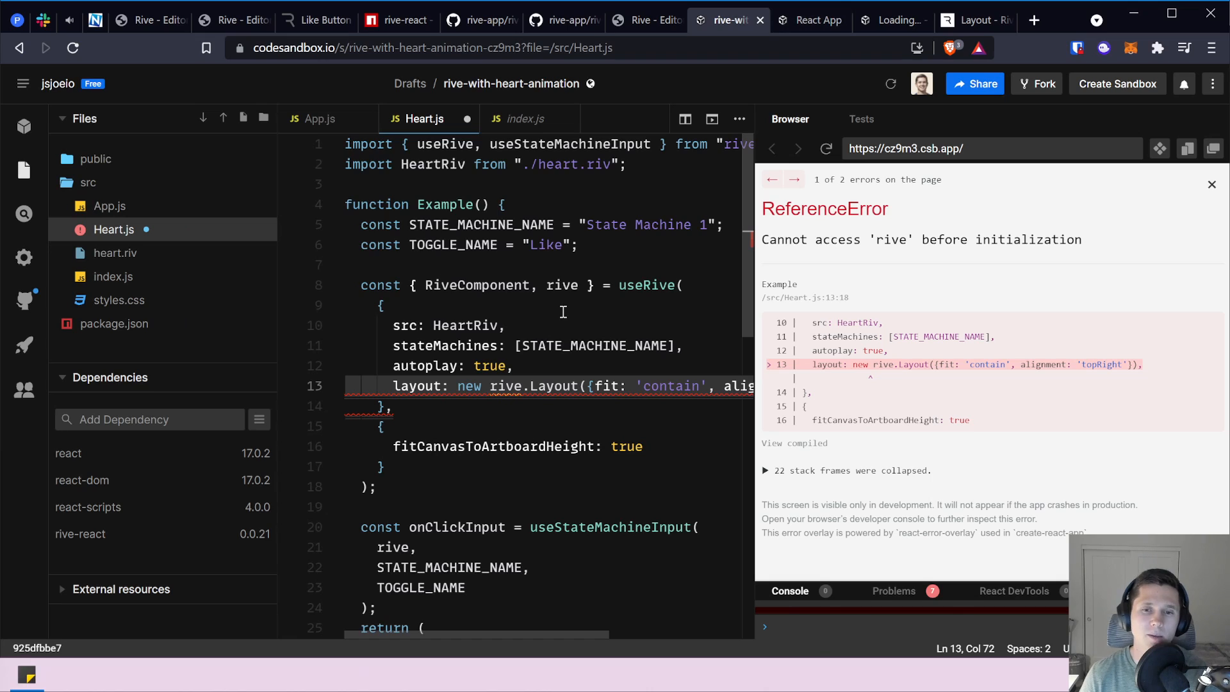
scroll(558, 313, right, 3)
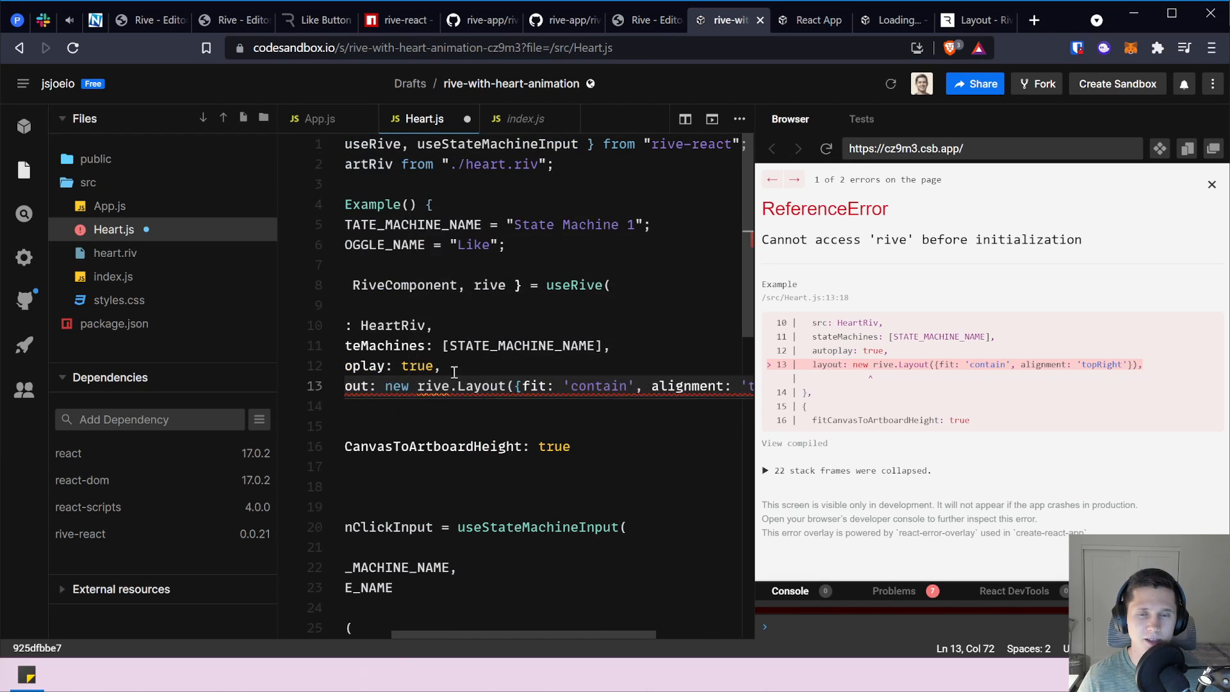
scroll(504, 289, left, 3)
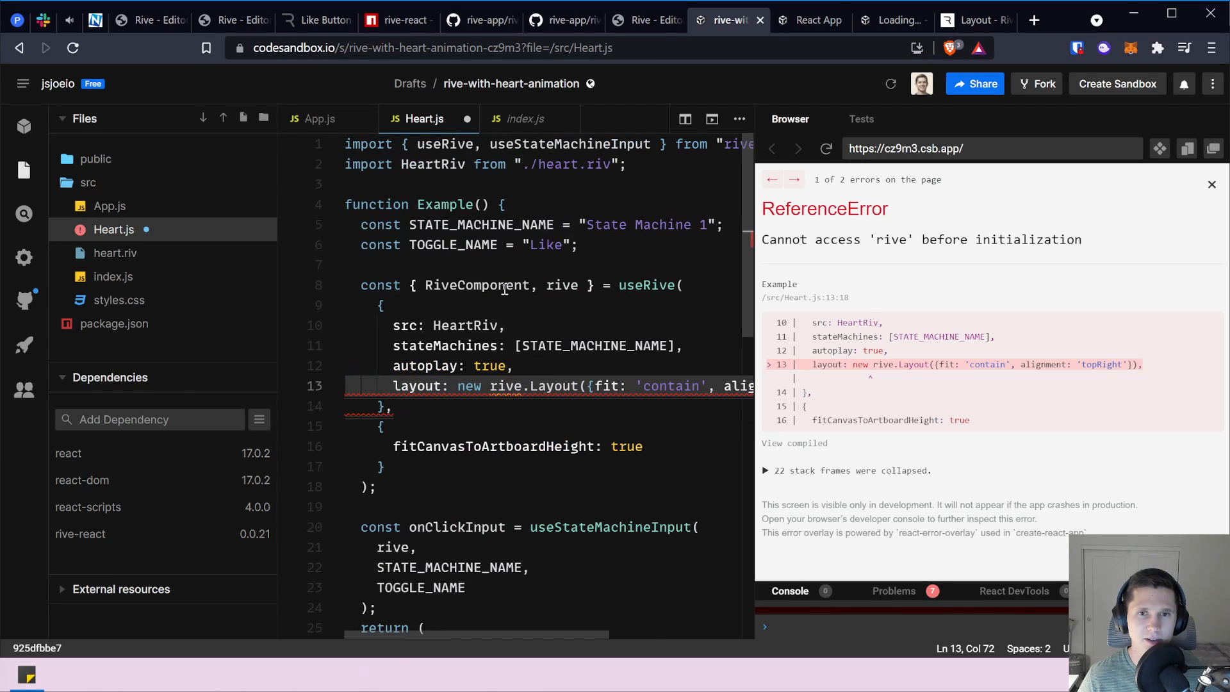
click(403, 144)
text(rive,)
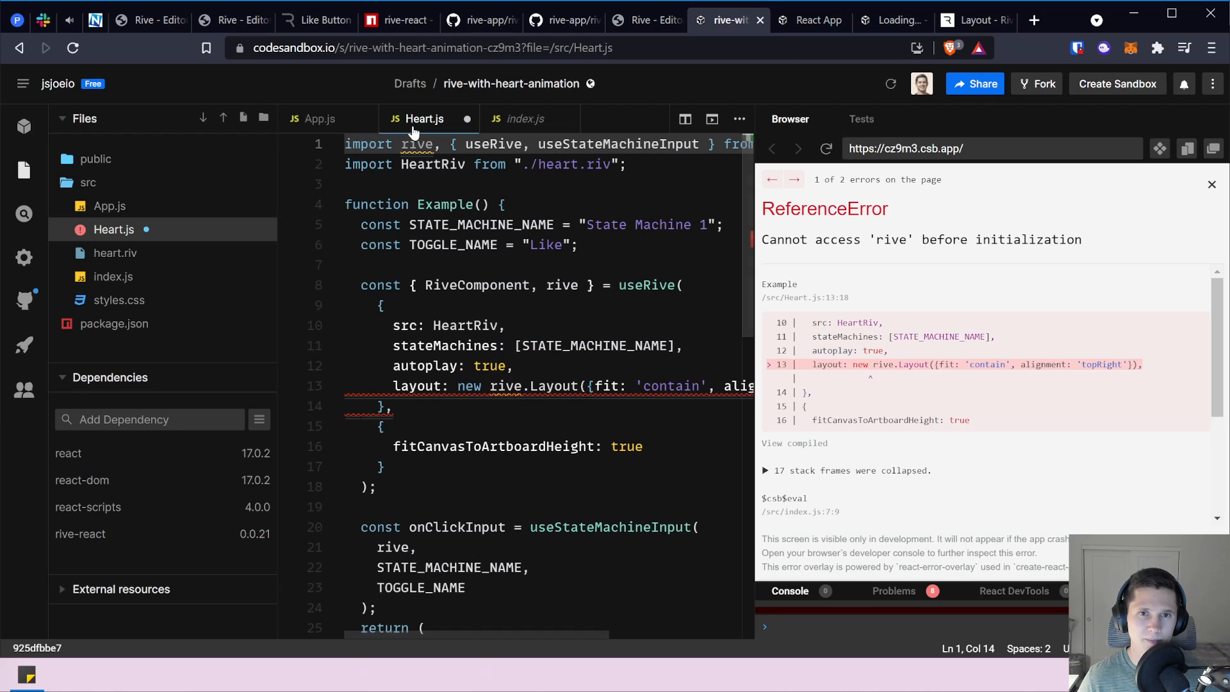
Try capitalizing rive to Rive in both the default import and the layout line's constructor call.
click(410, 142)
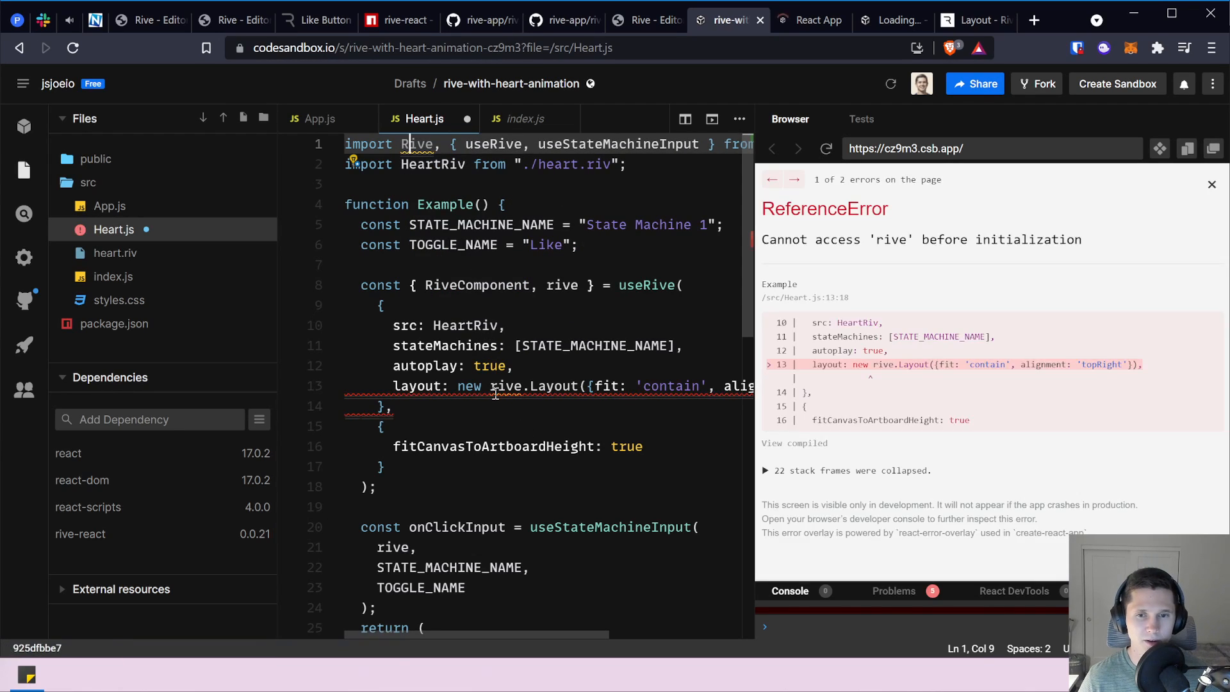
click(498, 385)
key(BackSpace)
text(R)
click(516, 367)
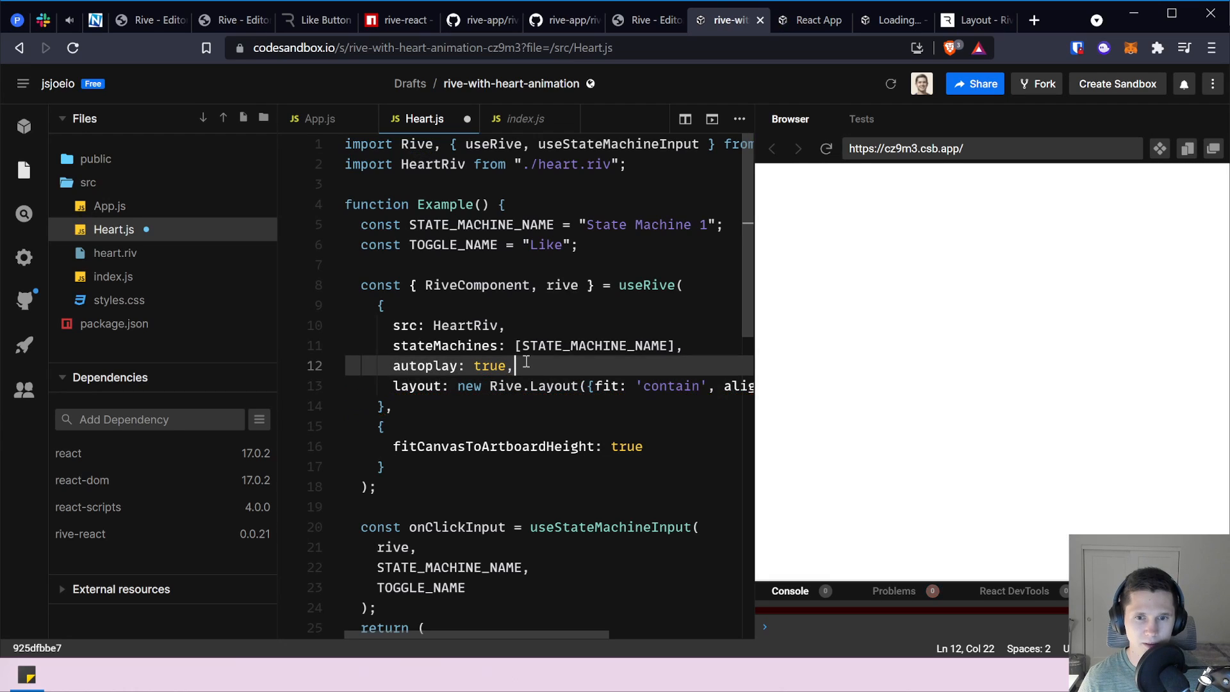
scroll(501, 389, right, 3)
scroll(501, 387, left, 3)
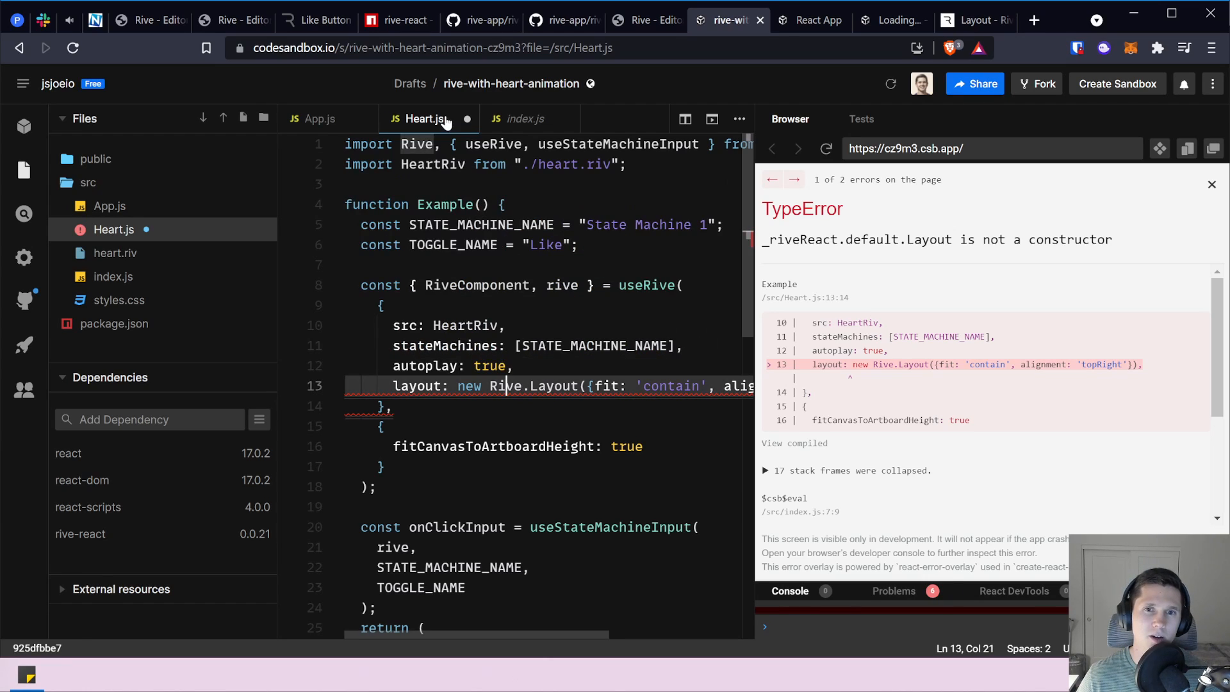
Delete the default import name Rive from the rive-react import line.
double_click(428, 144)
key(BackSpace)
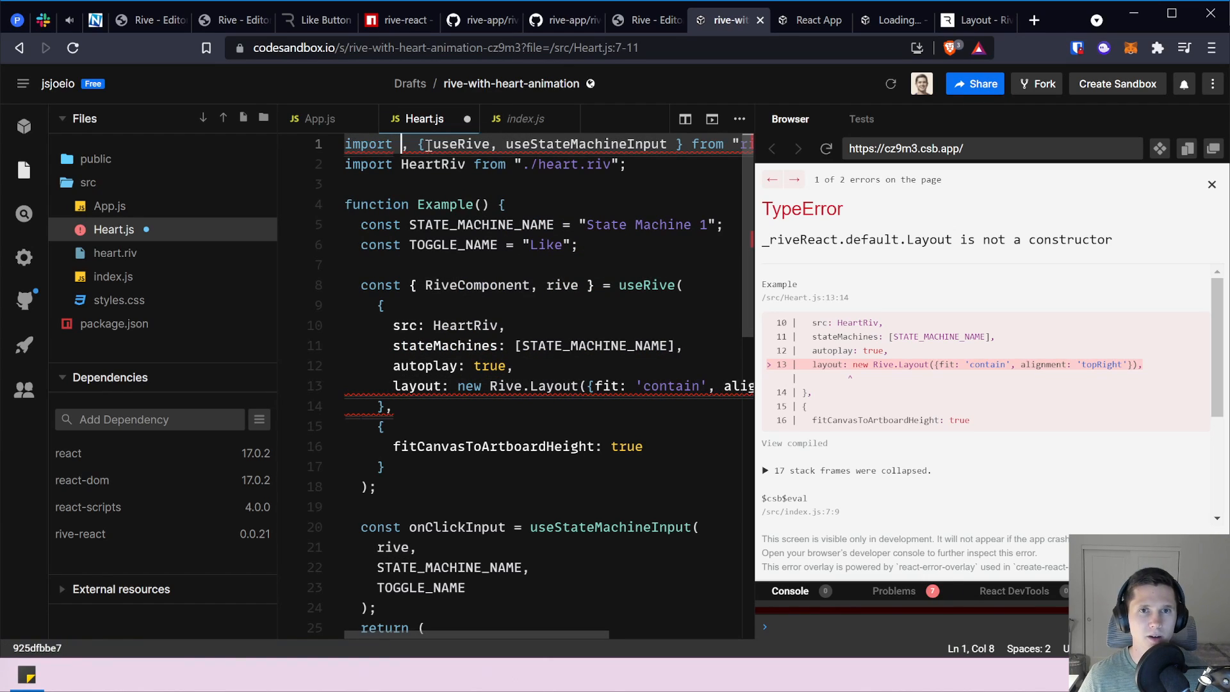
Examine the rive-react usage example on npm and the rive-wasm README's Layout section for how to create a Layout object.
click(403, 21)
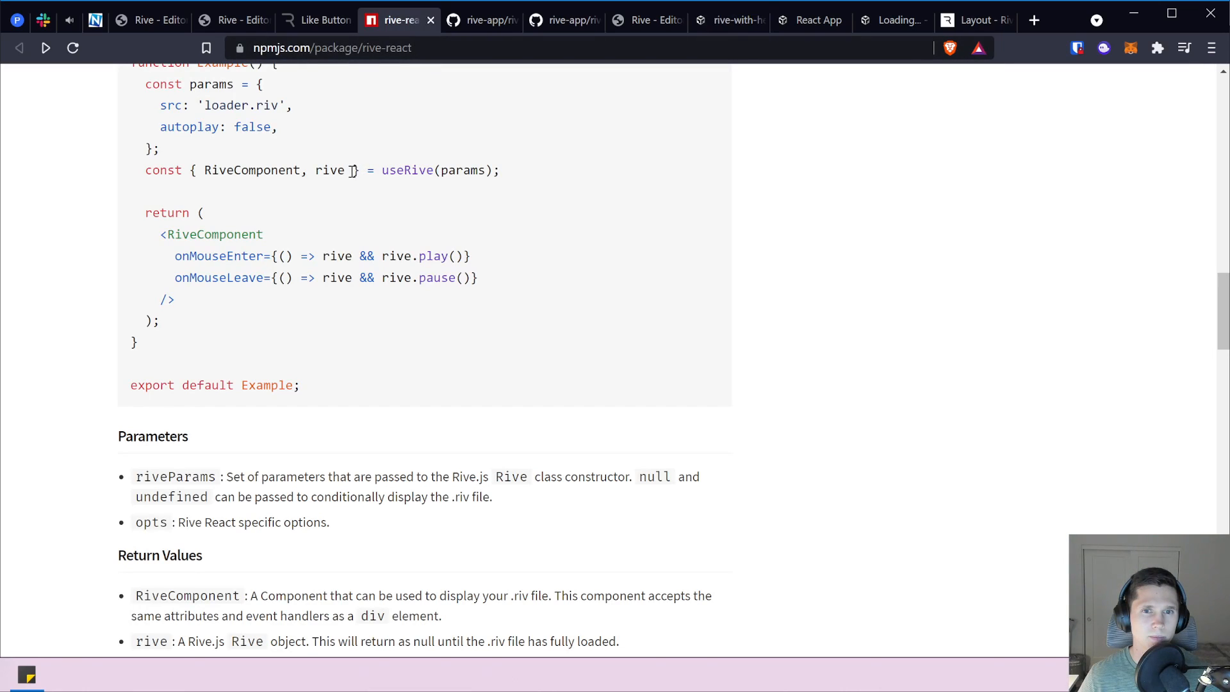
scroll(334, 173, up, 10)
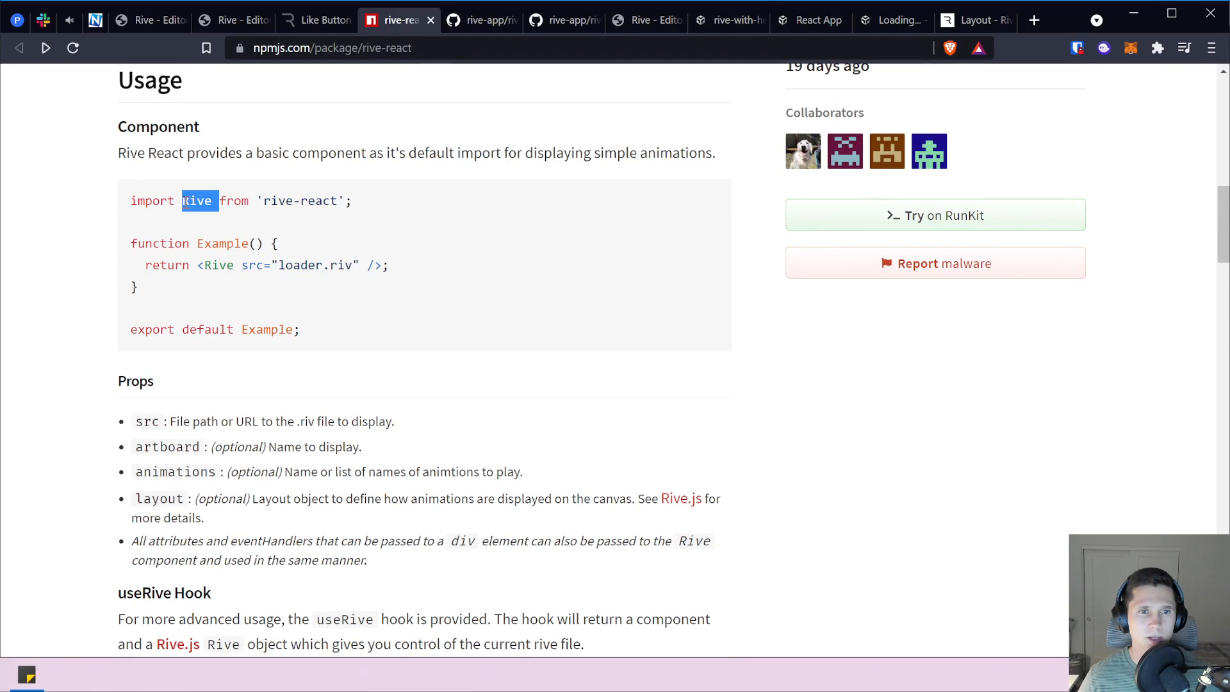
click(317, 27)
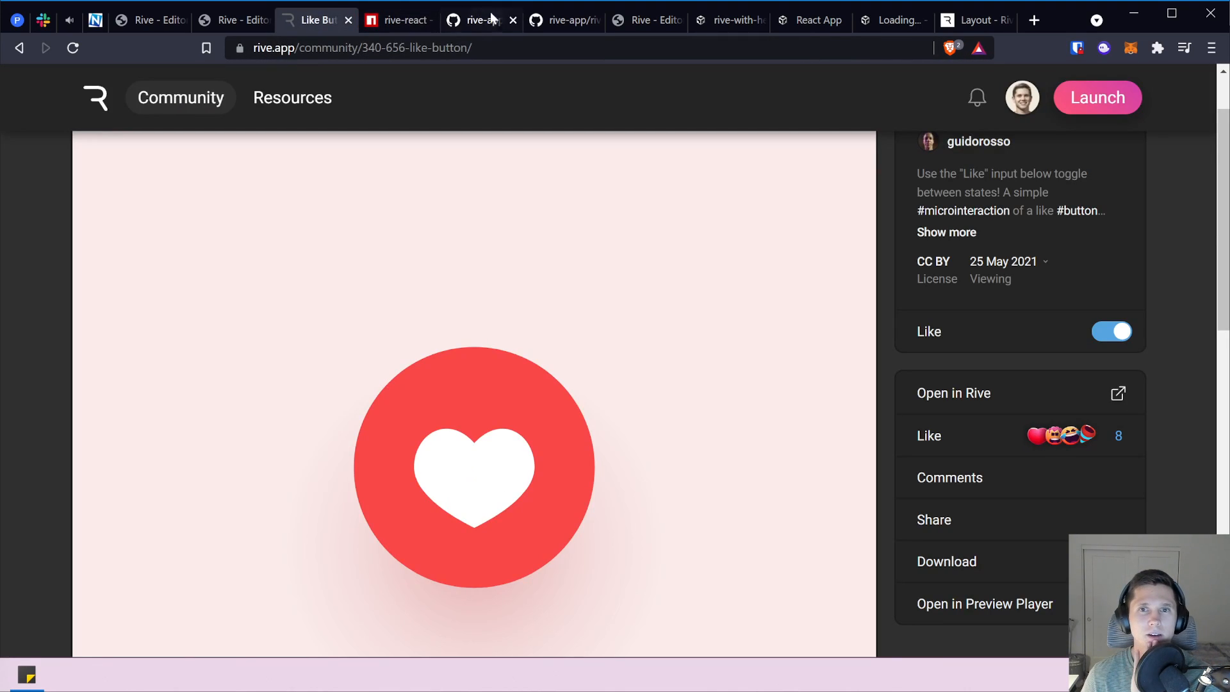
click(483, 20)
click(560, 19)
click(478, 21)
scroll(349, 313, up, 1)
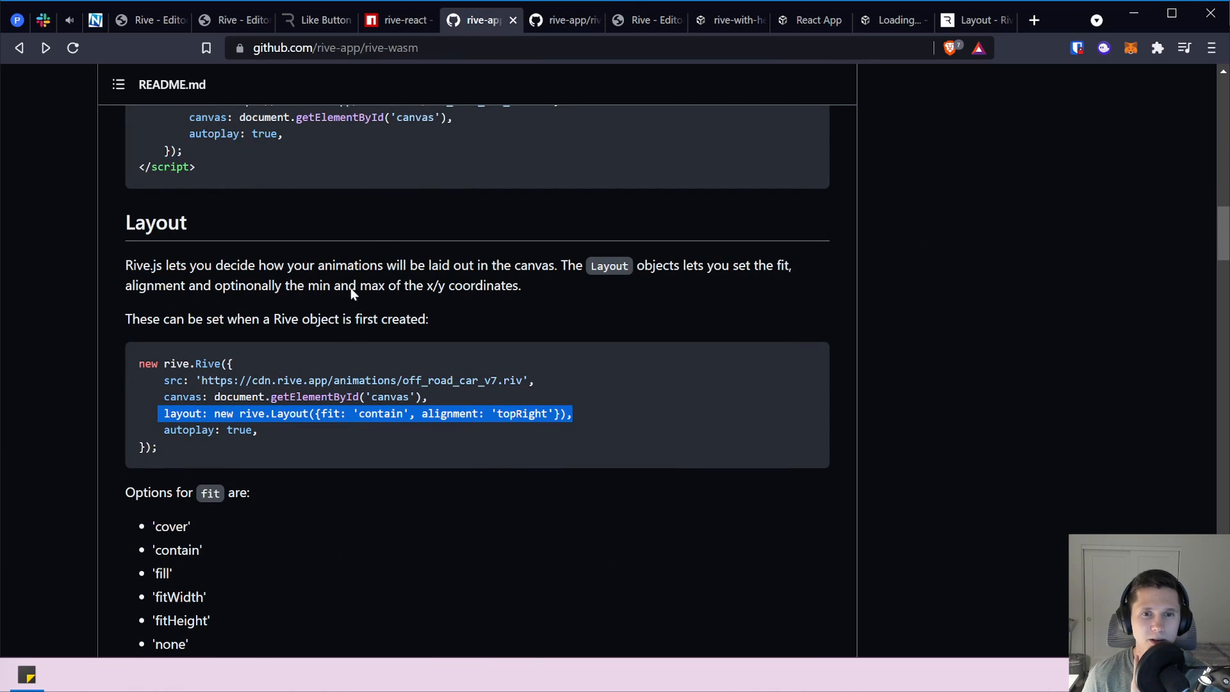
click(556, 20)
click(654, 24)
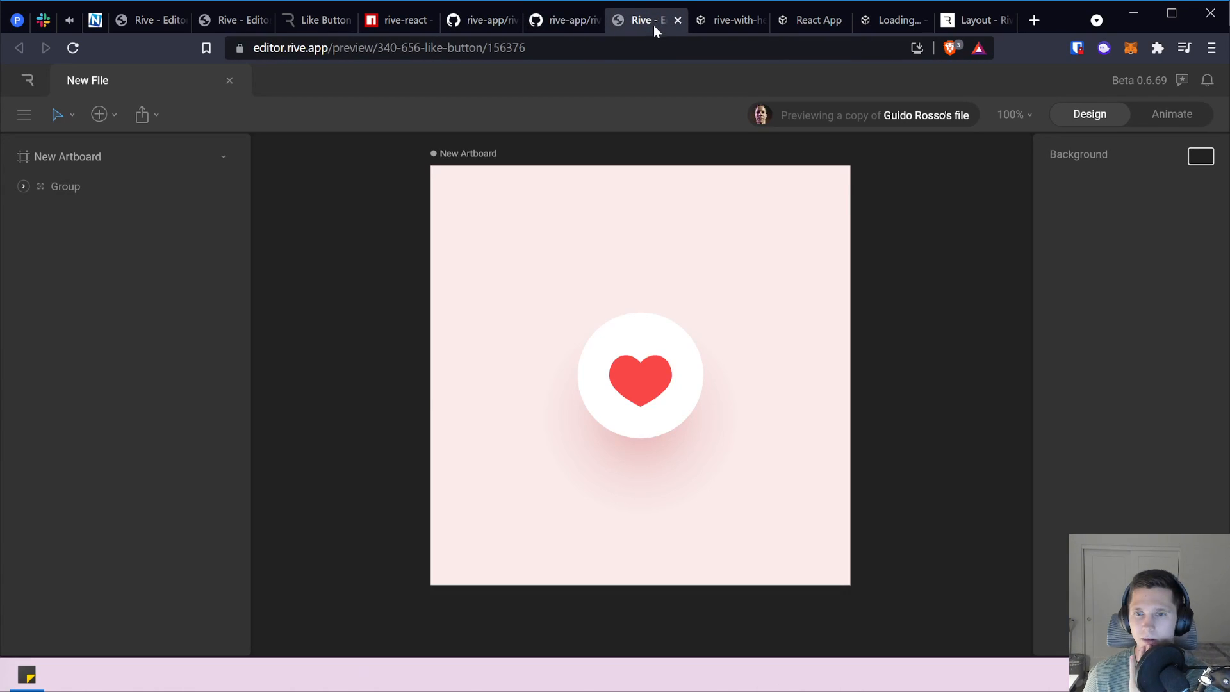
In Heart.js of the sandbox, remove the leftover comma from the rive-react import and delete the layout line from the useRive parameters.
click(701, 23)
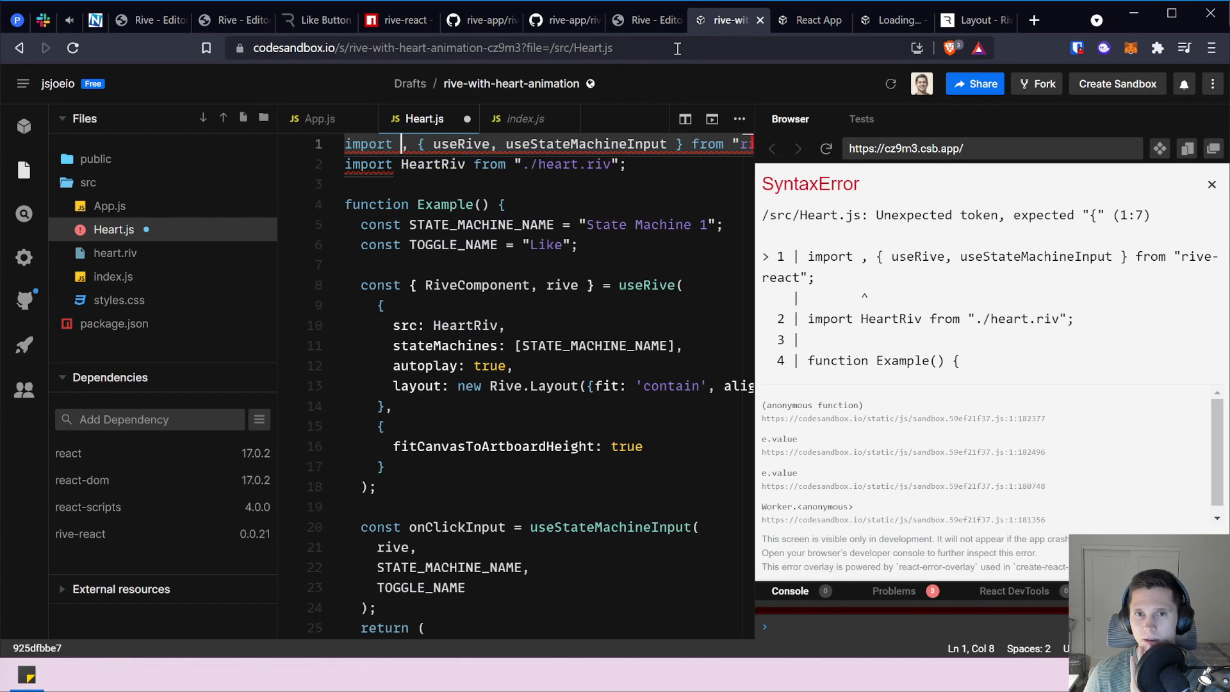
key(BackSpace)
key(Delete)
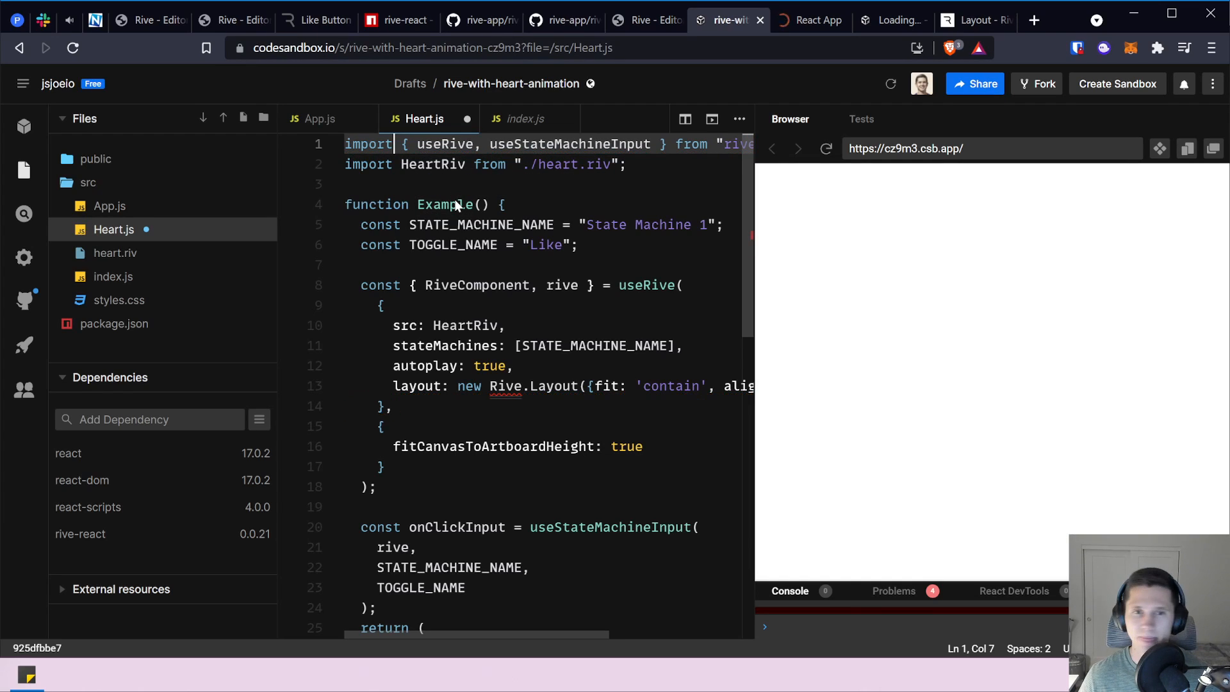
click(501, 386)
key(End)
key(shift+Home)
key(BackSpace)
key(BackSpace)
key(BackSpace)
key(BackSpace)
key(BackSpace)
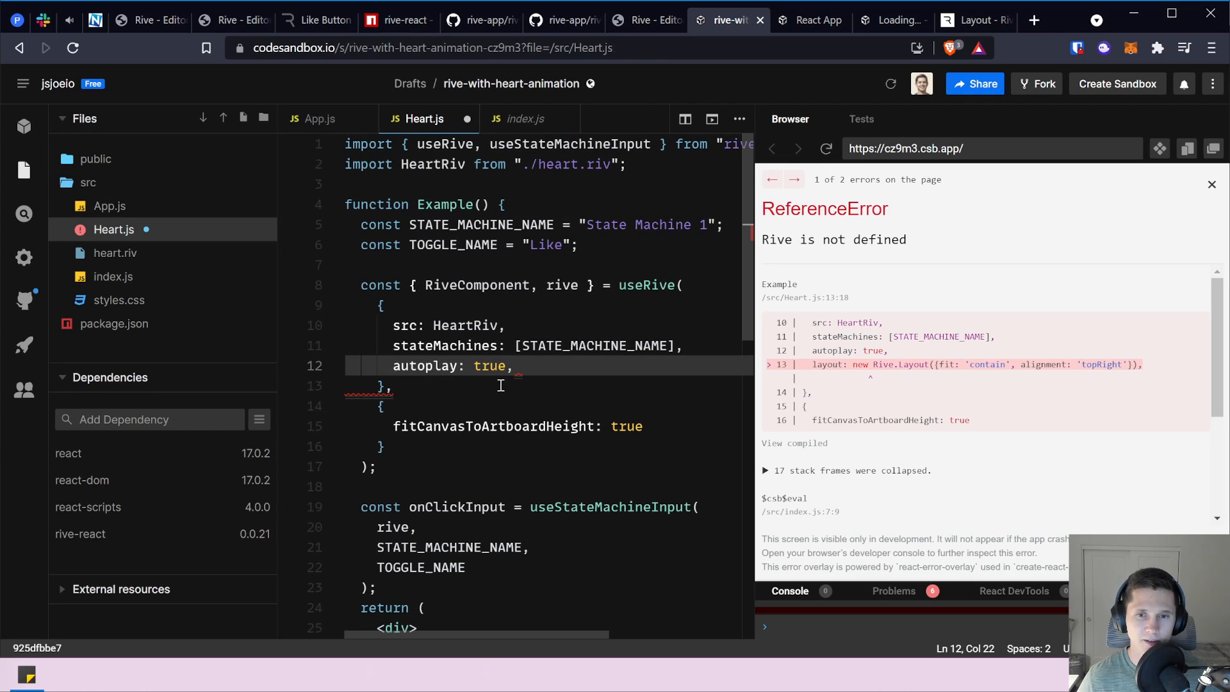
Test toggling the heart like-button in the sandbox preview.
click(546, 345)
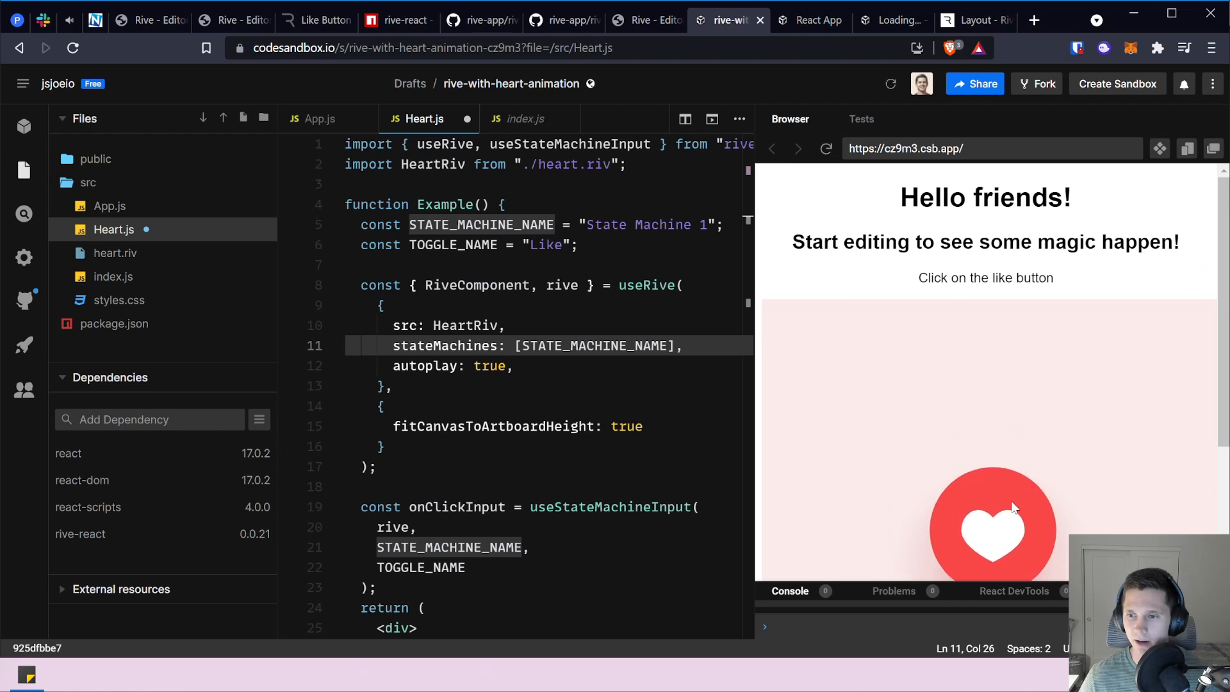
click(1013, 507)
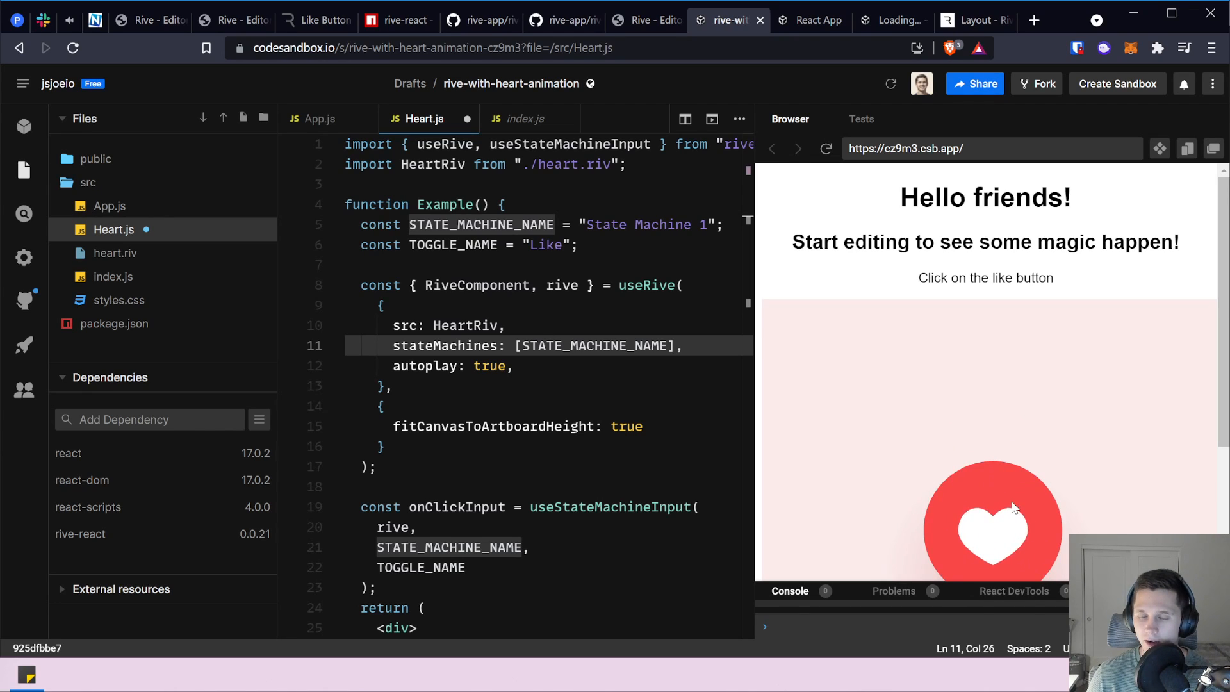
click(1012, 507)
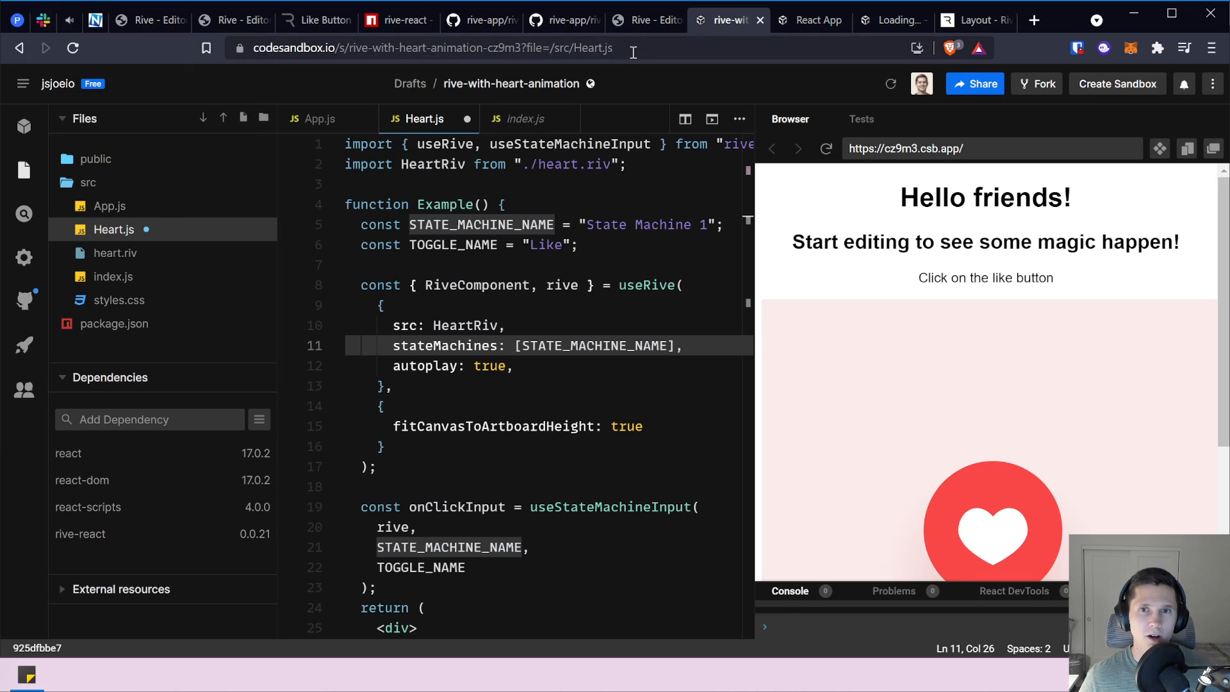
Copy the sandbox link from the sharing options of rive-with-heart-animation.
click(978, 86)
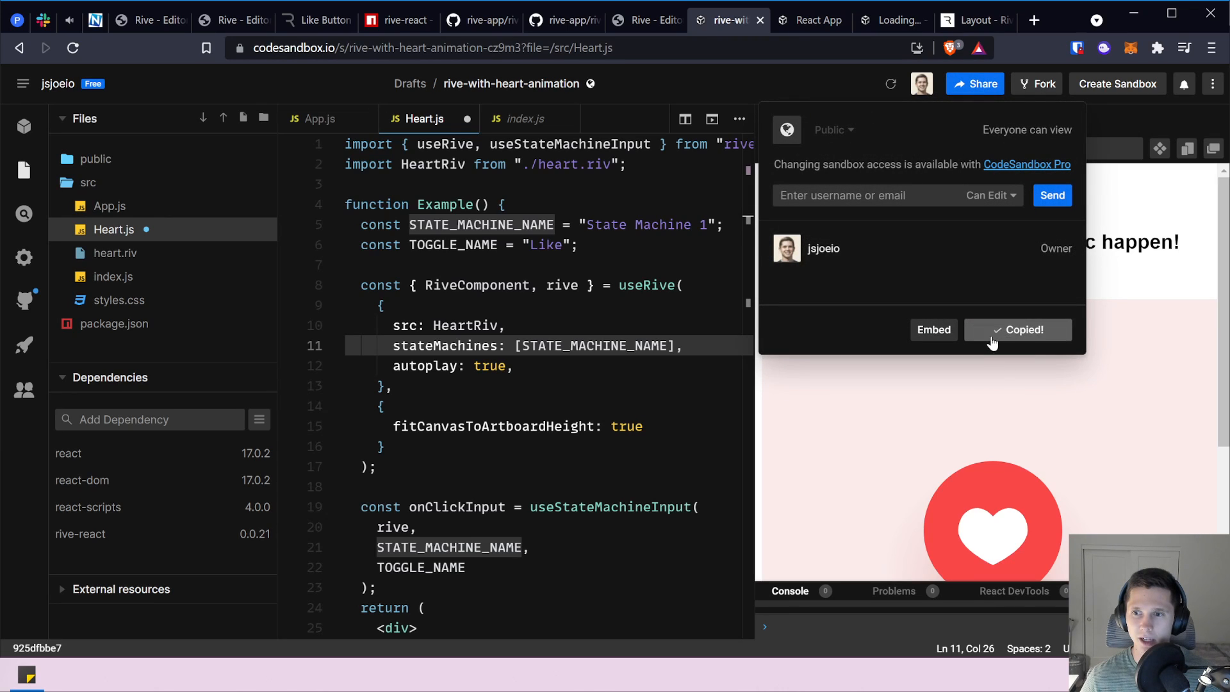
key(alt+Tab)
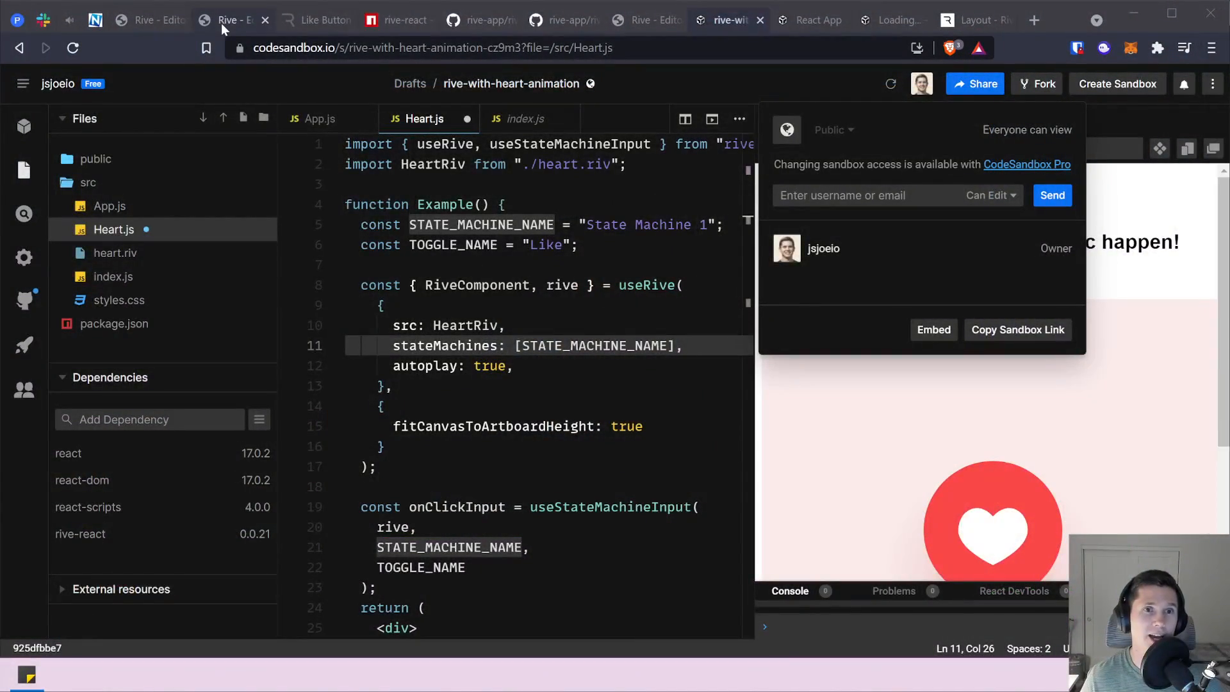
Switch to the like-animation file in the Rive editor.
click(164, 25)
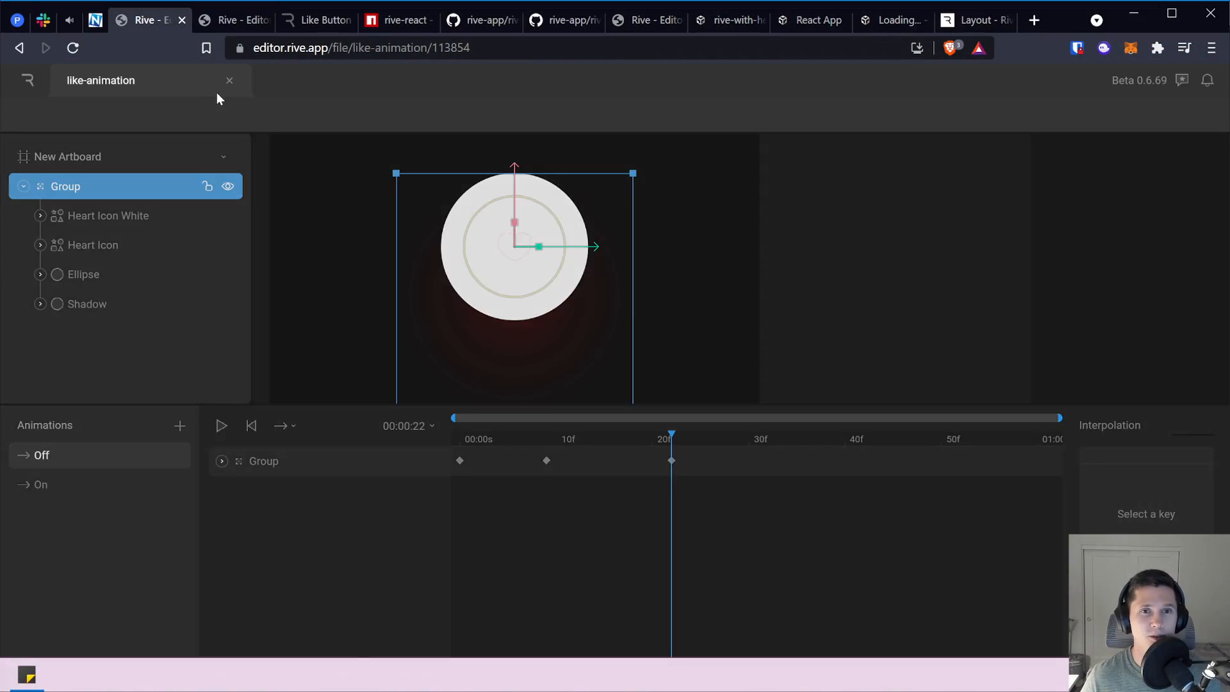
Open the rive.app website in a new browser tab and go to its Resources page.
key(ctrl+t)
text(riv)
key(Return)
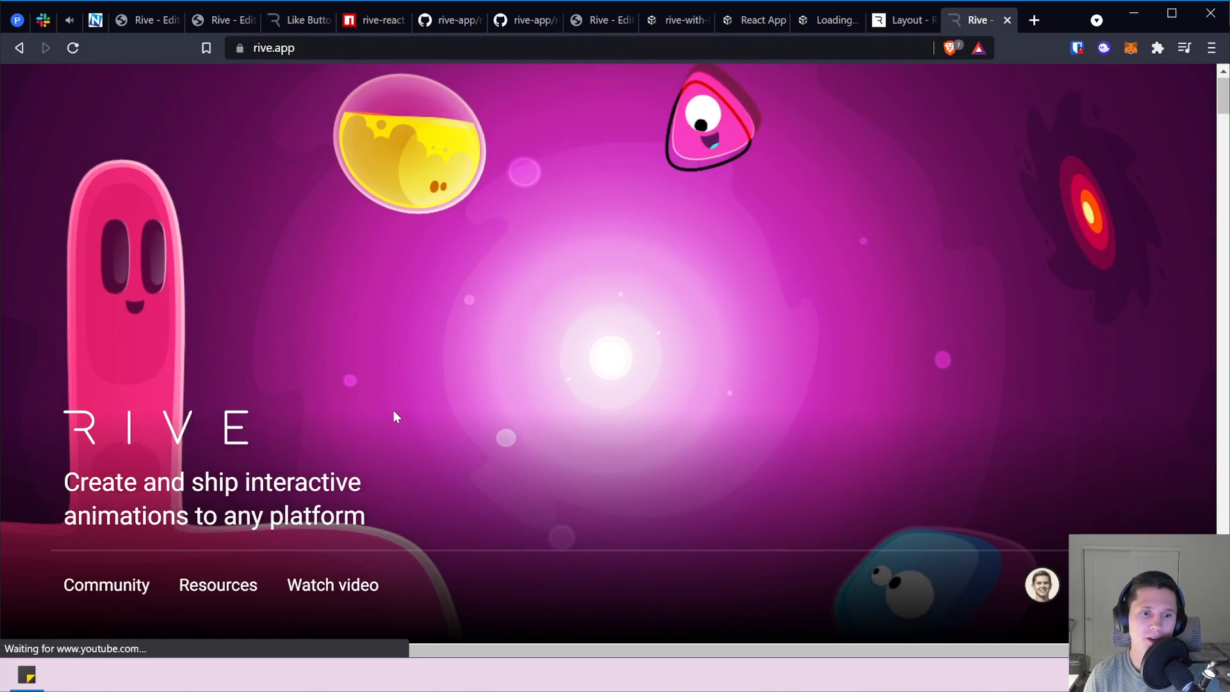
scroll(394, 413, down, 5)
scroll(294, 384, down, 10)
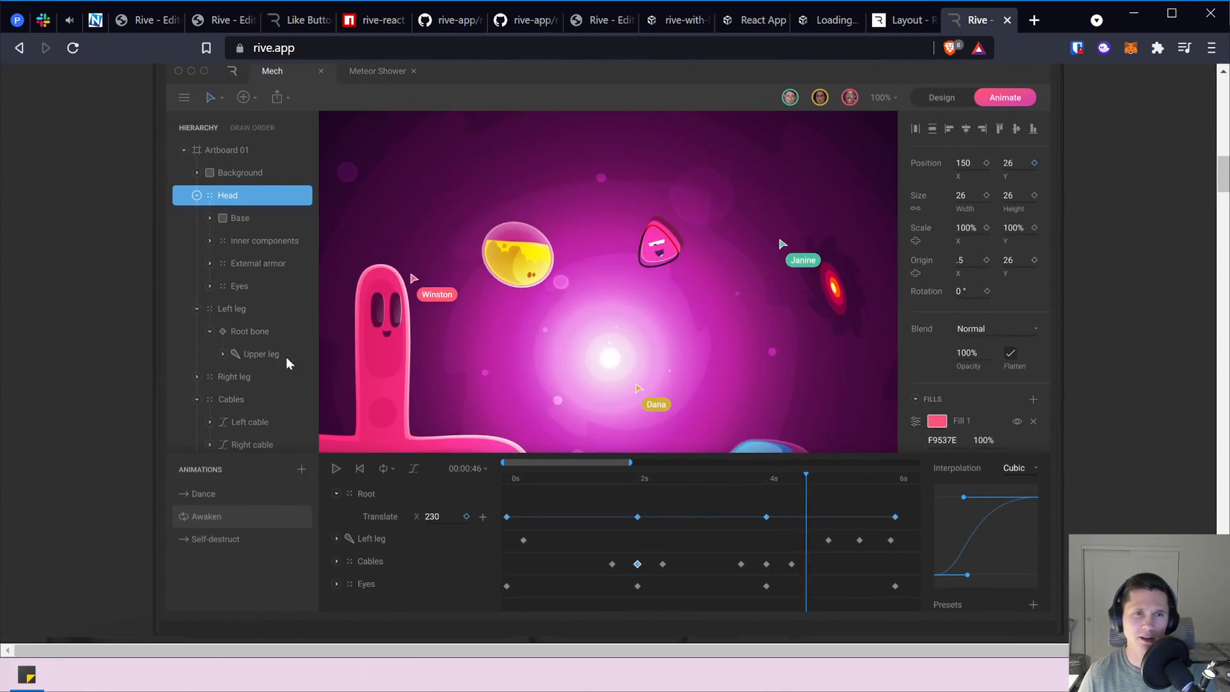
click(278, 98)
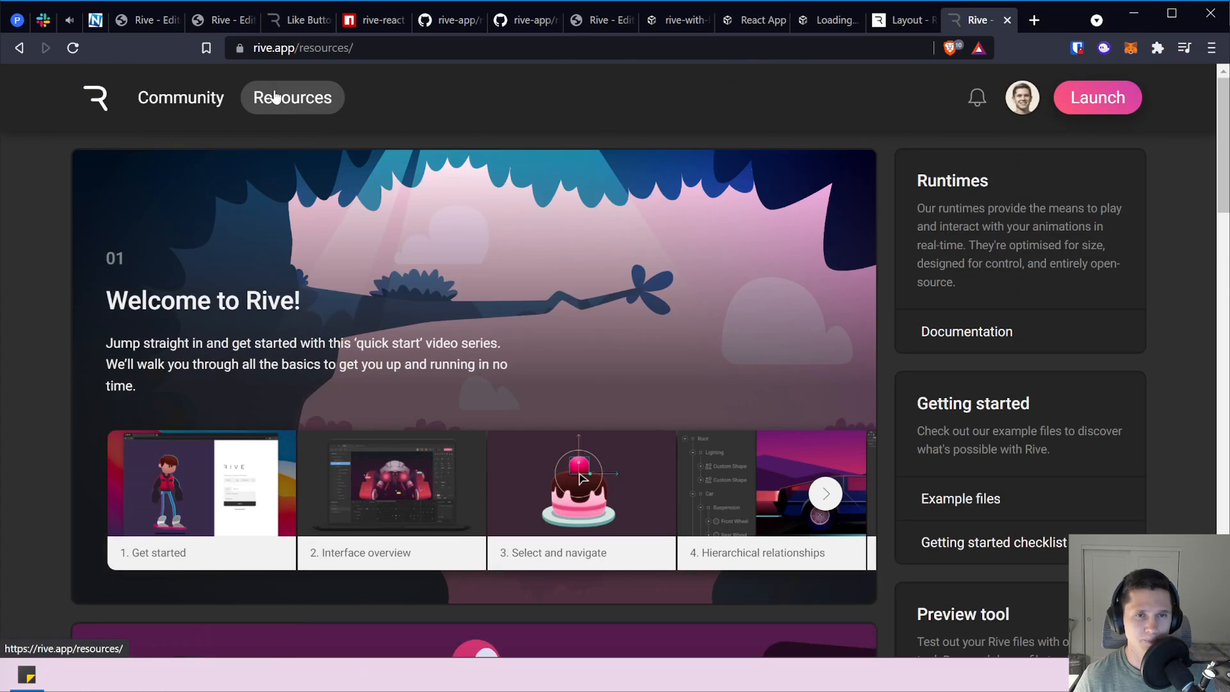
Look through the tutorial video series on the Resources page, including Welcome to Rive!, Distinctly Rive and Rive unplugged.
scroll(387, 322, down, 3)
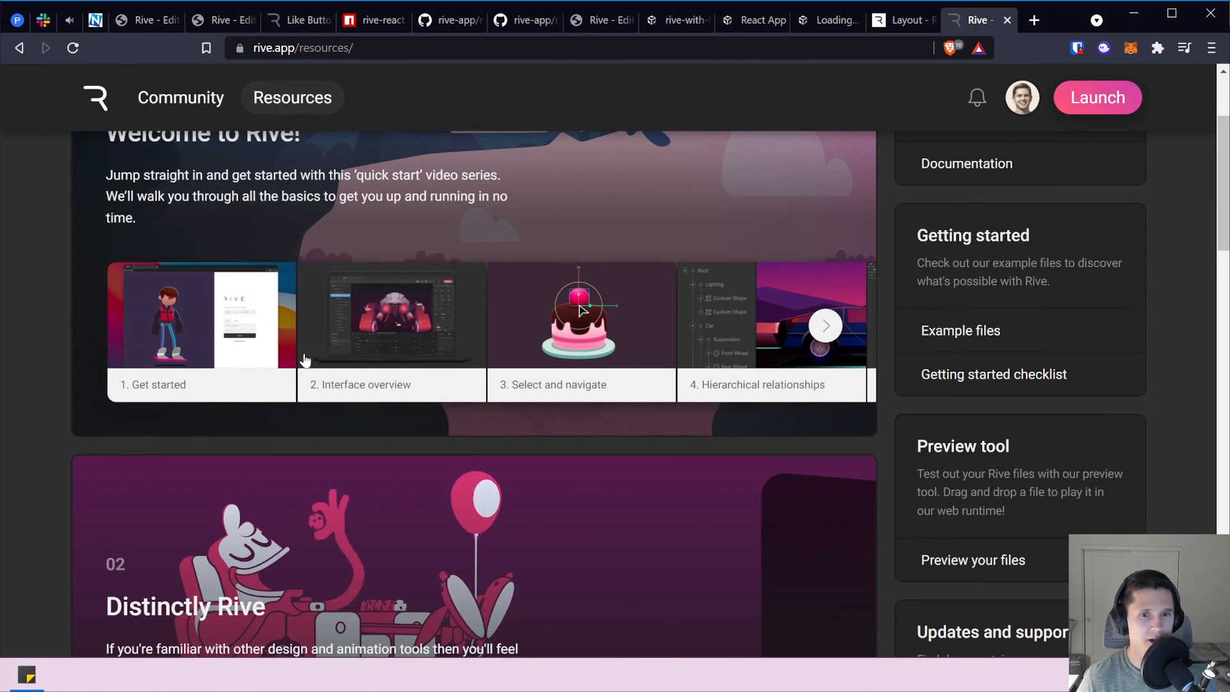
scroll(247, 356, right, 5)
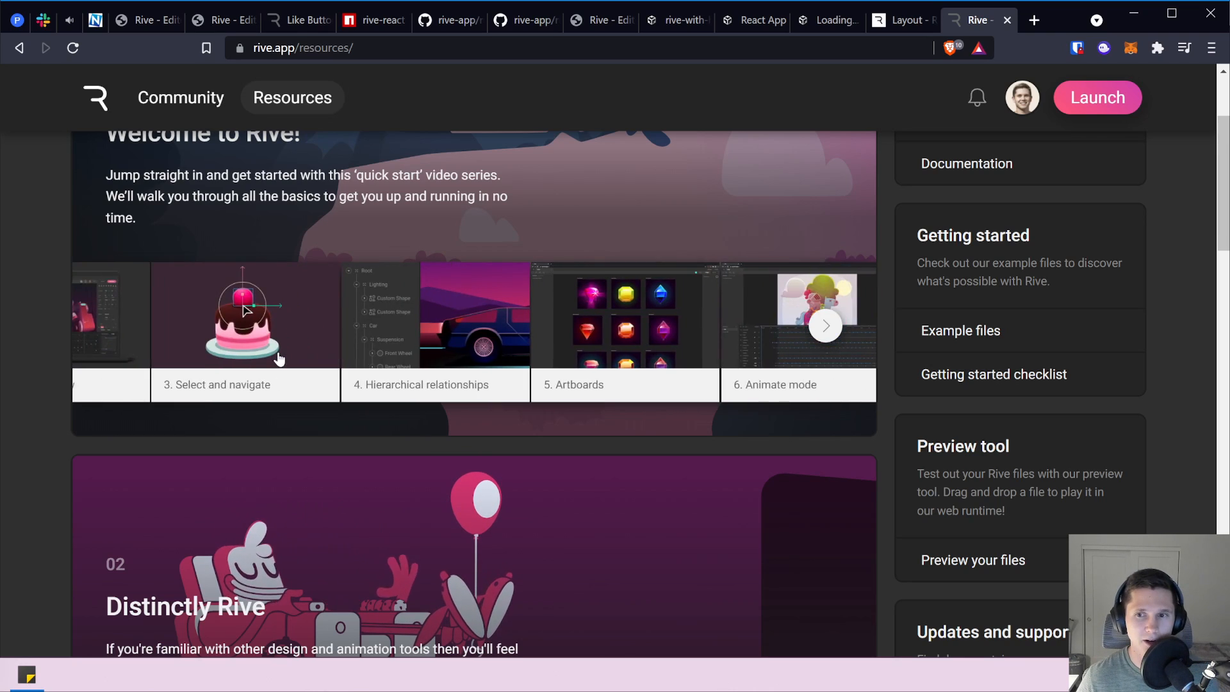
scroll(289, 378, down, 1)
scroll(293, 396, down, 5)
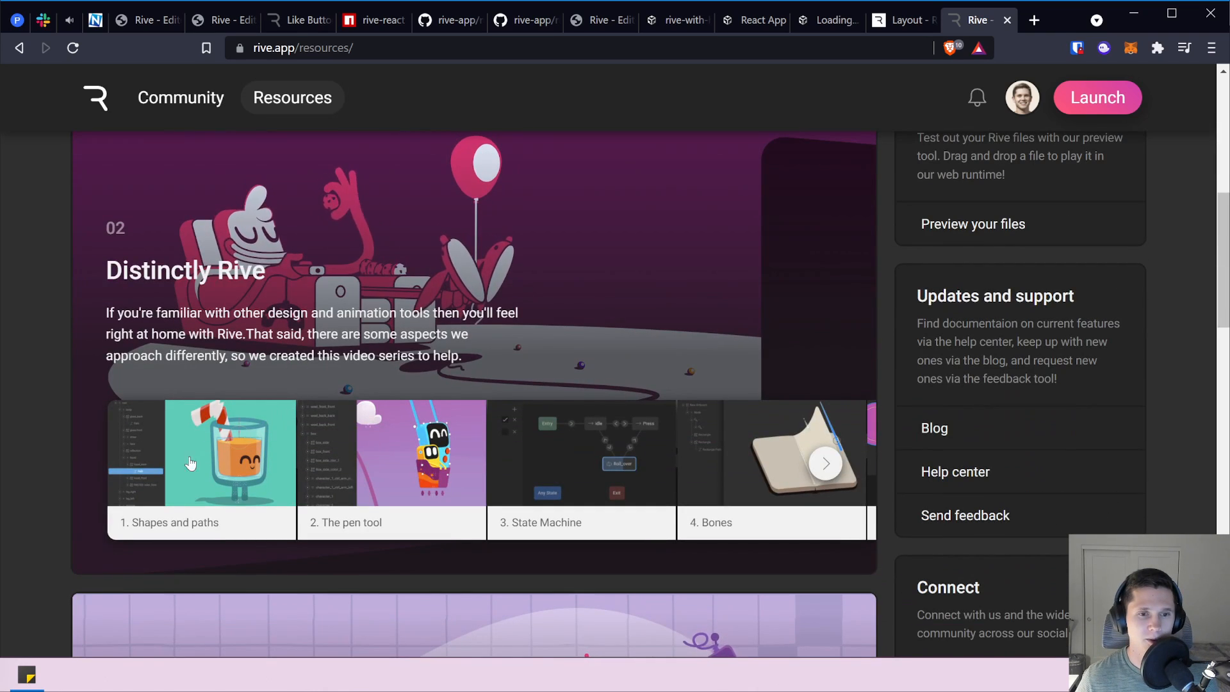
scroll(236, 459, right, 2)
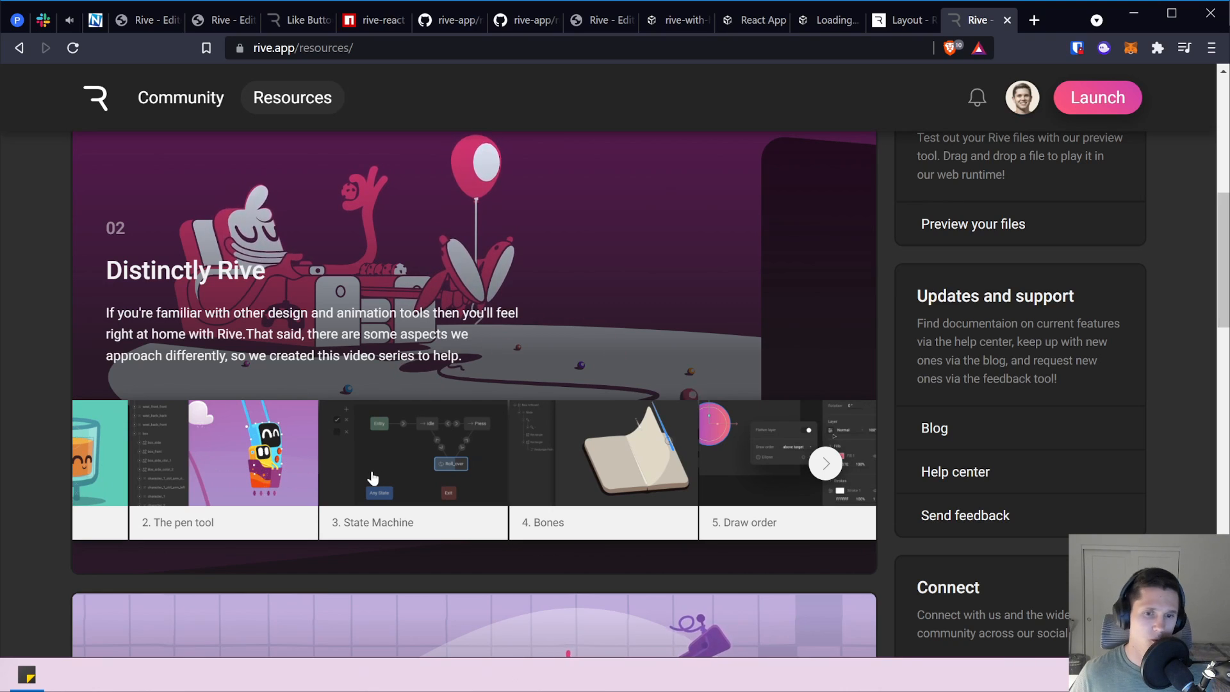
scroll(372, 477, right, 4)
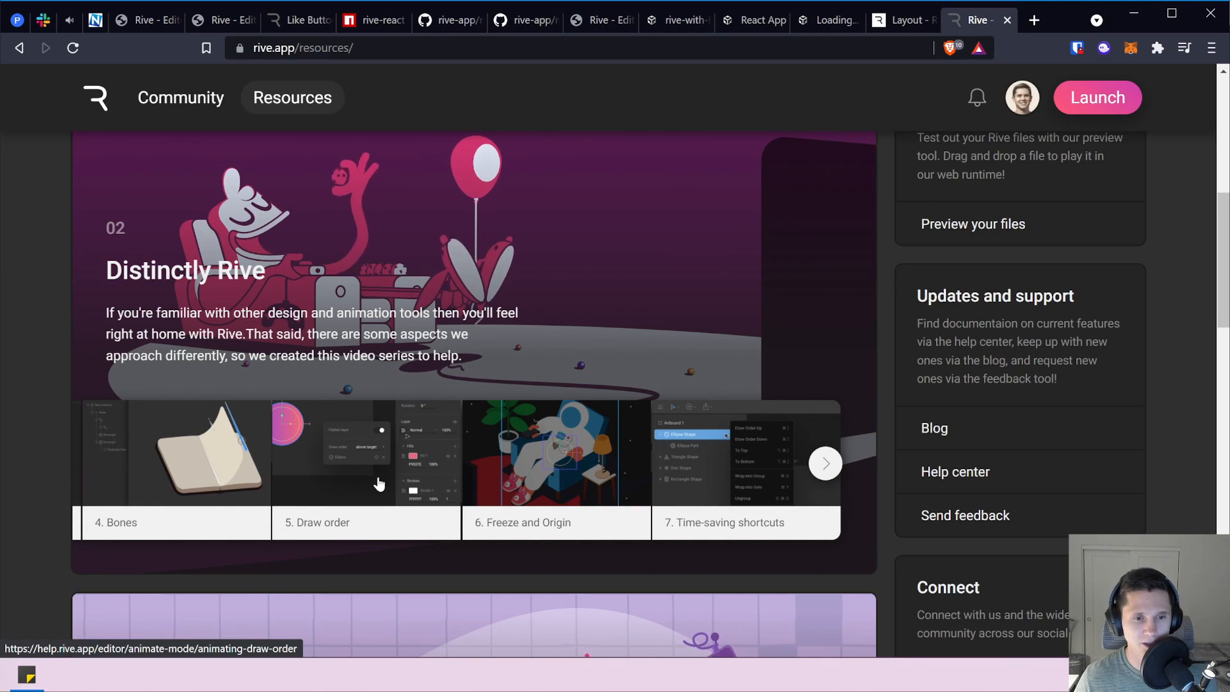
scroll(372, 477, up, 4)
scroll(379, 481, down, 7)
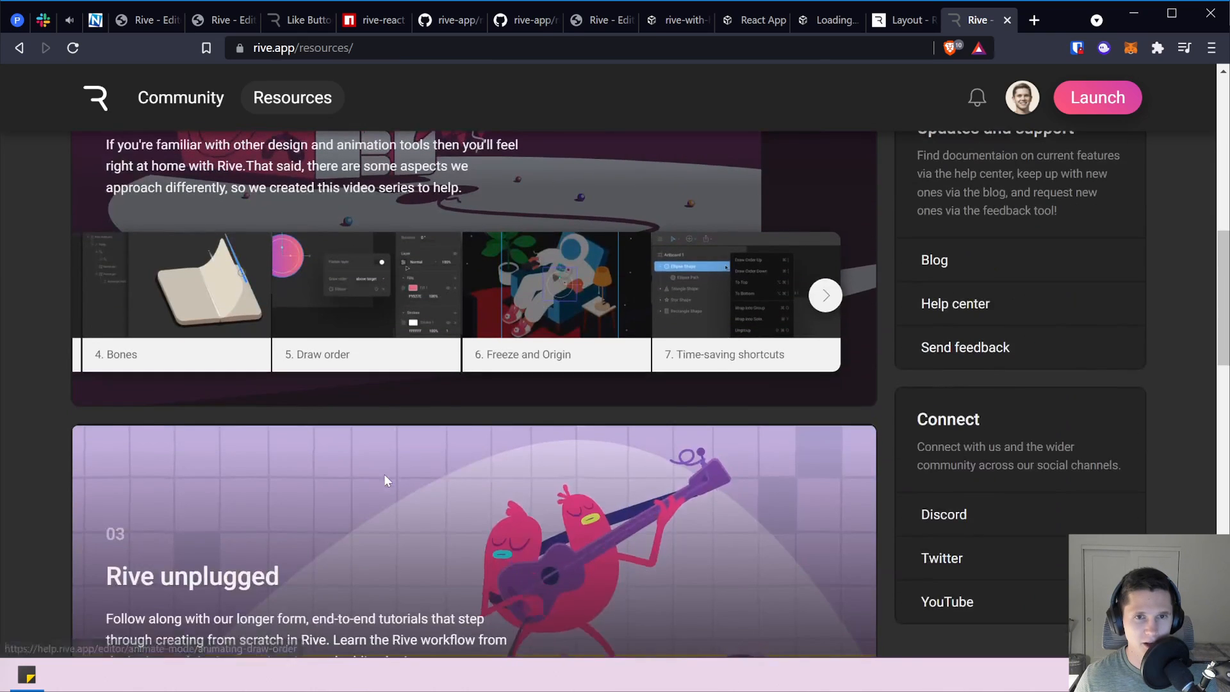
Browse the Rive Community gallery and open the purple mascot animation shown in a blue circle.
click(195, 96)
scroll(346, 373, down, 4)
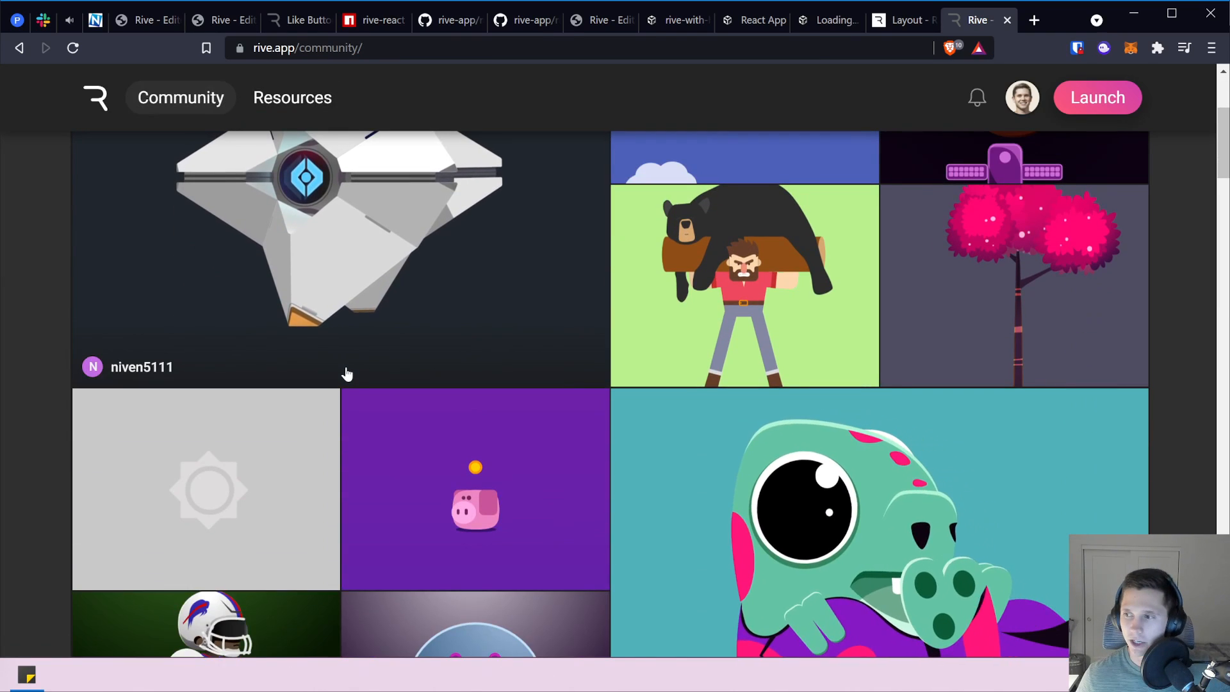
scroll(508, 357, down, 4)
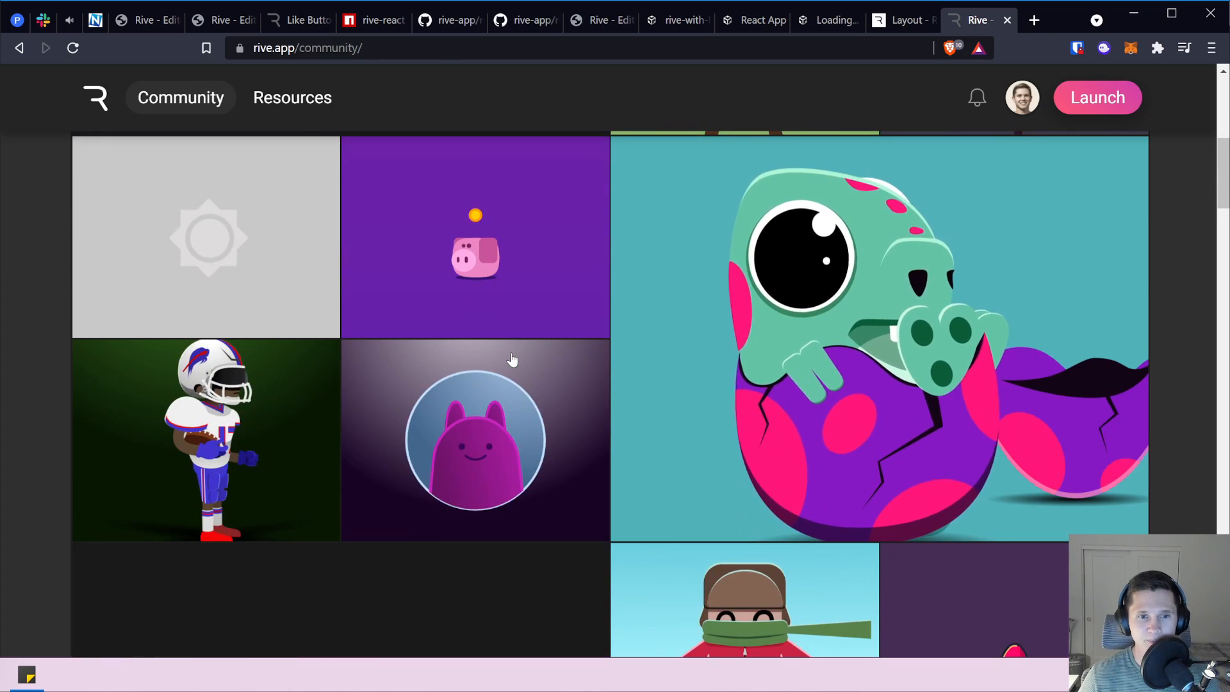
scroll(715, 365, down, 3)
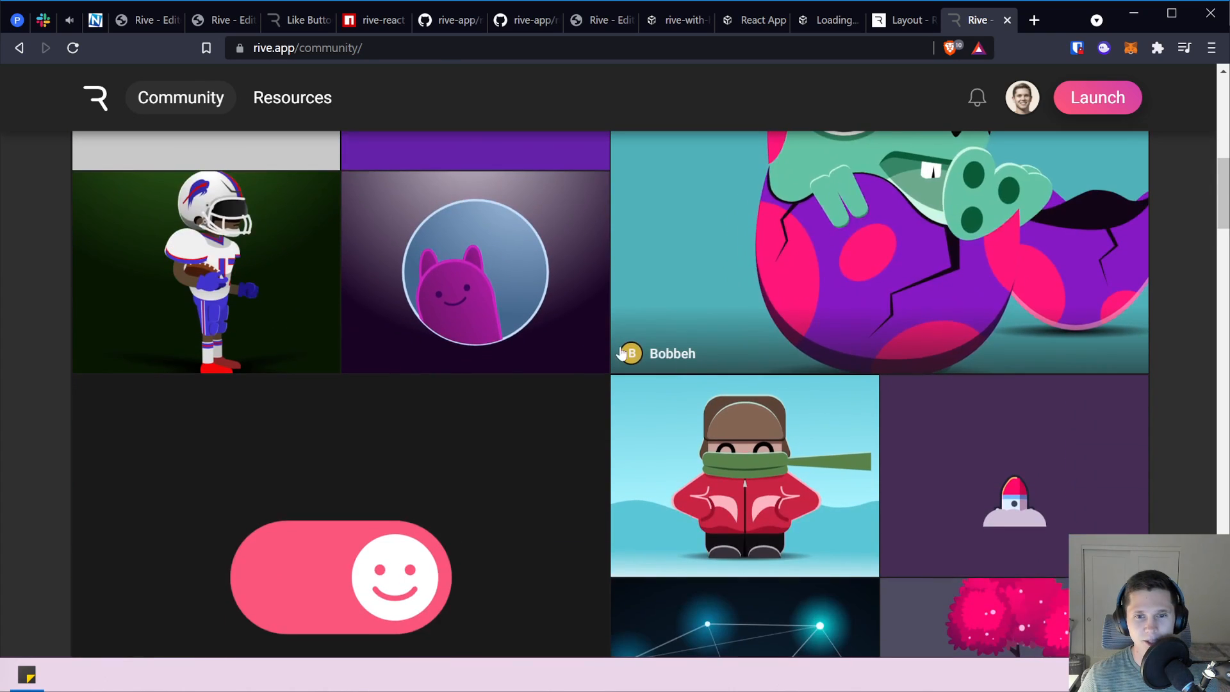
click(489, 276)
scroll(1031, 369, down, 1)
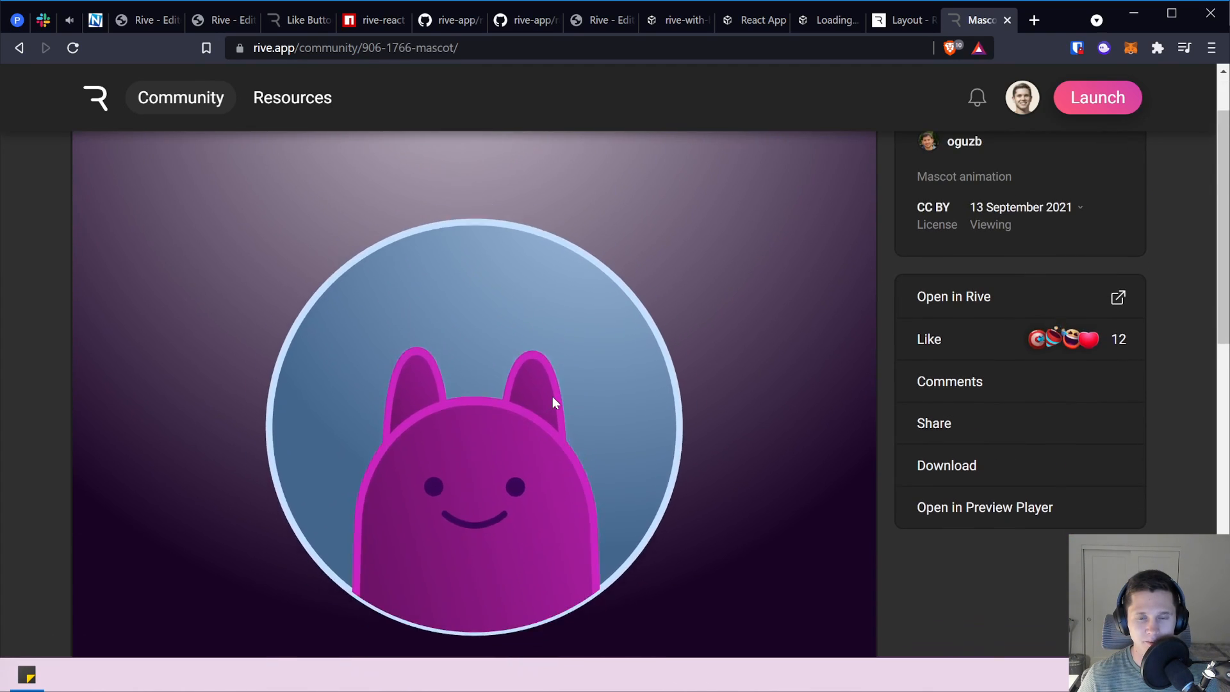